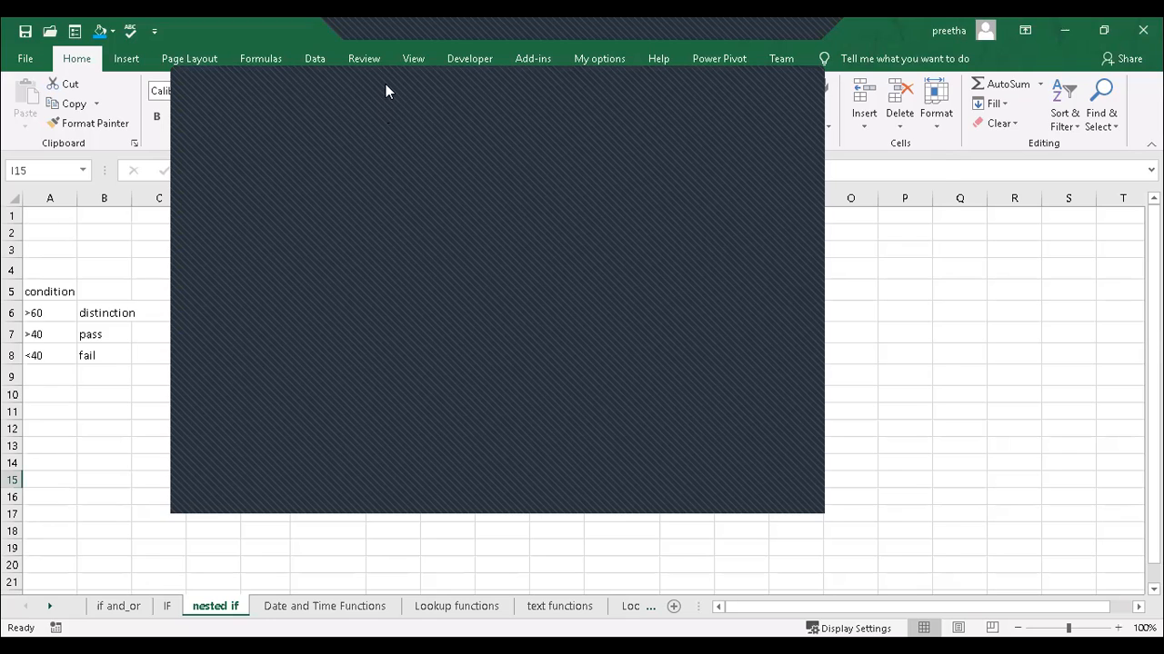
# Move the Excel workbook out of the way and open a blank Notepad document.
pyautogui.click(259, 59)
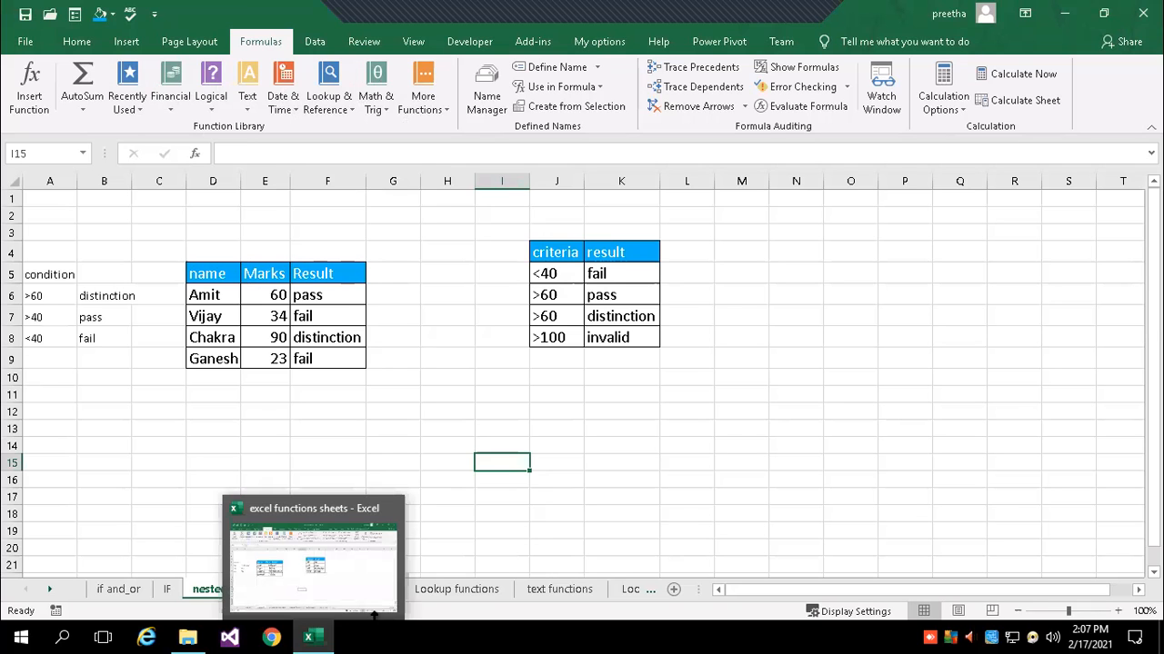
pyautogui.click(320, 635)
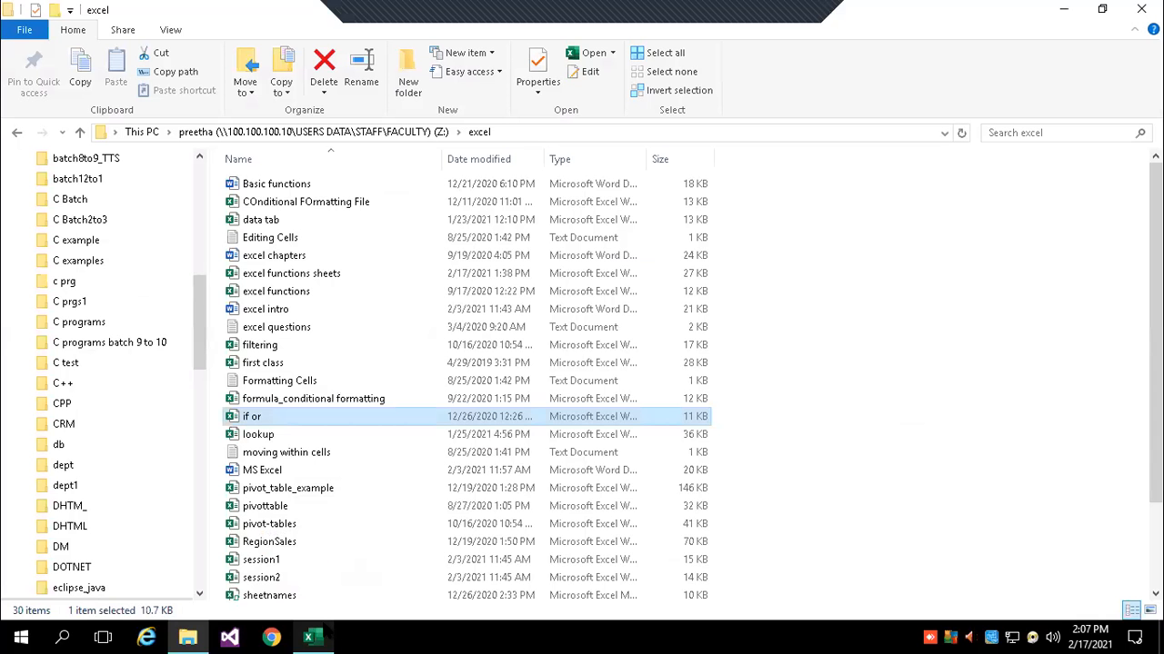
pyautogui.click(21, 637)
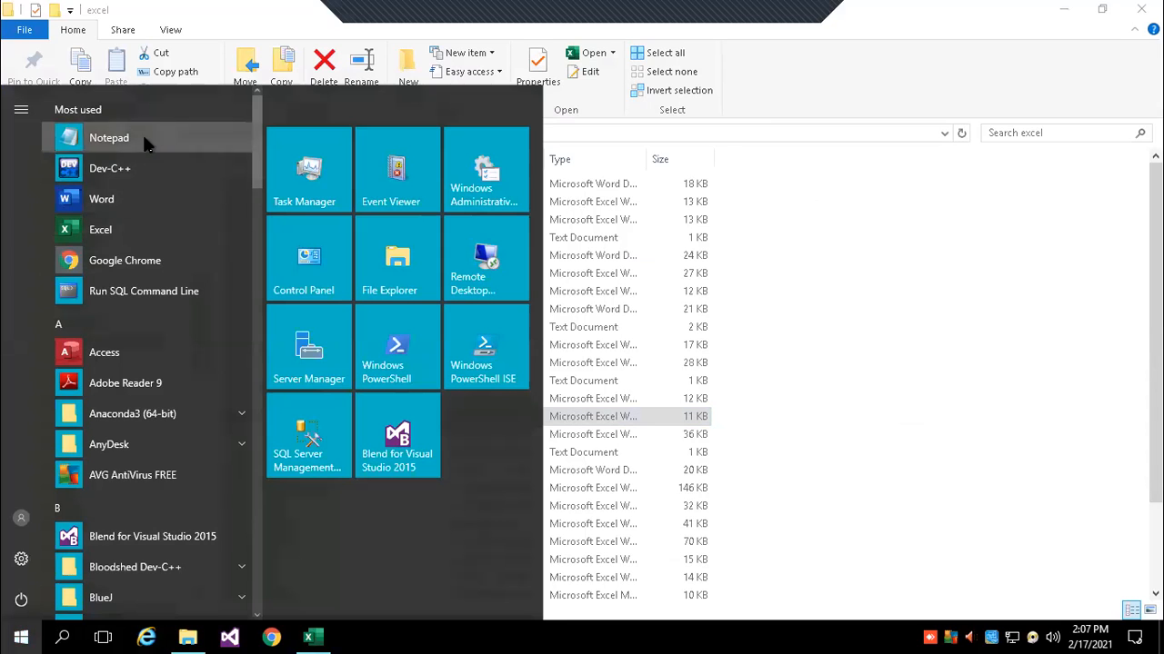
pyautogui.click(144, 142)
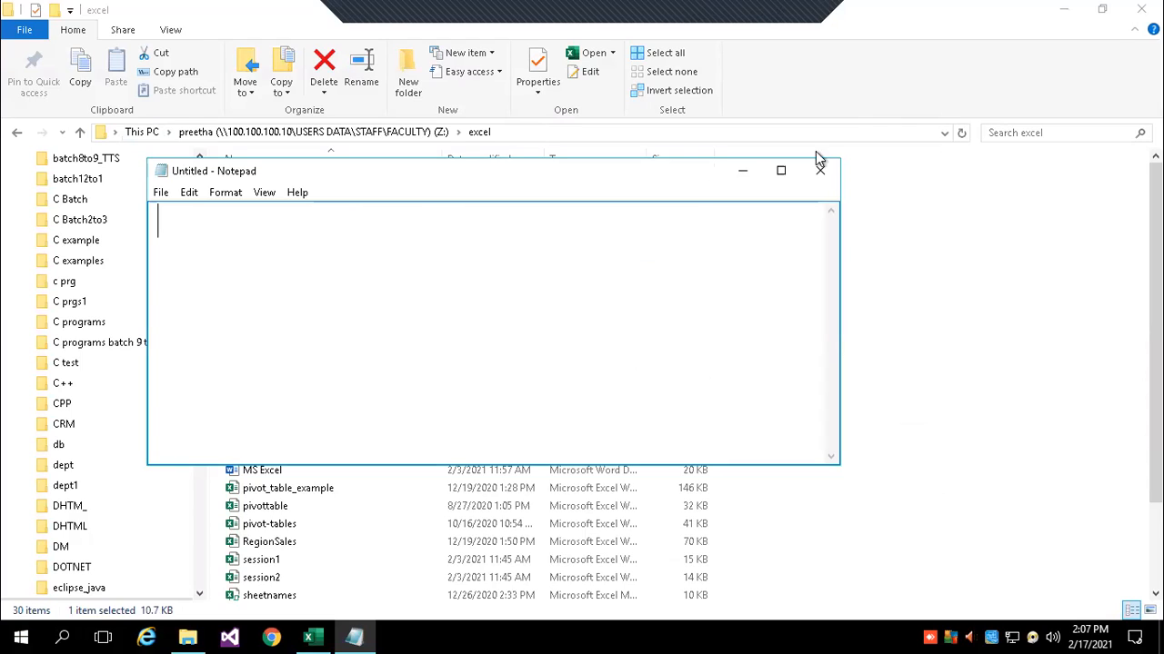
# Close the file folder window and paste the copied Excel Built-in Functions list into a maximized Notepad window.
pyautogui.click(1141, 9)
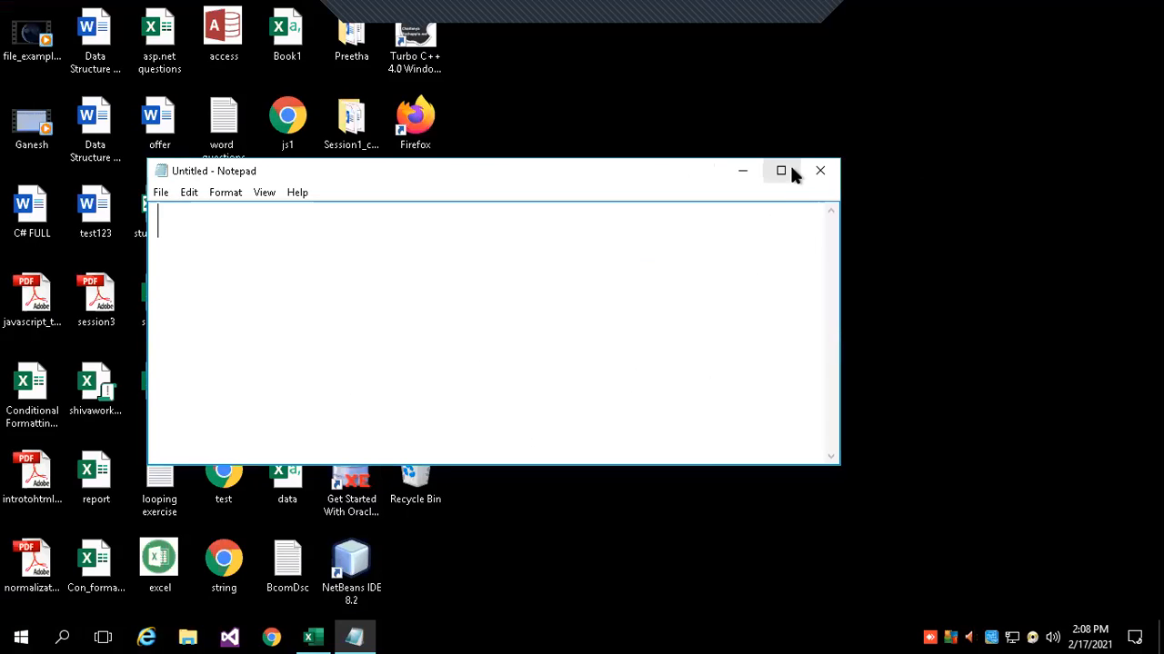
pyautogui.click(312, 637)
pyautogui.click(354, 636)
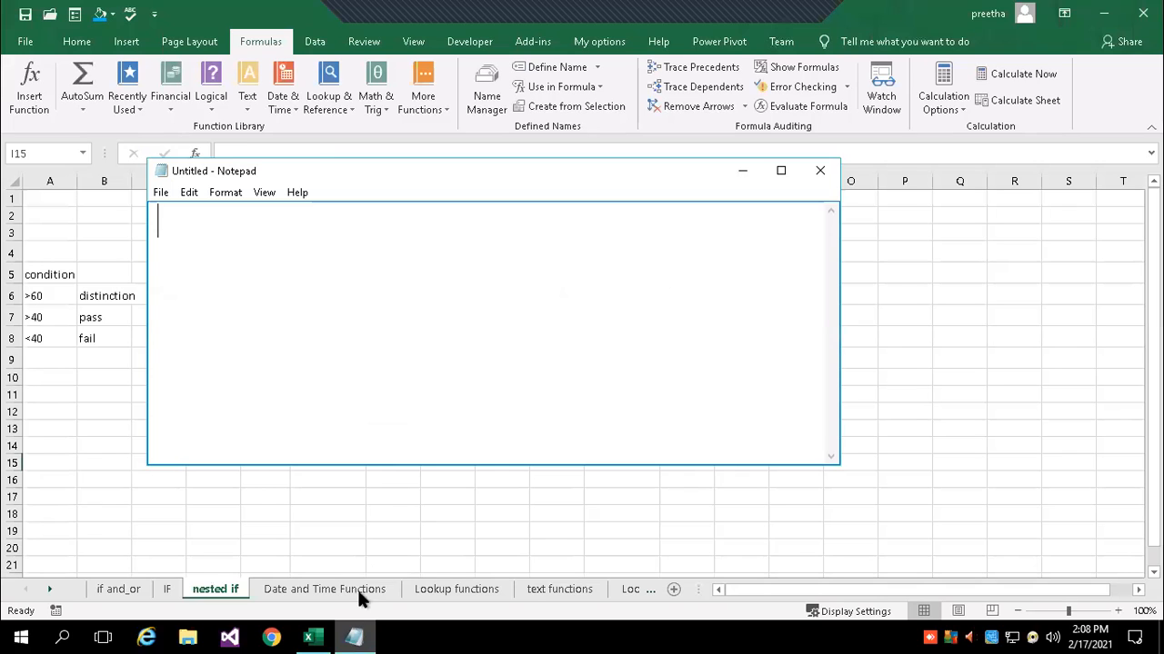
pyautogui.hotkey('ctrl', 'v')
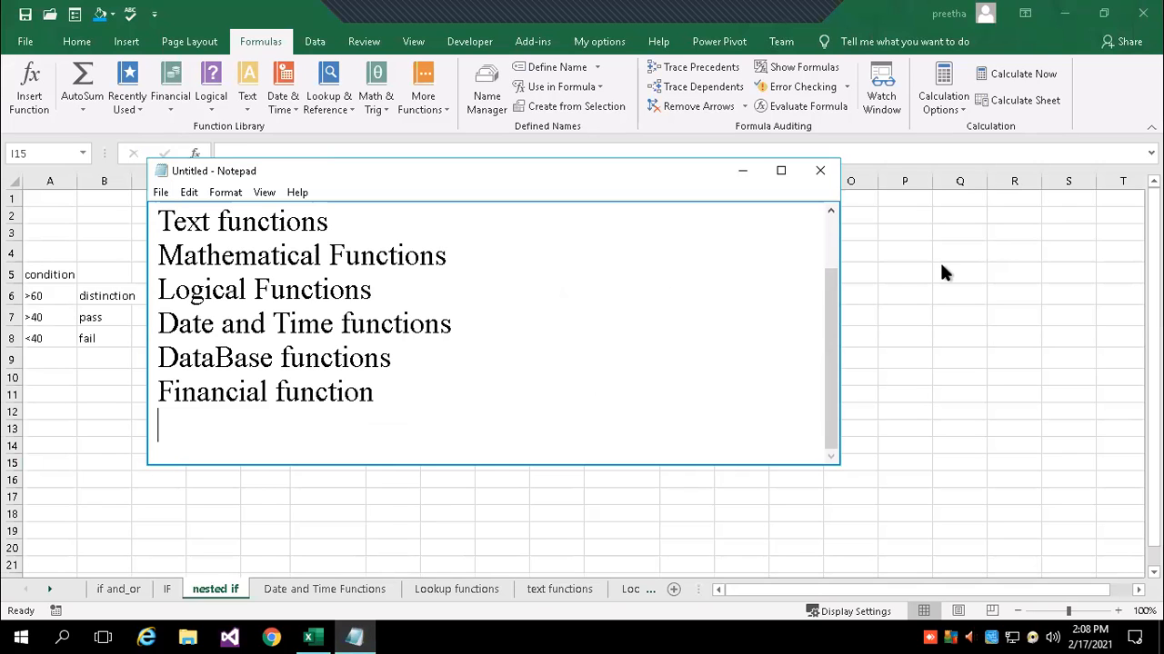
pyautogui.doubleClick(670, 172)
# Add the line "Any formula/function must begin with Equal Symbol (=)" below the function list, separated by a blank line.
pyautogui.click(312, 282)
pyautogui.press('Return')
pyautogui.press('Return')
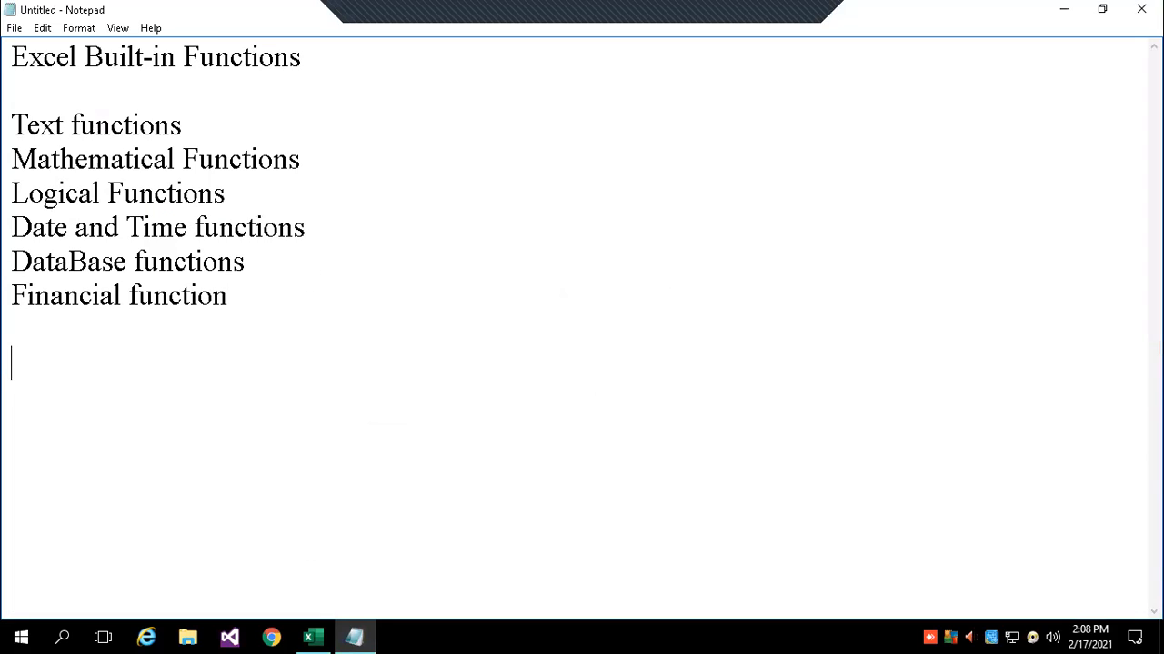
pyautogui.write('Any for')
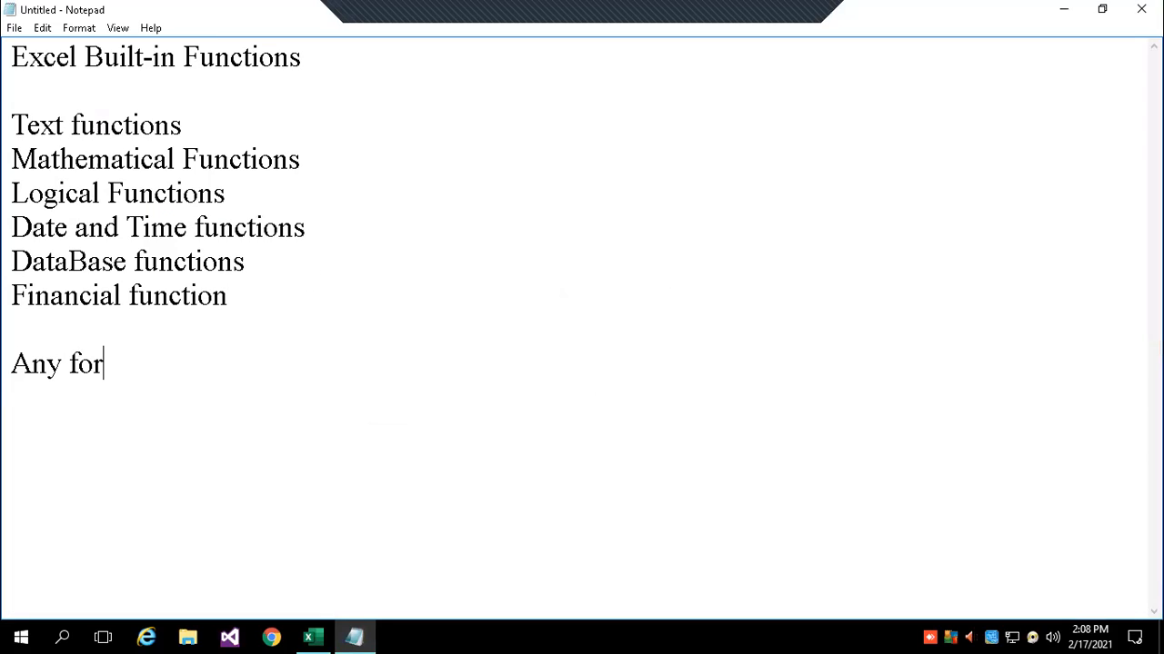
pyautogui.write('mula/')
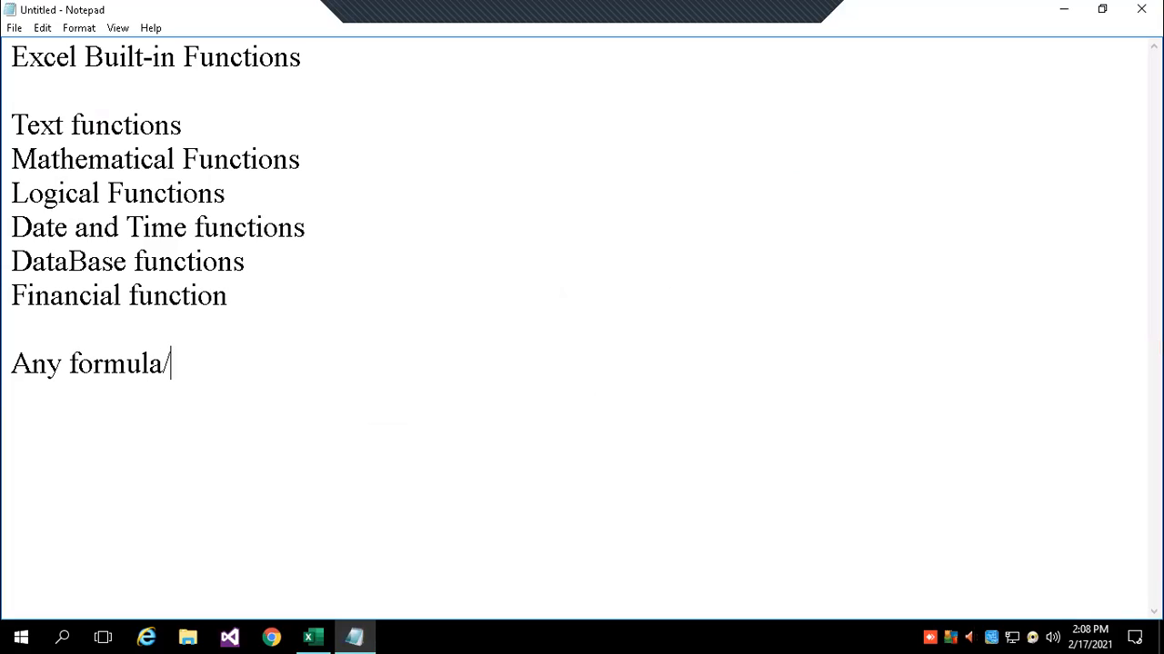
pyautogui.write('functio')
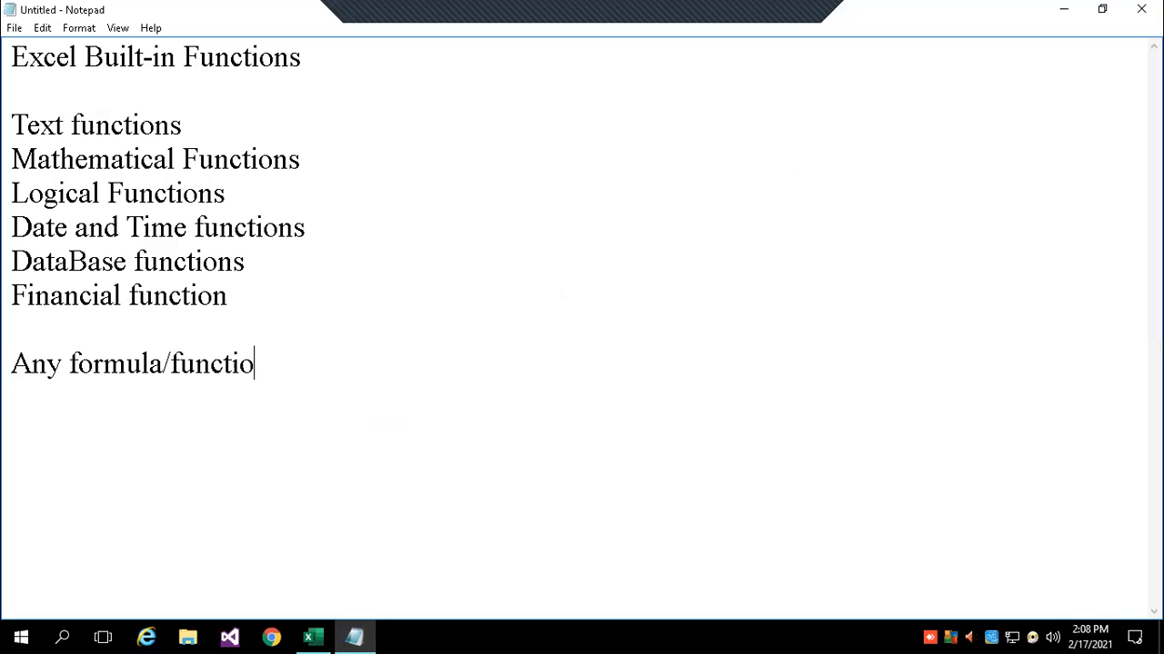
pyautogui.write('n must ')
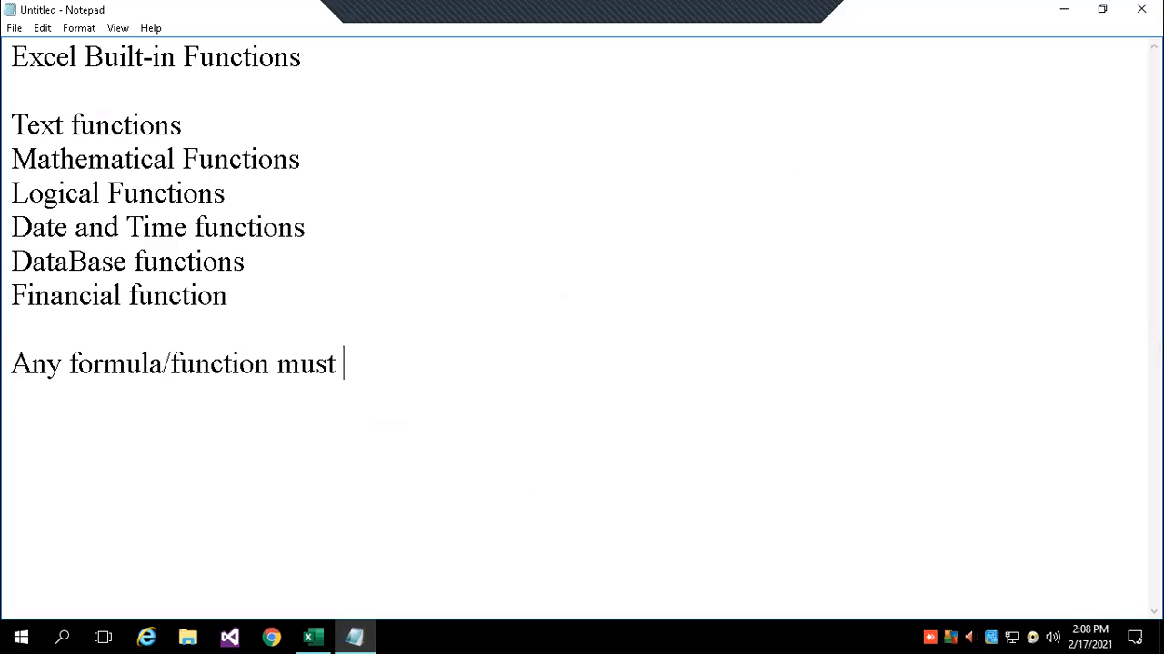
pyautogui.write('begin wi')
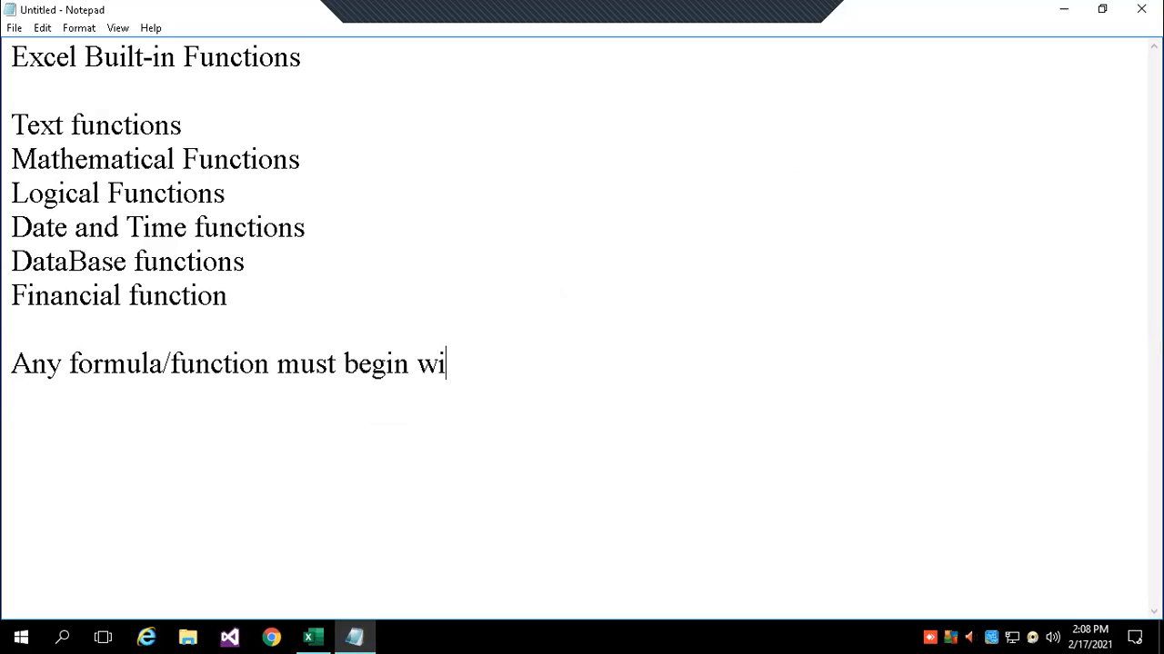
pyautogui.write('th Equ')
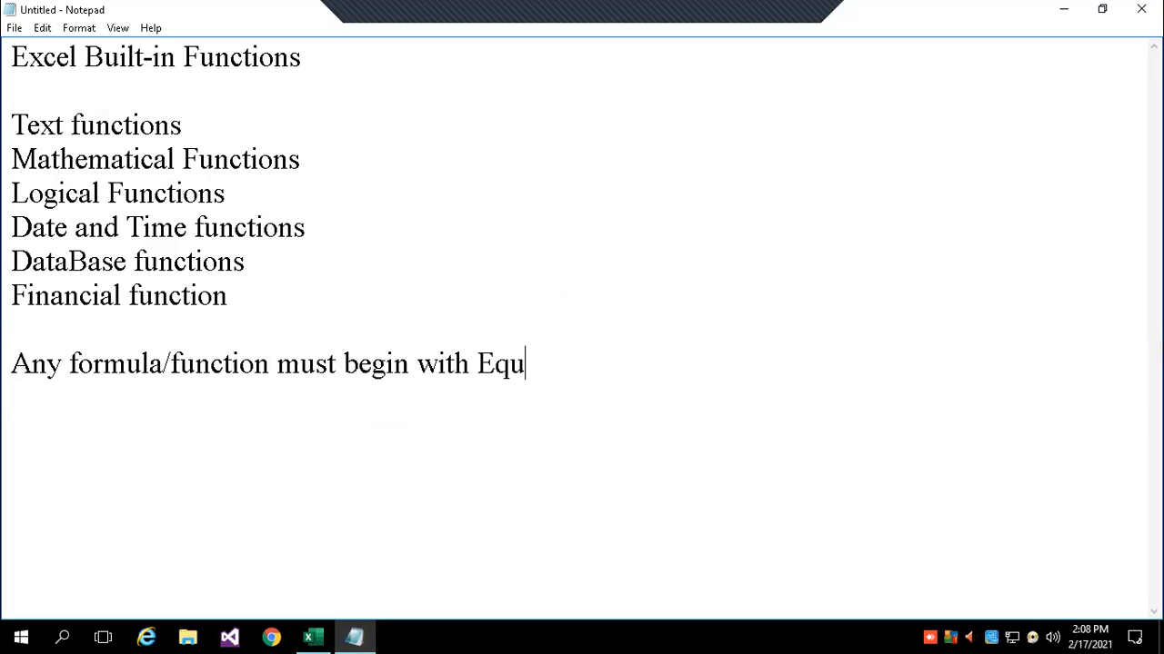
pyautogui.write('al Sym')
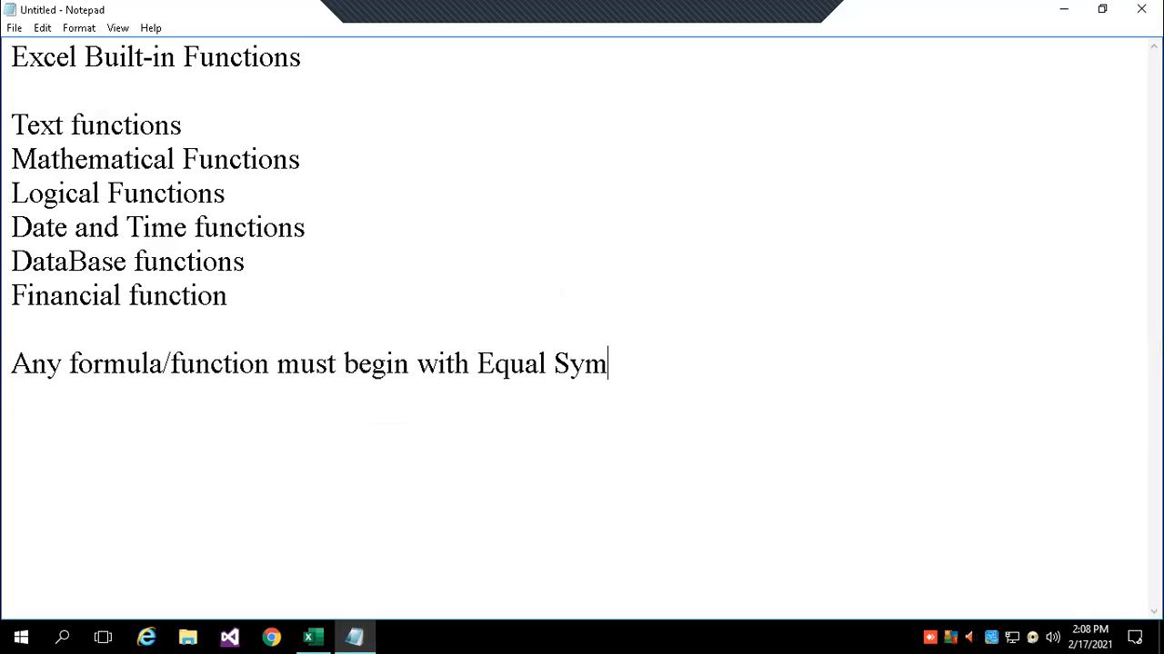
pyautogui.write('bol (=)')
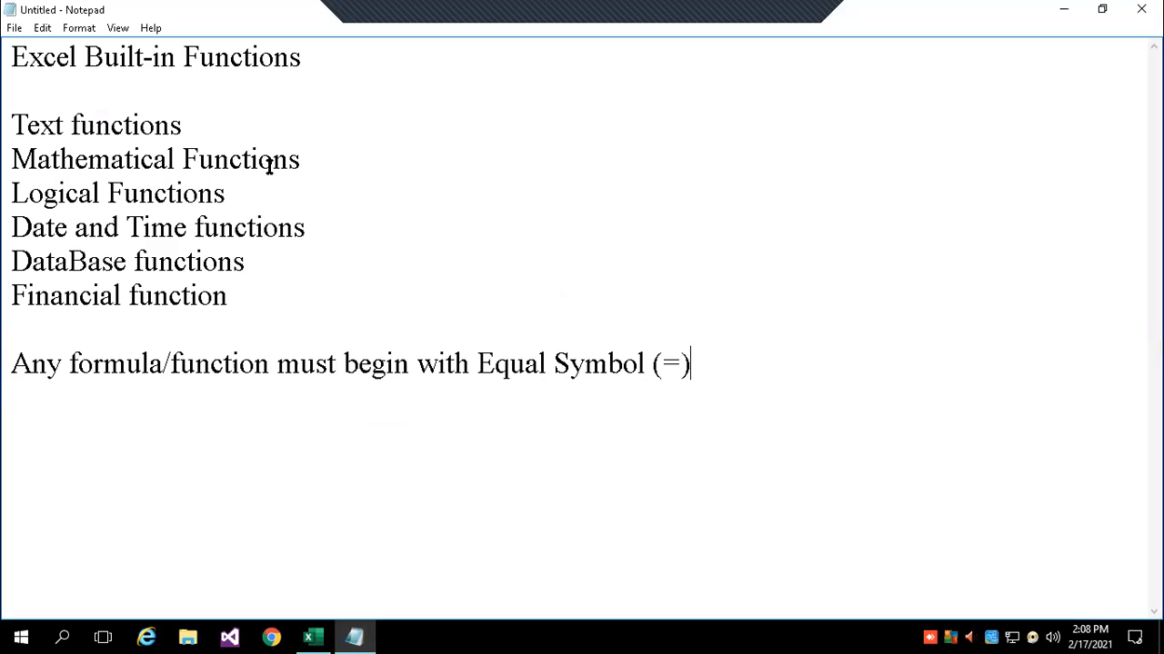
# Switch to the Excel workbook and show the first rows of the text functions sheet.
pyautogui.click(310, 638)
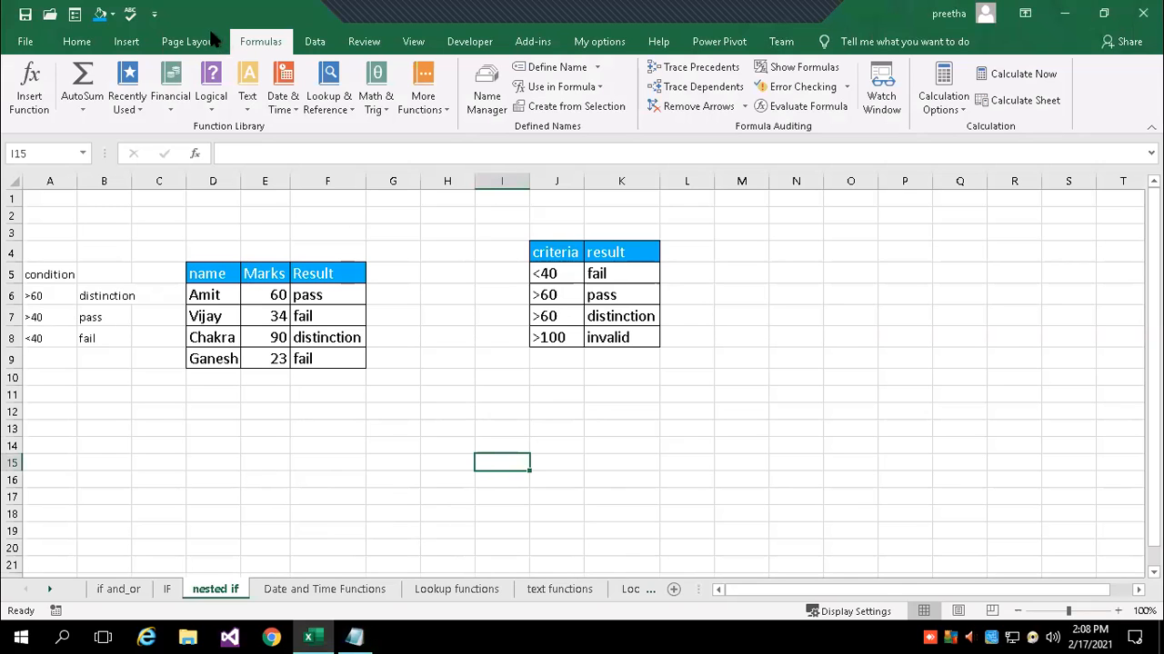
pyautogui.click(557, 590)
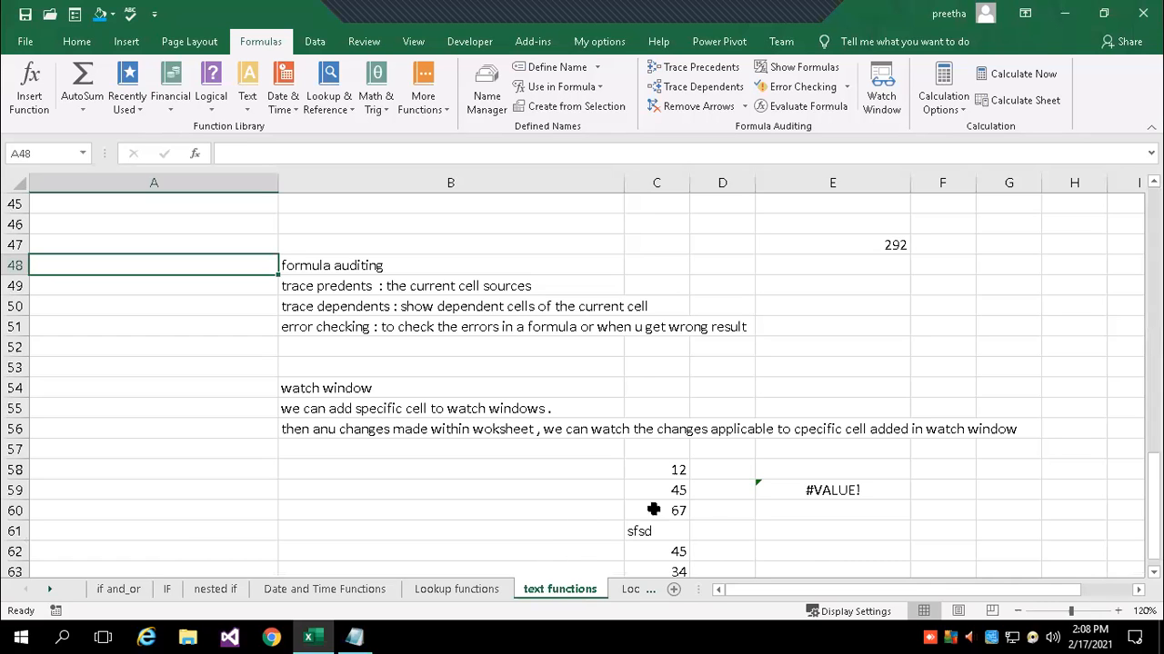
pyautogui.scroll(1, 582, 486)
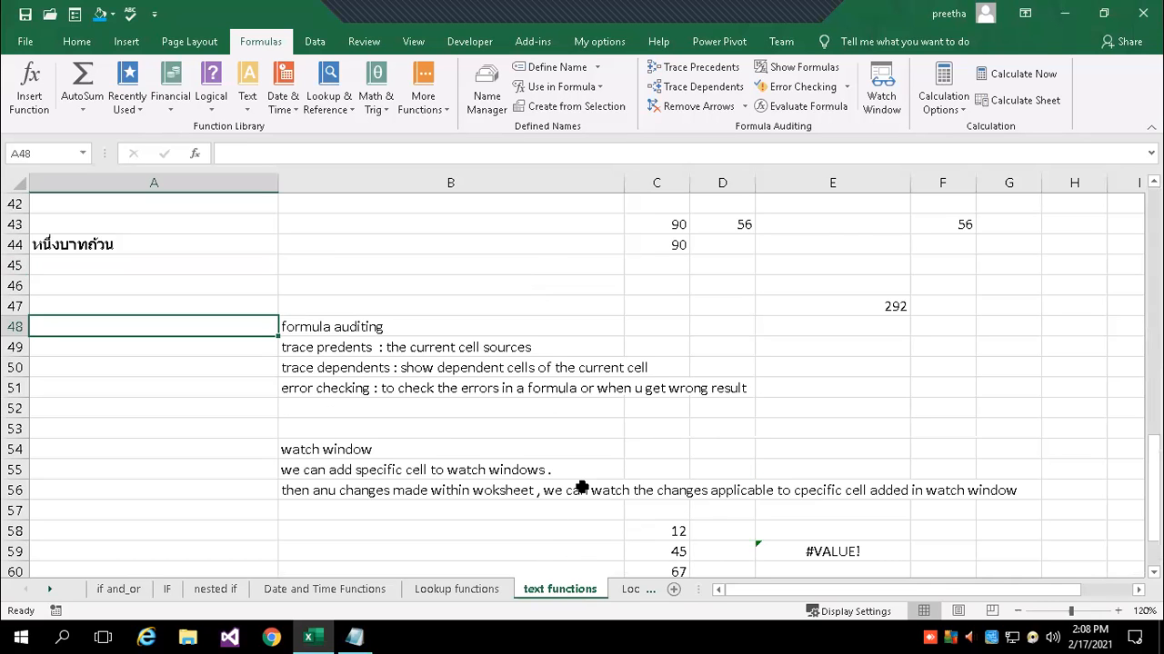
pyautogui.scroll(-5, 587, 483)
pyautogui.scroll(16, 589, 482)
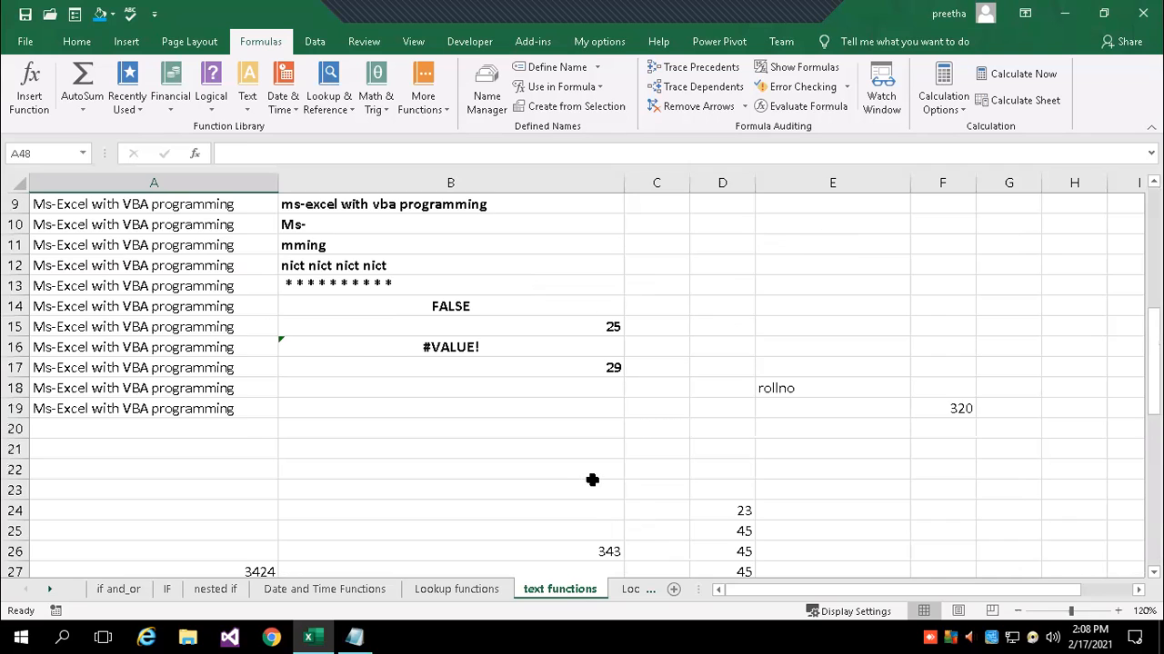
pyautogui.scroll(3, 591, 480)
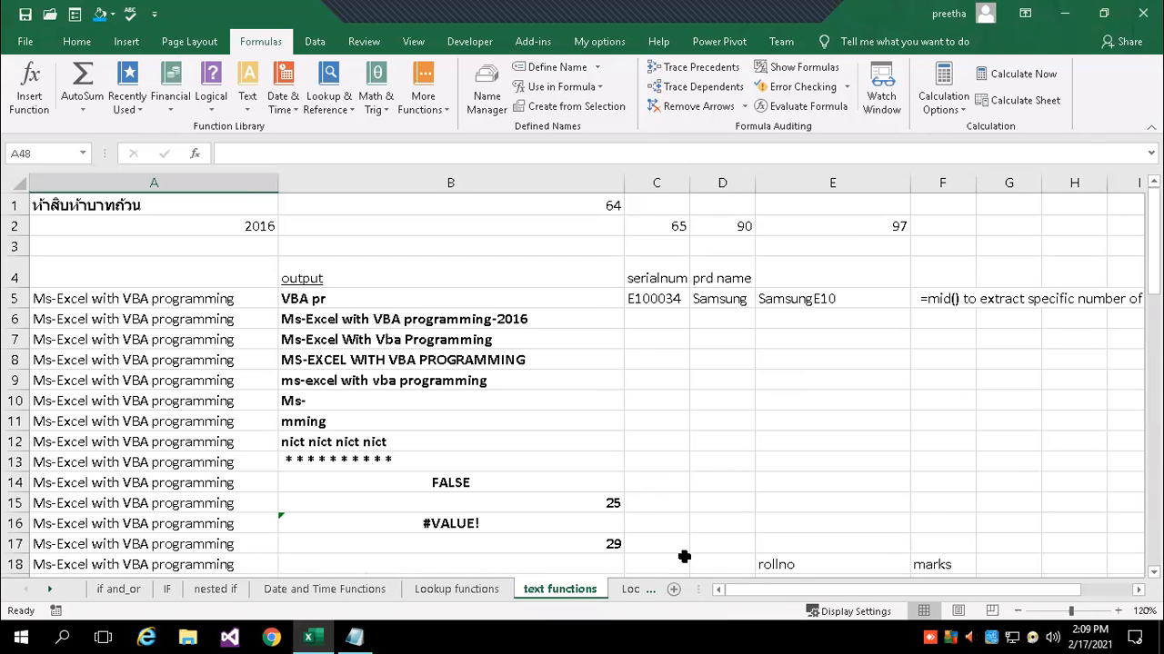
# Examine the text function examples and their outputs on the sheet at 150% zoom.
pyautogui.scroll(-2, 582, 450)
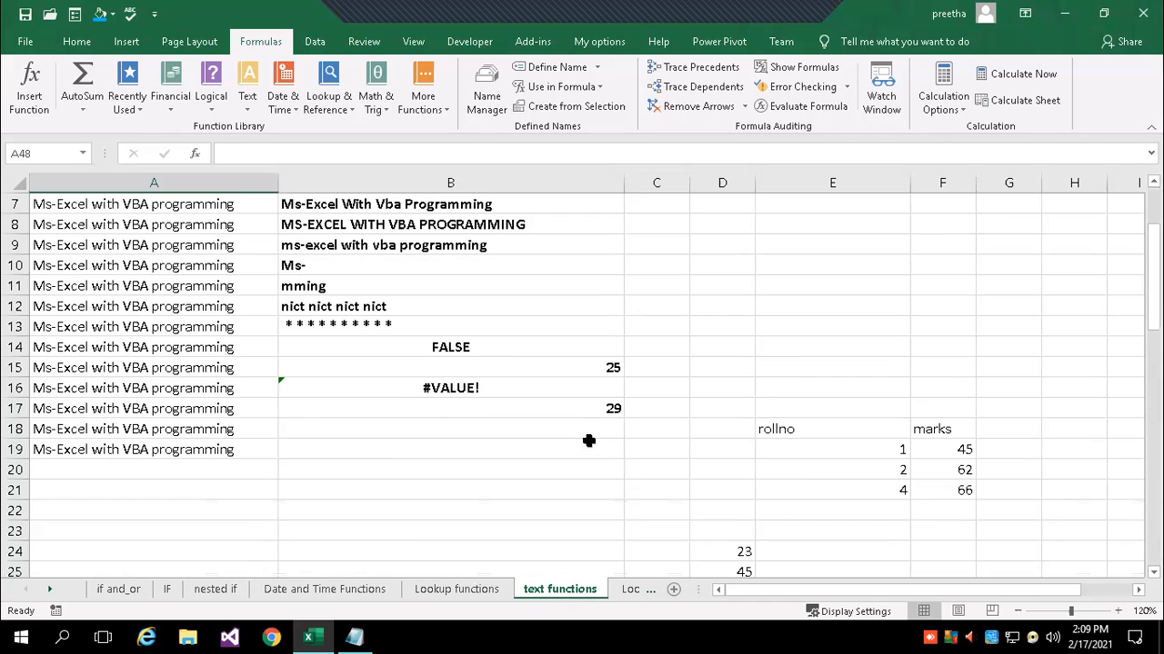
pyautogui.click(1118, 611)
pyautogui.click(1117, 611)
pyautogui.click(1117, 610)
pyautogui.scroll(-4, 510, 464)
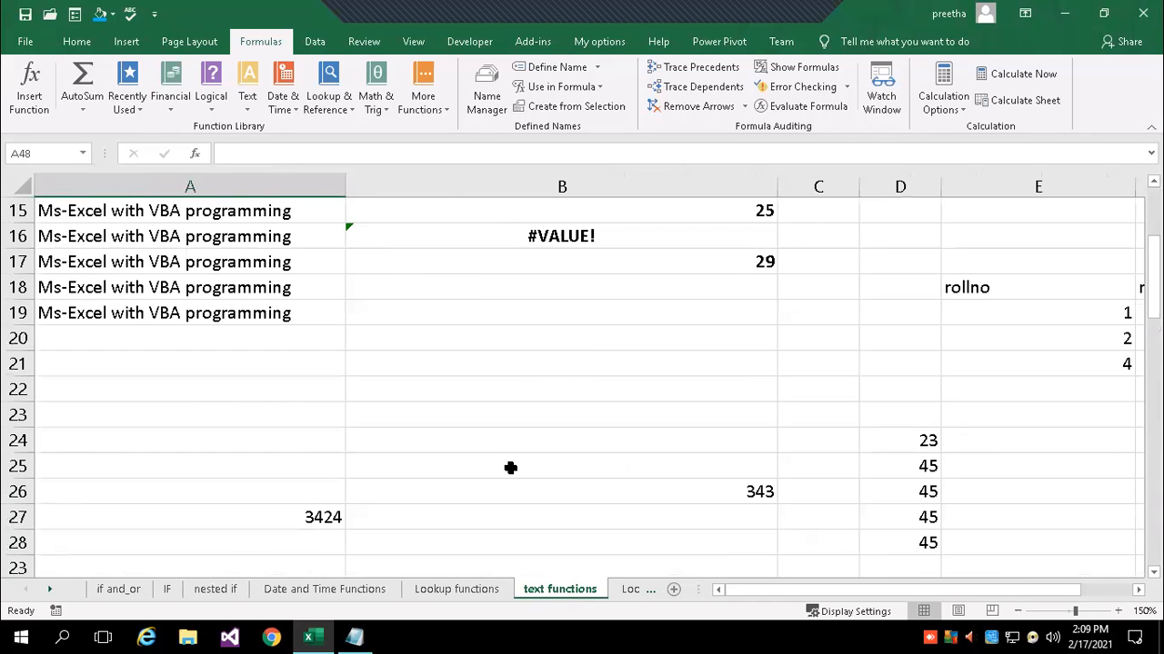
pyautogui.scroll(-3, 509, 463)
pyautogui.scroll(-2, 413, 420)
pyautogui.scroll(2, 415, 420)
pyautogui.scroll(6, 341, 378)
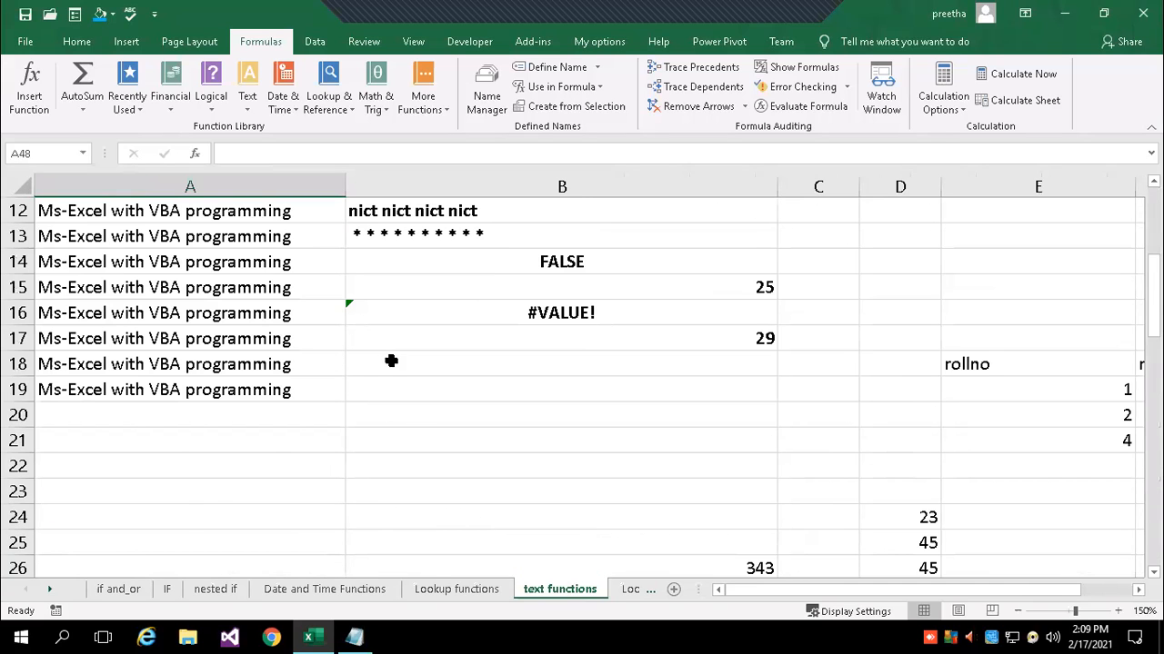
pyautogui.scroll(4, 422, 373)
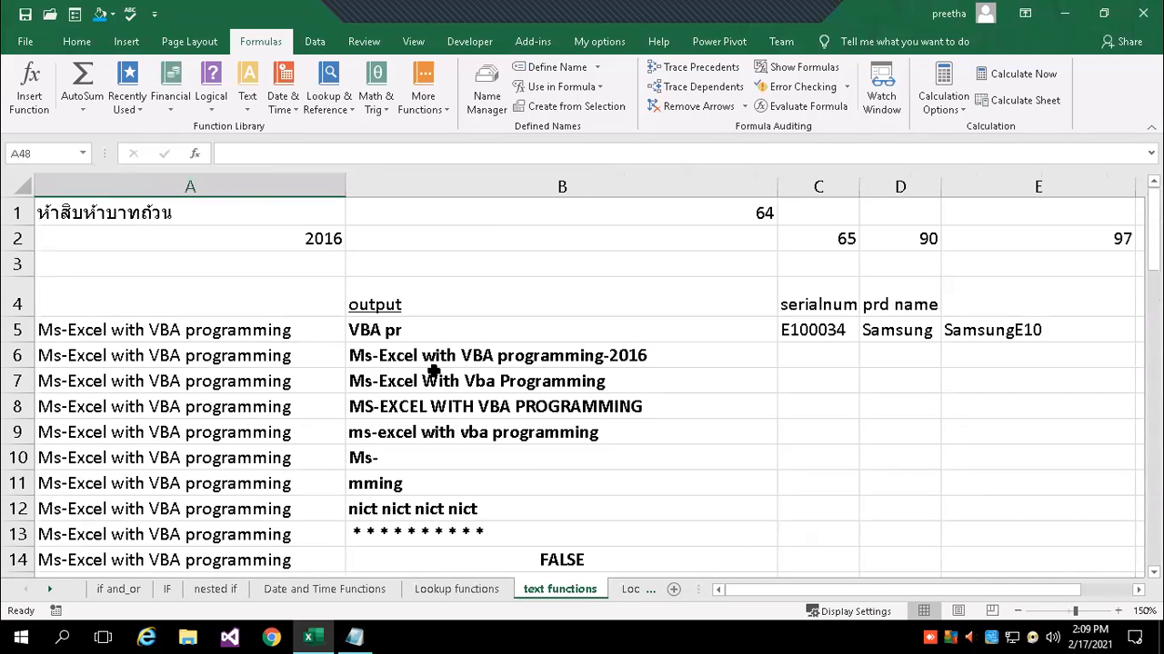
# Enter the sample text "Ms office - 2016" in cell B3 and select that cell again.
pyautogui.click(412, 266)
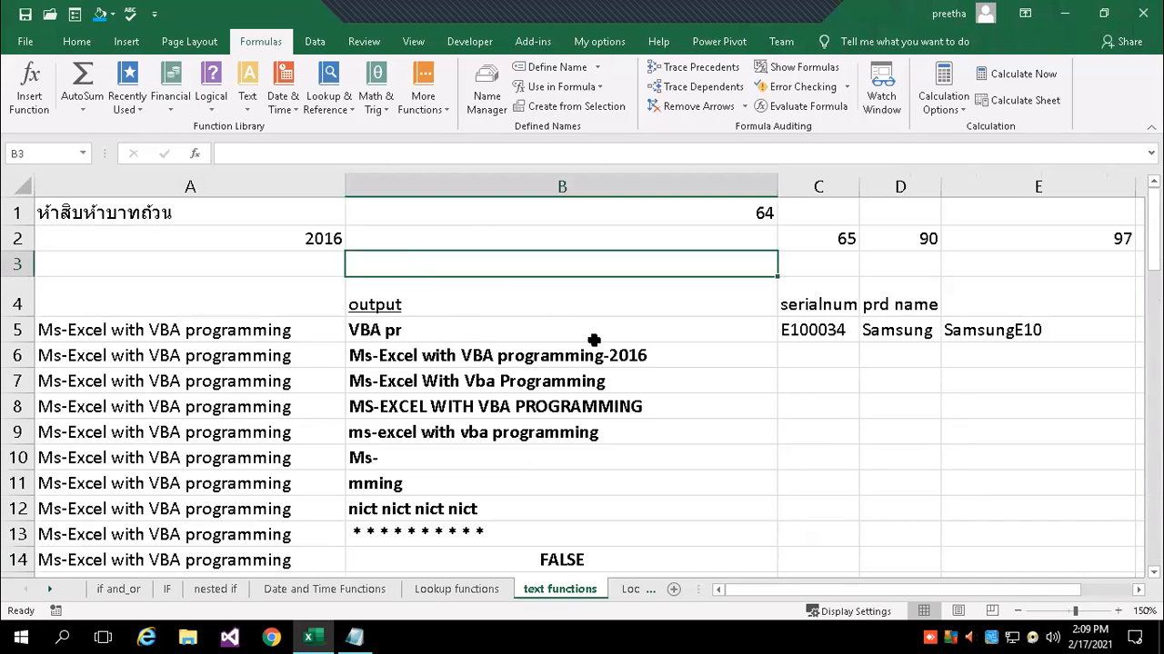
pyautogui.write('Ms office 2016')
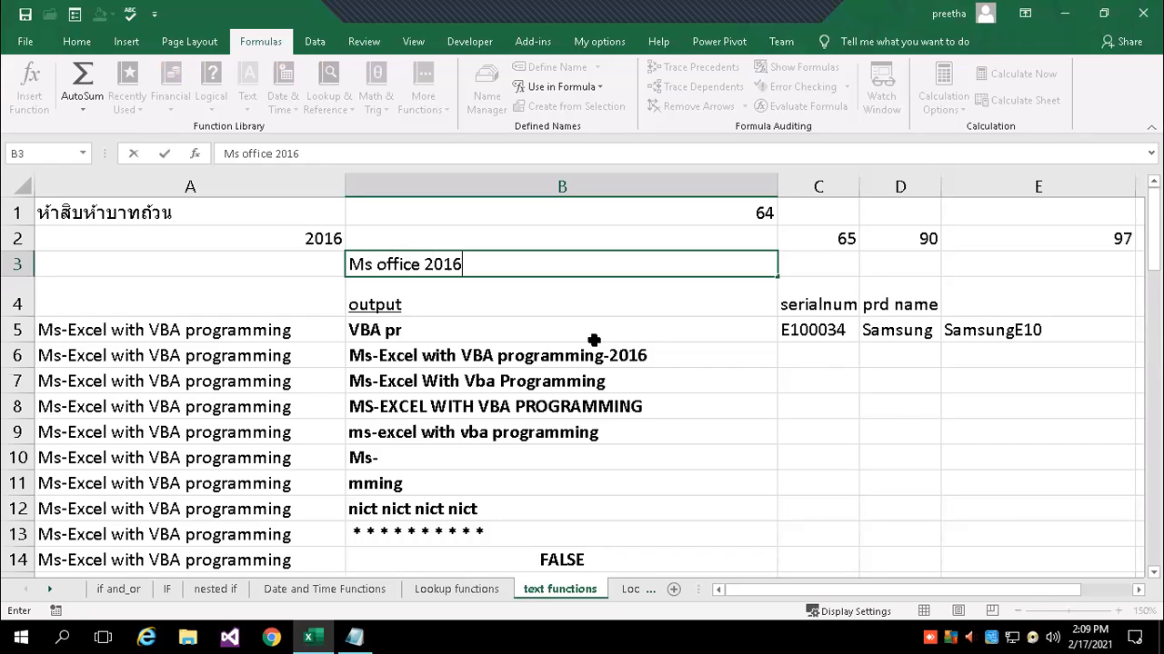
pyautogui.press('BackSpace')
pyautogui.press('BackSpace')
pyautogui.press('BackSpace')
pyautogui.press('BackSpace')
pyautogui.press('BackSpace')
pyautogui.write('- 2016')
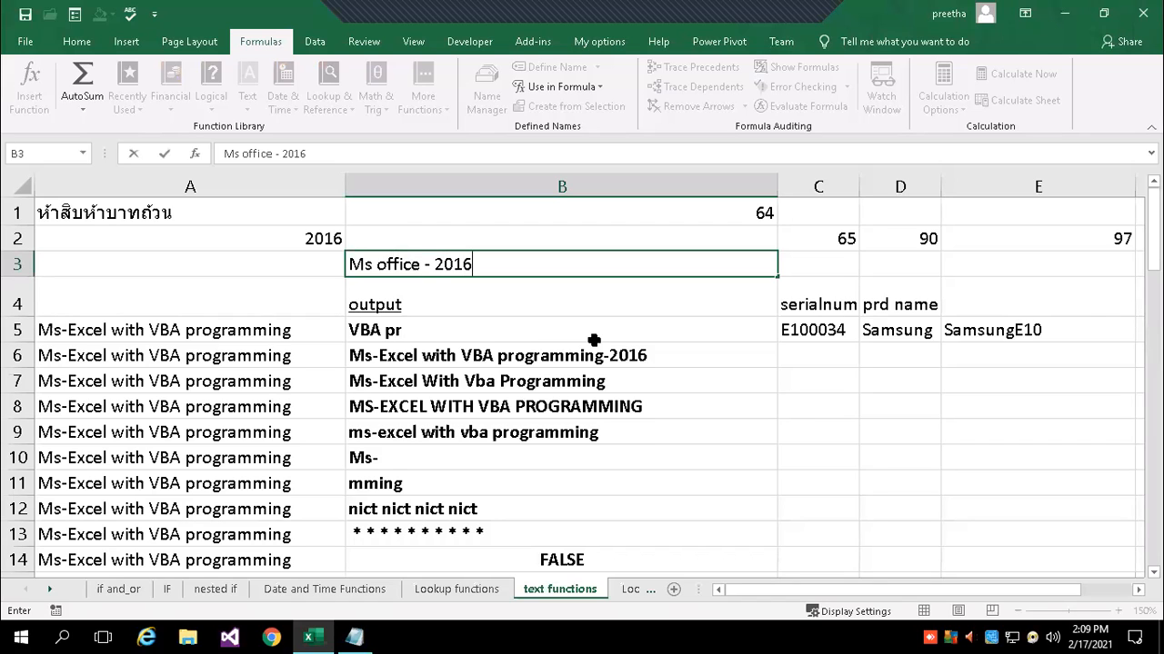
pyautogui.press('Return')
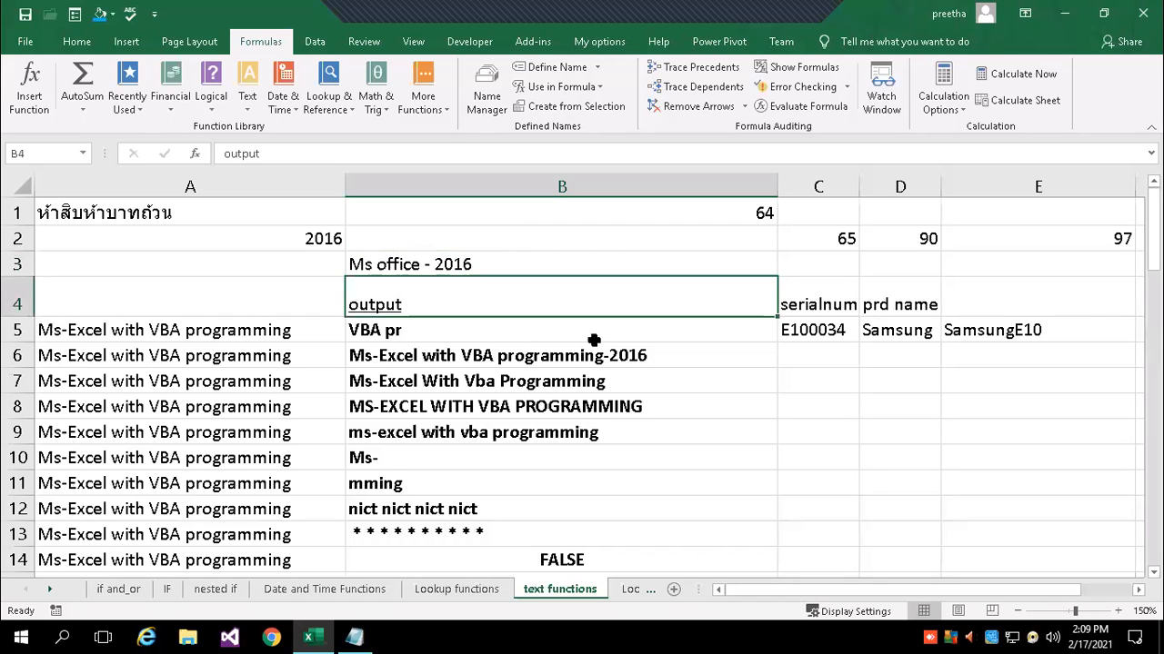
pyautogui.click(494, 258)
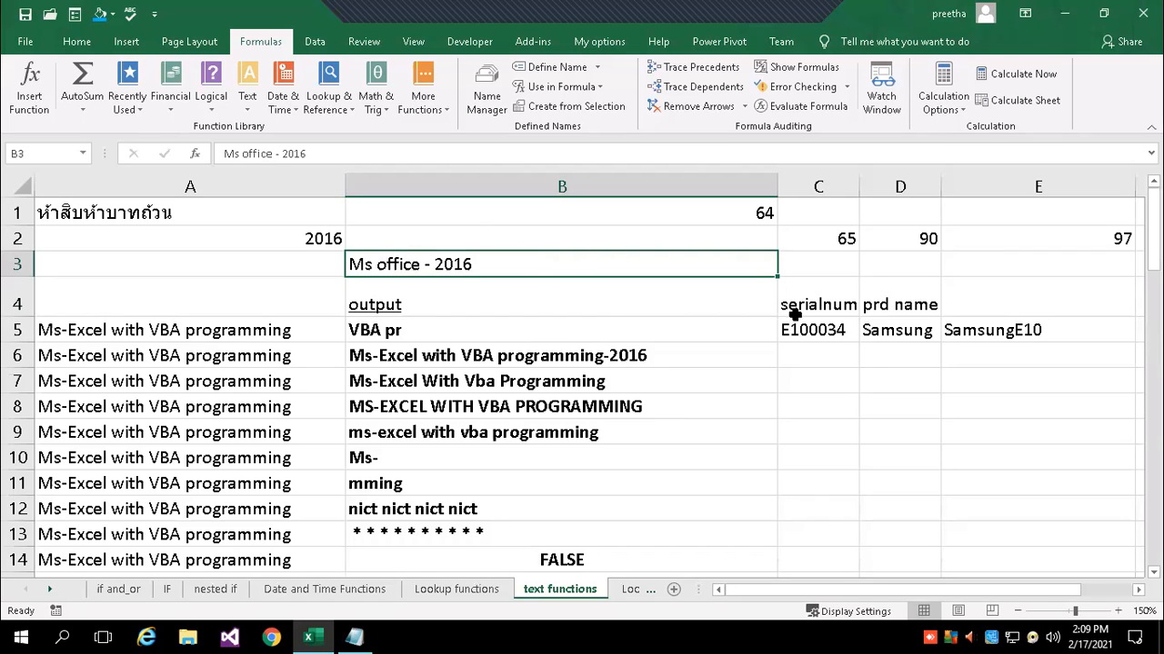
# Enter "Ms" in cell C88 and "Excel" in cell D88, in the empty area below the existing examples.
pyautogui.scroll(-14, 831, 392)
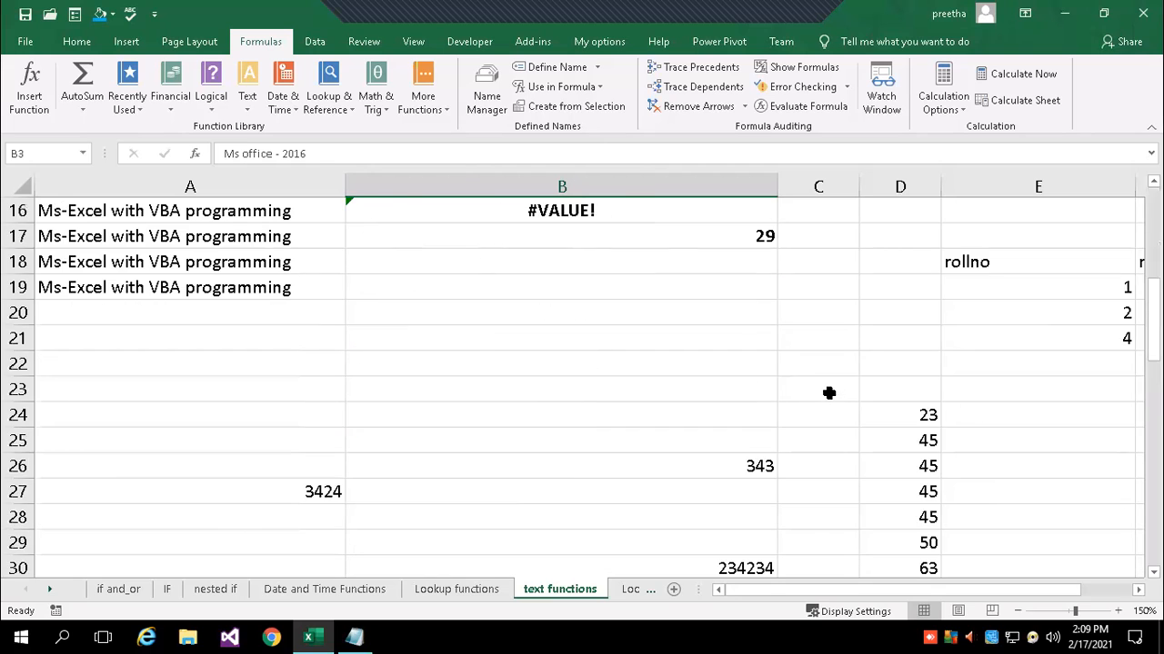
pyautogui.scroll(-14, 827, 395)
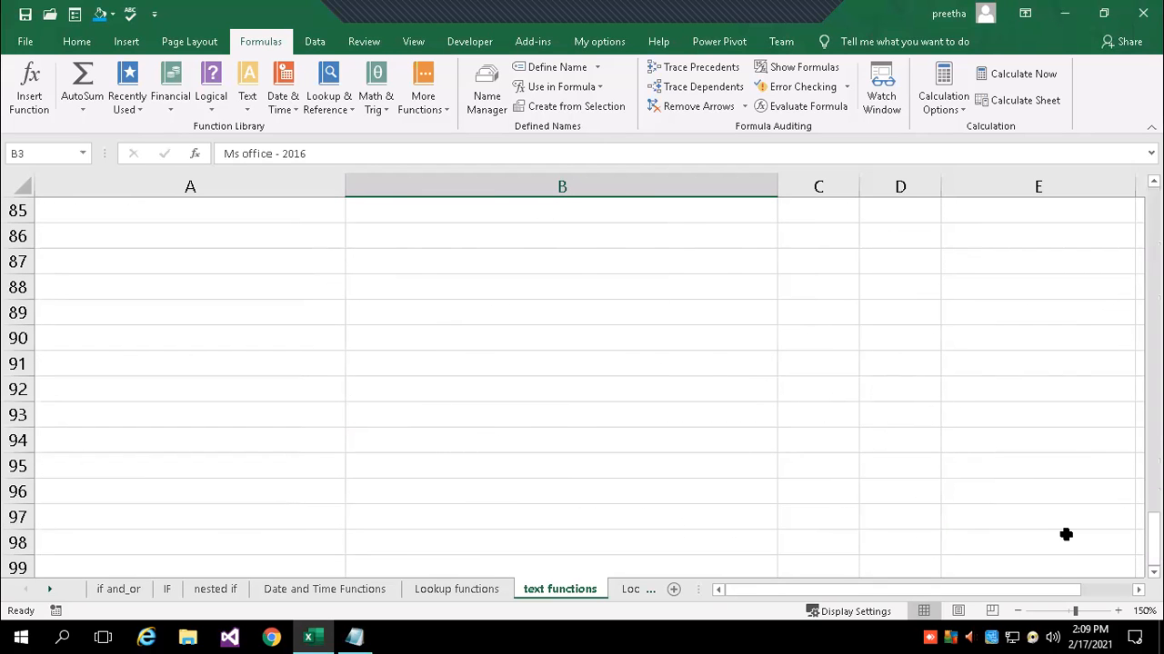
pyautogui.hscroll(1, 1065, 536)
pyautogui.click(518, 289)
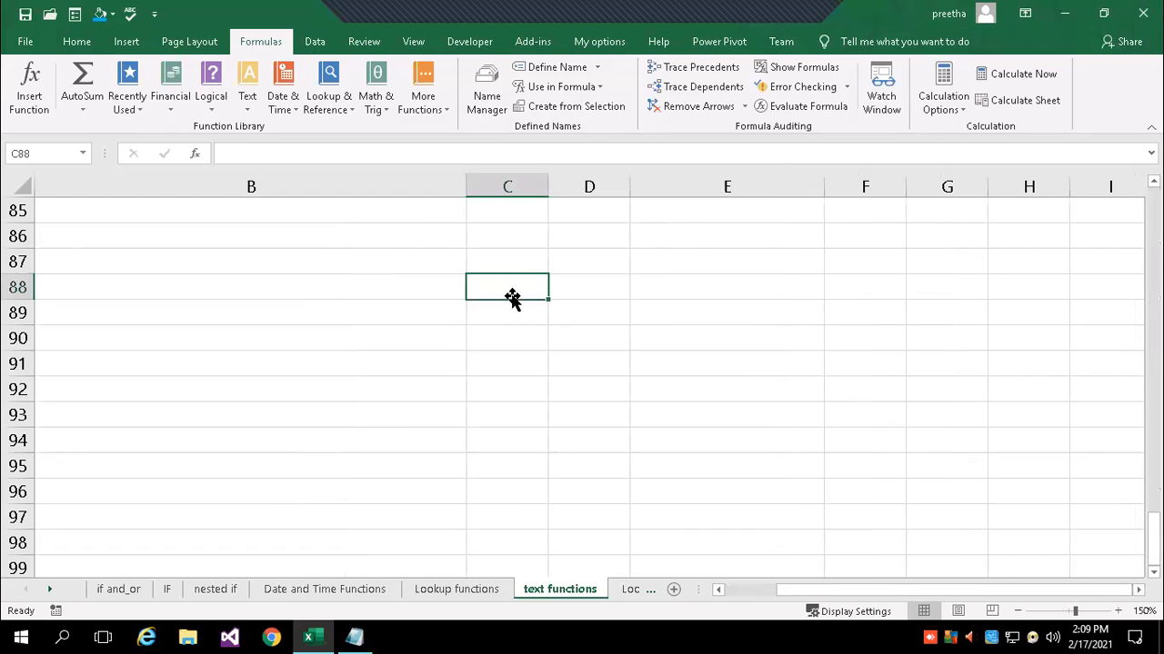
pyautogui.write('M')
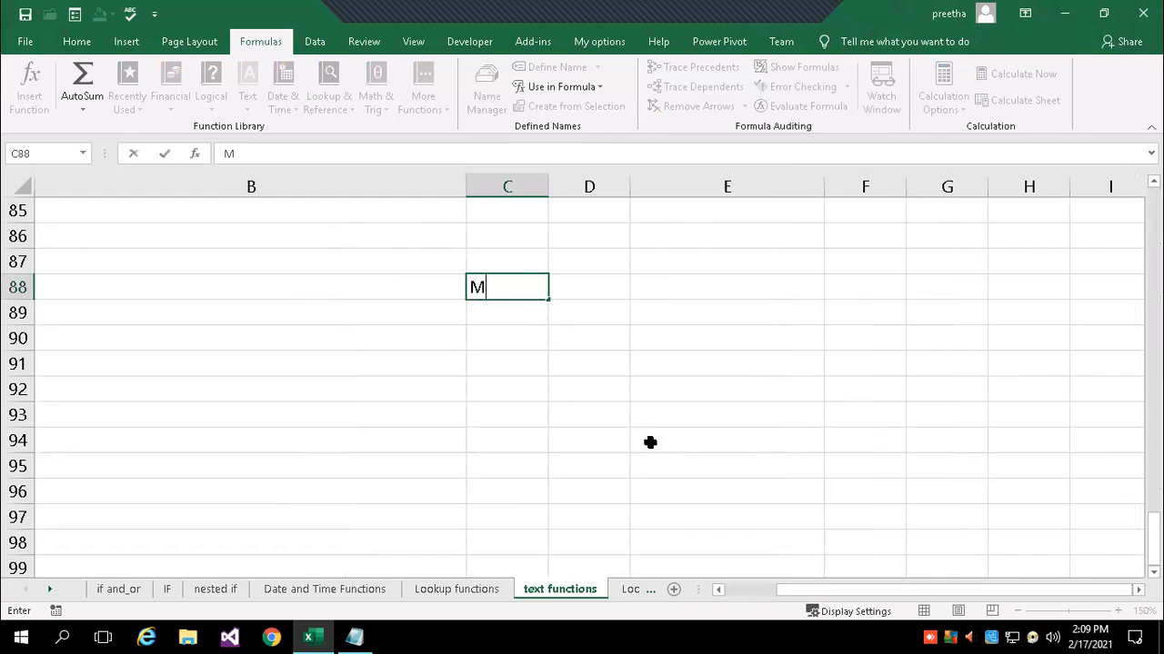
pyautogui.write('s')
pyautogui.press('Tab')
pyautogui.write('Excel')
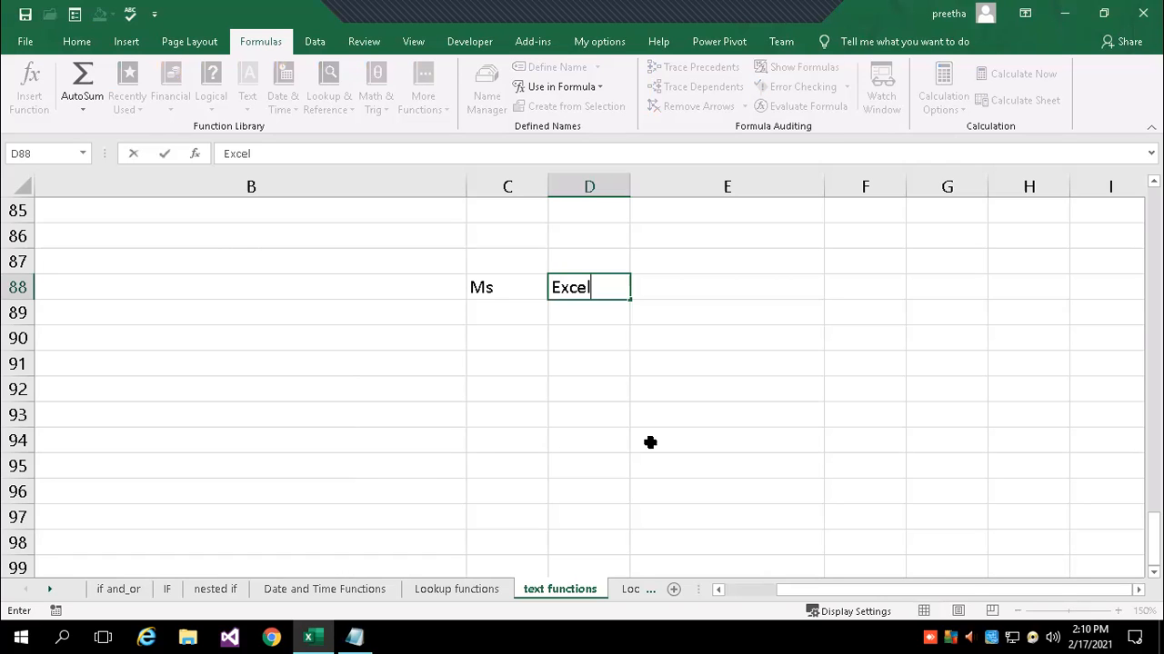
pyautogui.press('Tab')
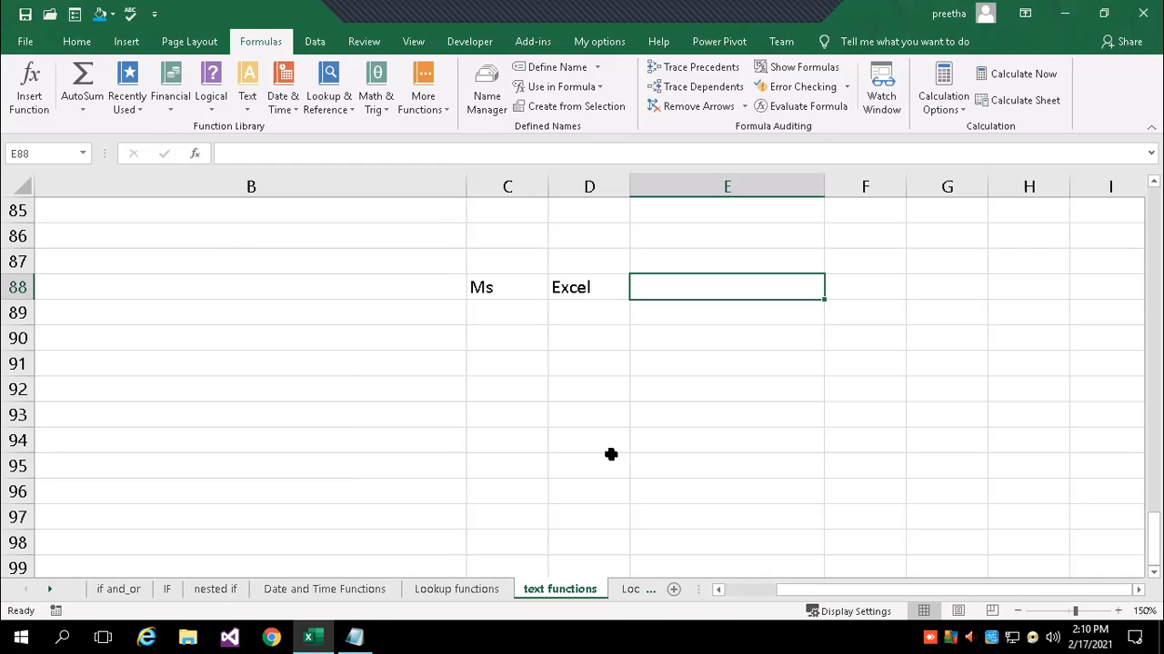
pyautogui.click(505, 283)
pyautogui.click(599, 286)
pyautogui.click(641, 286)
pyautogui.write('c88')
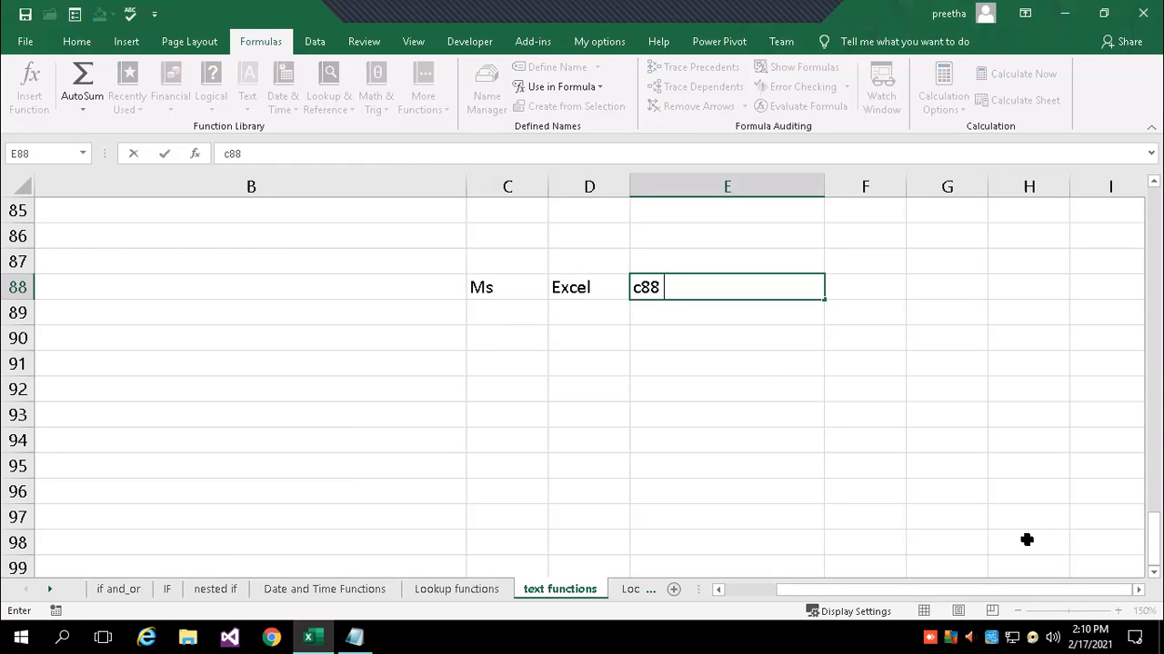
pyautogui.write(' & d88')
pyautogui.press('BackSpace')
pyautogui.press('BackSpace')
pyautogui.press('BackSpace')
pyautogui.press('BackSpace')
pyautogui.press('BackSpace')
pyautogui.press('BackSpace')
pyautogui.press('BackSpace')
pyautogui.press('BackSpace')
pyautogui.press('BackSpace')
# Enter the formula =c88 & d88 in cell E88 to join the two words.
pyautogui.write('=')
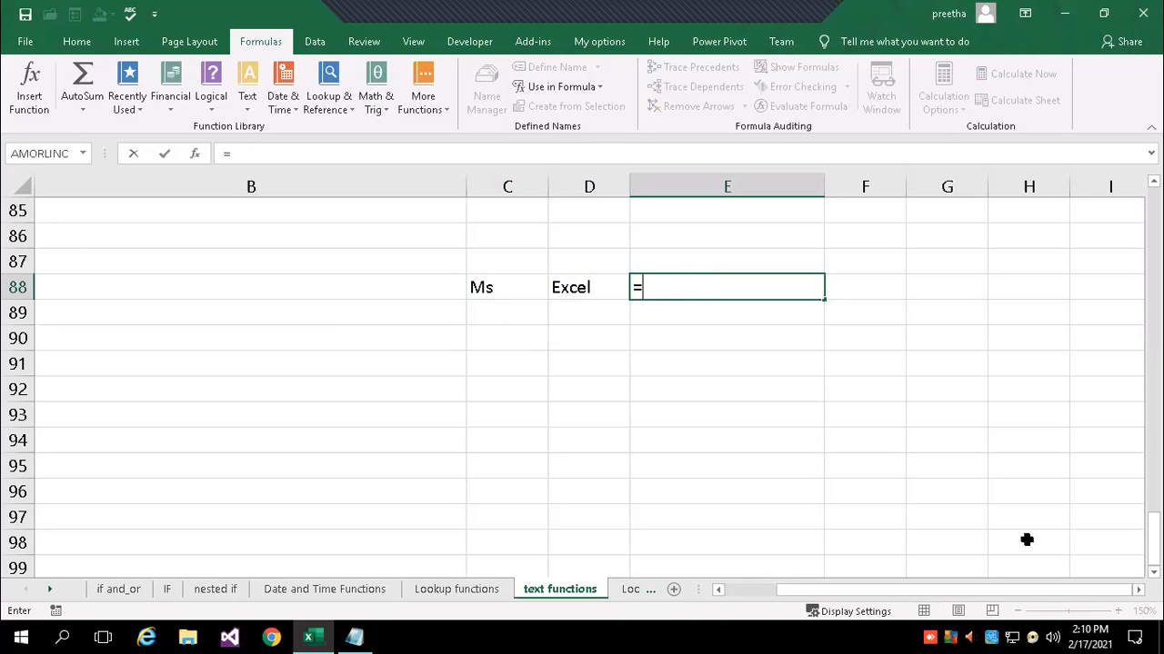
pyautogui.write('c88 &')
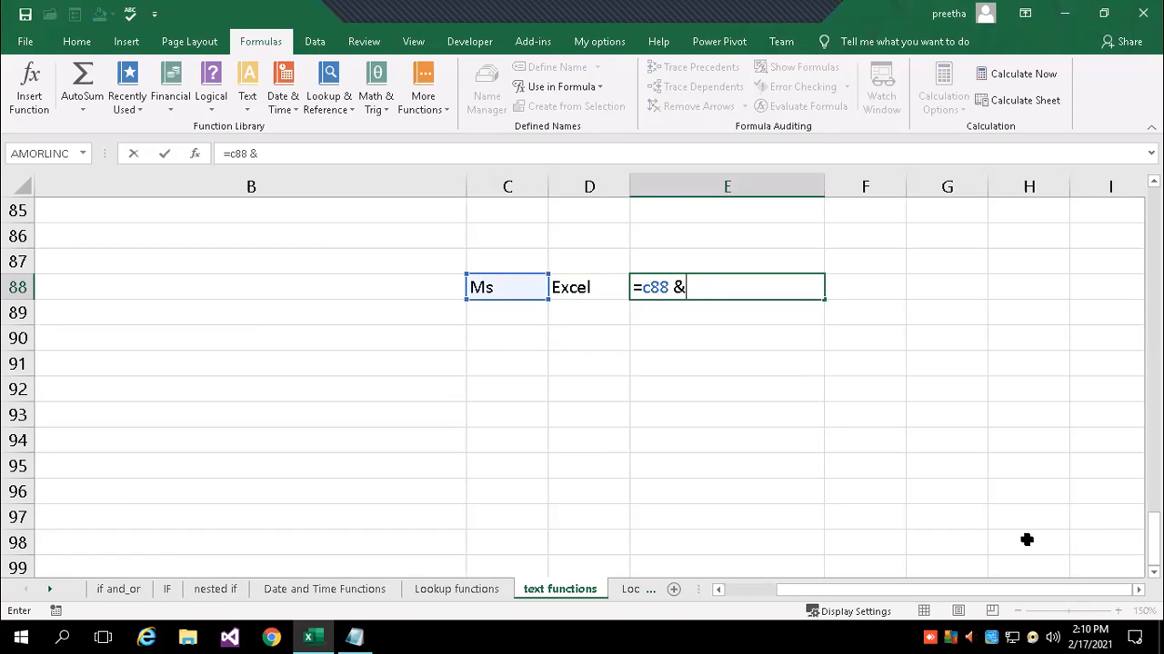
pyautogui.write(' d88')
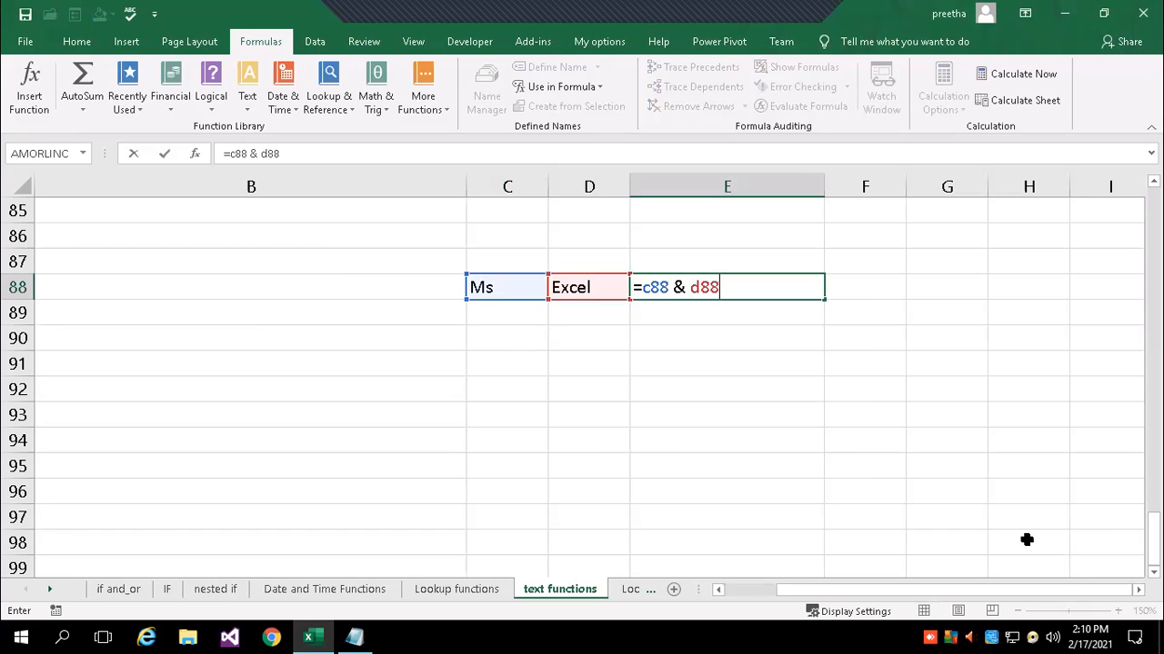
pyautogui.press('Return')
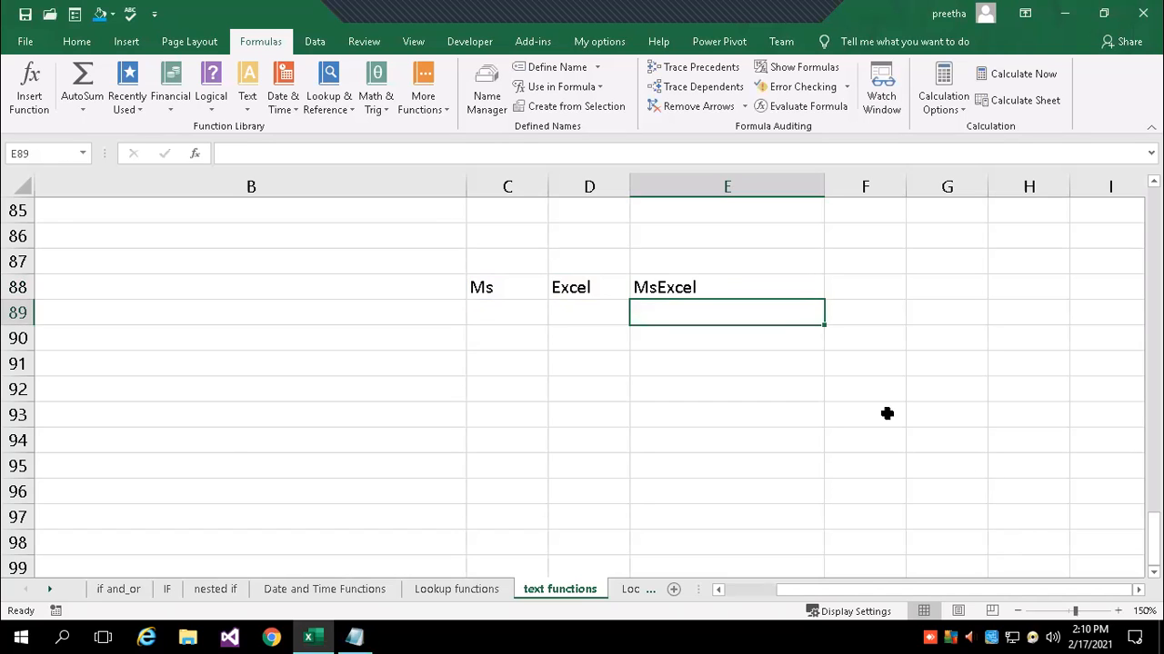
# Edit the formula in E88 to =C88 & " " & D88 so that blank space separates the joined words.
pyautogui.click(658, 286)
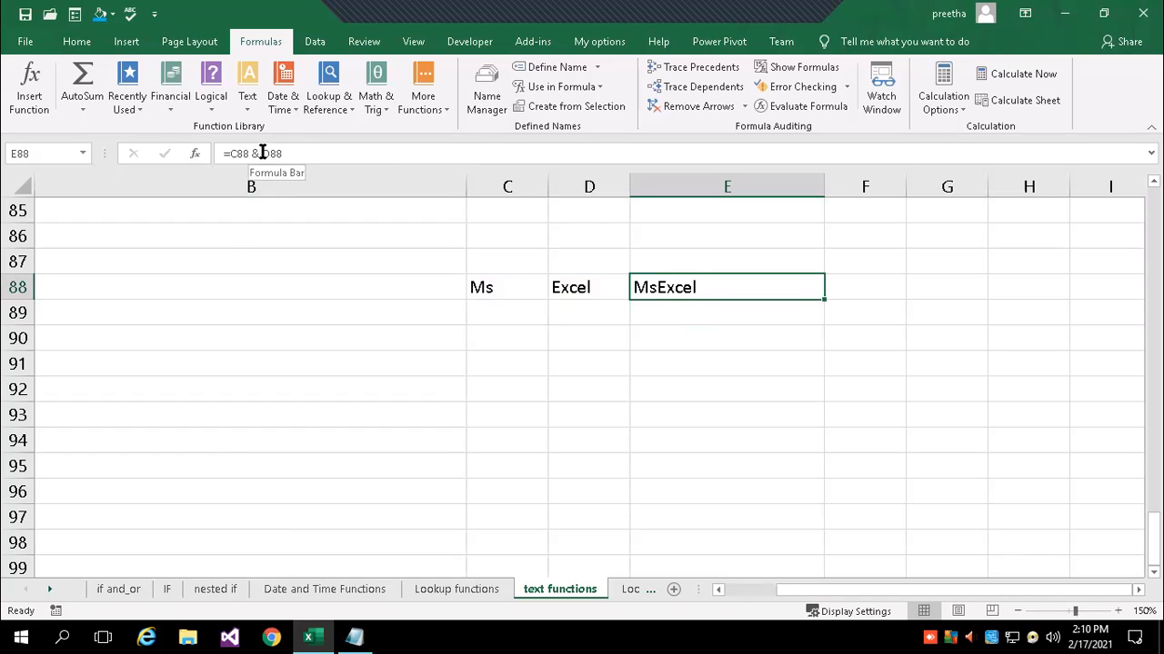
pyautogui.click(262, 153)
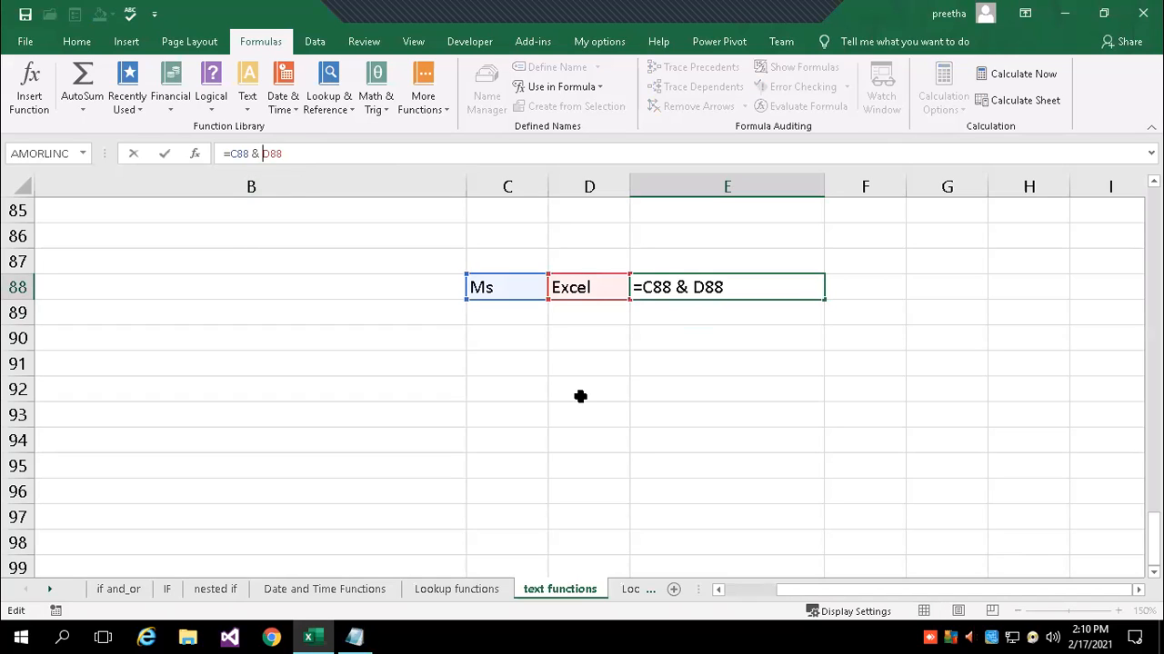
pyautogui.write('"')
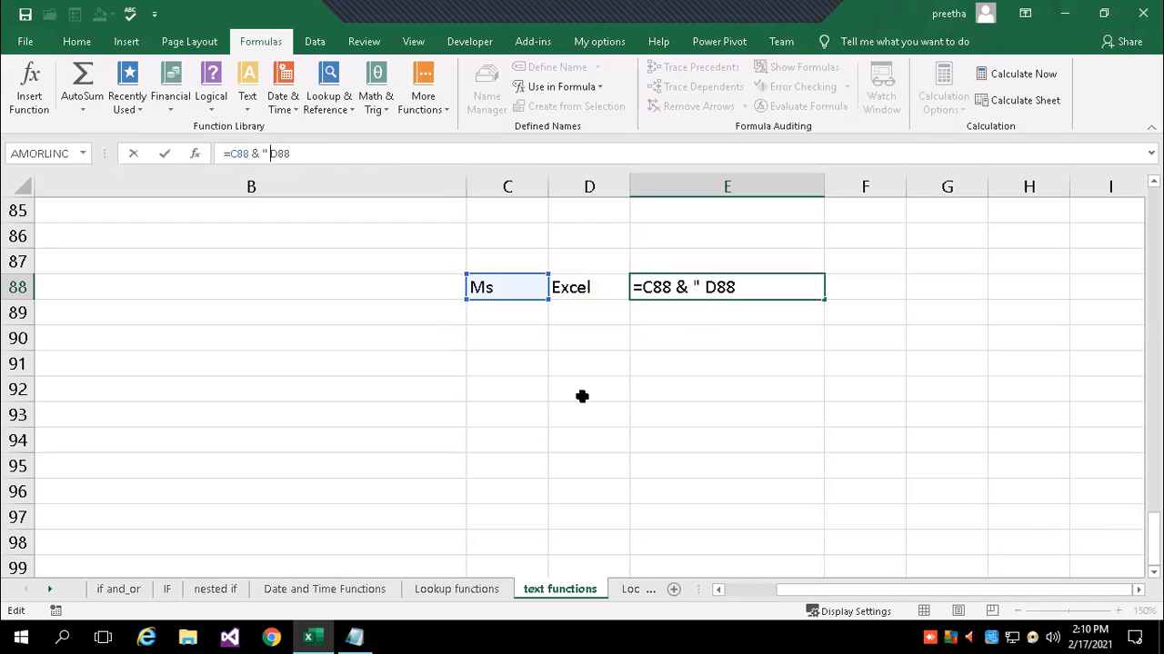
pyautogui.write(' "')
pyautogui.write('&')
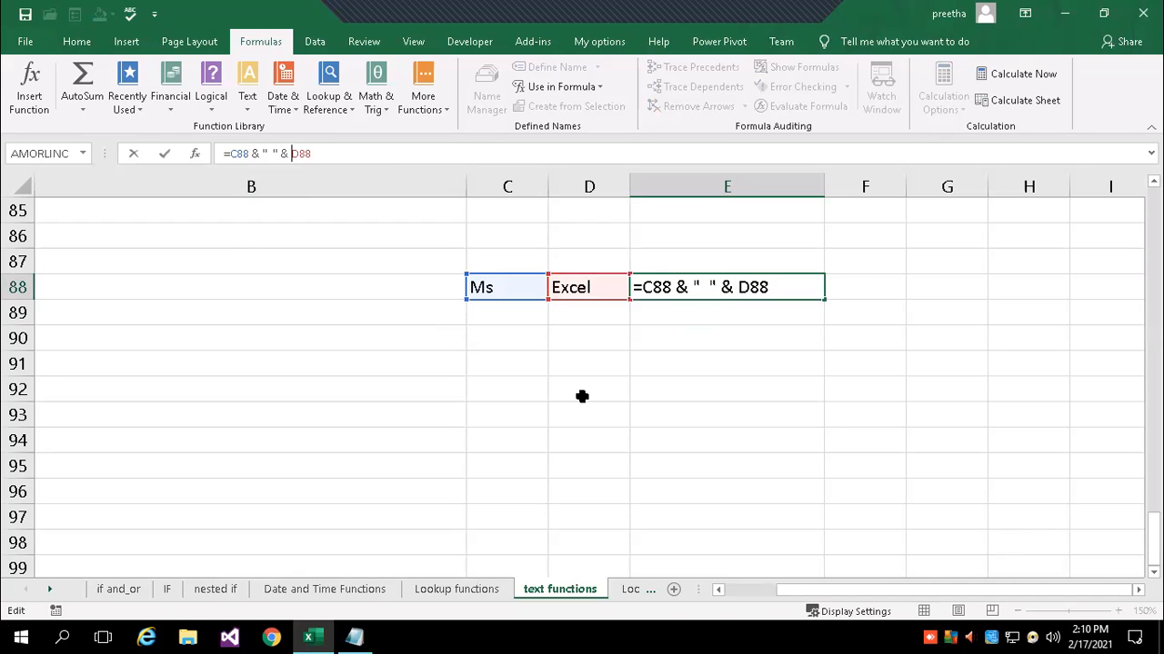
pyautogui.press('Return')
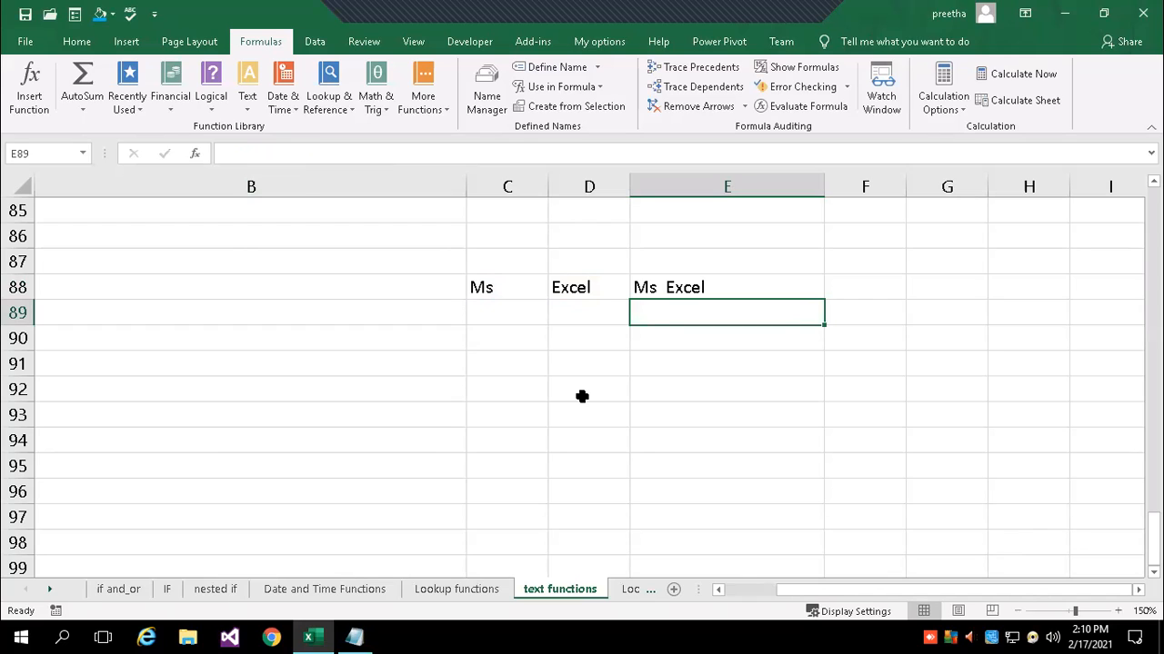
# Examine the complete joining formula in cell E88 without changing it.
pyautogui.click(676, 288)
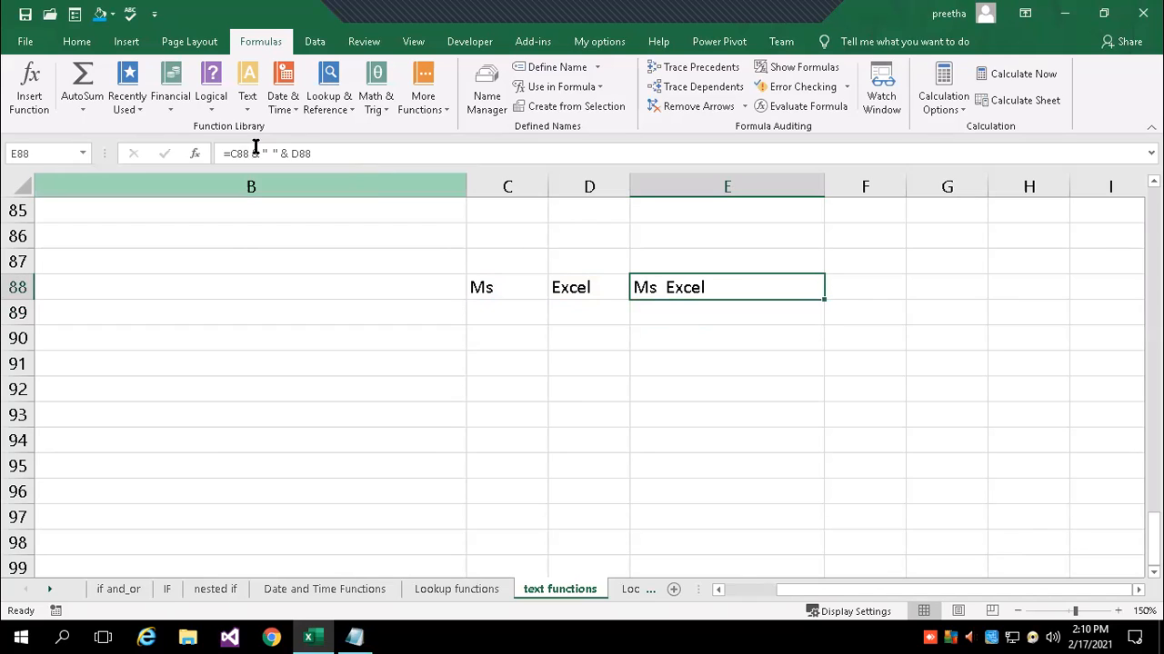
pyautogui.moveTo(224, 153); pyautogui.dragTo(332, 151)
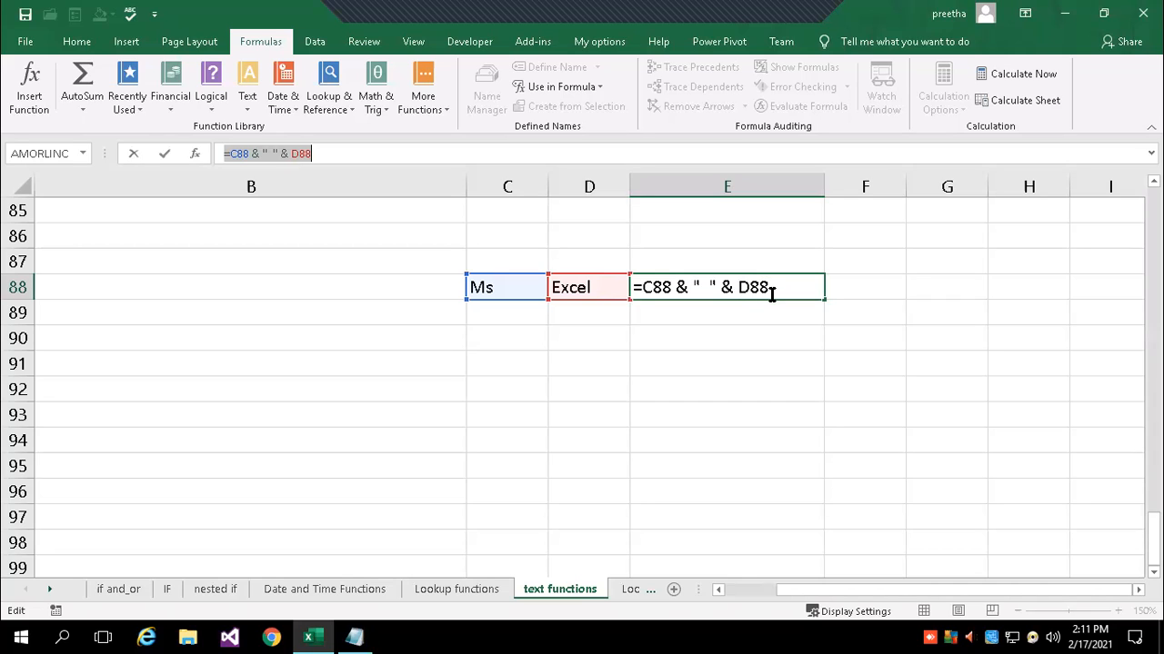
pyautogui.click(799, 289)
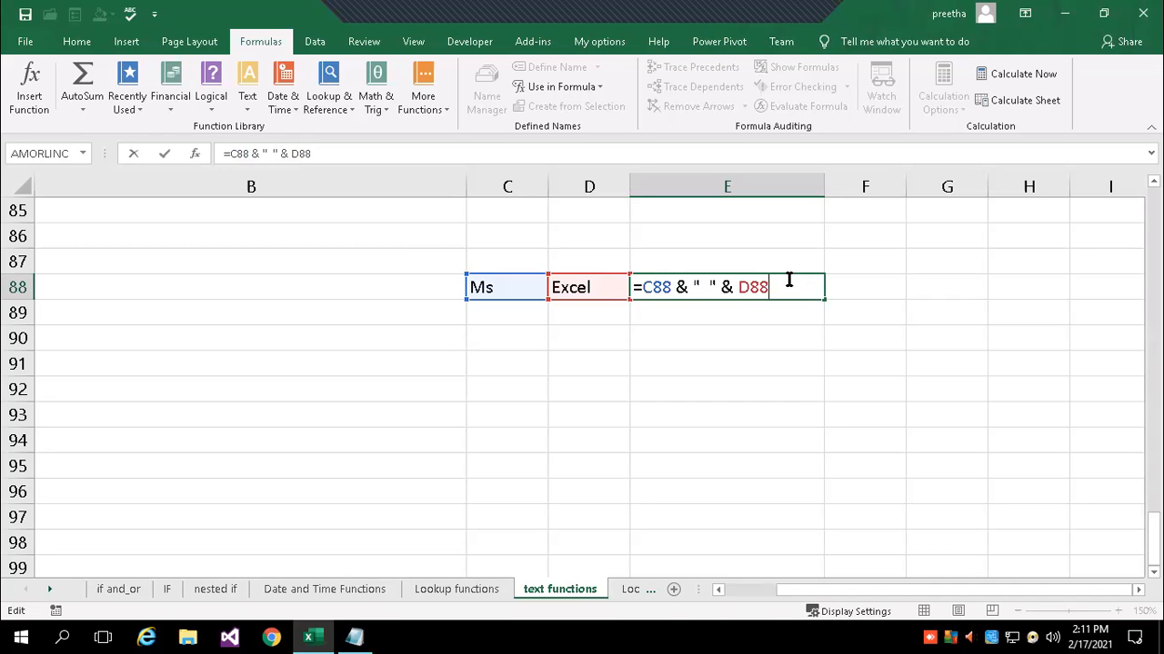
pyautogui.press('Return')
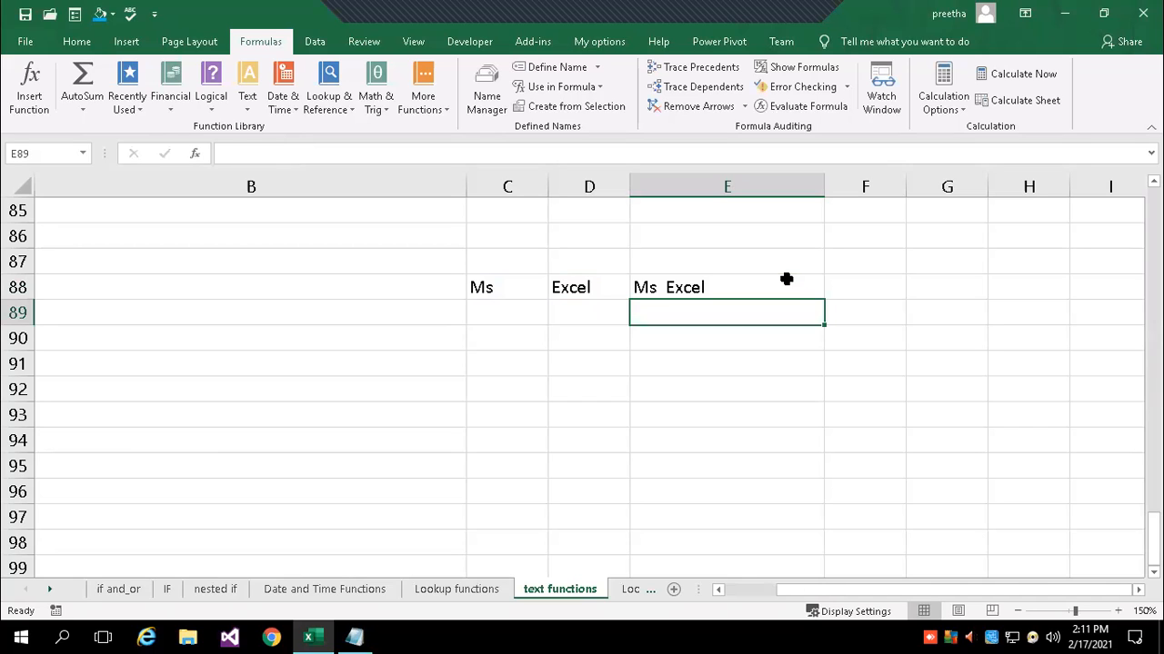
pyautogui.click(787, 279)
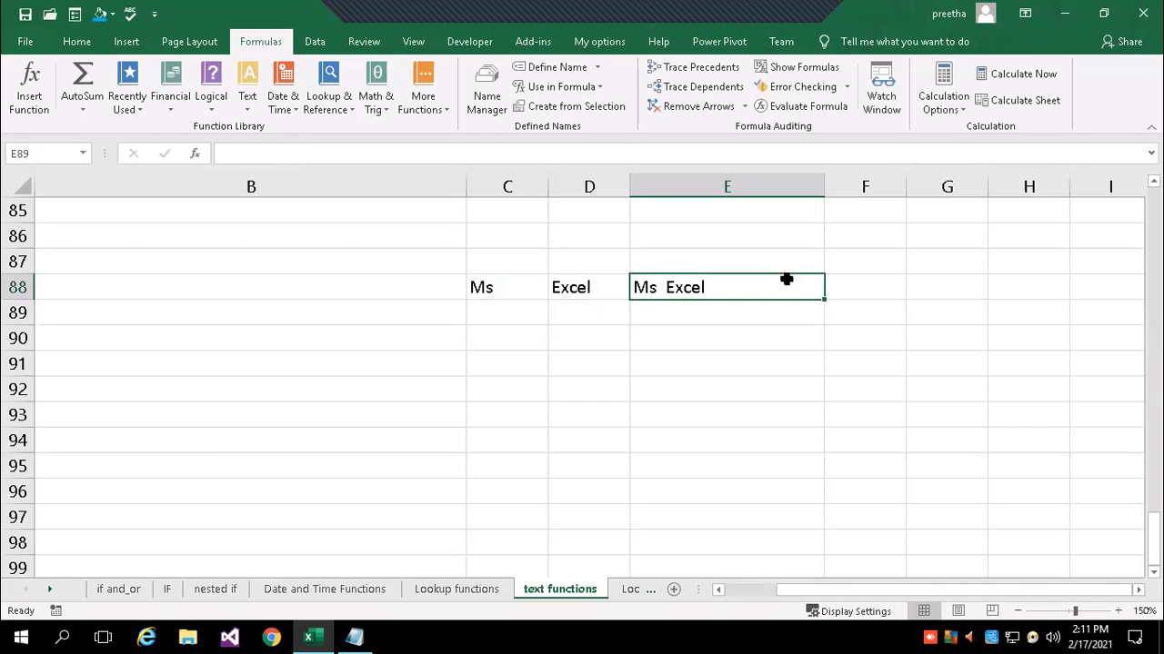
# Enter the note "& concatenate" in cell C91 below the joining example.
pyautogui.click(523, 363)
pyautogui.write('&')
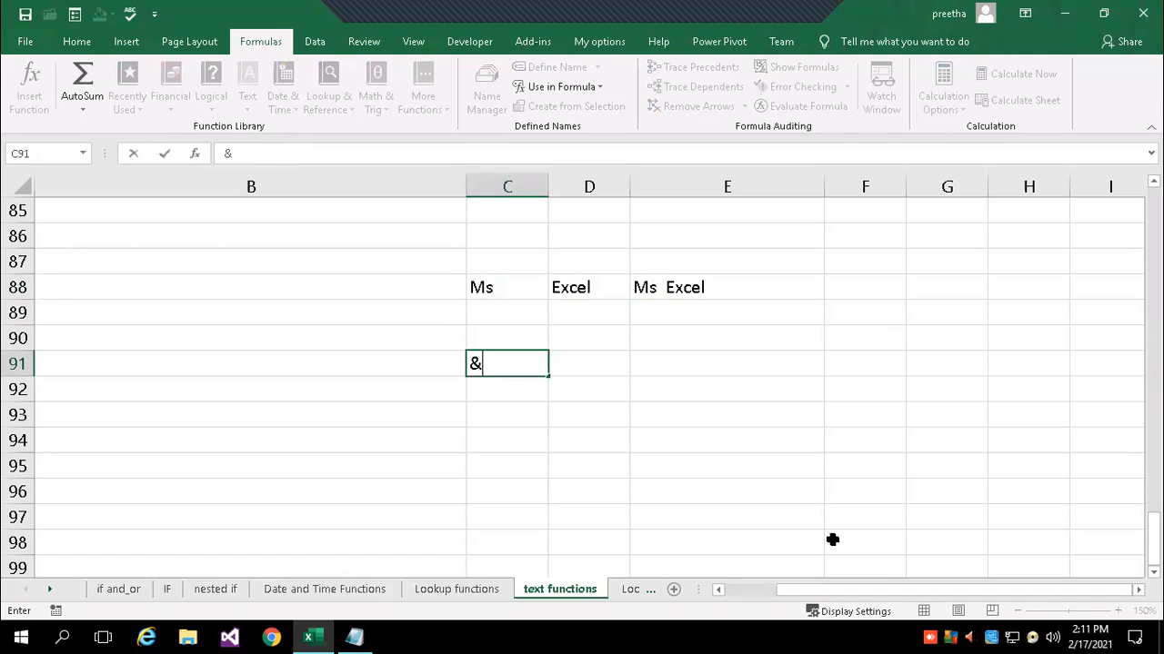
pyautogui.write(' concatenate')
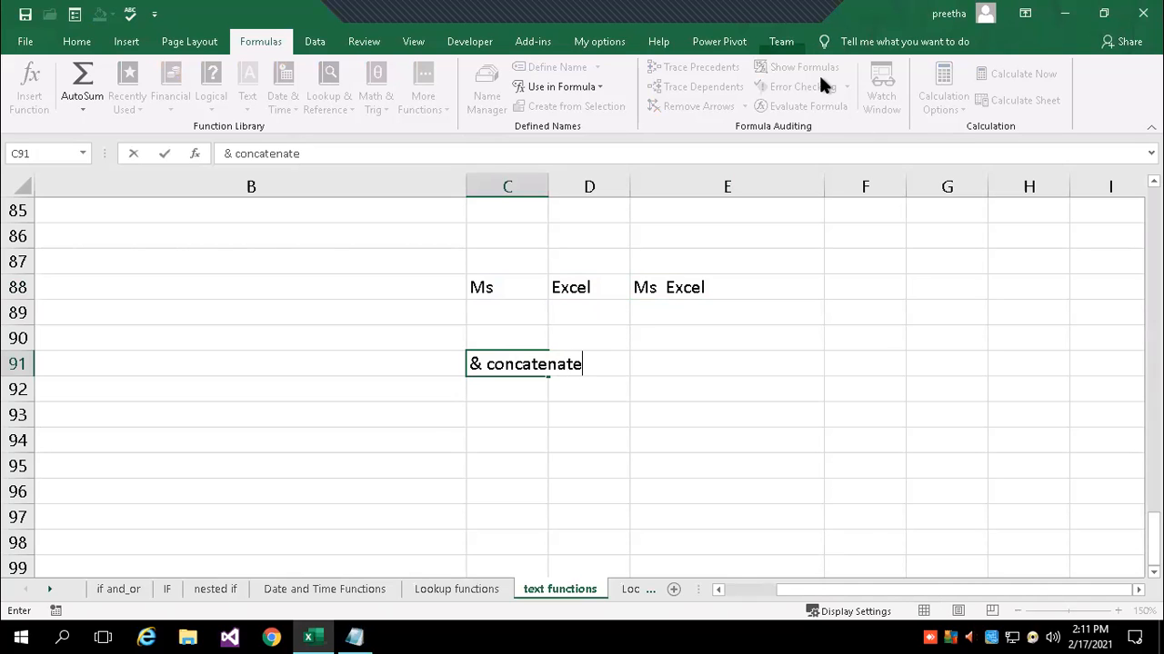
pyautogui.click(524, 415)
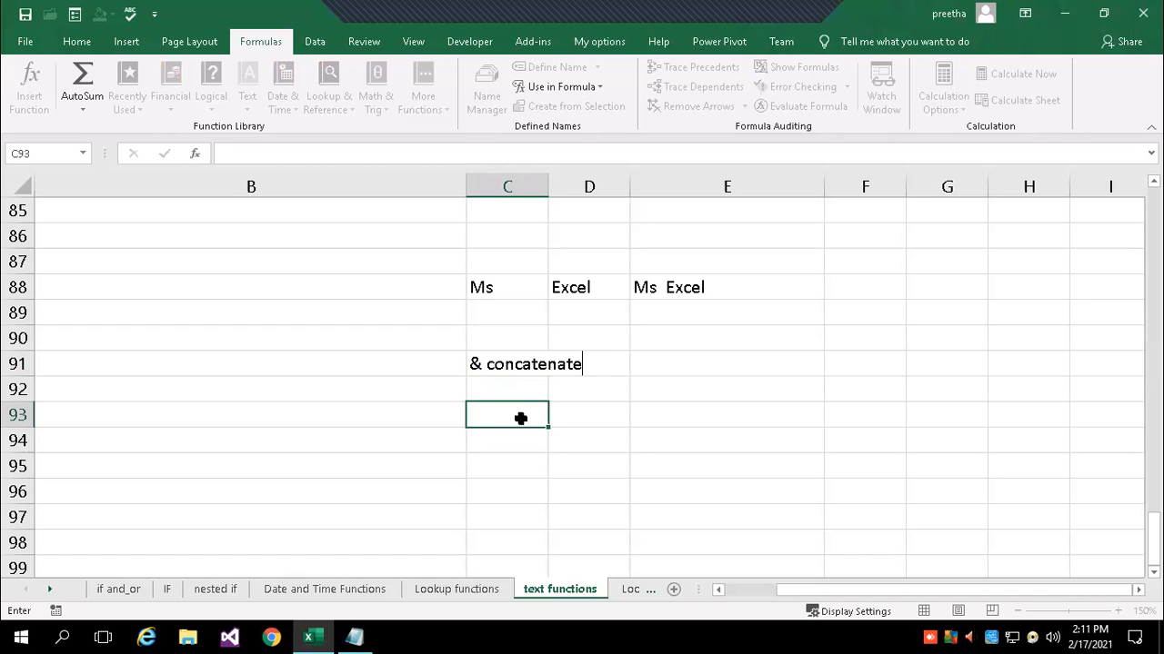
pyautogui.click(535, 366)
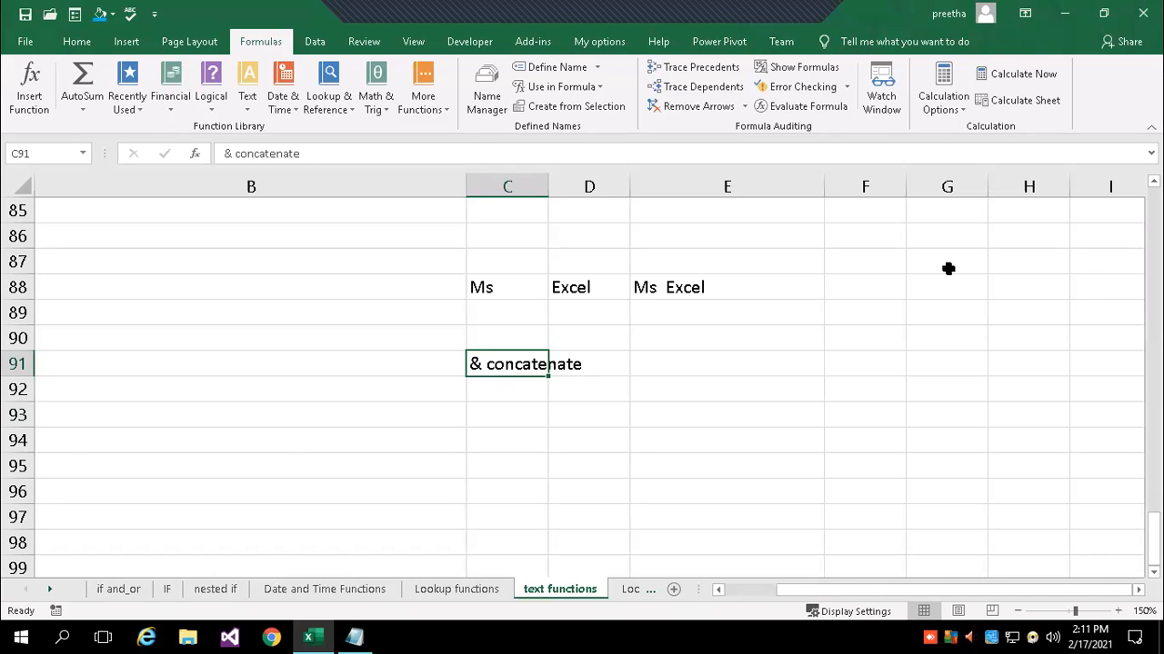
# Review the references and the equal sign in the E88 formula, leaving the formula unedited.
pyautogui.click(678, 359)
pyautogui.click(681, 289)
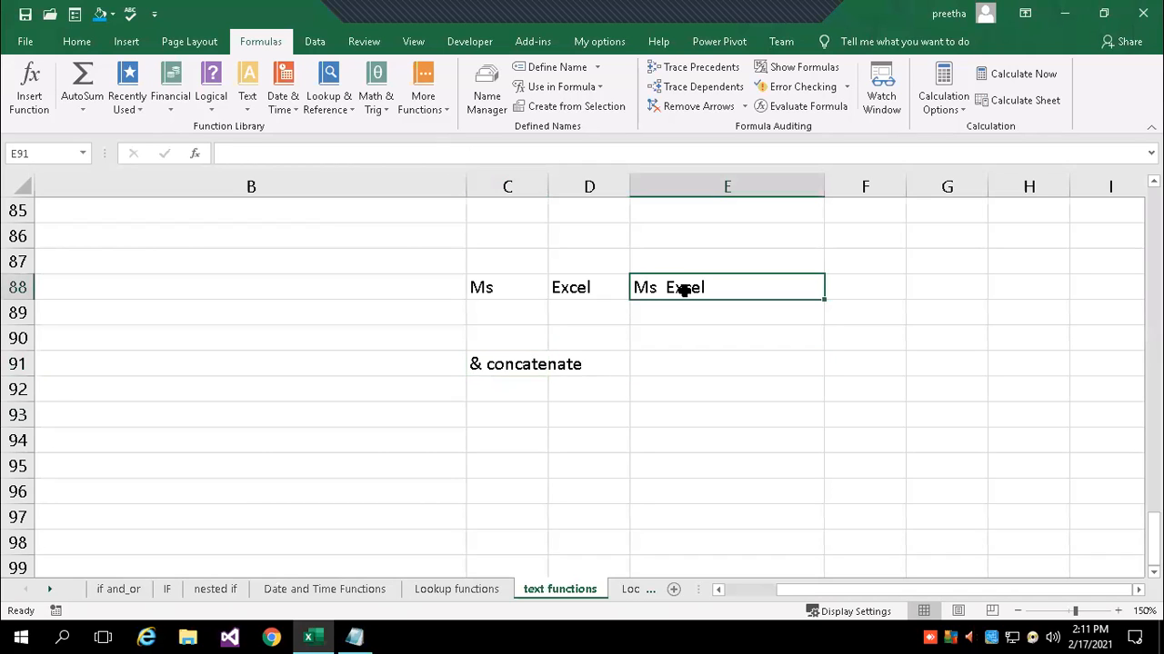
pyautogui.click(228, 153)
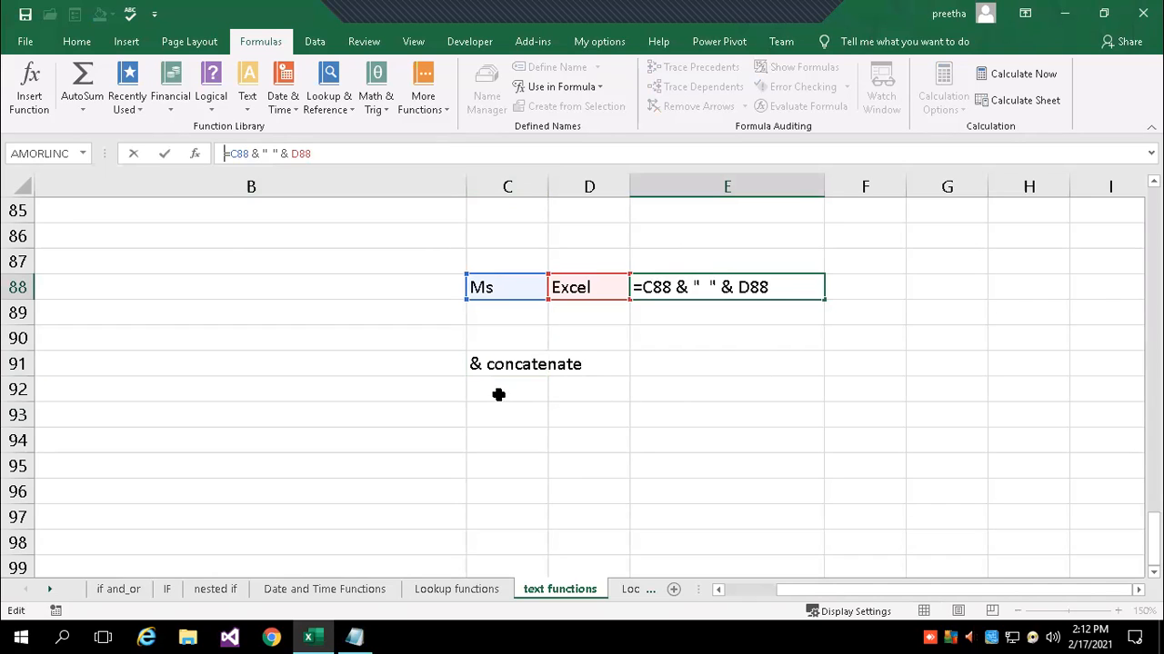
pyautogui.click(526, 390)
pyautogui.press('Escape')
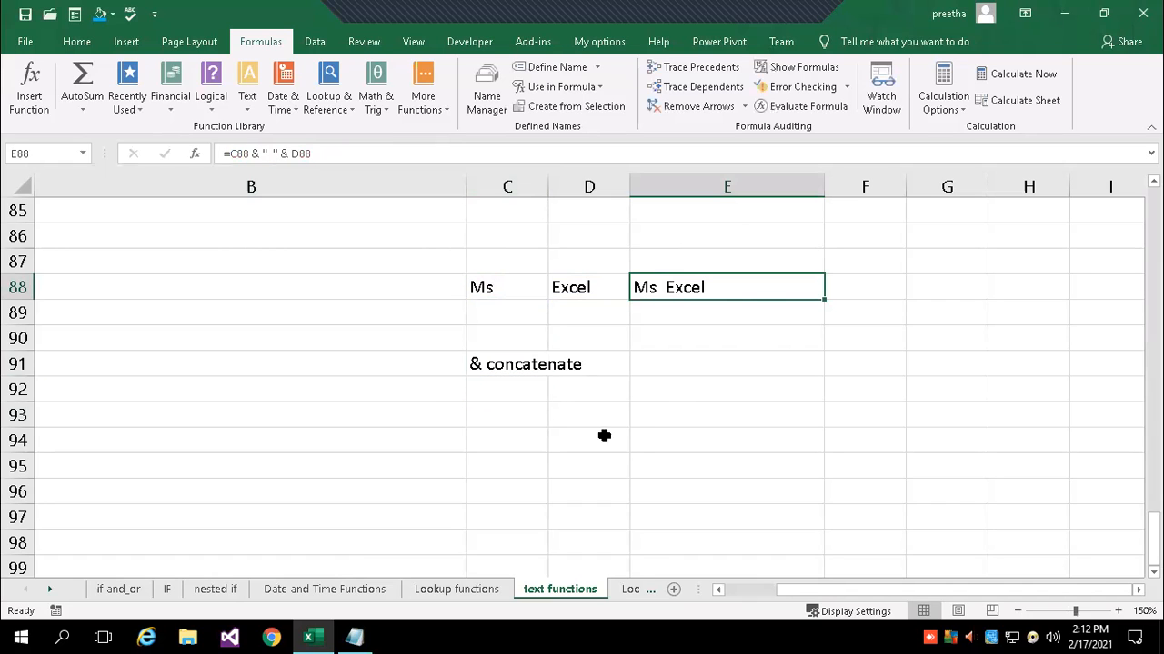
# Enter the sample text "Ms excel" in cell C93.
pyautogui.scroll(-1, 600, 415)
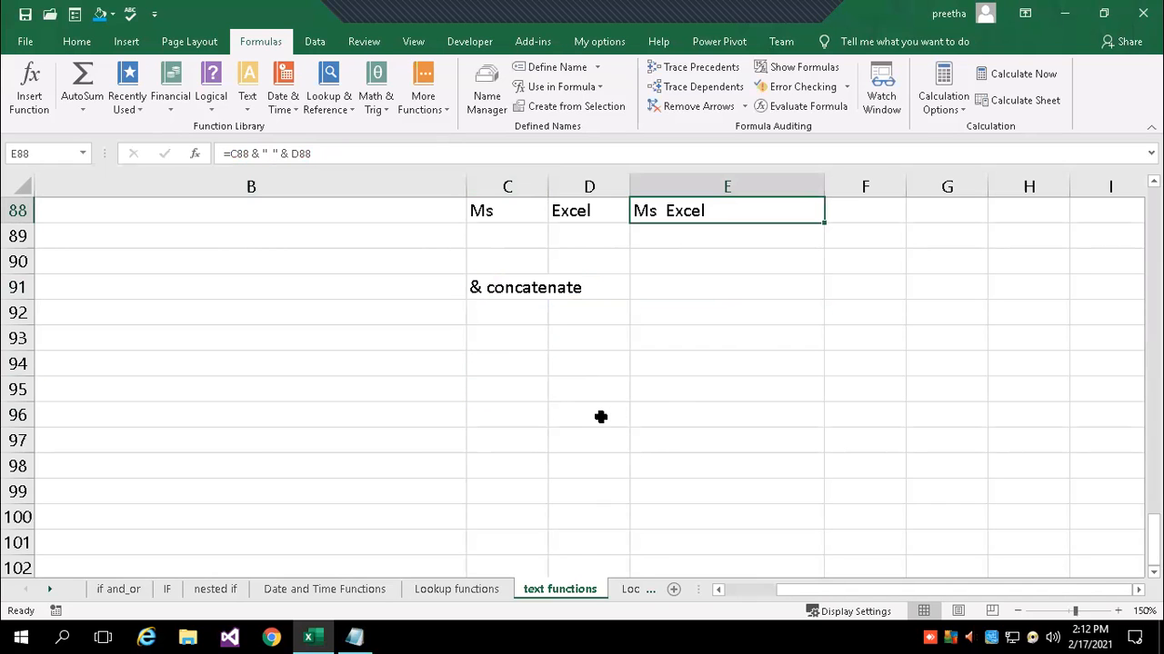
pyautogui.click(496, 336)
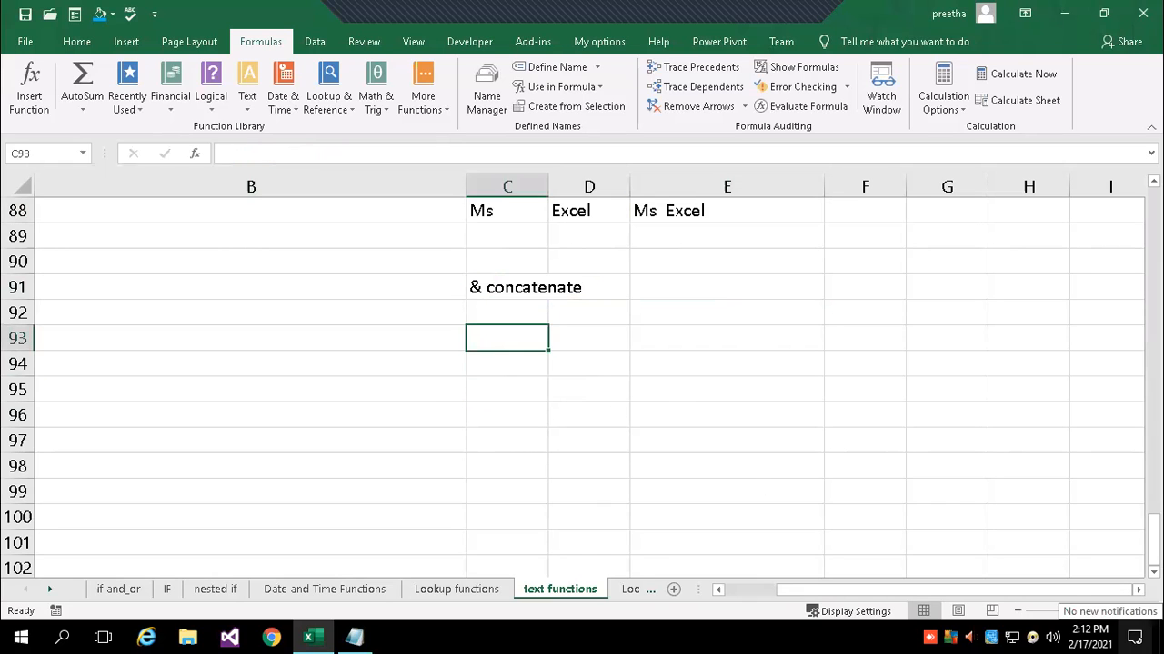
pyautogui.write('Ms excel')
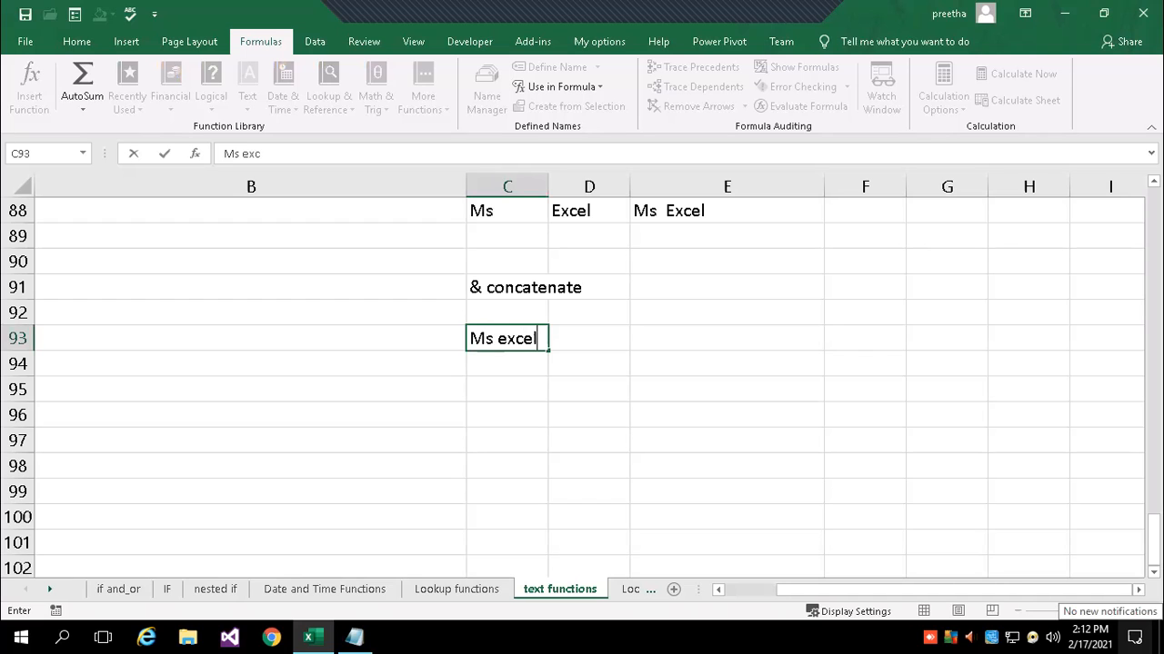
pyautogui.press('Return')
pyautogui.press('Return')
pyautogui.press('Return')
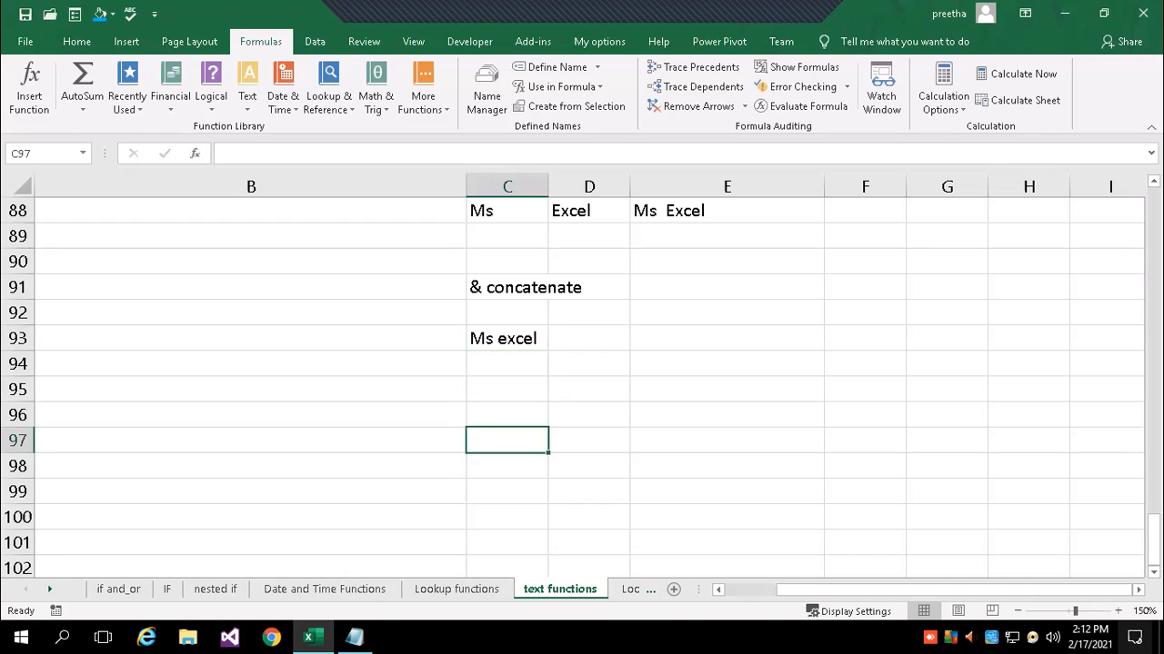
# Enter the labels "Proper", "Upper" and "Lower" in cells C95 to C97.
pyautogui.press('Up')
pyautogui.write('Proper')
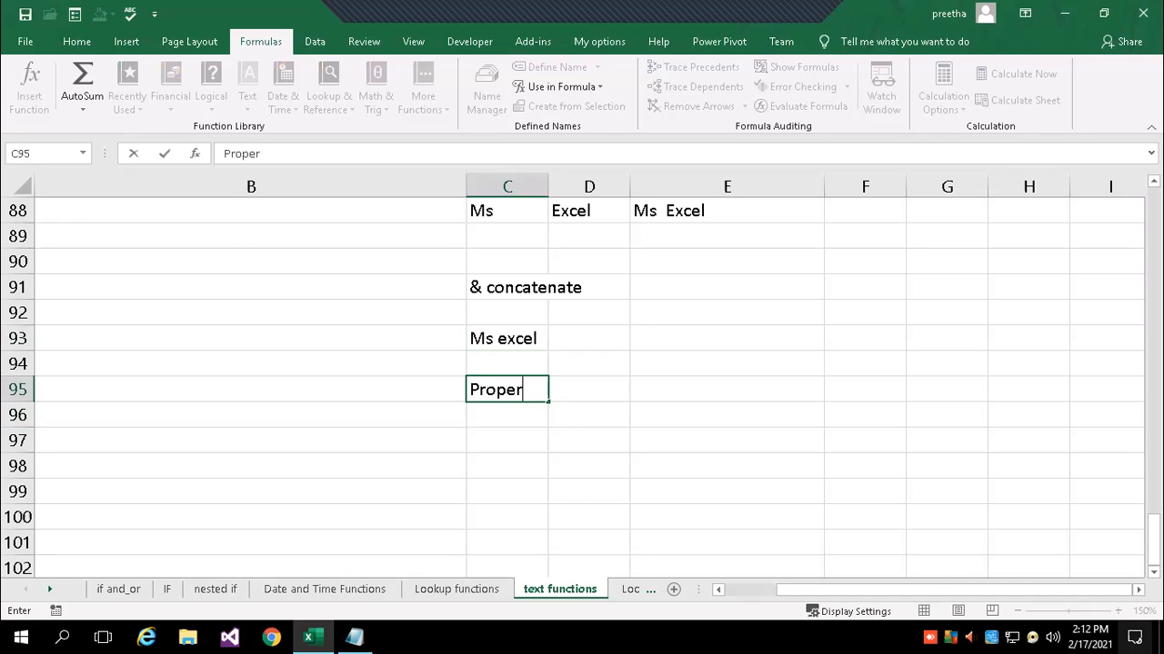
pyautogui.press('Return')
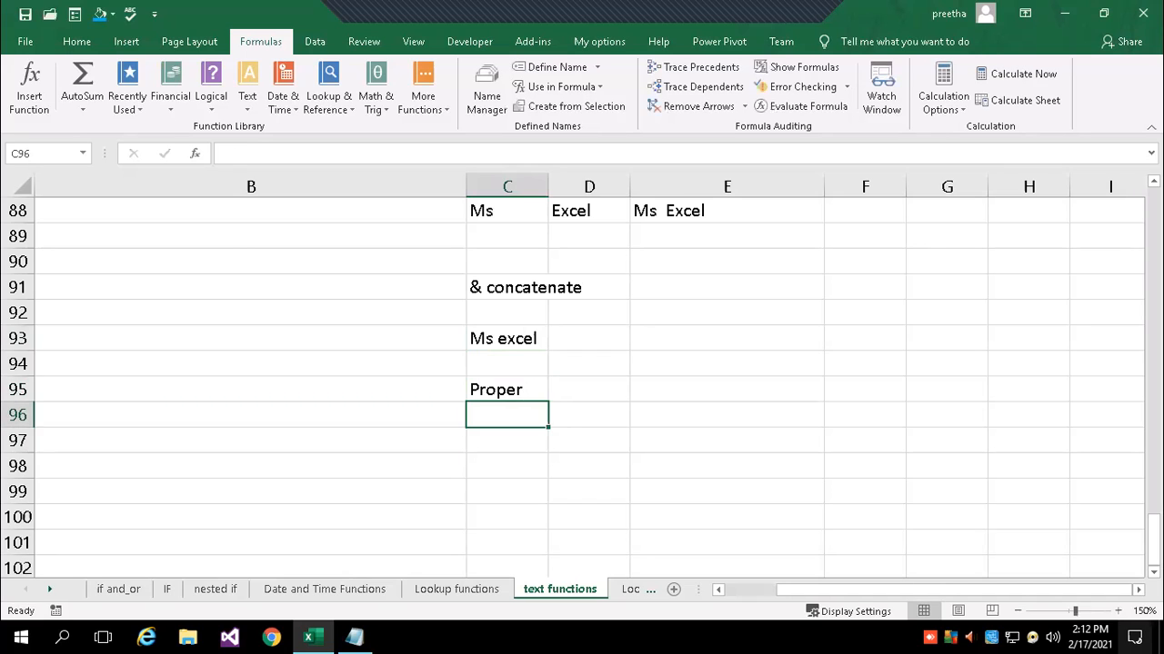
pyautogui.write('Upper')
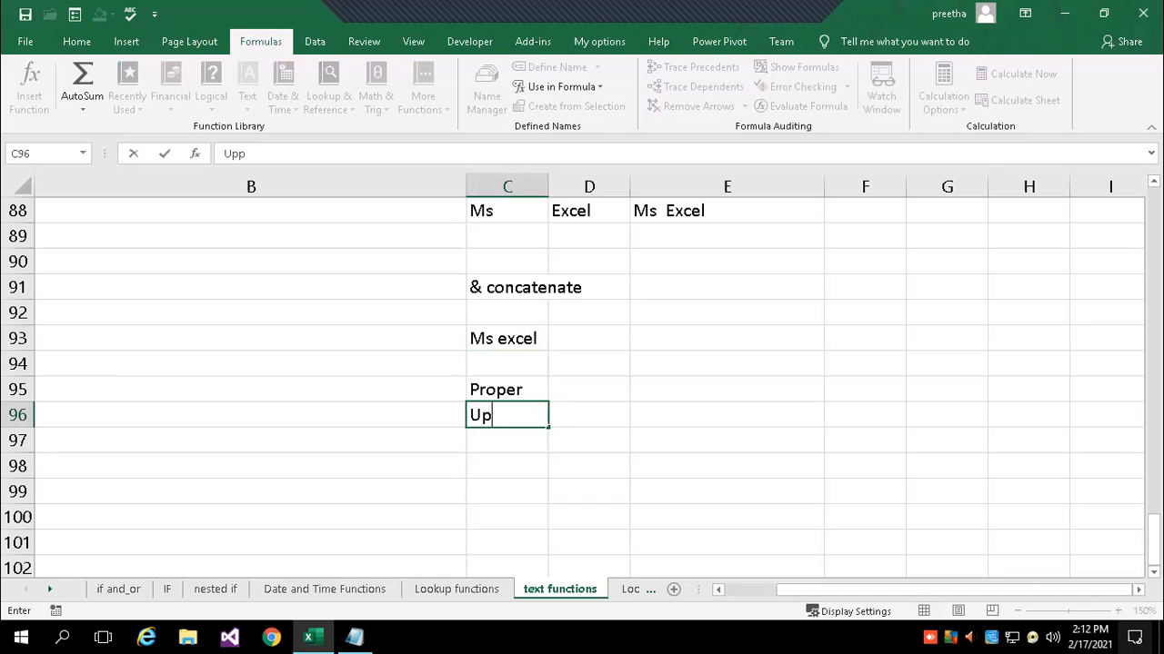
pyautogui.press('Return')
pyautogui.write('Lower')
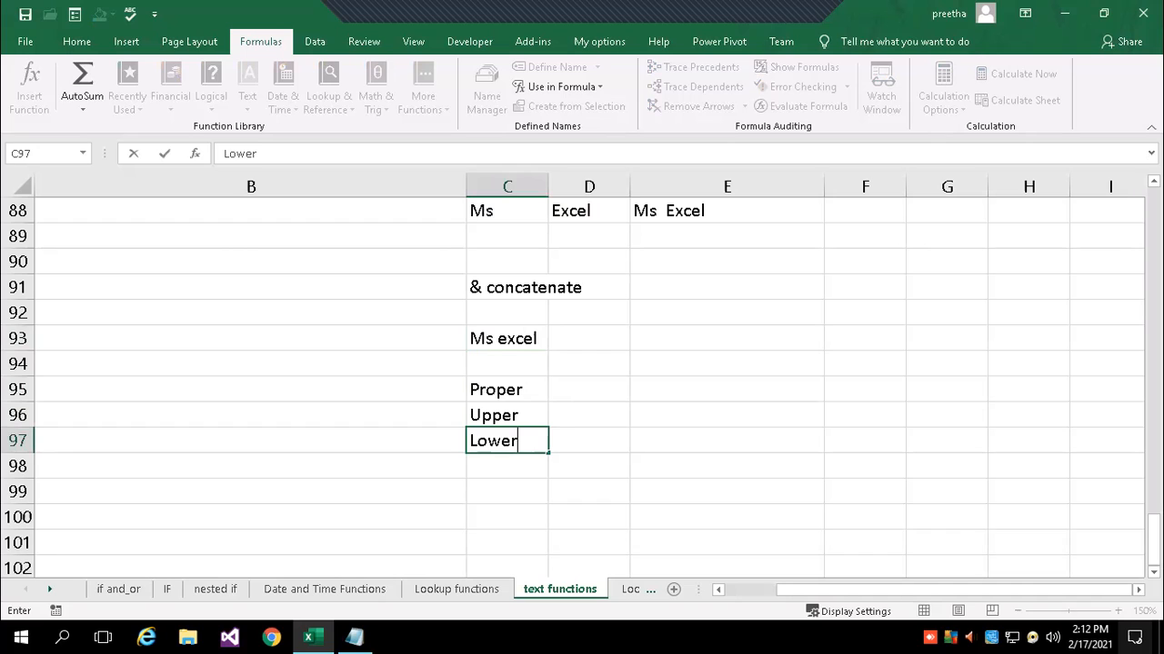
pyautogui.press('Up')
pyautogui.press('Up')
pyautogui.press('Up')
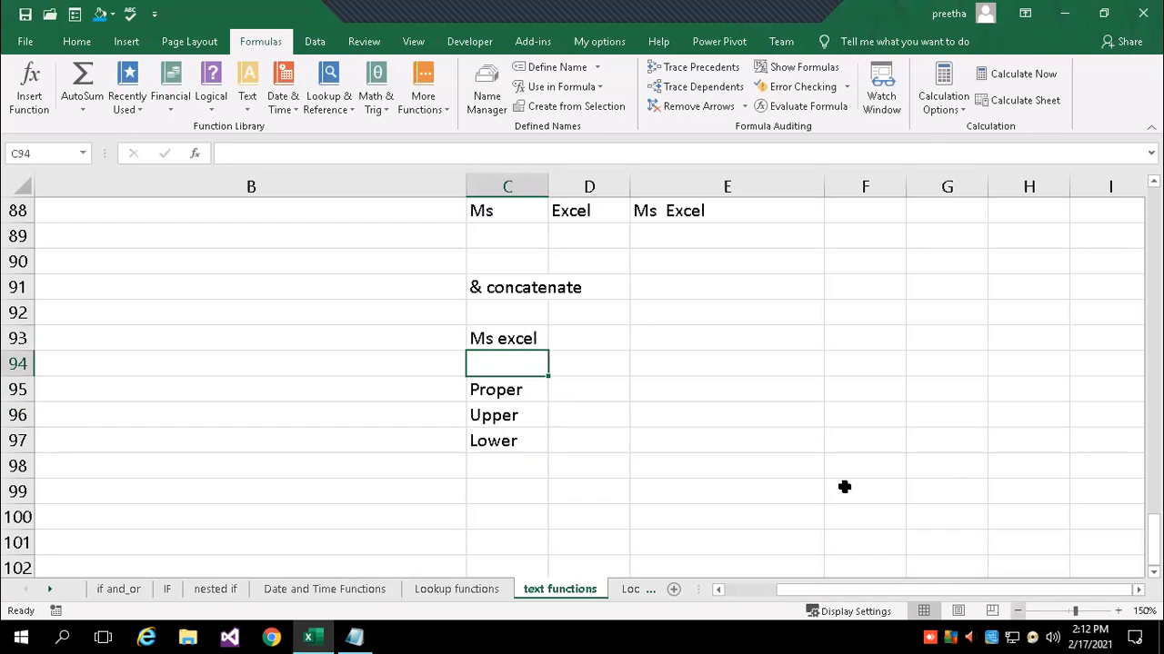
pyautogui.click(592, 390)
pyautogui.write('=')
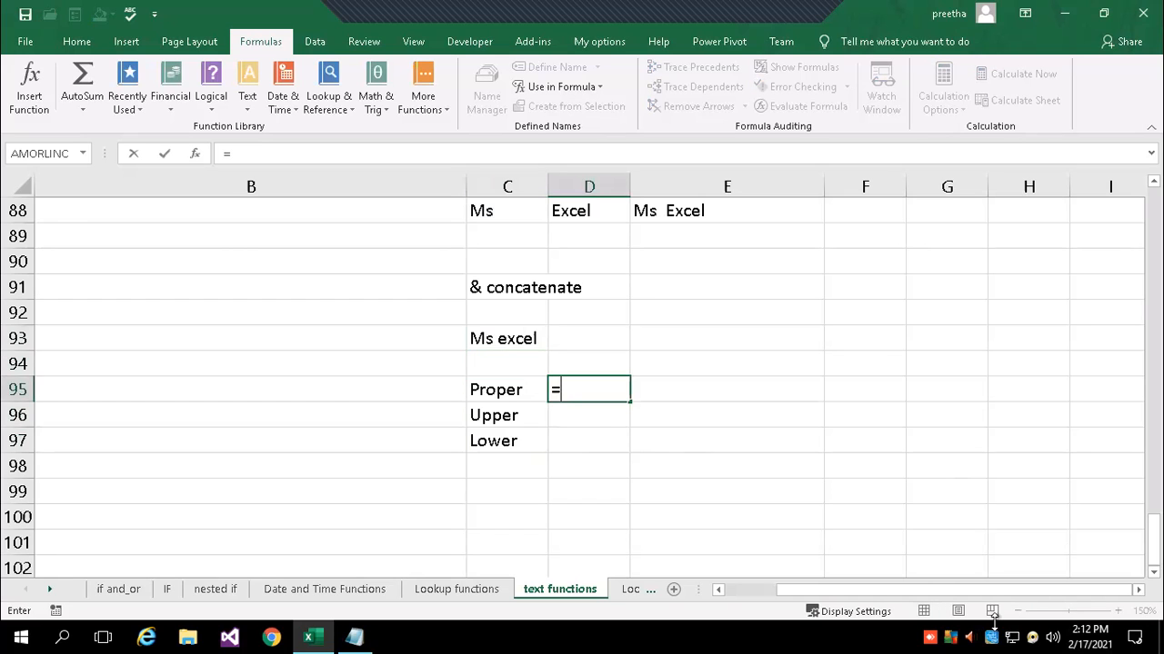
pyautogui.write('pro')
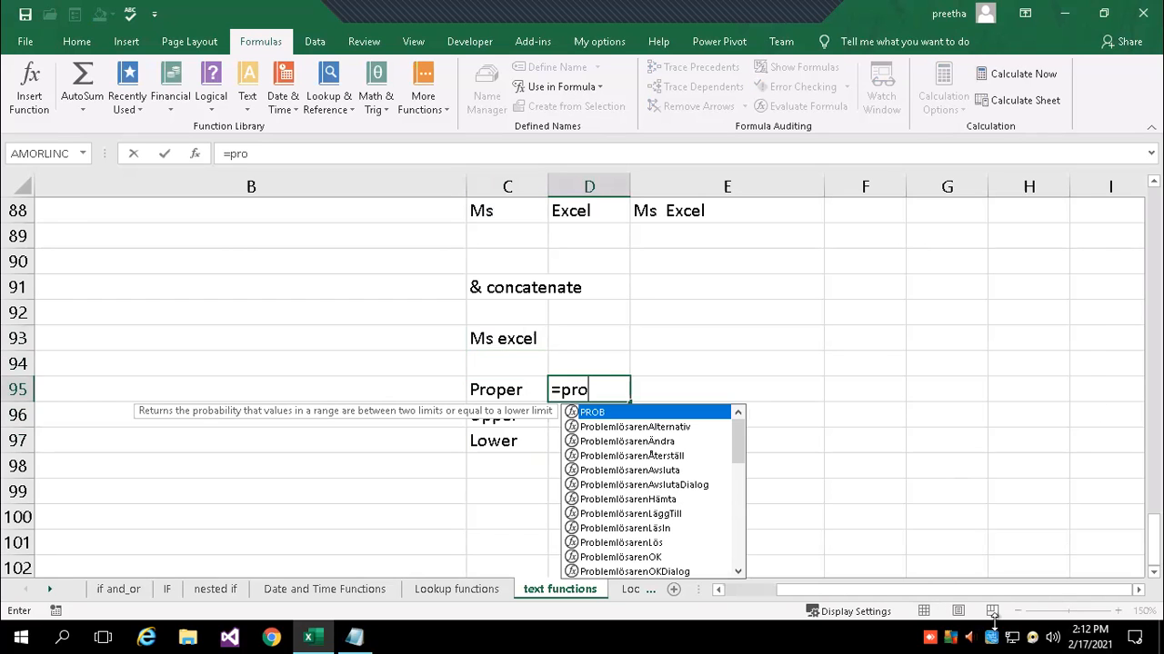
pyautogui.press('BackSpace')
pyautogui.press('BackSpace')
pyautogui.press('BackSpace')
pyautogui.press('BackSpace')
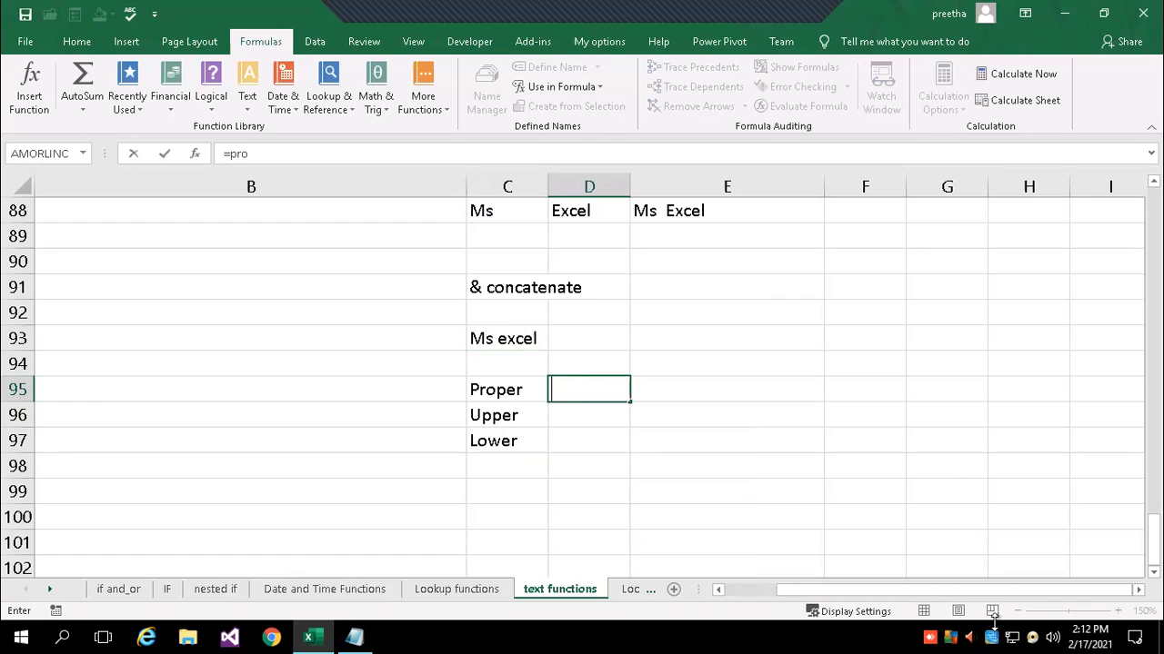
pyautogui.write('P')
pyautogui.press('BackSpace')
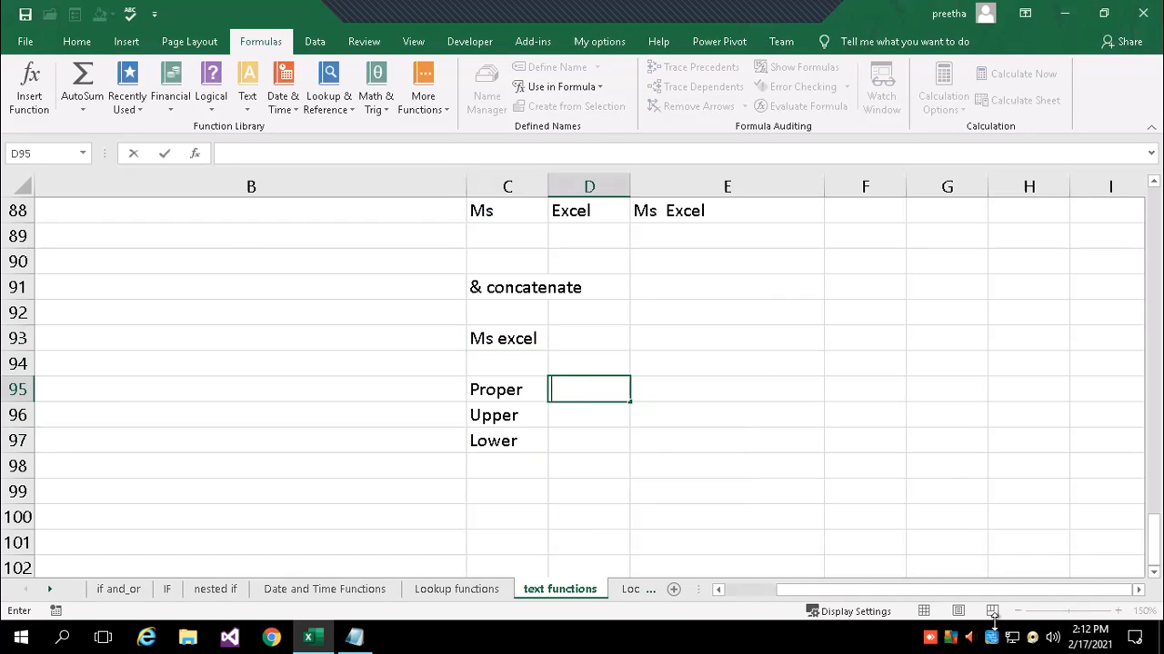
# Enter the formula =UPPER(C93) in cell D96 beside the Upper label.
pyautogui.press('Return')
pyautogui.write('=upp')
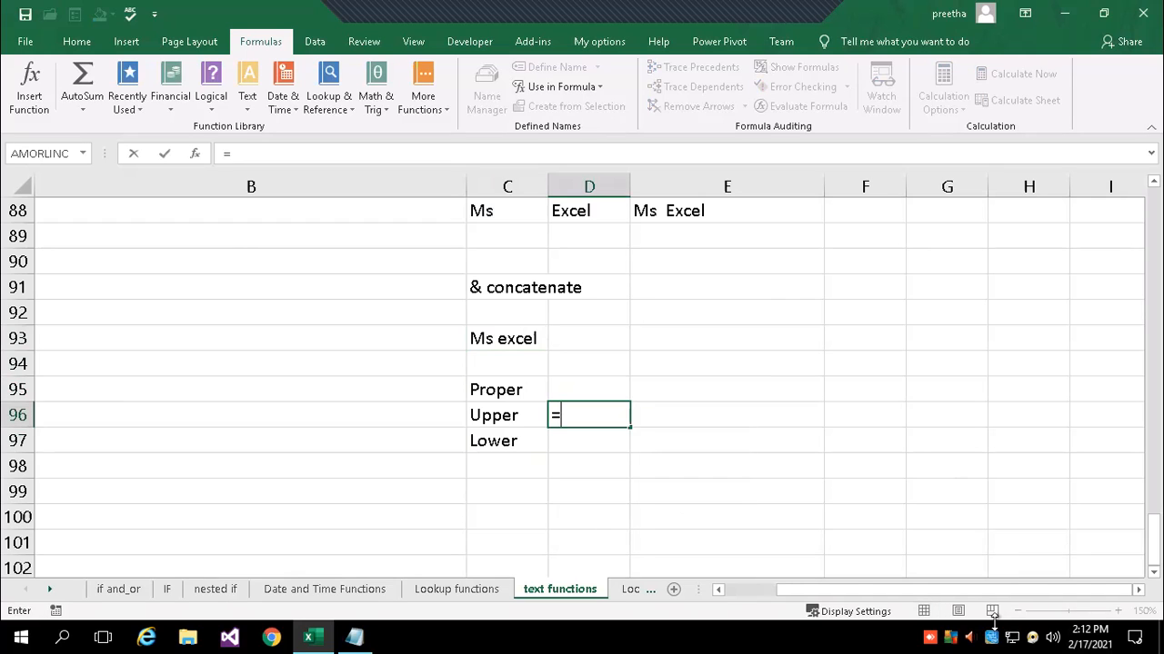
pyautogui.press('Tab')
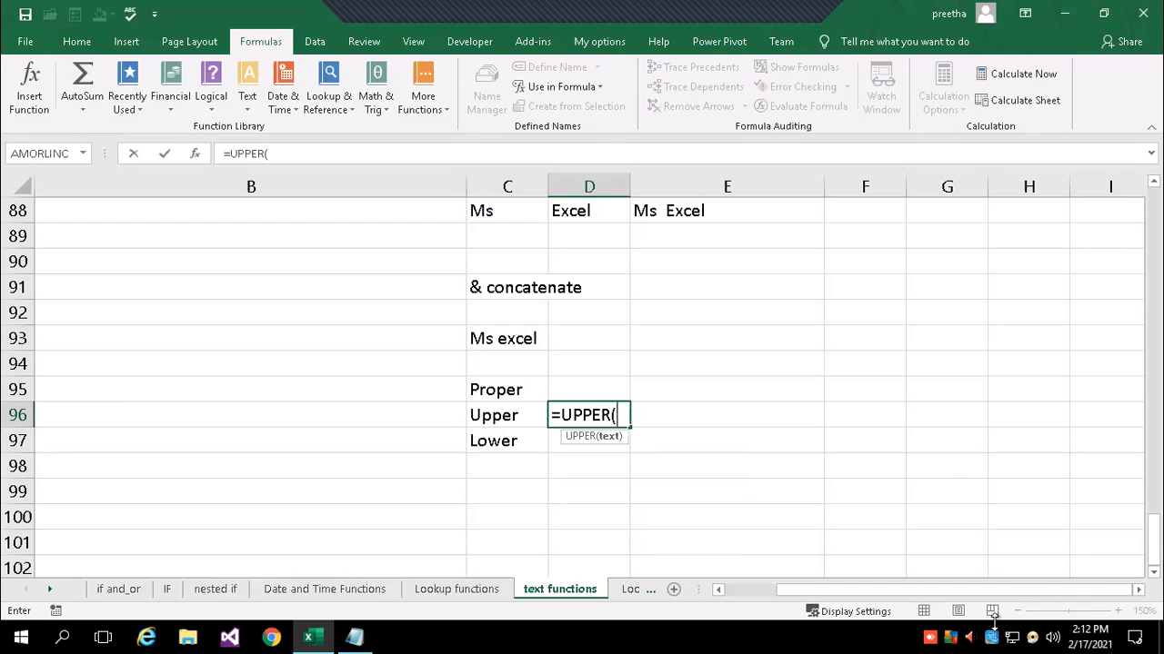
pyautogui.click(500, 337)
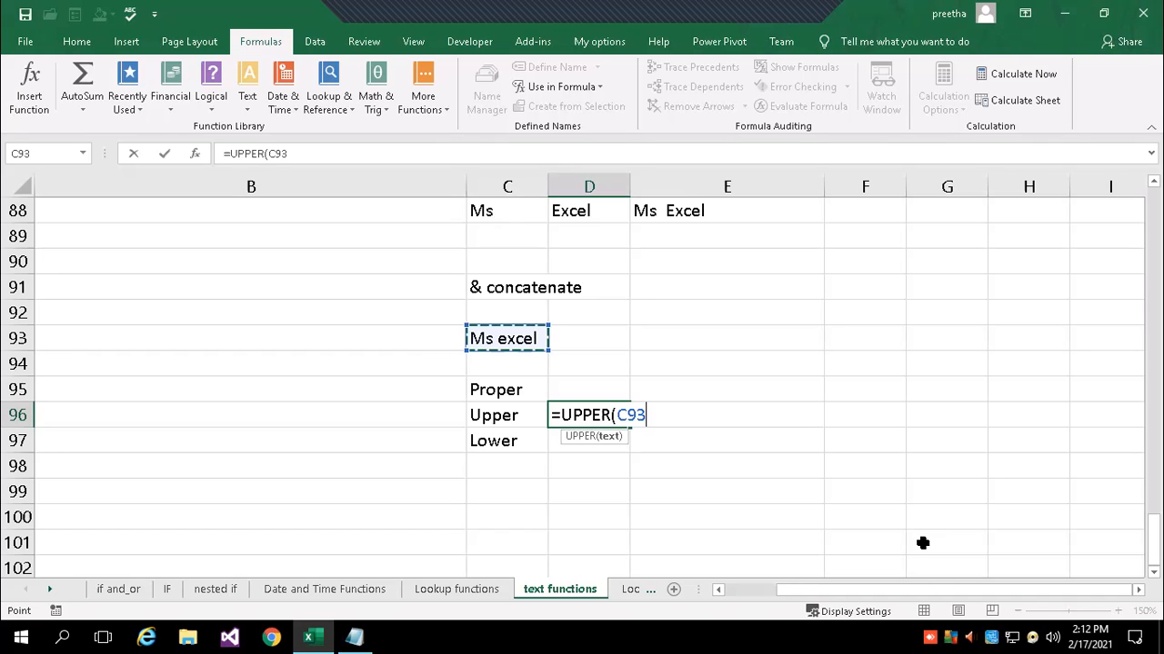
pyautogui.write(')')
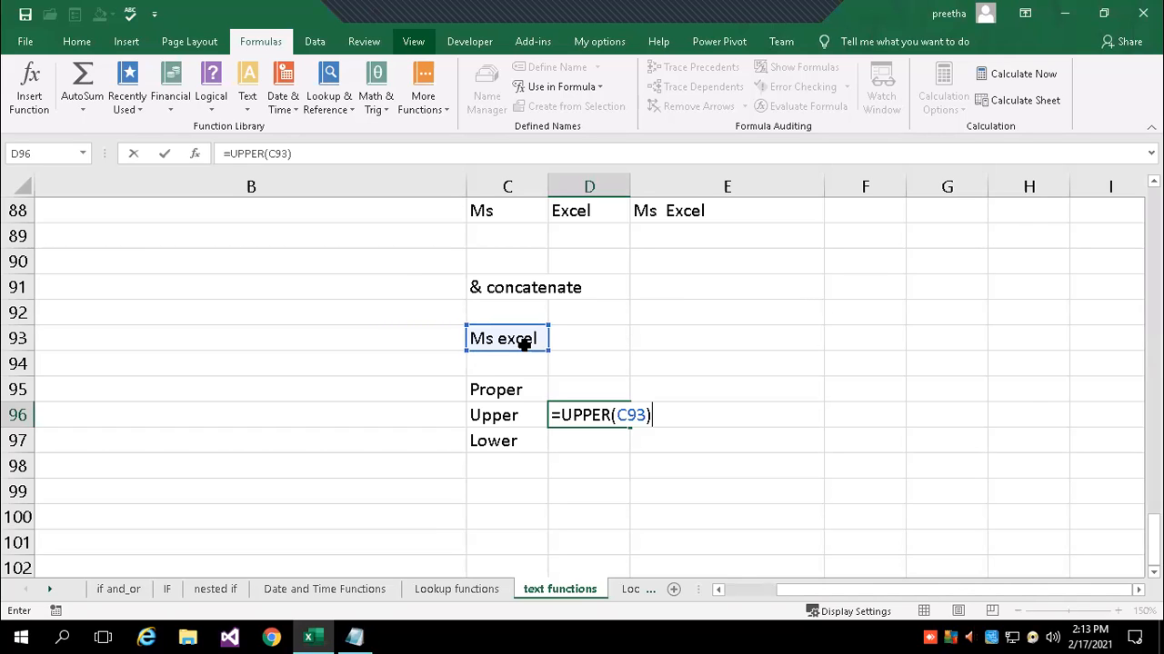
pyautogui.press('Return')
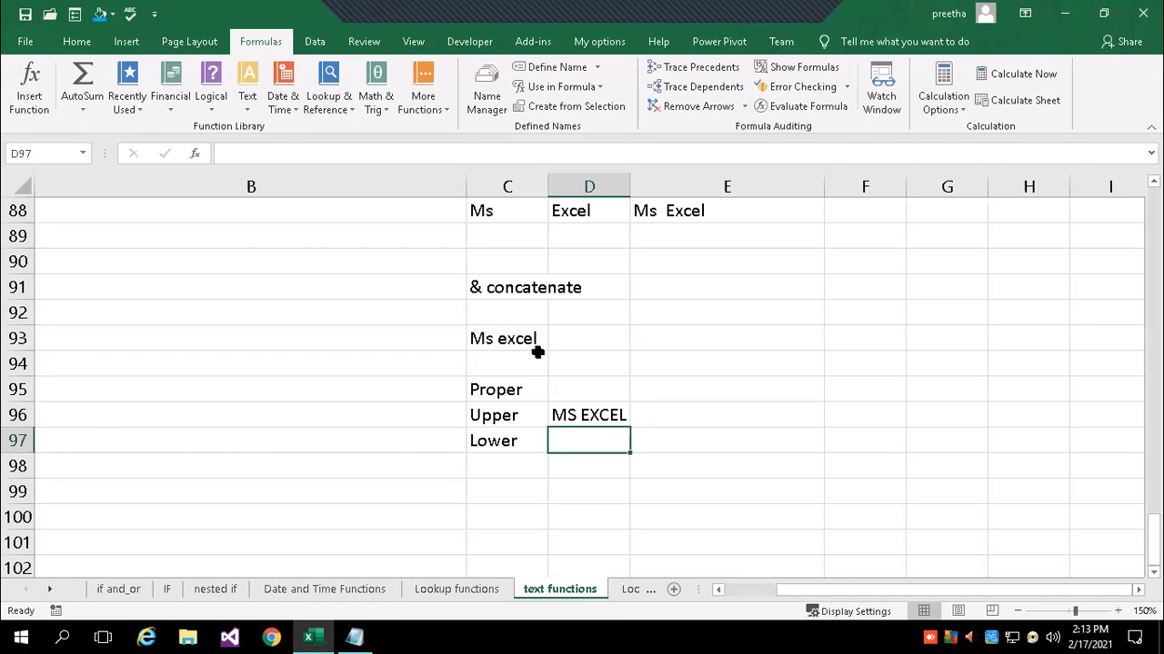
# Replace the sample text in C93 with "Micro Soft" and check the cell reference in the D96 formula.
pyautogui.click(527, 336)
pyautogui.write('Micro Soft')
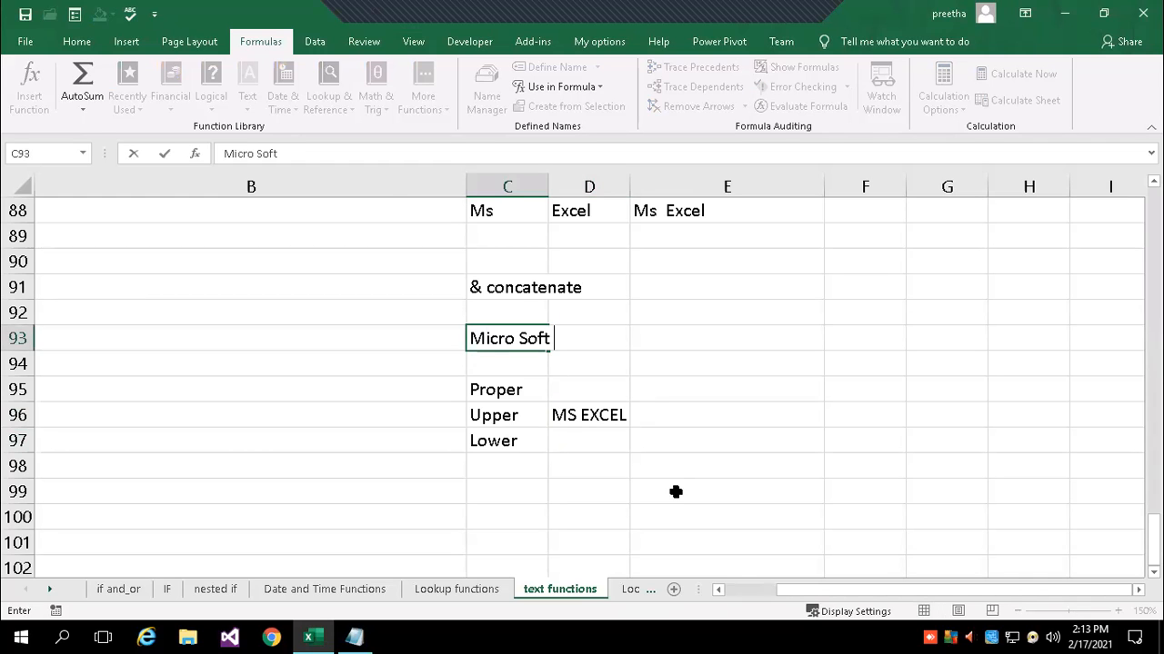
pyautogui.press('Return')
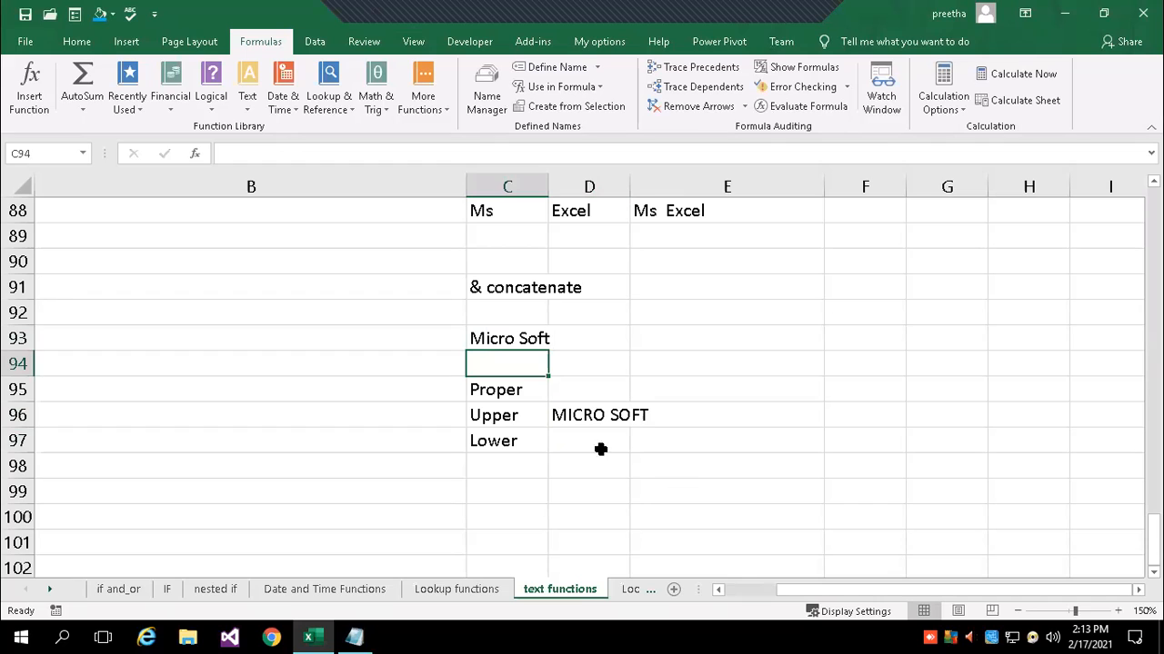
pyautogui.click(579, 418)
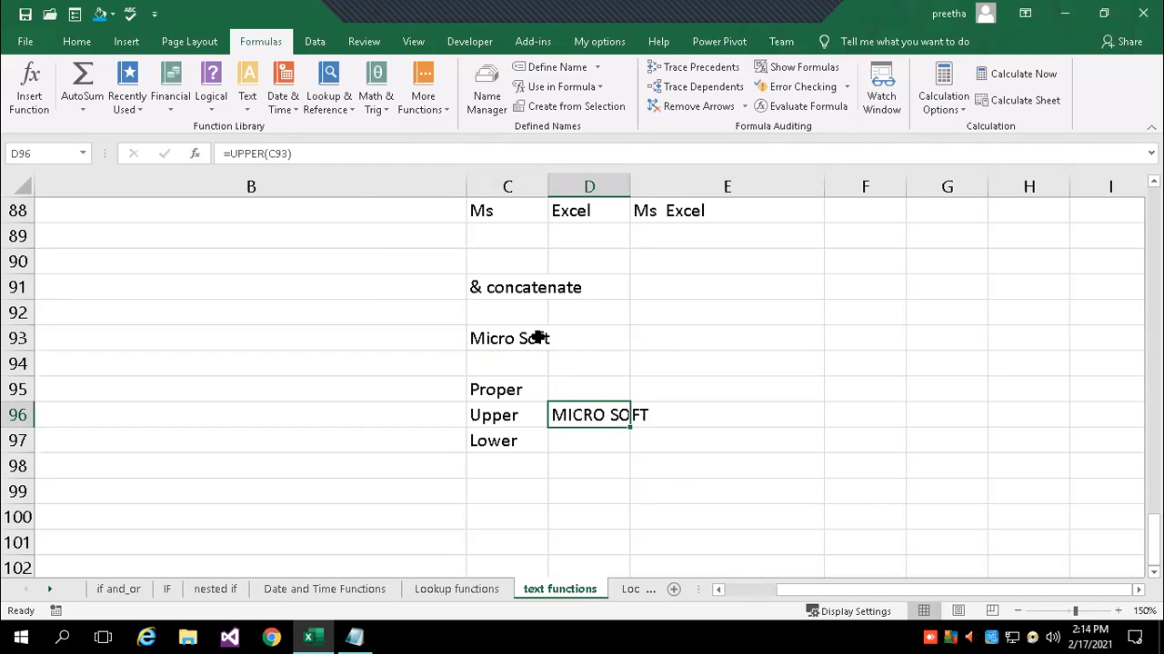
pyautogui.click(304, 156)
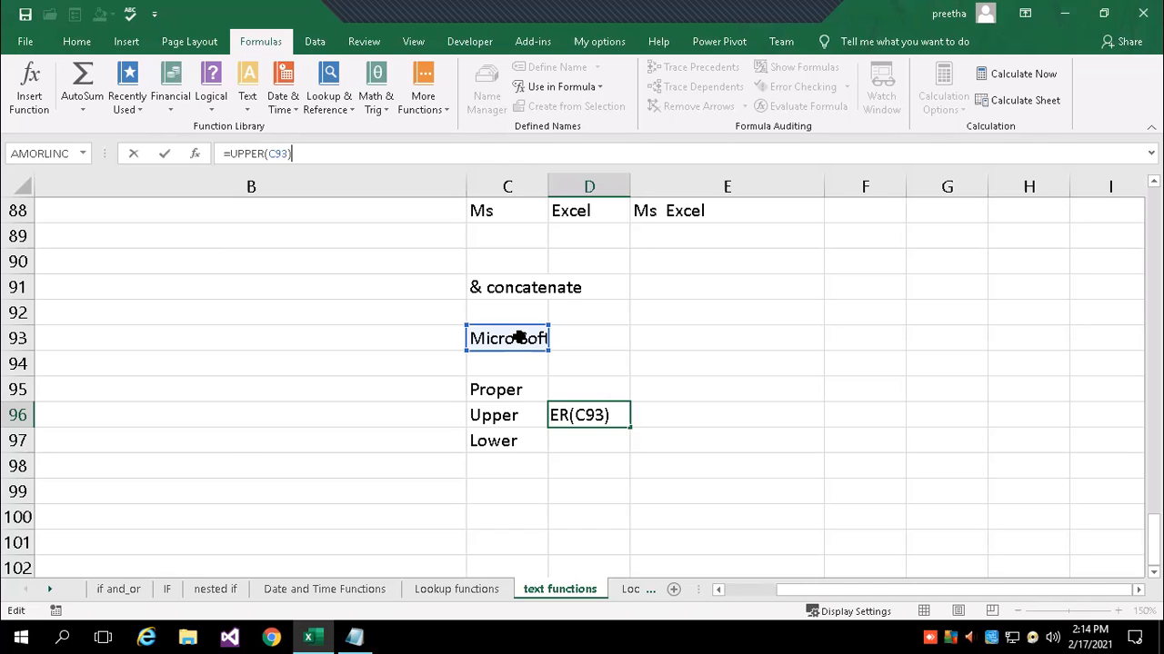
pyautogui.press('Return')
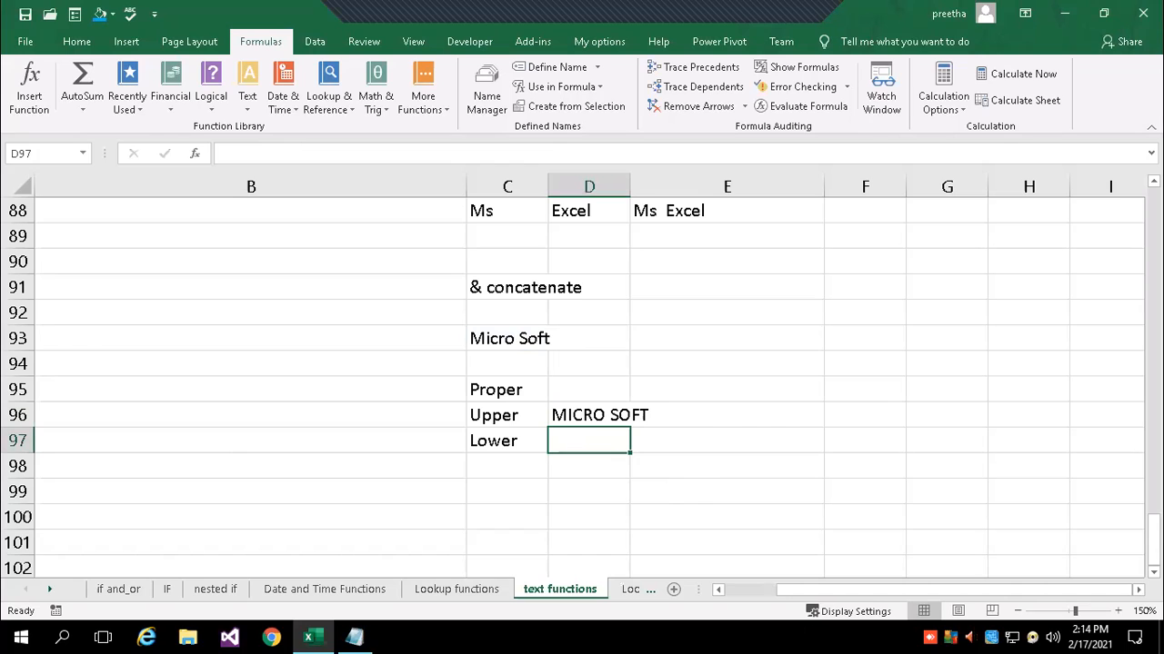
# Enter the formula =lower(C93) in cell D97 beside the Lower label.
pyautogui.write('=')
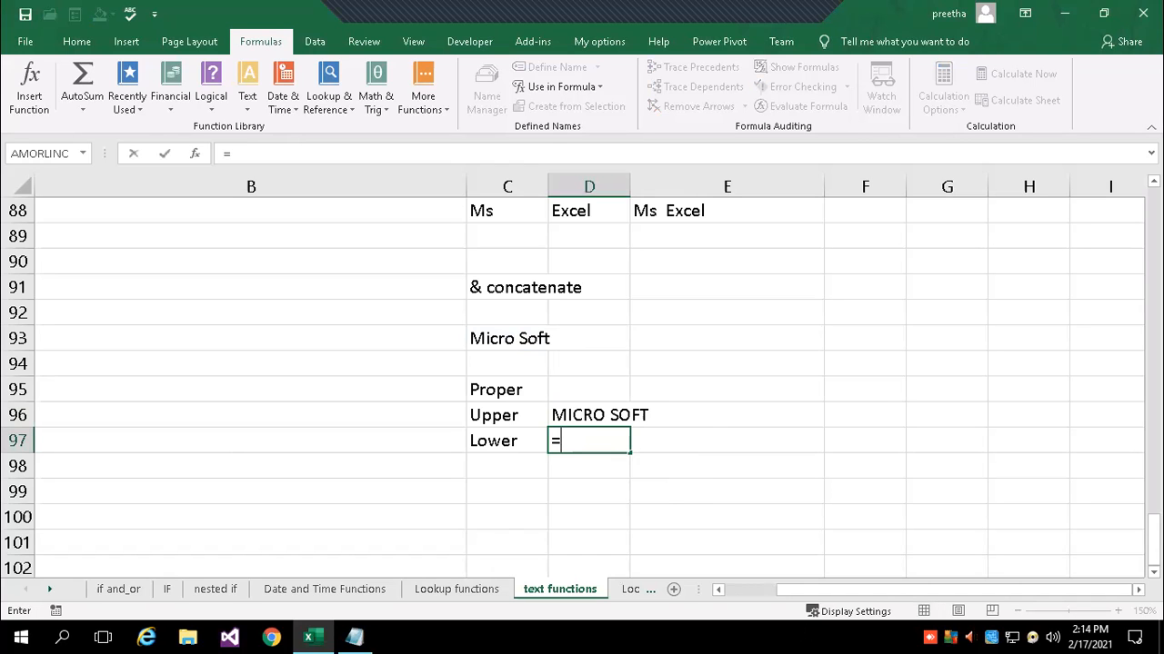
pyautogui.write('lowe')
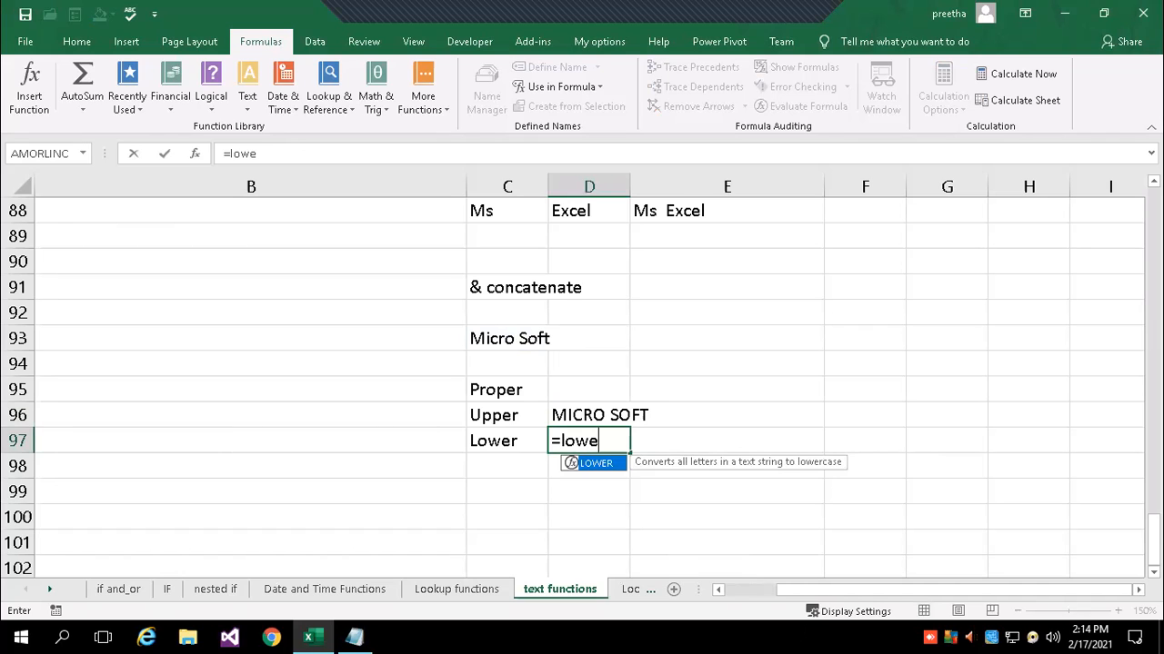
pyautogui.press('BackSpace')
pyautogui.press('BackSpace')
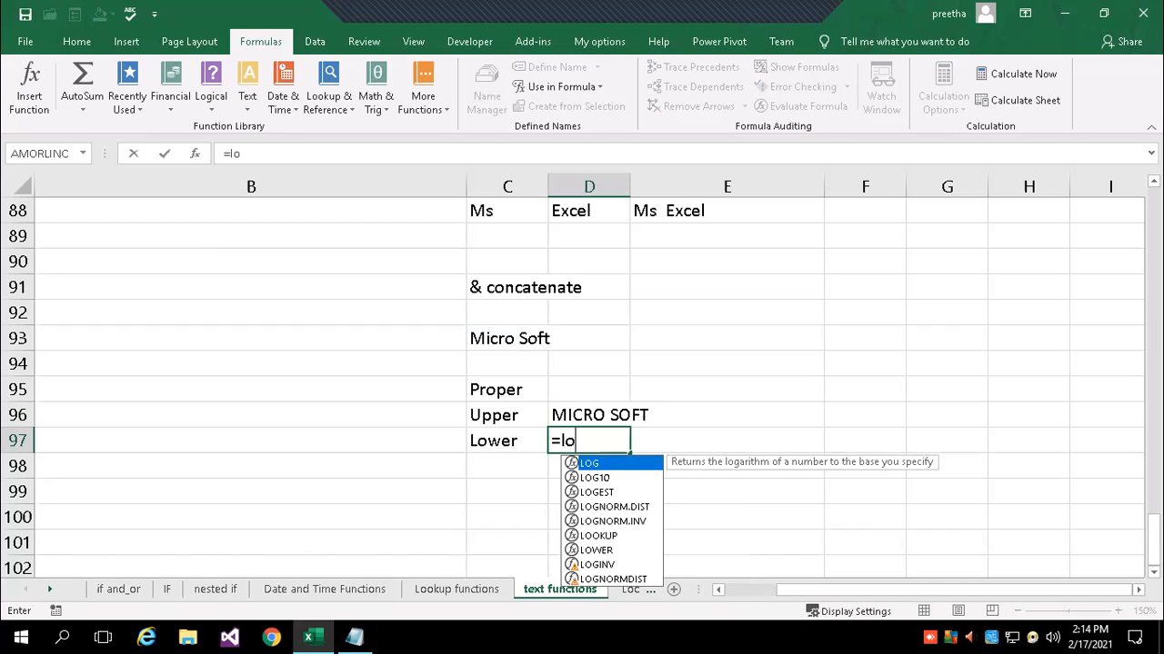
pyautogui.write('wer(')
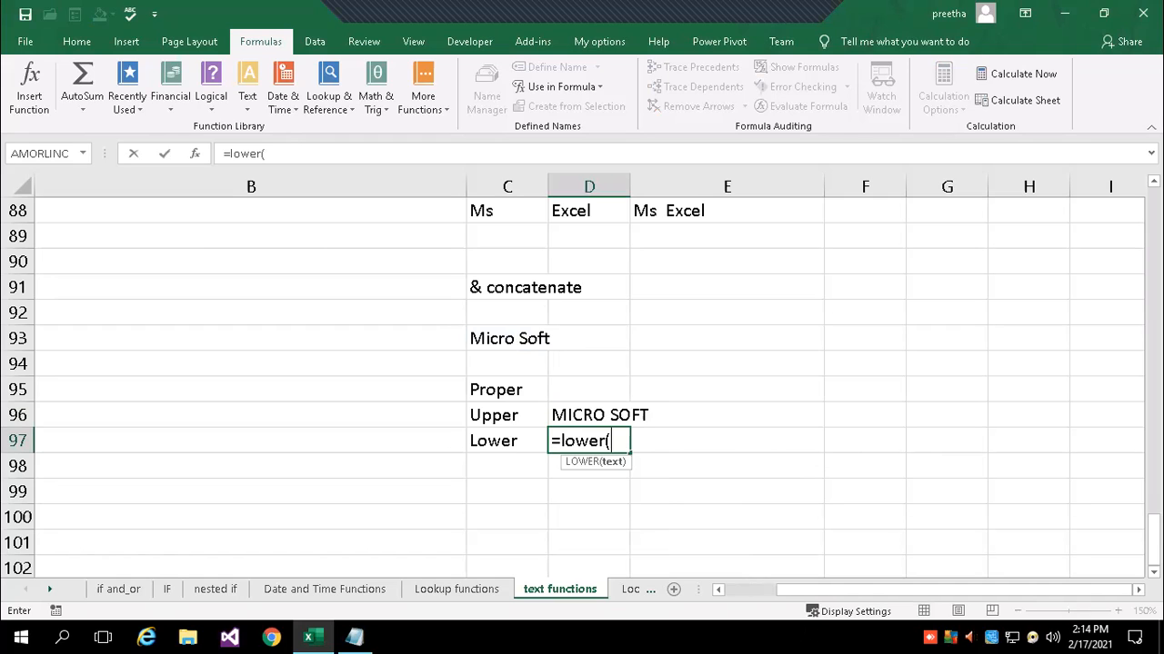
pyautogui.click(543, 336)
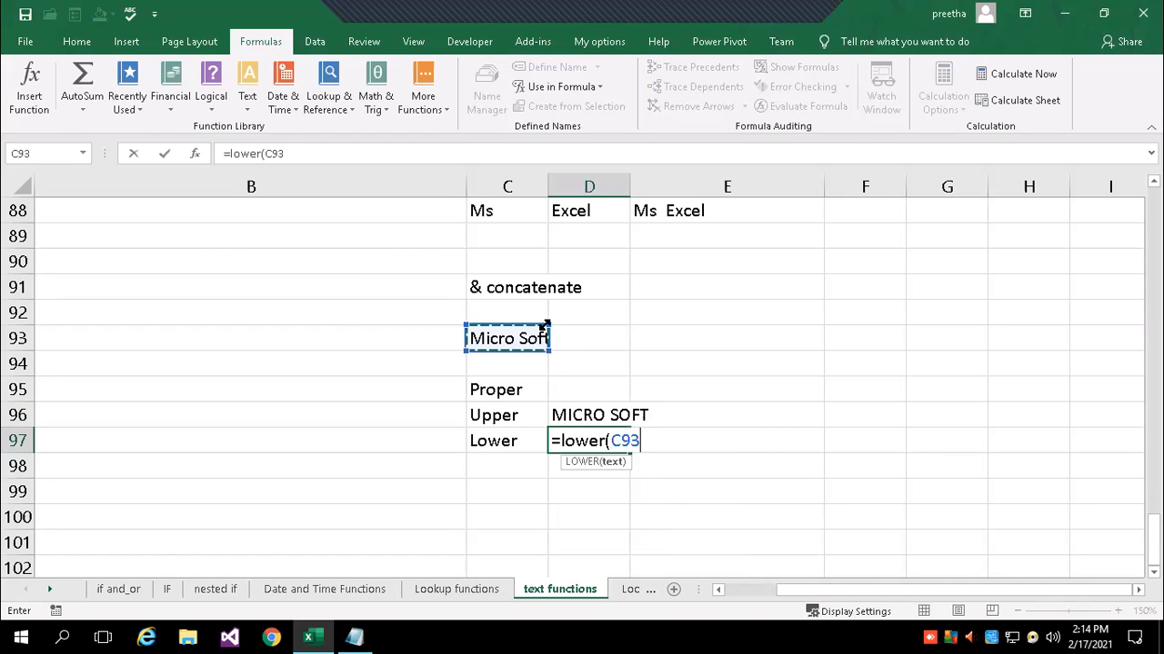
pyautogui.write(')')
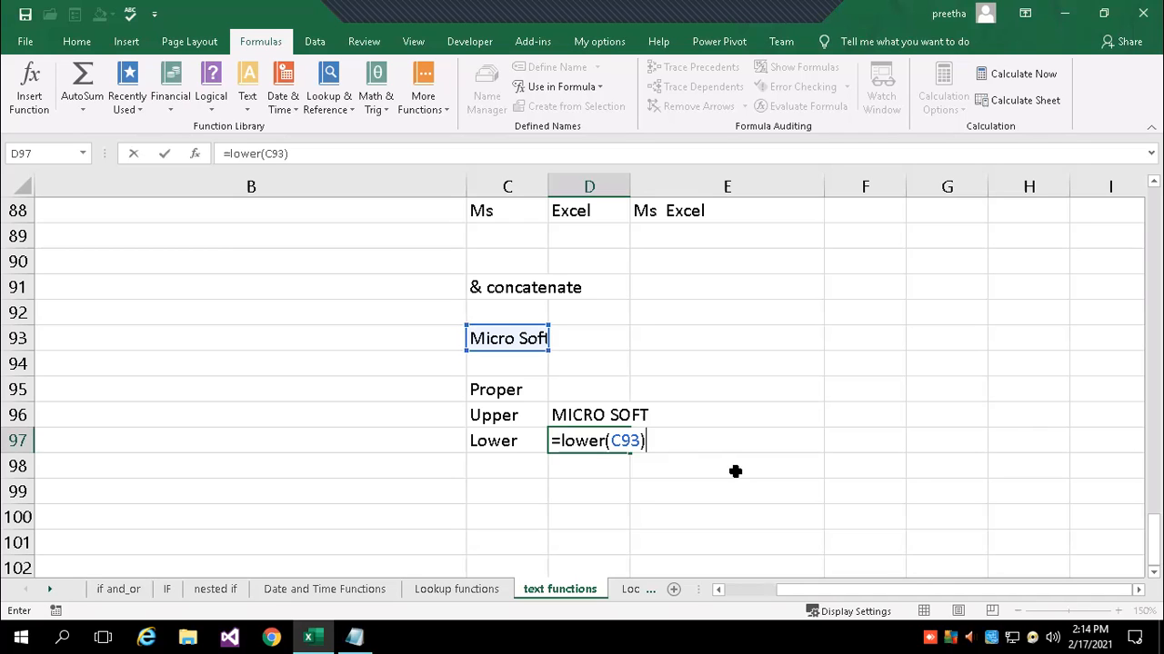
pyautogui.press('Return')
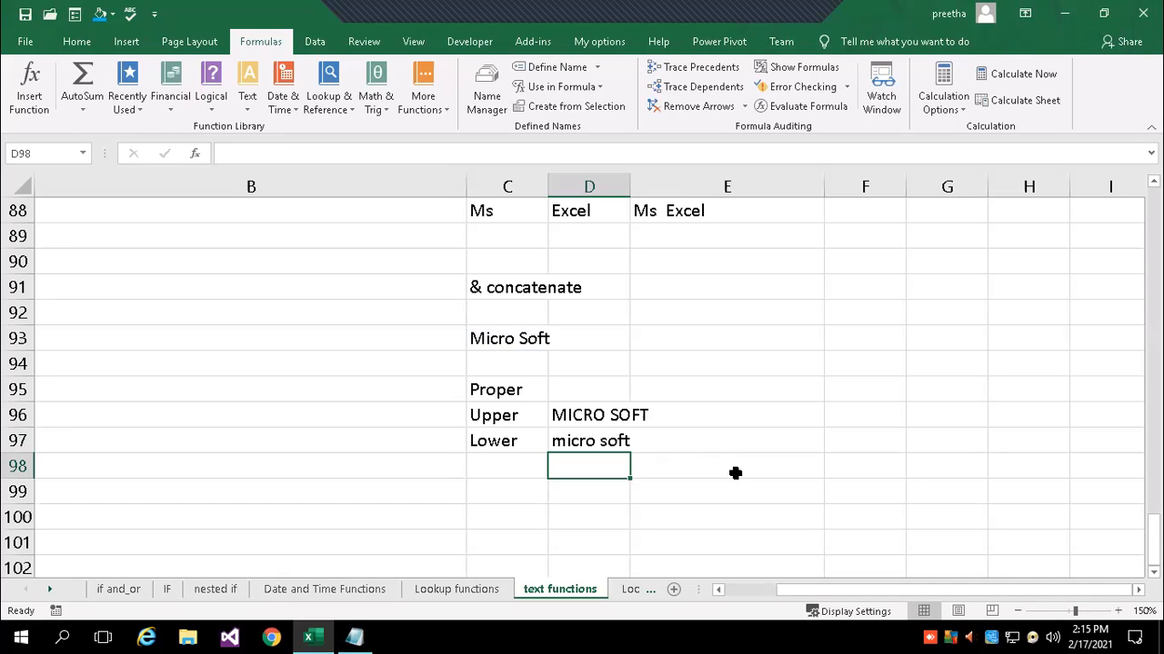
# Enter the sample sentence "Excel is an spreadsheet program" in cell E91.
pyautogui.click(571, 398)
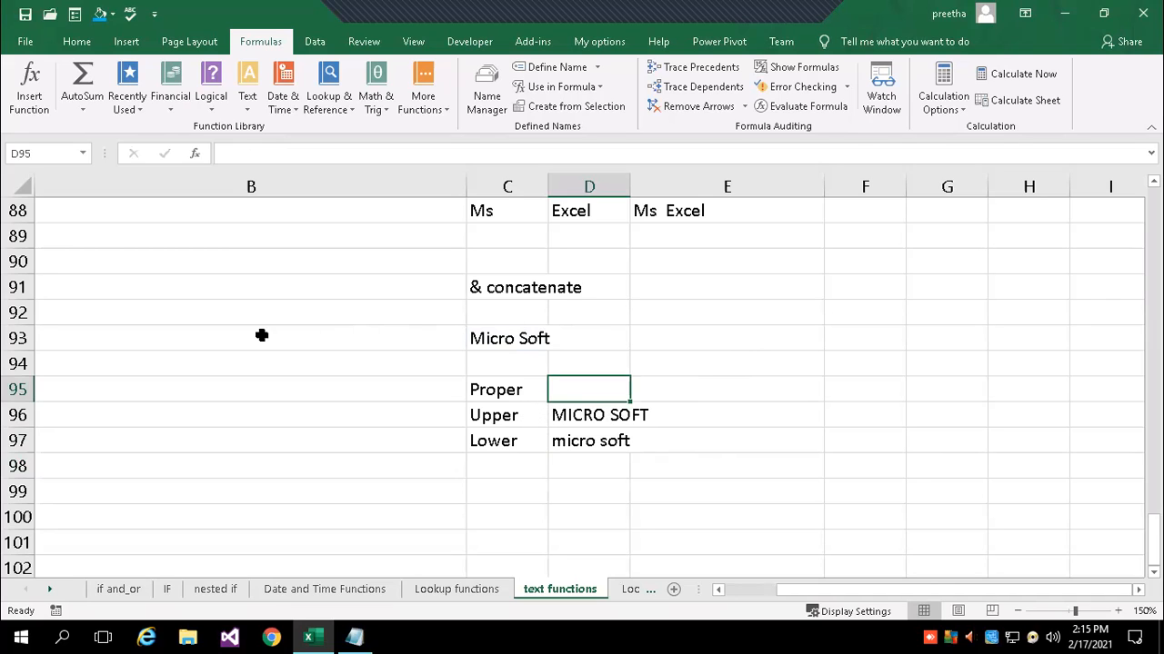
pyautogui.click(688, 286)
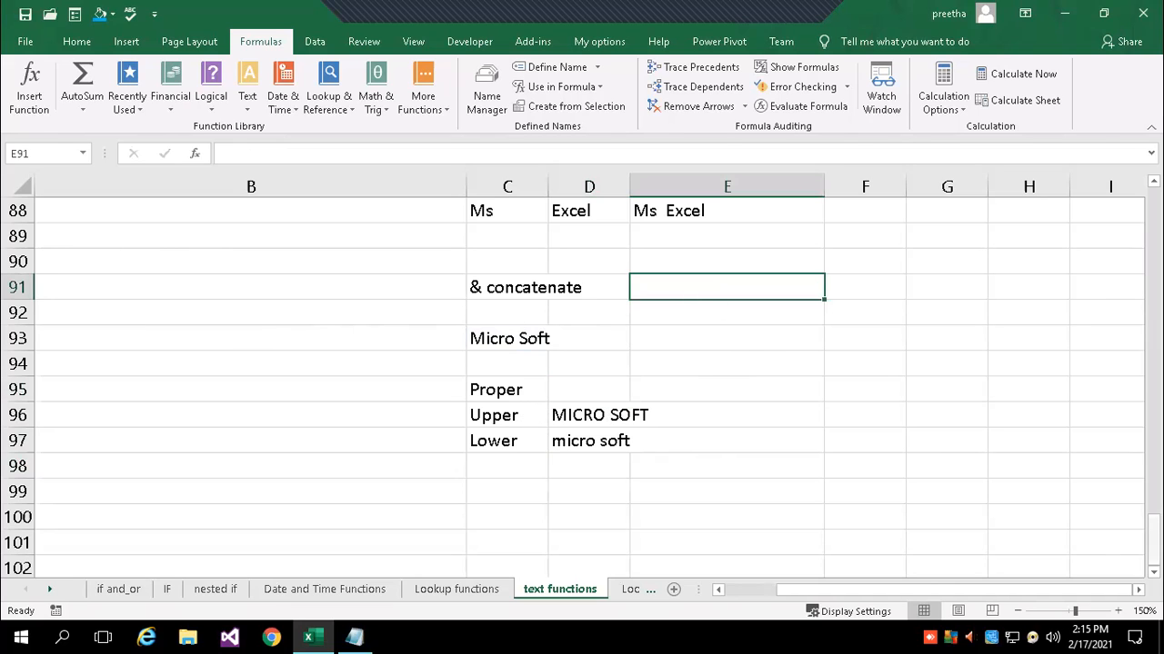
pyautogui.write('Exce')
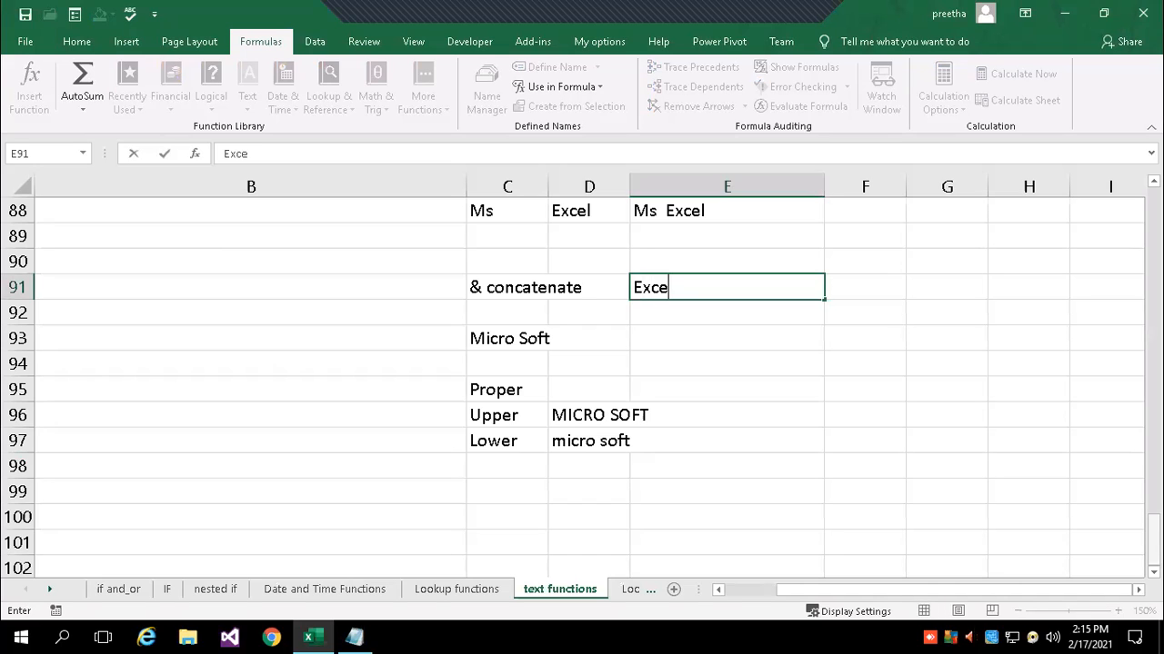
pyautogui.write('l is an sprea')
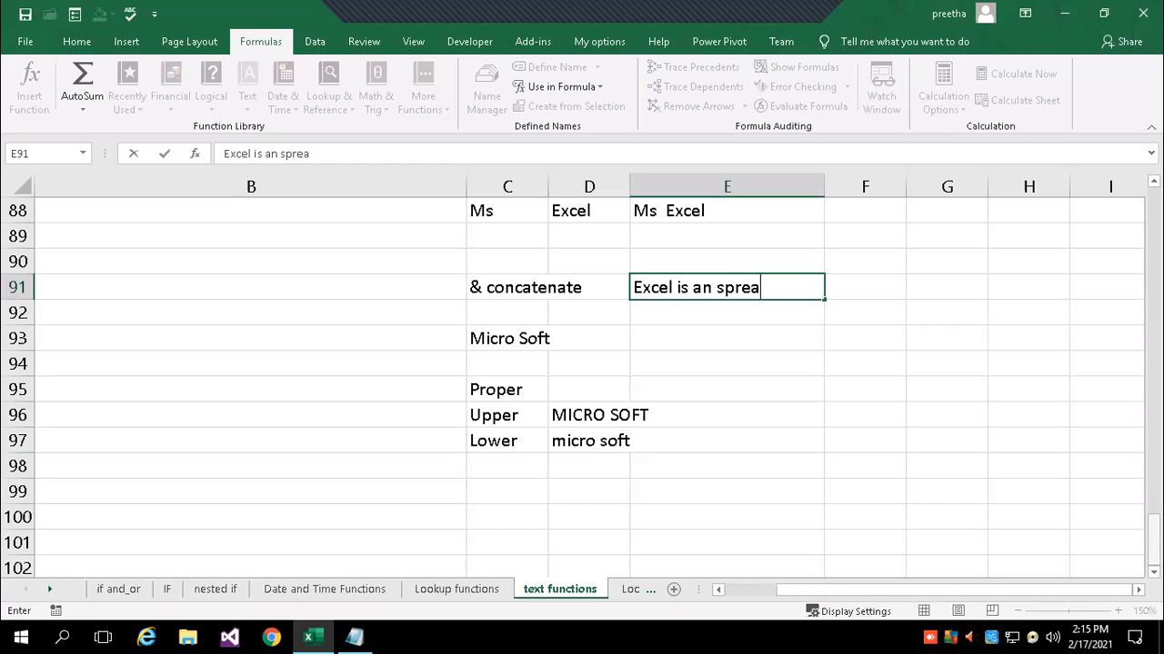
pyautogui.write('dsheet ')
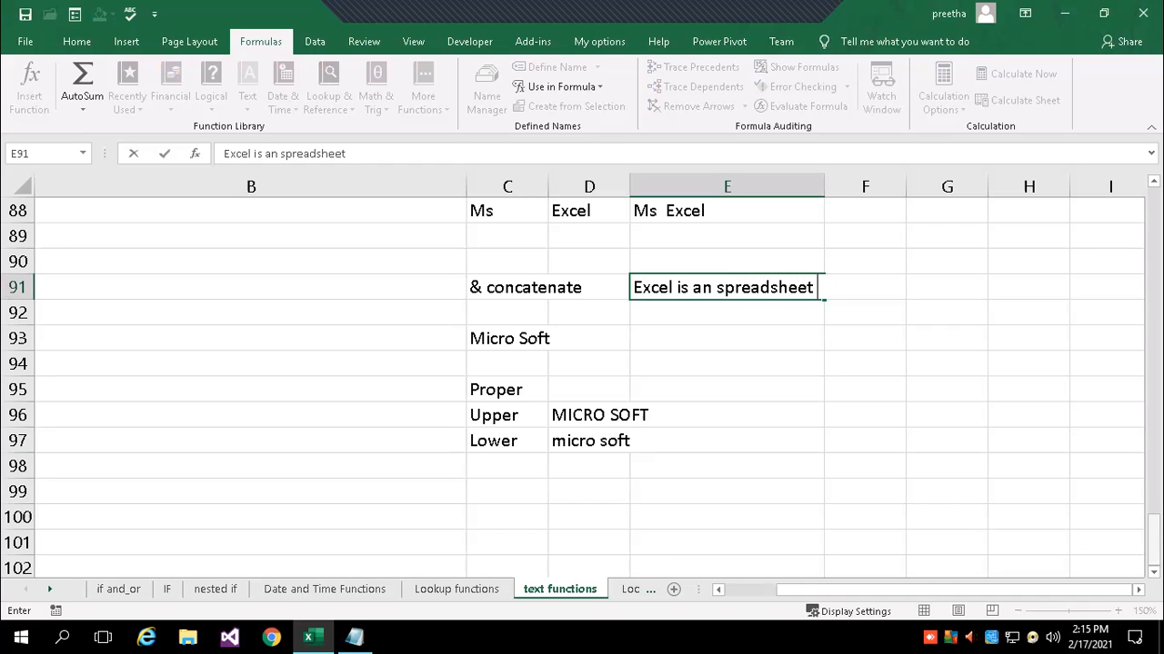
pyautogui.write('program')
pyautogui.press('Return')
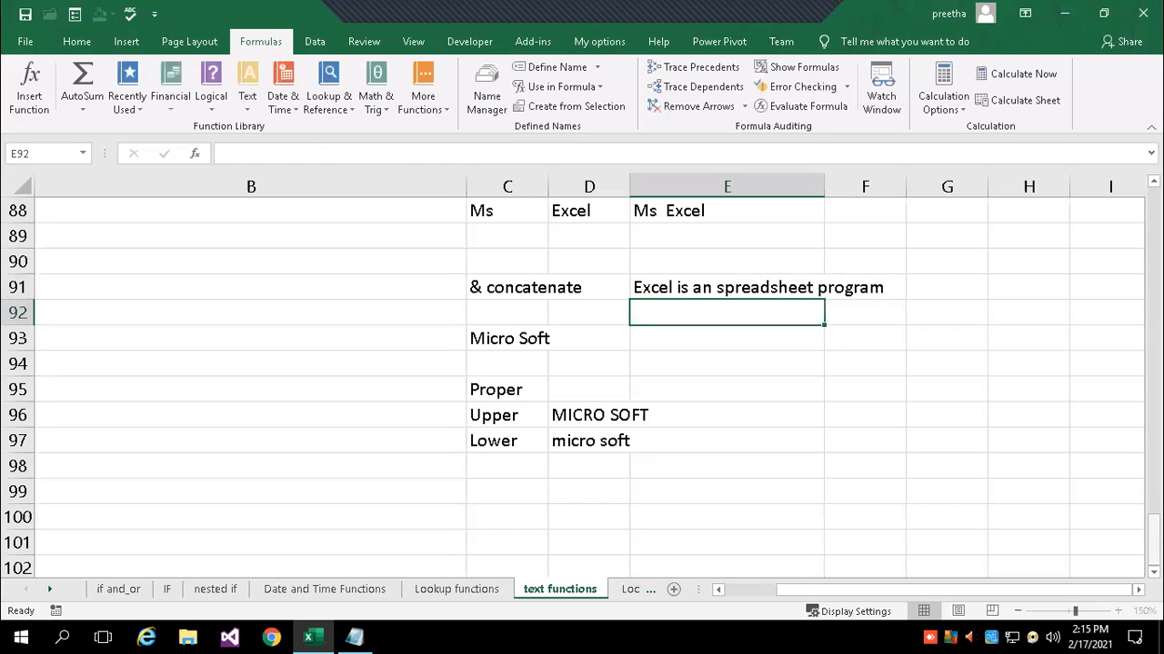
# Enter the formula =PROPER(E91) in cell D95 beside the Proper label.
pyautogui.click(583, 398)
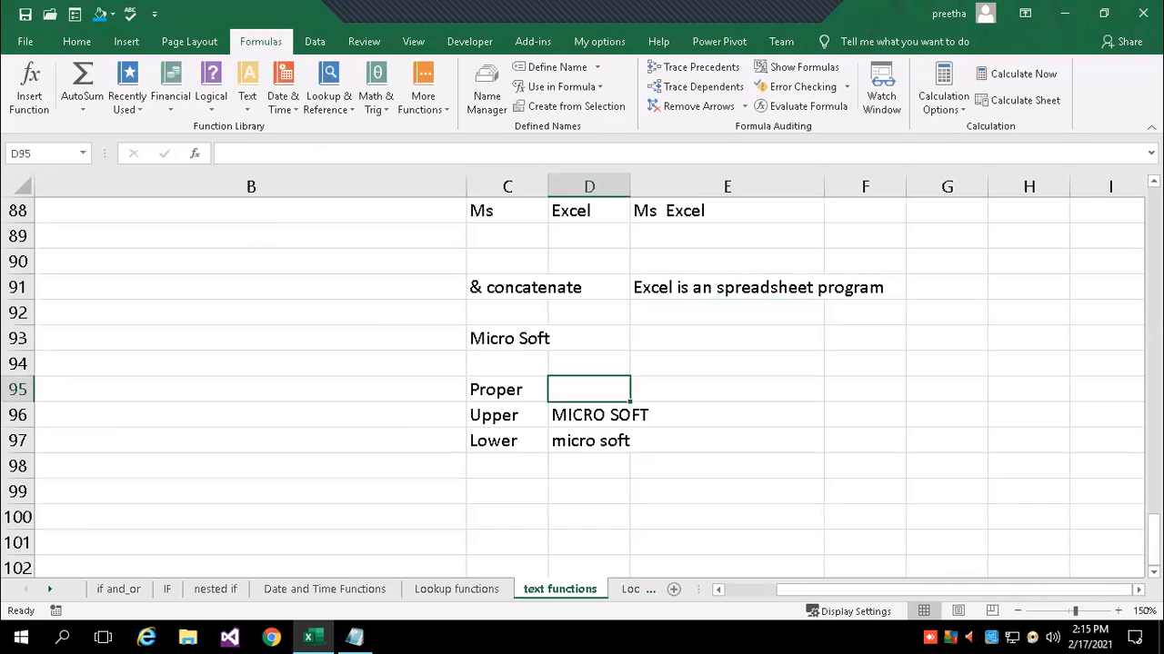
pyautogui.write('=pro')
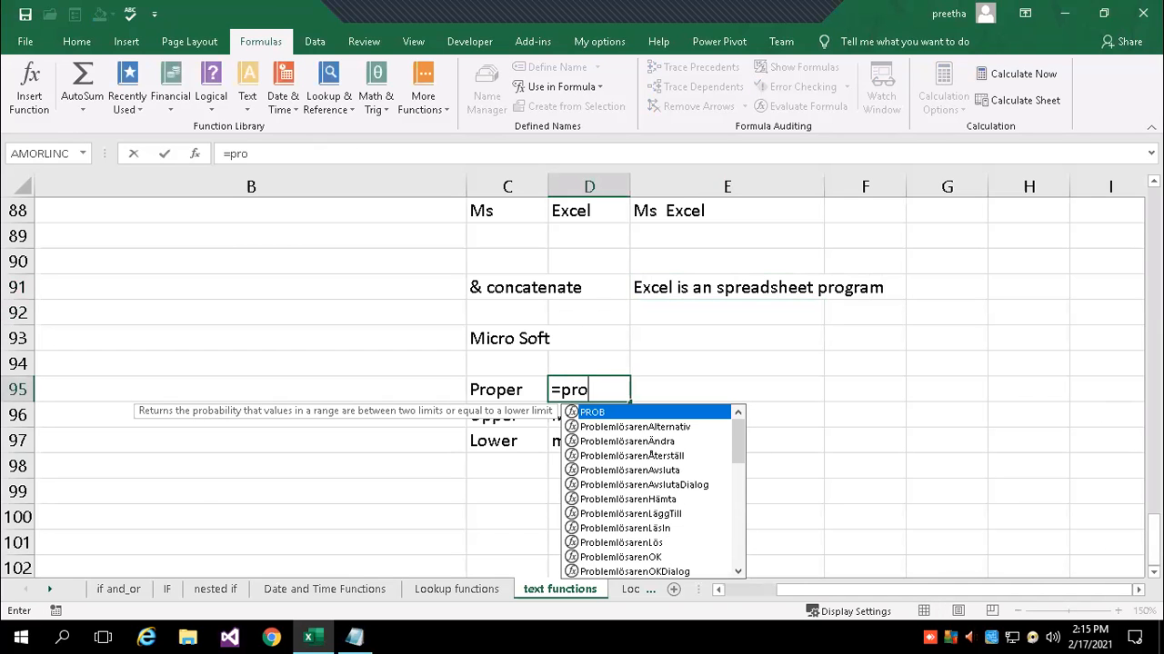
pyautogui.write('p')
pyautogui.press('Tab')
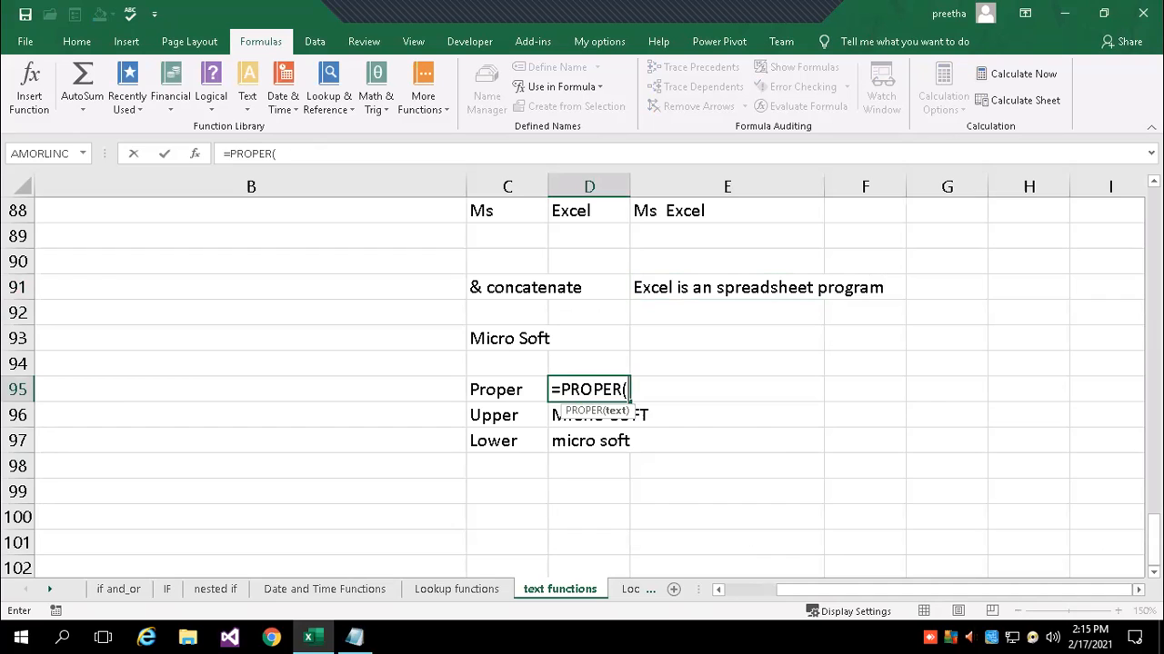
pyautogui.click(668, 284)
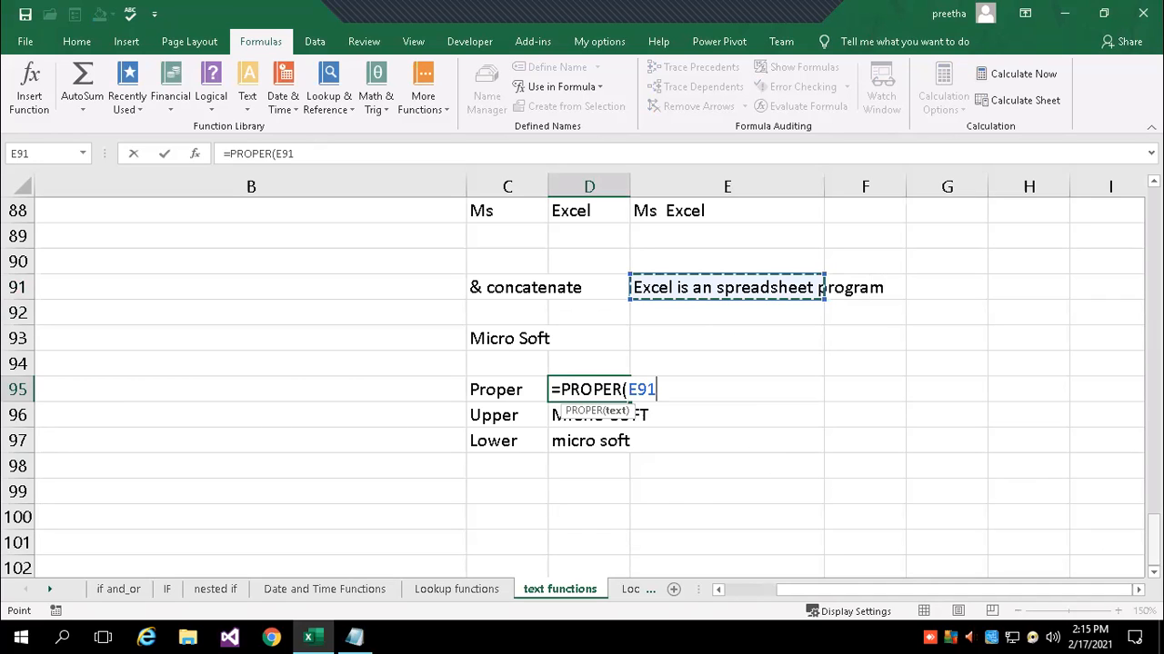
pyautogui.write(')')
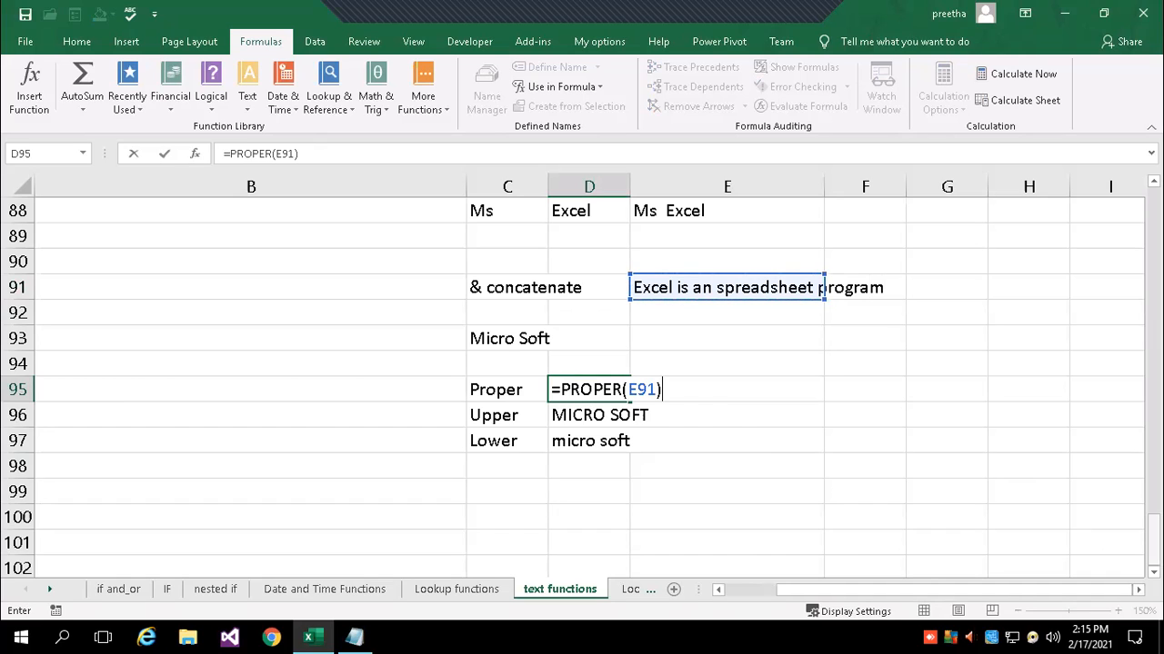
pyautogui.press('Return')
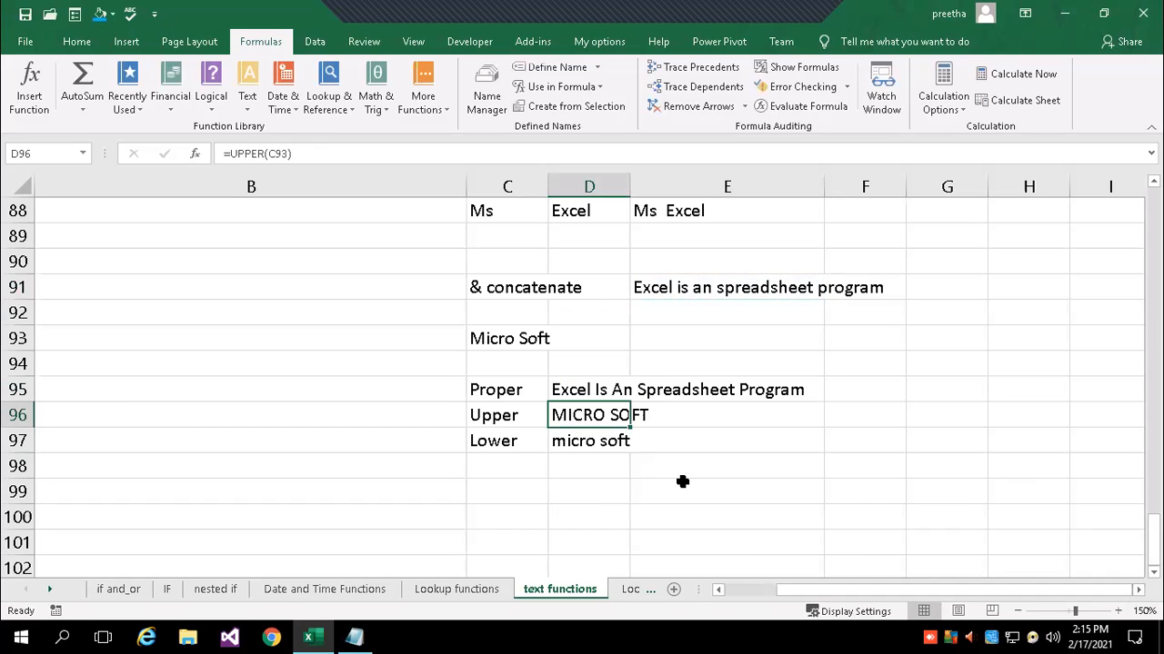
# Widen column D to fit its longest text, the Proper result in D95.
pyautogui.click(618, 391)
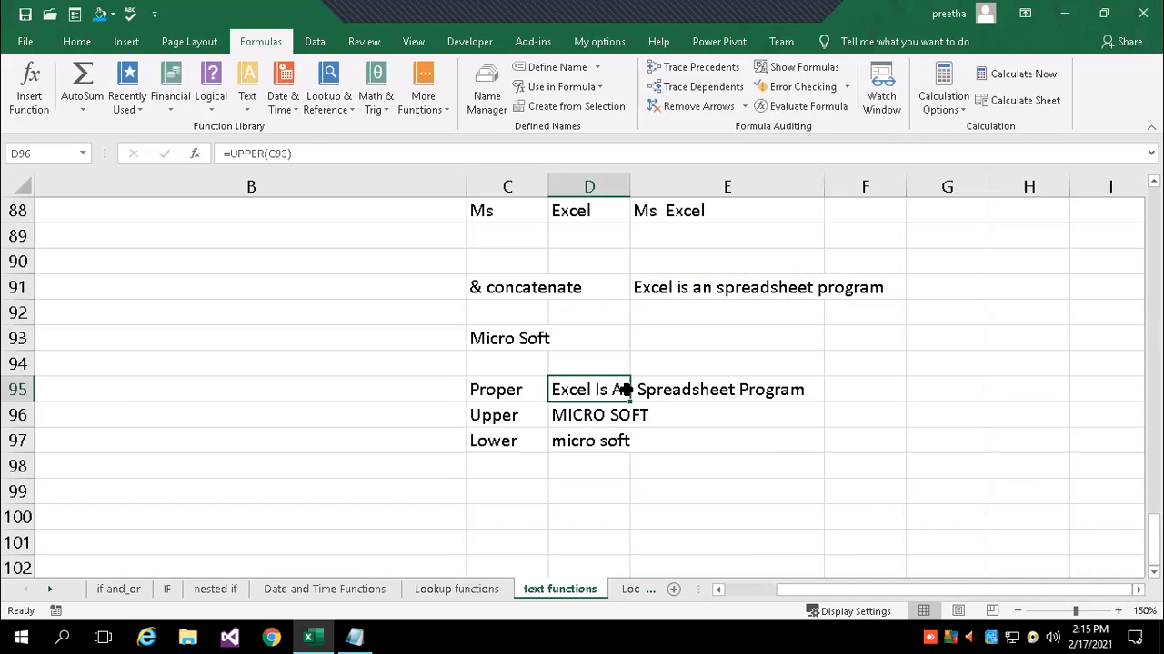
pyautogui.click(1117, 612)
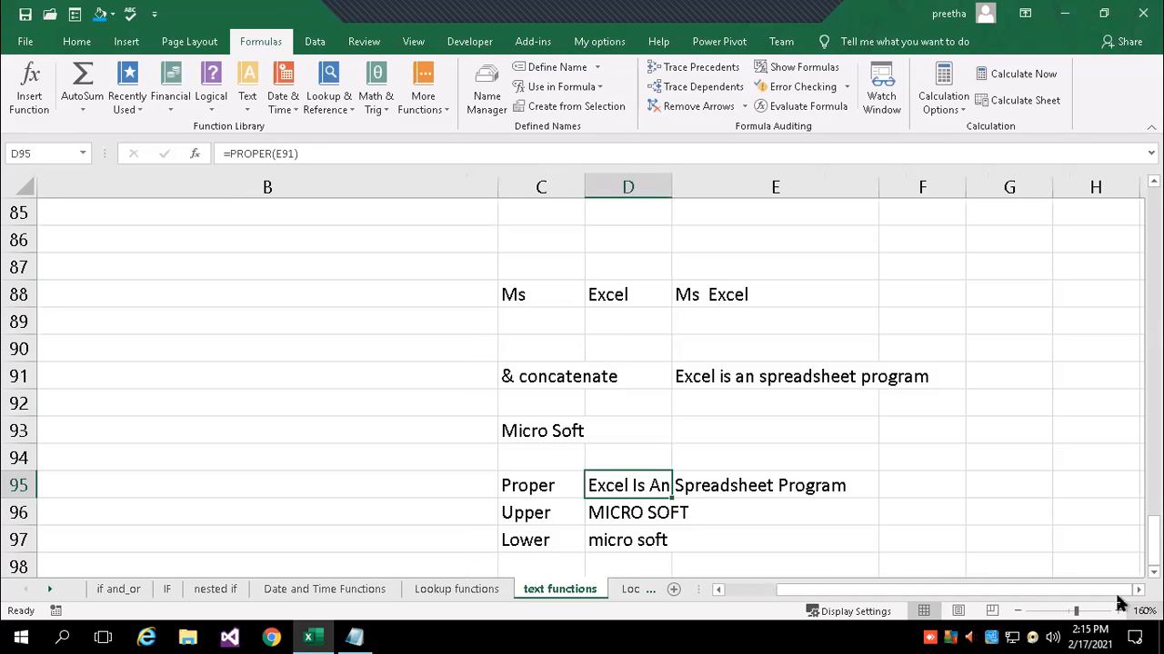
pyautogui.scroll(-2, 1153, 541)
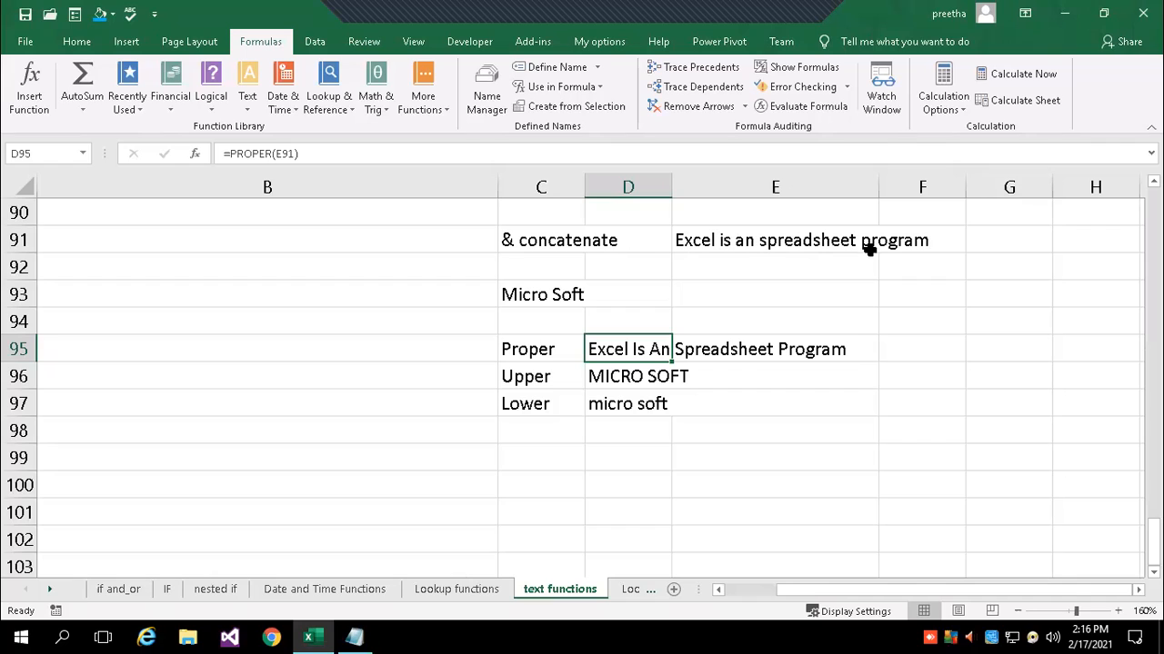
pyautogui.click(629, 435)
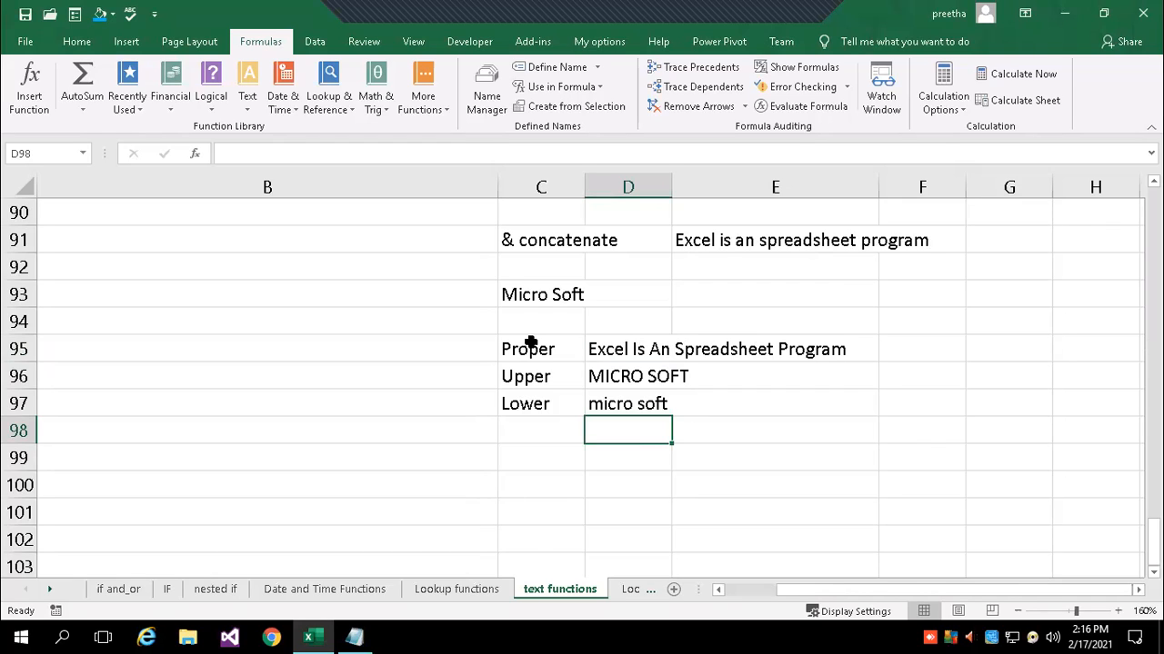
pyautogui.doubleClick(673, 187)
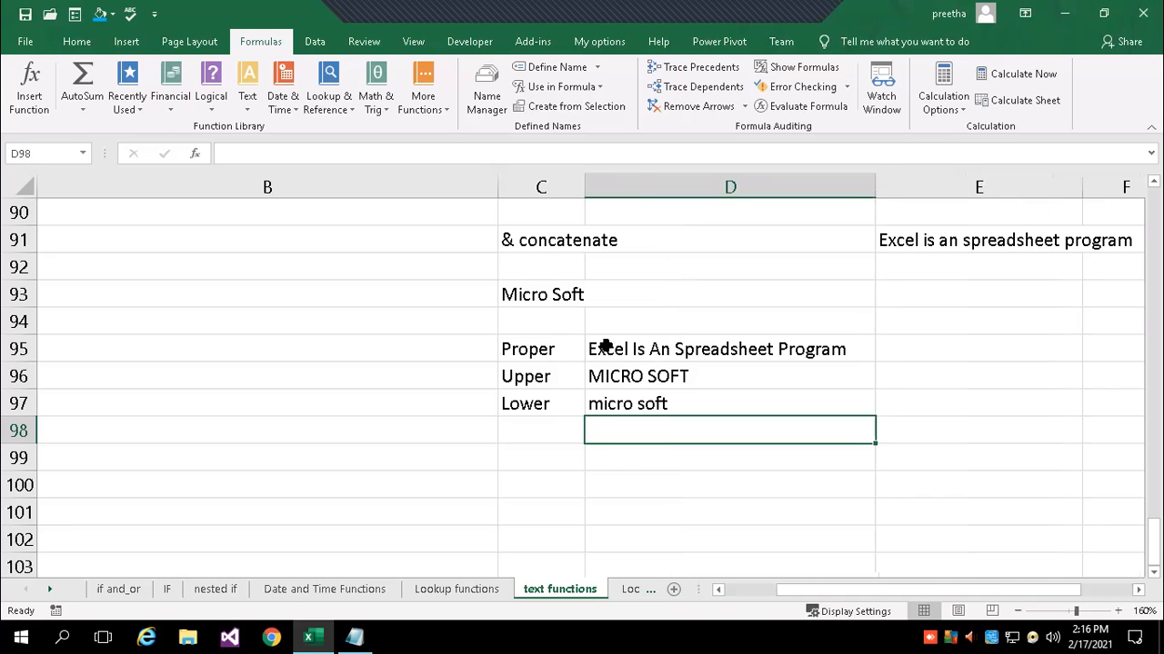
# Examine the PROPER, UPPER and LOWER formulas in D95:D97 and the cells they reference.
pyautogui.click(636, 349)
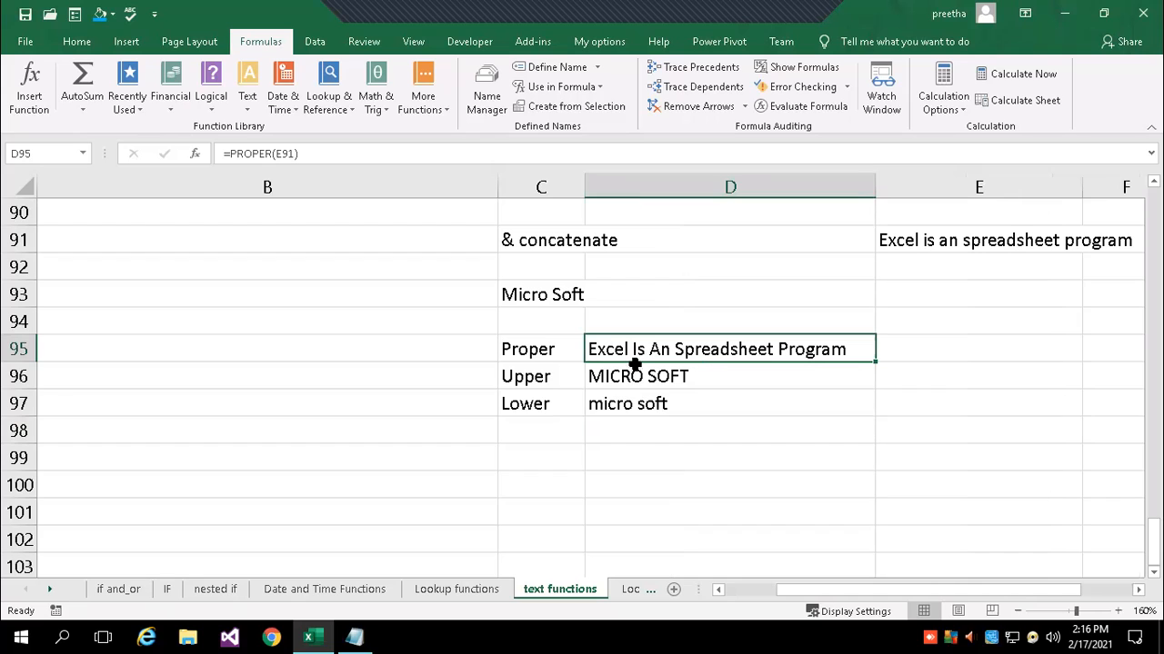
pyautogui.click(691, 376)
pyautogui.click(664, 403)
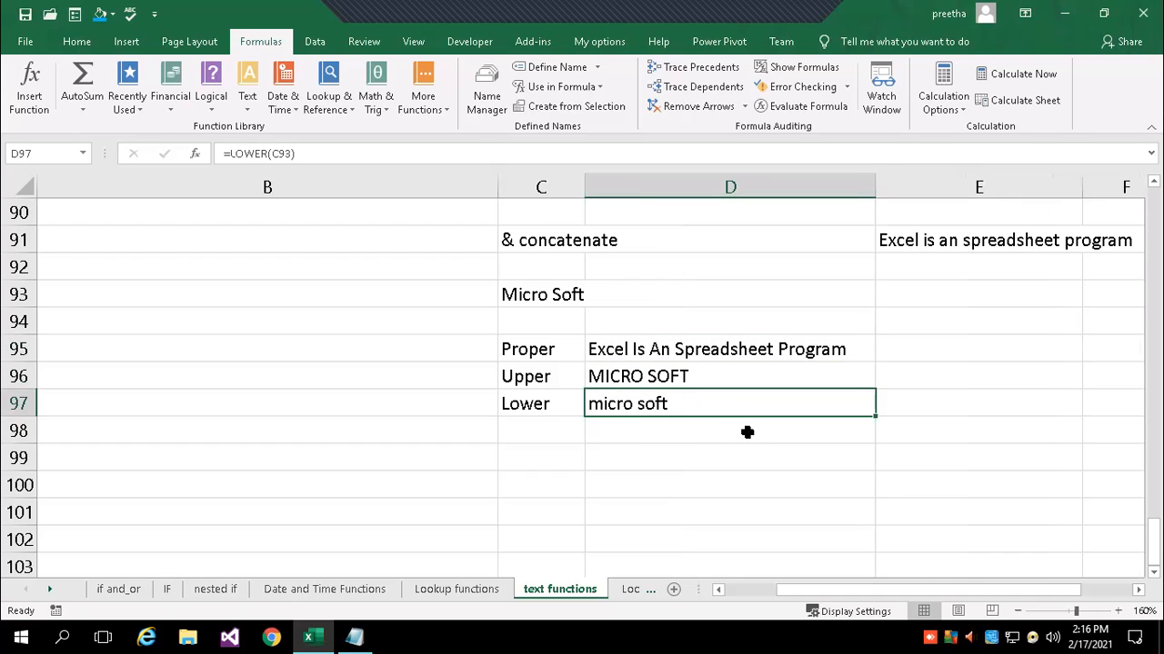
pyautogui.click(306, 154)
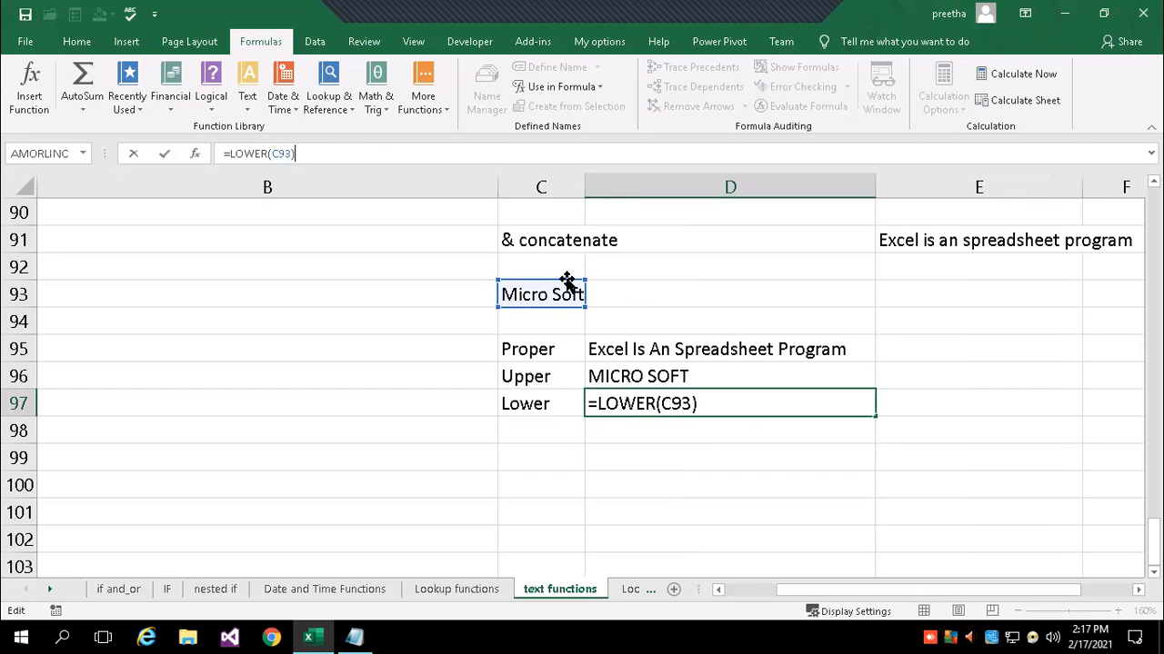
pyautogui.click(644, 348)
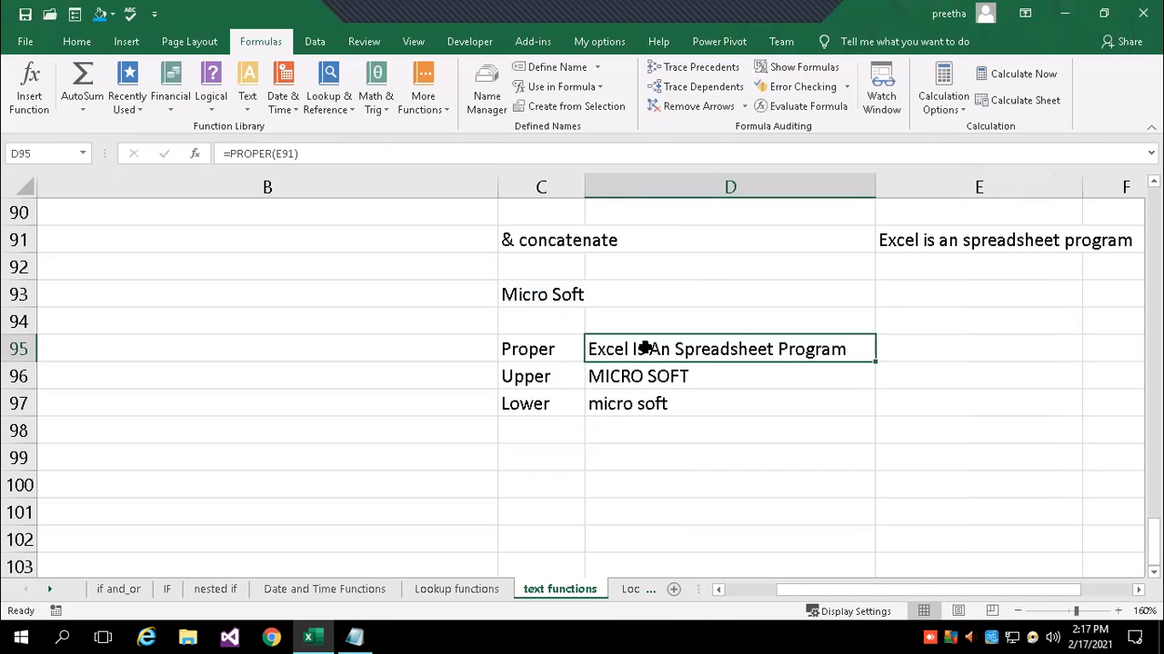
pyautogui.doubleClick(662, 348)
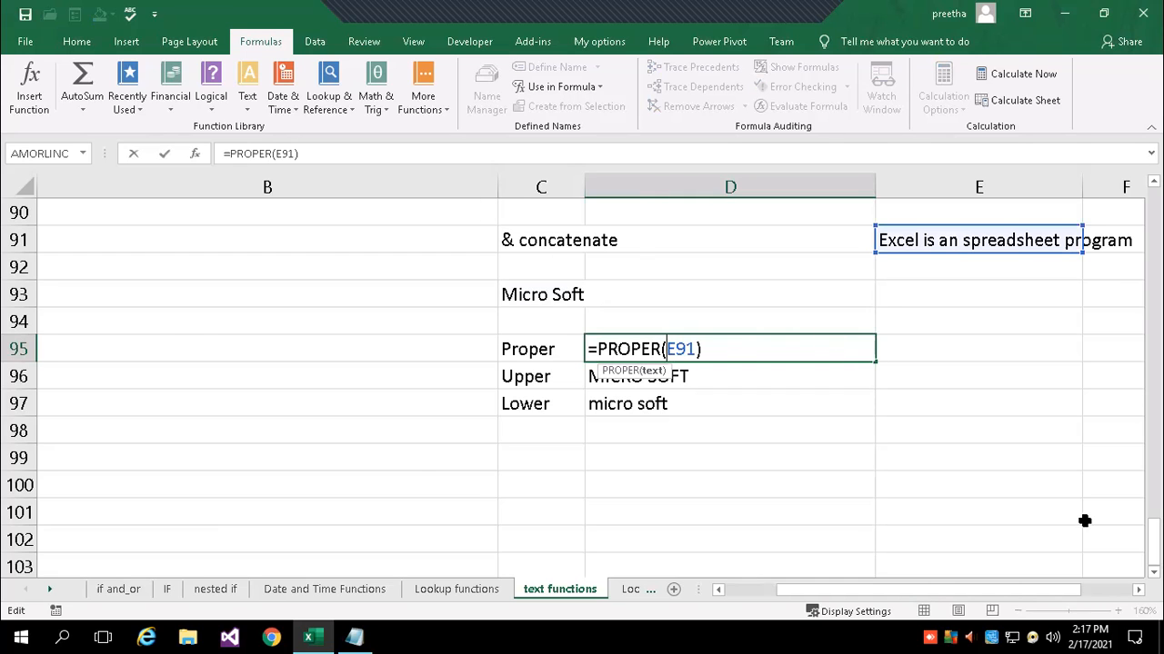
pyautogui.hscroll(1, 804, 545)
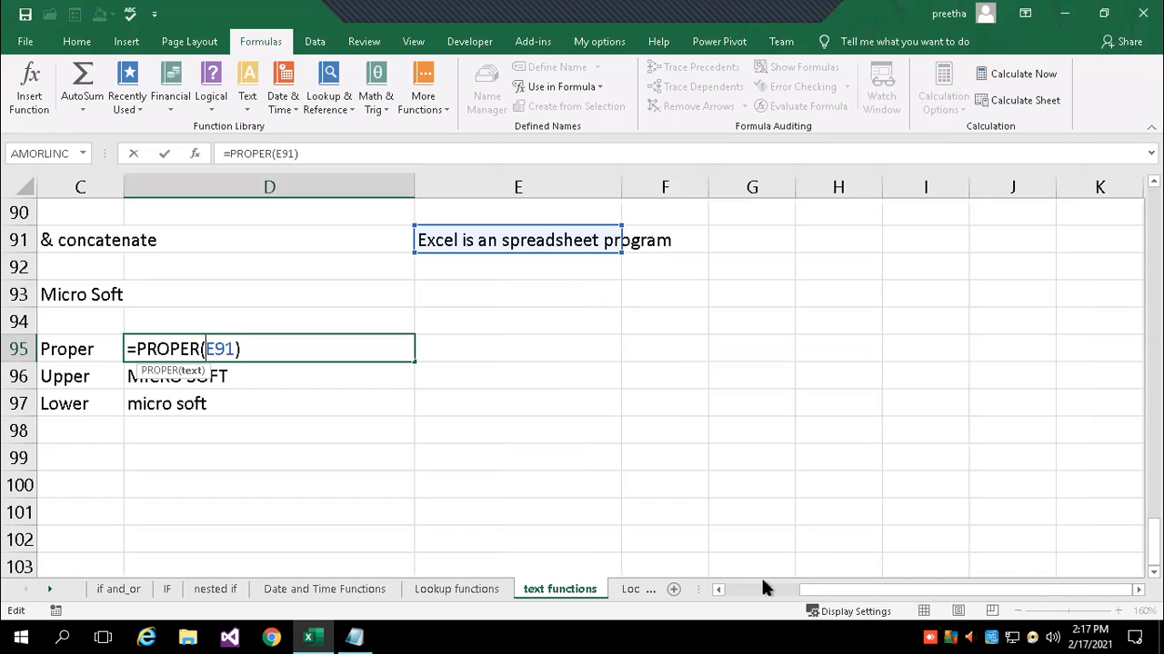
pyautogui.moveTo(806, 590); pyautogui.dragTo(796, 587)
pyautogui.moveTo(870, 590); pyautogui.dragTo(843, 587)
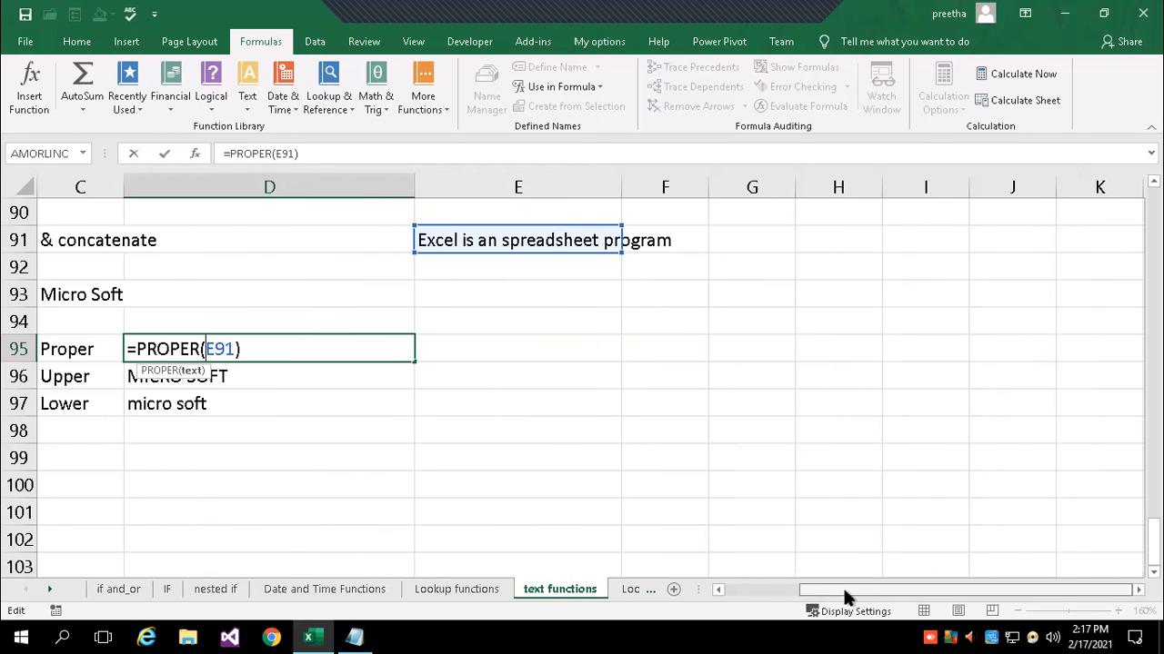
pyautogui.click(368, 352)
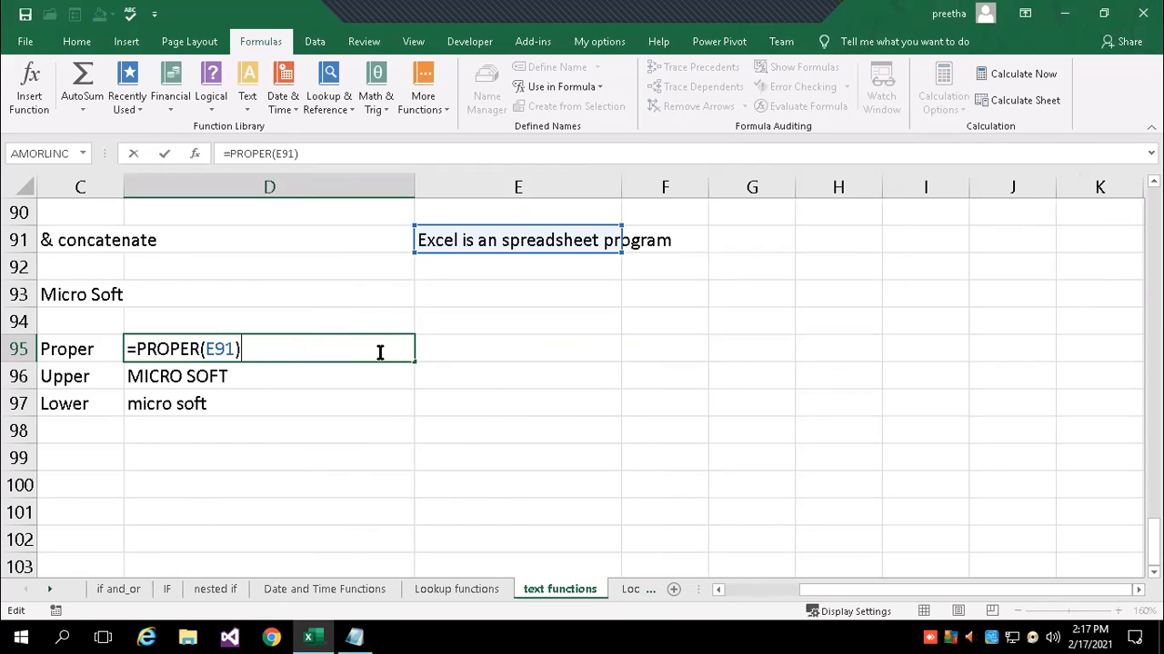
pyautogui.press('Return')
pyautogui.click(212, 351)
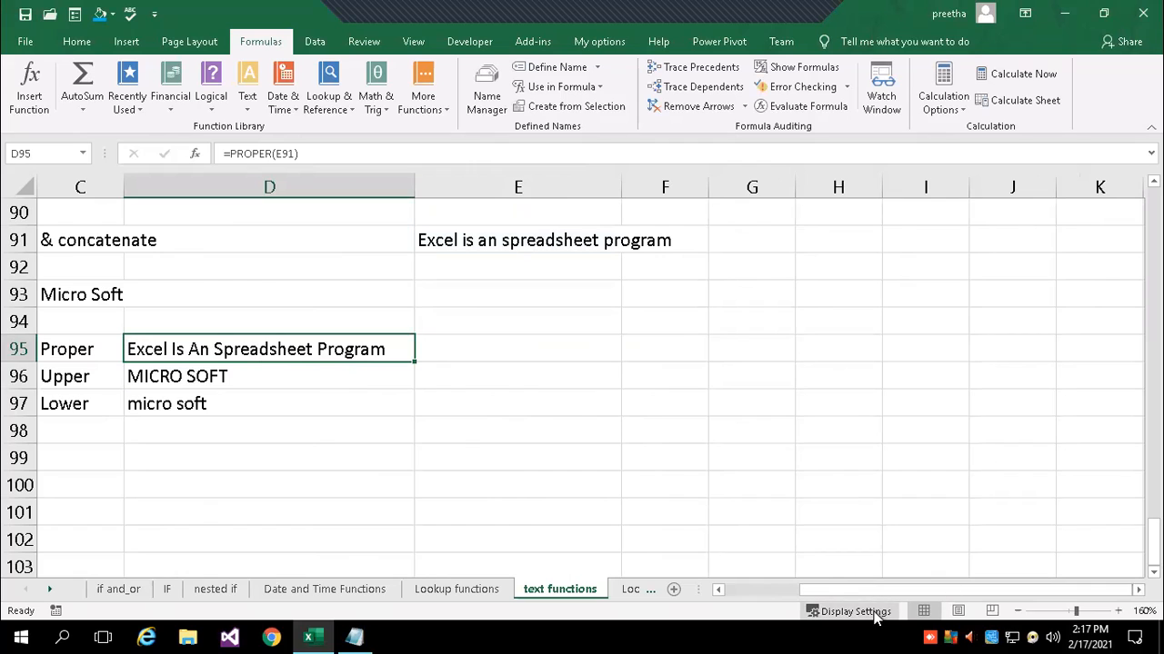
pyautogui.click(717, 590)
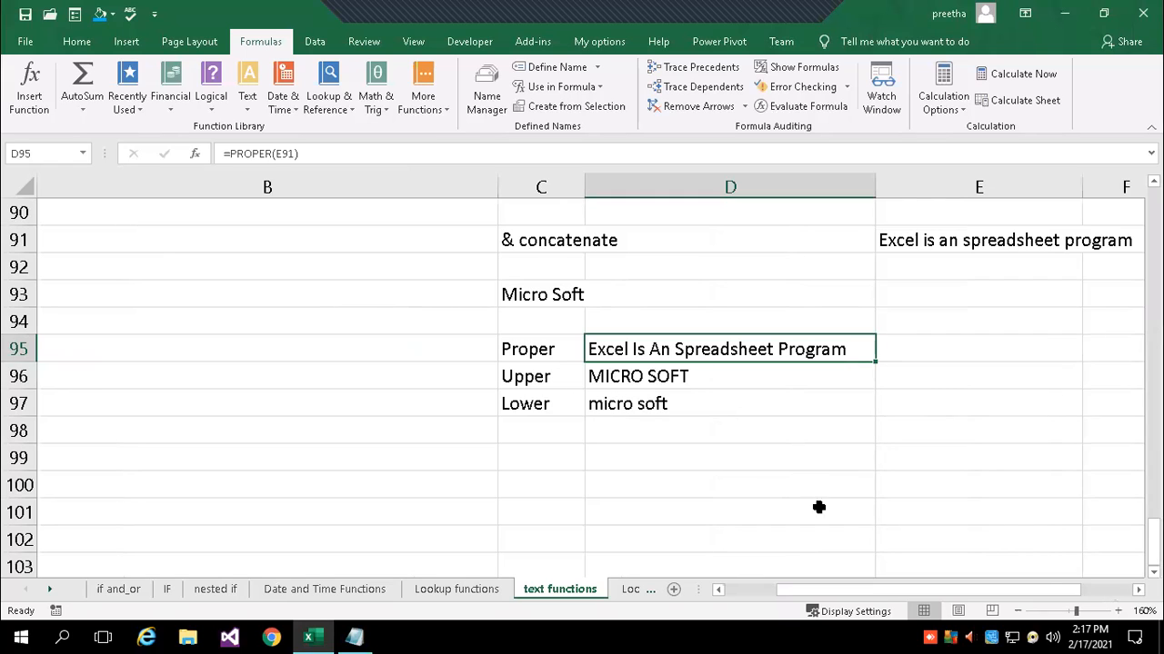
pyautogui.click(558, 459)
pyautogui.click(658, 353)
pyautogui.click(250, 349)
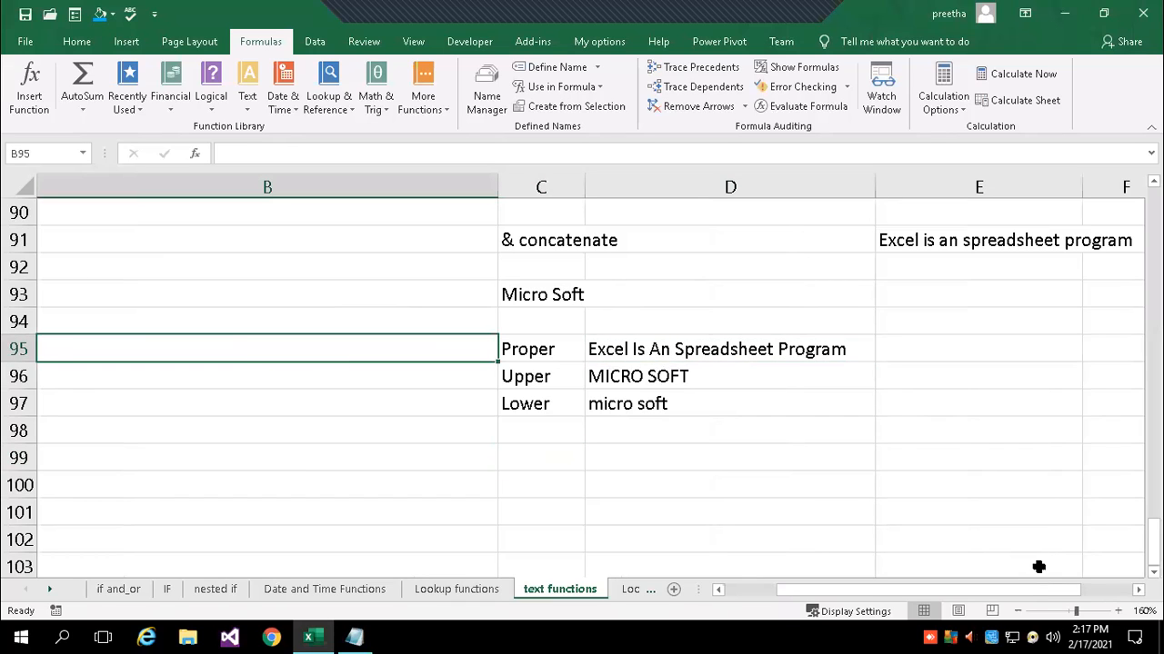
pyautogui.write('to')
pyautogui.press('BackSpace')
pyautogui.press('BackSpace')
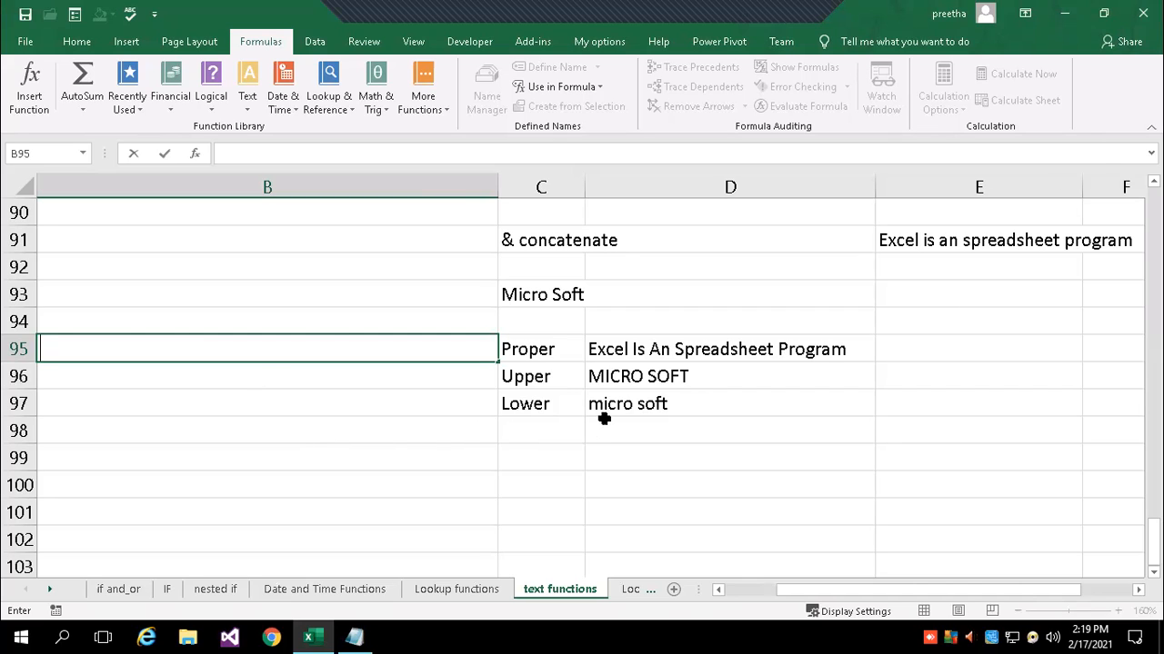
pyautogui.press('Return')
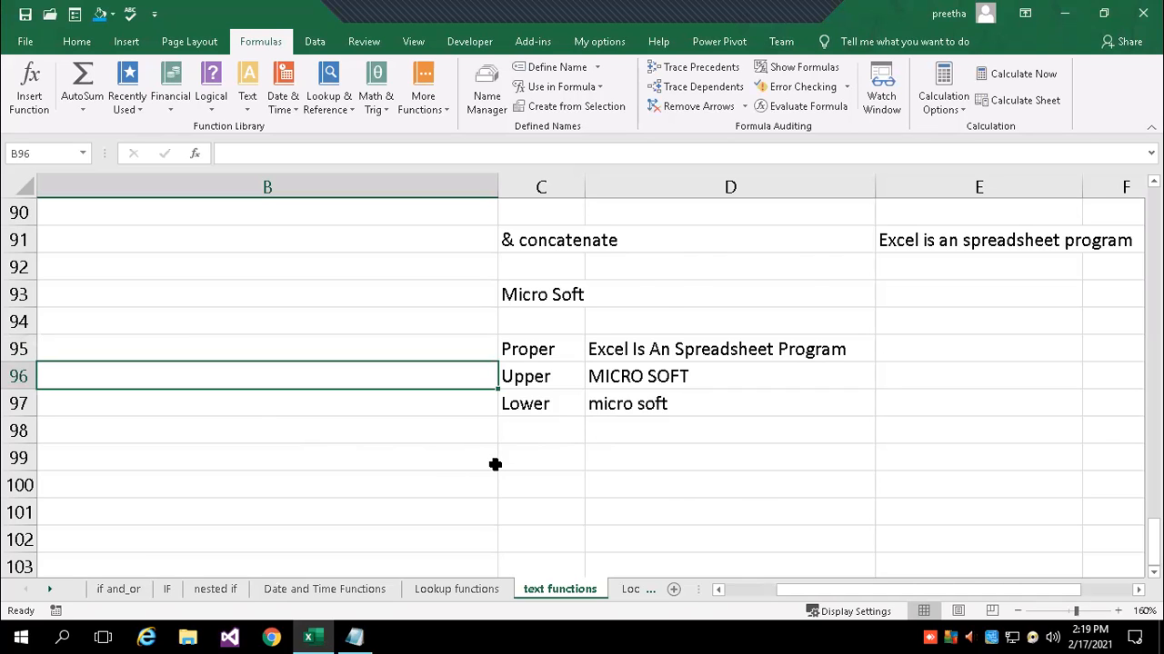
# Enter the label "Trim" in cell C99, below the case-function examples.
pyautogui.scroll(-1, 494, 463)
pyautogui.click(525, 373)
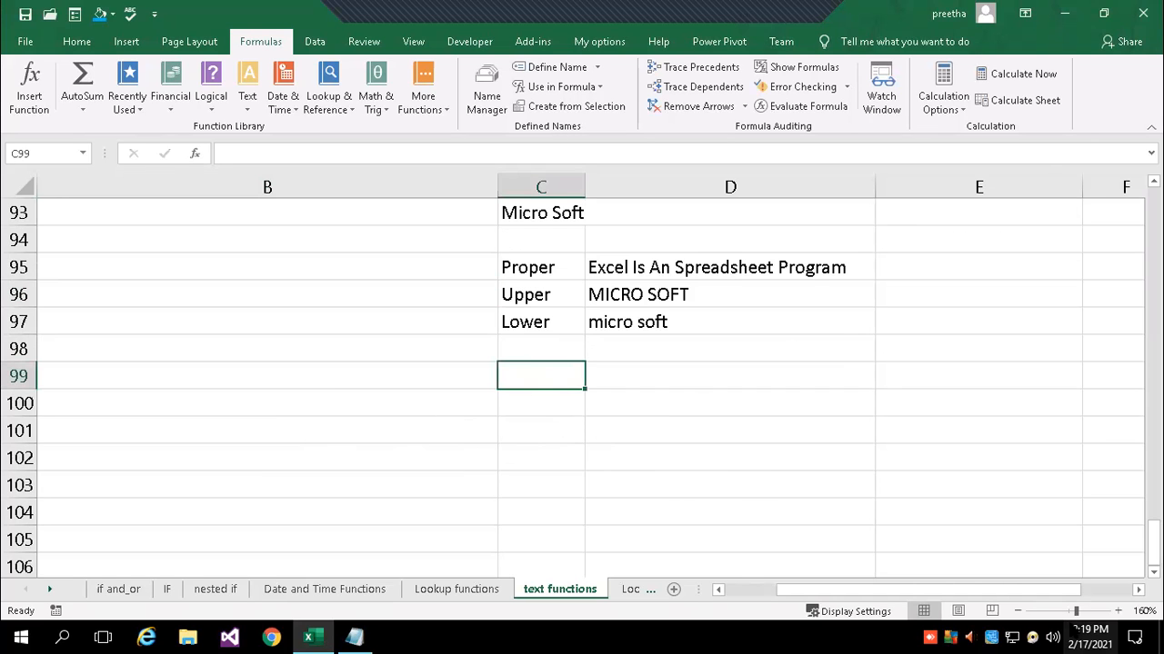
pyautogui.write('Trim')
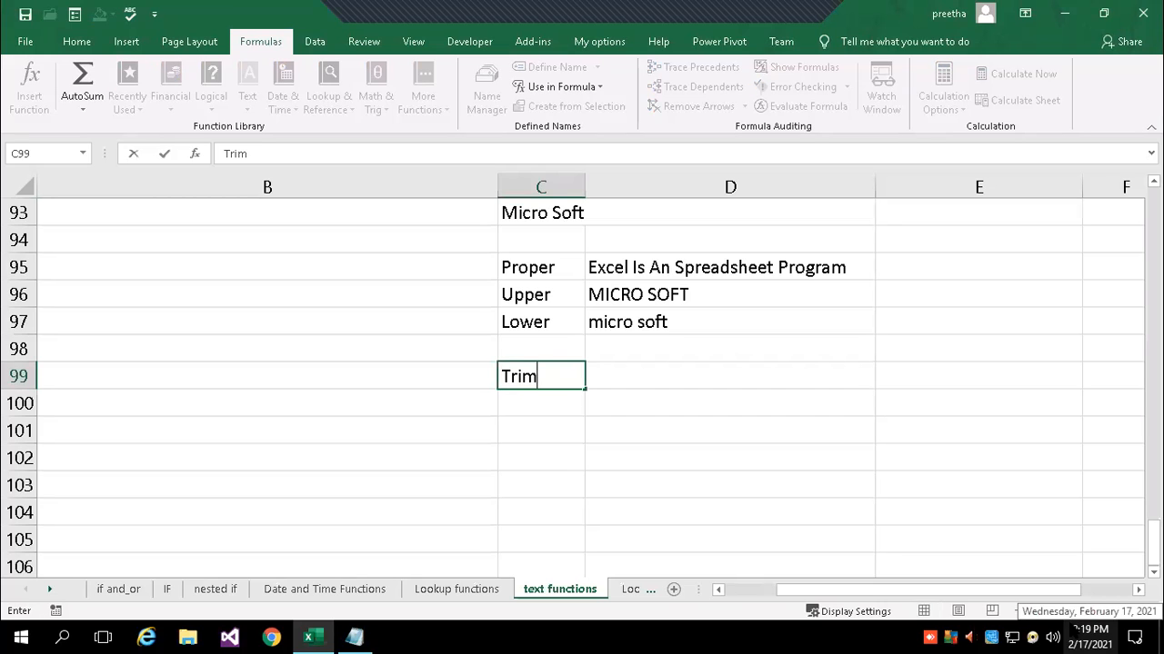
pyautogui.press('Return')
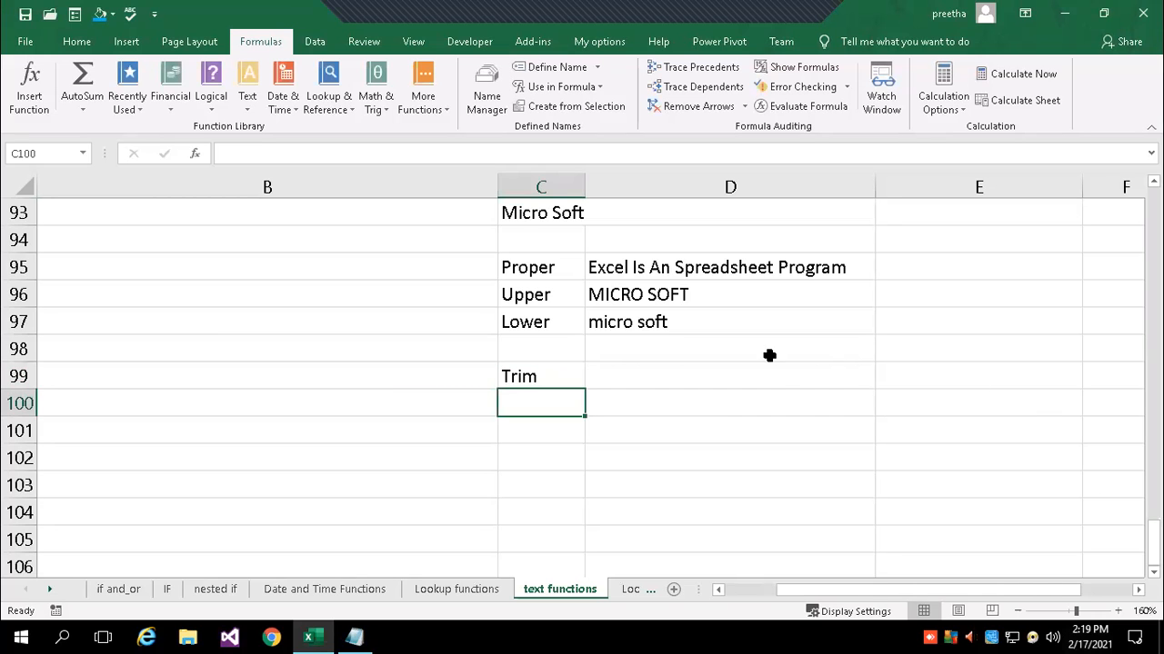
# Enter the heading "Changing cases" in cell C94, above the Proper label.
pyautogui.click(517, 232)
pyautogui.write('CHan')
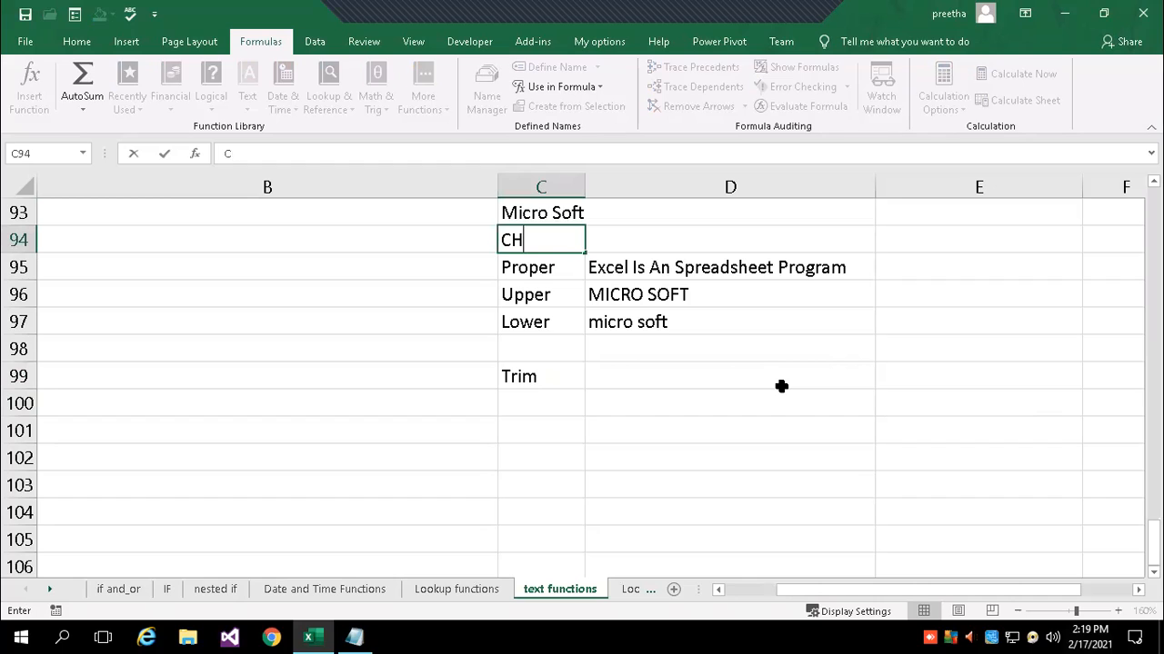
pyautogui.press('BackSpace')
pyautogui.press('BackSpace')
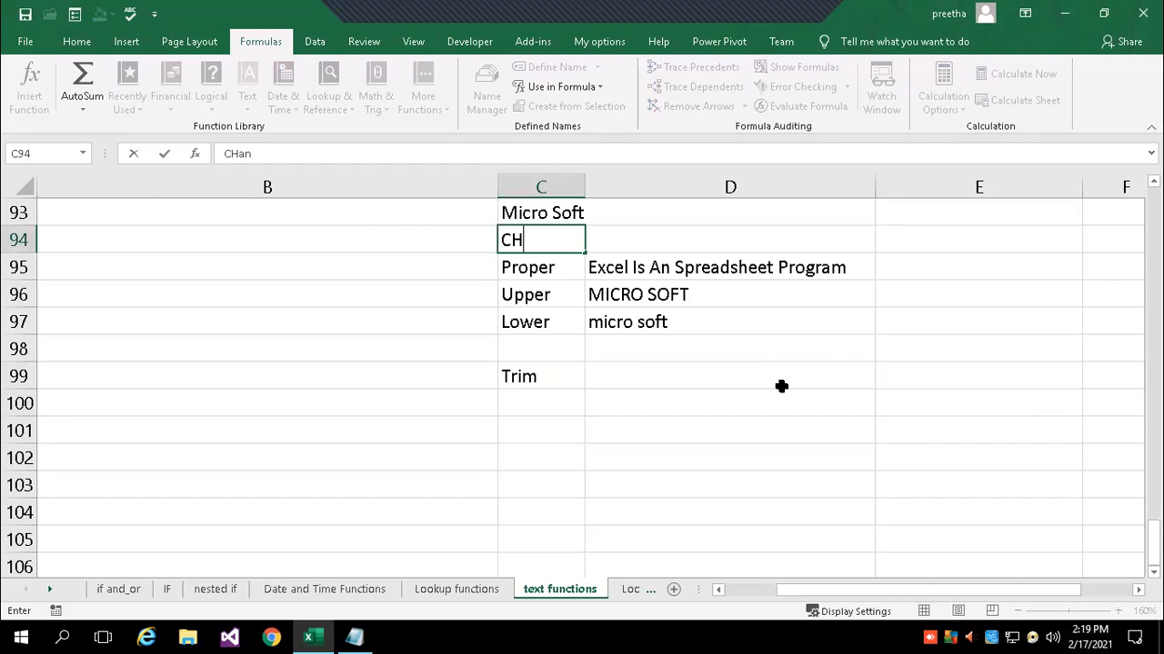
pyautogui.press('BackSpace')
pyautogui.write('hanging c')
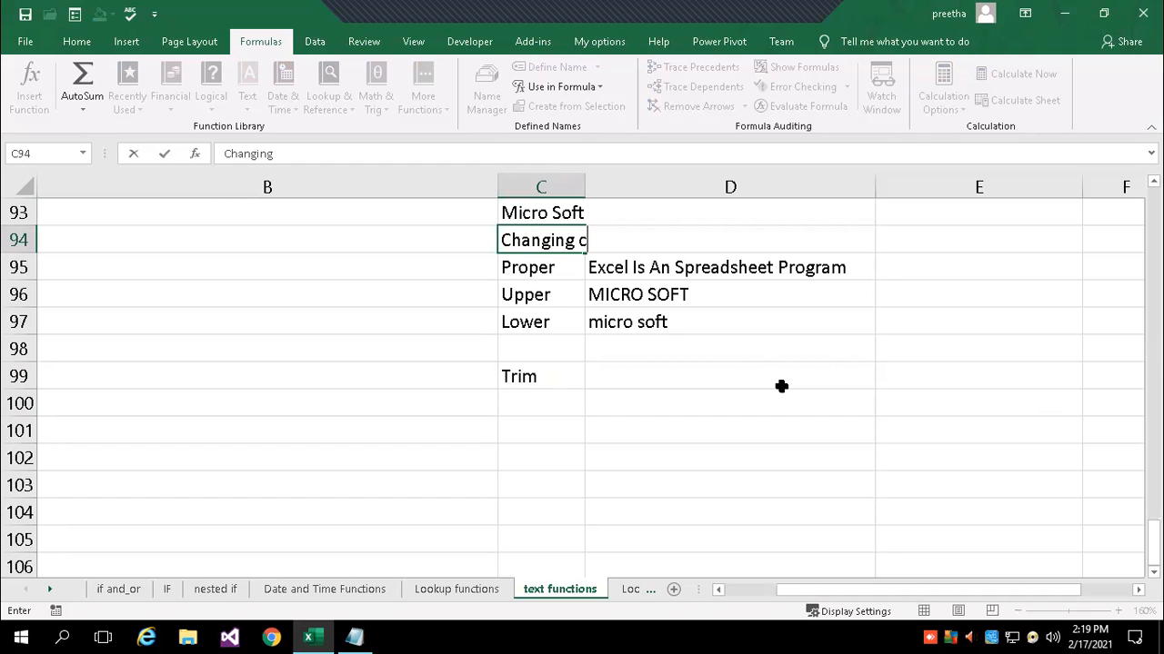
pyautogui.write('ases')
pyautogui.press('Return')
# Enter a sample full name with leading spaces and extra spaces between its parts in cell B100.
pyautogui.press('Return')
pyautogui.press('Return')
pyautogui.press('Return')
pyautogui.press('Return')
pyautogui.press('Return')
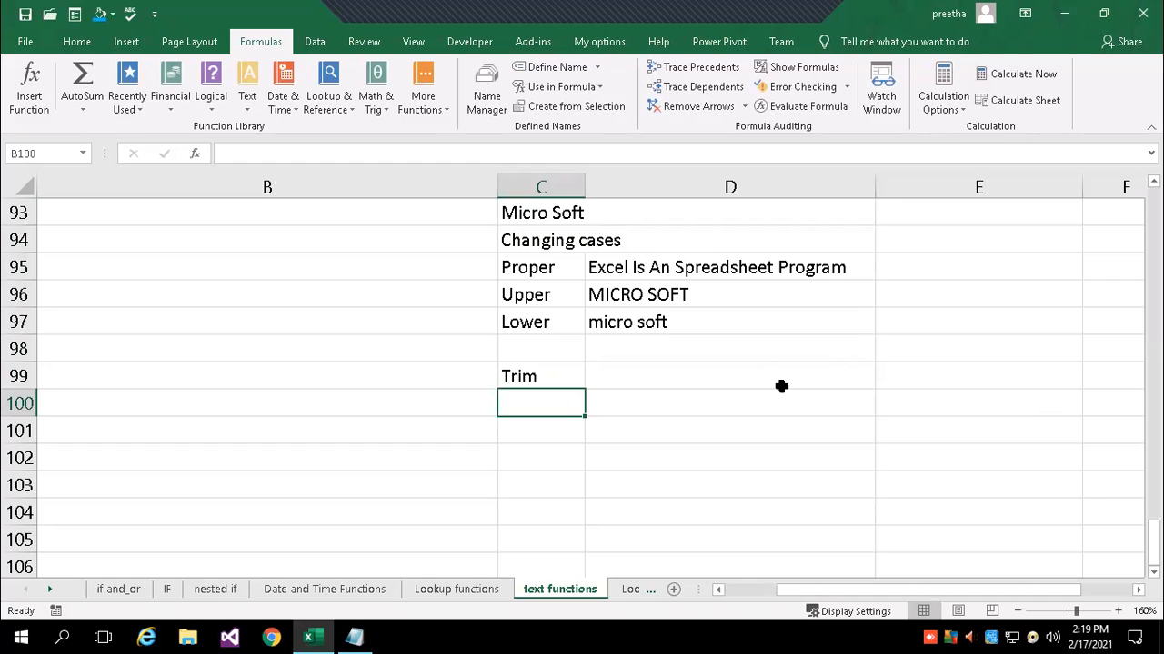
pyautogui.press('Left')
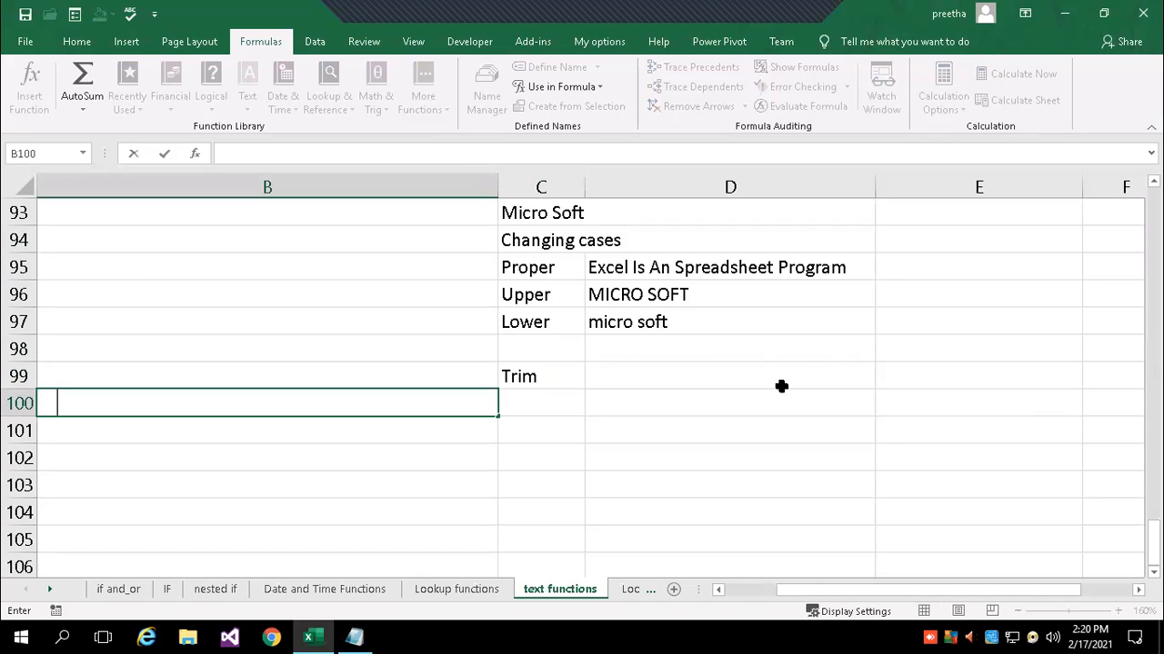
pyautogui.write('kiran   kuma')
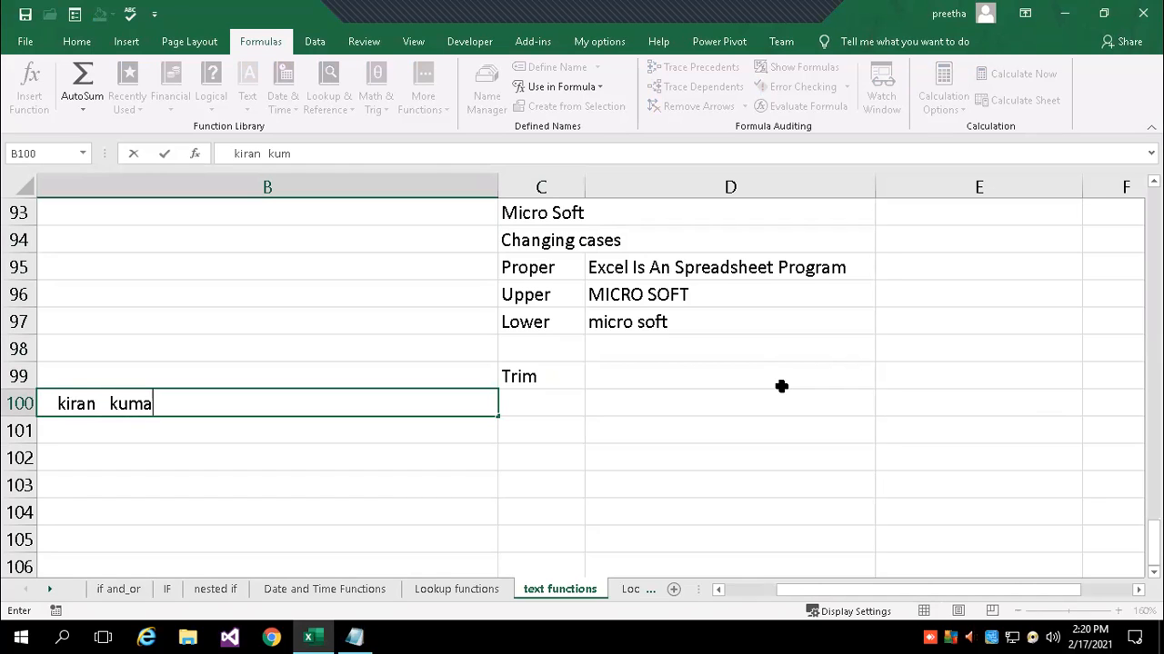
pyautogui.write('r   R')
pyautogui.press('Return')
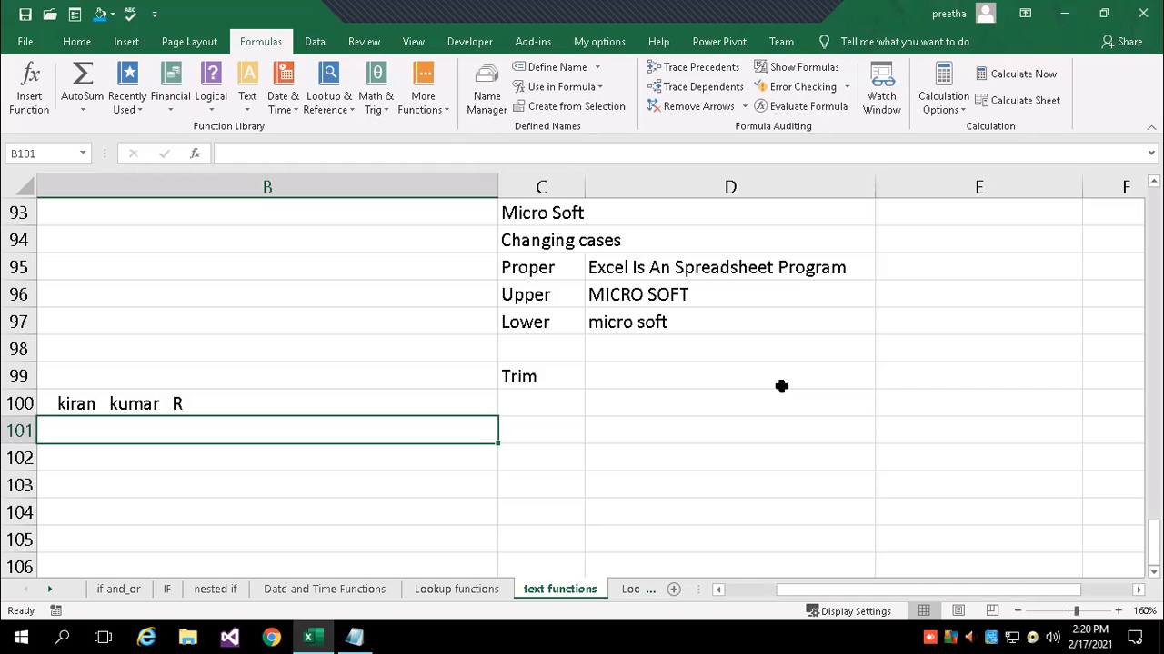
# Enter two more sample full names in B101 and B102, putting extra spaces between the words in B102.
pyautogui.write('Ganesh')
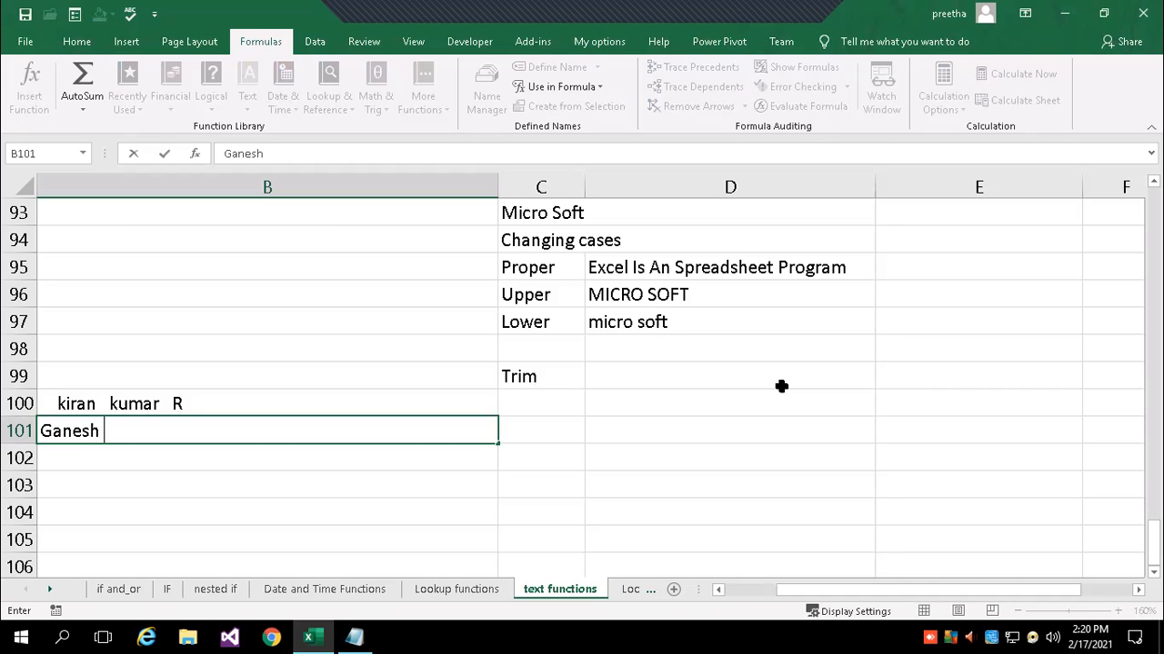
pyautogui.write(' chakravarthy')
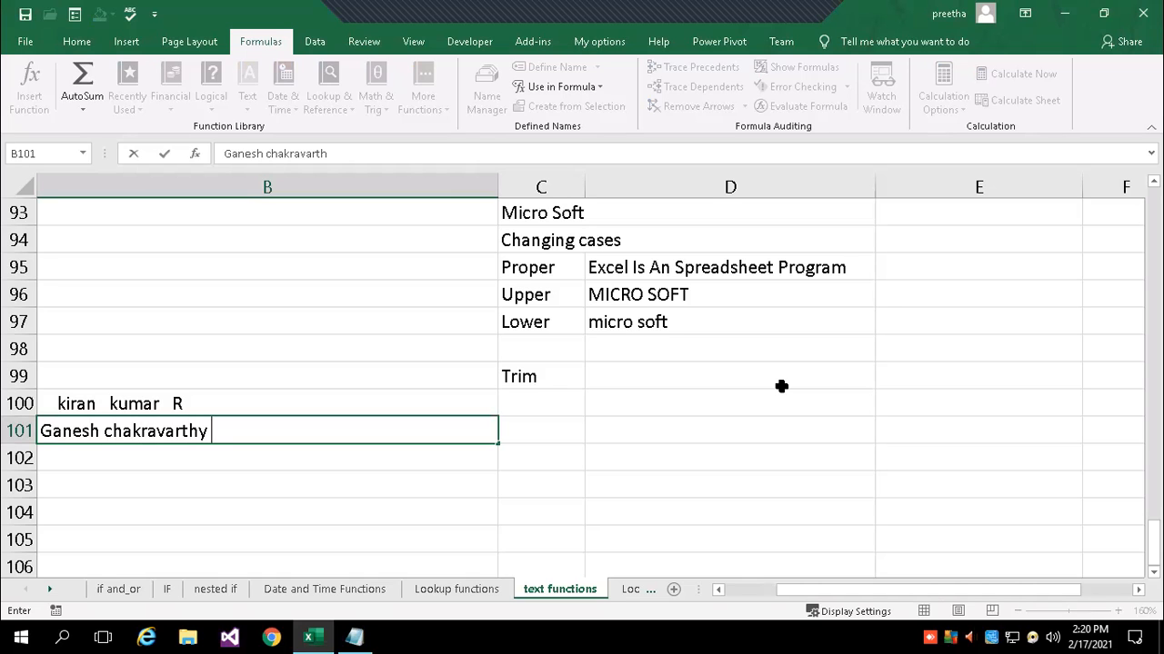
pyautogui.press('Return')
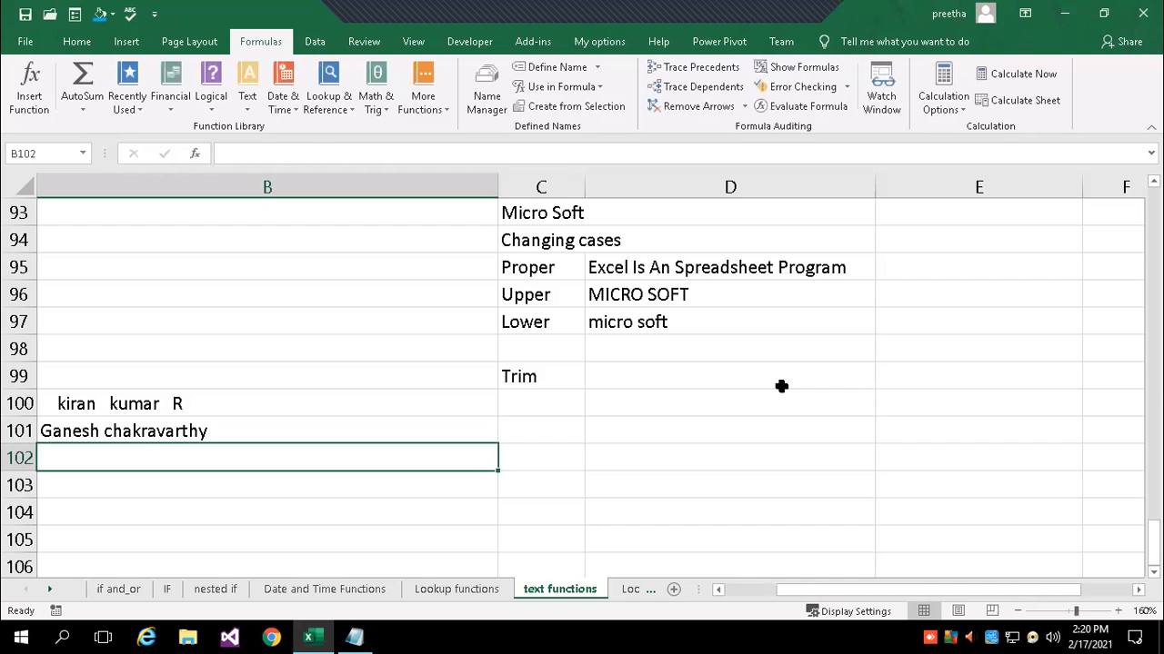
pyautogui.write('Jegan')
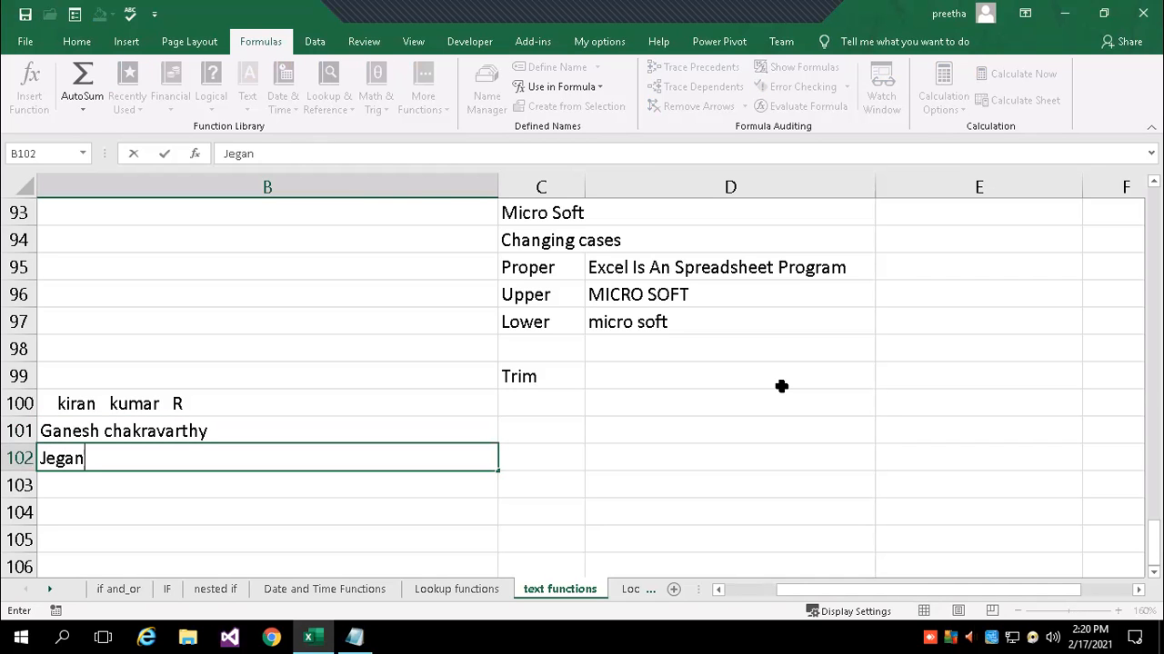
pyautogui.write('   karthik')
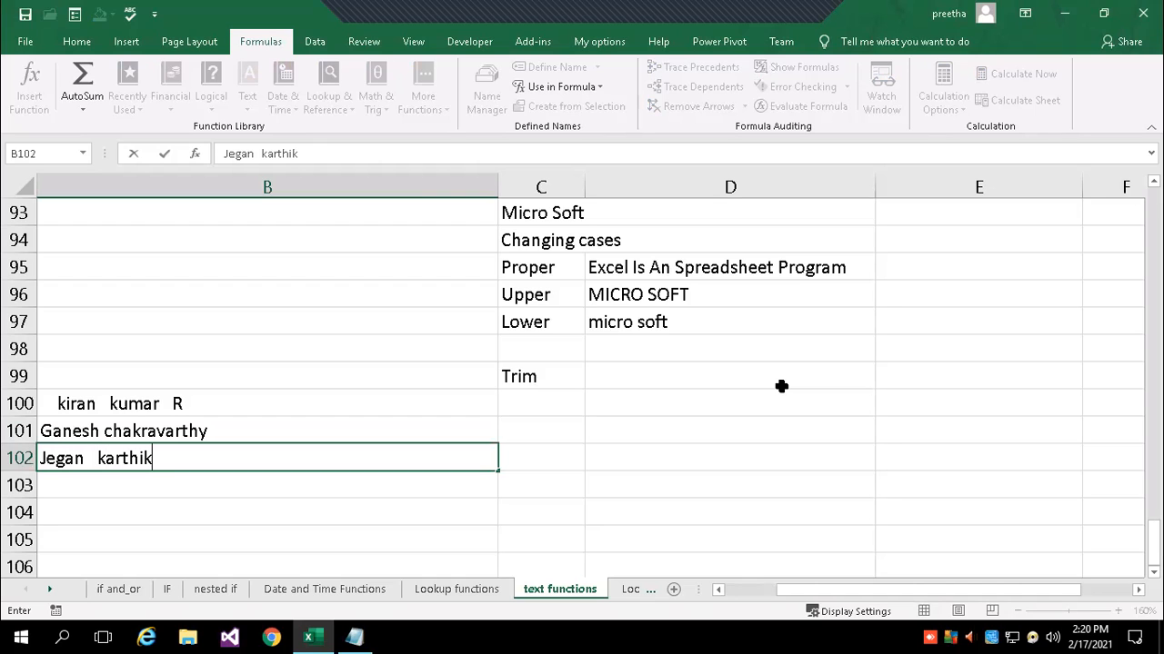
pyautogui.press('Return')
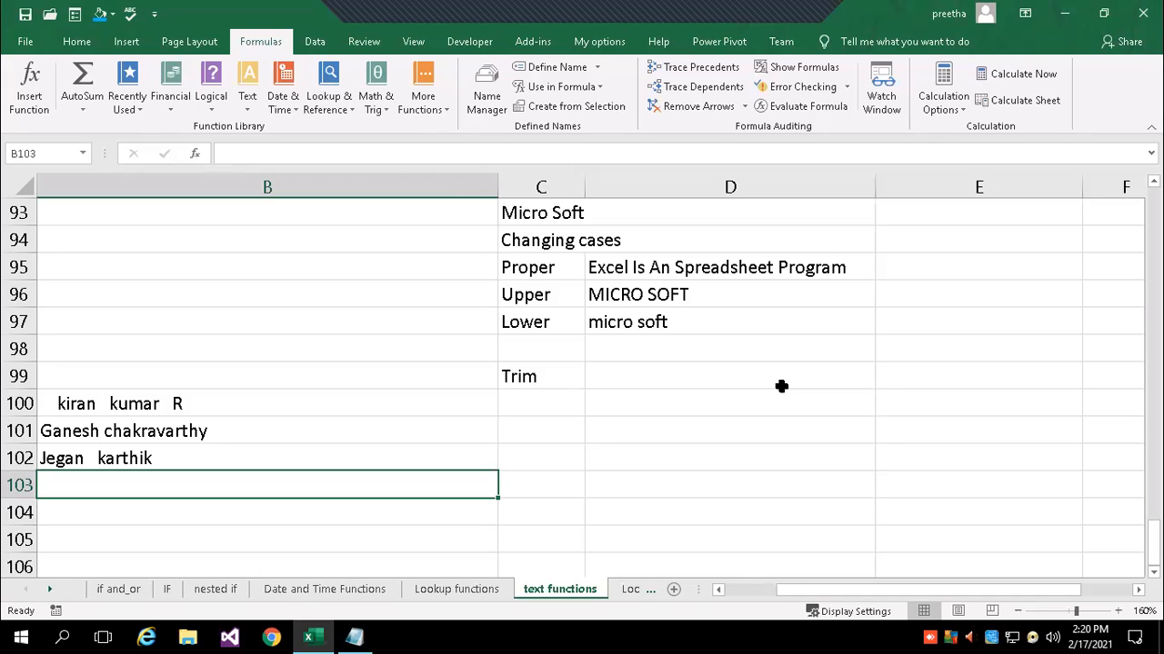
# Enter =TRIM(B100) in cell C100 and widen column C to fit the trimmed name.
pyautogui.click(536, 402)
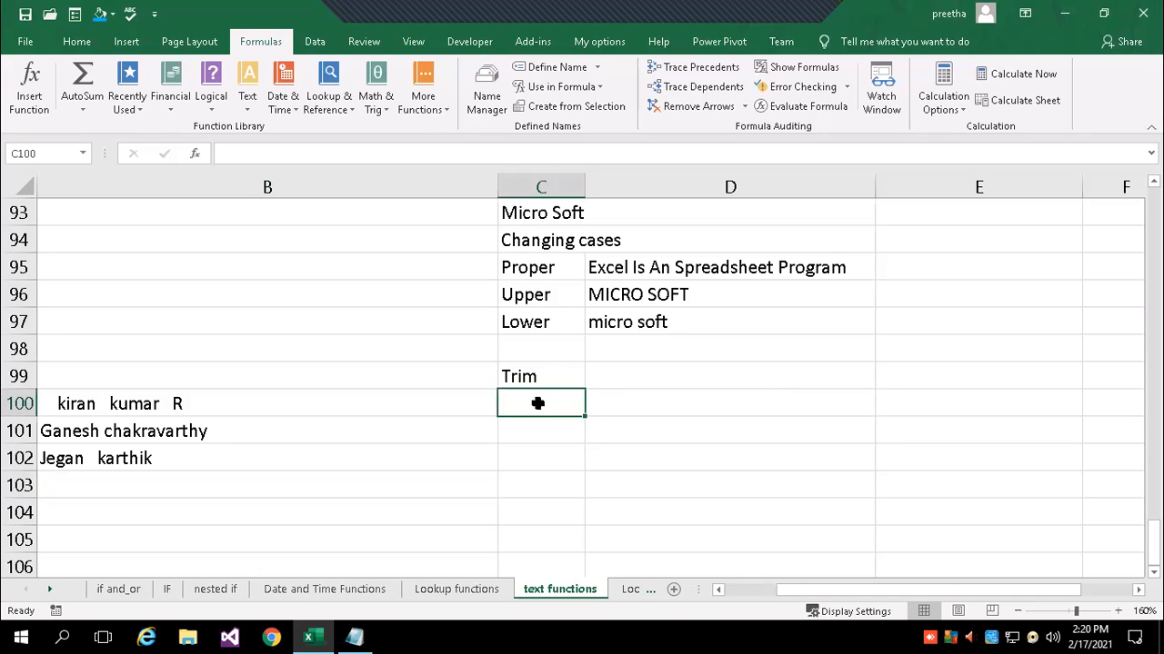
pyautogui.write('=trl')
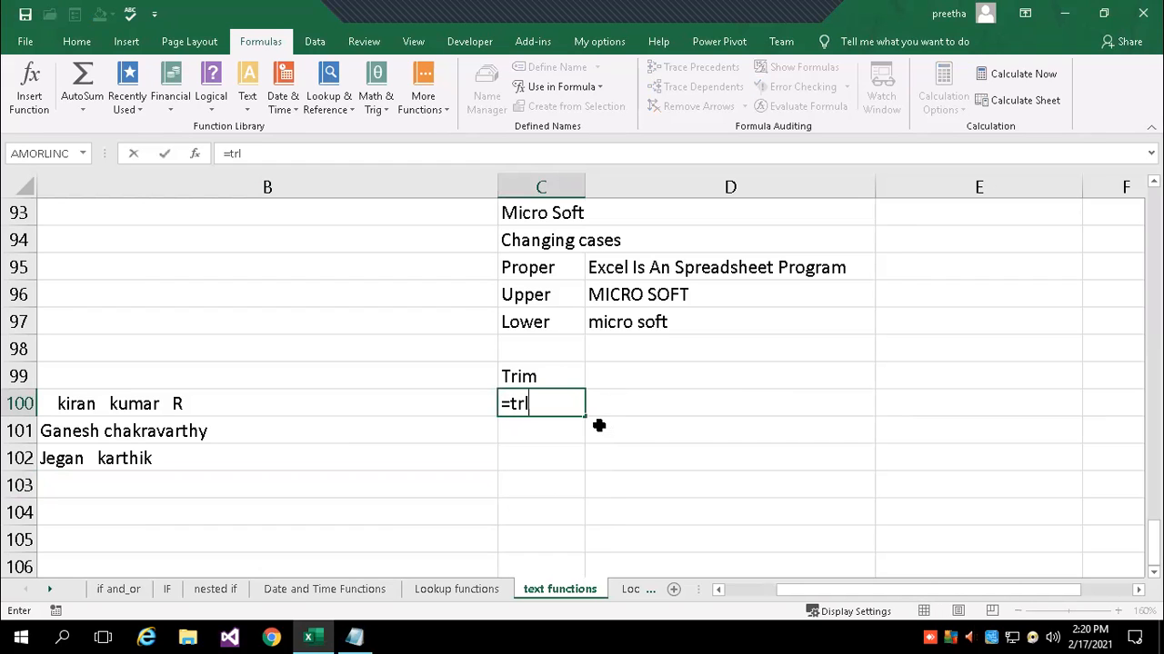
pyautogui.press('BackSpace')
pyautogui.write('im(')
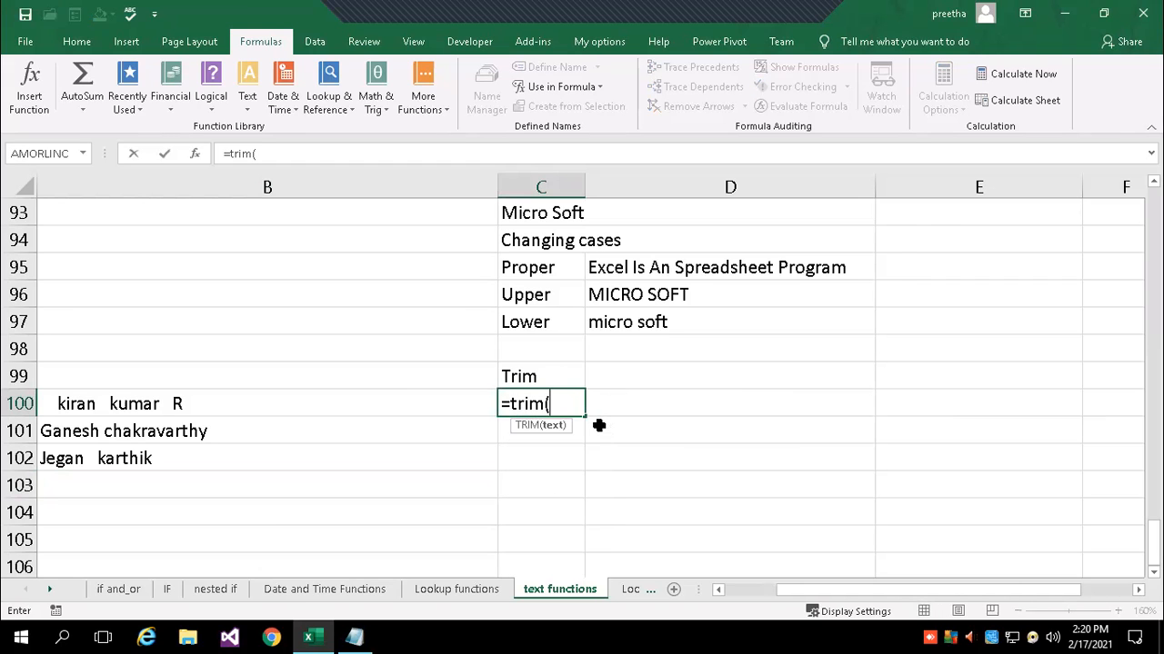
pyautogui.click(251, 403)
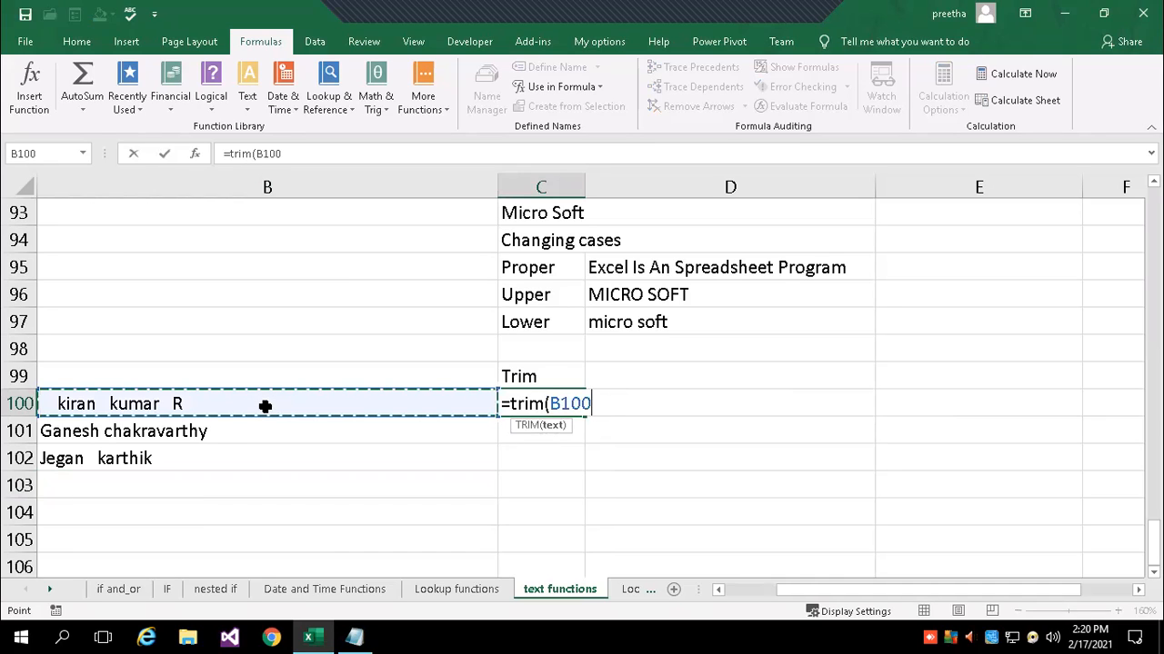
pyautogui.write(')')
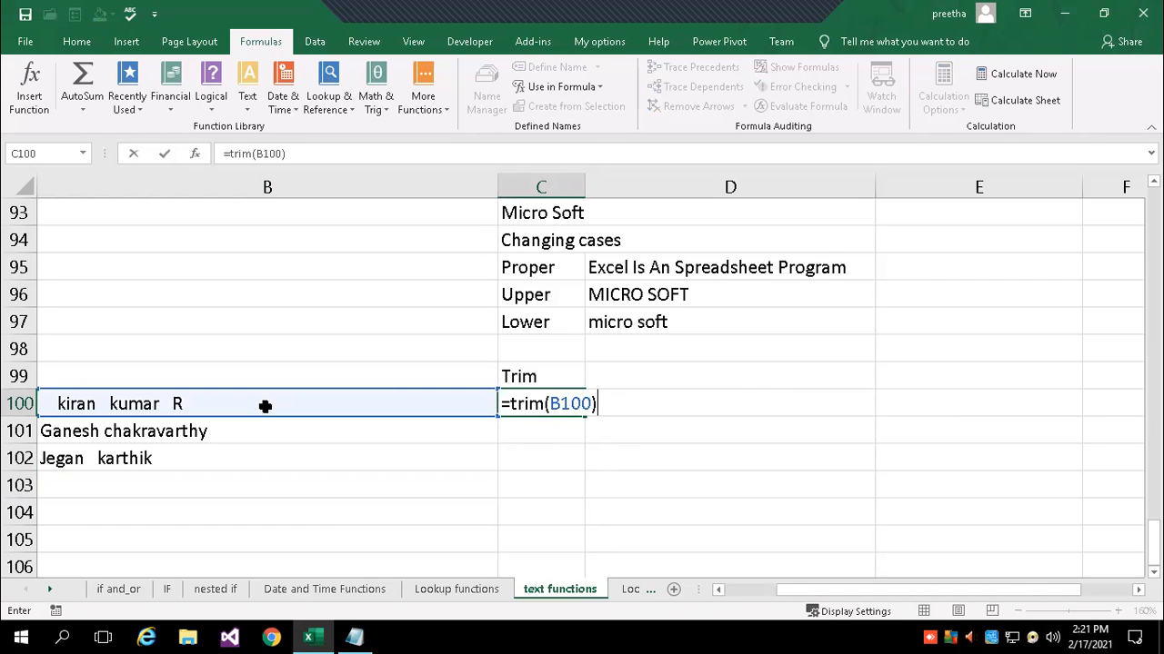
pyautogui.press('Return')
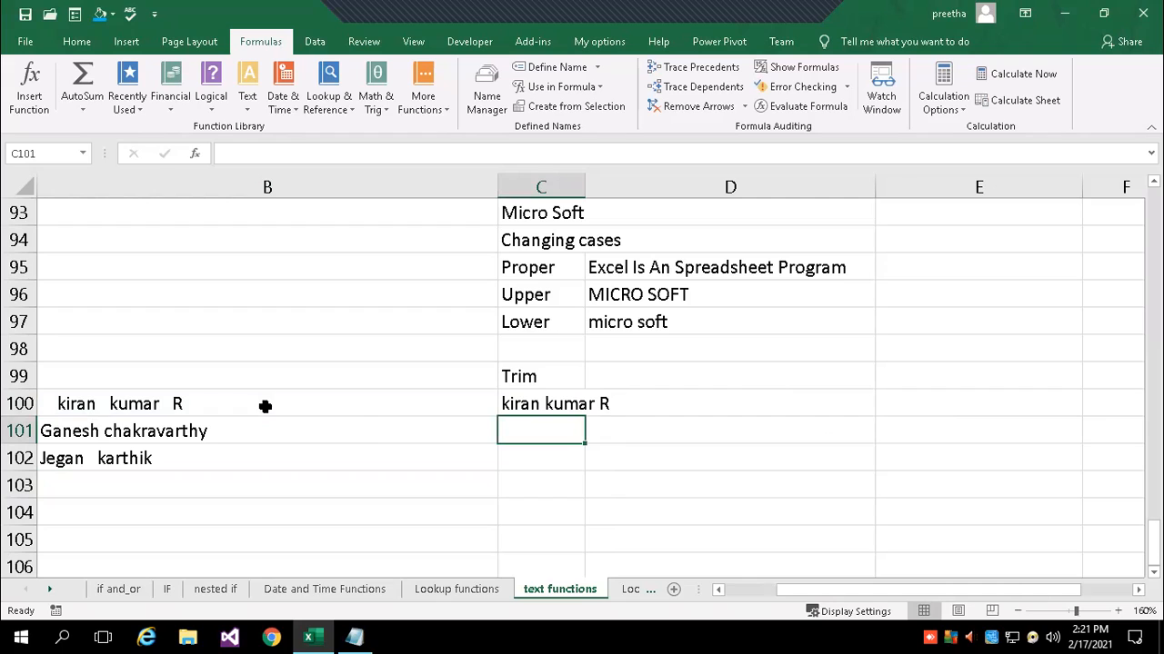
pyautogui.moveTo(586, 186); pyautogui.dragTo(633, 186)
pyautogui.click(552, 403)
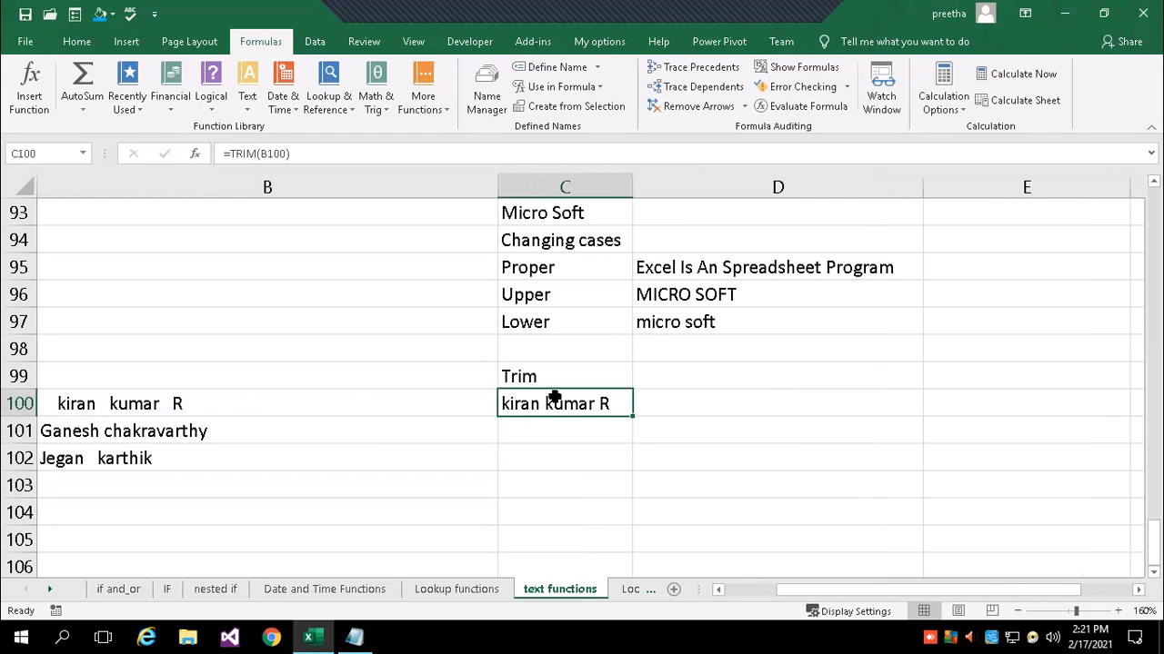
# Apply a blue fill to the range B100:C102 containing the sample names and trimmed results.
pyautogui.moveTo(55, 403); pyautogui.dragTo(570, 458)
pyautogui.click(76, 42)
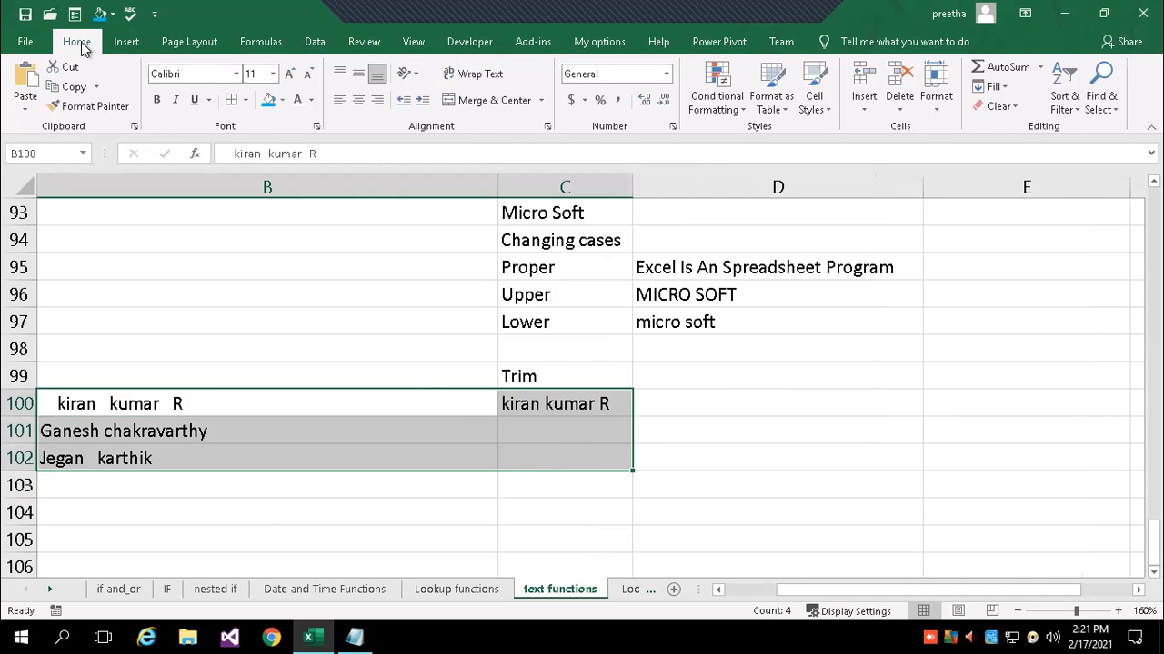
pyautogui.click(263, 101)
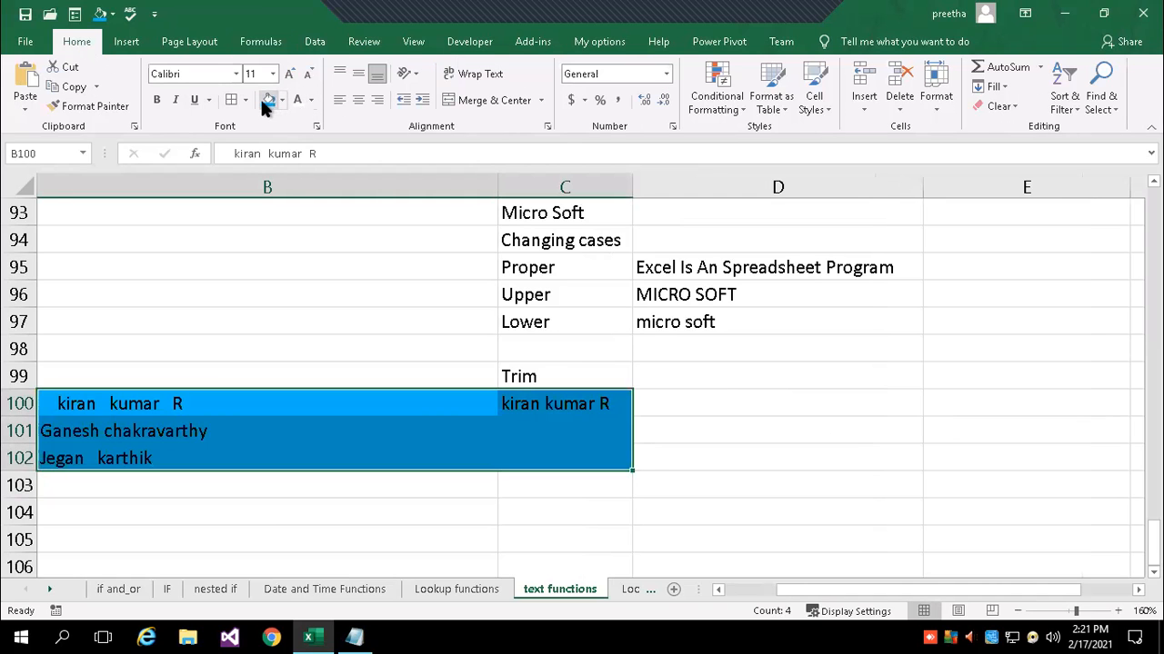
pyautogui.click(744, 428)
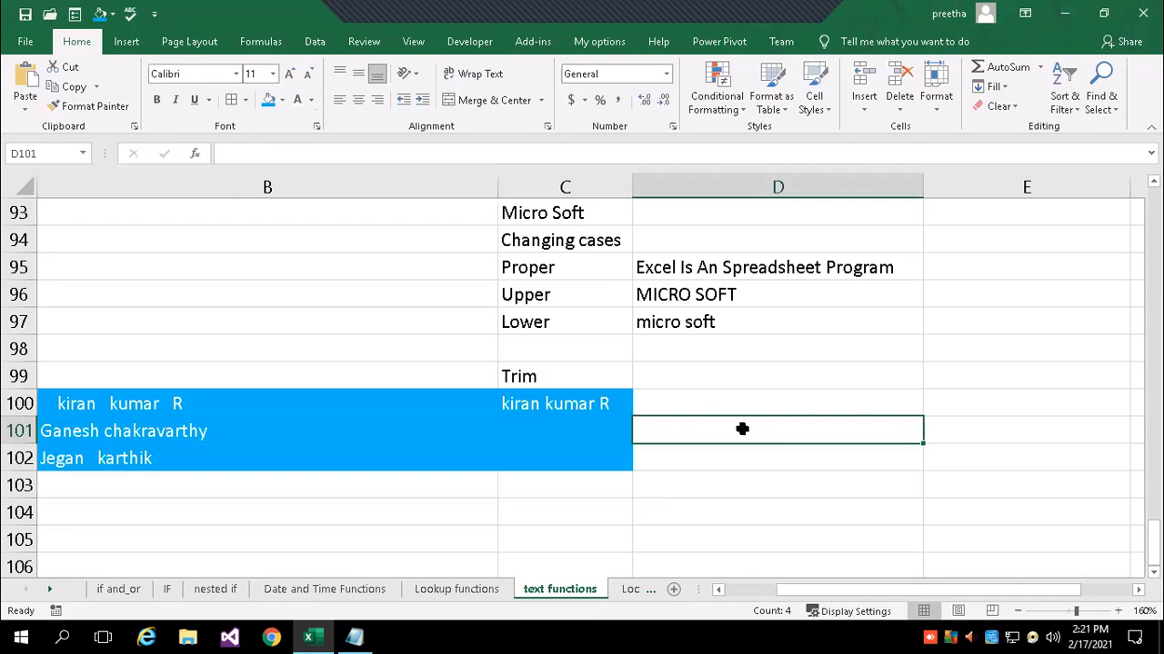
# Enter =TRIM(B101) in cell C101 and fit column C to its longest text.
pyautogui.click(539, 419)
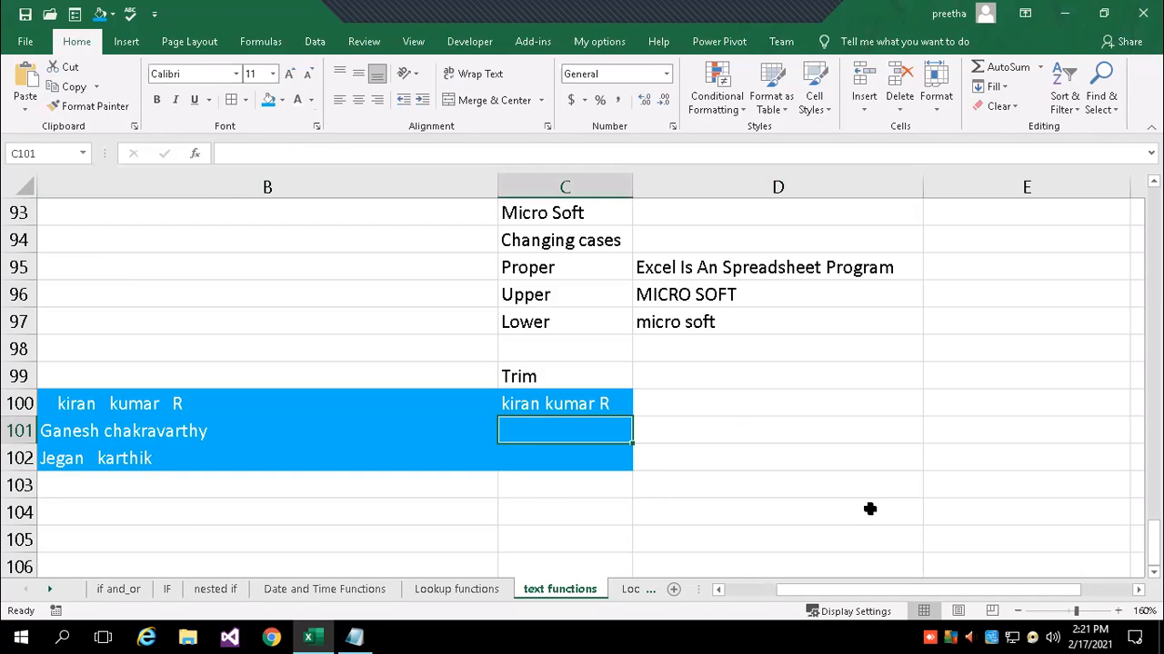
pyautogui.write('=')
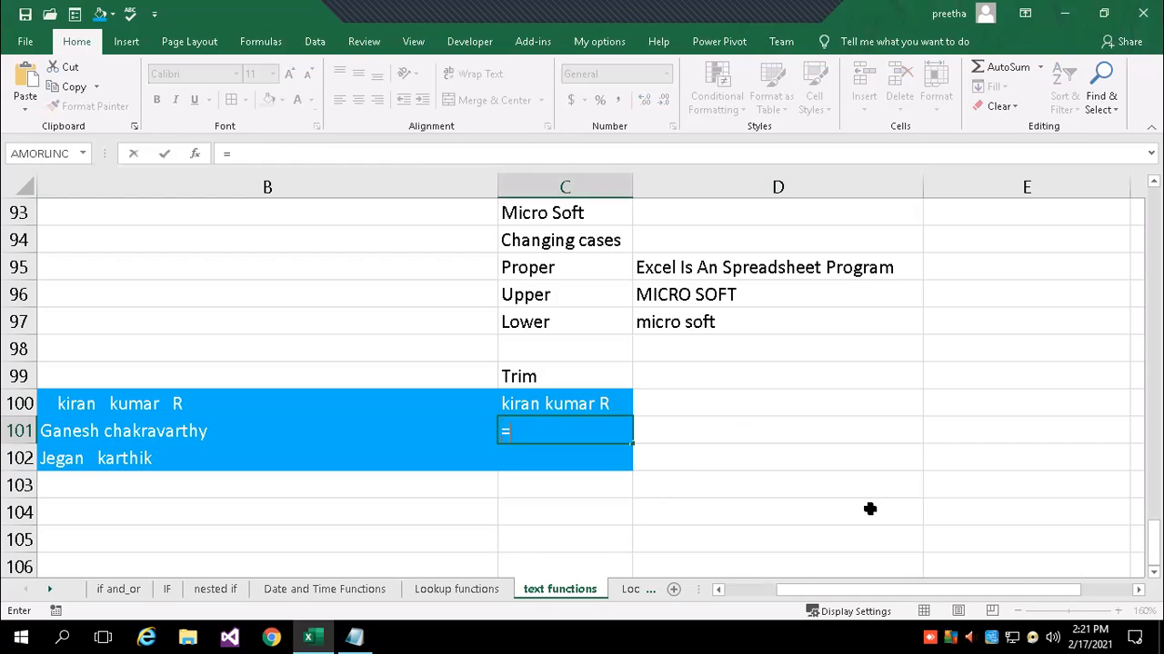
pyautogui.write('trim')
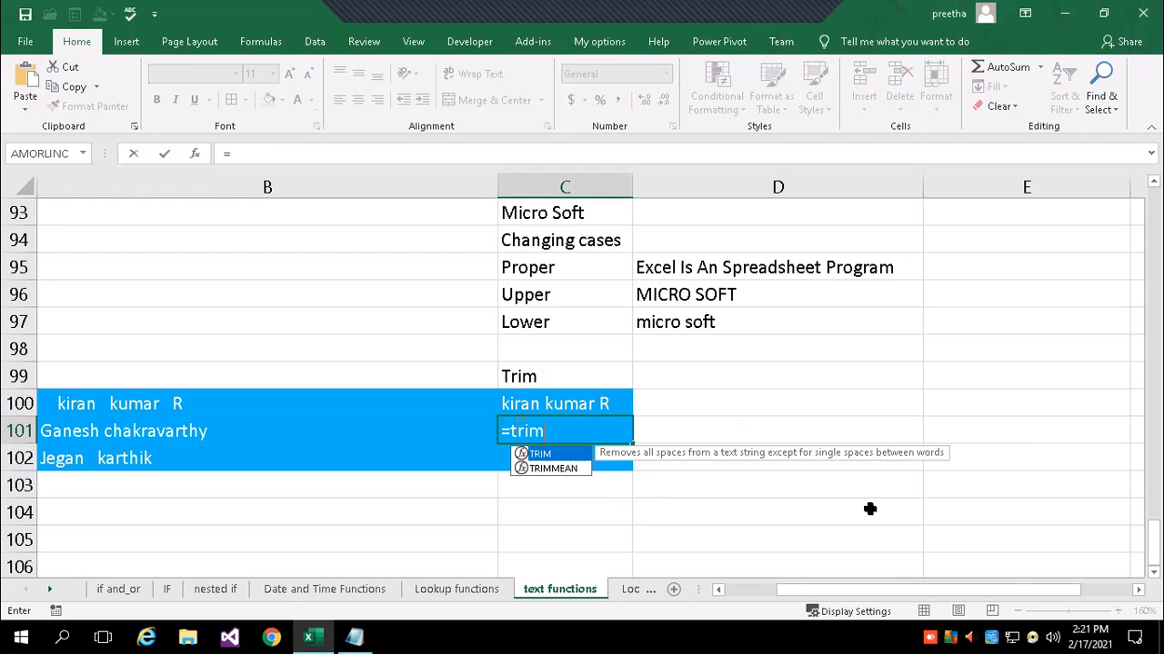
pyautogui.write('(')
pyautogui.click(228, 442)
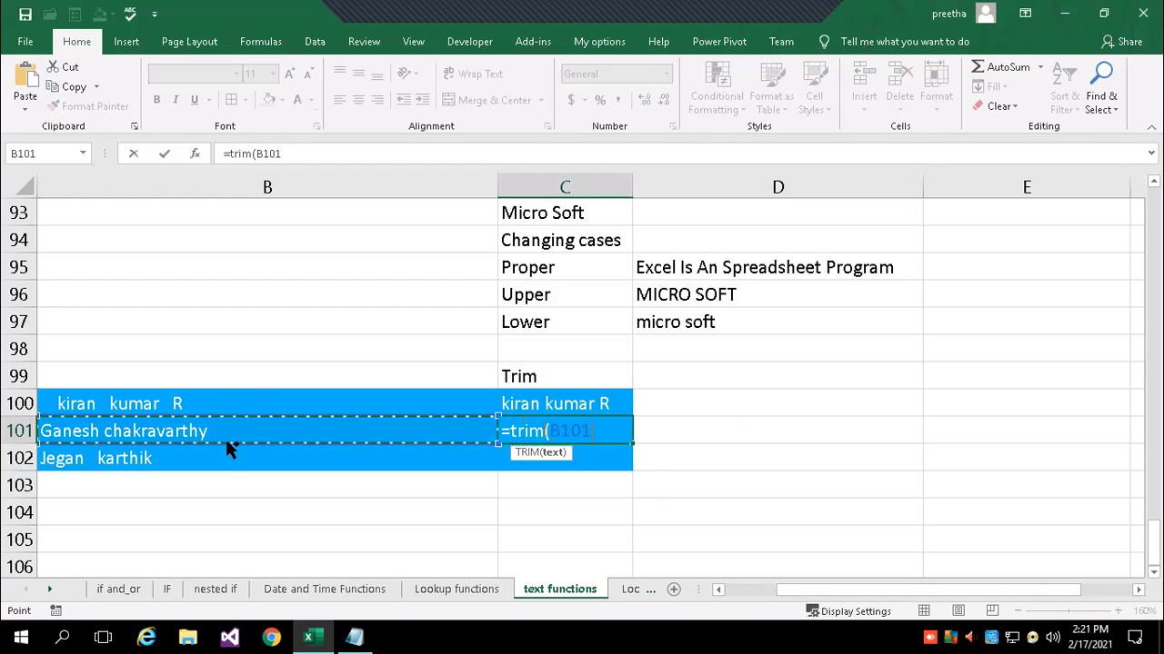
pyautogui.write(')')
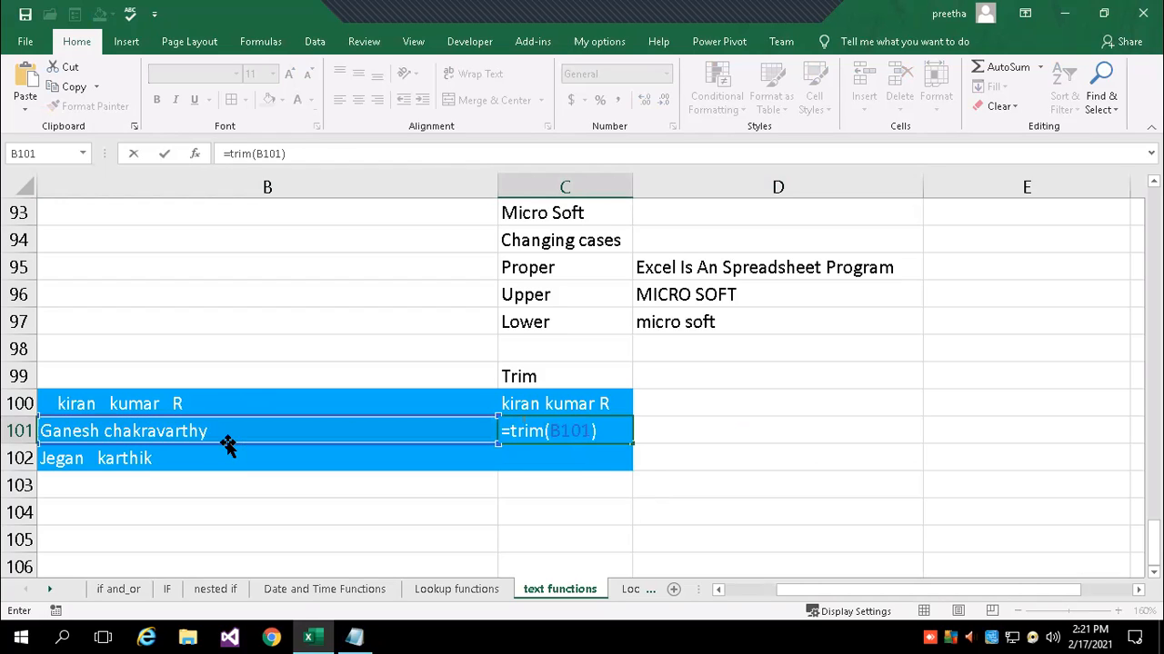
pyautogui.press('Return')
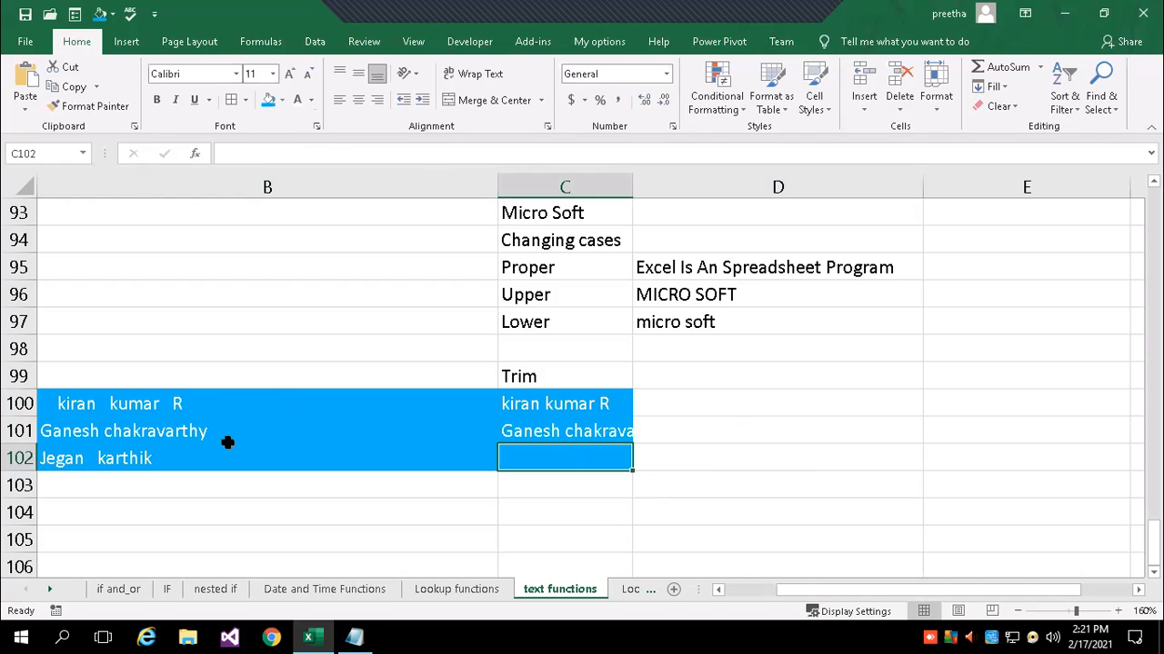
pyautogui.doubleClick(633, 187)
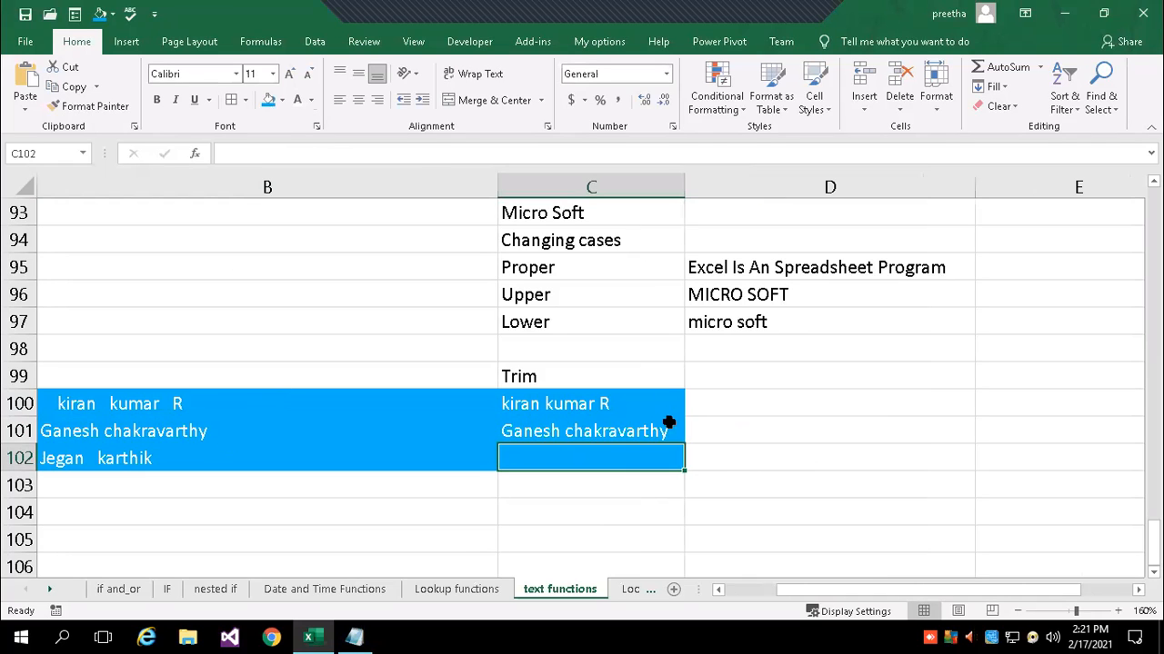
# Fill the TRIM formula down column C to cell C102.
pyautogui.keyDown('ctrl'); pyautogui.click(660, 409); pyautogui.keyUp('ctrl')
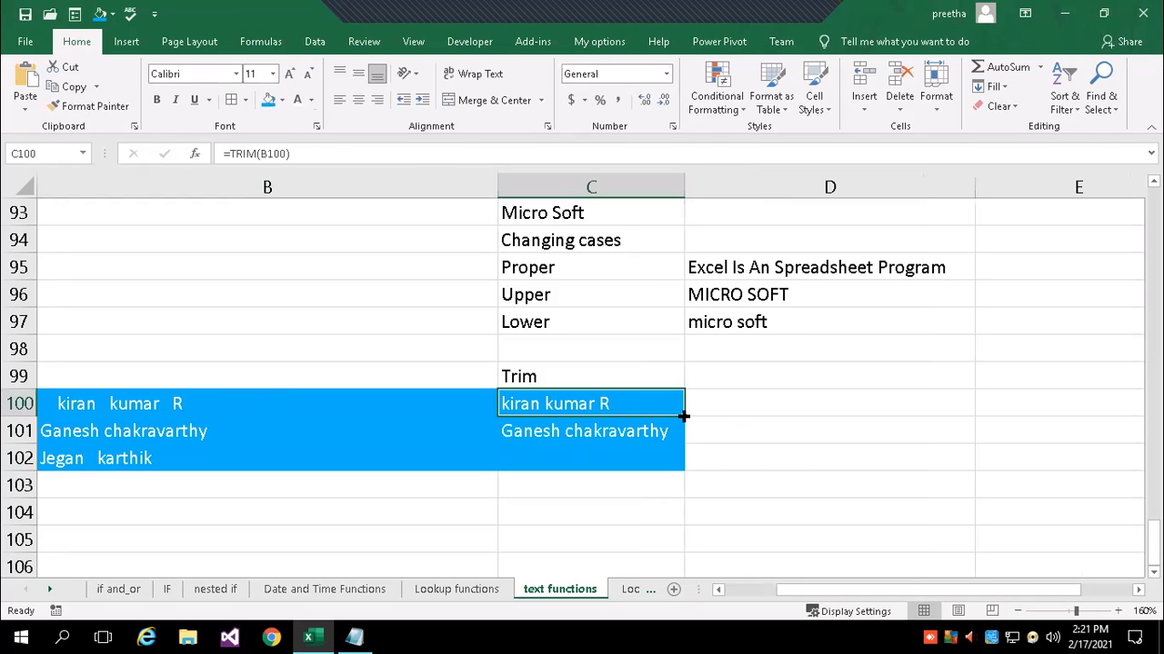
pyautogui.doubleClick(682, 416)
pyautogui.click(673, 426)
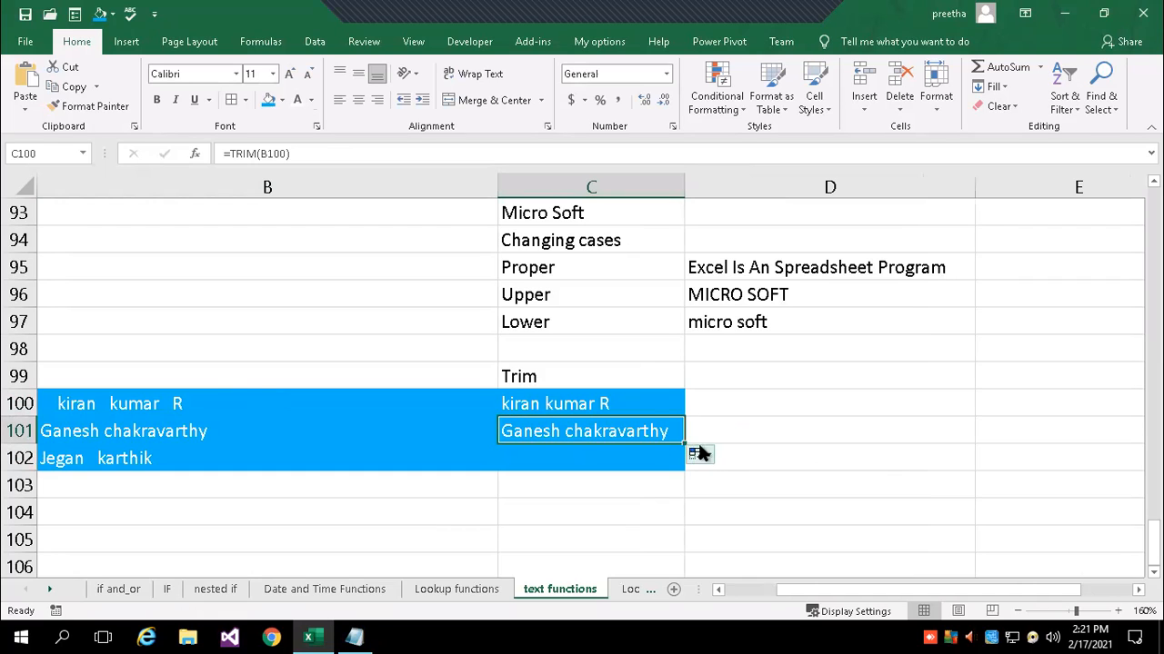
pyautogui.moveTo(684, 445)
pyautogui.mouseDown()
pyautogui.moveTo(680, 463)
pyautogui.moveTo(701, 460)
pyautogui.mouseUp()
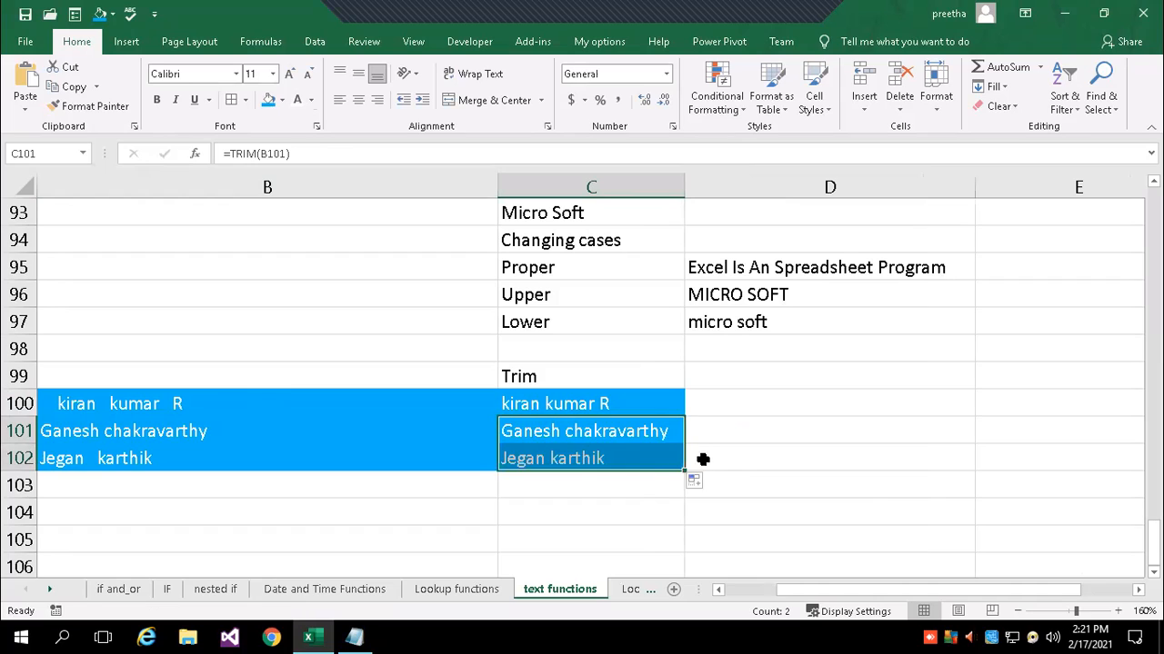
pyautogui.click(604, 509)
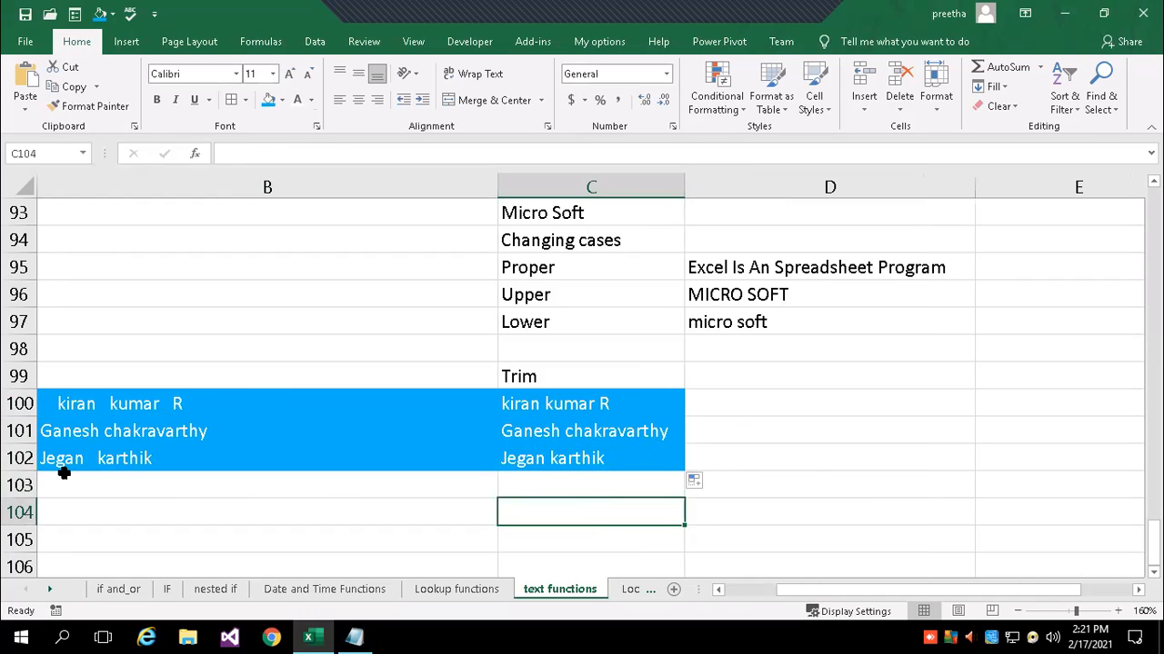
# Add more spaces between the two words of the name in B102 and check the TRIM result in C102.
pyautogui.click(91, 458)
pyautogui.click(258, 154)
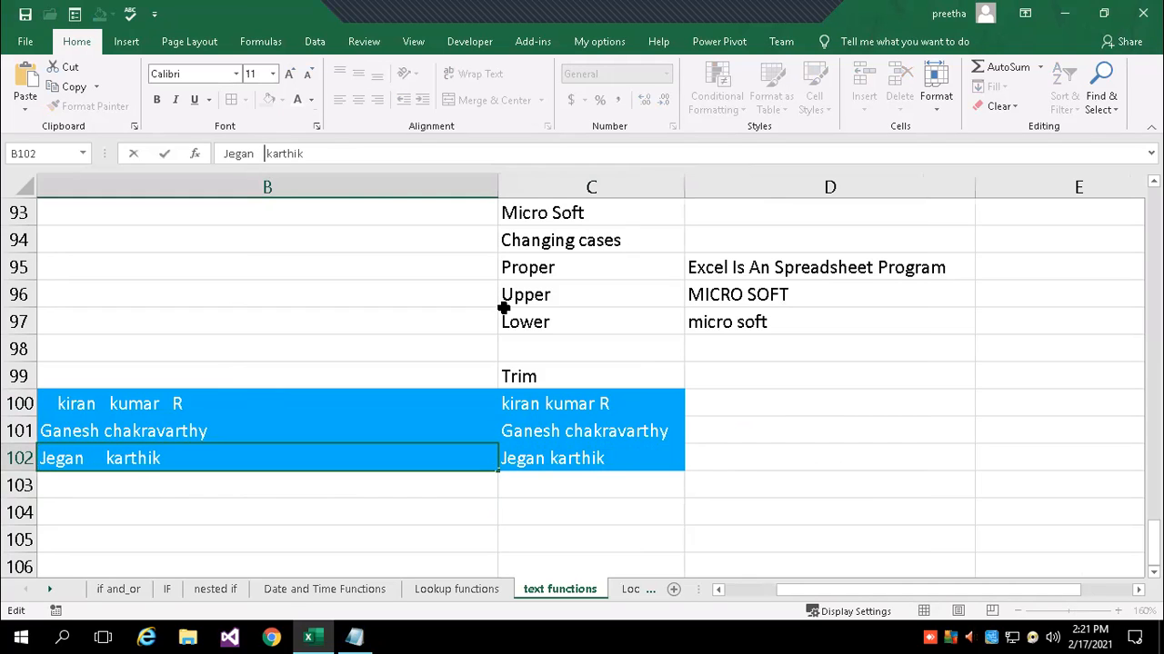
pyautogui.press('Return')
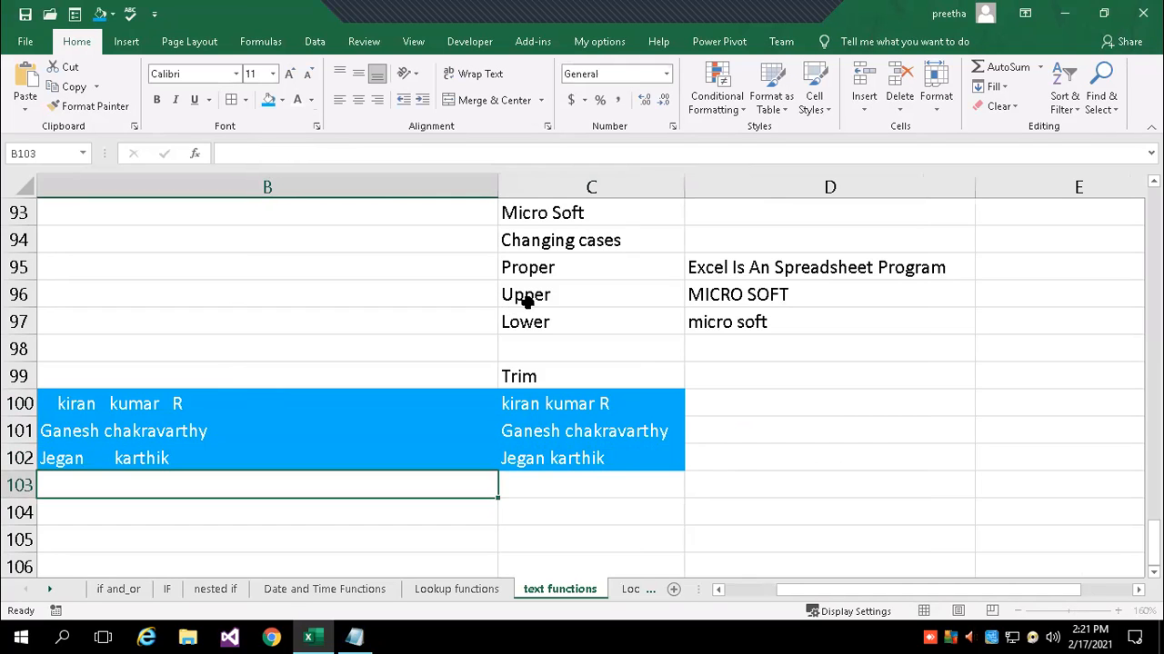
pyautogui.click(539, 463)
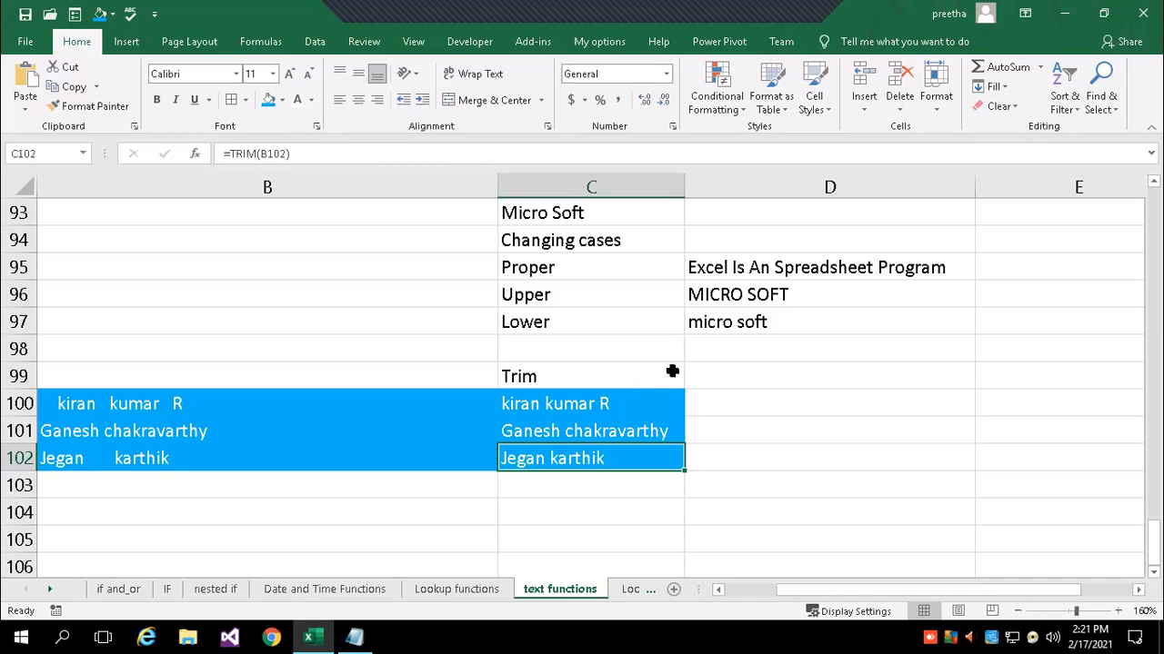
# Enter the note "unwanted spaces from a text" in cell D99 beside the Trim label.
pyautogui.click(702, 373)
pyautogui.write('unwa')
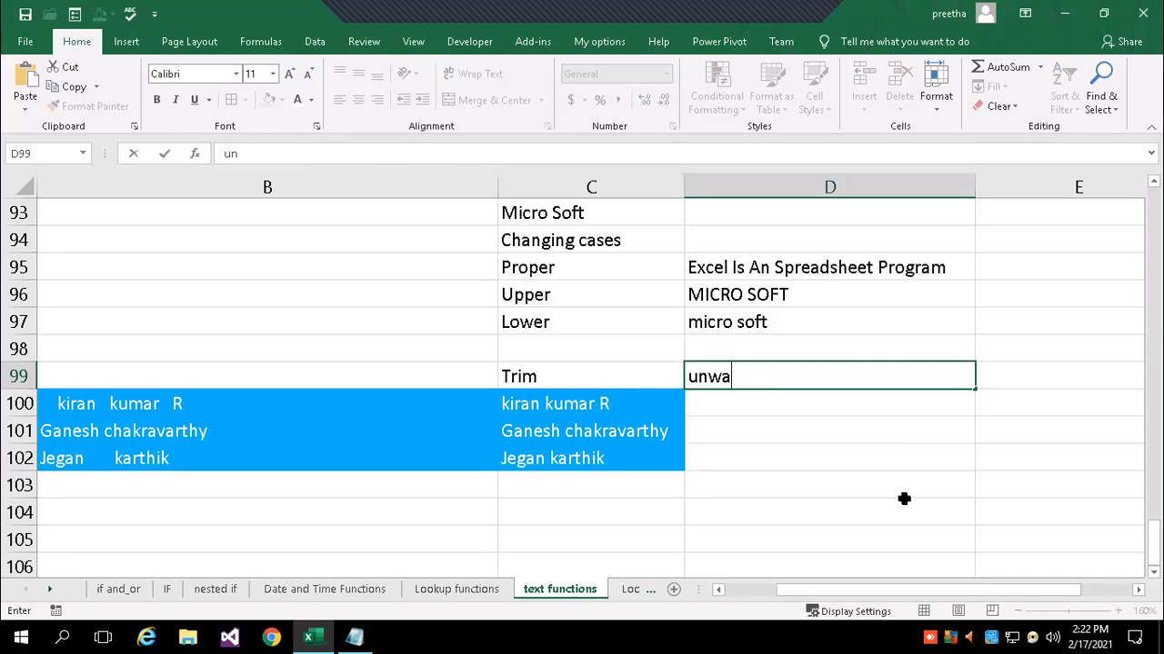
pyautogui.write('nted spa')
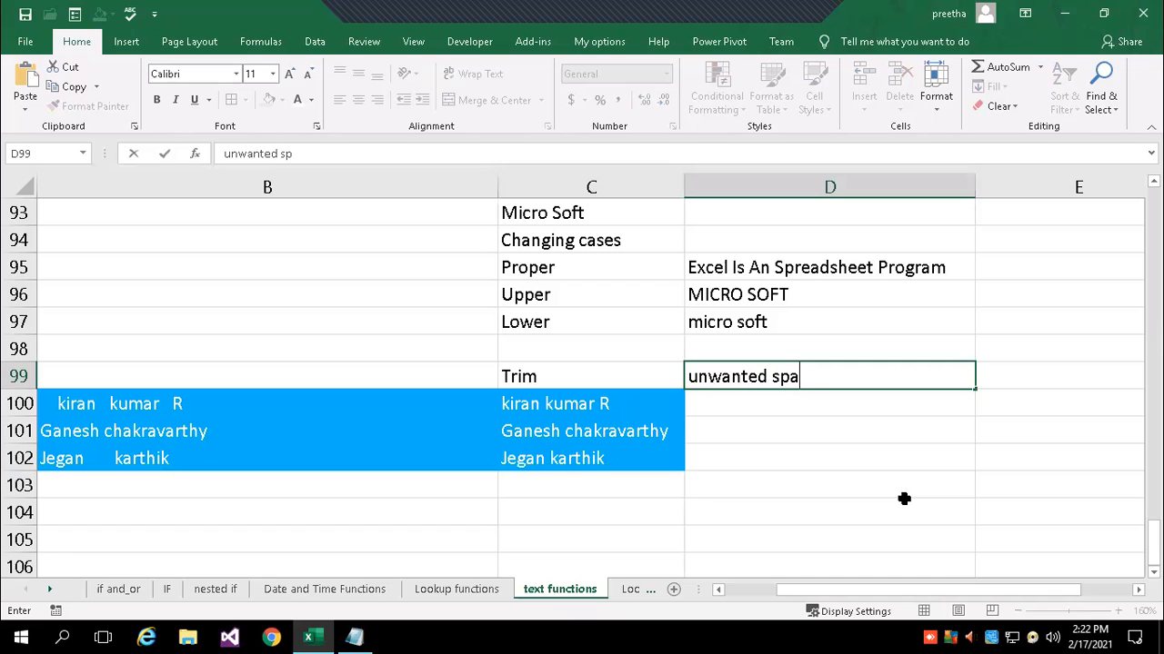
pyautogui.write('ces from a text')
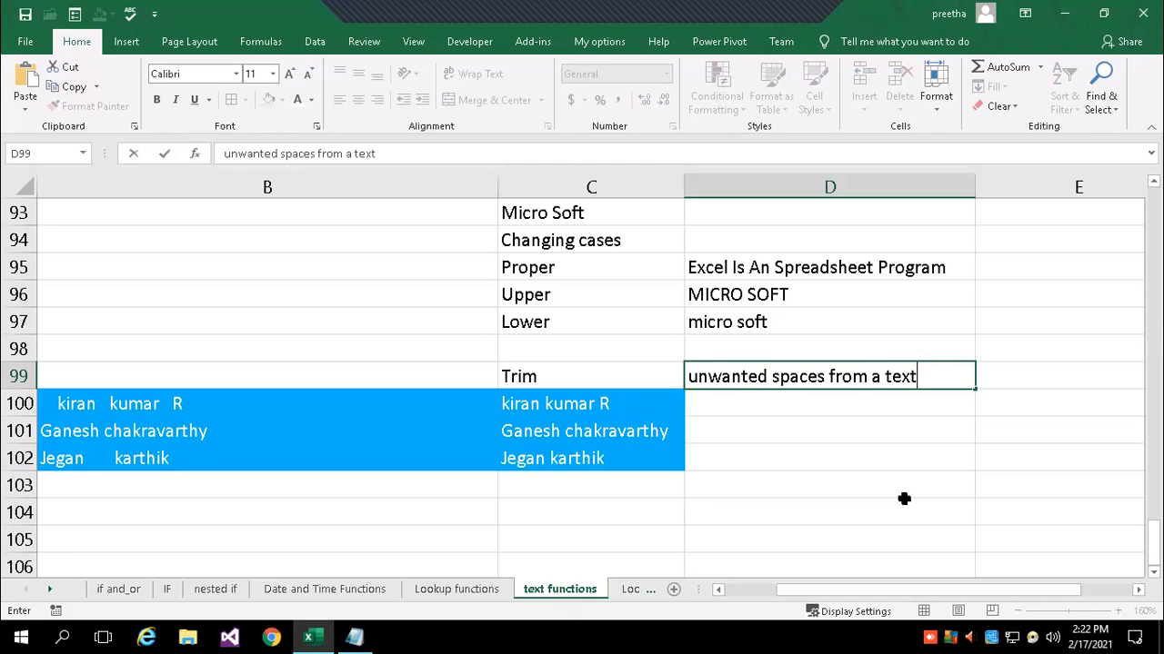
pyautogui.press('Return')
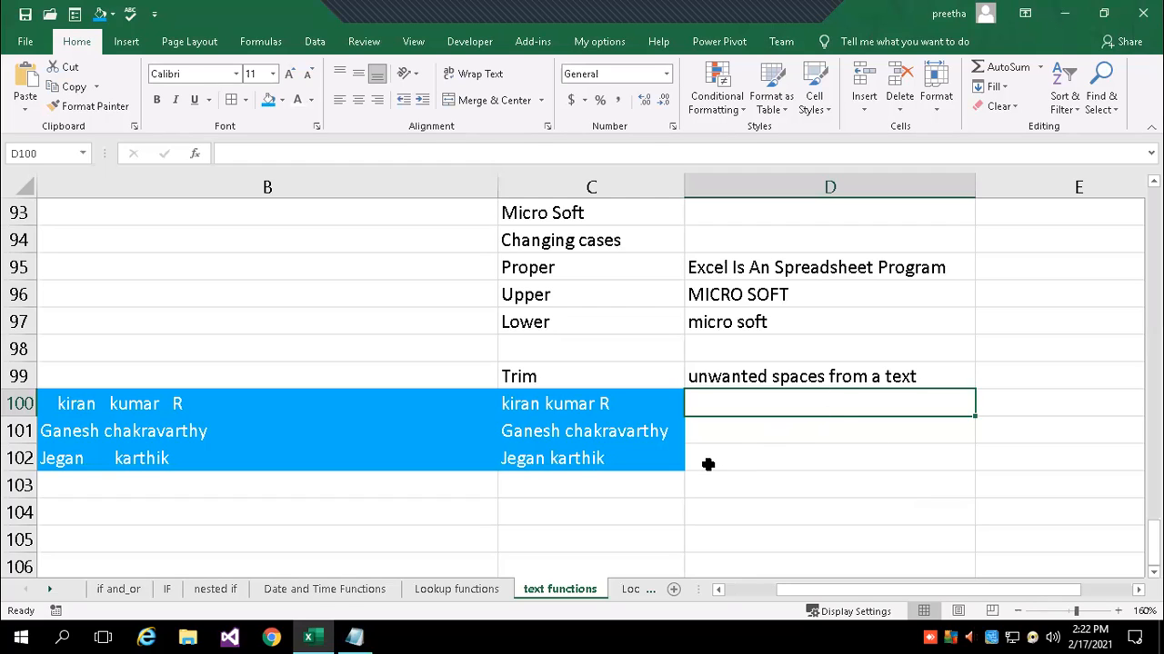
# Review the PROPER formula in cell D95 and the source text in E91 that it refers to.
pyautogui.click(550, 510)
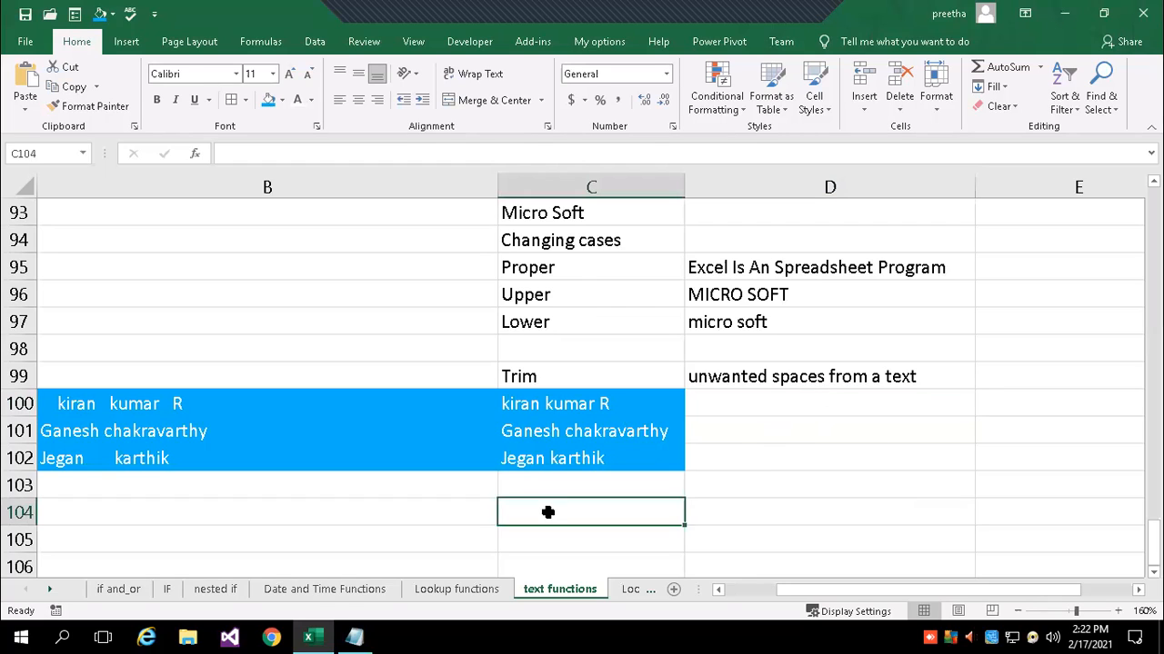
pyautogui.scroll(1, 564, 290)
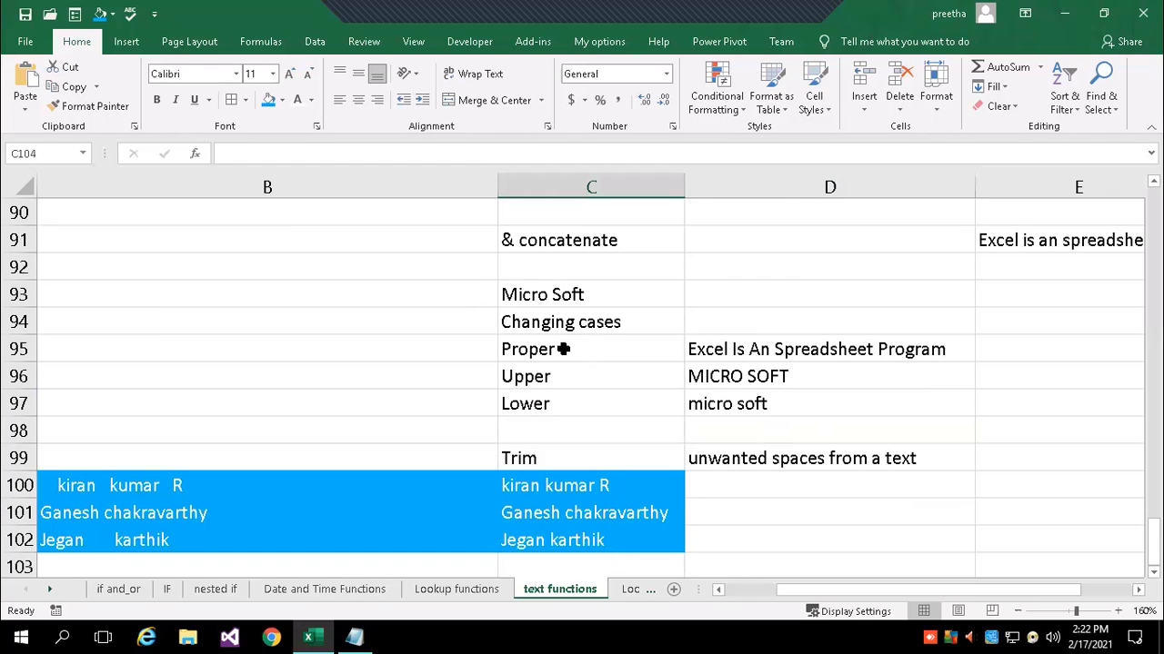
pyautogui.scroll(-1, 618, 404)
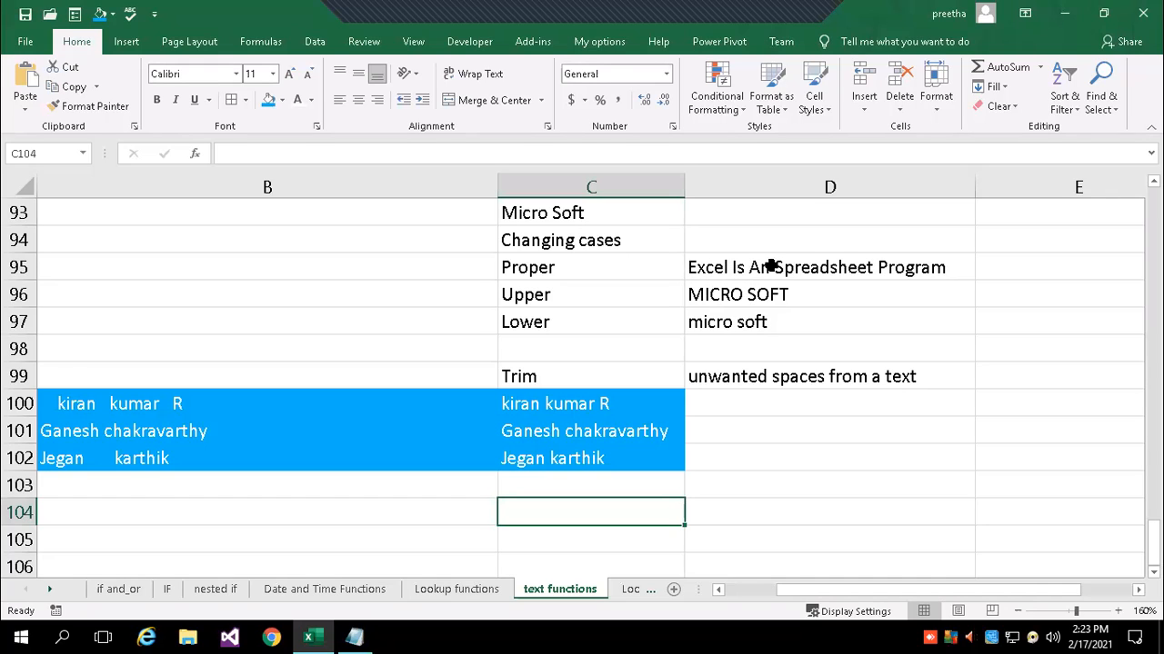
pyautogui.click(911, 267)
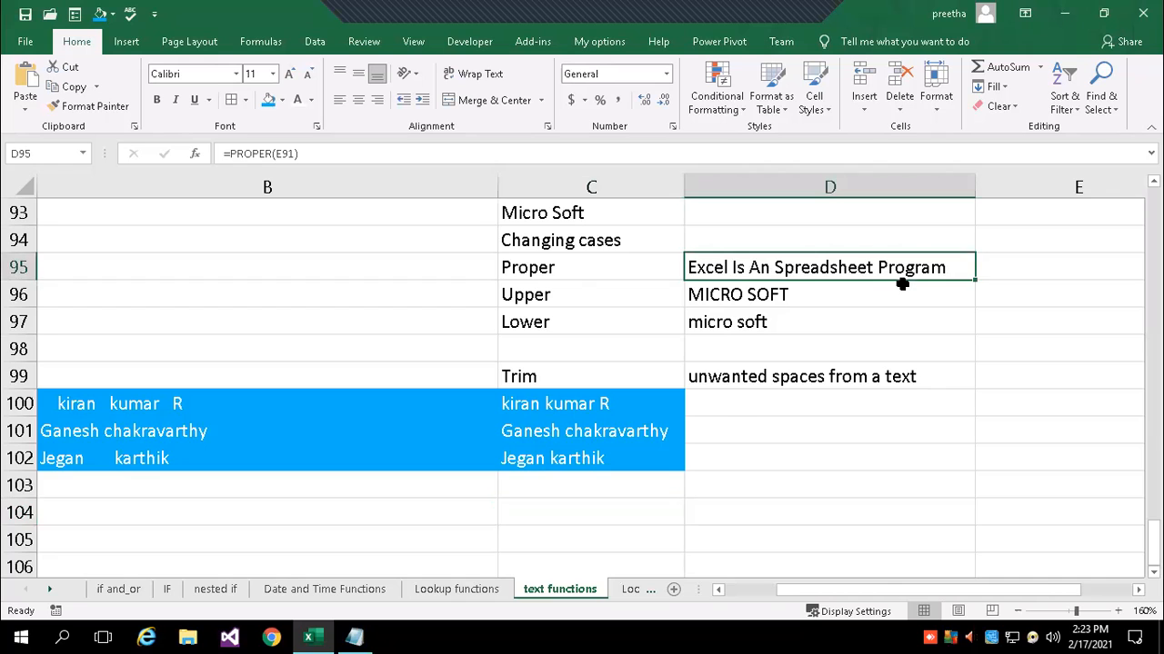
pyautogui.scroll(1, 1039, 317)
pyautogui.hscroll(1, 600, 375)
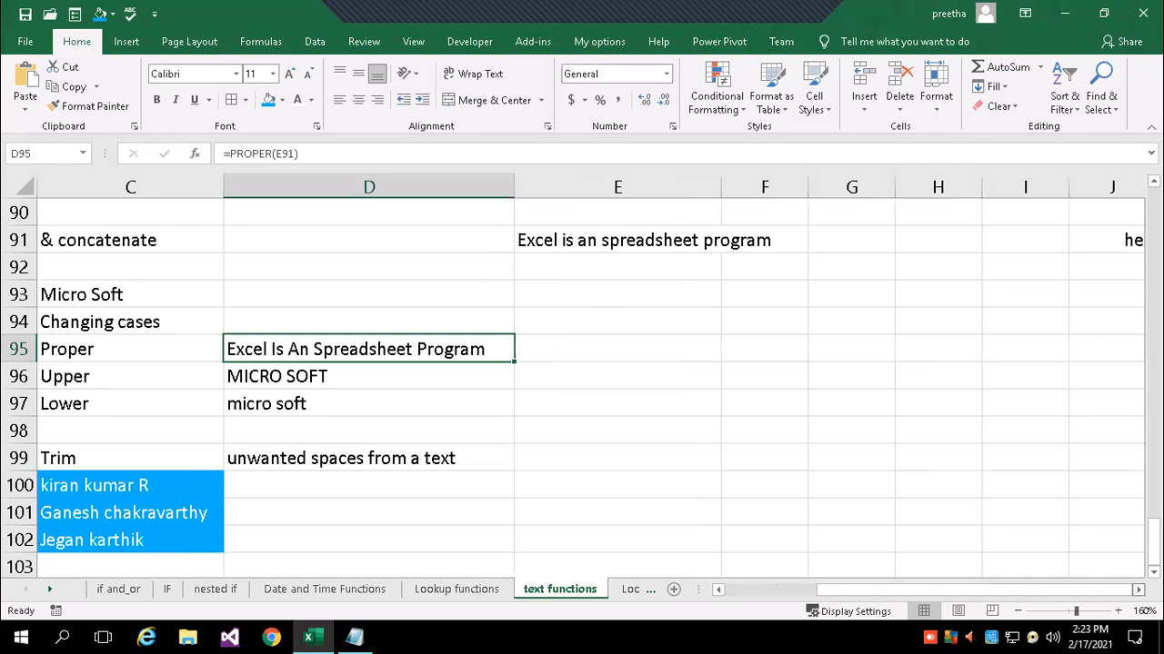
pyautogui.click(574, 245)
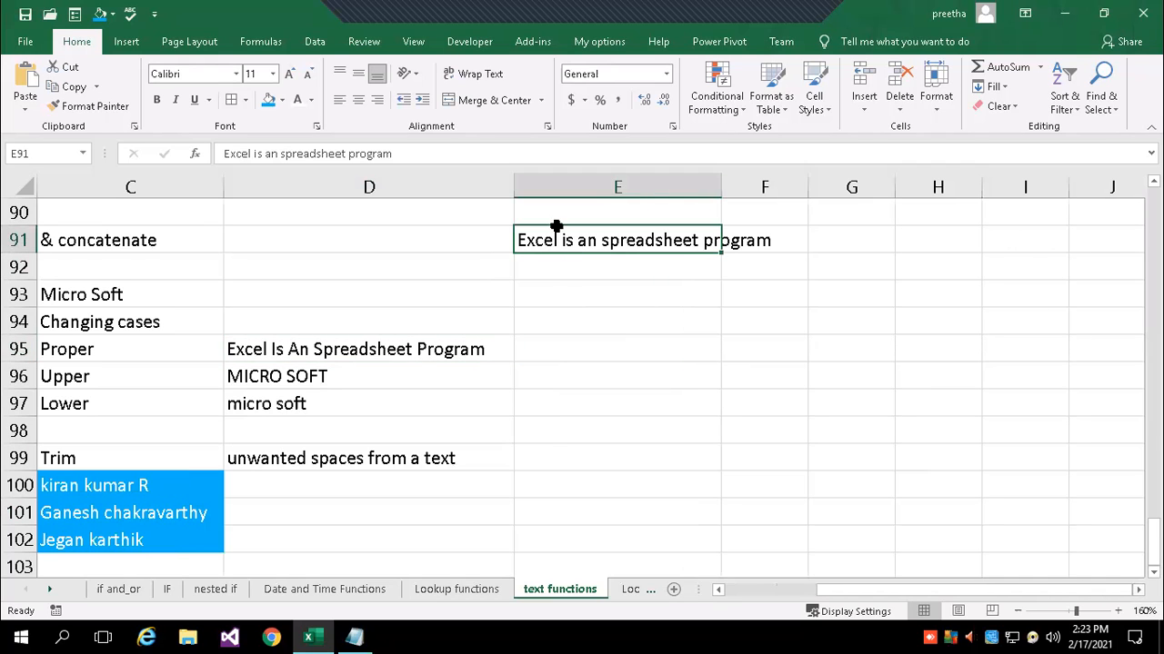
pyautogui.click(346, 353)
pyautogui.click(309, 153)
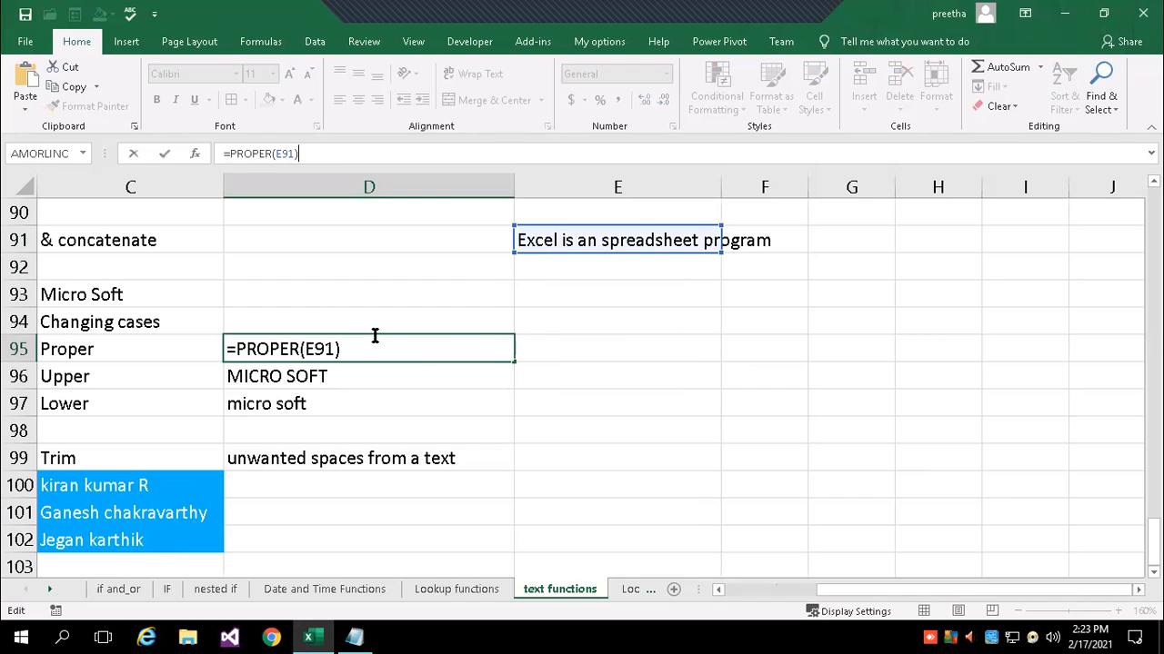
pyautogui.press('Return')
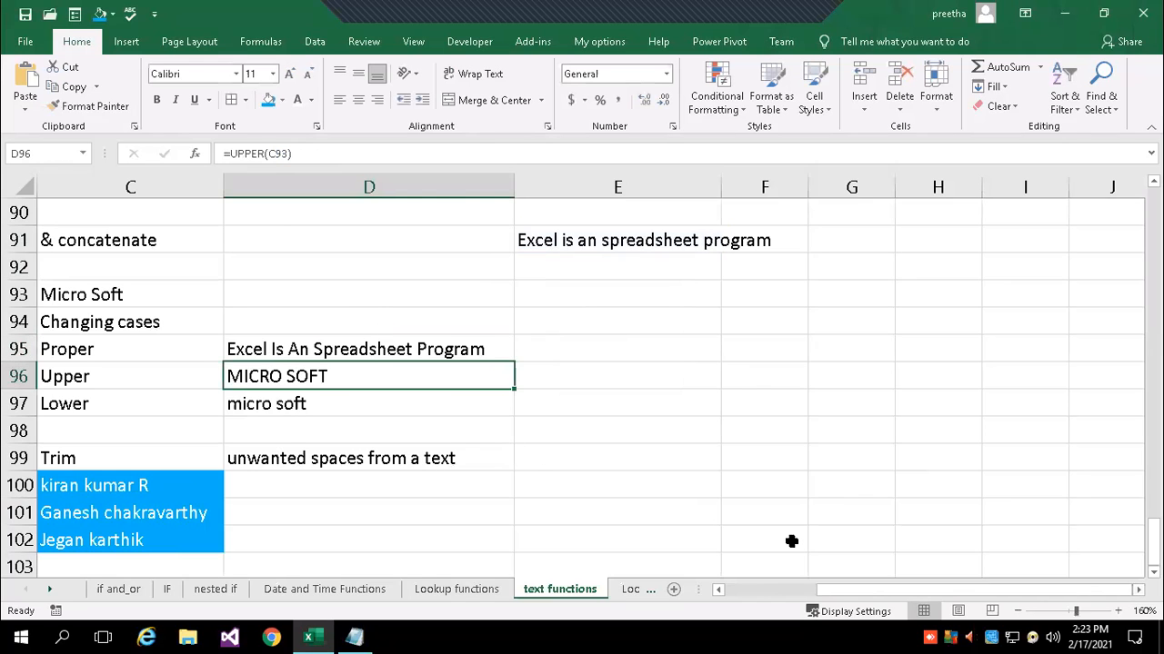
# Enter the heading "Extracting the characters" in cell C104, below the TRIM examples.
pyautogui.click(717, 589)
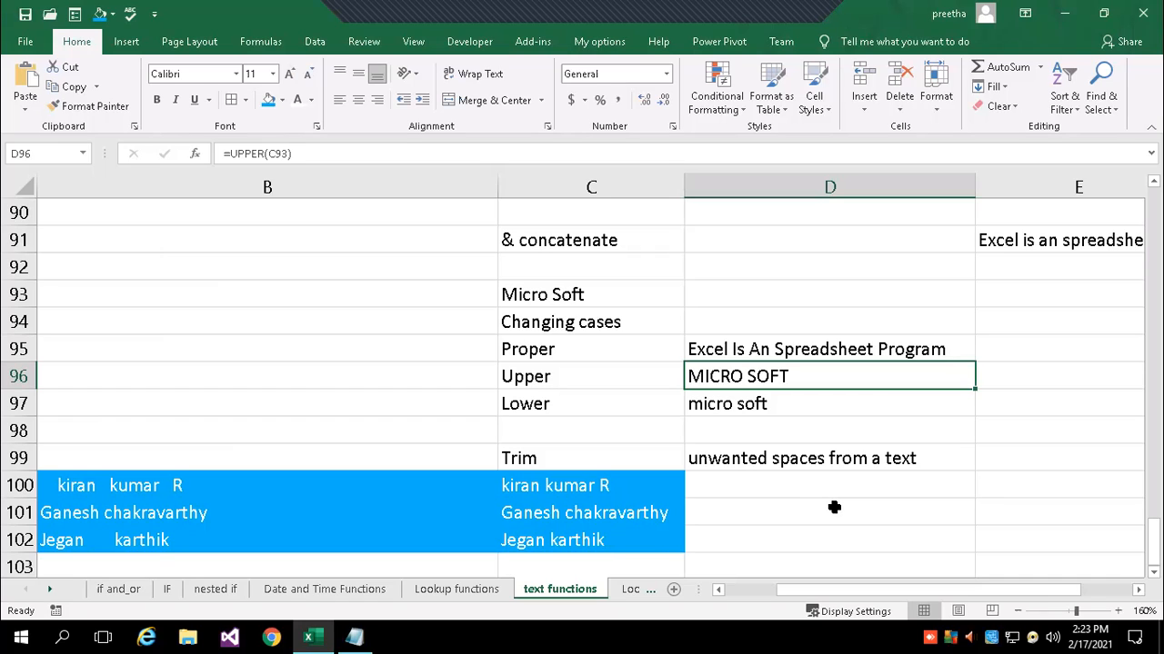
pyautogui.scroll(-1, 836, 496)
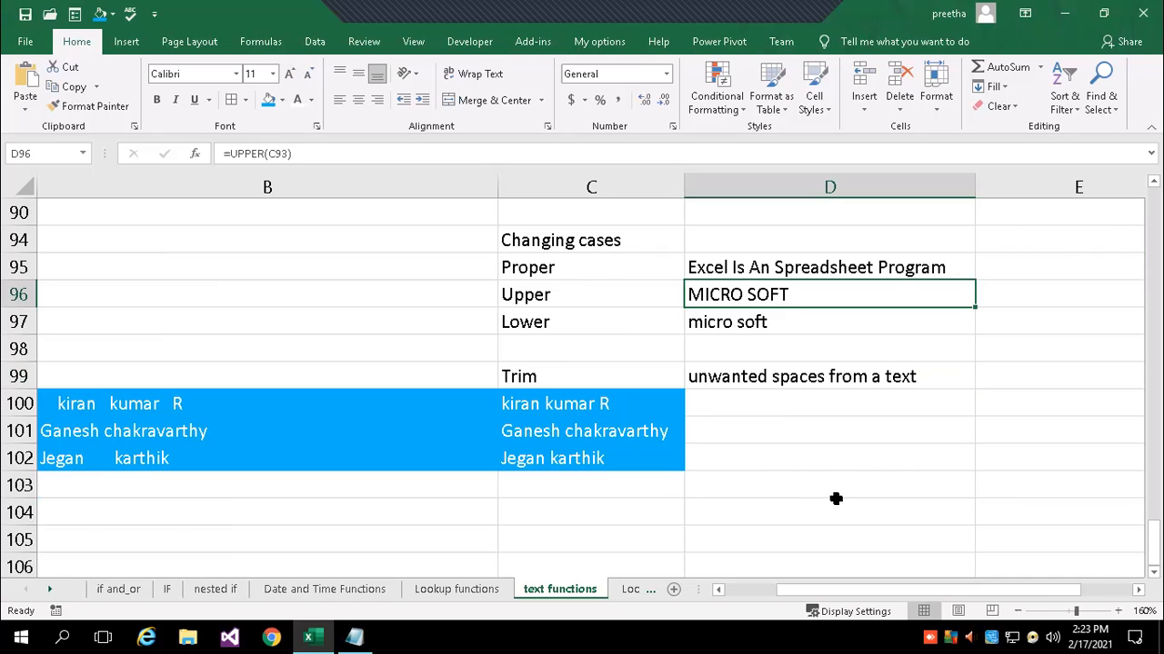
pyautogui.scroll(-1, 835, 495)
pyautogui.click(572, 431)
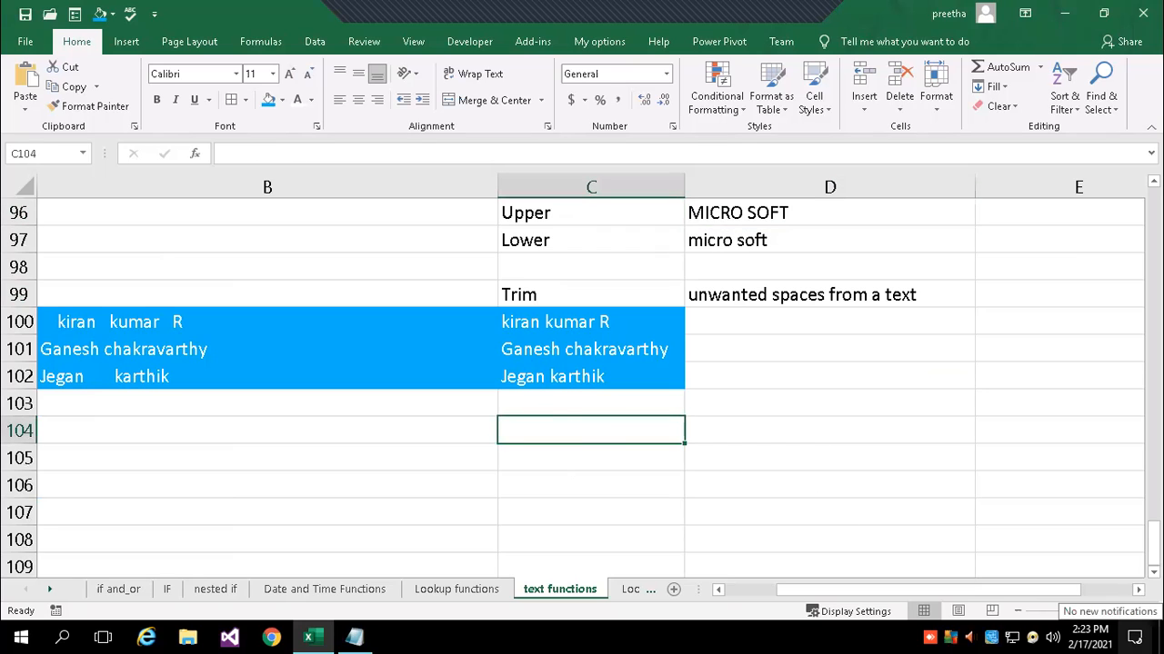
pyautogui.write('Extracti')
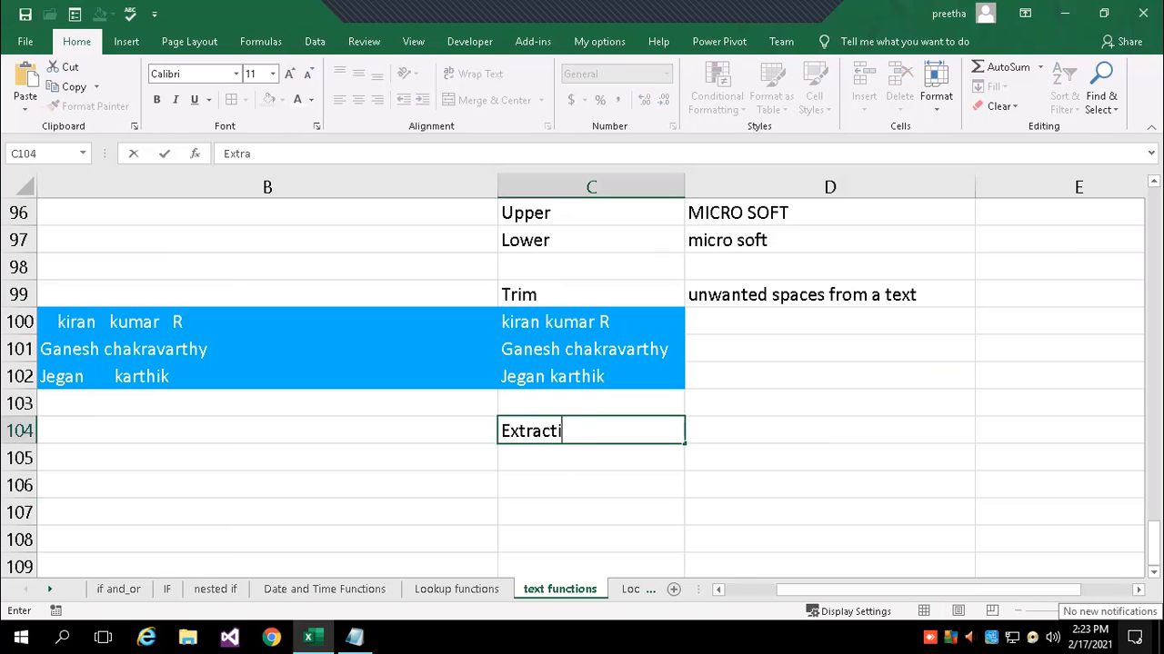
pyautogui.write('ng the cha')
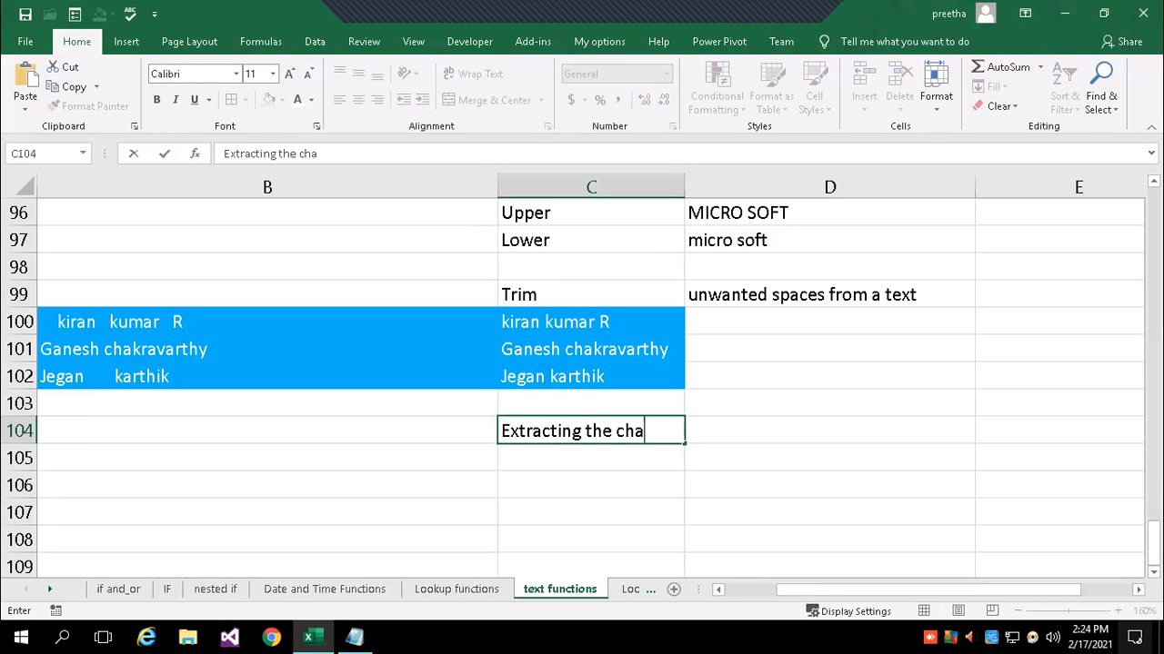
pyautogui.write('racters')
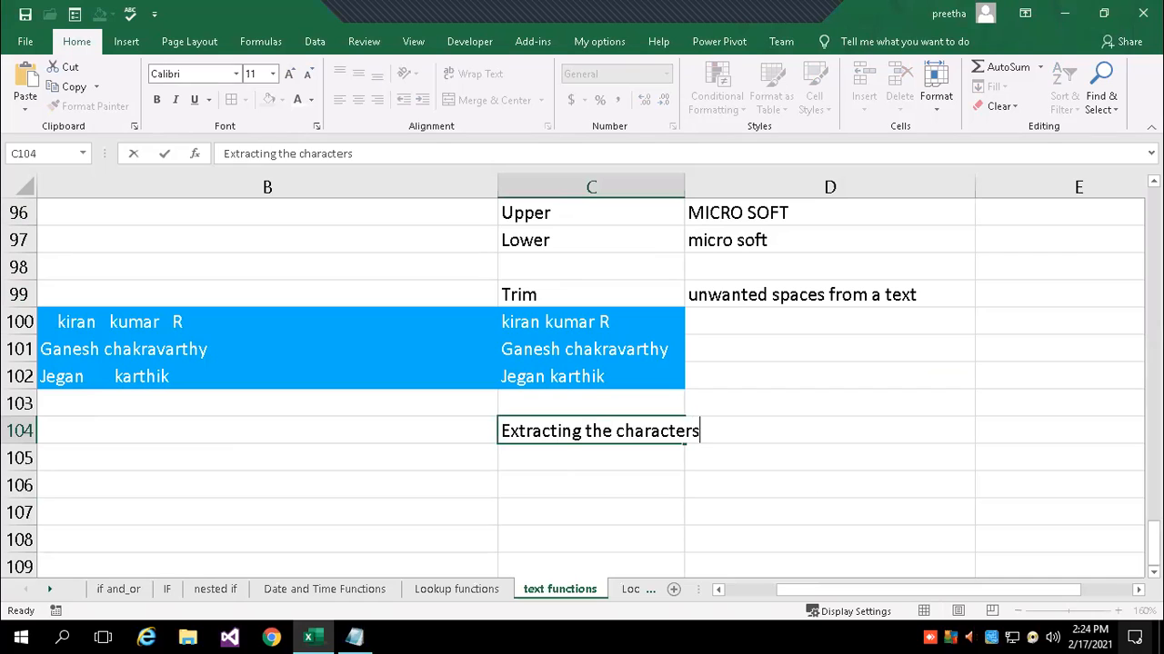
pyautogui.press('Return')
pyautogui.press('Return')
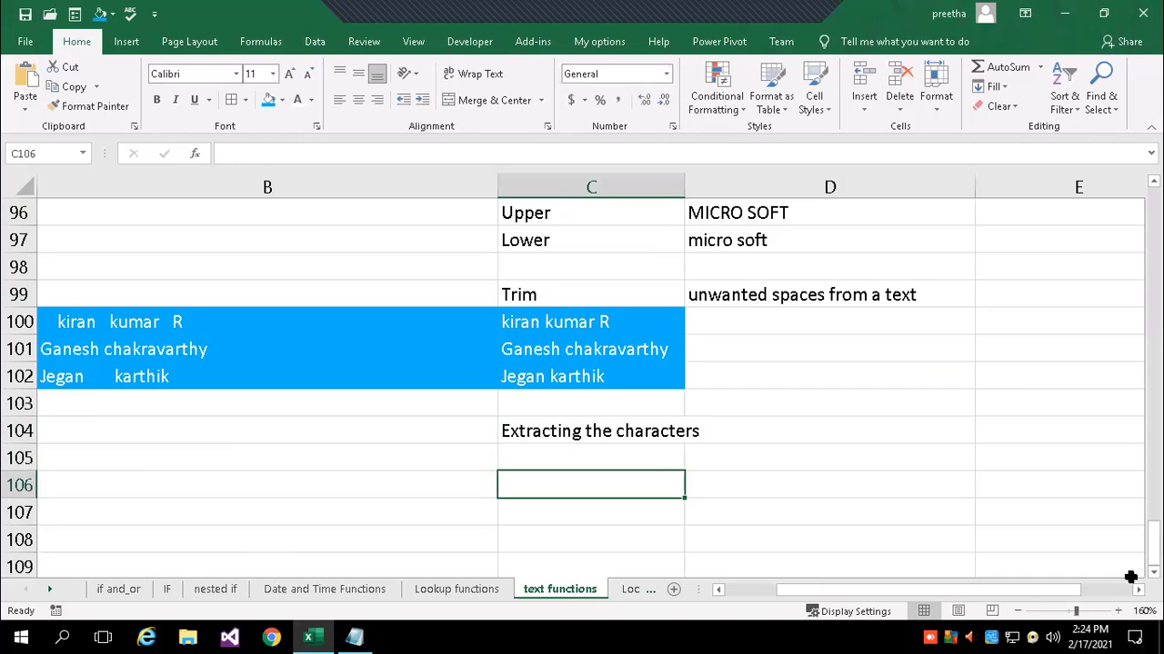
# Enter the sample text "Ms excel" in cell C106.
pyautogui.write('Ms excel')
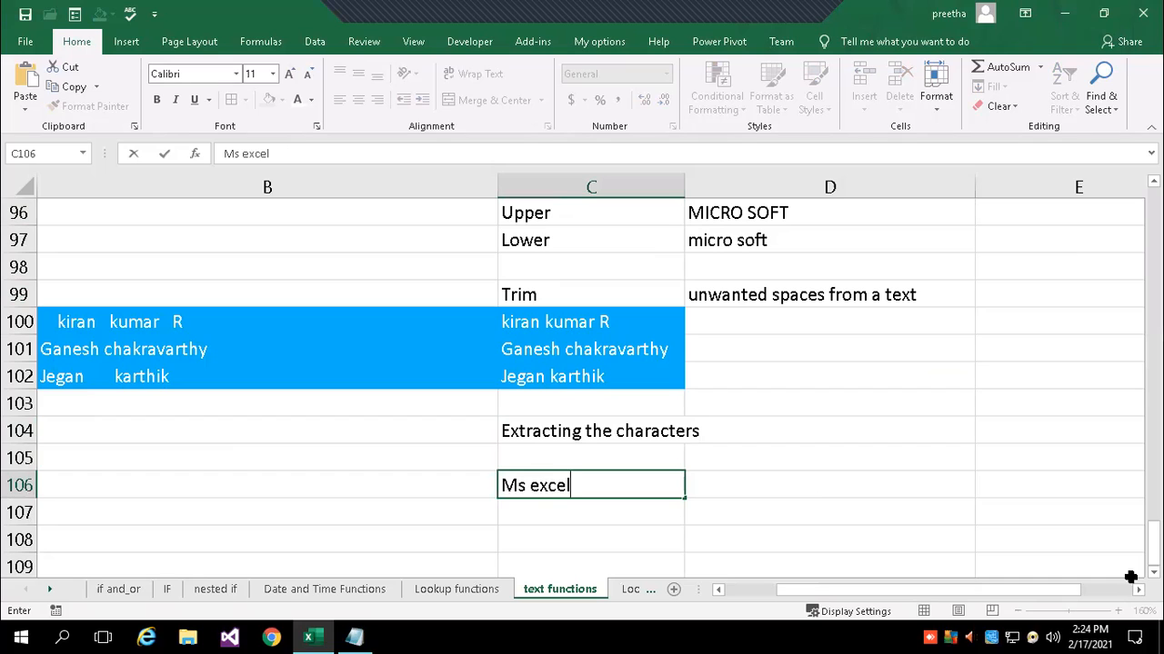
pyautogui.press('Return')
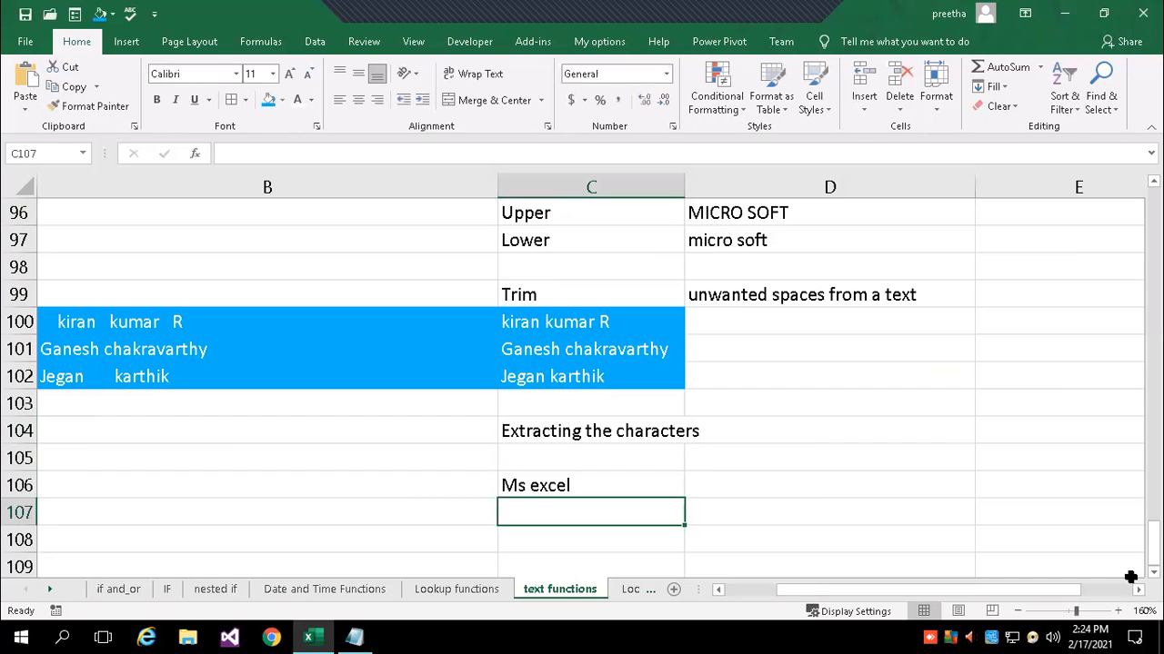
pyautogui.click(712, 473)
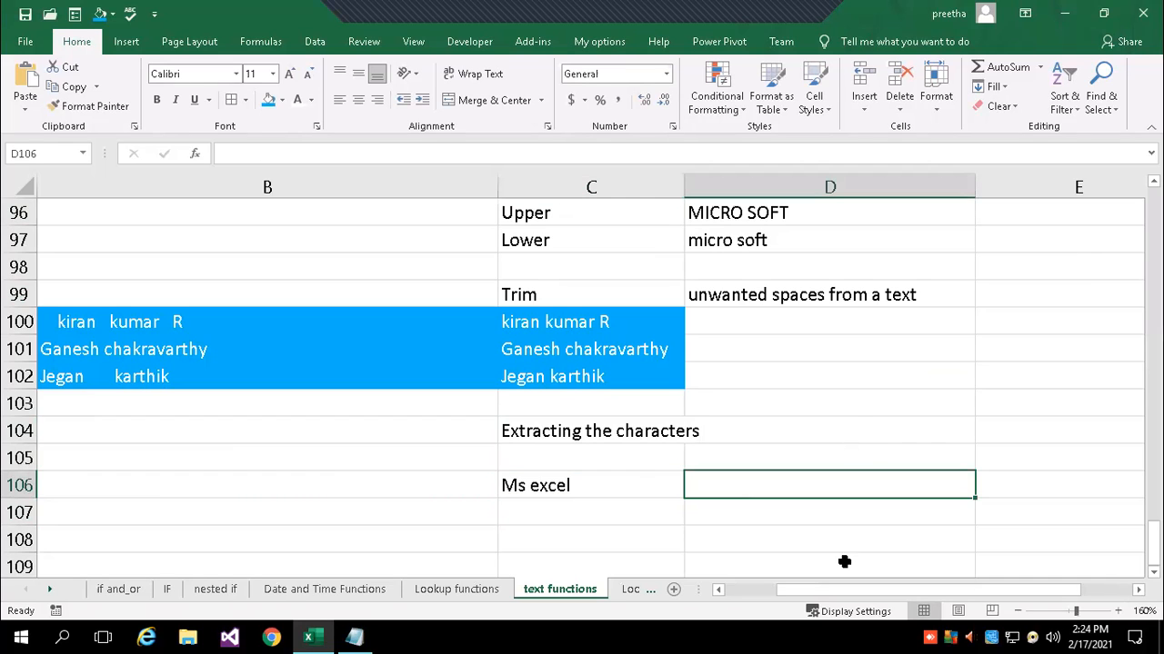
pyautogui.click(440, 480)
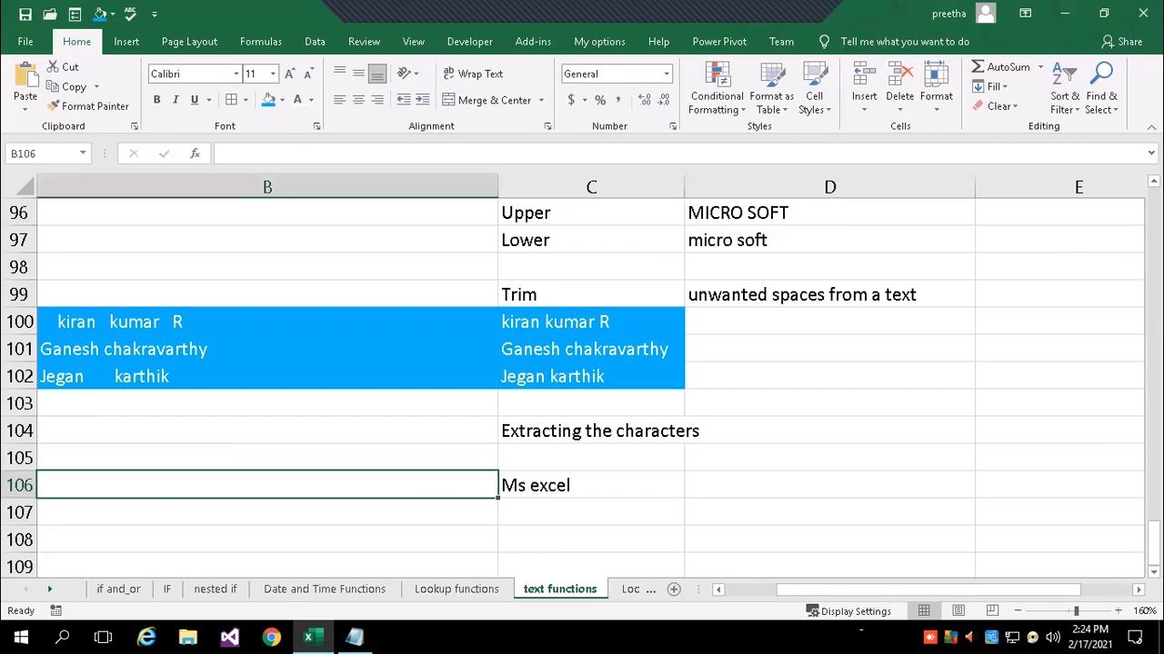
# Enter the labels Left, right and mid in cells C106 to C108, replacing the text in C106.
pyautogui.click(567, 485)
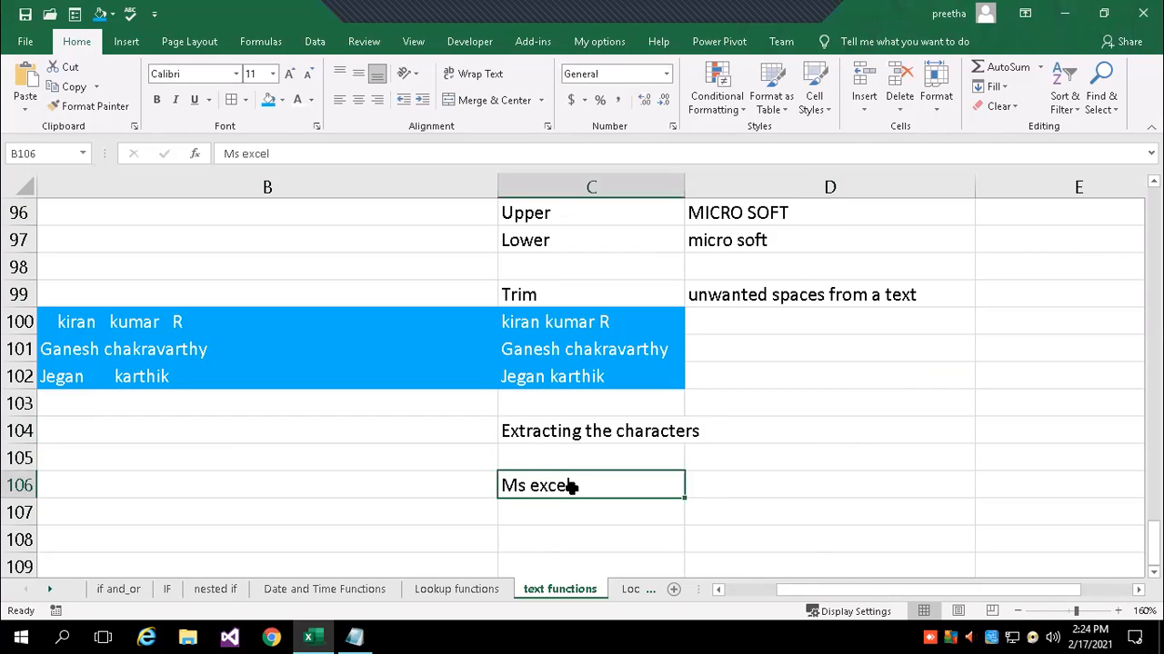
pyautogui.write('Left')
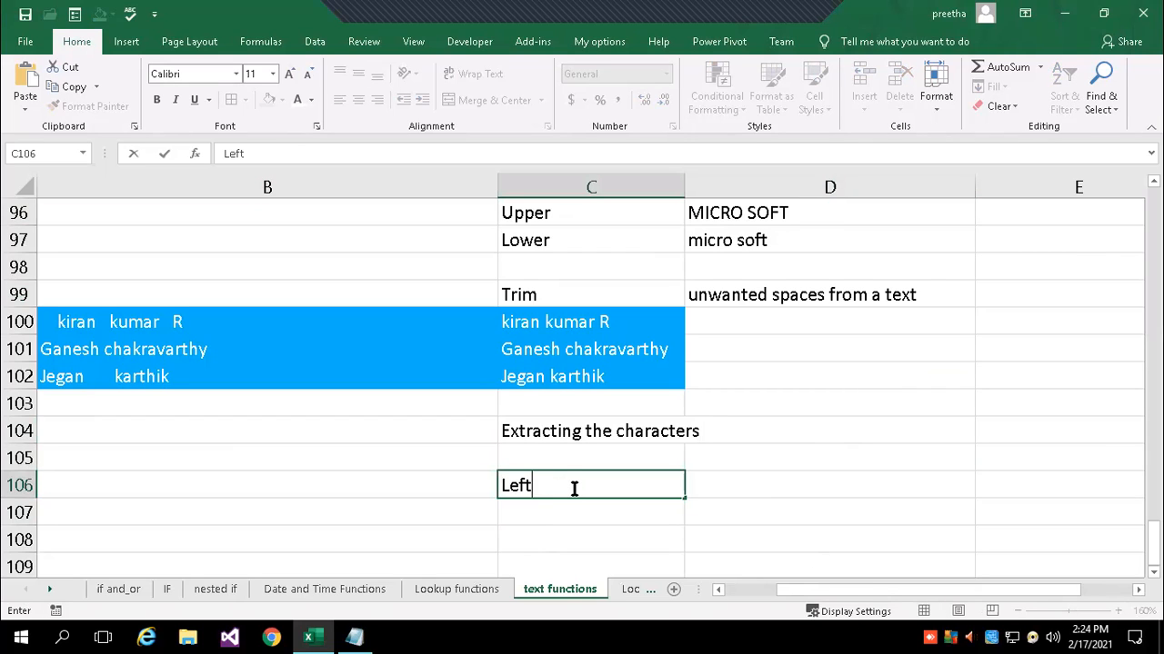
pyautogui.press('Return')
pyautogui.write('right')
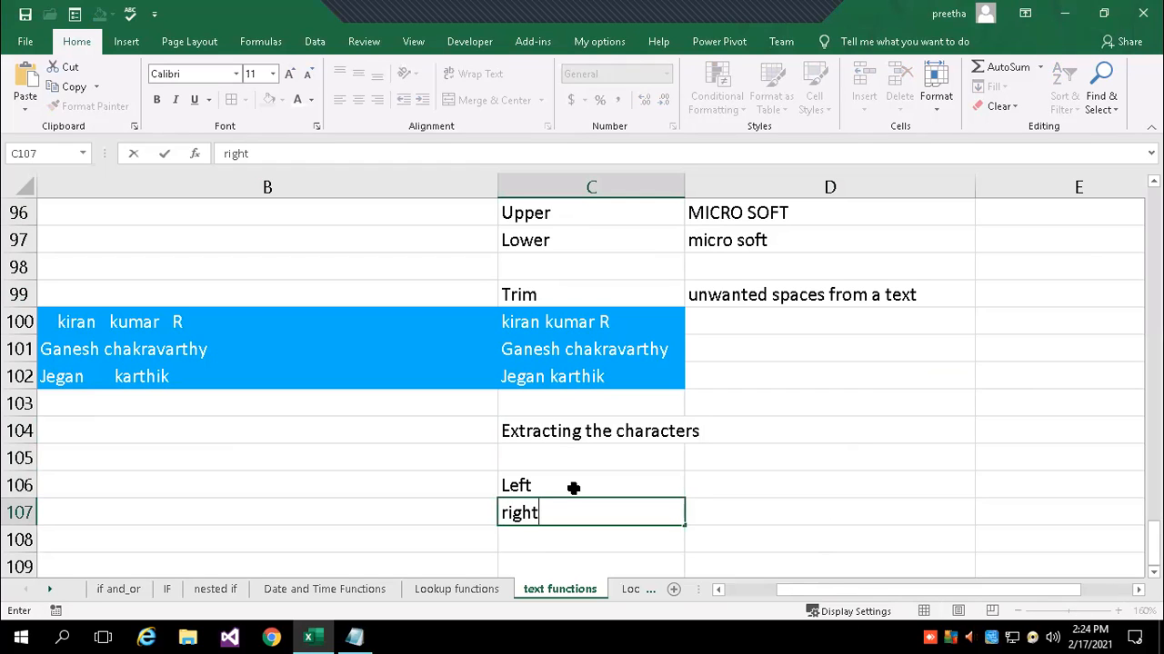
pyautogui.press('Return')
pyautogui.write('mi')
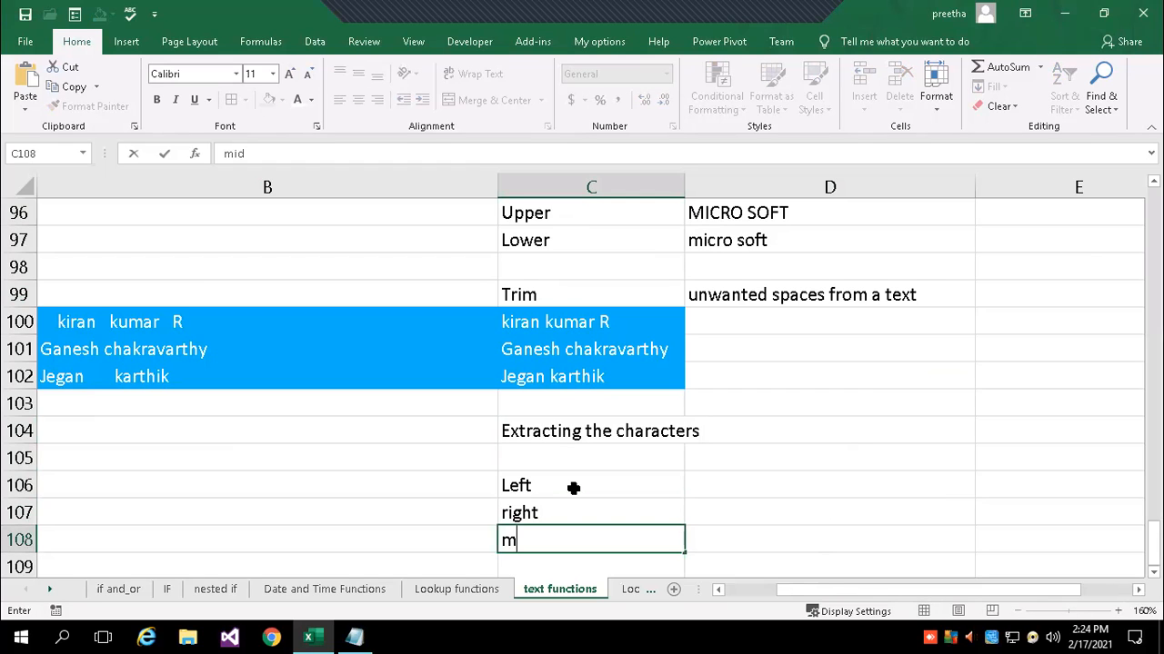
pyautogui.write('d')
pyautogui.press('Return')
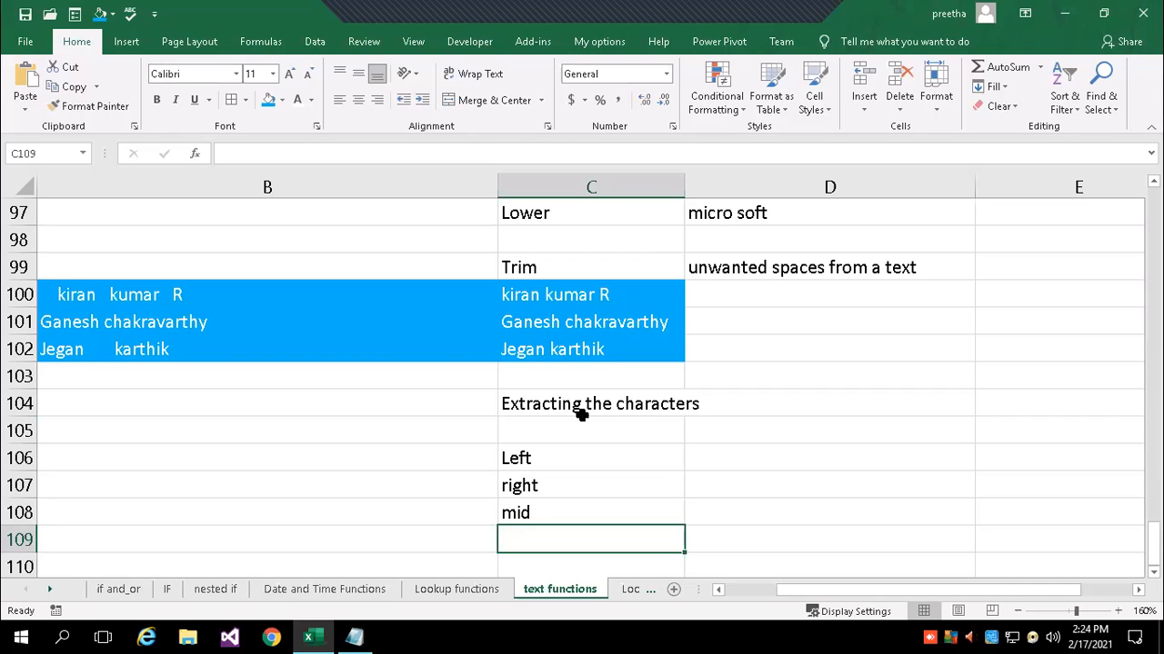
pyautogui.click(768, 459)
pyautogui.write('=')
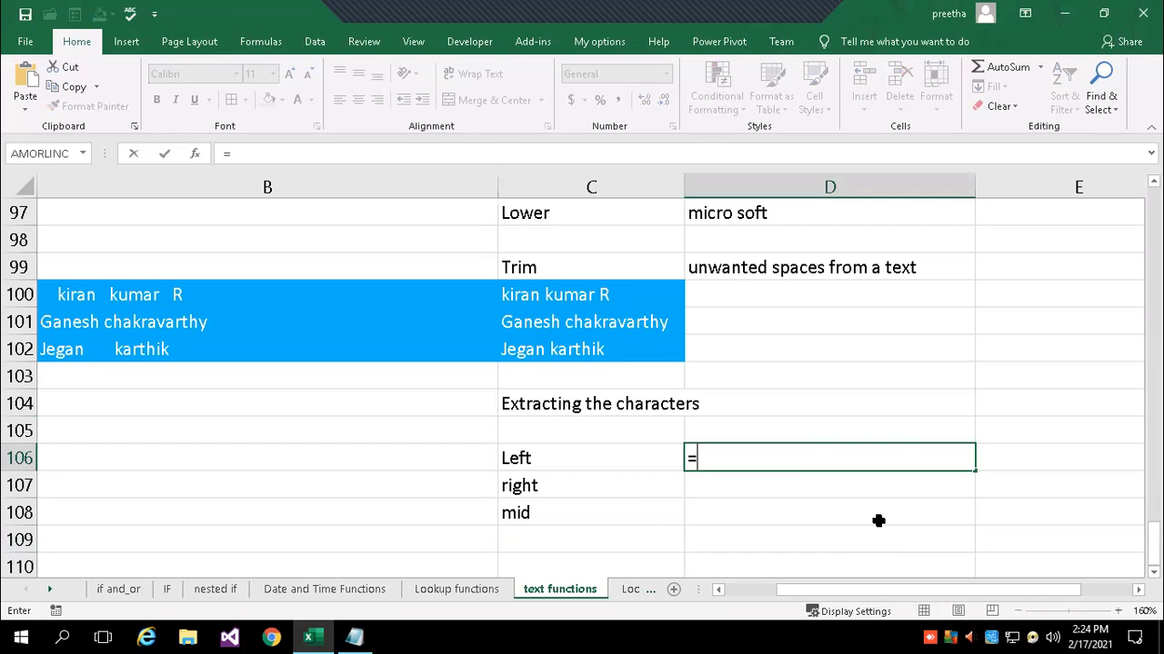
pyautogui.press('BackSpace')
pyautogui.press('Return')
# Enter the sample text "Ms excel 2016" in cell D105, above the cells beside the function labels.
pyautogui.press('Up')
pyautogui.press('Up')
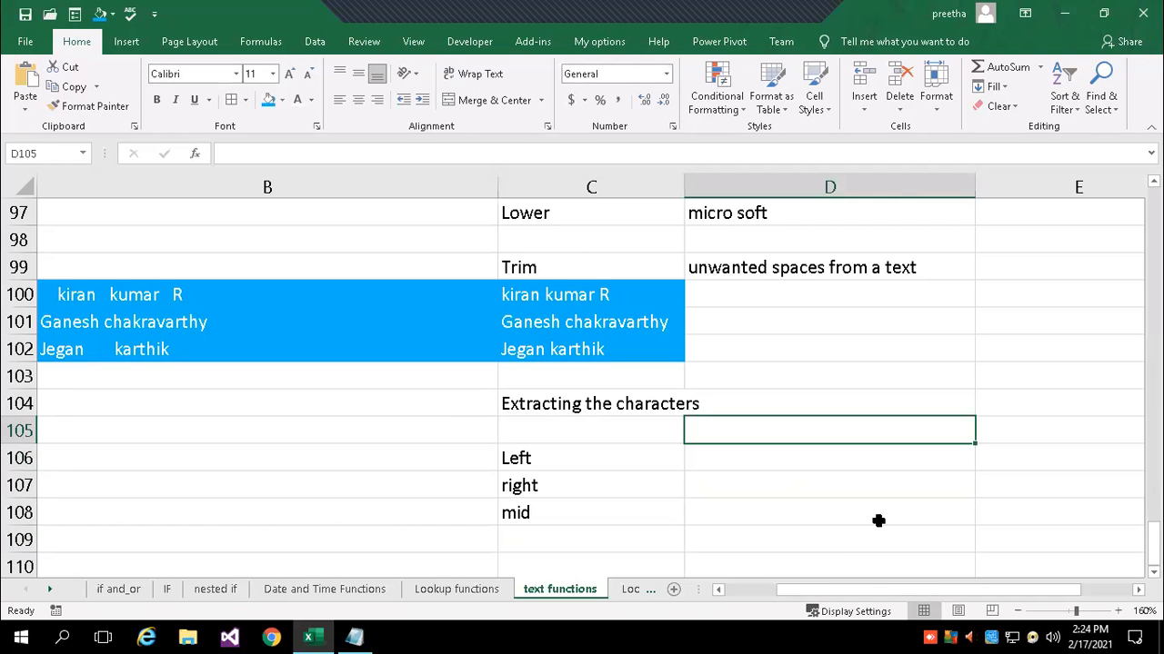
pyautogui.write('Ms')
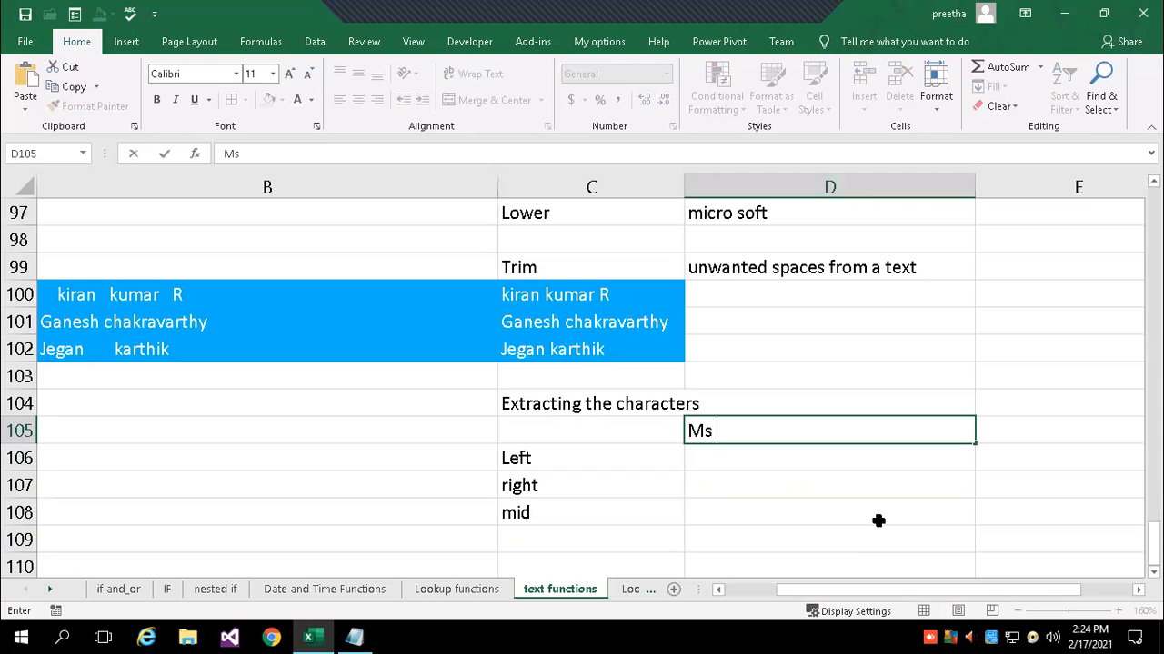
pyautogui.write(' excel 2016')
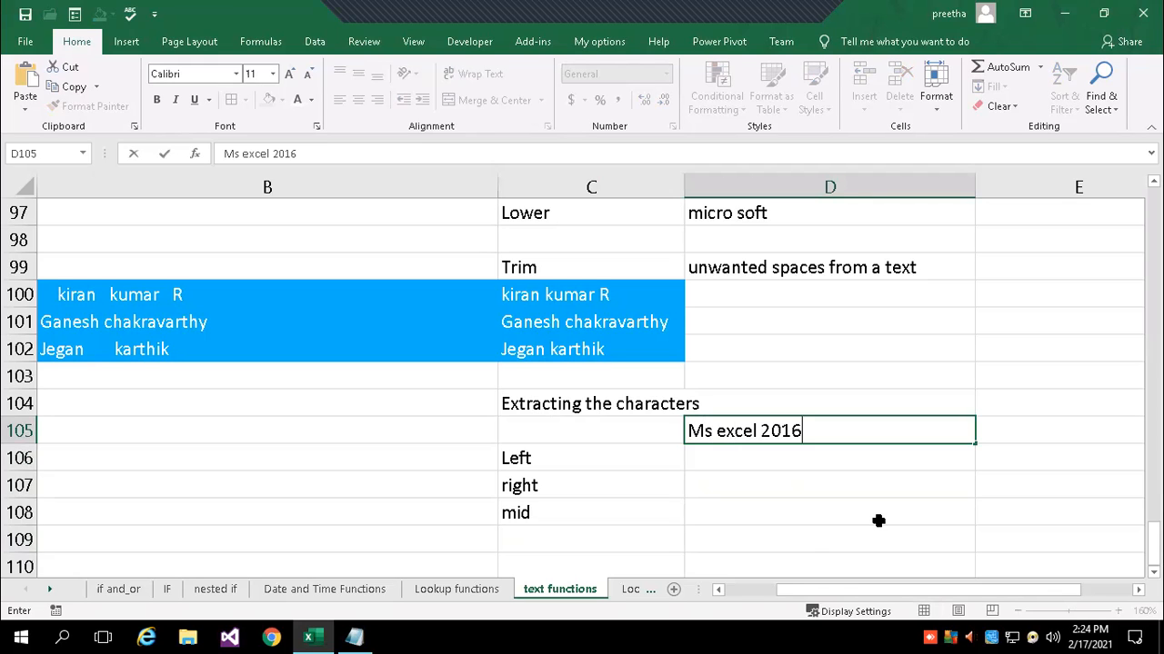
pyautogui.press('Return')
pyautogui.press('Return')
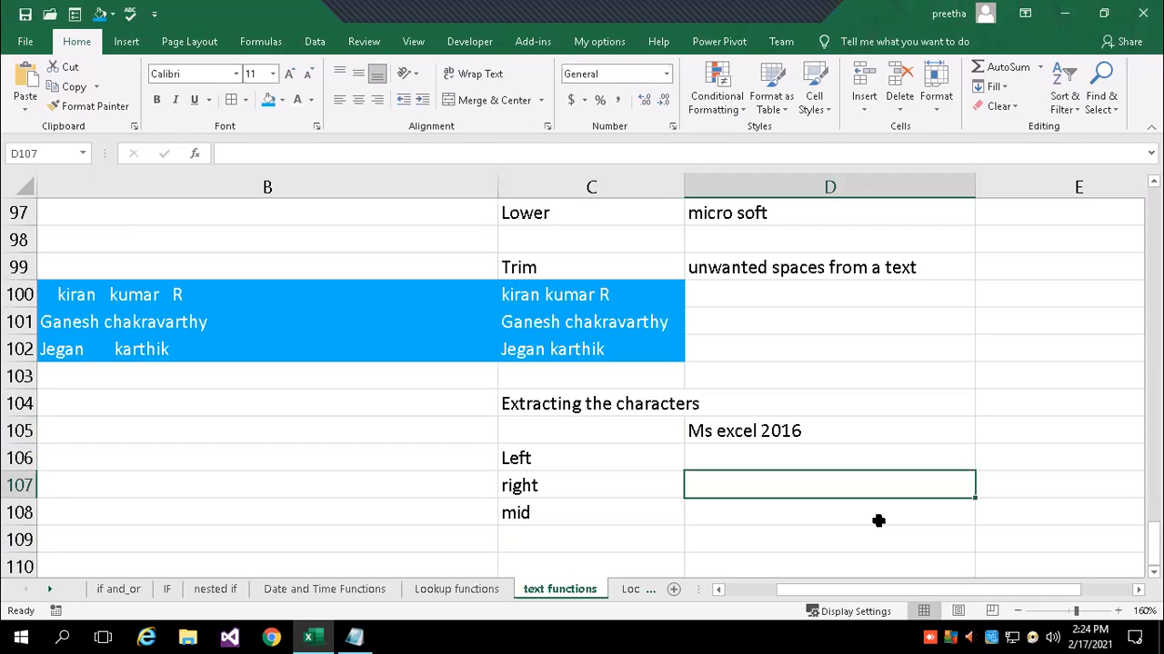
# Enter a LEFT formula in cell D106 that extracts the first 2 characters of the sample text in D105.
pyautogui.press('Up')
pyautogui.write('=')
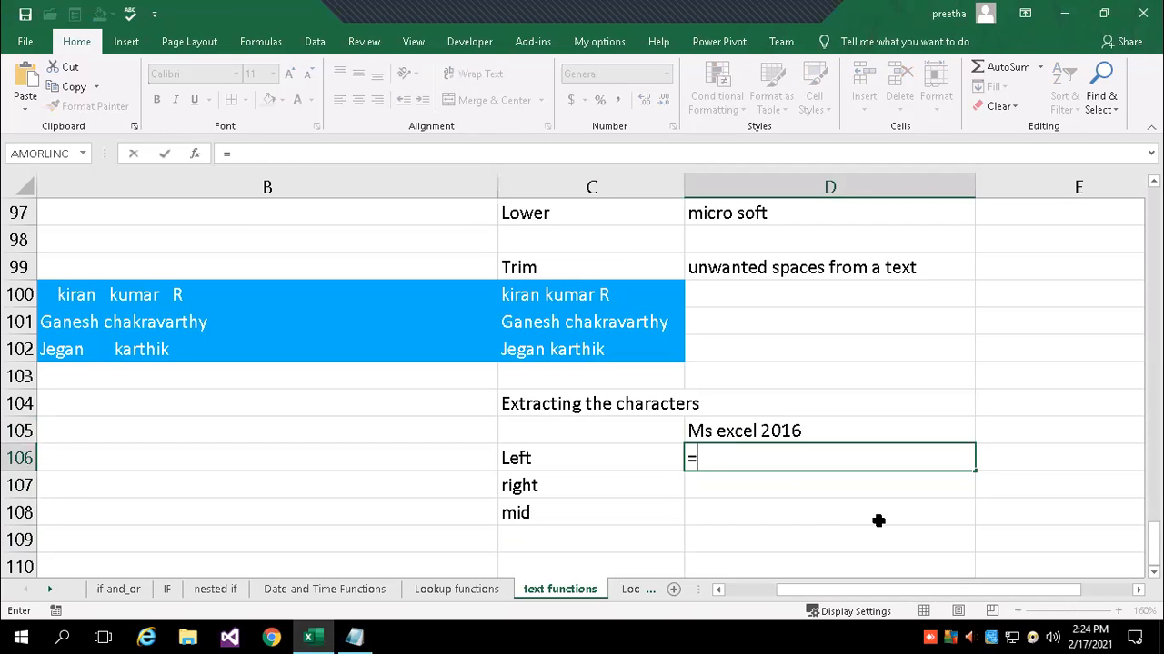
pyautogui.write('lef')
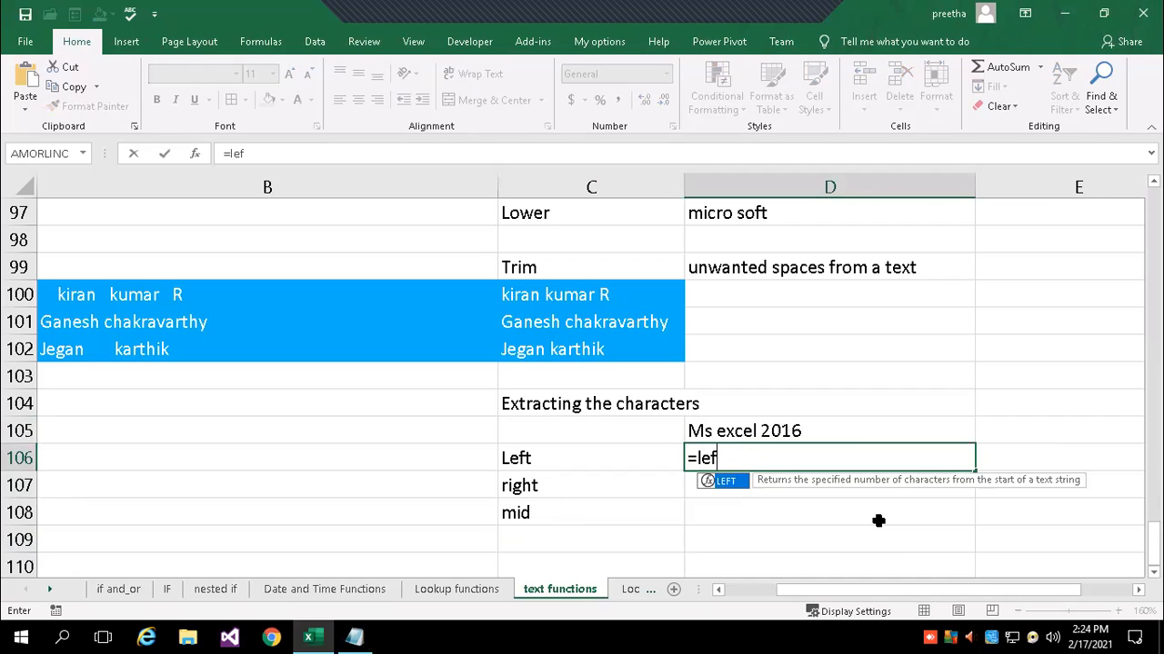
pyautogui.press('Tab')
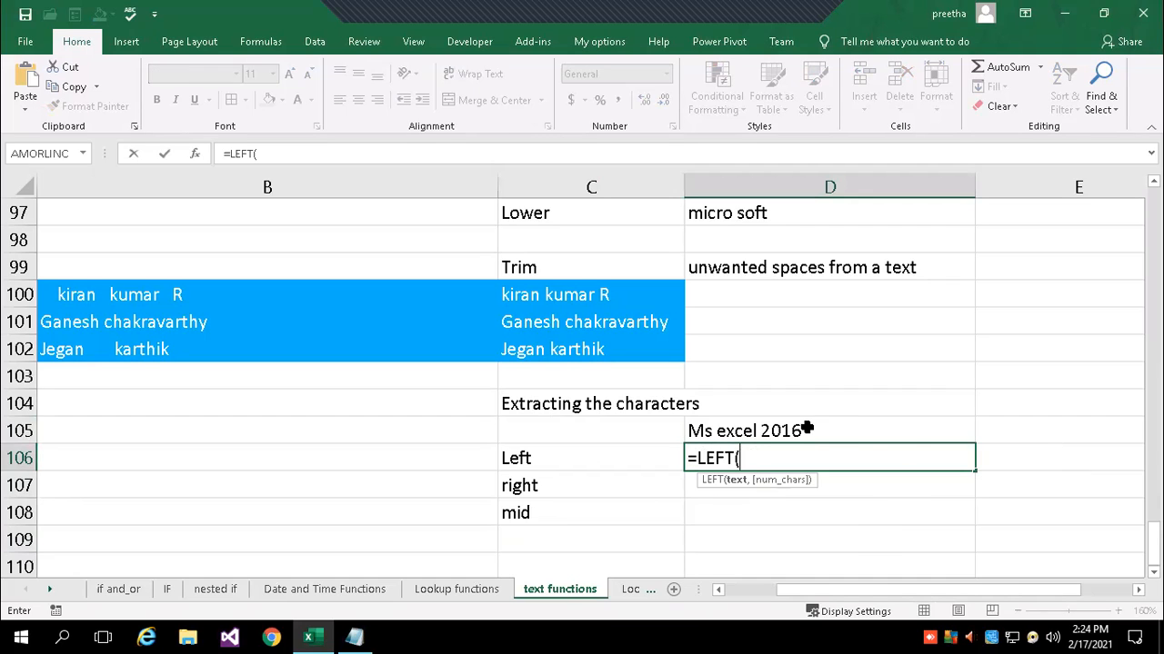
pyautogui.click(807, 429)
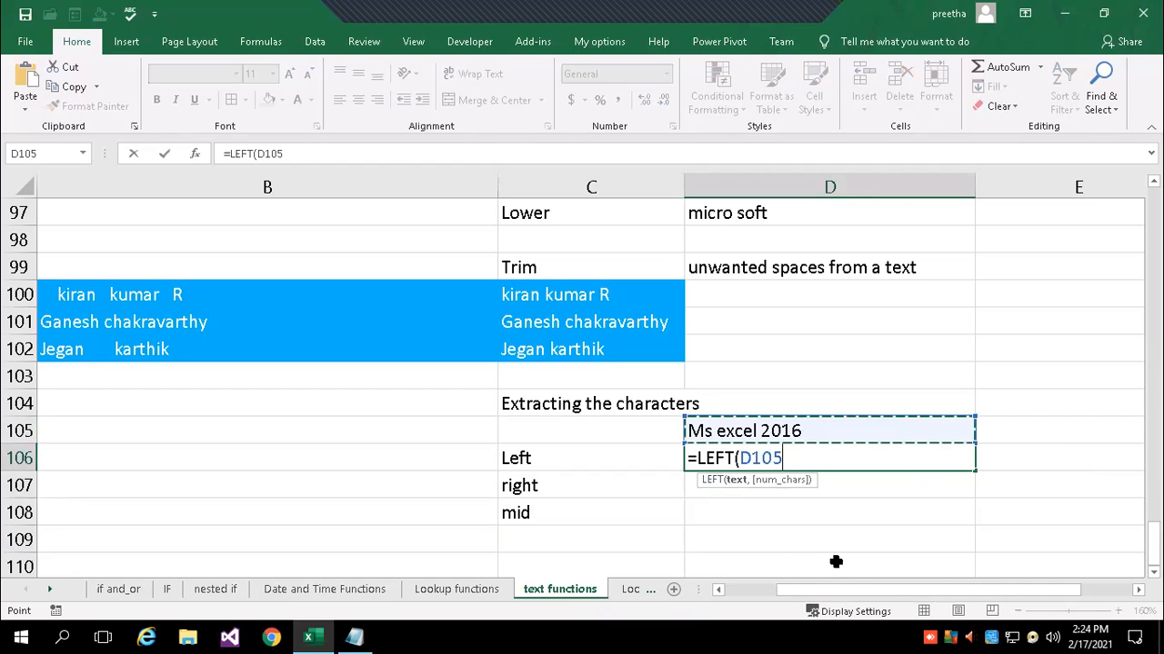
pyautogui.write(',')
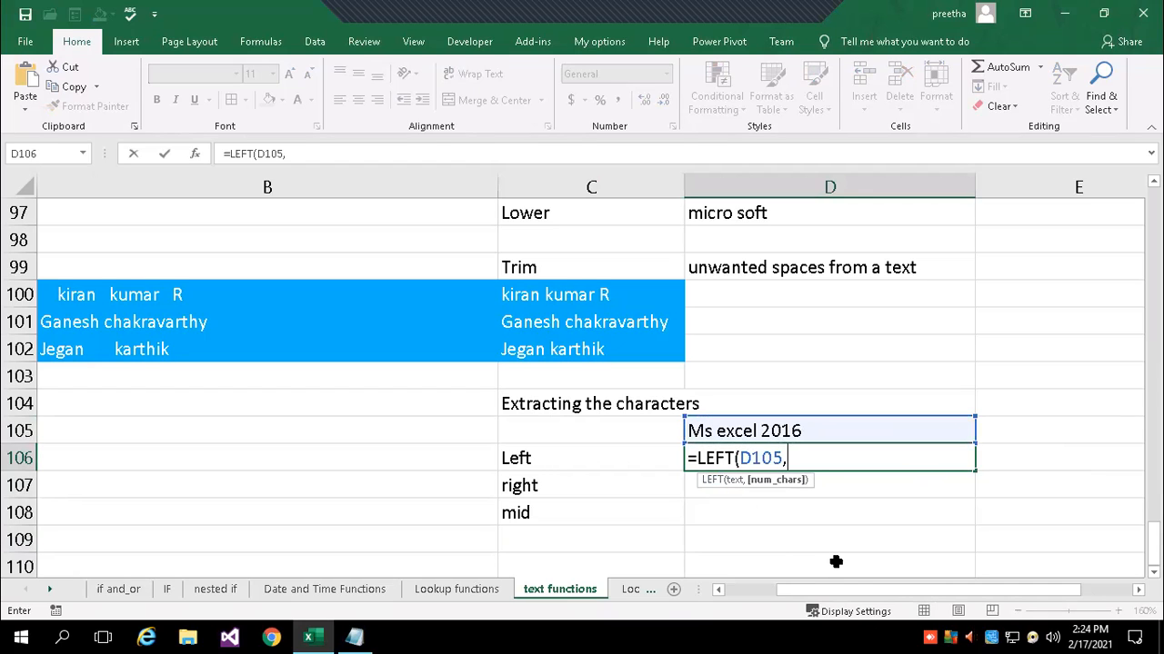
pyautogui.write('2)')
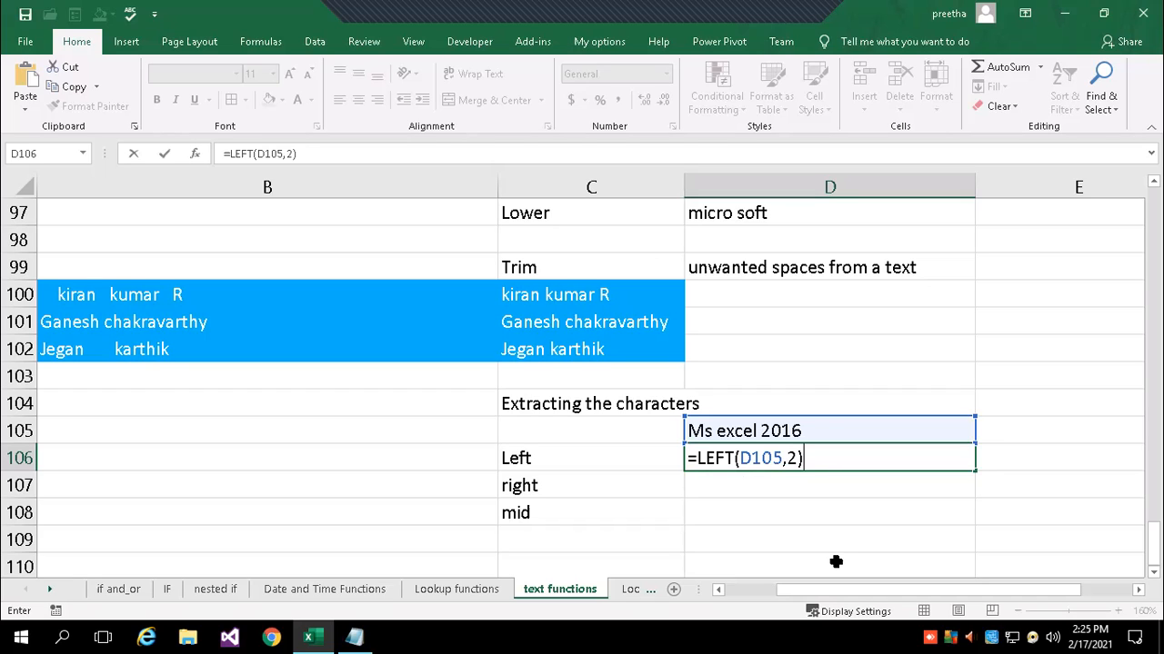
pyautogui.press('Return')
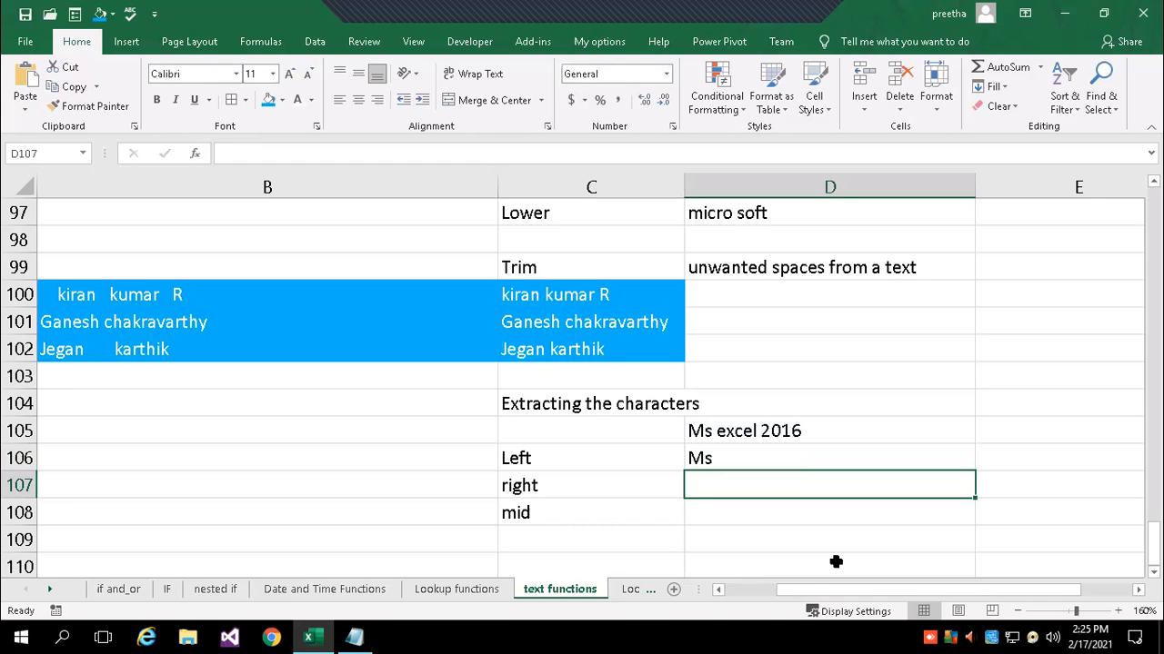
# Enter a RIGHT formula in cell D107 that extracts the last 4 characters of the text in D105.
pyautogui.write('=ri')
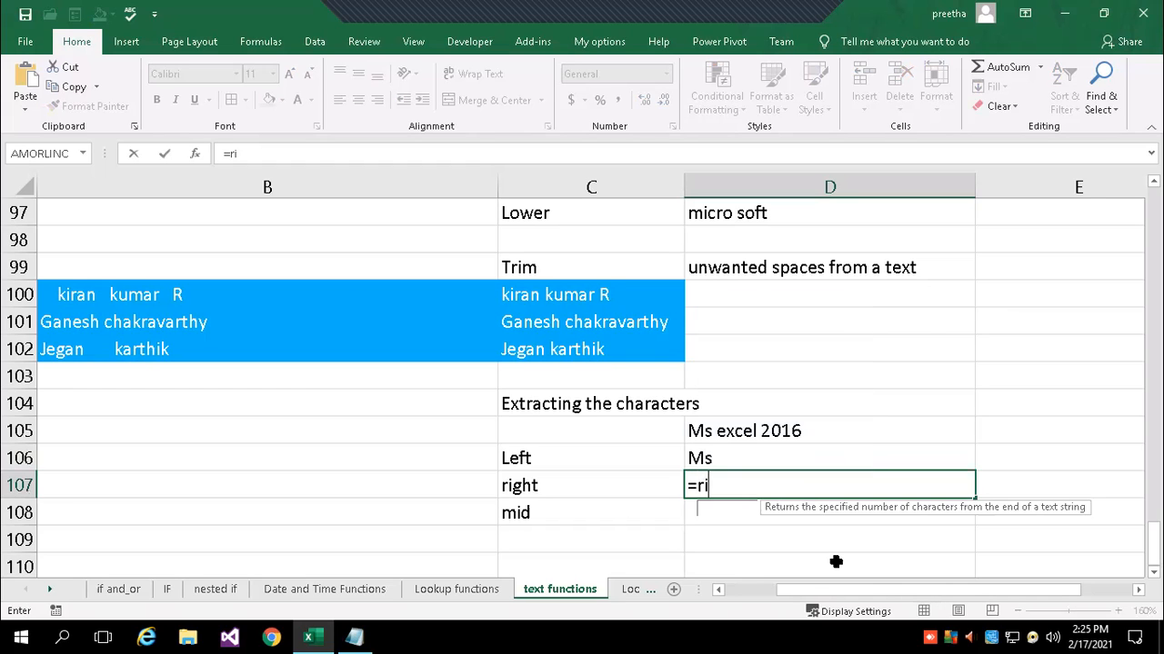
pyautogui.write('ght(')
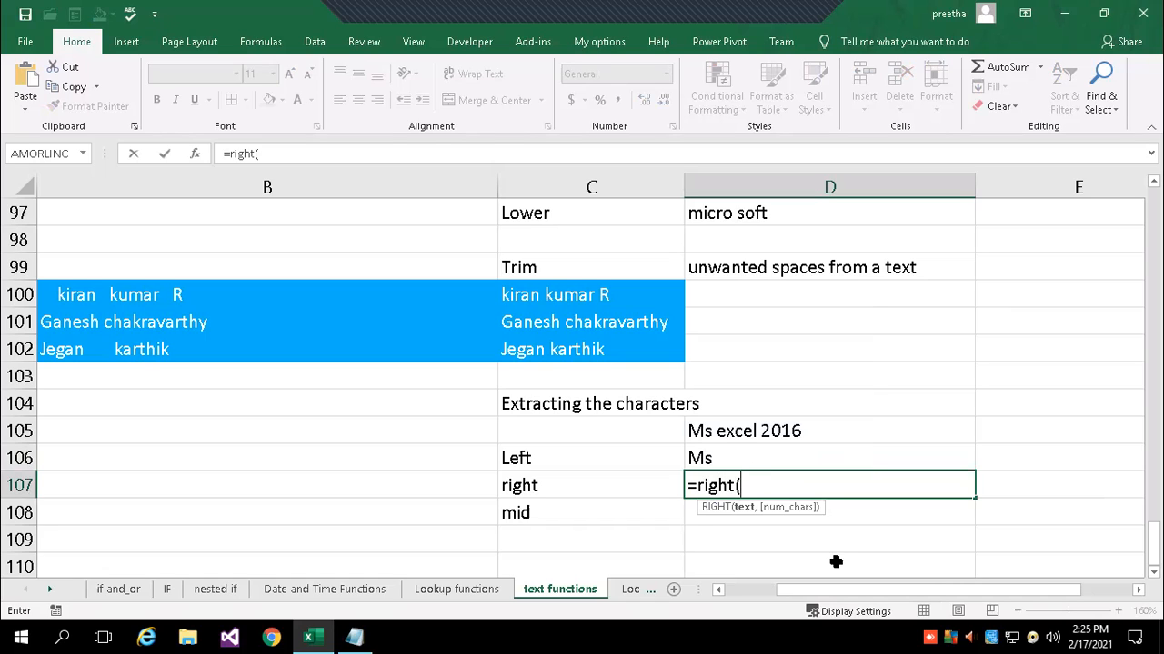
pyautogui.click(785, 431)
pyautogui.write(',')
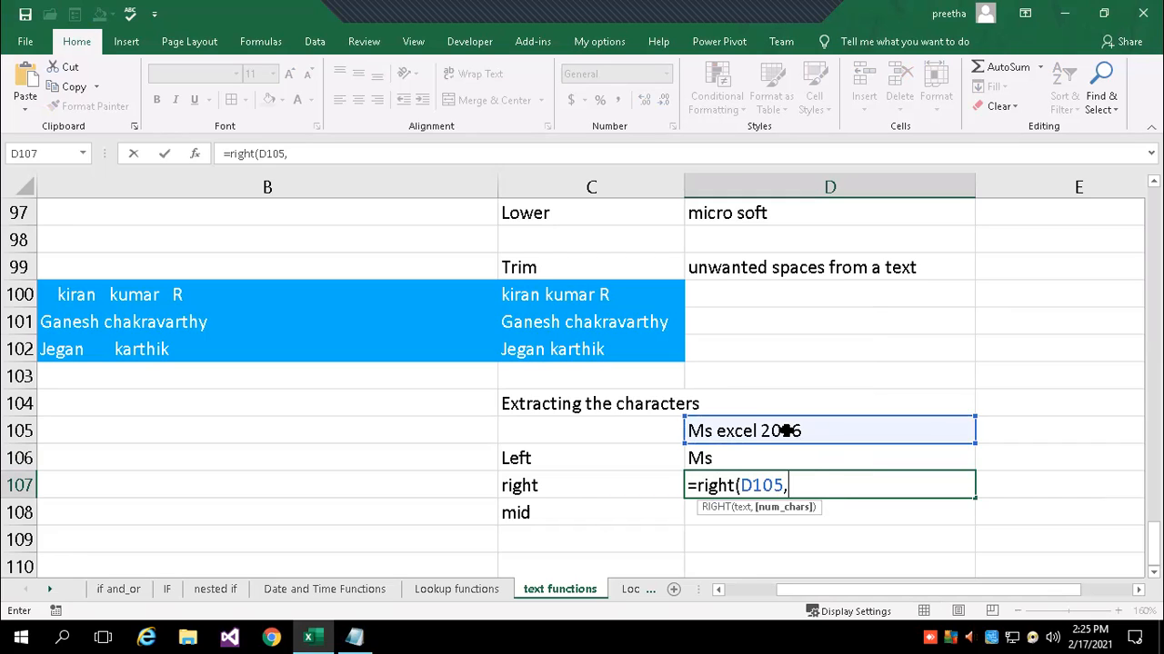
pyautogui.write('4)')
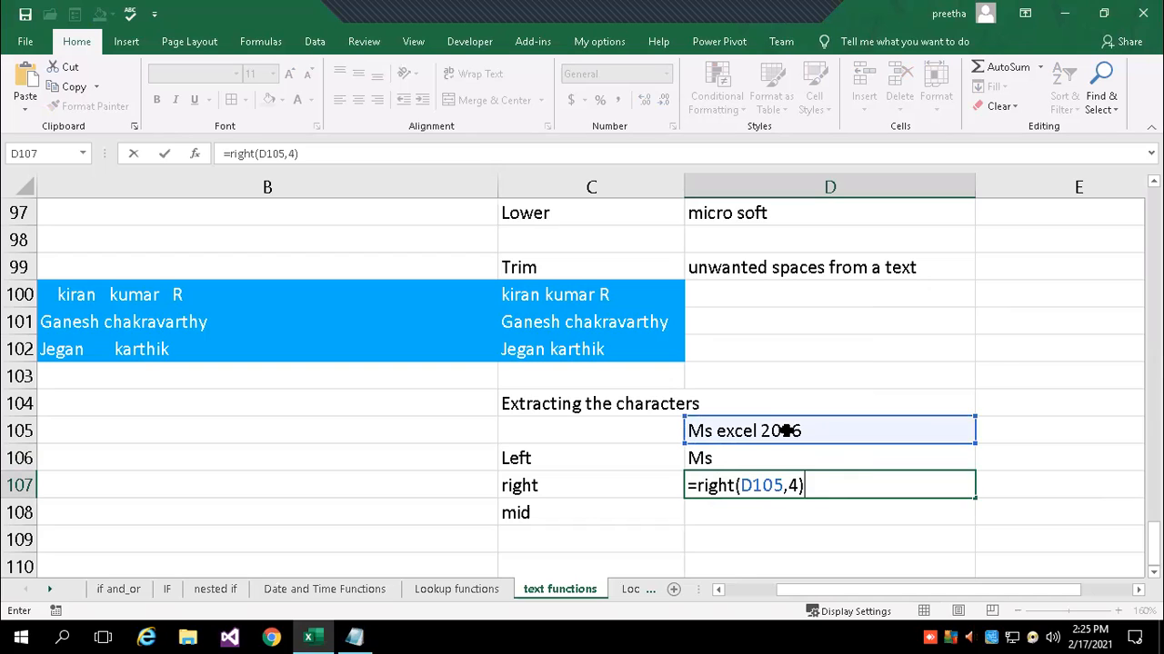
pyautogui.press('Return')
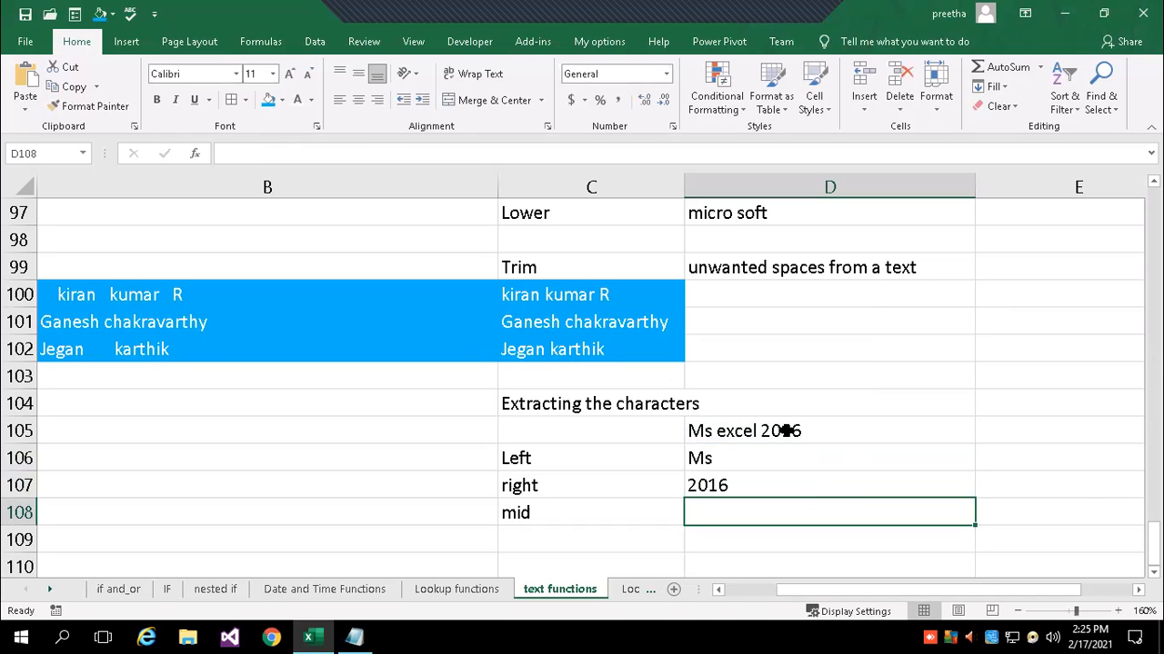
# Enter a MID formula in cell D108 that extracts 5 characters from D105, starting at character 4.
pyautogui.write('=')
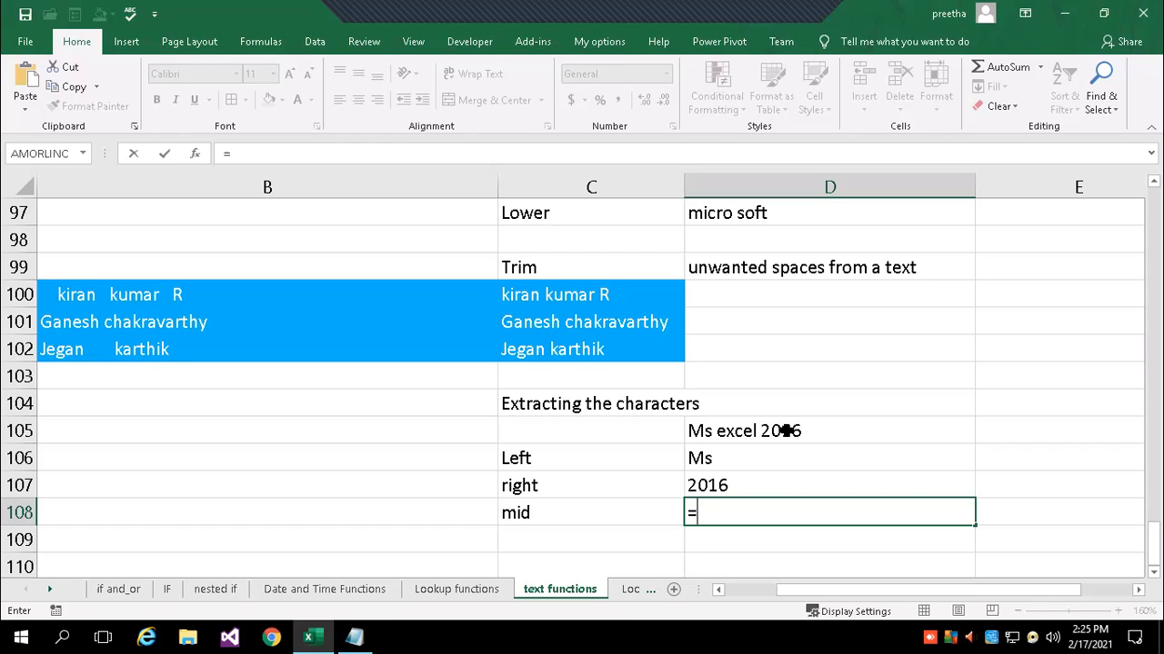
pyautogui.write('mid')
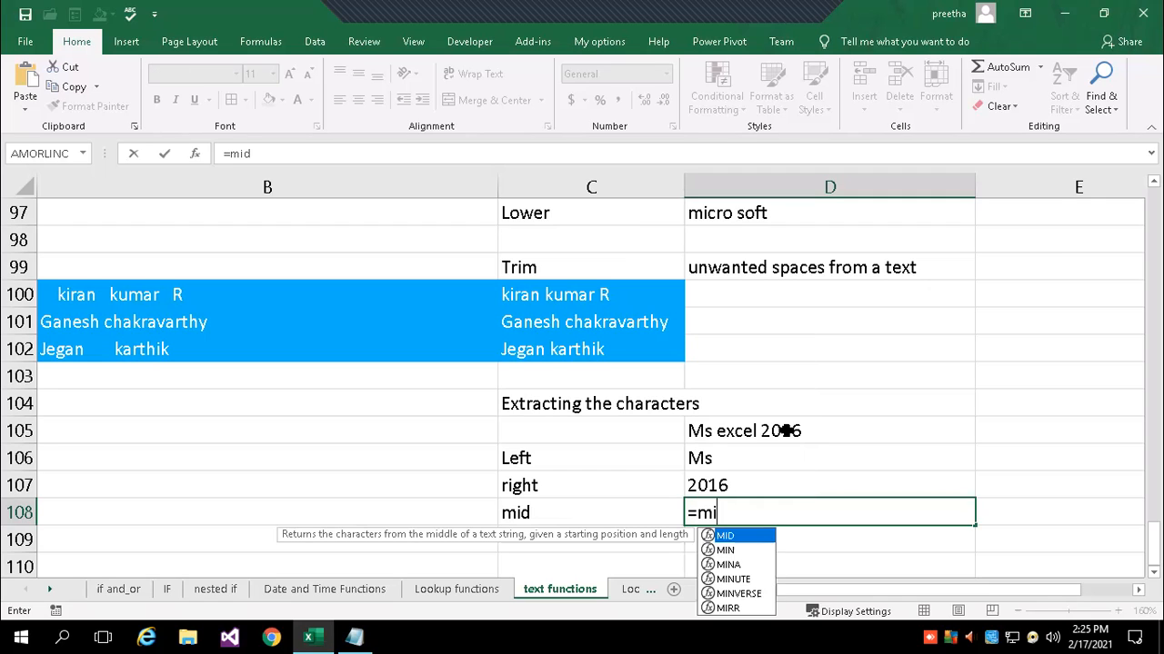
pyautogui.write('(')
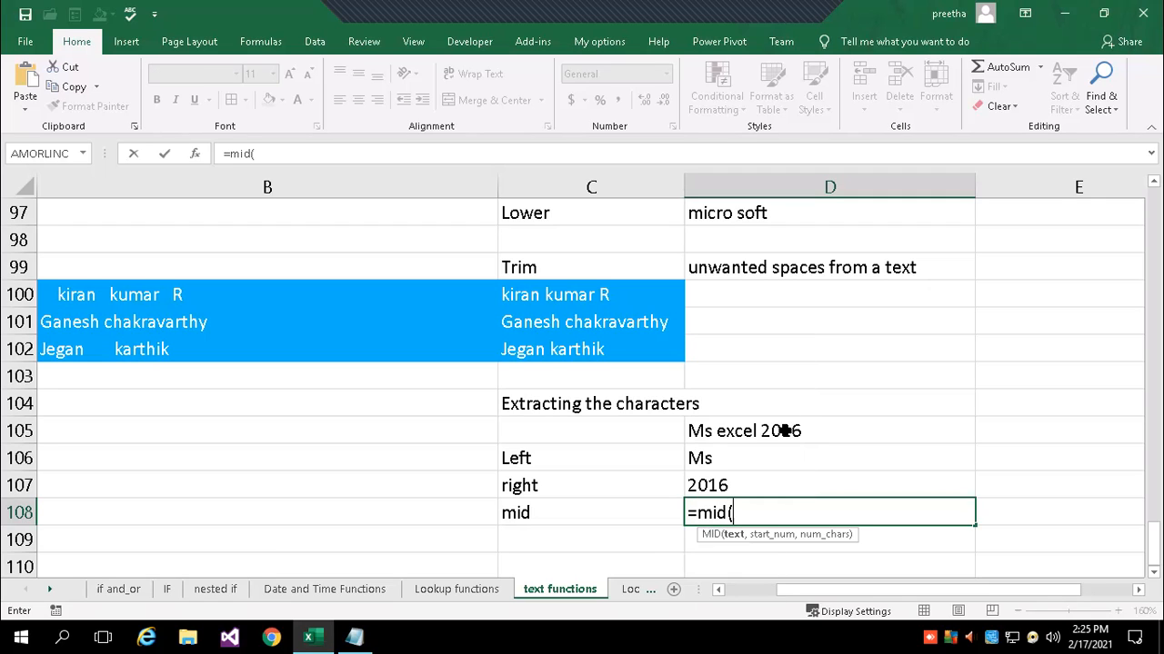
pyautogui.click(744, 431)
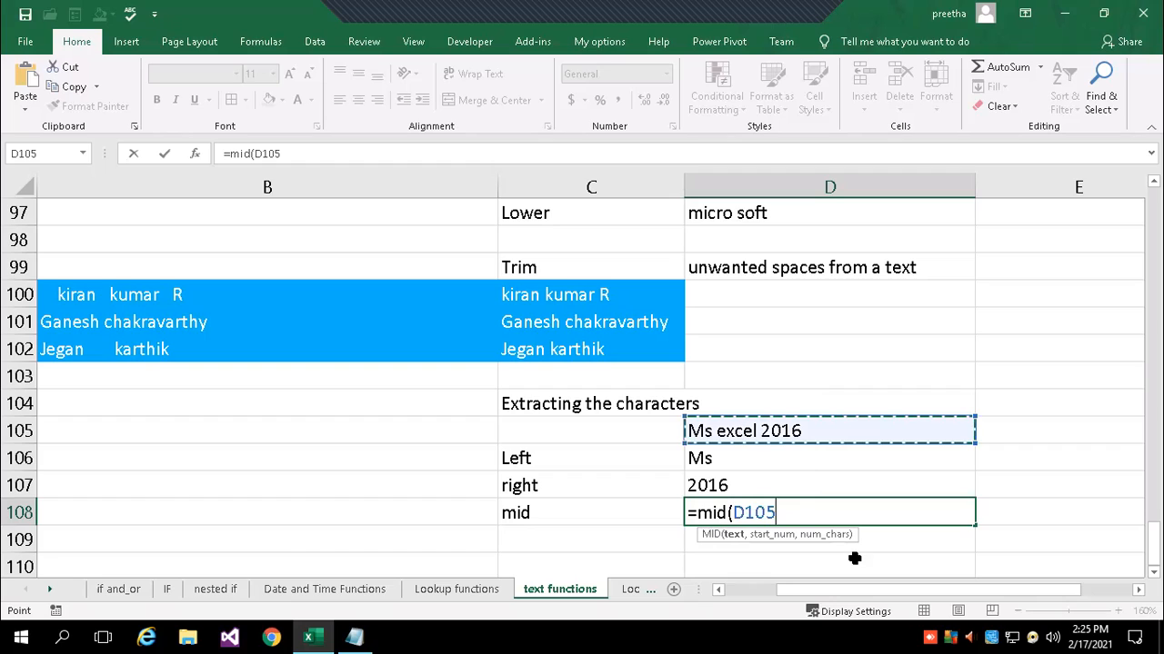
pyautogui.write(',')
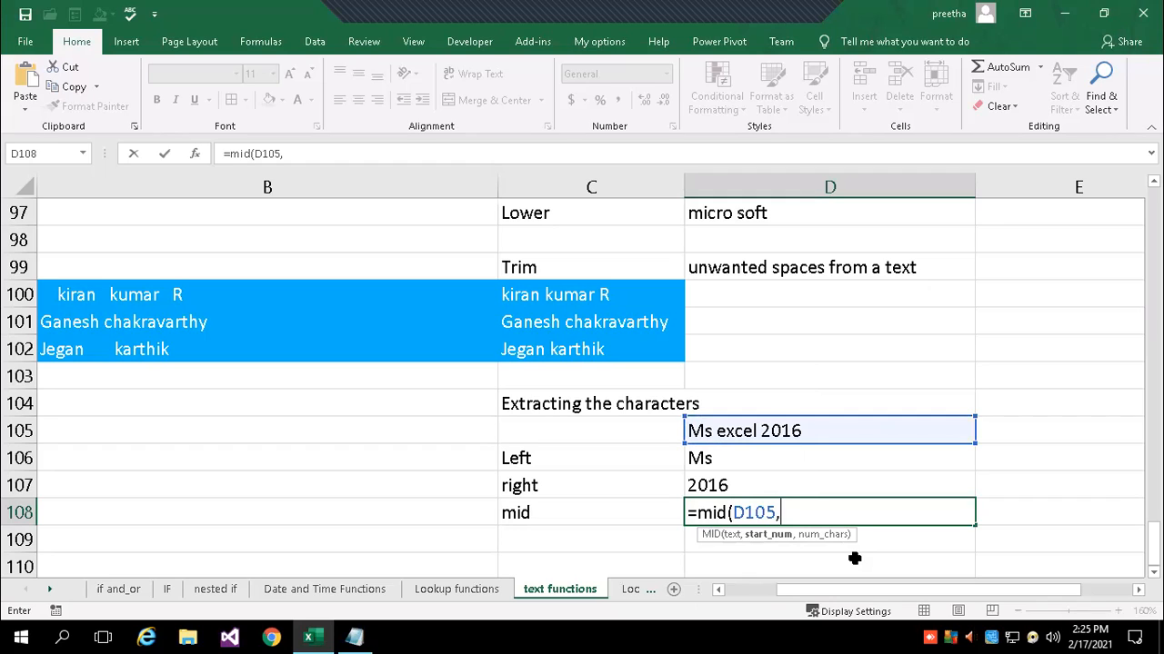
pyautogui.write('4,')
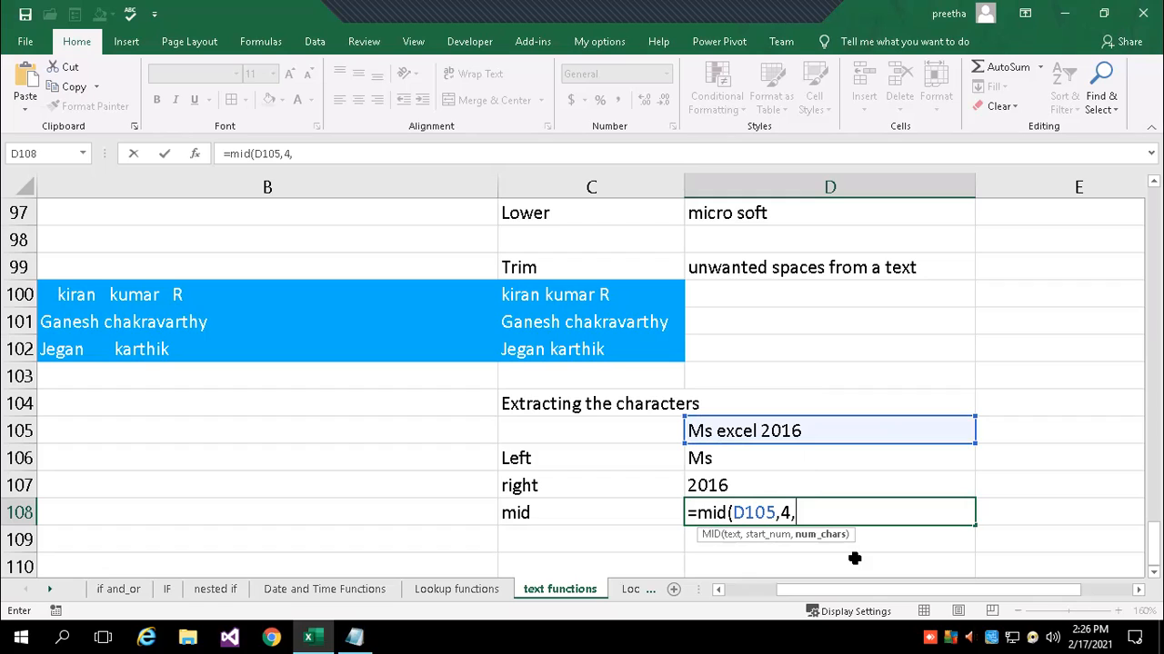
pyautogui.write('5)')
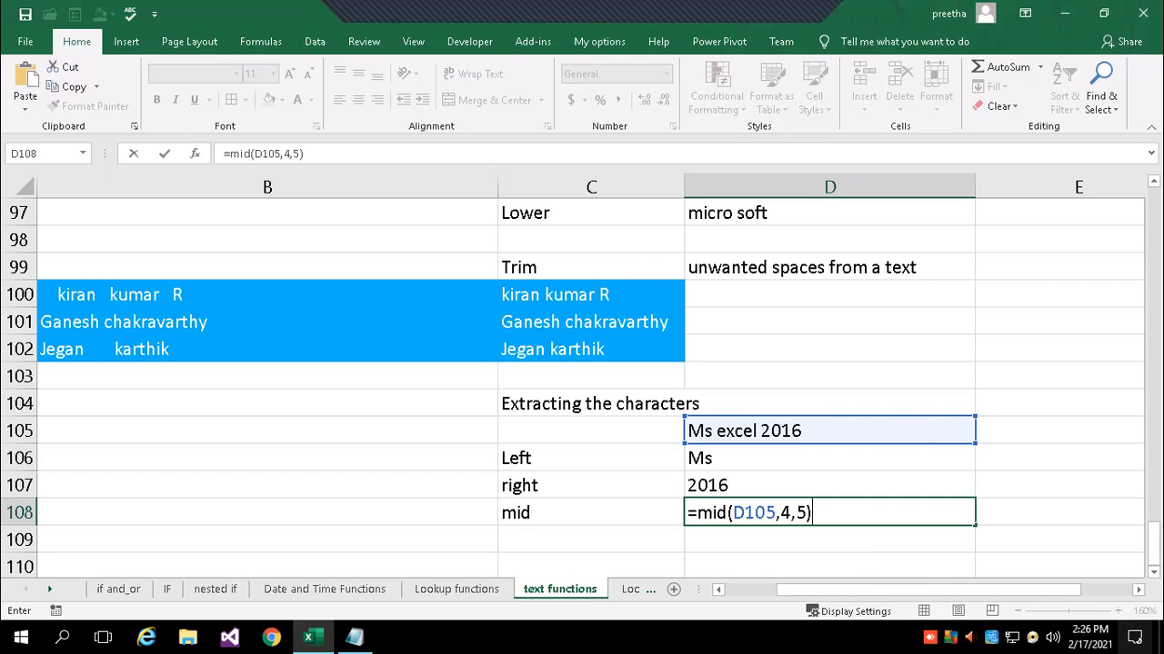
pyautogui.press('Return')
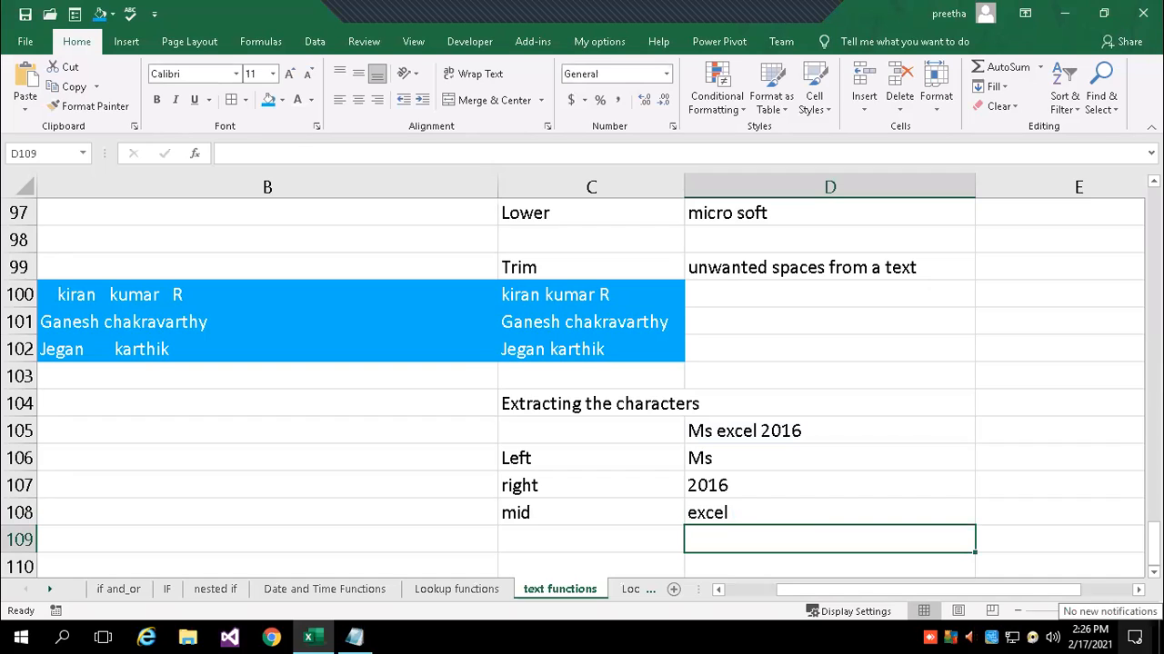
# Review the LEFT and RIGHT formulas in D106 and D107, and set the MID formula's number of characters in D108 to 3.
pyautogui.click(789, 458)
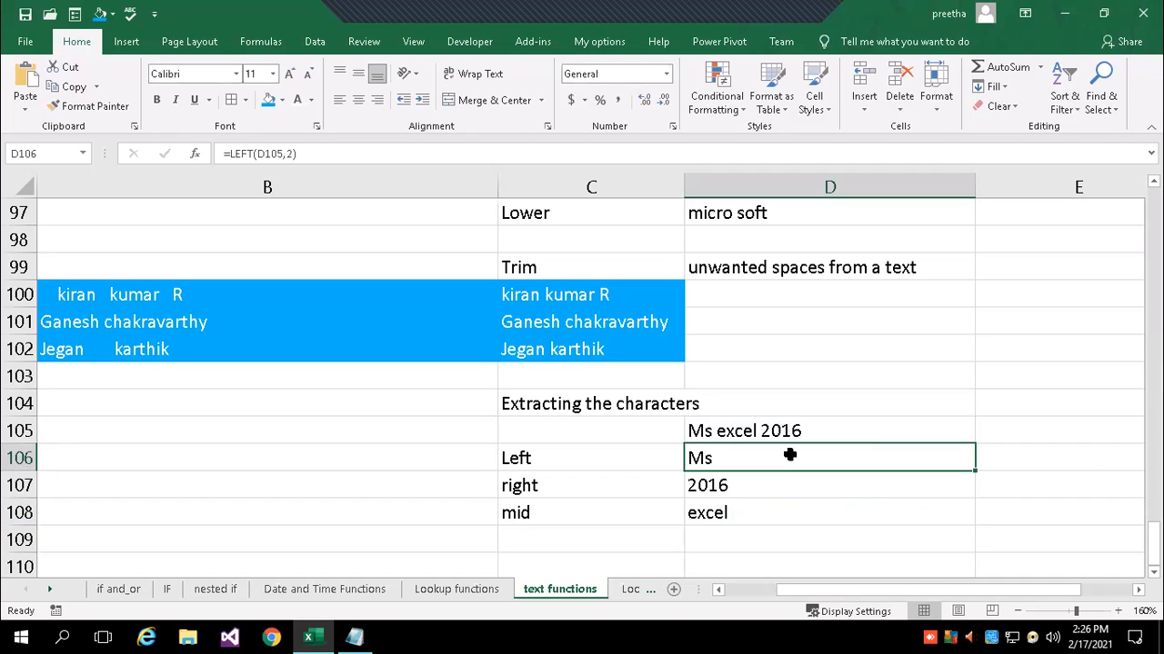
pyautogui.click(330, 153)
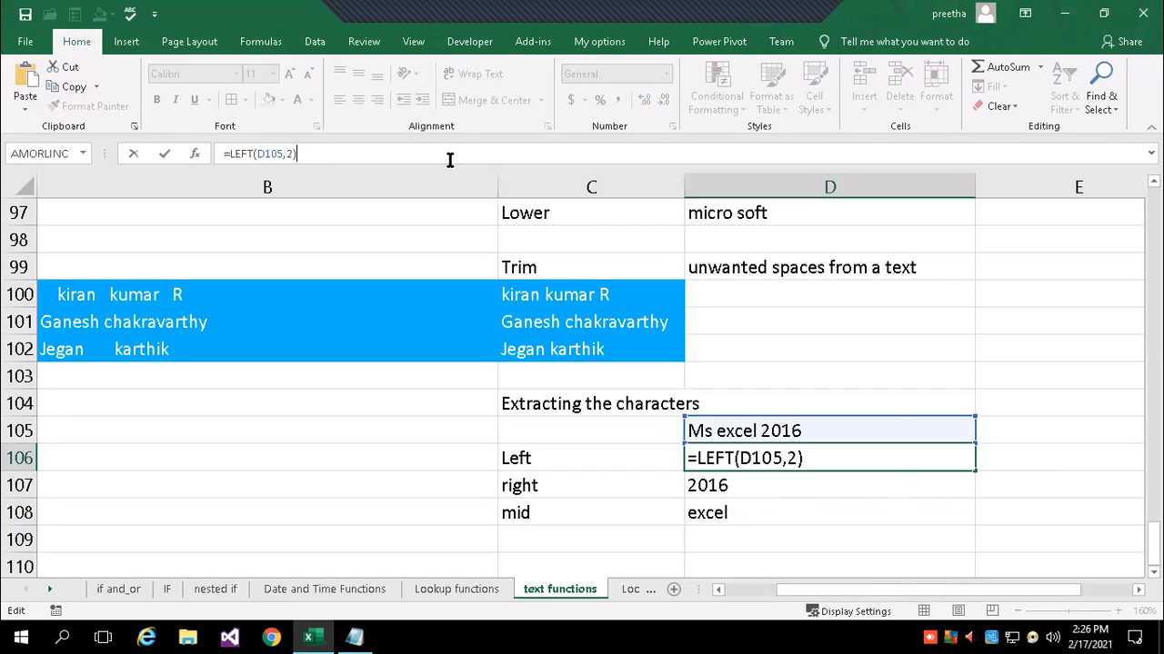
pyautogui.click(757, 484)
pyautogui.click(320, 153)
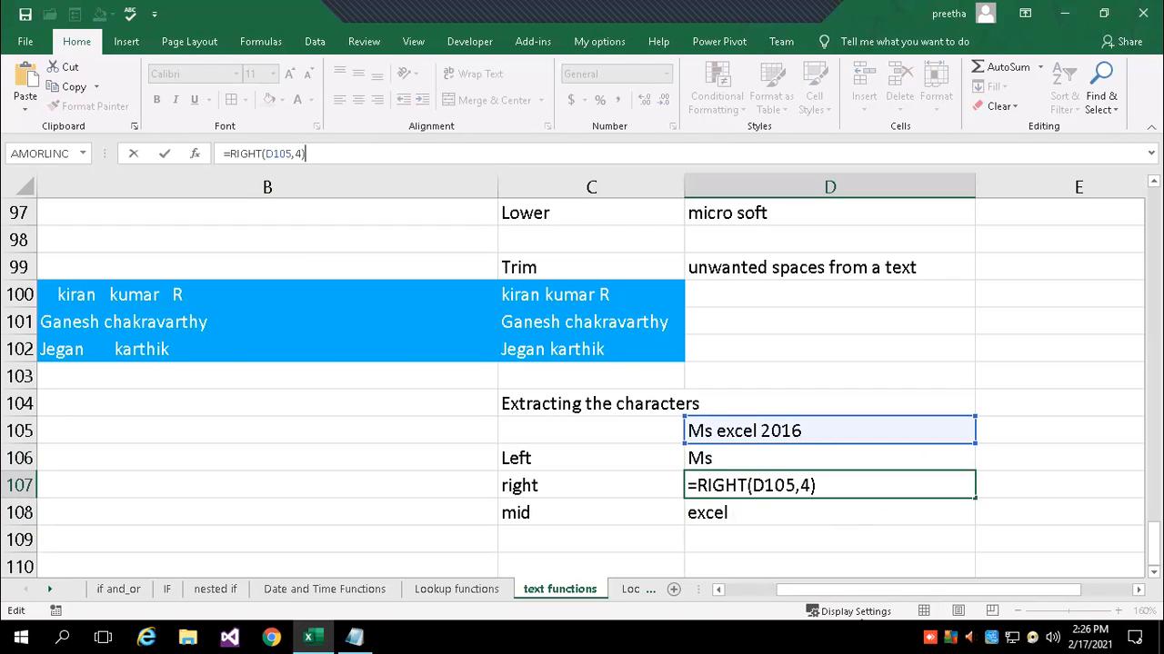
pyautogui.click(743, 512)
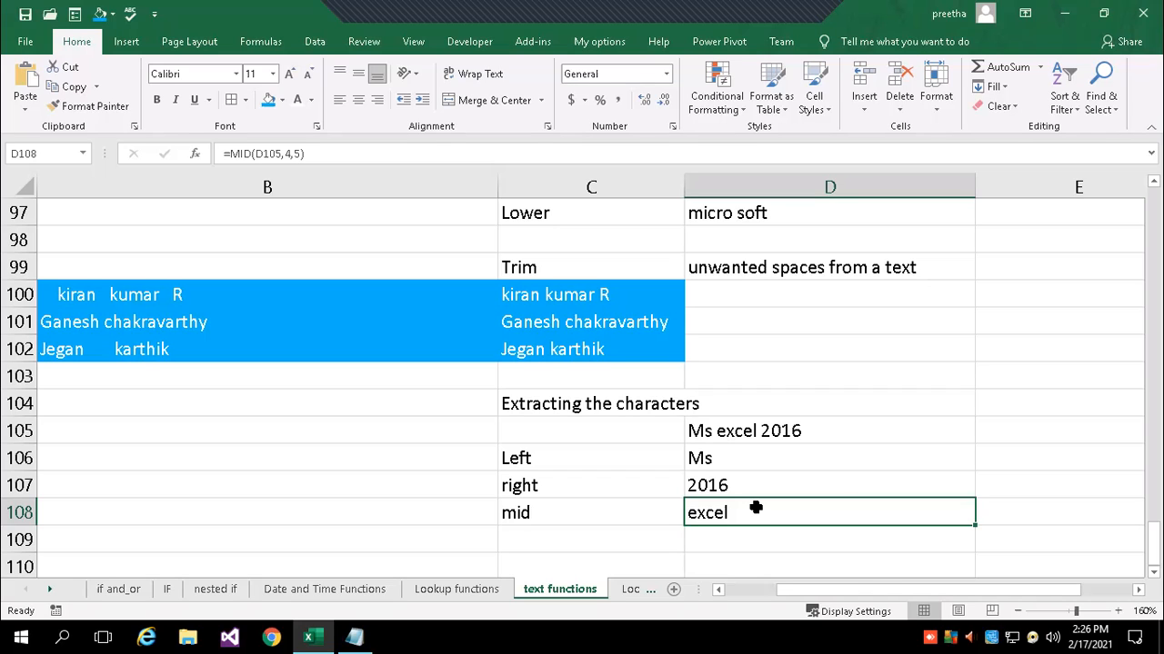
pyautogui.click(300, 154)
pyautogui.press('BackSpace')
pyautogui.write('3')
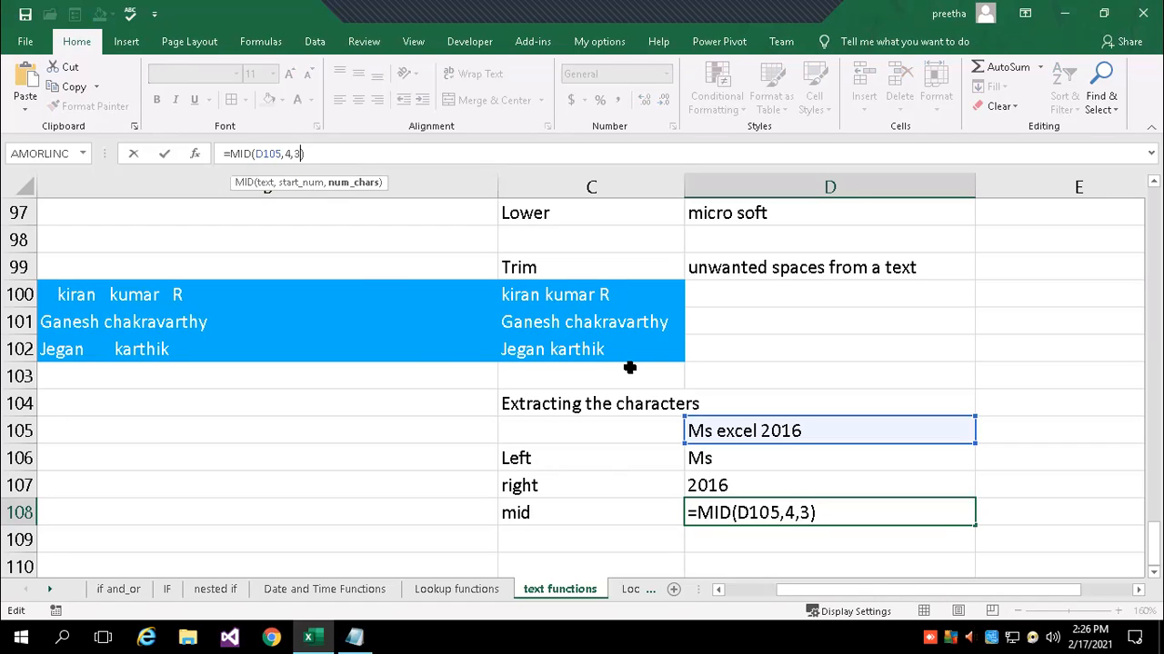
pyautogui.press('Return')
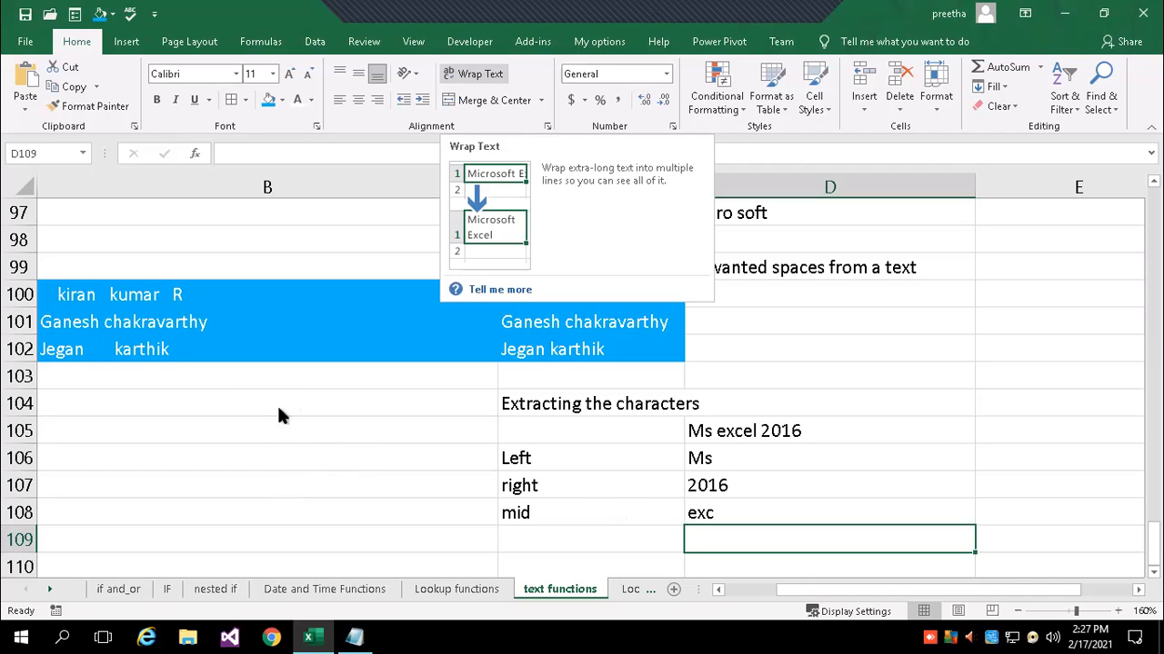
pyautogui.click(260, 429)
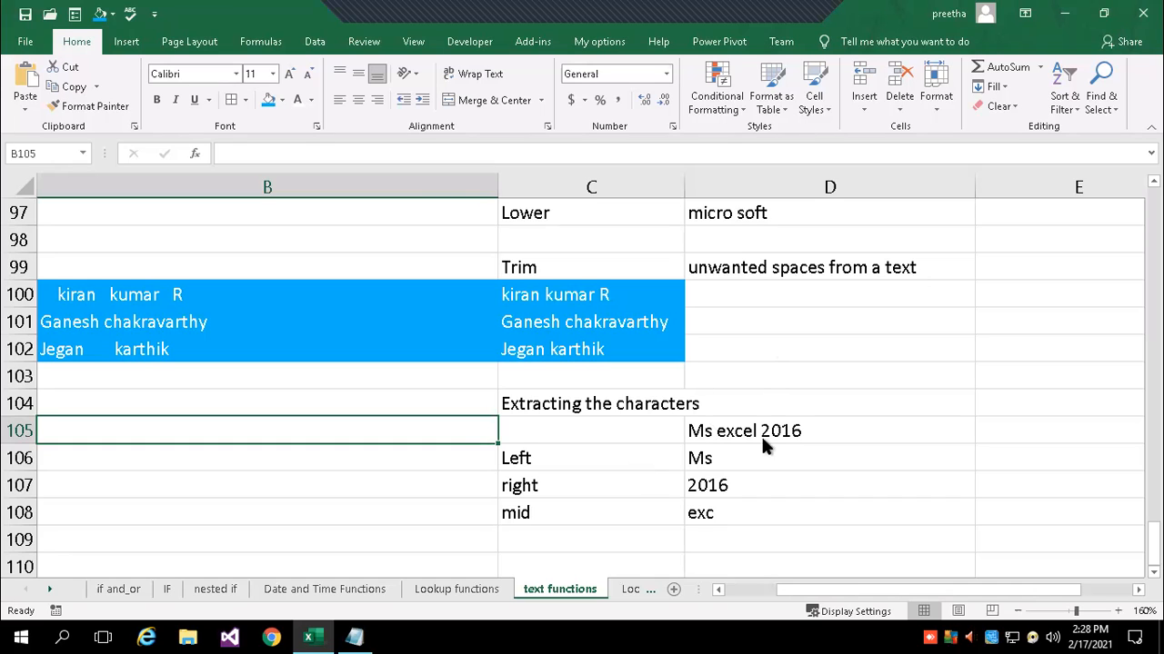
# Switch to Notepad and add the line "what is the use of & symbol with text" below the equal symbol note, after a blank line.
pyautogui.click(354, 637)
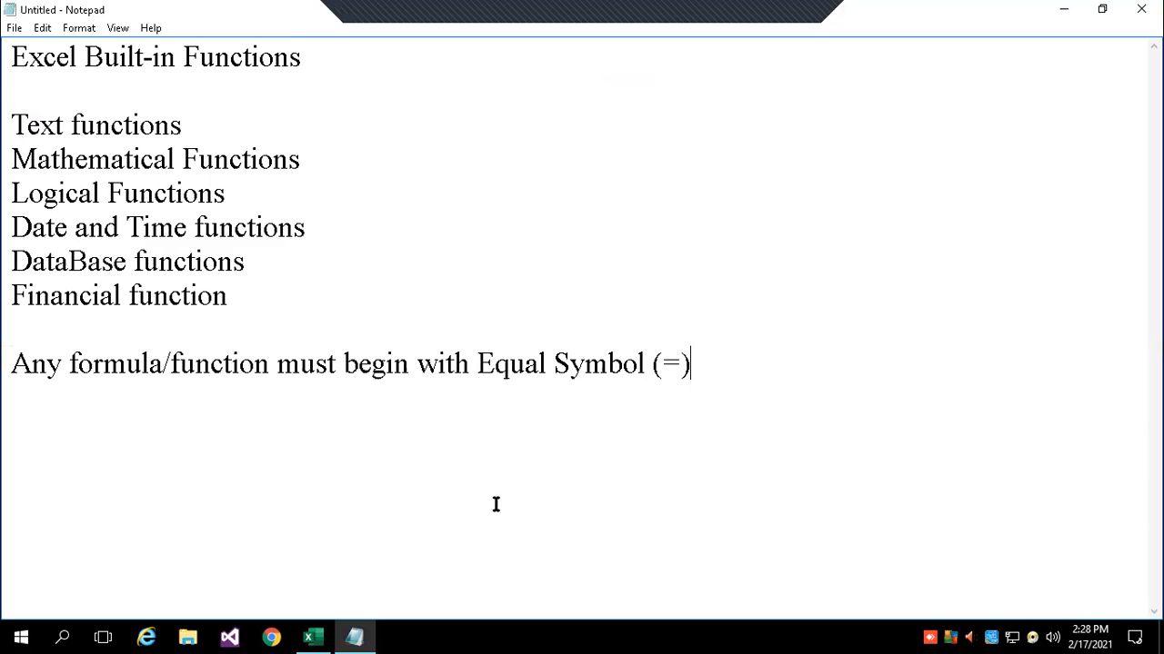
pyautogui.press('Return')
pyautogui.press('Return')
pyautogui.write('what is the us')
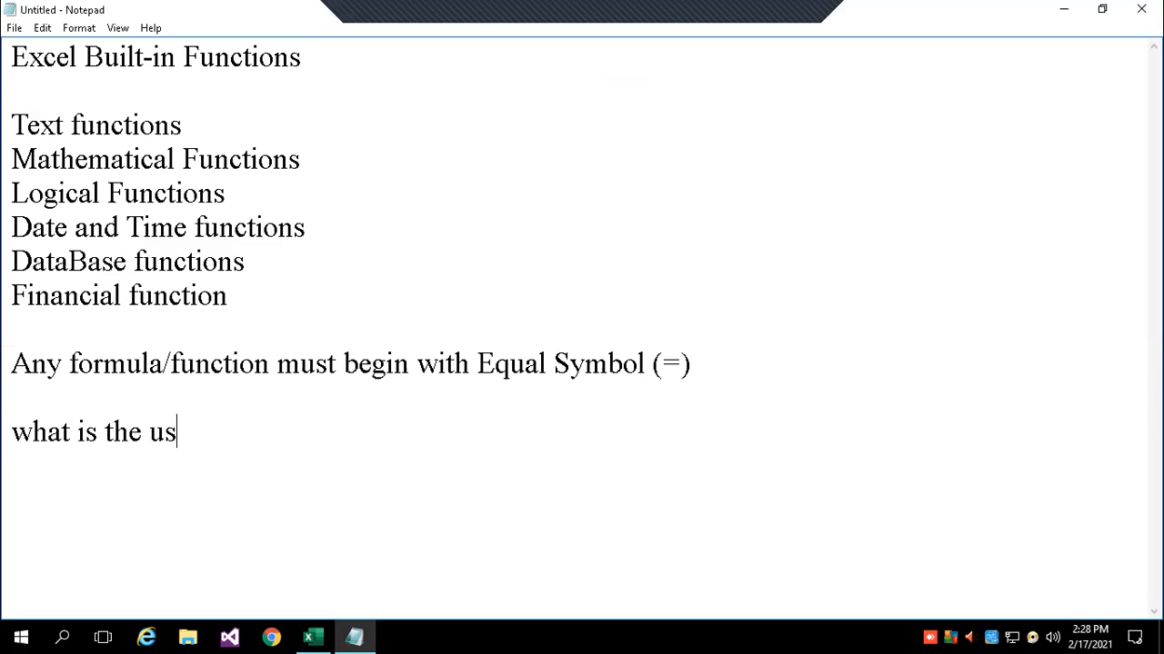
pyautogui.write('e of & ')
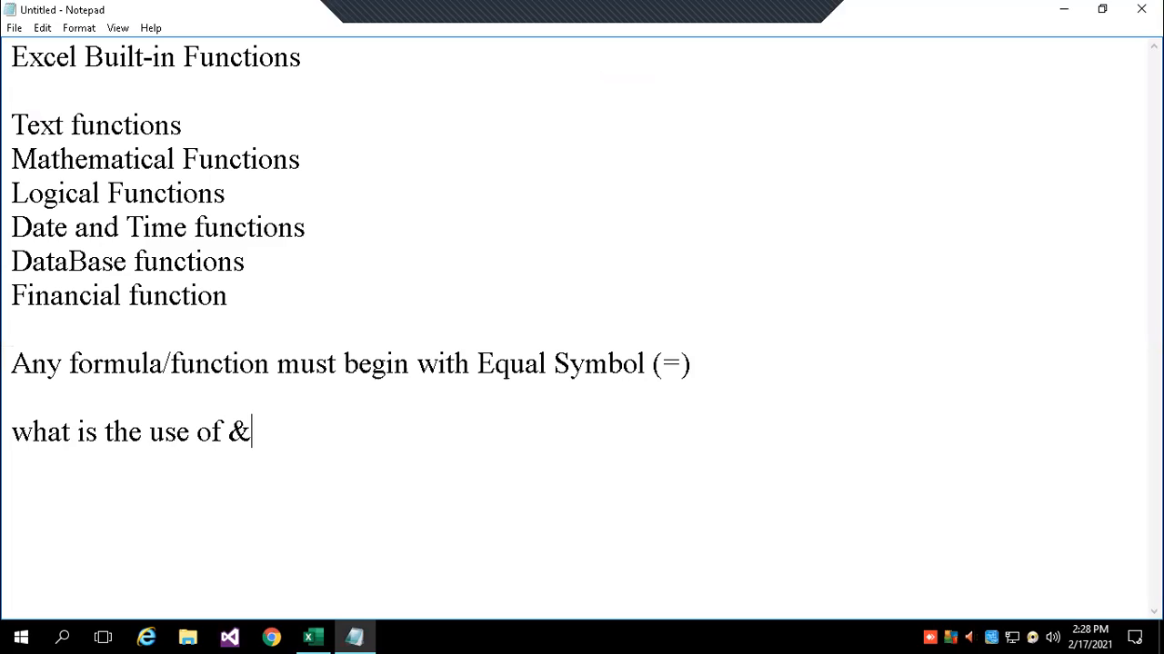
pyautogui.write('symbo')
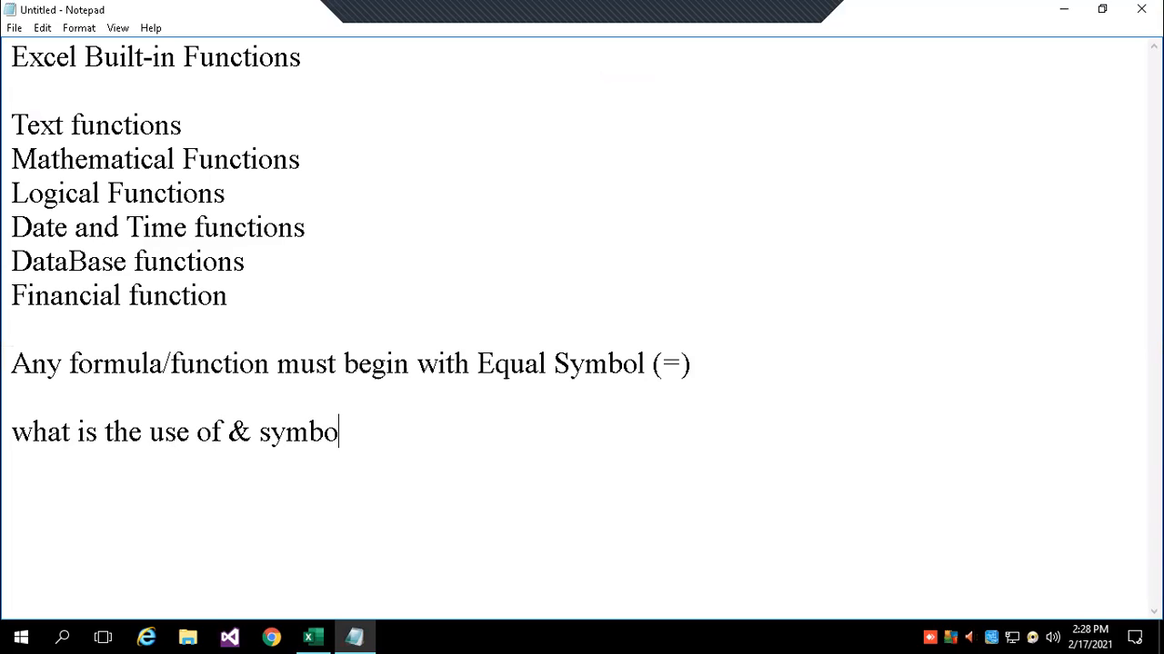
pyautogui.write('l with ')
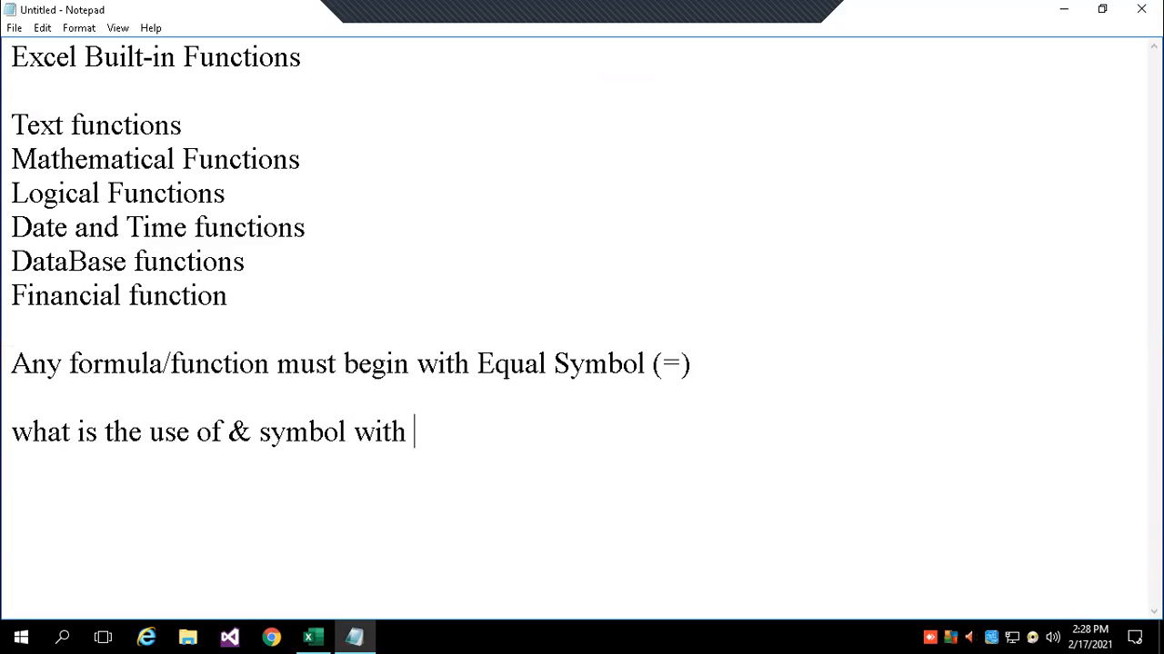
pyautogui.write('text')
pyautogui.press('Return')
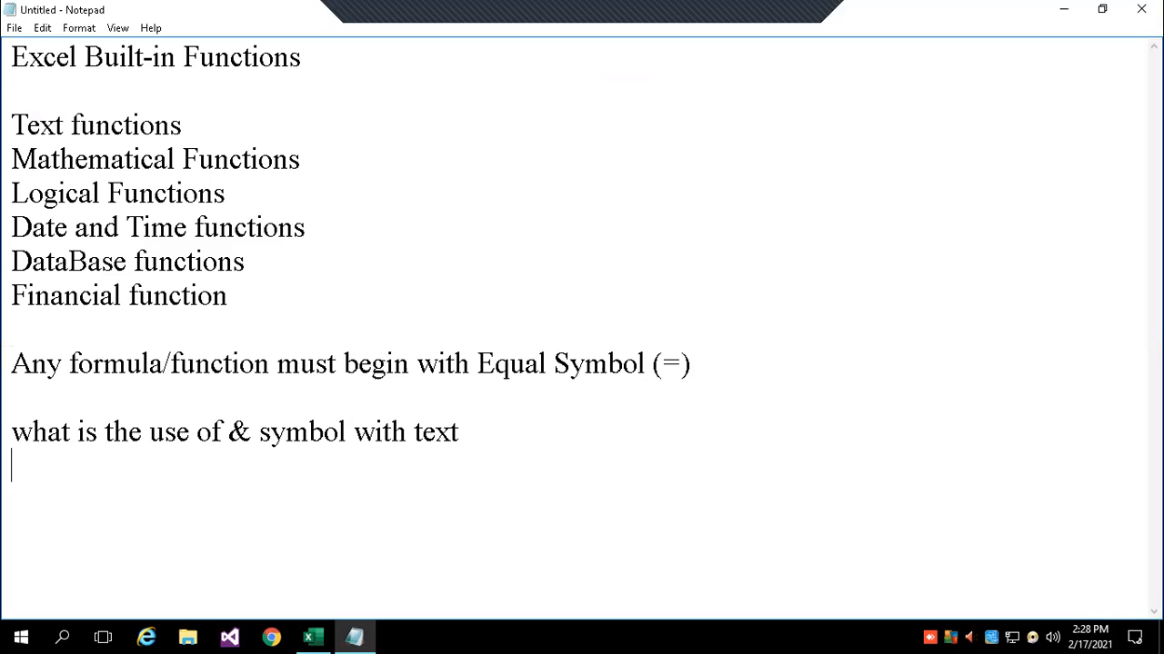
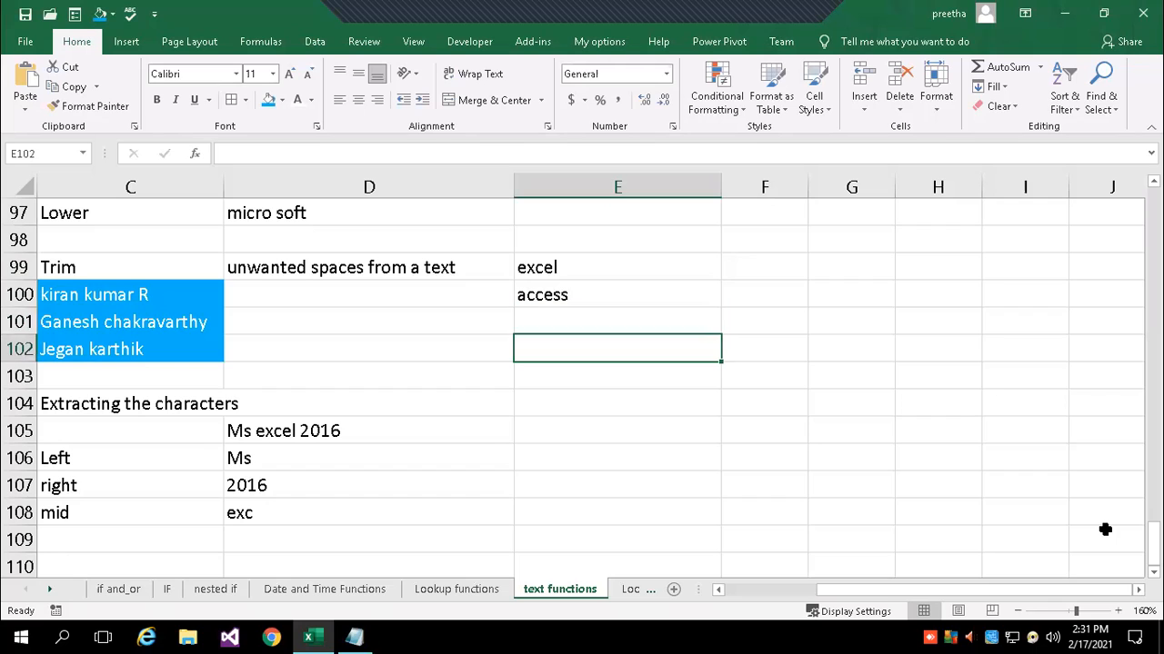
# Enter a formula in cell E101 that joins the texts in E99 and E100 with the & symbol.
pyautogui.write('=')
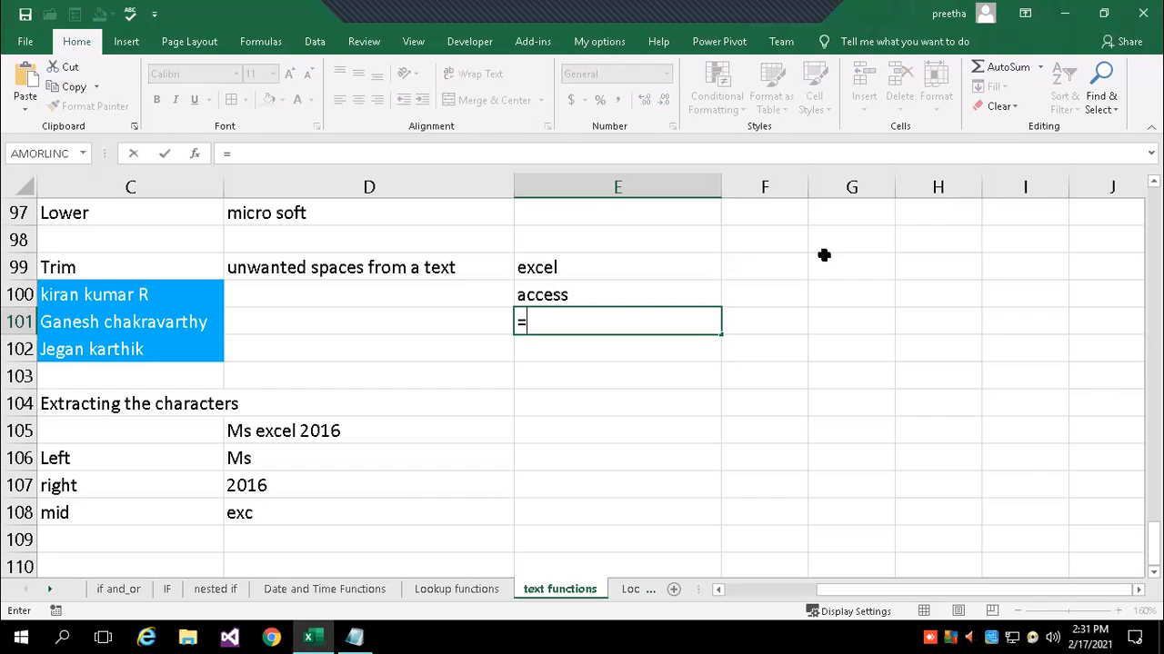
pyautogui.click(569, 263)
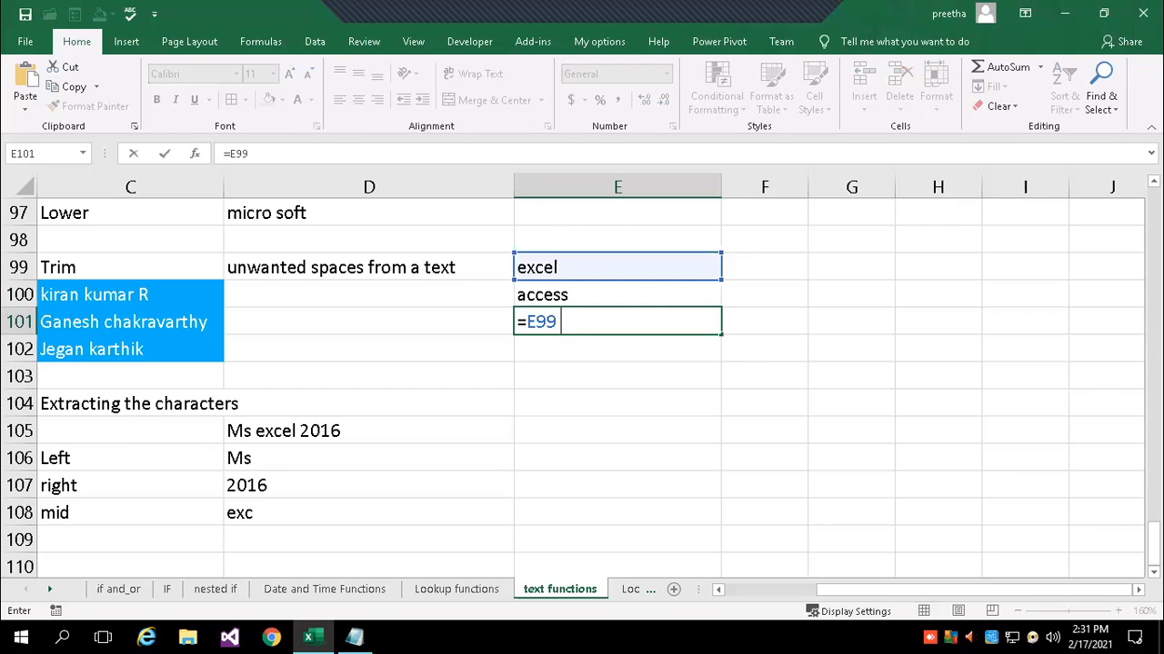
pyautogui.write('& b')
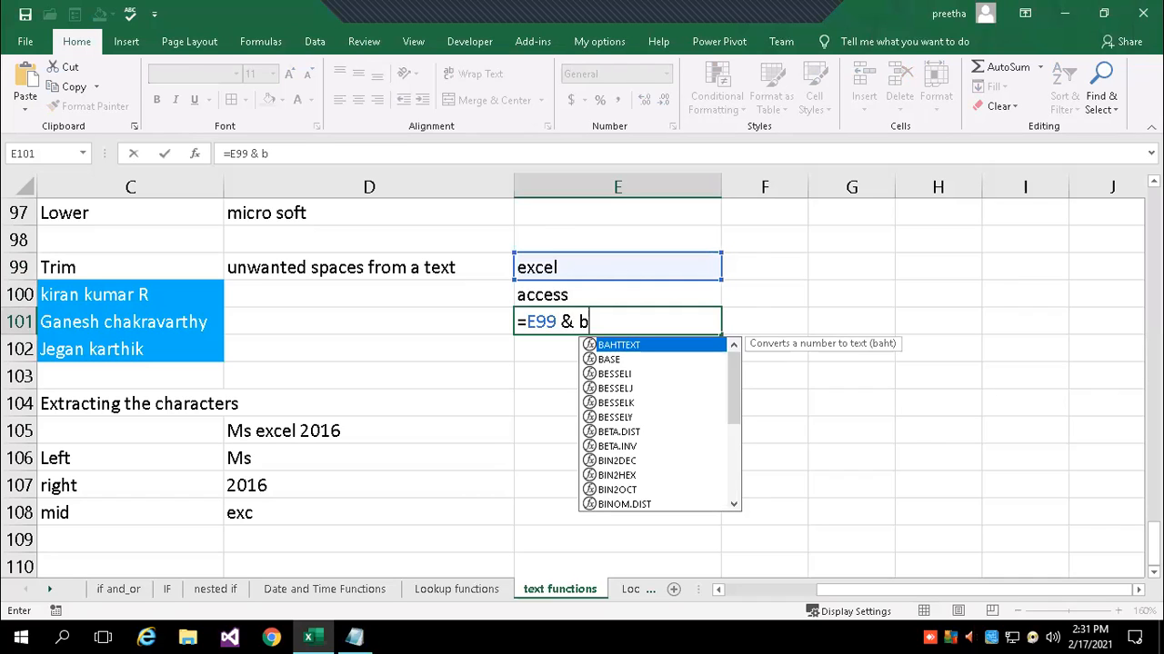
pyautogui.press('Escape')
pyautogui.press('BackSpace')
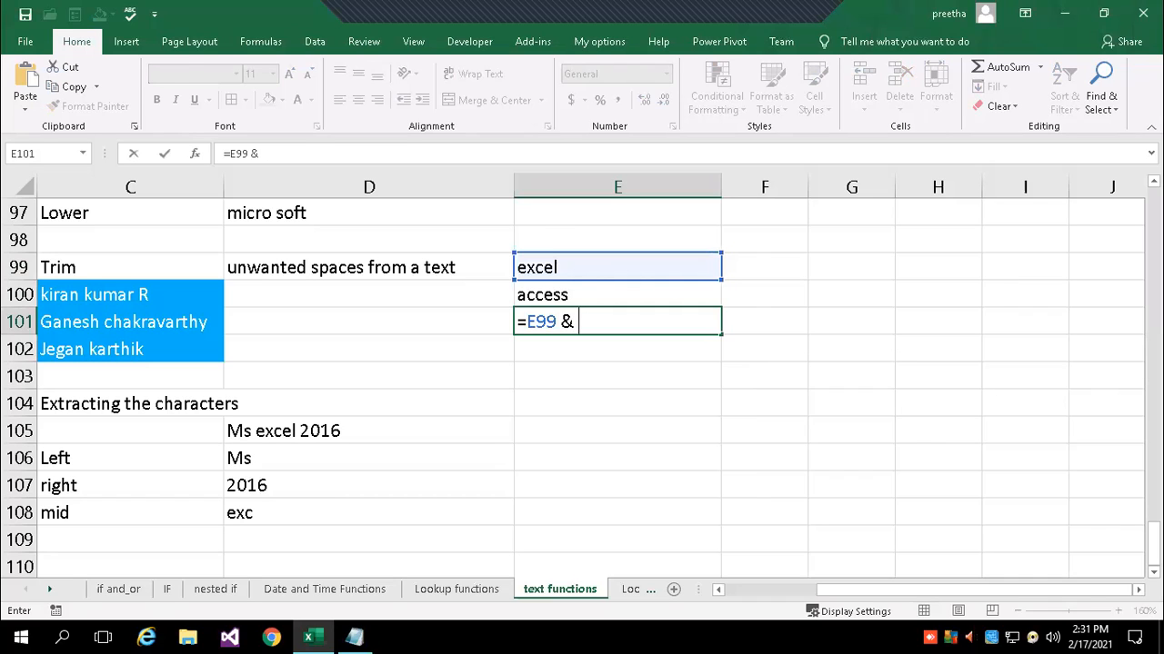
pyautogui.click(563, 293)
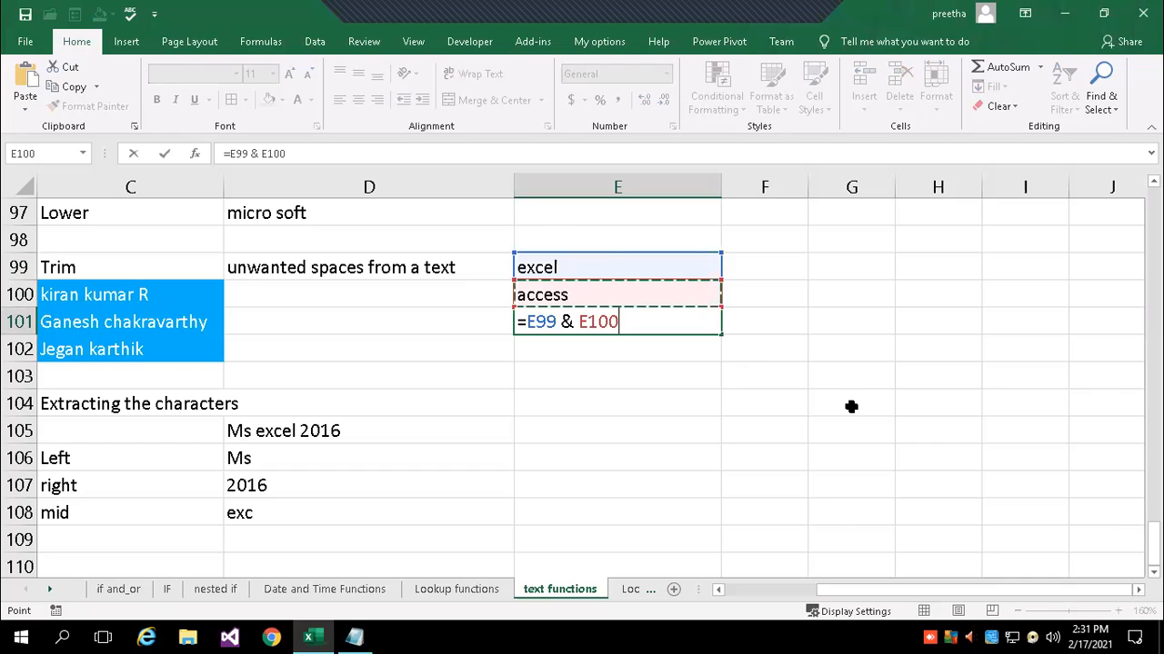
pyautogui.press('Return')
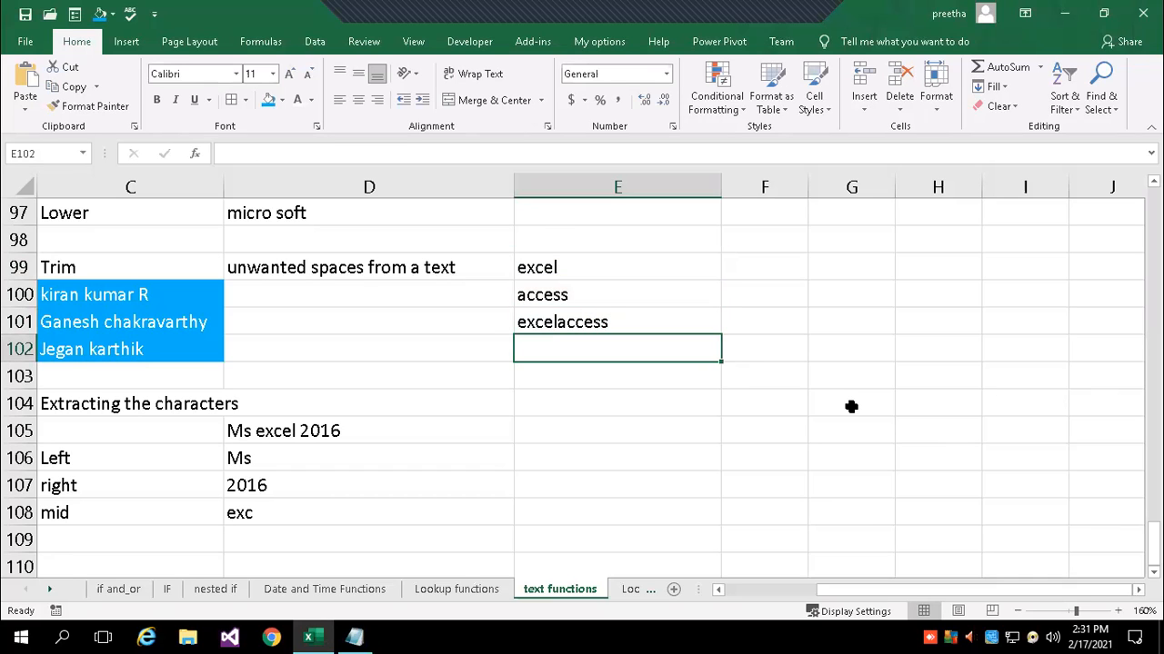
# Edit the joining formula in E101 to =E99 & " " & E100 so a space separates the two words.
pyautogui.click(569, 320)
pyautogui.press('F2')
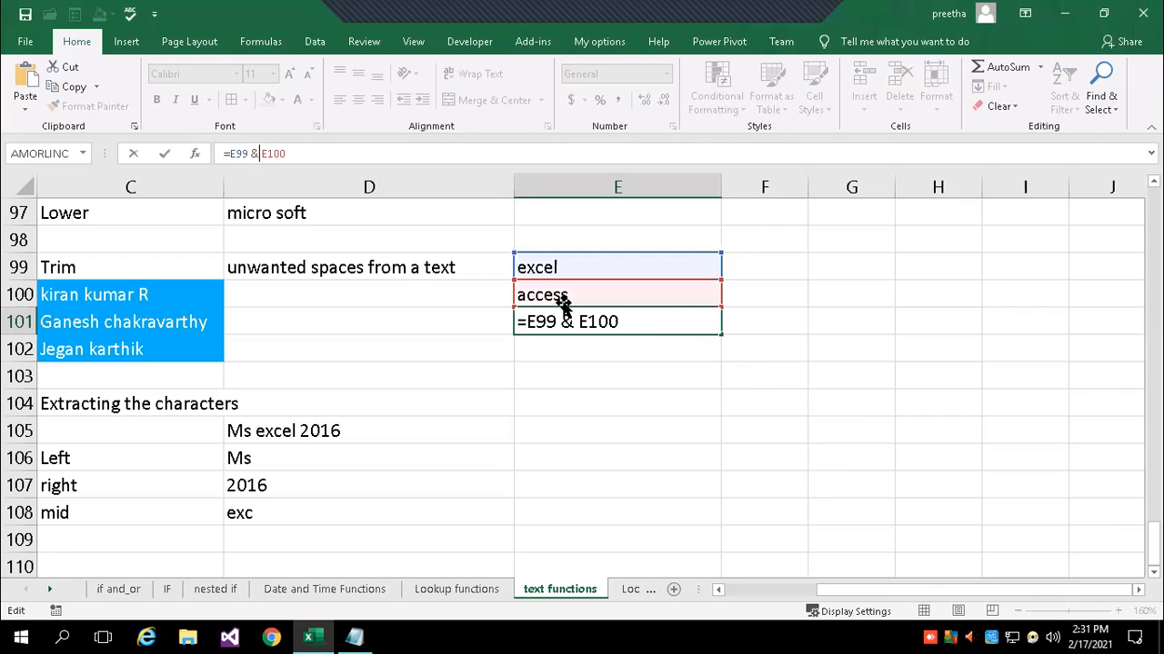
pyautogui.press('Return')
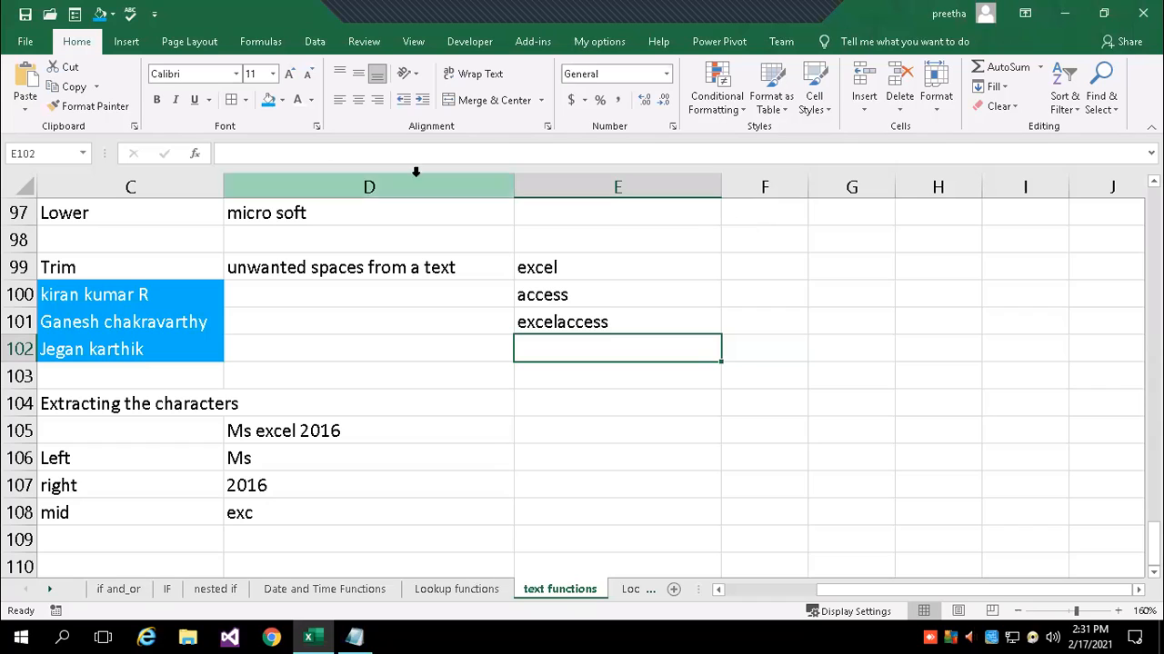
pyautogui.click(554, 320)
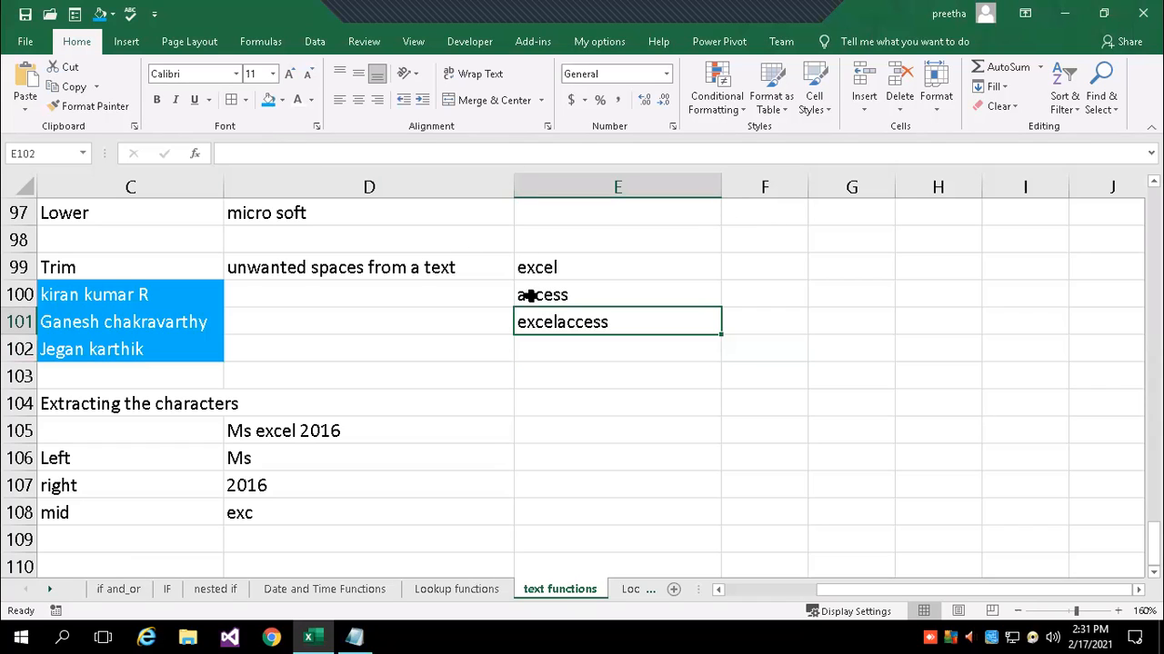
pyautogui.click(261, 155)
pyautogui.write('" ')
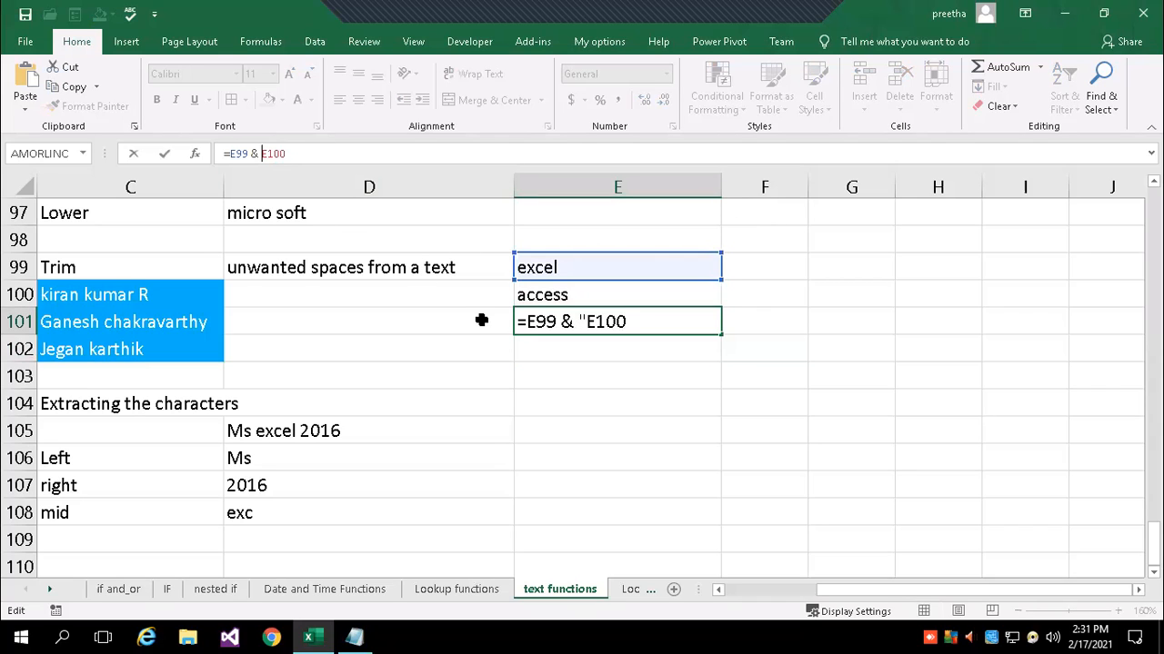
pyautogui.write('" ')
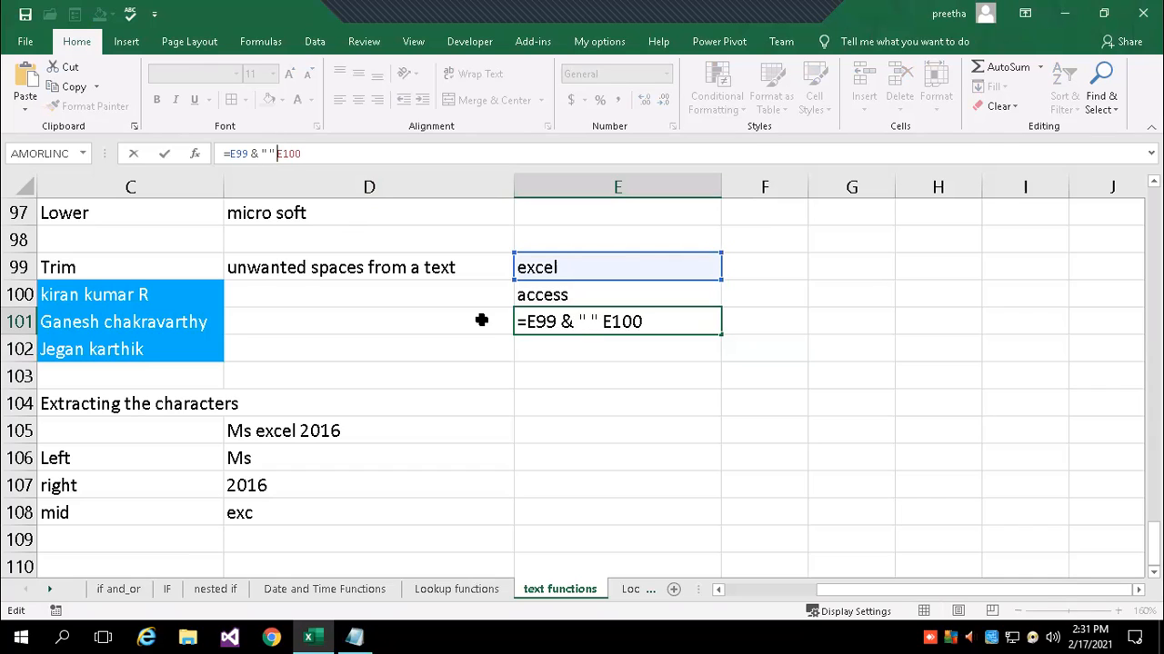
pyautogui.write('&')
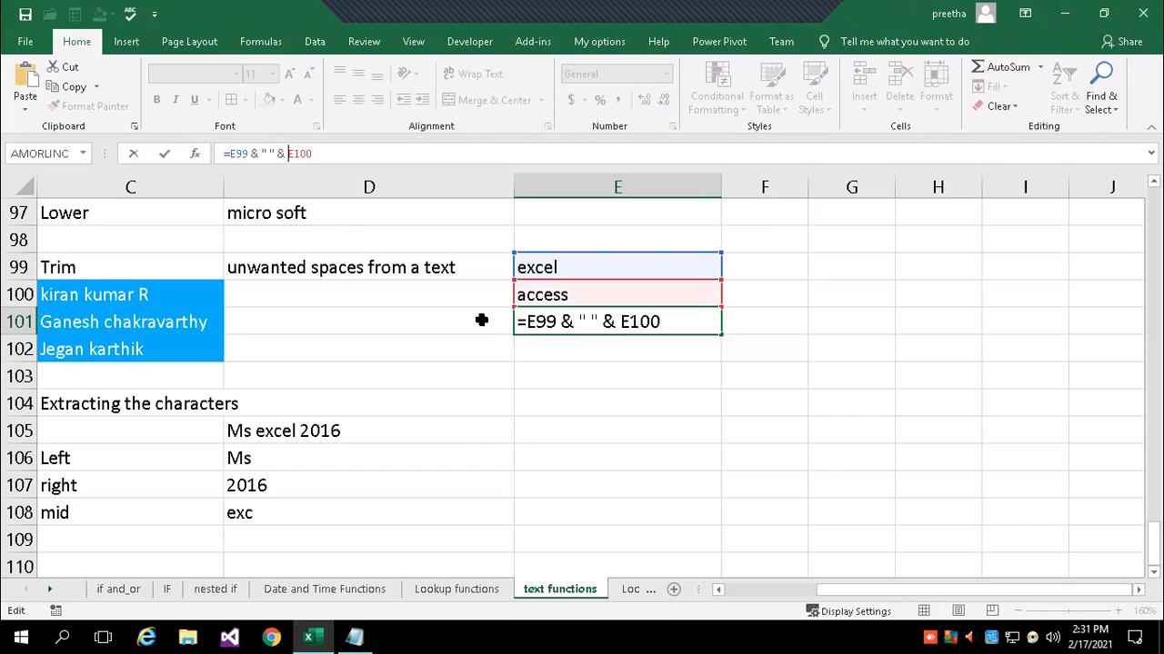
pyautogui.click(337, 153)
pyautogui.press('Return')
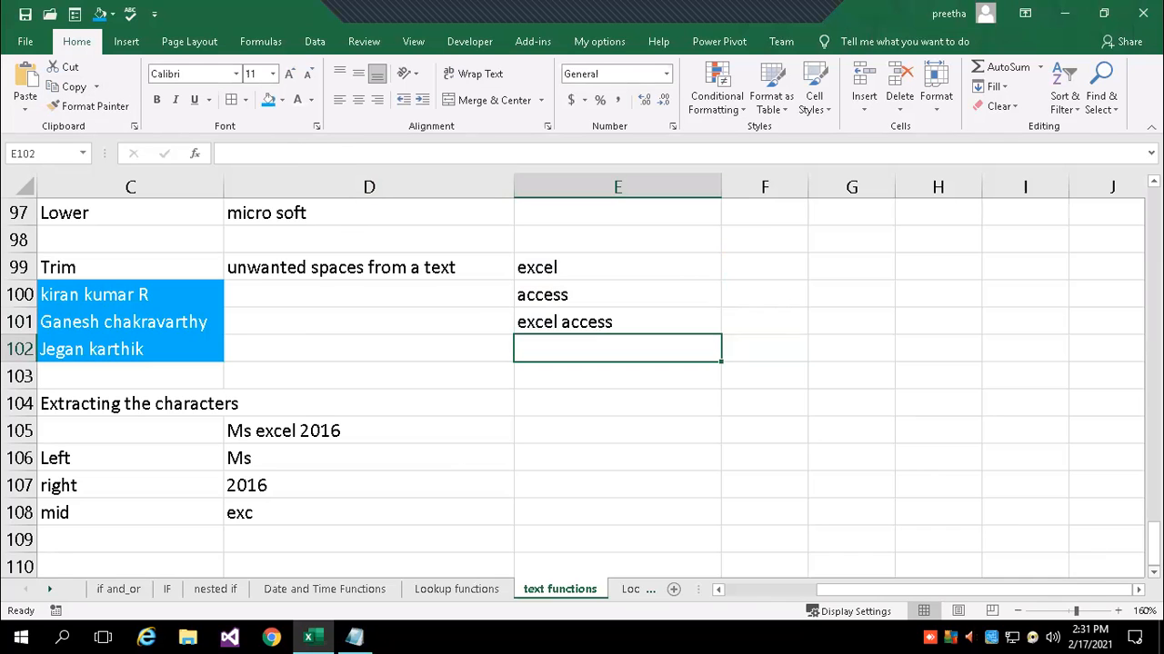
# Enter a LEN formula in cell C111 that counts the characters of the text "excel".
pyautogui.moveTo(962, 590); pyautogui.dragTo(1004, 540)
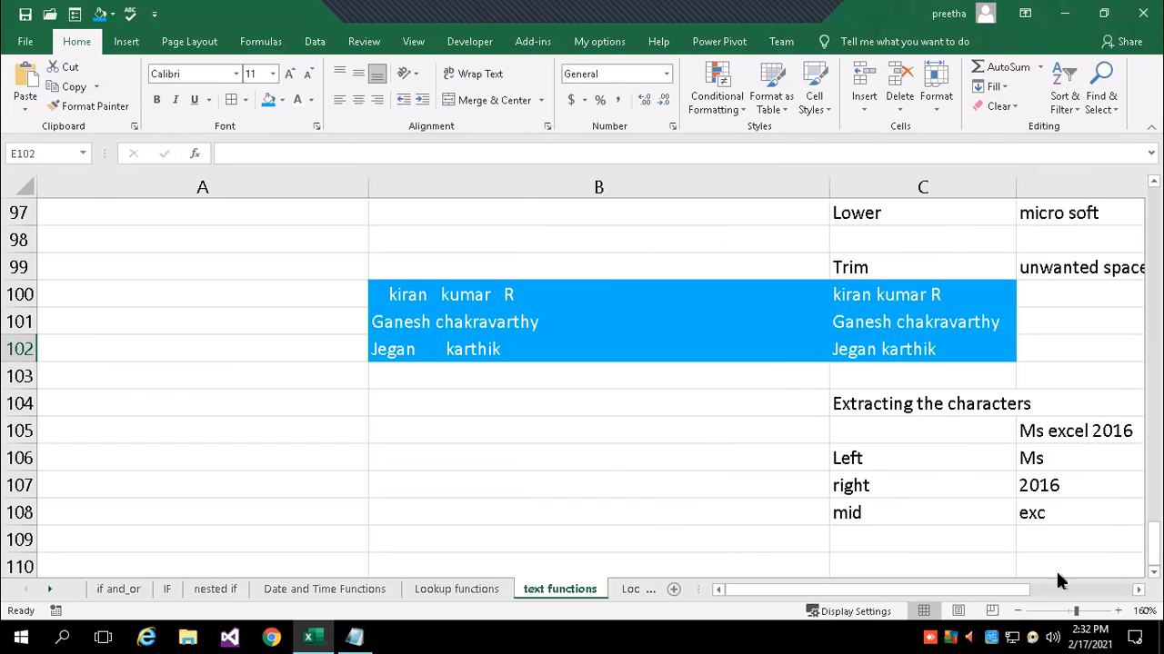
pyautogui.hscroll(1, 969, 498)
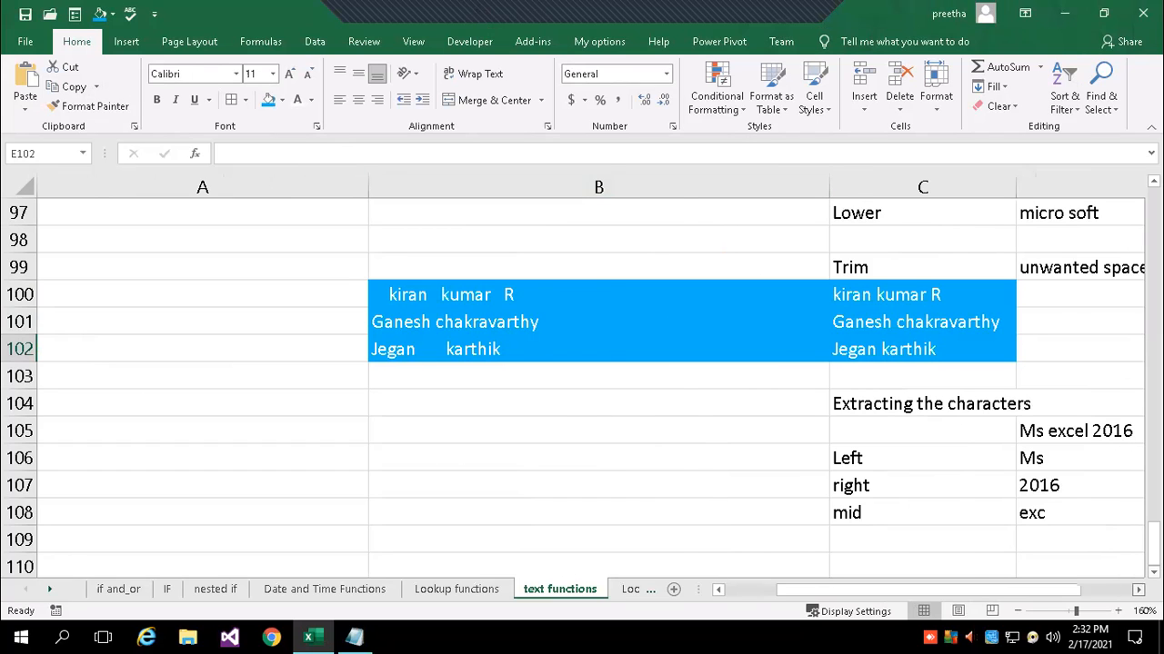
pyautogui.scroll(-1, 673, 484)
pyautogui.scroll(-1, 674, 483)
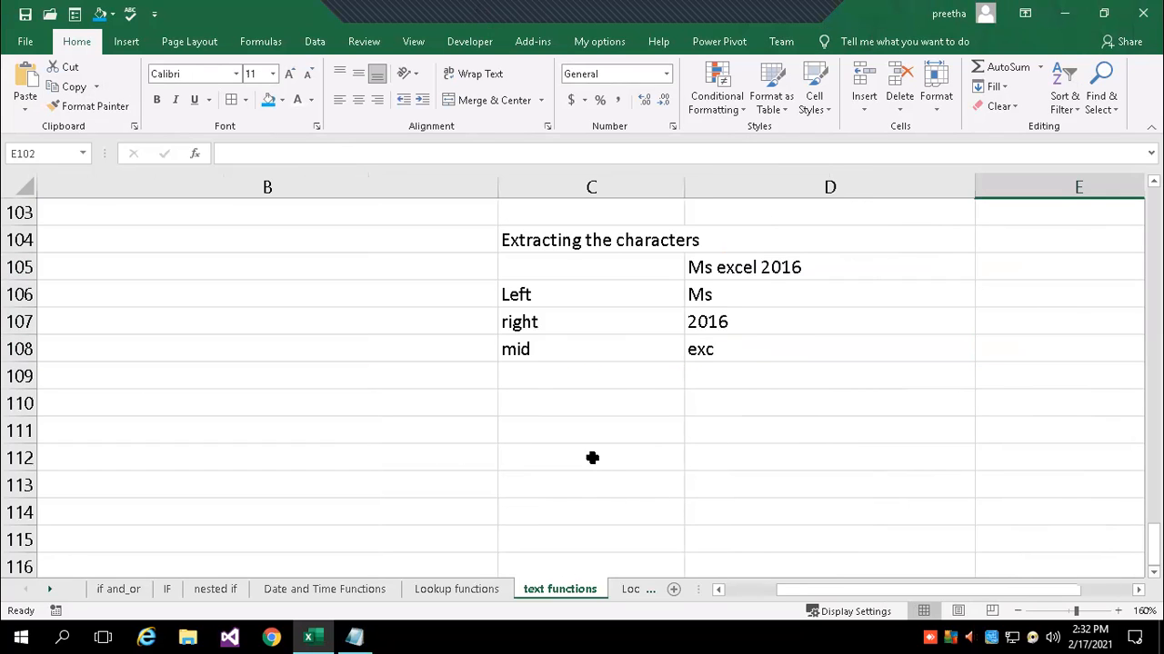
pyautogui.click(587, 427)
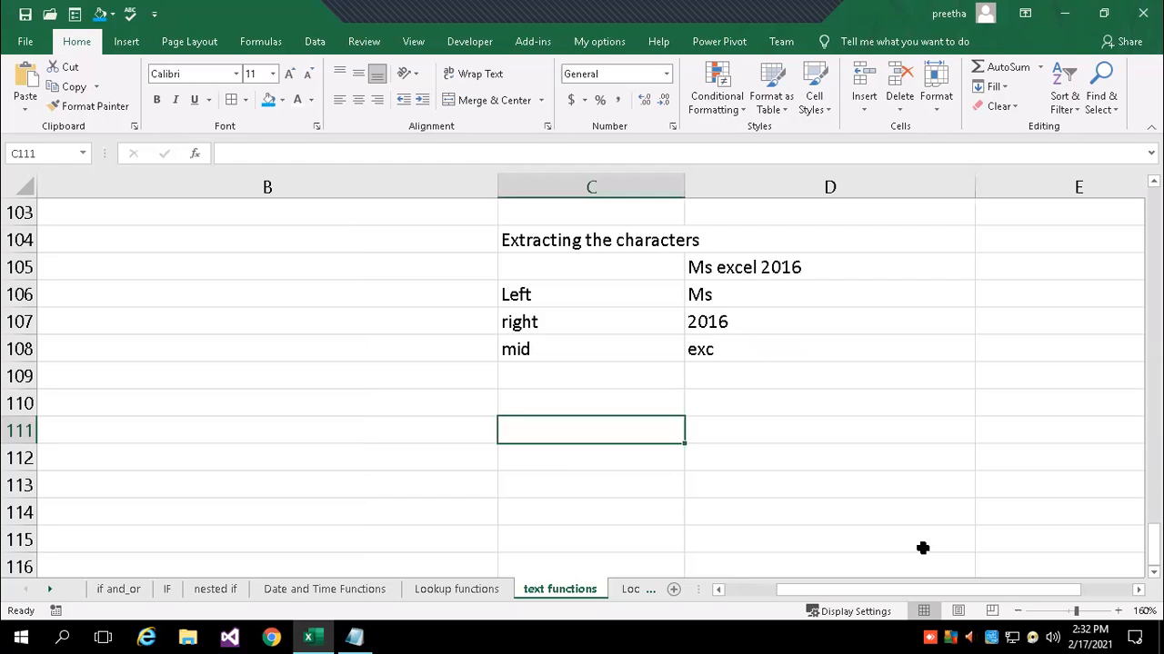
pyautogui.write('=len("excel")')
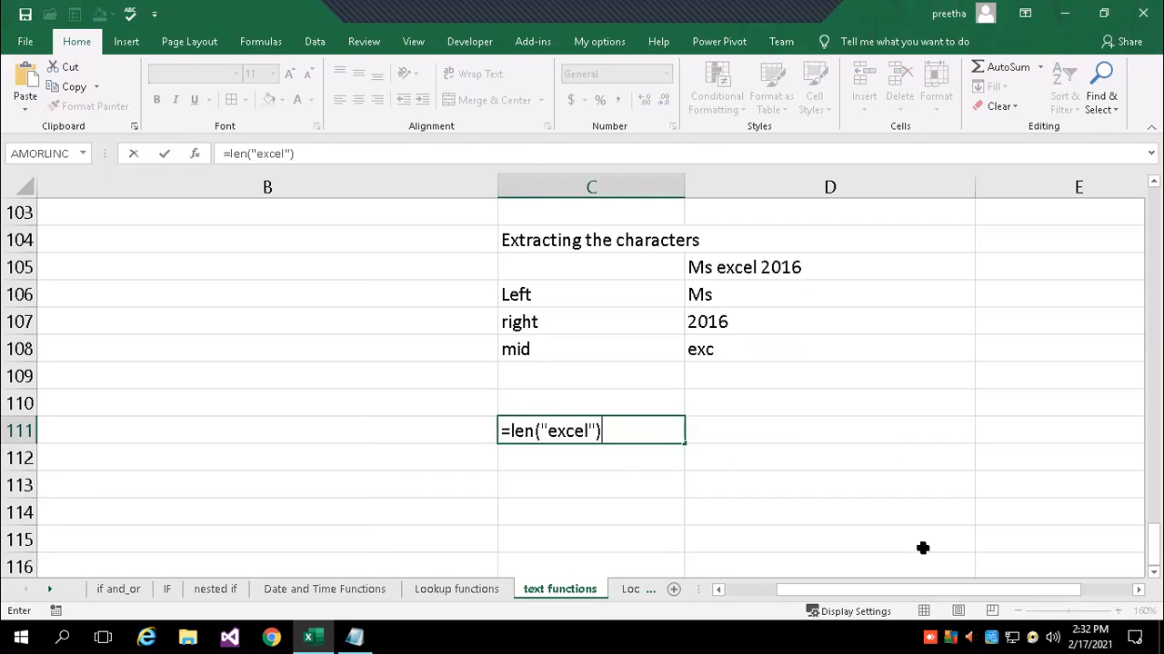
pyautogui.press('Return')
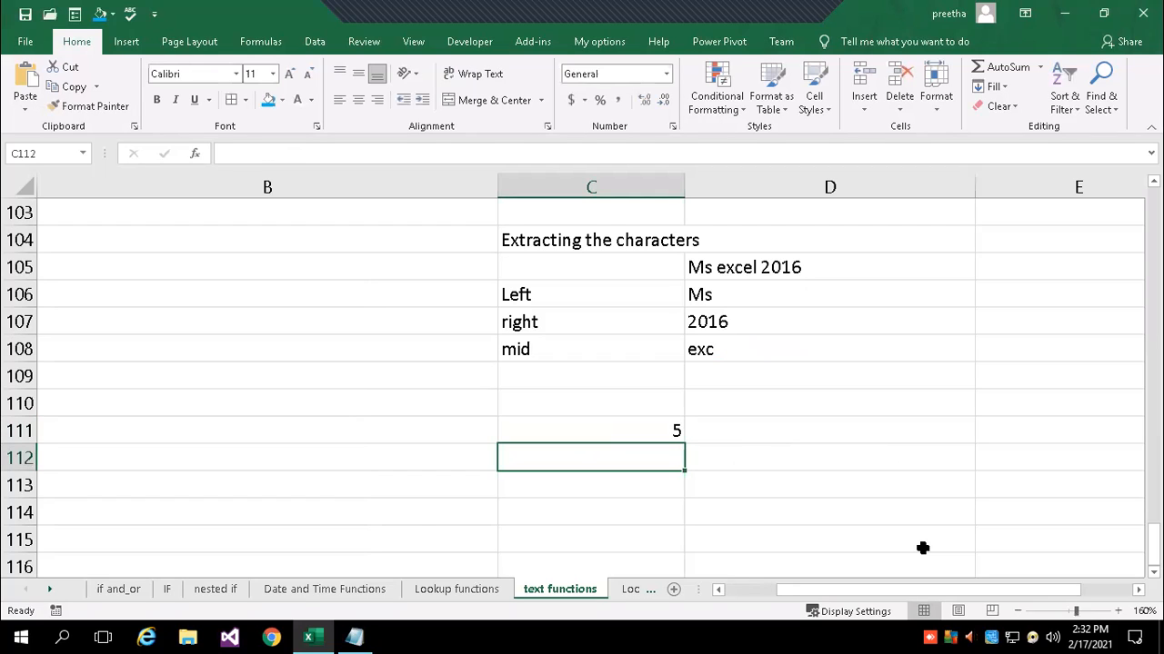
pyautogui.press('Up')
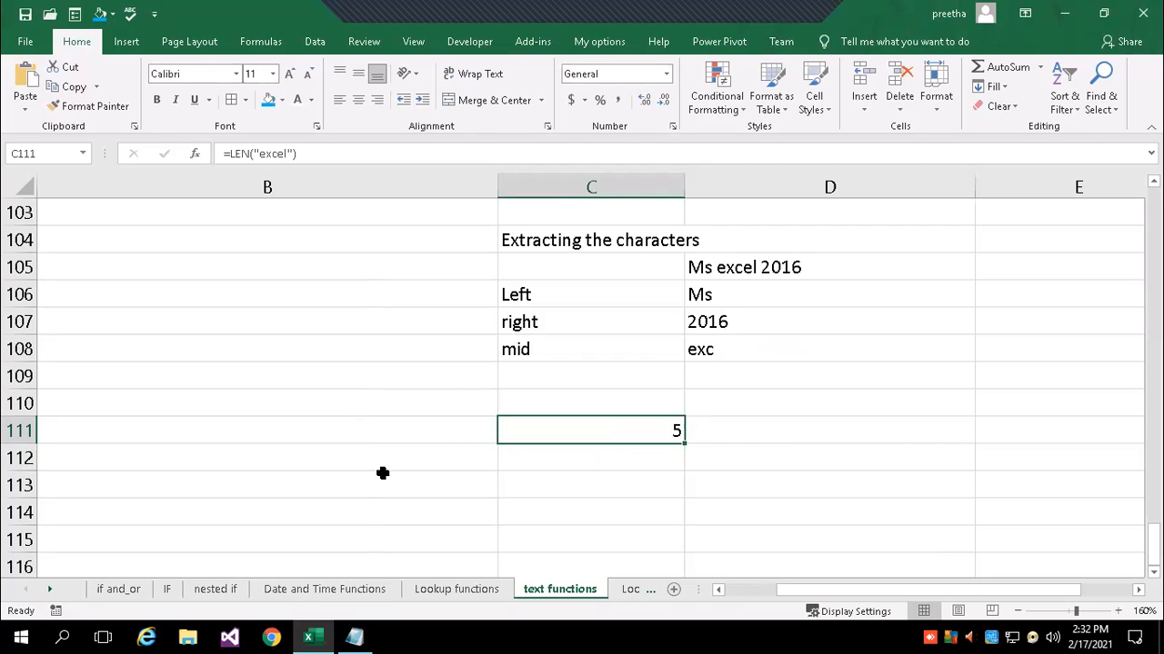
# Enter the sample text "excel 2016" in cell B112.
pyautogui.click(377, 459)
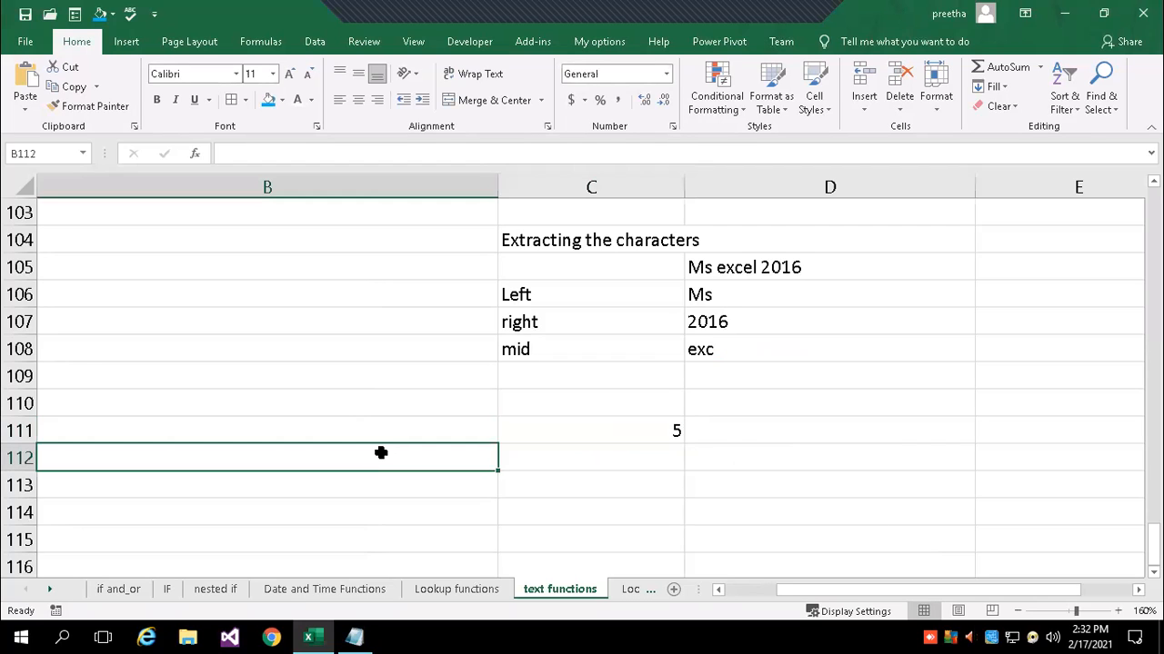
pyautogui.write('exel')
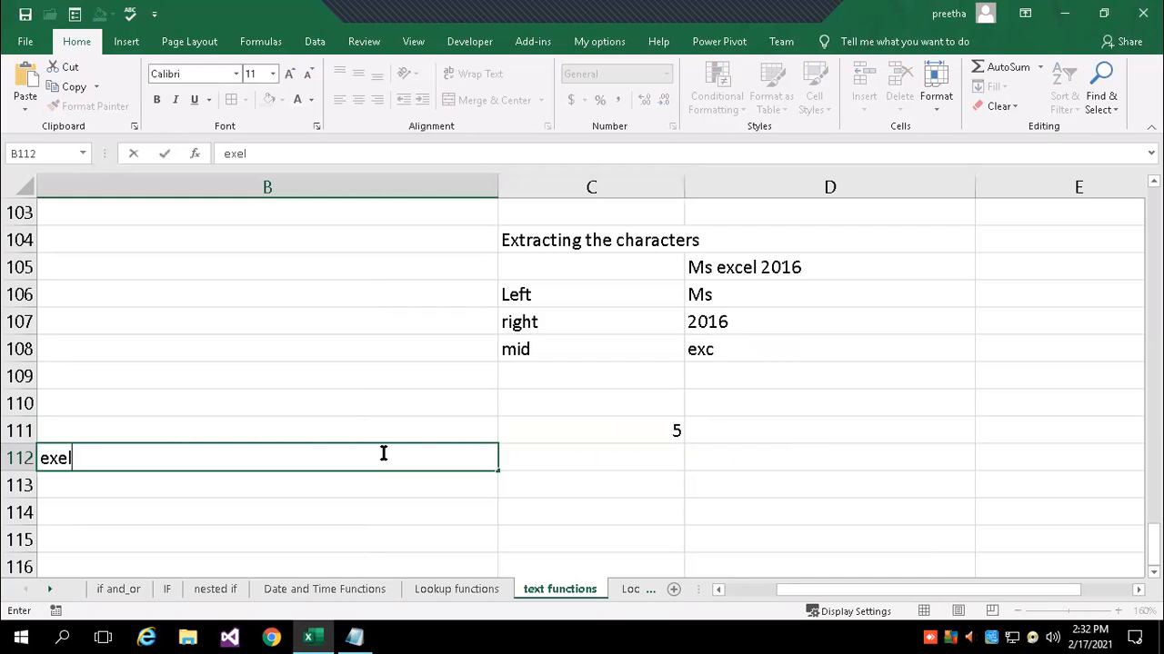
pyautogui.press('BackSpace')
pyautogui.press('BackSpace')
pyautogui.write('cel 2016')
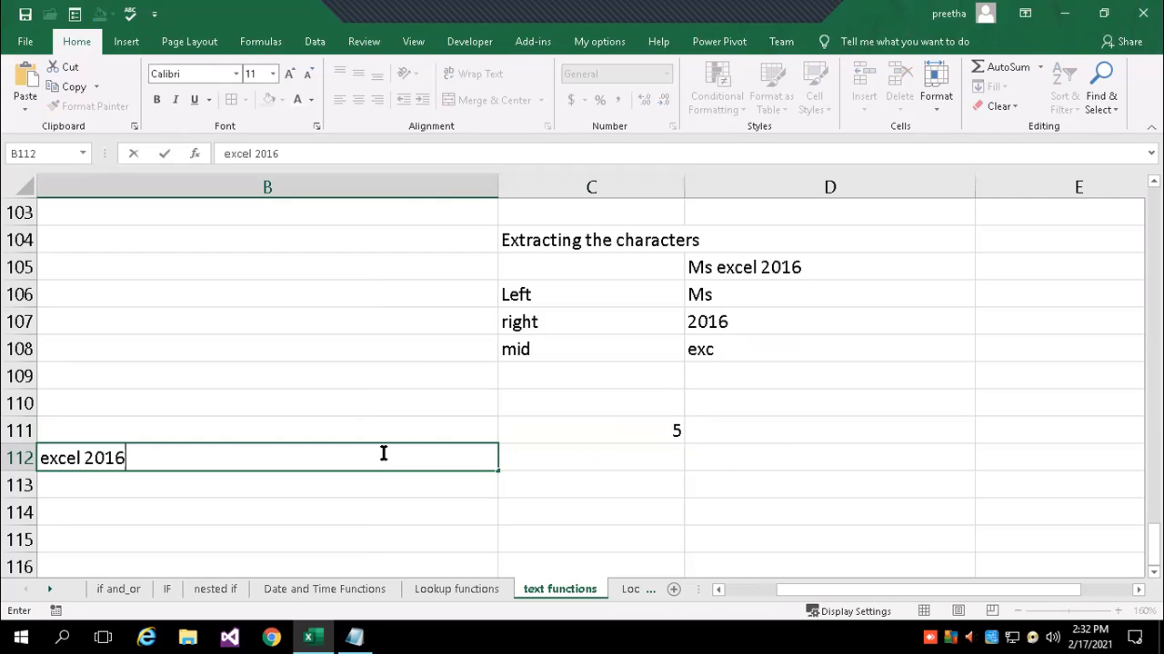
pyautogui.press('Return')
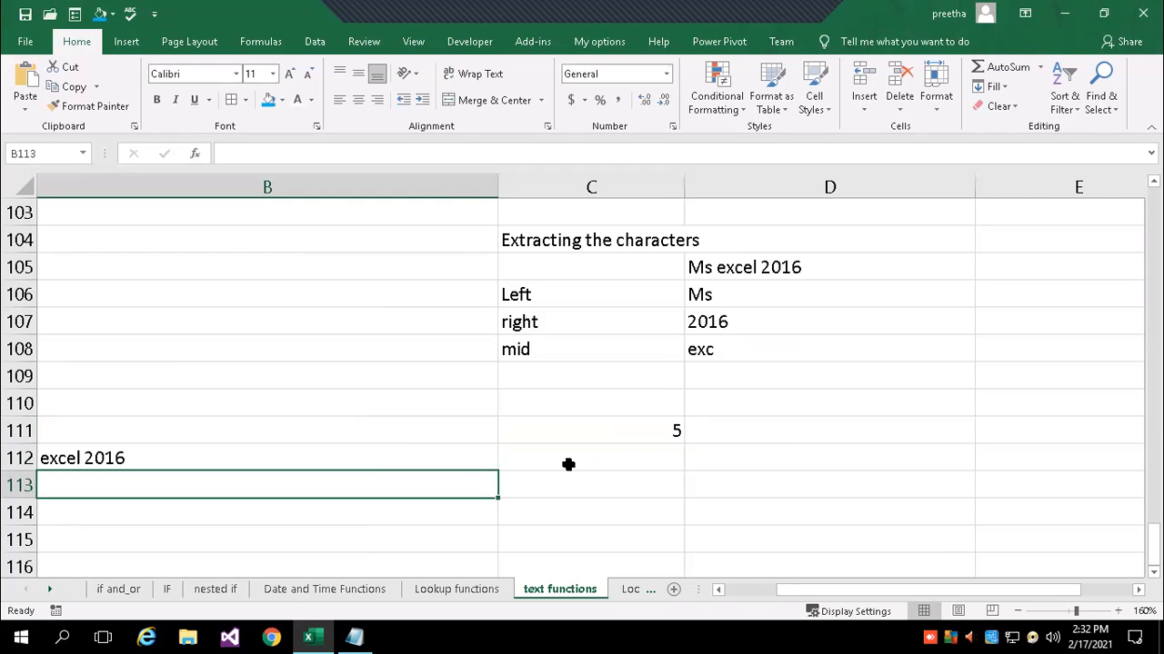
# Enter a LEN formula in cell C112 that counts the characters of the text in B112.
pyautogui.click(568, 464)
pyautogui.write('=')
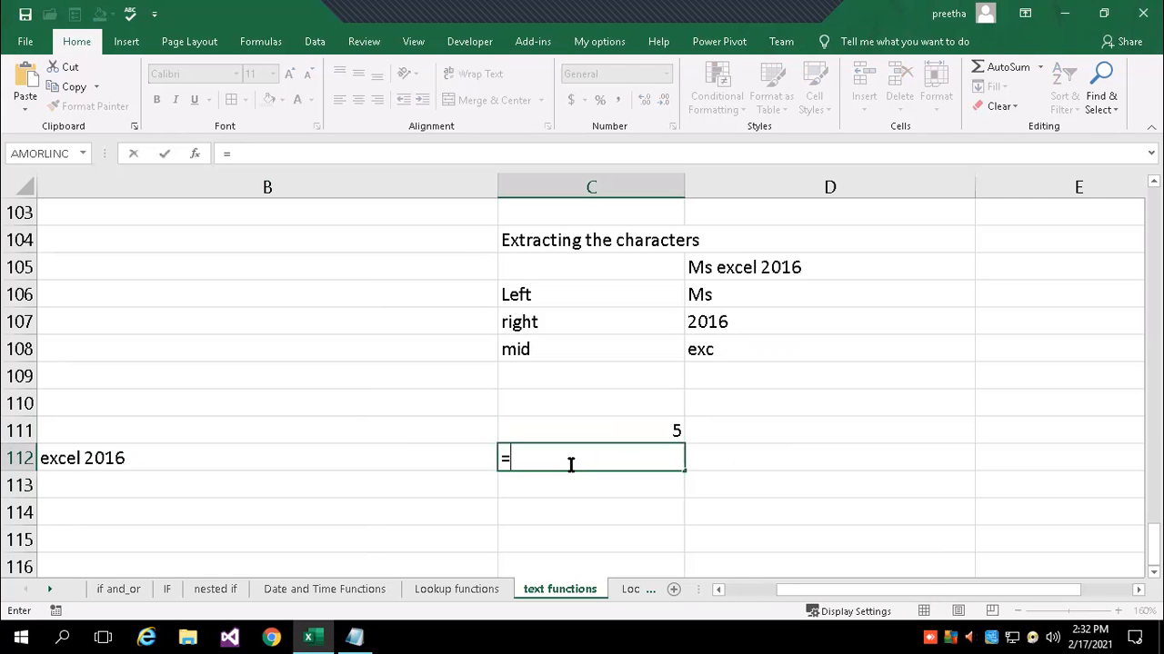
pyautogui.write('len(')
pyautogui.click(348, 456)
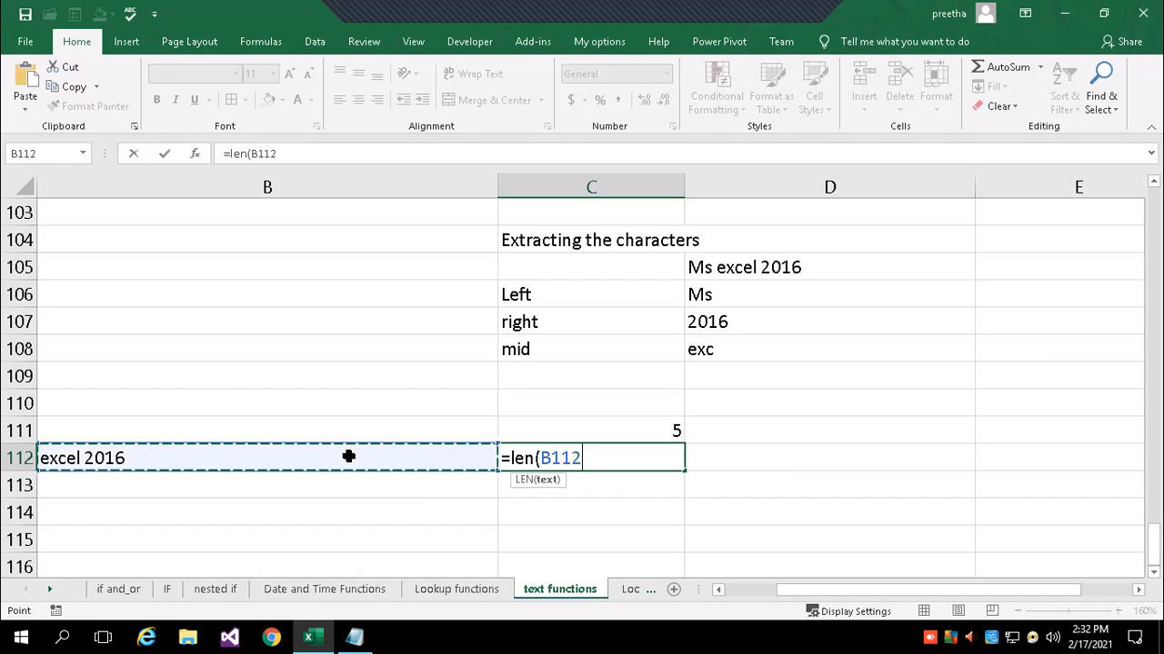
pyautogui.write(')')
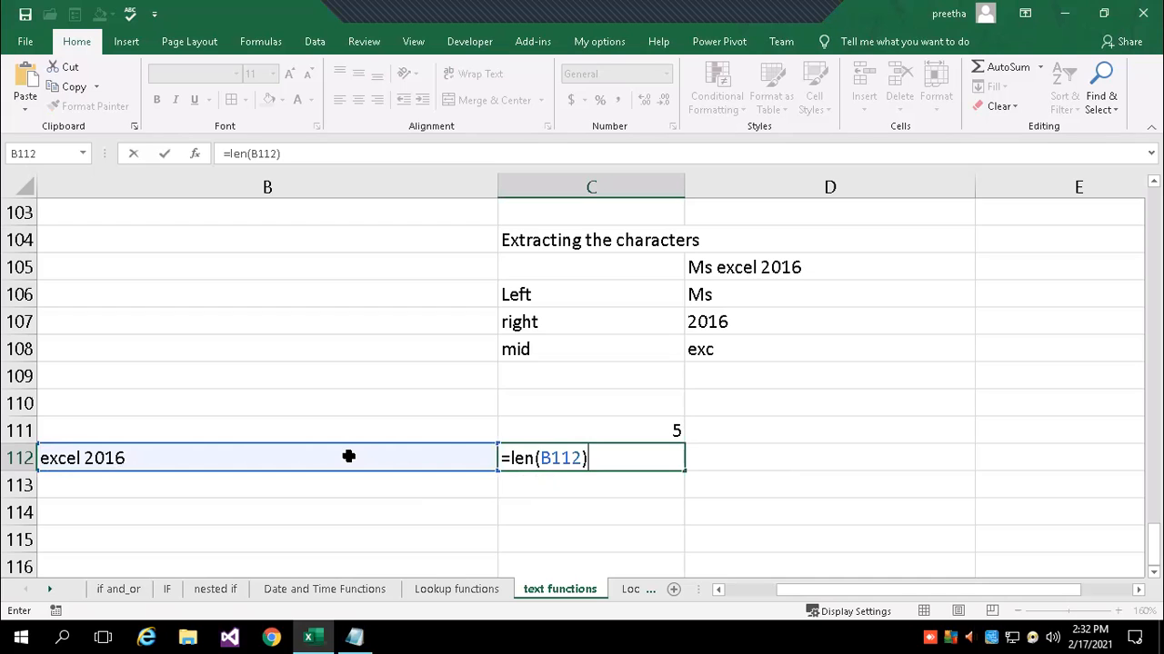
pyautogui.press('Return')
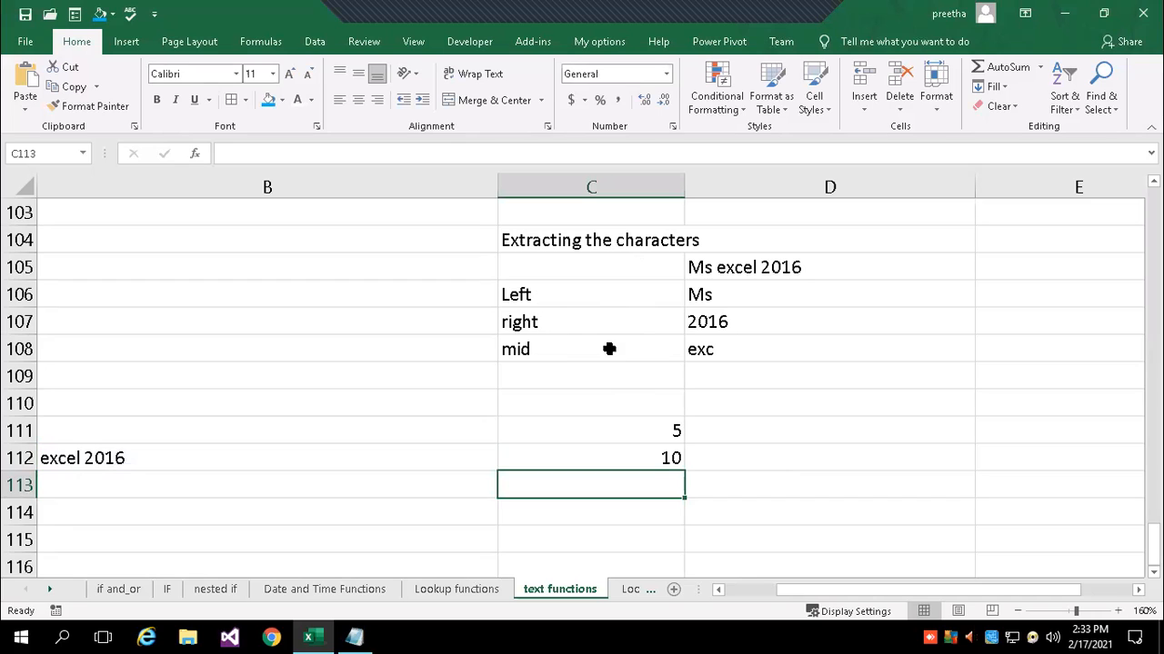
# Review the TRIM example in row 100, the Proper, Upper and Lower case examples, and the concatenation examples above them.
pyautogui.scroll(1, 611, 347)
pyautogui.scroll(1, 617, 347)
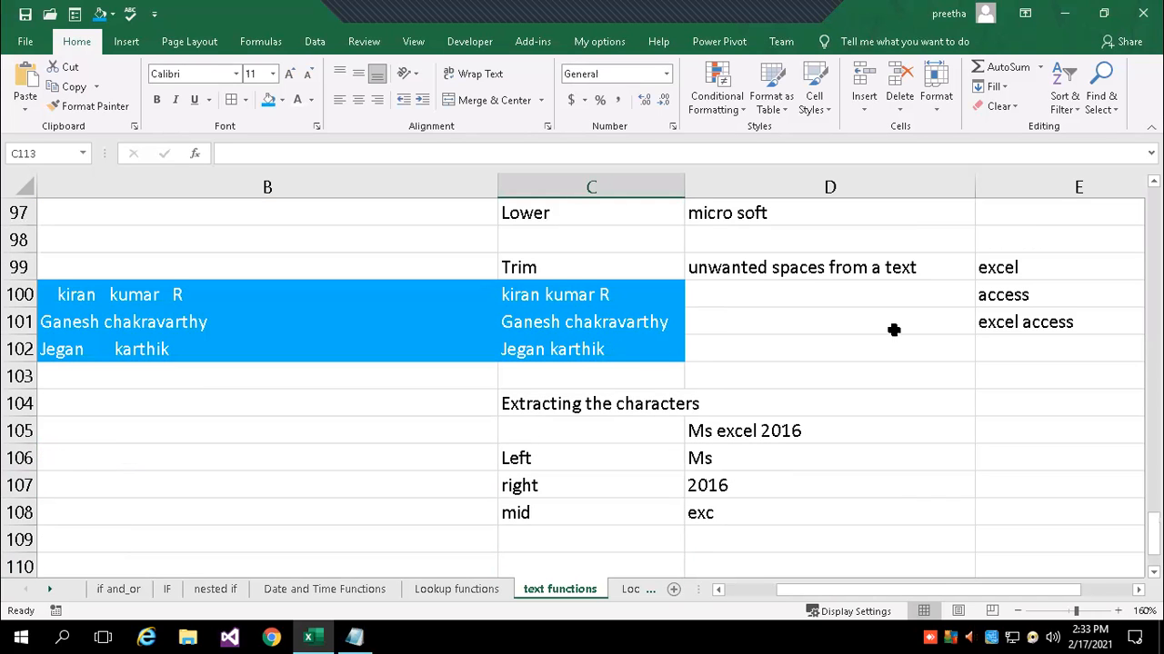
pyautogui.click(653, 295)
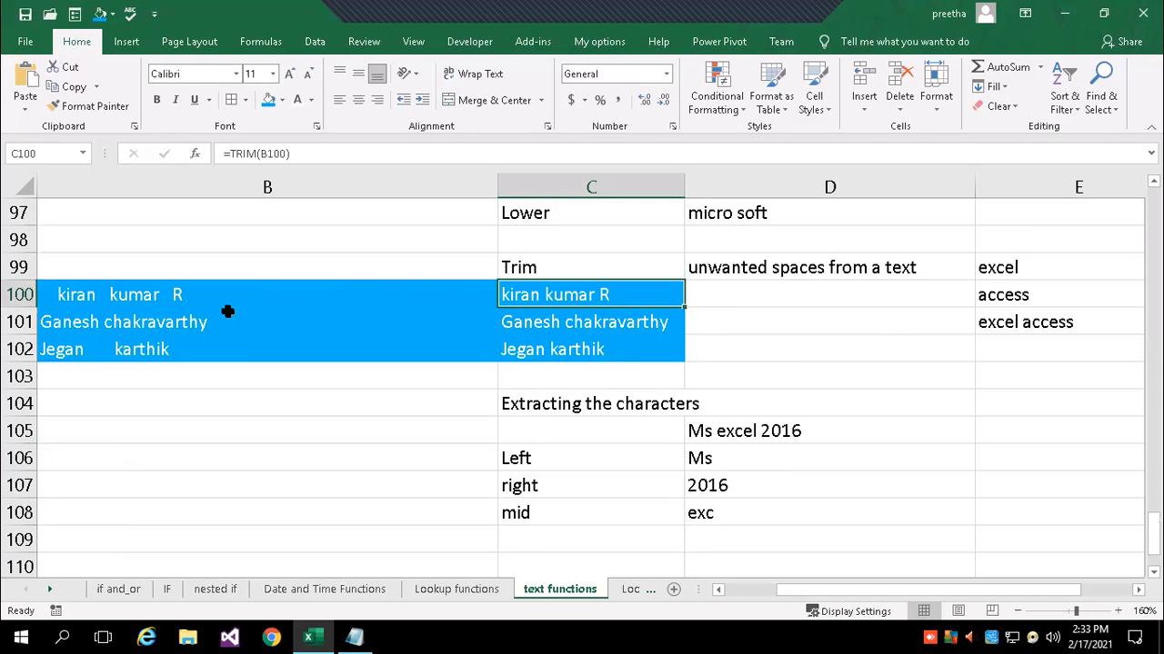
pyautogui.hotkey('shift', 'Tab')
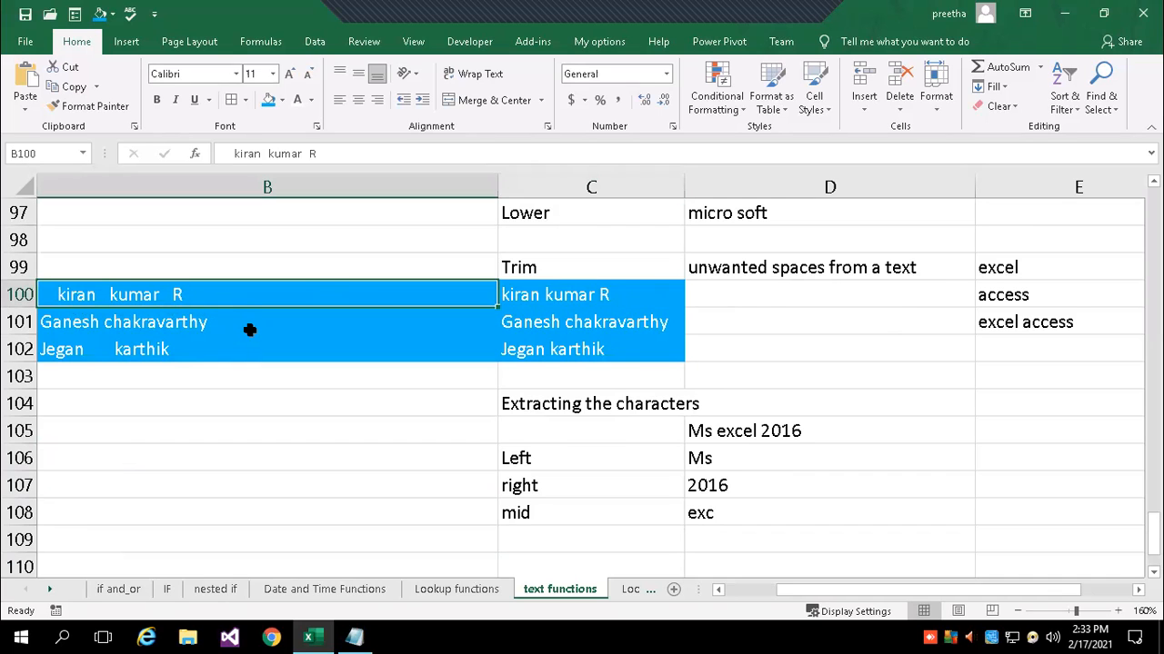
pyautogui.scroll(1, 762, 304)
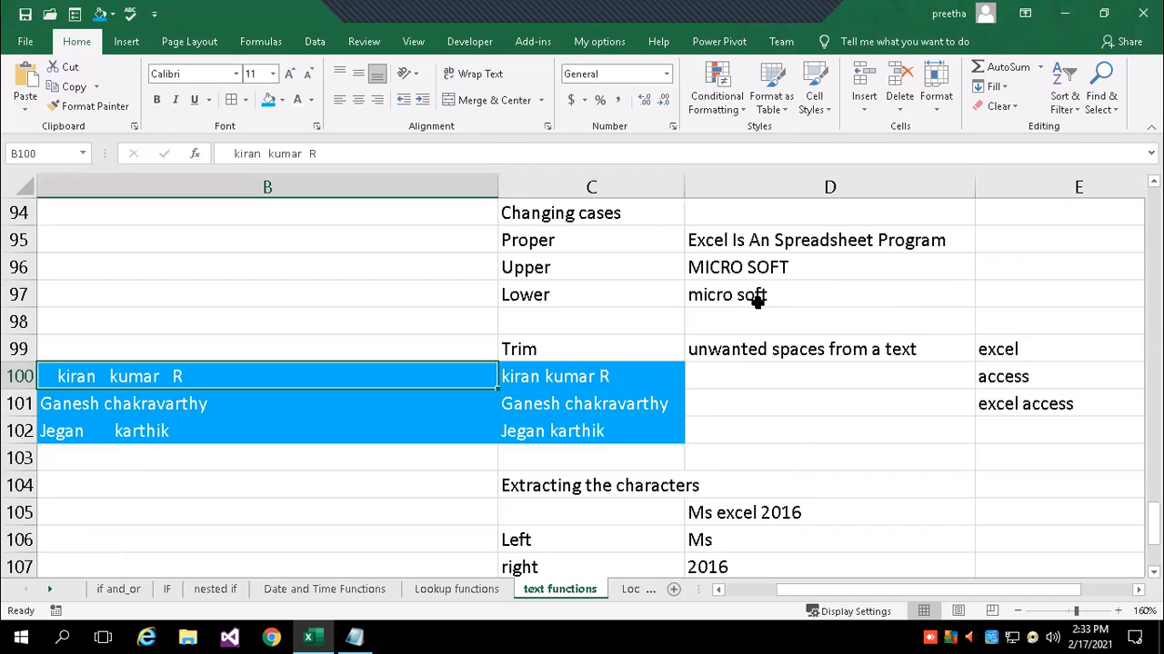
pyautogui.click(568, 240)
pyautogui.click(562, 271)
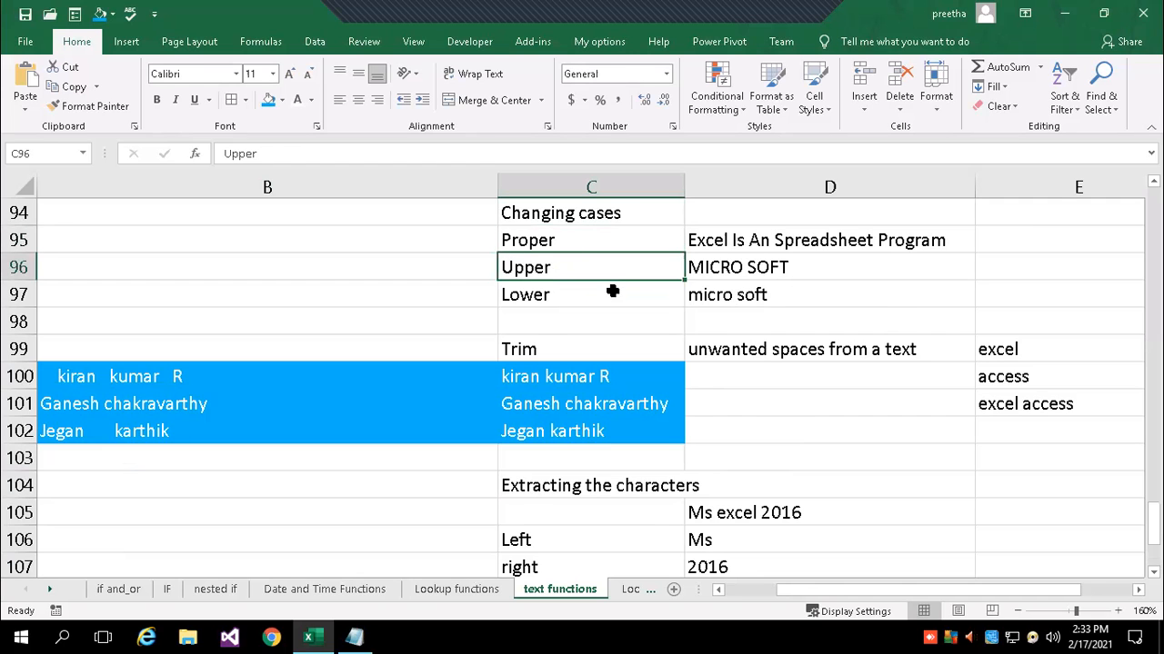
pyautogui.scroll(-1, 697, 334)
pyautogui.scroll(11, 694, 249)
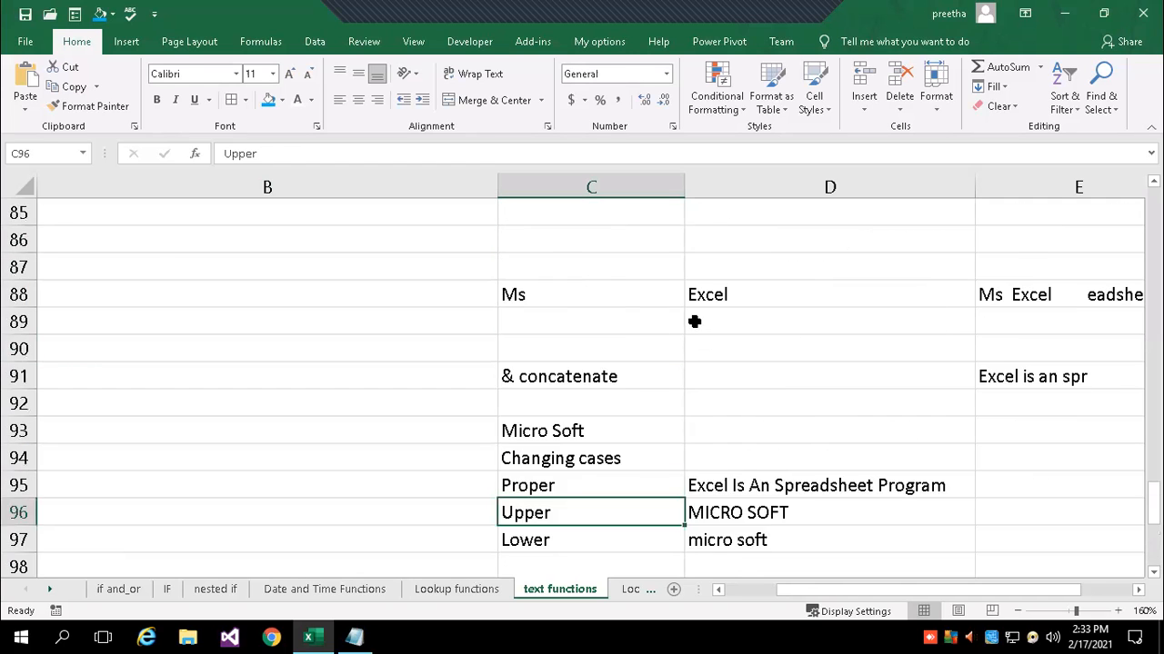
pyautogui.scroll(20, 689, 317)
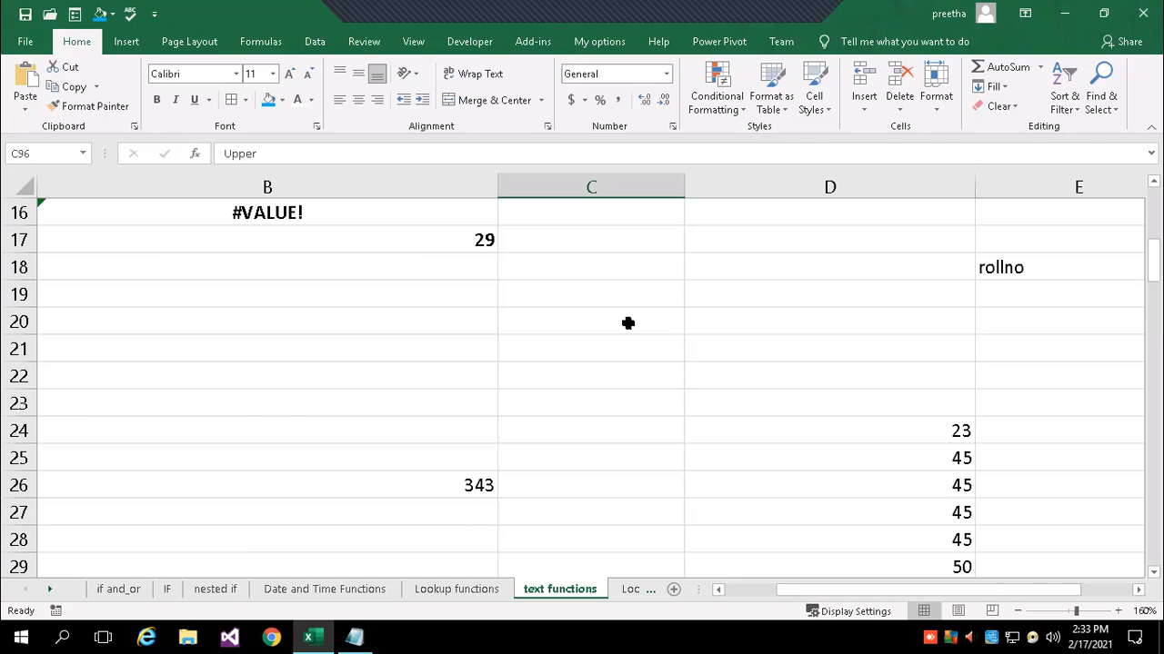
# Select the MID example in cell B5 and narrow column A so more of the neighbouring columns fit.
pyautogui.click(709, 587)
pyautogui.scroll(-2, 863, 577)
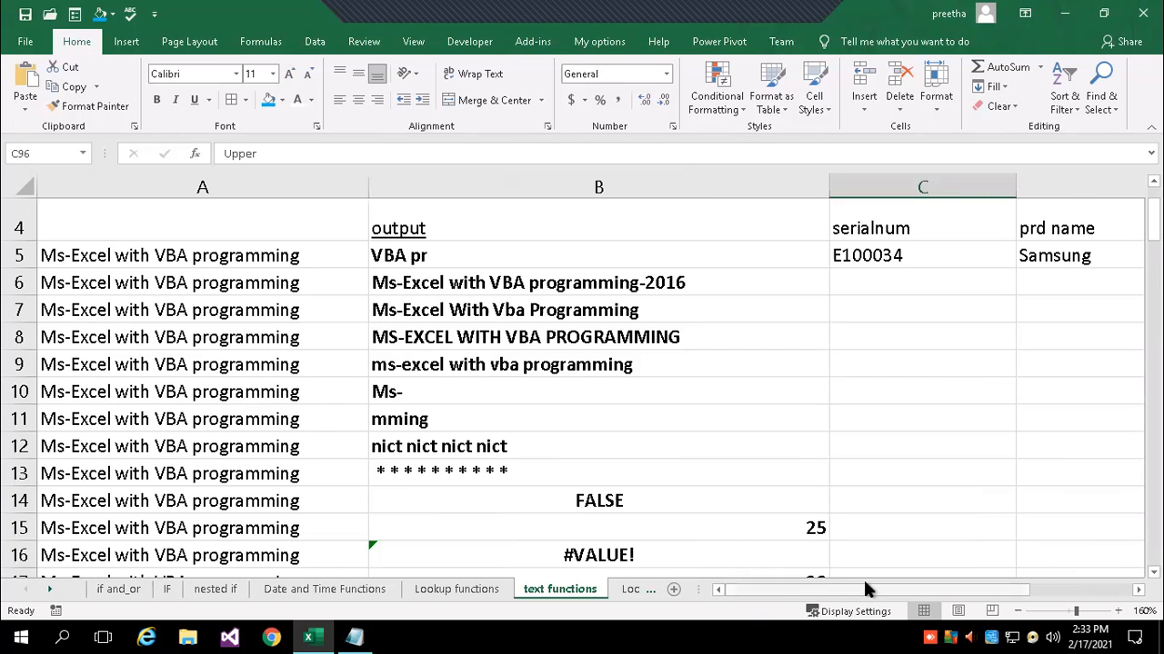
pyautogui.scroll(1, 861, 576)
pyautogui.click(576, 256)
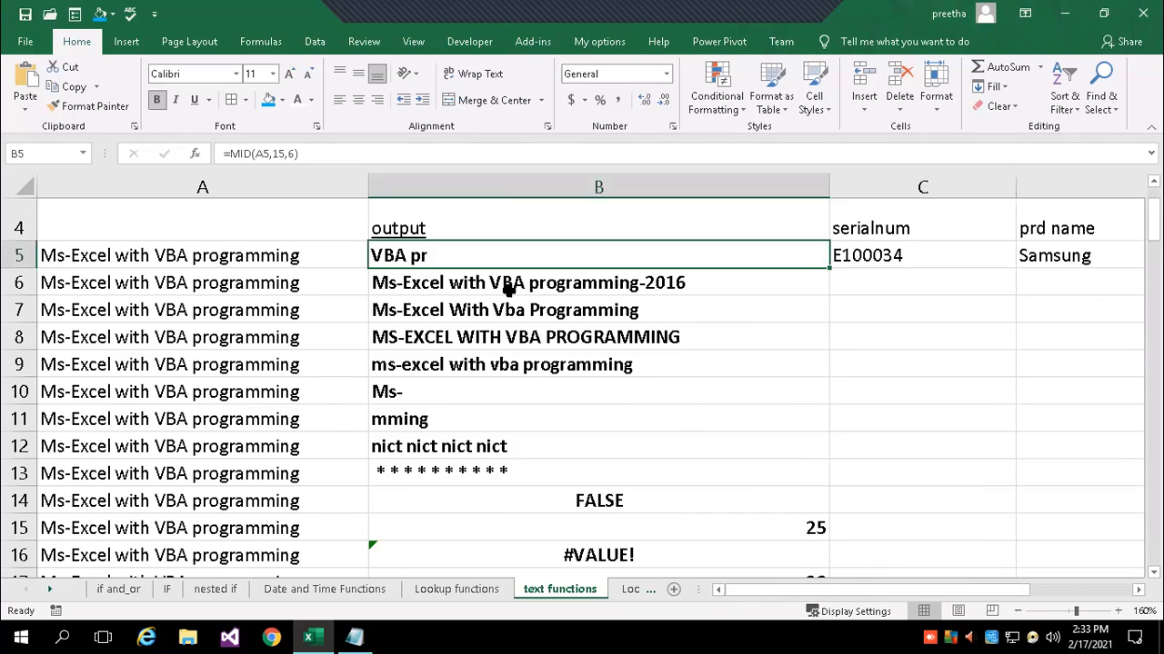
pyautogui.moveTo(368, 186); pyautogui.dragTo(297, 198)
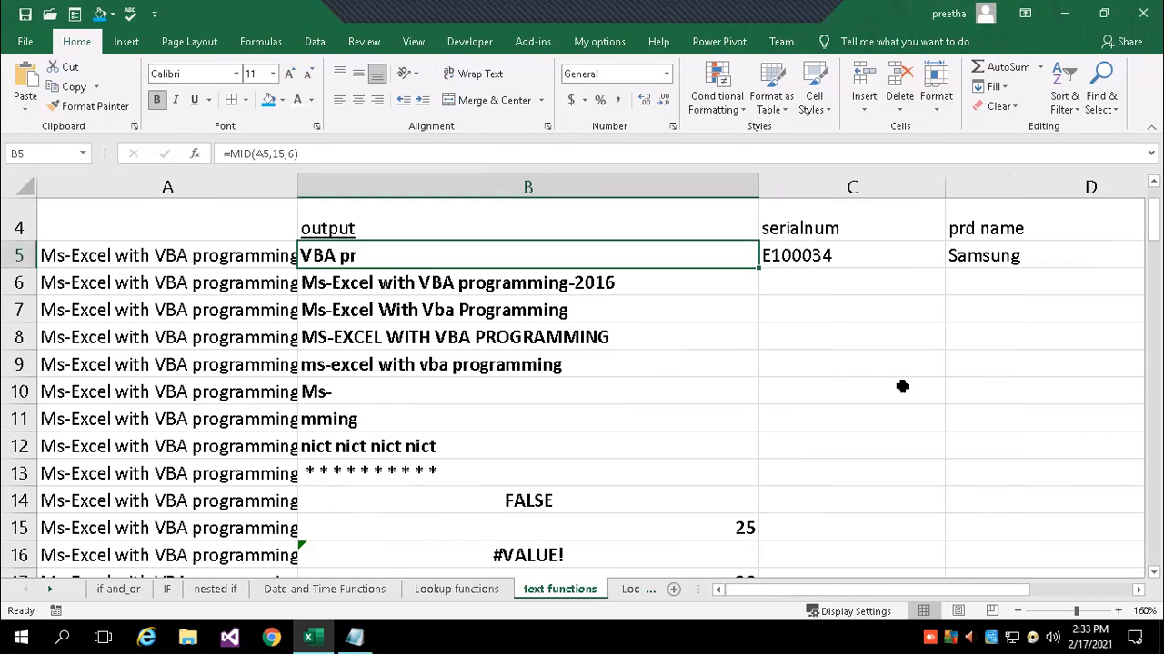
# Display formulas instead of results, examine the text function examples in B5:B17, and switch back to showing results.
pyautogui.click(262, 40)
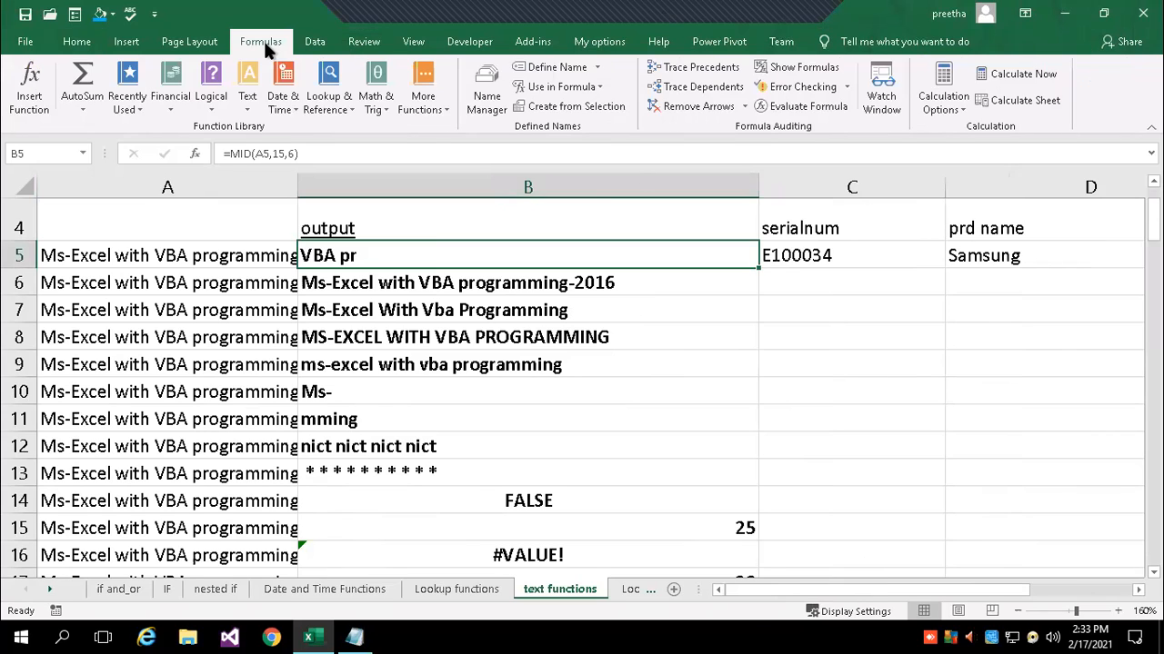
pyautogui.click(783, 64)
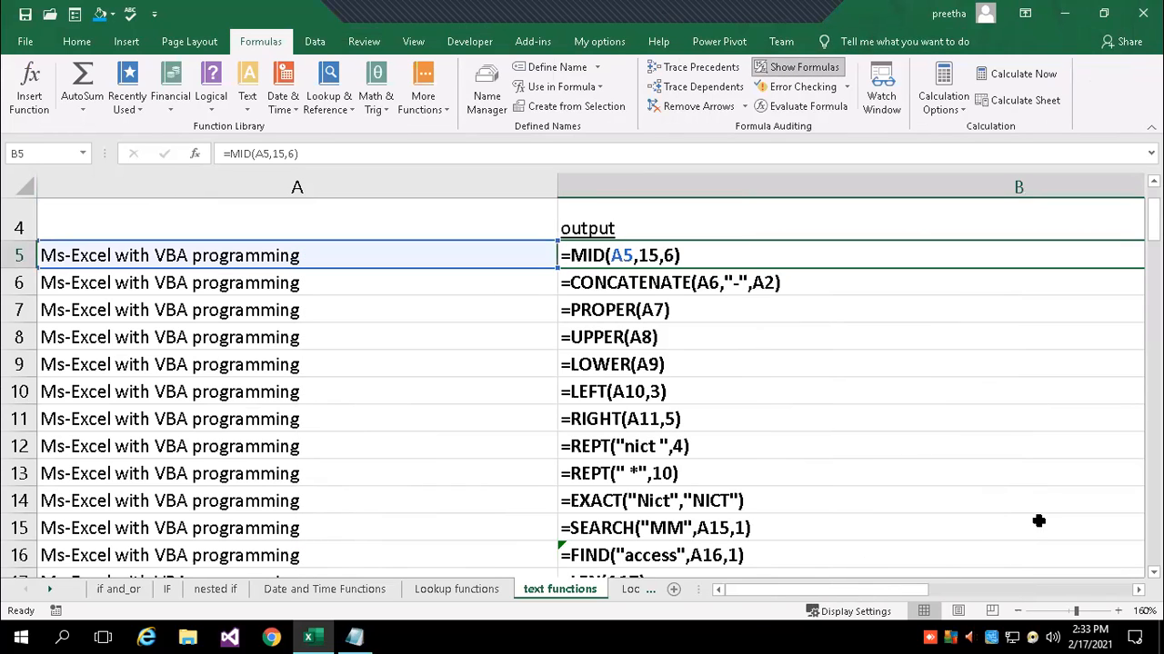
pyautogui.scroll(-1, 582, 388)
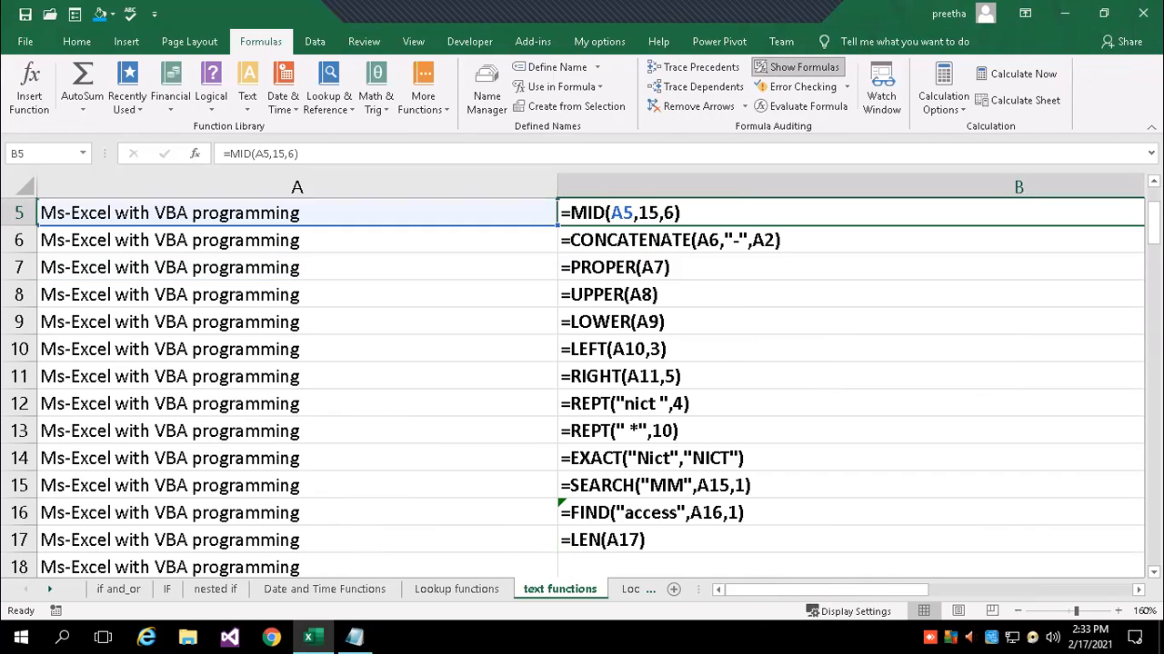
pyautogui.scroll(1, 810, 254)
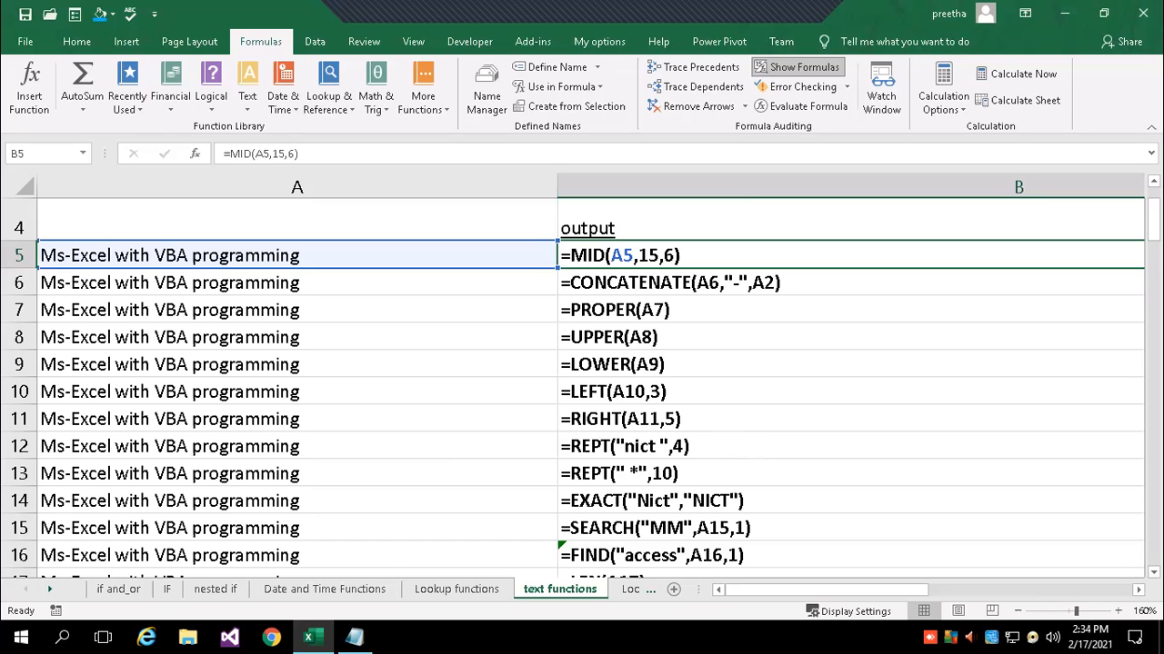
pyautogui.scroll(-1, 582, 388)
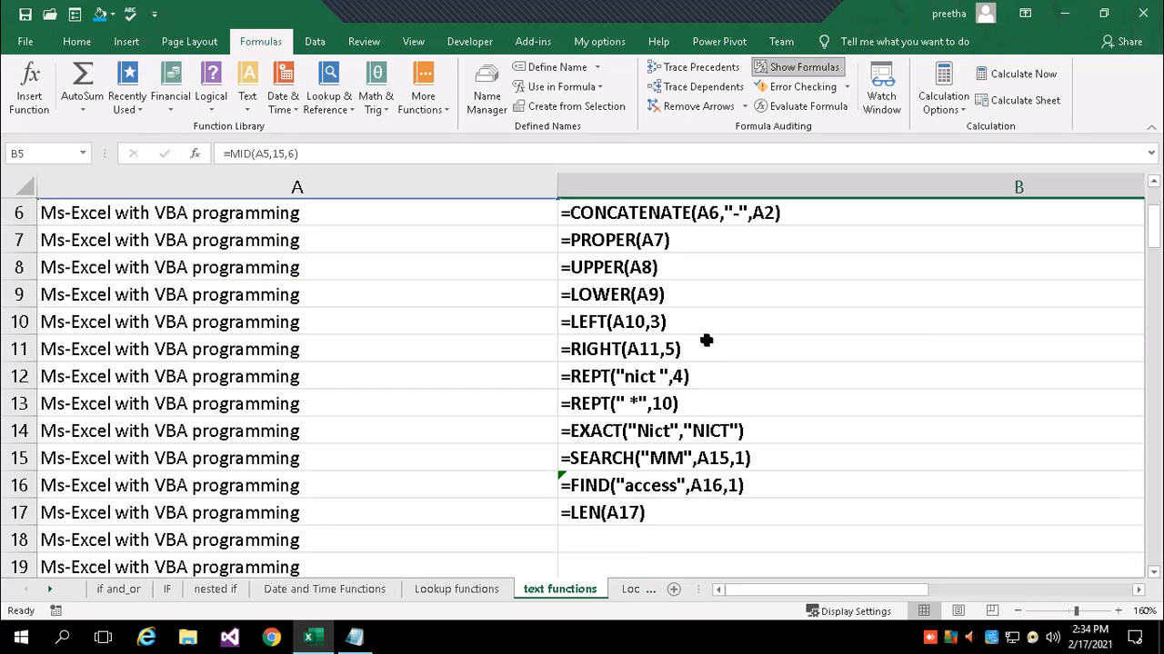
pyautogui.scroll(1, 718, 345)
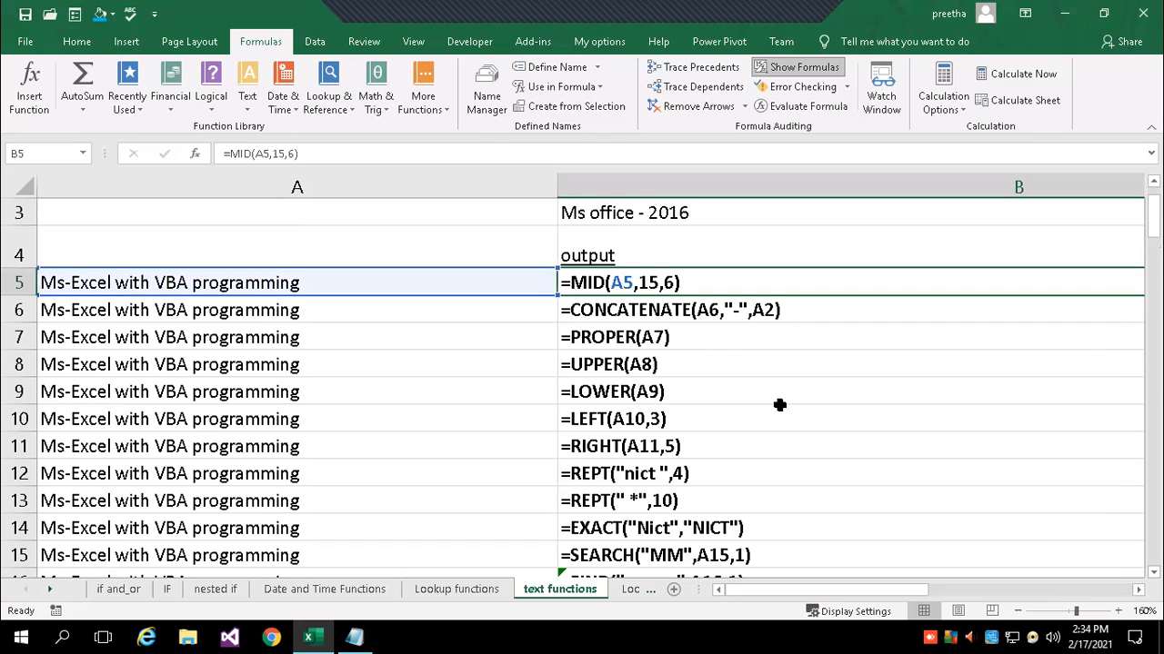
pyautogui.scroll(-1, 779, 406)
pyautogui.scroll(1, 779, 405)
pyautogui.click(1152, 572)
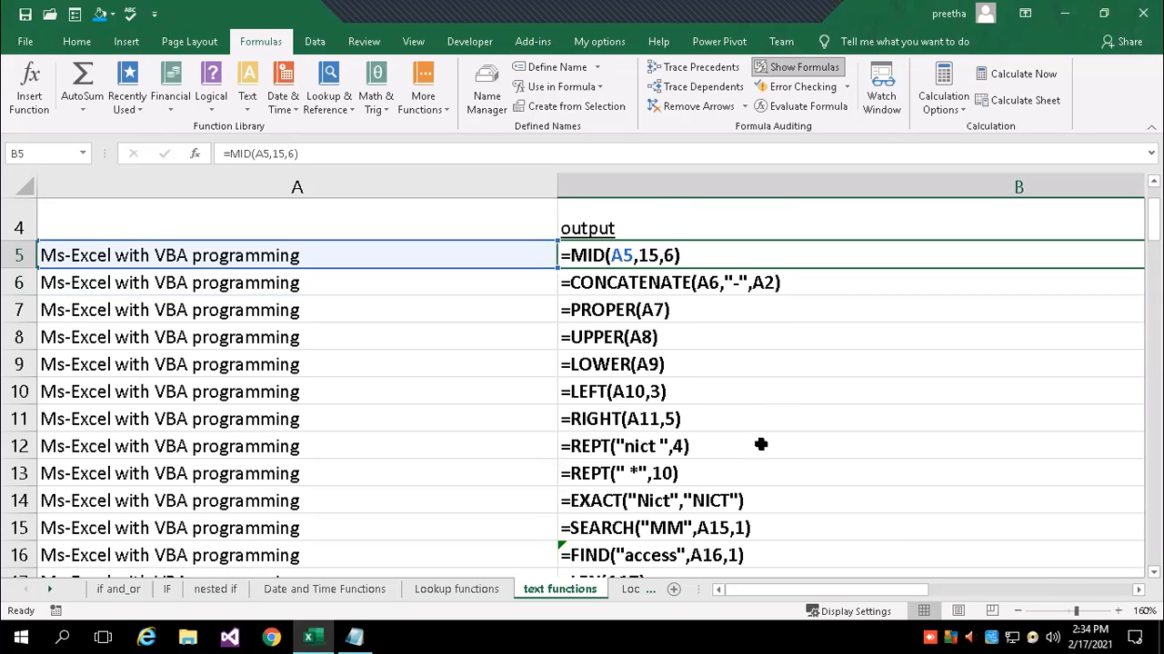
pyautogui.scroll(-1, 761, 445)
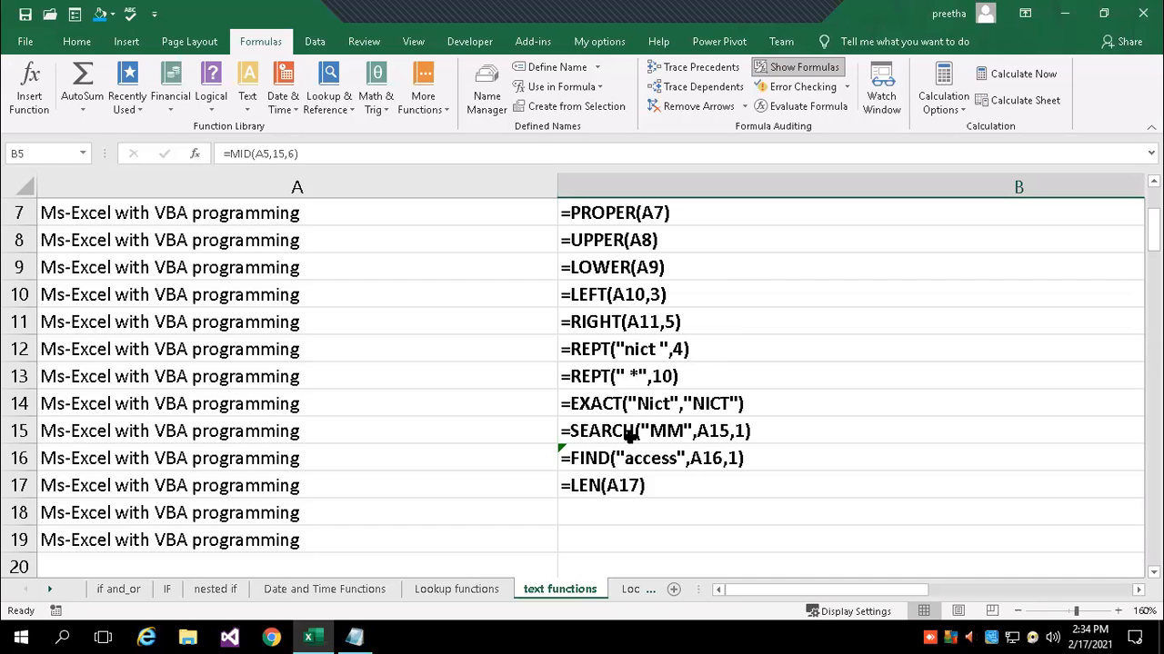
pyautogui.scroll(-2, 621, 388)
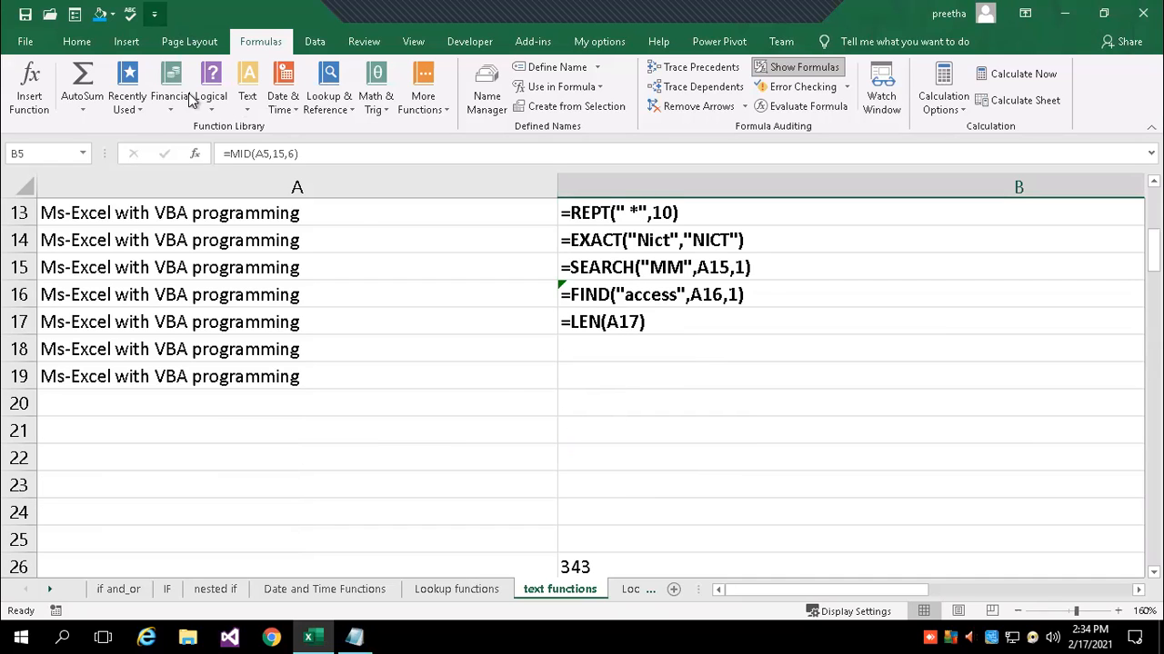
pyautogui.click(799, 67)
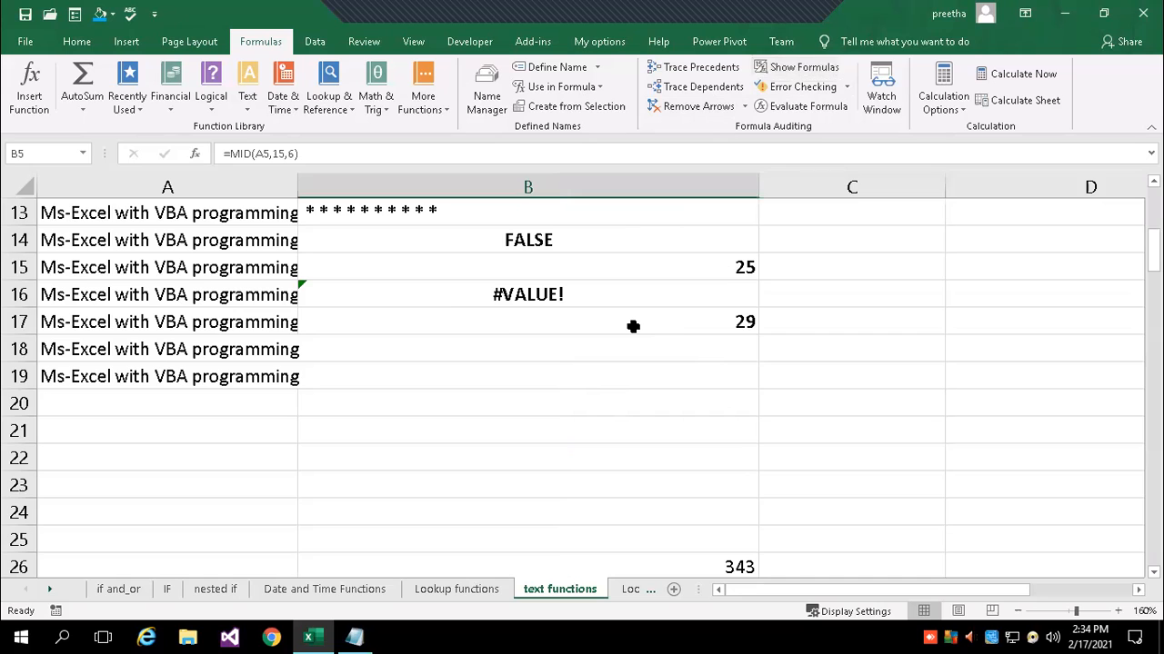
# Start a REPT formula with a quoted text argument in cell B114, below the "excel 2016" example.
pyautogui.scroll(3, 632, 325)
pyautogui.scroll(-20, 609, 328)
pyautogui.scroll(-12, 614, 308)
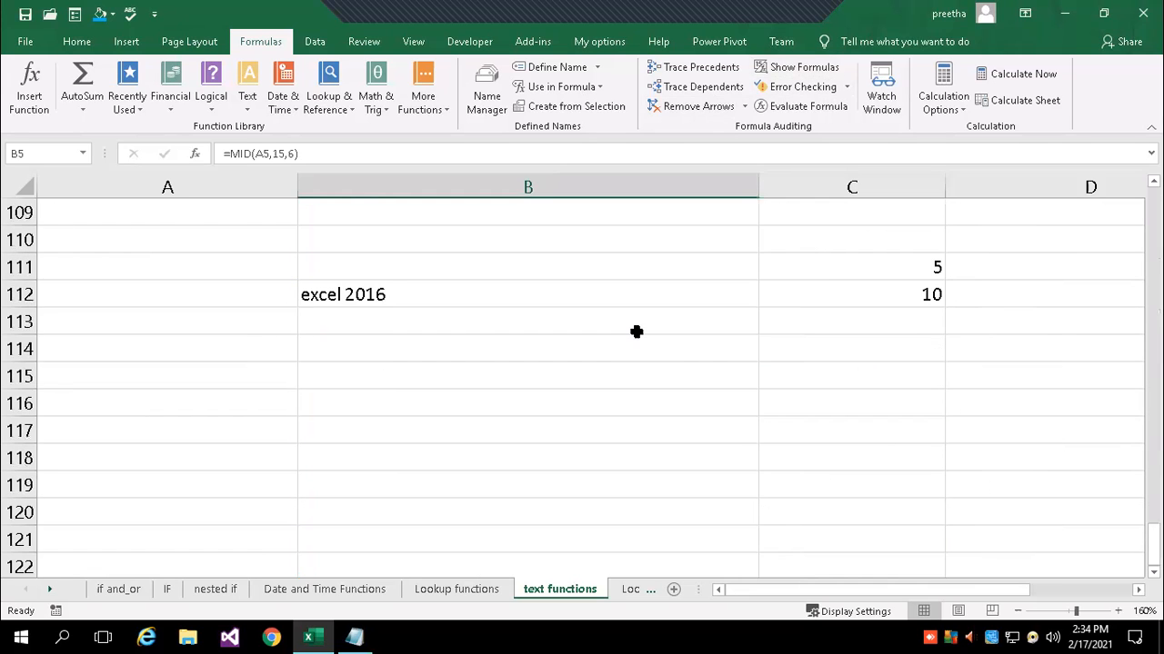
pyautogui.click(487, 349)
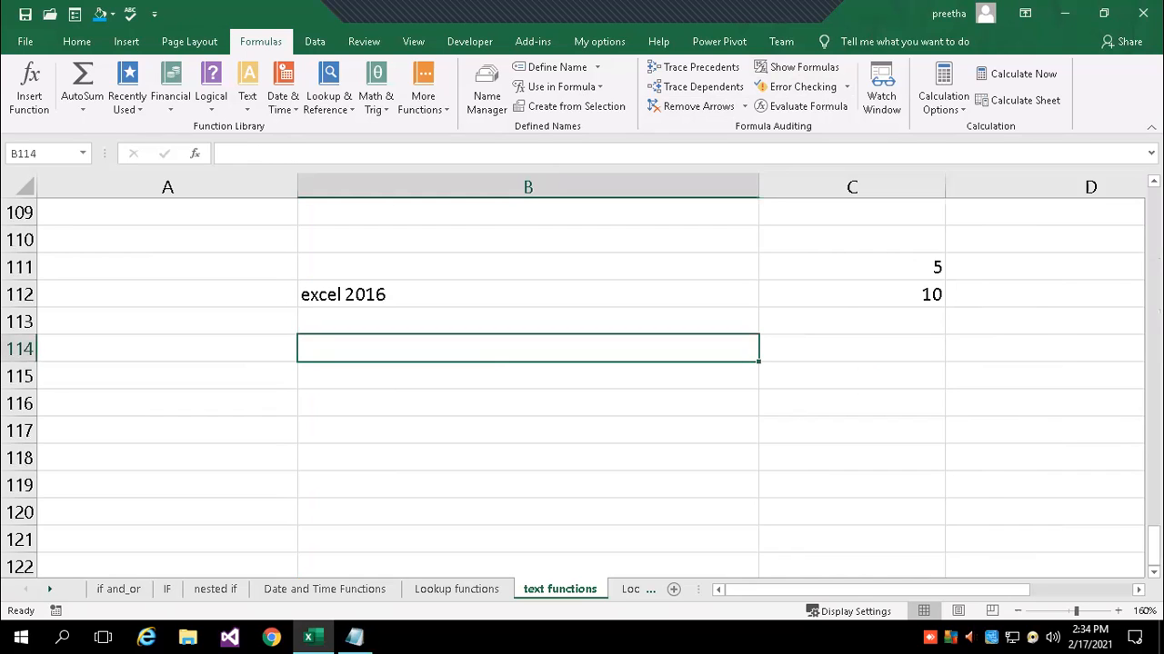
pyautogui.write('=rept')
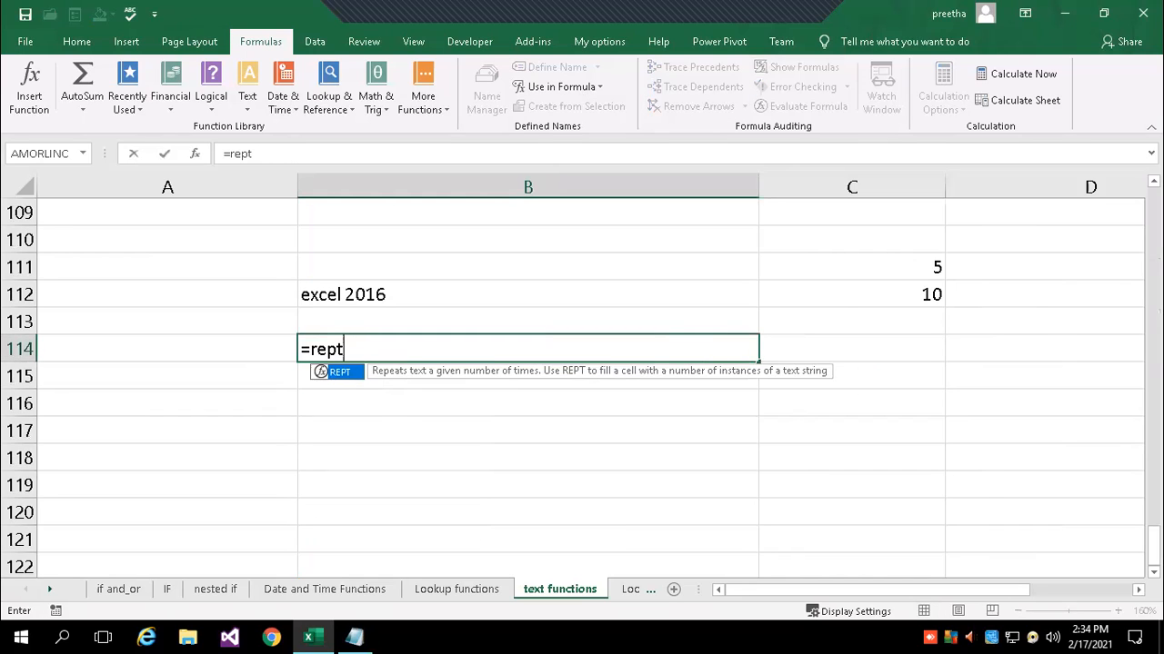
pyautogui.write('(')
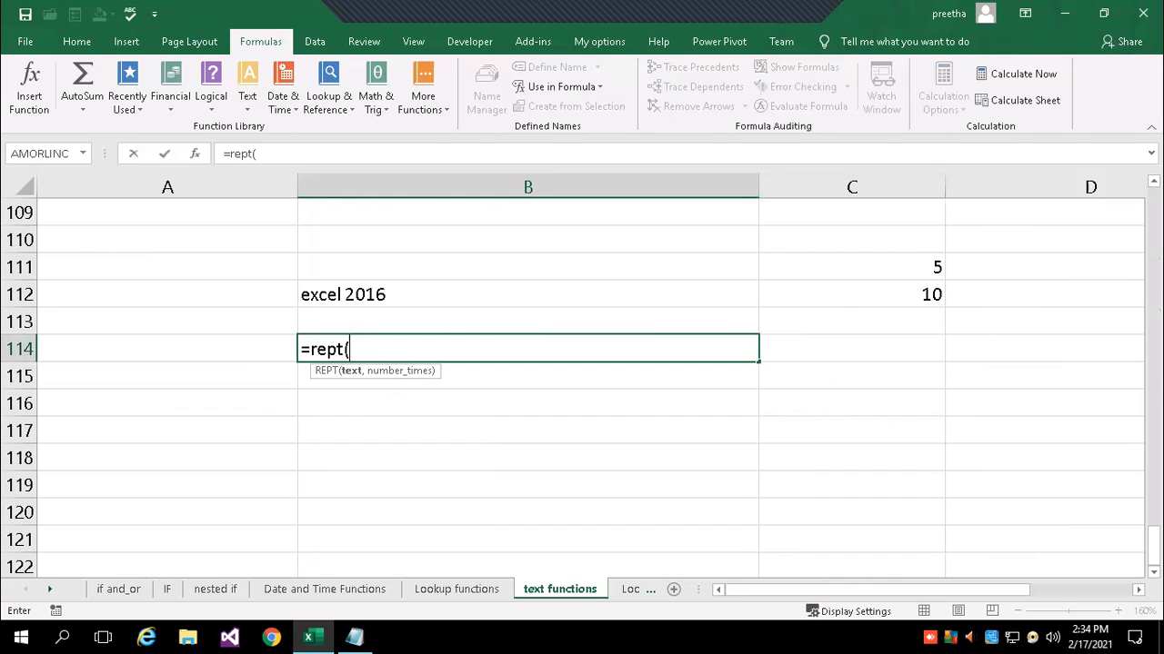
pyautogui.write('"')
pyautogui.write('nict')
pyautogui.press('BackSpace')
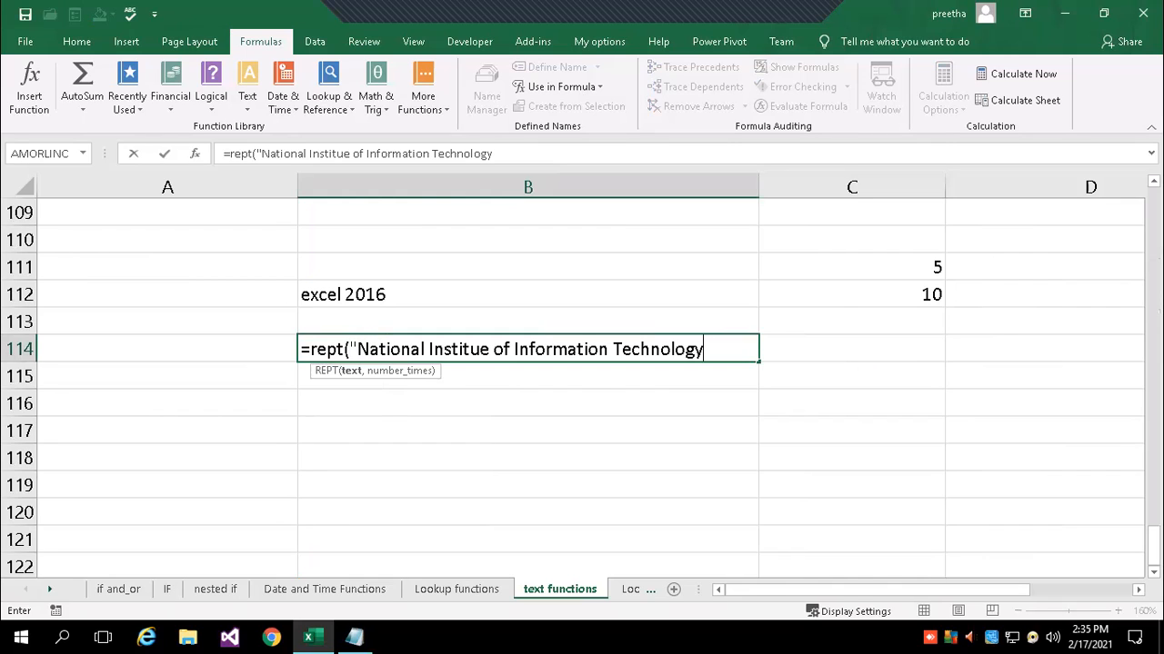
pyautogui.press('BackSpace')
pyautogui.press('BackSpace')
pyautogui.press('BackSpace')
pyautogui.press('BackSpace')
pyautogui.press('BackSpace')
pyautogui.press('BackSpace')
pyautogui.press('BackSpace')
pyautogui.press('BackSpace')
pyautogui.press('BackSpace')
pyautogui.press('BackSpace')
pyautogui.press('BackSpace')
pyautogui.press('BackSpace')
pyautogui.press('BackSpace')
pyautogui.press('BackSpace')
pyautogui.press('BackSpace')
pyautogui.press('BackSpace')
pyautogui.press('BackSpace')
pyautogui.press('BackSpace')
pyautogui.press('BackSpace')
pyautogui.press('BackSpace')
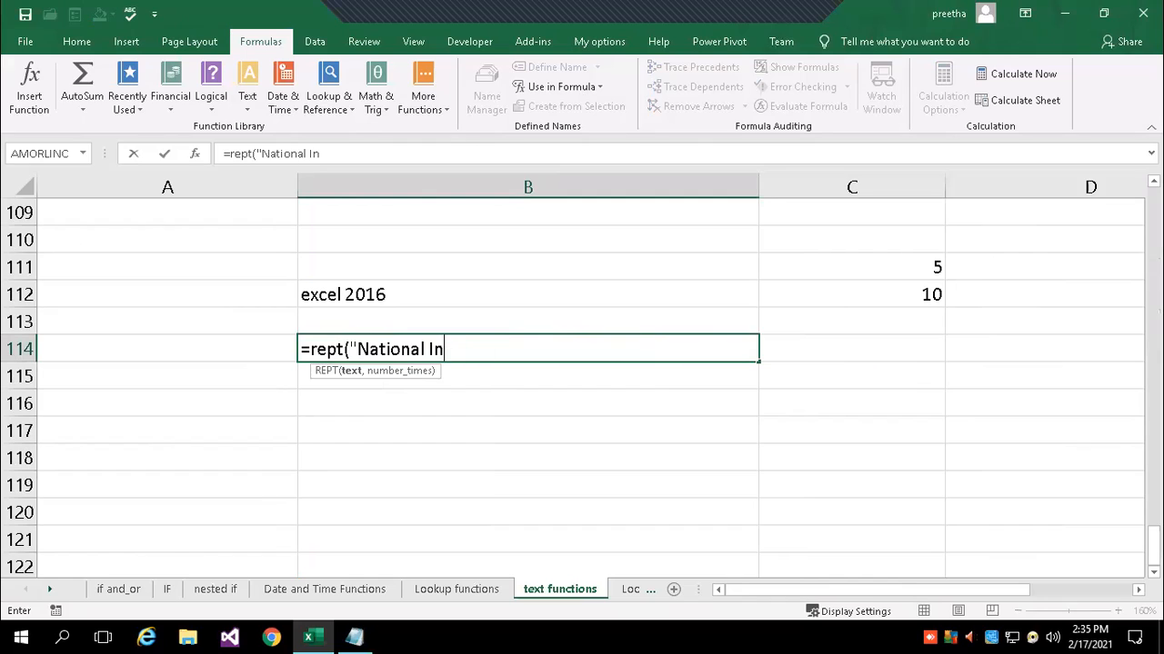
pyautogui.press('BackSpace')
pyautogui.press('BackSpace')
pyautogui.press('BackSpace')
pyautogui.press('BackSpace')
pyautogui.press('BackSpace')
pyautogui.press('BackSpace')
pyautogui.press('BackSpace')
pyautogui.press('BackSpace')
pyautogui.press('BackSpace')
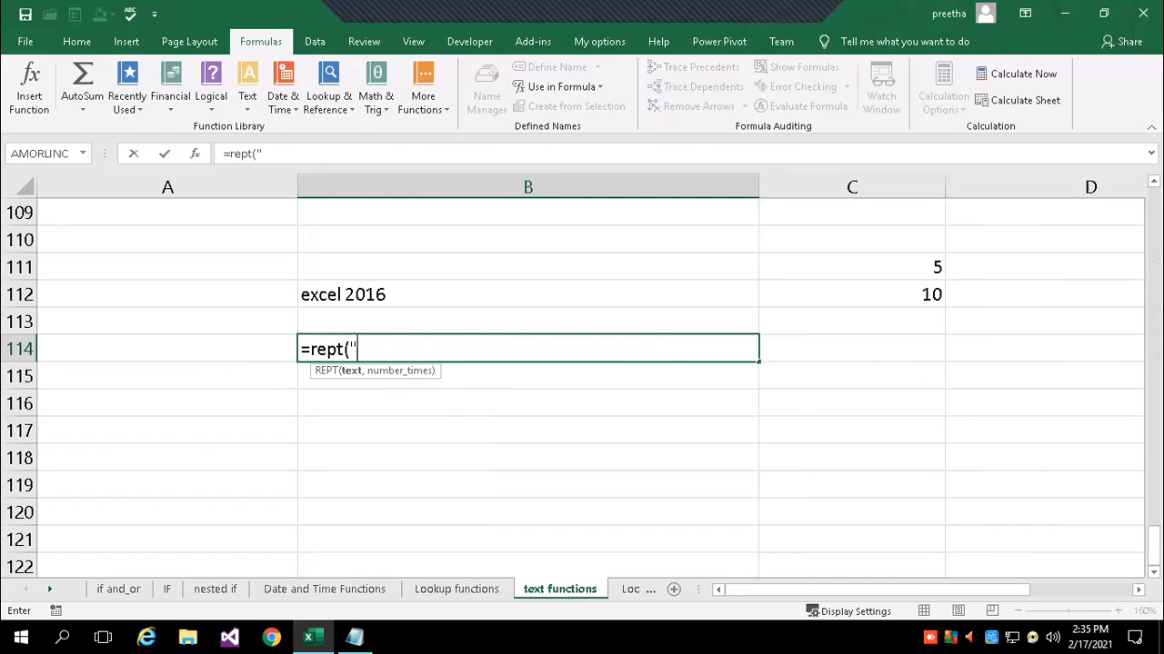
# Complete the REPT formula in cell B114 so that it repeats "*" 20 times.
pyautogui.write('"*",20')
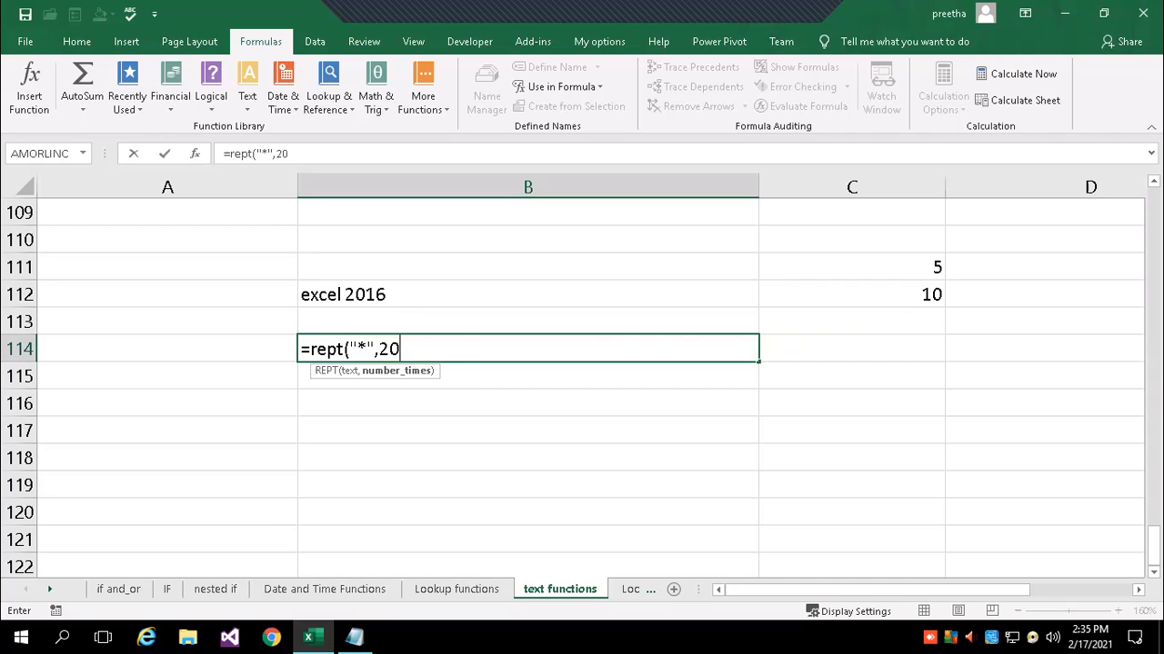
pyautogui.write(')')
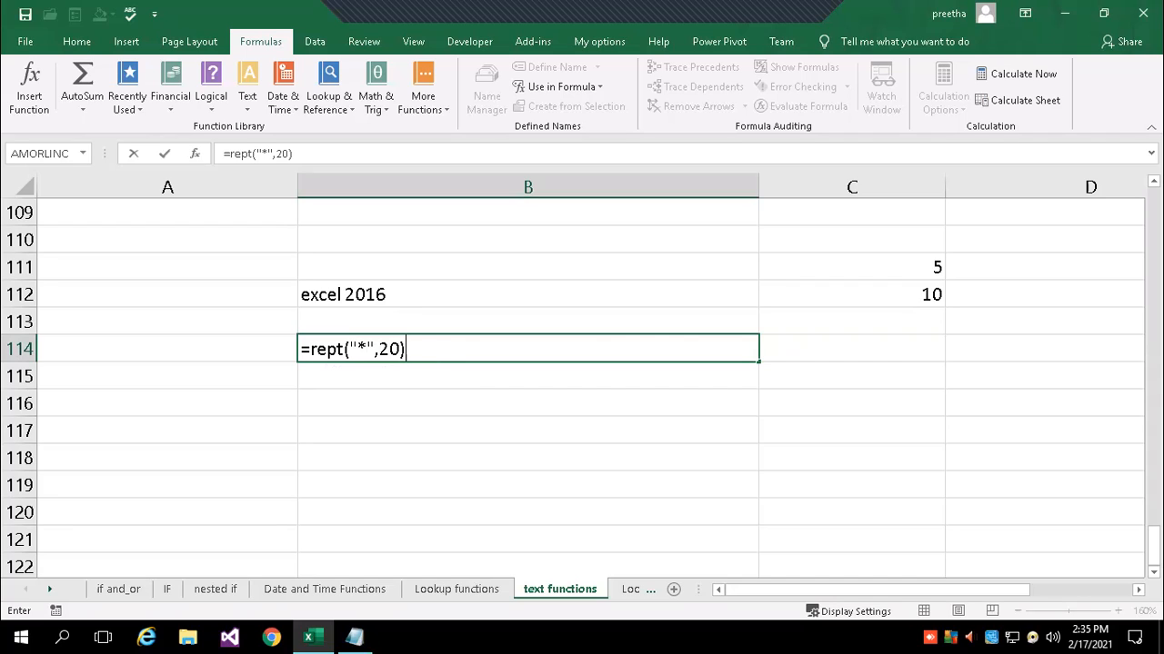
pyautogui.press('Return')
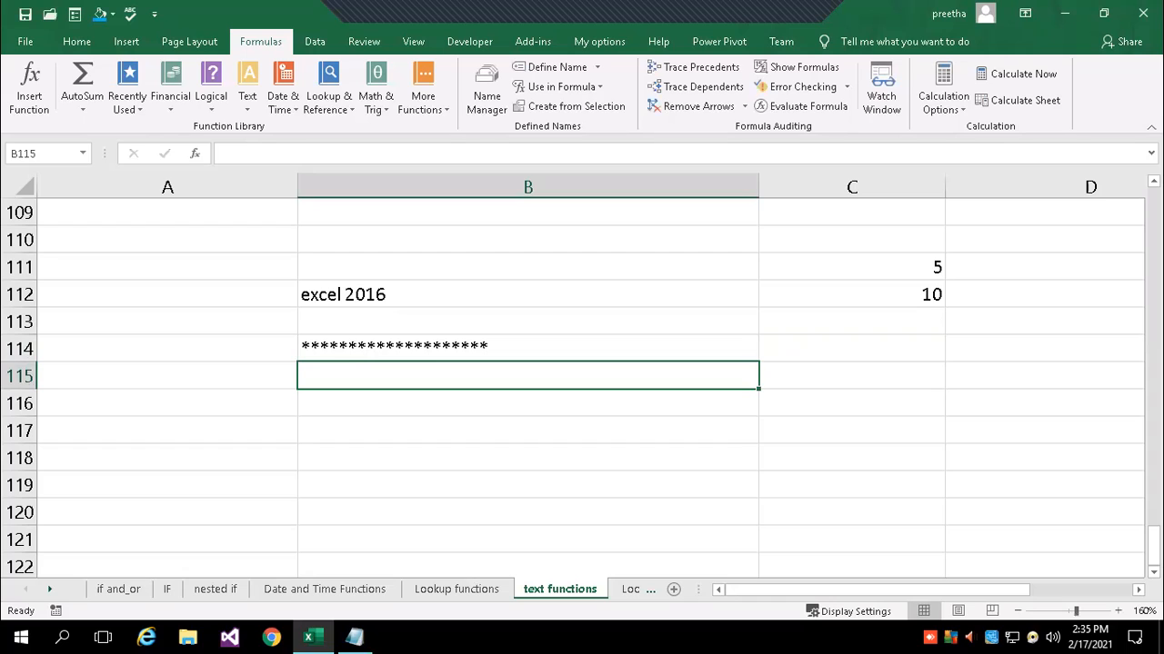
# Enter a REPT formula in cell B115 that repeats the text "ex" 10 times.
pyautogui.write('=rept')
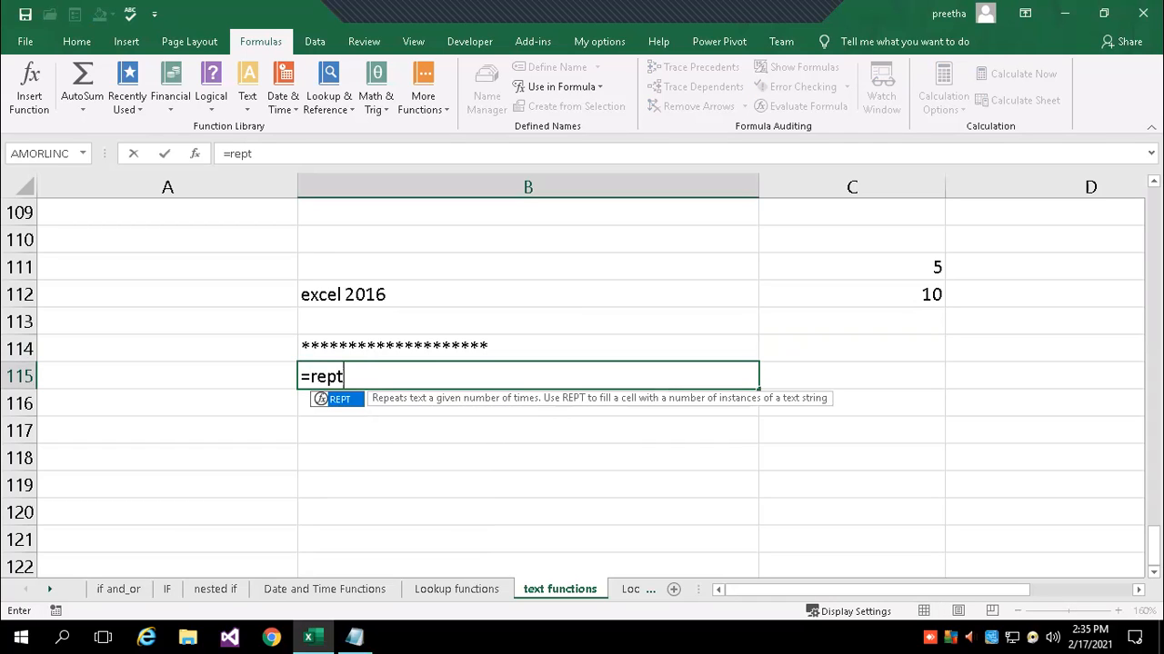
pyautogui.write('("ex"')
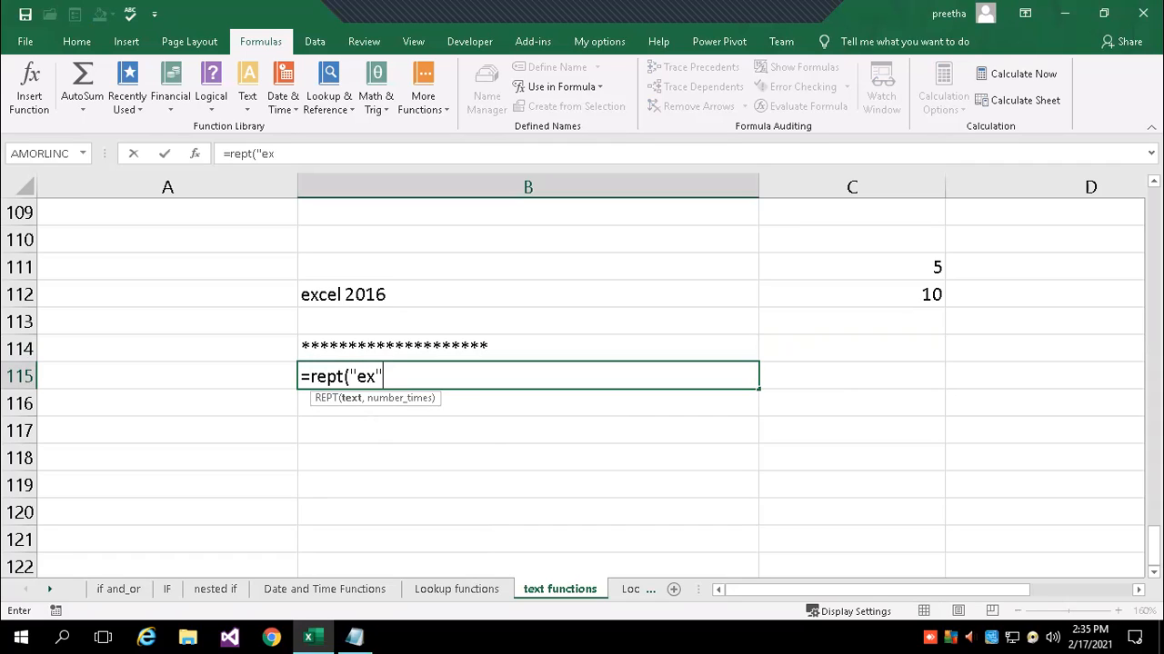
pyautogui.write(',10)')
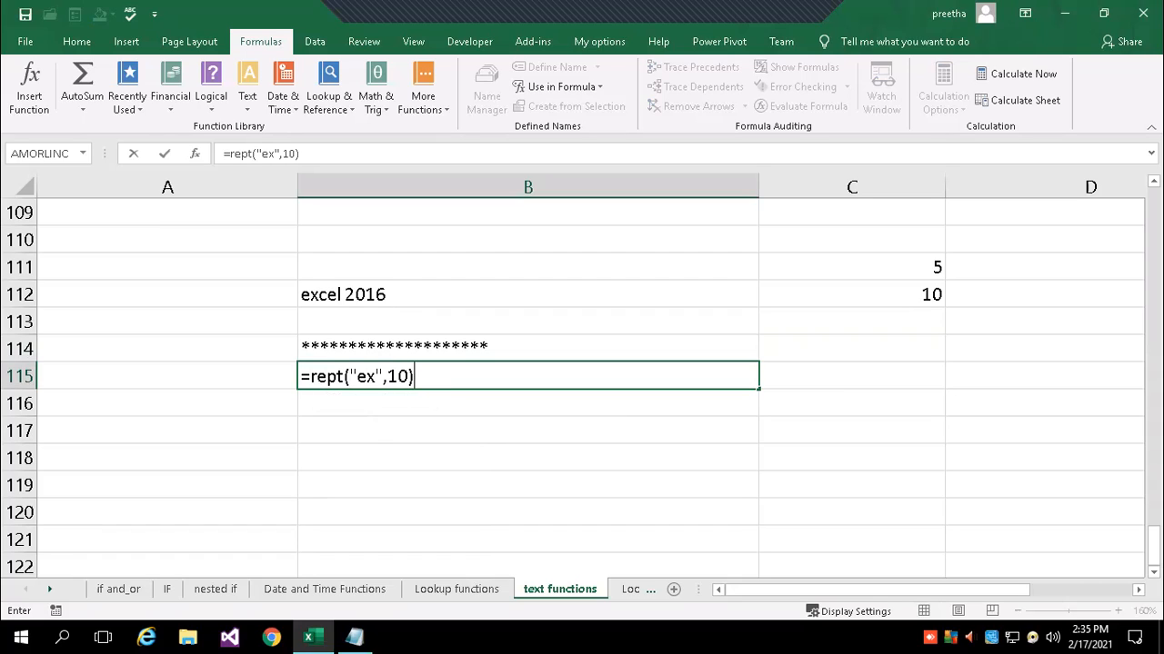
pyautogui.press('BackSpace')
pyautogui.press('BackSpace')
pyautogui.press('BackSpace')
pyautogui.press('BackSpace')
pyautogui.press('BackSpace')
pyautogui.press('BackSpace')
pyautogui.press('BackSpace')
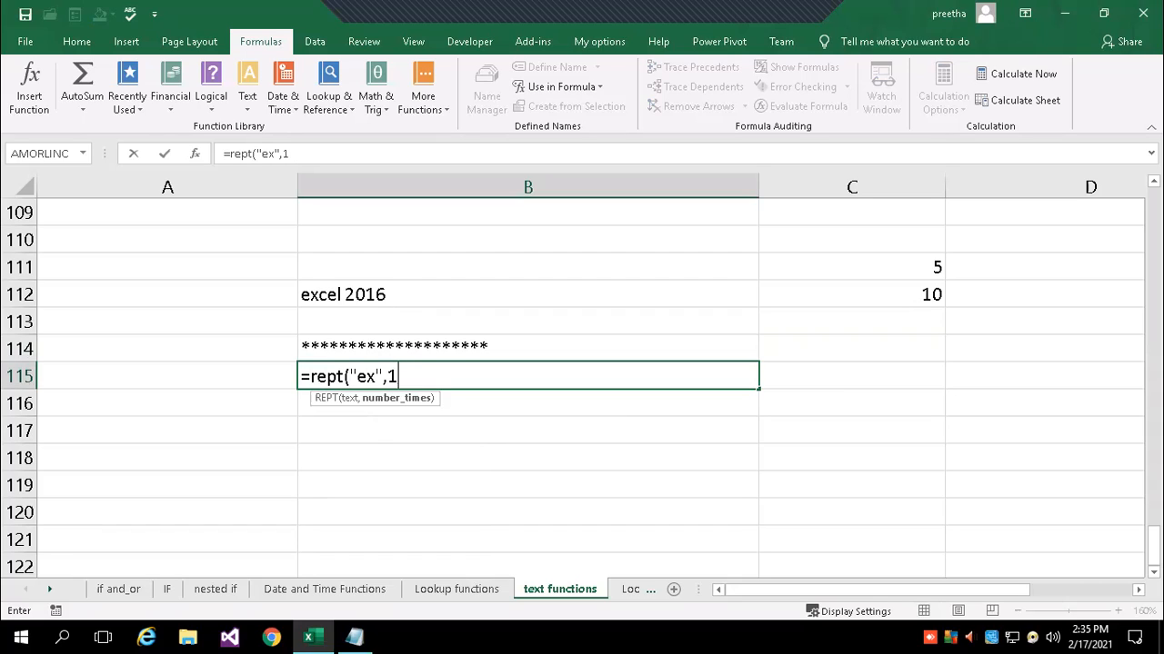
pyautogui.press('BackSpace')
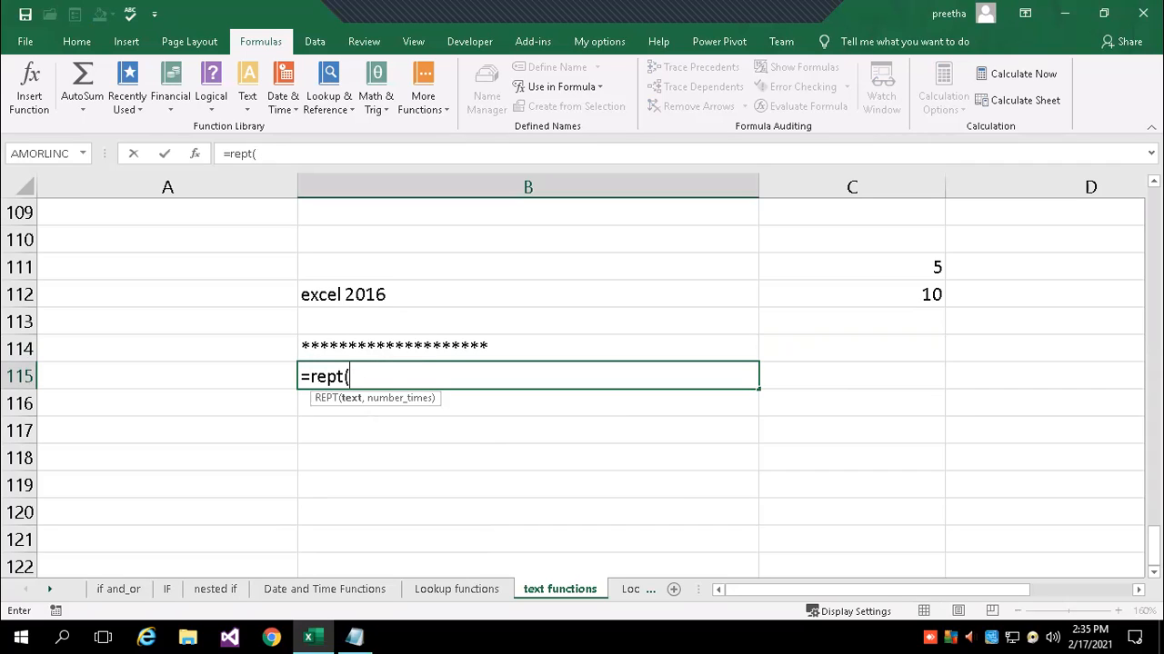
pyautogui.write('"e')
pyautogui.press('BackSpace')
pyautogui.write('com')
pyautogui.press('BackSpace')
pyautogui.press('BackSpace')
pyautogui.press('BackSpace')
pyautogui.write('ex",')
pyautogui.press('BackSpace')
pyautogui.write(',')
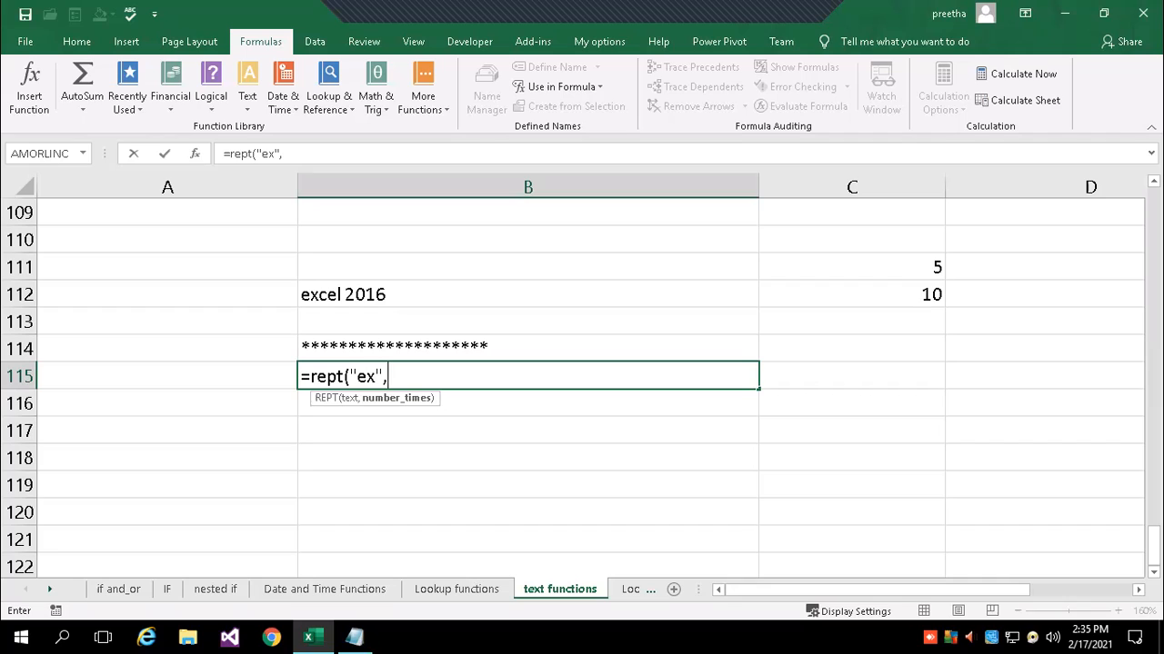
pyautogui.write('10)')
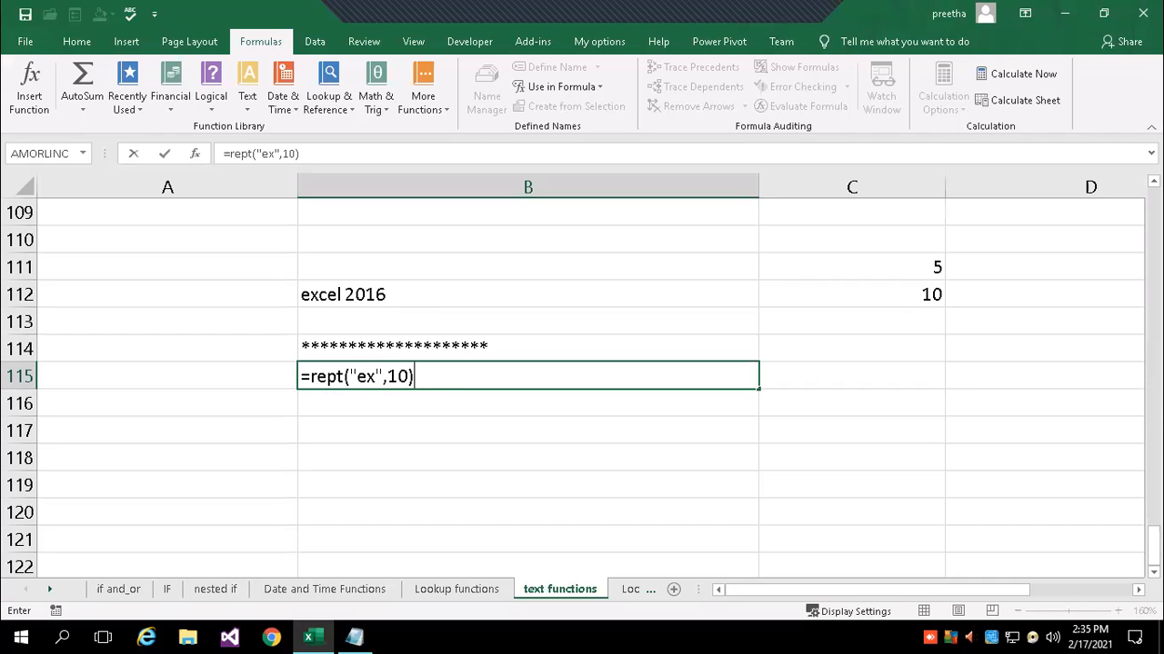
pyautogui.press('Return')
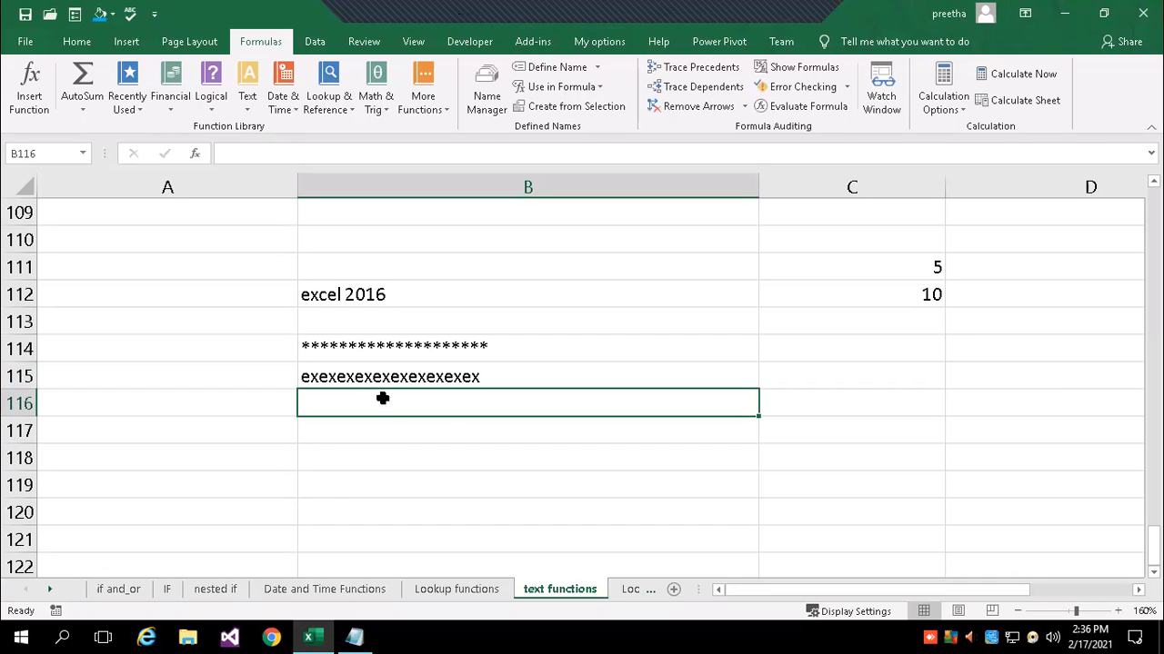
# Enter a REPT formula in cell B117 that repeats the text "banglaore" 5 times.
pyautogui.click(353, 431)
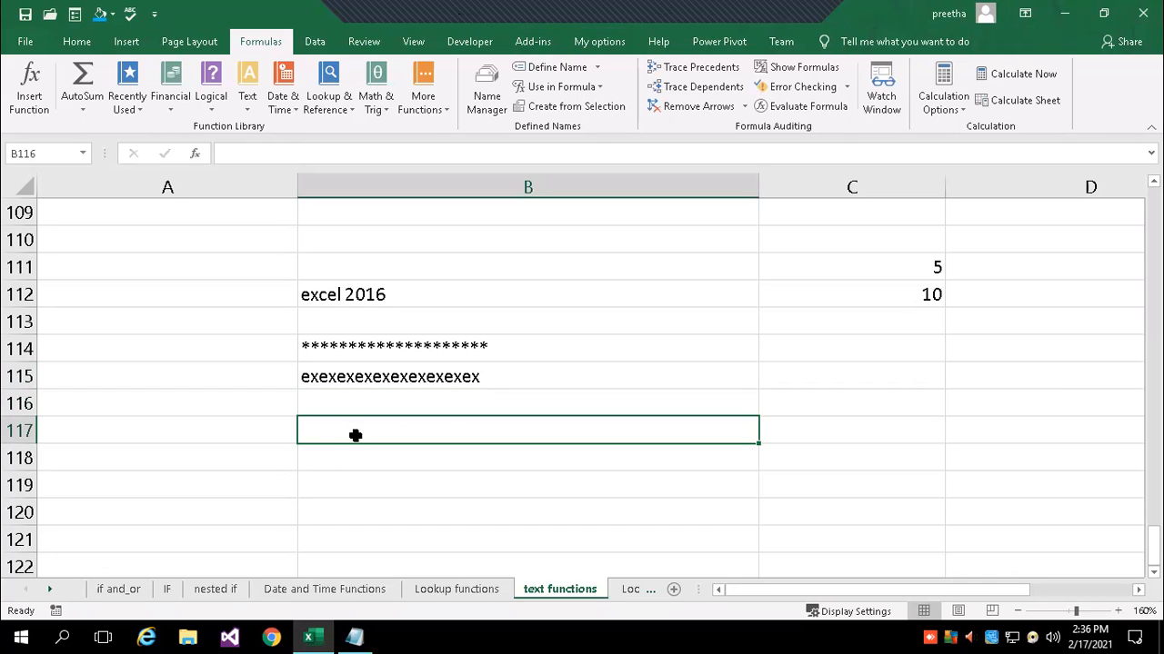
pyautogui.write('=r')
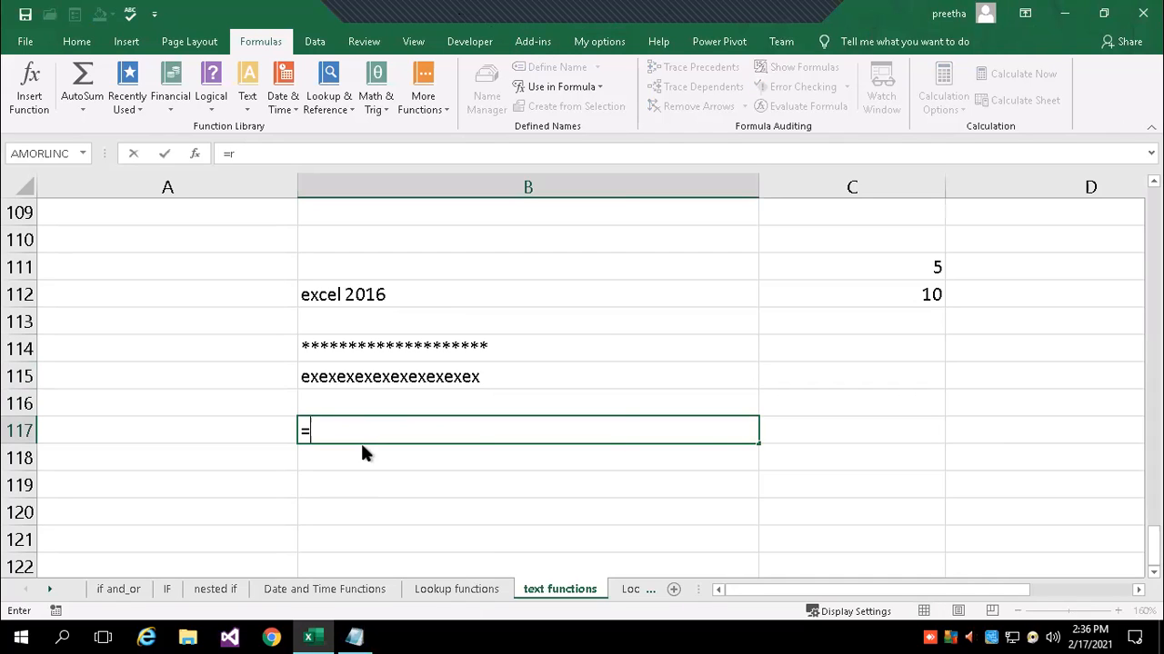
pyautogui.write('ept("banglaore",5)')
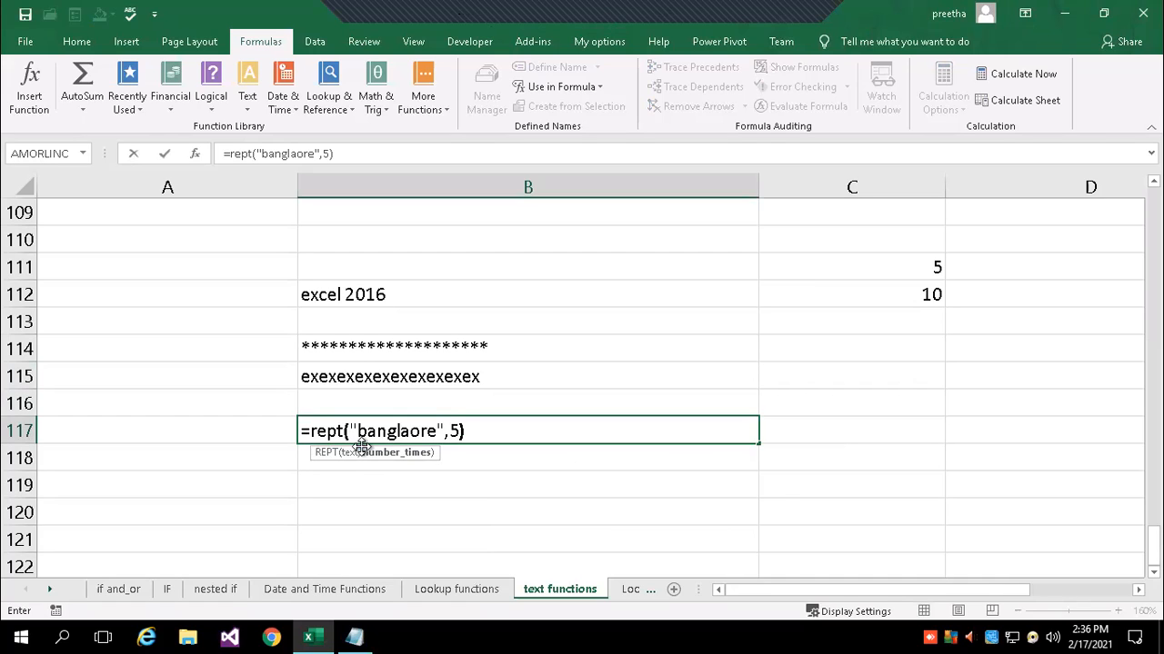
pyautogui.press('Return')
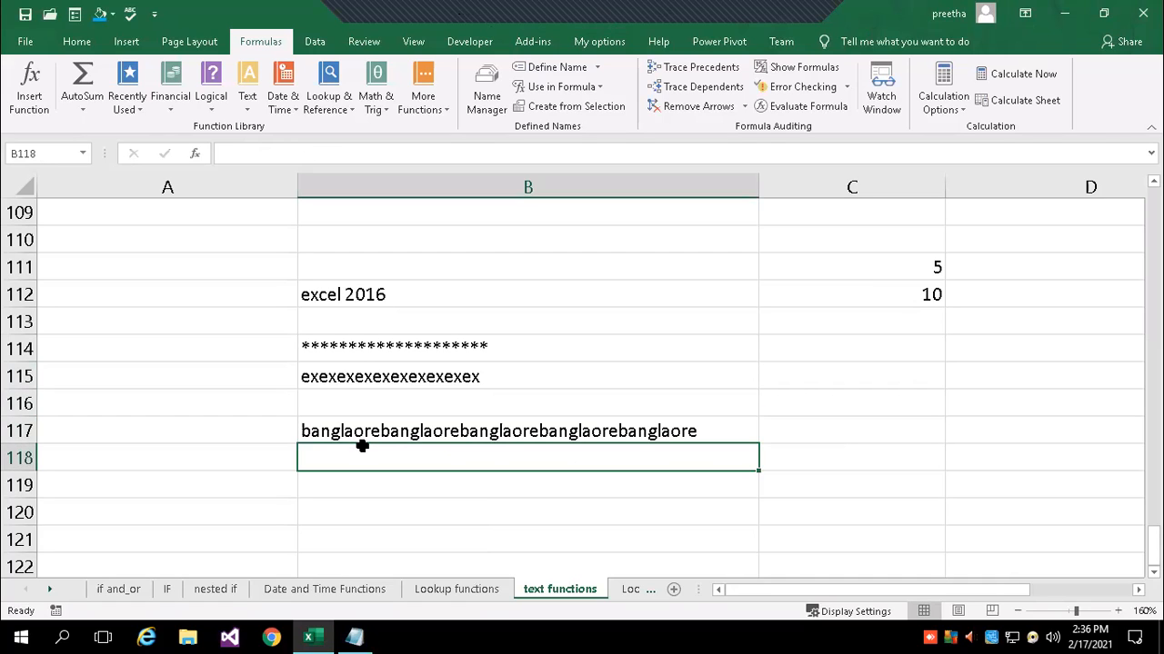
# Add a trailing space to the quoted text in cell B117's REPT formula so the repeated words are separated.
pyautogui.click(372, 434)
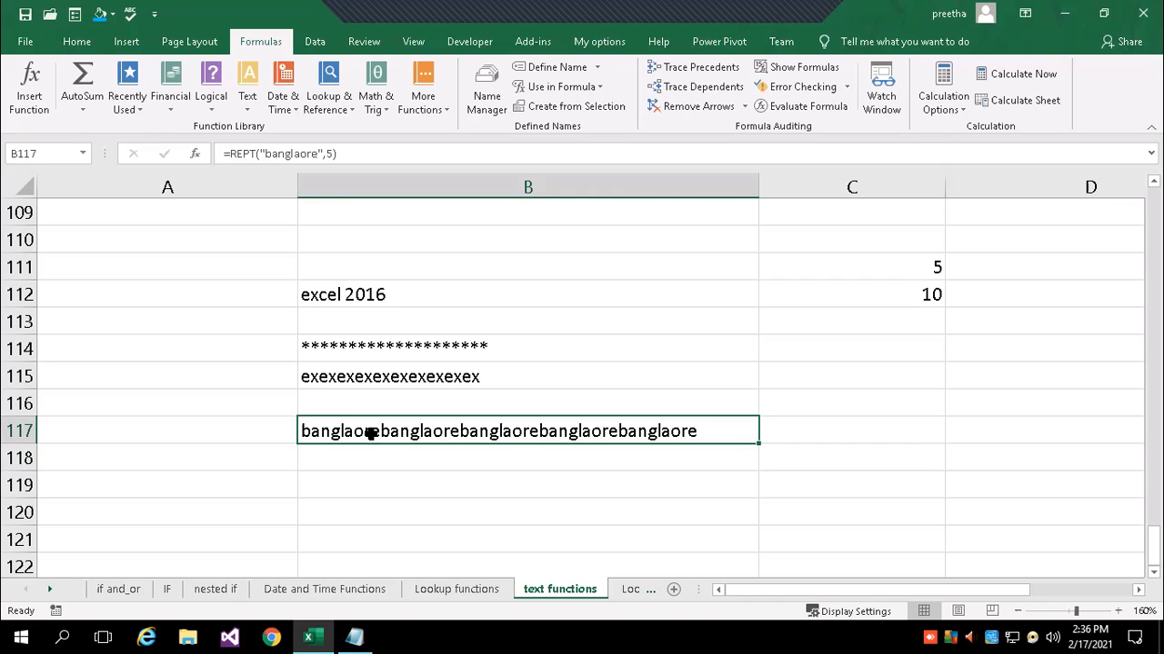
pyautogui.click(317, 155)
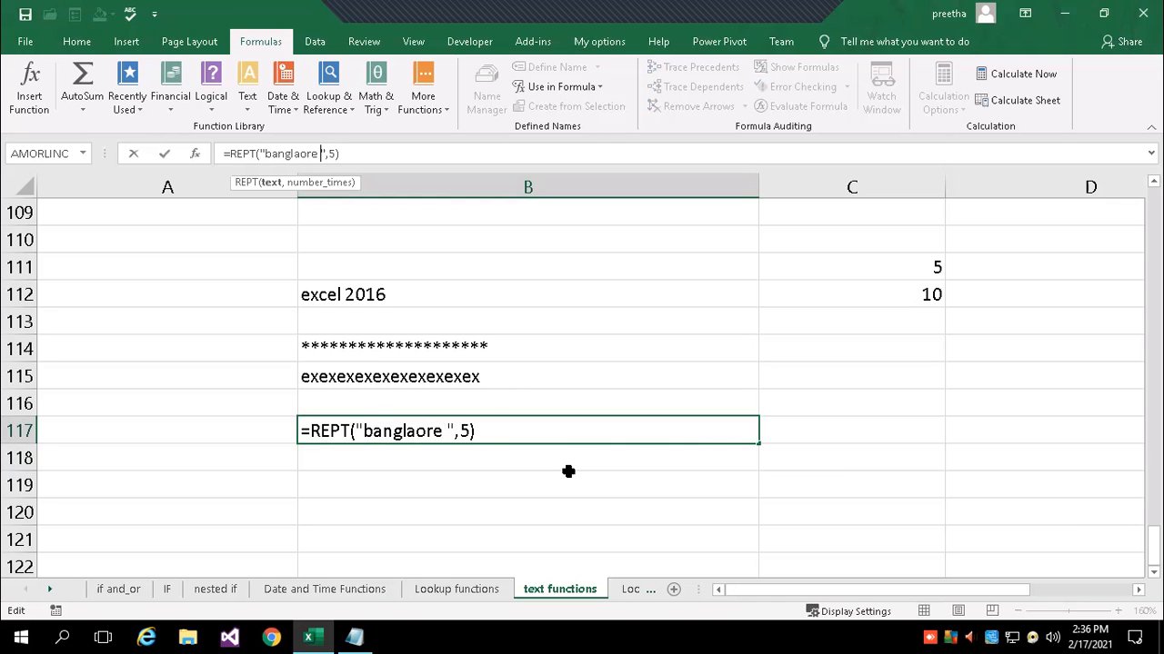
pyautogui.press('Return')
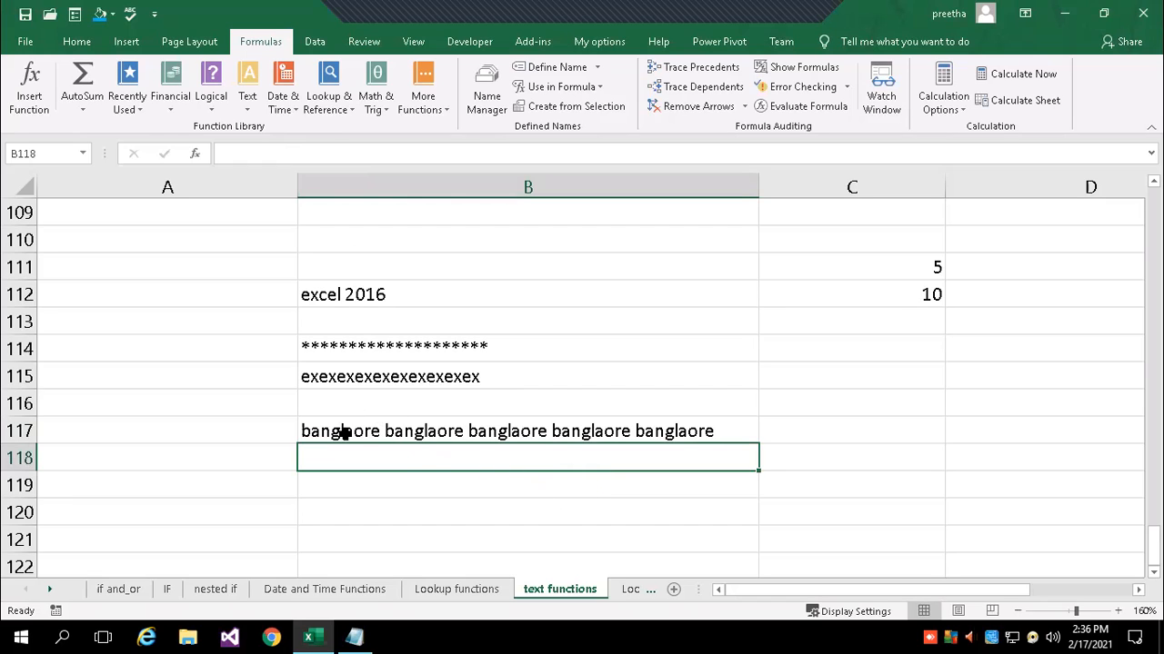
# Correct the spelling of the repeated word in cell B117's REPT formula to "bangalore".
pyautogui.click(376, 423)
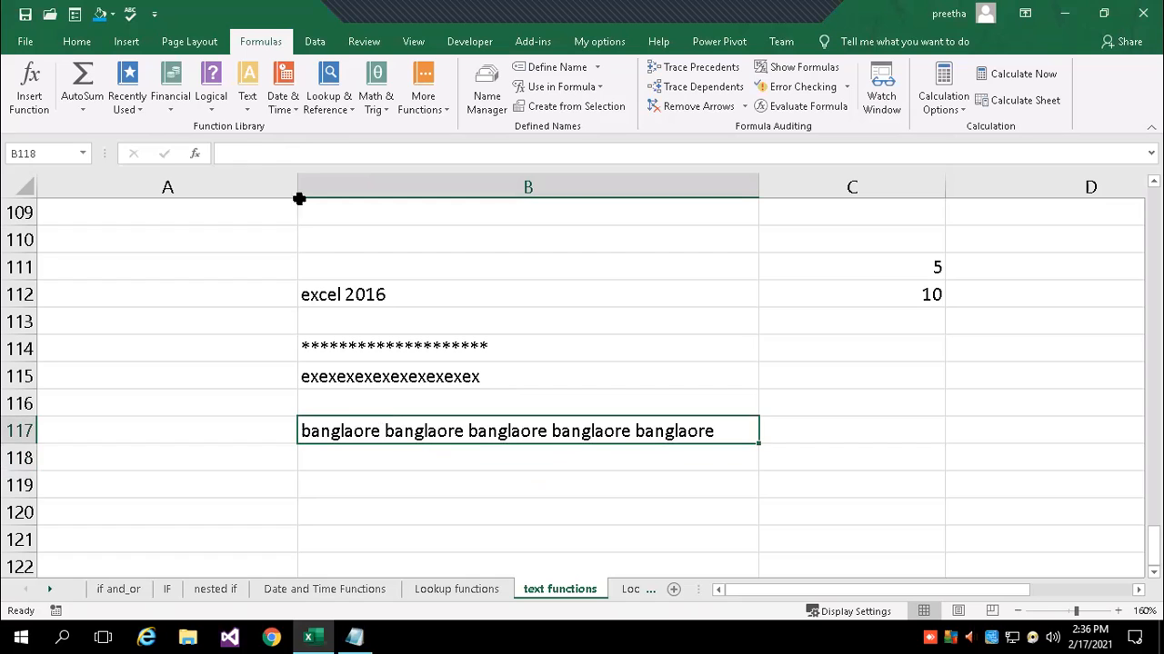
pyautogui.click(290, 154)
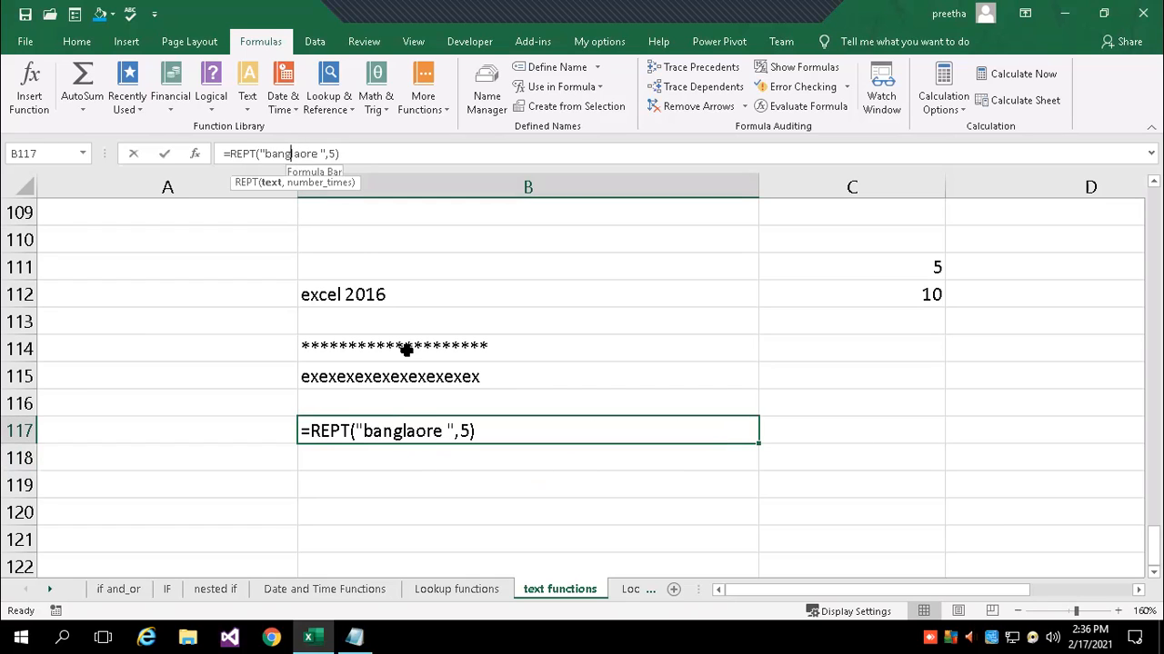
pyautogui.press('Delete')
pyautogui.press('Right')
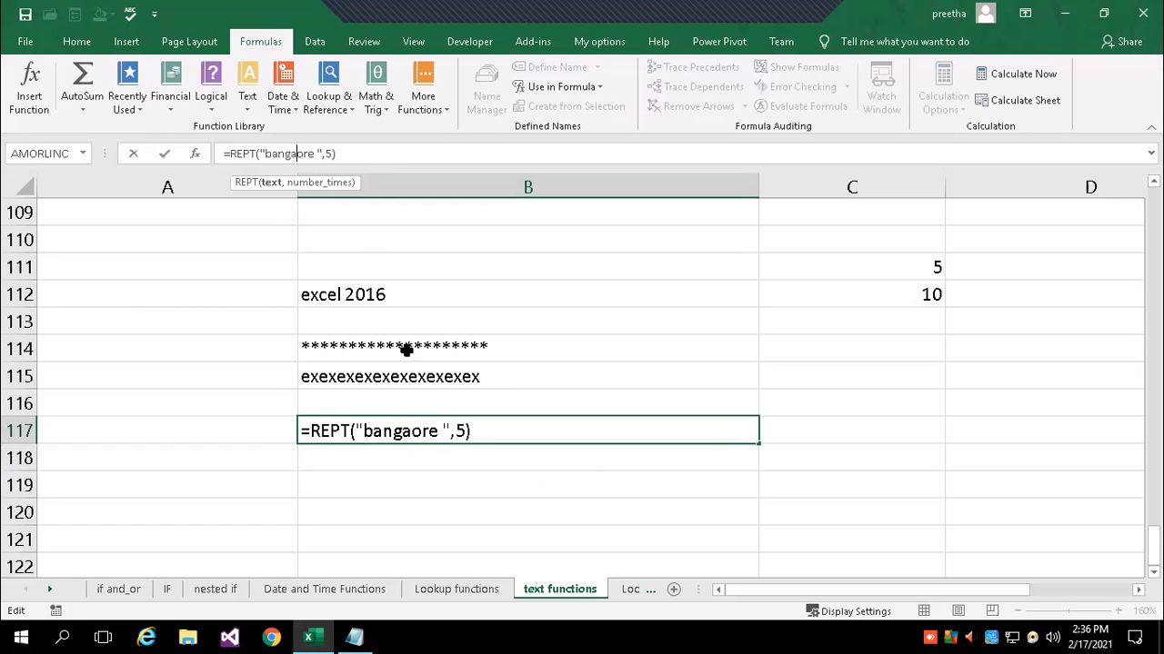
pyautogui.write('l')
pyautogui.press('Return')
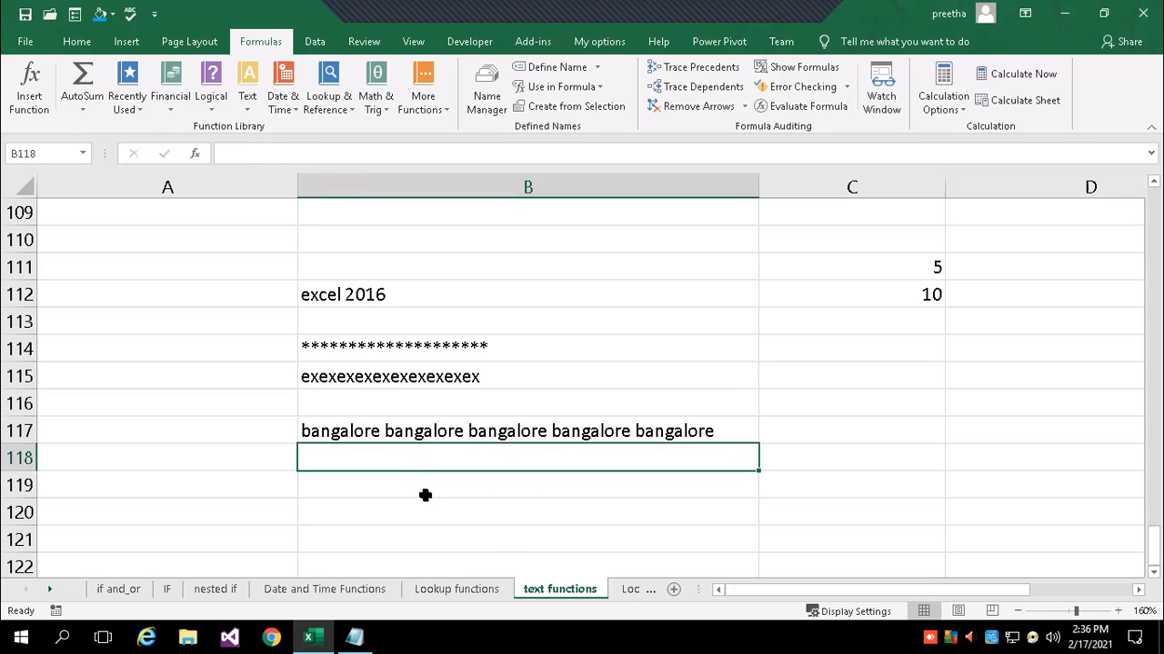
# Select the empty cell B120 below the REPT examples for a new example.
pyautogui.scroll(-1, 510, 521)
pyautogui.scroll(3, 568, 490)
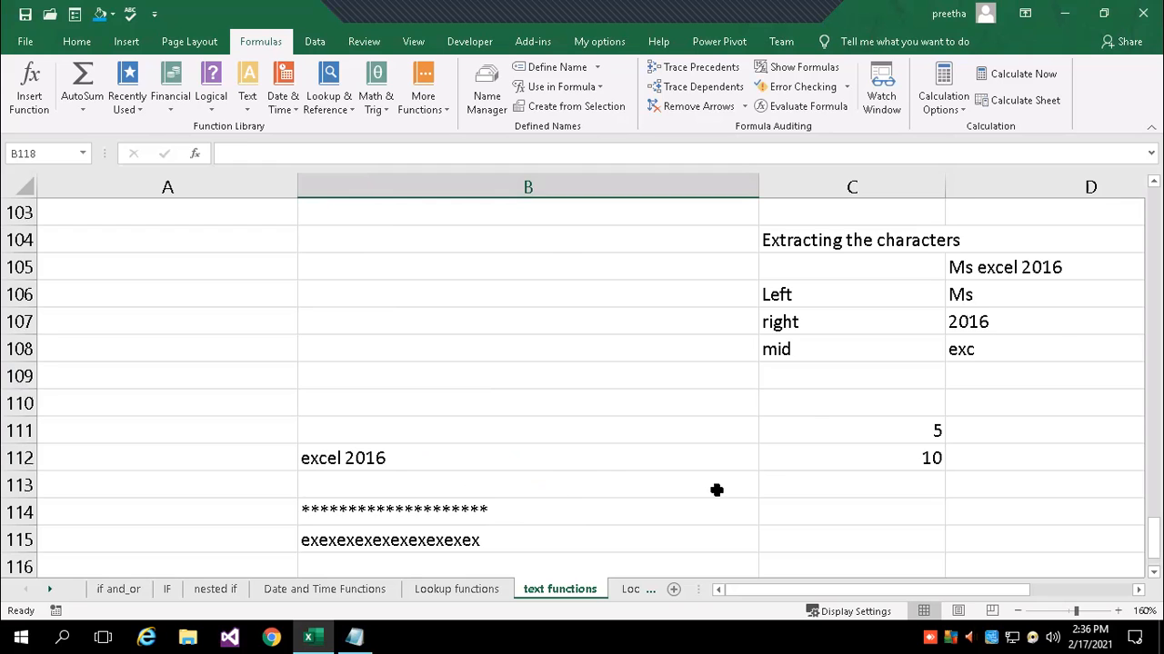
pyautogui.scroll(2, 716, 490)
pyautogui.scroll(-3, 705, 520)
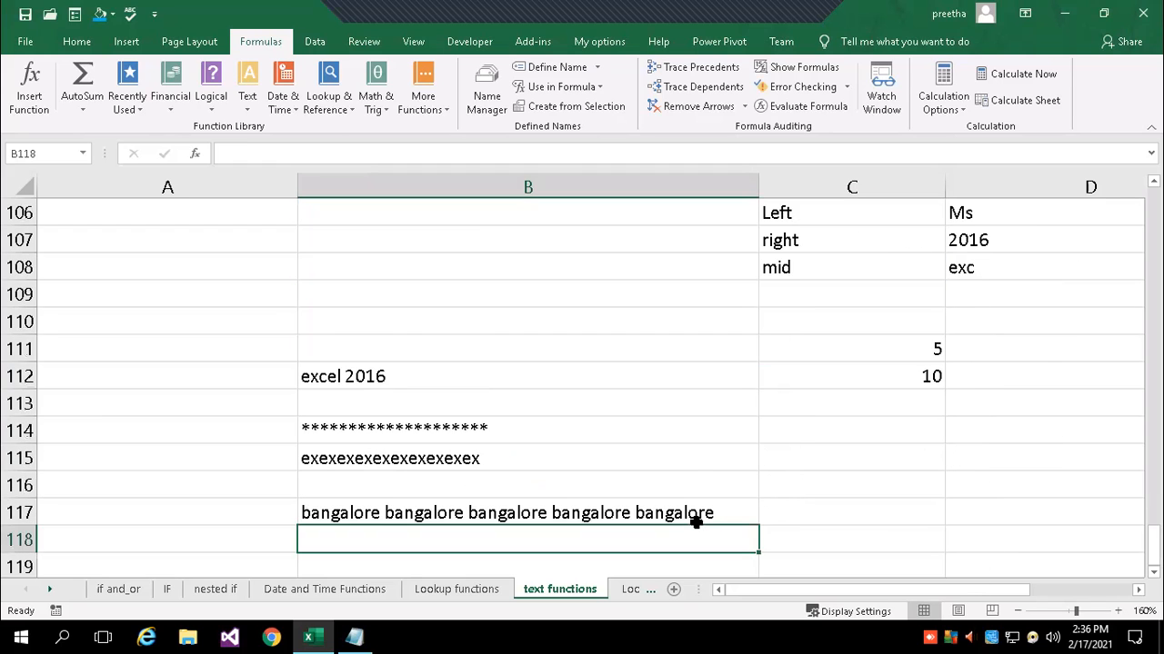
pyautogui.scroll(-2, 672, 509)
pyautogui.click(449, 423)
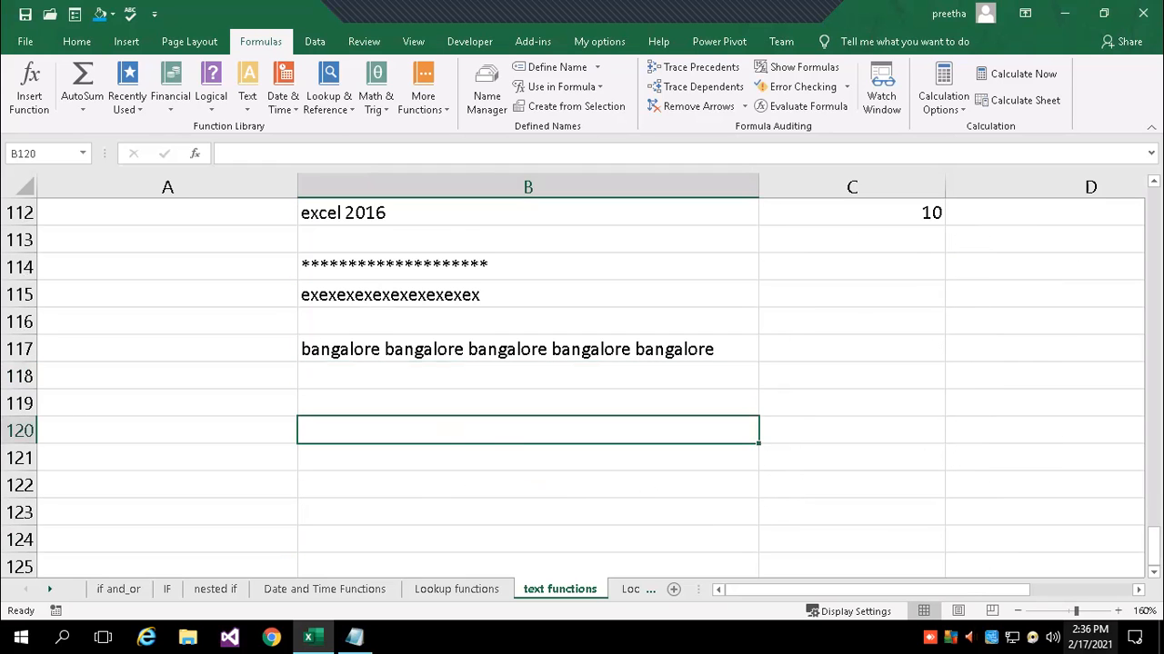
pyautogui.write('exc')
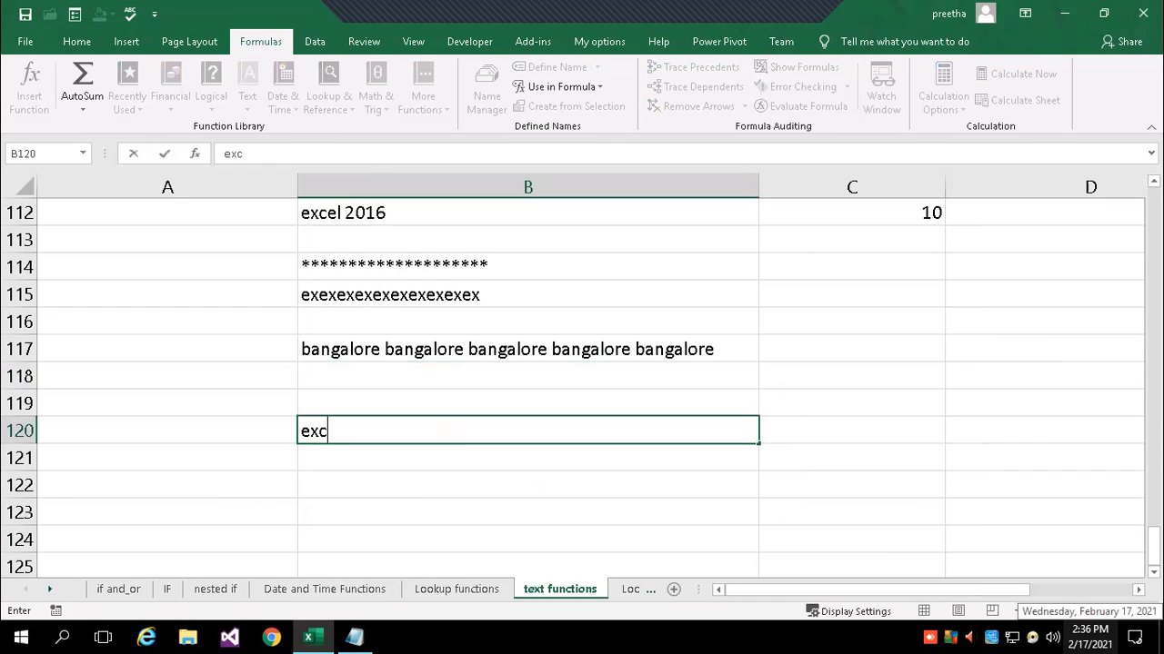
pyautogui.write('el spre')
pyautogui.press('BackSpace')
pyautogui.press('BackSpace')
pyautogui.press('BackSpace')
pyautogui.press('BackSpace')
pyautogui.press('BackSpace')
pyautogui.press('BackSpace')
pyautogui.press('BackSpace')
pyautogui.press('BackSpace')
pyautogui.press('BackSpace')
pyautogui.press('BackSpace')
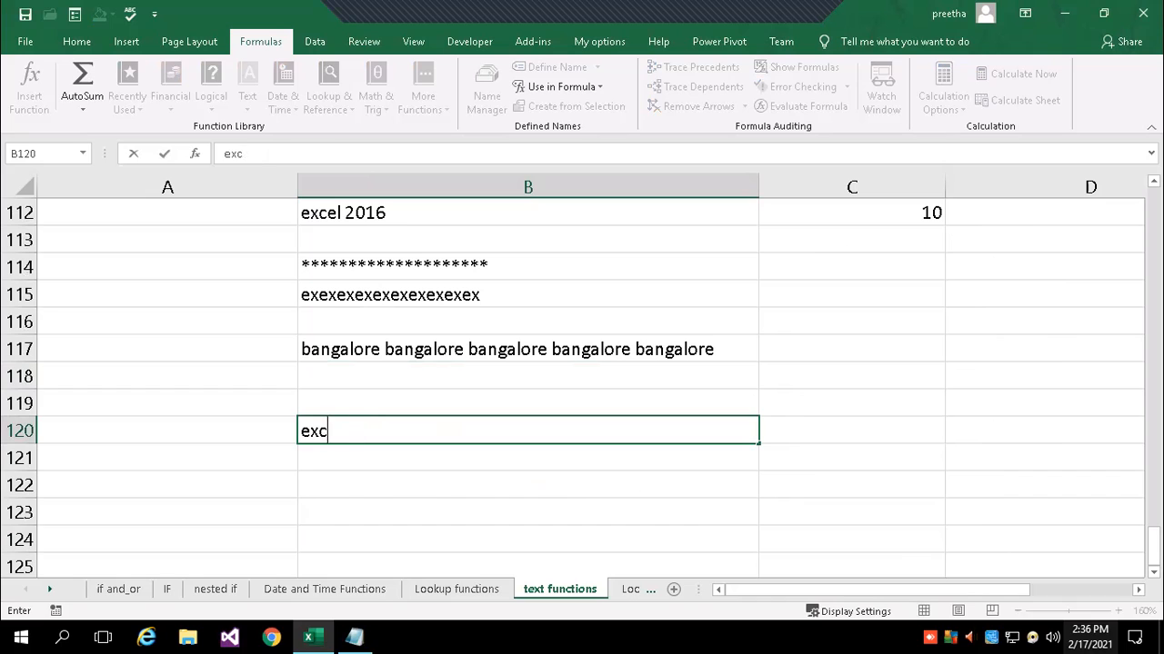
# Enter the sample text "spred sheet program" in cell B120.
pyautogui.write('spred ')
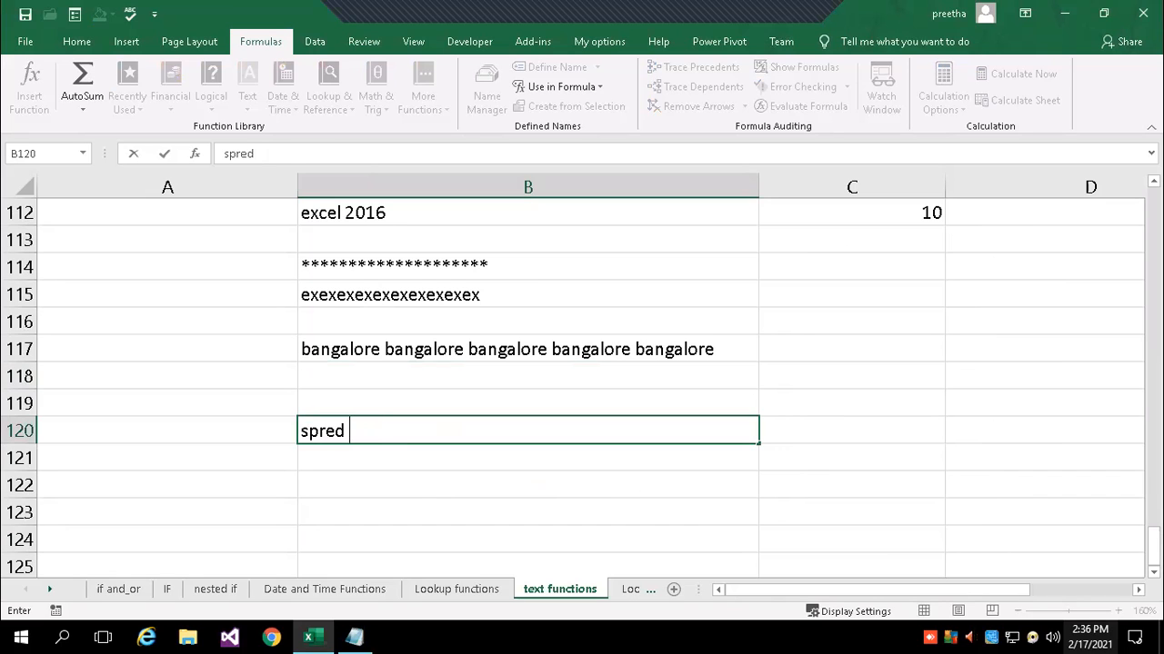
pyautogui.write('sheet program')
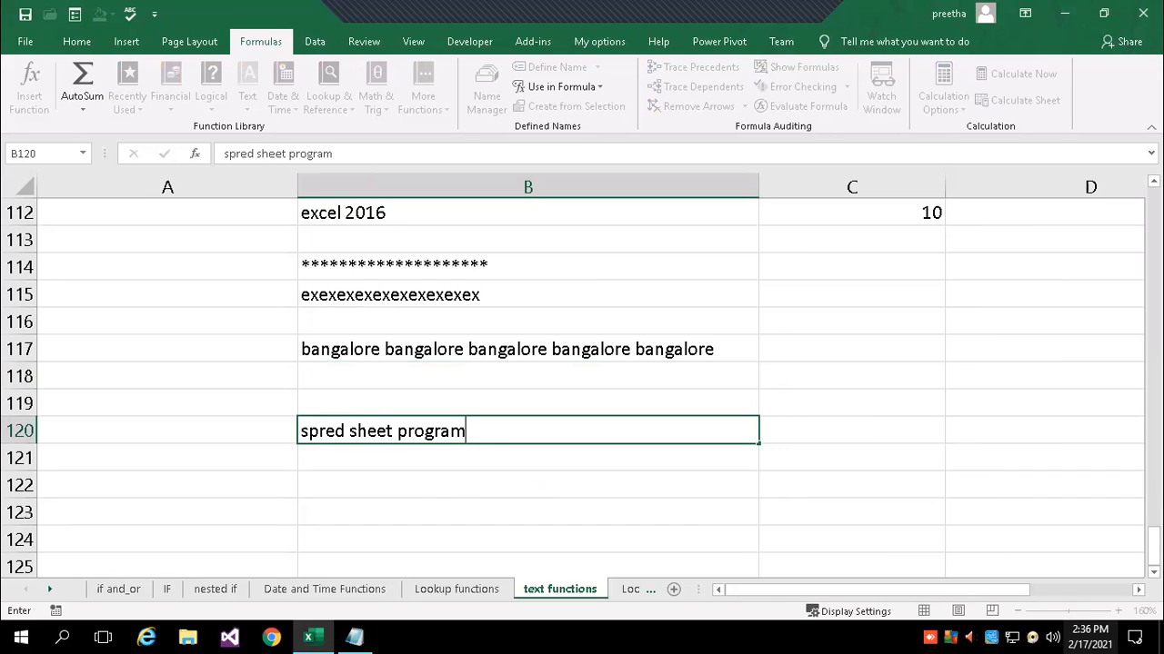
pyautogui.press('Return')
# Enter a FIND formula in cell B121 that locates "sheet" within the text of cell B120.
pyautogui.write('=')
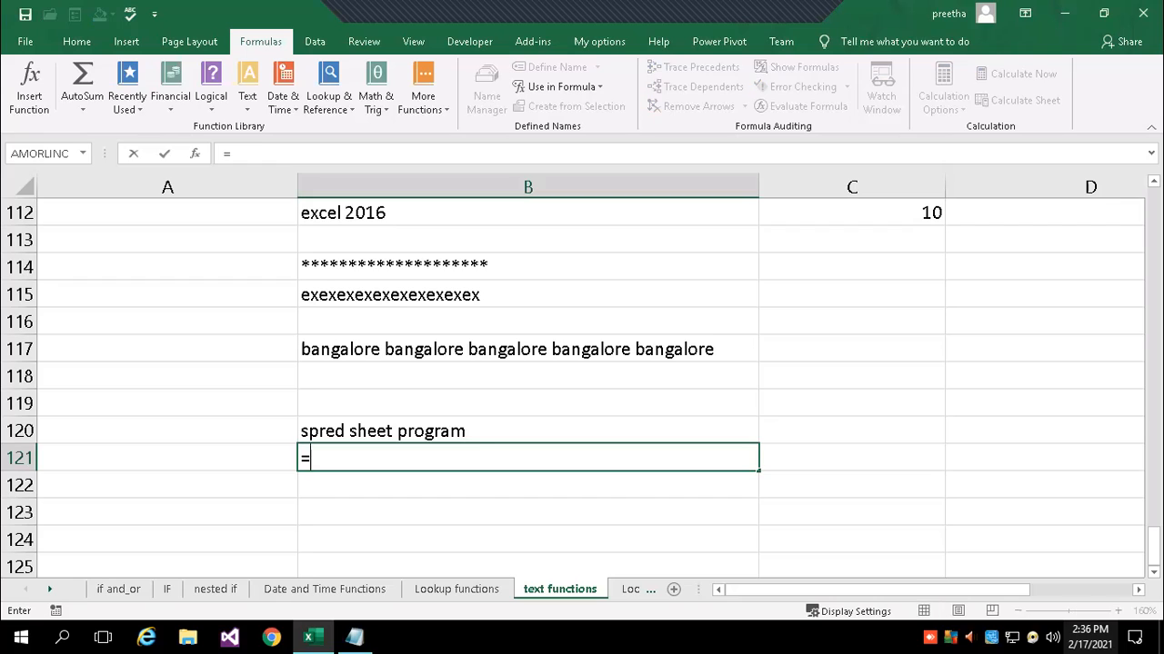
pyautogui.write('fi')
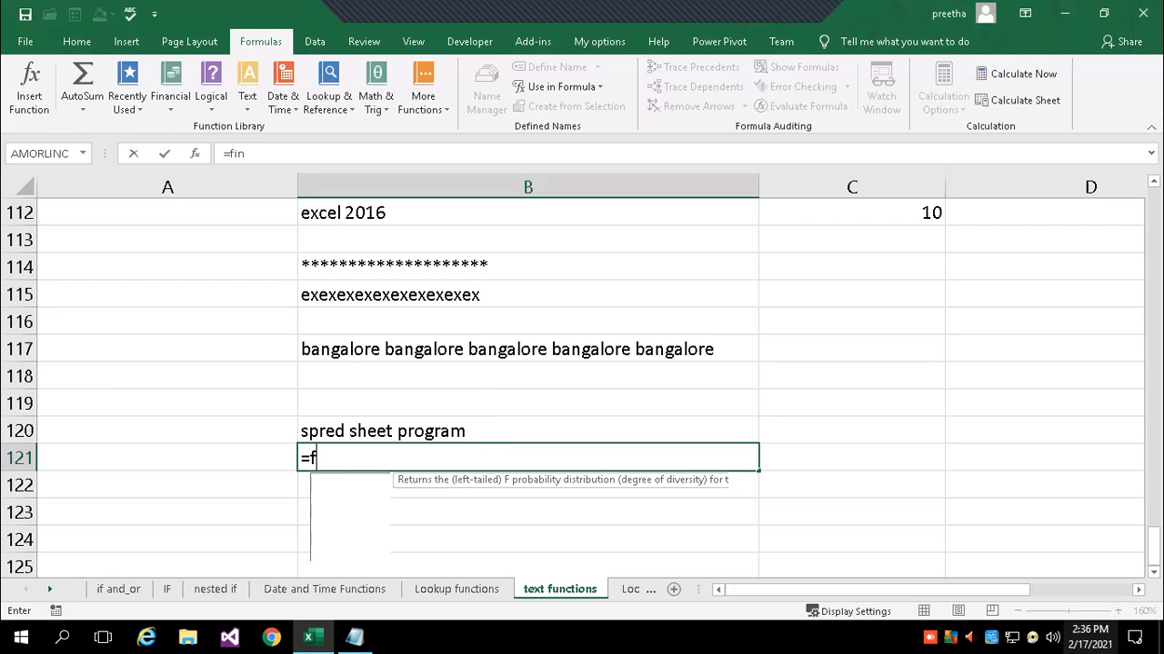
pyautogui.write('n')
pyautogui.press('Tab')
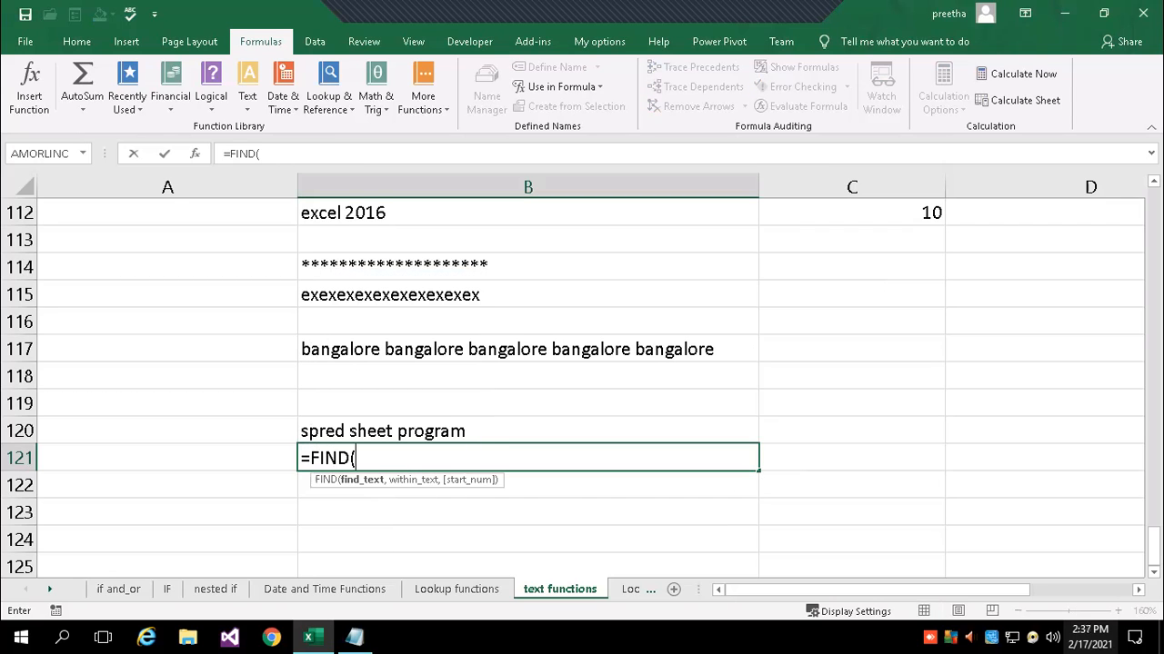
pyautogui.write('"sheet",')
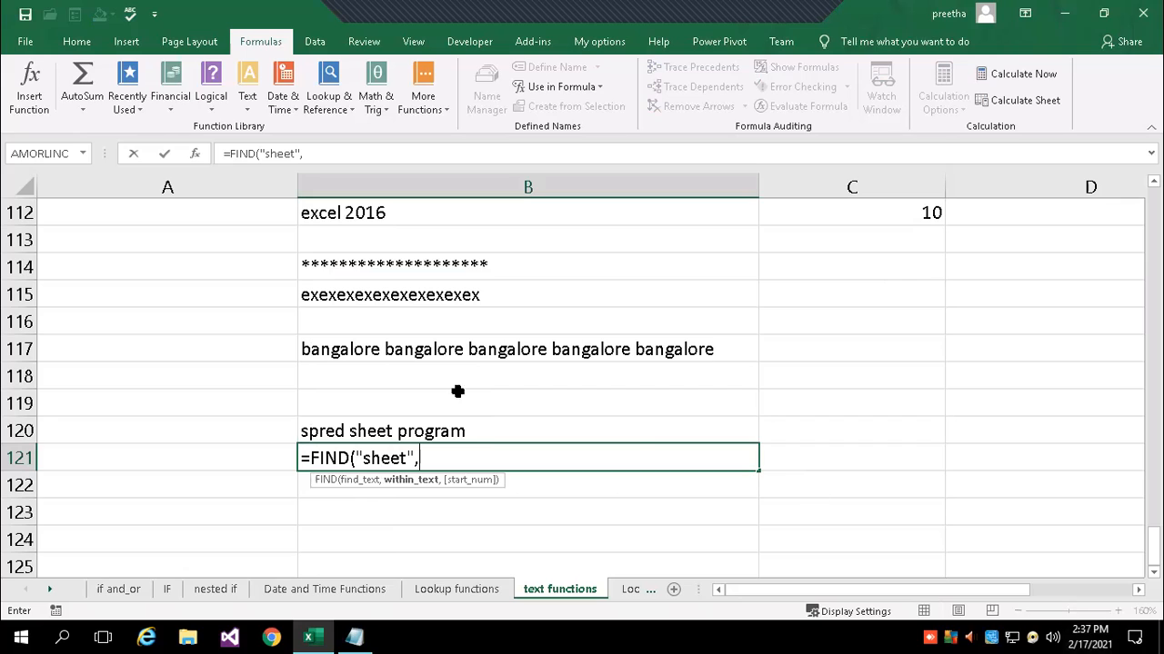
pyautogui.click(338, 425)
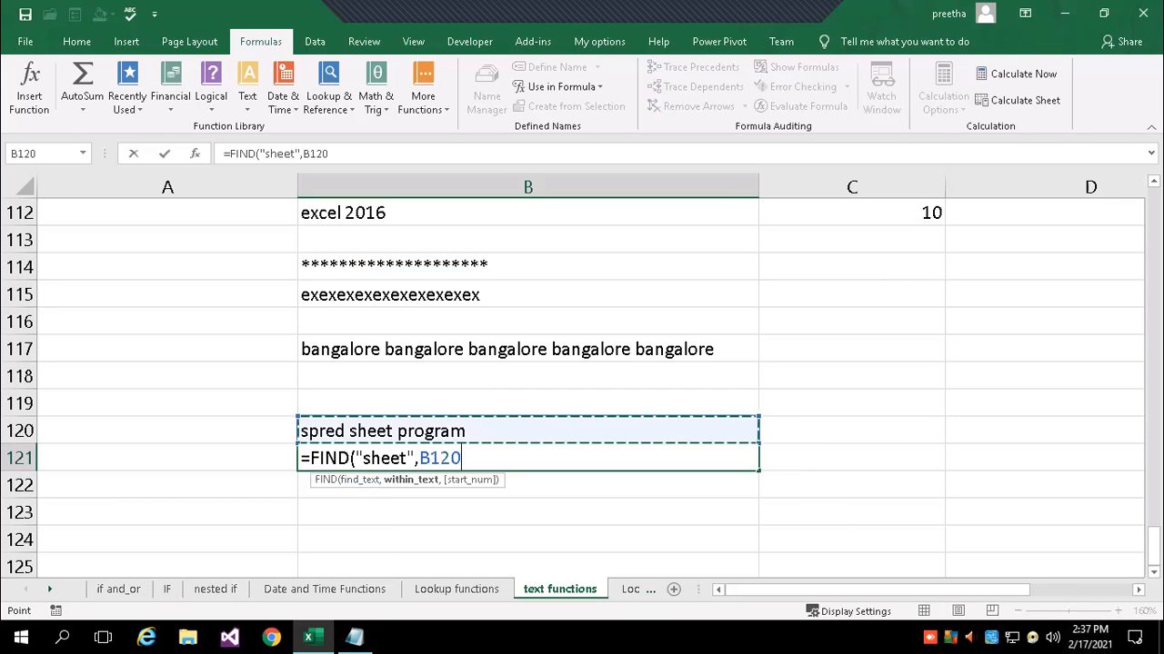
pyautogui.write(')')
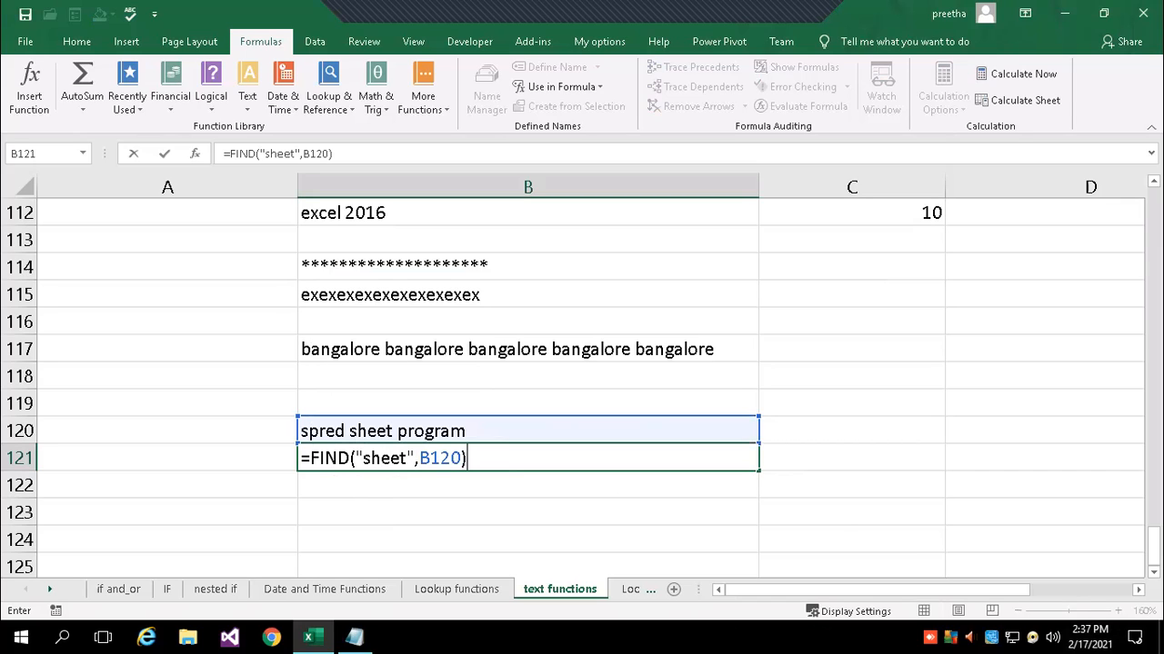
pyautogui.press('Return')
pyautogui.press('Up')
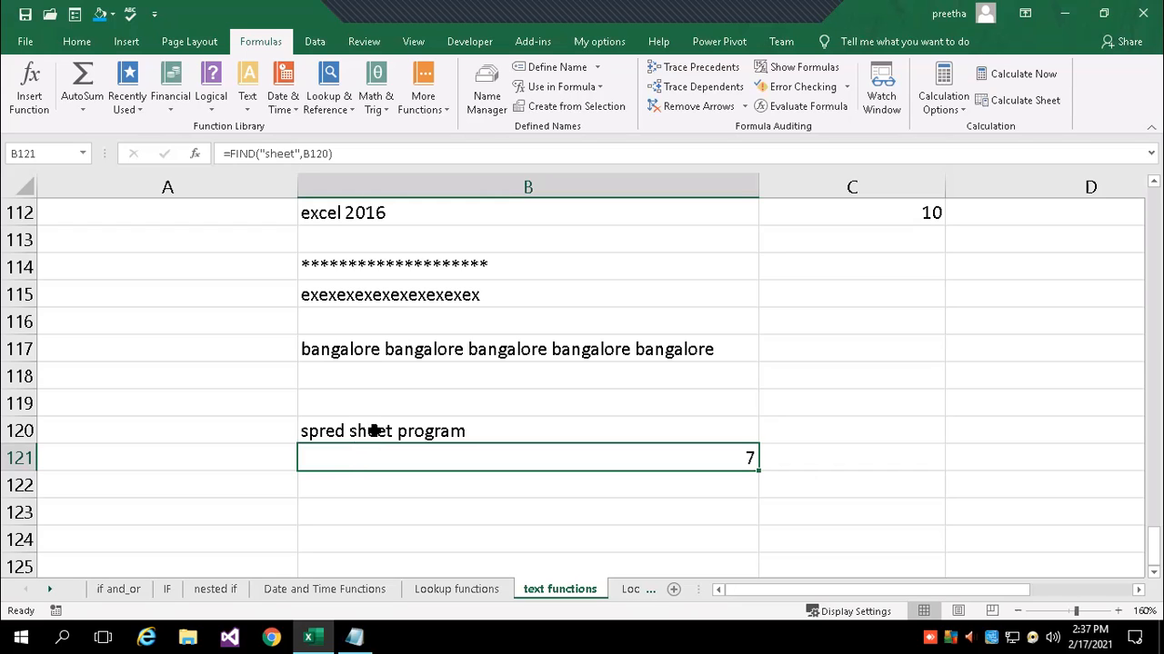
# Change the search text of the FIND formula in cell B121 to "excel".
pyautogui.click(347, 154)
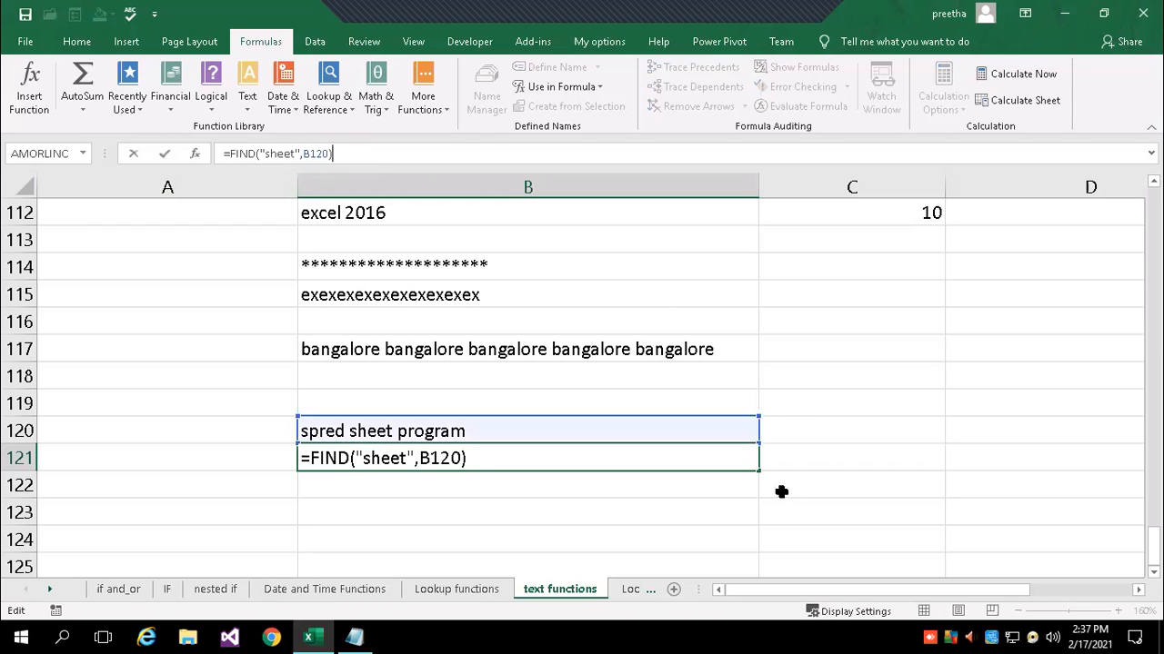
pyautogui.click(407, 459)
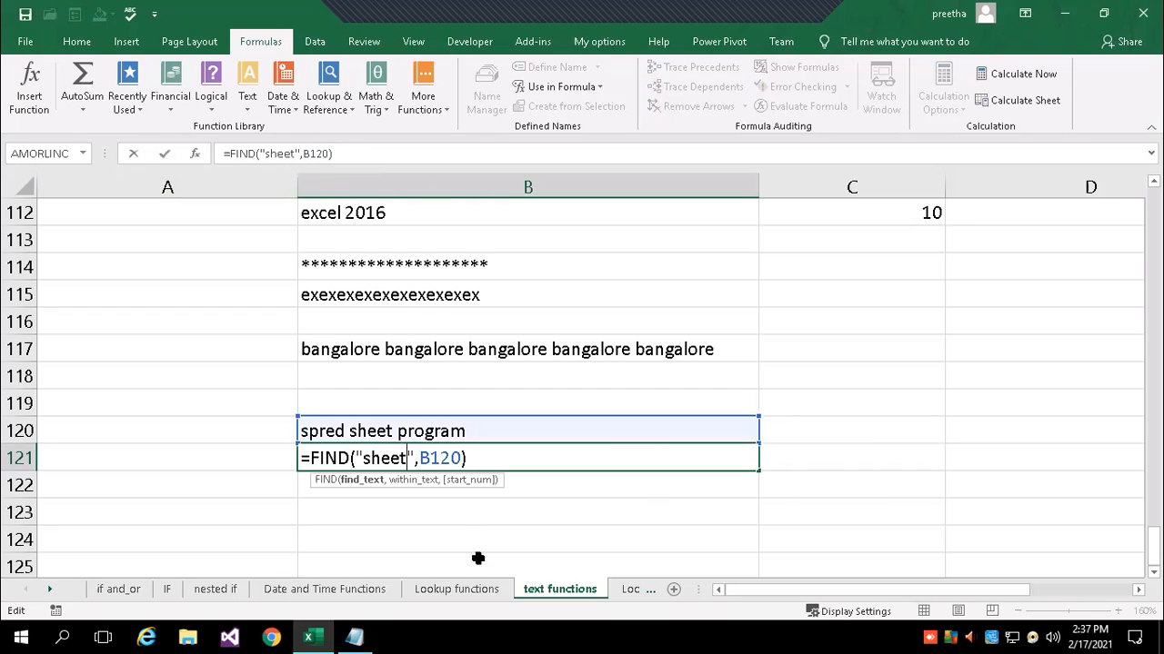
pyautogui.press('BackSpace')
pyautogui.press('BackSpace')
pyautogui.press('BackSpace')
pyautogui.press('BackSpace')
pyautogui.press('BackSpace')
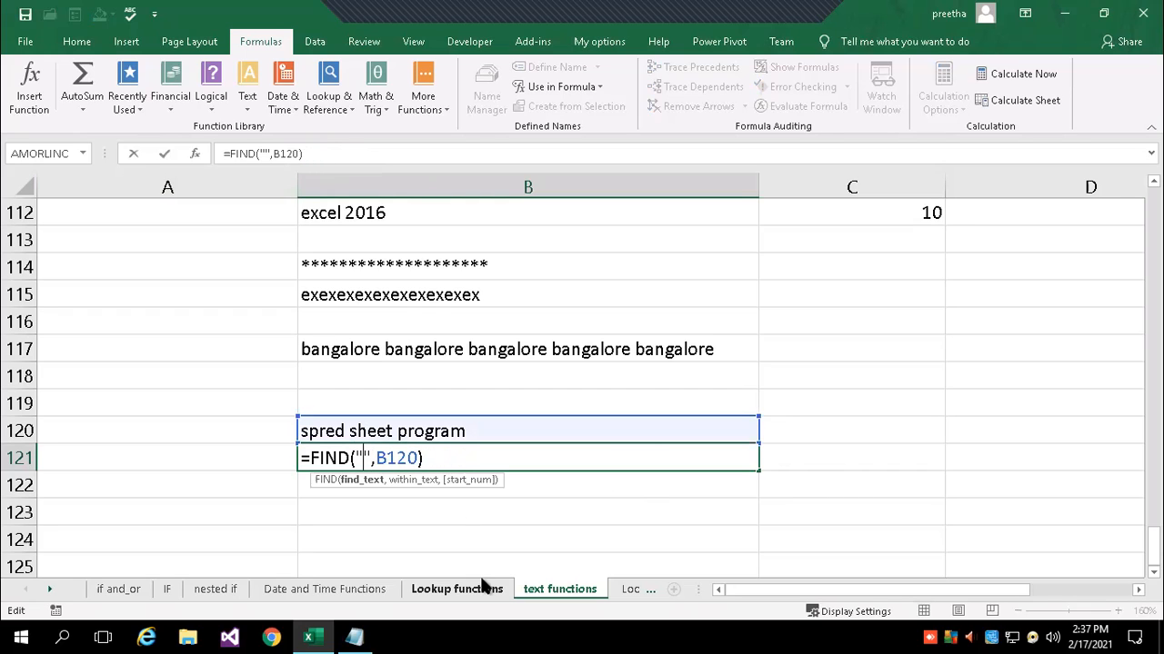
pyautogui.write('excel')
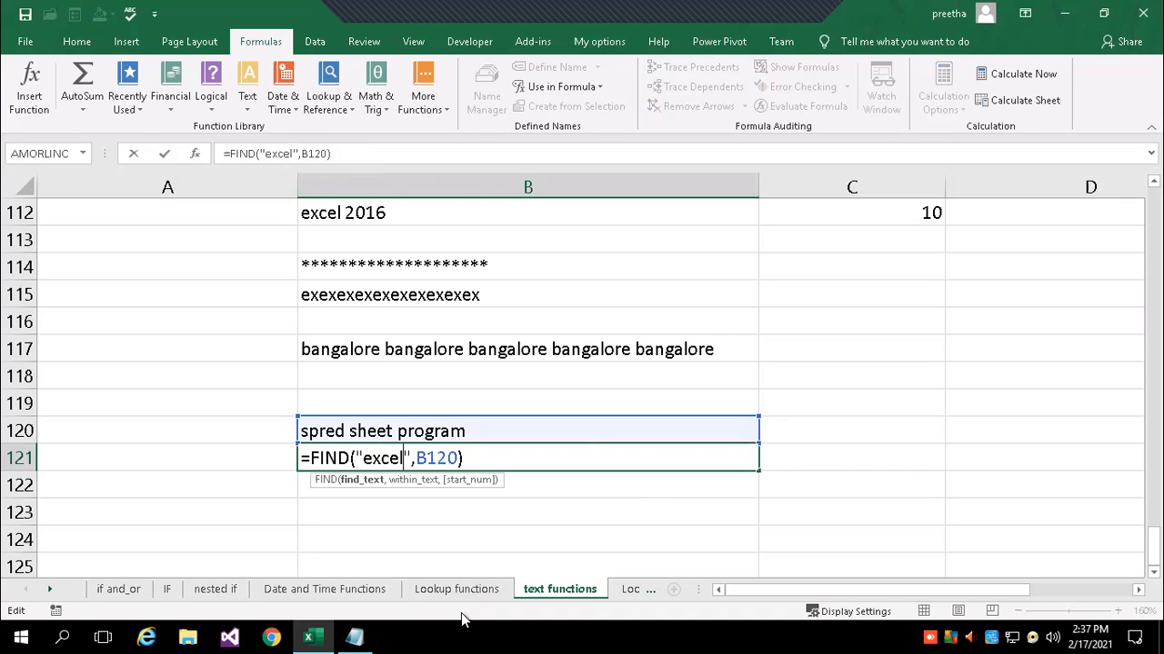
pyautogui.click(486, 462)
pyautogui.press('Return')
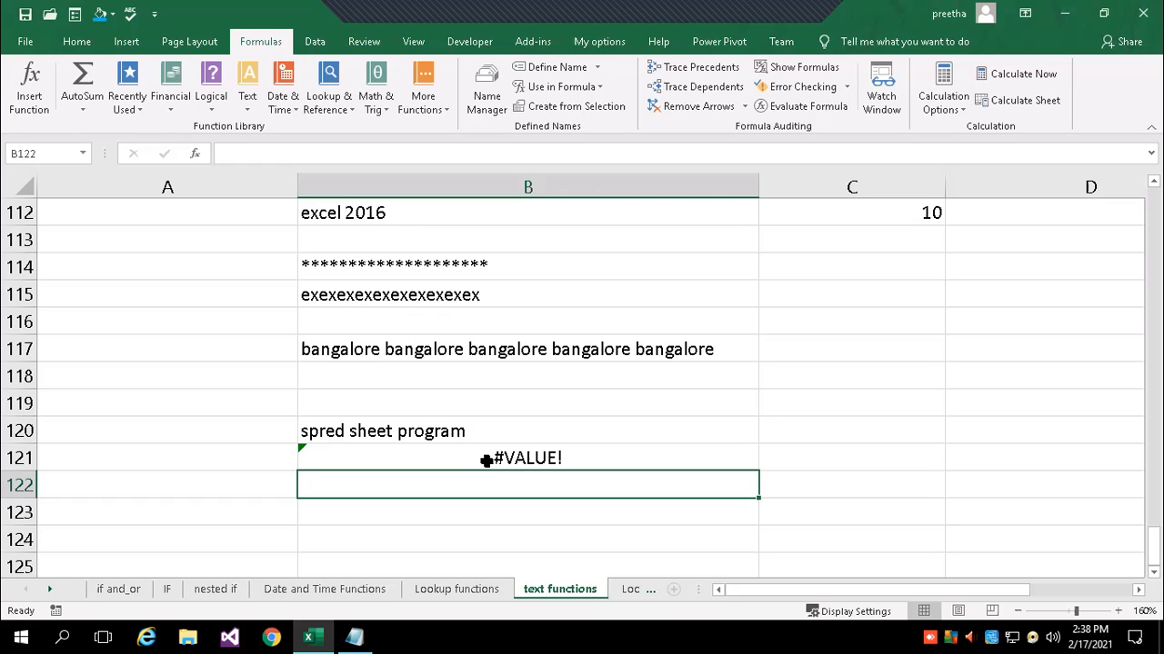
# View the error-checking options for the FIND formula in cell B121, leaving them unapplied.
pyautogui.click(486, 461)
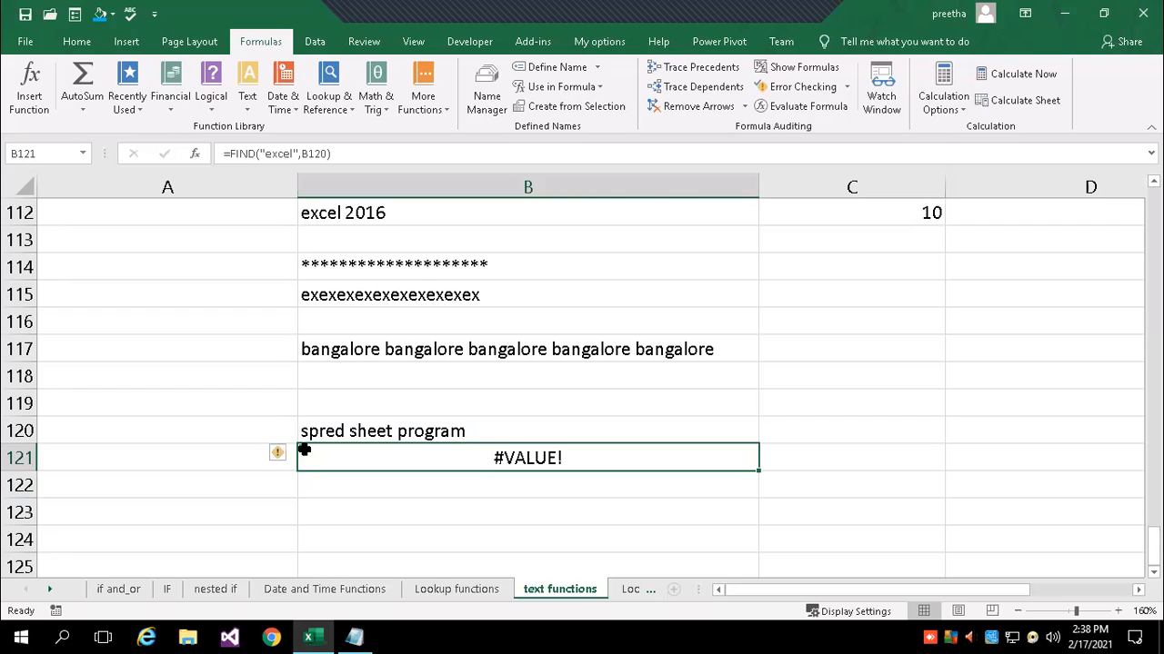
pyautogui.click(281, 456)
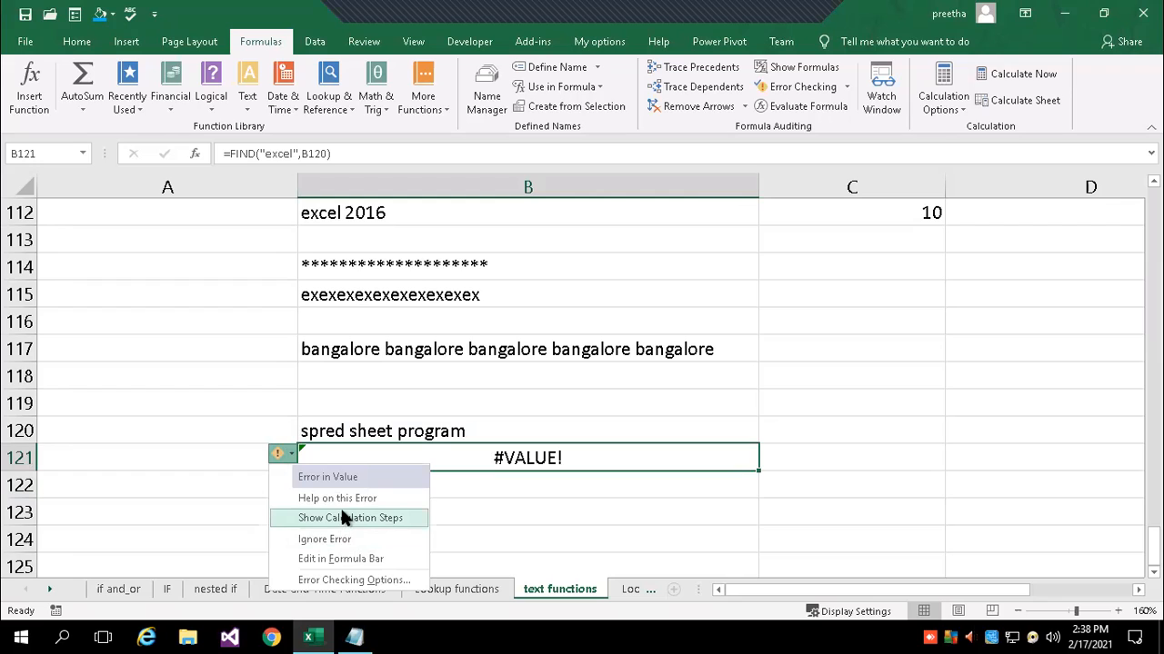
pyautogui.click(518, 488)
pyautogui.click(445, 466)
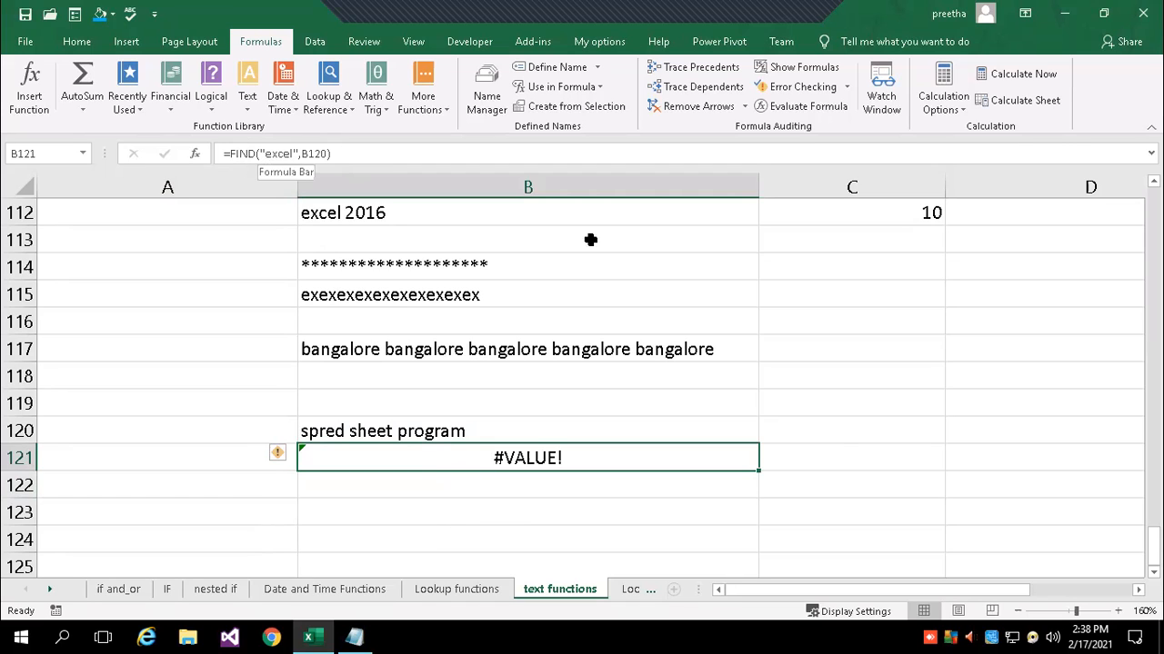
# Enter the note "Error value" in cell C121 beside the FIND result and select cell B121 again.
pyautogui.click(831, 430)
pyautogui.click(831, 458)
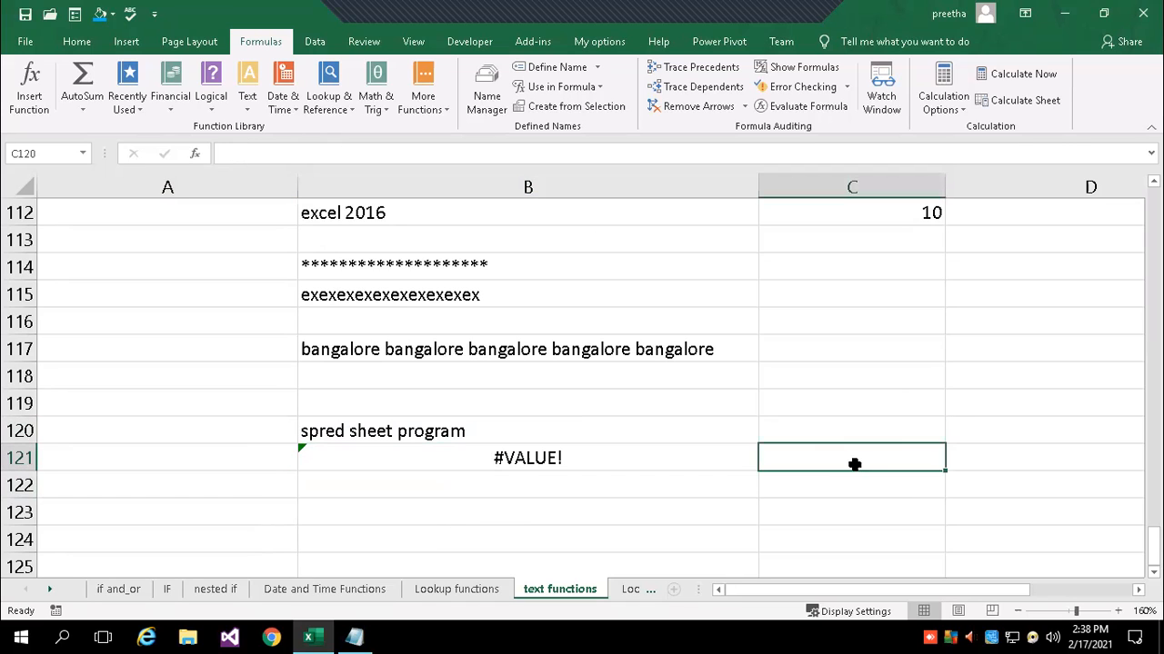
pyautogui.write('Erro')
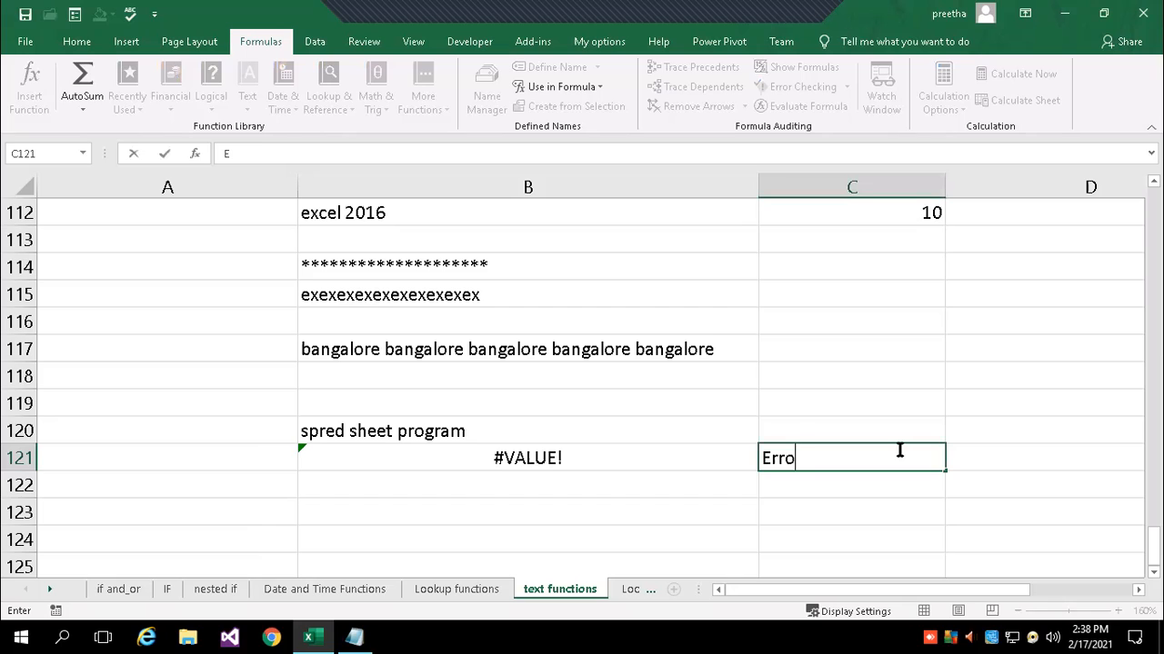
pyautogui.write('r value')
pyautogui.press('Return')
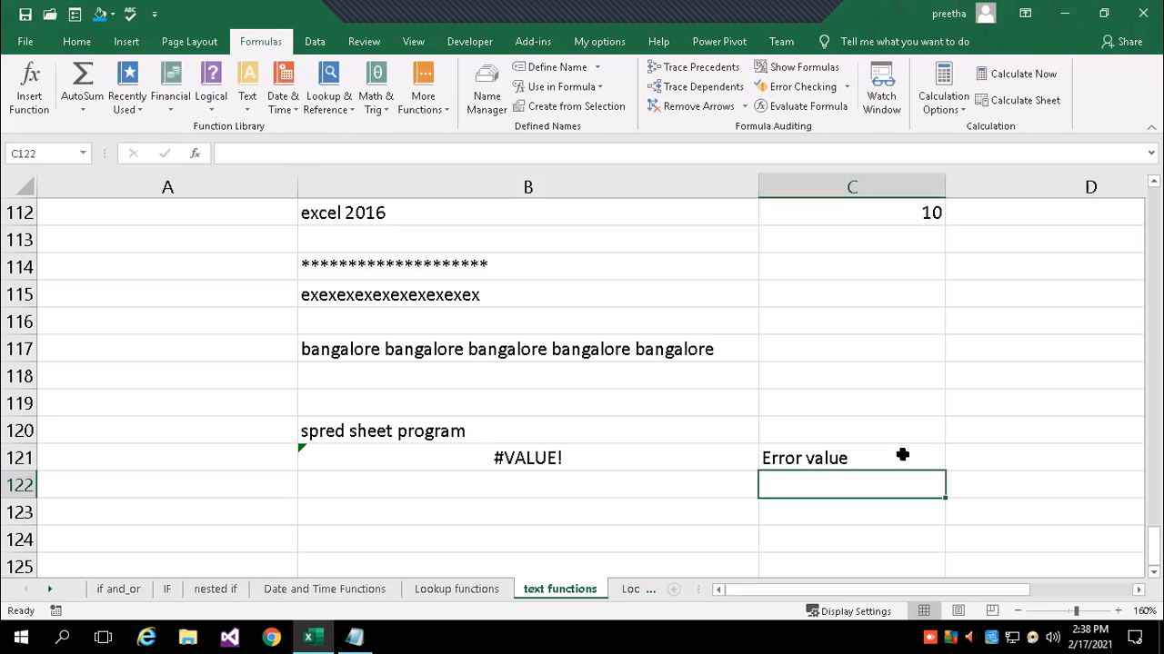
pyautogui.click(496, 459)
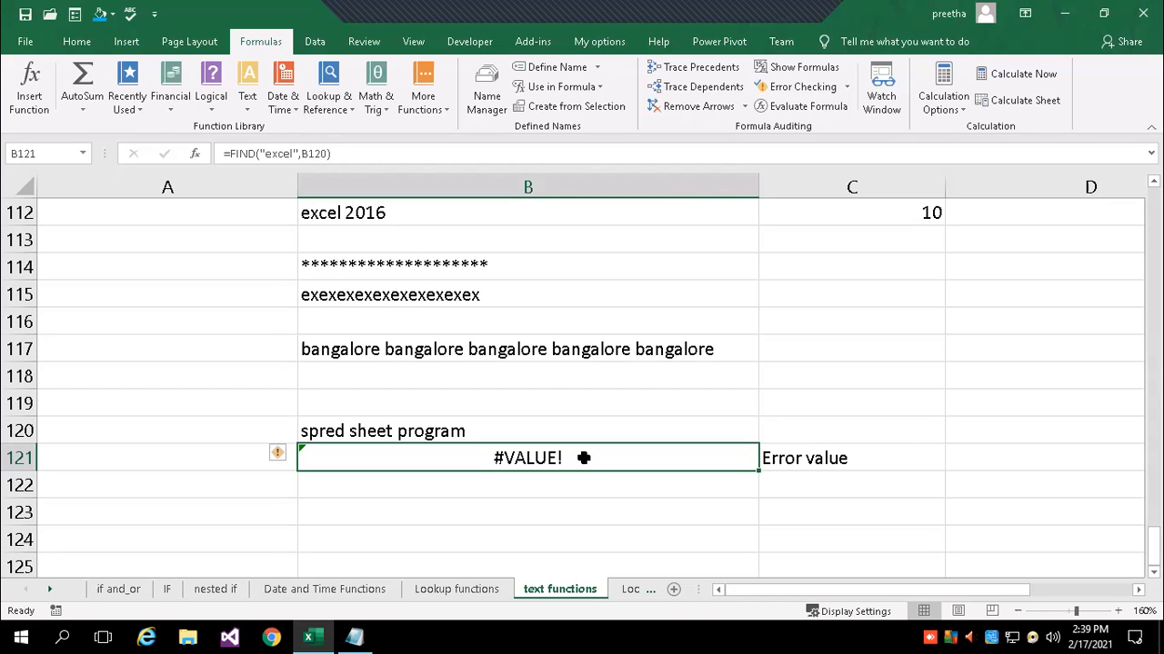
# Change the search text of the FIND formula in B121 from "excel" to "program".
pyautogui.click(283, 153)
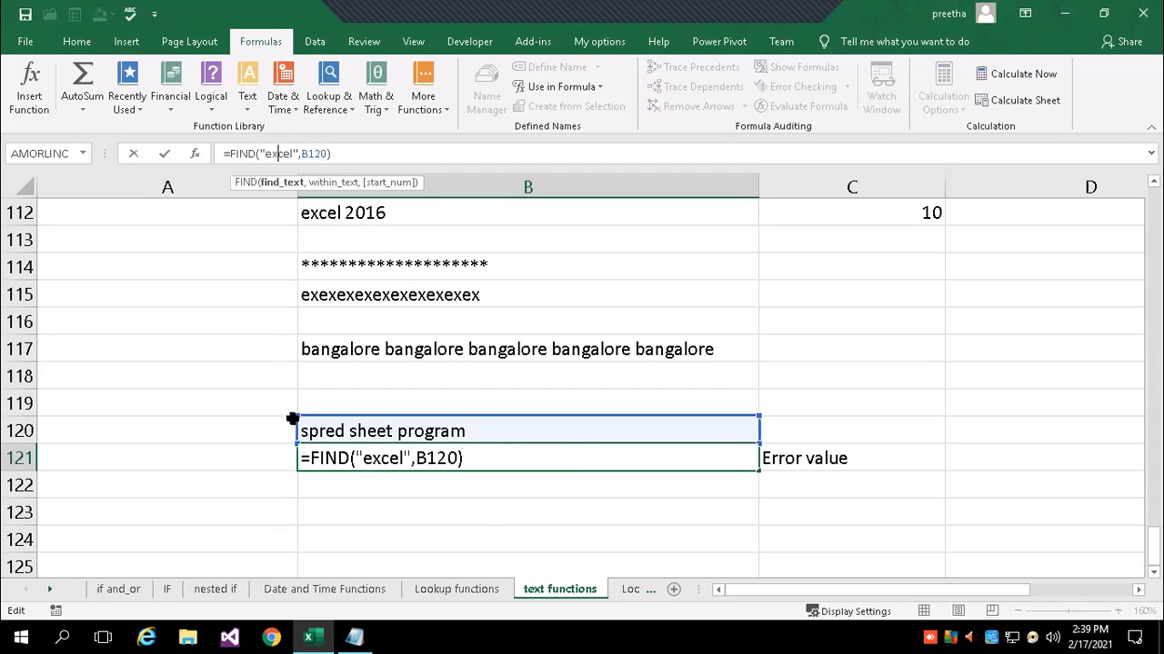
pyautogui.click(406, 462)
pyautogui.press('BackSpace')
pyautogui.press('BackSpace')
pyautogui.press('BackSpace')
pyautogui.press('BackSpace')
pyautogui.press('BackSpace')
pyautogui.write('program')
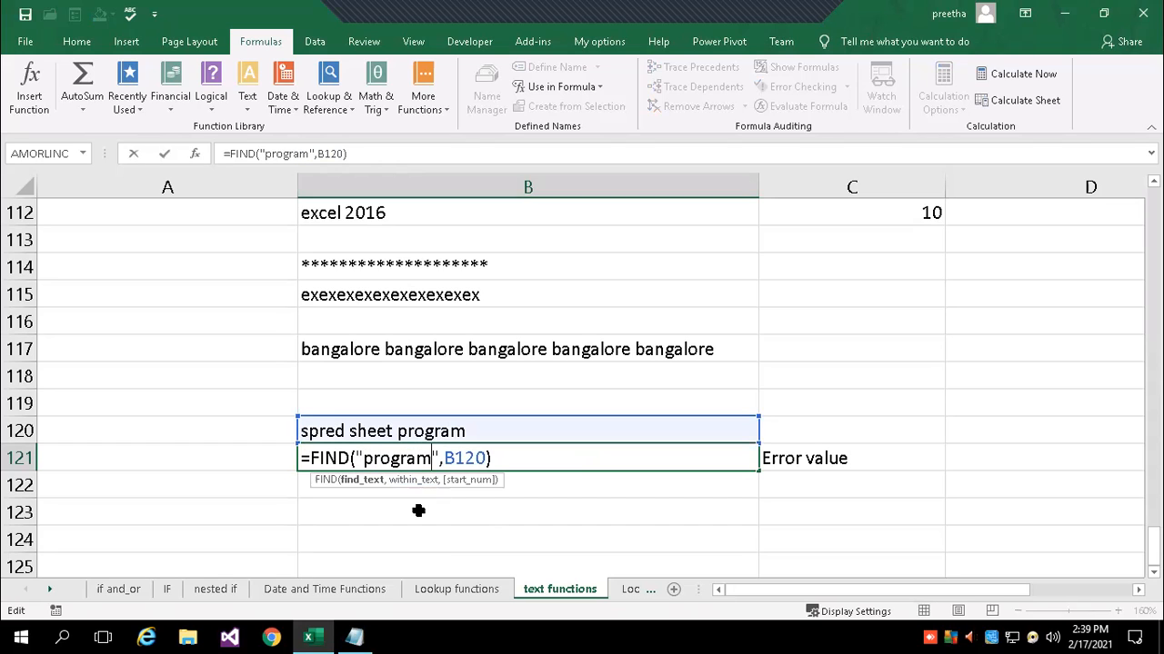
pyautogui.hotkey('ctrl', 'Return')
pyautogui.press('Down')
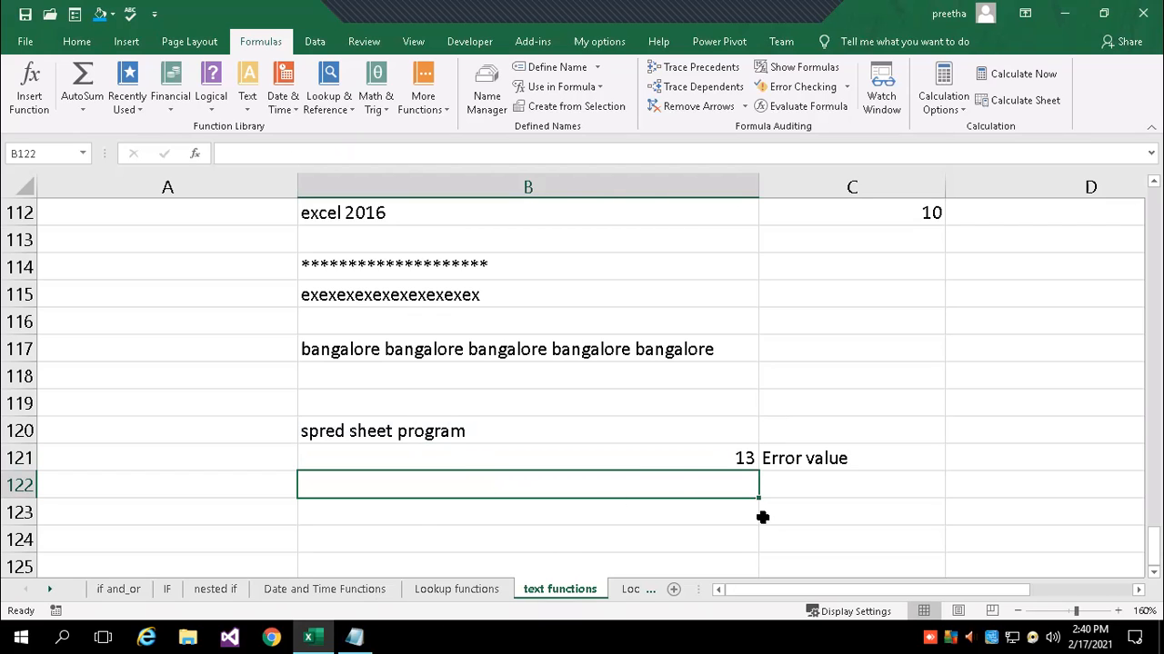
pyautogui.write('==')
pyautogui.press('BackSpace')
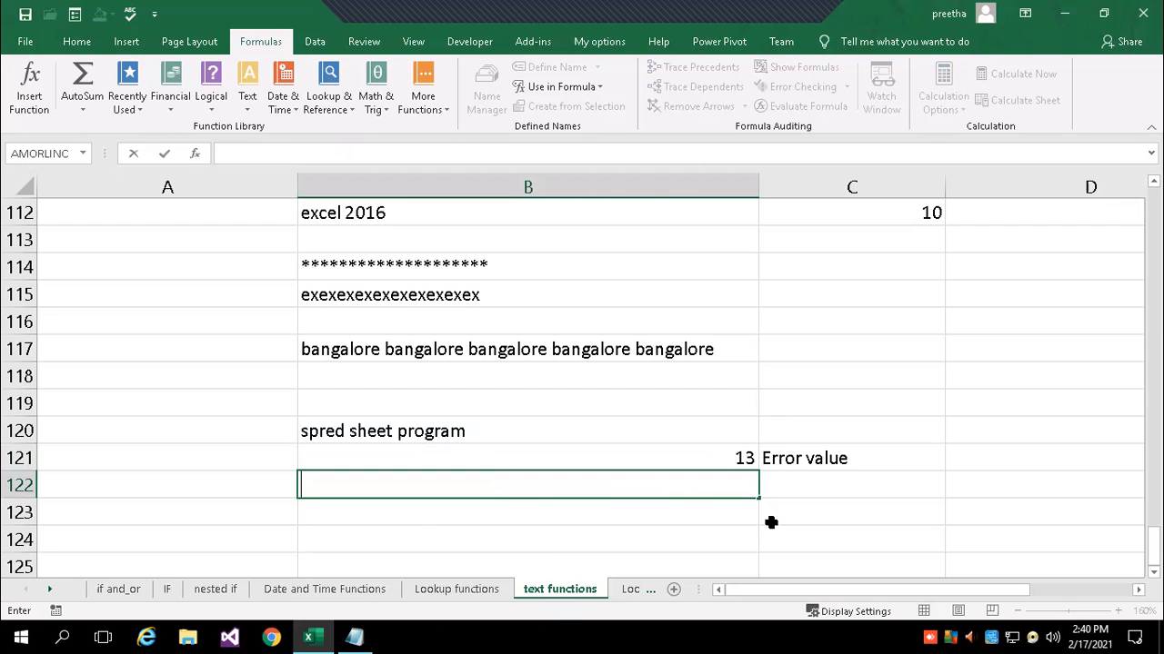
pyautogui.press('Up')
pyautogui.press('Down')
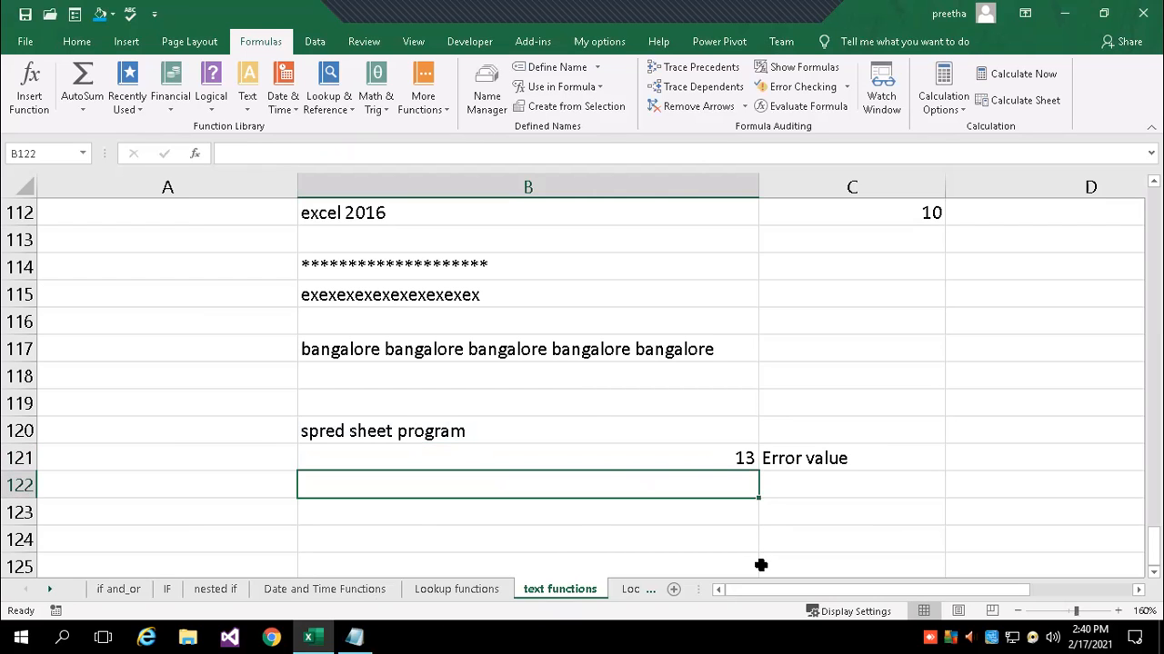
# Enter =SEARCH("sheet",B120) in cell B122.
pyautogui.write('=e')
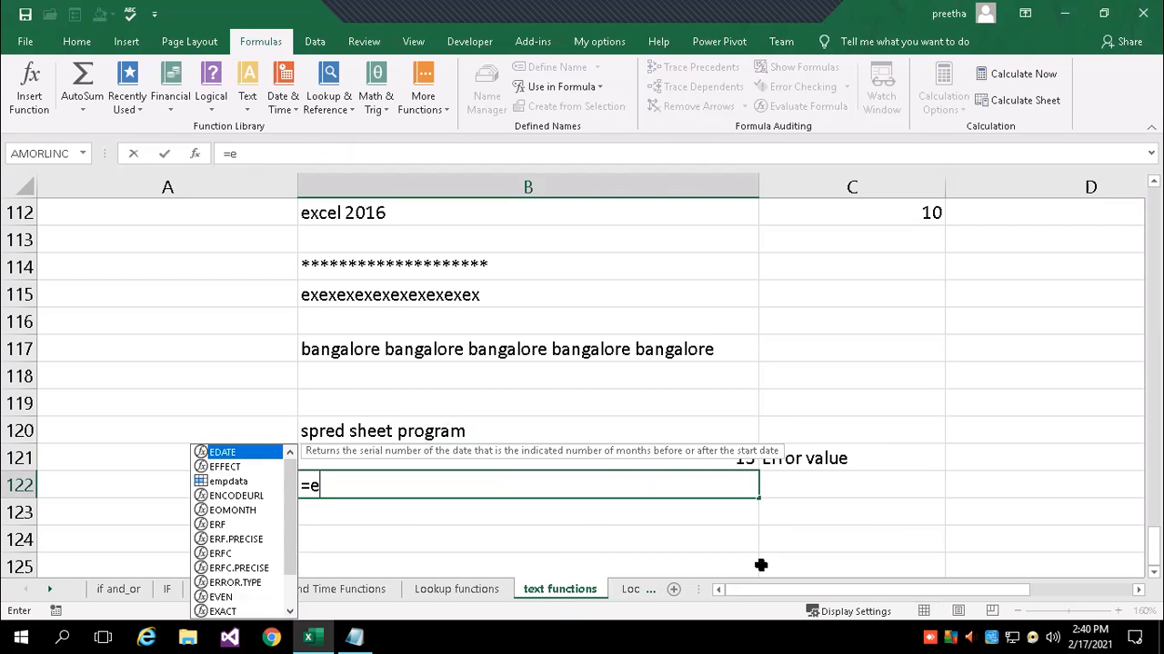
pyautogui.press('BackSpace')
pyautogui.write('se')
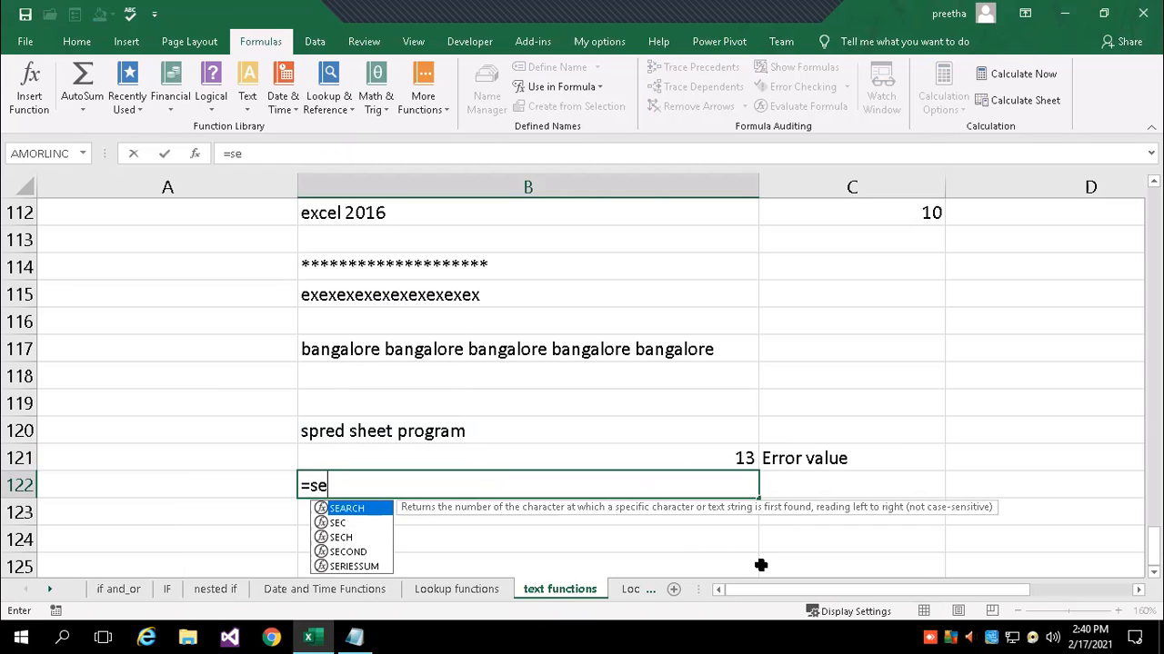
pyautogui.press('Escape')
pyautogui.press('Tab')
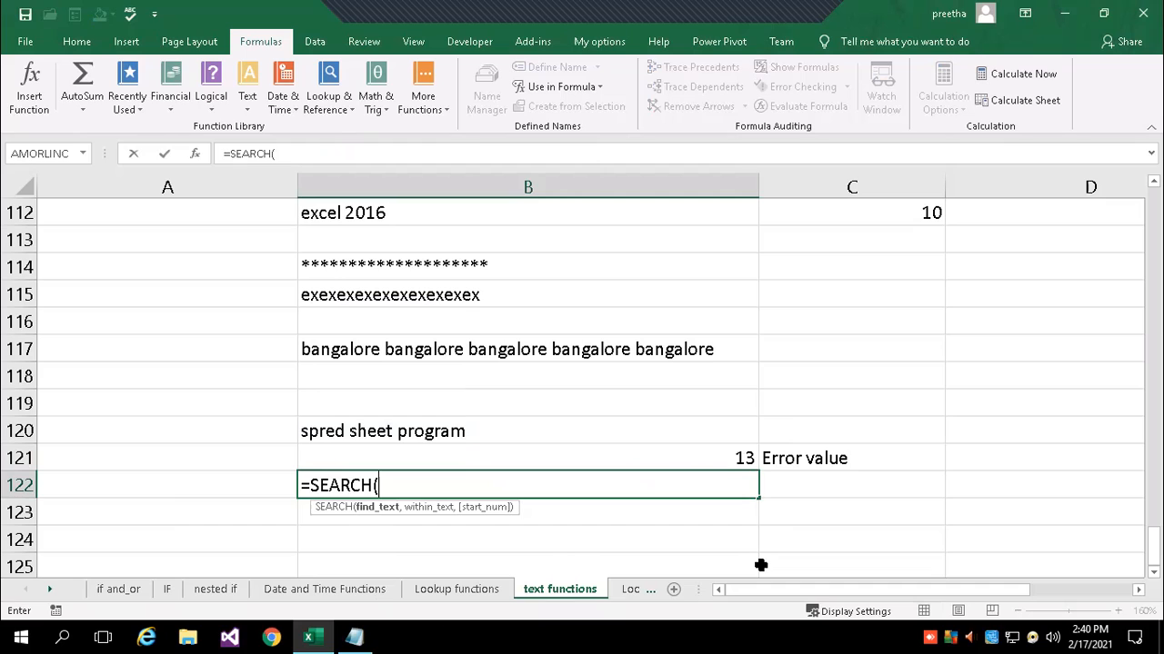
pyautogui.write('"sheet",')
pyautogui.click(479, 434)
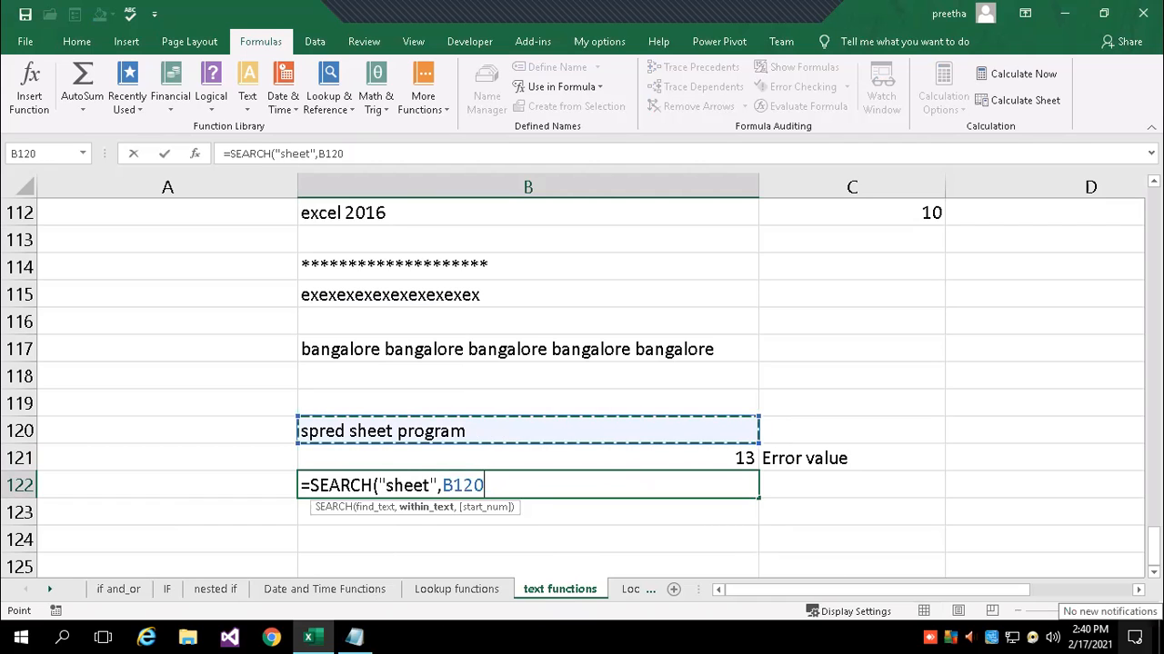
pyautogui.write(')')
pyautogui.press('Return')
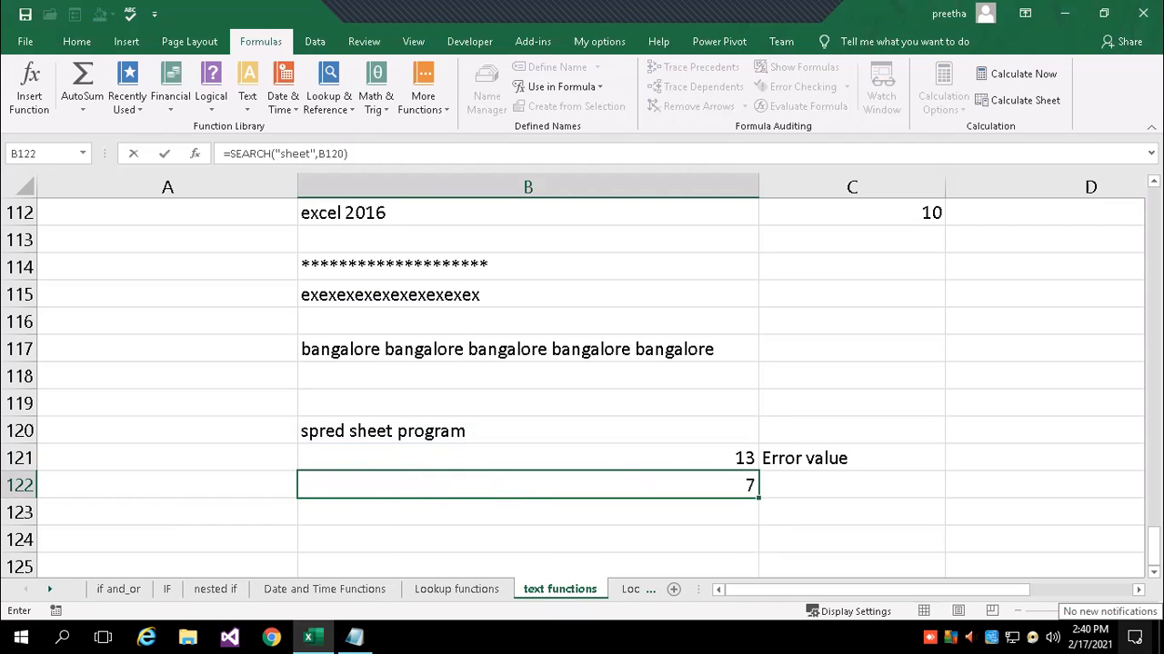
# Replace the search text of the SEARCH formula in B122 with "access".
pyautogui.press('Up')
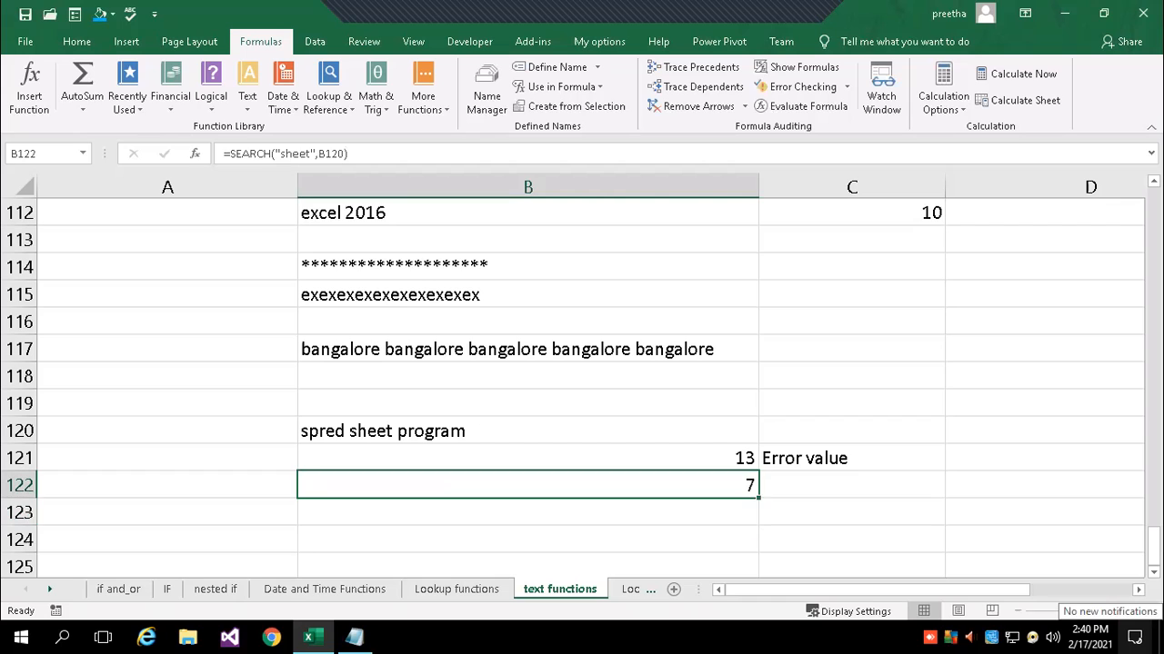
pyautogui.click(302, 153)
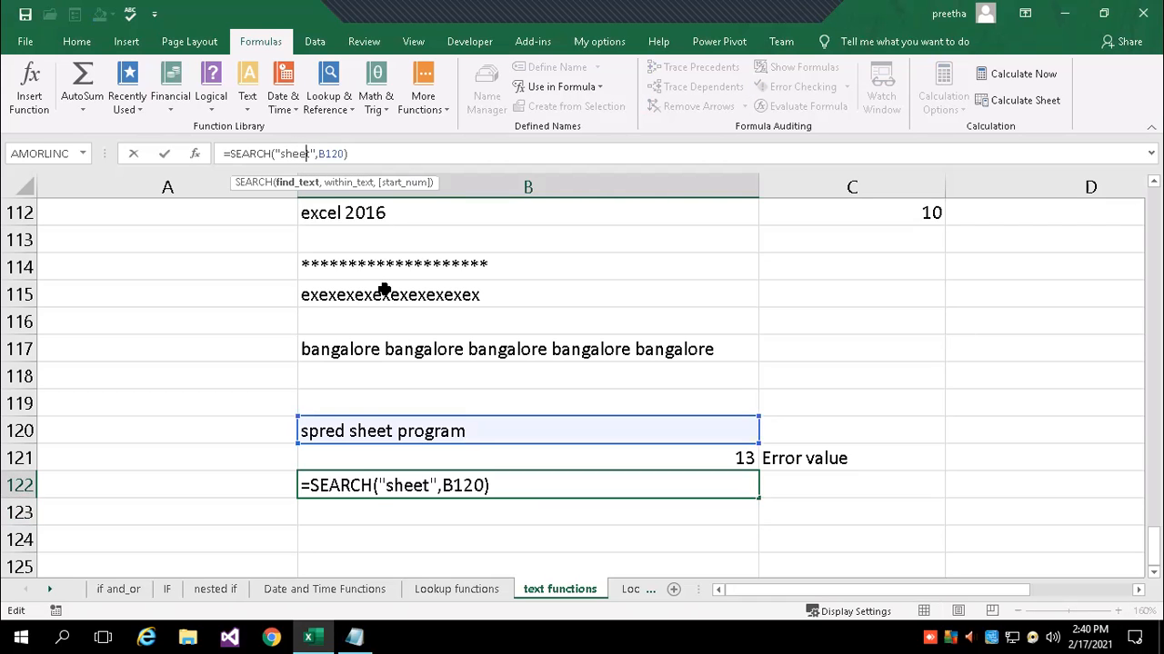
pyautogui.press('BackSpace')
pyautogui.press('BackSpace')
pyautogui.press('BackSpace')
pyautogui.press('BackSpace')
pyautogui.press('BackSpace')
pyautogui.write('access')
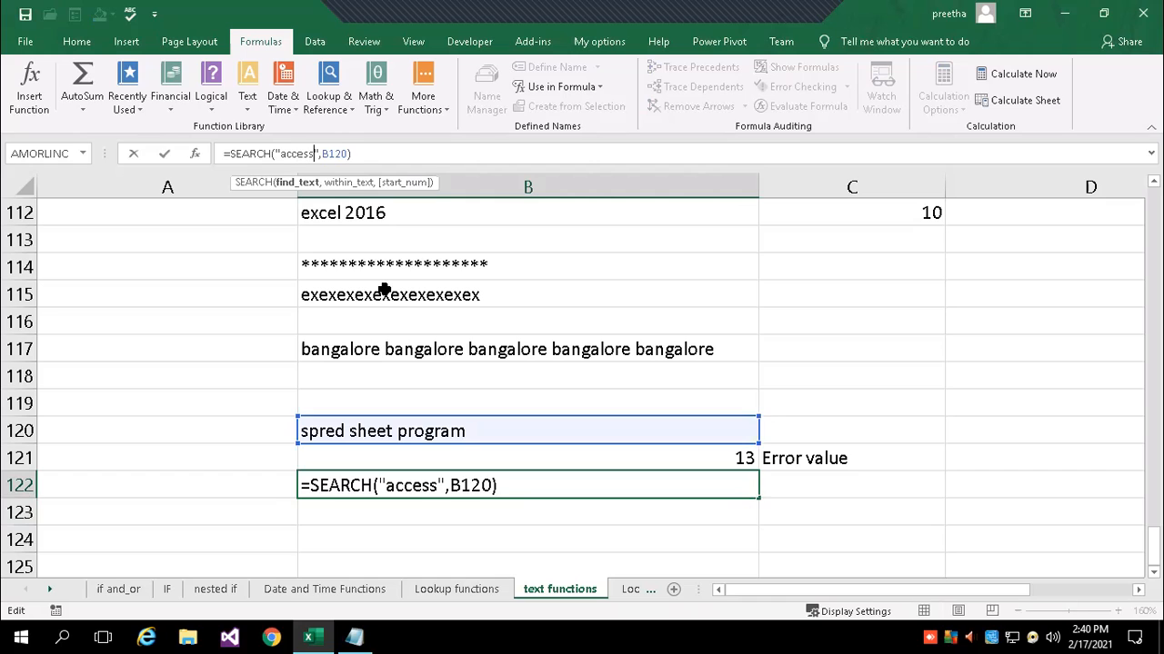
pyautogui.press('Return')
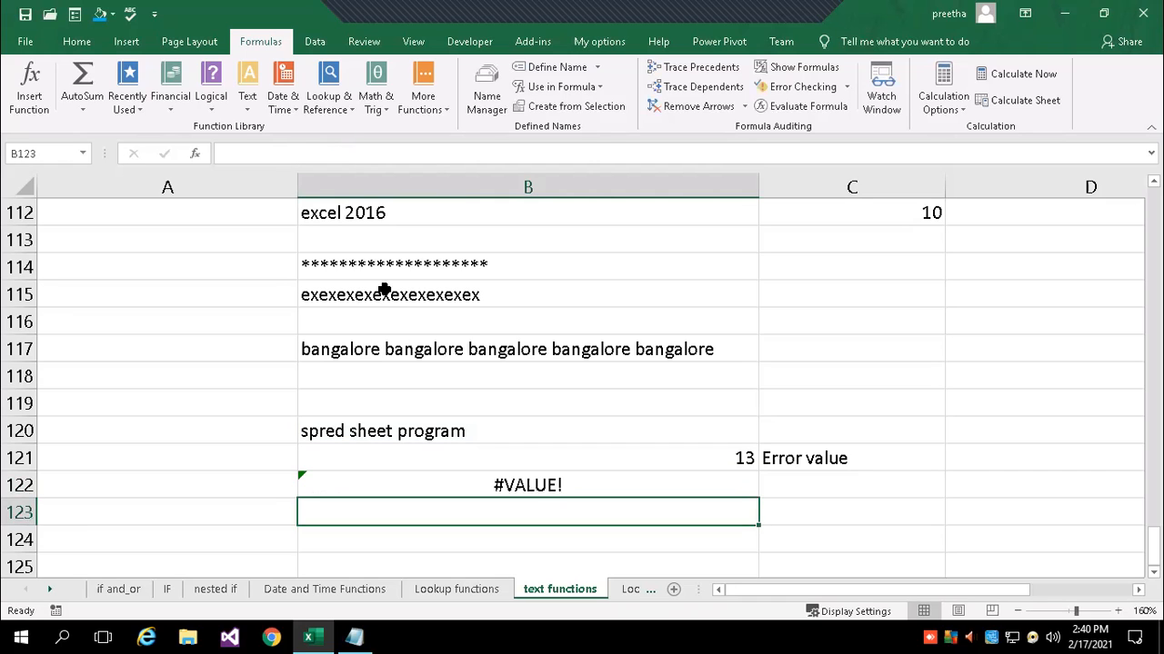
pyautogui.press('Up')
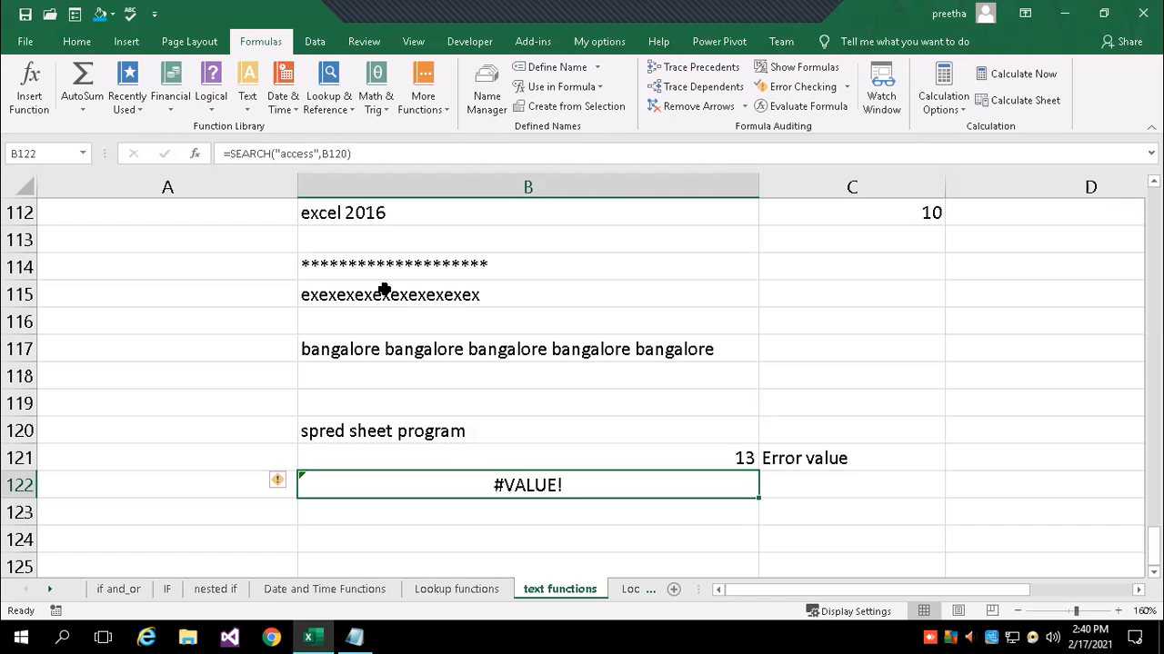
pyautogui.click(489, 511)
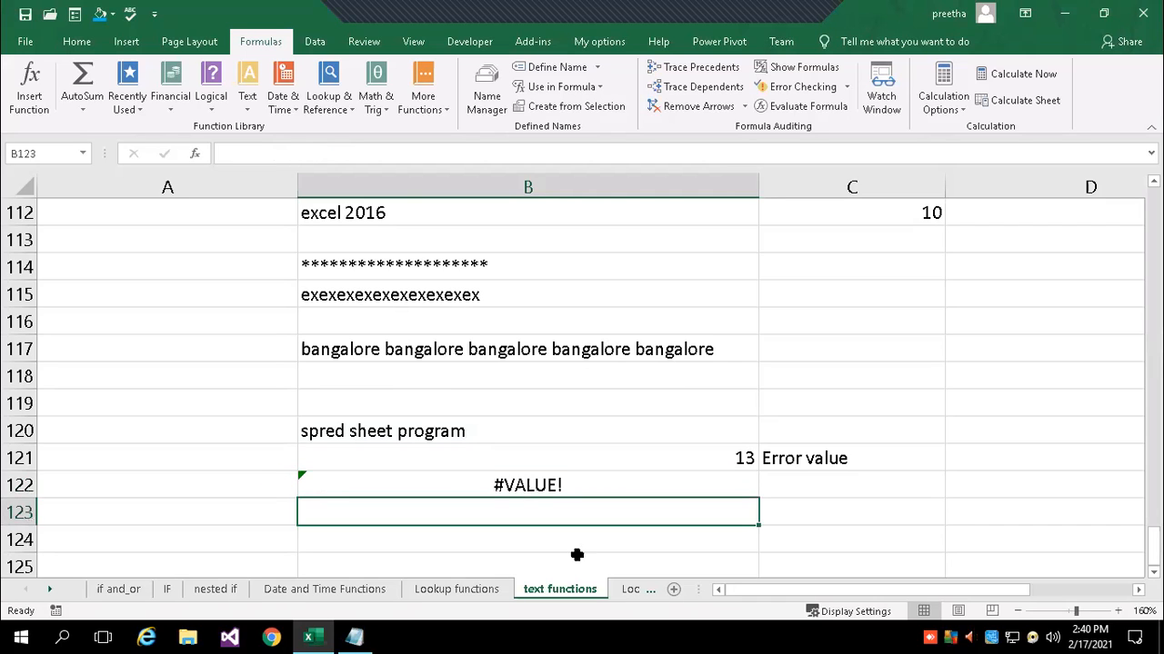
pyautogui.write('=se')
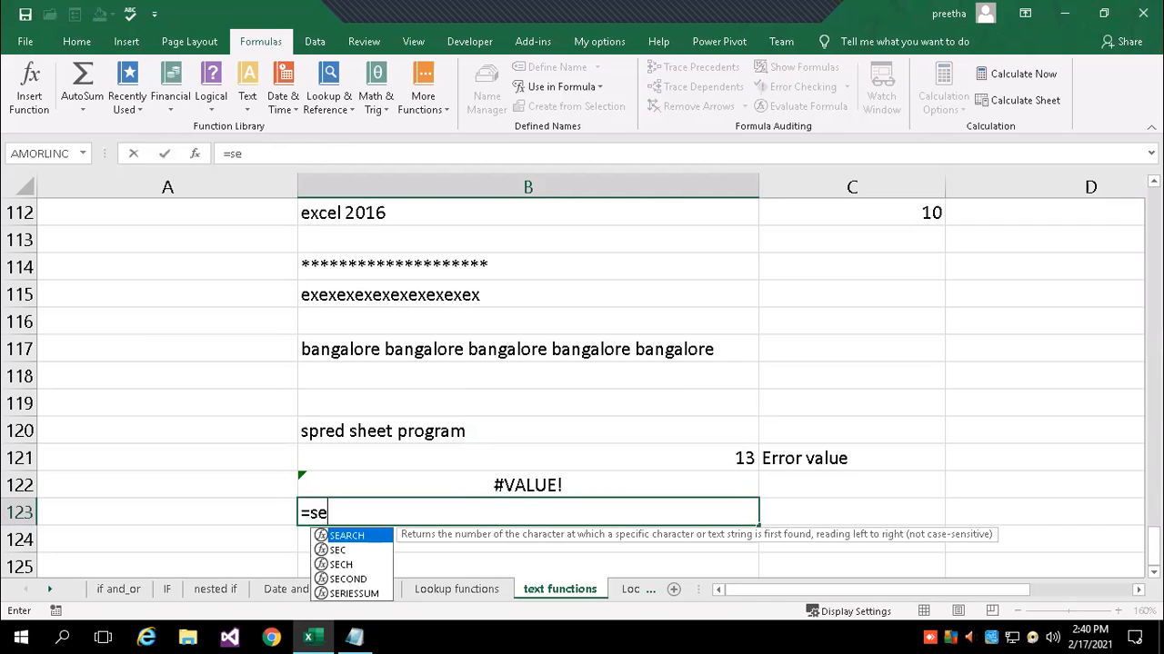
pyautogui.write('a')
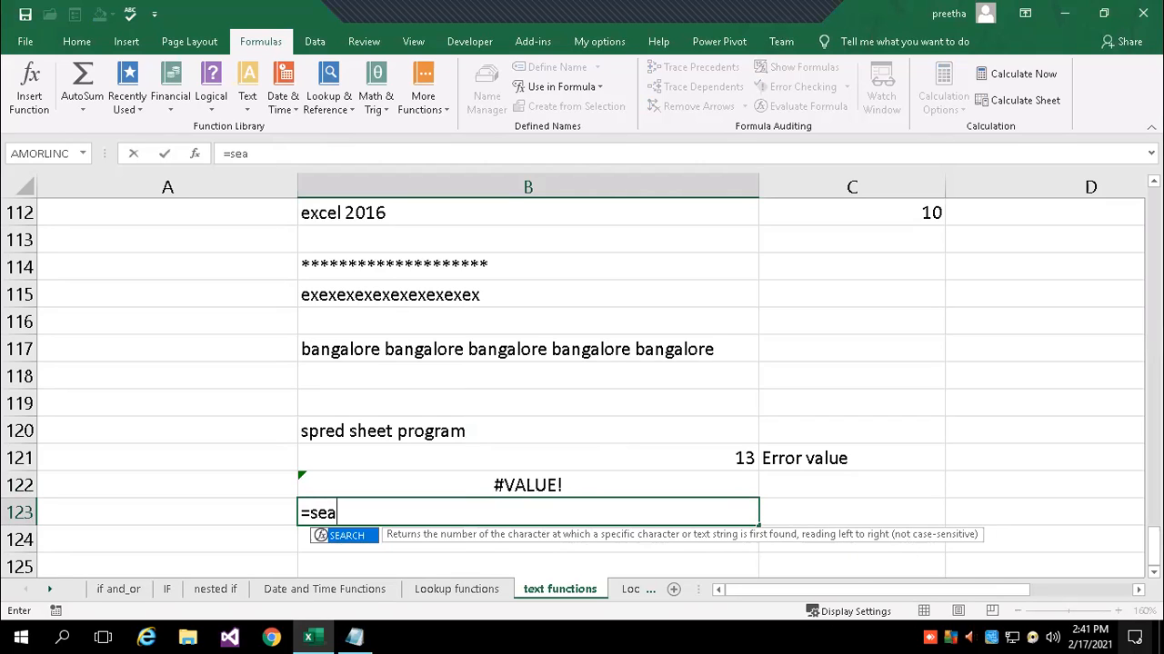
pyautogui.press('Escape')
pyautogui.press('Escape')
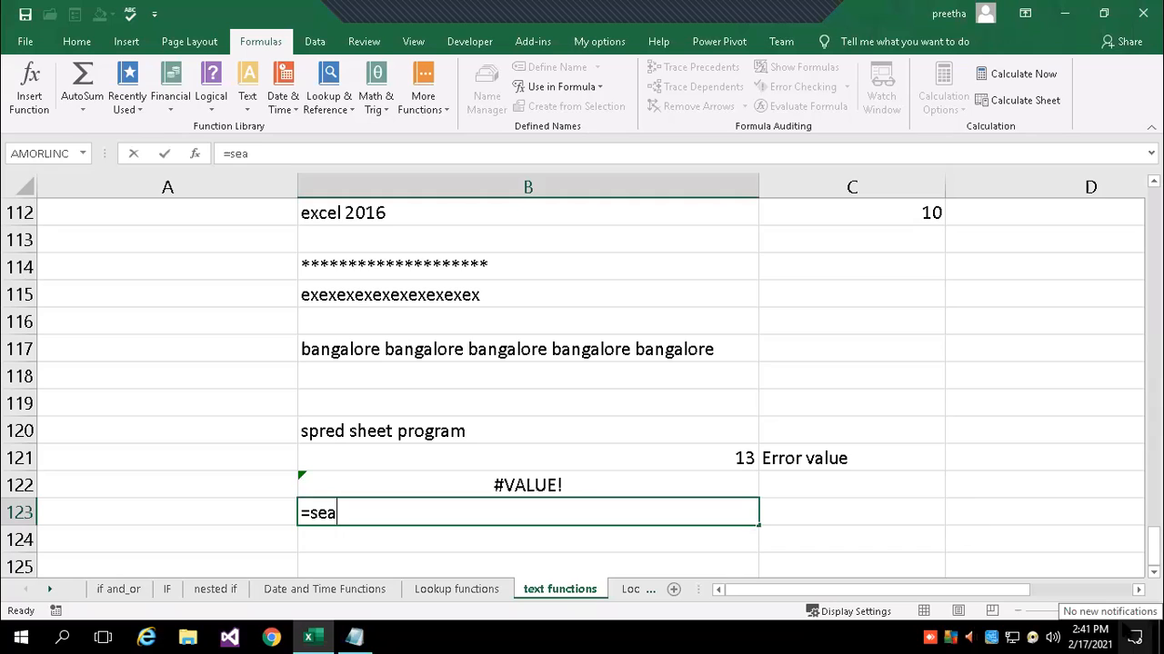
# Set the search text of the SEARCH formula in B122 to uppercase "SHEET".
pyautogui.click(595, 487)
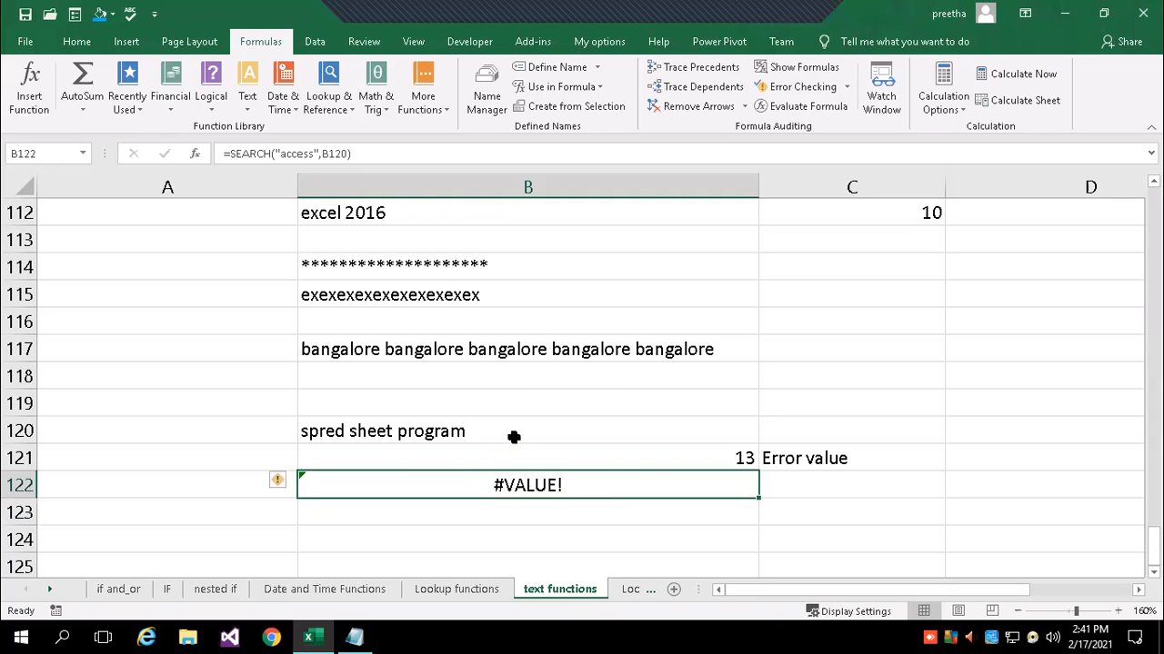
pyautogui.click(536, 155)
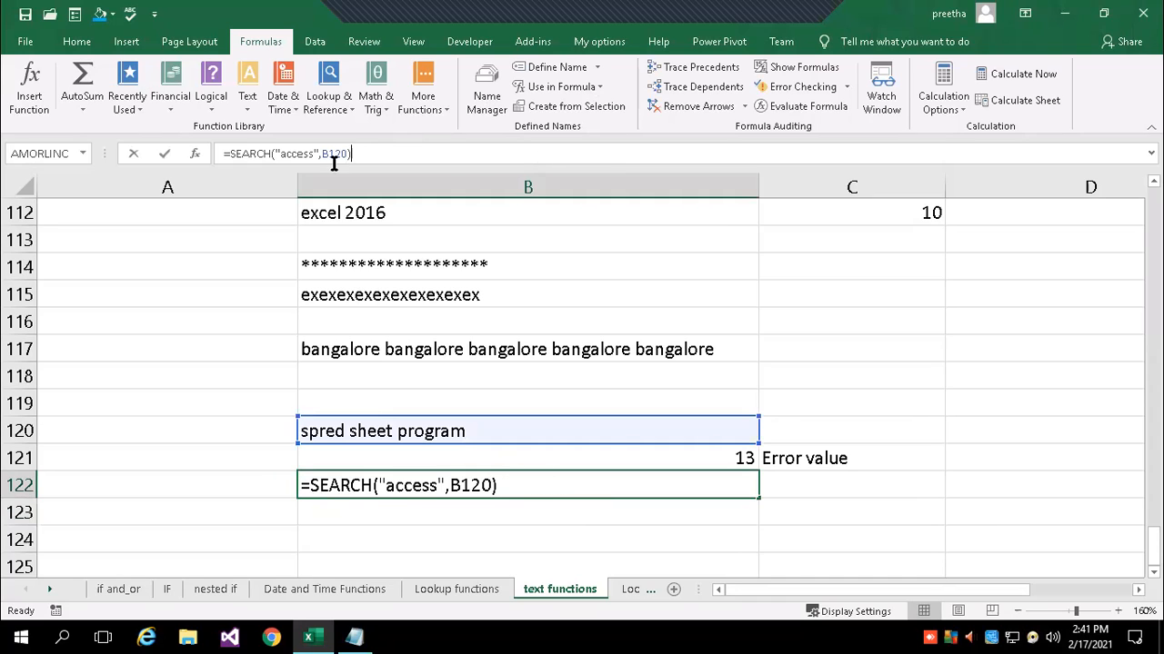
pyautogui.moveTo(437, 486); pyautogui.dragTo(385, 486)
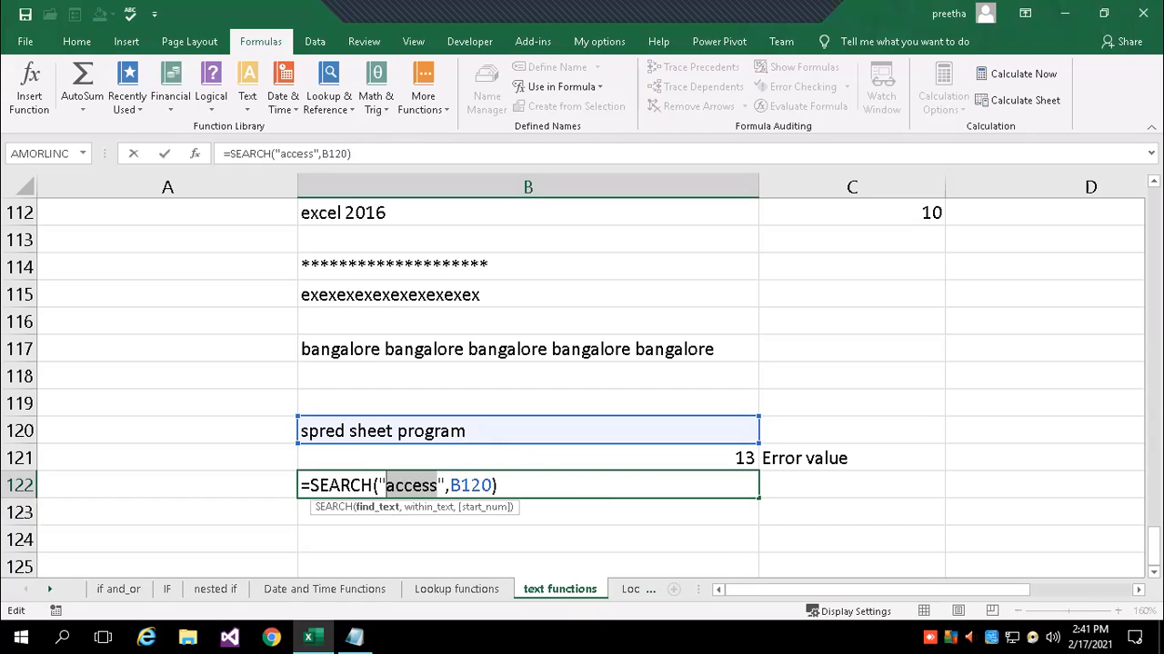
pyautogui.write('SHEET')
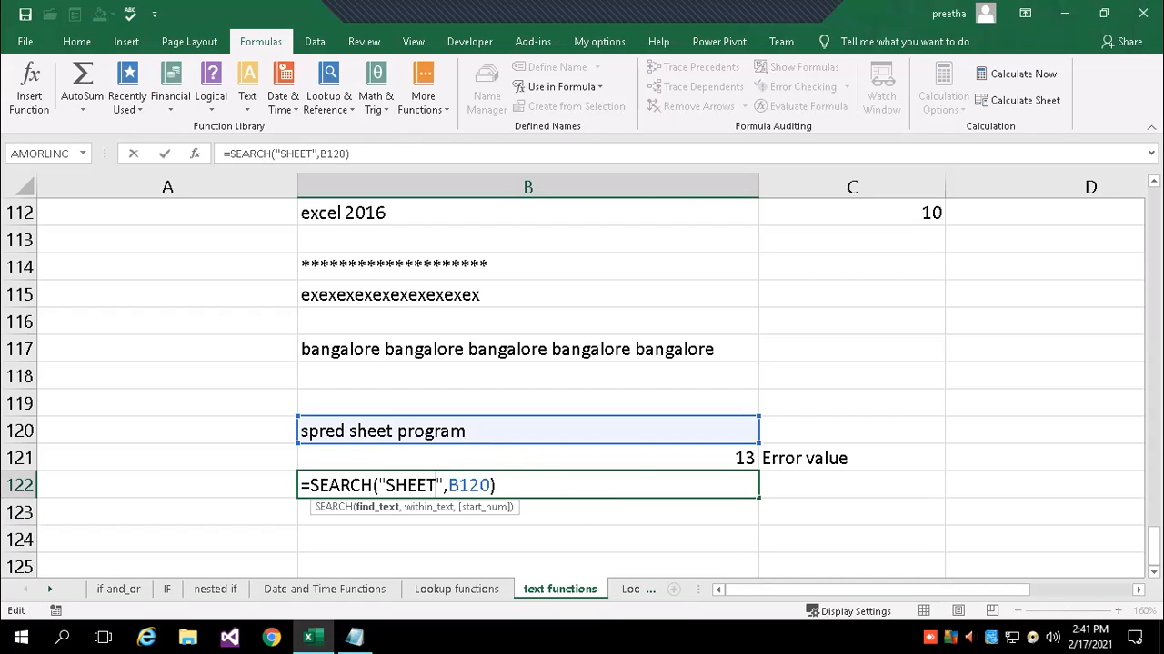
pyautogui.press('Return')
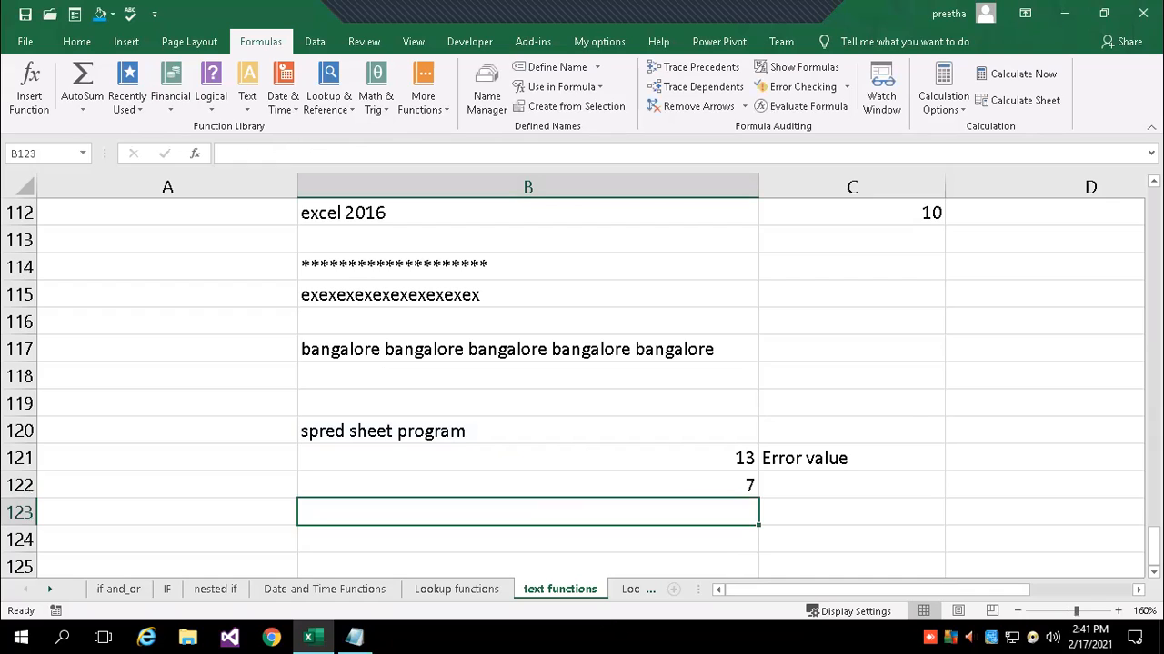
pyautogui.click(527, 485)
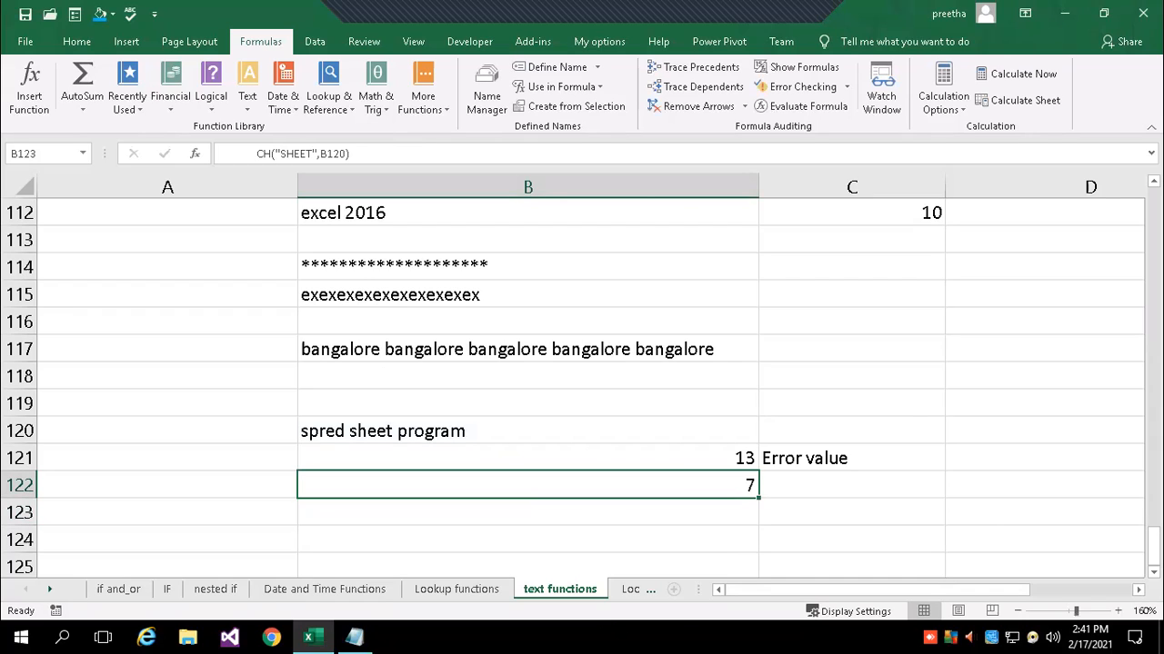
# Capitalize the first letter of the search text in B121's FIND formula, making it "Program".
pyautogui.click(527, 458)
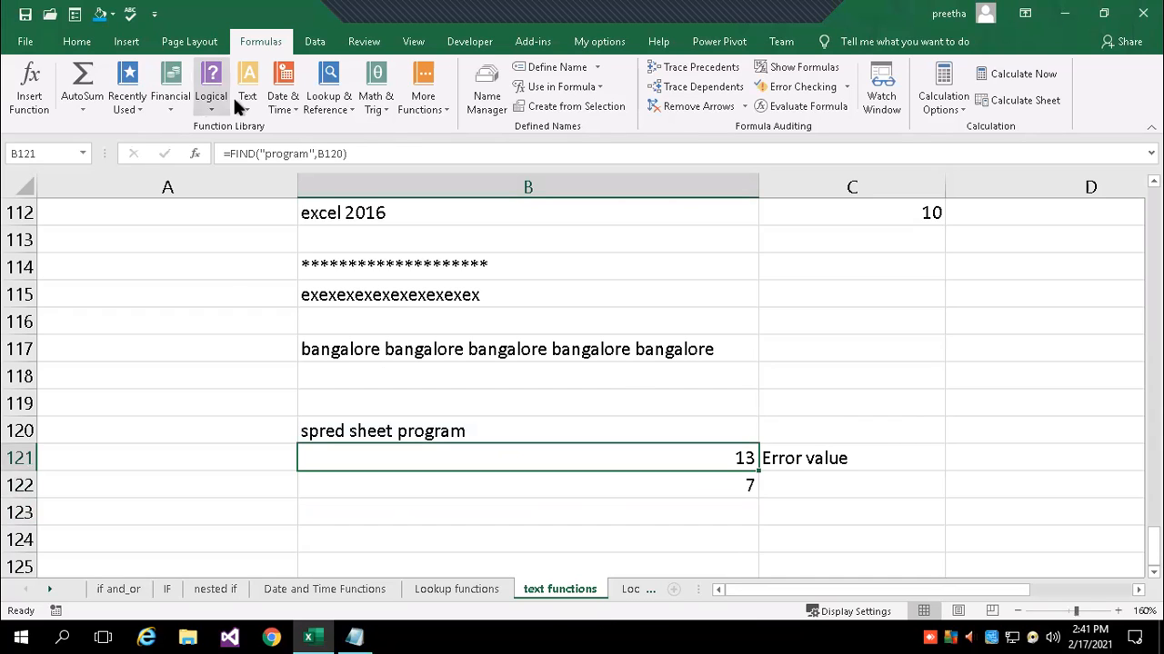
pyautogui.click(266, 153)
pyautogui.press('Delete')
pyautogui.write('P')
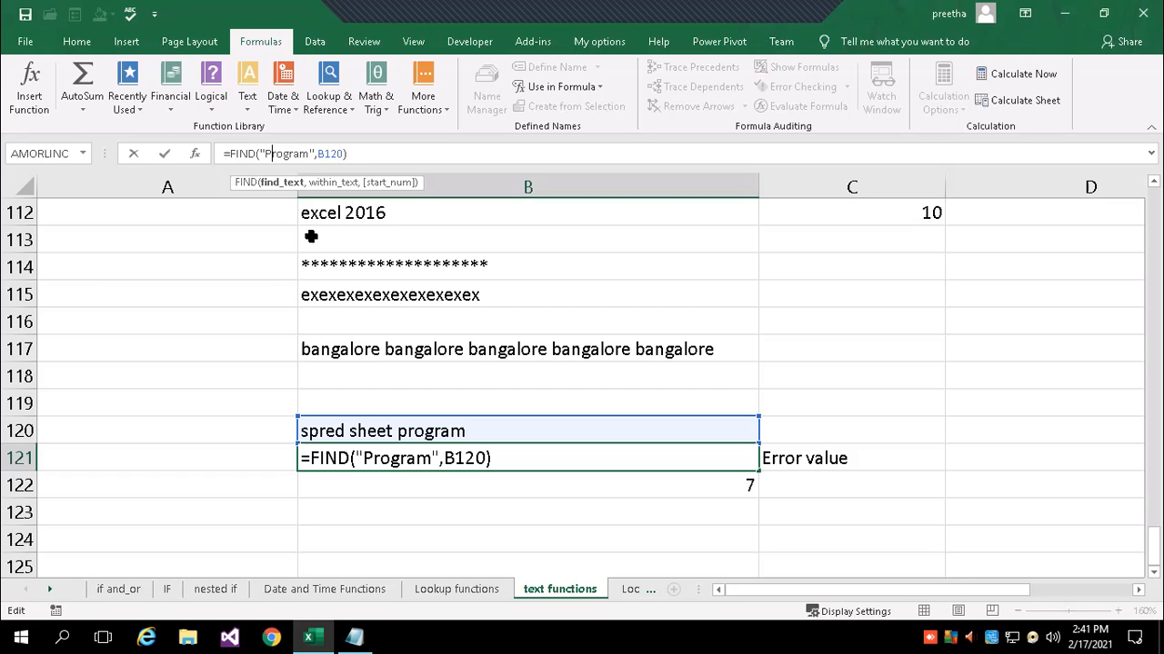
pyautogui.press('Return')
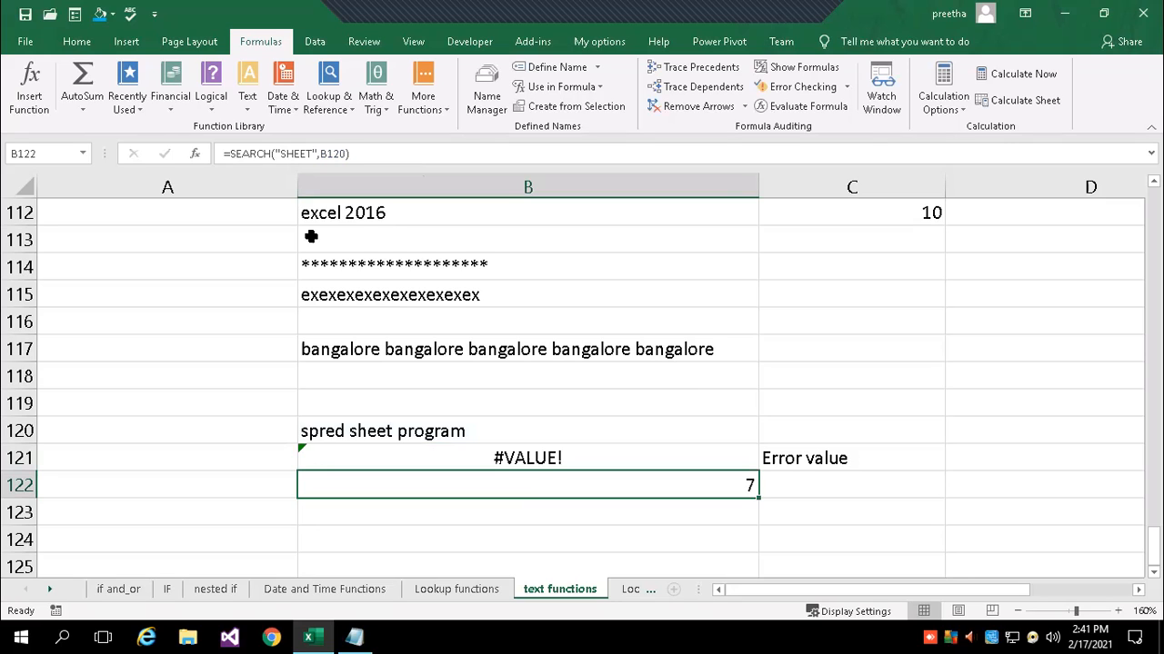
# Edit the FIND formula in B121 so that it looks for "proGram", with a lowercase p and a capital G.
pyautogui.press('Up')
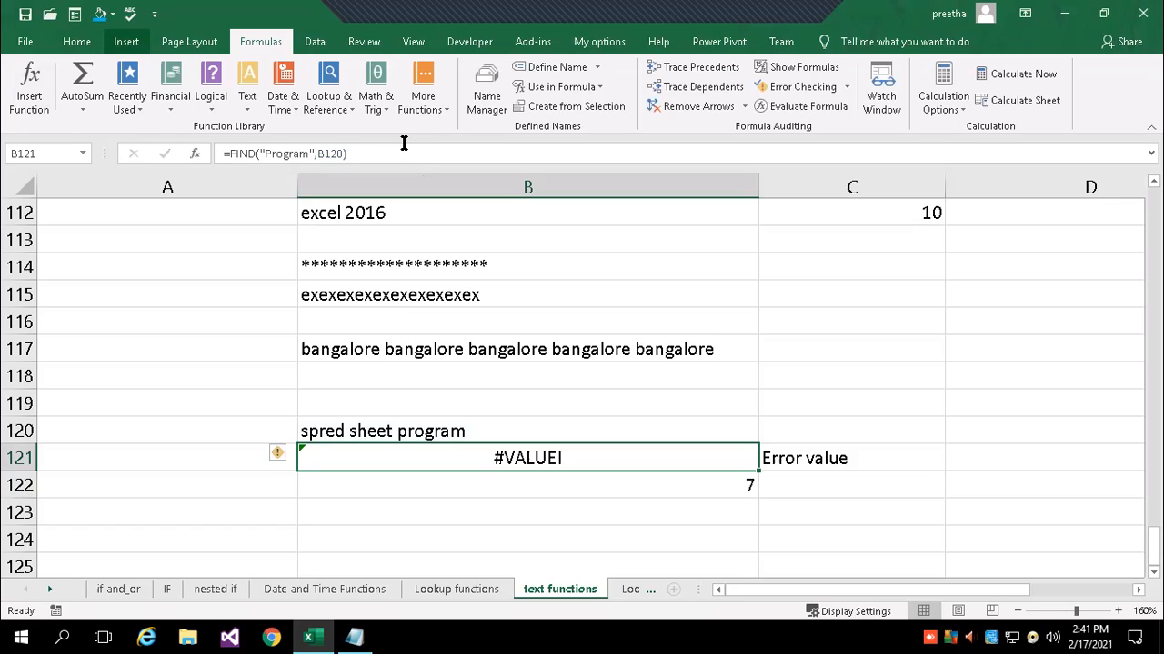
pyautogui.click(383, 160)
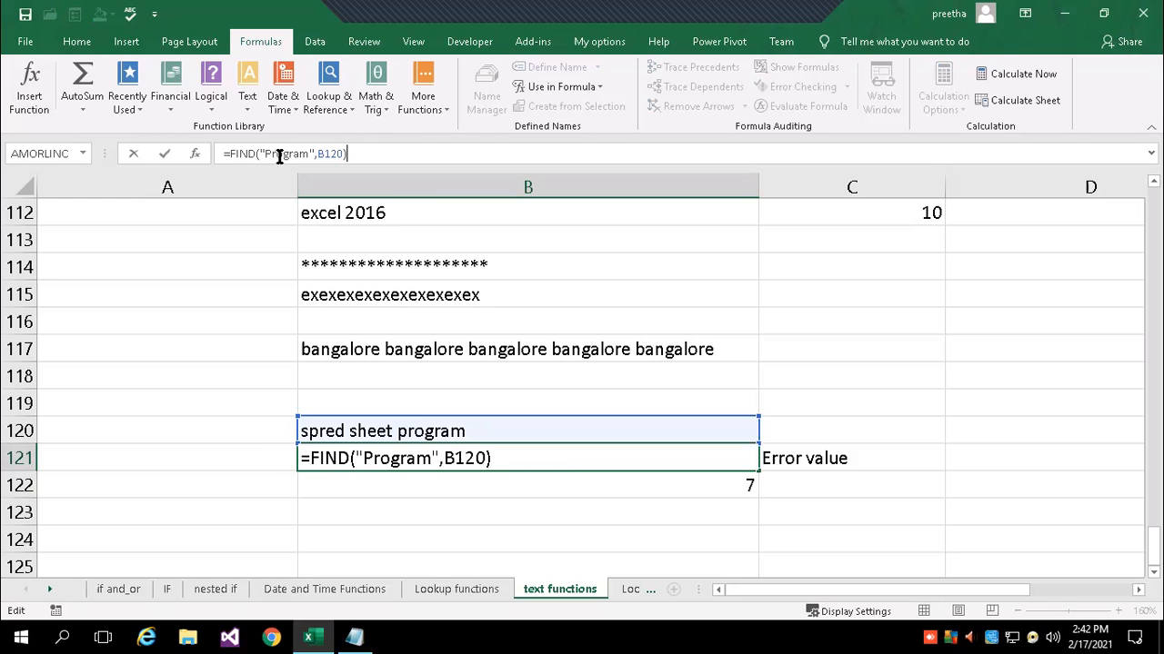
pyautogui.click(358, 459)
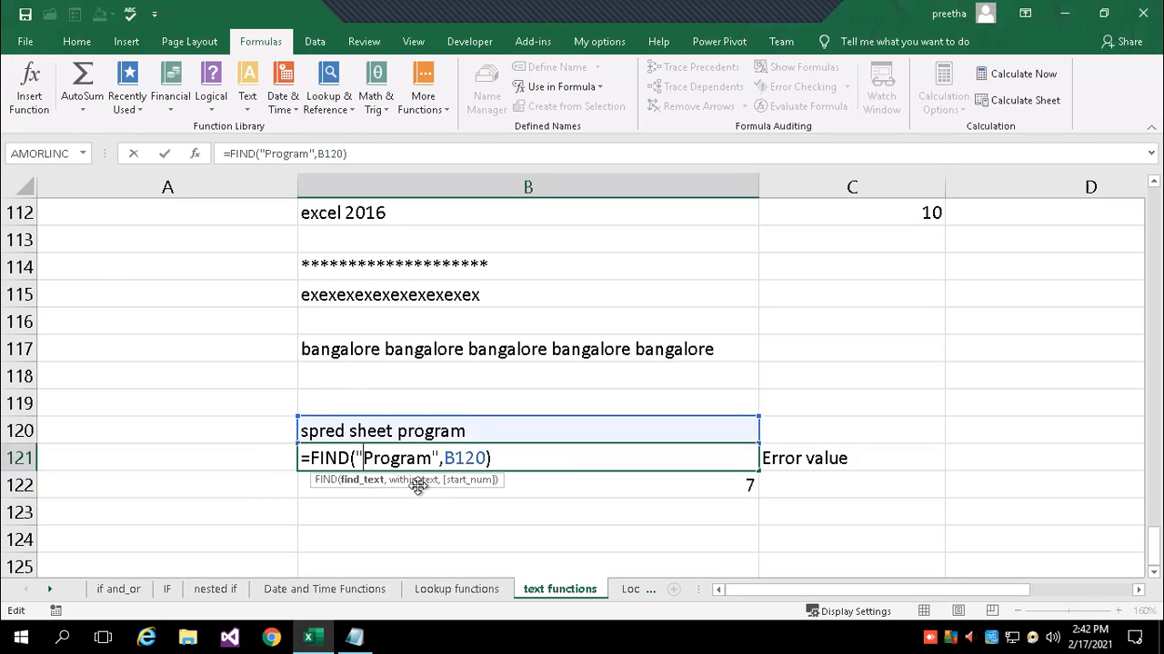
pyautogui.press('Delete')
pyautogui.write('p')
pyautogui.press('Right')
pyautogui.press('Right')
pyautogui.press('BackSpace')
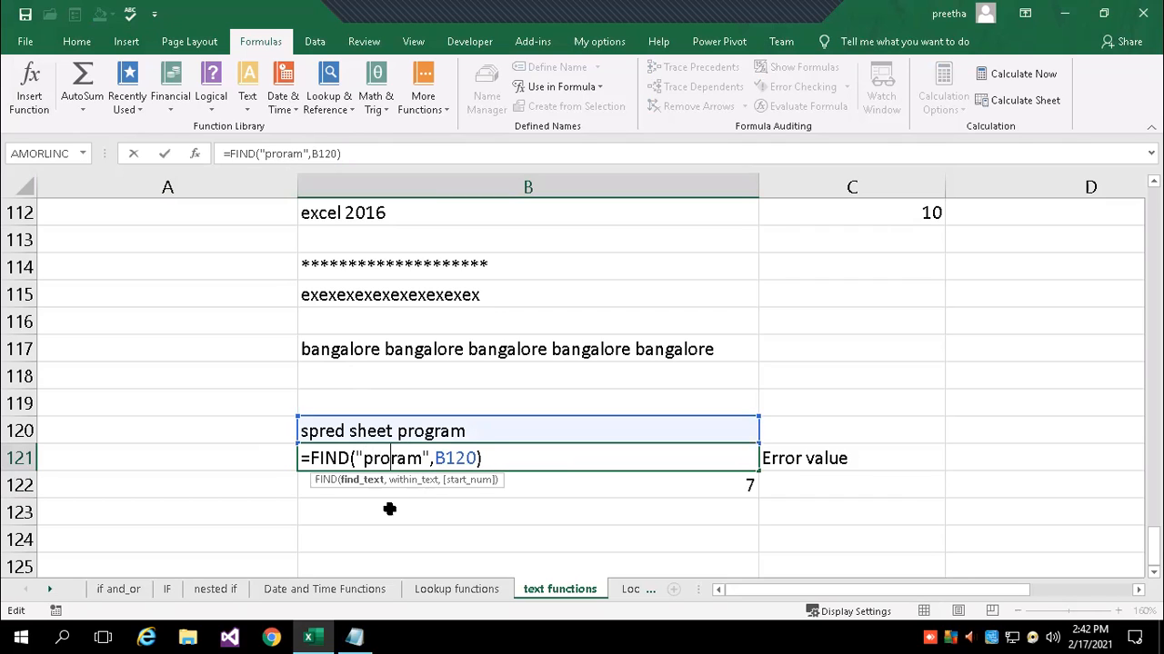
pyautogui.write('G')
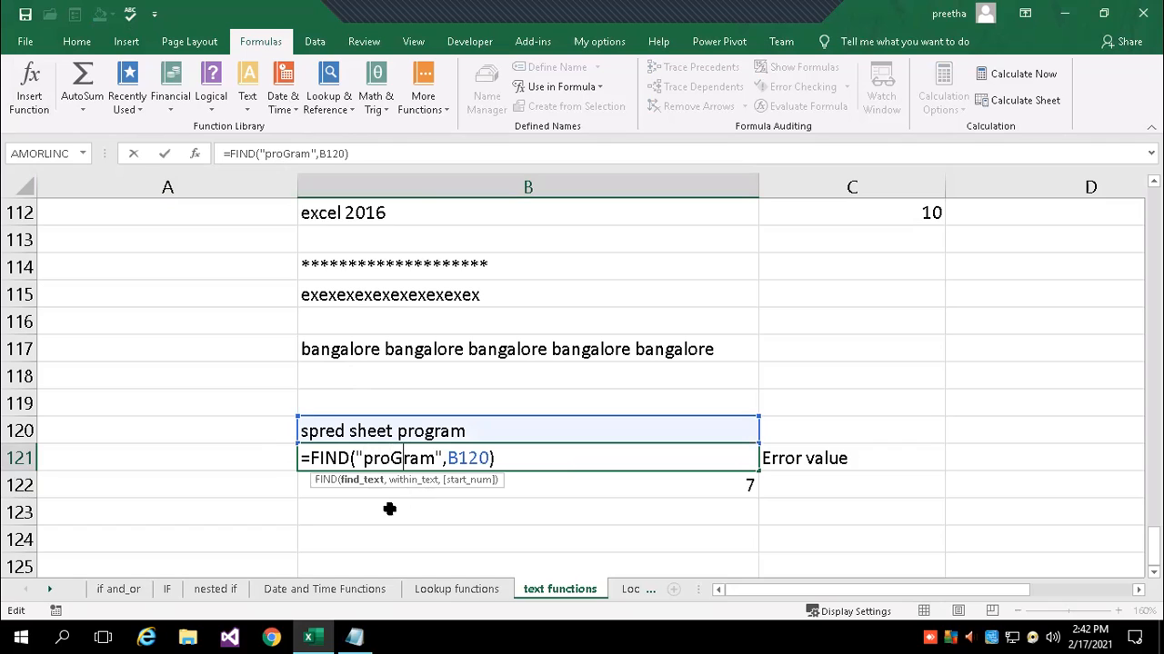
pyautogui.press('Return')
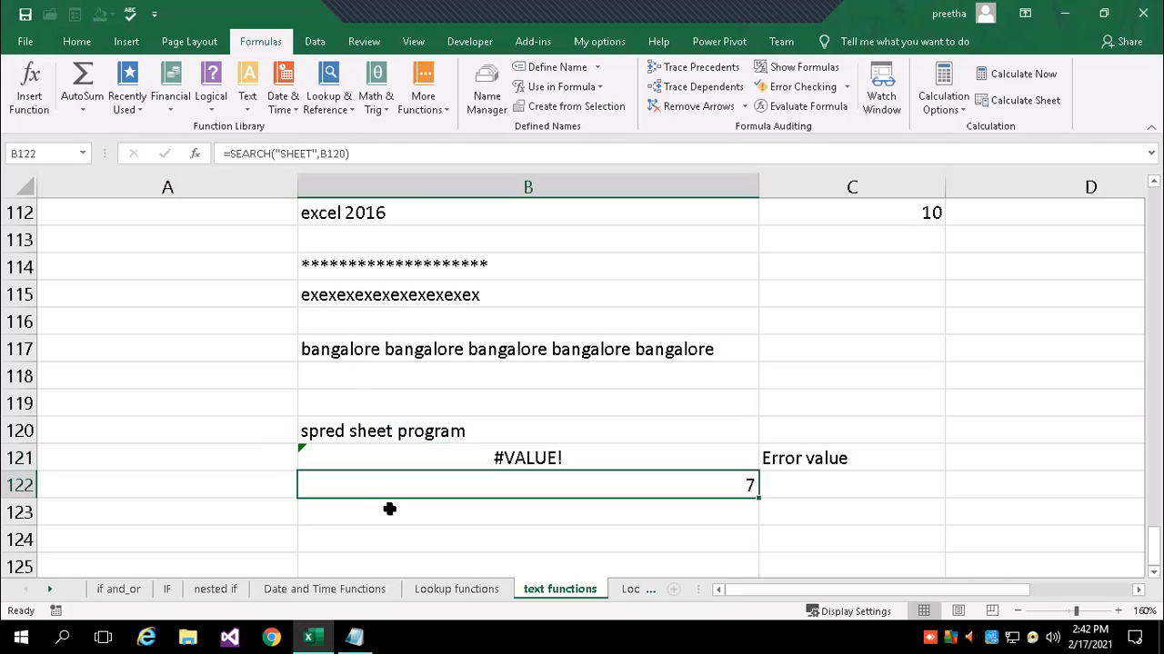
pyautogui.press('Up')
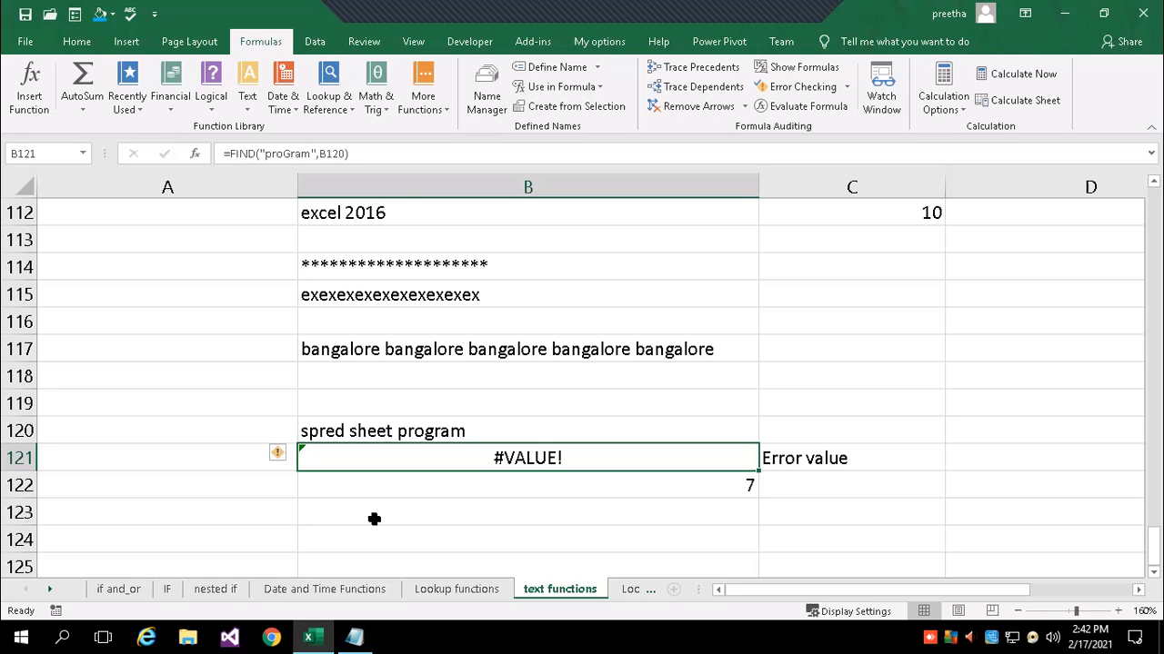
# Examine the search text and the cell reference in the SEARCH formula of B122.
pyautogui.press('Down')
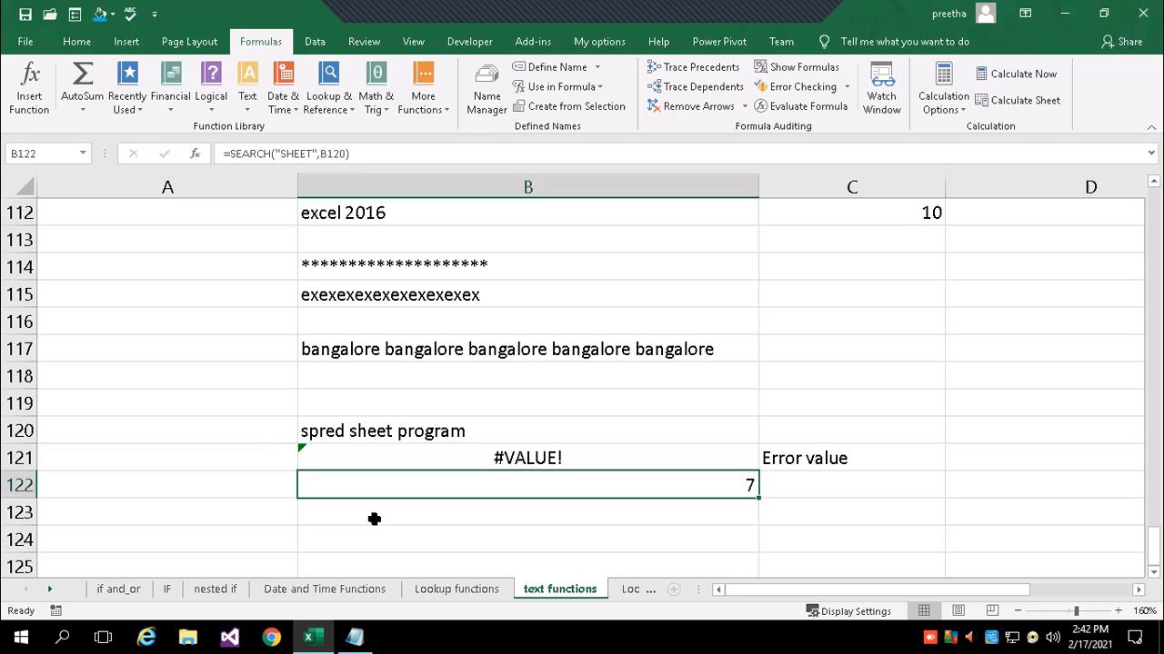
pyautogui.click(363, 154)
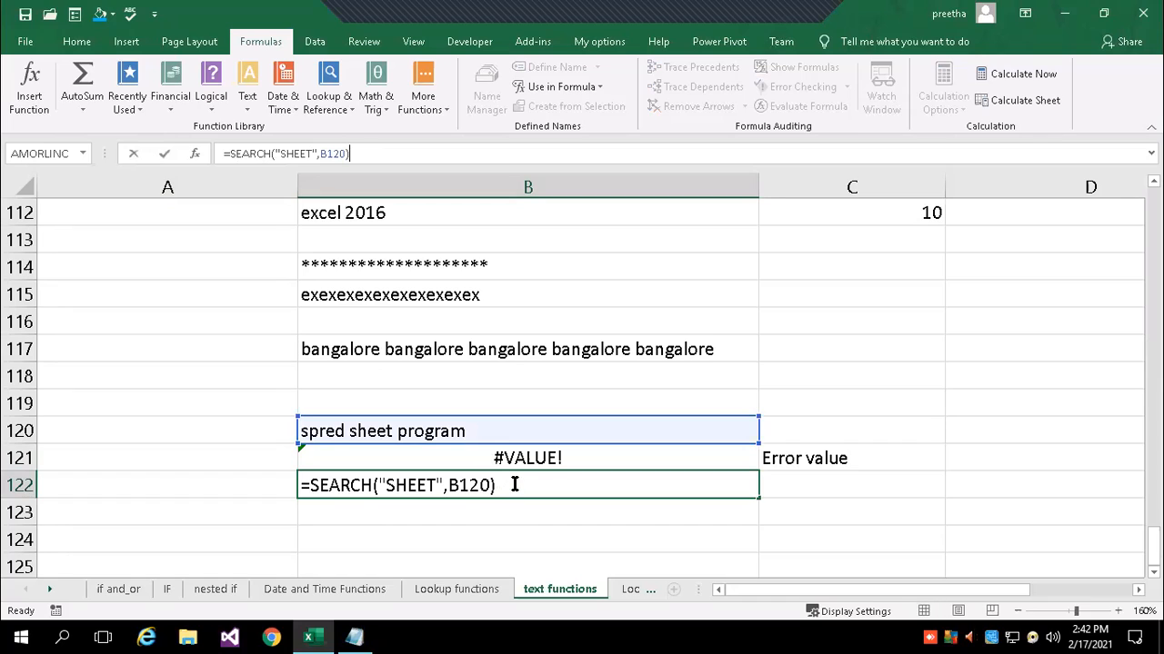
pyautogui.moveTo(386, 486); pyautogui.dragTo(436, 486)
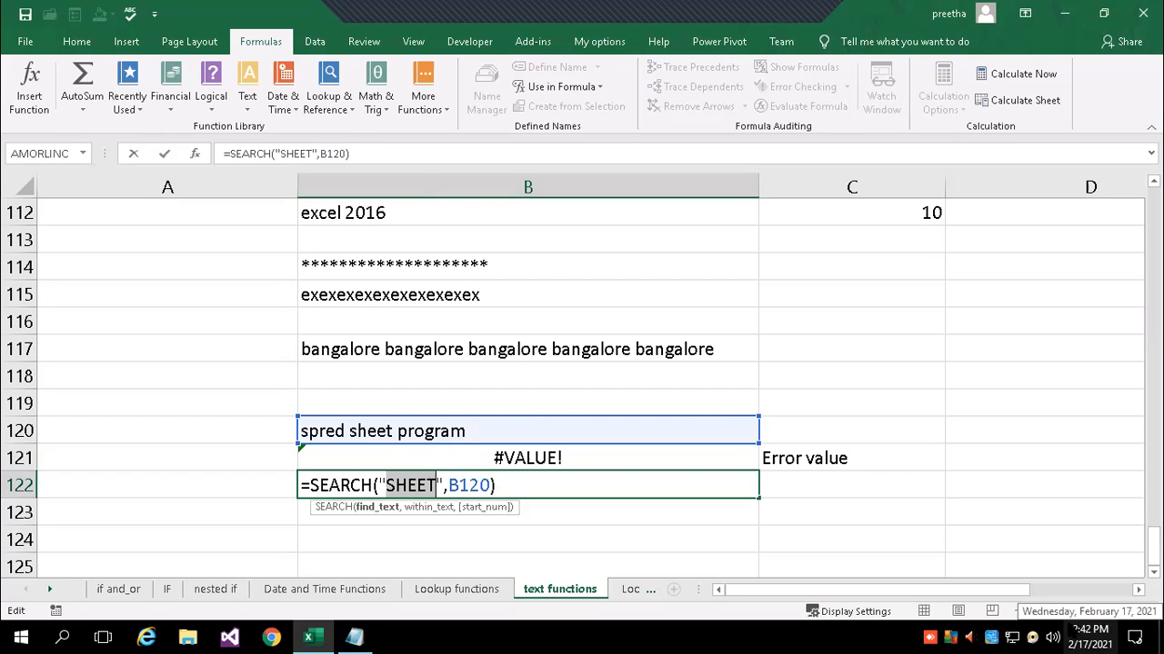
pyautogui.press('Right')
pyautogui.press('Right')
pyautogui.press('Right')
pyautogui.press('Right')
pyautogui.press('Right')
pyautogui.press('Right')
pyautogui.press('Right')
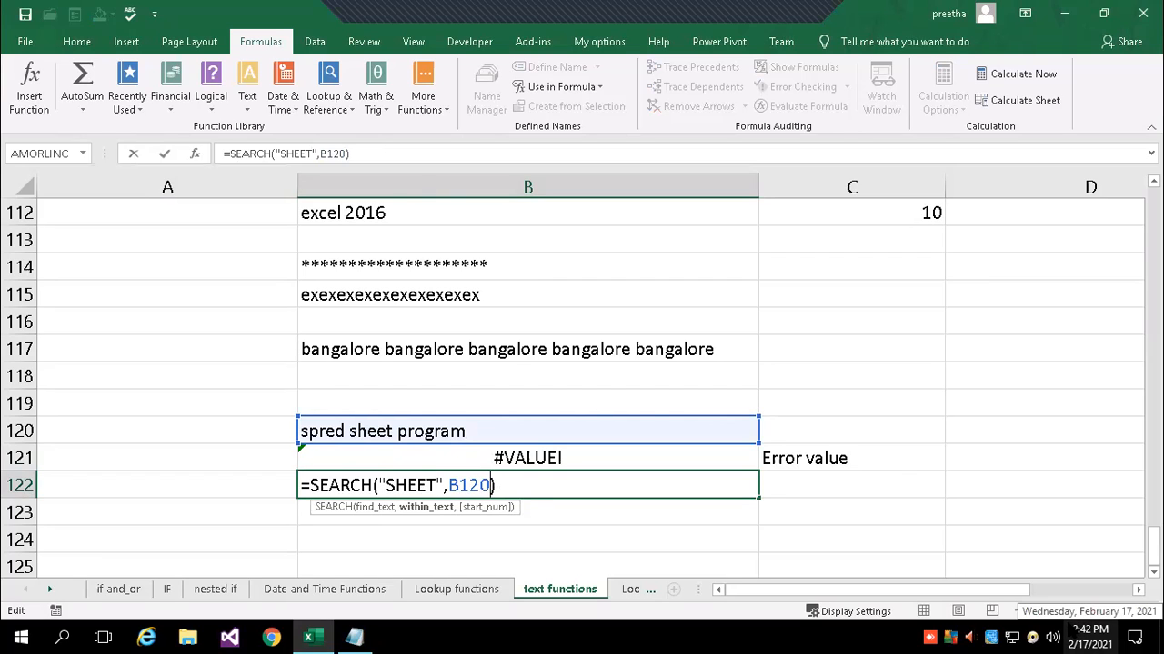
pyautogui.press('Right')
pyautogui.press('Return')
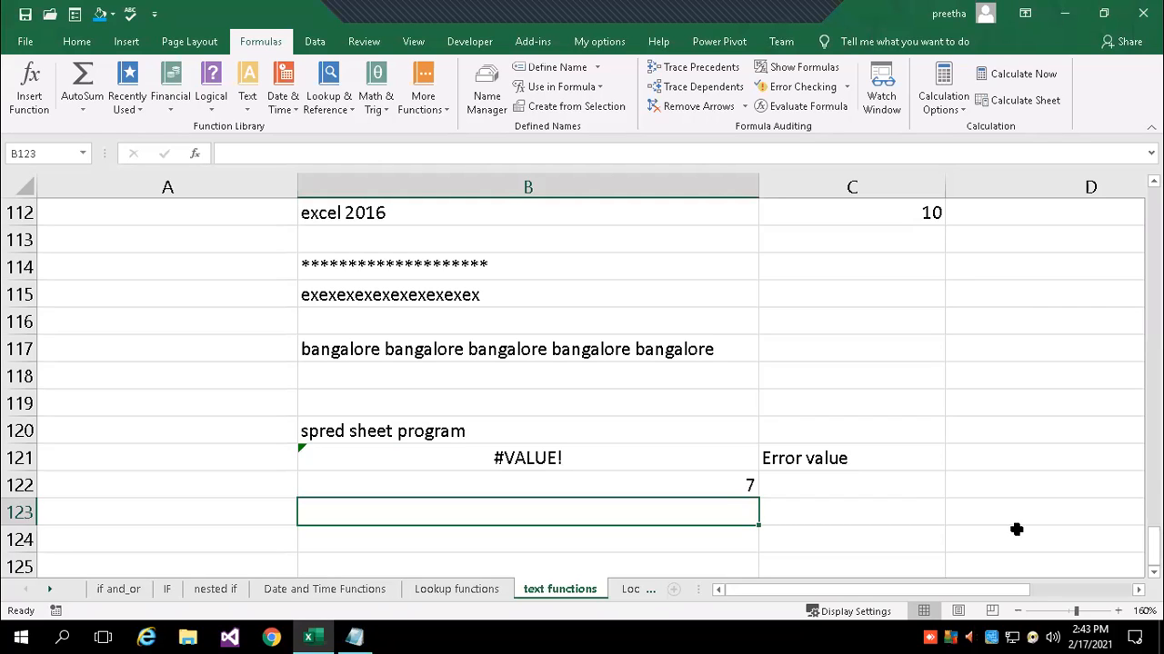
pyautogui.click(729, 491)
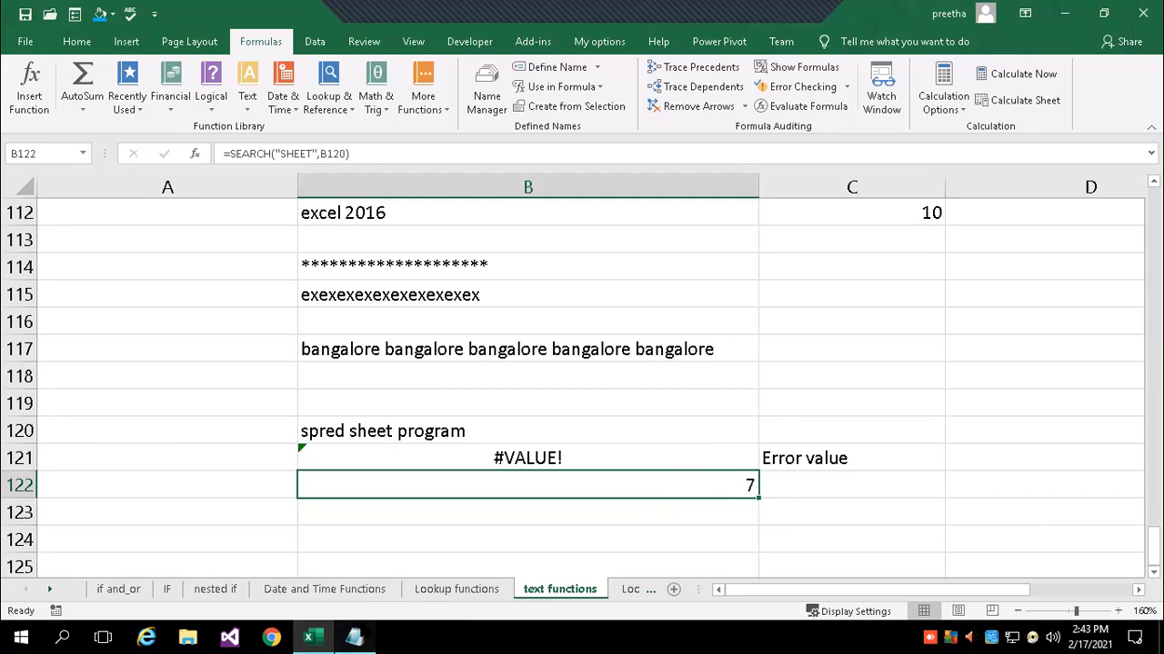
# Switch to Notepad and add the note "search , find : to search specific text" below the line about the & symbol.
pyautogui.click(354, 638)
pyautogui.click(492, 452)
pyautogui.click(500, 441)
pyautogui.press('Return')
pyautogui.press('Return')
pyautogui.write('search , ')
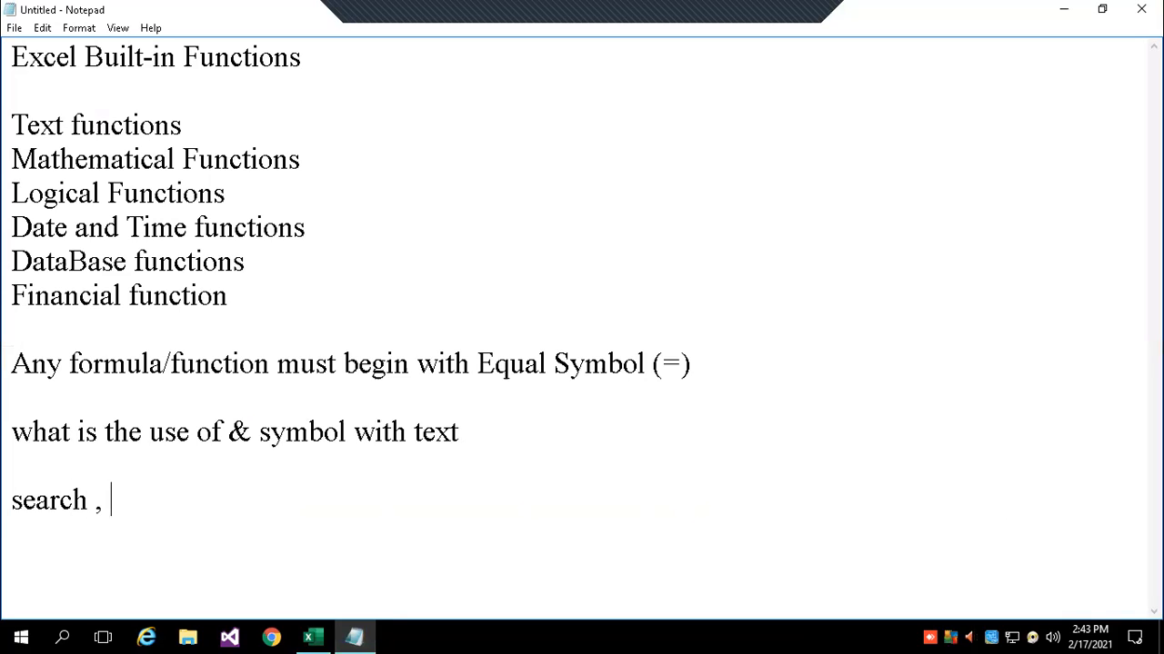
pyautogui.write('find ')
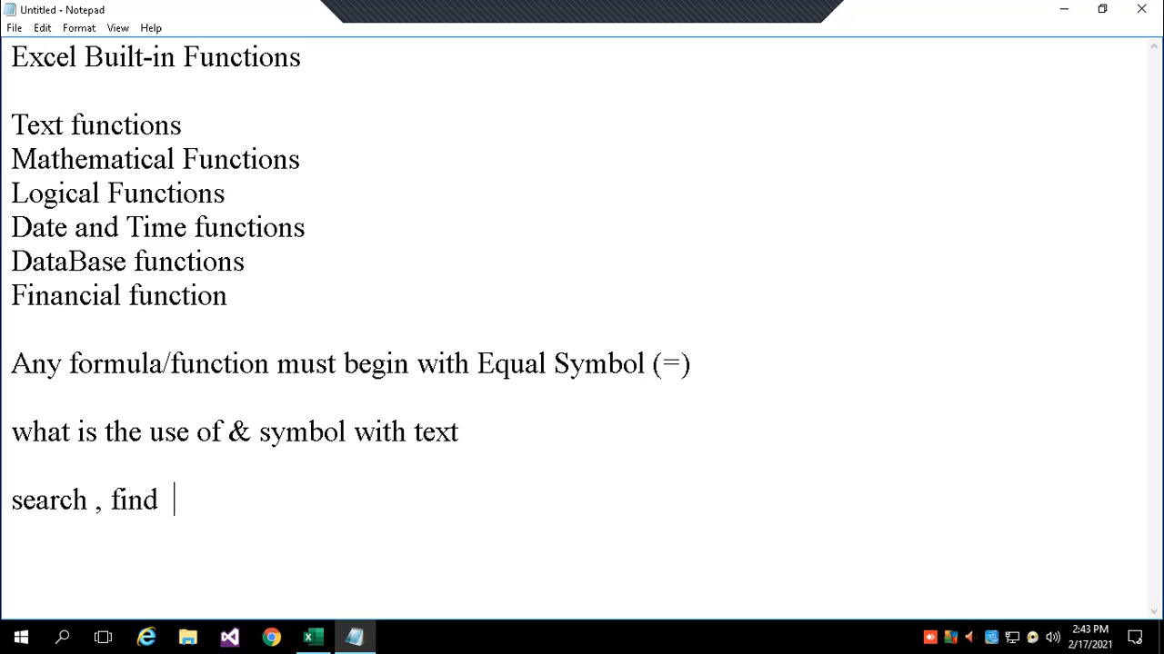
pyautogui.write(' to search')
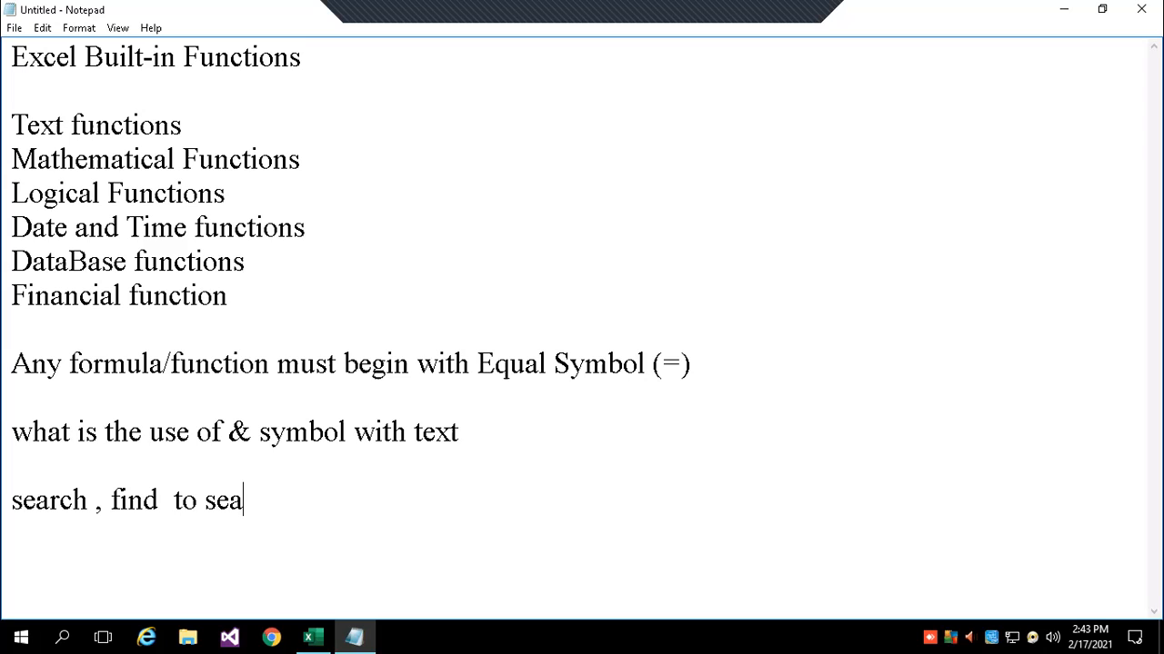
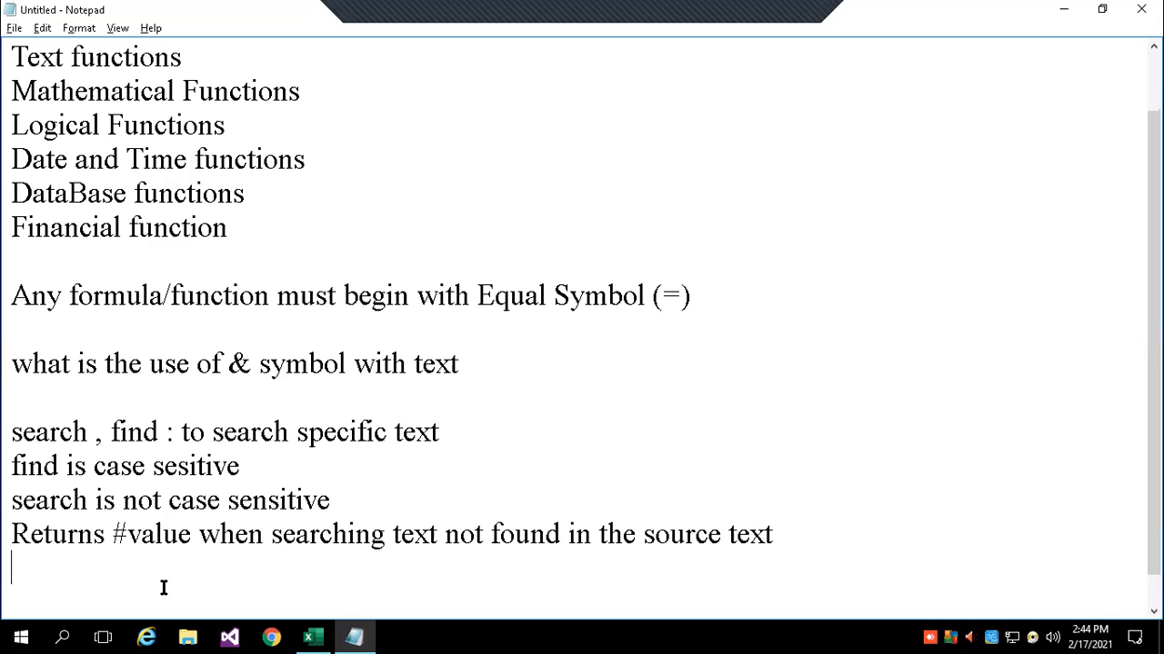
# Begin a function list below the notes with the lines "Left(), right(), mid()" and "Len()".
pyautogui.press('Return')
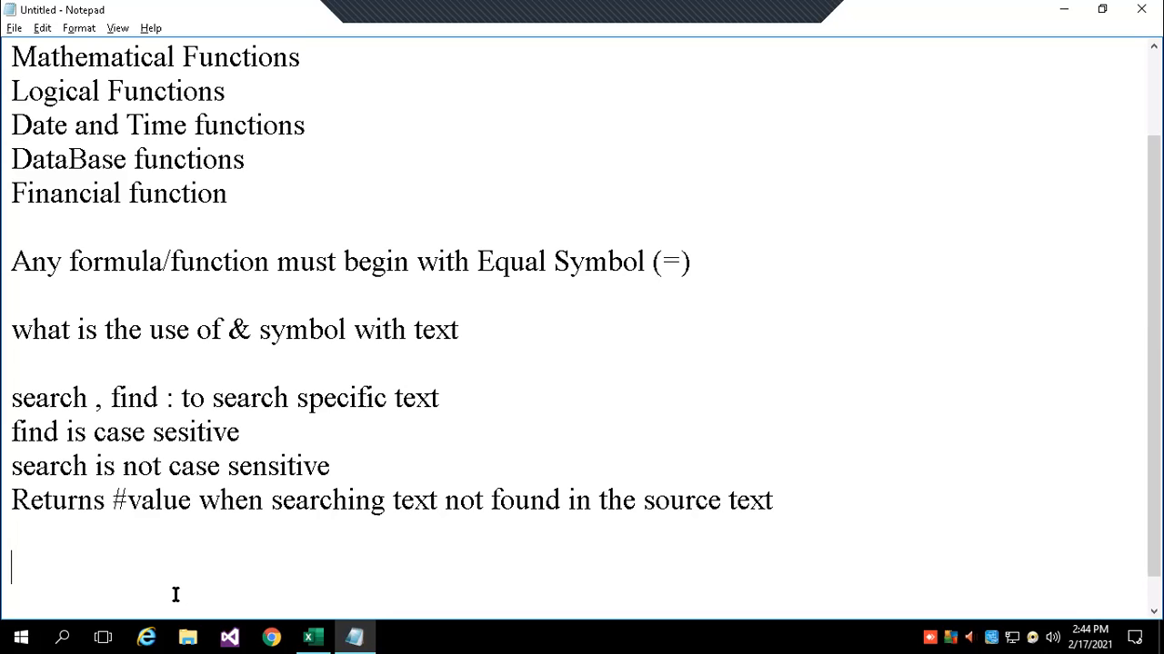
pyautogui.write('Left()')
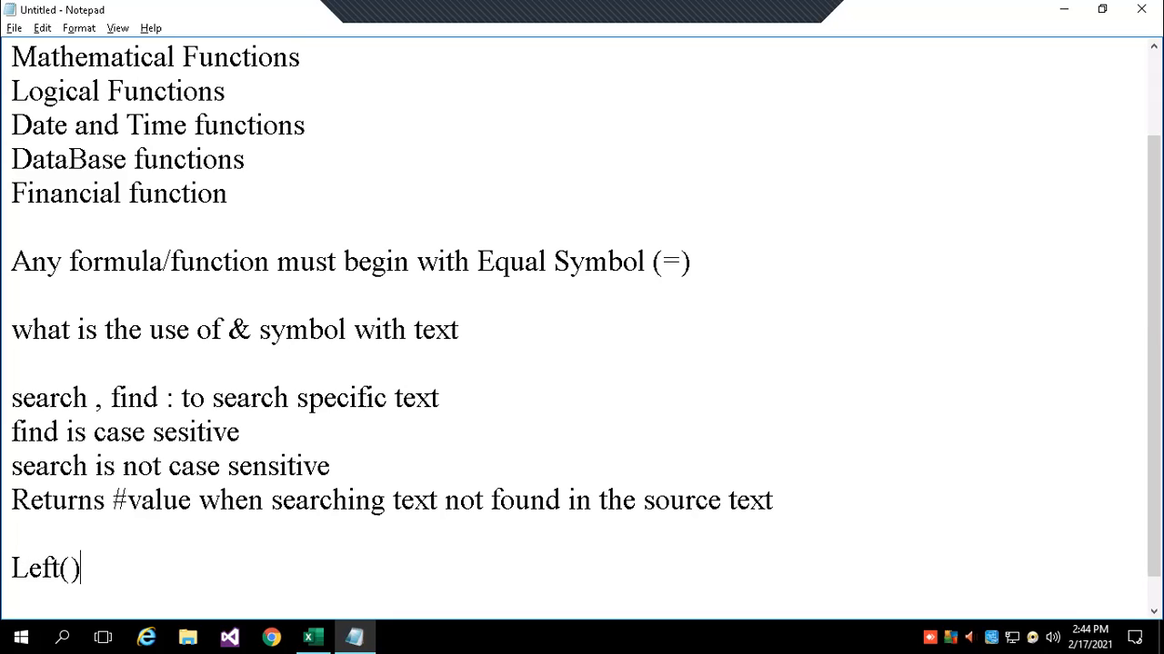
pyautogui.write(', right(),')
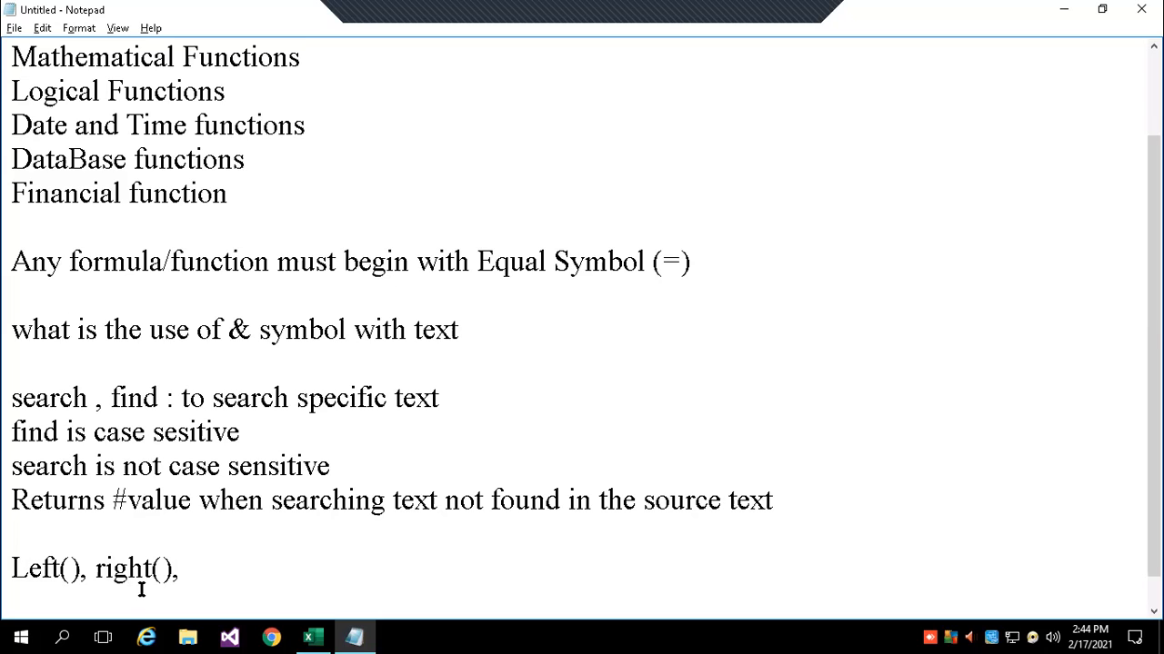
pyautogui.write(' mid()')
pyautogui.press('Return')
pyautogui.write('Len()')
pyautogui.press('Return')
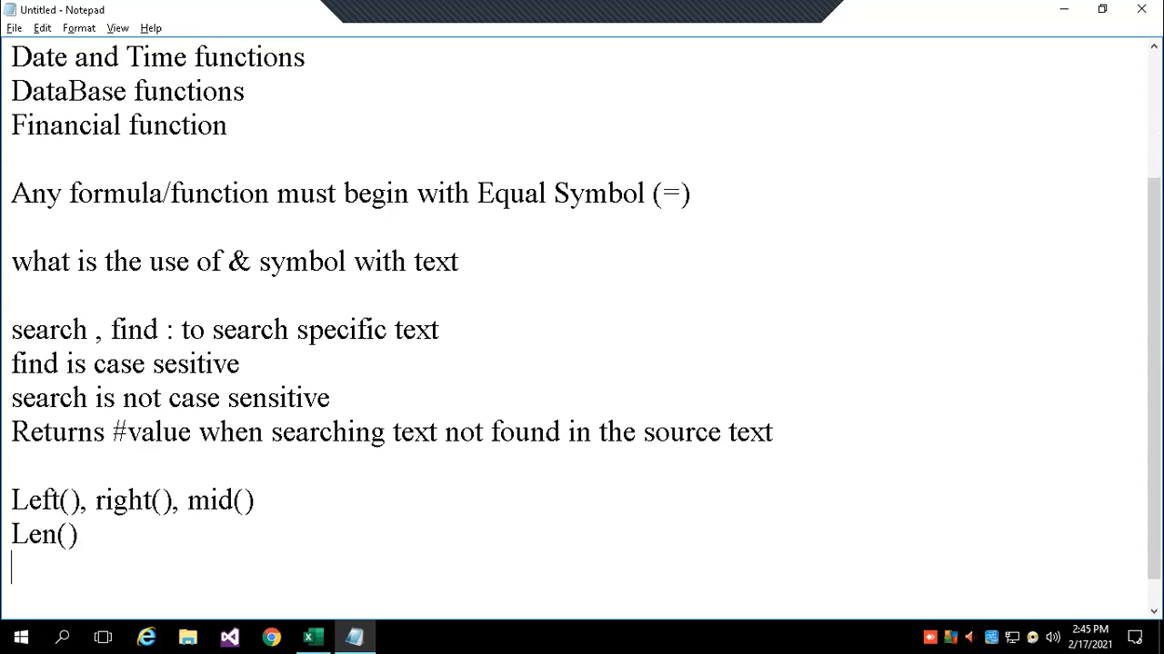
# Add the case functions "Proper(), upper(), lower()" as the next line of the list.
pyautogui.write('Proper(), upe')
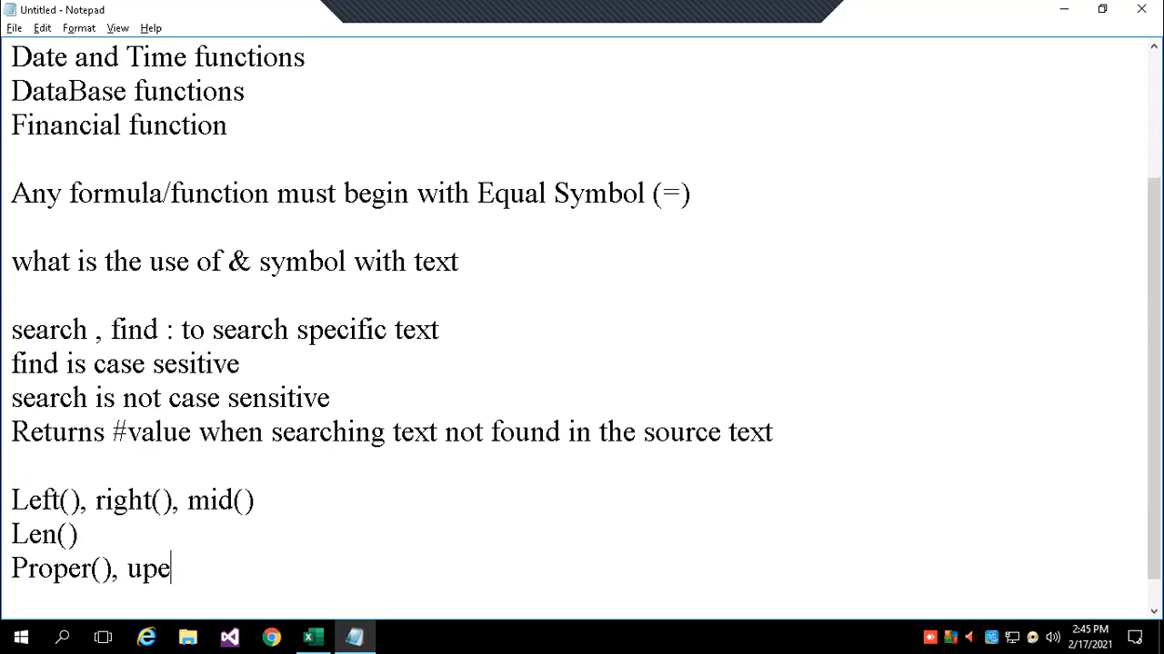
pyautogui.press('BackSpace')
pyautogui.write('pper()m')
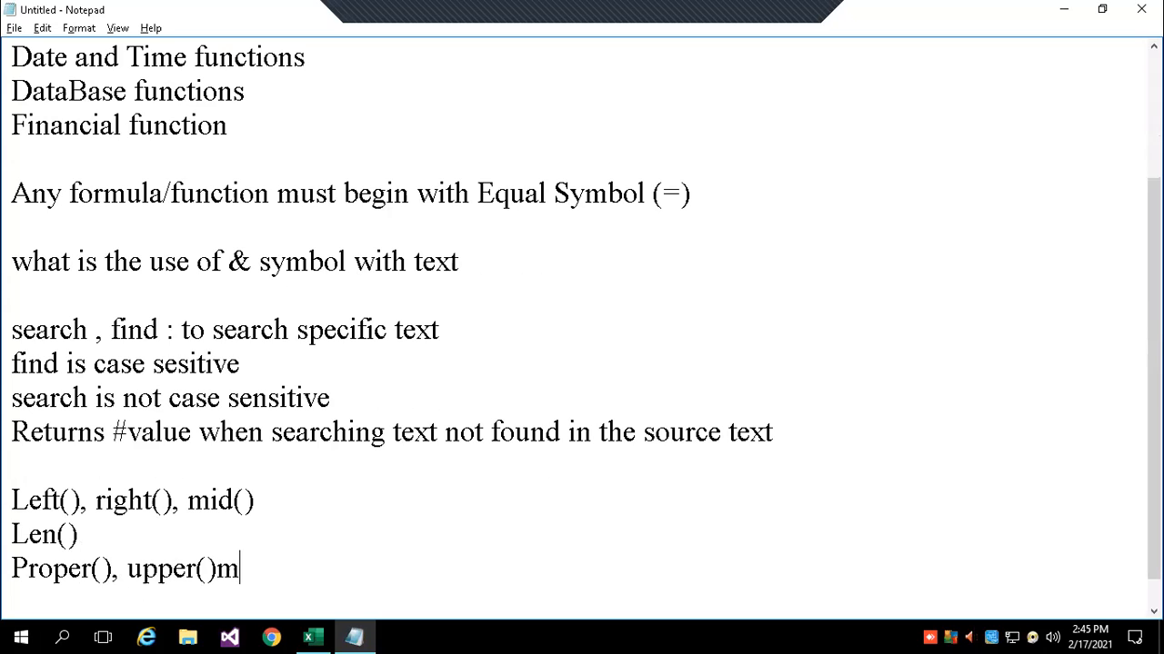
pyautogui.press('BackSpace')
pyautogui.write(', ')
pyautogui.write('lower()')
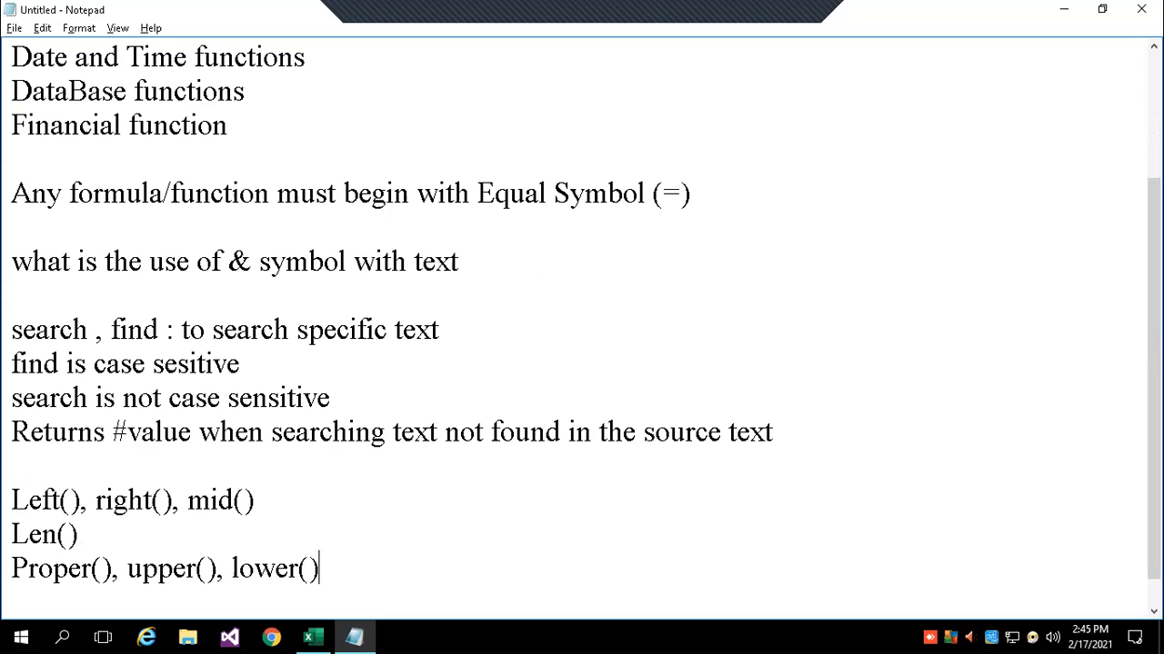
# Add the lines "Rept()", "find(), search()" and "trim()" to the function list.
pyautogui.press('Return')
pyautogui.write('Rept()')
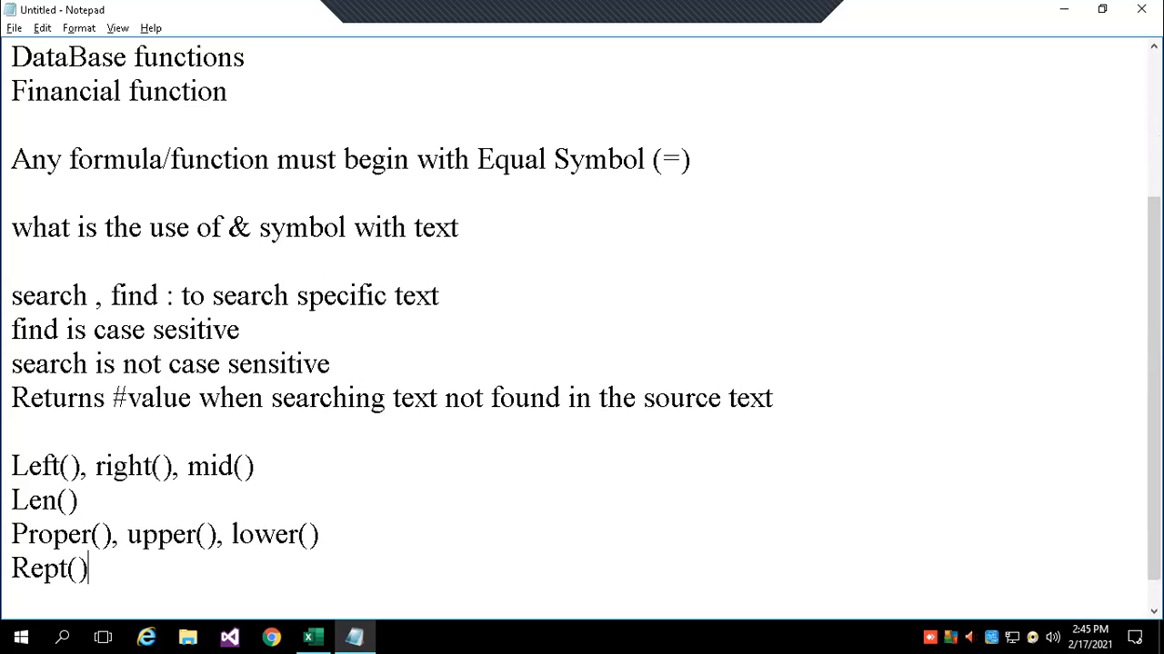
pyautogui.press('Return')
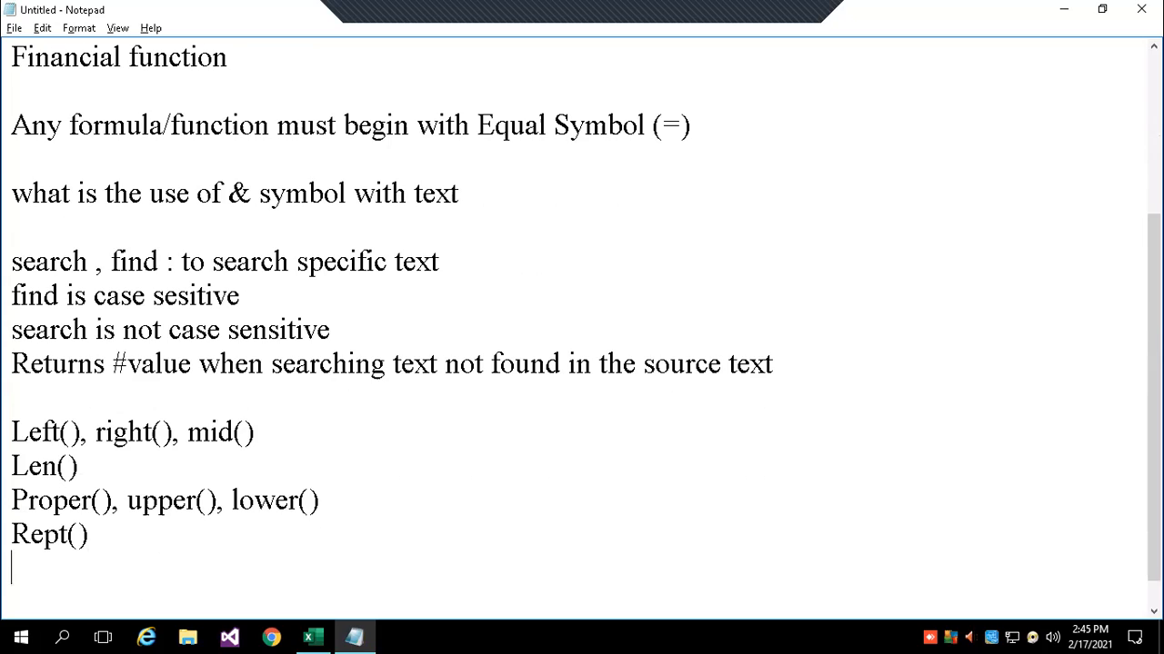
pyautogui.write('find()')
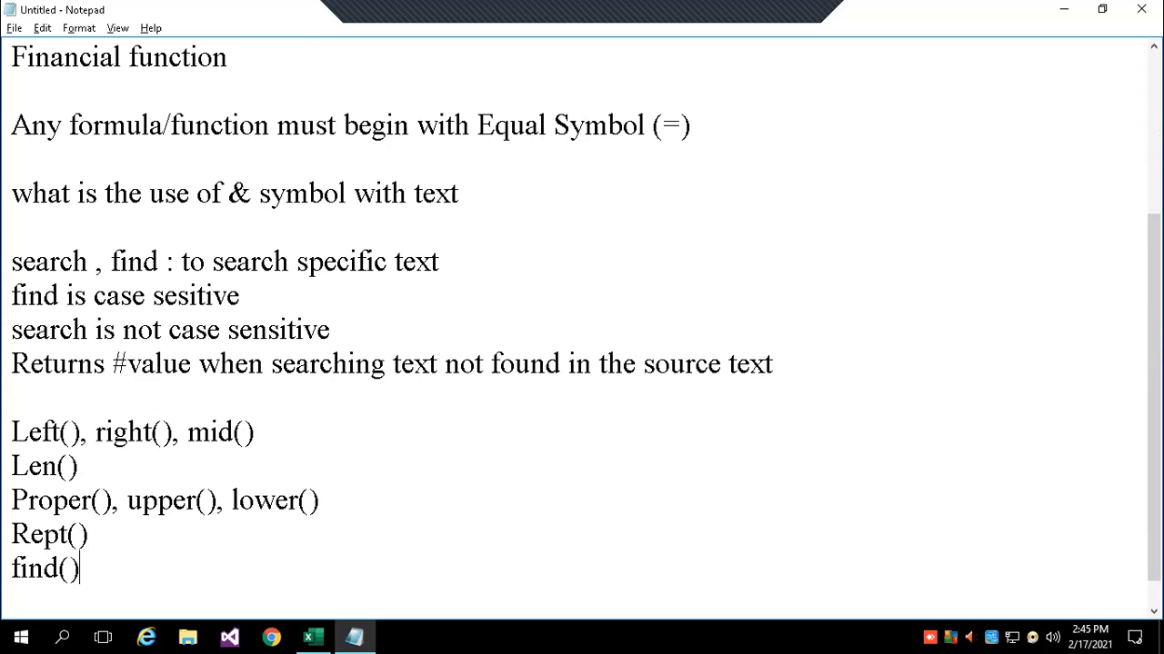
pyautogui.write(', search()')
pyautogui.press('Return')
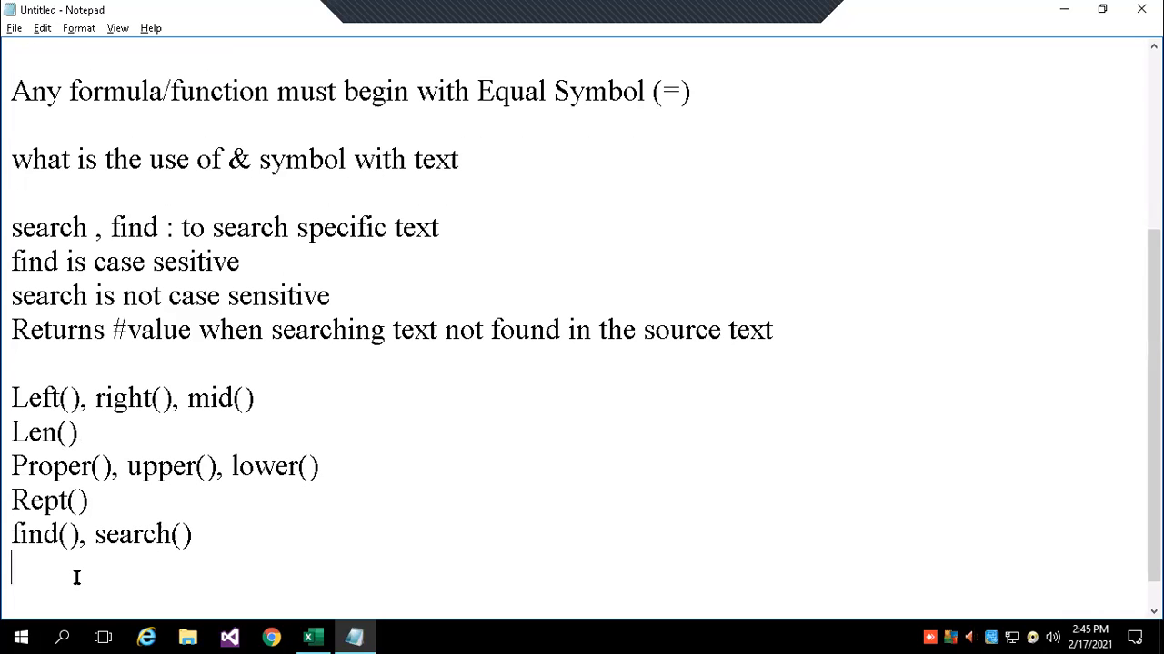
pyautogui.write('trim()')
pyautogui.press('Return')
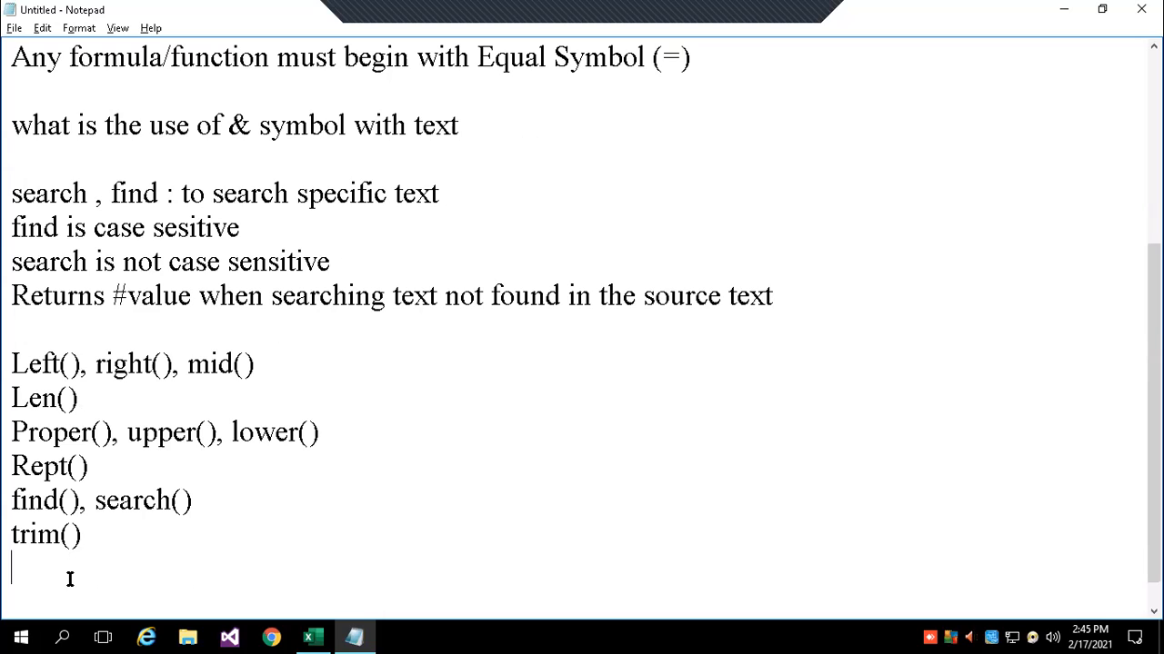
# End the list with the line "& - operator to combine multiple text".
pyautogui.write('&')
pyautogui.press('Return')
pyautogui.click(69, 579)
pyautogui.write('- sym')
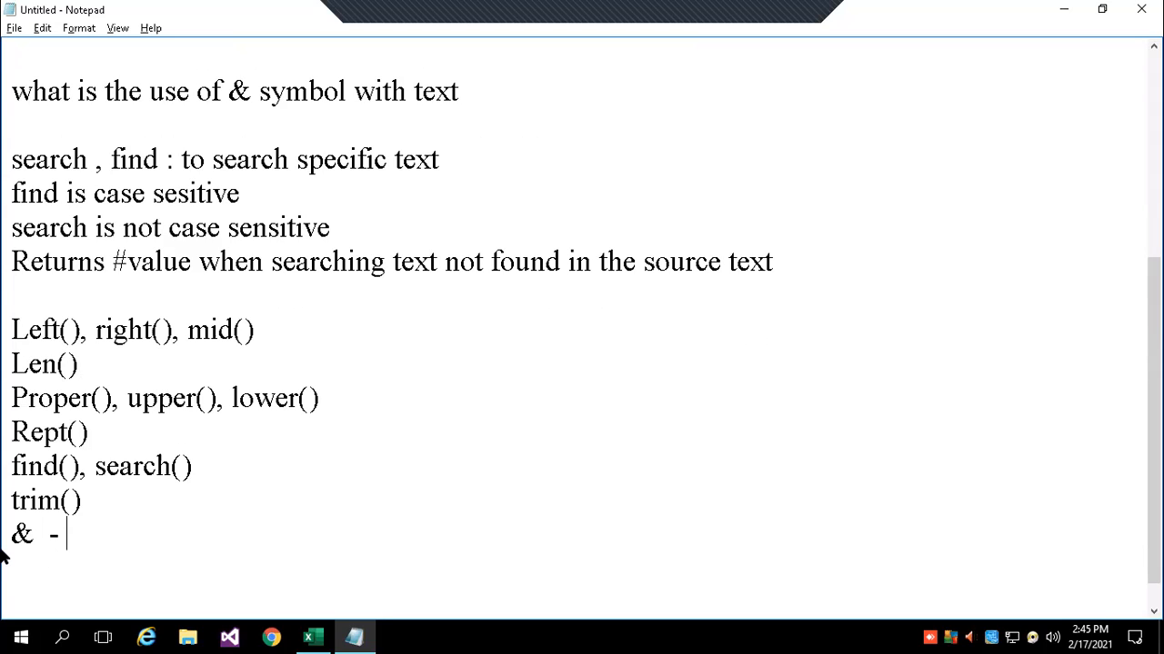
pyautogui.press('BackSpace')
pyautogui.press('BackSpace')
pyautogui.press('BackSpace')
pyautogui.write('operator to')
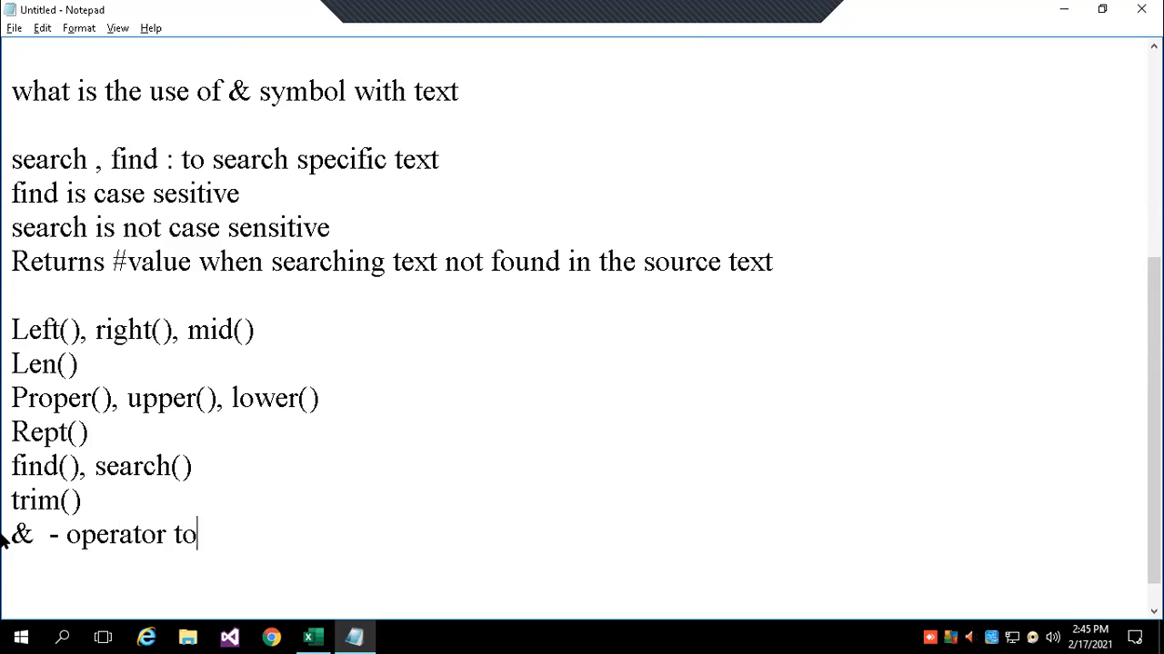
pyautogui.write(' combine m')
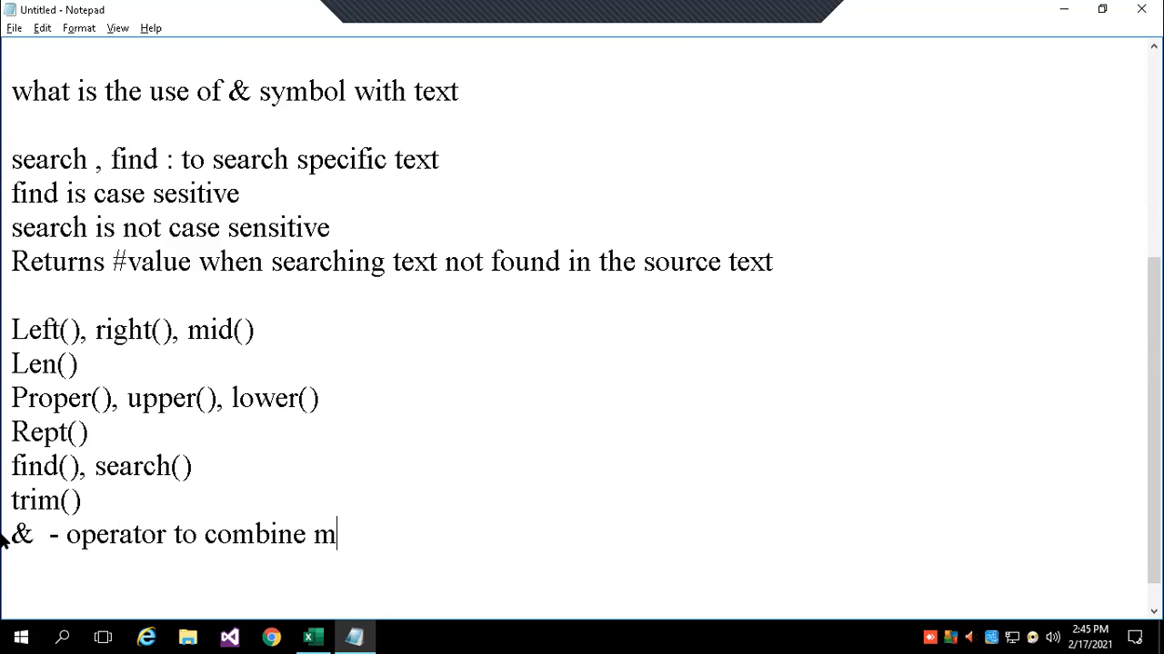
pyautogui.write('ultiple text')
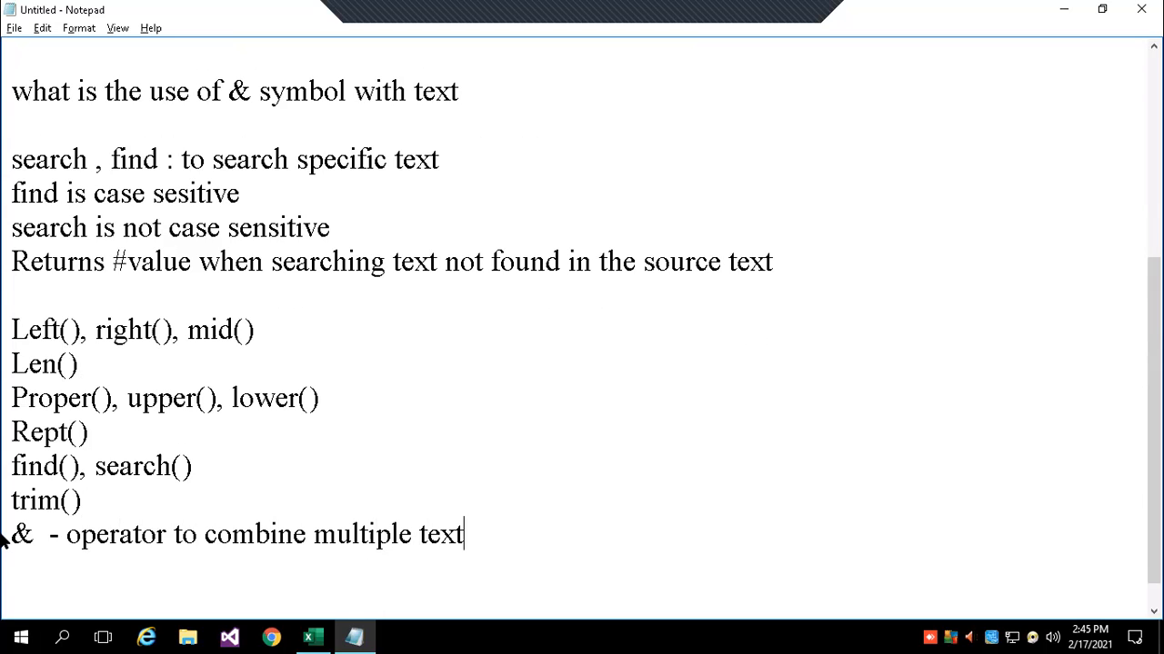
pyautogui.press('Return')
# Switch to Excel and insert a new blank worksheet after the text functions sheet.
pyautogui.click(309, 637)
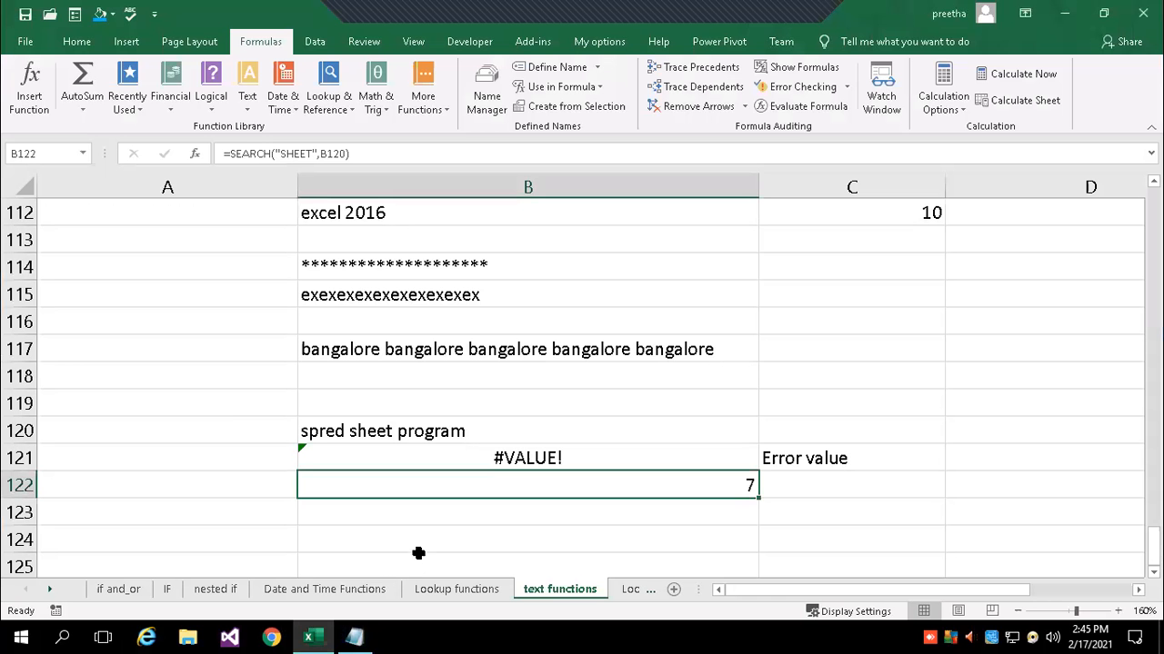
pyautogui.click(674, 591)
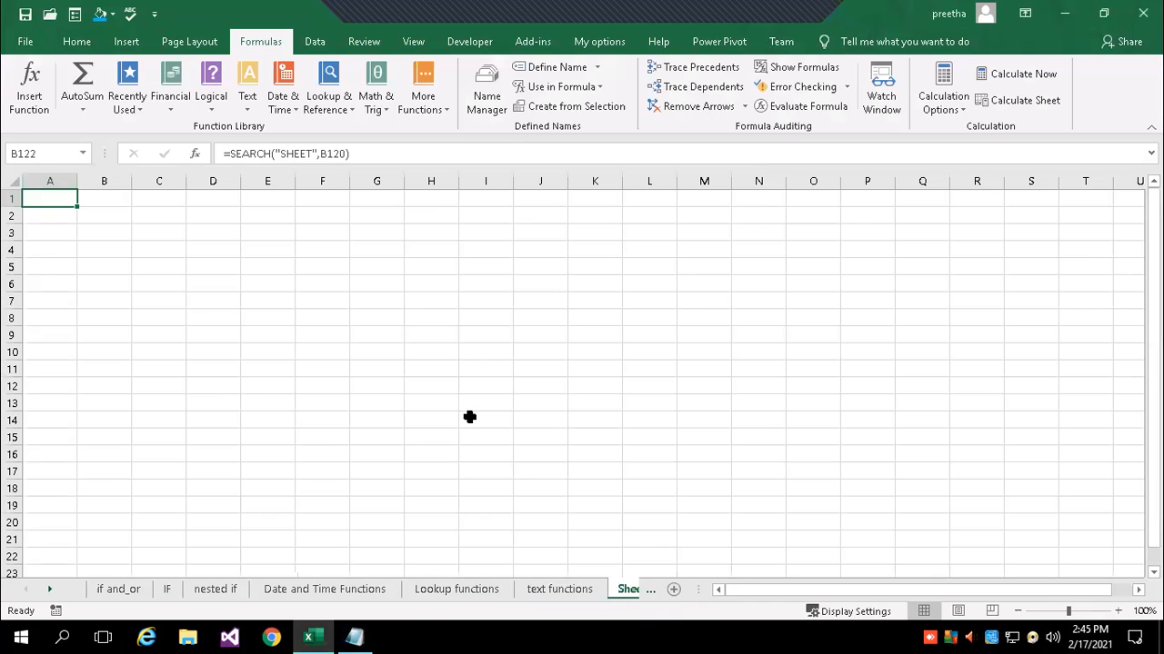
pyautogui.click(1117, 611)
pyautogui.click(1117, 611)
pyautogui.click(1119, 613)
pyautogui.click(1119, 613)
# Enter "aaaa" in A1, "ffff" in B1 and "hhhh" in C1, with a trailing space after "aaaa" and "hhhh".
pyautogui.write('aaaa')
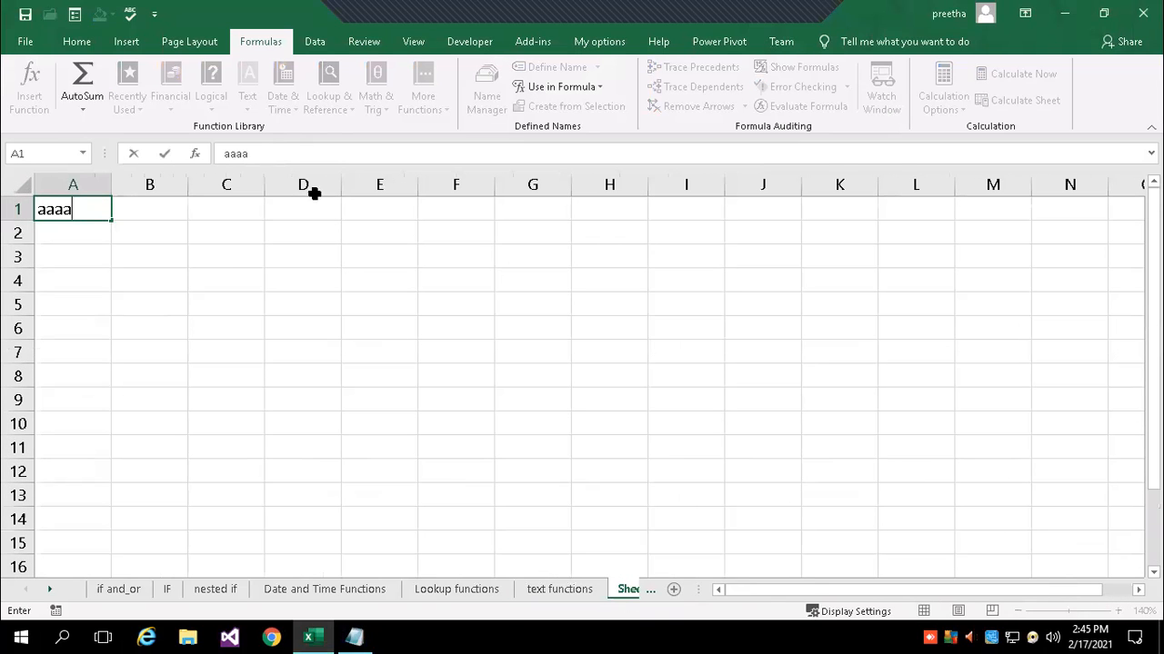
pyautogui.click(158, 210)
pyautogui.write('ffff')
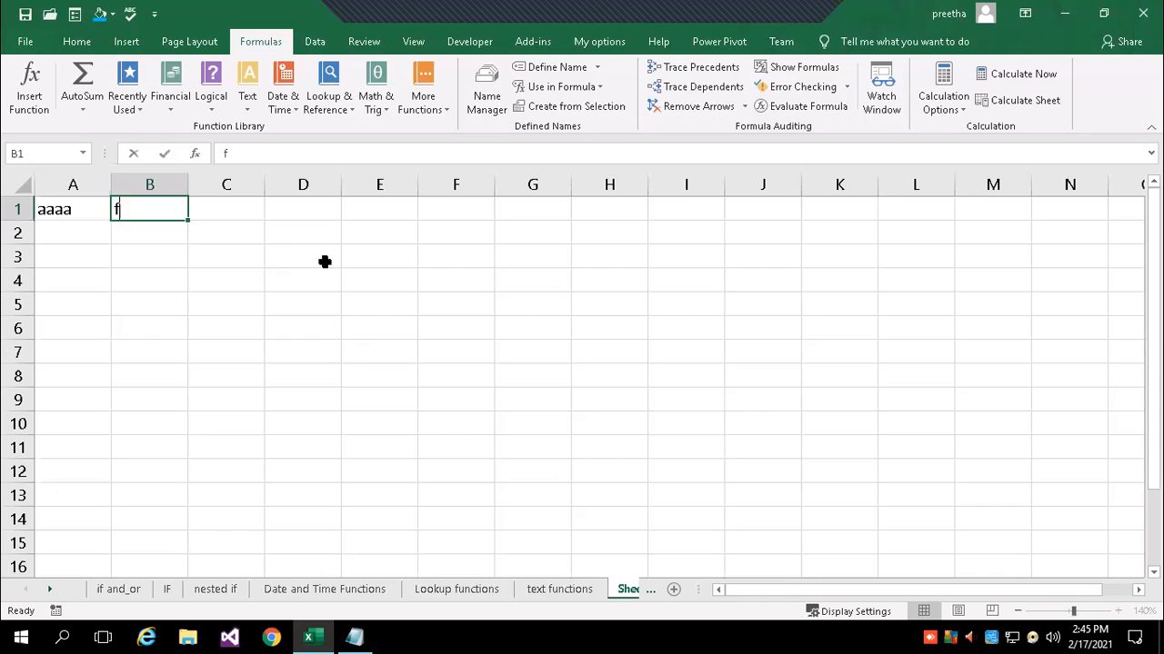
pyautogui.click(244, 210)
pyautogui.write('hhhh')
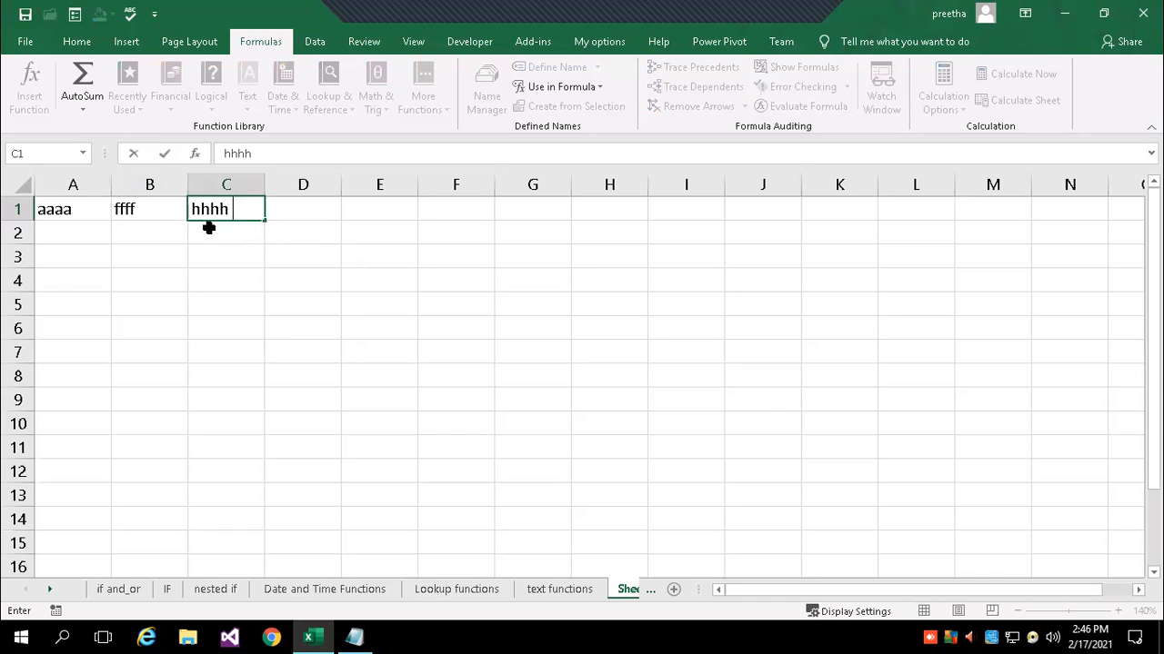
# Check the text in B1 and A1 for trailing spaces, and enter 556565 in D1.
pyautogui.click(163, 207)
pyautogui.click(259, 154)
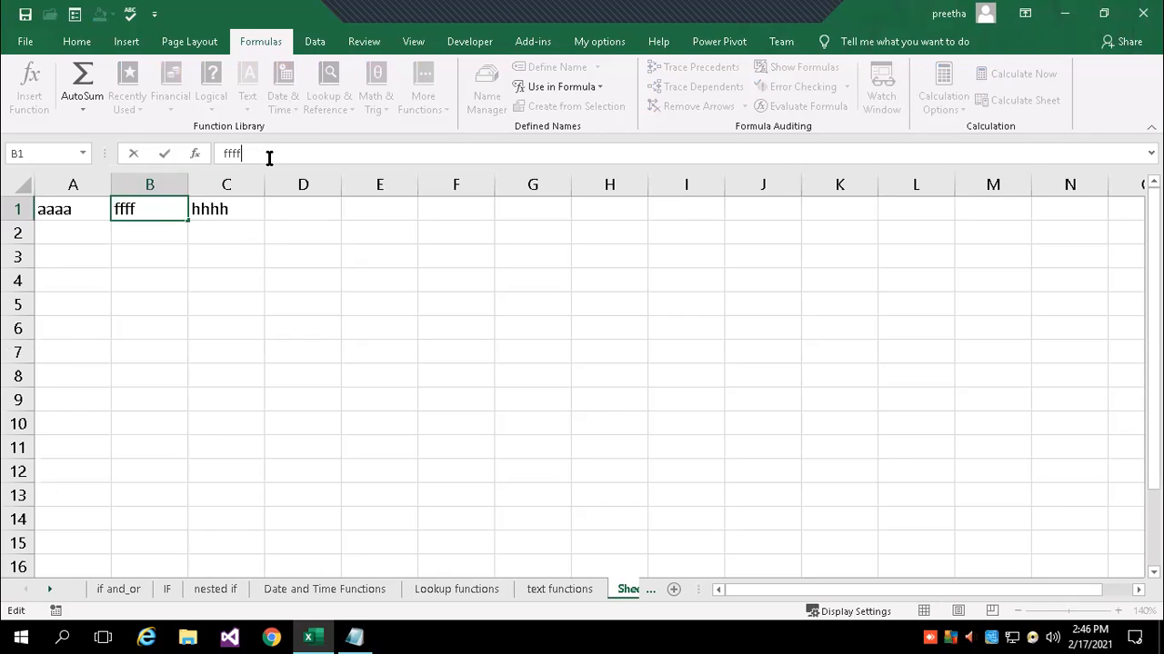
pyautogui.click(76, 210)
pyautogui.click(271, 152)
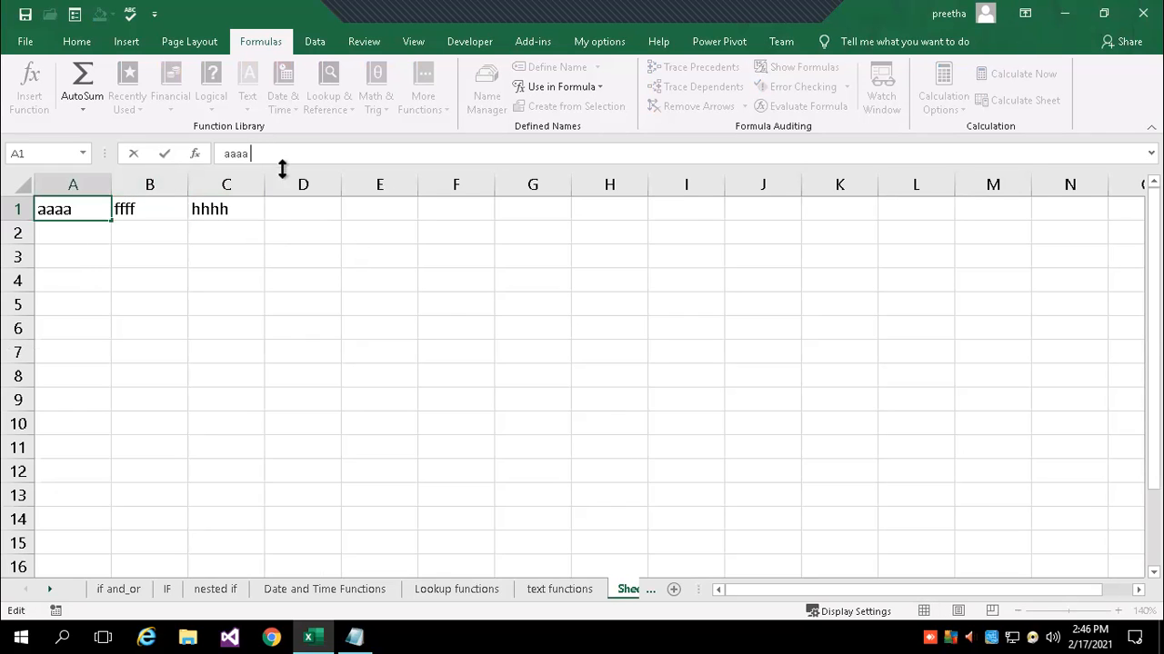
pyautogui.click(231, 266)
pyautogui.click(300, 207)
pyautogui.write('556565')
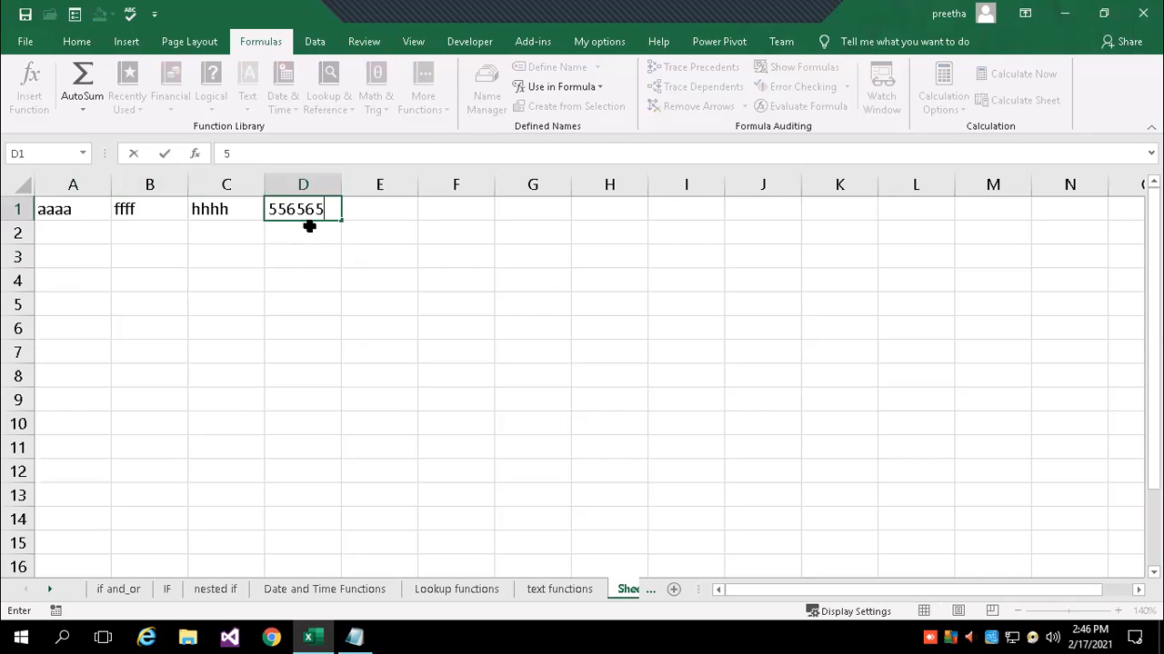
pyautogui.click(443, 209)
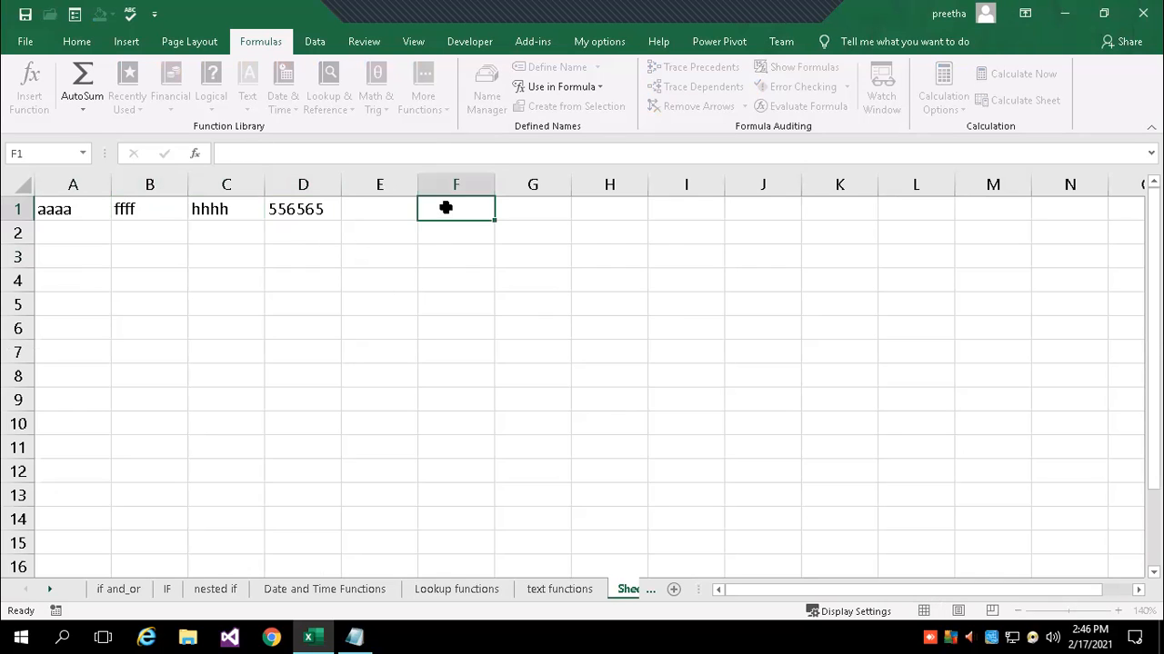
# Enter 444 in E1.
pyautogui.click(378, 205)
pyautogui.write('444')
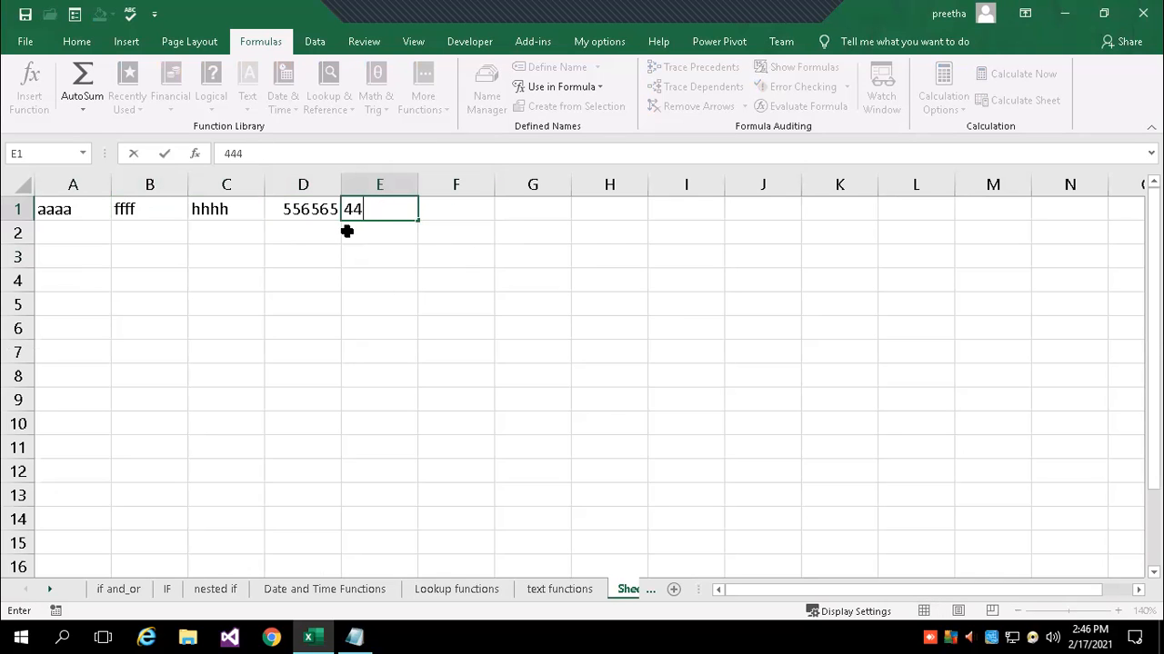
# Combine A1 through E1 in C3 with the formula =A1&B1&C1&D1&E1, and widen column C to fit the combined text.
pyautogui.click(259, 258)
pyautogui.write('=')
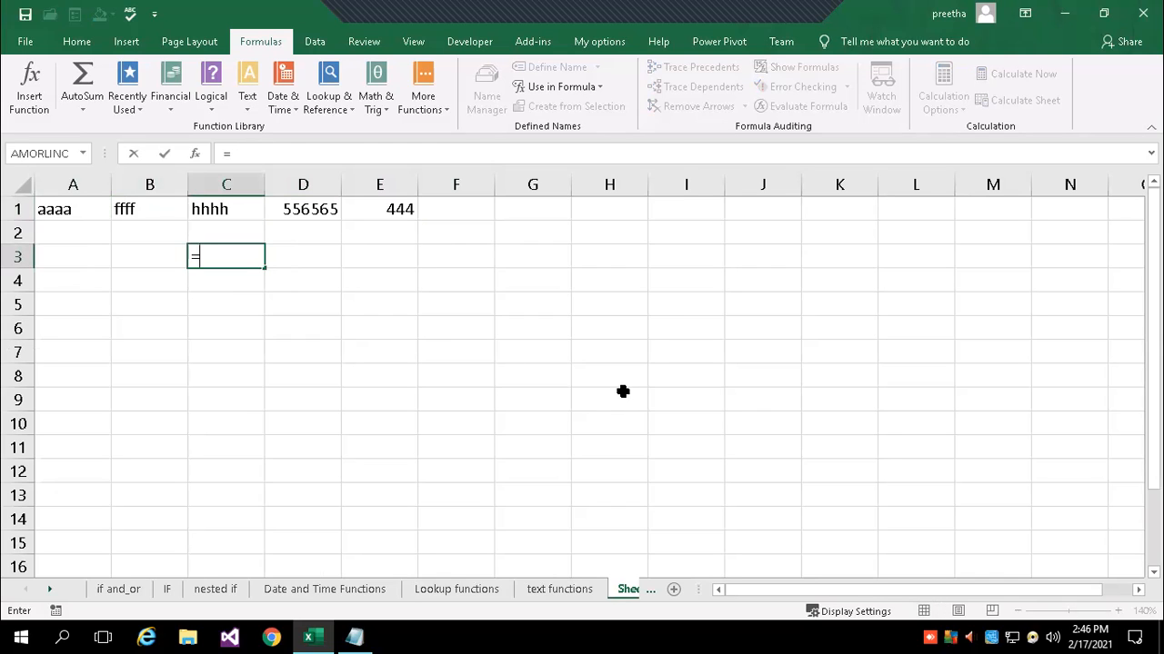
pyautogui.click(52, 211)
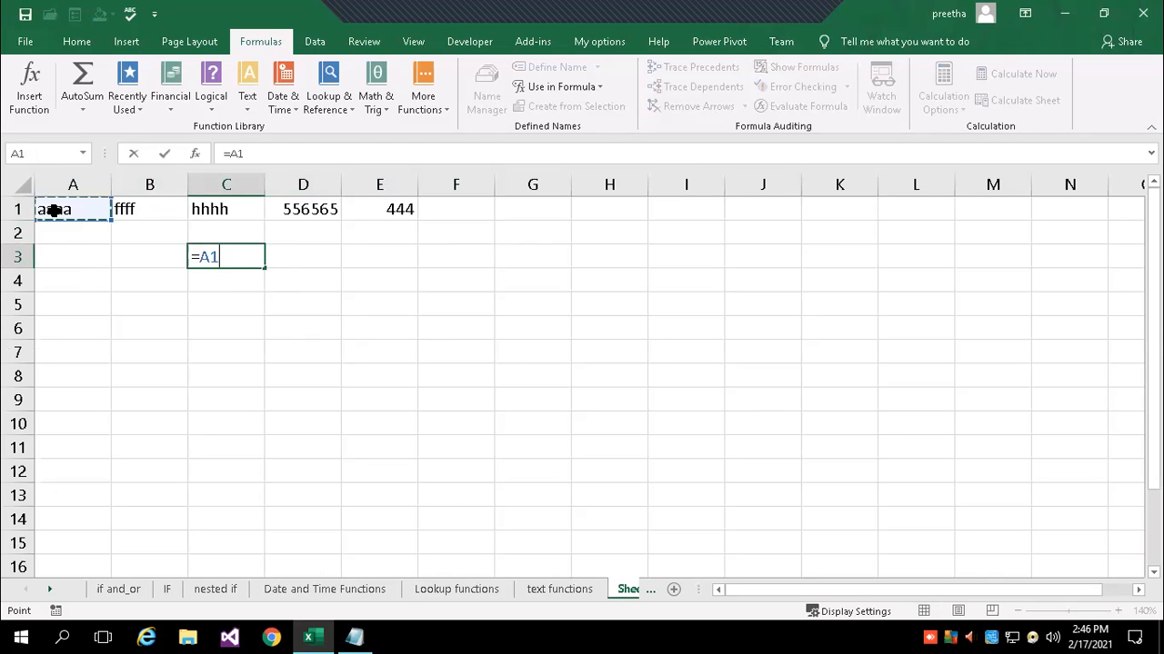
pyautogui.write('&')
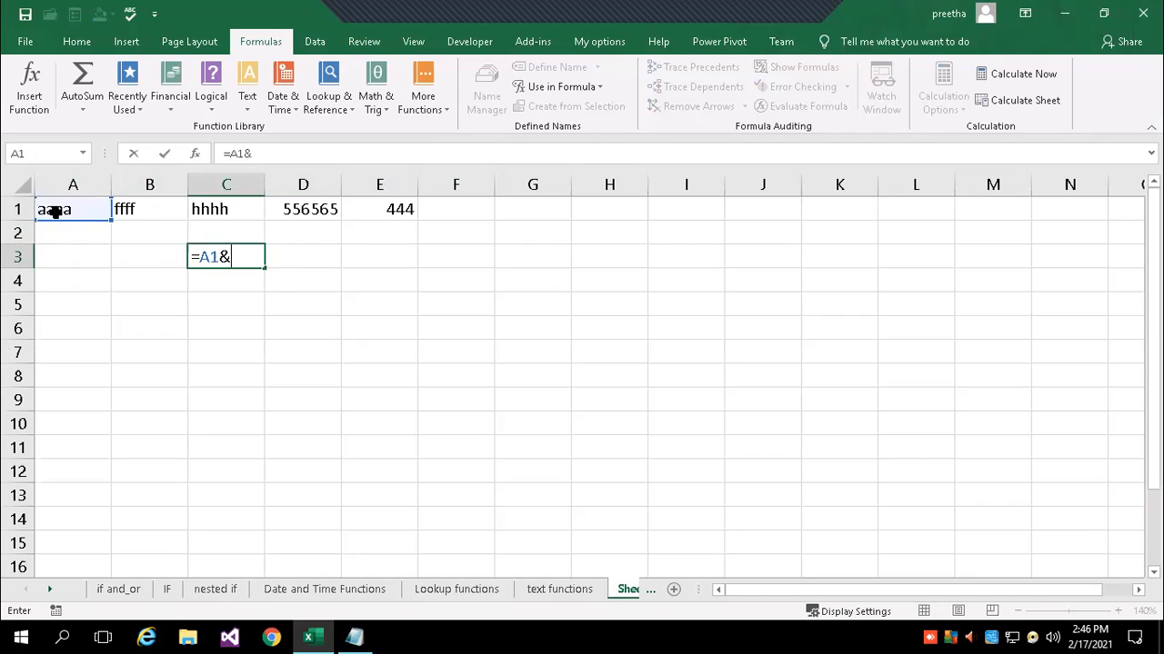
pyautogui.click(144, 209)
pyautogui.write('&')
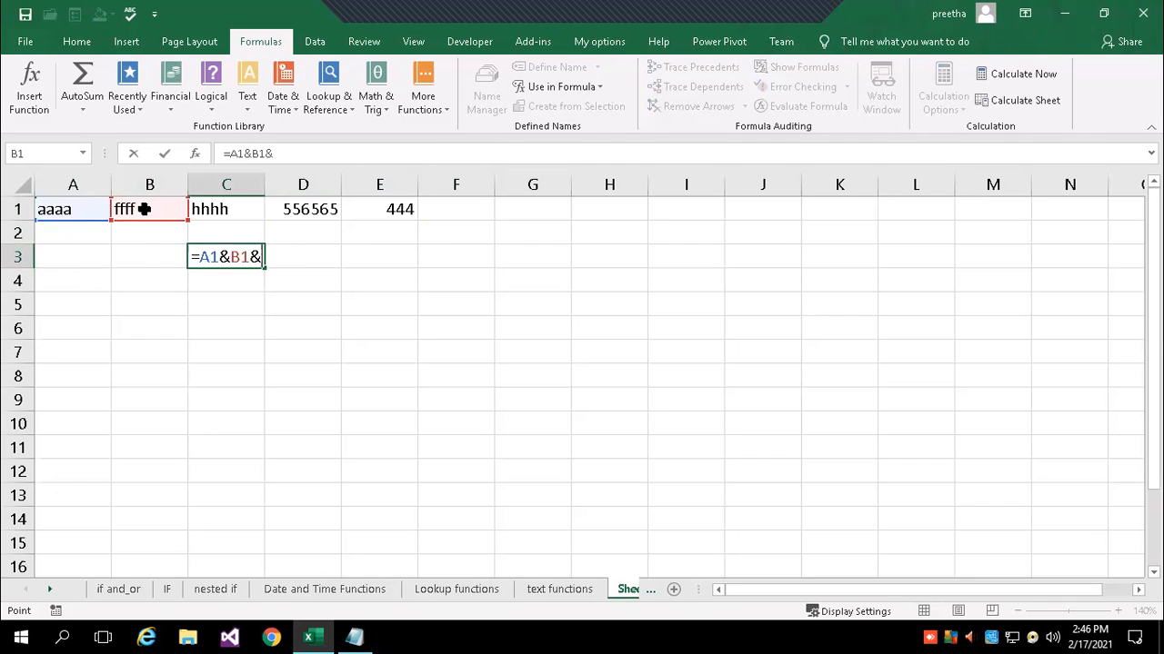
pyautogui.click(210, 208)
pyautogui.write('&')
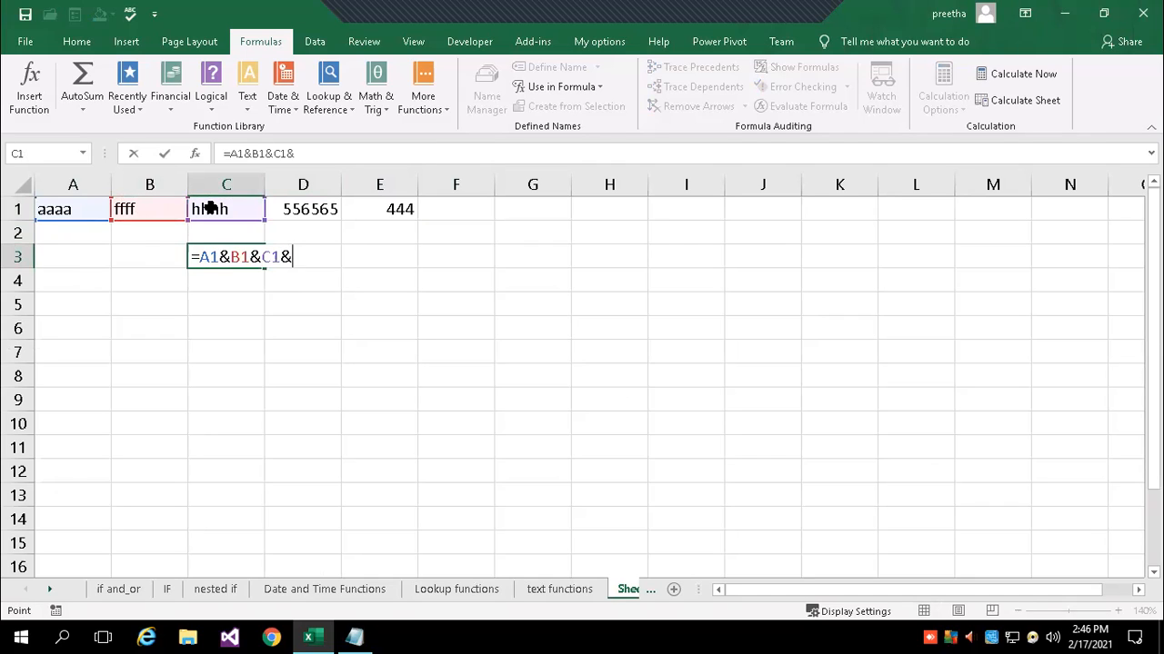
pyautogui.click(318, 203)
pyautogui.write('&')
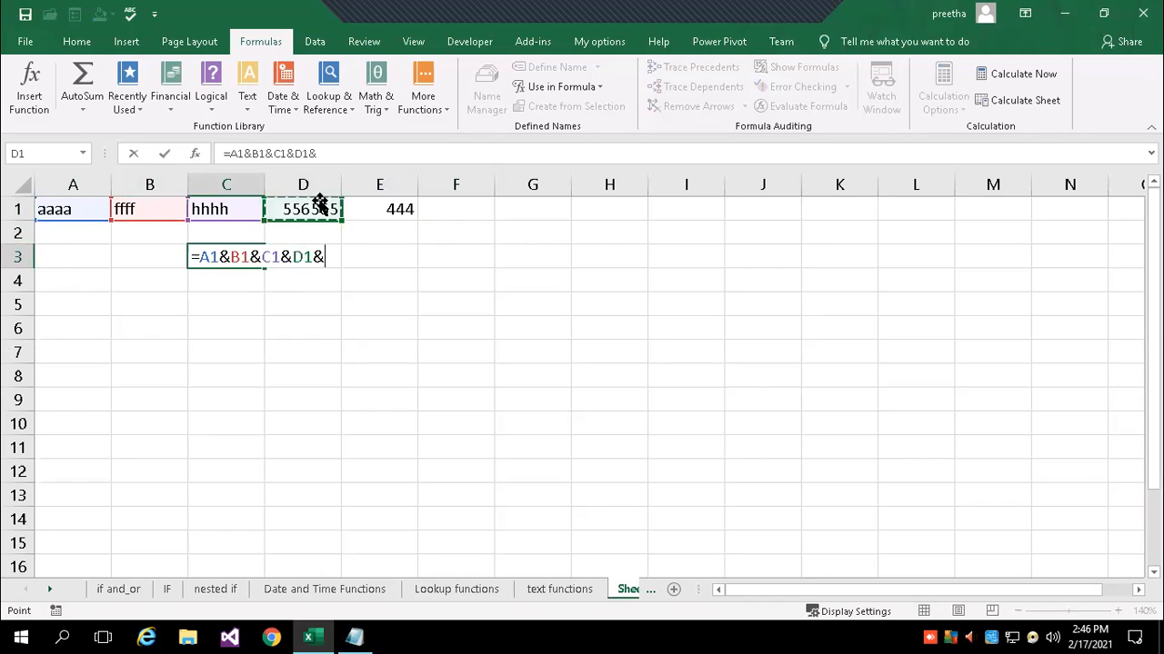
pyautogui.click(396, 208)
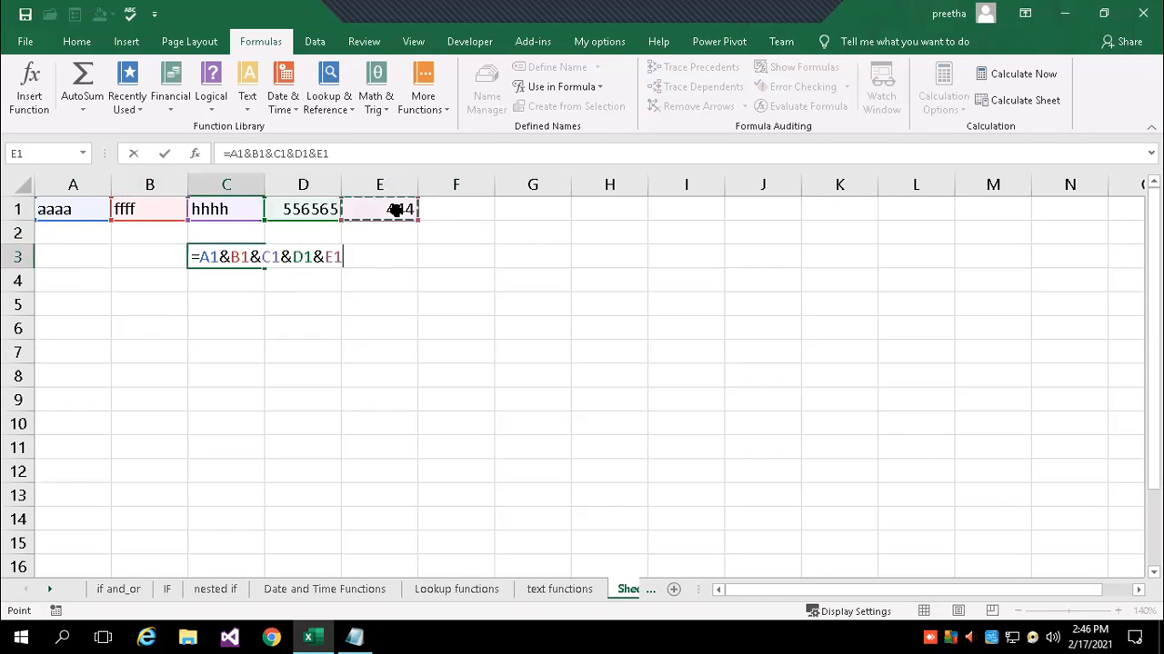
pyautogui.press('Return')
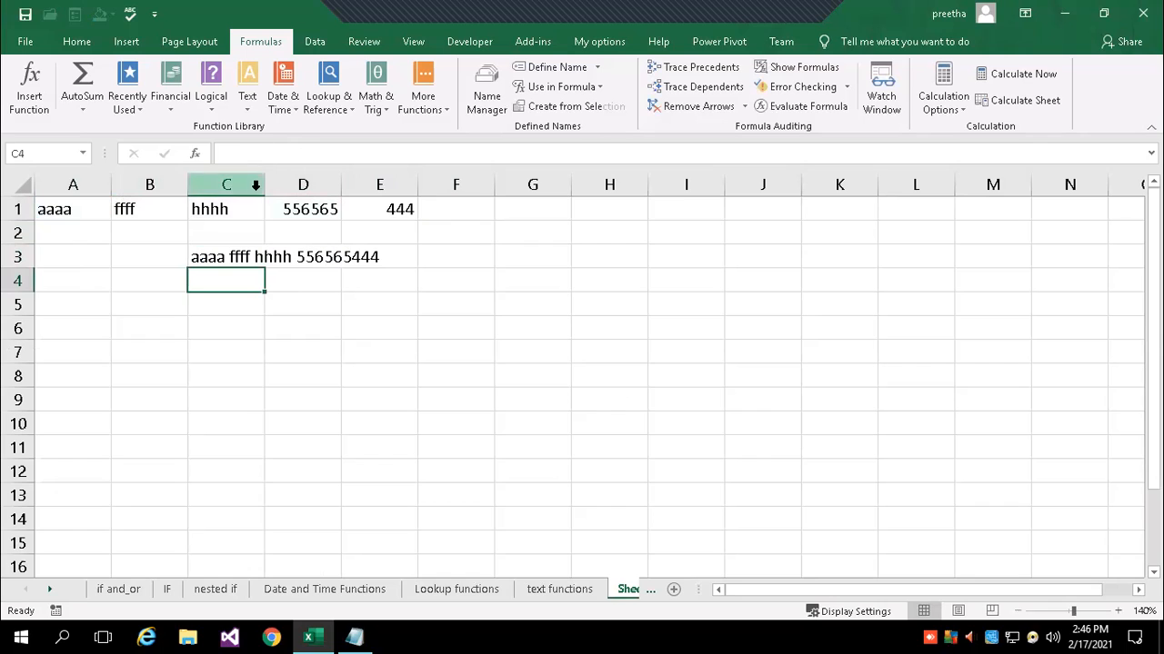
pyautogui.click(235, 255)
pyautogui.moveTo(265, 185); pyautogui.dragTo(403, 191)
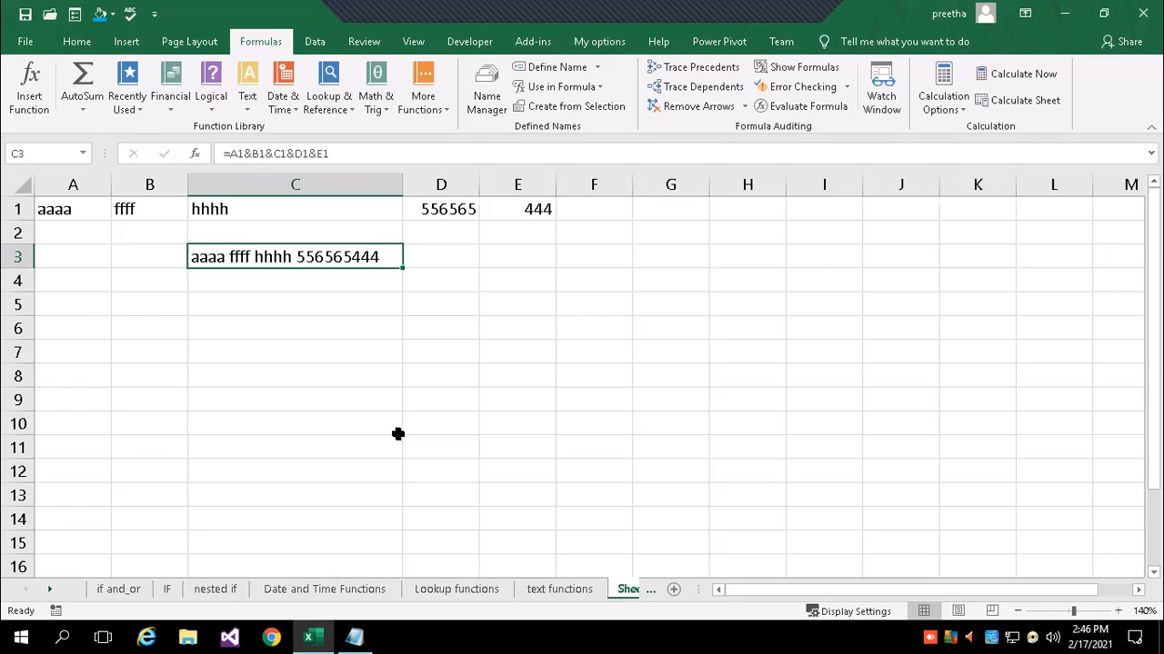
# Go to the text functions sheet and examine the example formulas in B14 through B18.
pyautogui.click(538, 591)
pyautogui.scroll(15, 571, 533)
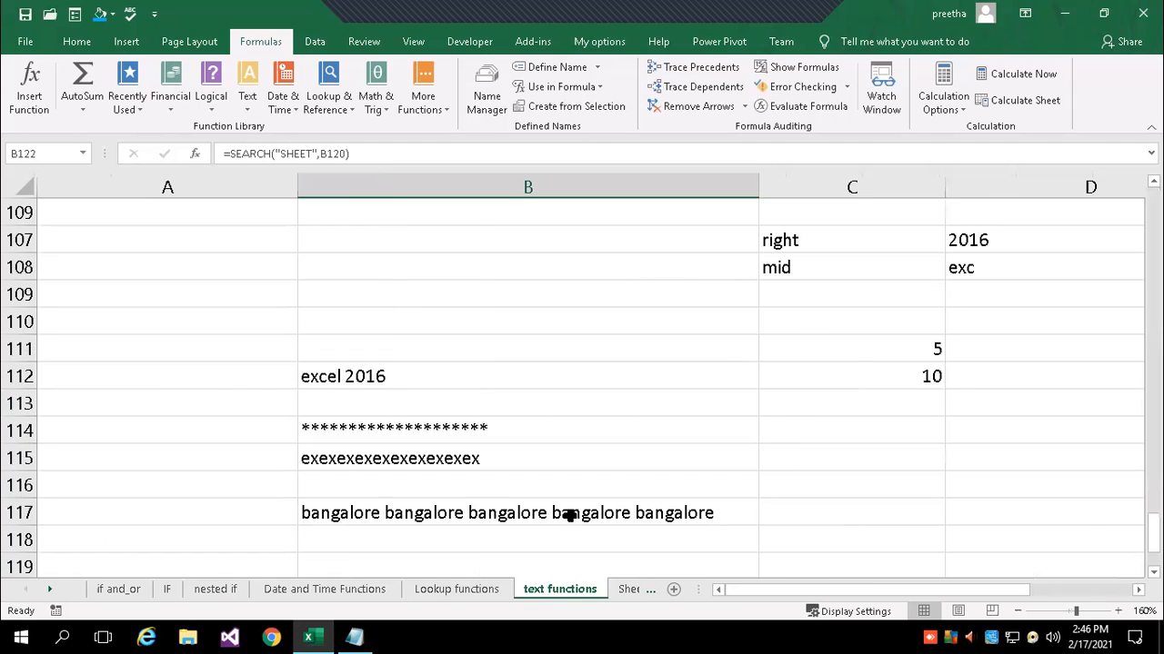
pyautogui.scroll(20, 629, 400)
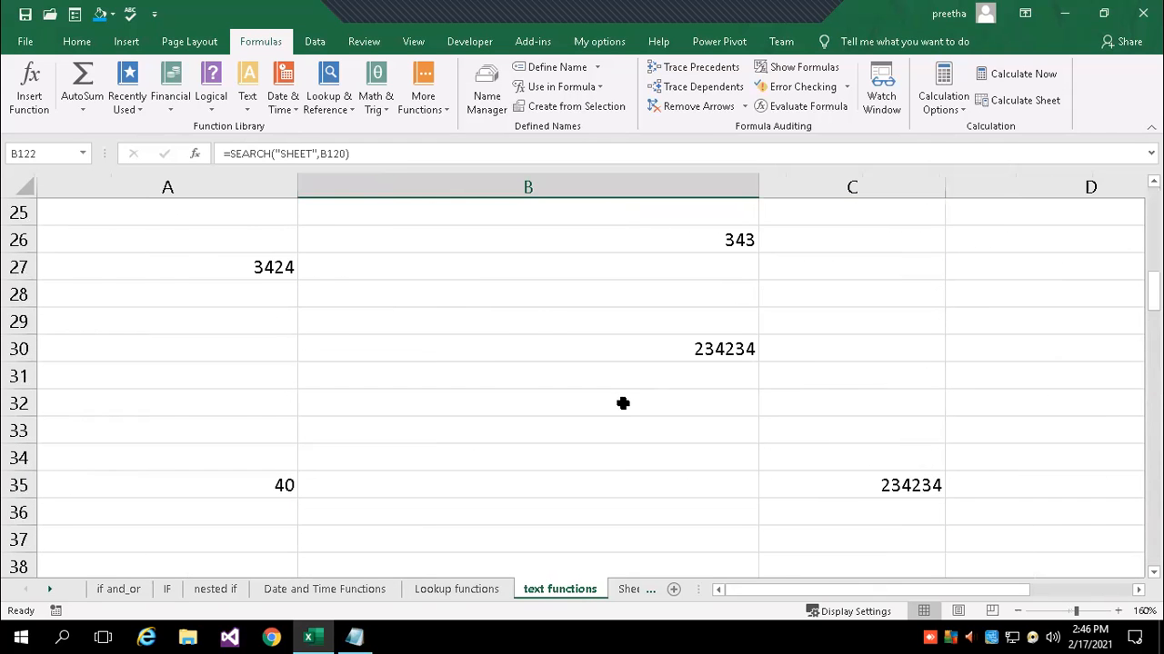
pyautogui.click(491, 377)
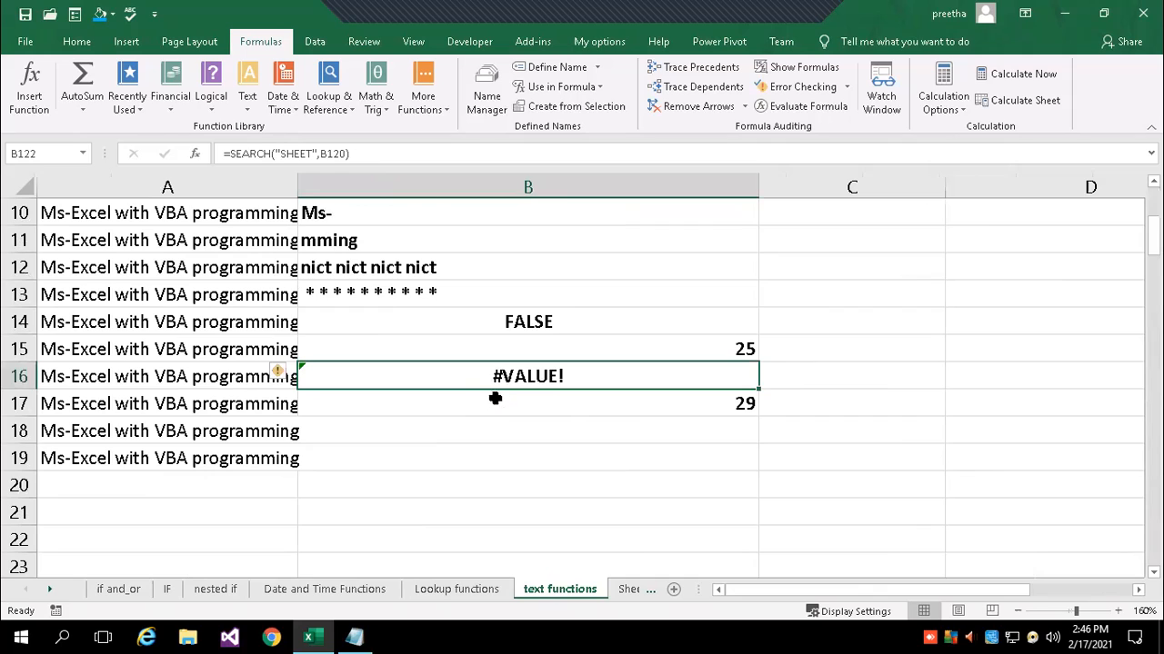
pyautogui.click(488, 403)
pyautogui.click(480, 432)
pyautogui.click(486, 383)
pyautogui.click(497, 340)
pyautogui.click(495, 316)
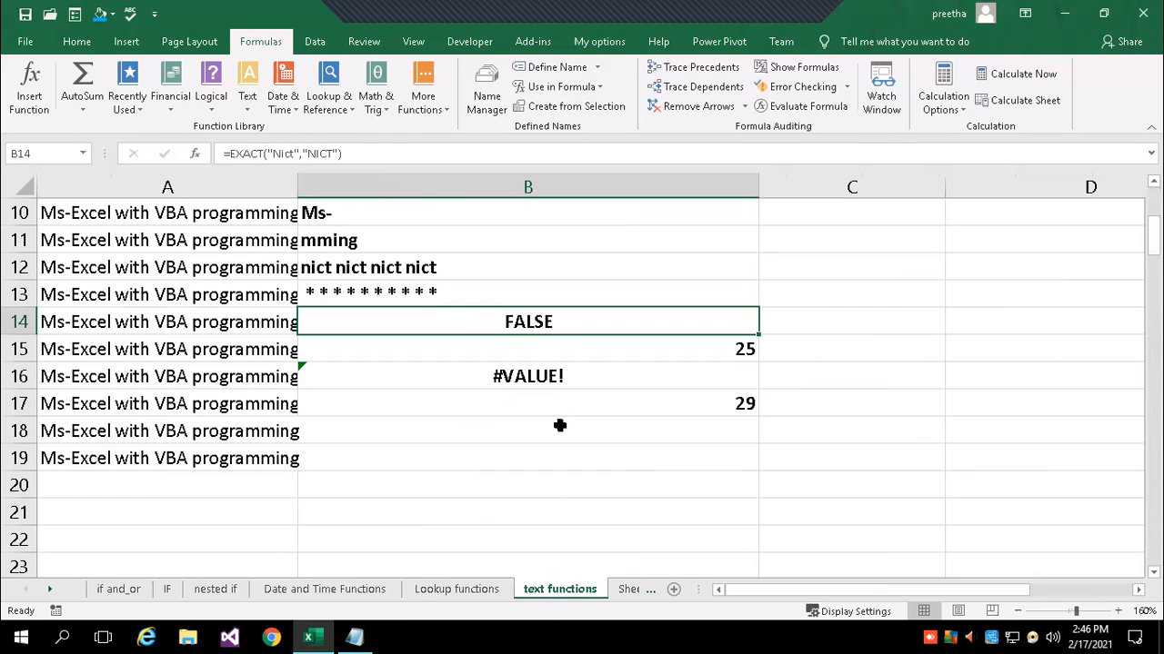
# Examine the two text arguments of the EXACT formula in B14.
pyautogui.click(354, 153)
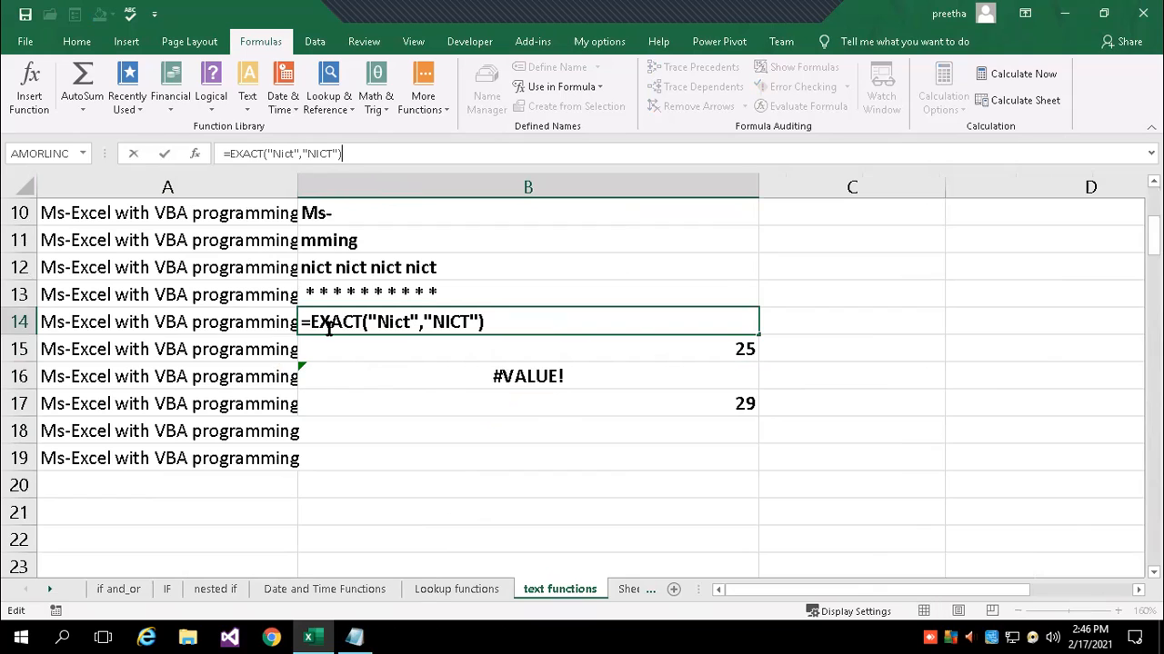
pyautogui.moveTo(376, 322); pyautogui.dragTo(392, 322)
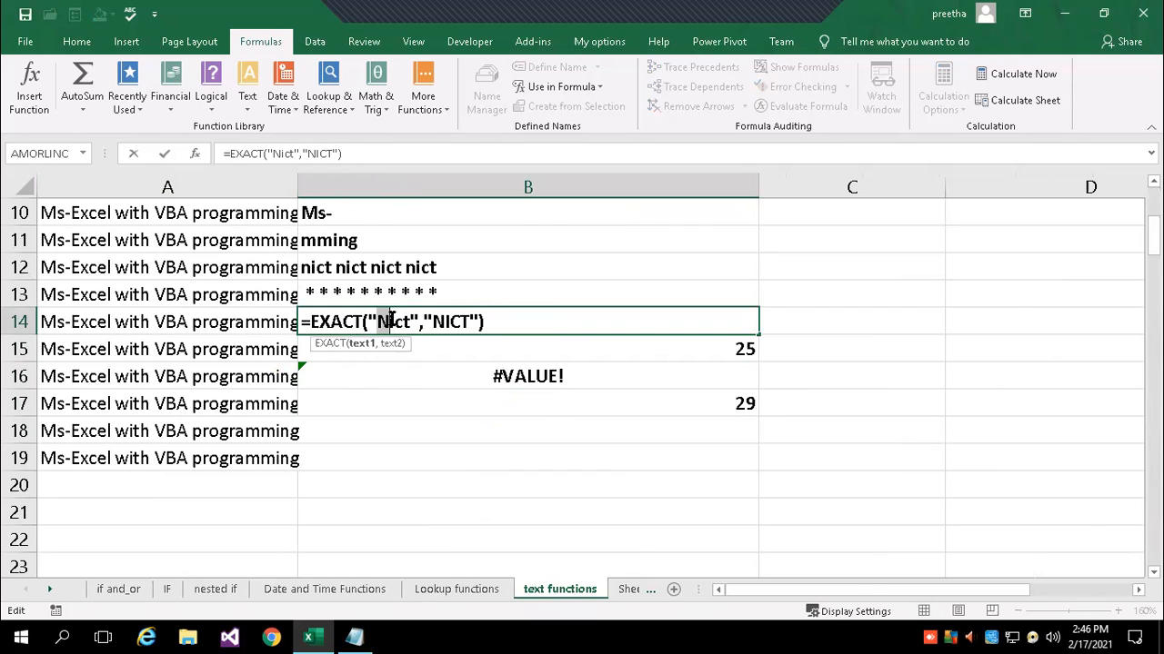
pyautogui.moveTo(433, 322); pyautogui.dragTo(471, 322)
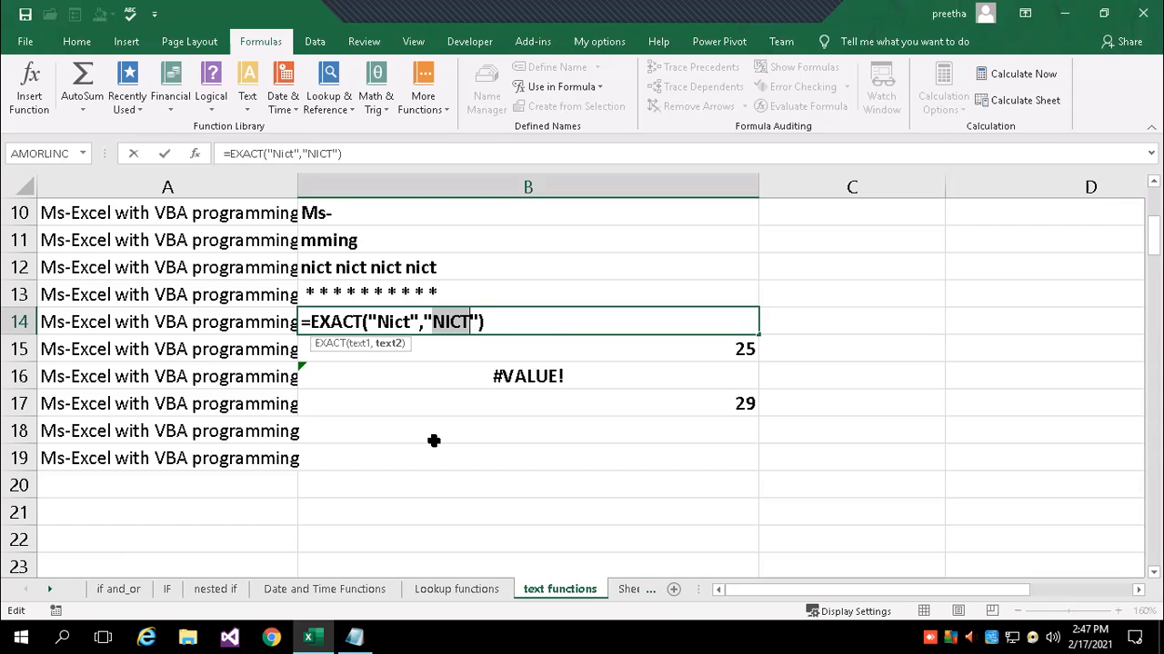
pyautogui.press('Return')
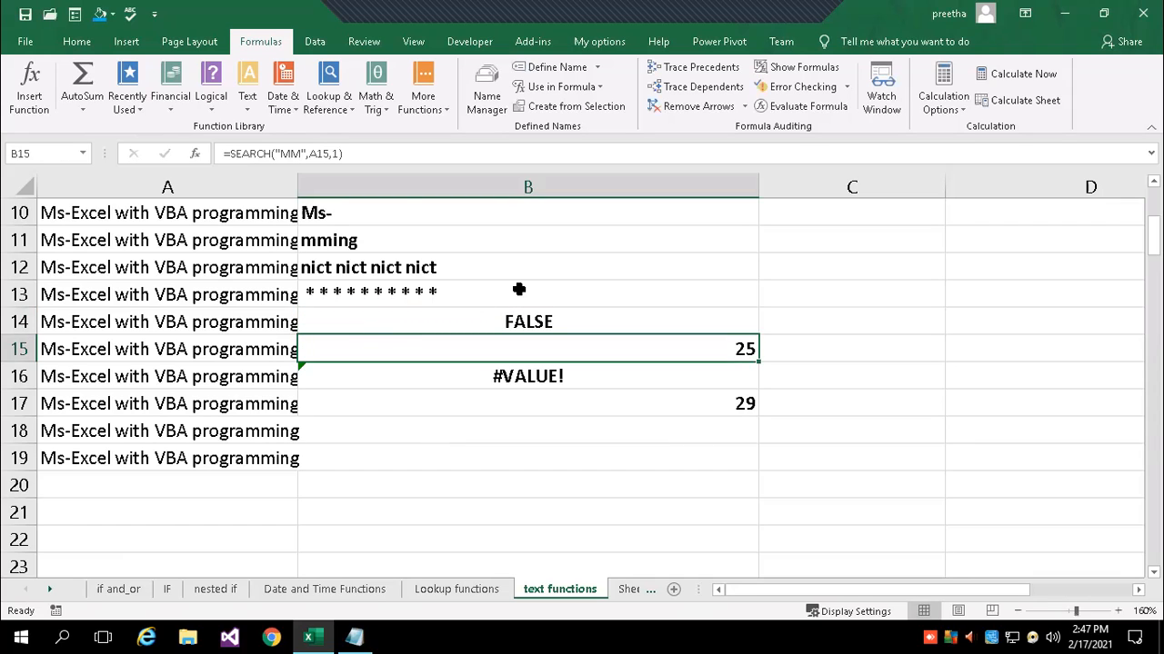
# Change the first argument of the EXACT formula in B14 to "NICT".
pyautogui.click(503, 325)
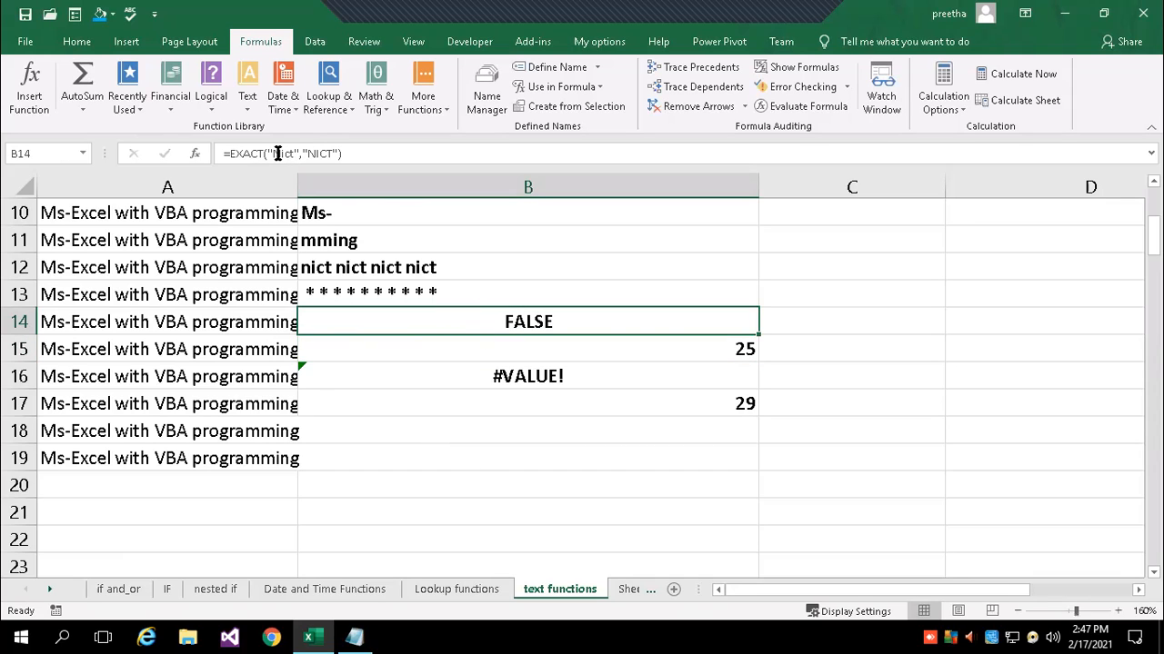
pyautogui.moveTo(281, 154); pyautogui.dragTo(294, 154)
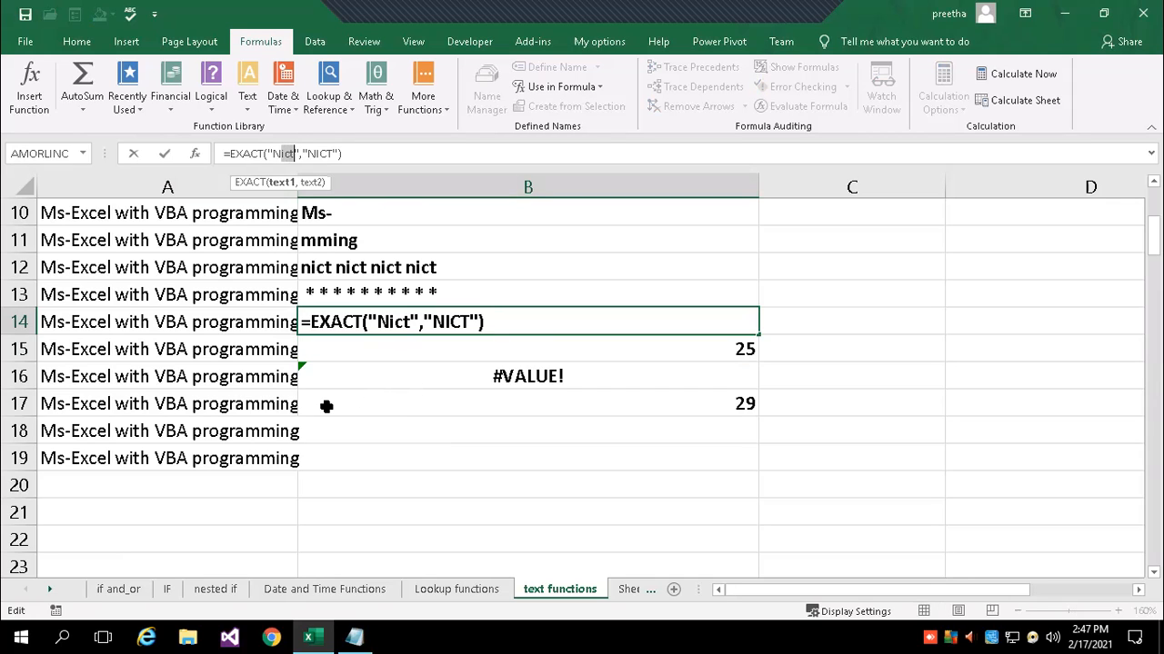
pyautogui.write('ICT')
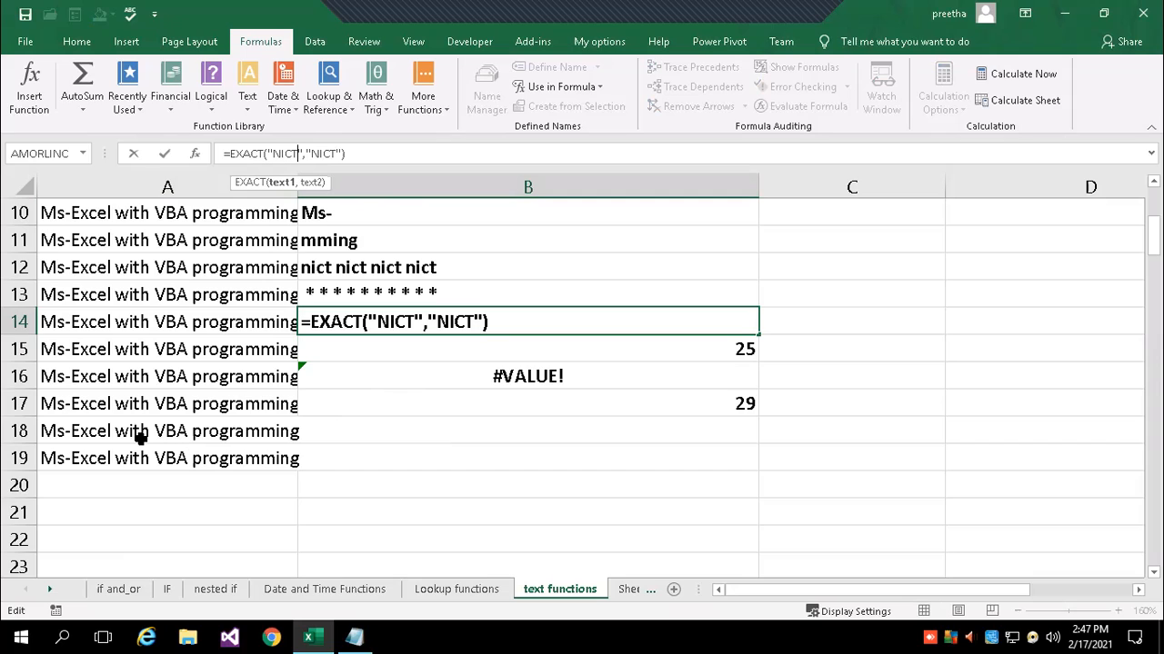
pyautogui.press('Return')
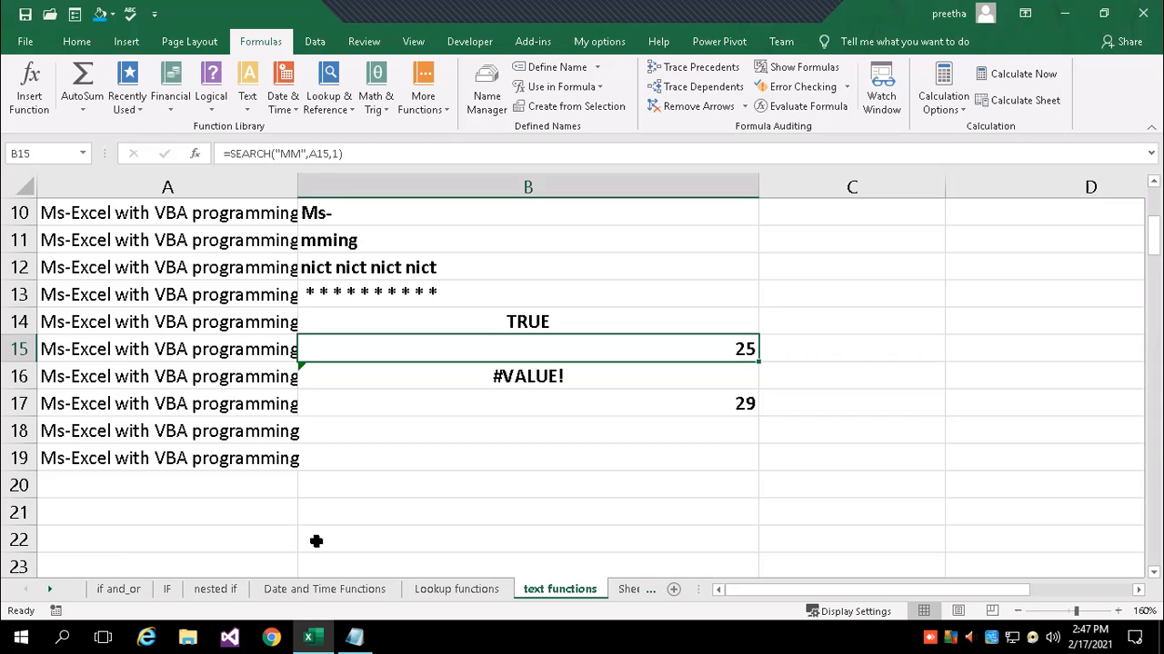
# Switch to Notepad and add "Exact()" as the last line of the text function list.
pyautogui.click(354, 637)
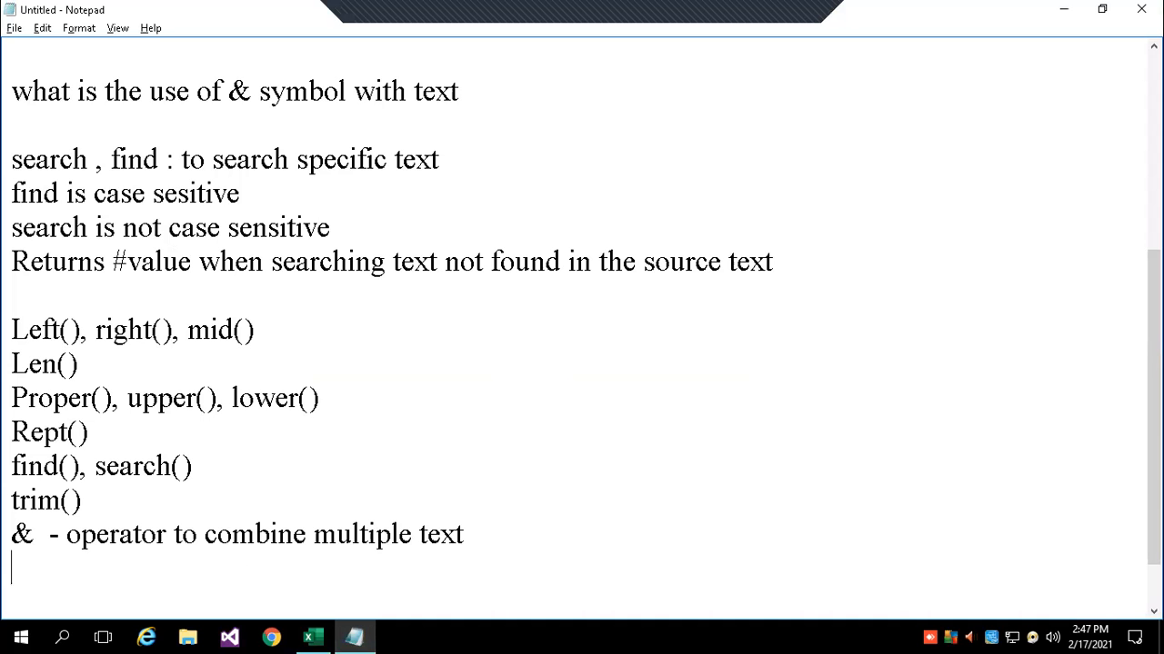
pyautogui.write('Exact()')
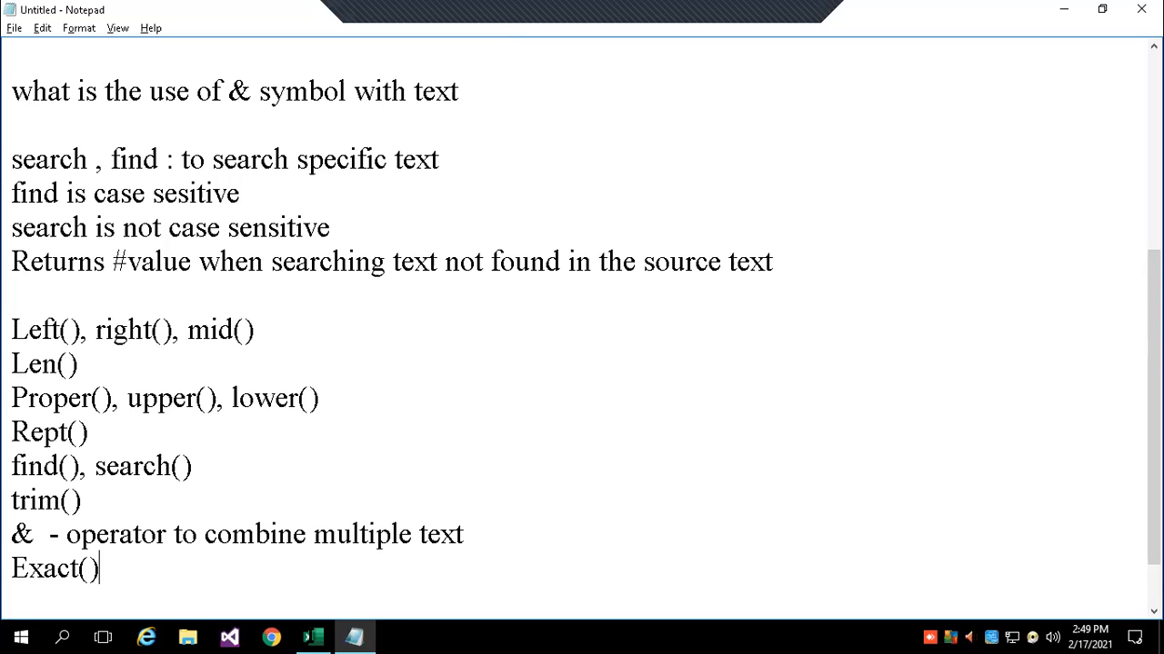
pyautogui.click(314, 637)
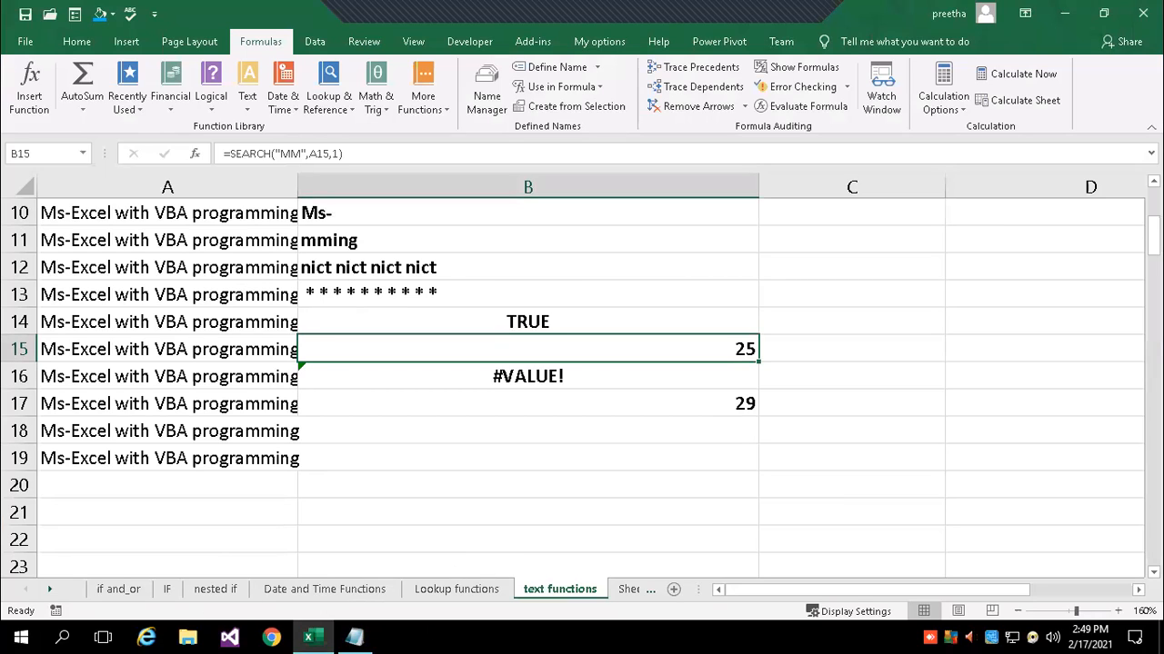
pyautogui.click(355, 637)
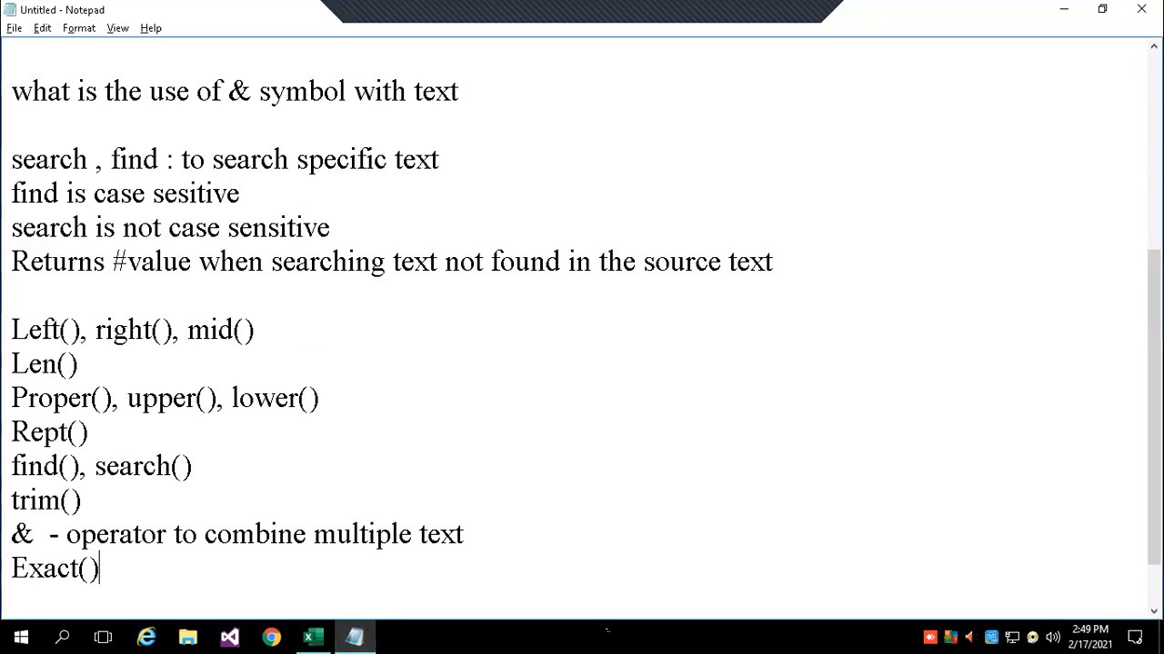
# Add the heading "Logical functions" below the list, separated by a blank line.
pyautogui.press('Return')
pyautogui.press('Return')
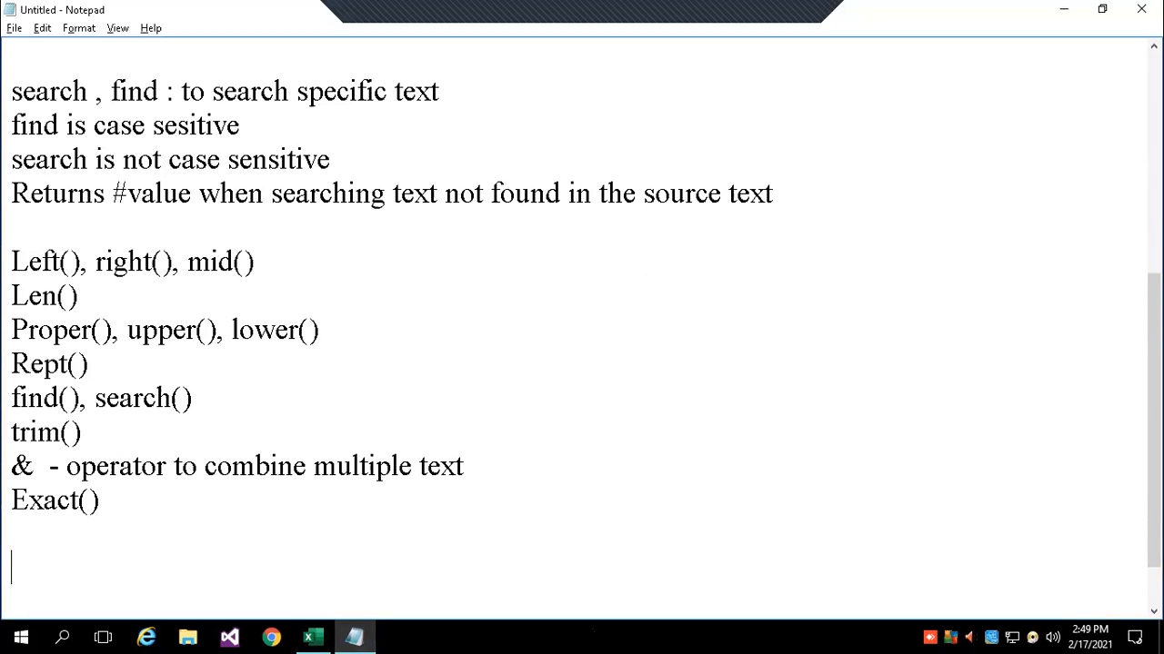
pyautogui.write('Logical functions')
pyautogui.press('Return')
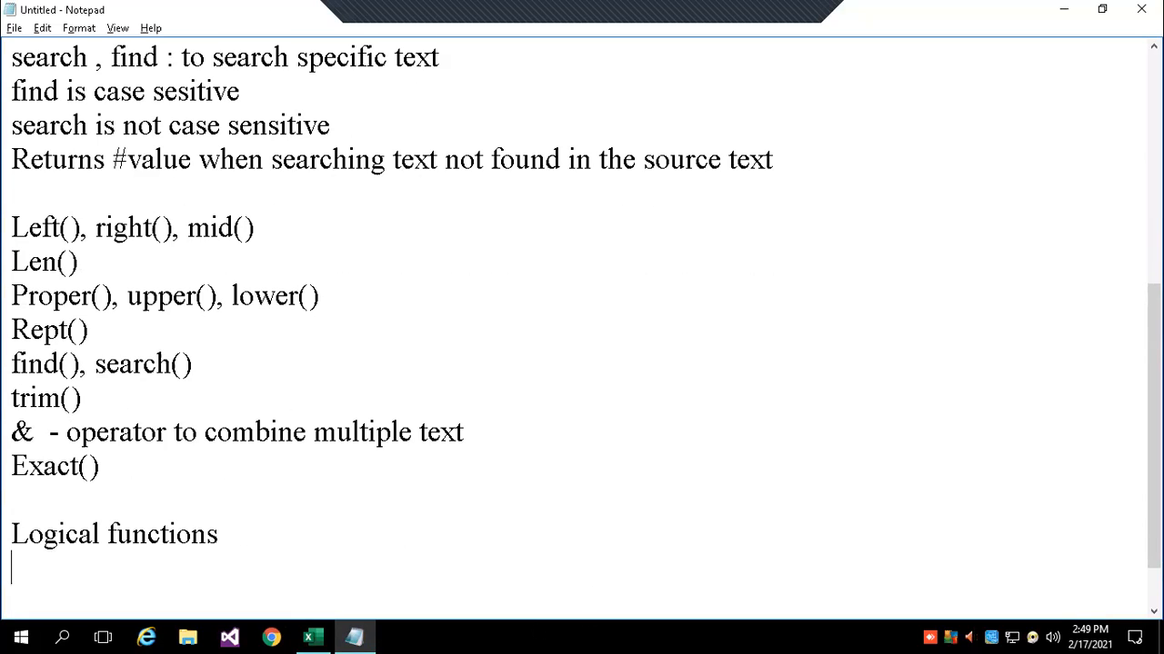
# Leave a blank line under the heading and add the line "if(), and(), or(), not()".
pyautogui.press('Return')
pyautogui.press('Up')
pyautogui.press('Down')
pyautogui.write('if(),')
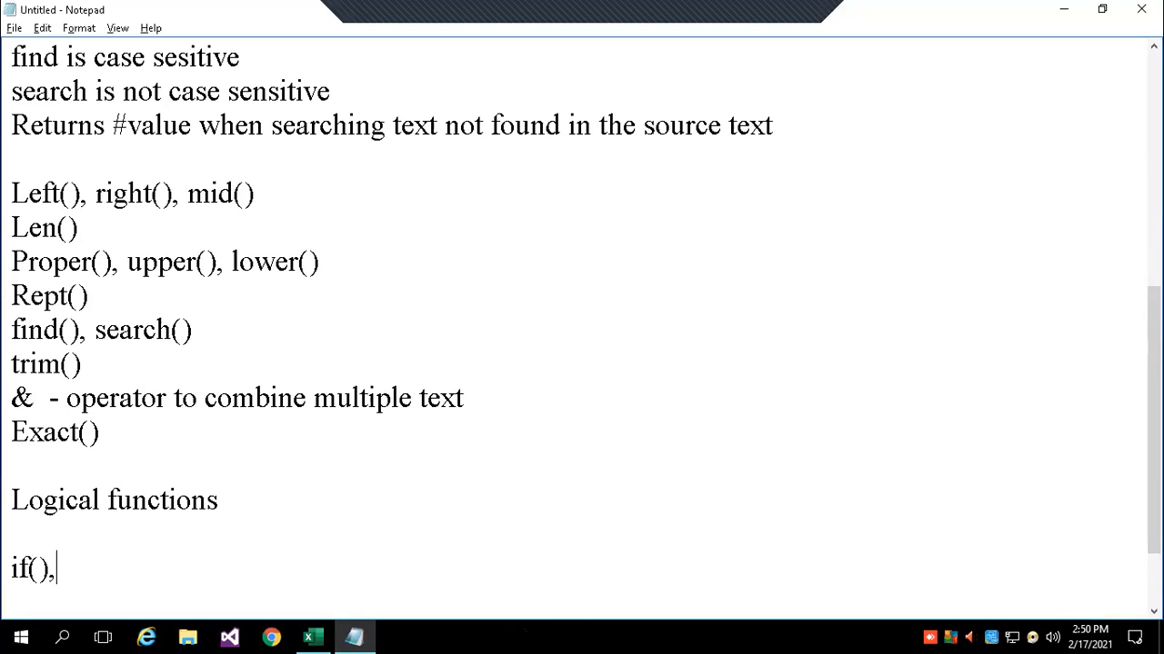
pyautogui.write(' and(),')
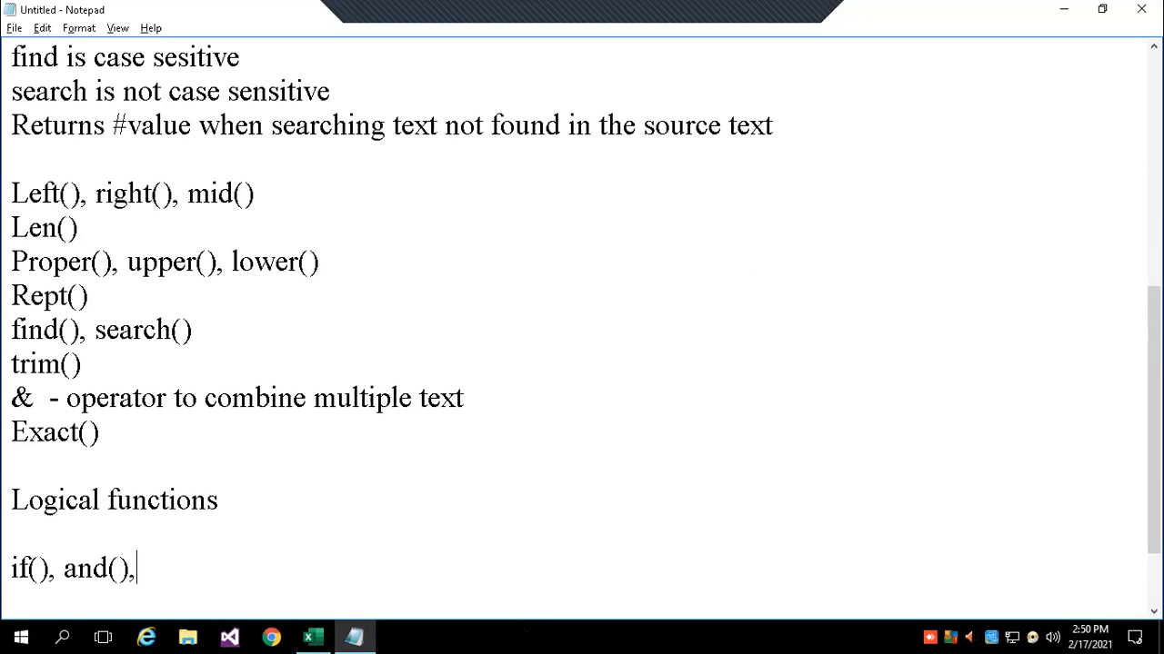
pyautogui.write(' or(), not()')
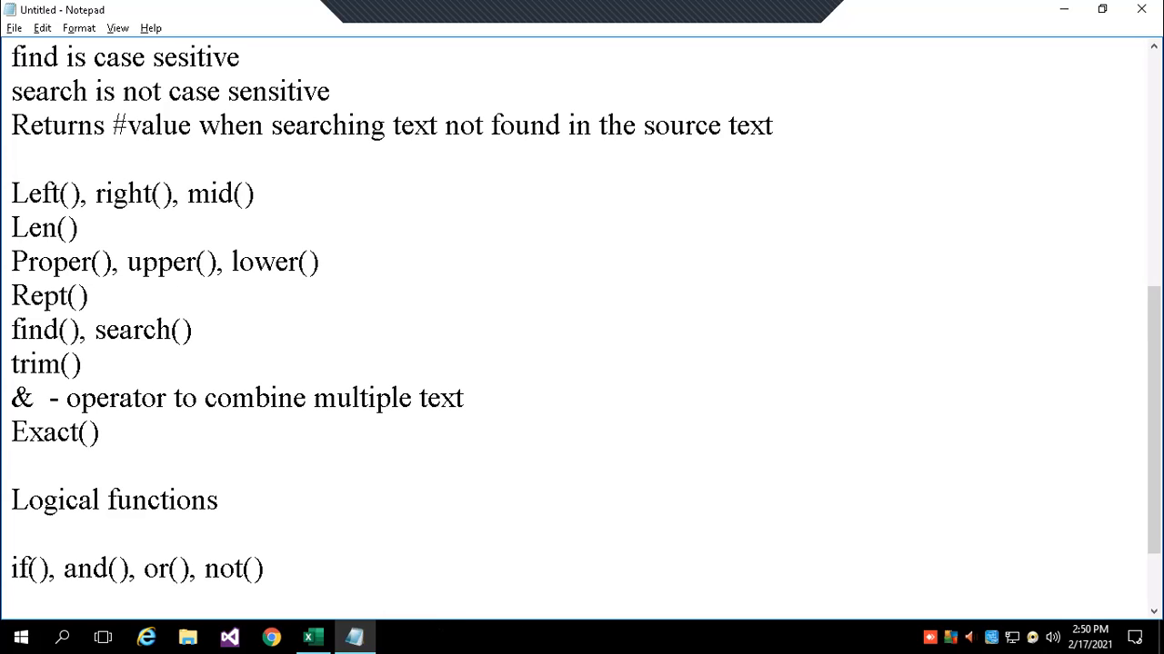
# Add the line "functions based on logical test / criteria/ conditions" under the logical function names, followed by a new line.
pyautogui.press('Return')
pyautogui.write('functions ')
pyautogui.write('based on')
pyautogui.write(' logical ')
pyautogui.write('tex')
pyautogui.press('BackSpace')
pyautogui.write('st')
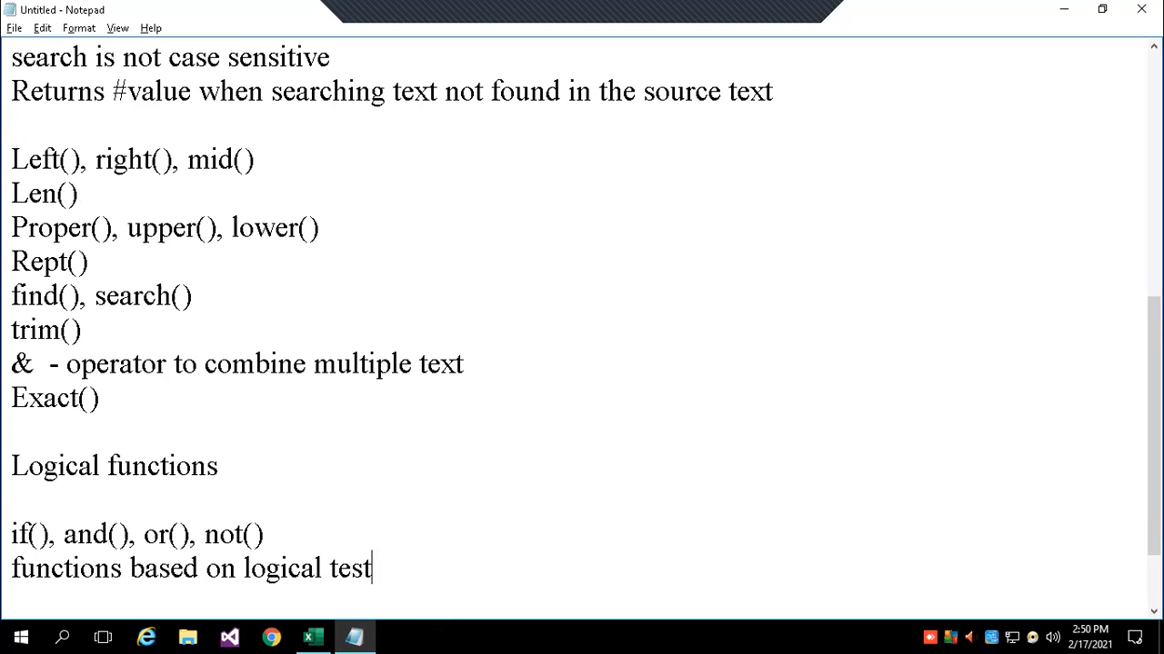
pyautogui.write(' / criteria')
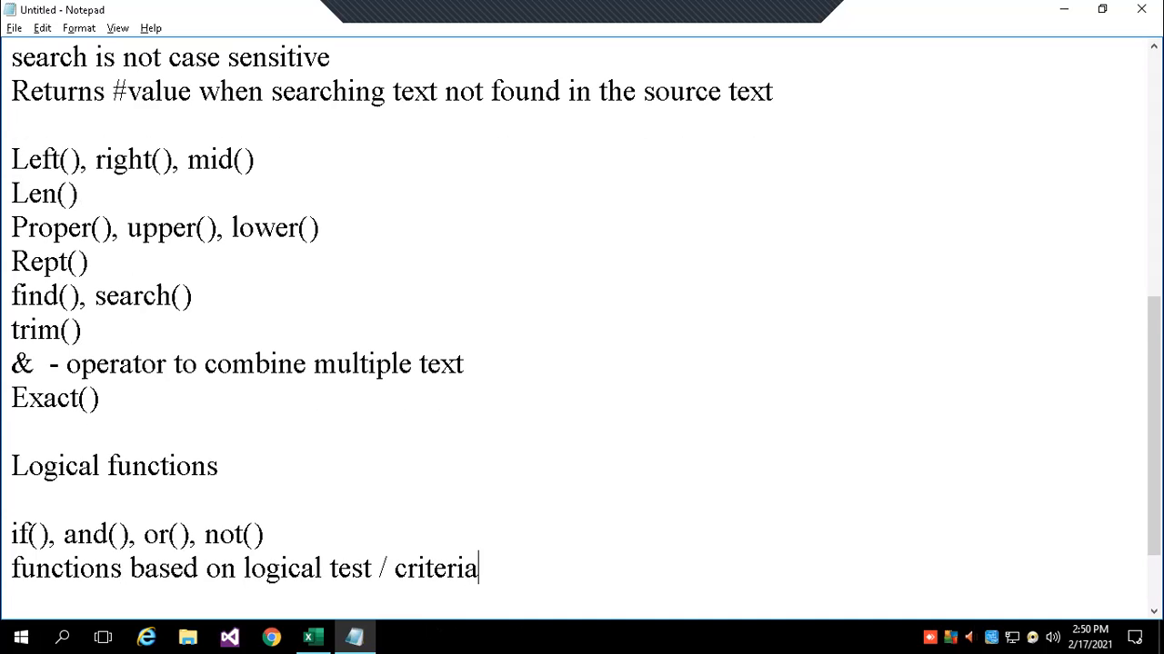
pyautogui.write('/ condit')
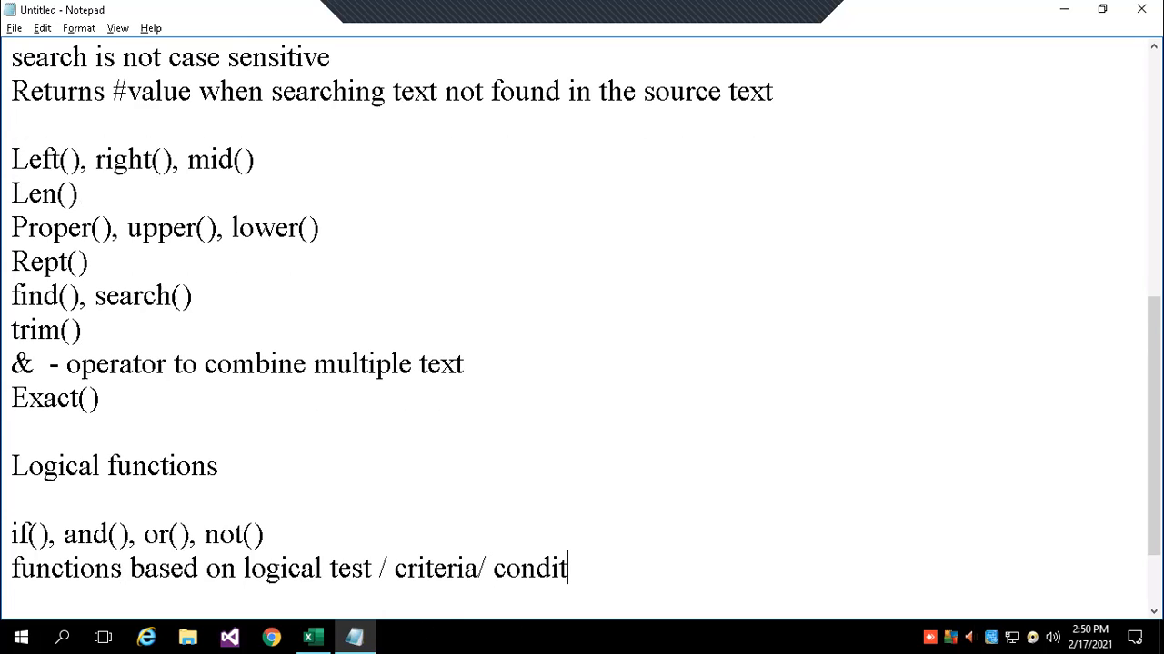
pyautogui.write('ions')
pyautogui.press('Return')
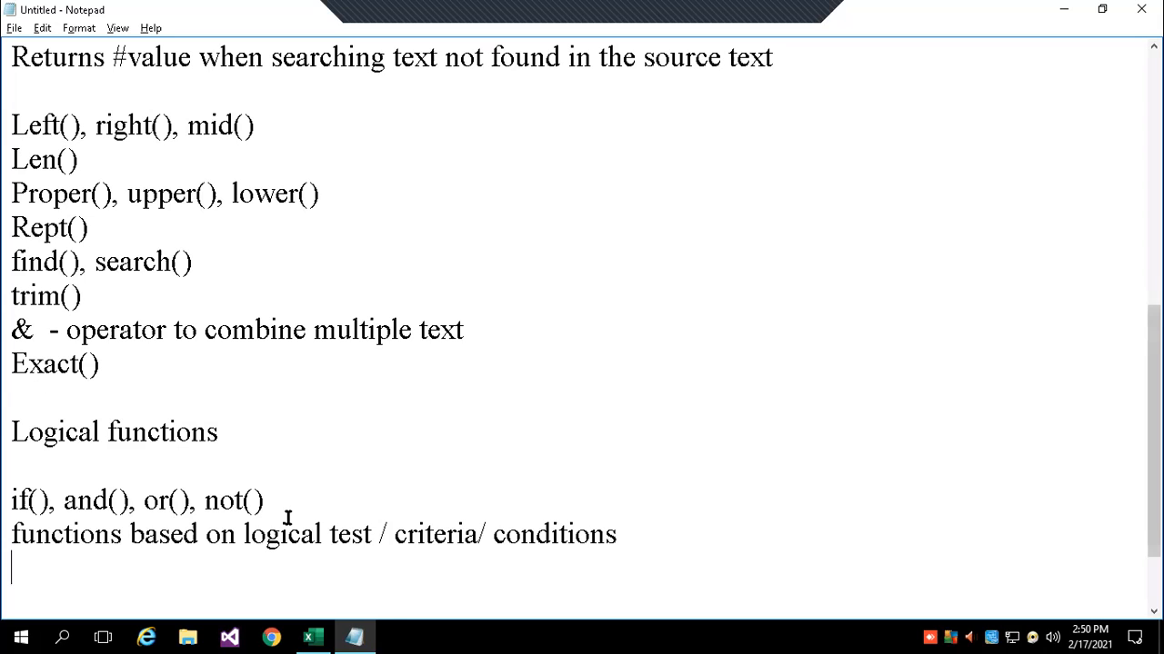
# Switch to Excel's IF sheet and enter the comparison formula =c5>d5 in cell D10, the "true,false" row.
pyautogui.click(313, 636)
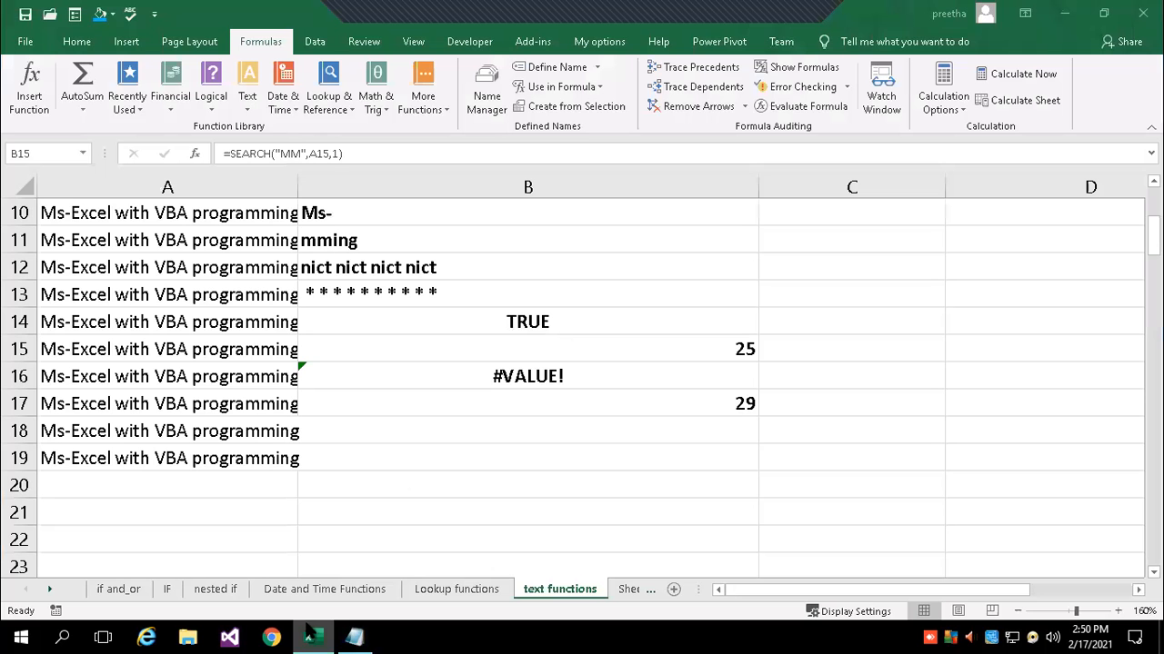
pyautogui.click(170, 590)
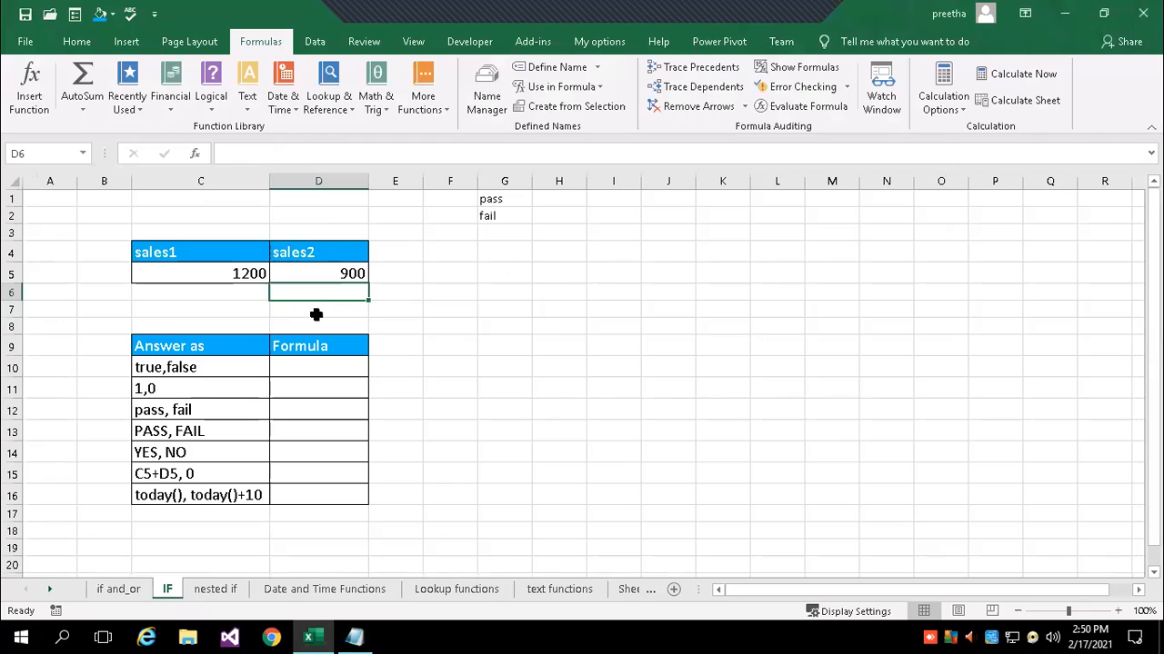
pyautogui.click(331, 370)
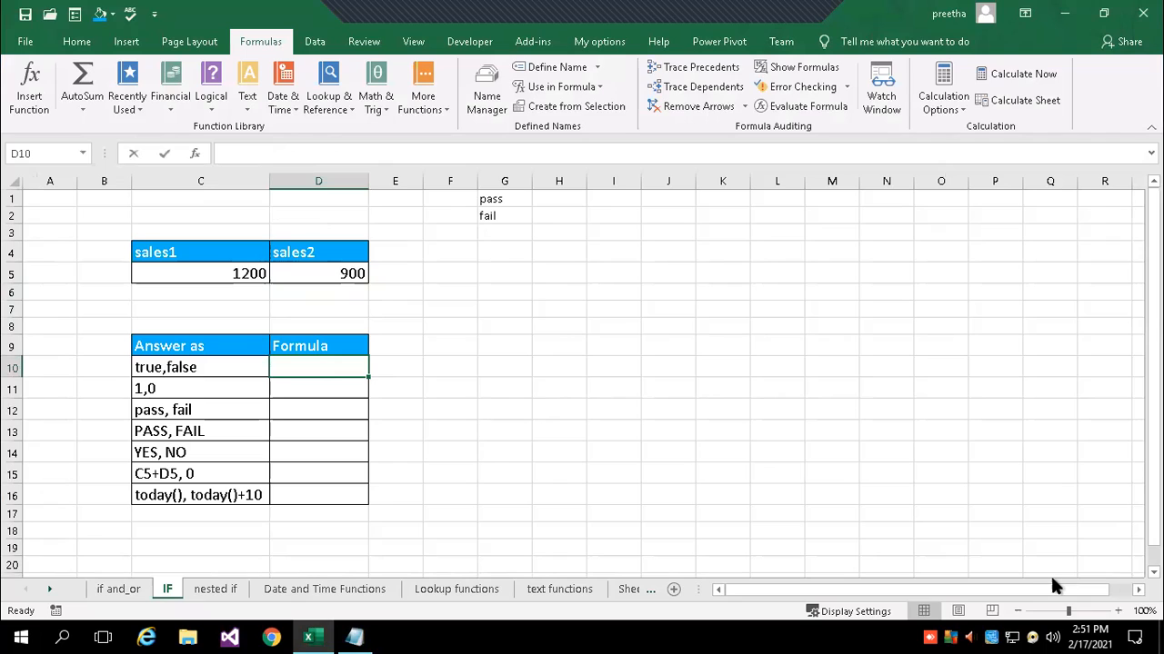
pyautogui.write('=')
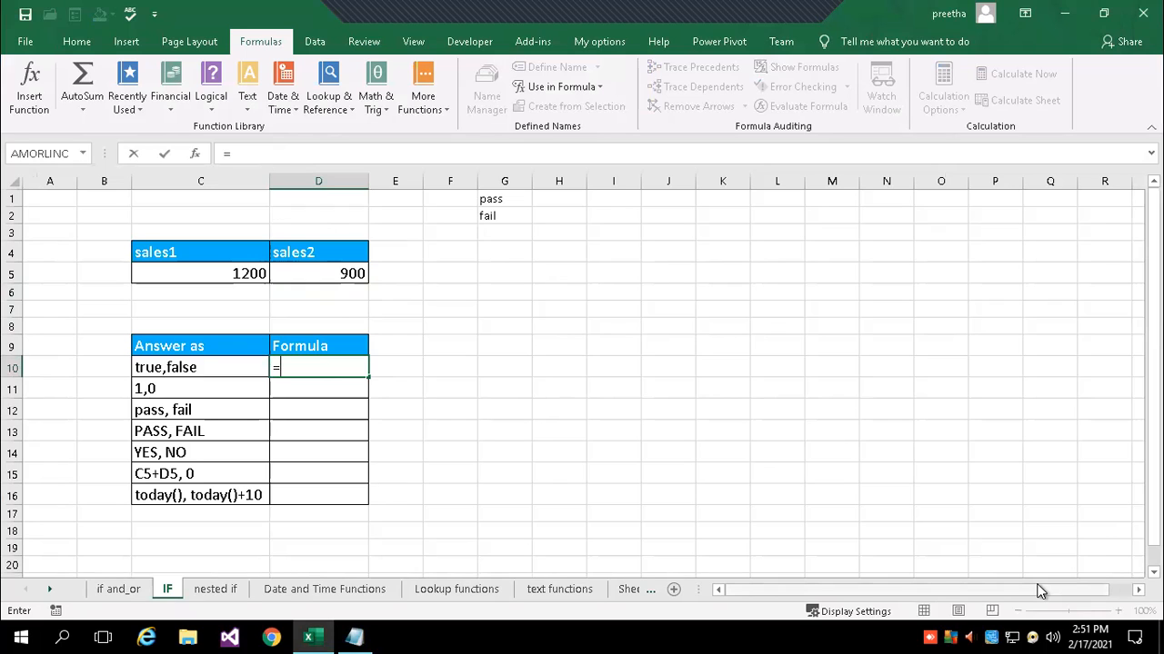
pyautogui.write('c5')
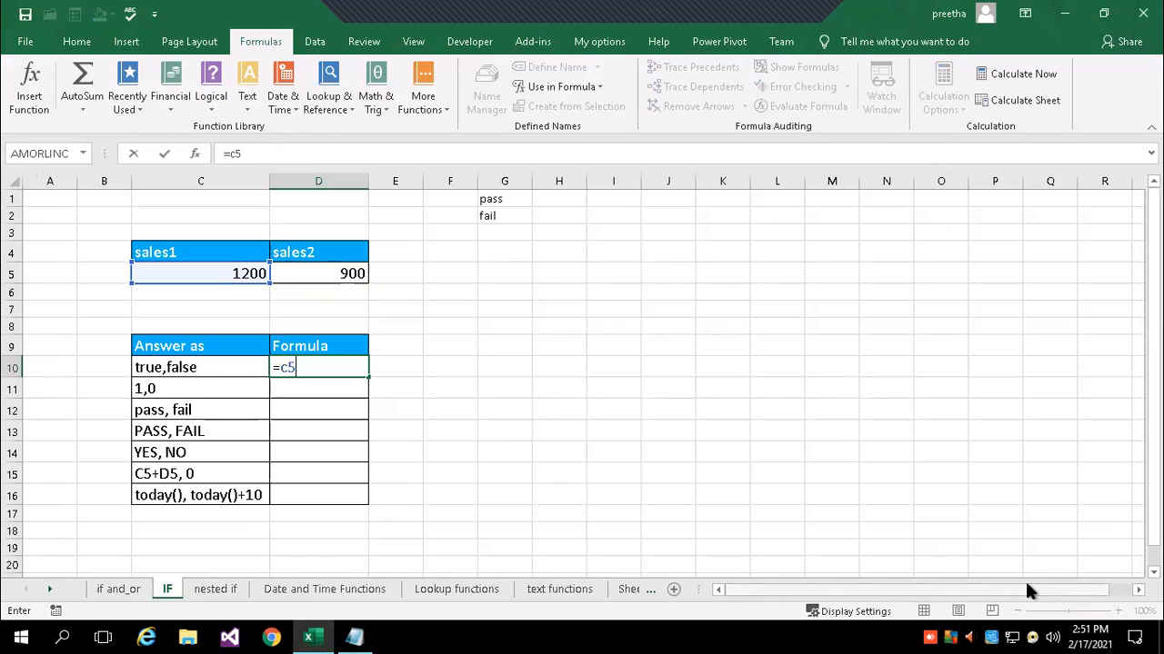
pyautogui.write('5')
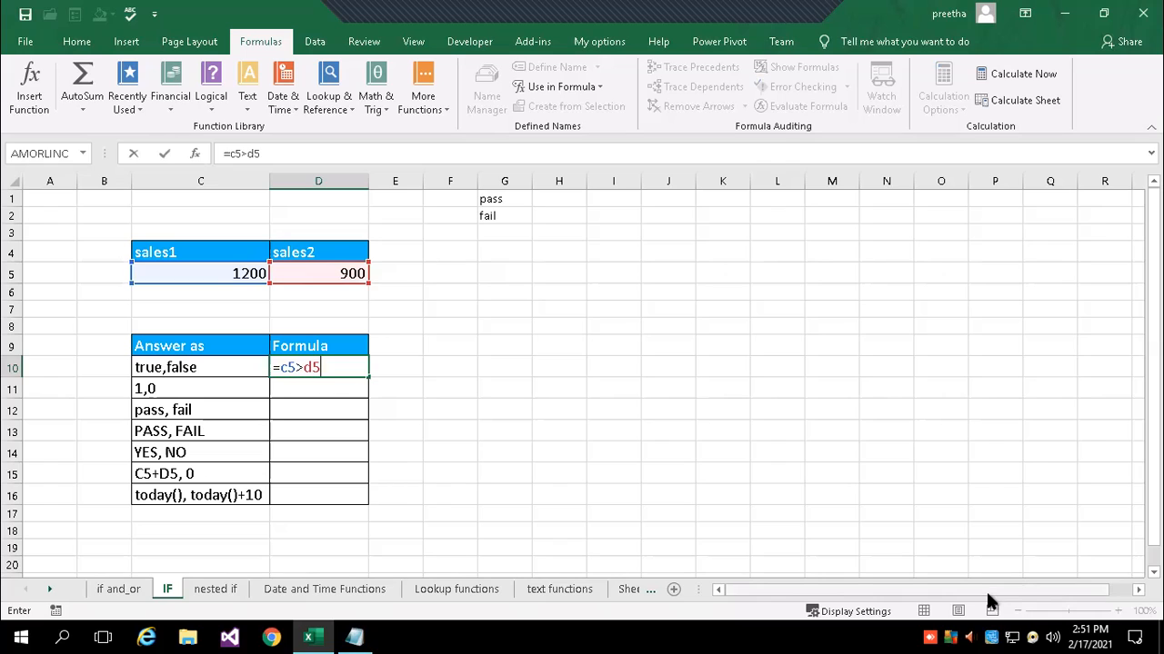
pyautogui.press('Return')
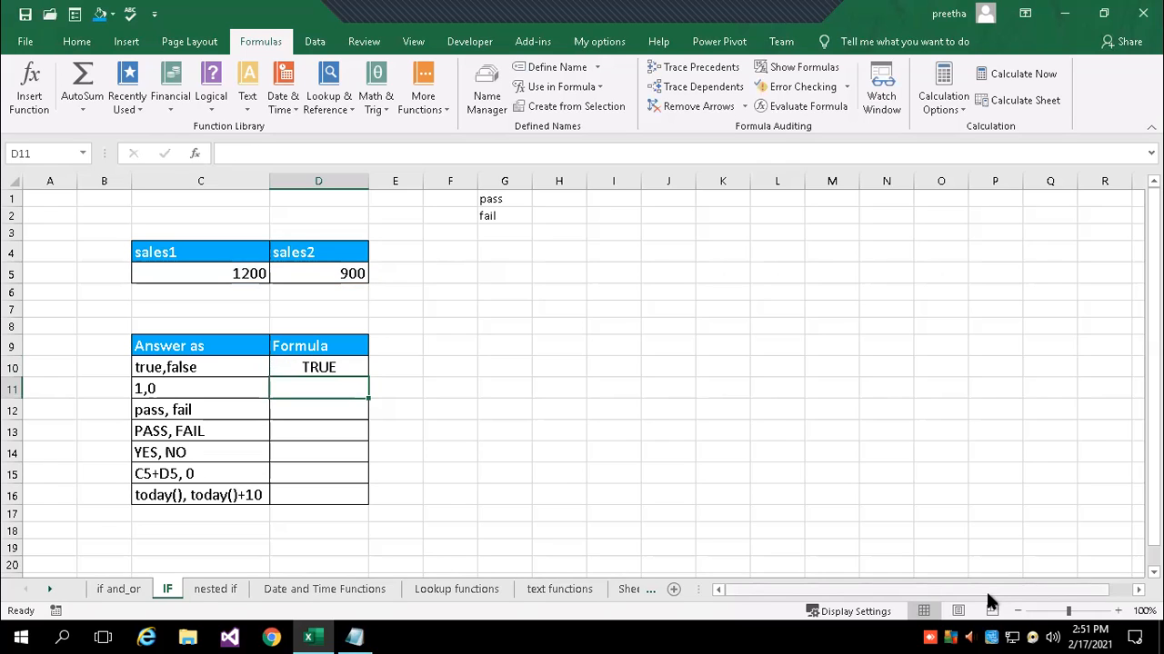
# Review the comparison formula in D10 and the cells it references, leaving it as is.
pyautogui.press('Up')
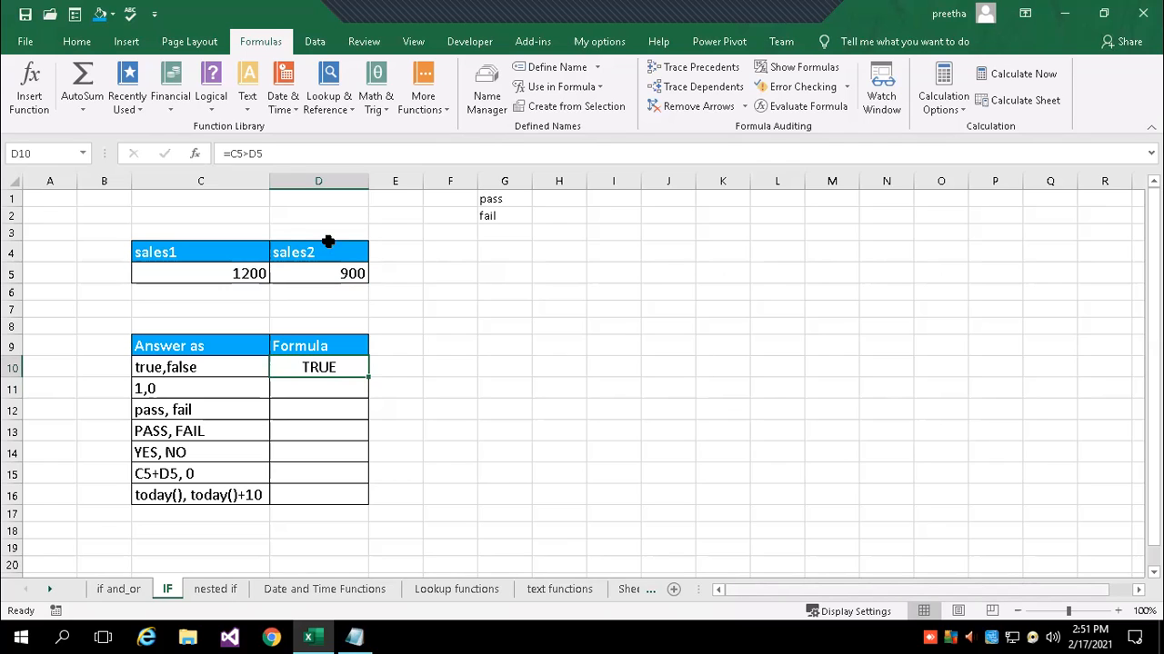
pyautogui.click(279, 154)
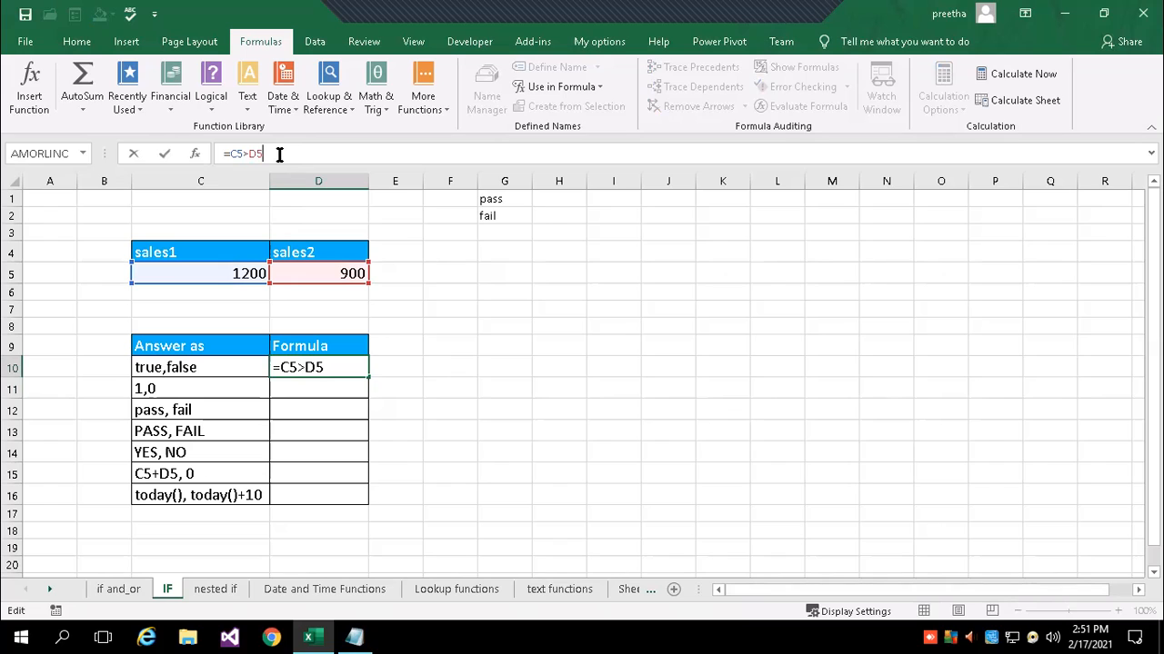
pyautogui.press('Return')
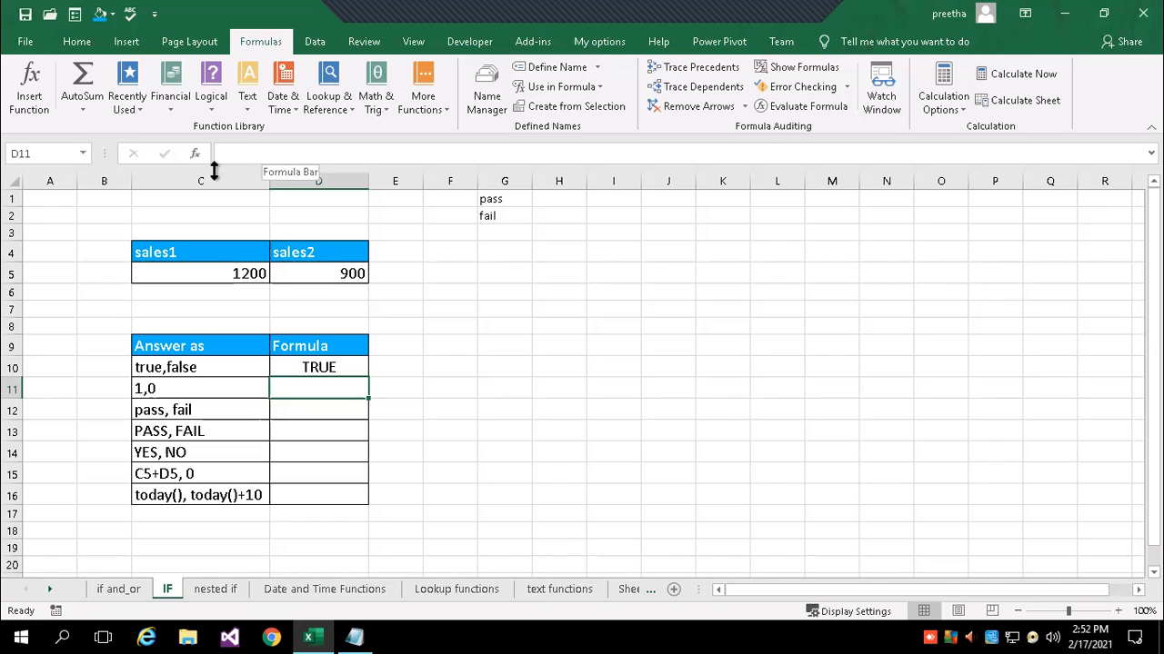
# Enter the formula =if(c5>d5,1,0) in cell D11, the "1,0" row.
pyautogui.write('=')
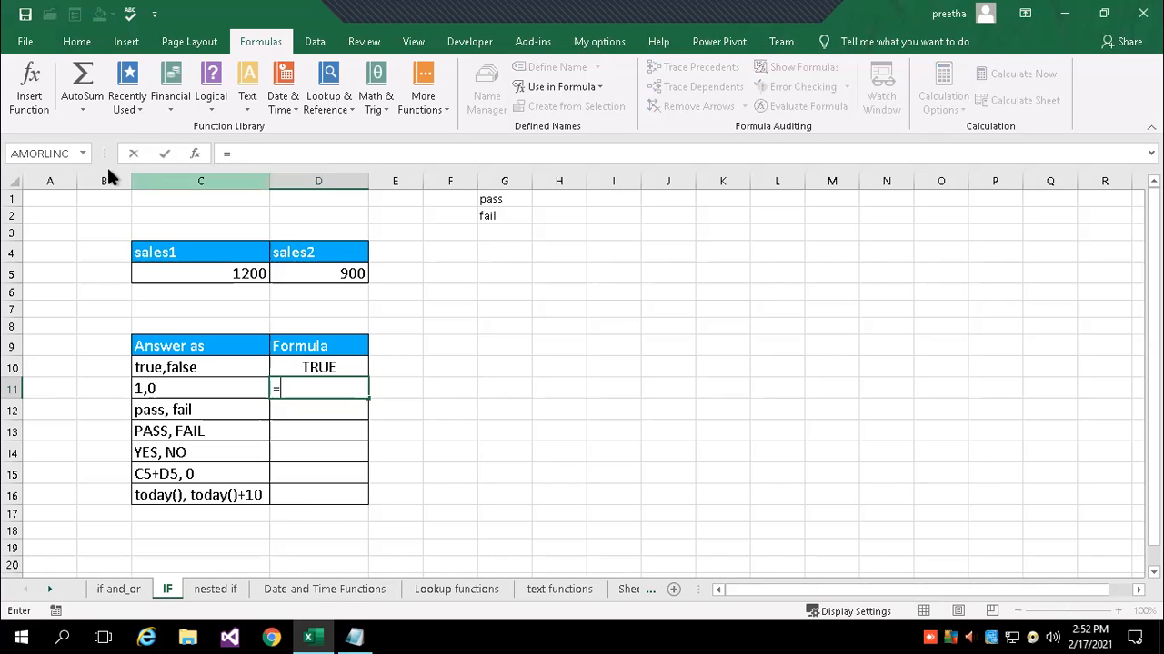
pyautogui.write('if(')
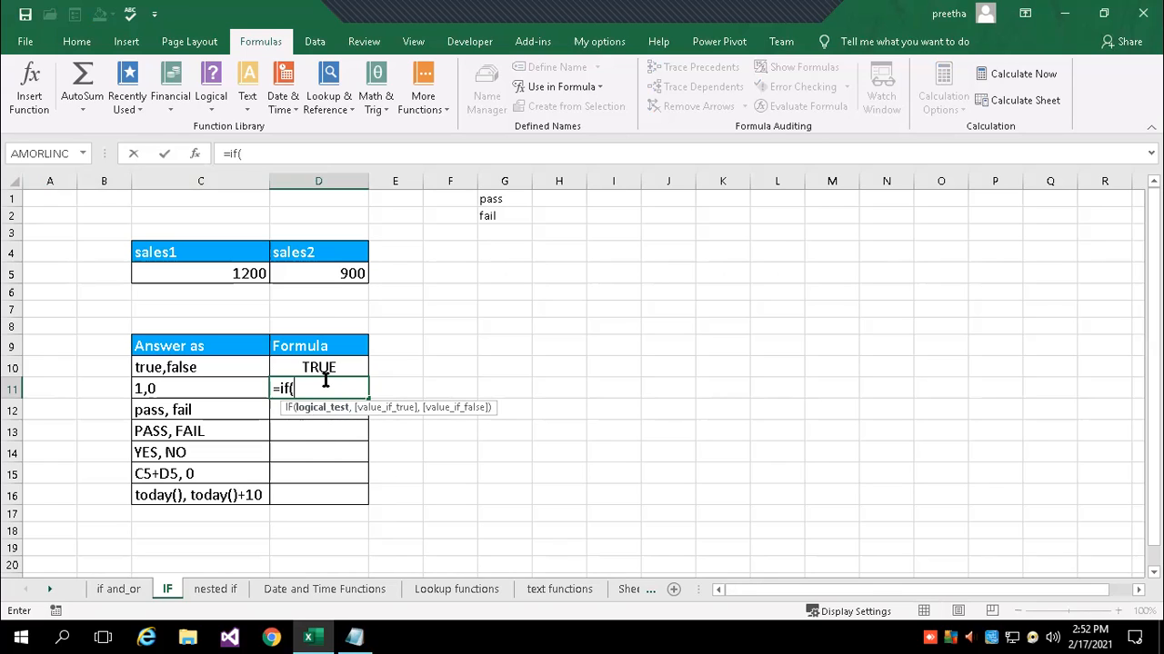
pyautogui.write('c')
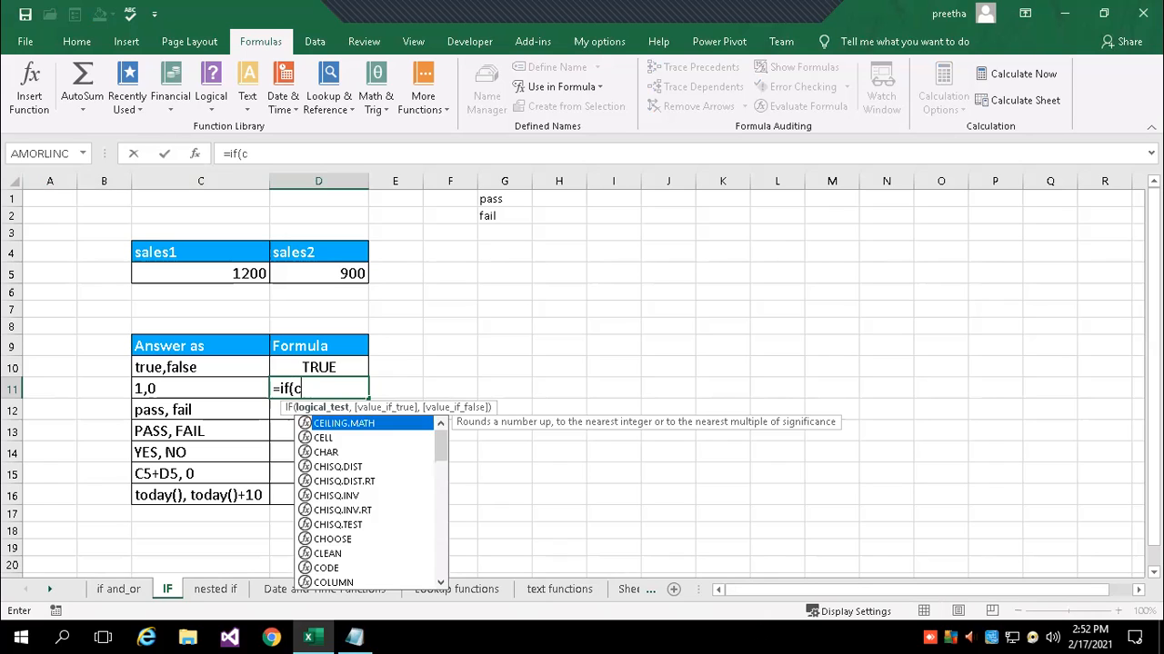
pyautogui.write('5>d5')
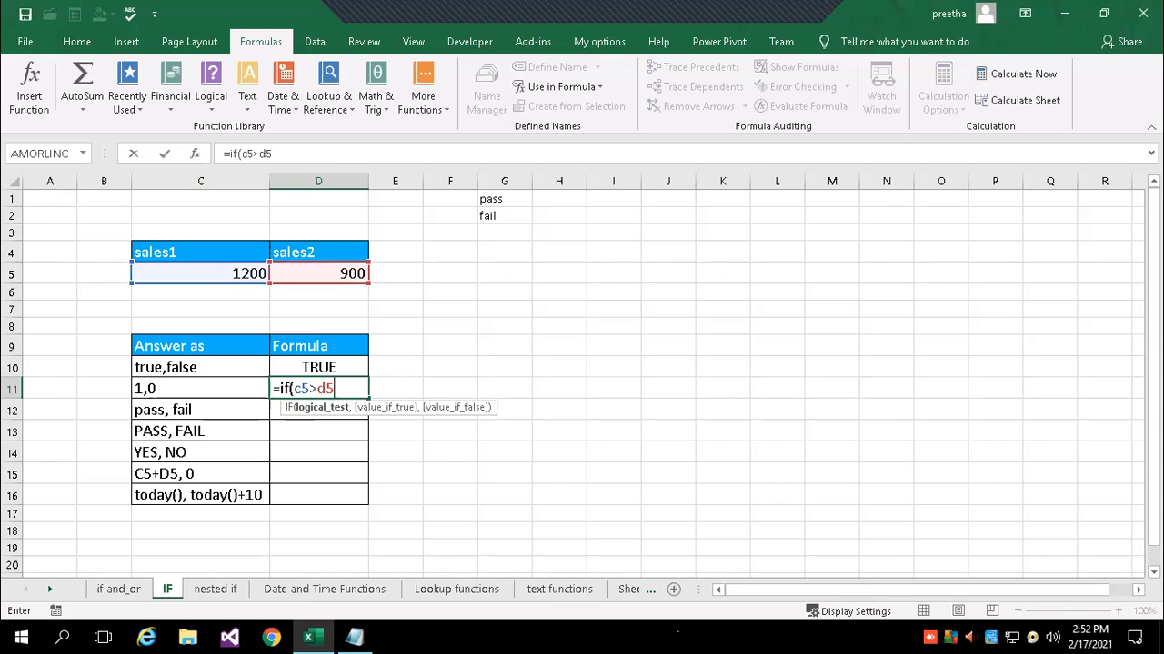
pyautogui.write(',1')
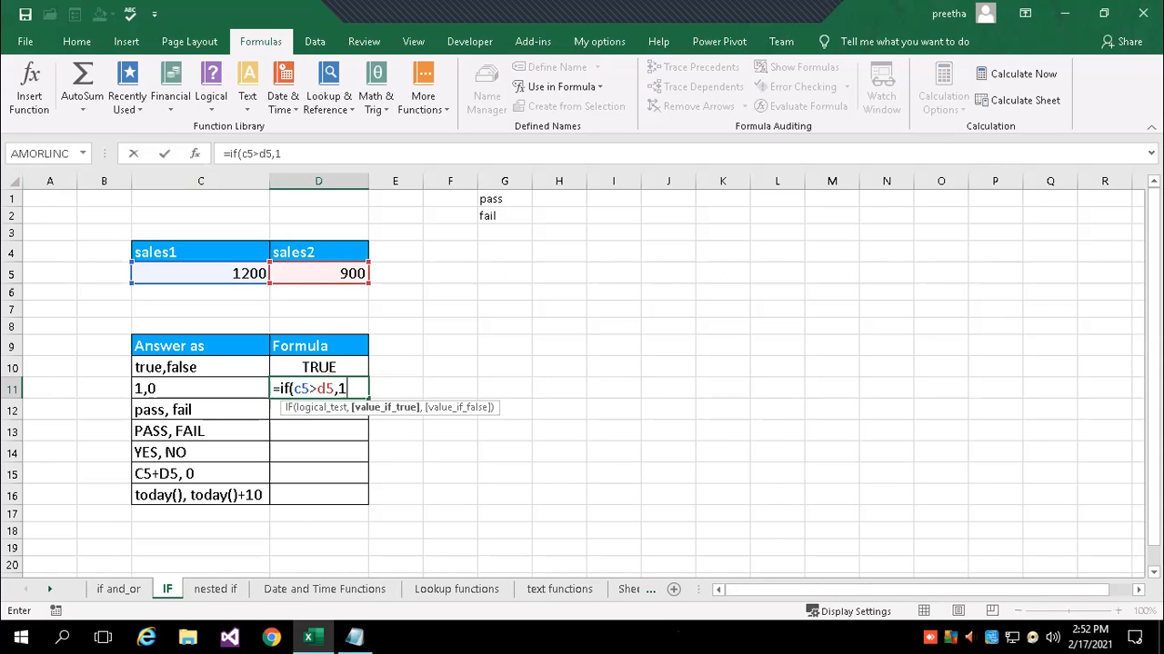
pyautogui.write(',0')
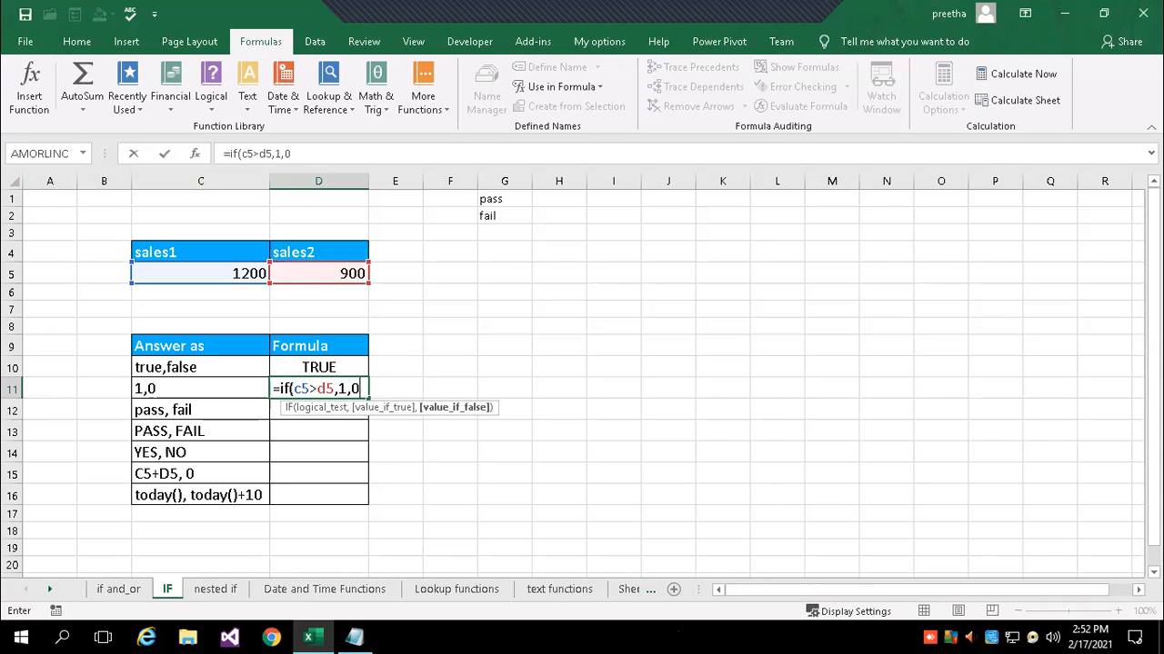
pyautogui.write(')')
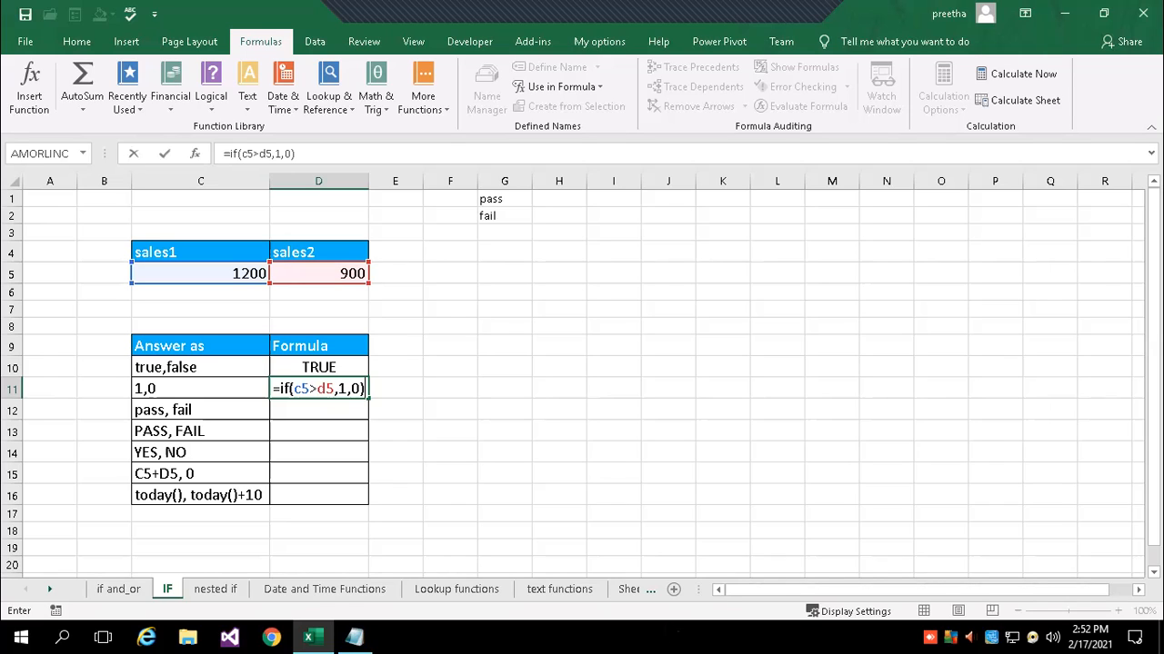
pyautogui.press('Return')
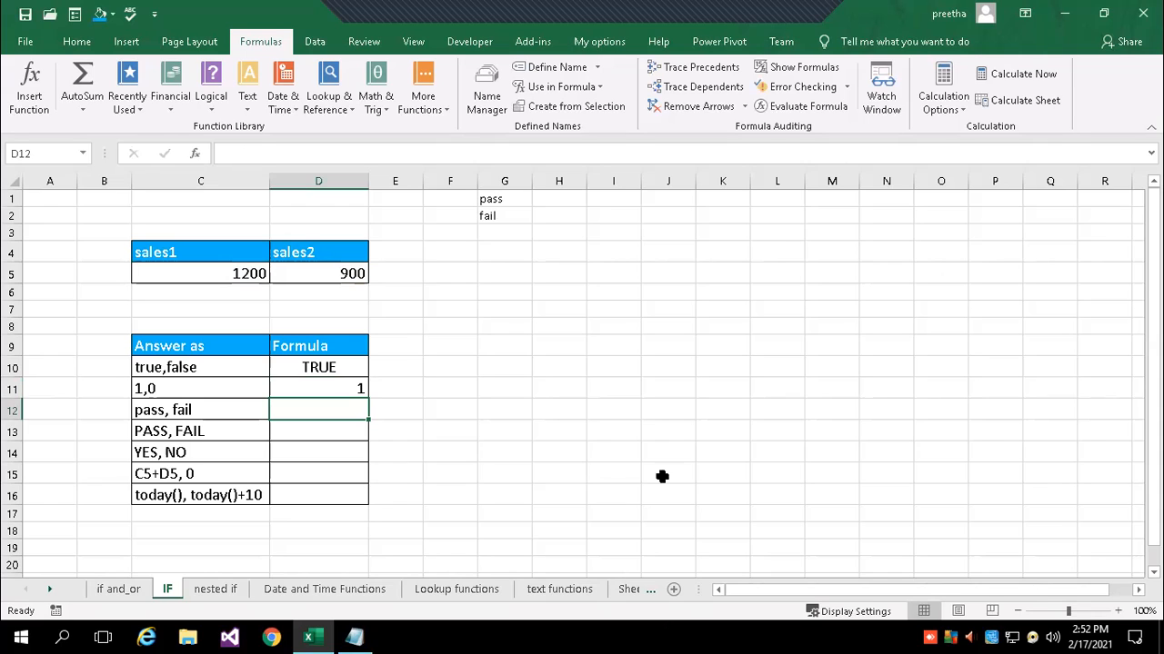
# Set the sales1 value in C5 to 800.
pyautogui.click(236, 271)
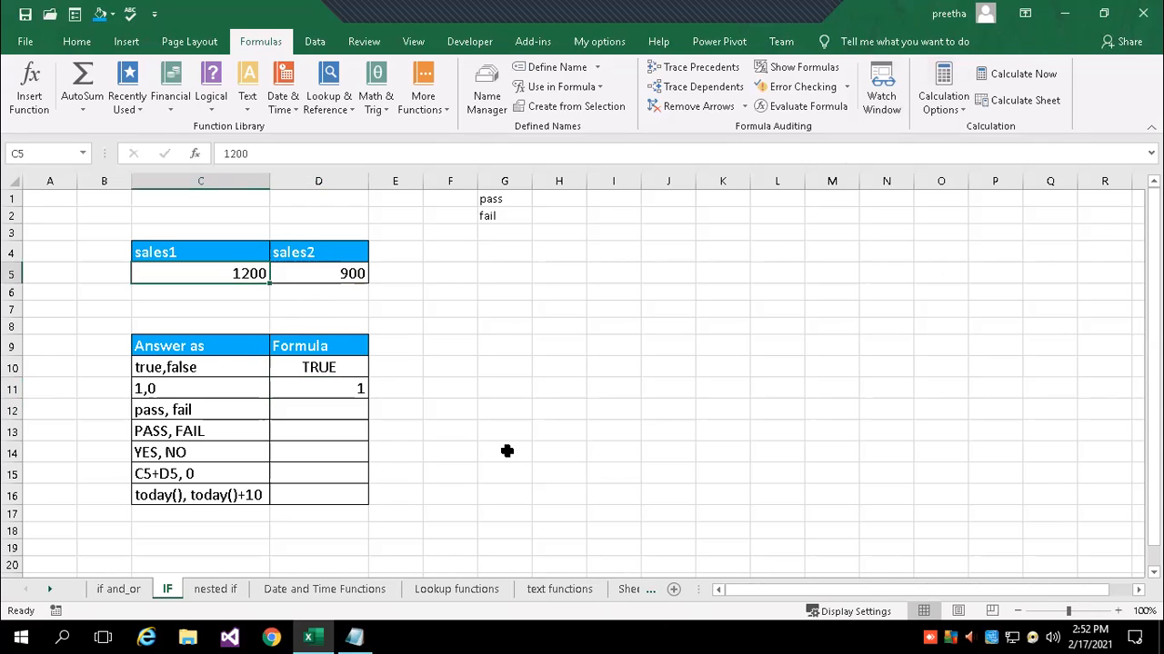
pyautogui.press('Up')
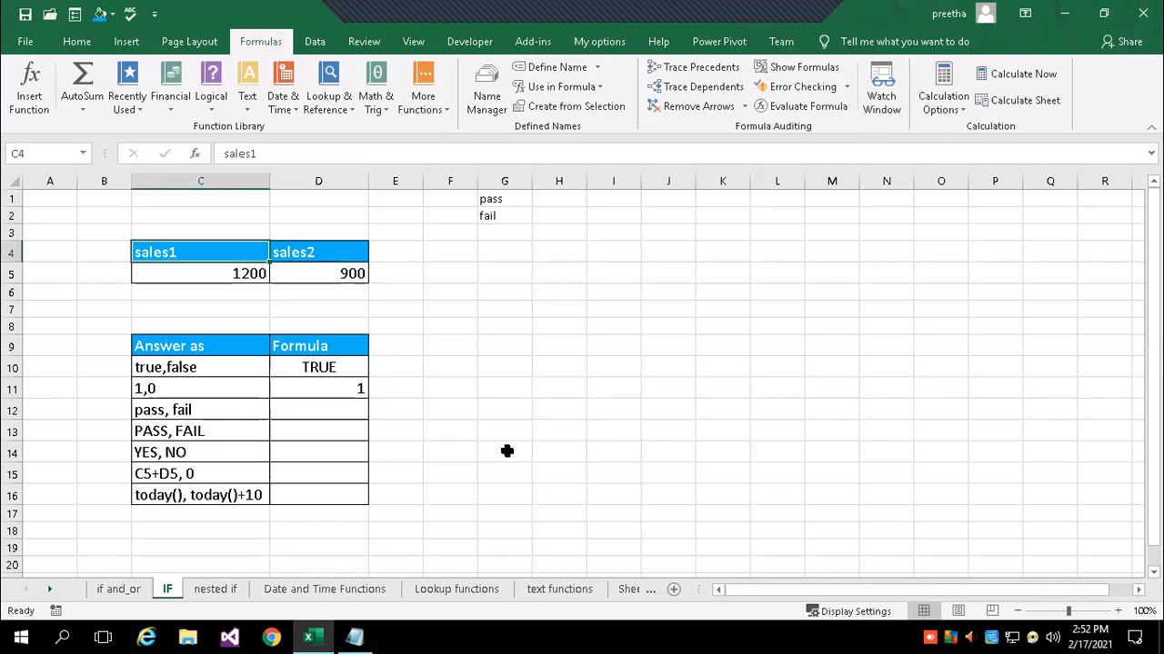
pyautogui.press('Down')
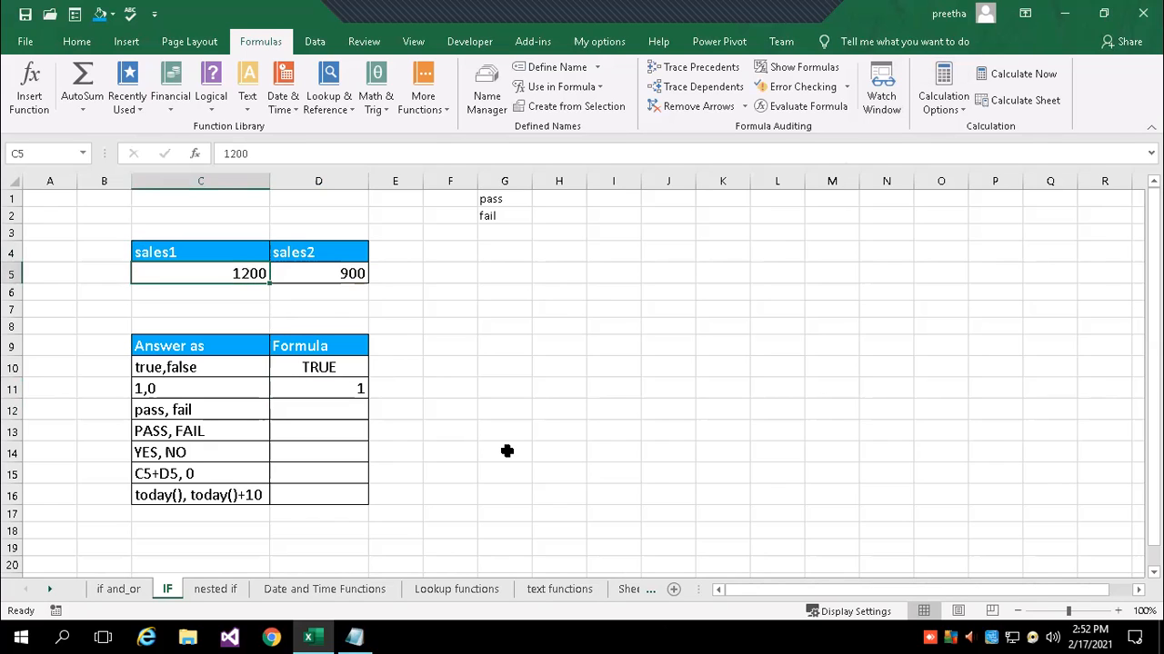
pyautogui.write('800')
pyautogui.press('Return')
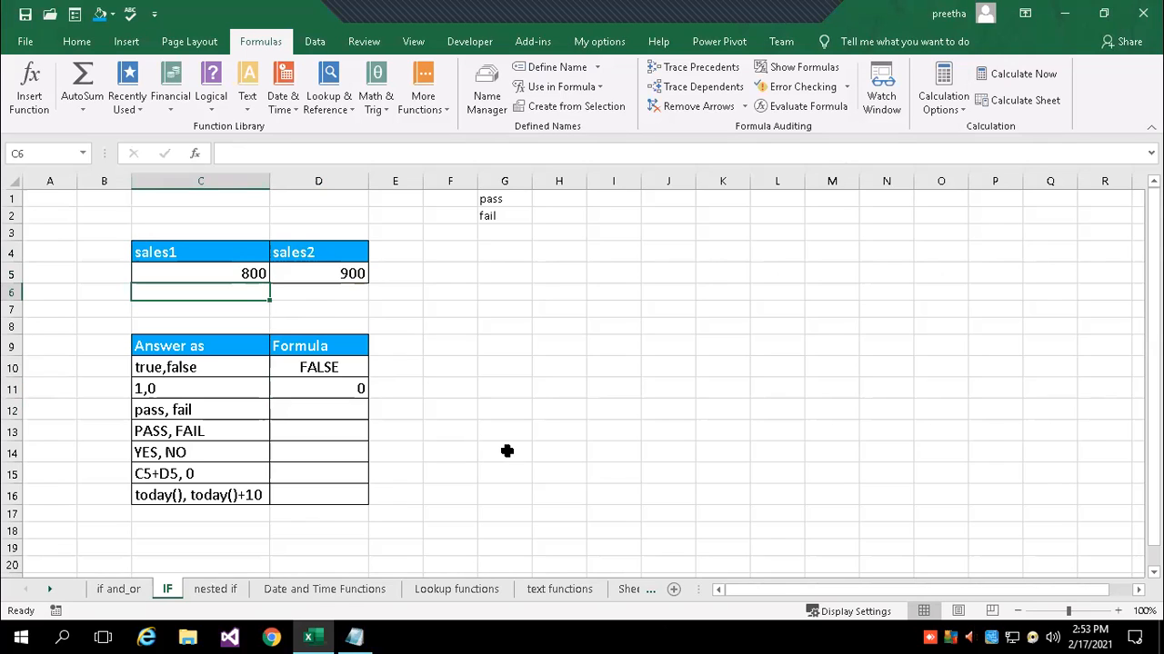
# Inspect the comparison formula in D10 and the arguments of the IF formula in D11 without changing them.
pyautogui.click(336, 367)
pyautogui.click(314, 154)
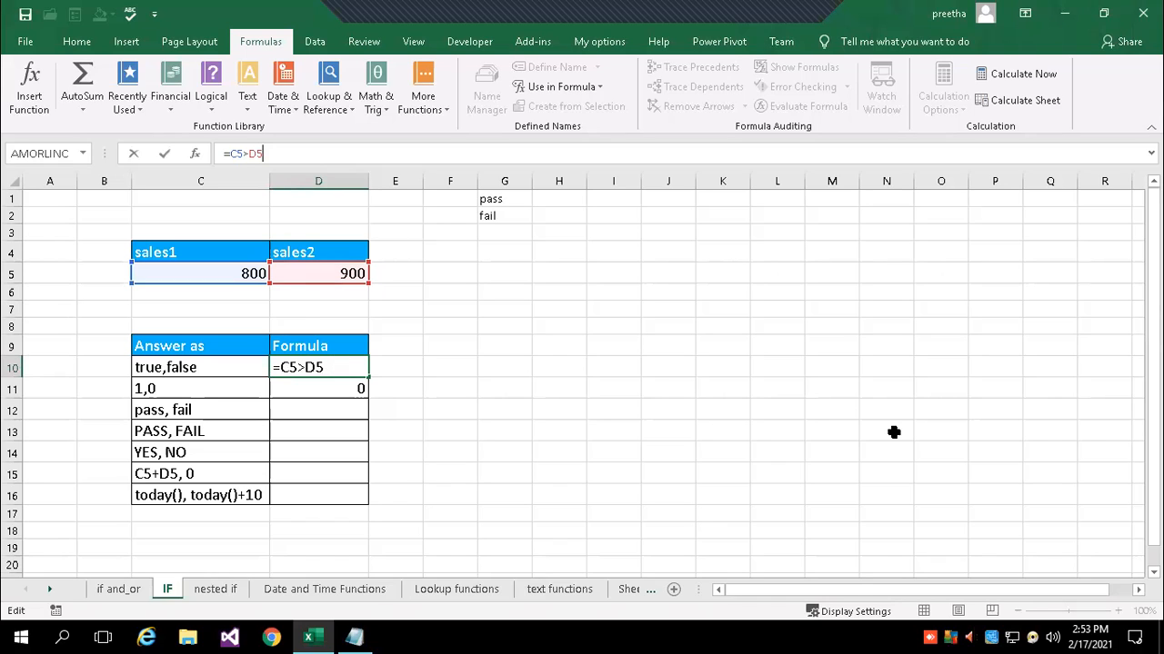
pyautogui.press('Return')
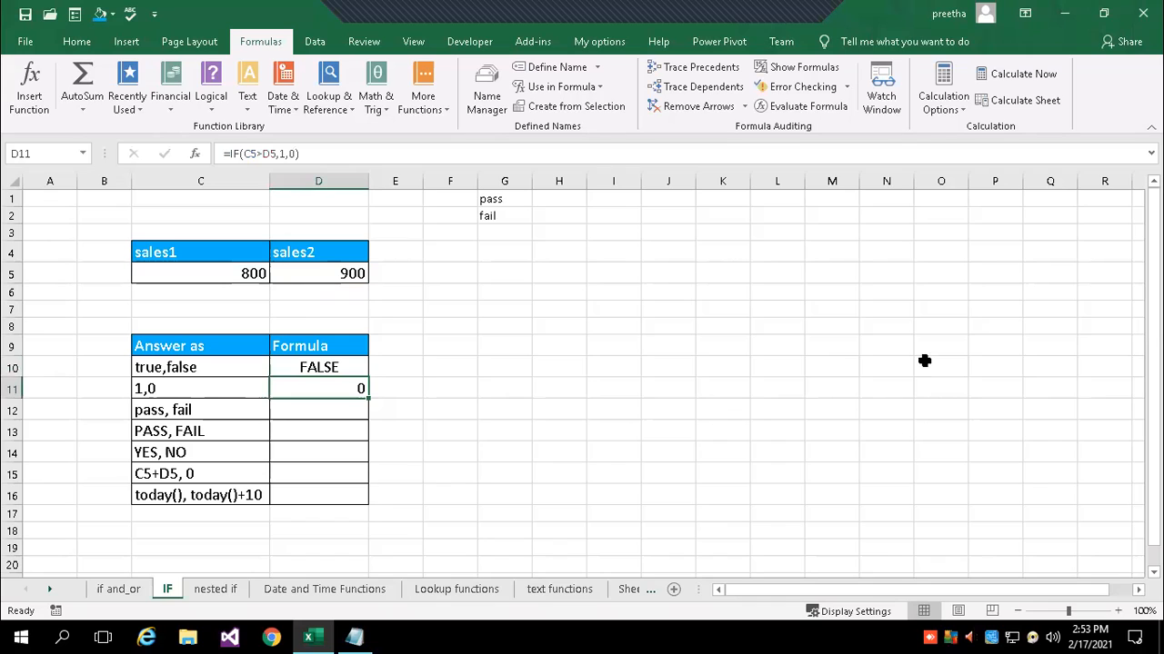
pyautogui.click(318, 153)
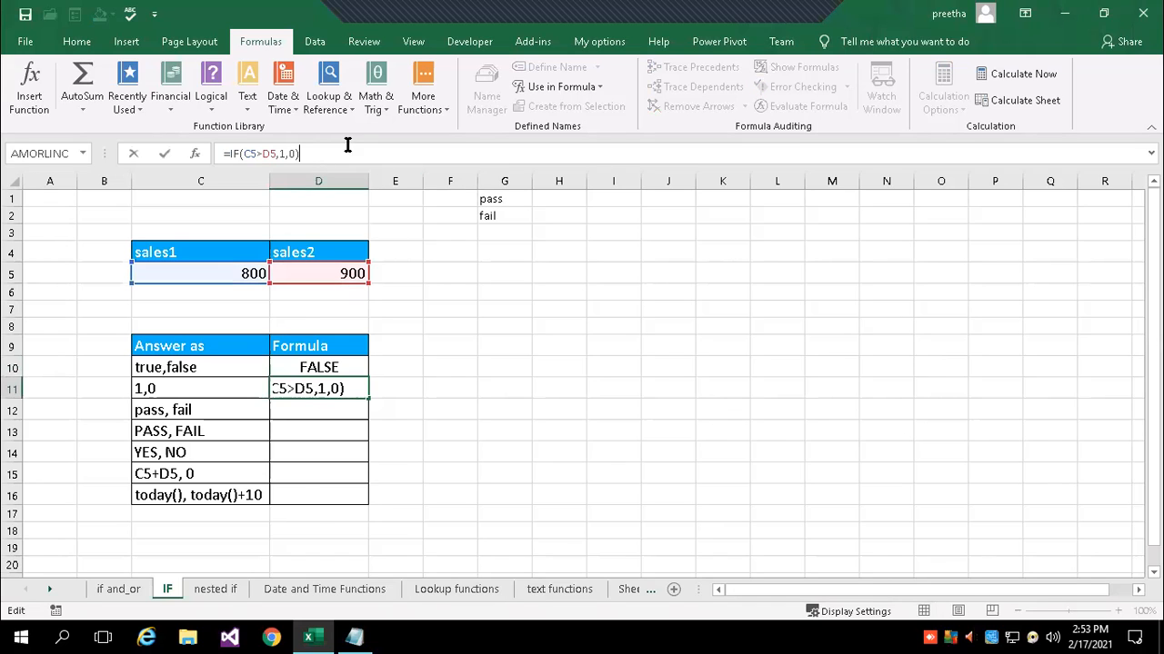
pyautogui.click(357, 391)
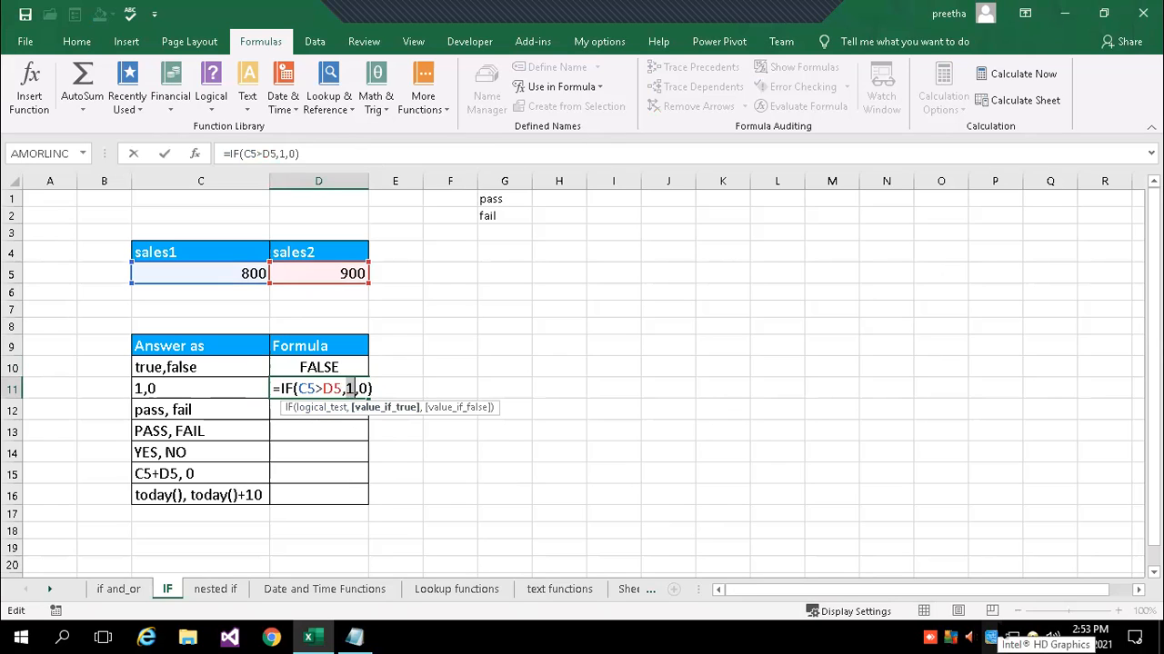
pyautogui.press('Return')
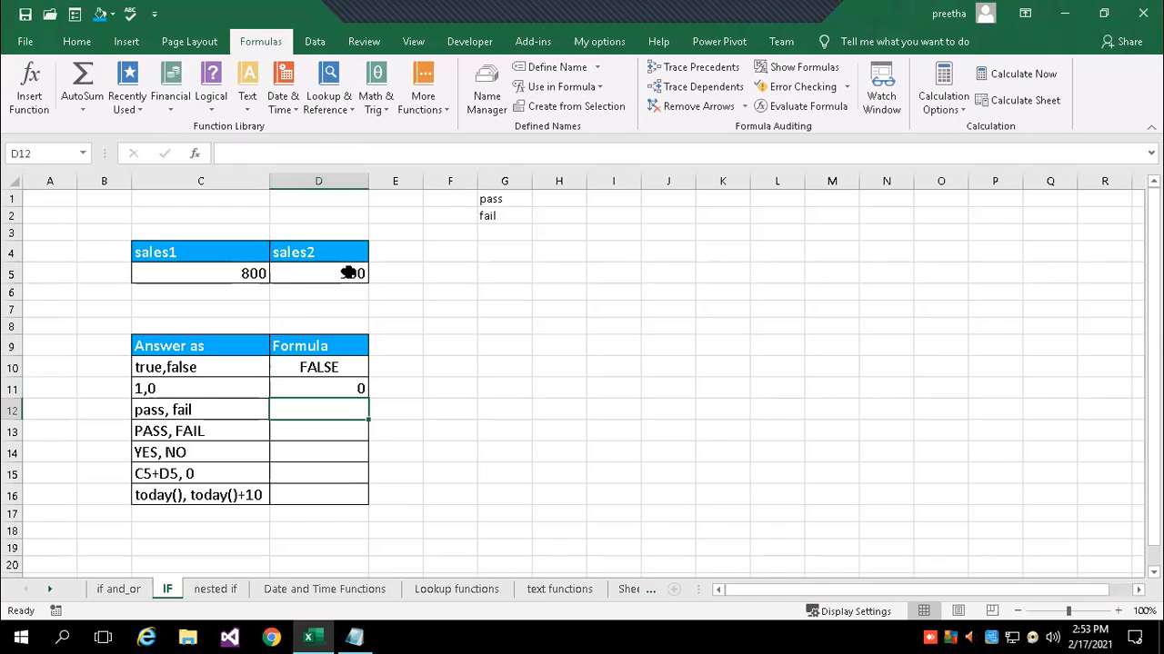
# Set the sales2 value in D5 to 700 and check the formula cell D10.
pyautogui.click(336, 269)
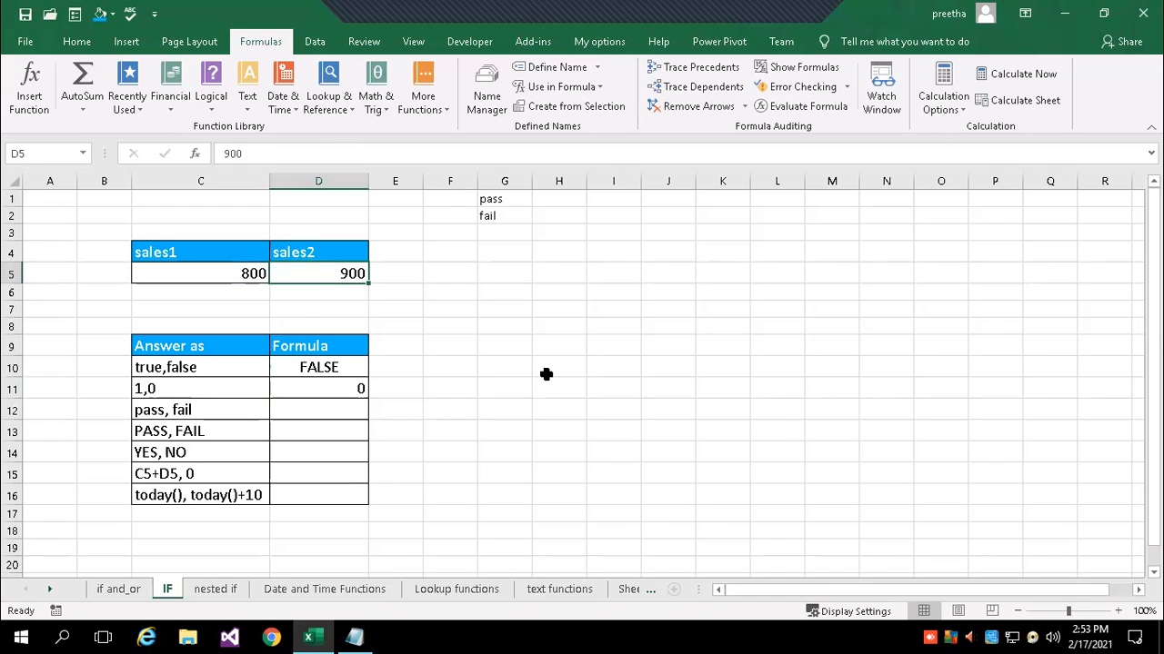
pyautogui.press('Home')
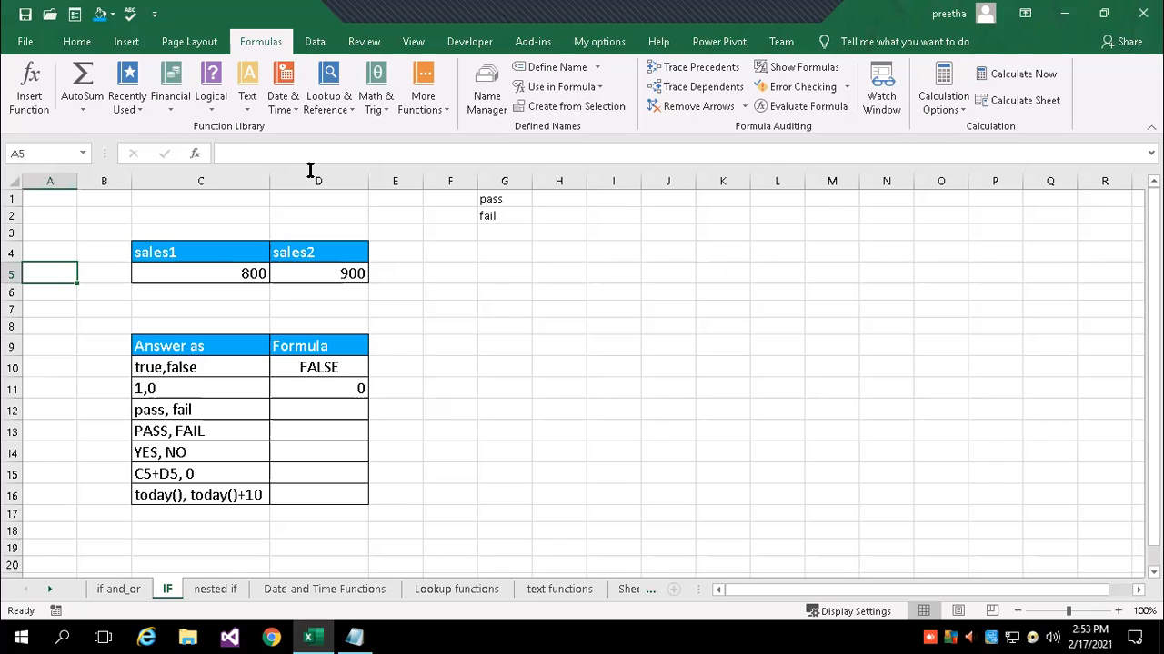
pyautogui.click(331, 273)
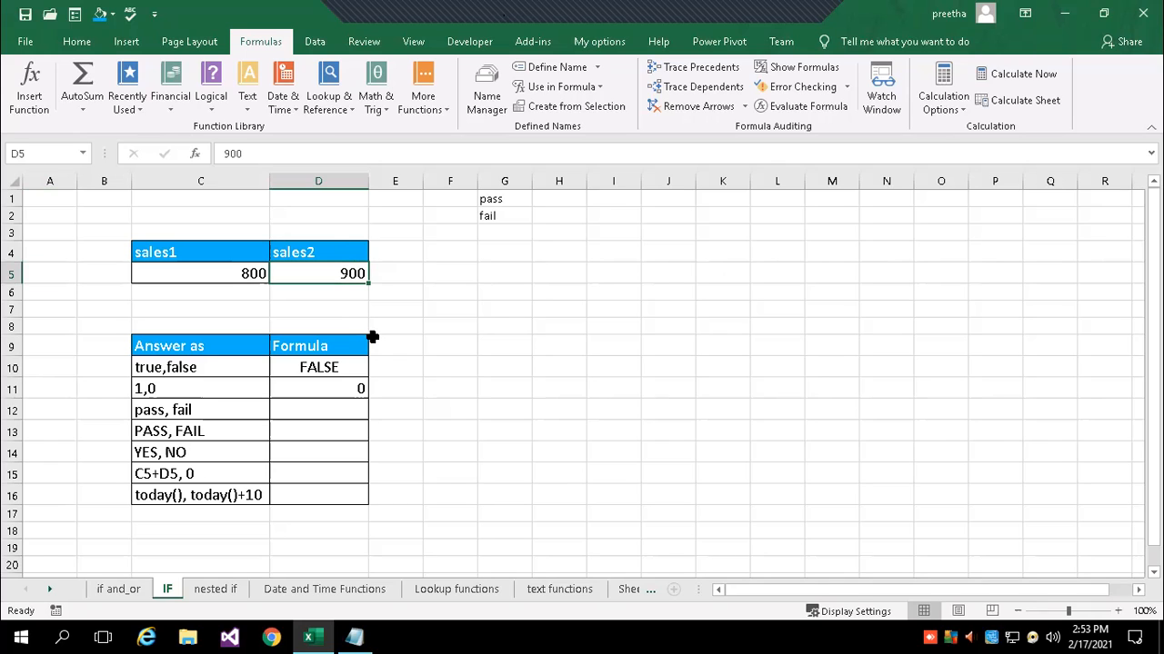
pyautogui.write('700')
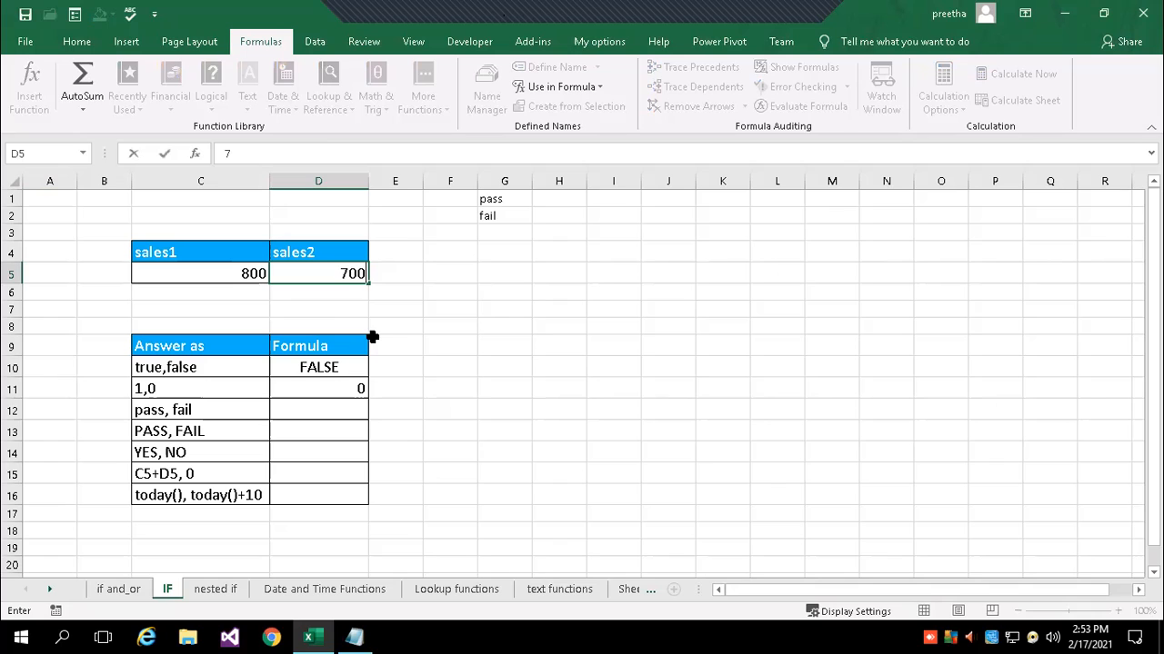
pyautogui.press('Return')
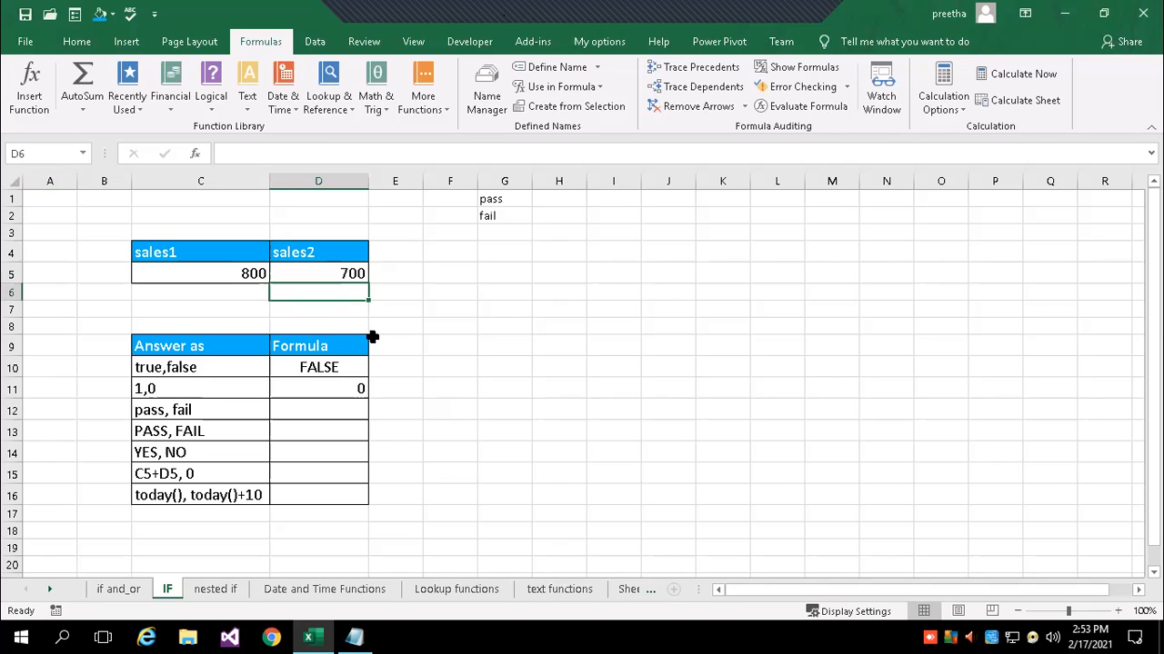
pyautogui.click(321, 369)
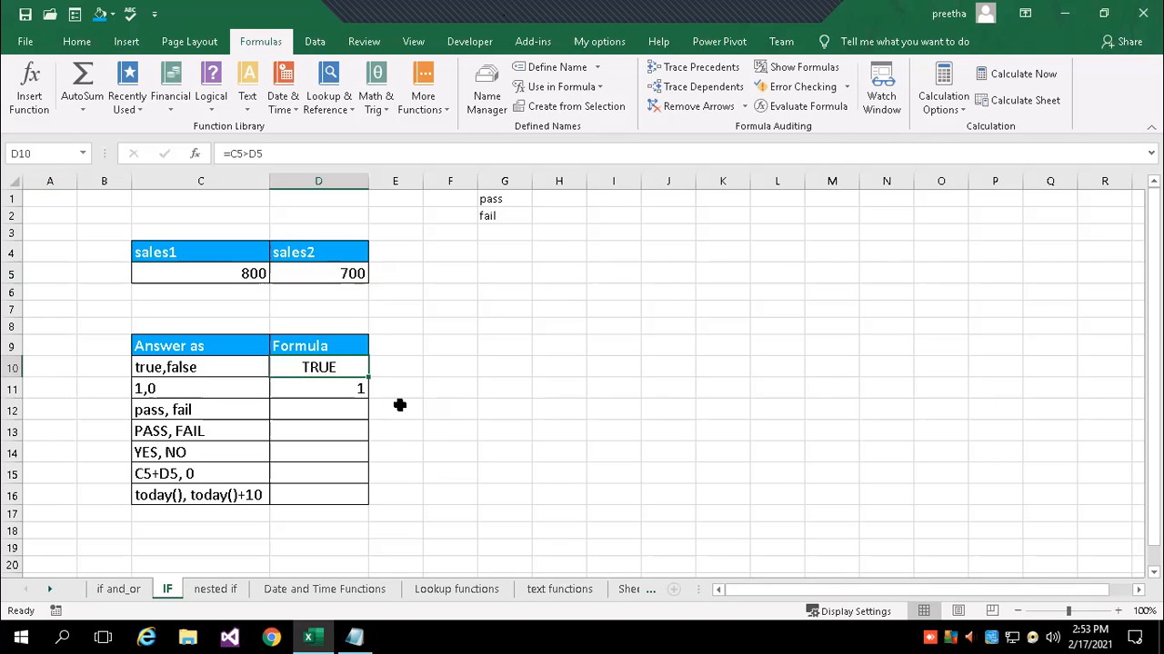
# Enter the formula =if(c5>d5,"pass","fail") in cell D12, the "pass, fail" row.
pyautogui.click(338, 411)
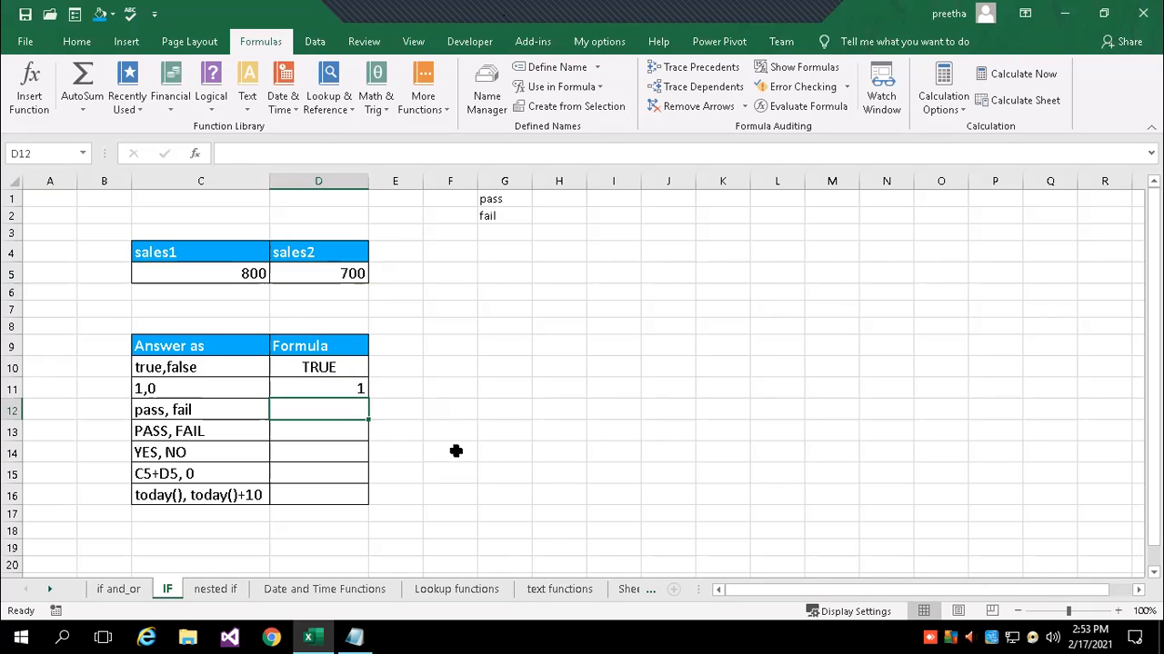
pyautogui.write('=')
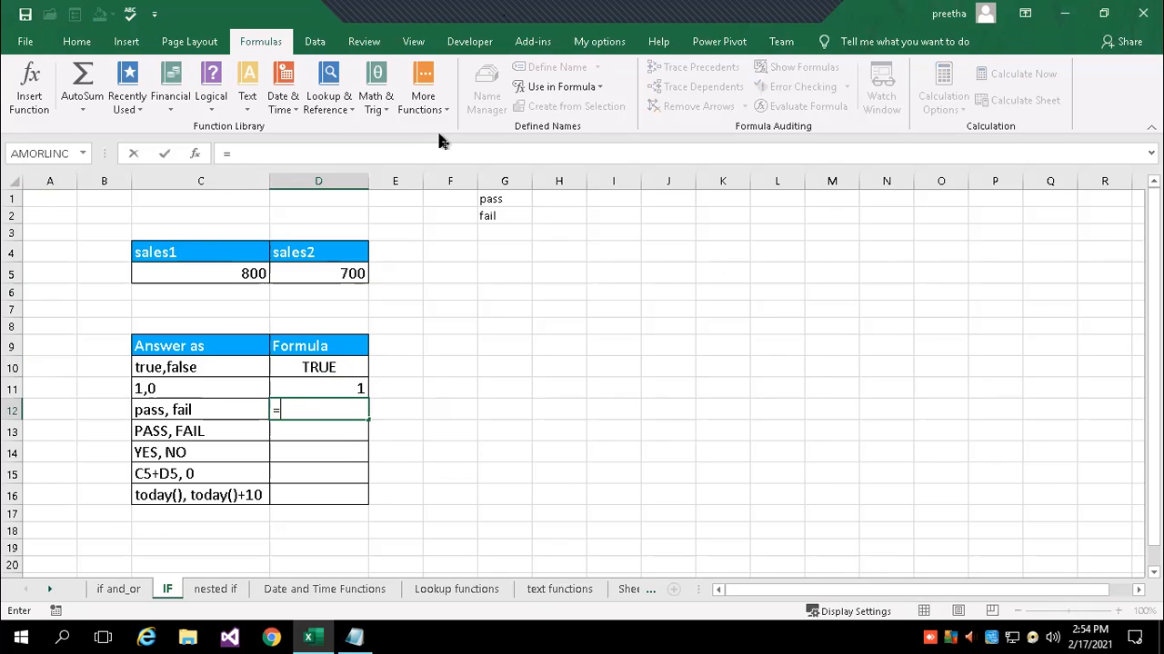
pyautogui.write('if(')
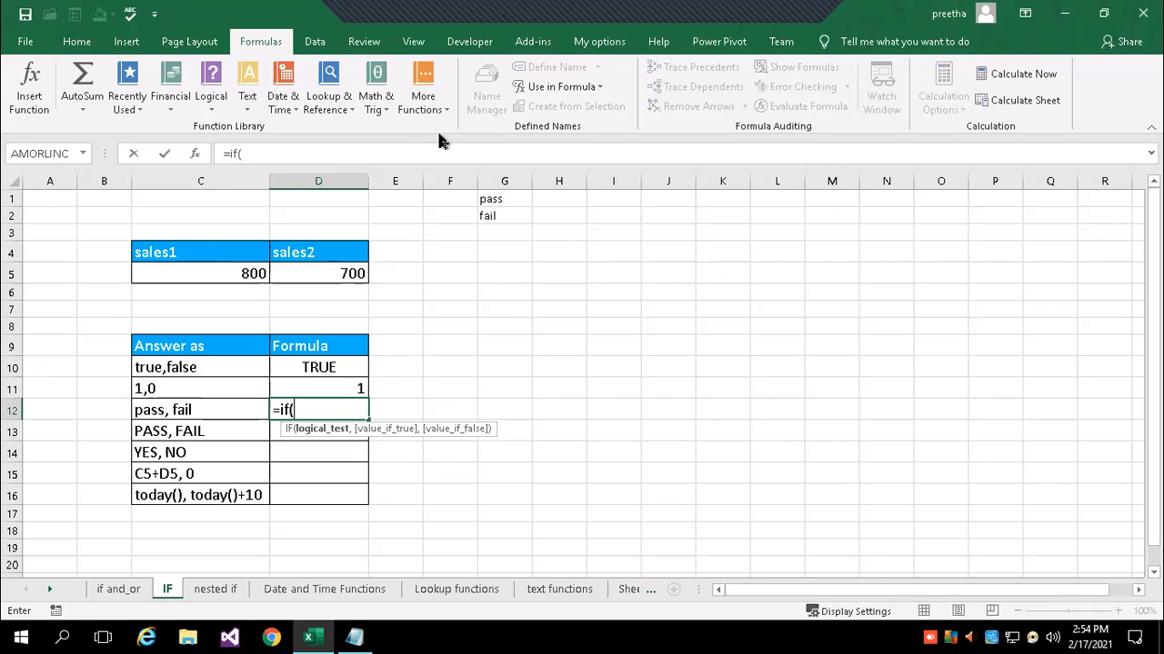
pyautogui.write('c5>d5')
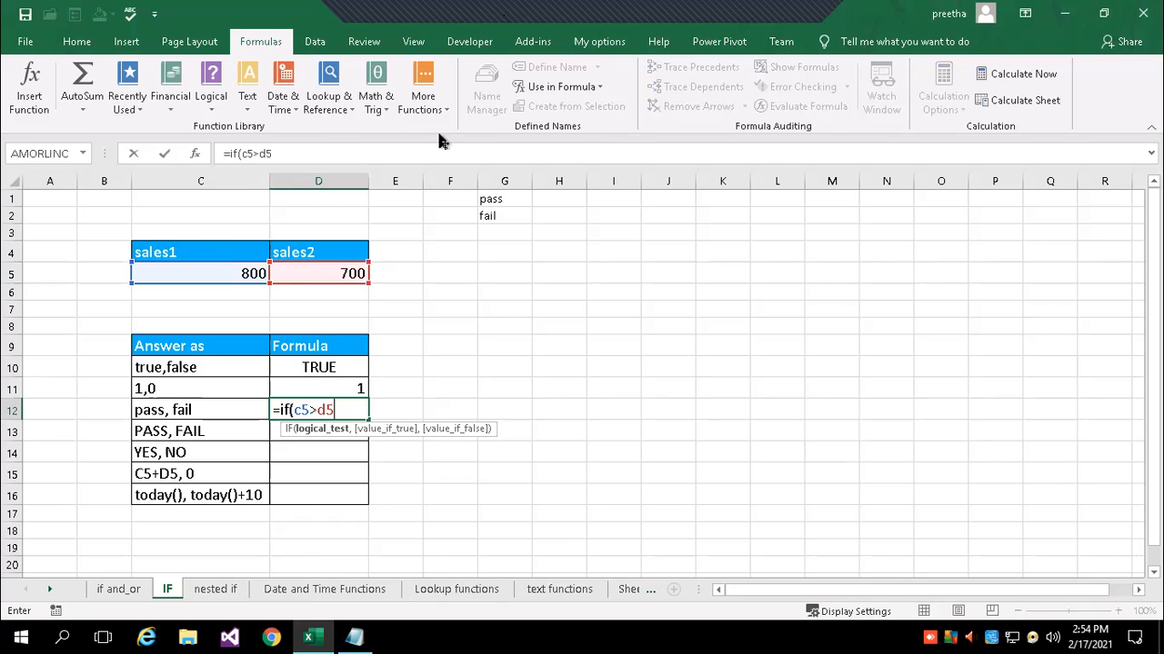
pyautogui.write(',')
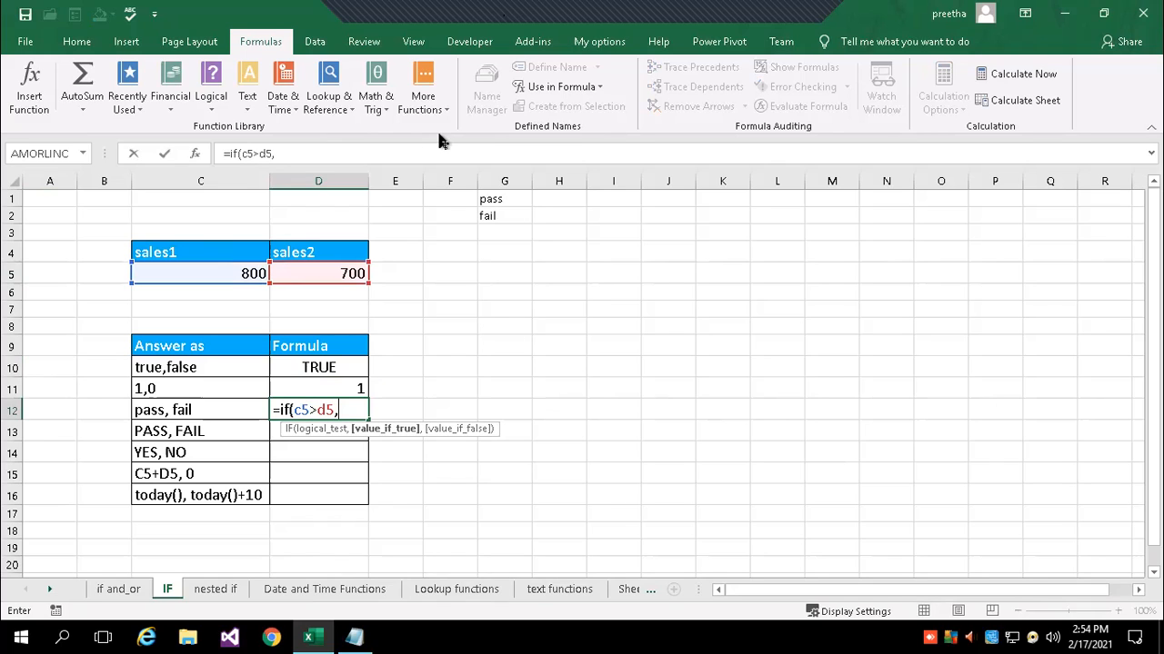
pyautogui.write('"pass","fail')
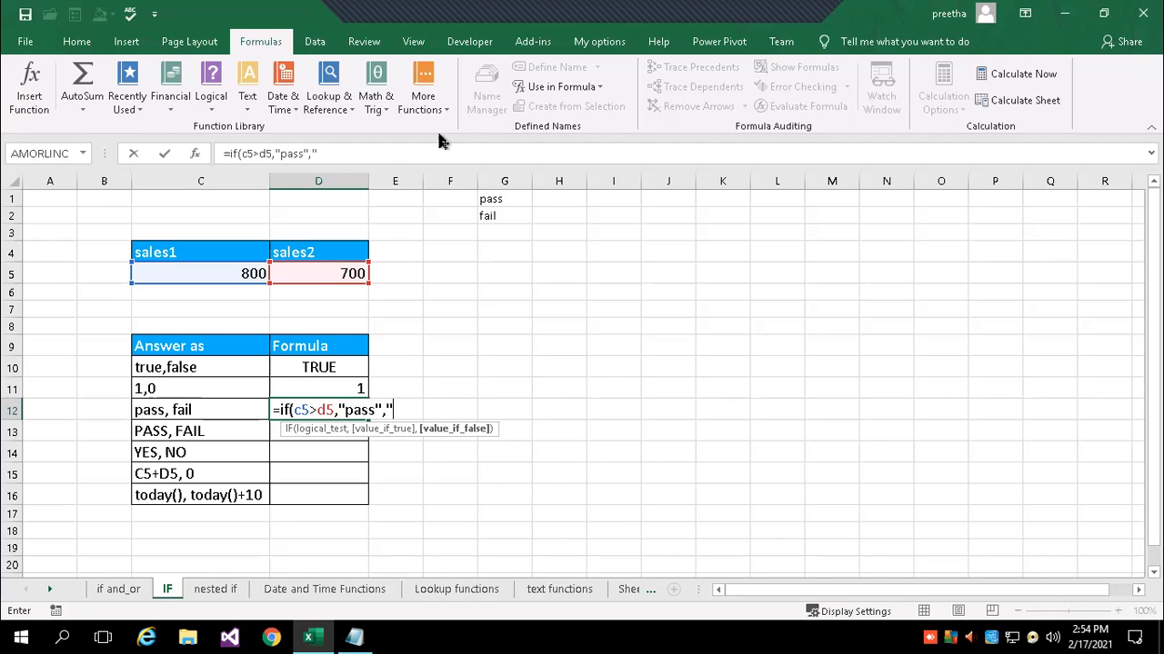
pyautogui.write('")')
pyautogui.press('BackSpace')
pyautogui.write(')')
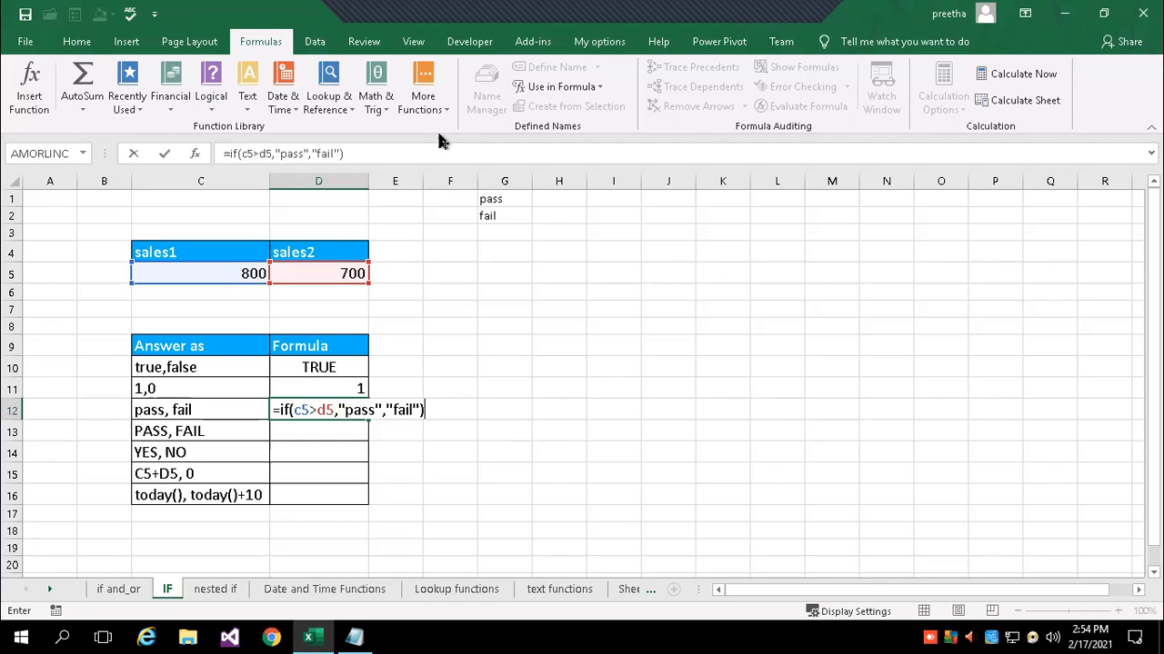
pyautogui.press('Return')
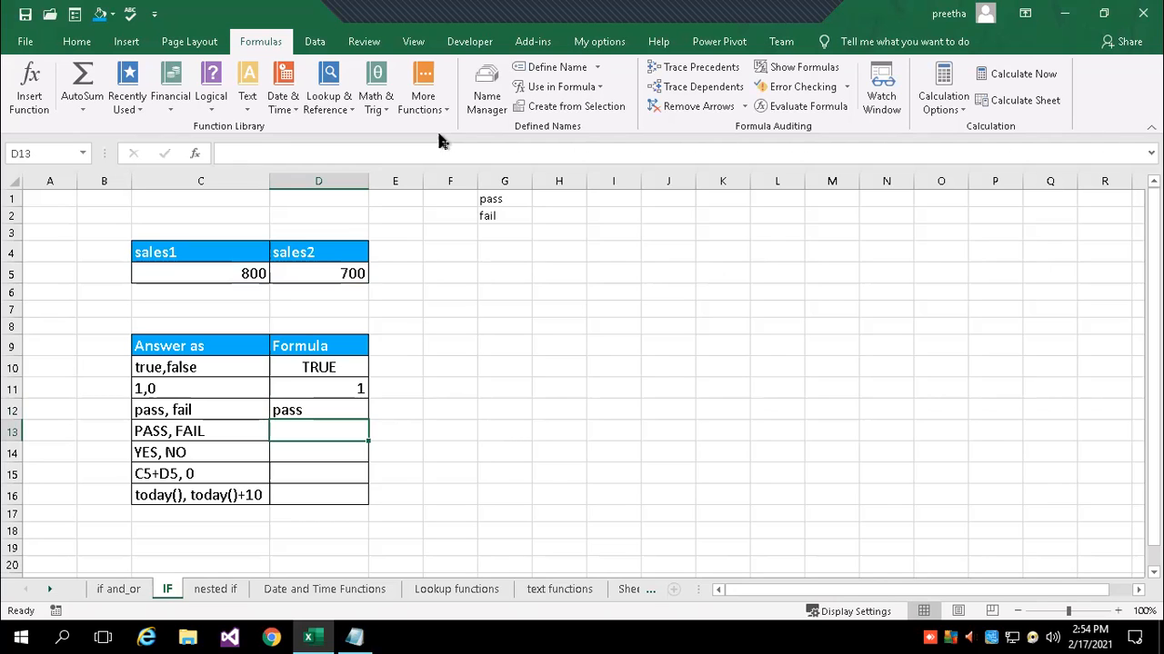
# Review the IF formulas in D11 and D12, comparing the numeric arguments with the quoted text arguments.
pyautogui.press('Down')
pyautogui.press('Up')
pyautogui.press('Up')
pyautogui.press('Up')
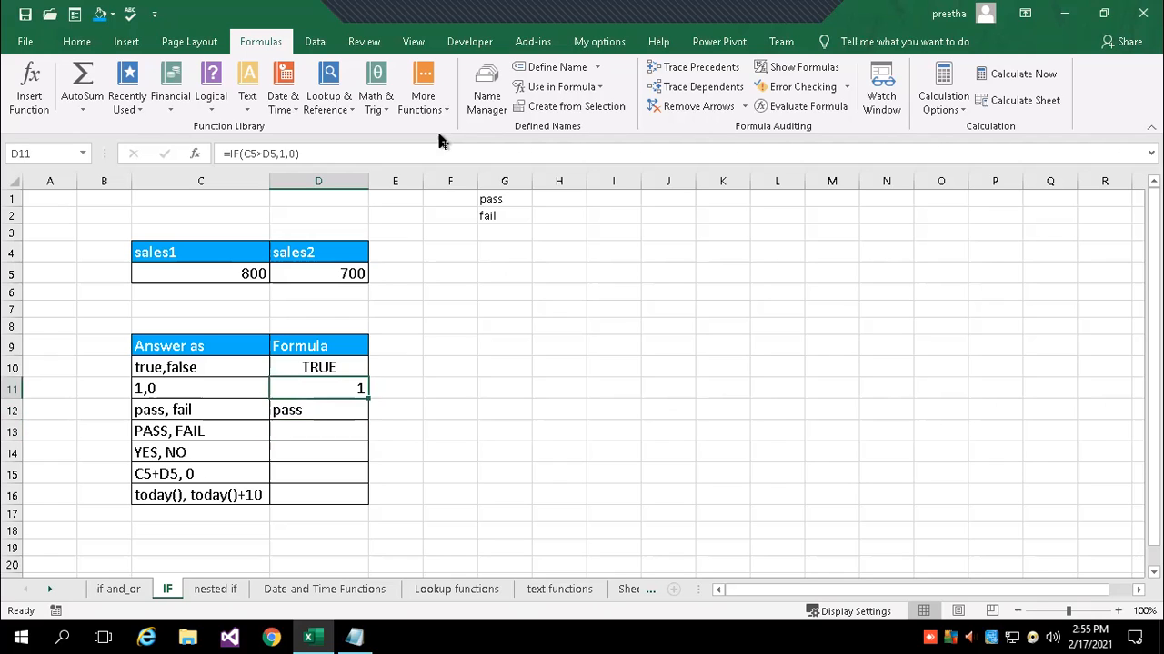
pyautogui.click(413, 152)
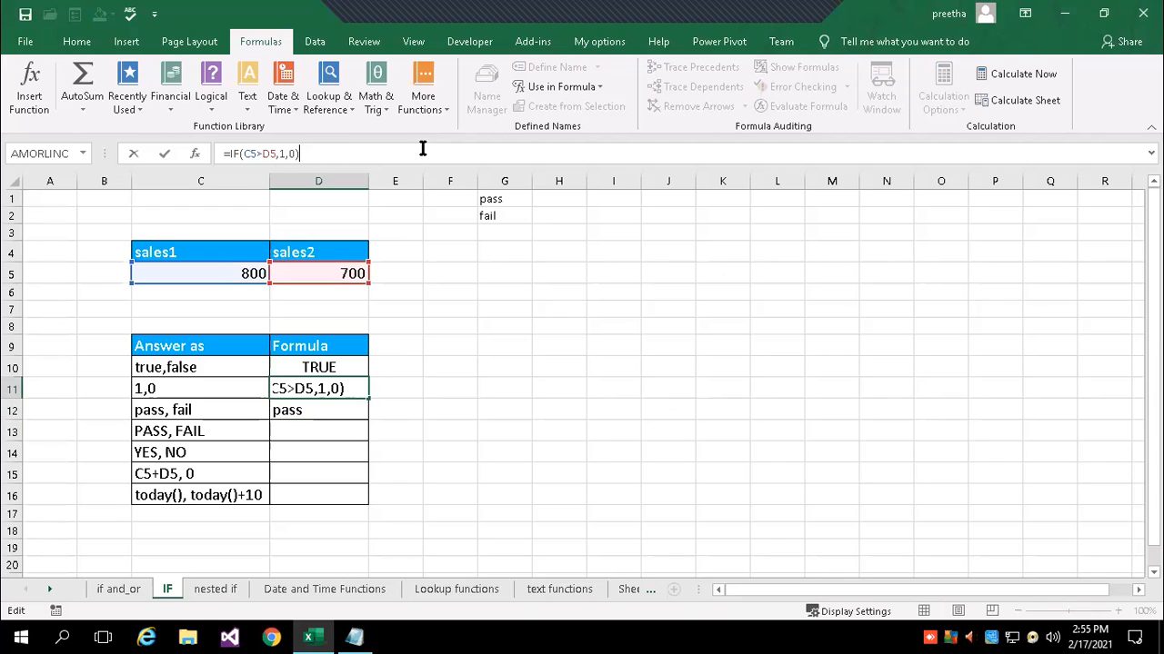
pyautogui.press('Return')
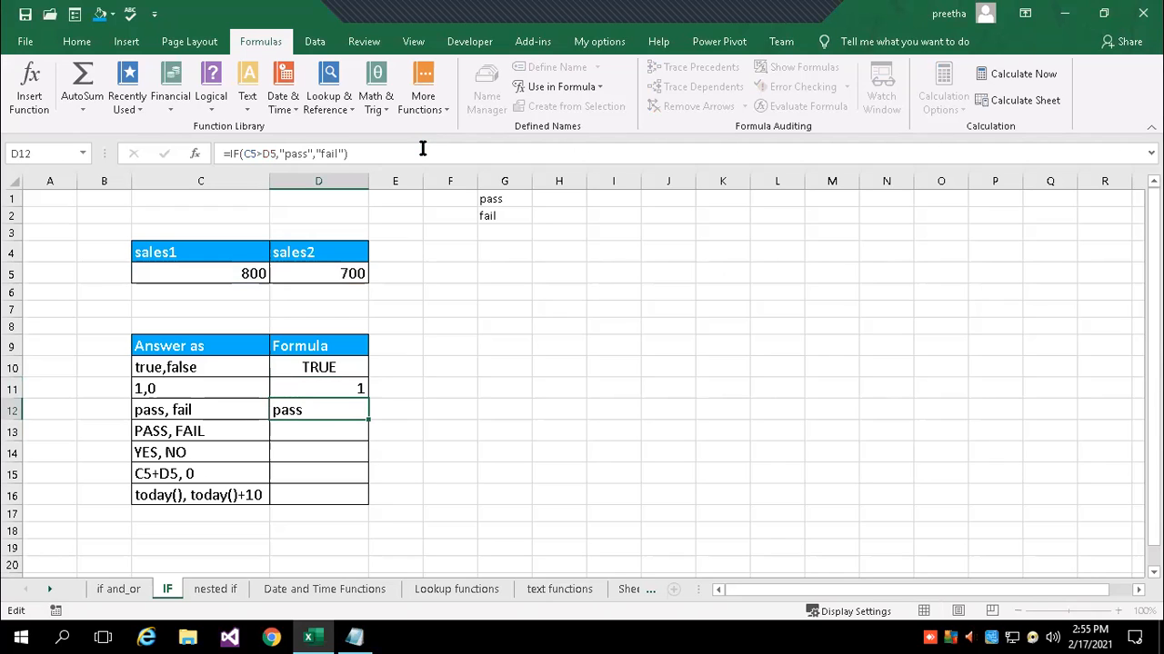
pyautogui.click(398, 153)
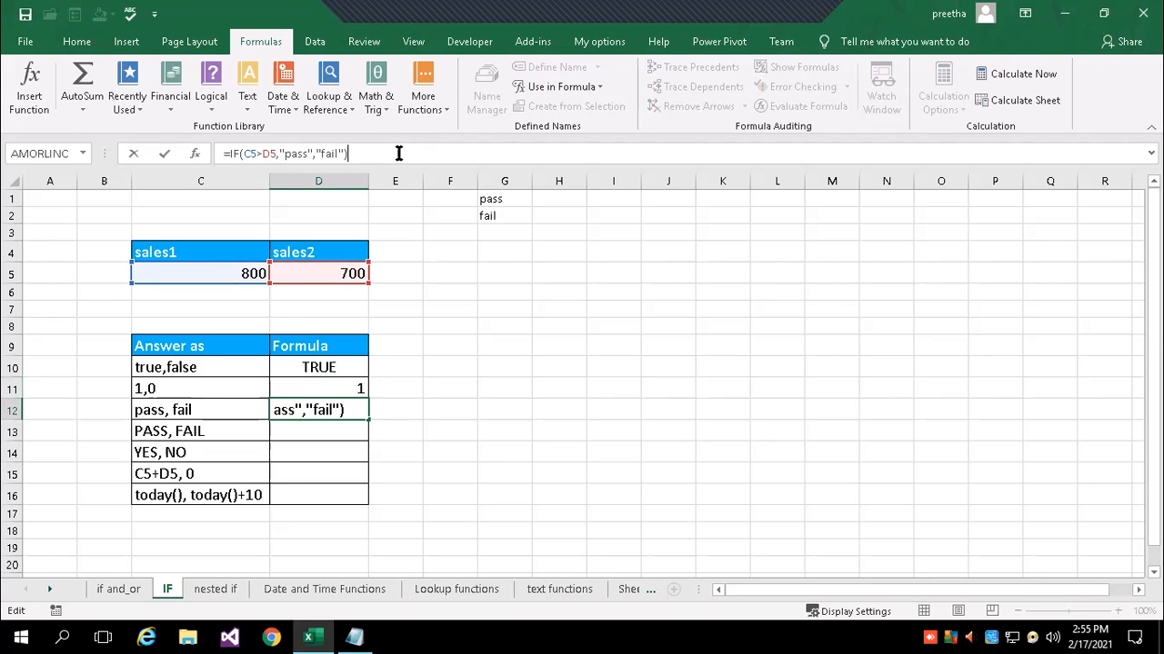
pyautogui.press('Return')
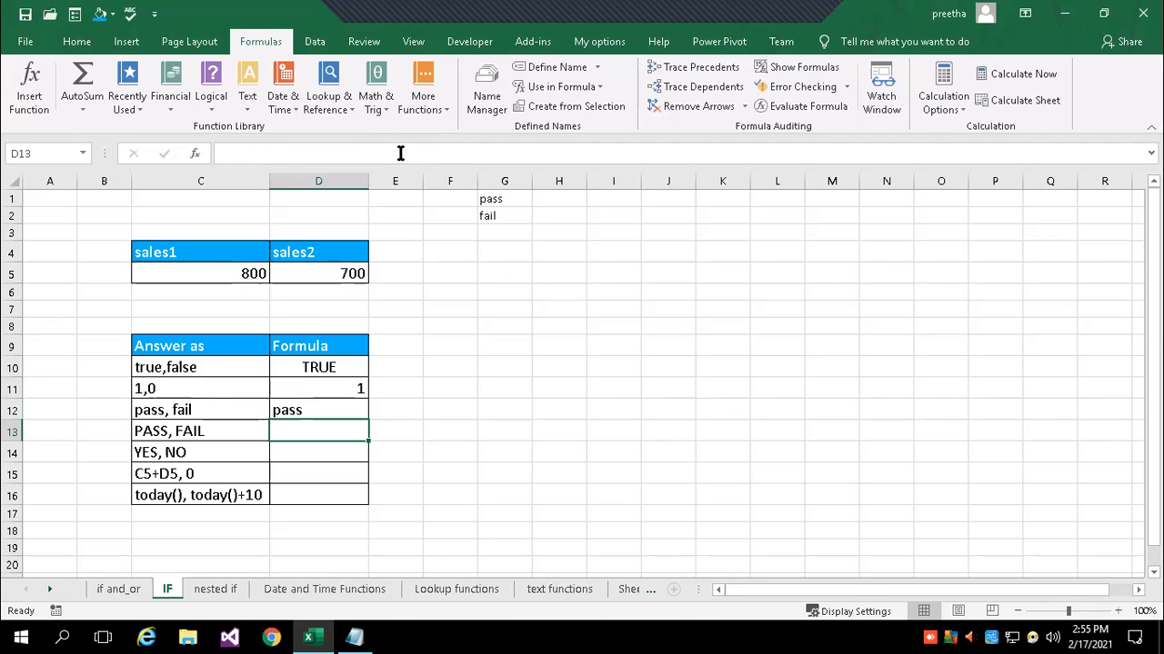
# Enter the formula =if(c5>d5,upper(G1),upper(G2)) in cell D13, the "PASS, FAIL" row.
pyautogui.write('=')
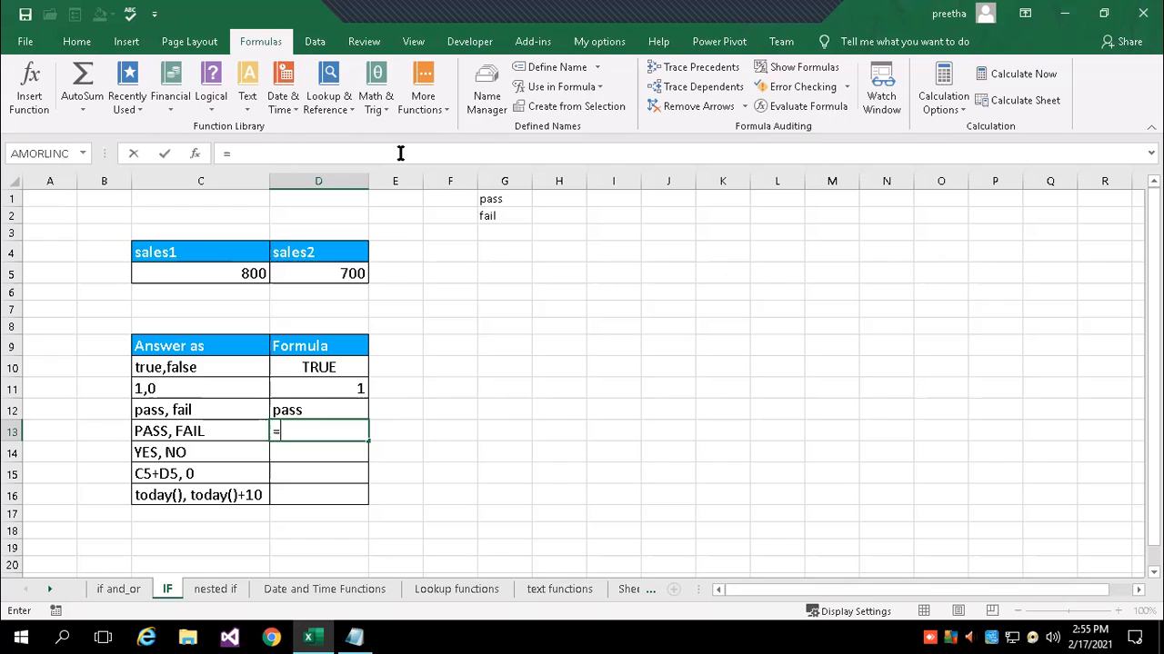
pyautogui.write('if')
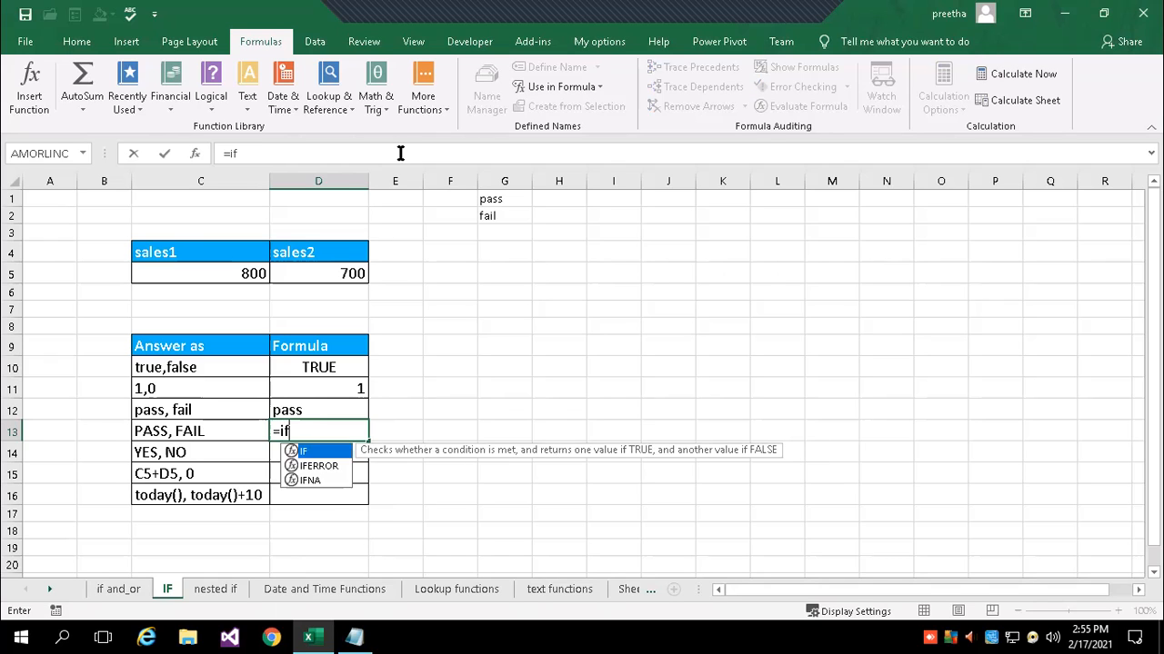
pyautogui.write('(c5>')
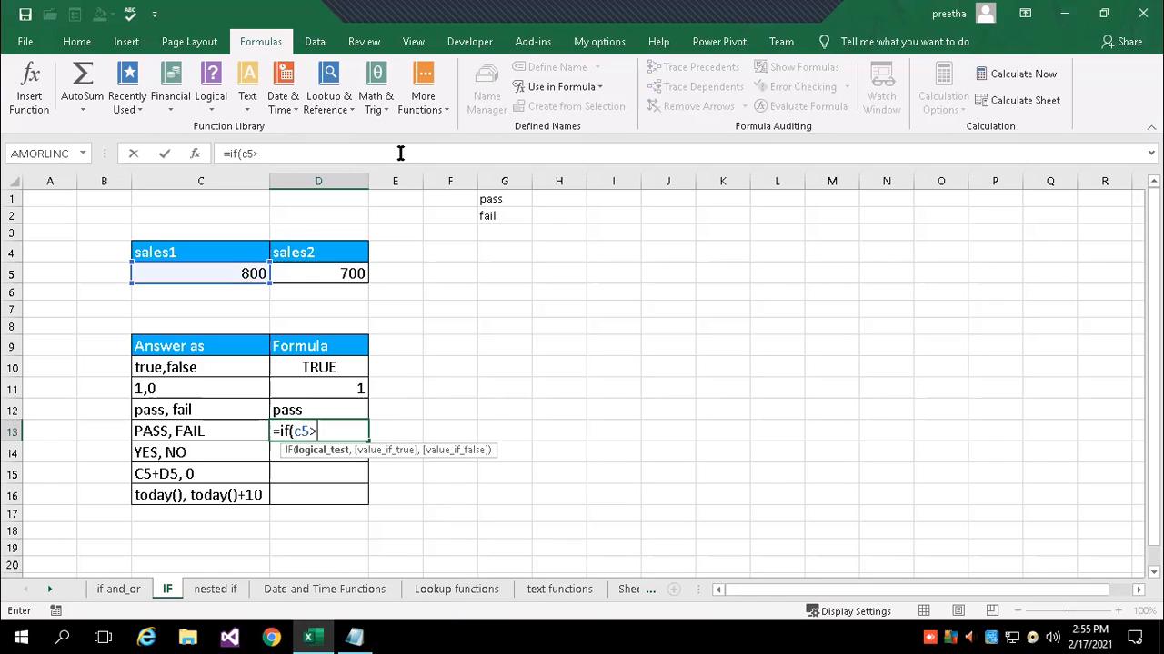
pyautogui.write('d5')
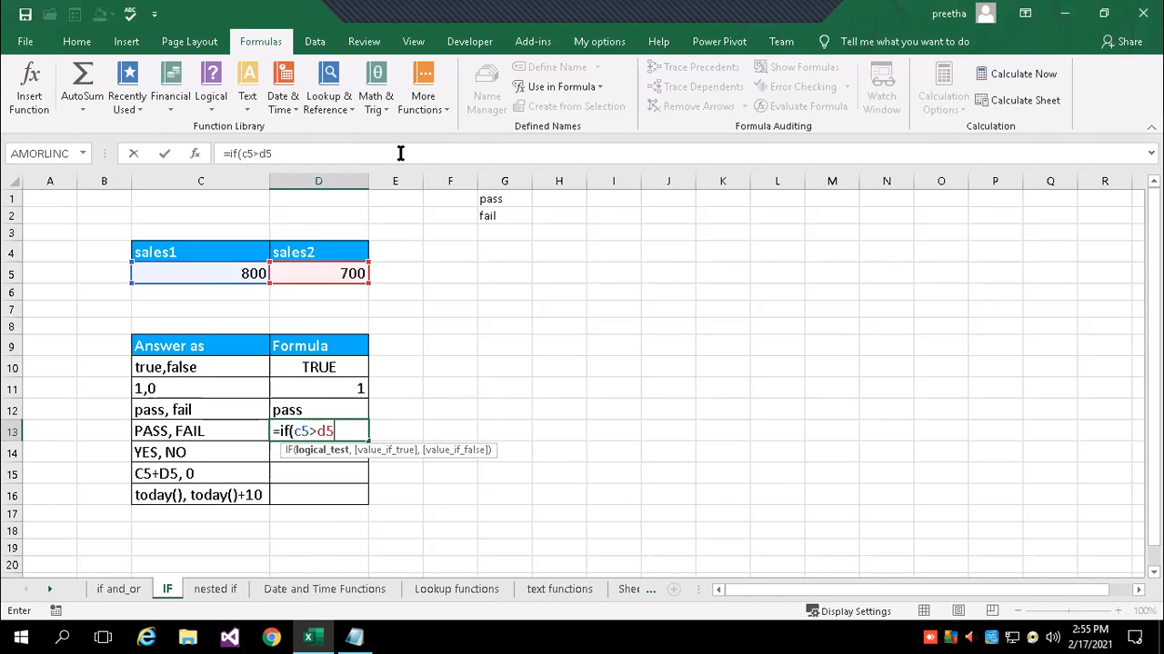
pyautogui.write(',up')
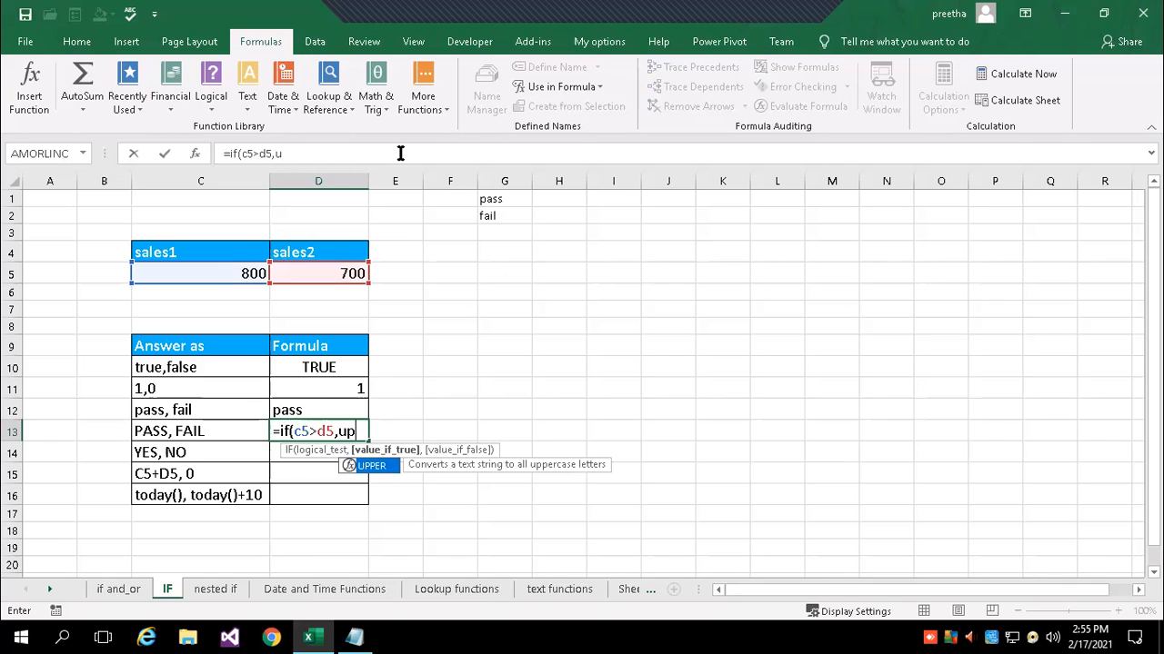
pyautogui.write('per(')
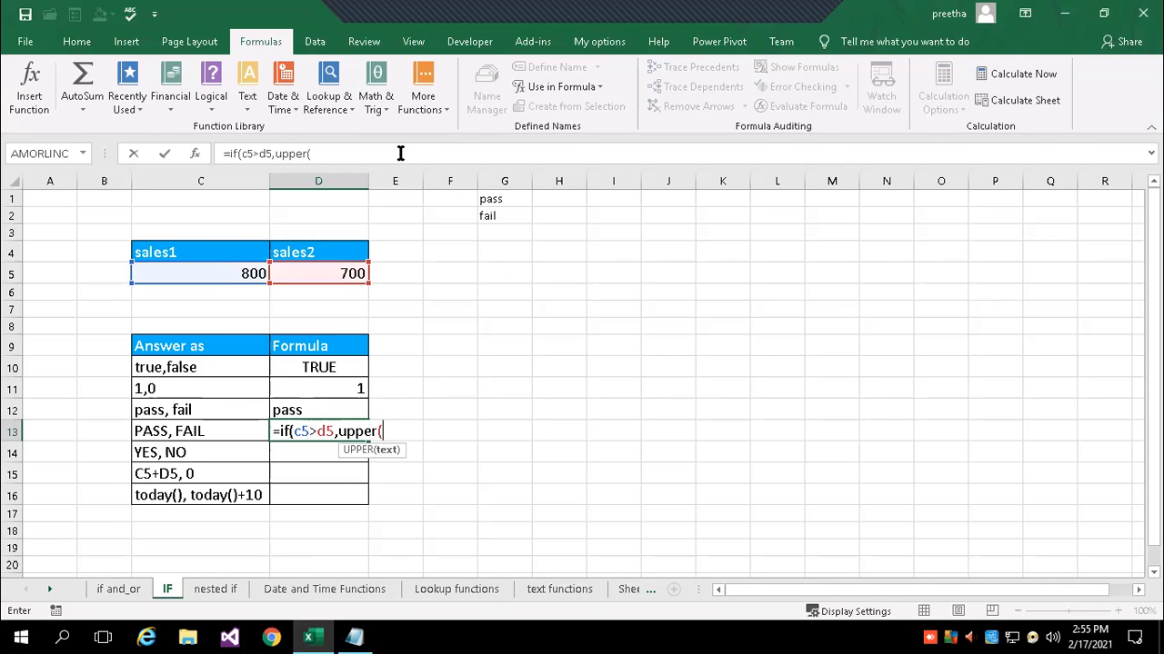
pyautogui.click(499, 198)
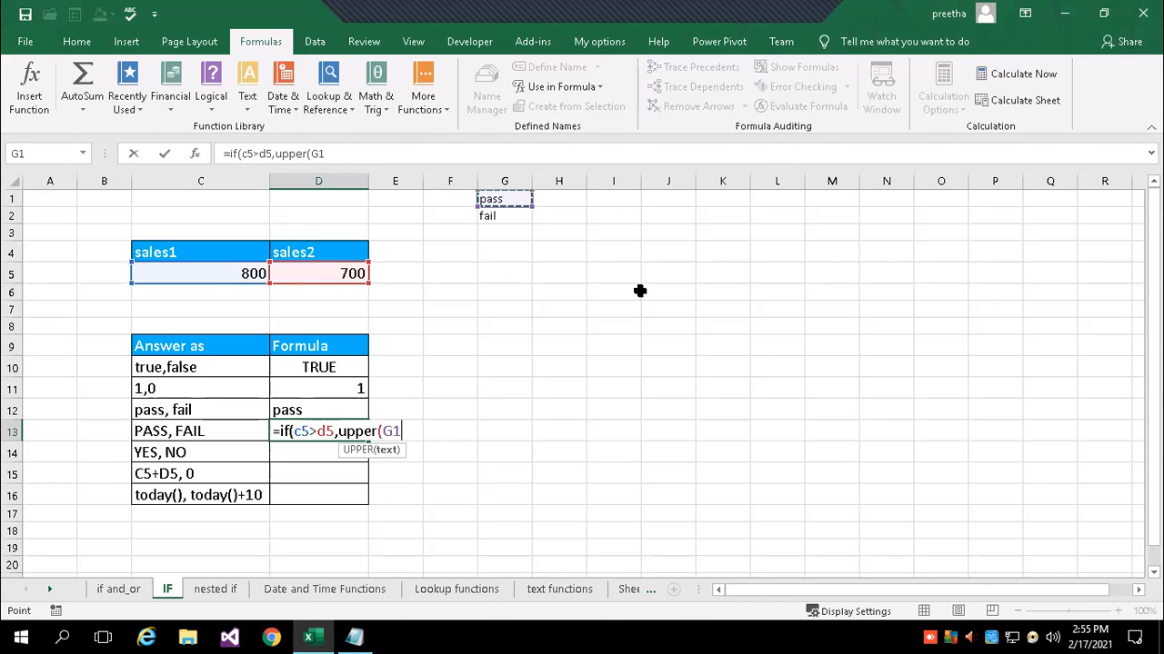
pyautogui.write(')')
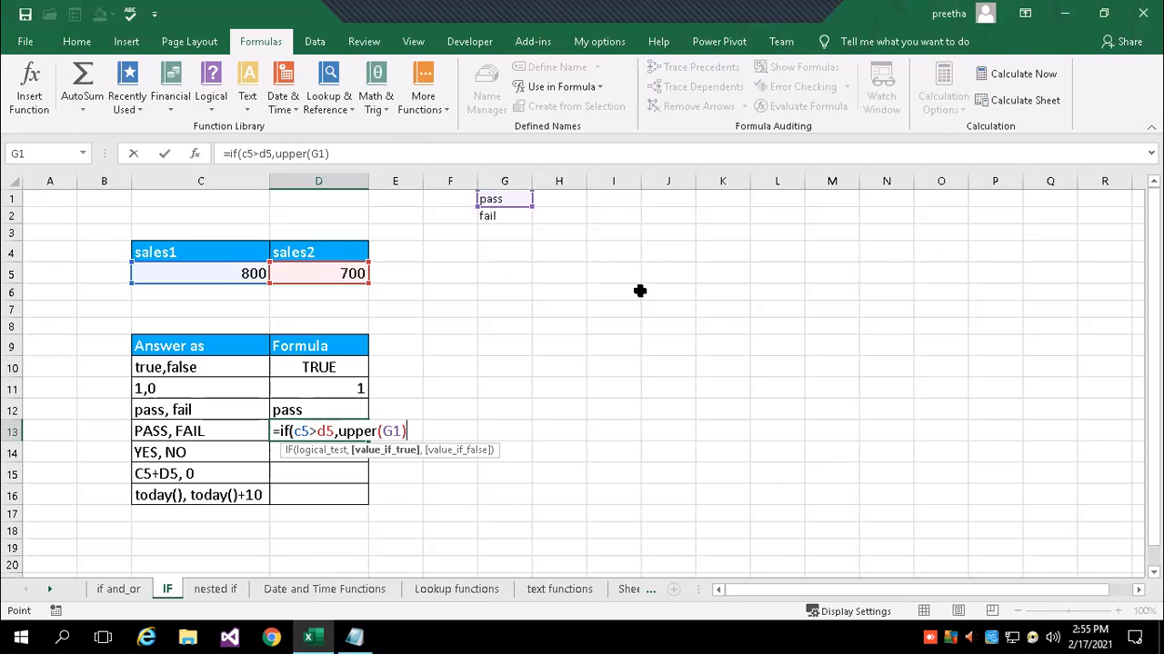
pyautogui.write(',upper')
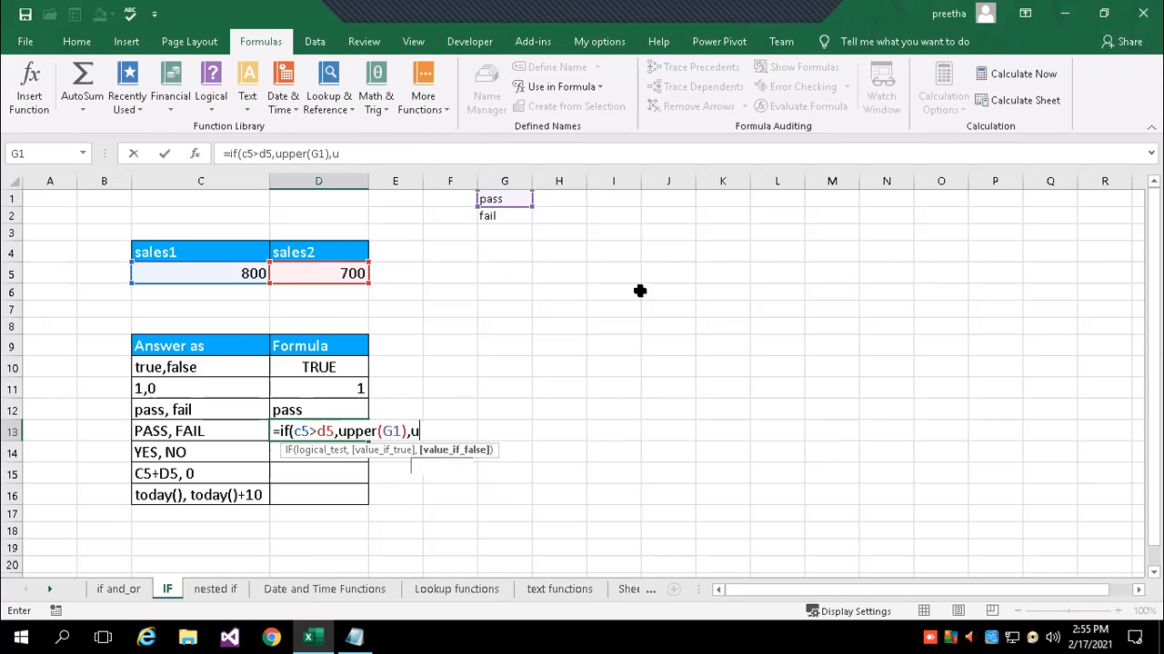
pyautogui.write('(')
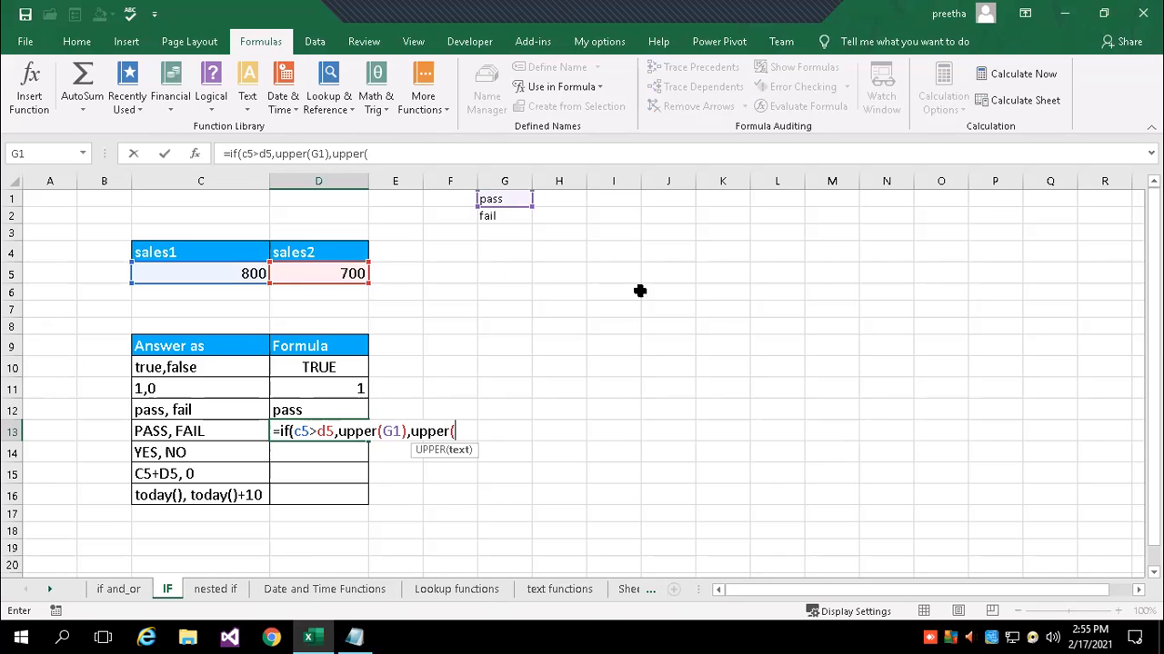
pyautogui.click(517, 215)
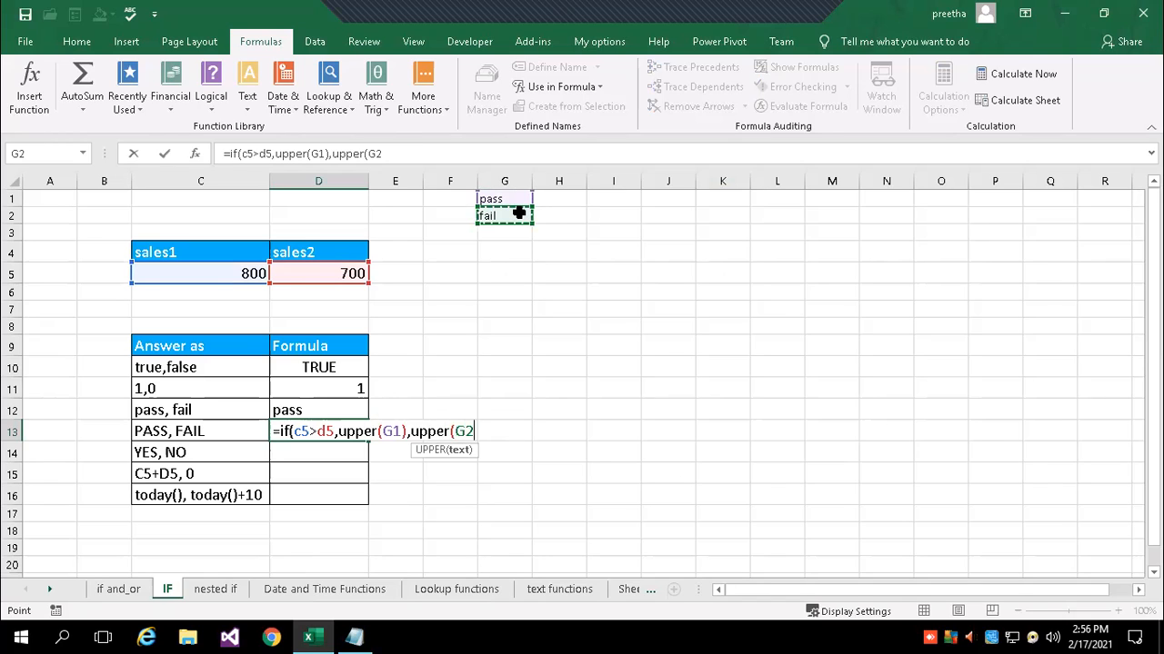
pyautogui.write(')')
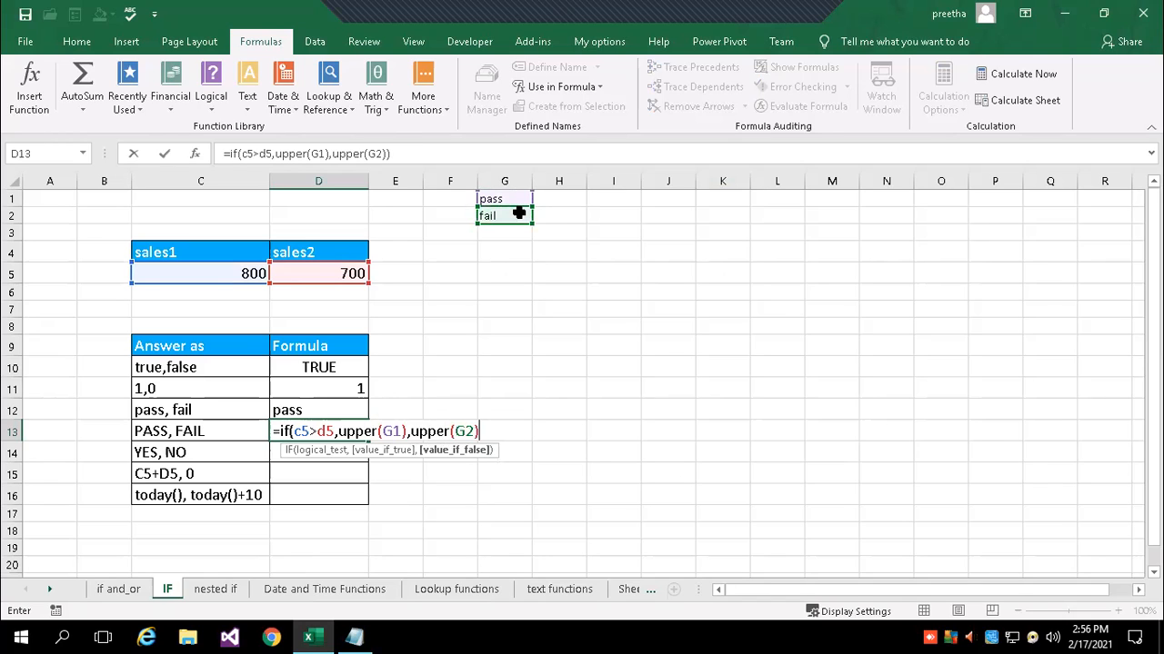
pyautogui.write(')')
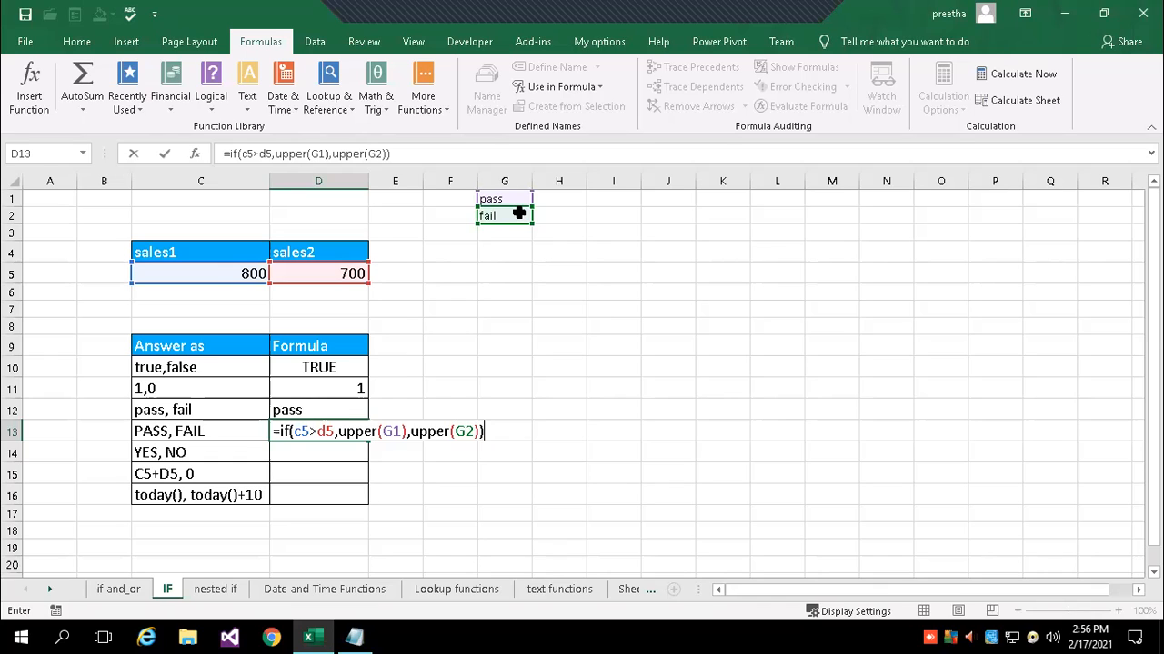
pyautogui.press('Return')
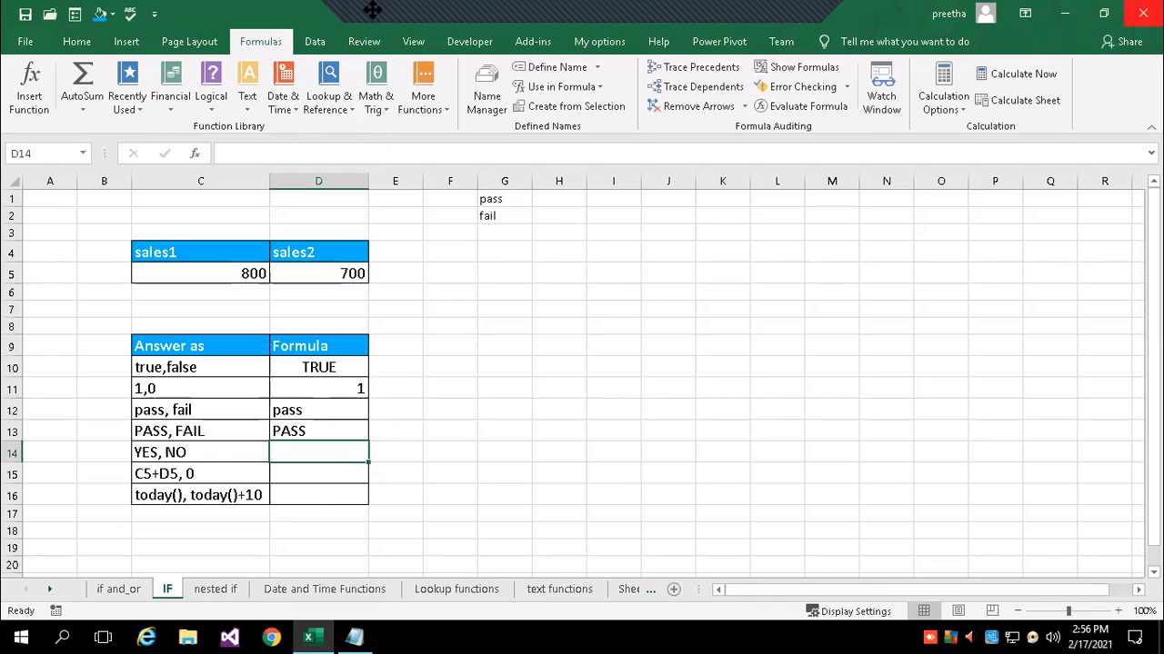
# Examine the quoted "pass" argument of the IF formula in D12, discarding any accidental edit.
pyautogui.click(322, 408)
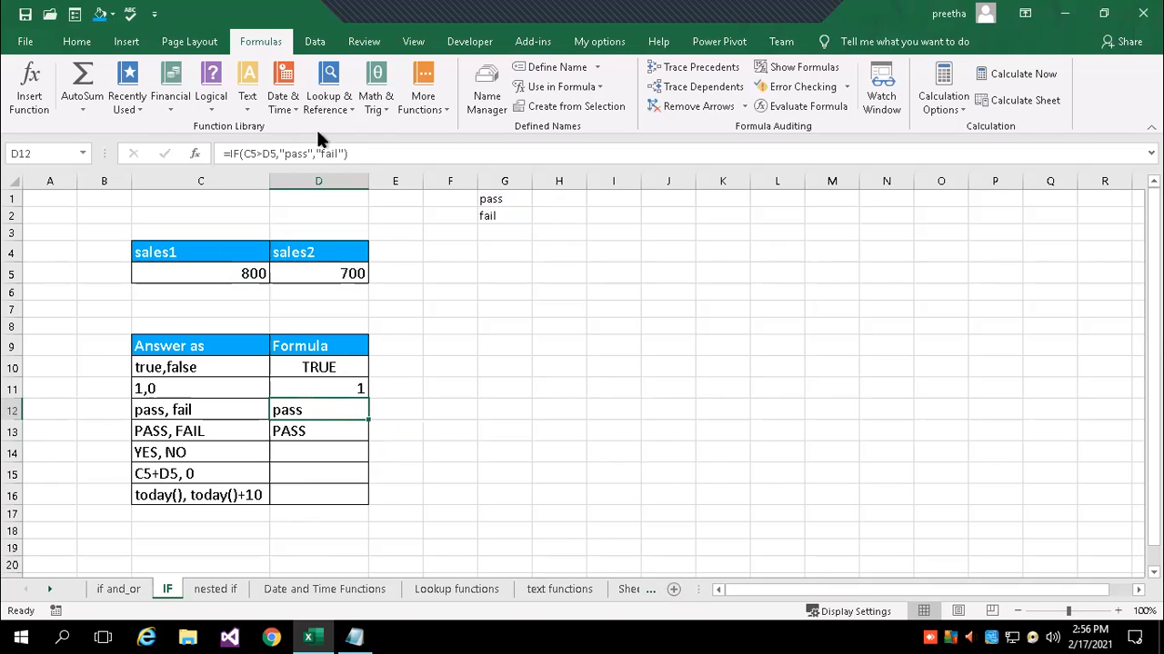
pyautogui.click(307, 153)
pyautogui.click(368, 153)
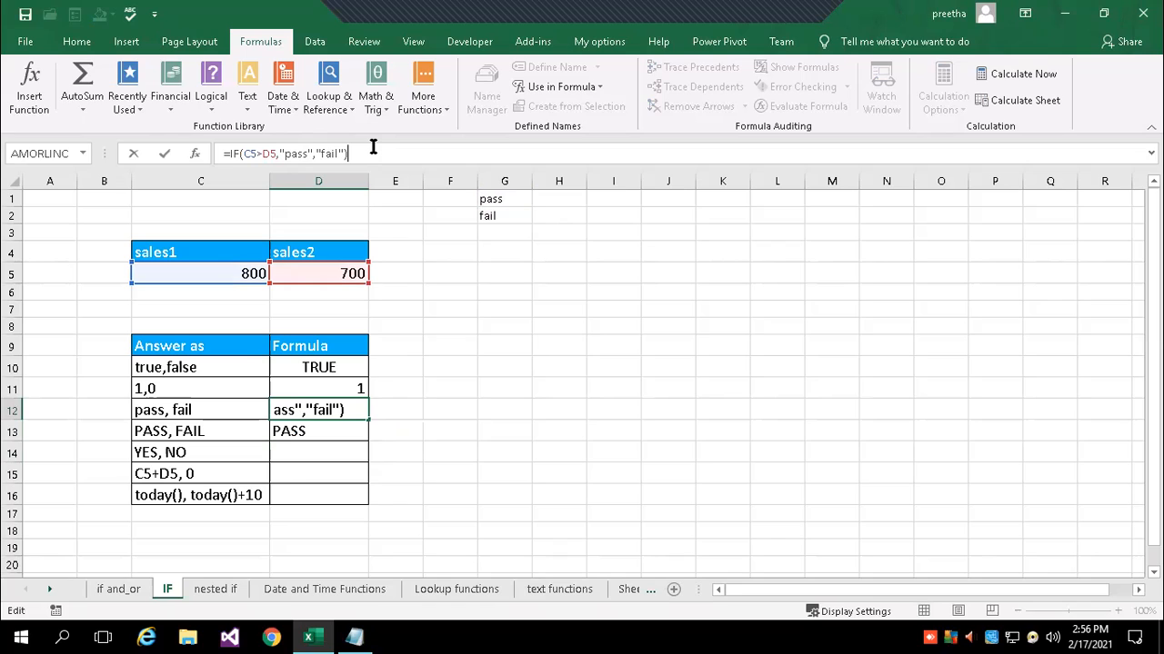
pyautogui.moveTo(347, 410); pyautogui.dragTo(386, 410)
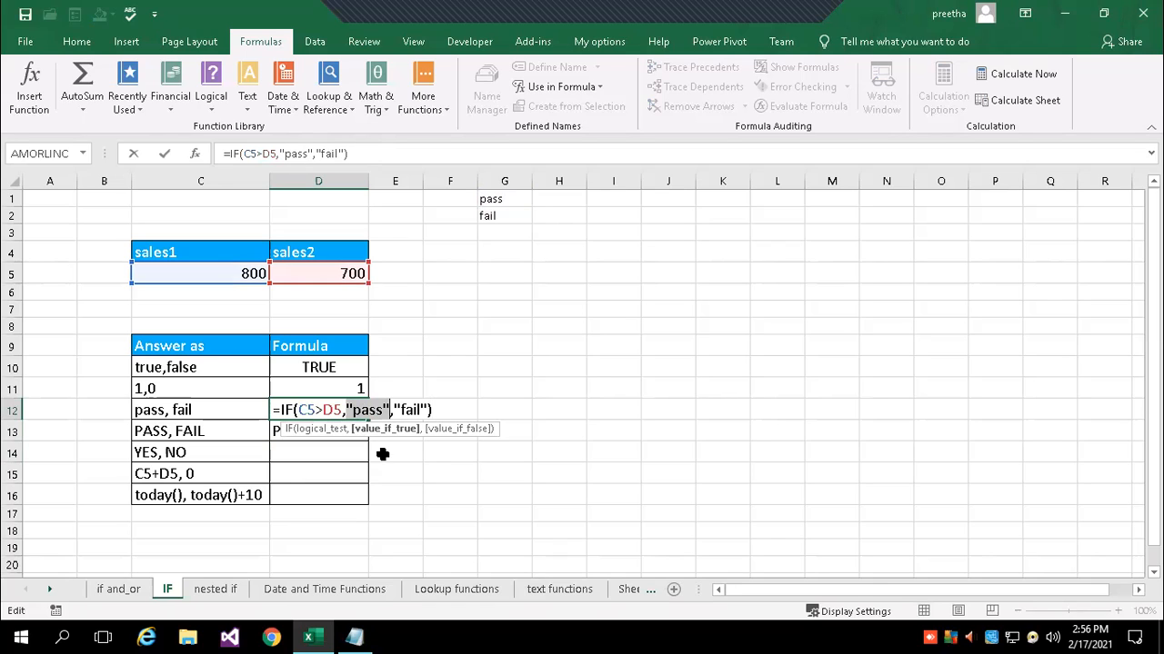
pyautogui.click(459, 391)
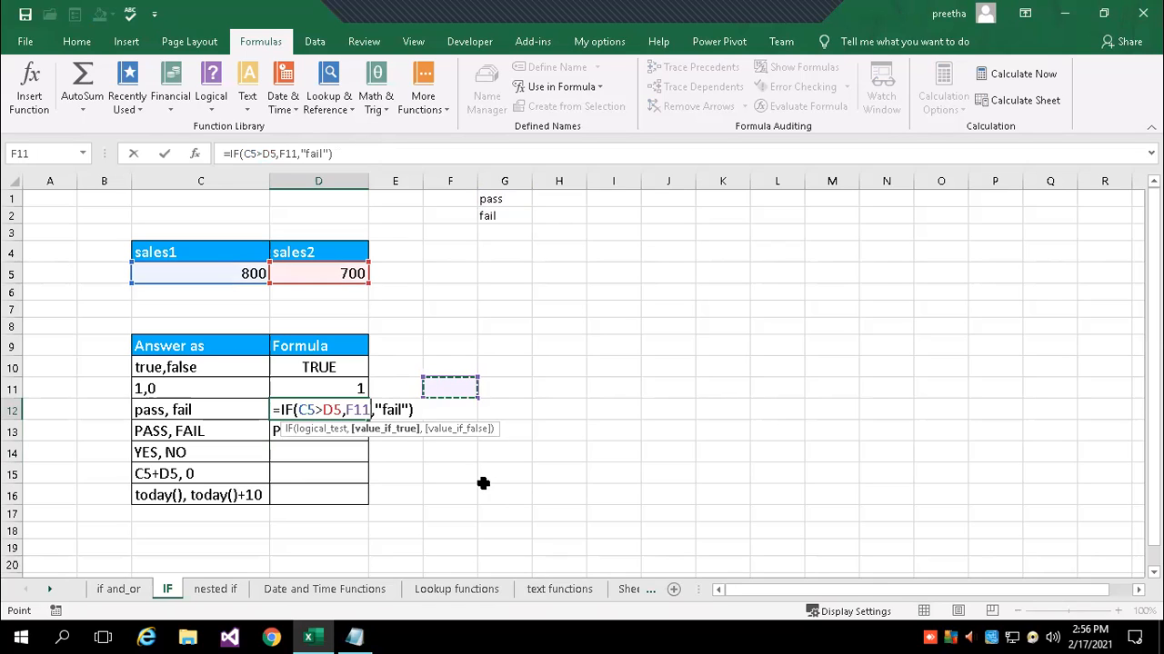
pyautogui.press('Escape')
# Compare the numeric arguments of the IF formula in D11 with the quoted "pass" and "fail" arguments in D12.
pyautogui.doubleClick(337, 383)
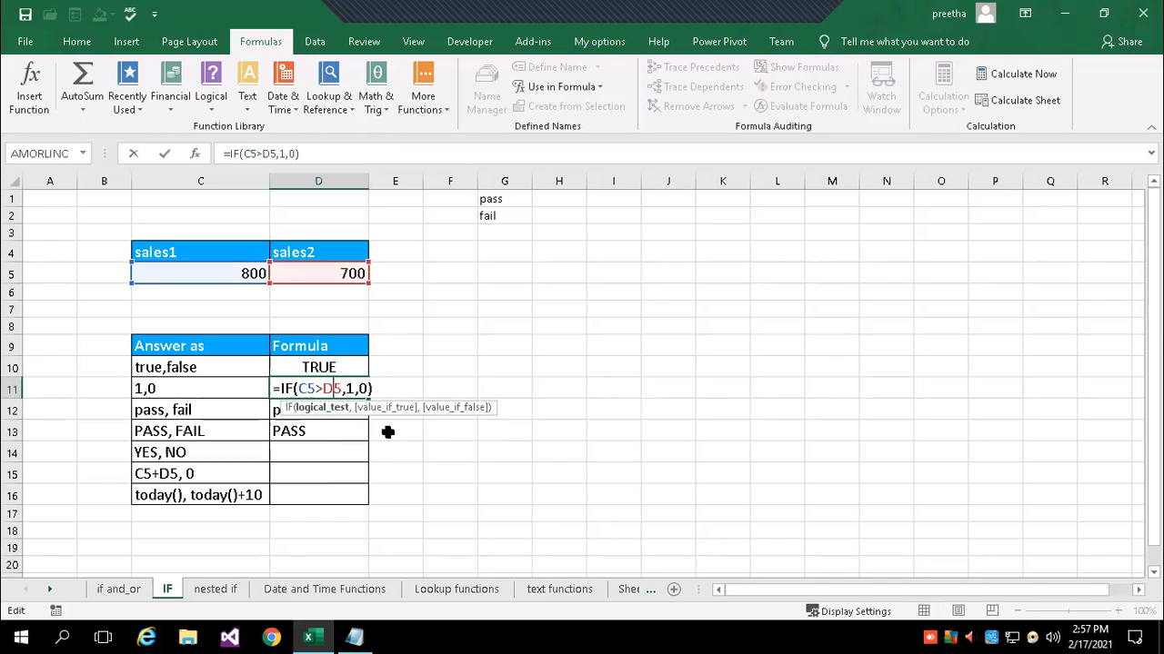
pyautogui.hotkey('ctrl', 'Return')
pyautogui.click(332, 420)
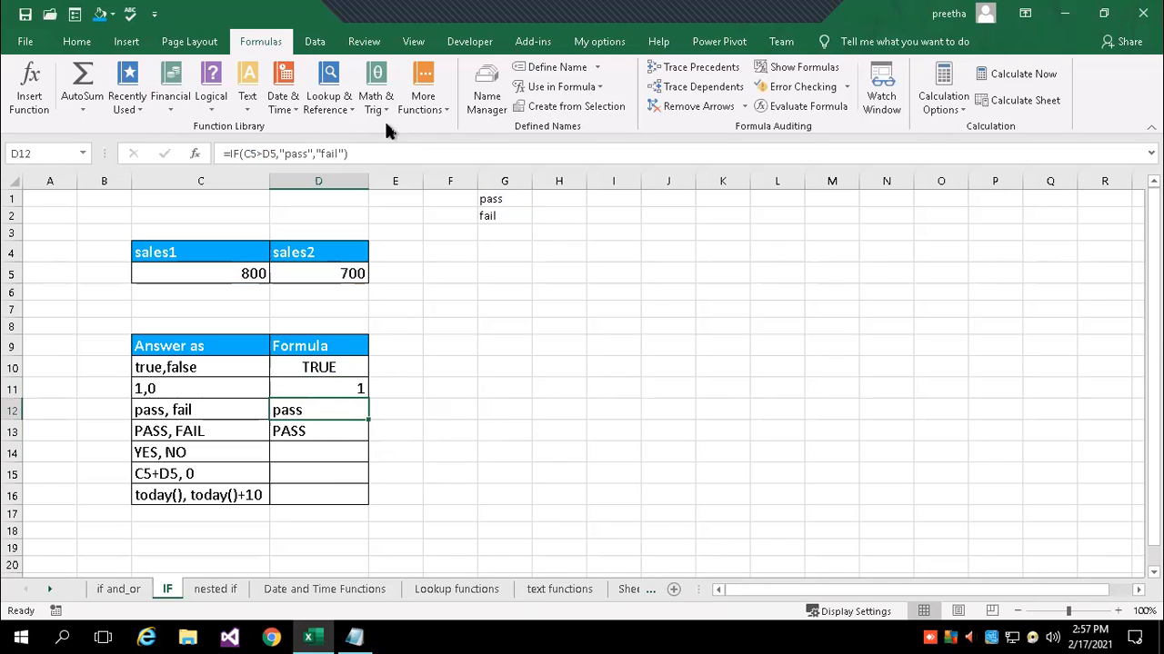
pyautogui.click(367, 152)
pyautogui.doubleClick(332, 152)
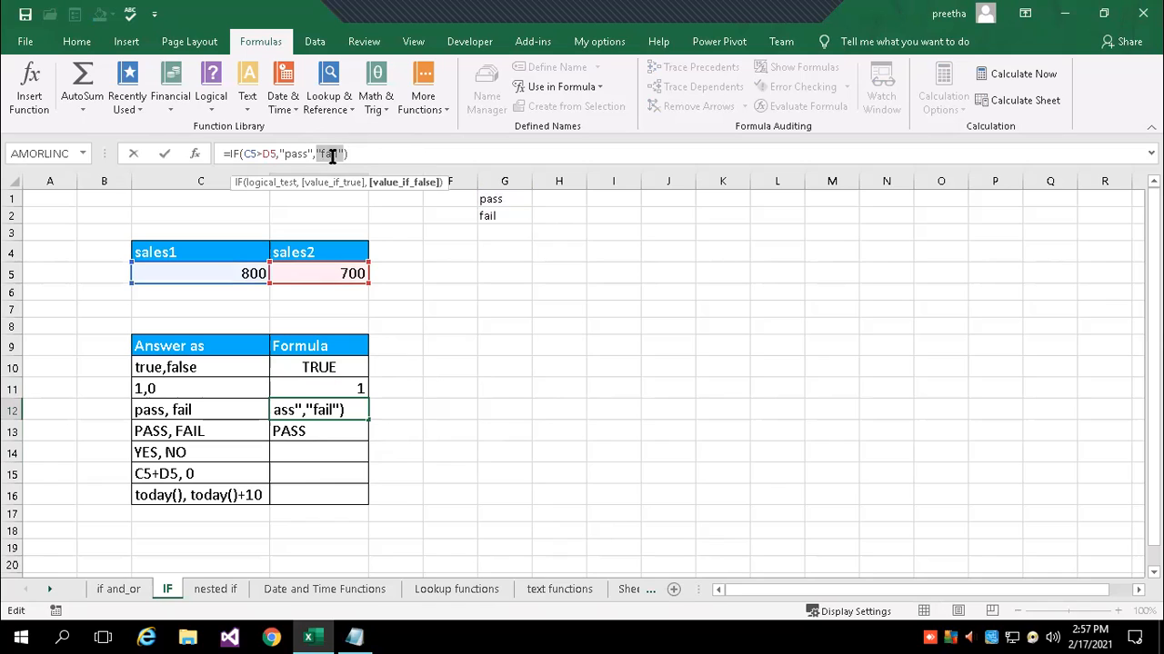
pyautogui.doubleClick(331, 410)
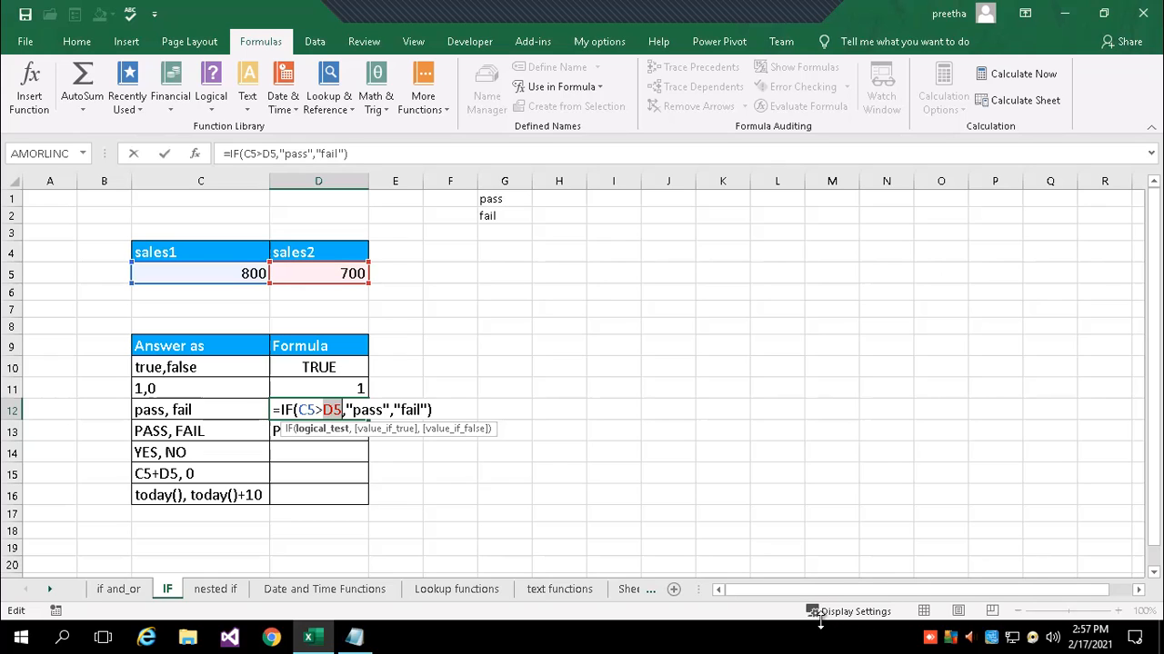
pyautogui.hotkey('ctrl', 'Return')
# Enter the sample word "text", including its double quotation marks, in cell J5 beside the sales table.
pyautogui.click(665, 281)
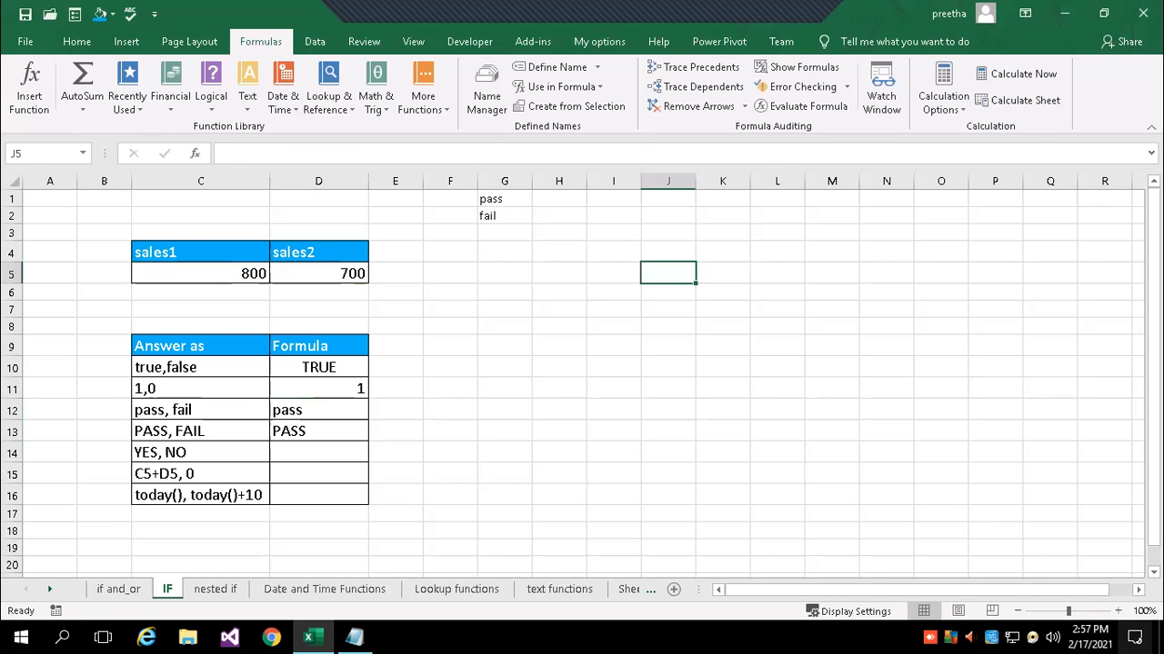
pyautogui.write('"')
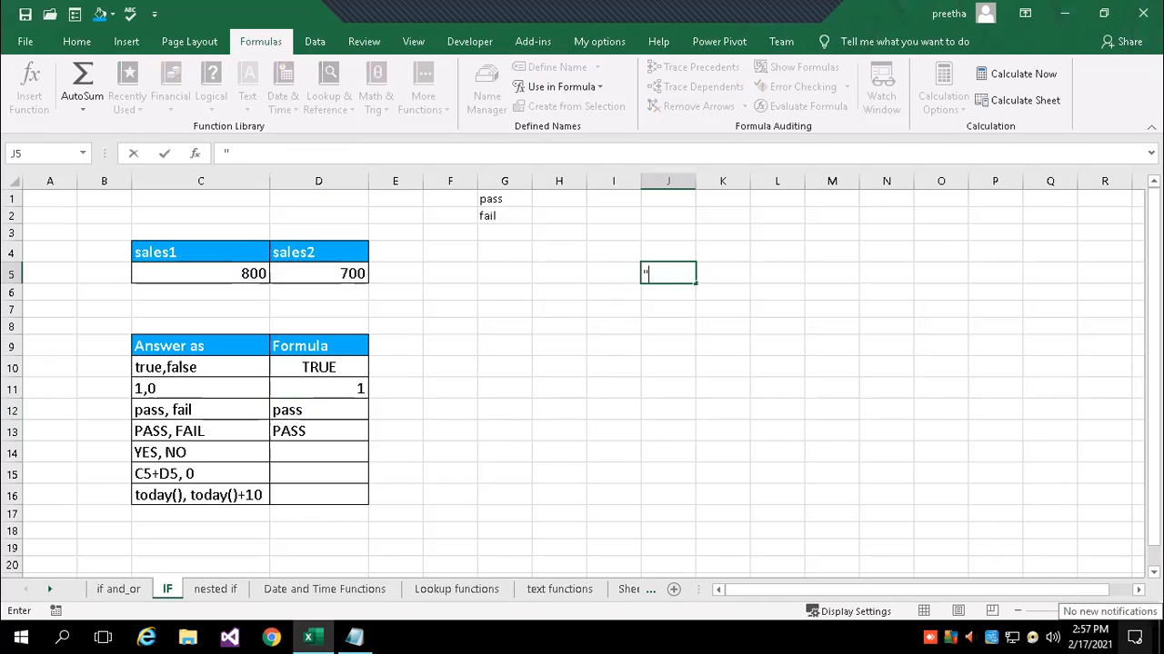
pyautogui.write('text"')
pyautogui.press('Return')
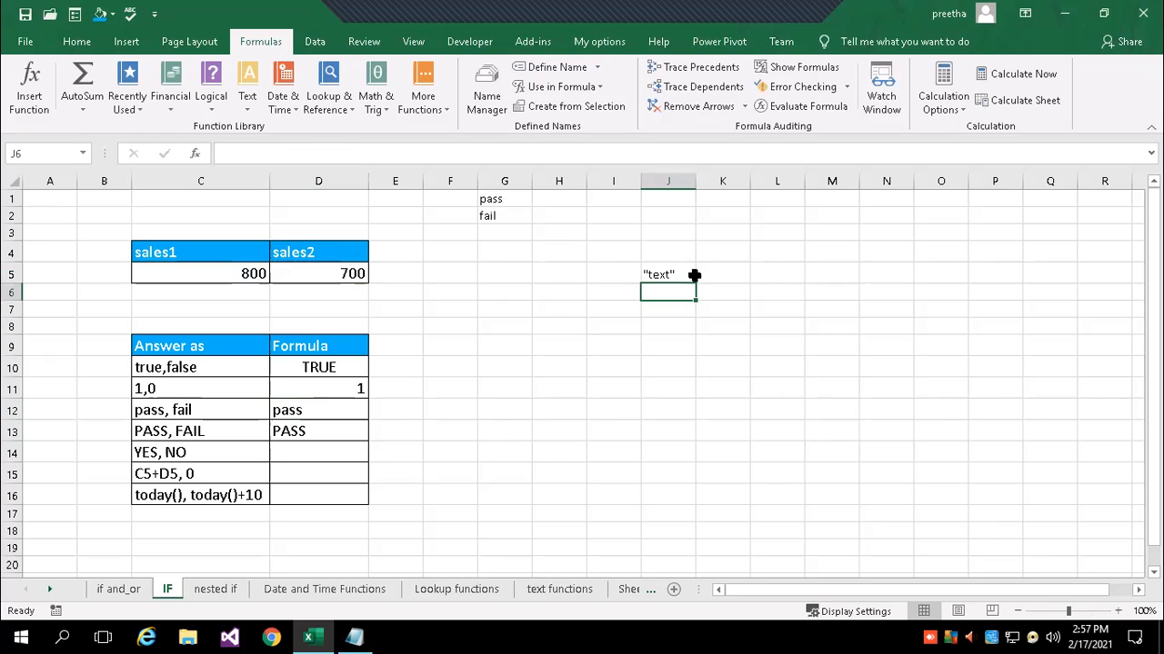
pyautogui.click(681, 272)
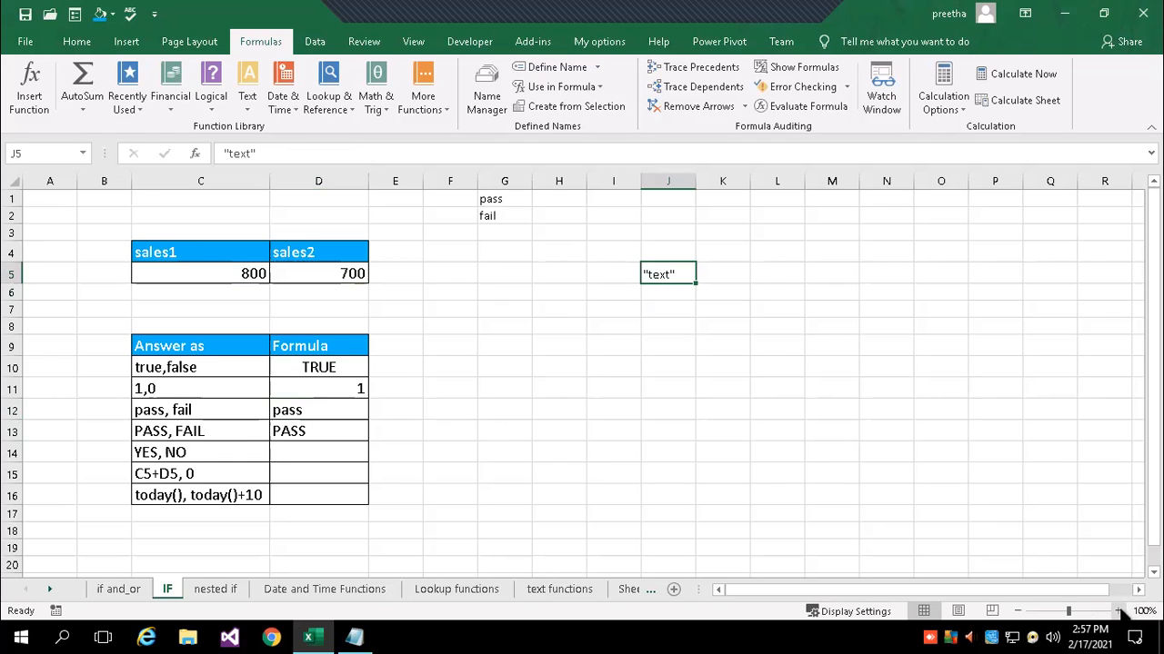
pyautogui.click(1118, 612)
pyautogui.click(1118, 611)
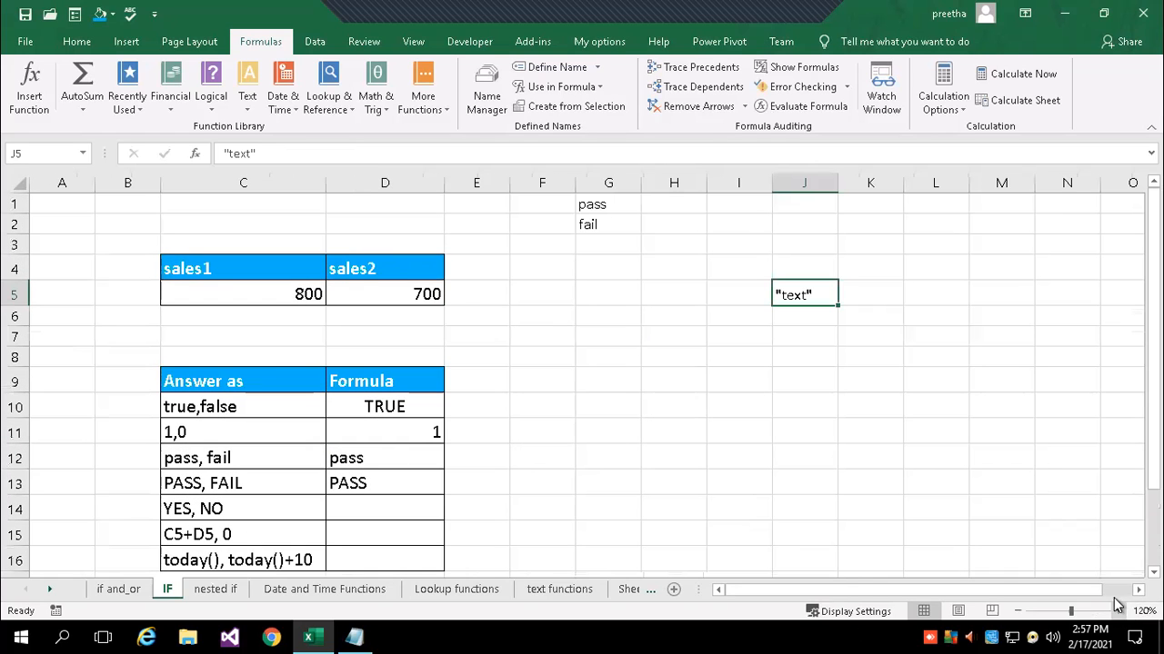
pyautogui.click(814, 336)
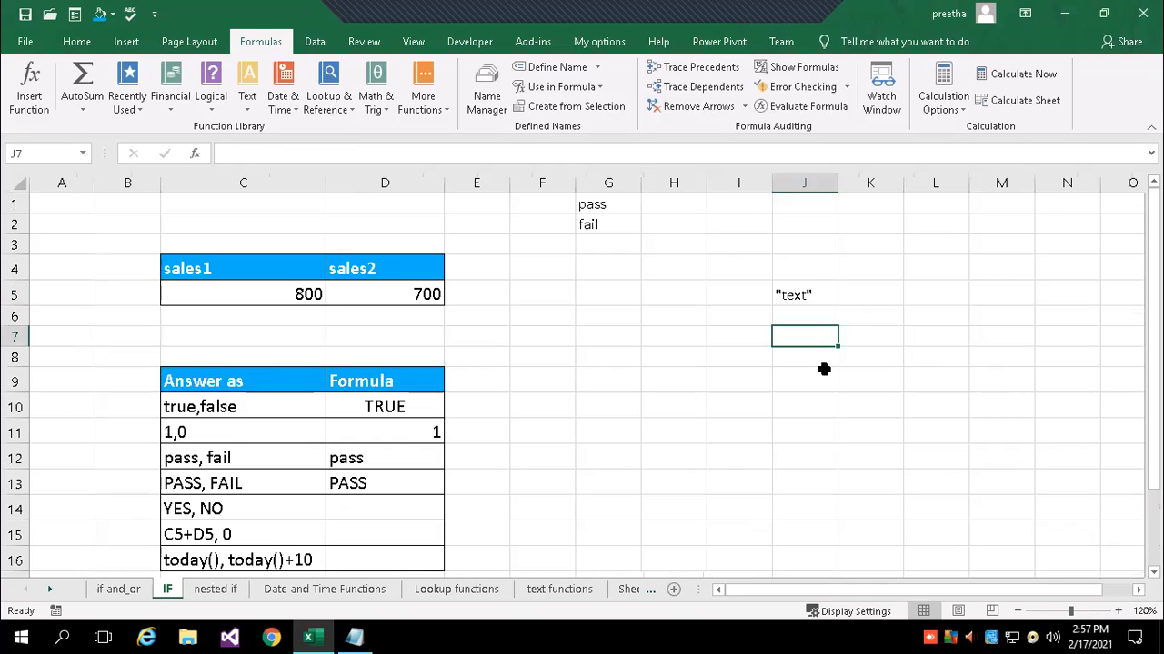
pyautogui.press('Up')
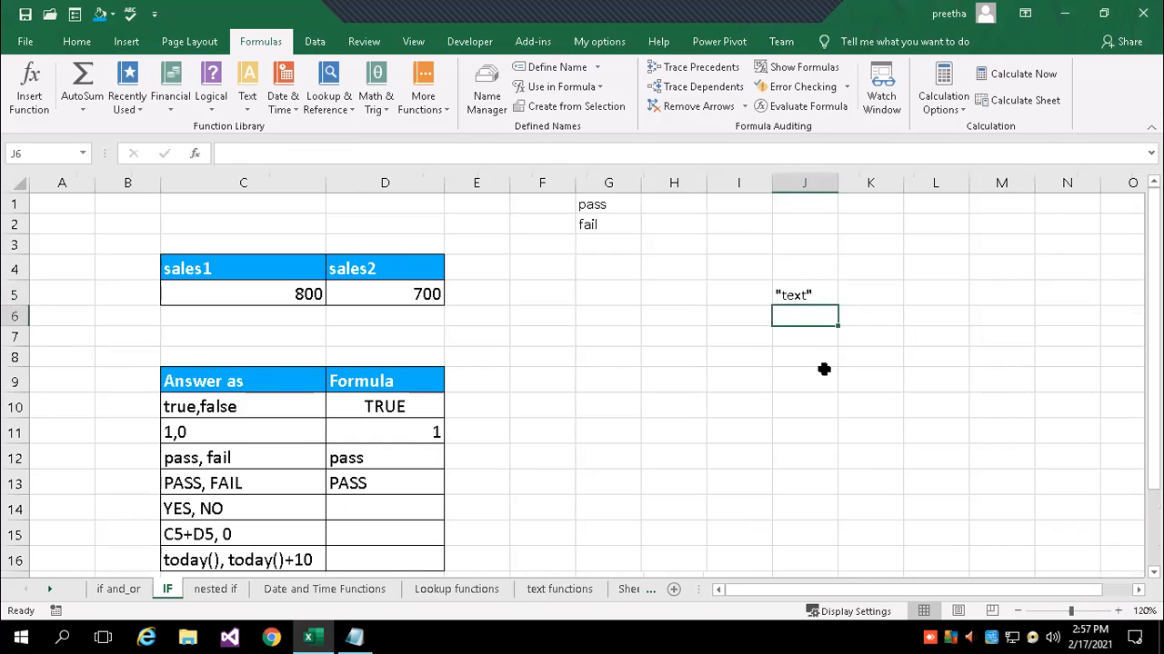
pyautogui.write('67')
pyautogui.press('BackSpace')
pyautogui.press('BackSpace')
pyautogui.press('Return')
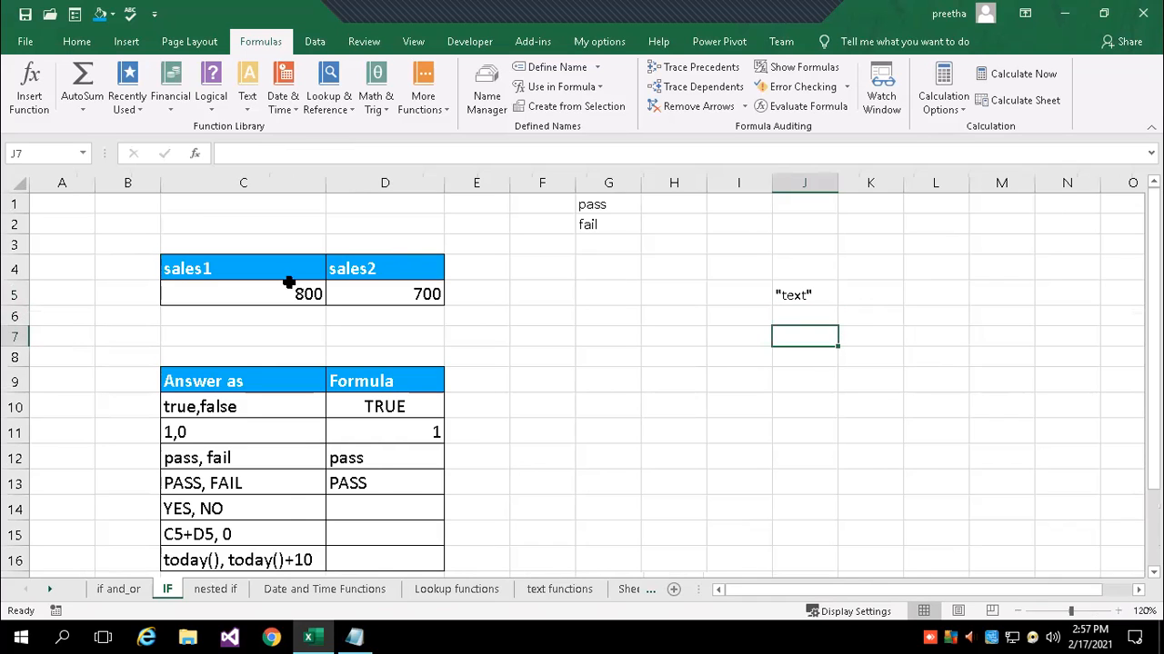
# Examine the quoted text arguments of the IF formula in D12 and the UPPER cell references in D13.
pyautogui.click(377, 461)
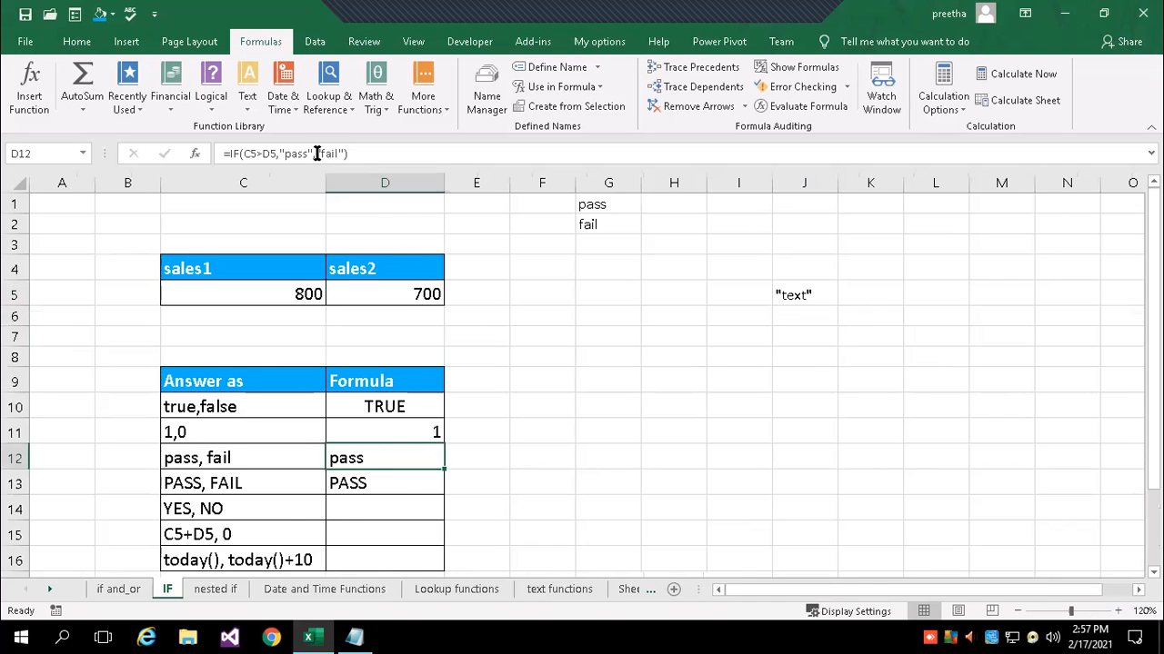
pyautogui.doubleClick(386, 458)
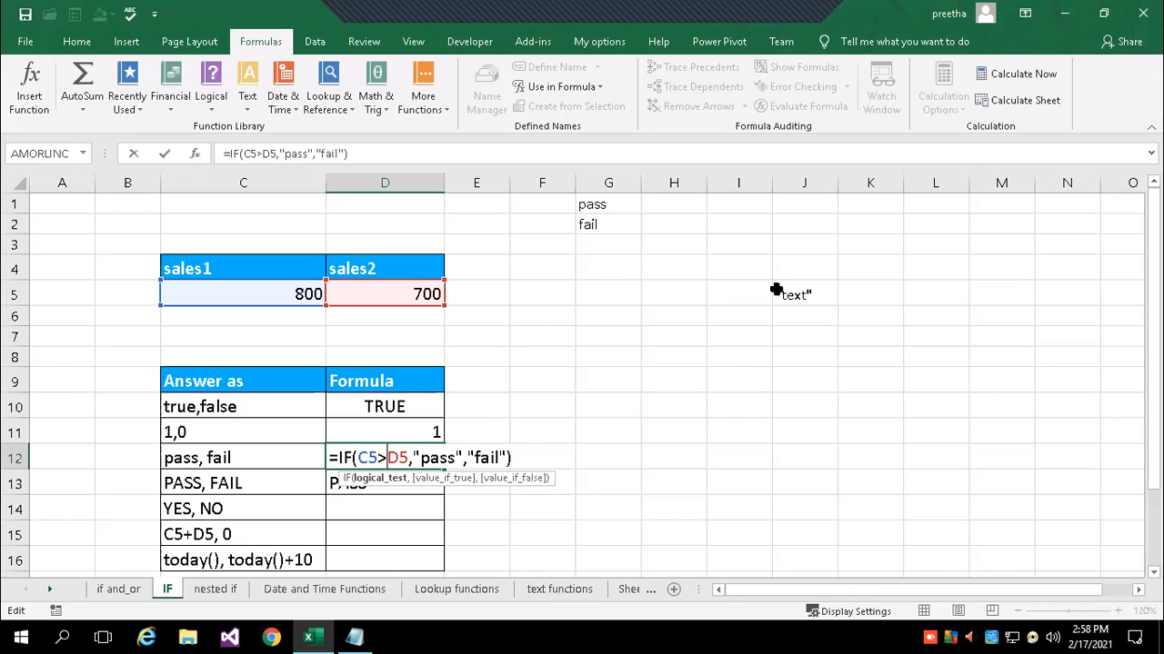
pyautogui.press('Return')
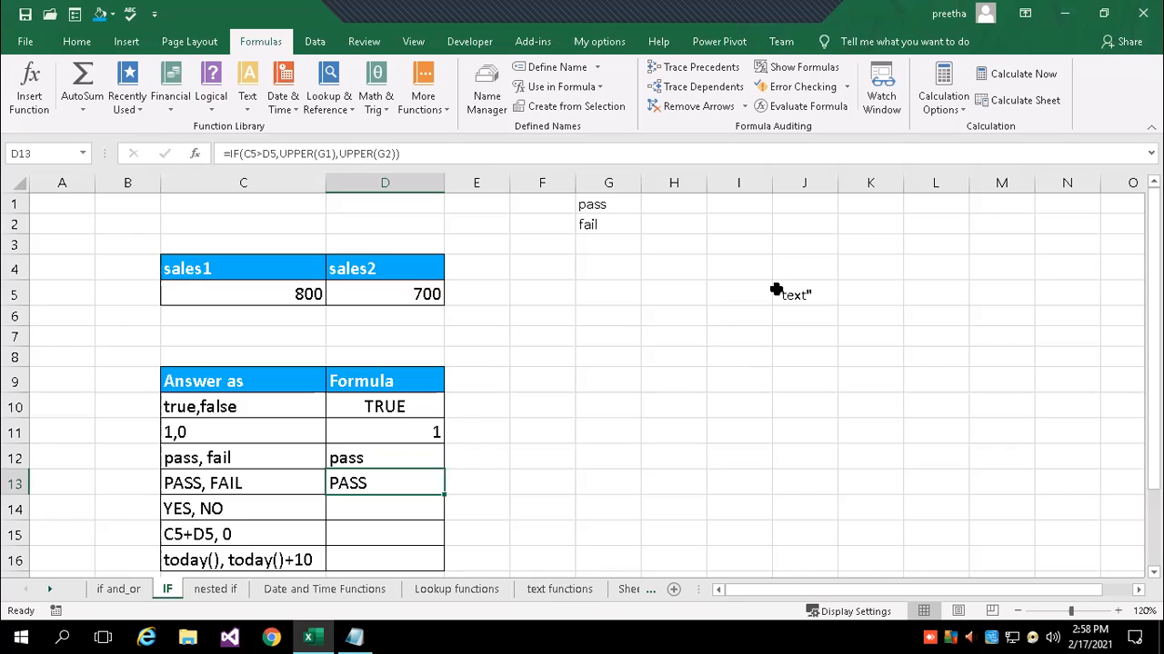
pyautogui.click(417, 152)
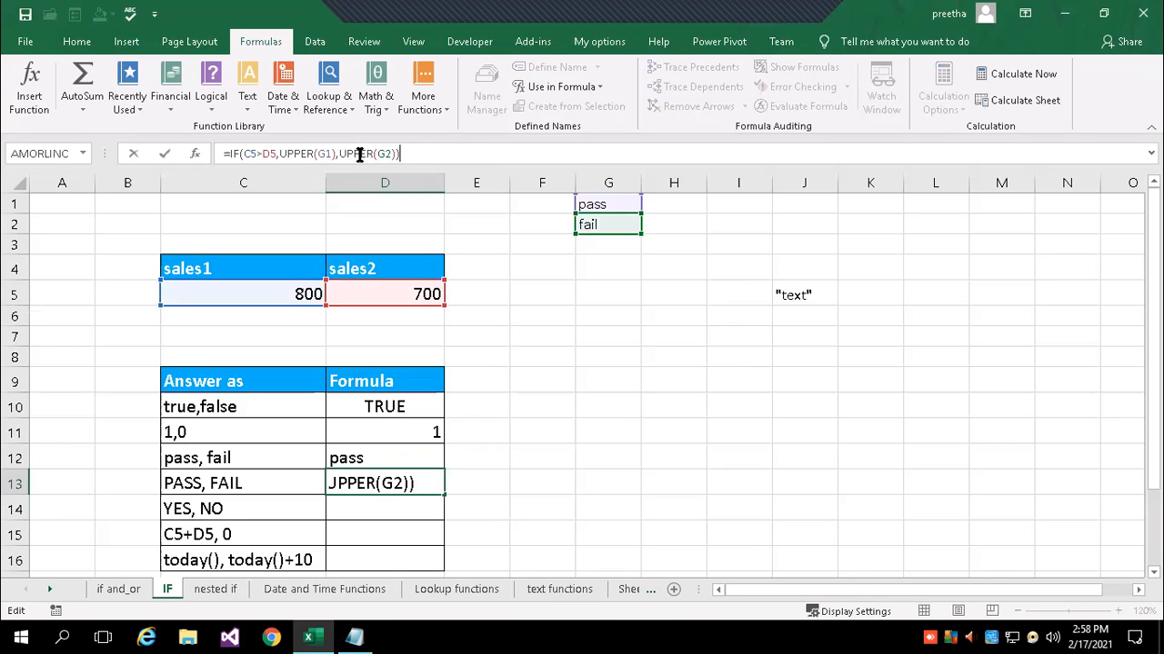
pyautogui.doubleClick(398, 483)
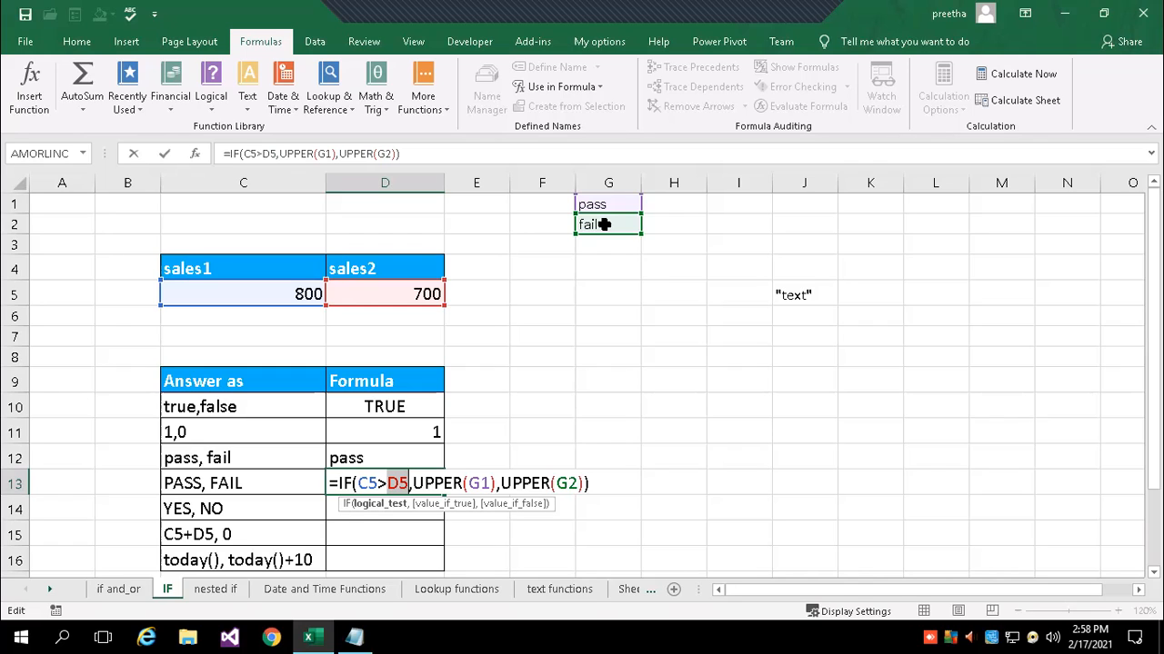
pyautogui.press('Return')
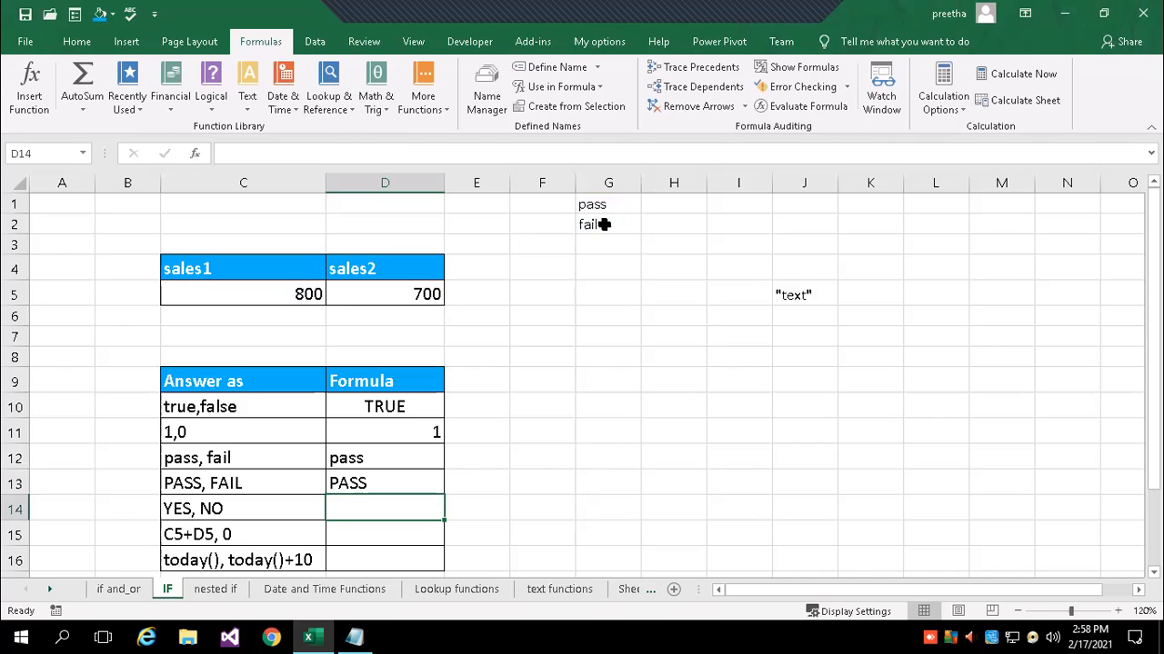
# Enter the formula =if(c5>d5,"YES","NO") in cell D14, the "YES, NO" row.
pyautogui.write('=i')
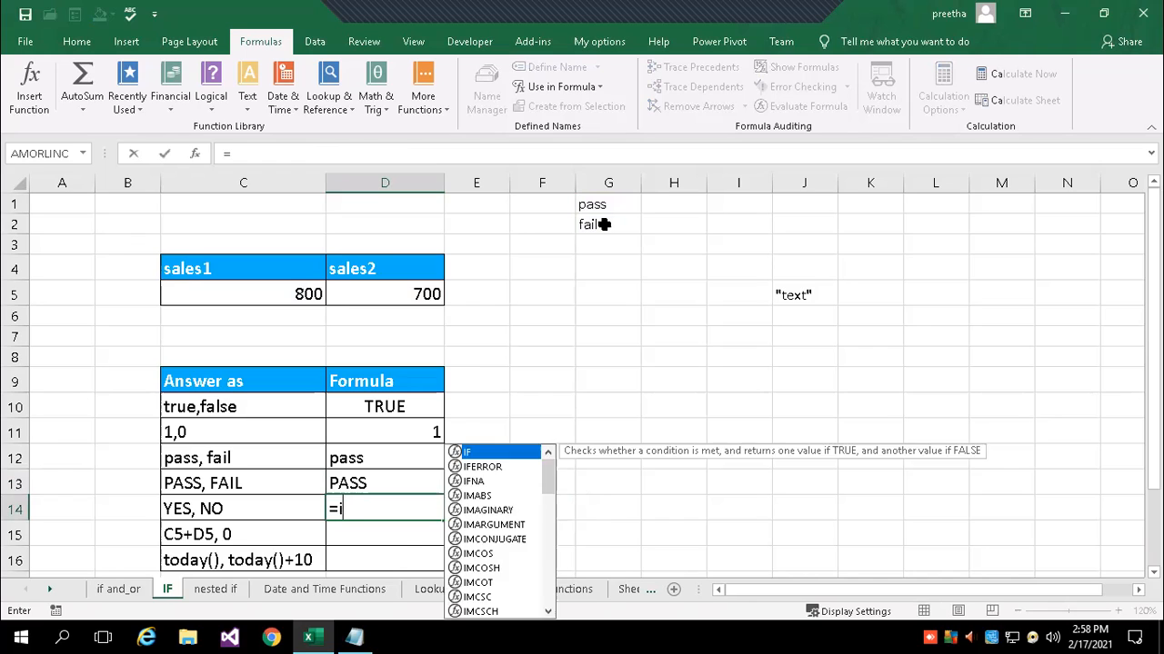
pyautogui.write('f(')
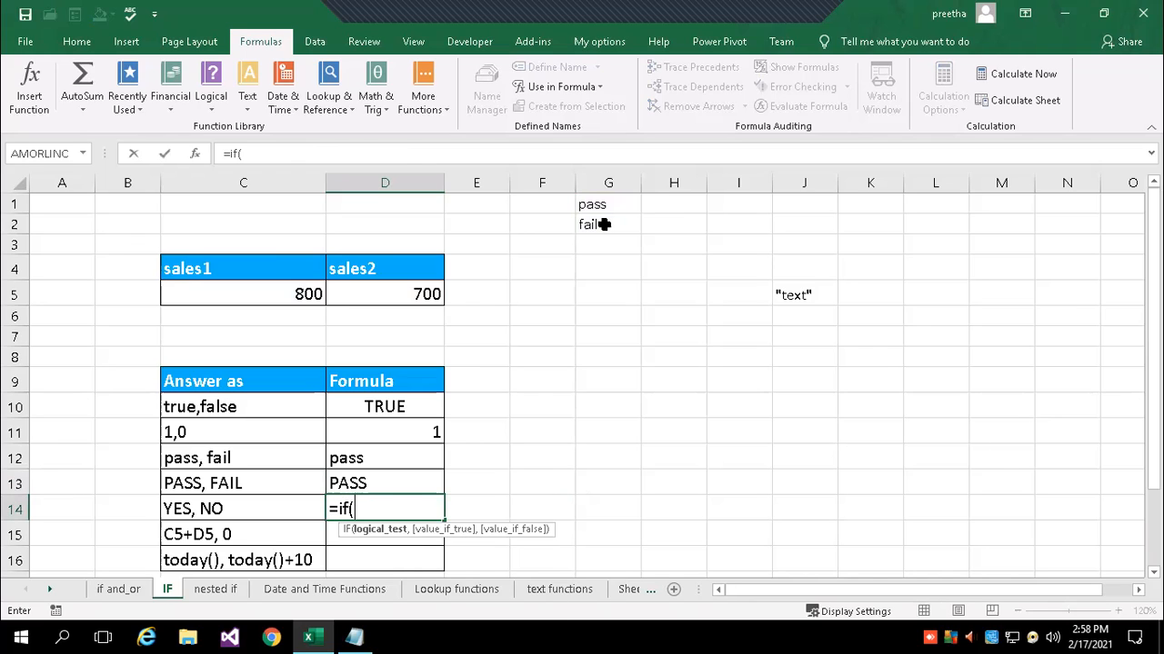
pyautogui.write('c5')
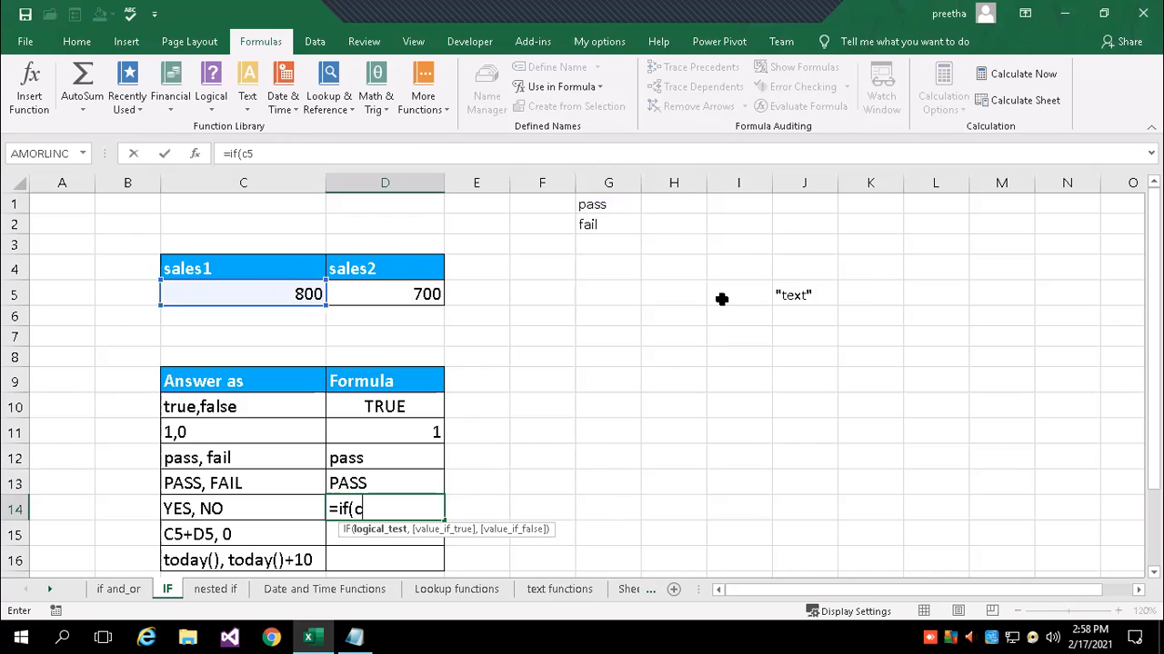
pyautogui.write('>d5')
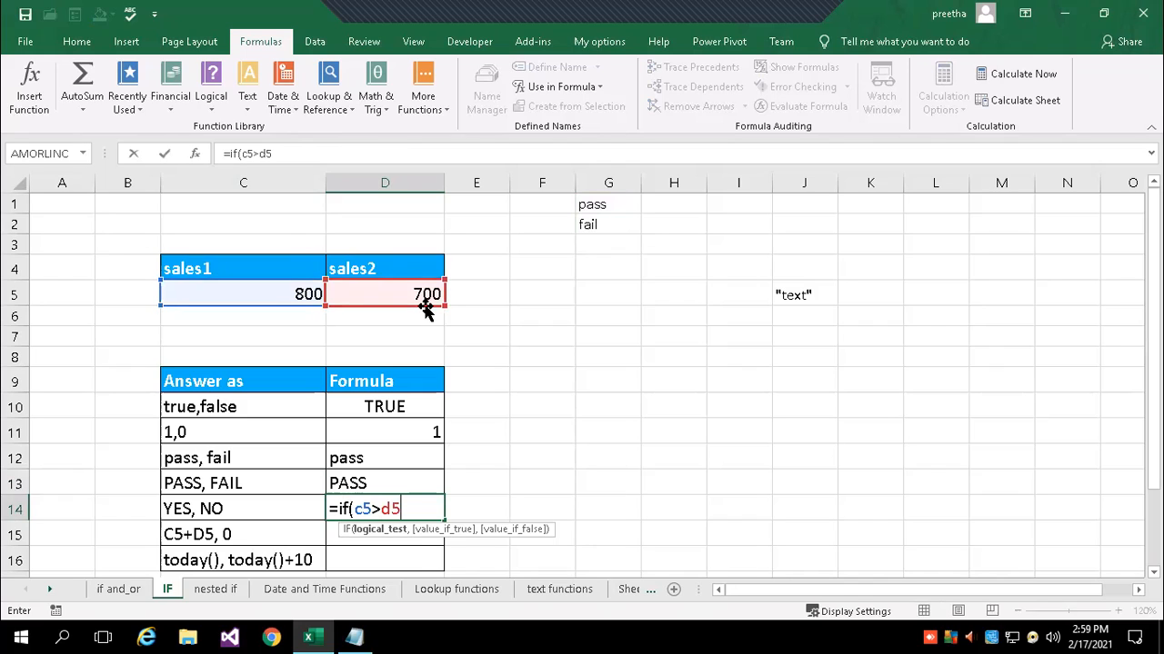
pyautogui.write(',')
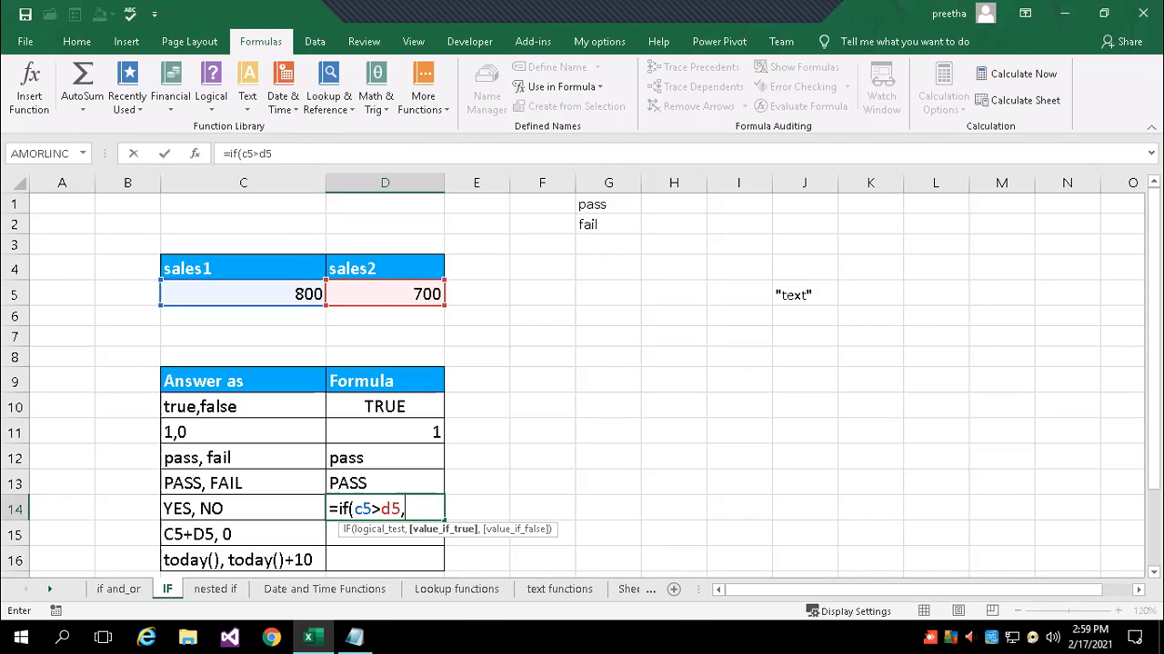
pyautogui.write('"YES","NO")')
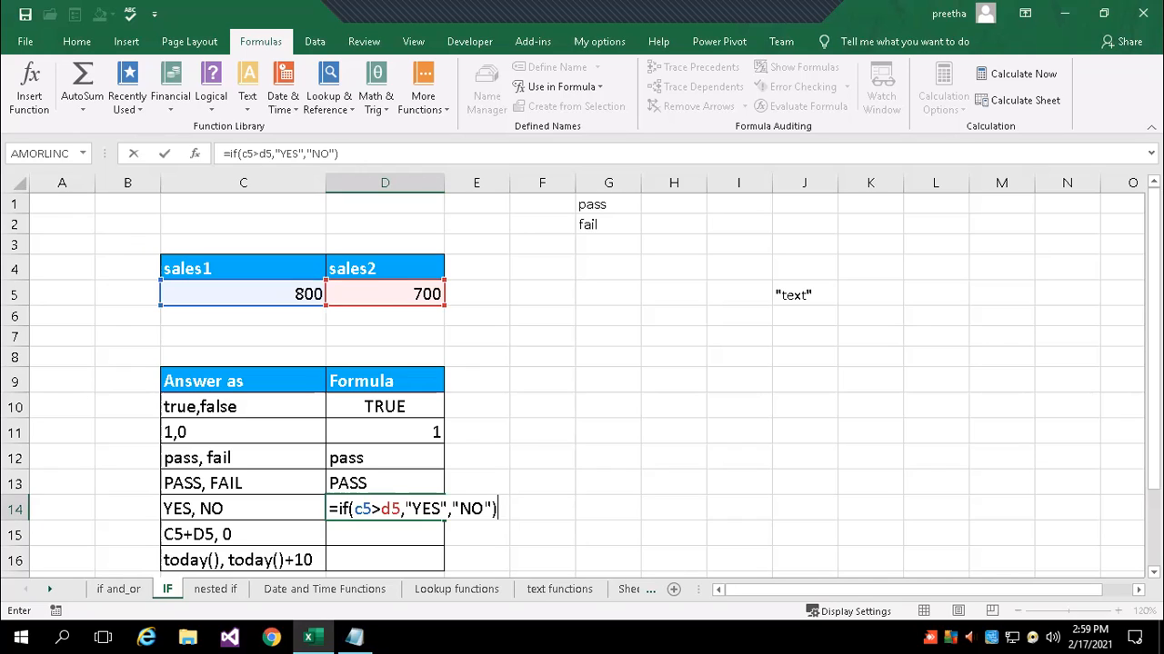
pyautogui.press('Return')
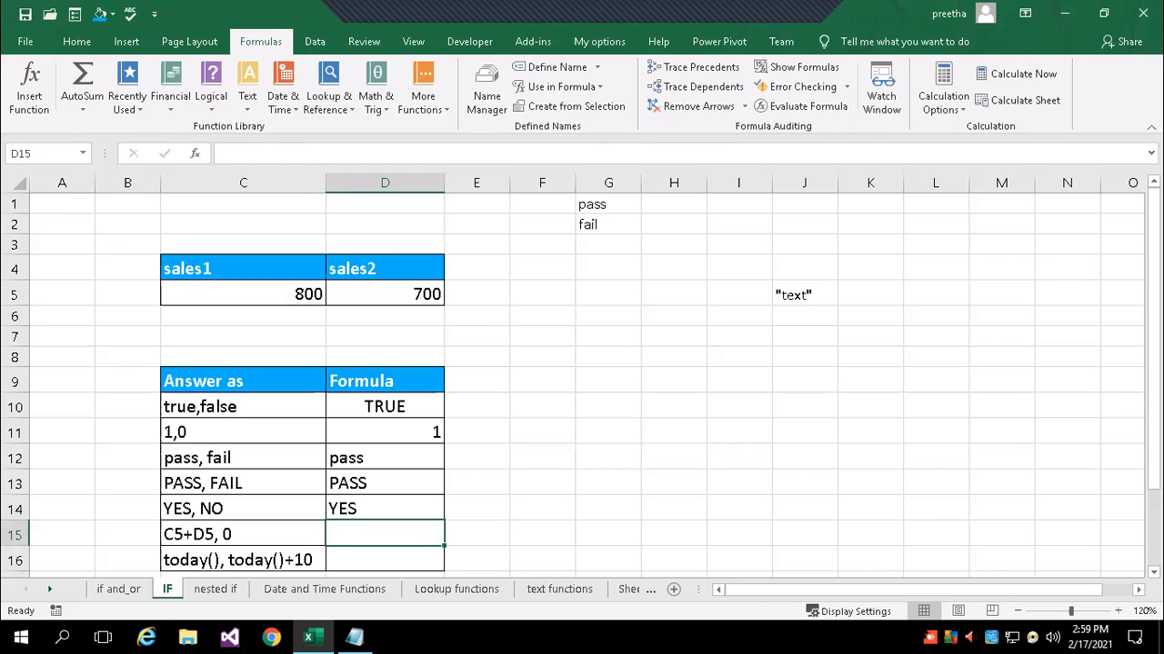
# Enter the formula =if(c5>d5,c5+d5,0) in cell D15, the "C5+D5, 0" row, and check the two sales cells it adds.
pyautogui.write('=')
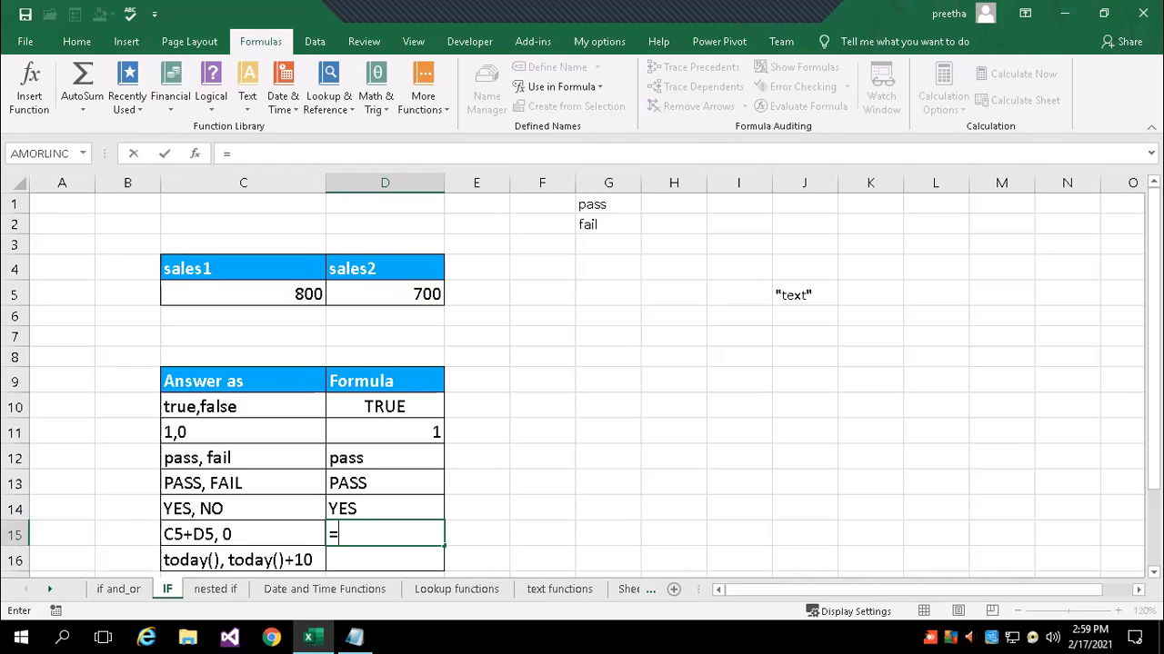
pyautogui.write('if')
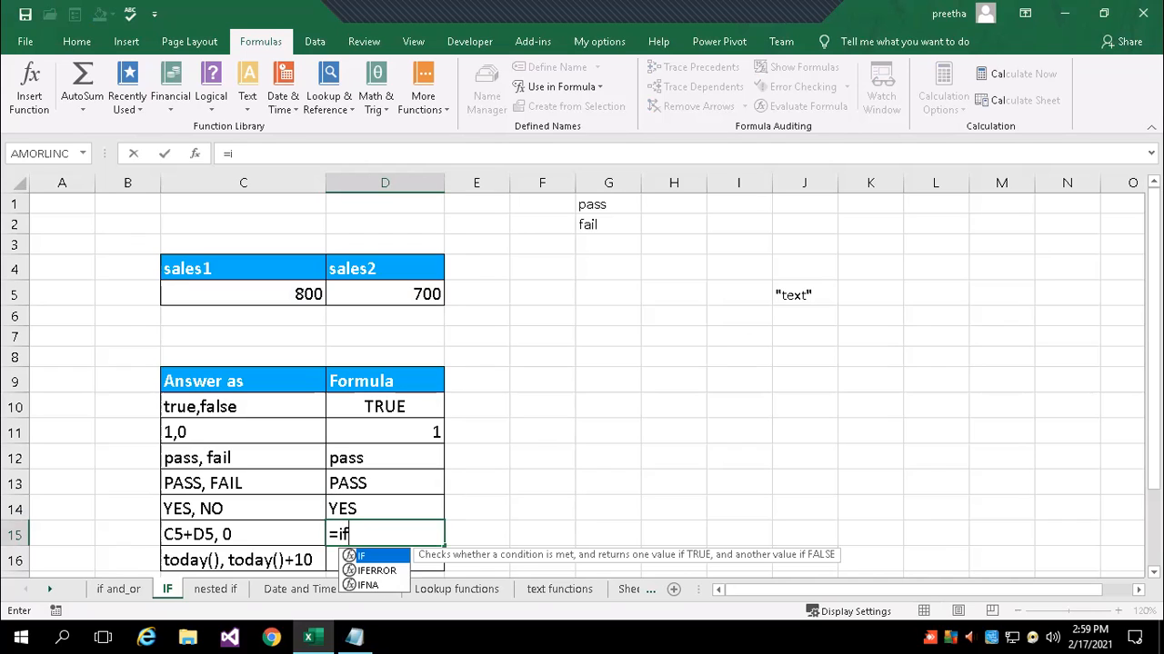
pyautogui.write('(c')
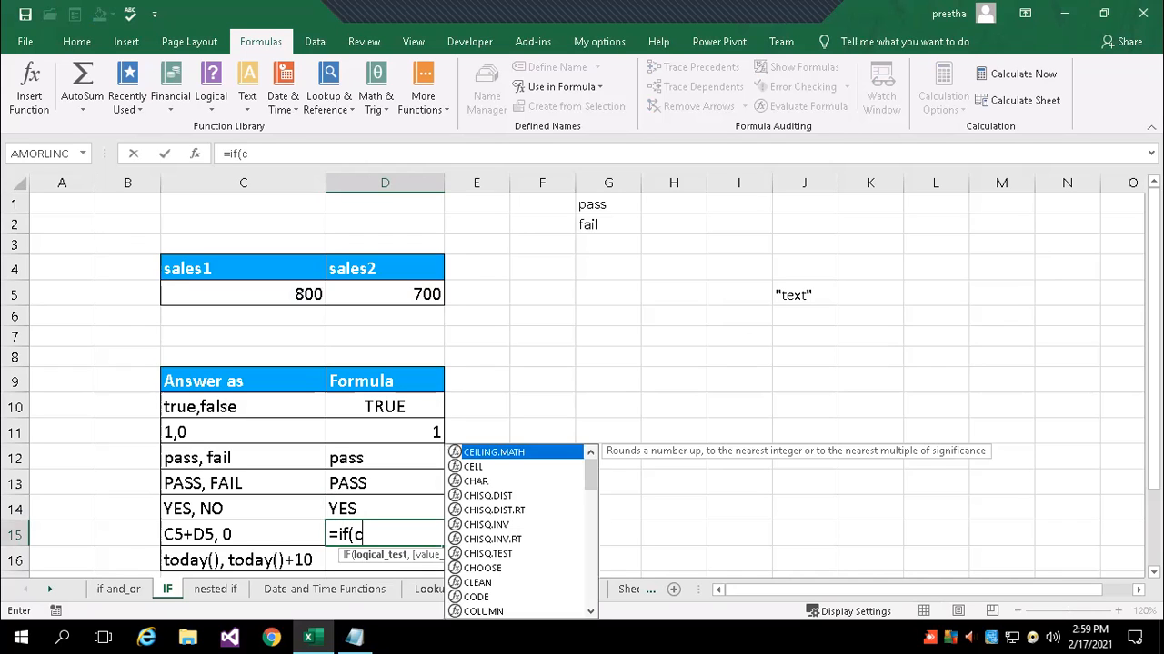
pyautogui.write('5>d5')
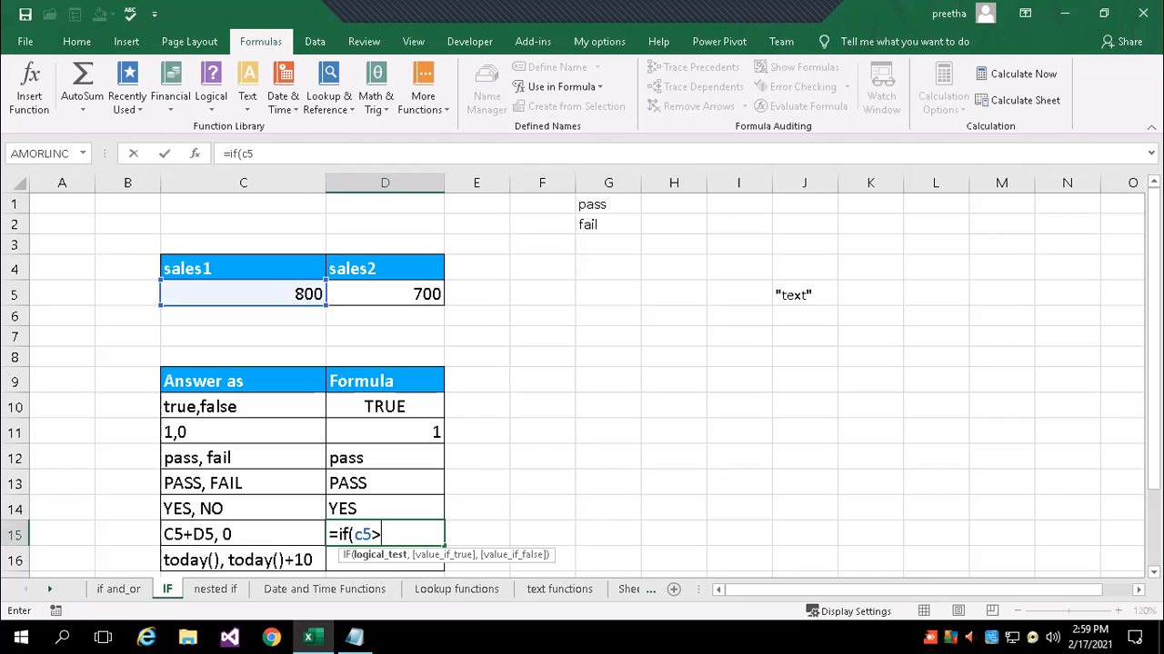
pyautogui.write(',')
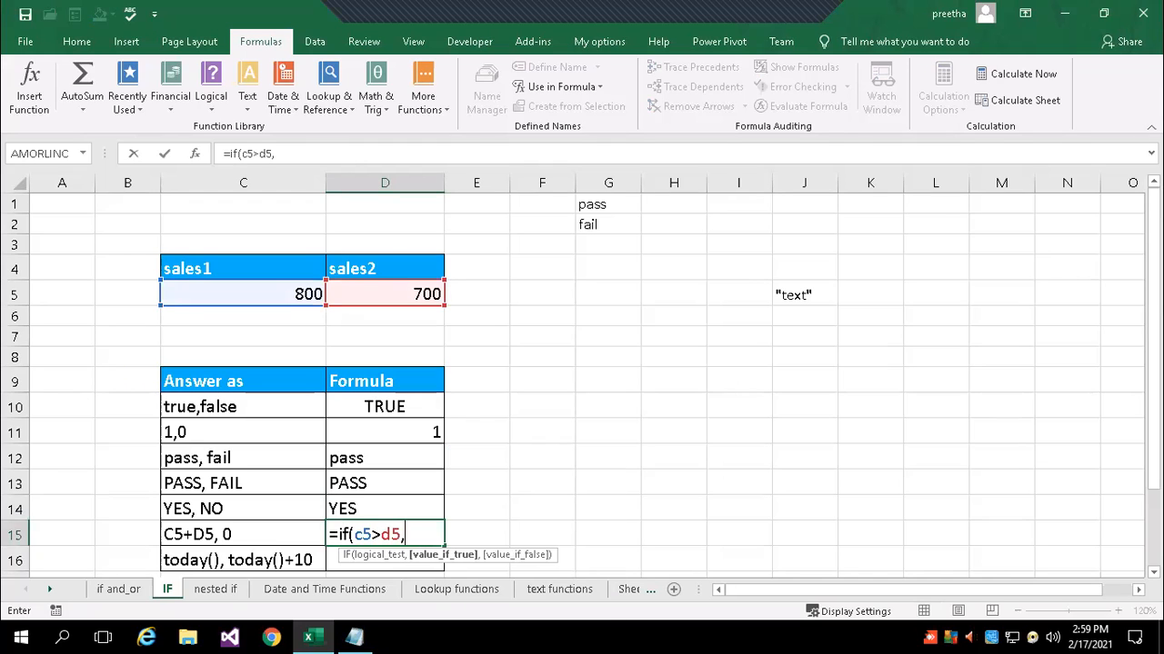
pyautogui.write('c5')
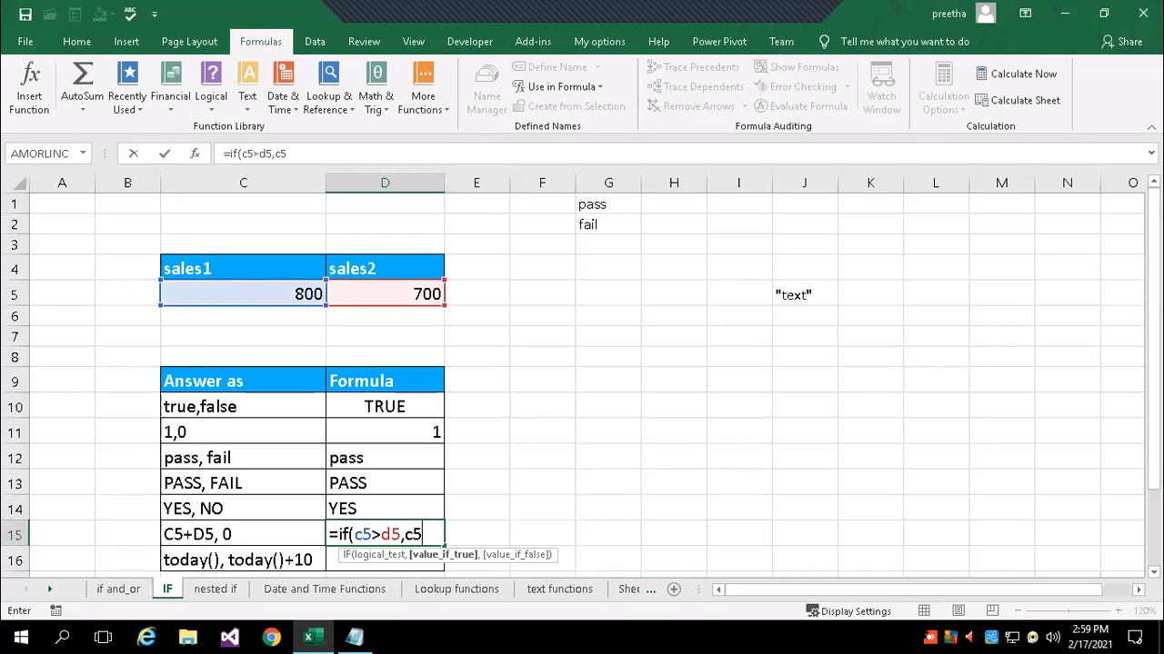
pyautogui.write('+d5')
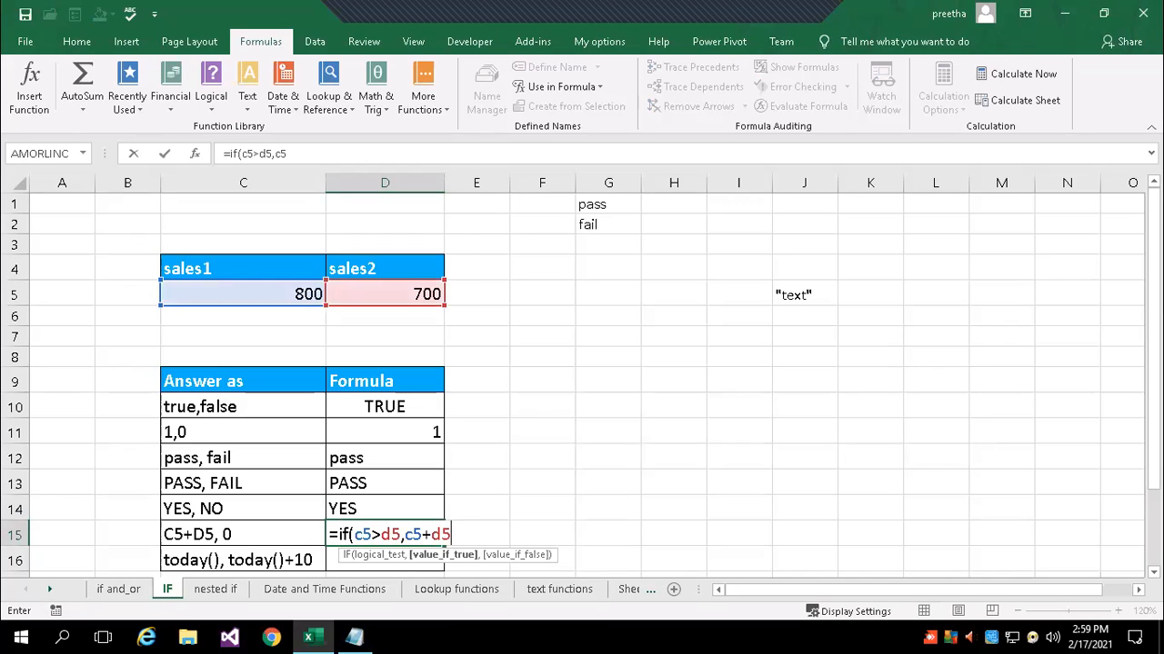
pyautogui.write(',0)')
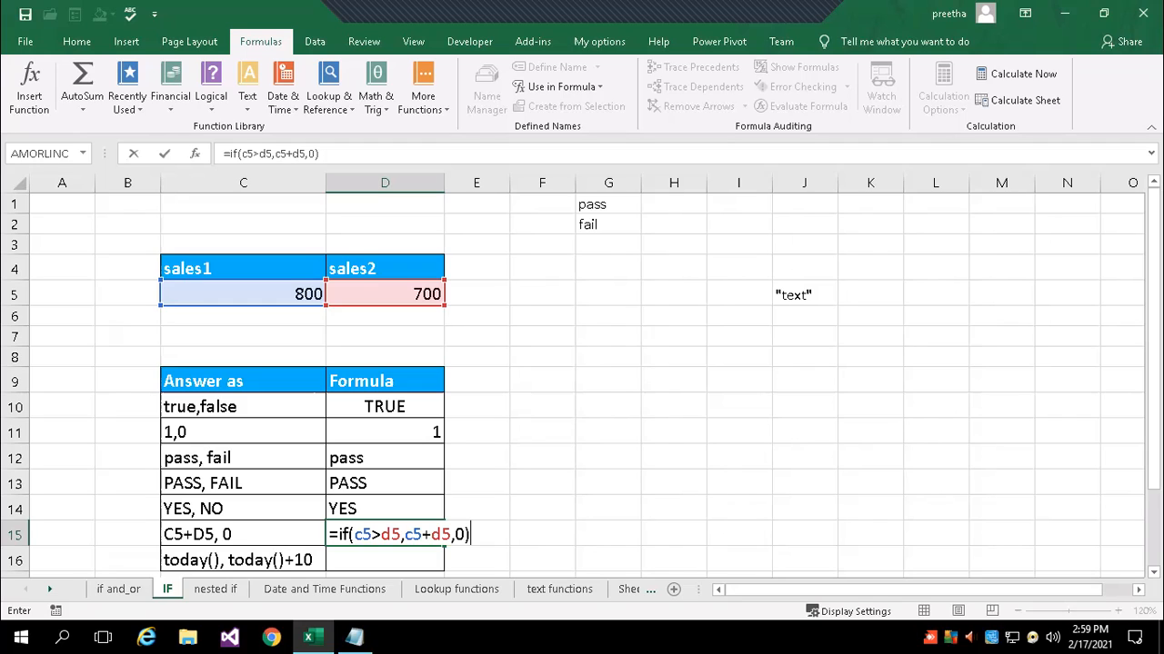
pyautogui.press('Return')
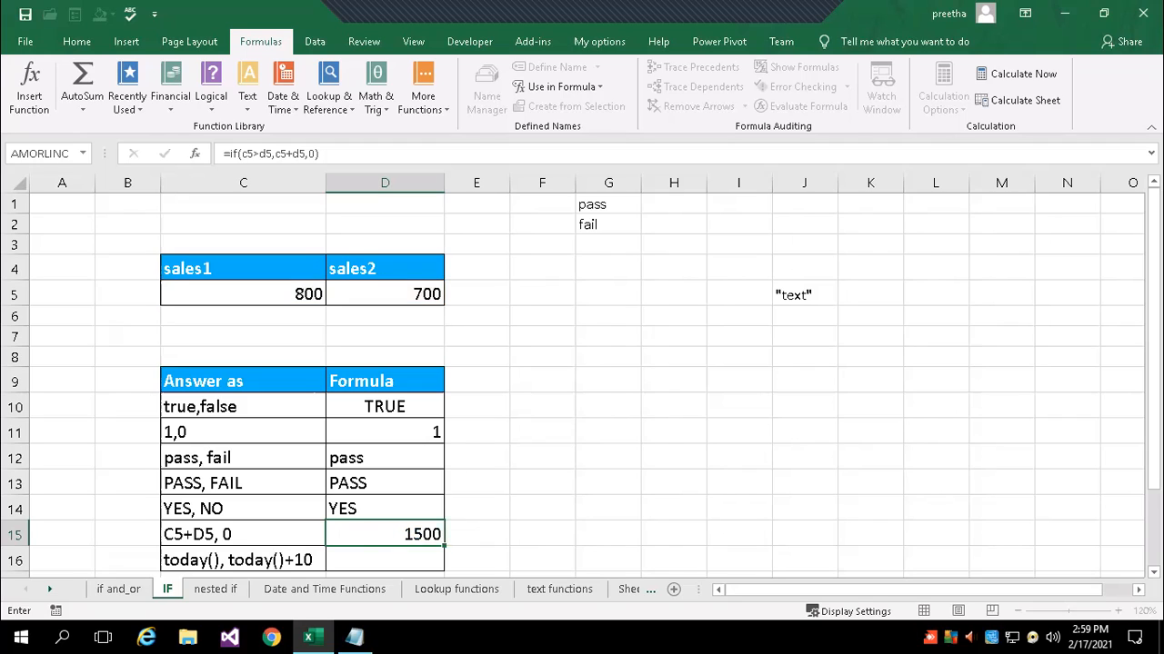
pyautogui.click(271, 293)
pyautogui.press('Right')
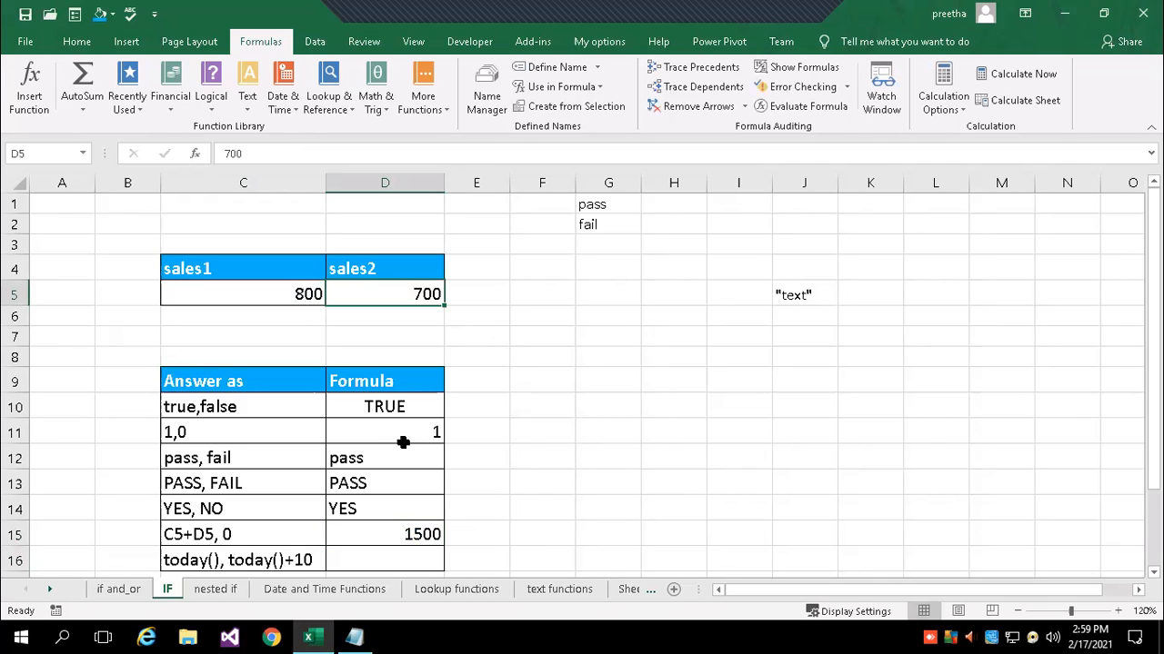
# Set the sales1 value in C5 to 600 and check the IF formula in D15.
pyautogui.click(262, 306)
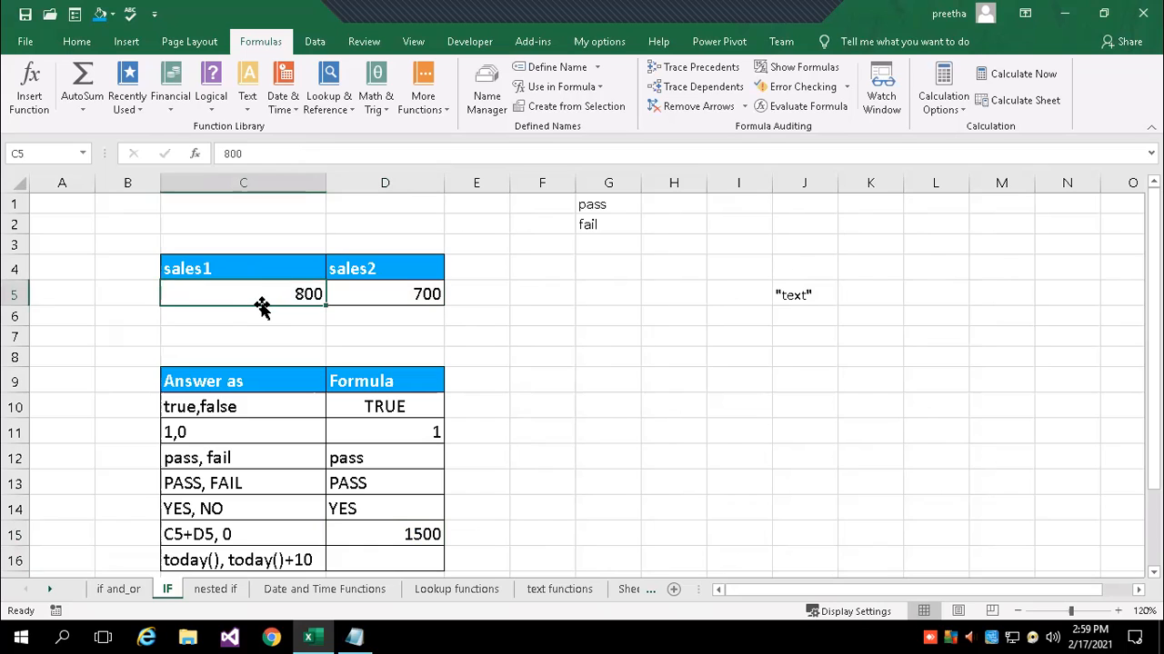
pyautogui.write('600')
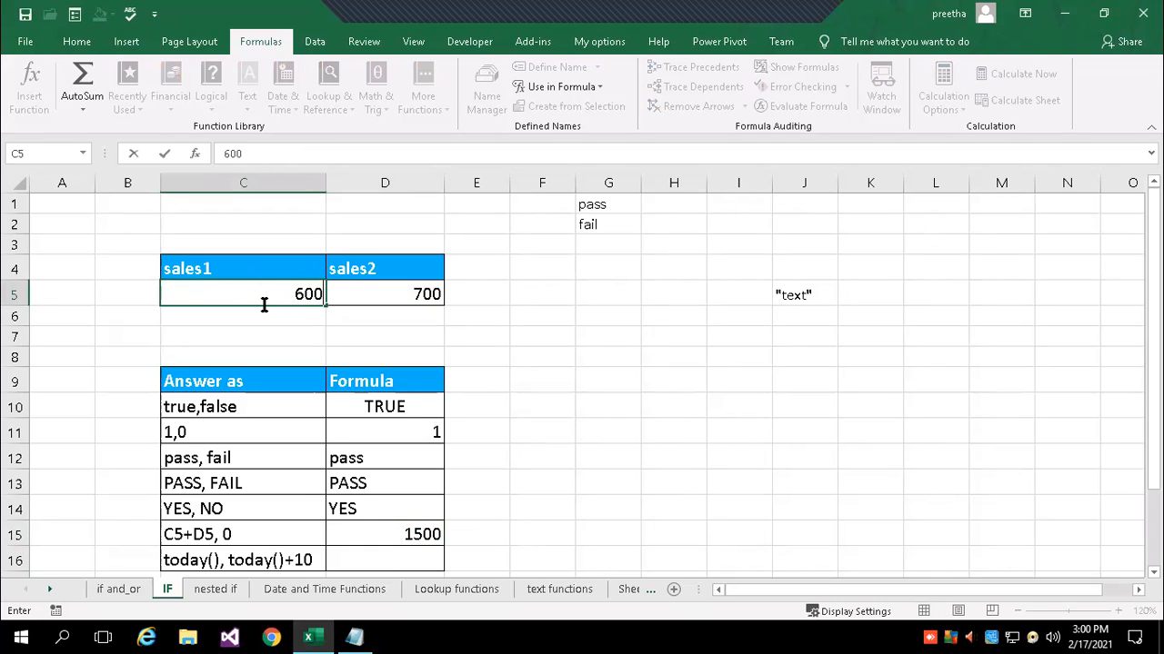
pyautogui.press('Return')
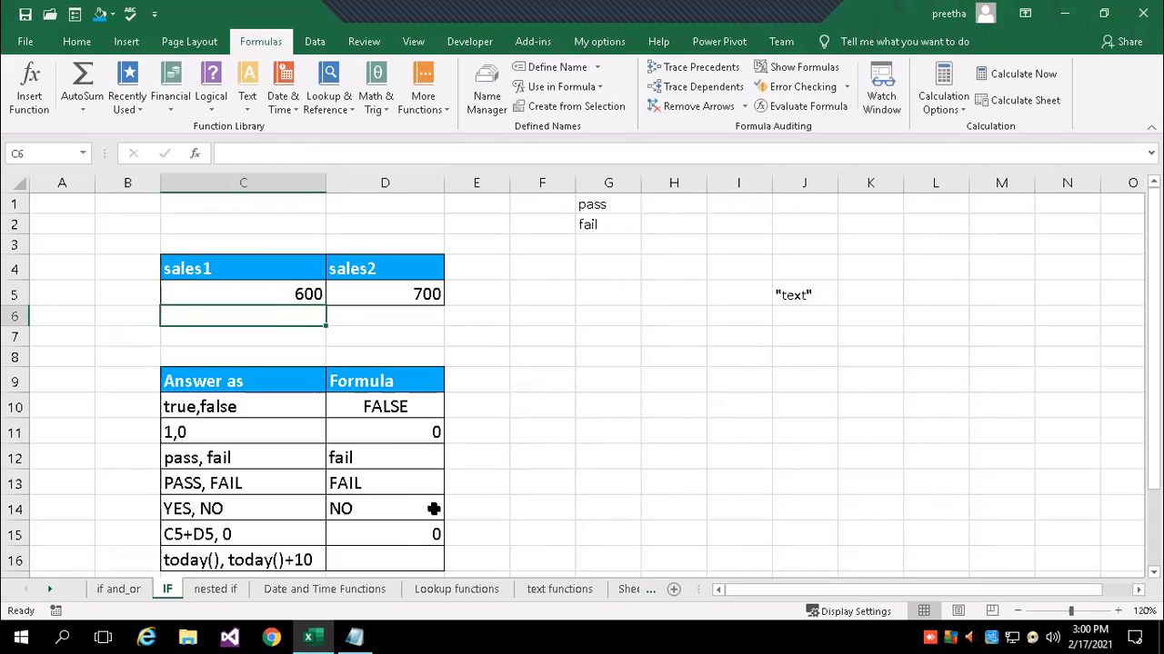
pyautogui.click(392, 533)
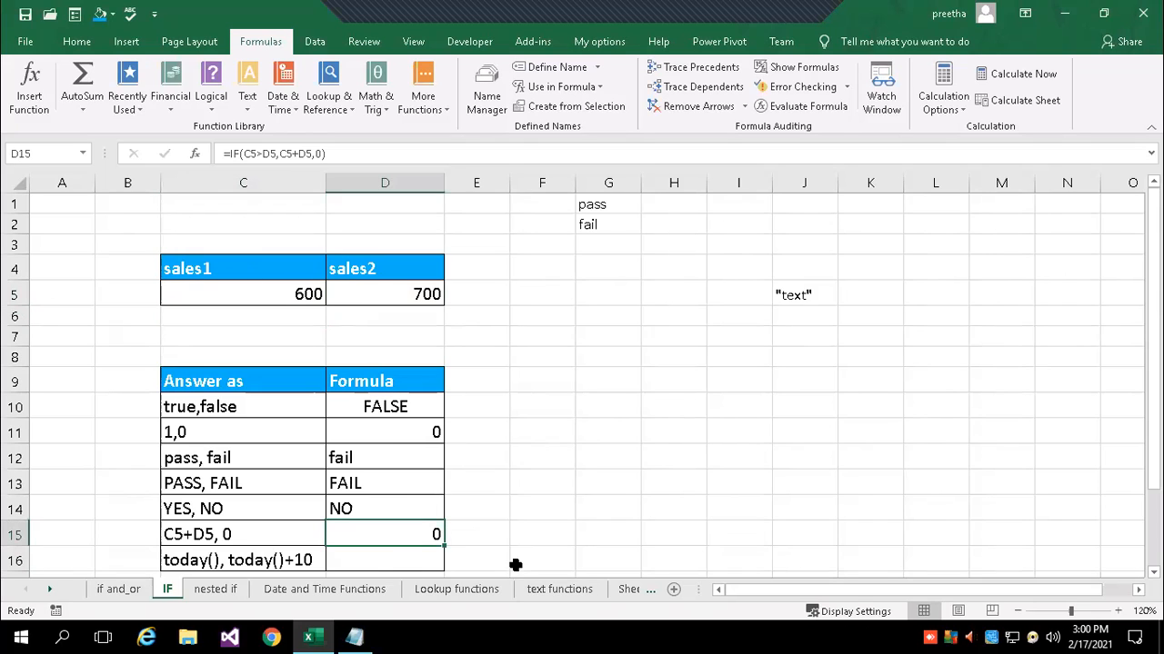
pyautogui.doubleClick(388, 528)
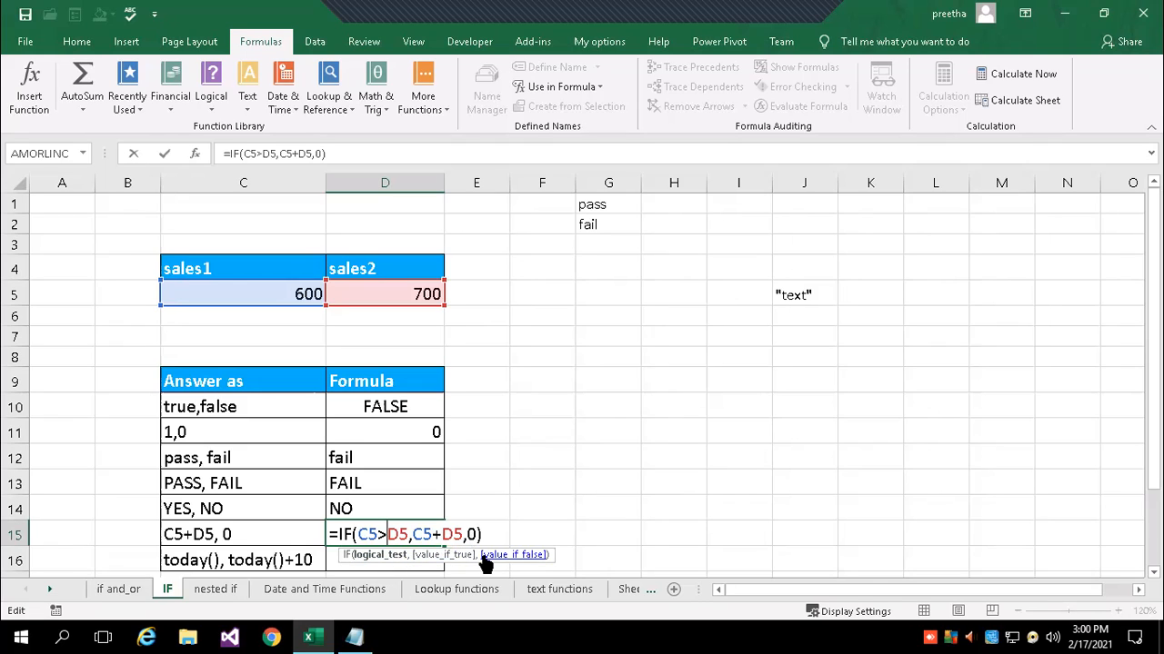
pyautogui.click(616, 382)
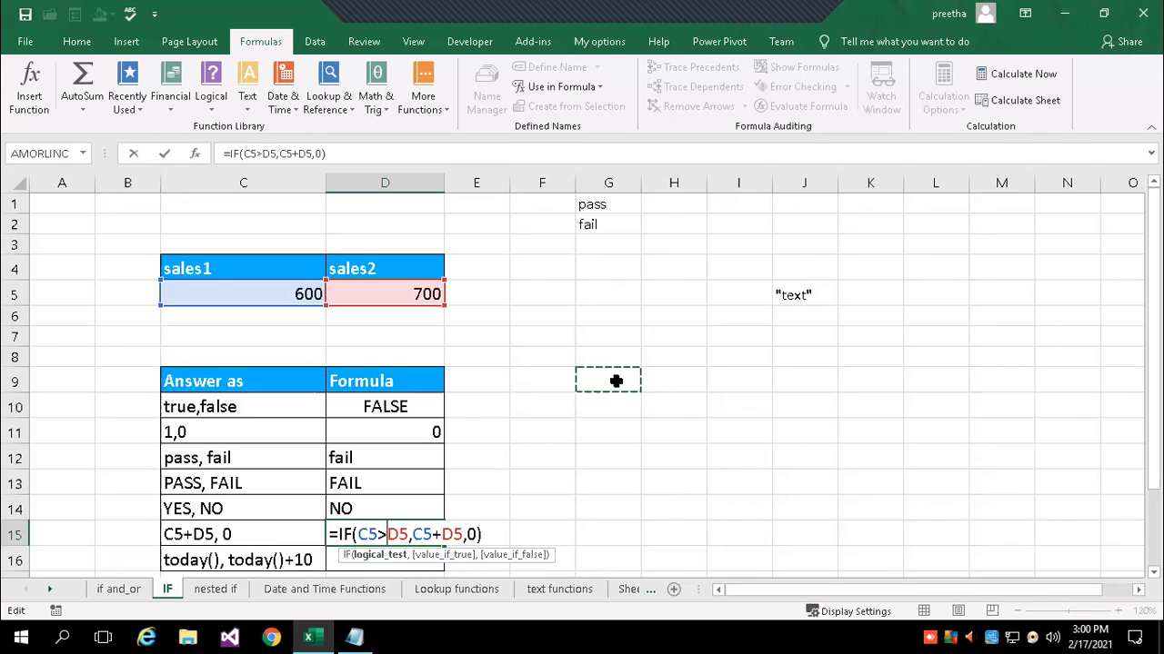
pyautogui.press('Escape')
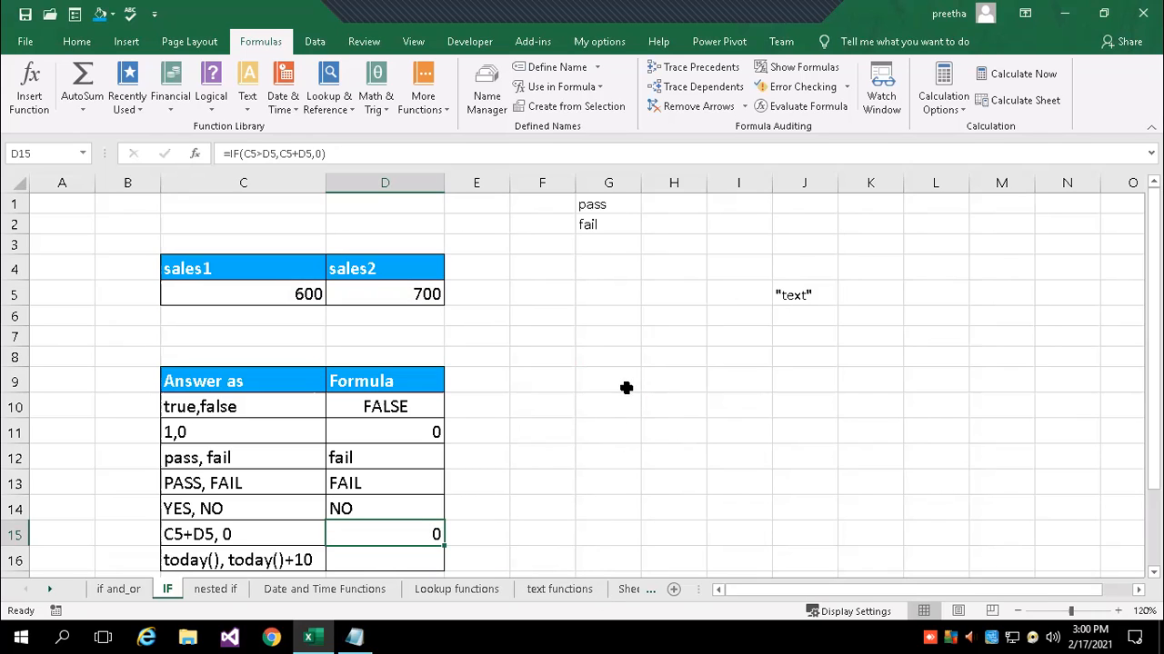
# Enter the syntax note IF(LOGICALTEST, VALUEIFTRUE, VALUE_IF_FALE) in cell G9, beside the answer table.
pyautogui.click(616, 377)
pyautogui.write('if')
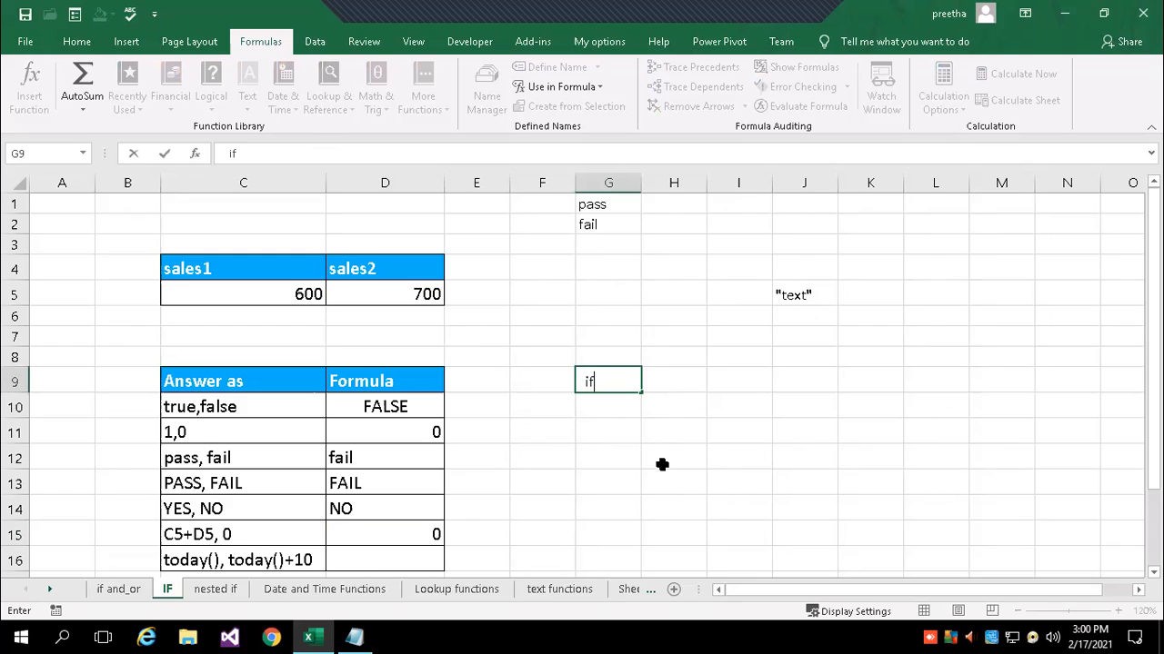
pyautogui.press('BackSpace')
pyautogui.write('IF(LOGICALTEST')
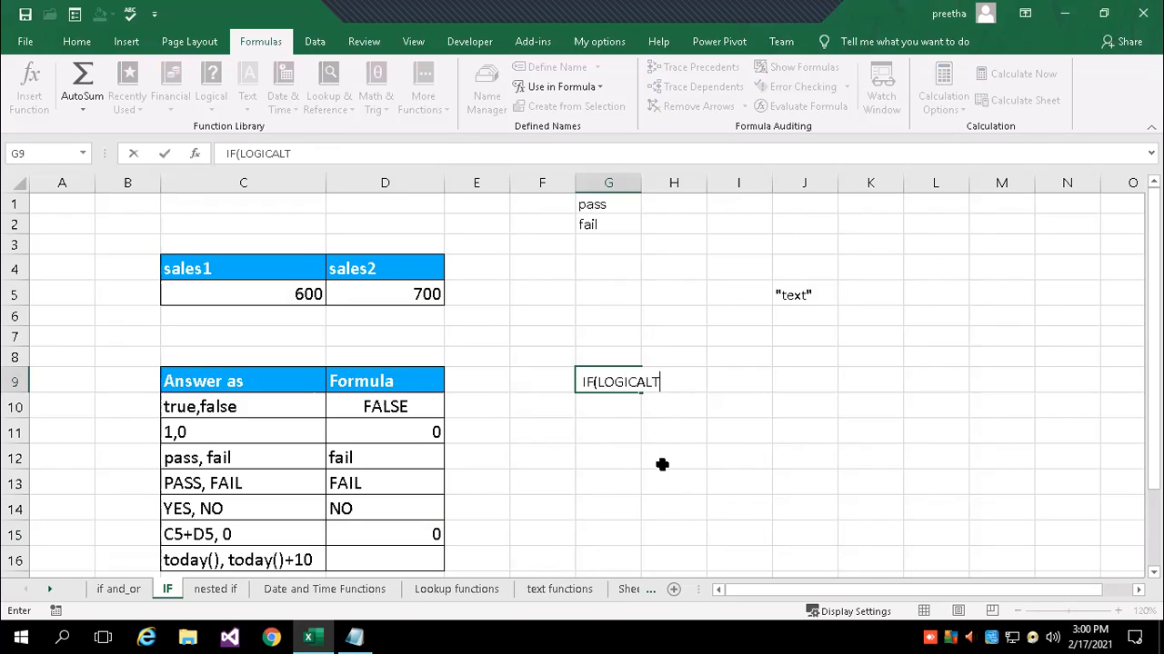
pyautogui.write(', VALUEIF')
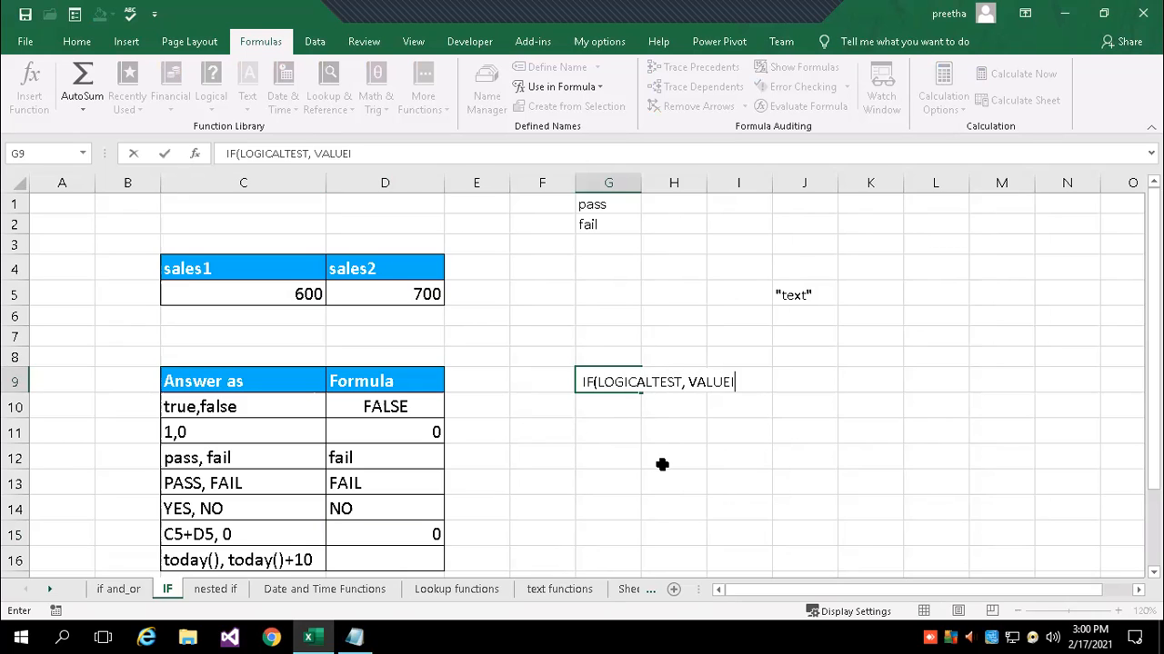
pyautogui.write('TRUE, VALUE_IF')
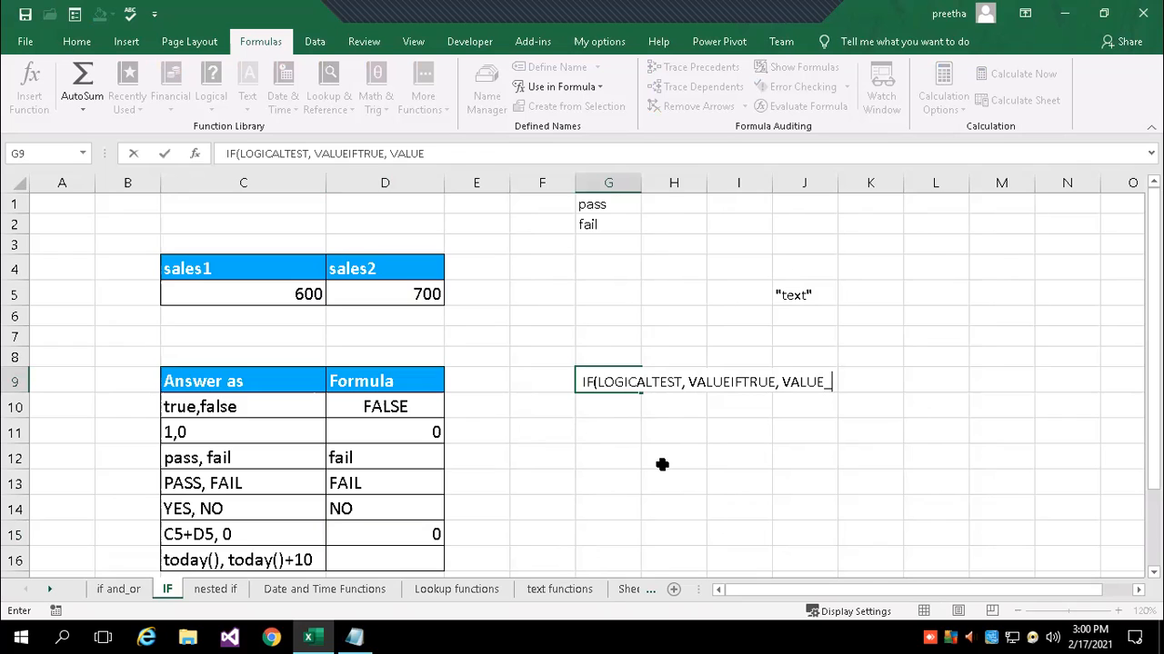
pyautogui.write('_FALE)')
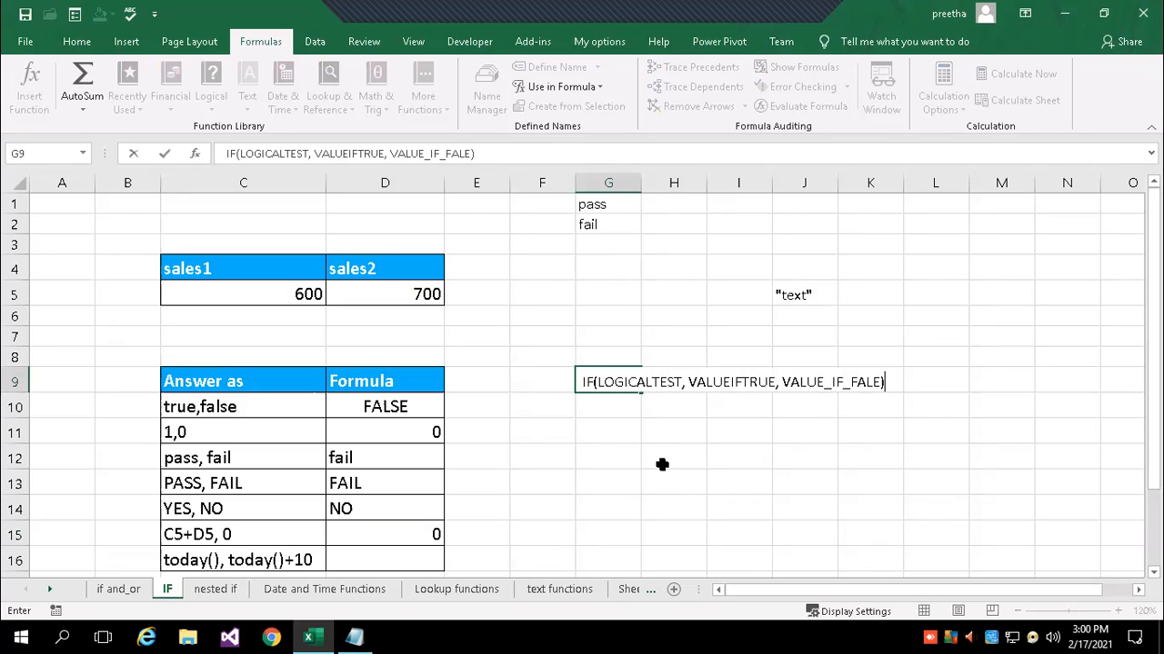
pyautogui.press('Return')
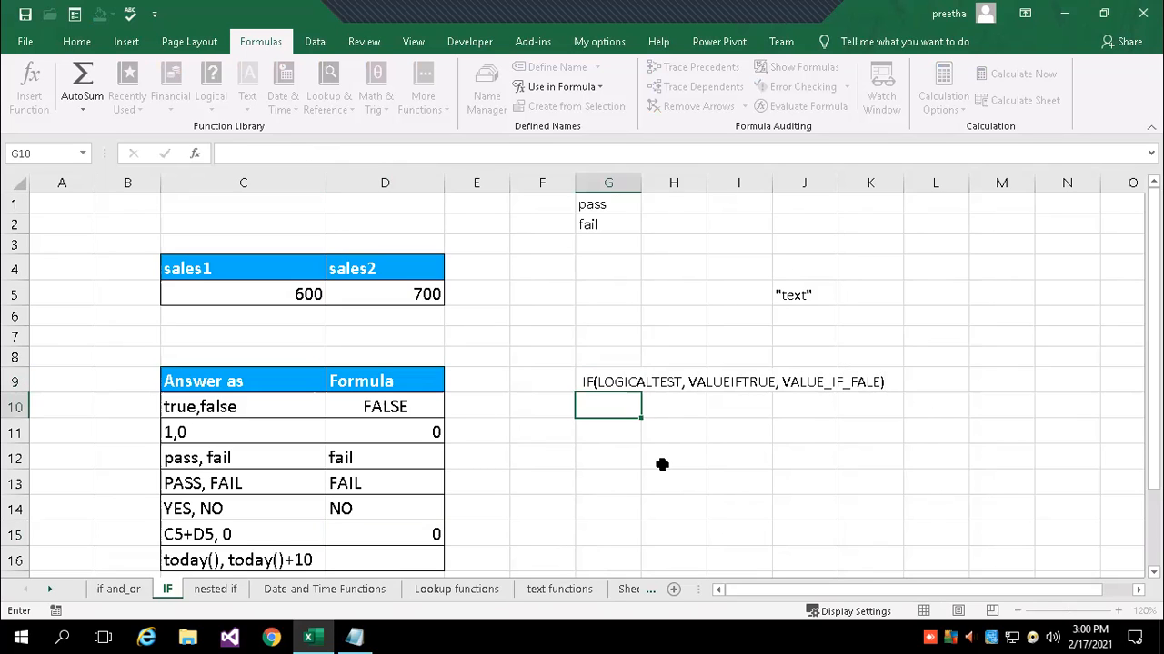
# Add the missing underscores to the syntax note in G9 so its arguments read LOGICAL_TEST and VALUE_IF_TRUE.
pyautogui.click(617, 382)
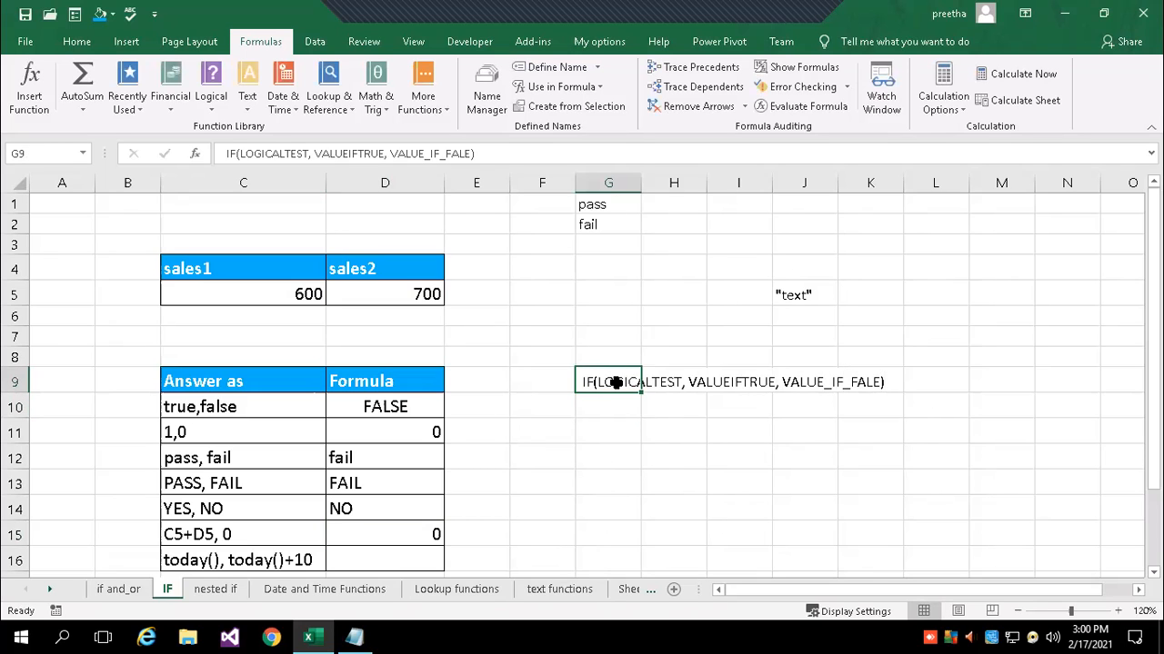
pyautogui.click(282, 154)
pyautogui.click(283, 153)
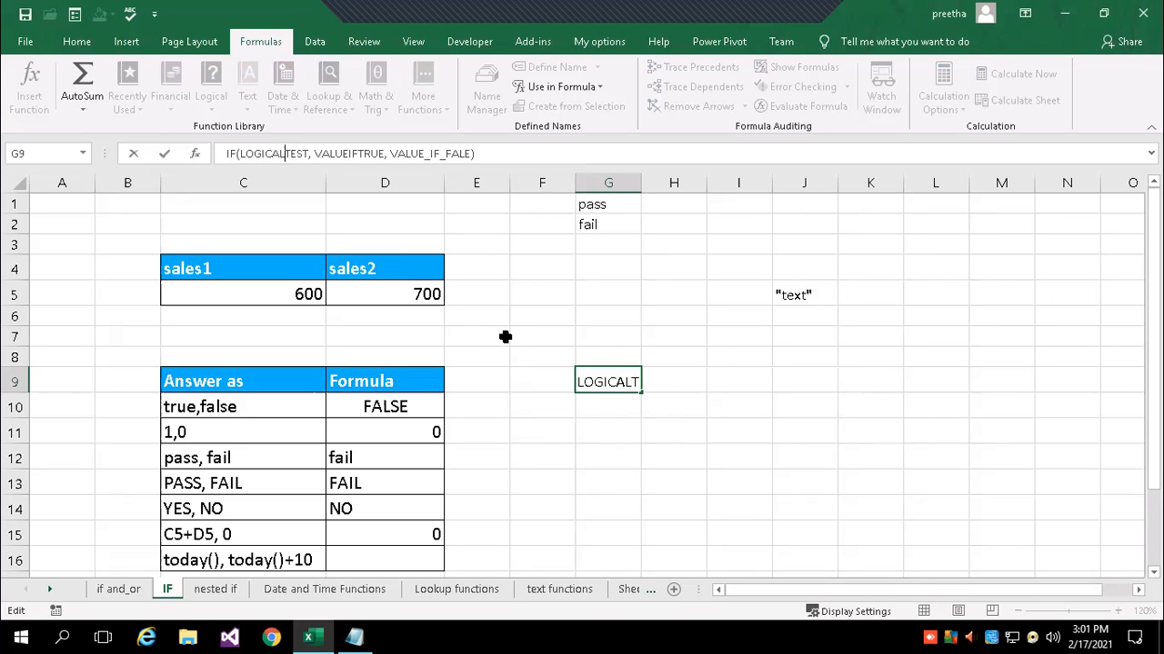
pyautogui.write('_')
pyautogui.click(357, 154)
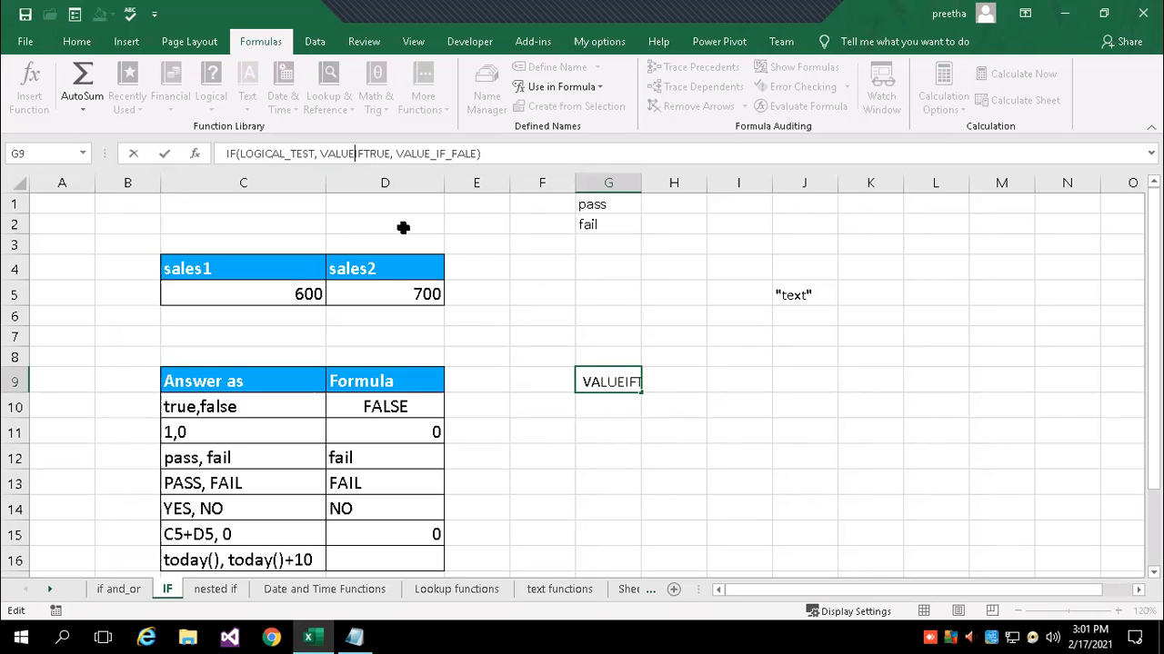
pyautogui.write('_')
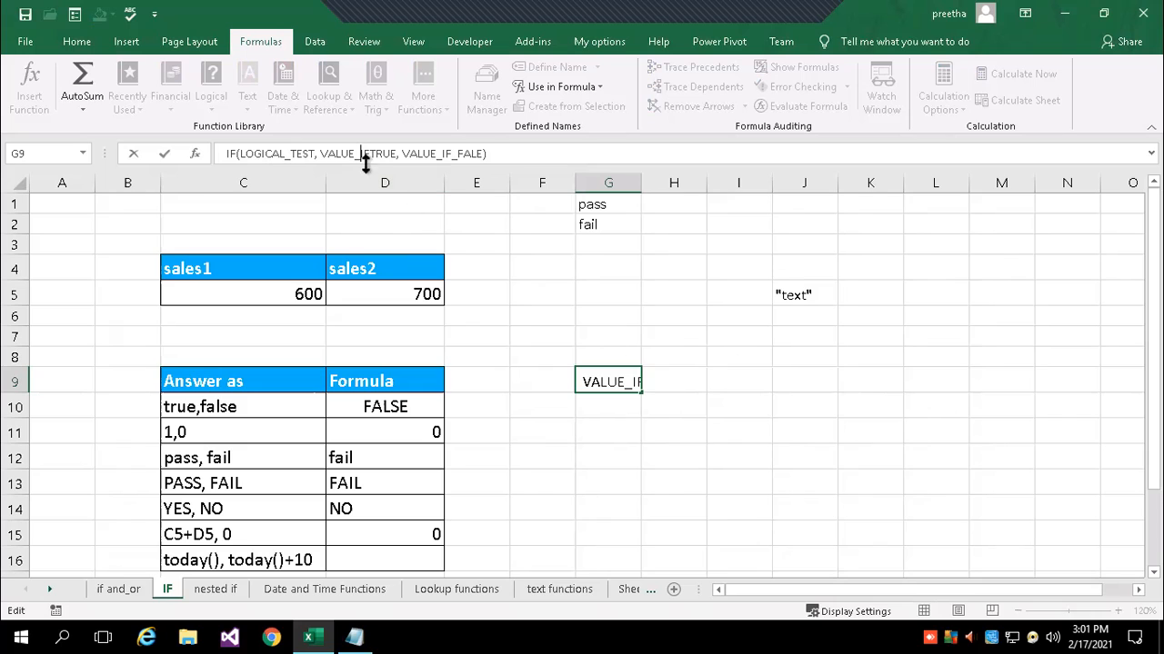
pyautogui.press('Right')
pyautogui.press('Right')
pyautogui.write('_')
pyautogui.press('Return')
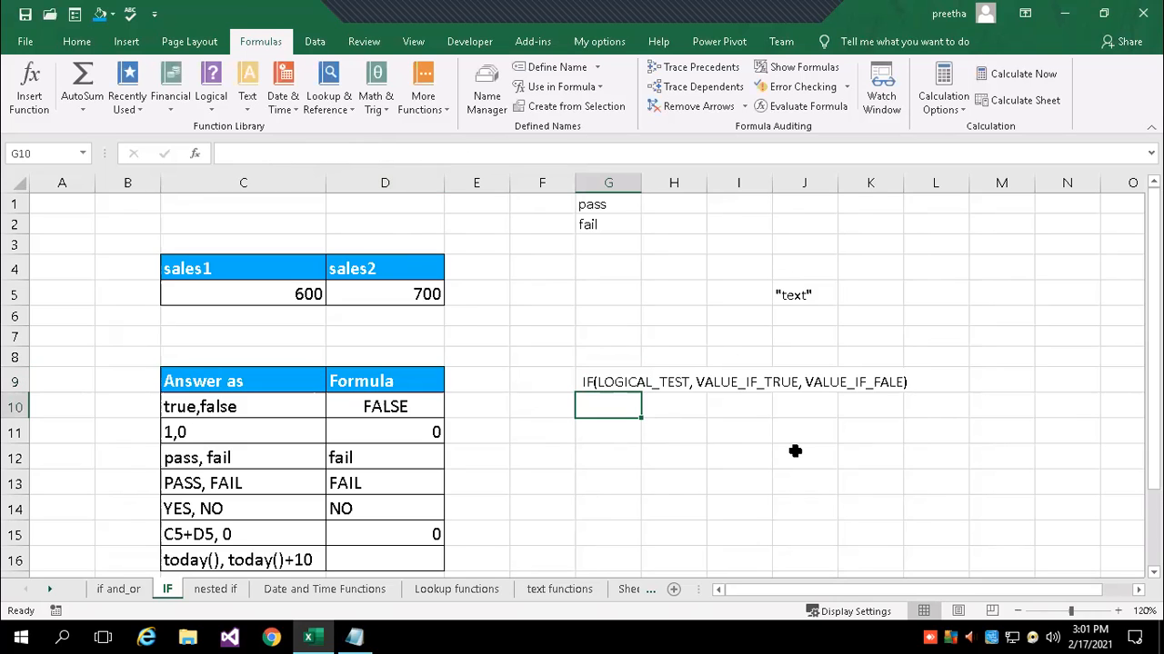
# List the IF arguments "Logical test", "value if true" and "value if false" in cells H11 to H13.
pyautogui.click(676, 434)
pyautogui.write('LO')
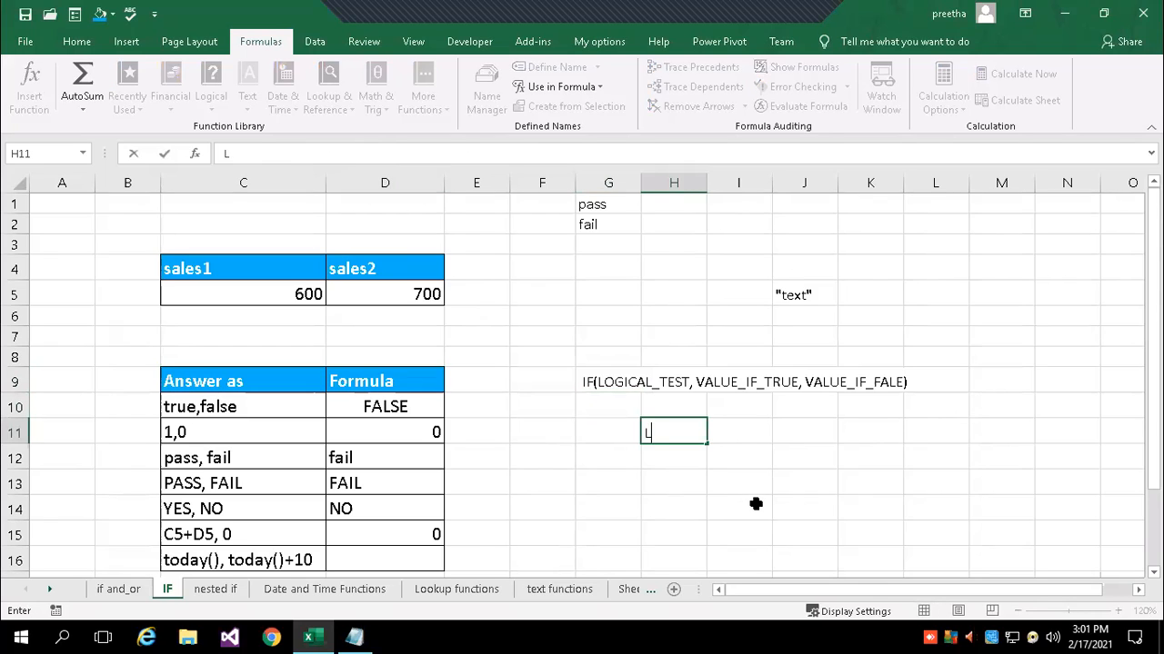
pyautogui.press('BackSpace')
pyautogui.press('BackSpace')
pyautogui.write('Logical test')
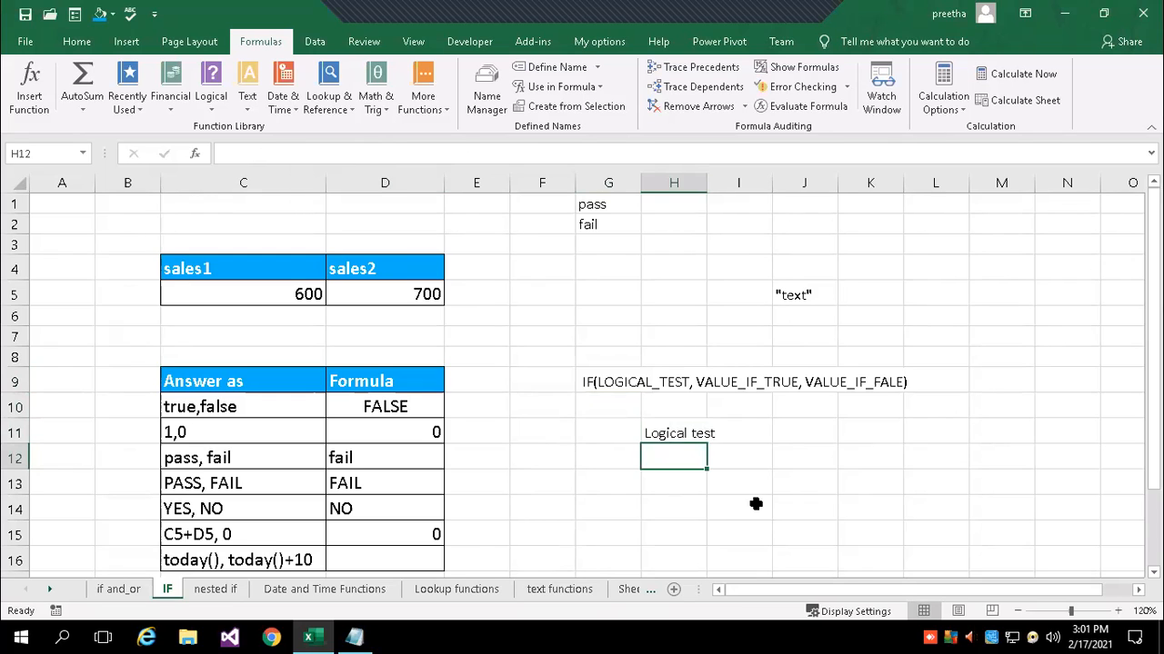
pyautogui.write('value if true')
pyautogui.press('Return')
pyautogui.write('value if false')
pyautogui.press('Return')
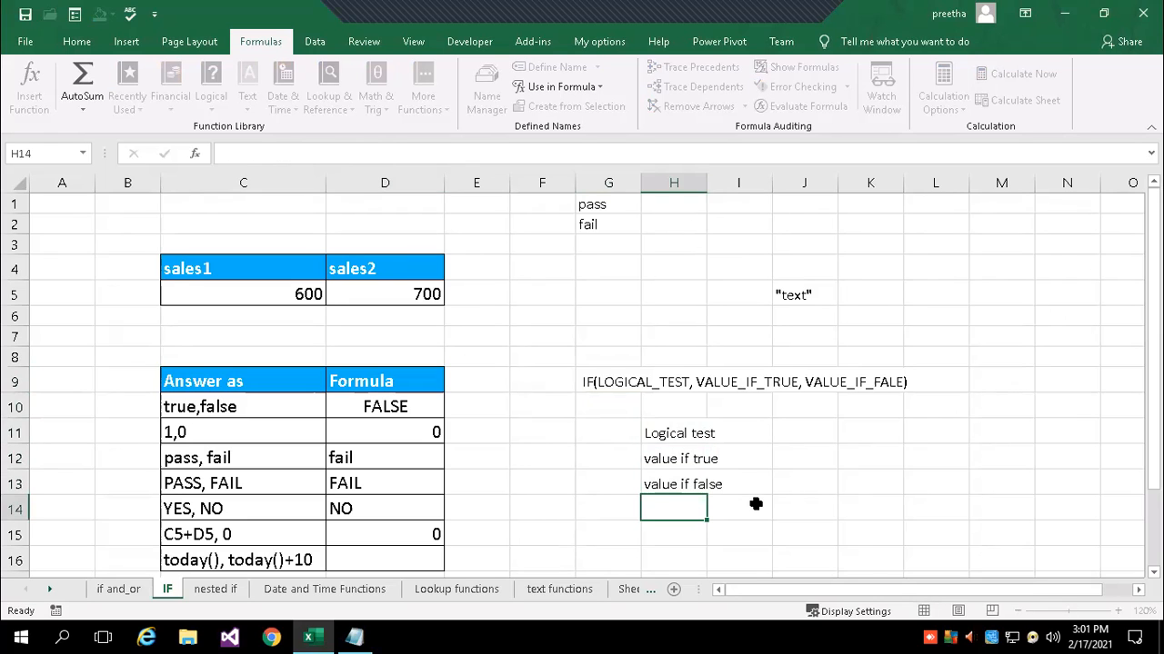
# Number the three listed IF arguments 1, 2 and 3 in cells G11 to G13.
pyautogui.press('Up')
pyautogui.press('Up')
pyautogui.press('Up')
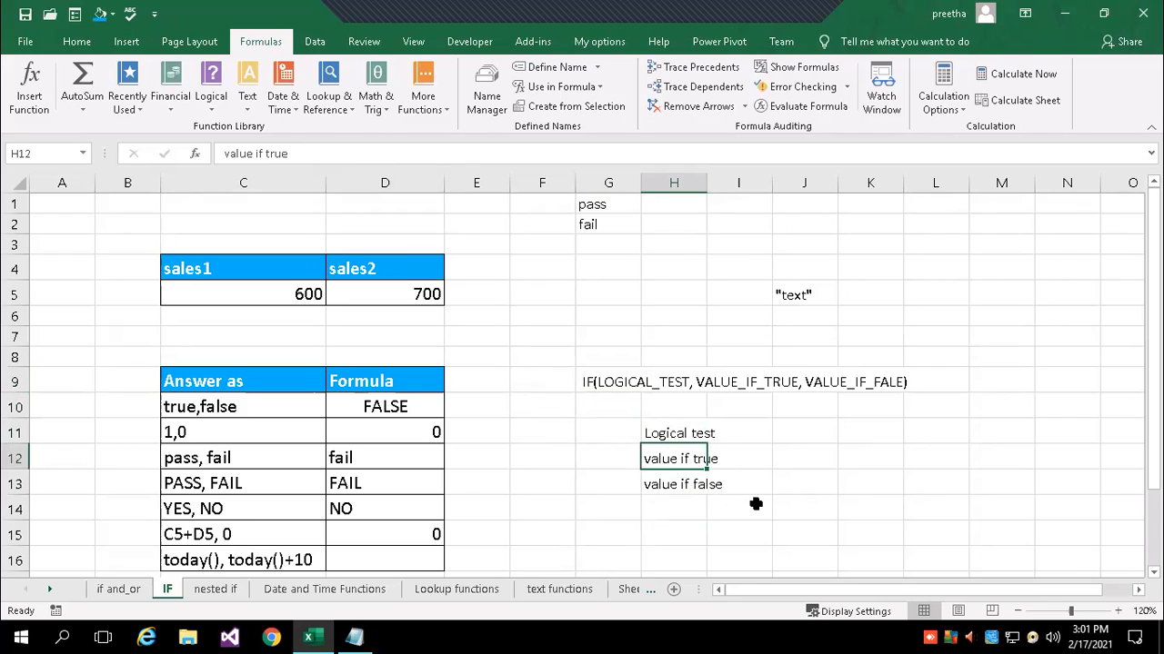
pyautogui.press('Down')
pyautogui.press('Up')
pyautogui.press('Up')
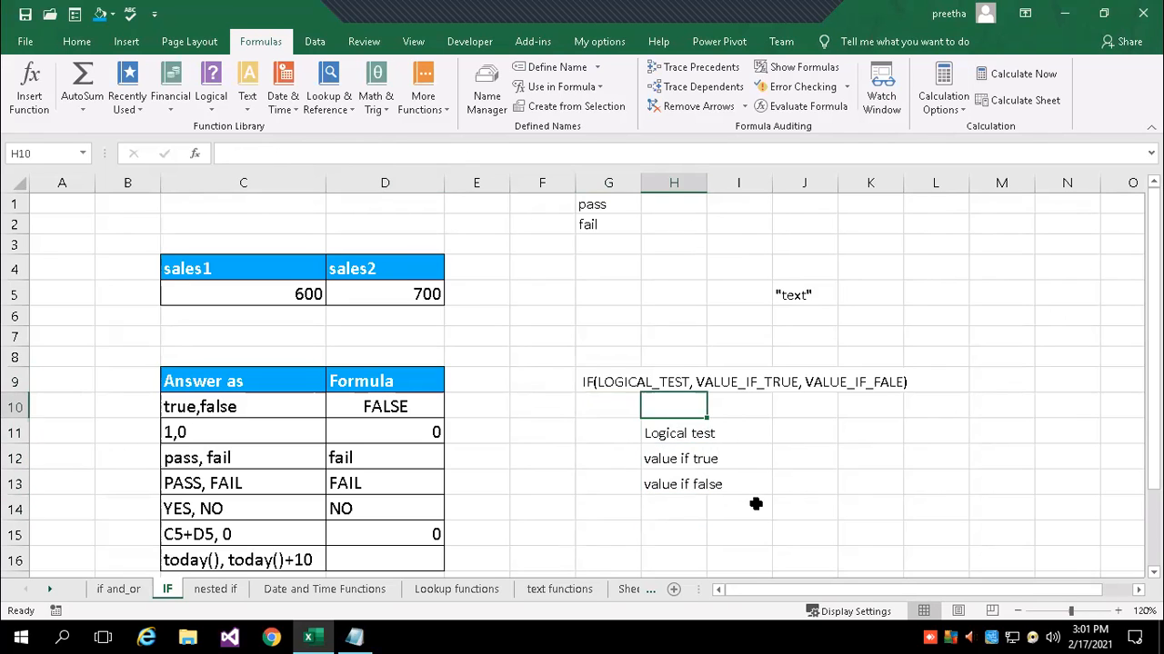
pyautogui.press('Down')
pyautogui.press('Left')
pyautogui.write('1')
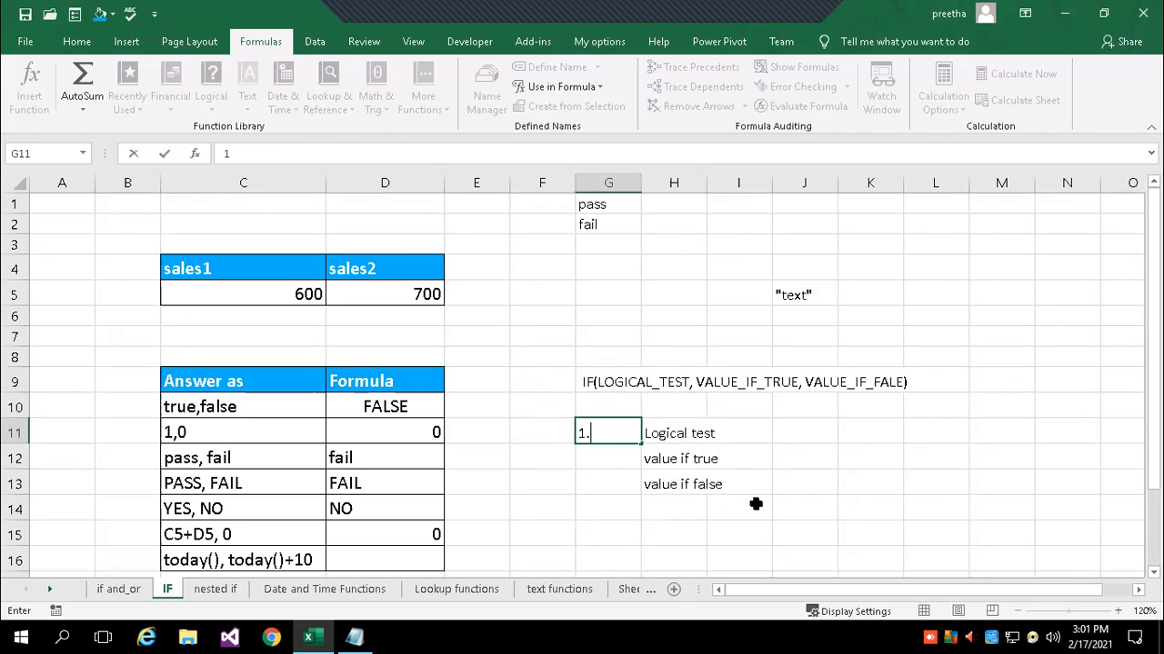
pyautogui.press('Return')
pyautogui.write('2')
pyautogui.press('Return')
pyautogui.write('3')
pyautogui.press('Return')
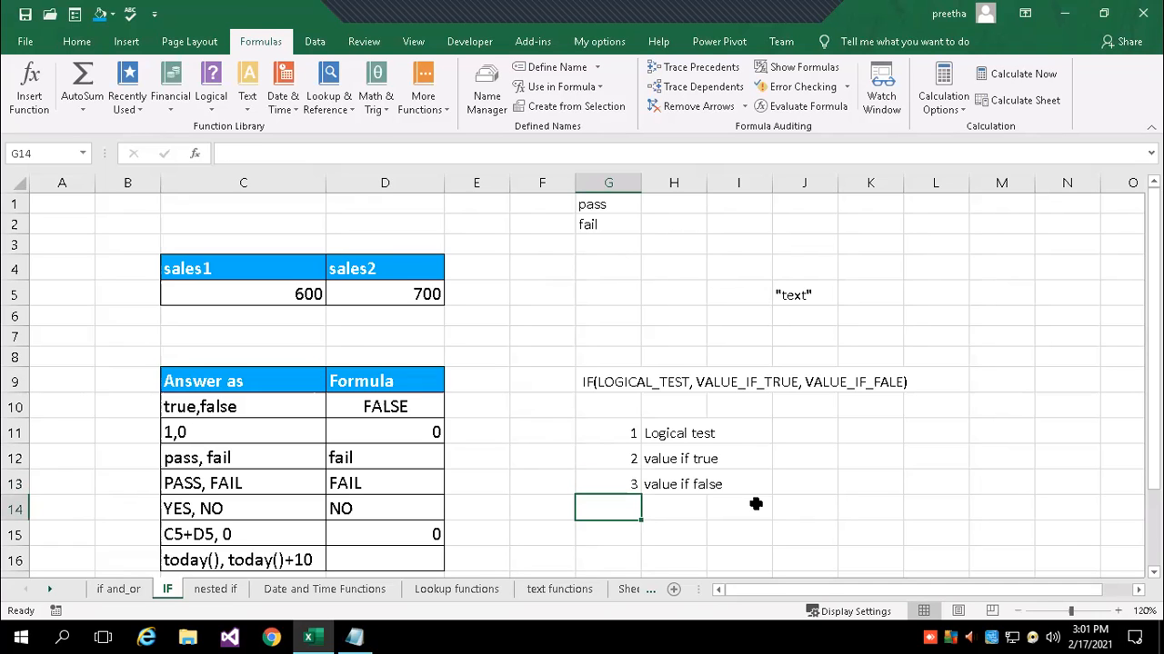
# Set the sales1 value in C5 to 800.
pyautogui.click(300, 305)
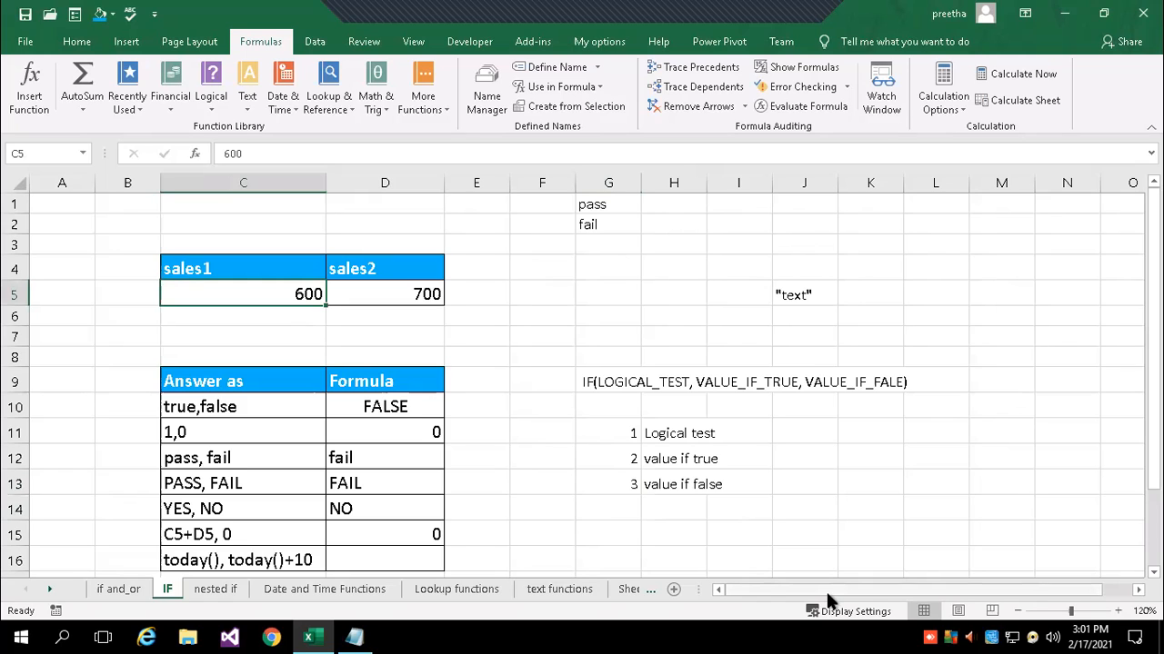
pyautogui.write('800')
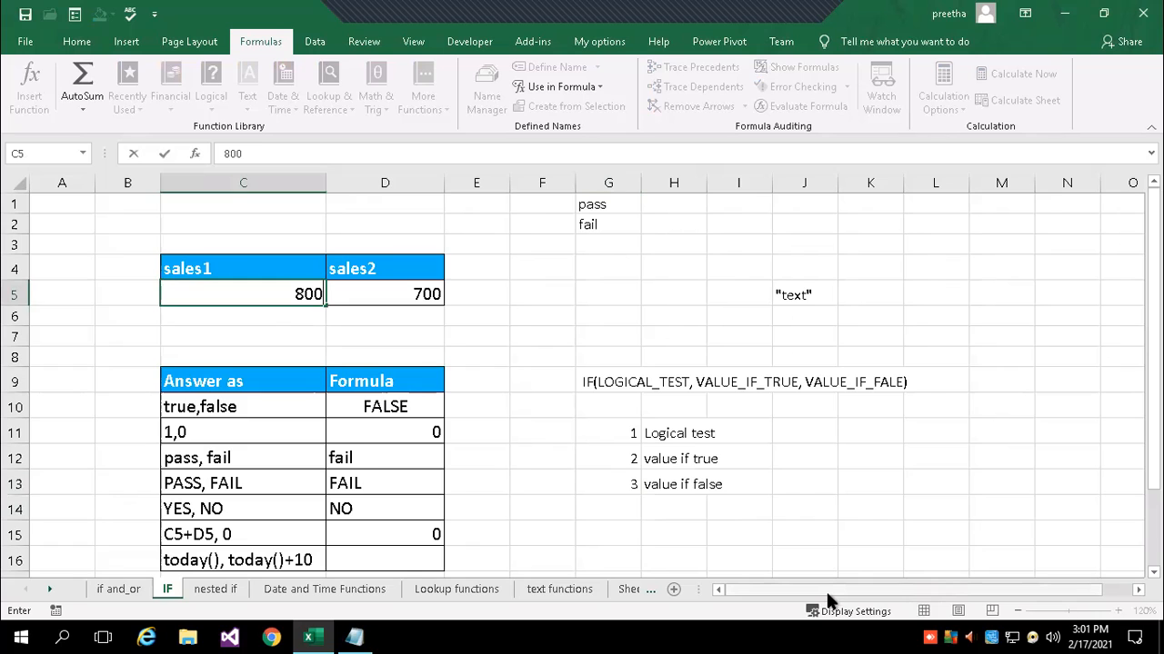
pyautogui.press('Return')
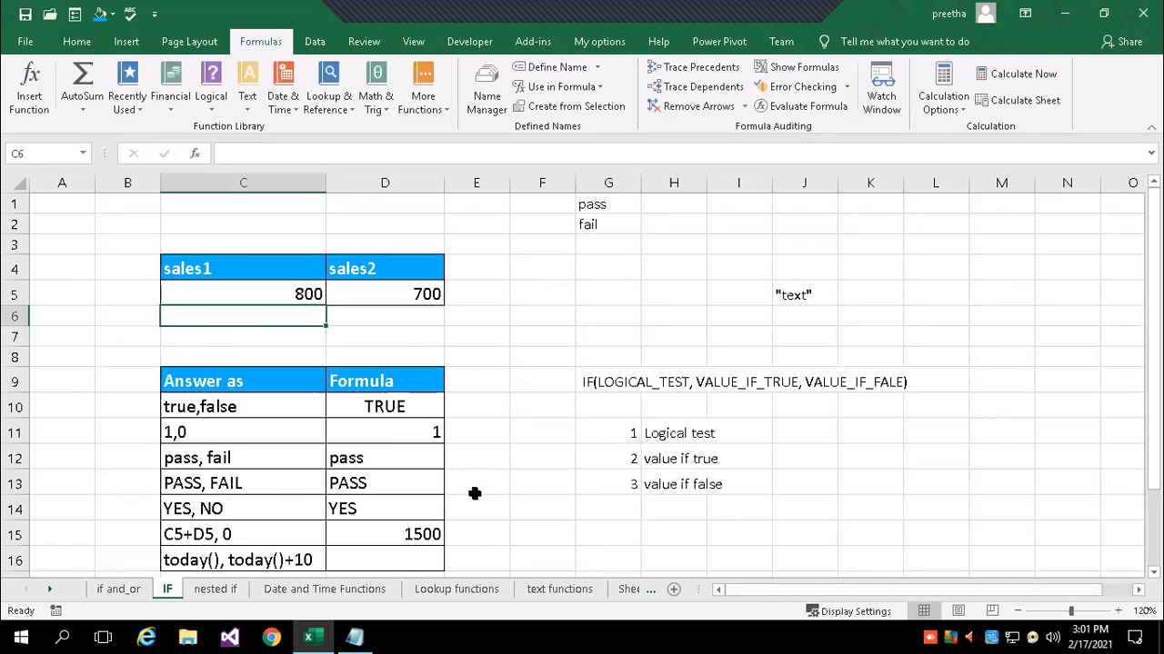
# Enter the formula =IF(C5>D5,TODAY(),TODAY()+10) in cell D16.
pyautogui.scroll(-1, 473, 491)
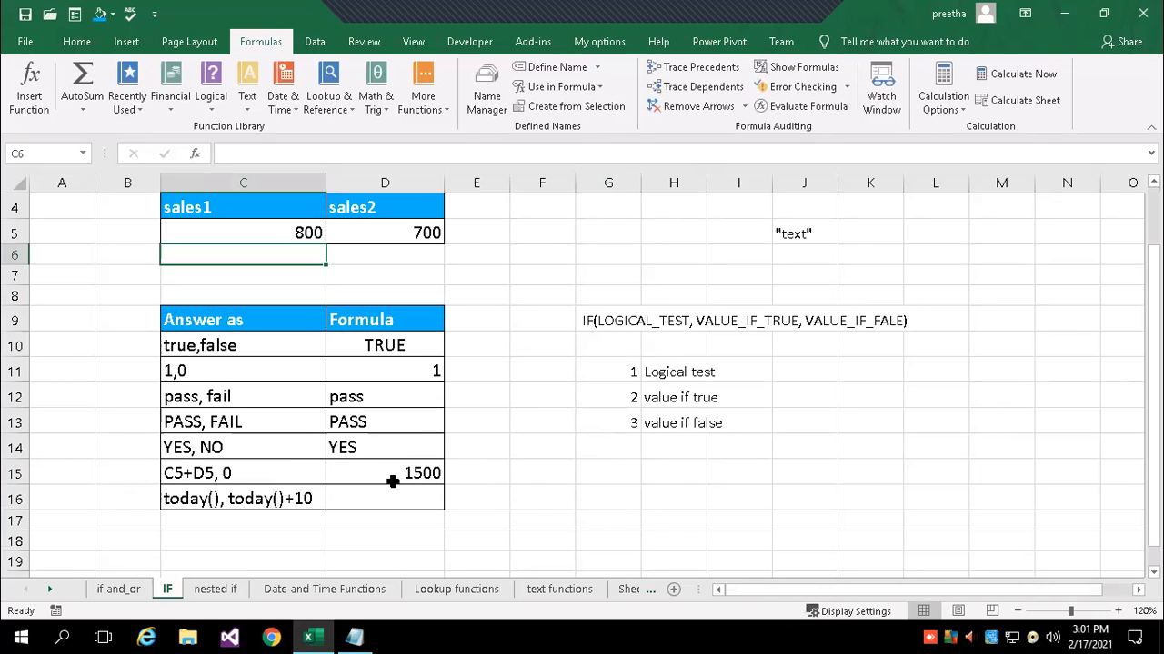
pyautogui.click(377, 496)
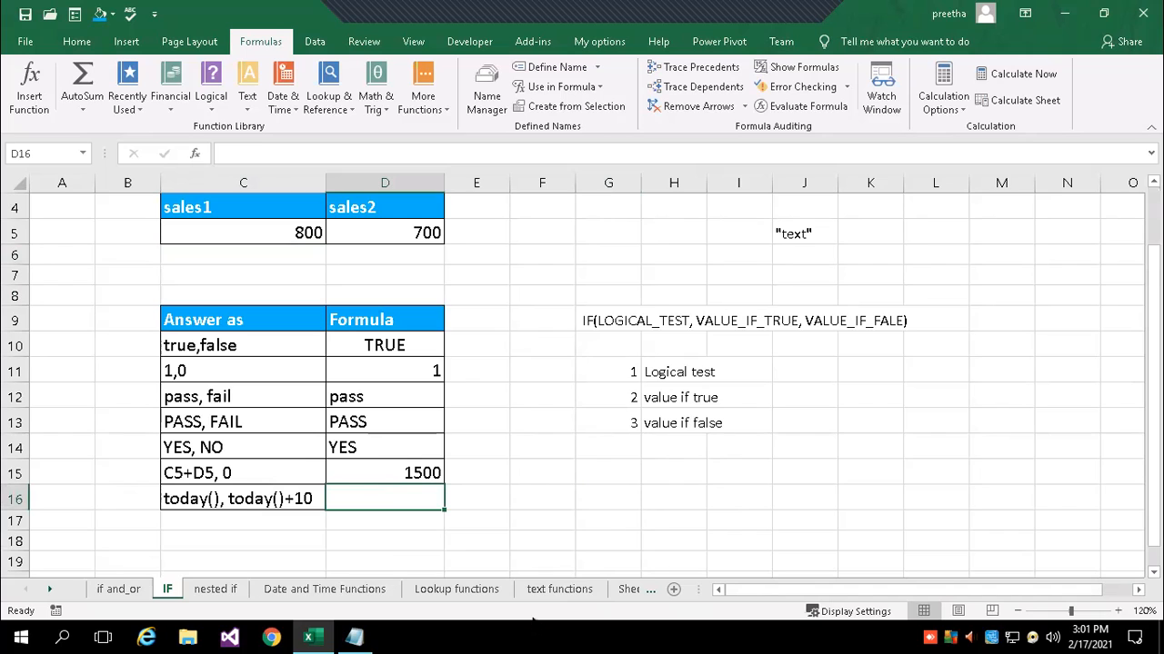
pyautogui.write('=if(')
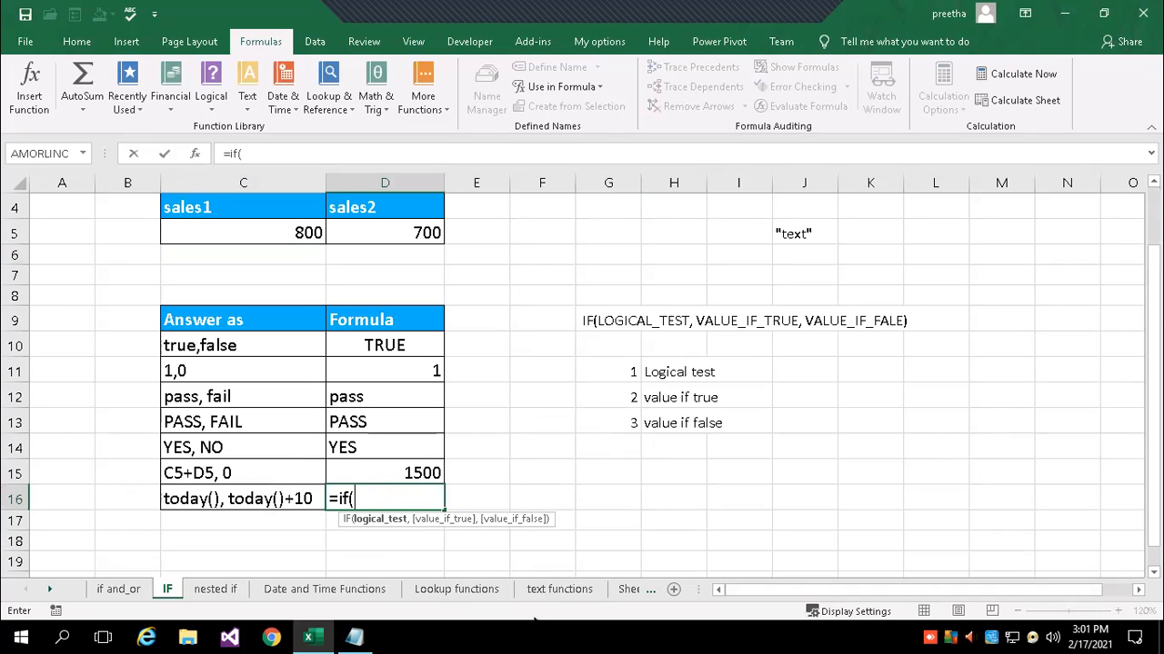
pyautogui.write('c5>d5')
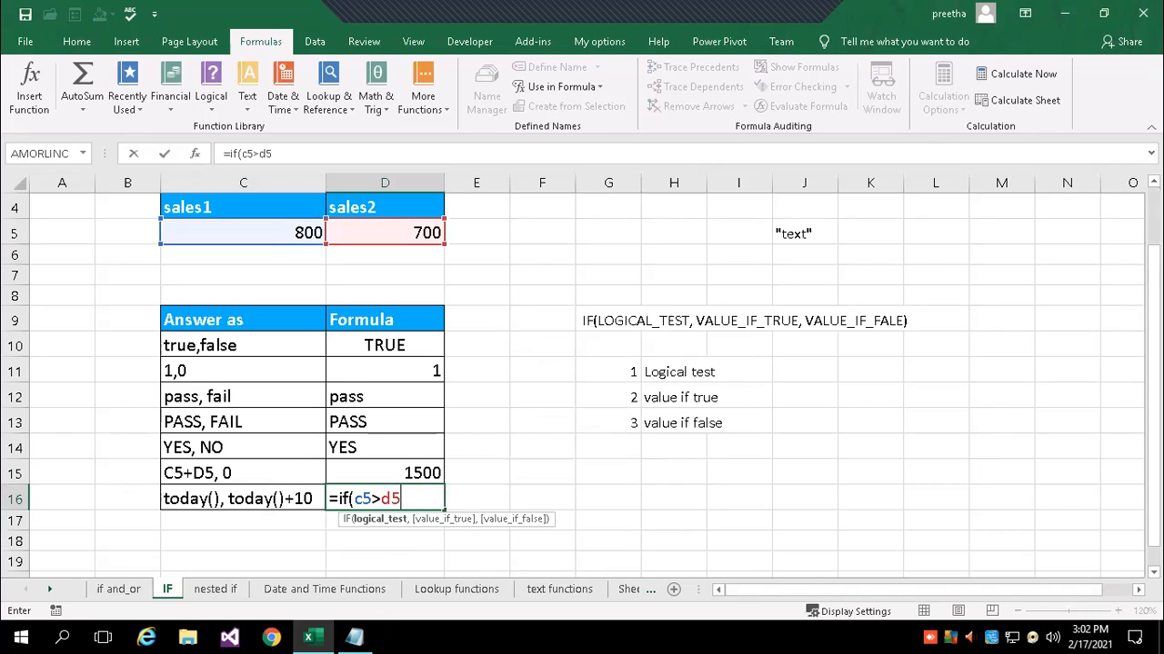
pyautogui.write(',')
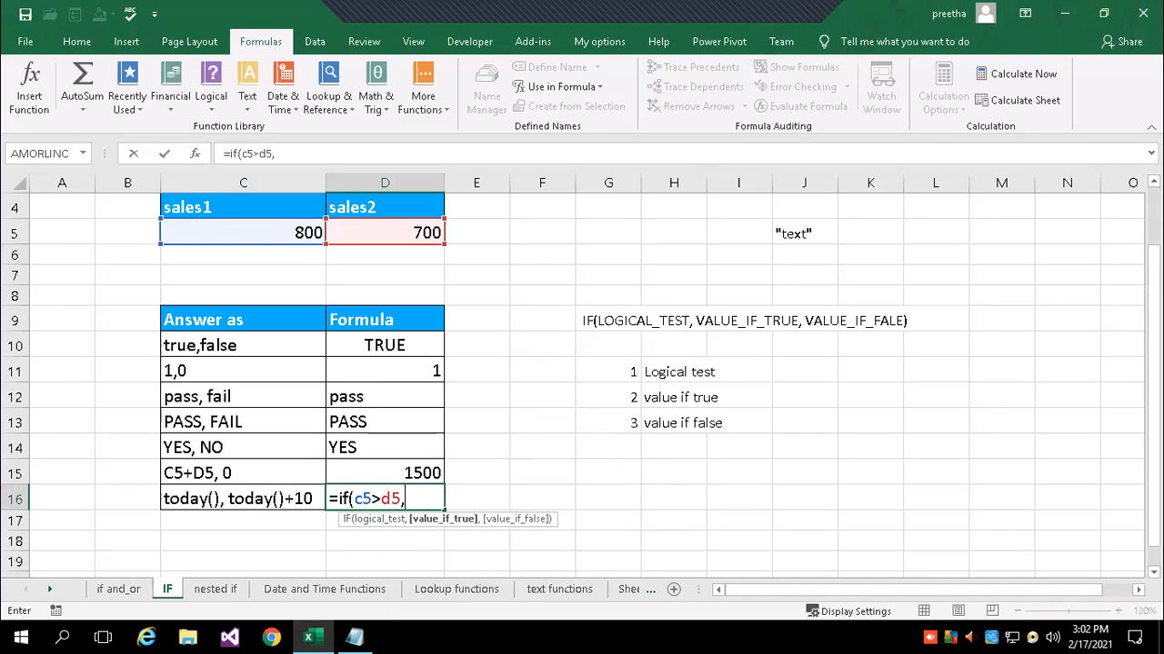
pyautogui.write('today')
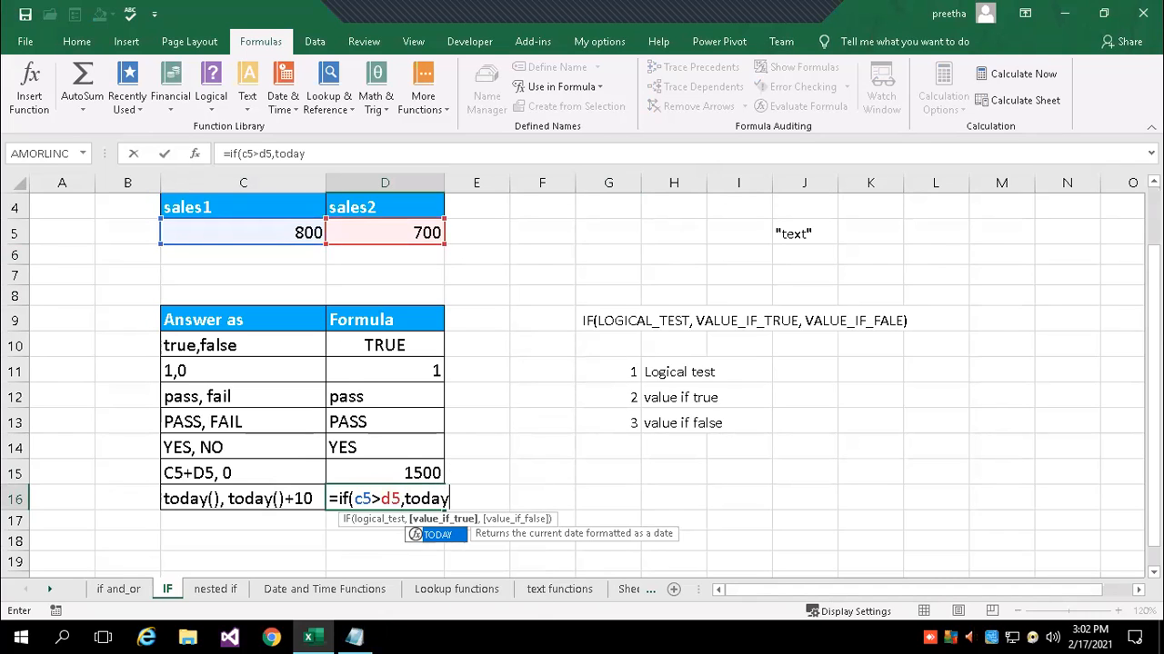
pyautogui.write('()')
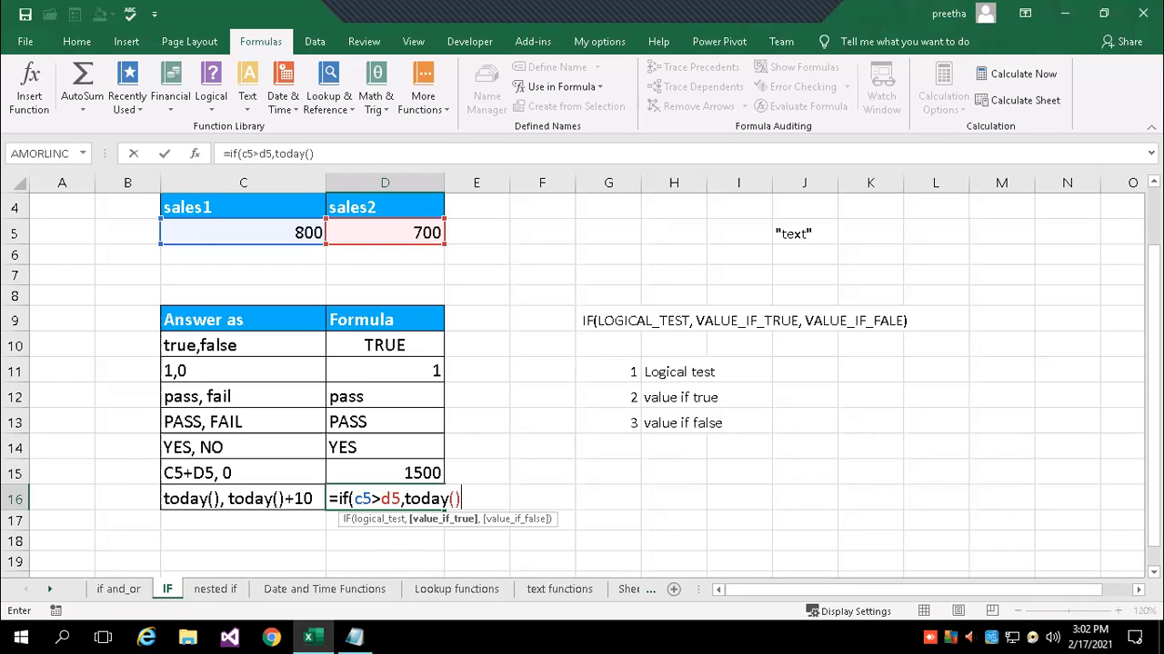
pyautogui.write(',tod')
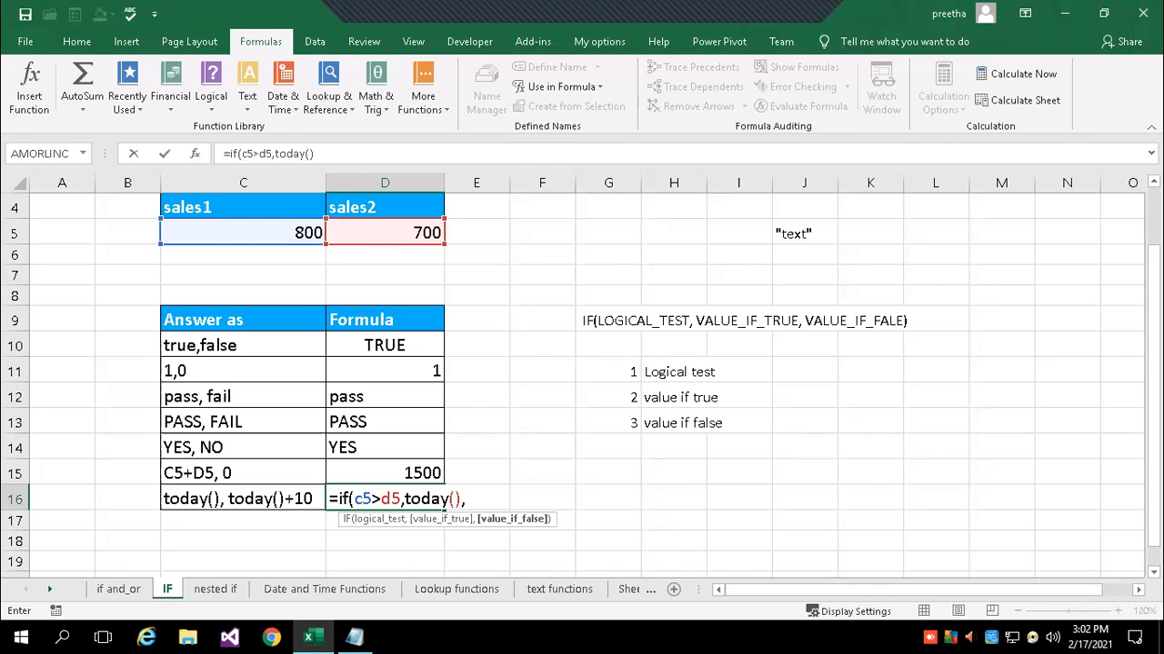
pyautogui.write('ay')
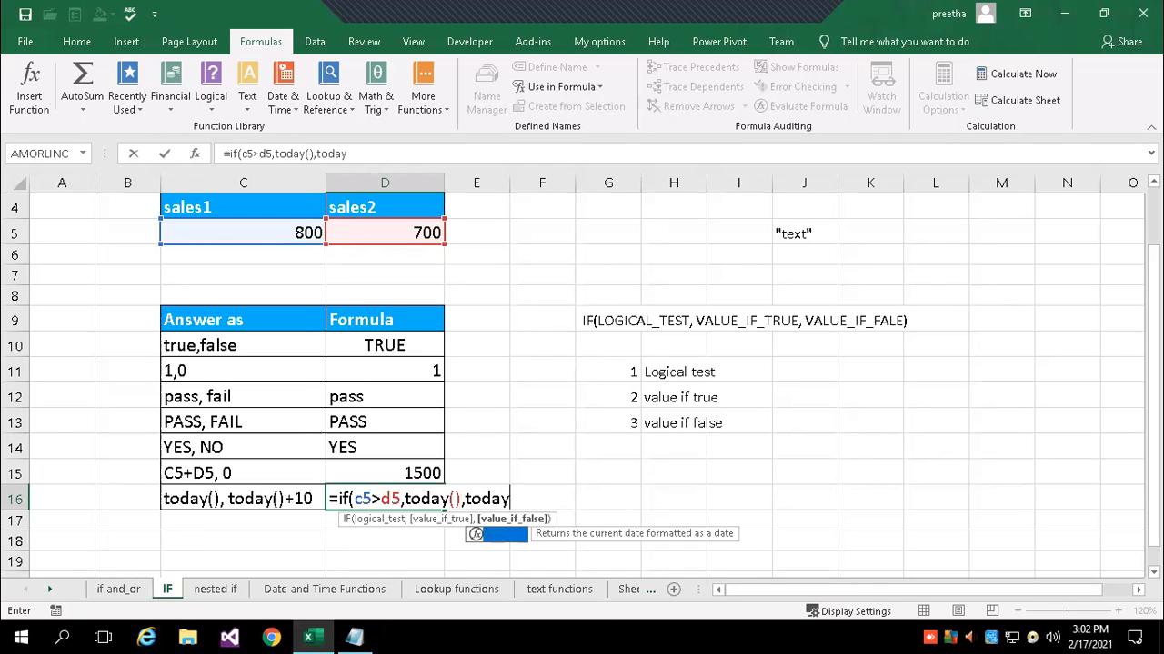
pyautogui.write('()+10')
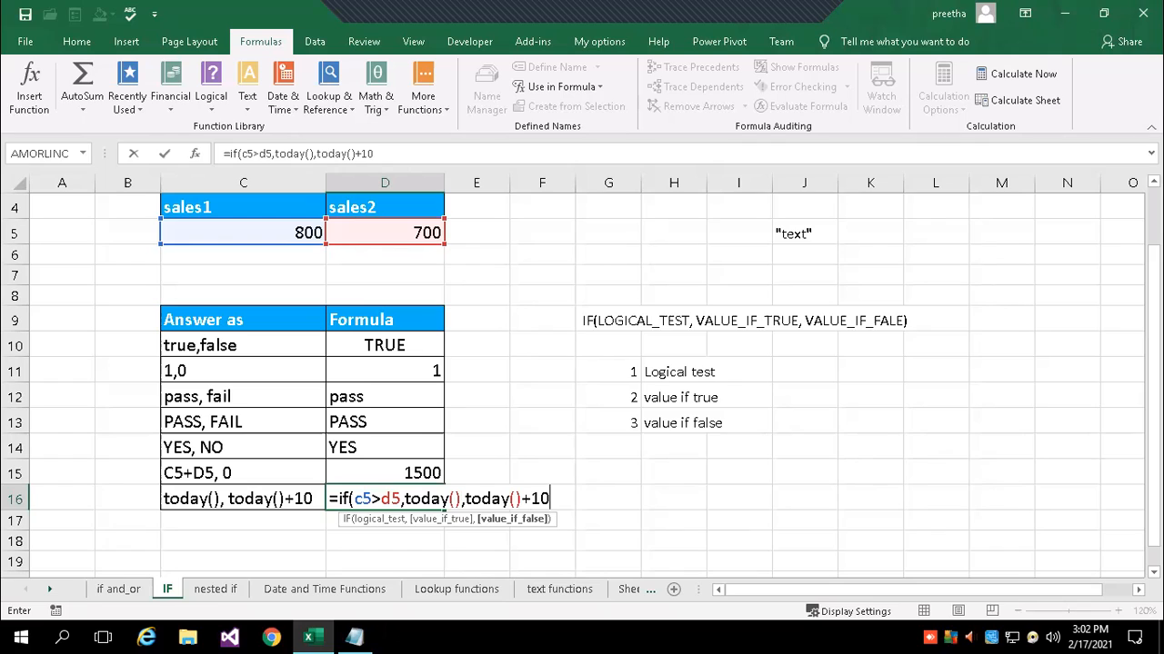
pyautogui.write(')')
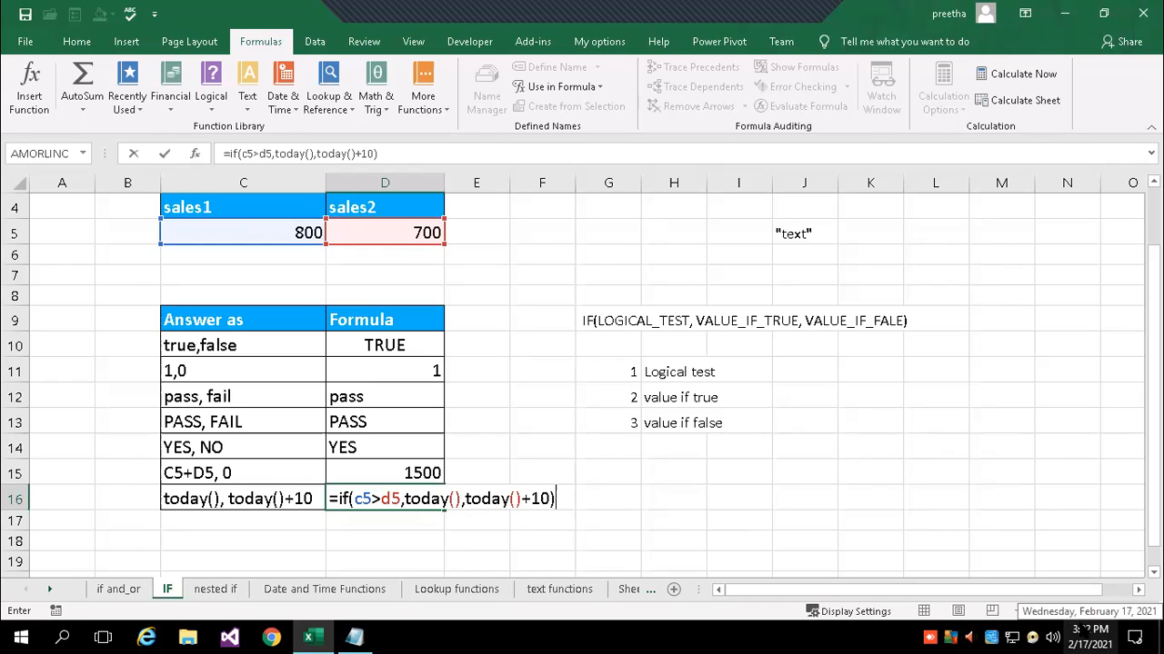
pyautogui.press('Return')
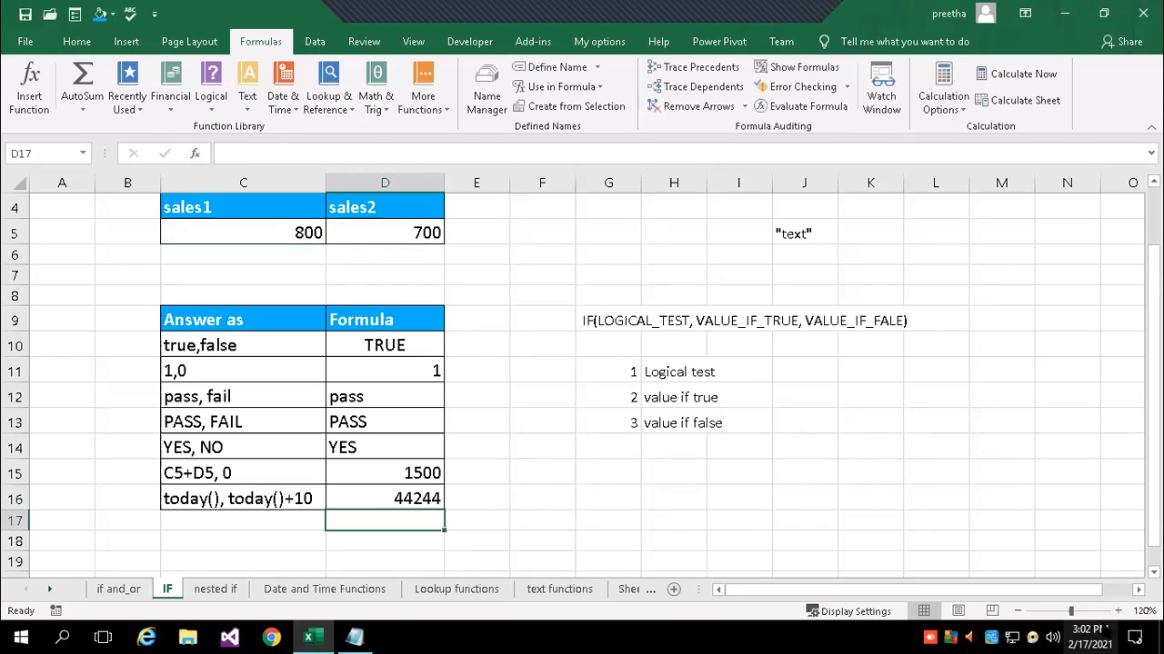
# Format the formula result in D16 as Short Date.
pyautogui.click(410, 501)
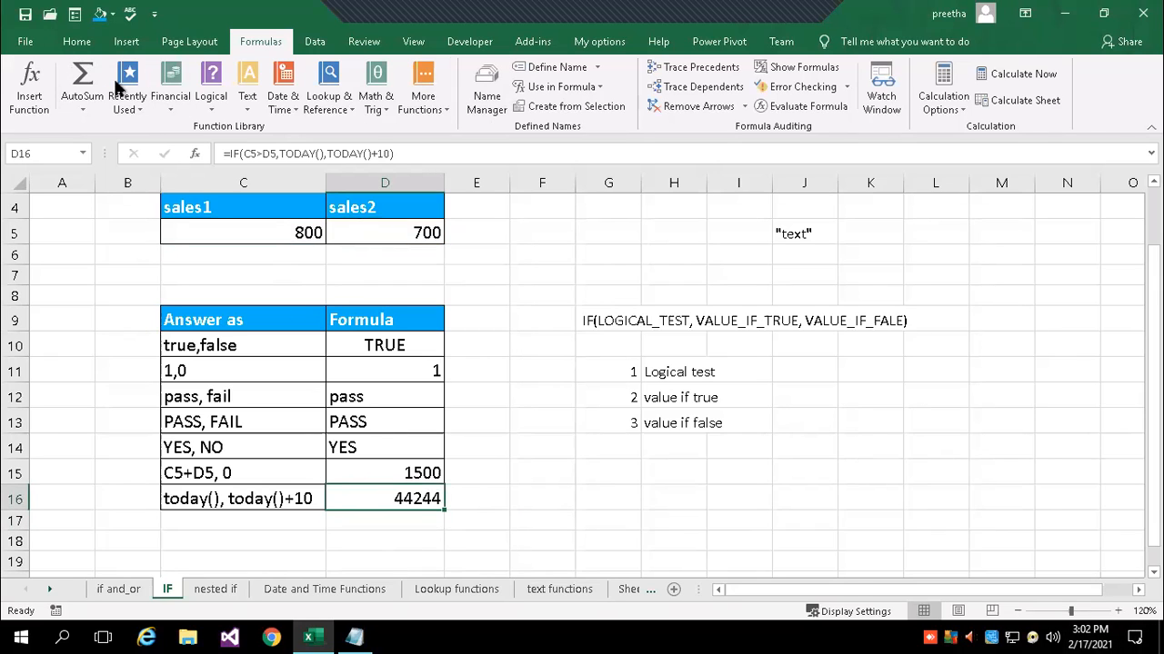
pyautogui.click(77, 46)
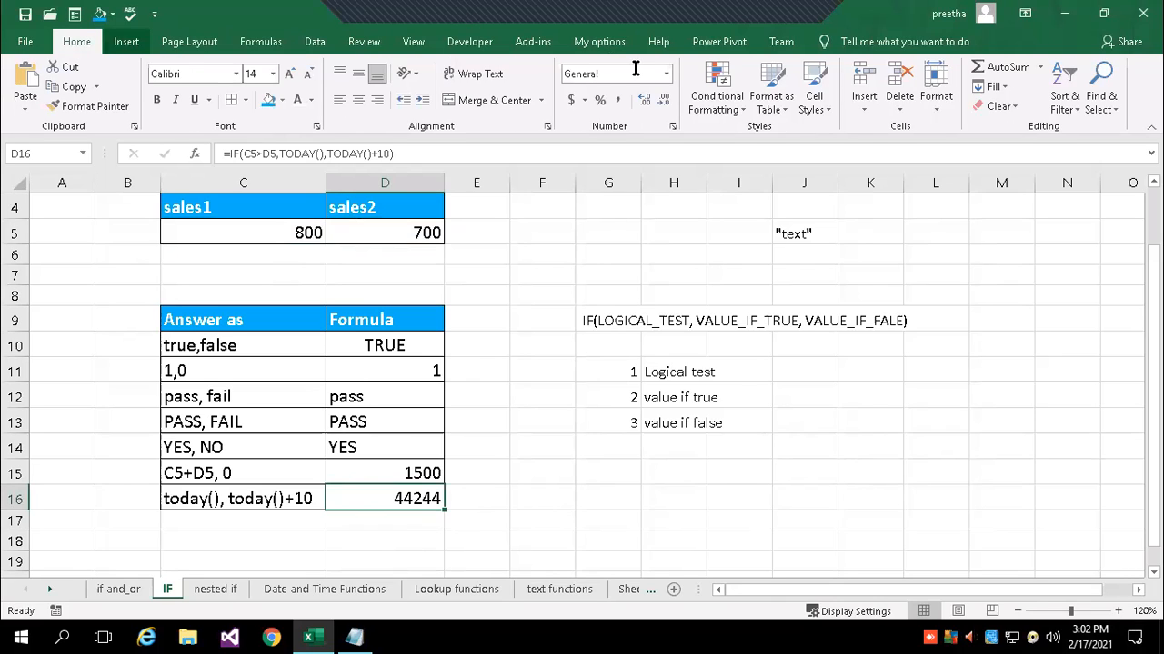
pyautogui.click(667, 74)
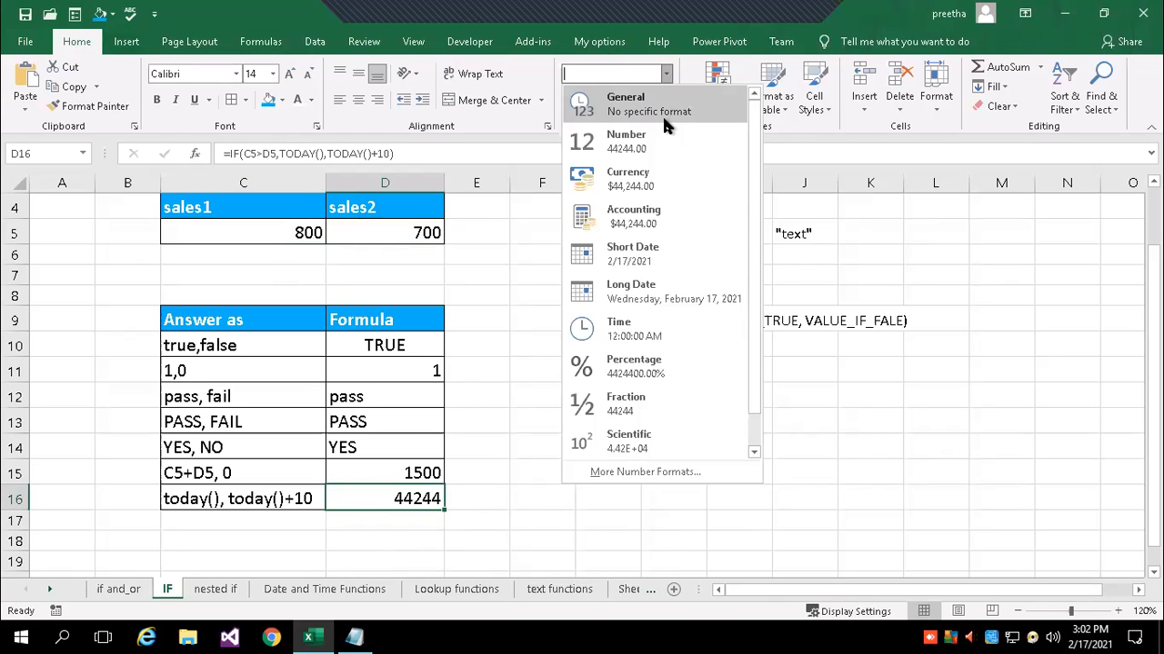
pyautogui.click(648, 257)
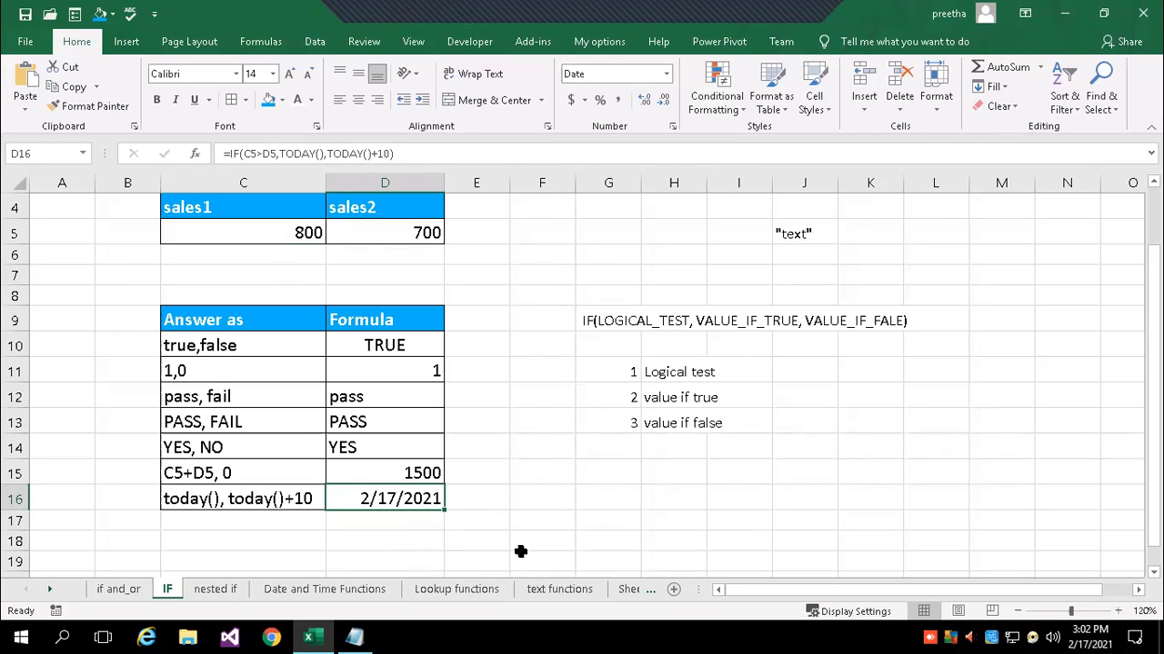
# Review the date formula in D16 and set the sales1 value in C5 to 699 to test the false results.
pyautogui.doubleClick(410, 499)
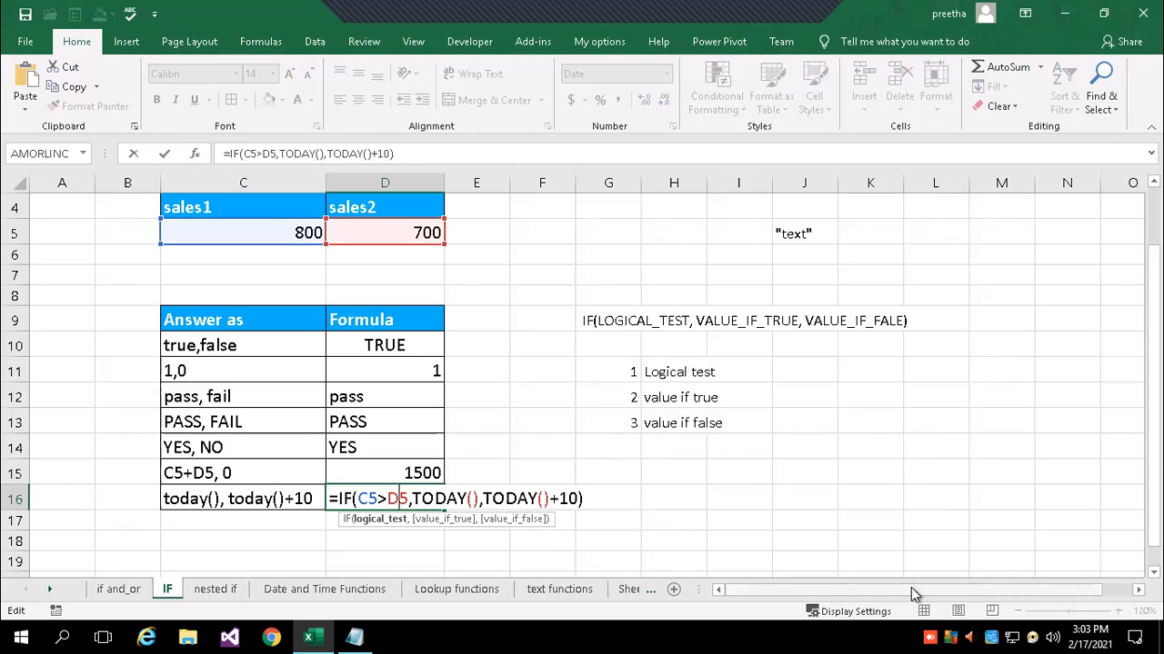
pyautogui.press('Return')
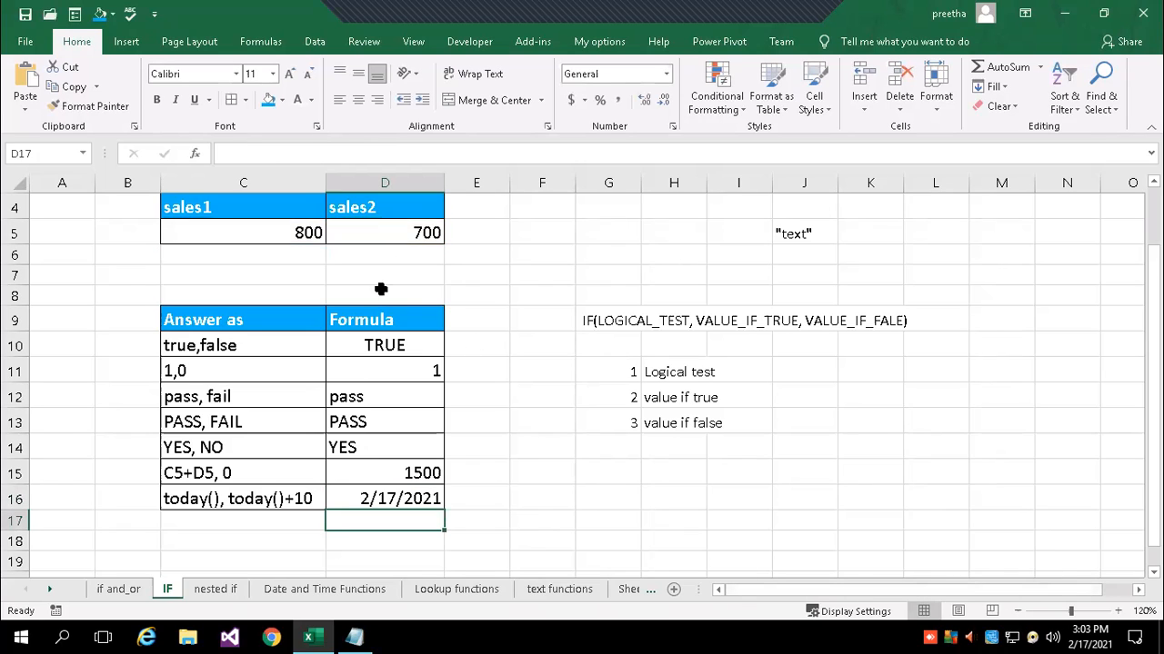
pyautogui.click(305, 231)
pyautogui.press('Right')
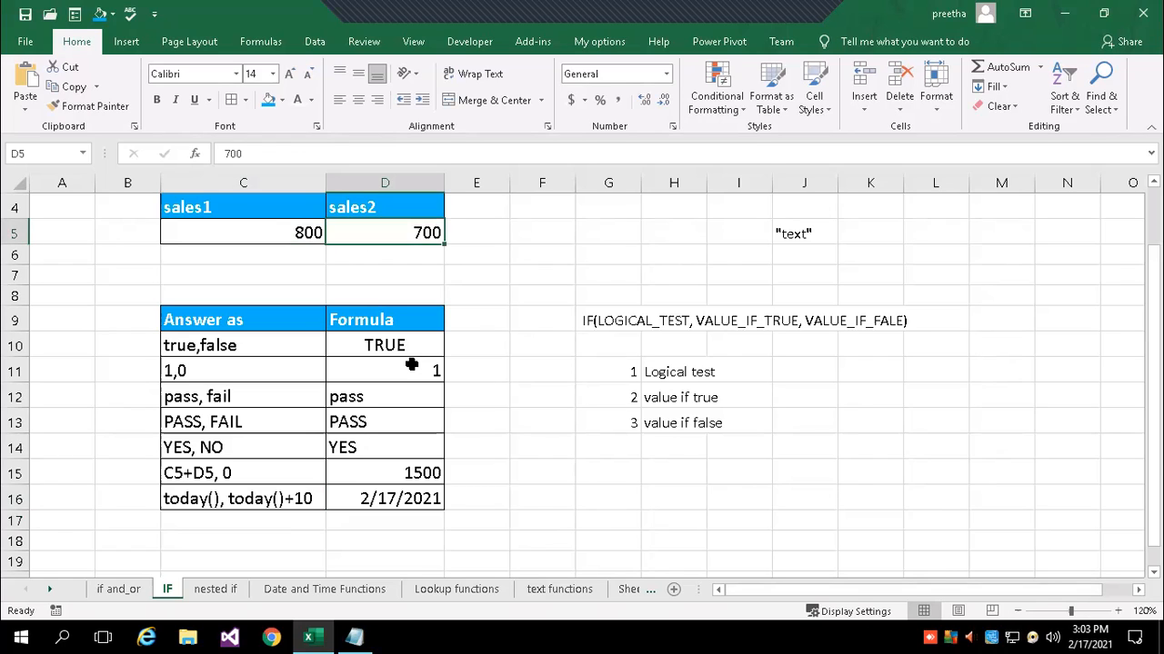
pyautogui.click(307, 234)
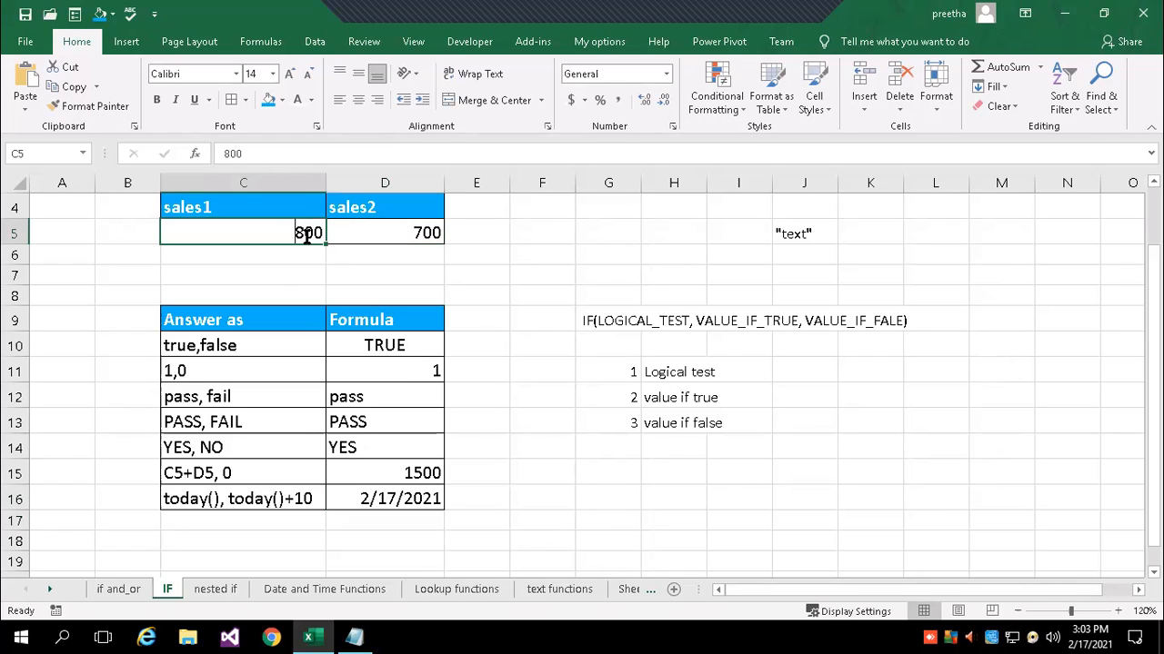
pyautogui.write('699')
pyautogui.press('Return')
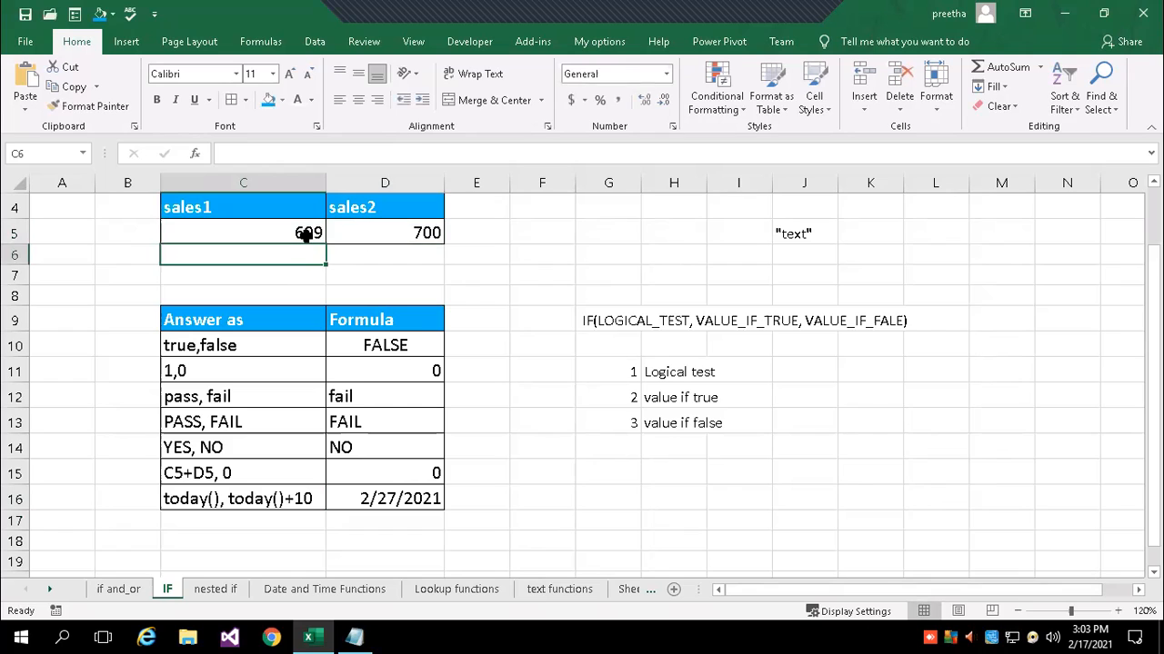
pyautogui.click(384, 506)
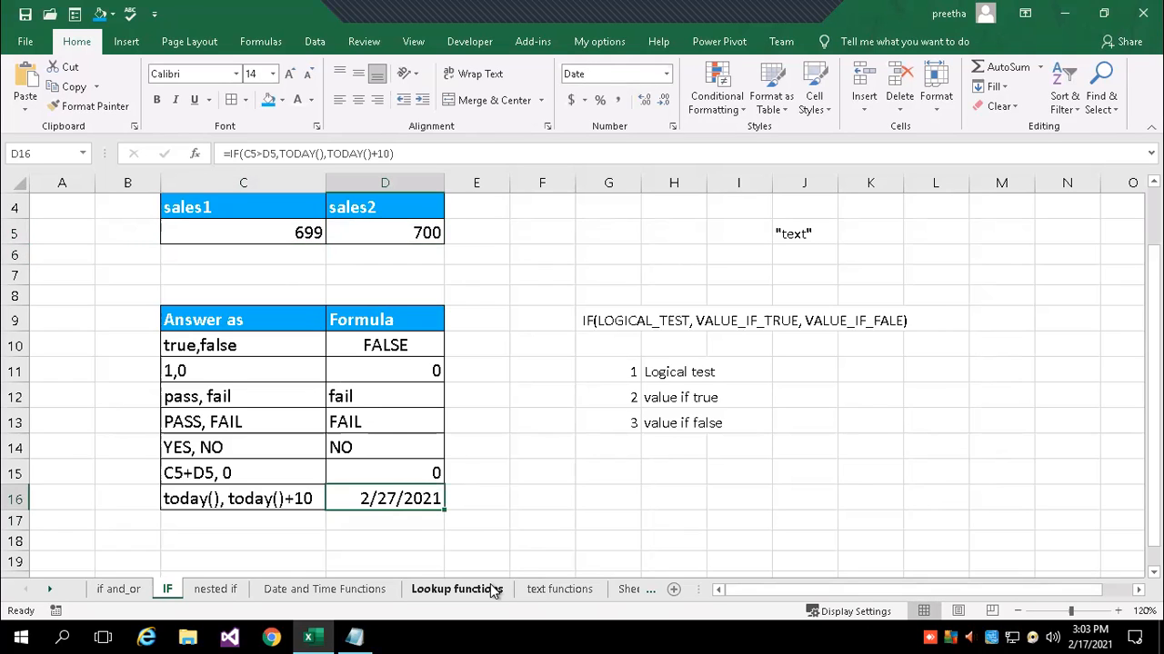
# Set the sales1 value in C5 to 701 to test the true results.
pyautogui.click(284, 233)
pyautogui.write('701')
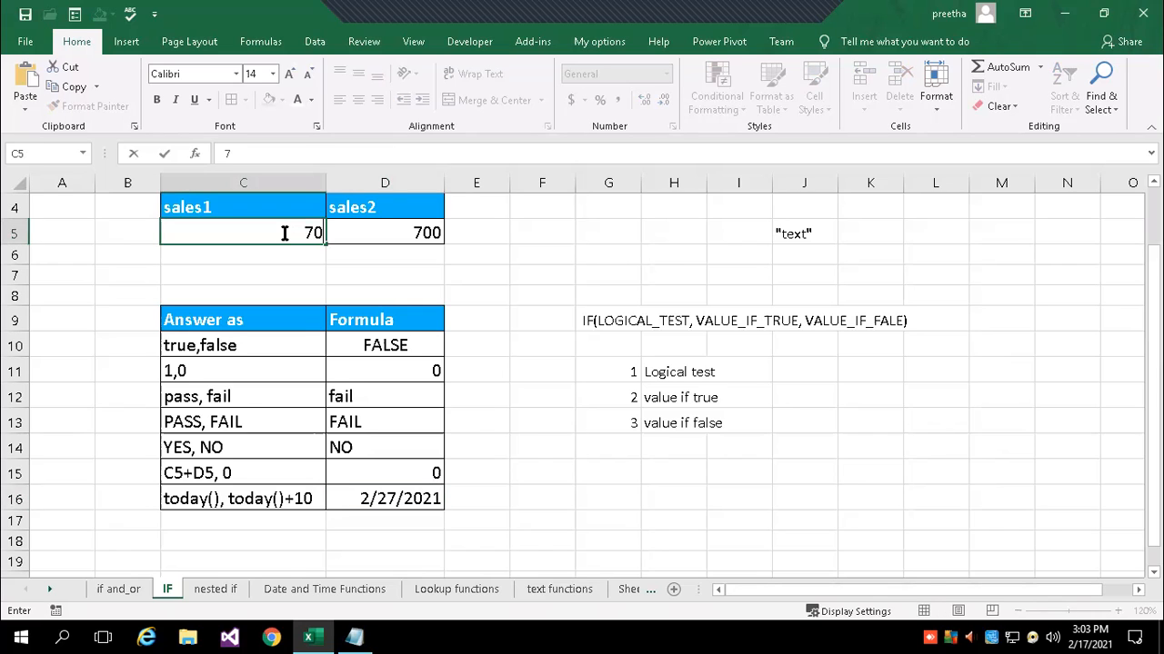
pyautogui.press('Return')
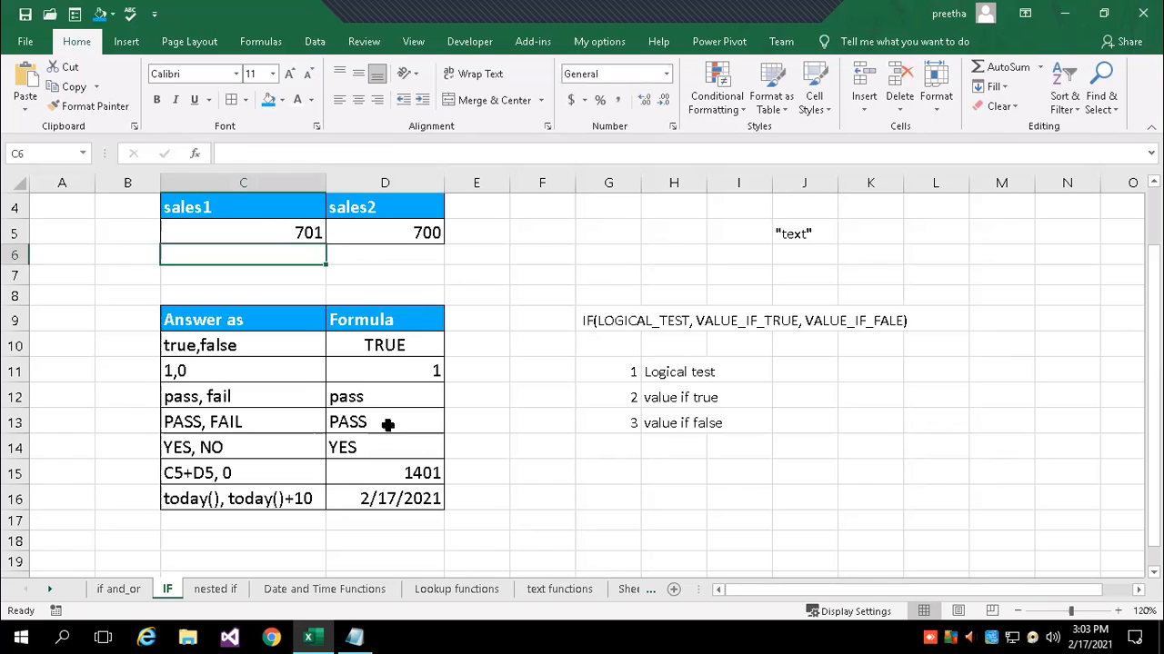
# Display the formulas instead of their results on the IF sheet and widen column D to fit the longest formula.
pyautogui.click(396, 338)
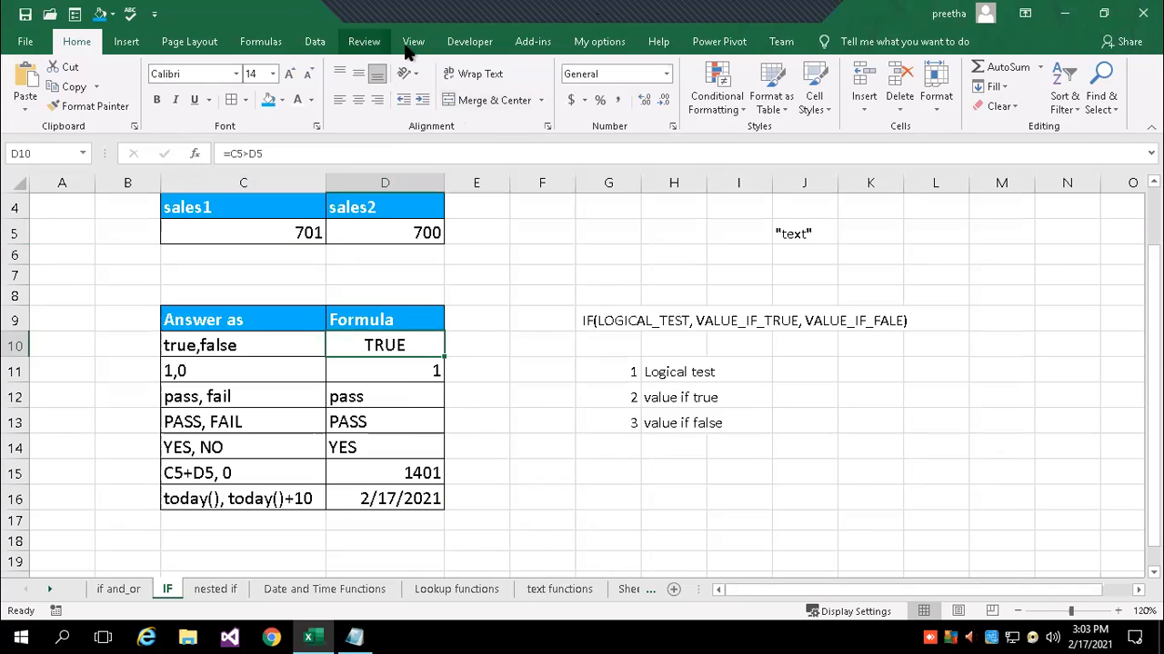
pyautogui.click(273, 42)
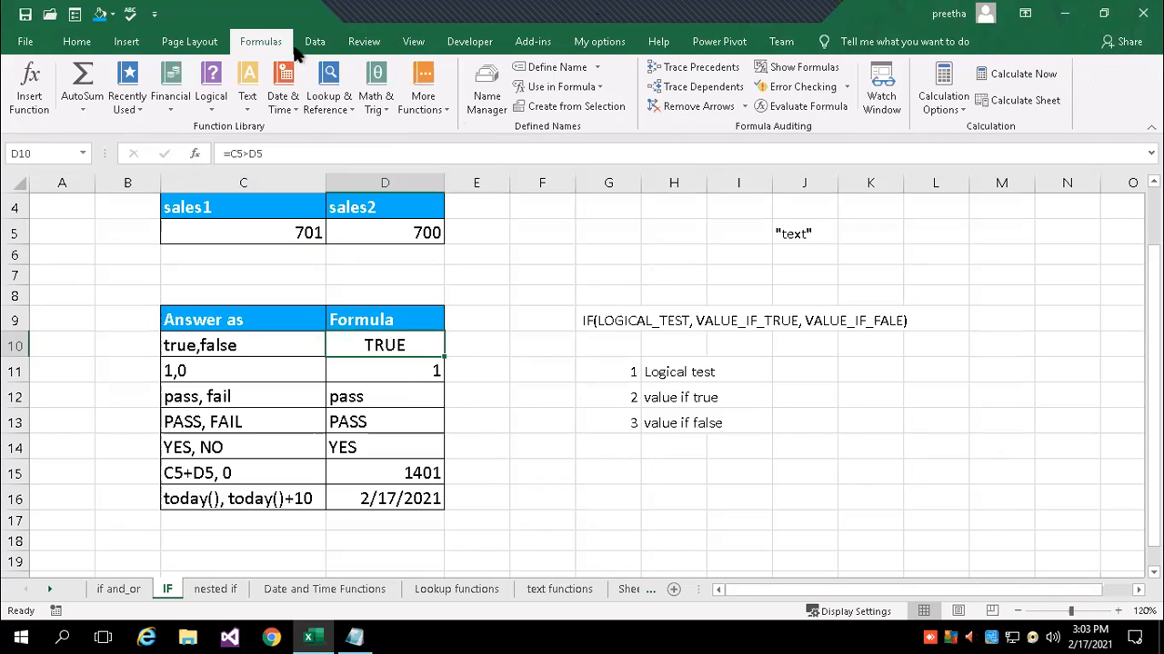
pyautogui.click(809, 67)
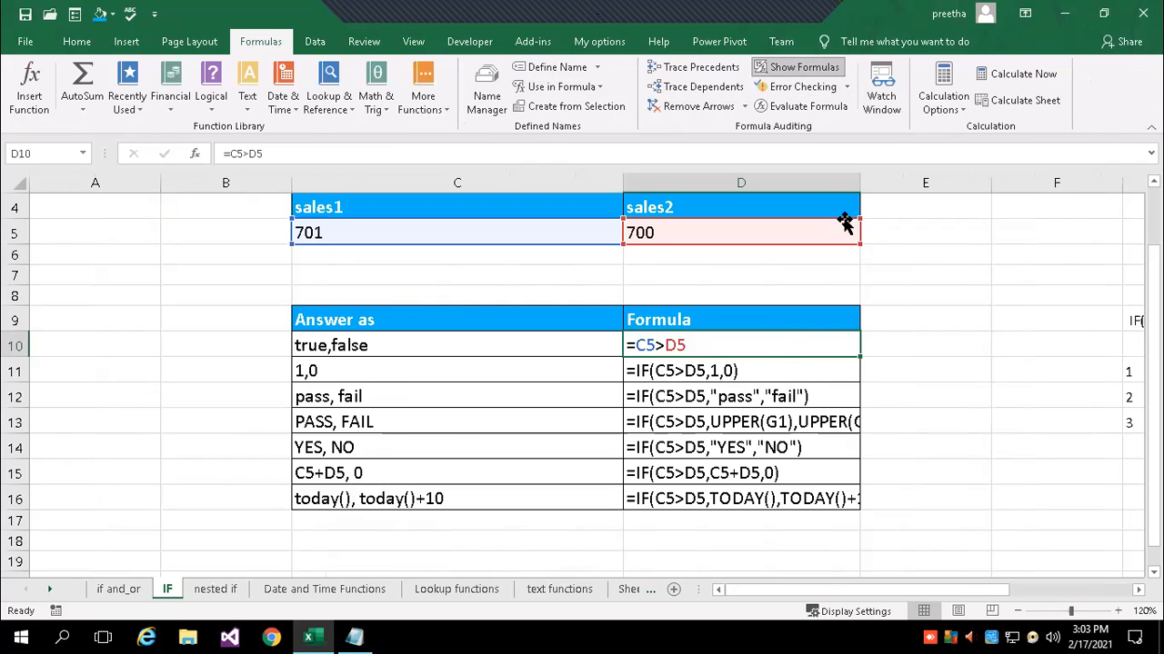
pyautogui.moveTo(859, 183); pyautogui.dragTo(926, 182)
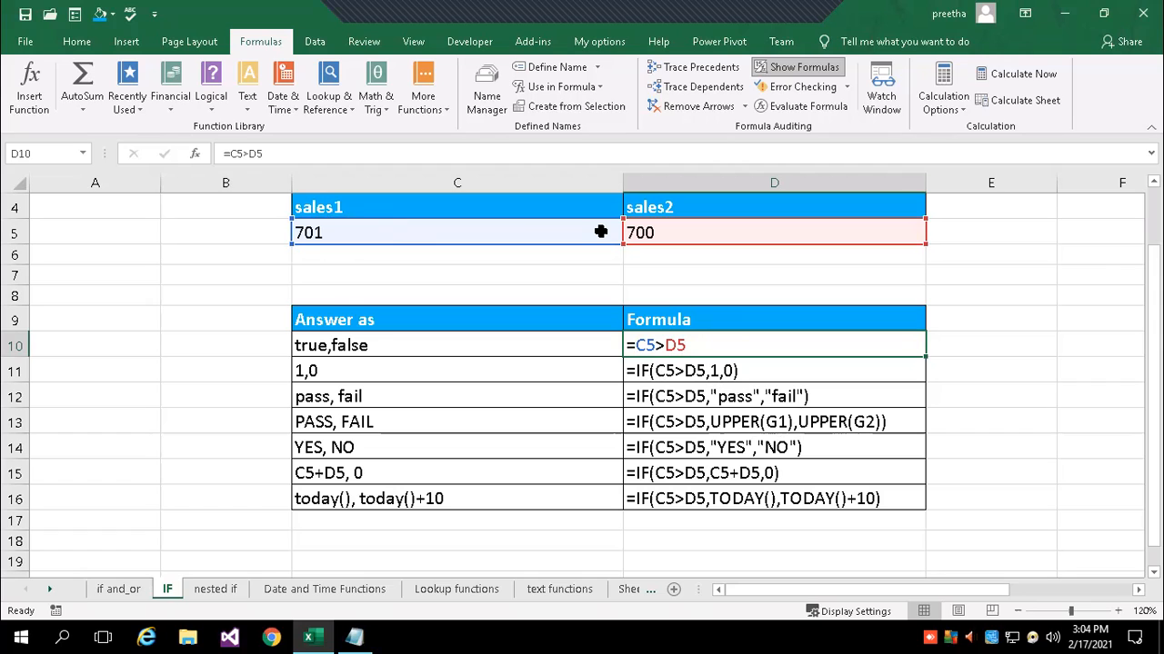
# Set the sales1 value in C5 to 800 while the formulas are displayed.
pyautogui.click(537, 232)
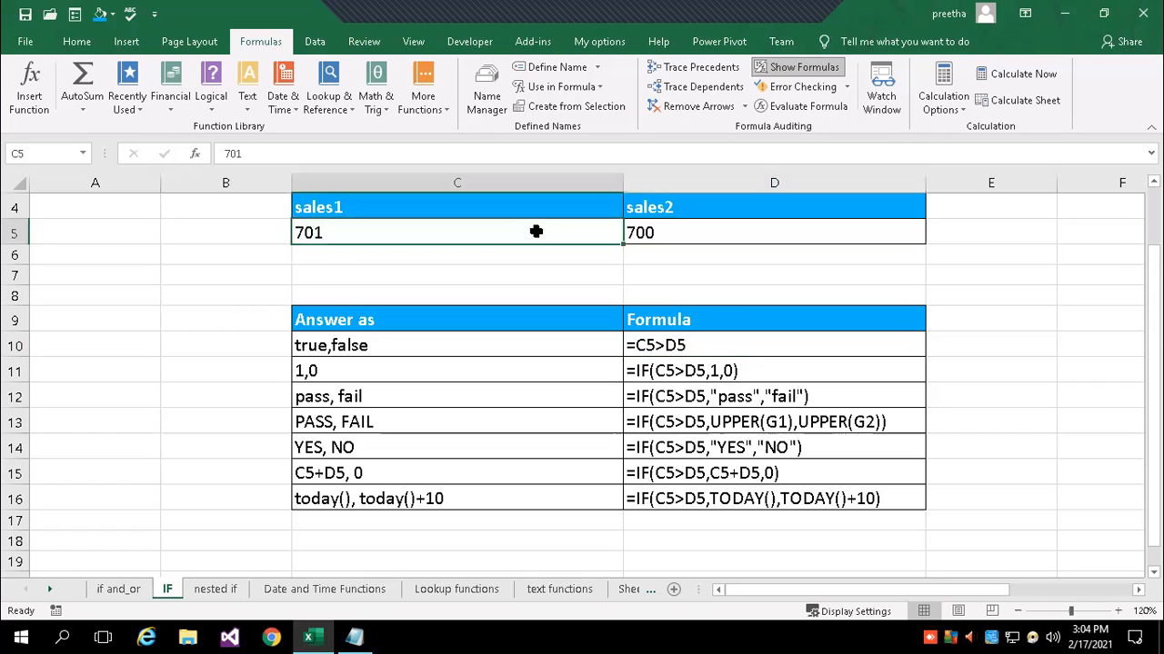
pyautogui.write('800')
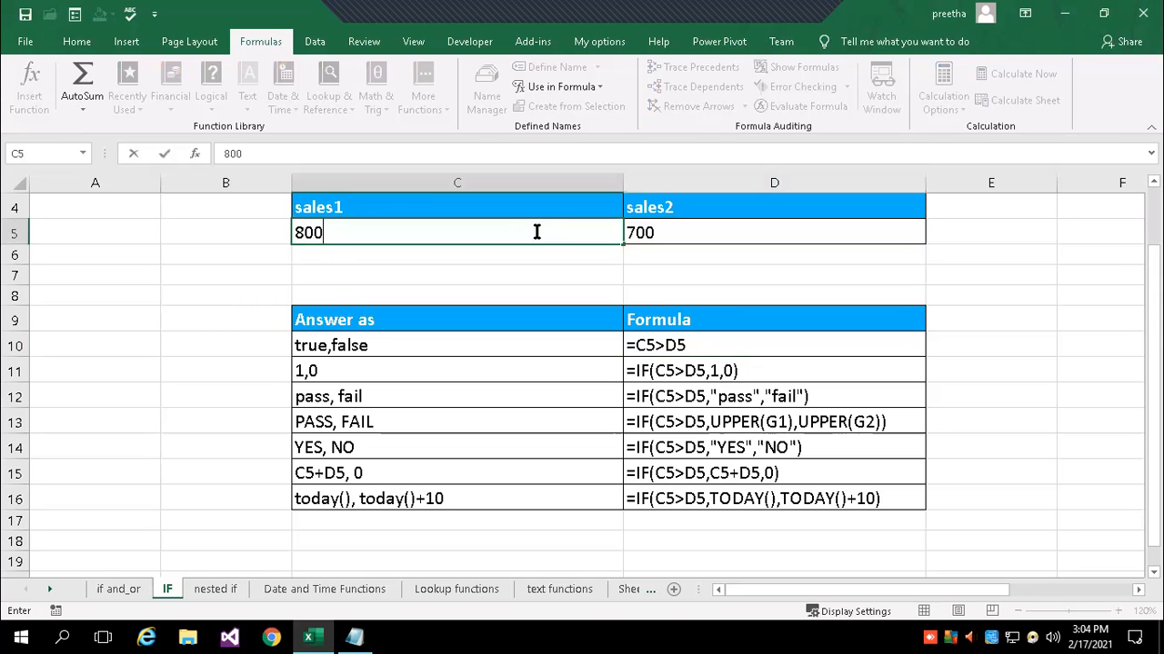
pyautogui.press('Return')
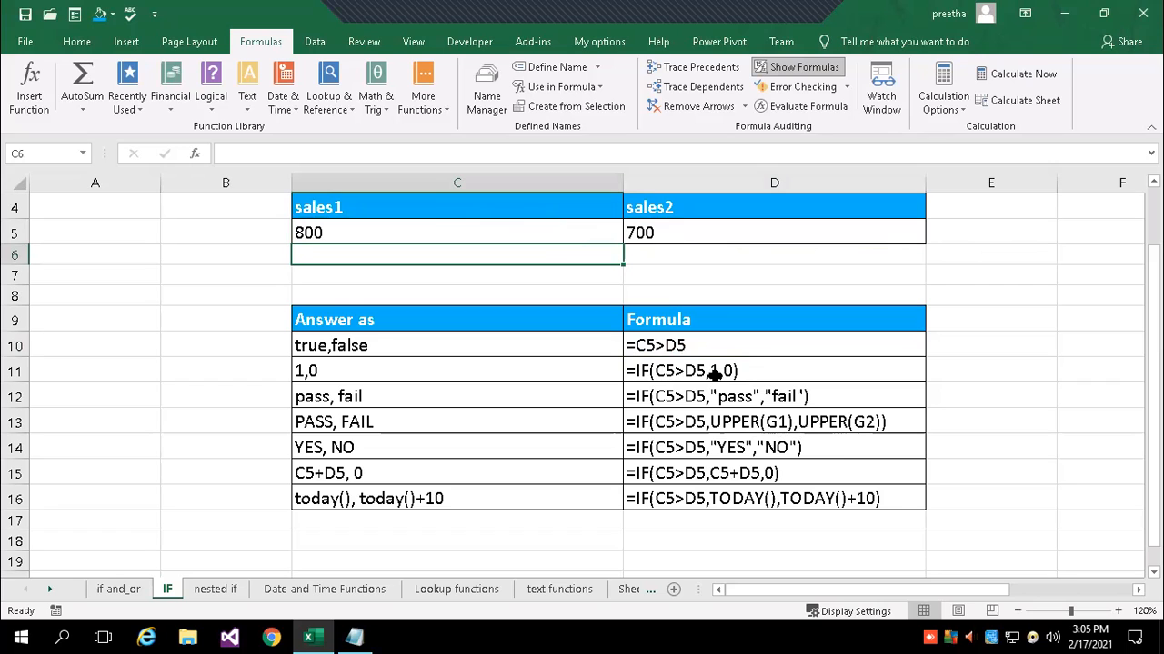
# Look over the syntax notes beside the formulas and open the "if and_or" sheet.
pyautogui.hscroll(3, 582, 373)
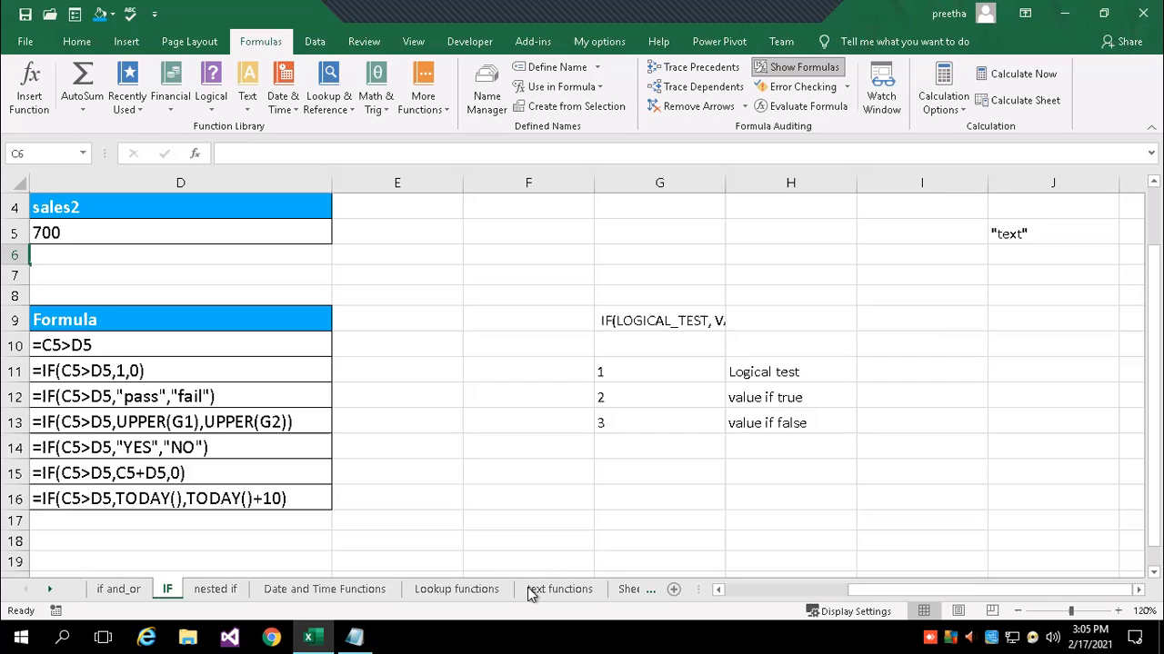
pyautogui.moveTo(873, 587); pyautogui.dragTo(741, 591)
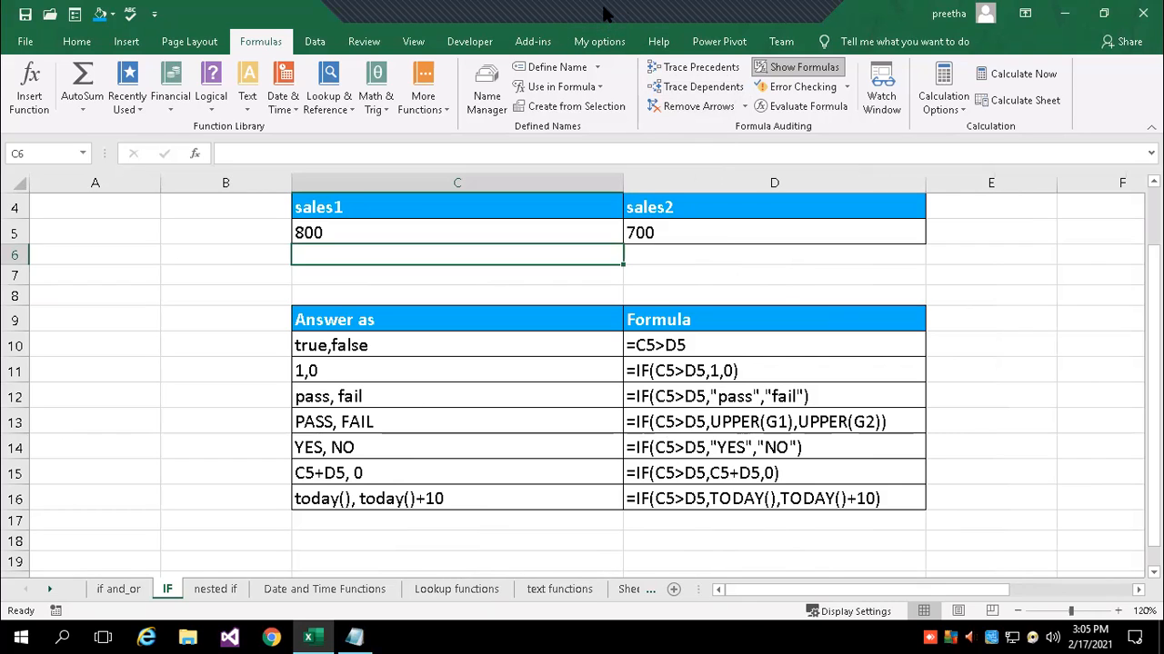
pyautogui.click(1018, 278)
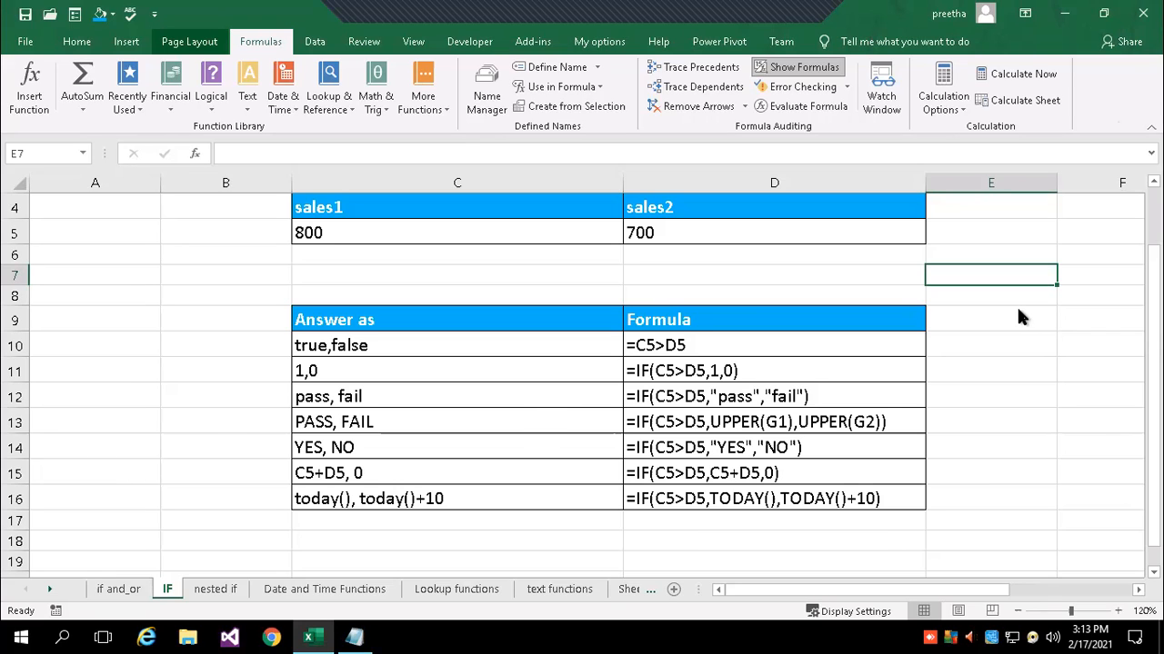
pyautogui.click(115, 588)
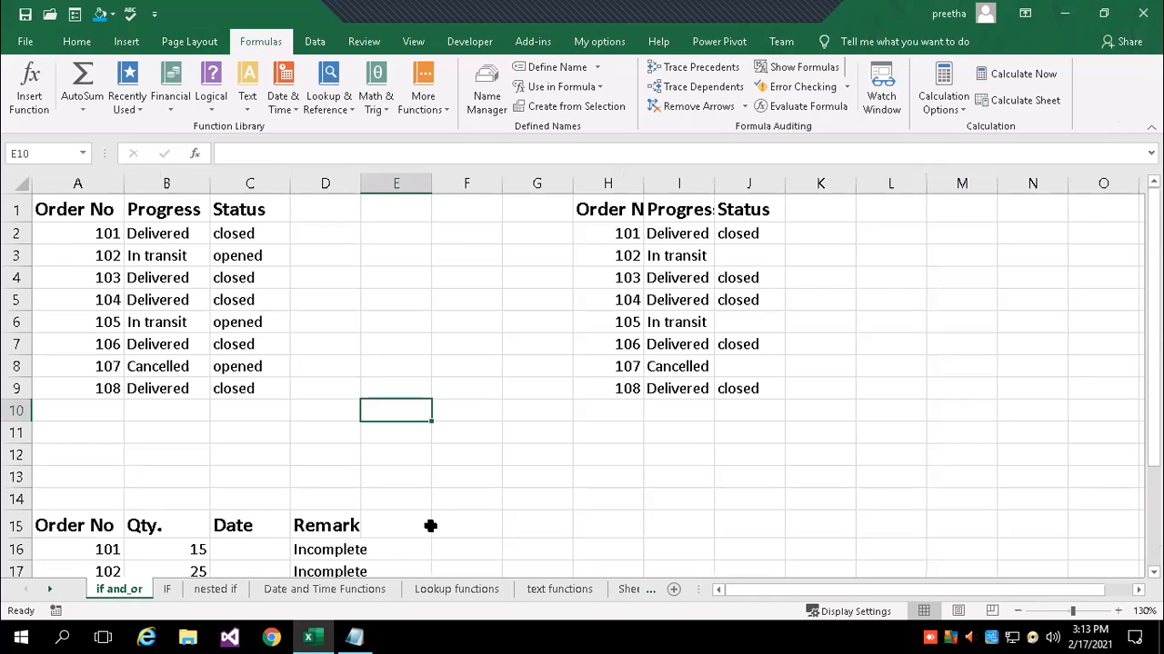
# Check the IF formula with OR in status cell C2 and open the "nested if" sheet.
pyautogui.click(246, 231)
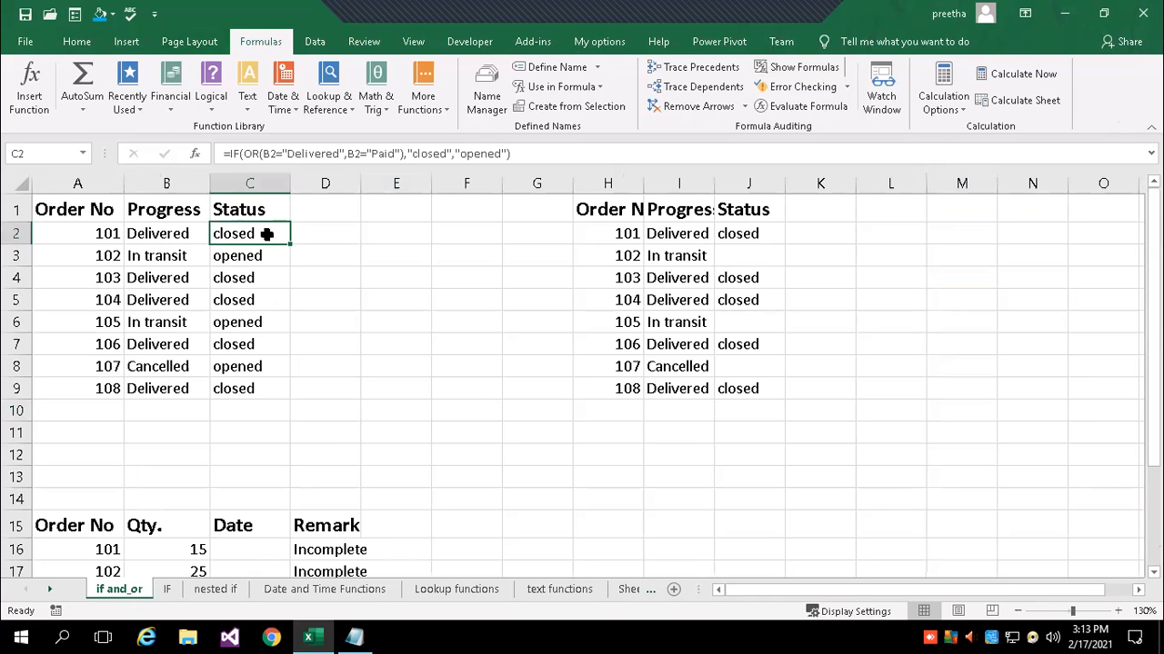
pyautogui.click(205, 587)
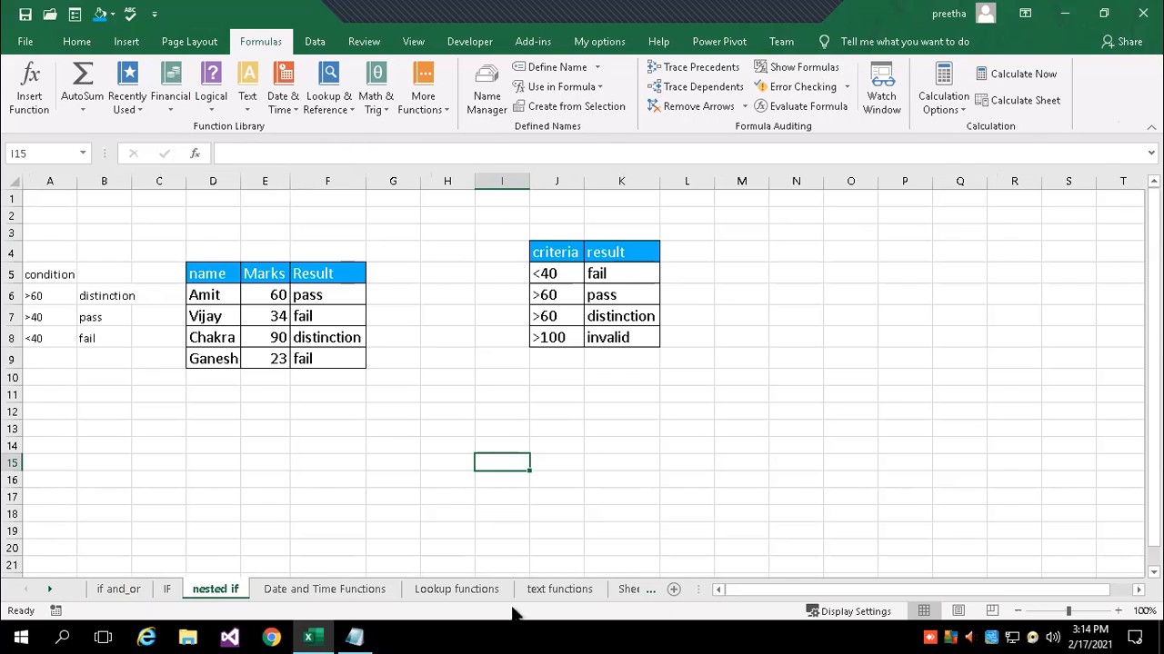
# Switch to the Notepad notes and add the heading "relational Operators" below the logical functions lines, leaving a blank line between them.
pyautogui.click(355, 637)
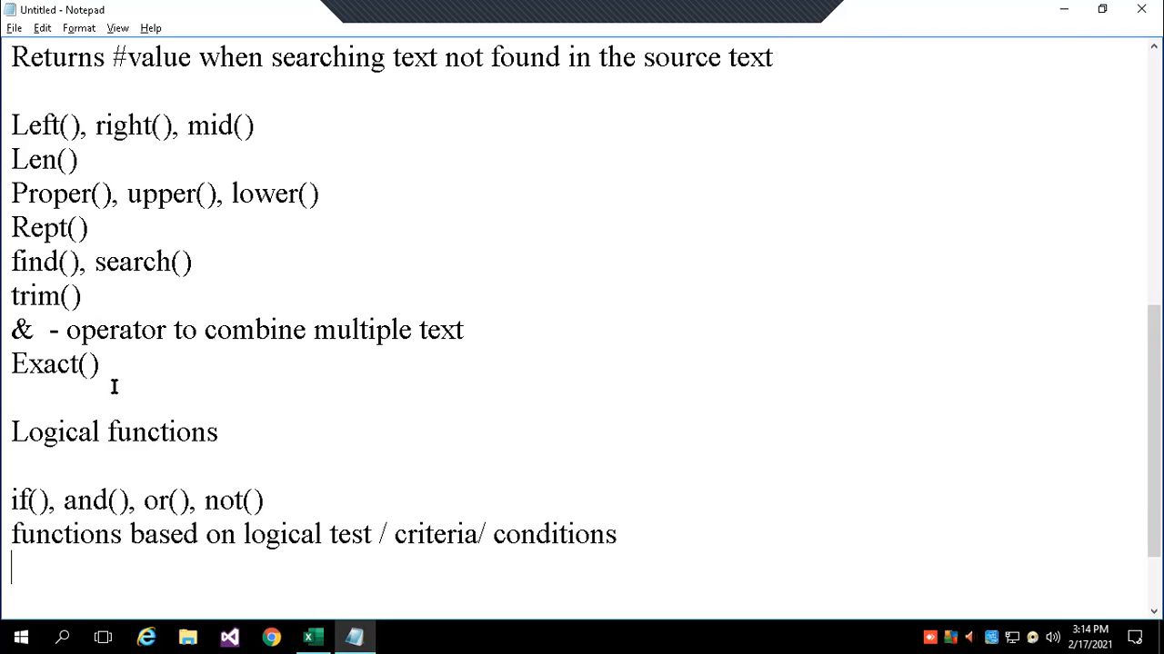
pyautogui.click(52, 465)
pyautogui.click(67, 567)
pyautogui.press('Return')
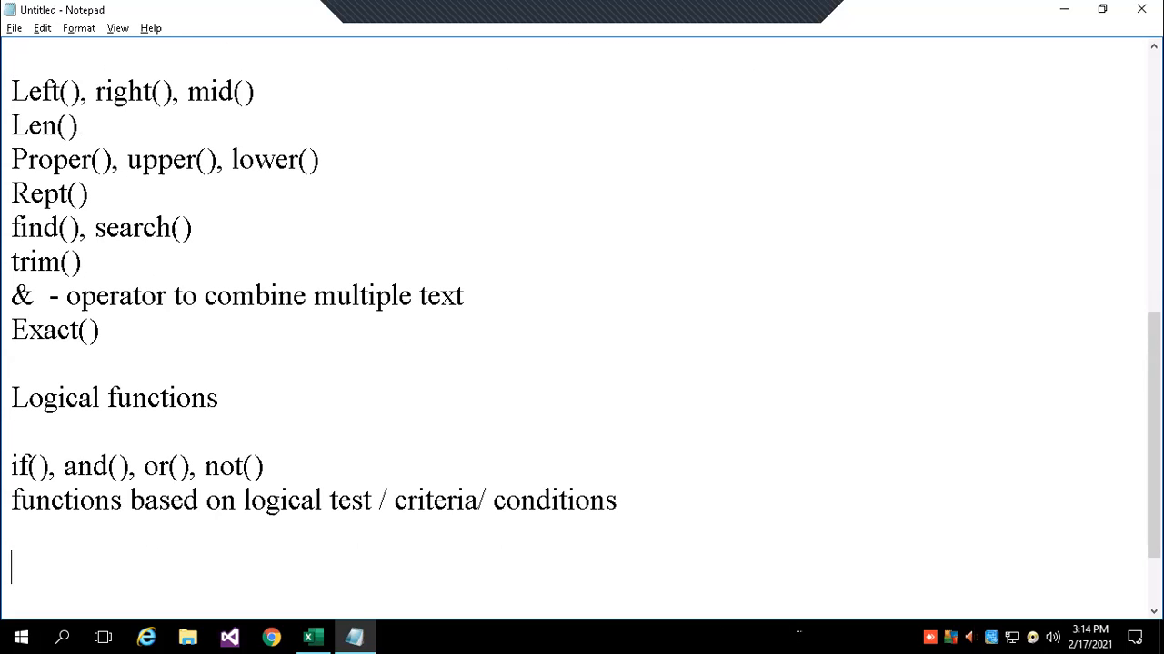
pyautogui.write('relatio')
pyautogui.write('nal ')
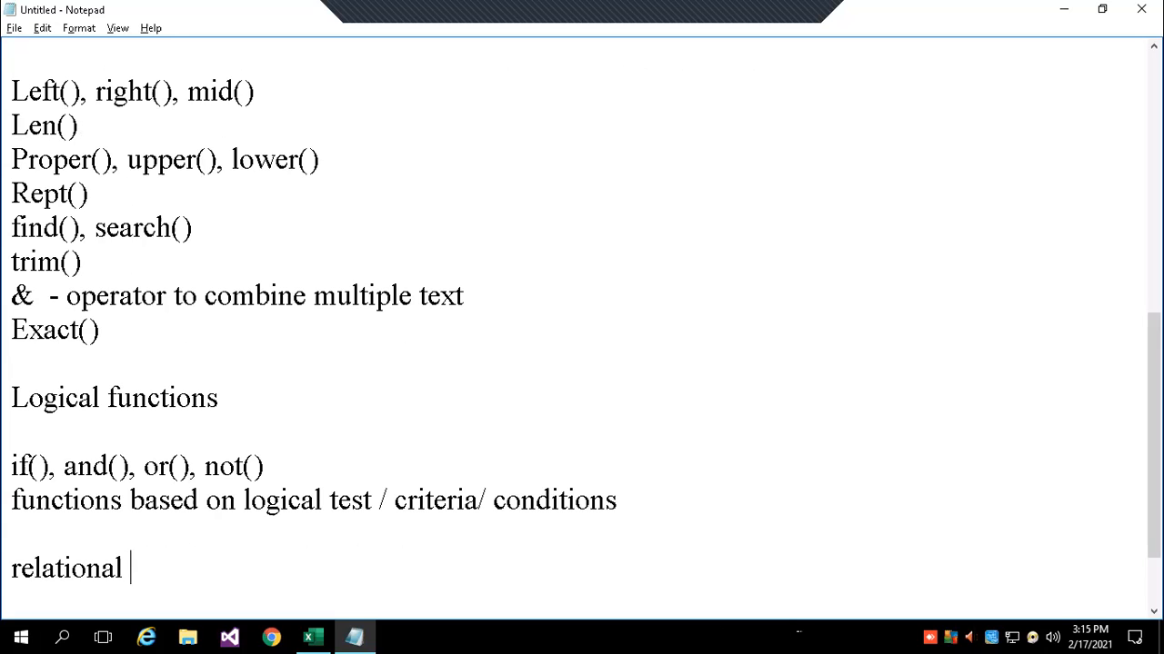
pyautogui.write('Operators')
pyautogui.press('Return')
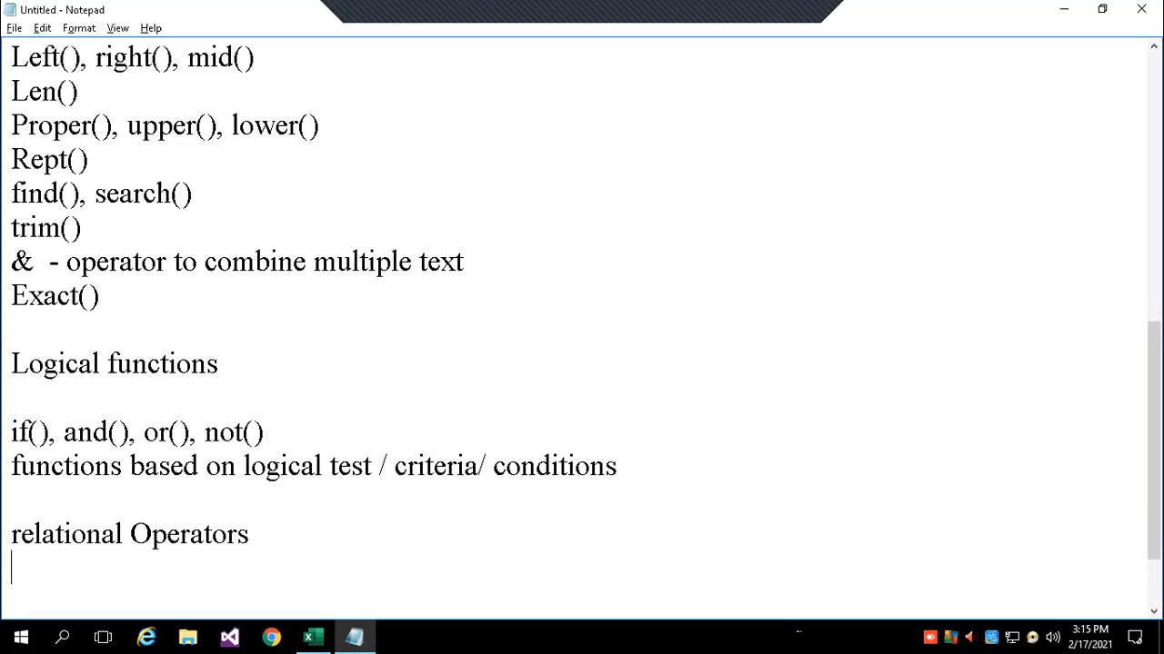
# List the operators >, >=, <, <=, <> and = on separate lines under the "relational Operators" heading.
pyautogui.write('>')
pyautogui.press('Return')
pyautogui.write('>')
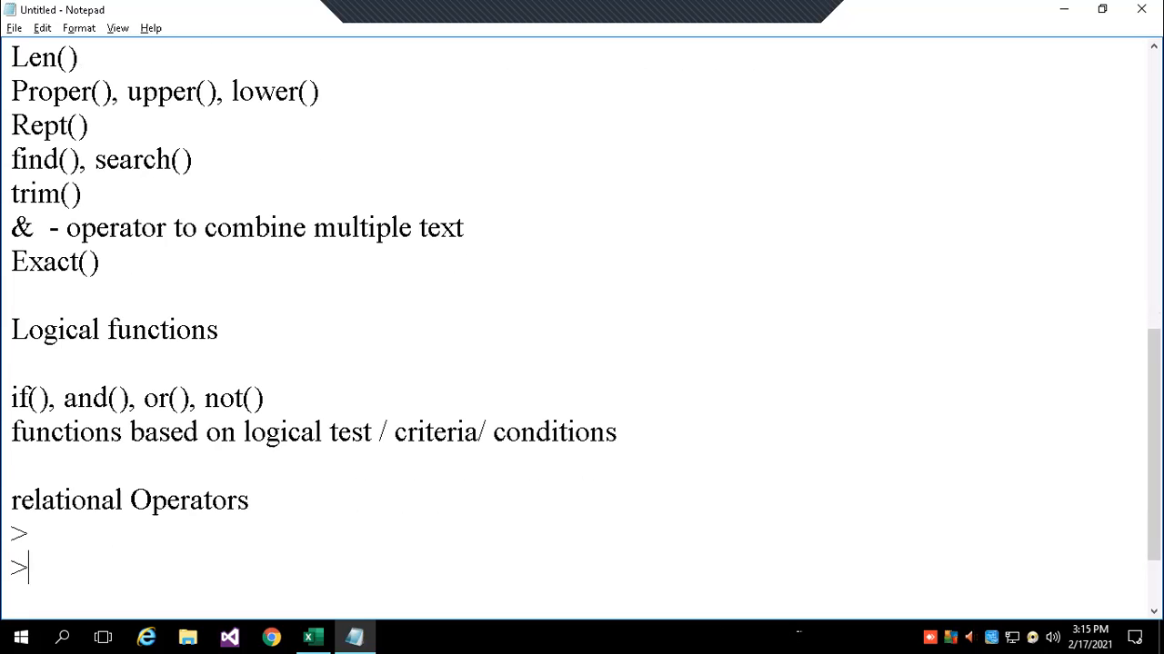
pyautogui.write('=')
pyautogui.press('Return')
pyautogui.write('<')
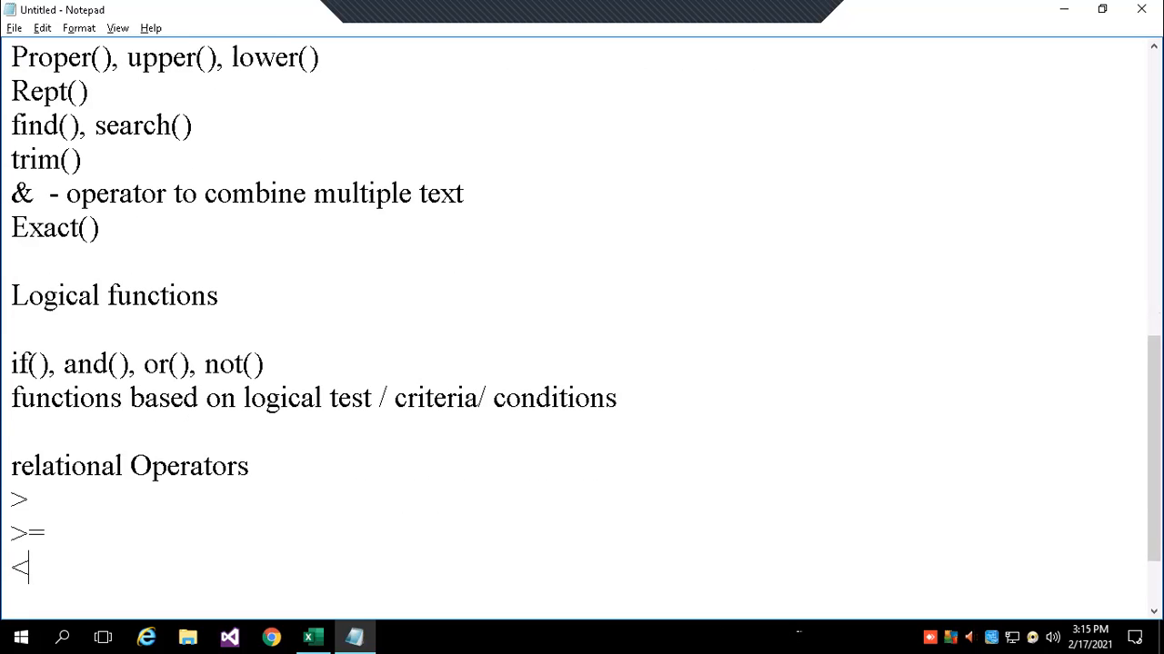
pyautogui.press('Return')
pyautogui.write('<=')
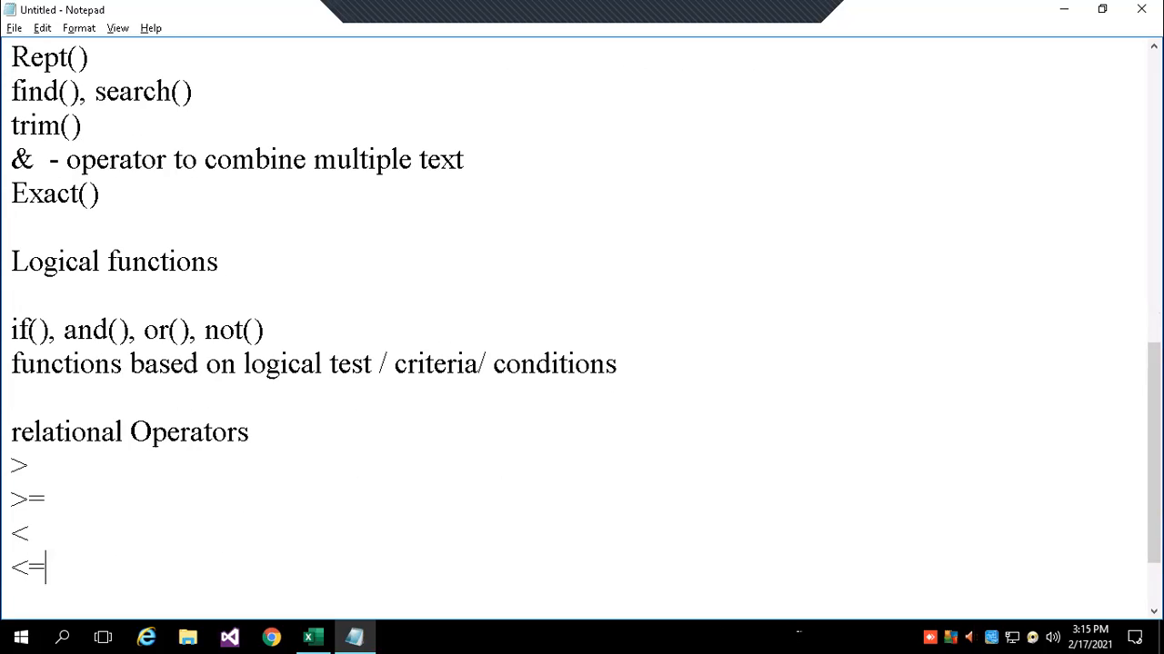
pyautogui.press('Return')
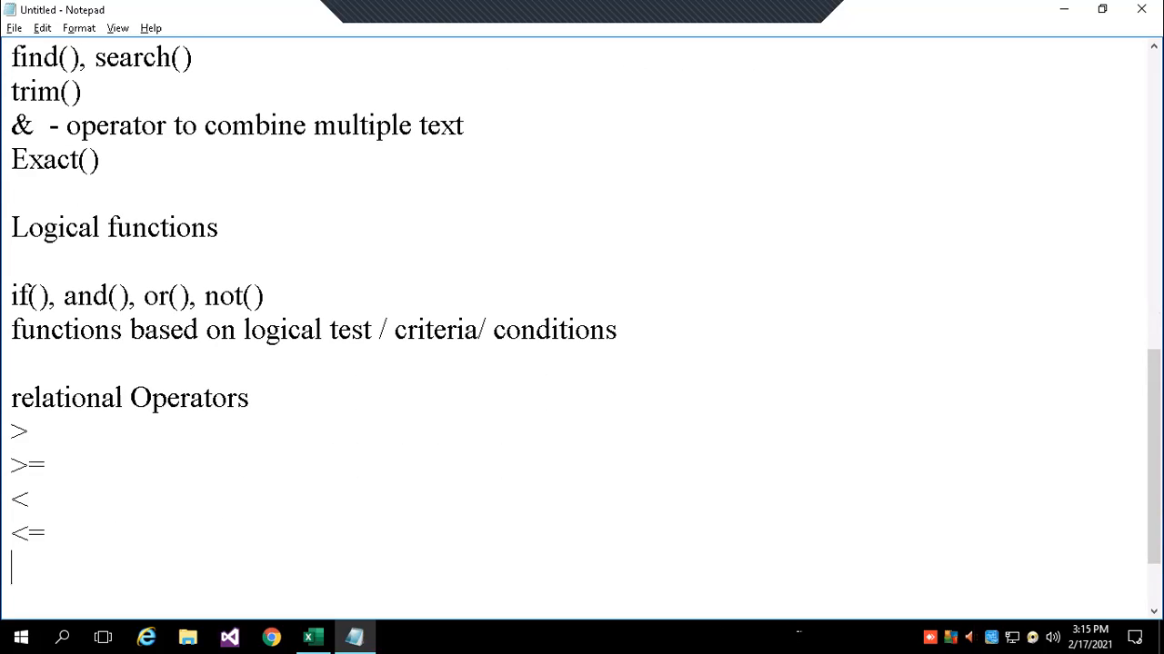
pyautogui.write('<>')
pyautogui.press('Left')
pyautogui.press('BackSpace')
pyautogui.click(55, 567)
pyautogui.press('Return')
pyautogui.write('=')
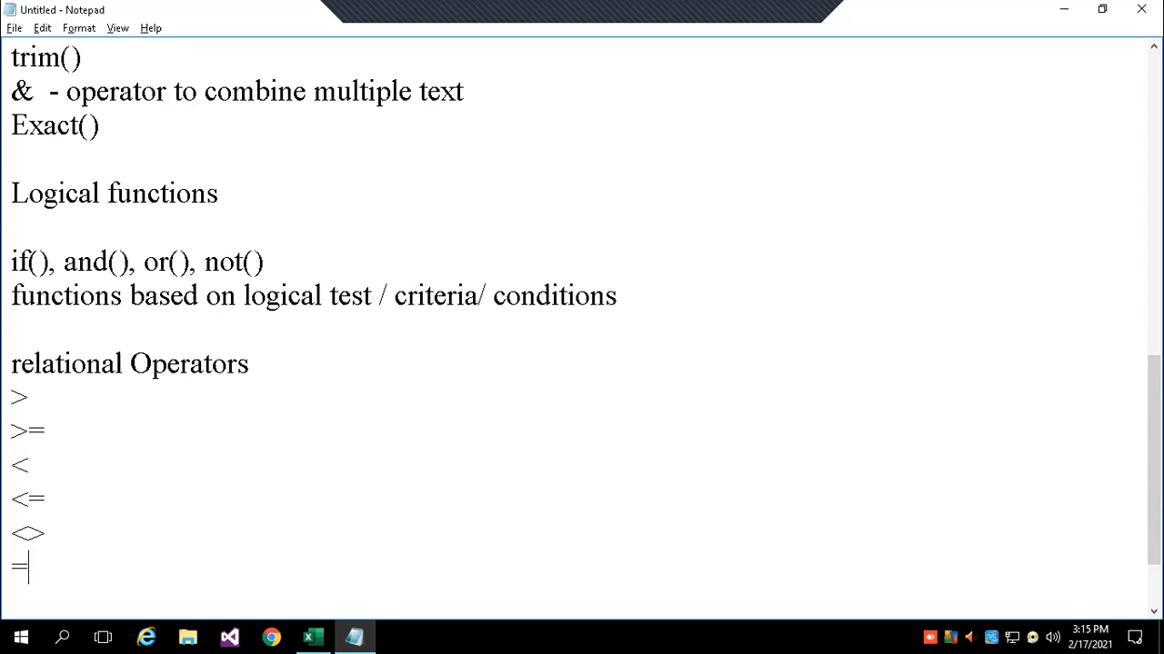
# Switch back to Excel, revisit the comparison formulas on the IF sheet and return to the "nested if" sheet.
pyautogui.click(313, 637)
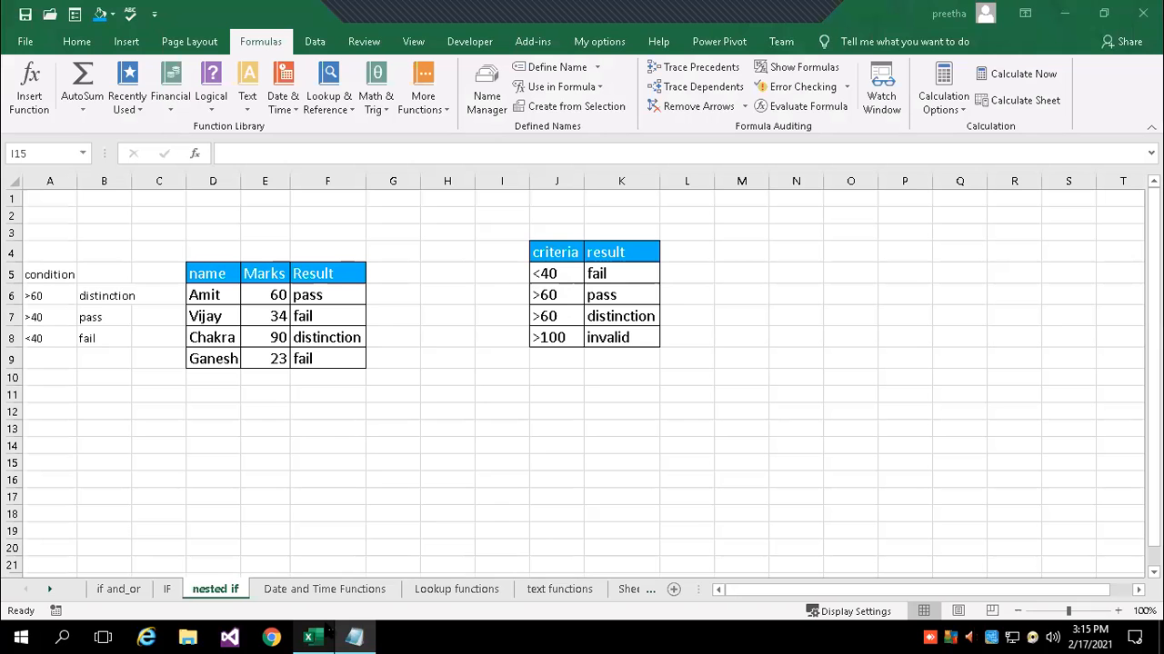
pyautogui.click(141, 588)
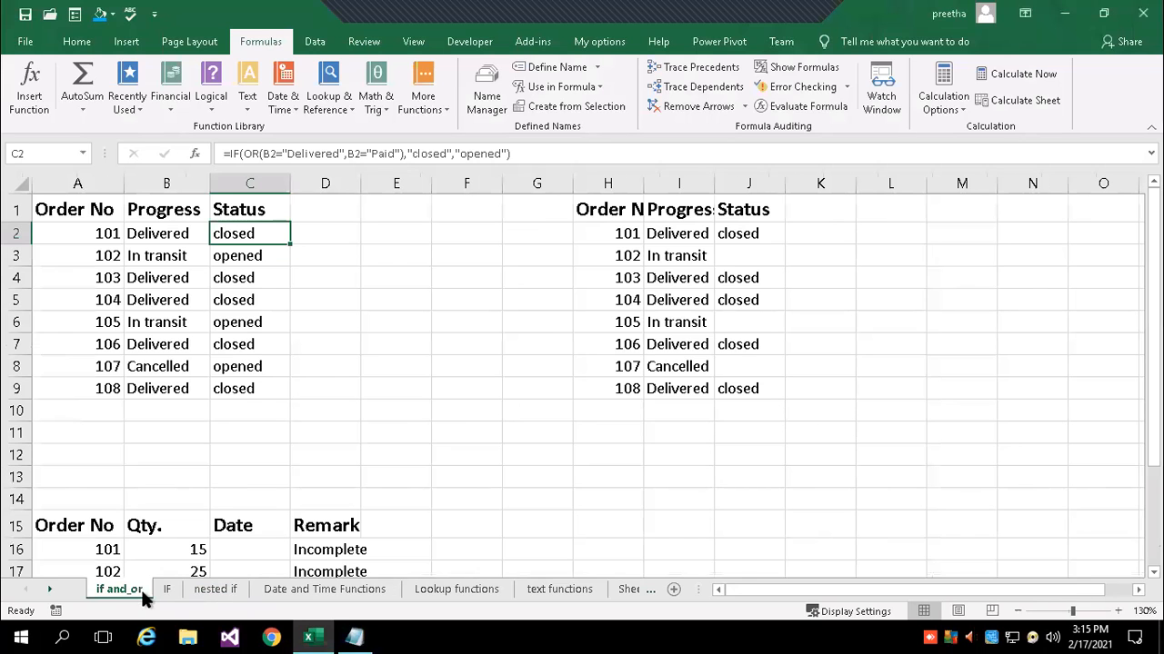
pyautogui.click(164, 589)
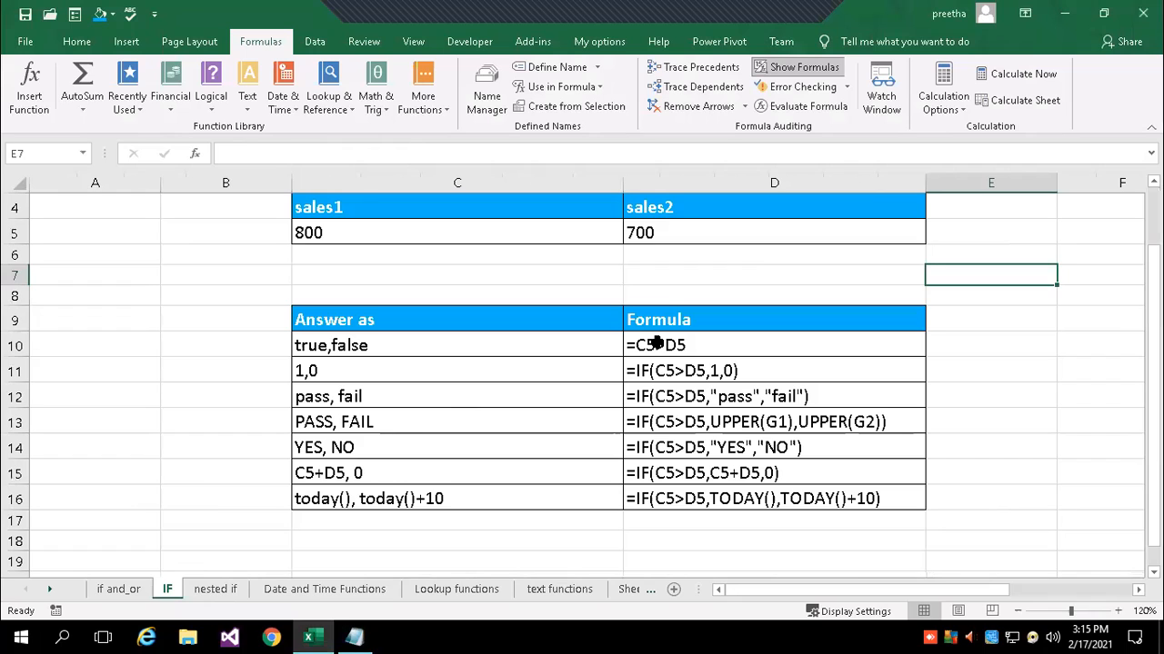
pyautogui.click(218, 589)
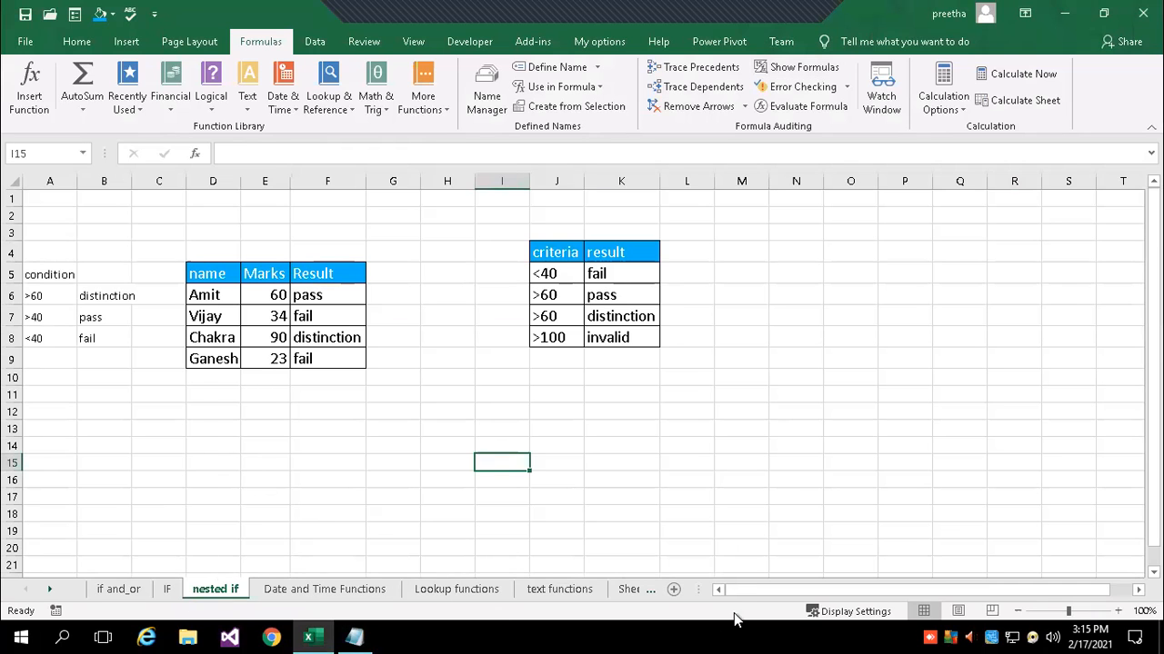
# Examine the result formula in F6 and the pass and fail conditions in B7 and B8.
pyautogui.click(315, 294)
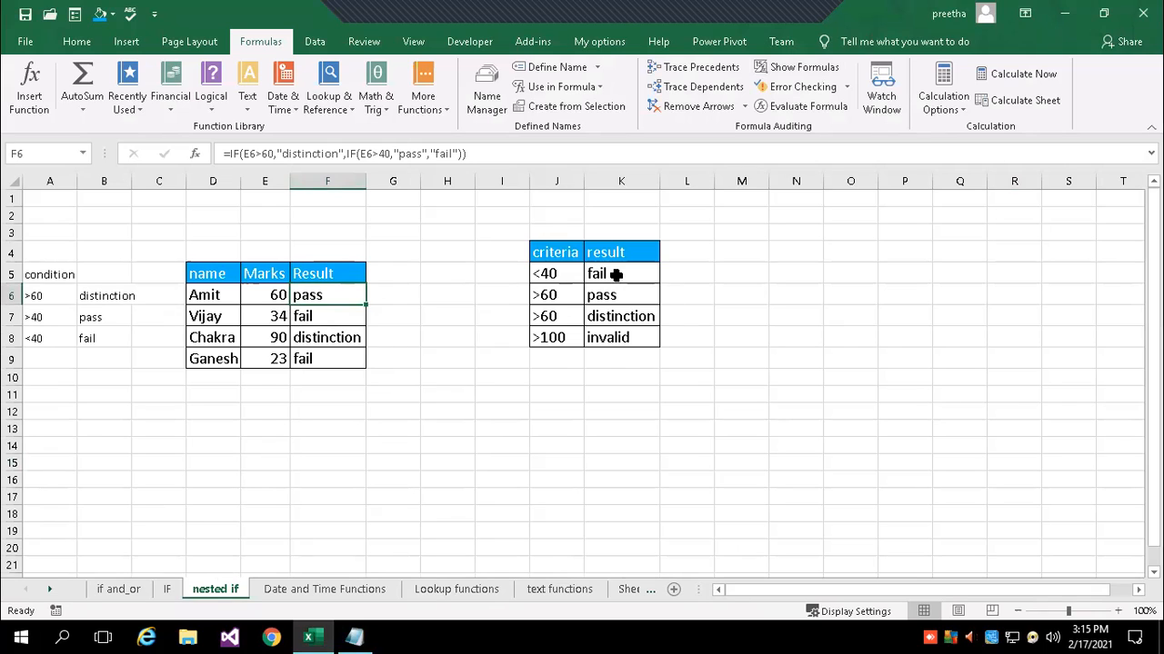
pyautogui.click(305, 398)
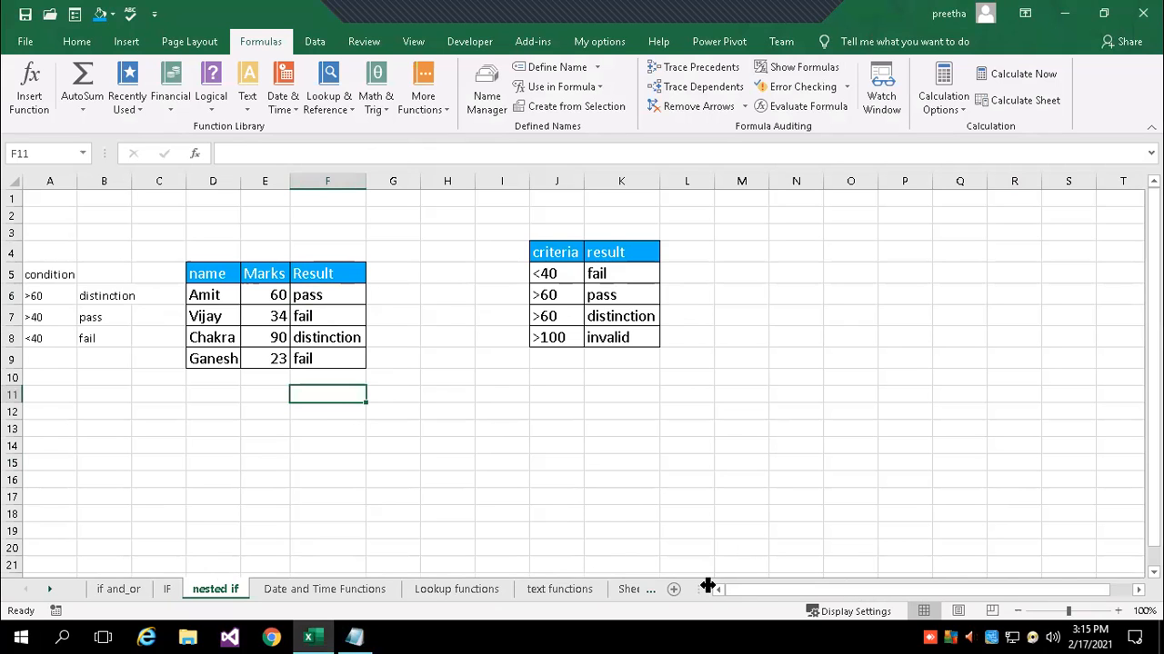
pyautogui.click(1118, 611)
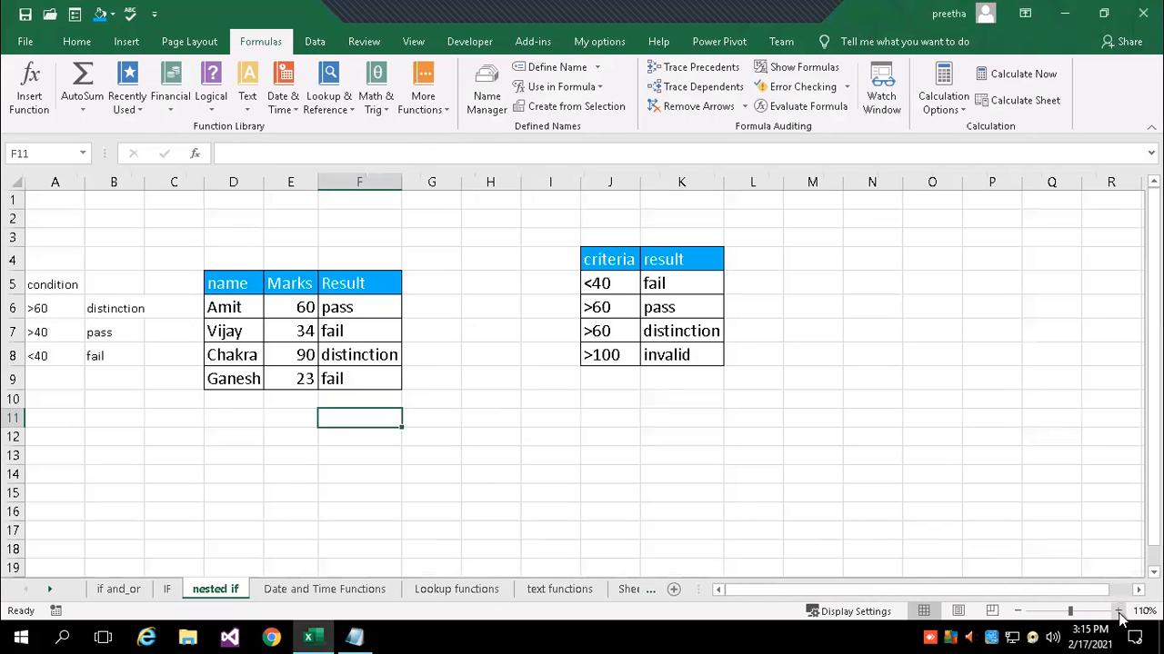
pyautogui.click(1118, 611)
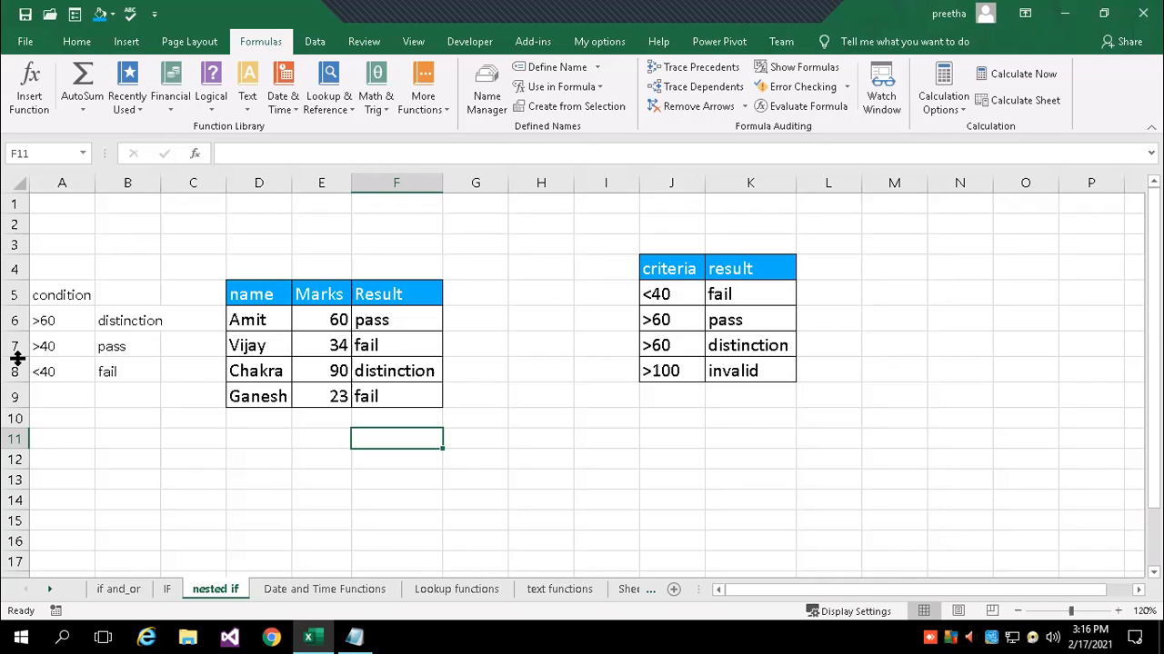
pyautogui.click(132, 357)
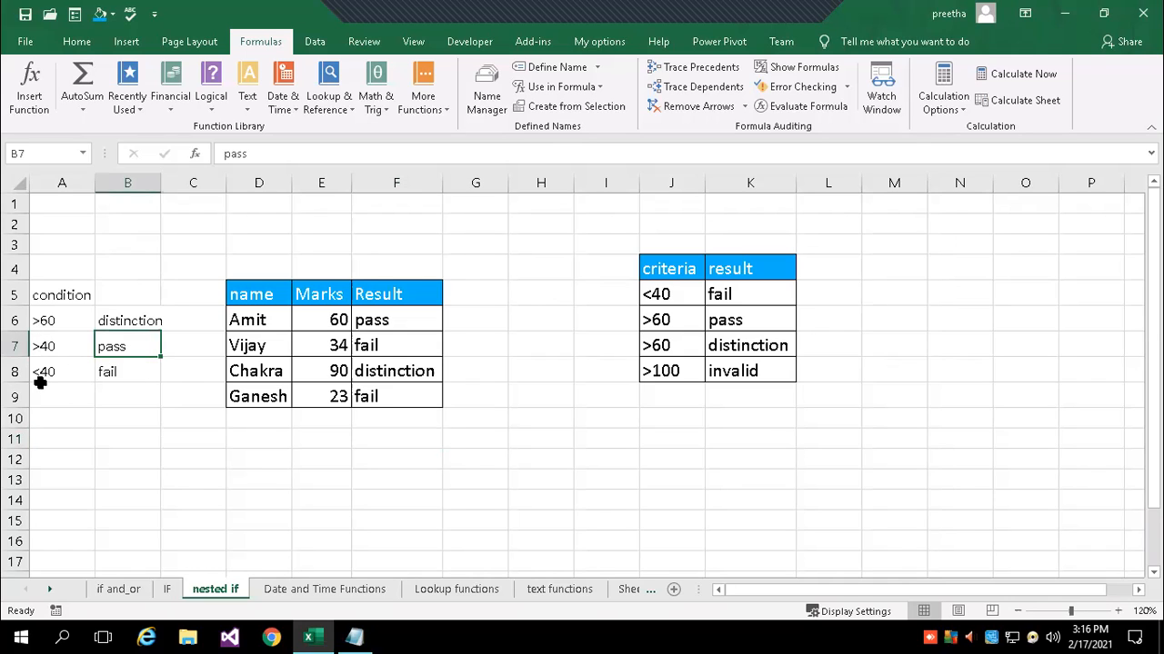
pyautogui.click(117, 370)
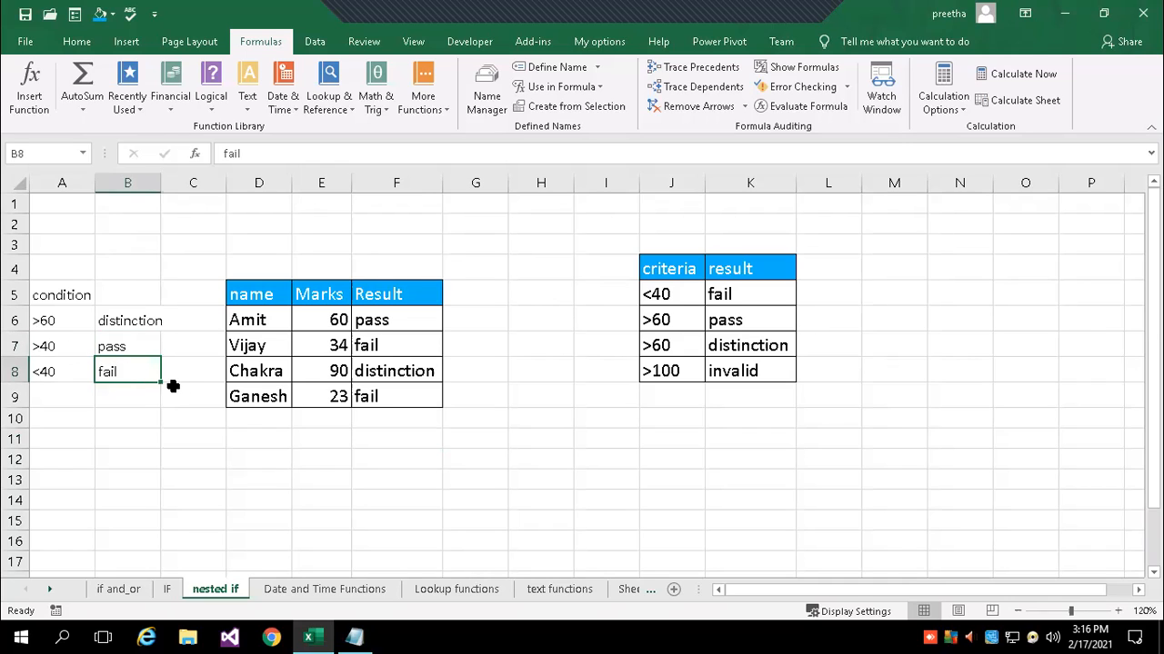
# Open the nested IF formula in F6 and trace it from its first logical test to the closing parentheses.
pyautogui.click(386, 322)
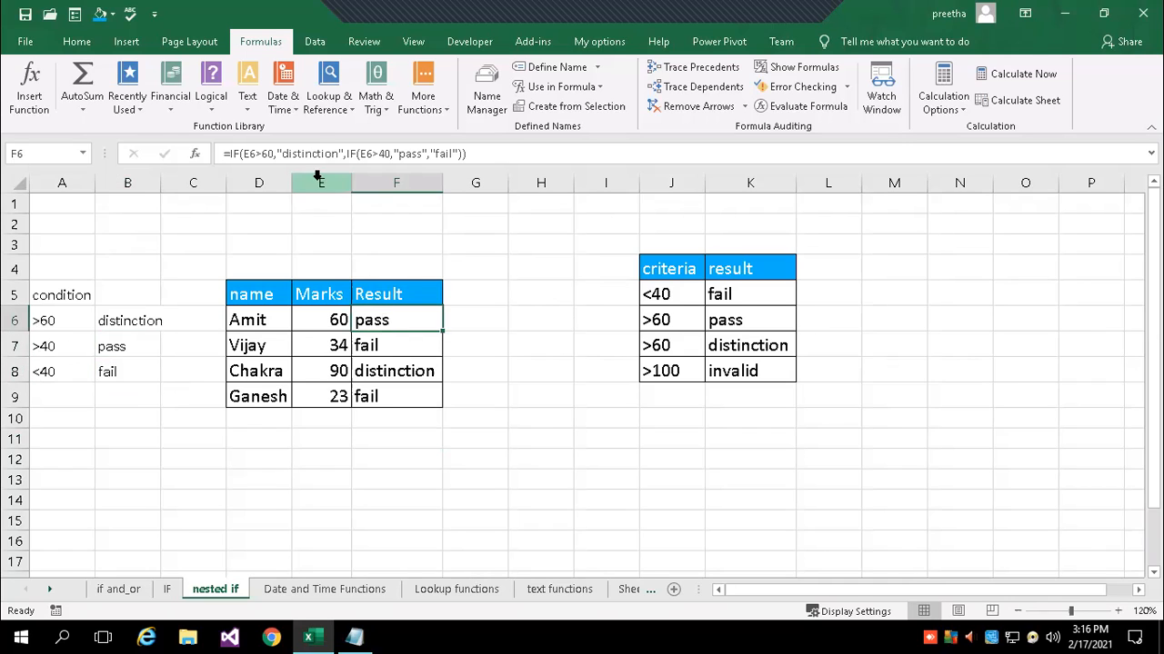
pyautogui.click(477, 150)
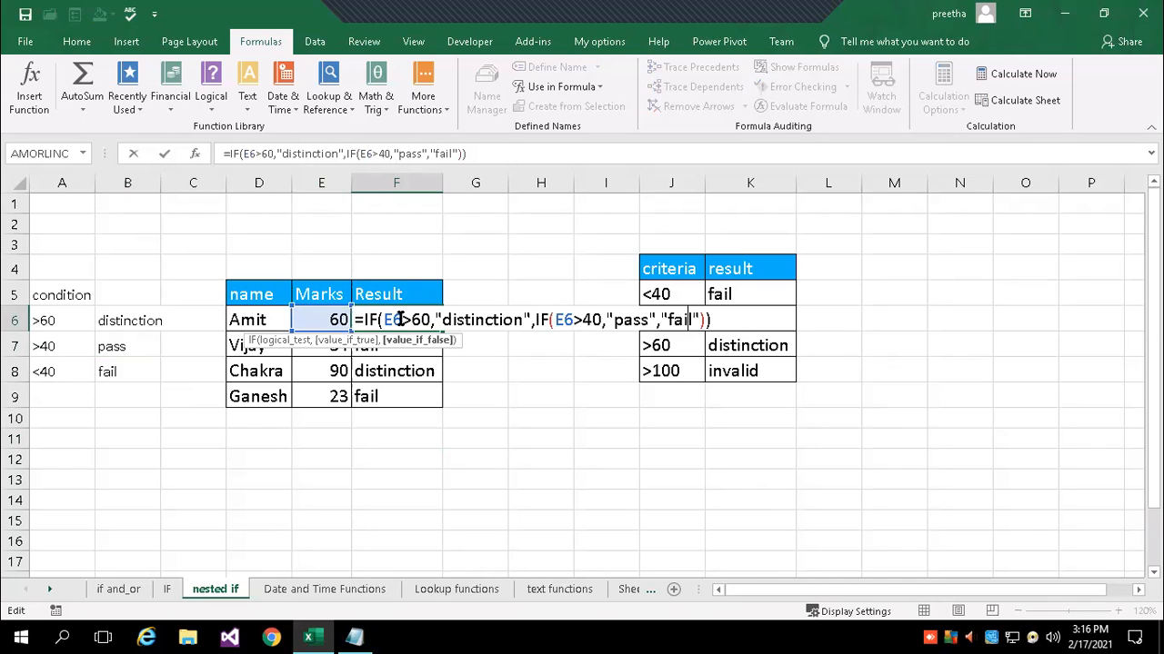
pyautogui.doubleClick(400, 320)
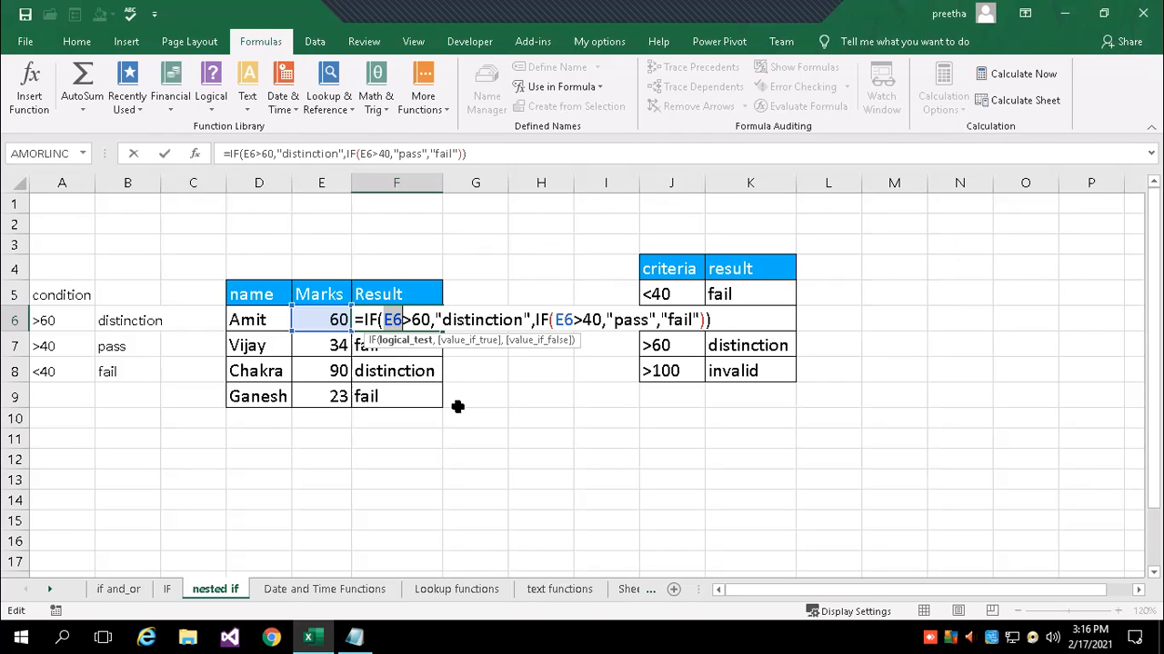
pyautogui.press('Right')
pyautogui.press('Right')
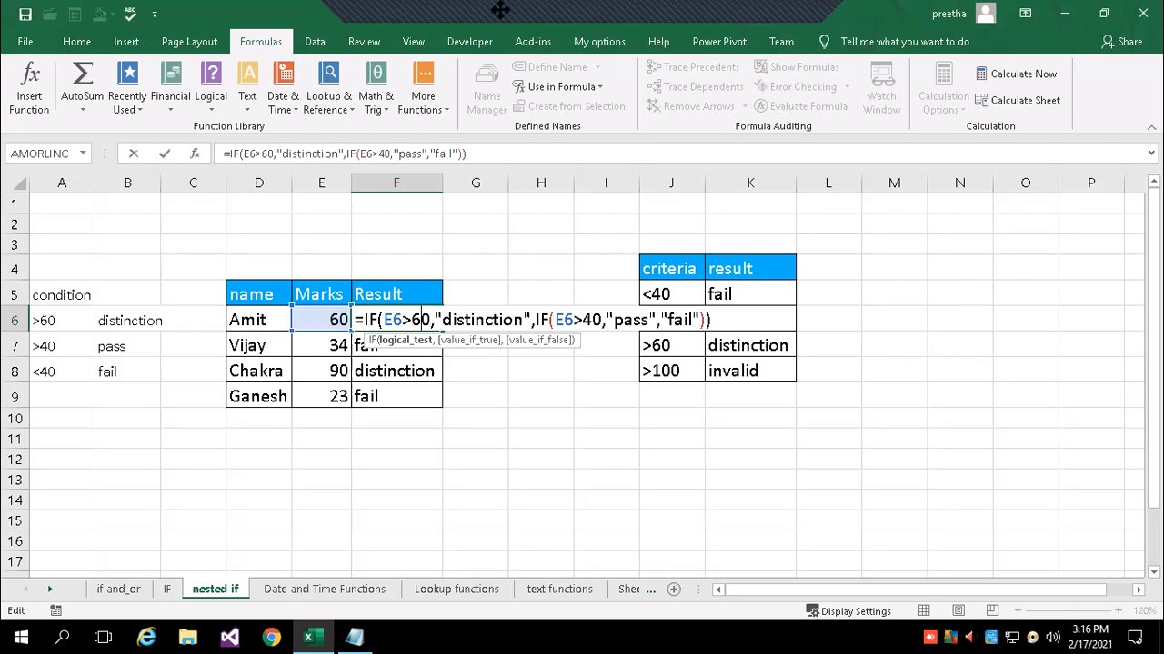
pyautogui.press('End')
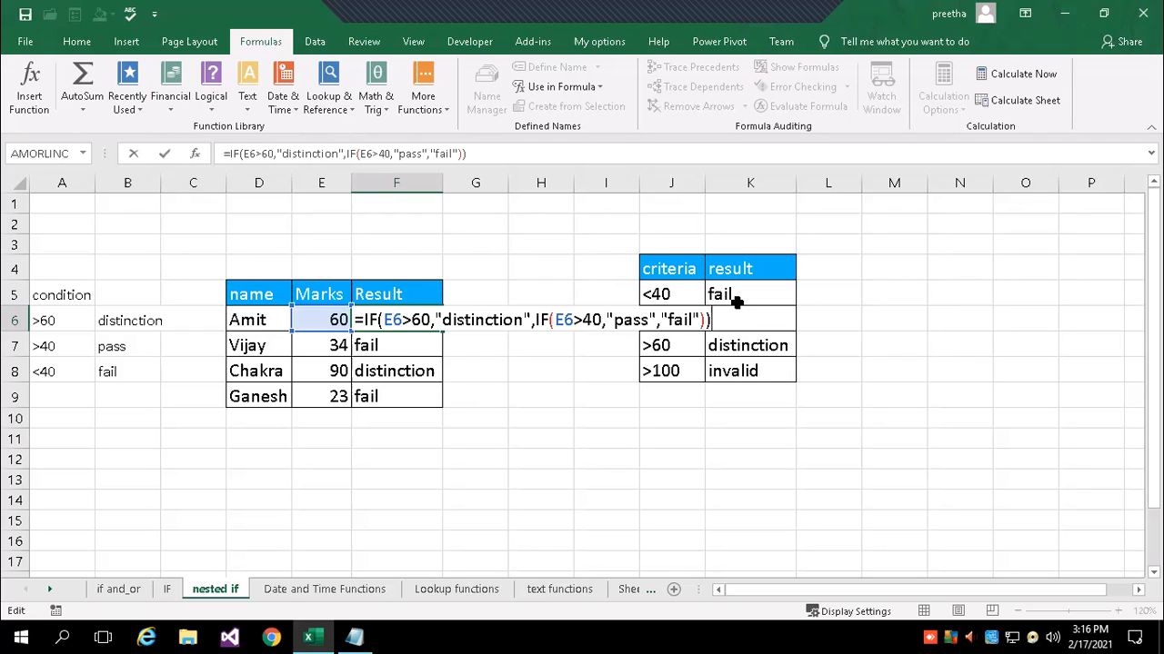
pyautogui.press('Return')
pyautogui.press('Up')
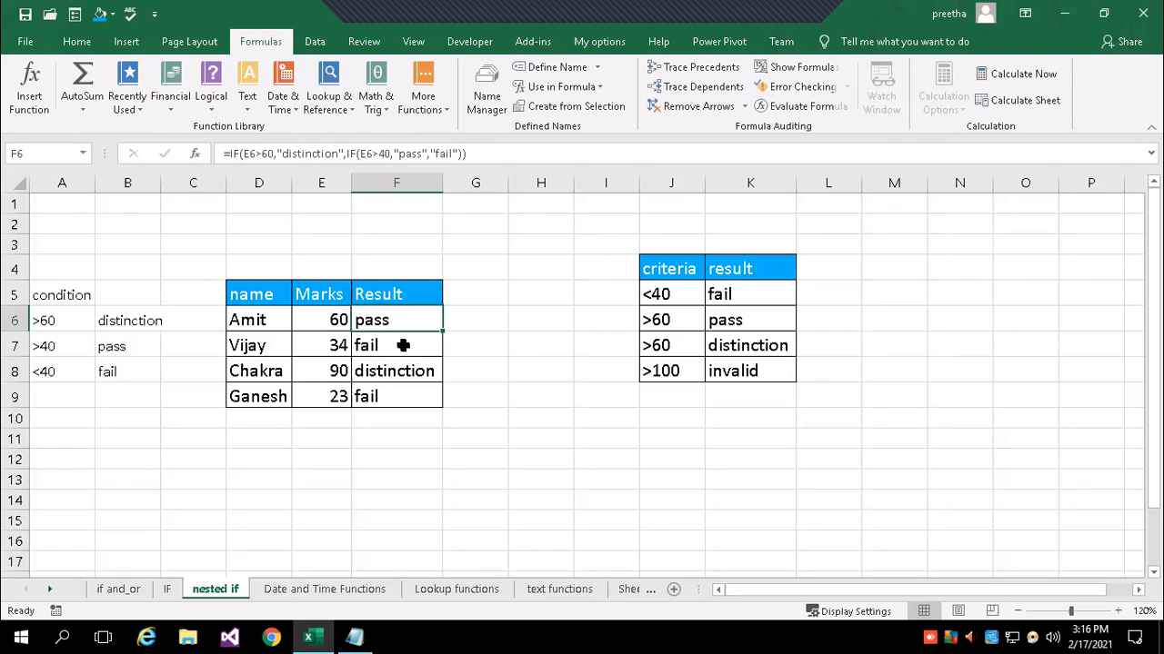
# Clear the existing results in F7:F9, keeping only the first formula in the Result column.
pyautogui.press('Down')
pyautogui.hotkey('ctrl', 'shift', 'Down')
pyautogui.press('BackSpace')
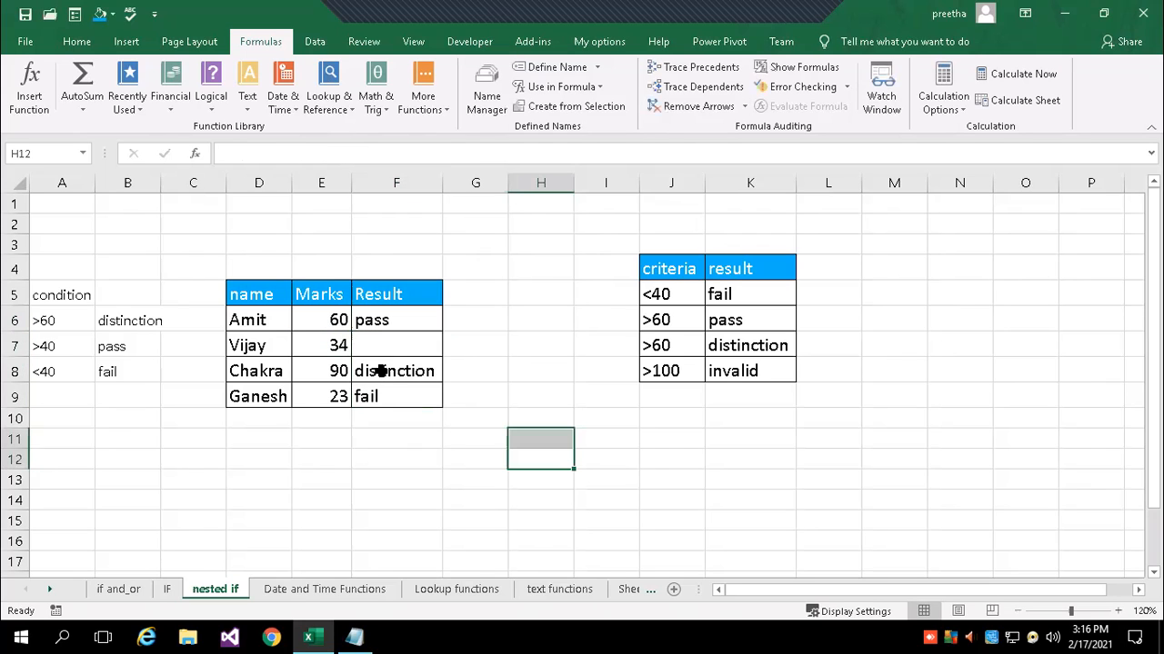
pyautogui.moveTo(384, 371); pyautogui.dragTo(382, 400)
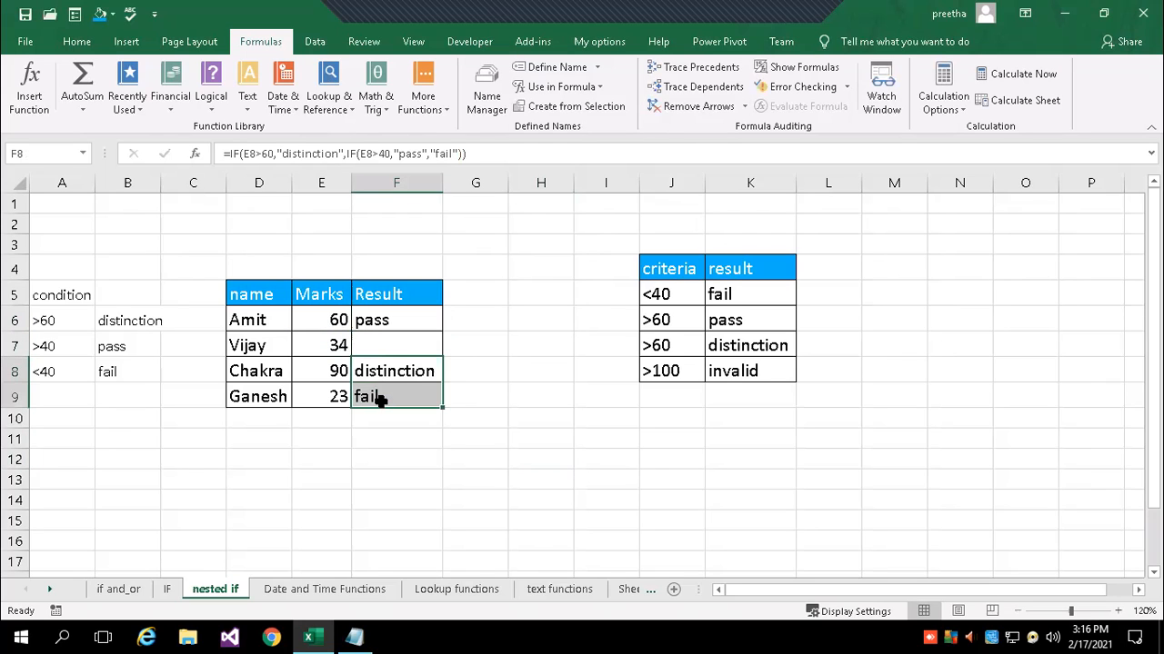
pyautogui.press('Delete')
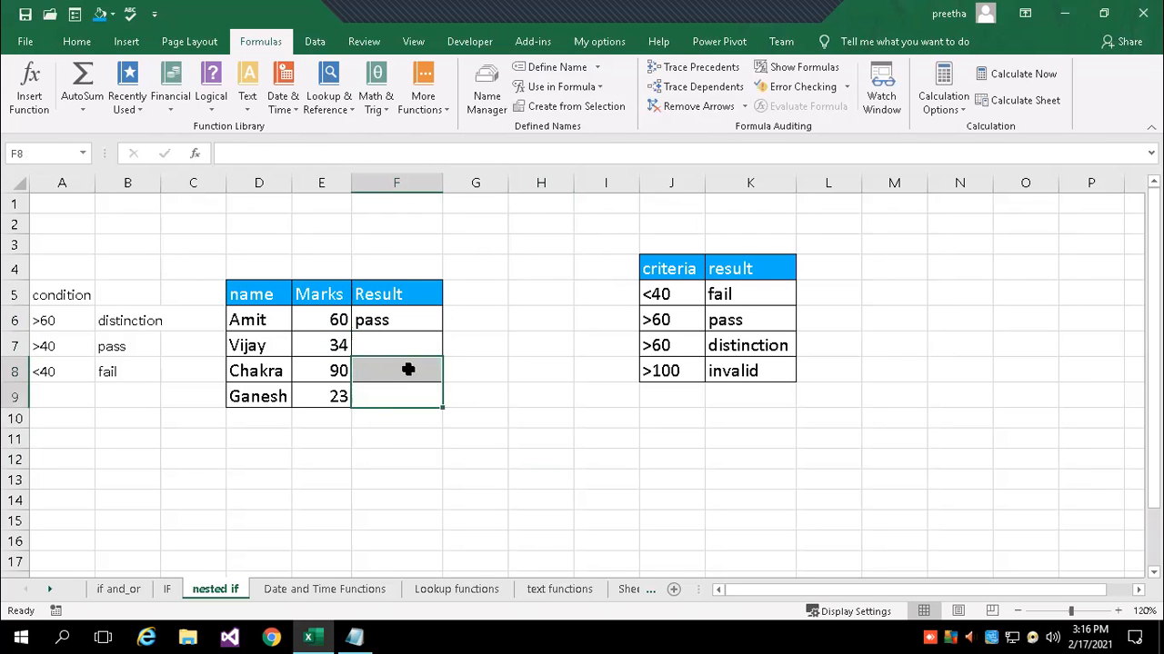
# Fill the nested IF formula from F6 down through F9.
pyautogui.click(416, 318)
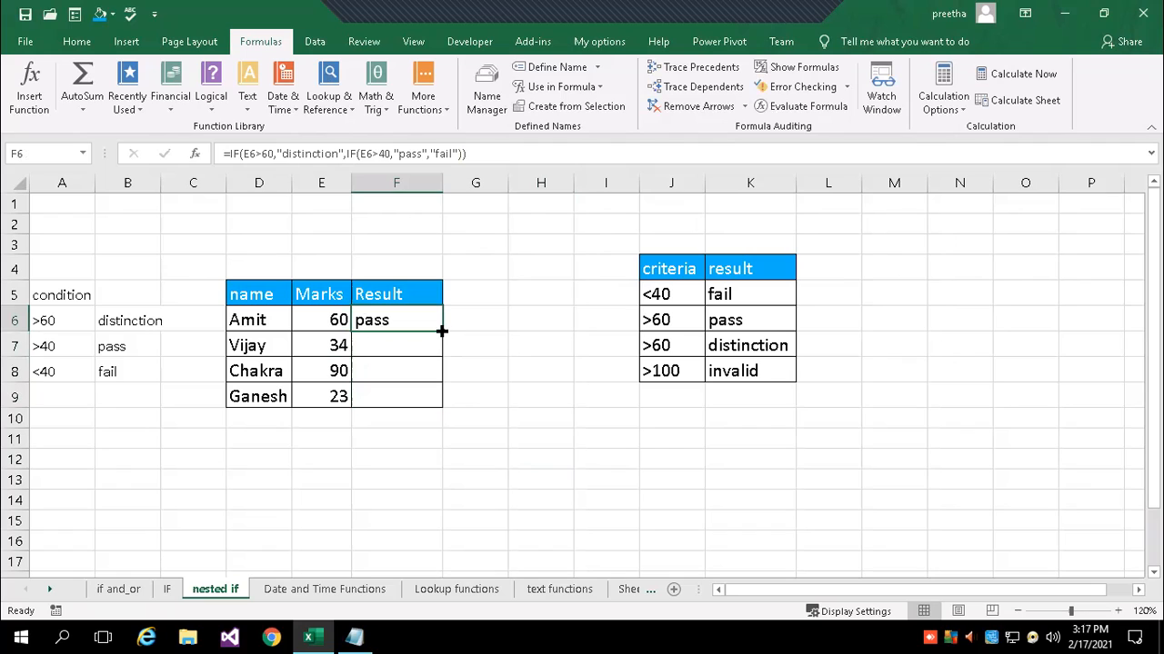
pyautogui.doubleClick(443, 330)
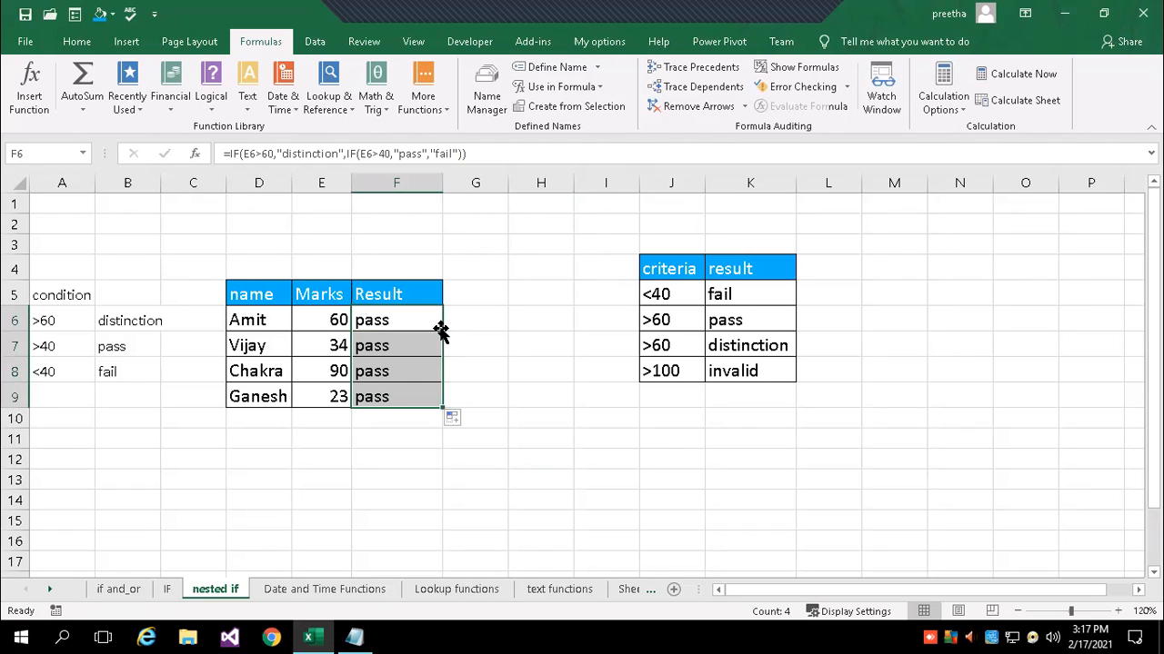
pyautogui.click(398, 439)
# Examine the nested IF formula in F8, from its first logical test to the inner IF, leaving it unedited.
pyautogui.click(391, 365)
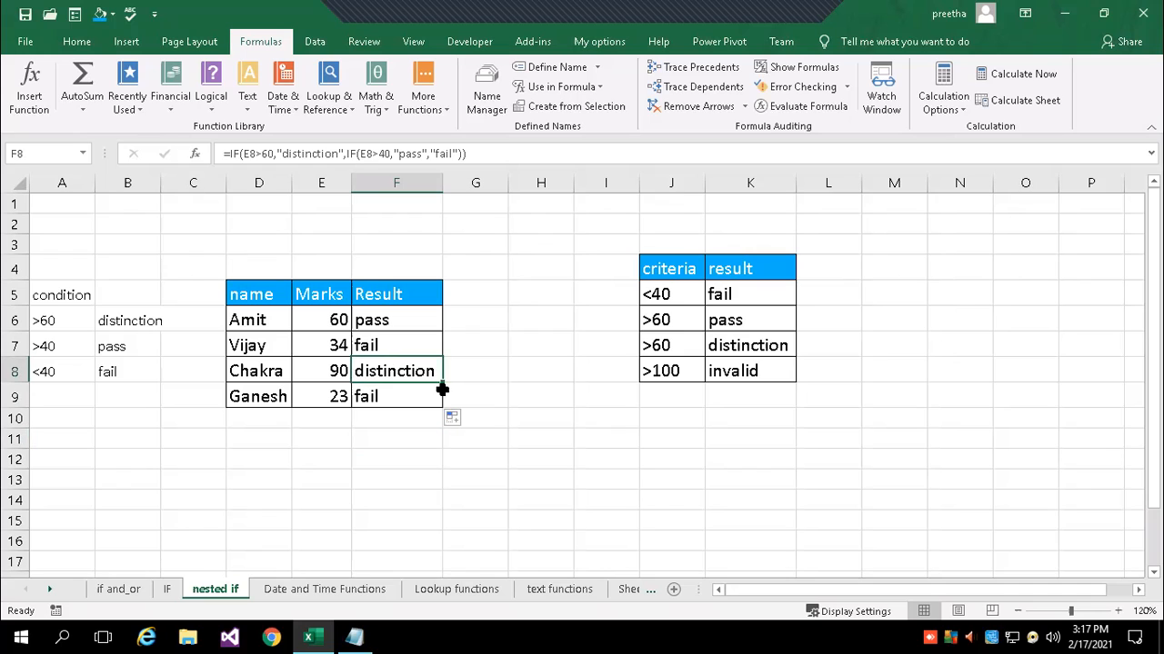
pyautogui.doubleClick(368, 154)
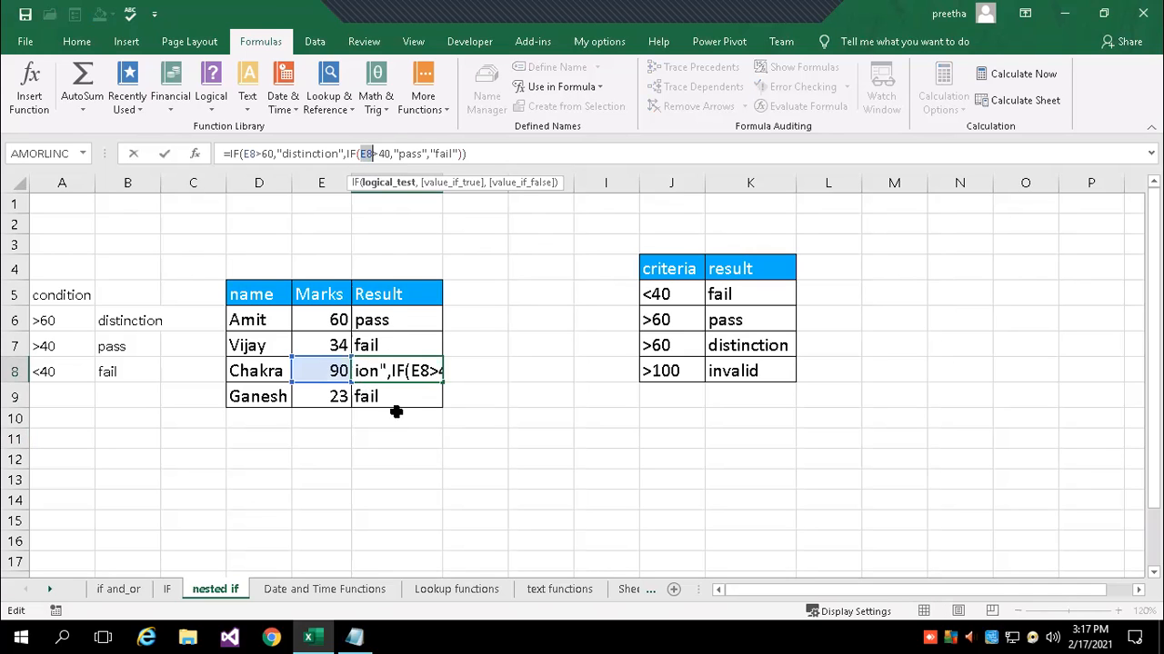
pyautogui.doubleClick(393, 371)
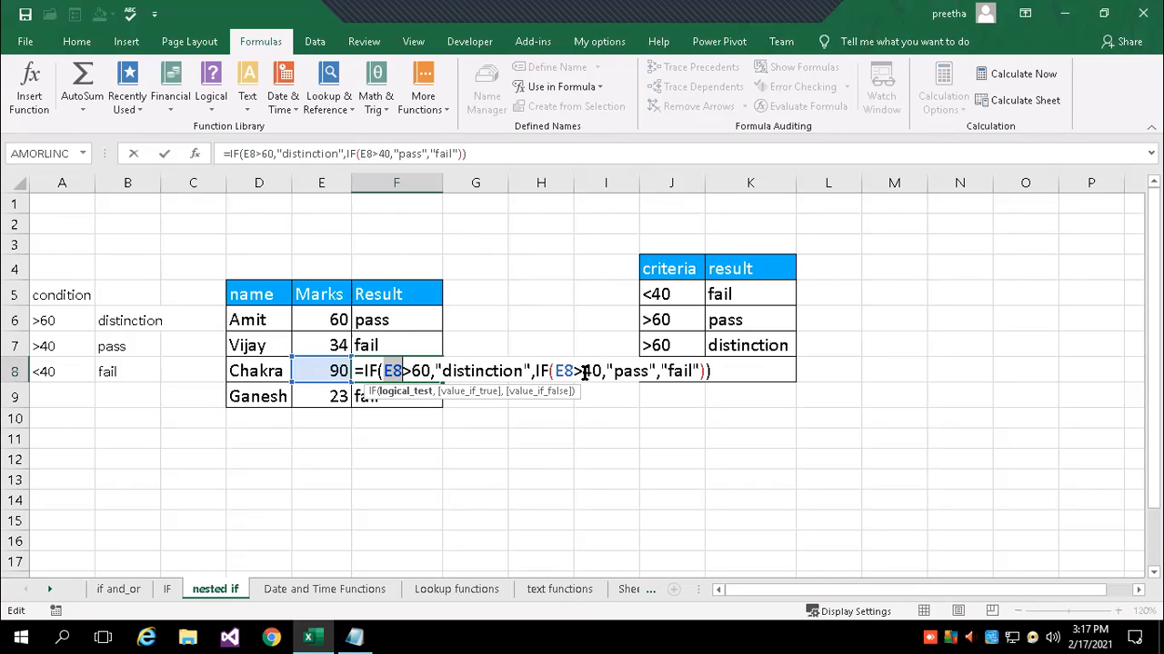
pyautogui.click(264, 497)
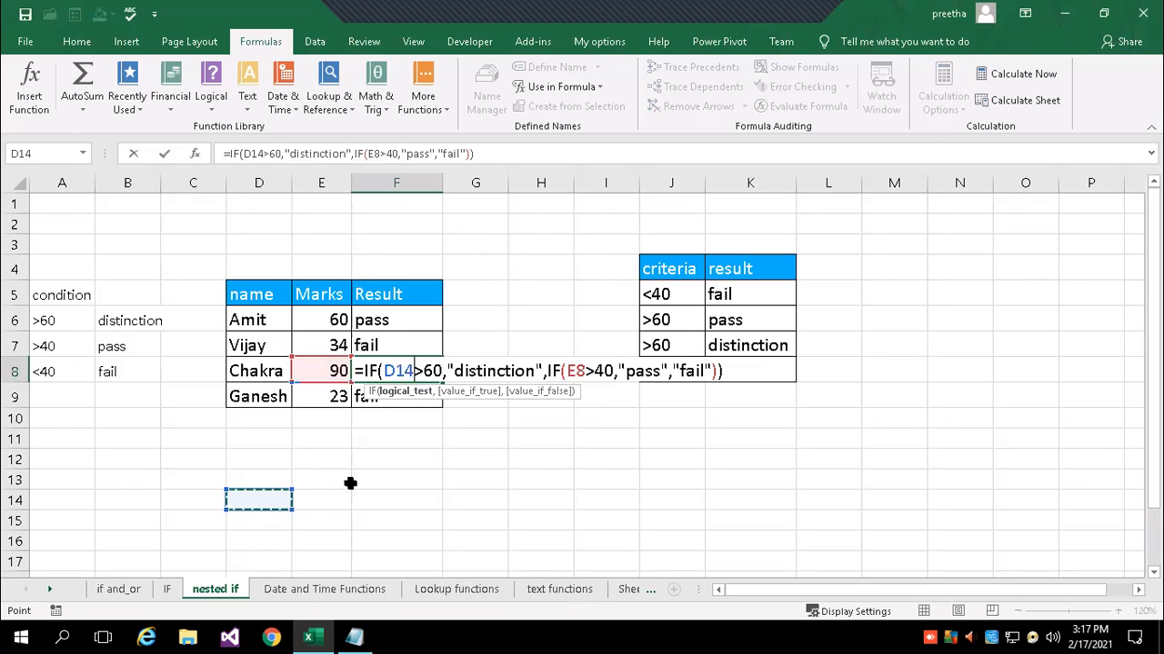
pyautogui.press('Escape')
pyautogui.click(300, 482)
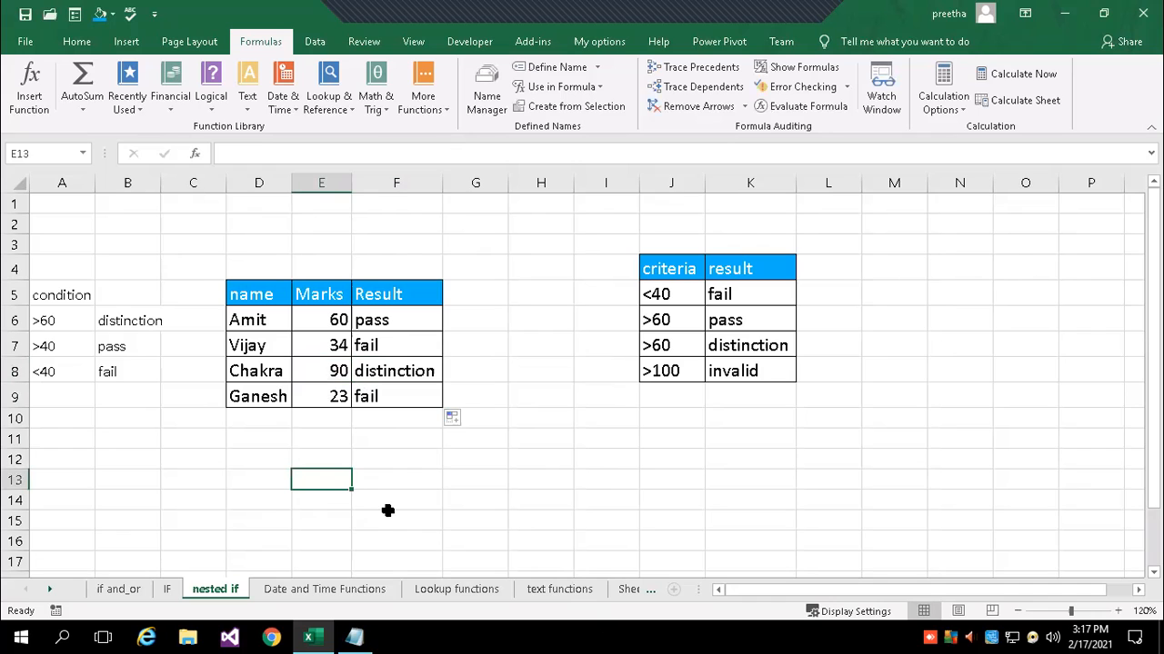
pyautogui.write('=if(')
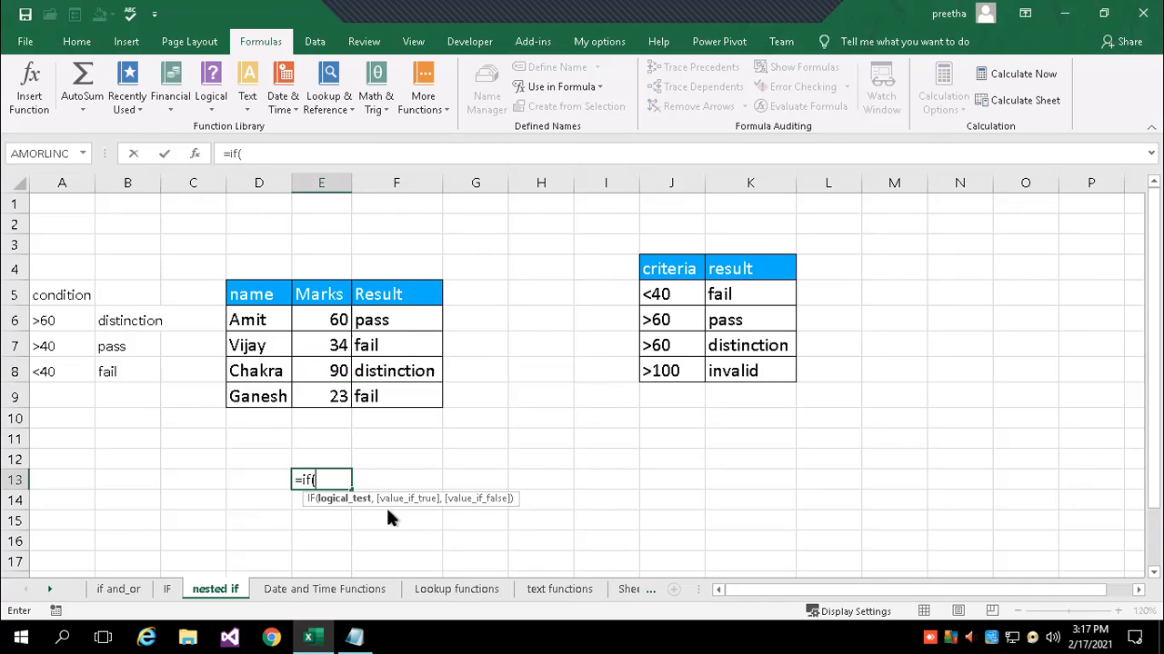
pyautogui.write('text')
pyautogui.press('BackSpace')
pyautogui.press('BackSpace')
pyautogui.press('BackSpace')
pyautogui.press('BackSpace')
pyautogui.press('BackSpace')
pyautogui.press('BackSpace')
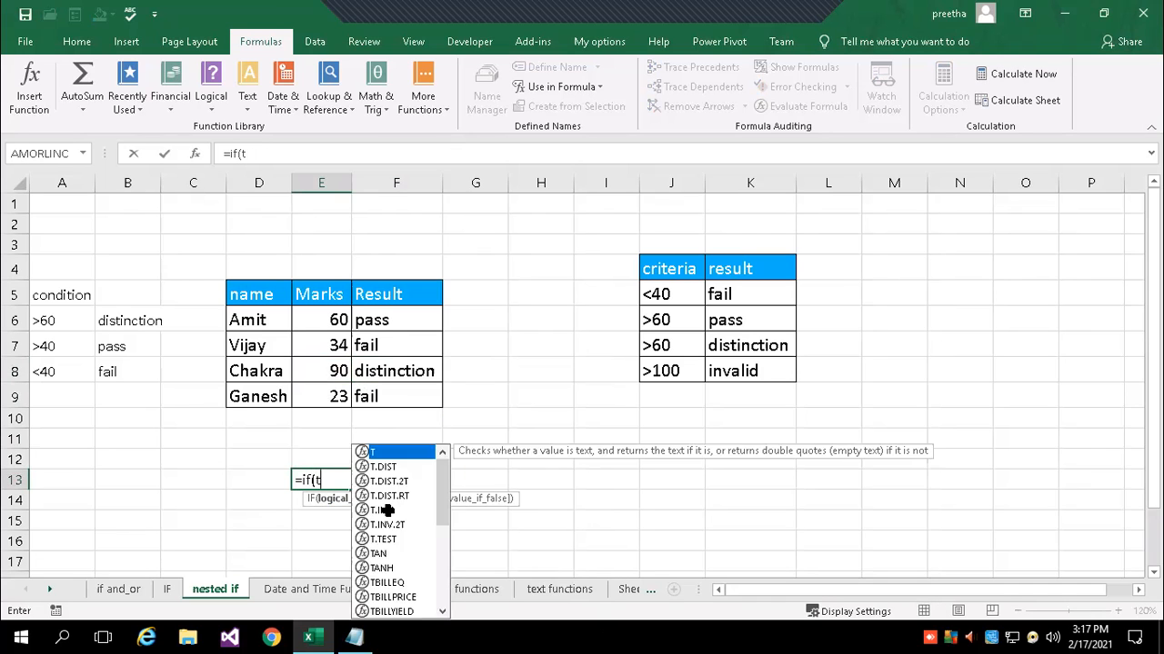
pyautogui.press('BackSpace')
pyautogui.press('BackSpace')
# Write the nested IF syntax =if(test, "truepart", if(test,"truepart", "falsepart") as plain text in E13 and discard the entry.
pyautogui.write('=if(test')
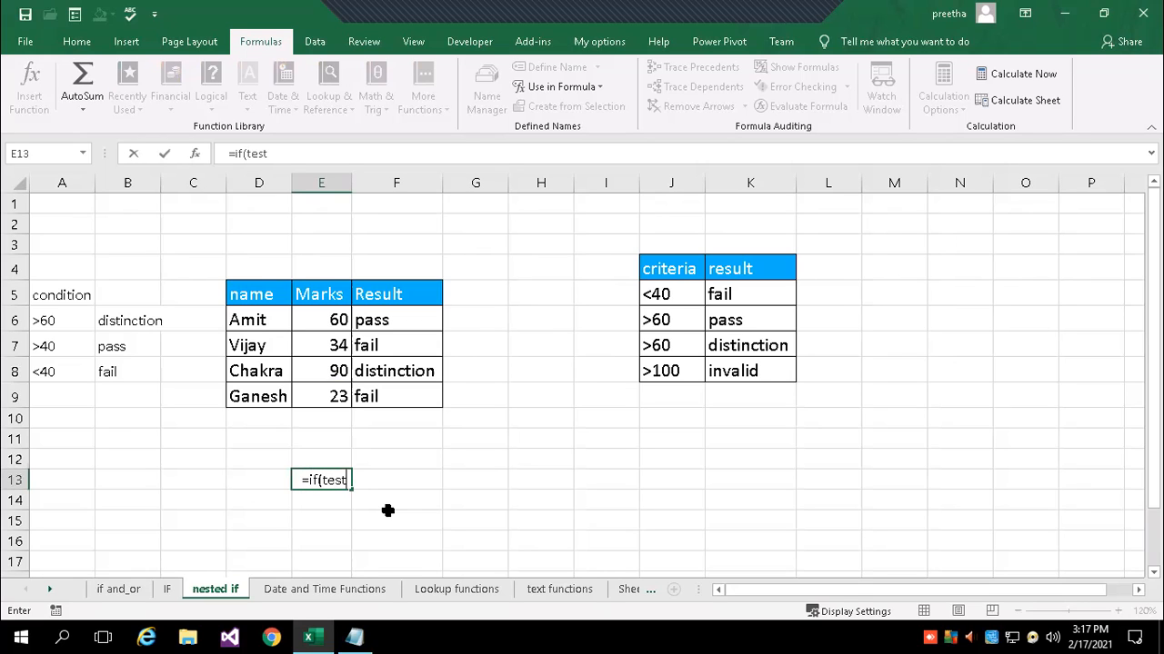
pyautogui.write(', "truepart",')
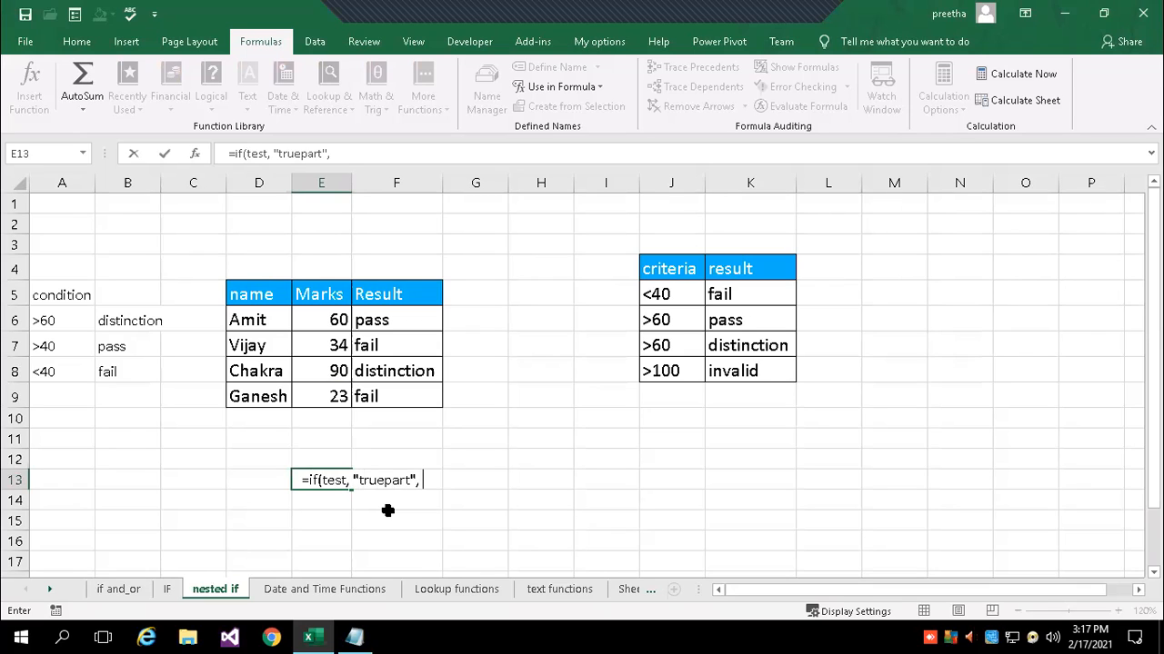
pyautogui.write(' if(test,"true')
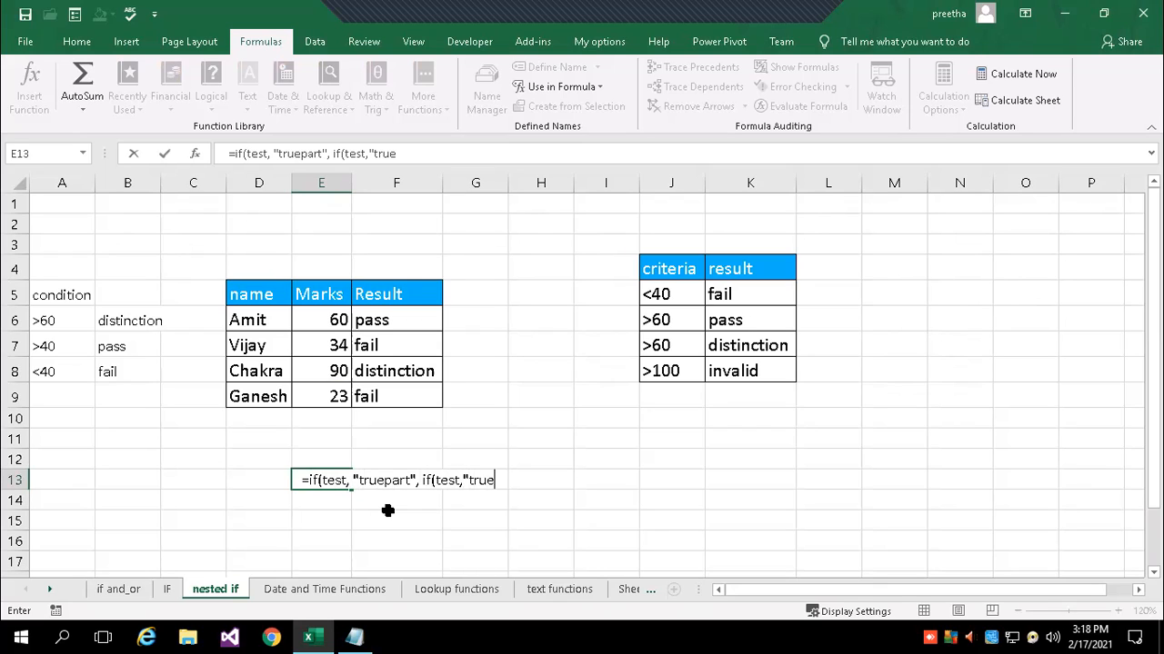
pyautogui.write('part", falsepart')
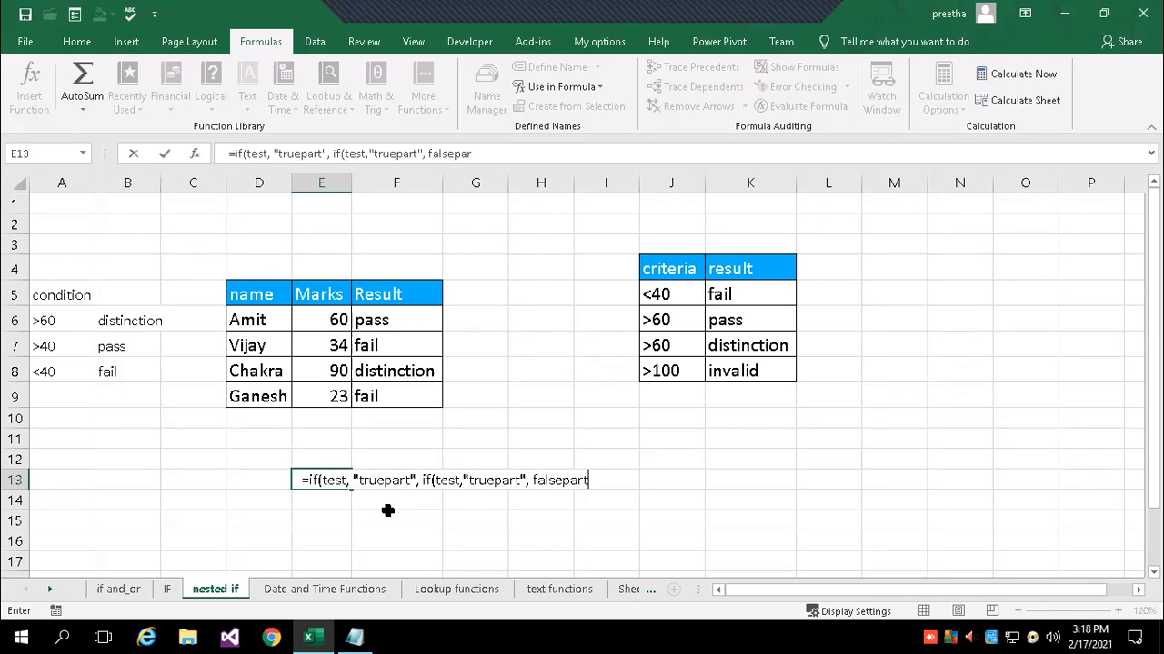
pyautogui.press('BackSpace')
pyautogui.press('BackSpace')
pyautogui.press('BackSpace')
pyautogui.press('BackSpace')
pyautogui.press('BackSpace')
pyautogui.press('BackSpace')
pyautogui.press('BackSpace')
pyautogui.press('BackSpace')
pyautogui.press('BackSpace')
pyautogui.write('"falsepar')
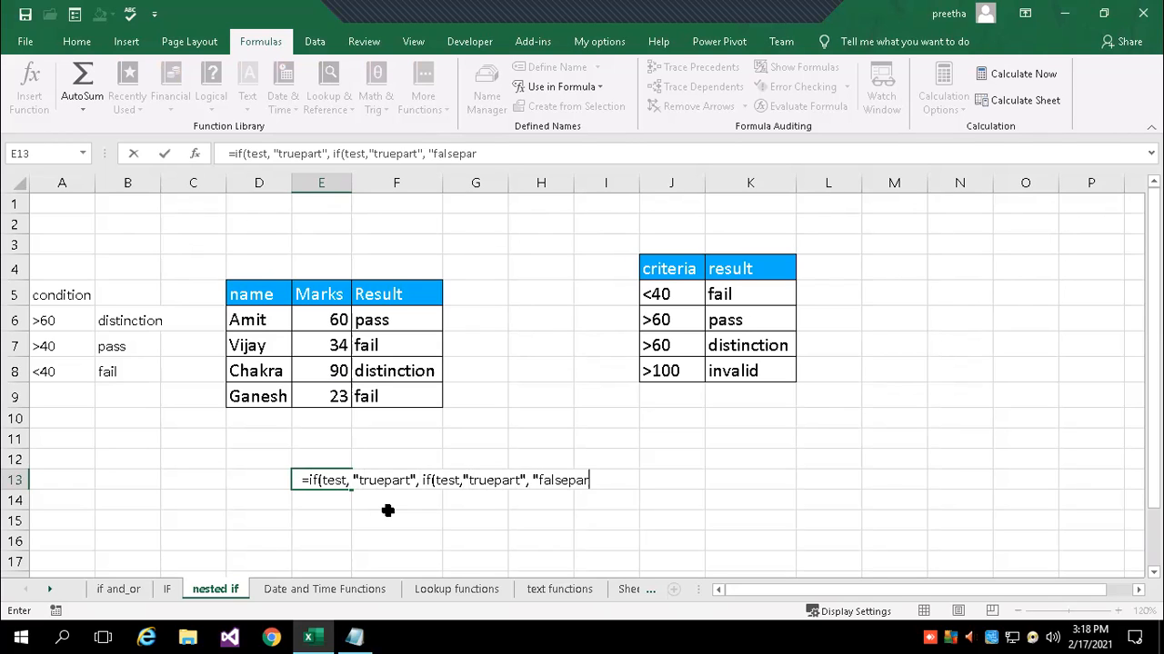
pyautogui.write('t")')
pyautogui.press('Escape')
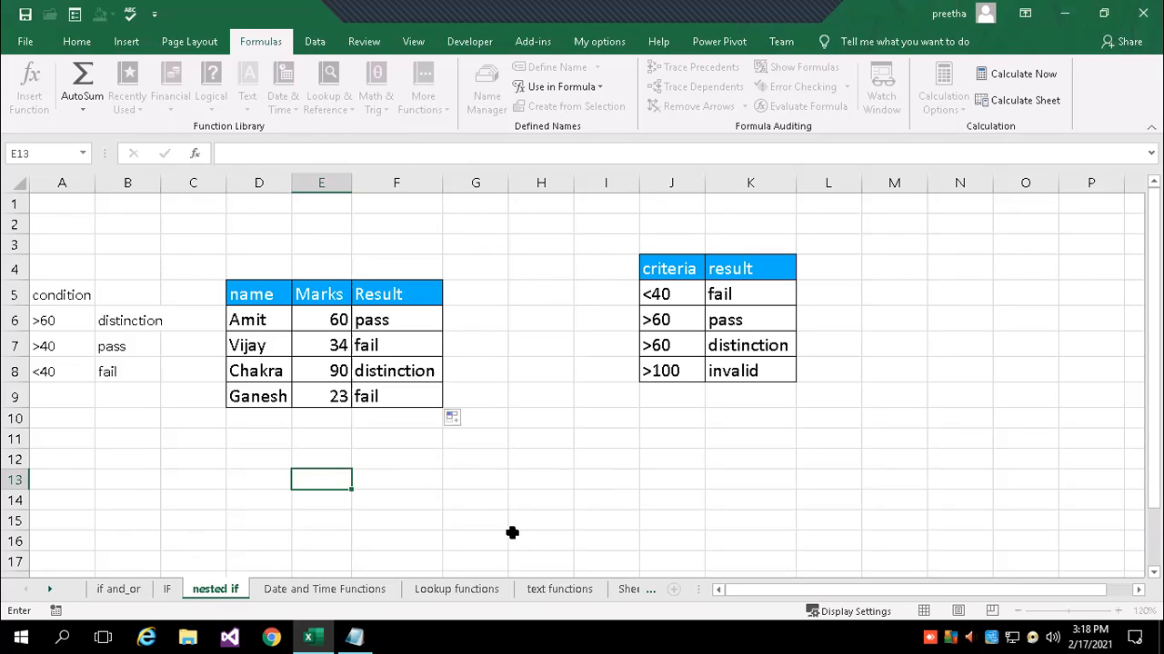
# Add the heading "Neted if" in D3 above the marks table and make it bold and underlined.
pyautogui.click(258, 241)
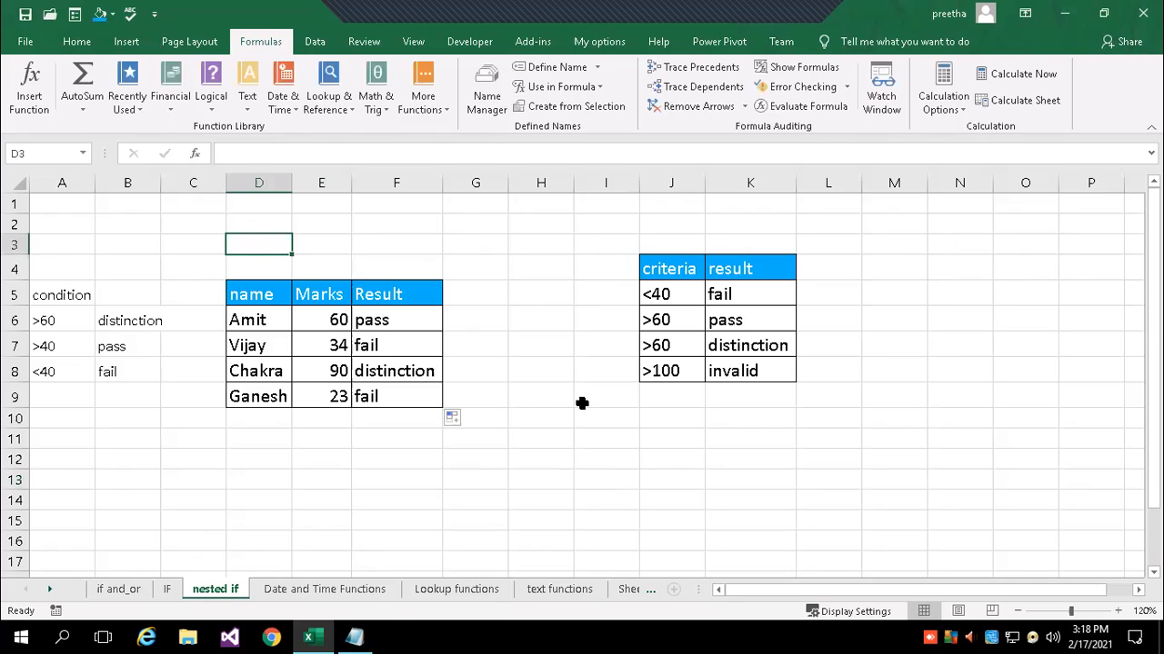
pyautogui.write('Net')
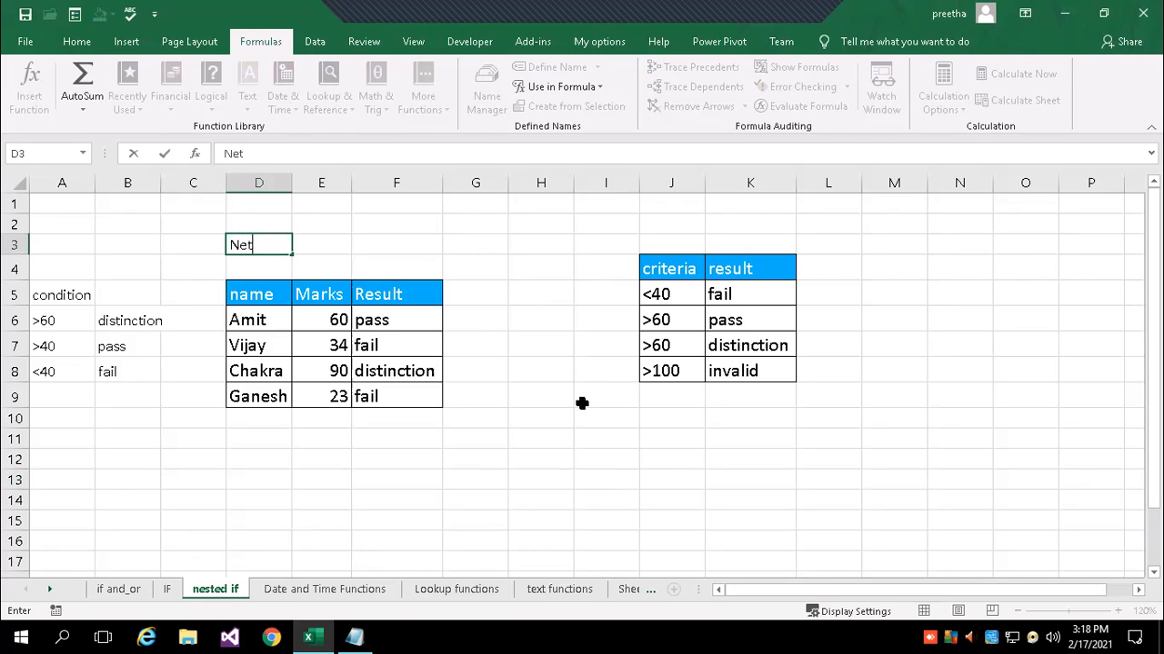
pyautogui.write('ed if')
pyautogui.press('Return')
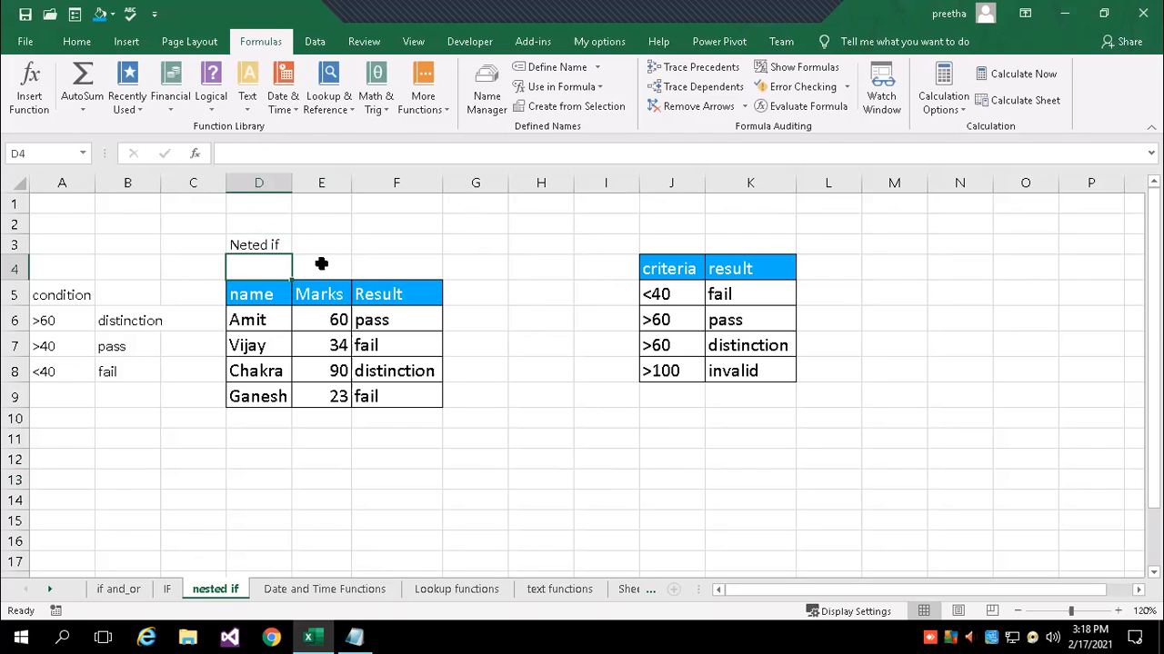
pyautogui.click(259, 245)
pyautogui.hotkey('ctrl', 'b')
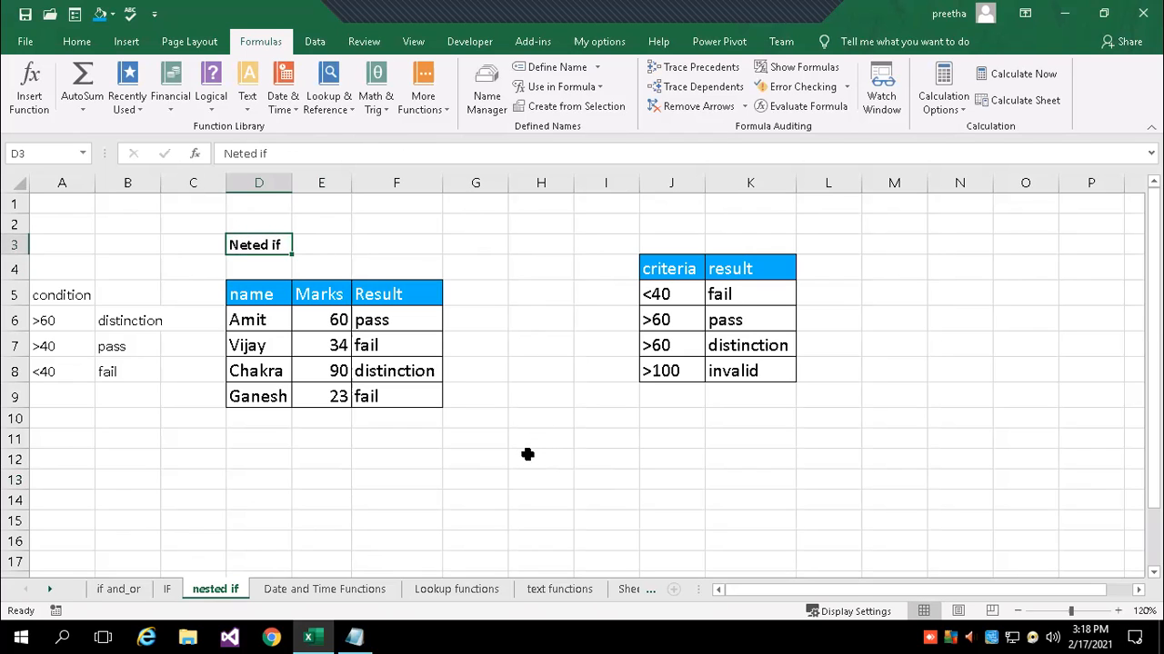
pyautogui.click(410, 441)
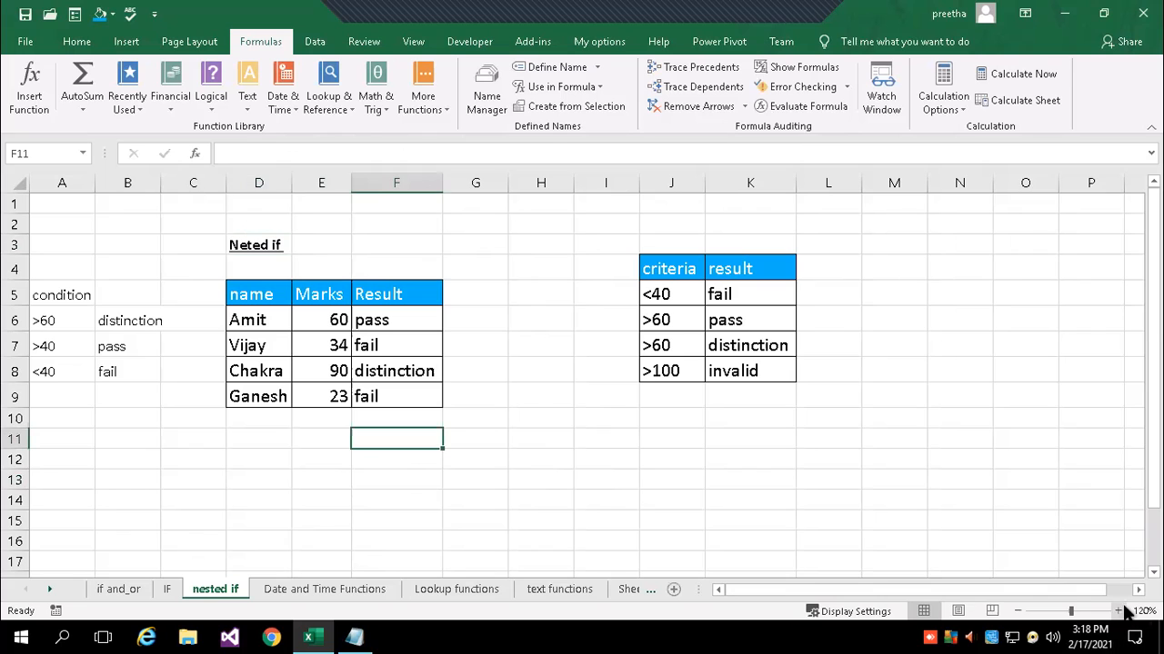
# Zoom the sheet to 140% and start a new IF formula in F6 that returns "Distinction" when E6>60.
pyautogui.click(1118, 610)
pyautogui.click(1118, 611)
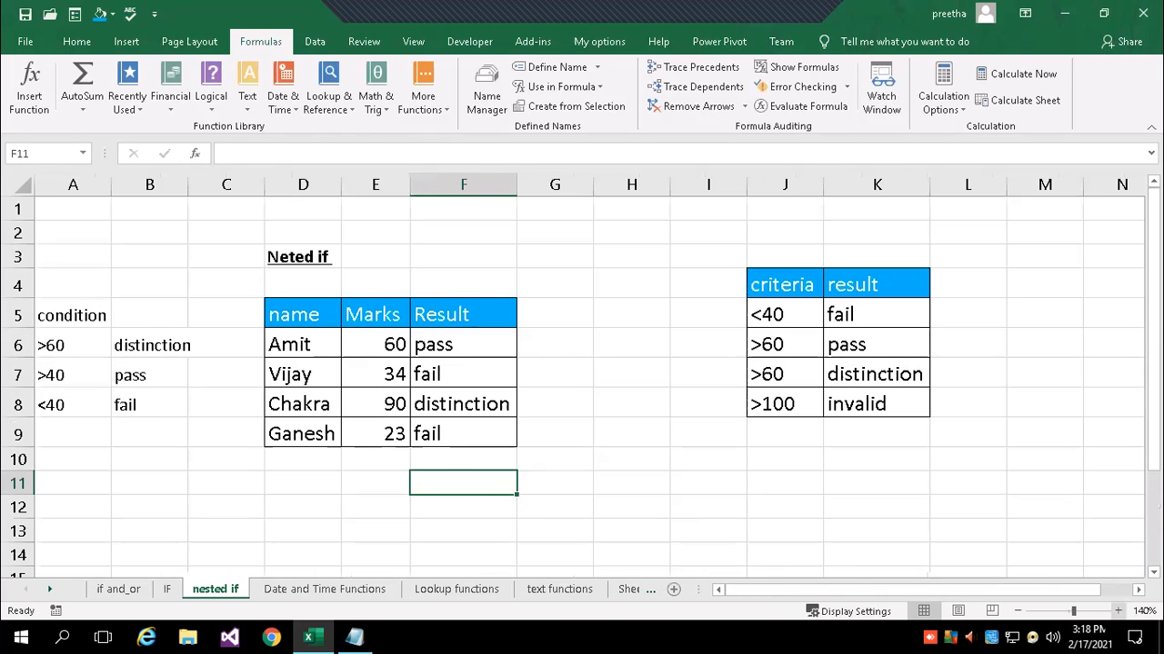
pyautogui.click(452, 346)
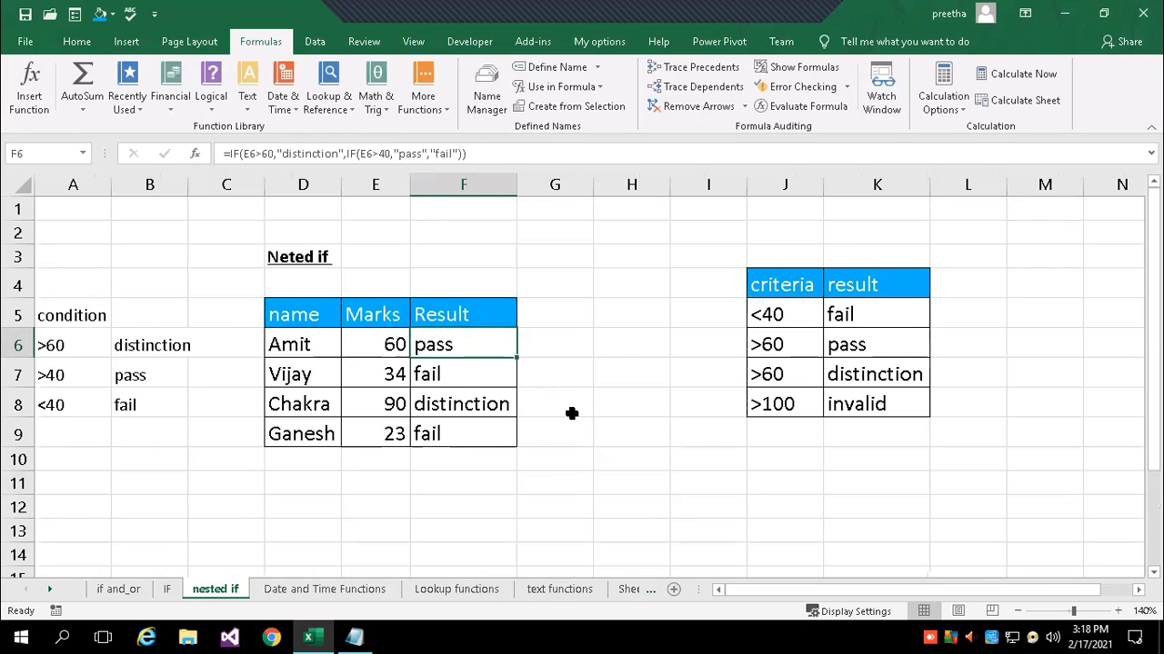
pyautogui.write('=if(')
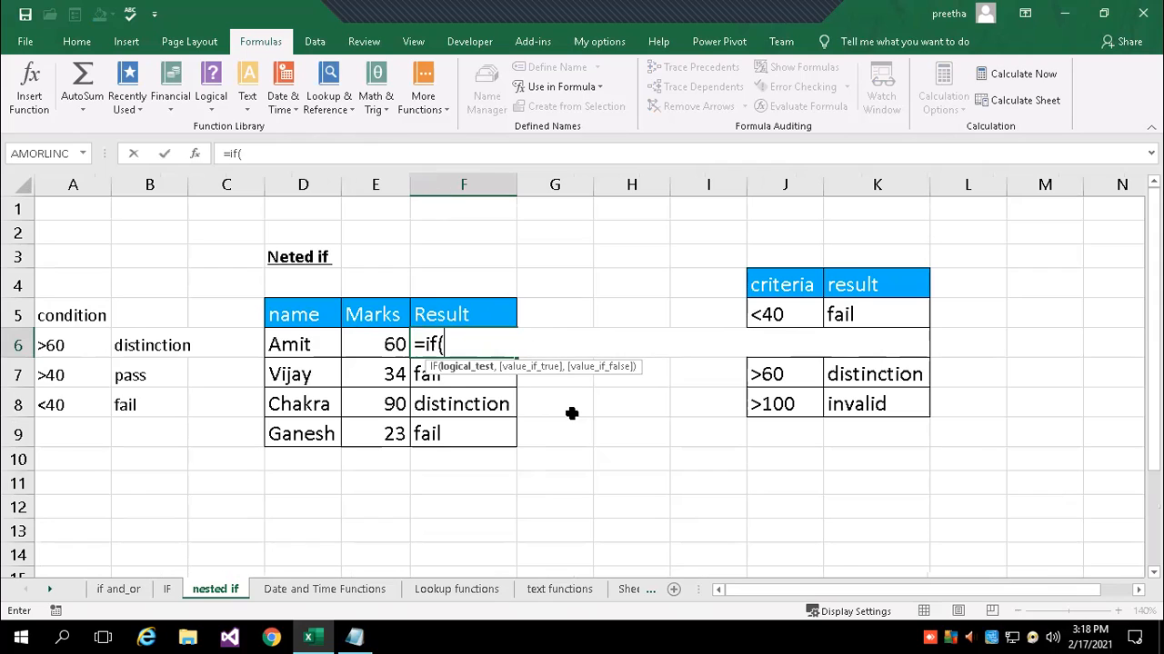
pyautogui.click(370, 338)
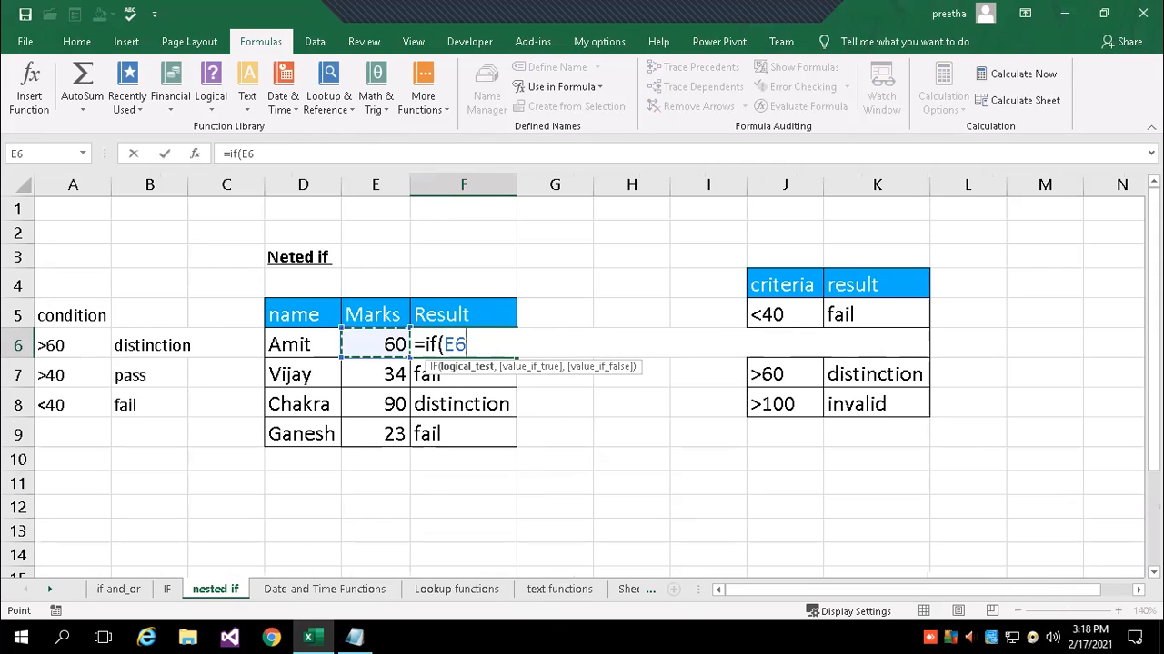
pyautogui.write('>')
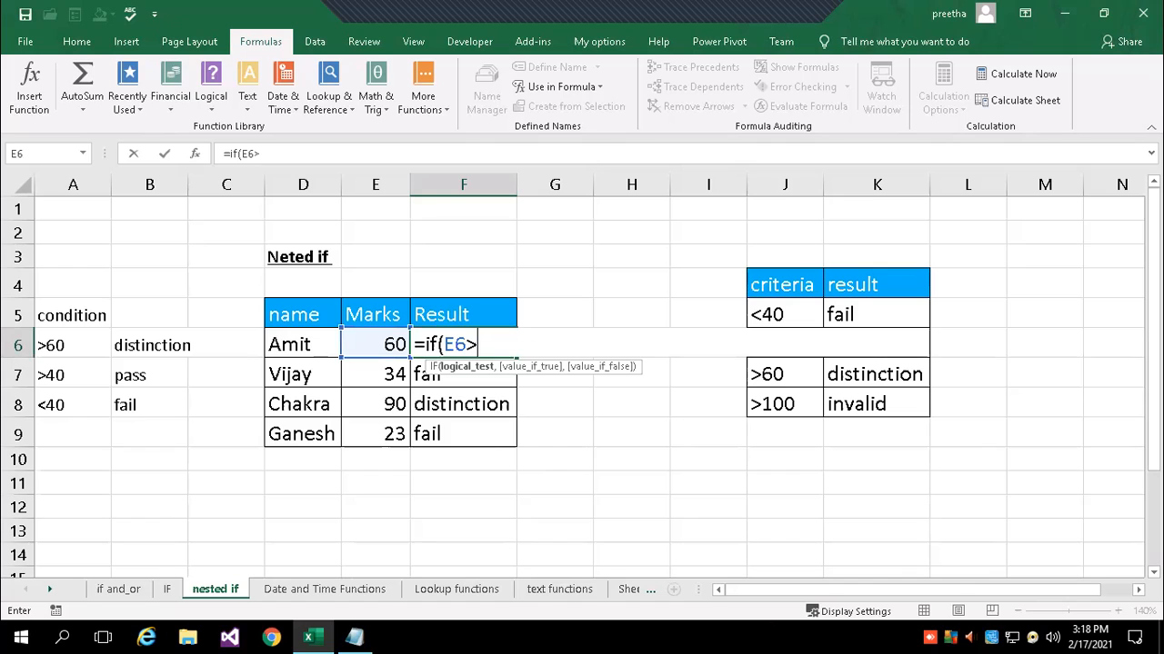
pyautogui.write('60,"Distinc')
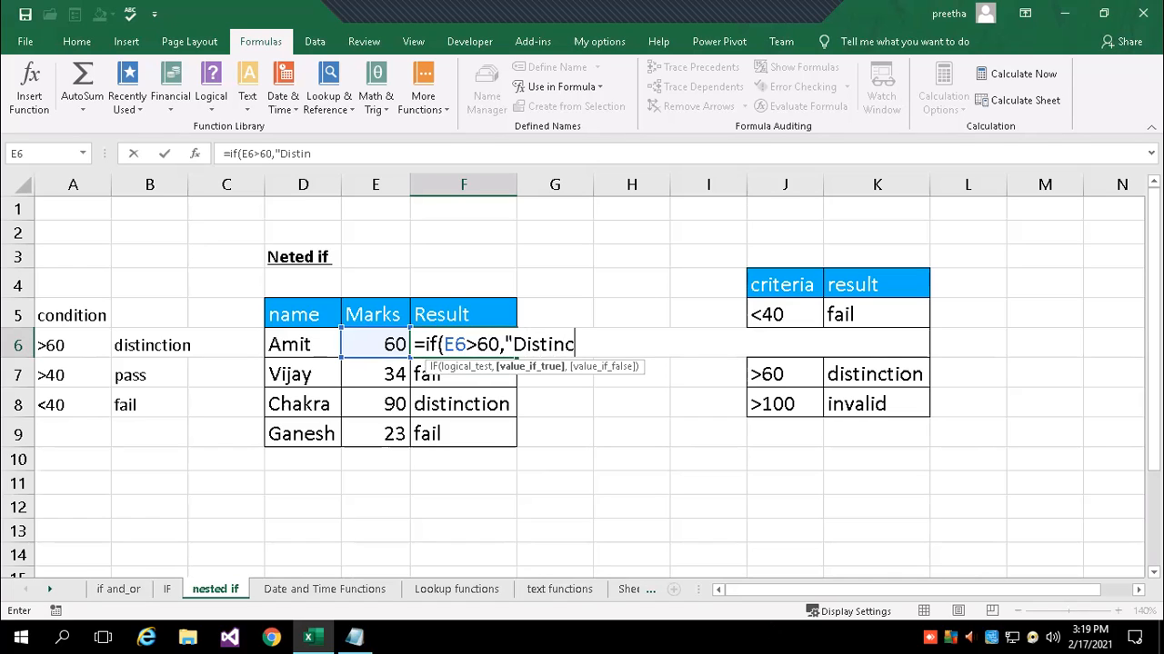
pyautogui.write('tion",')
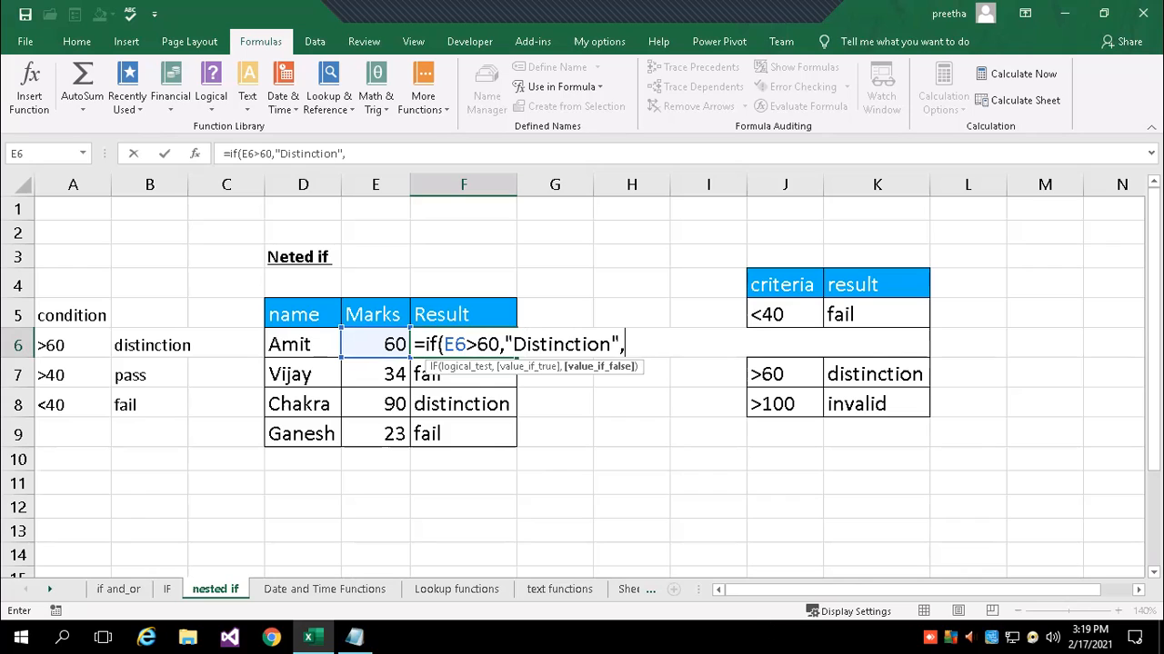
# Nest a second IF as the false value of the F6 formula, testing e6>40 with "Pass" as its true value.
pyautogui.write('if(')
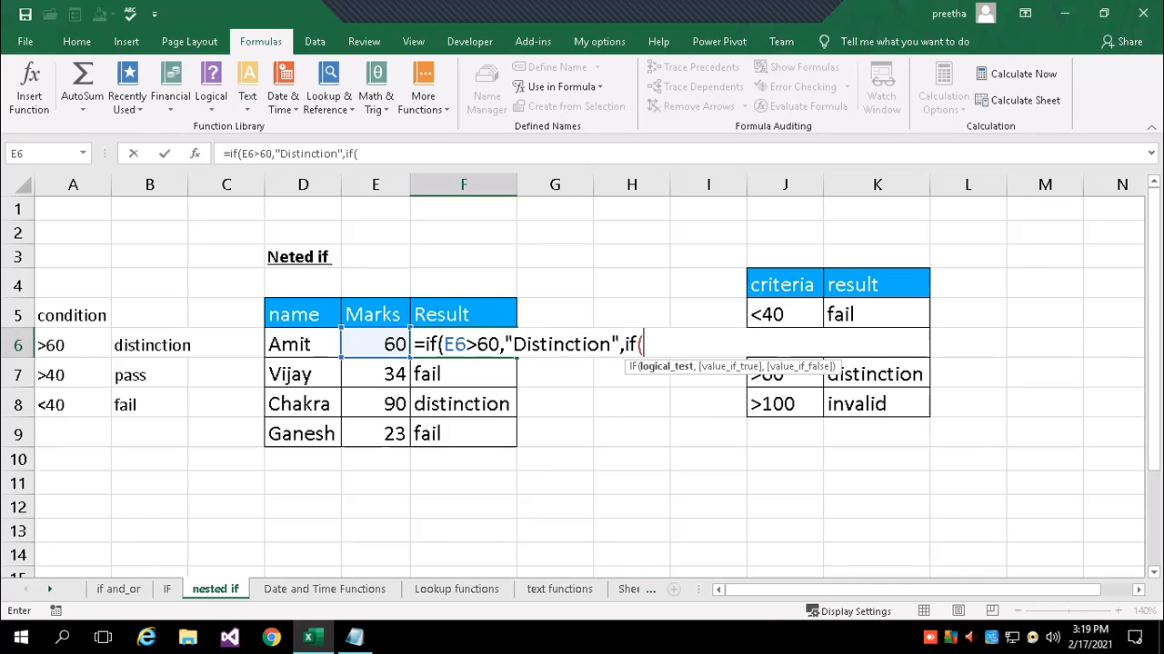
pyautogui.write('e6')
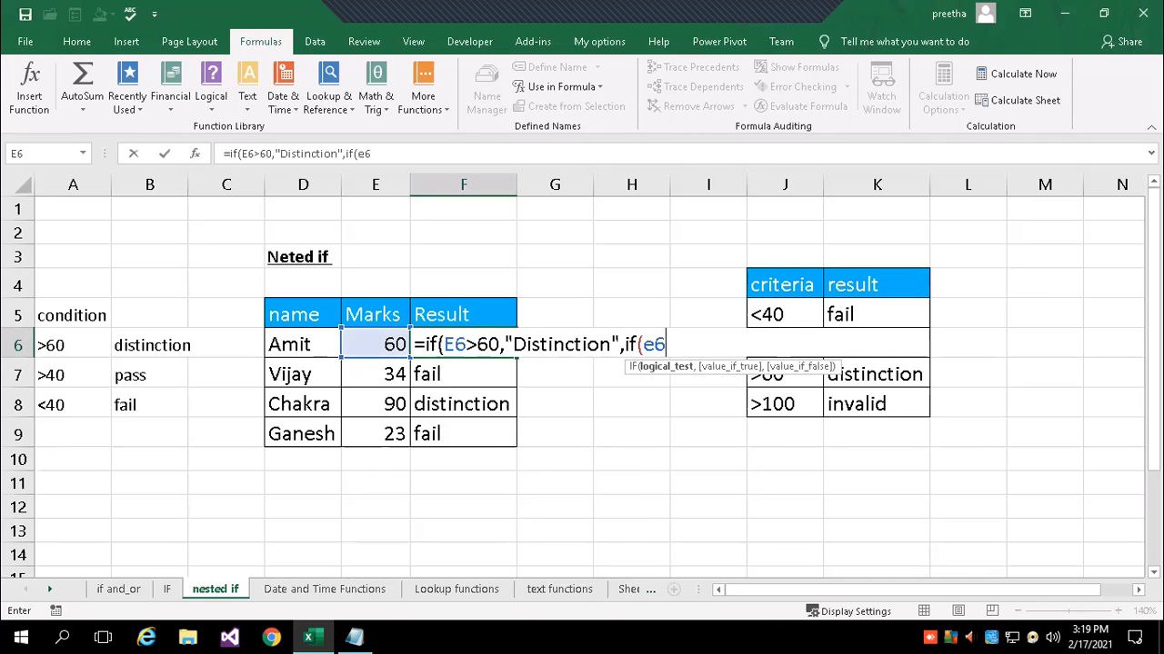
pyautogui.write('>40,"Pass')
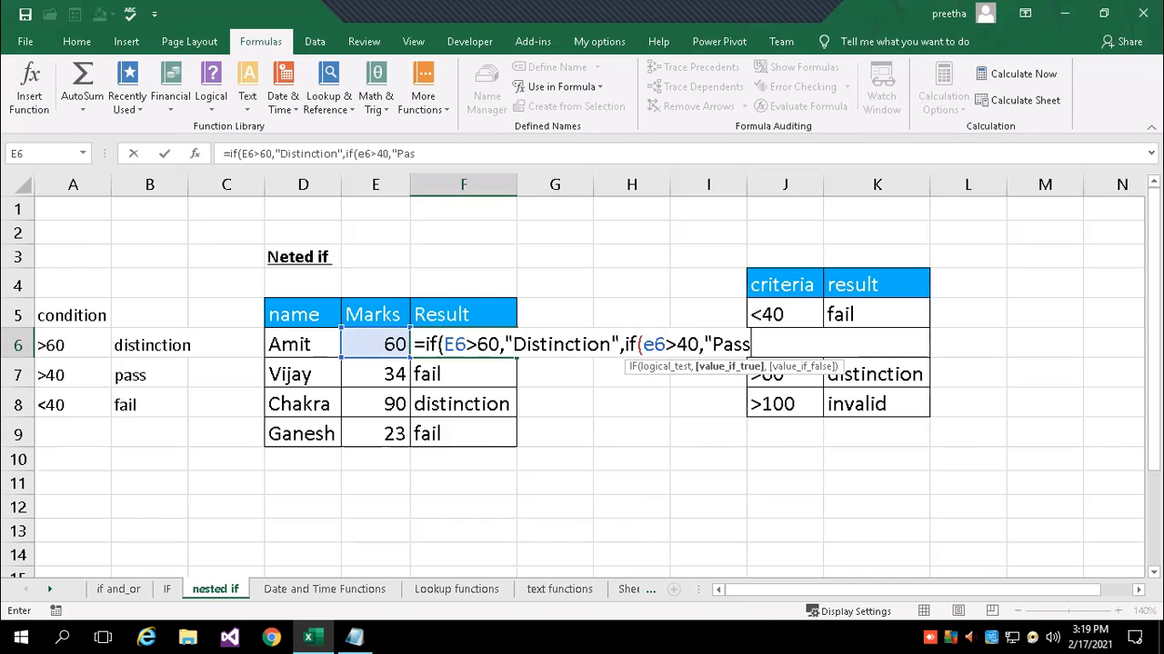
# Finish the formula in F6 as =IF(E6>60,"Distinction",IF(E6>40,"Pass","Fail")), accepting the suggested closing-parenthesis correction.
pyautogui.write('","F')
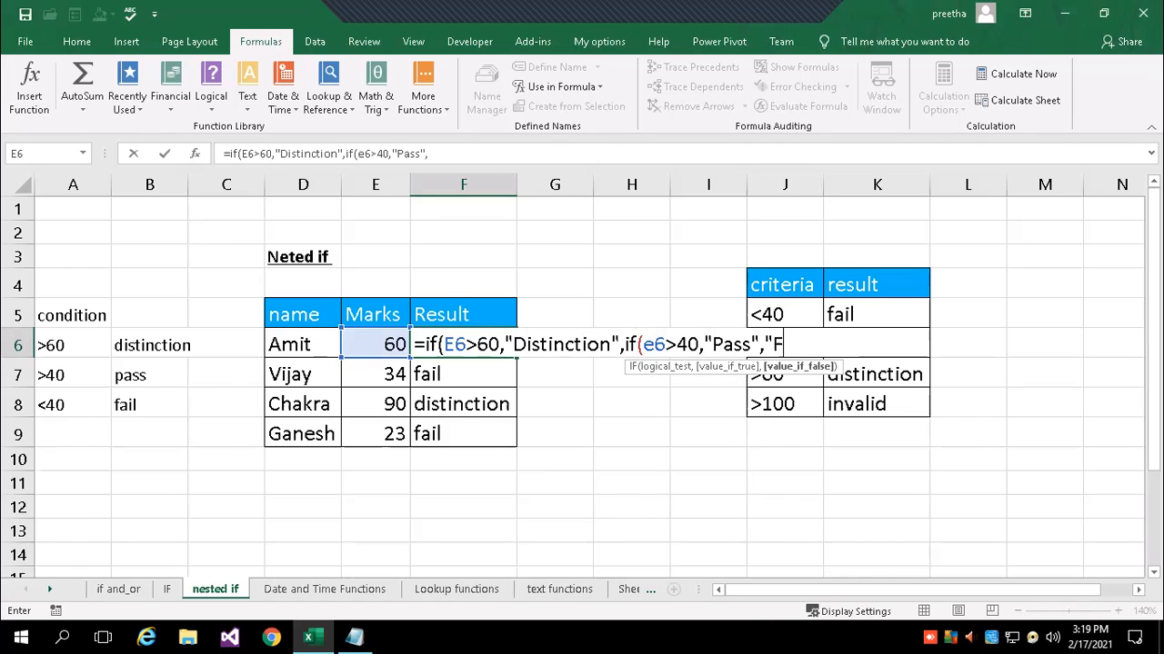
pyautogui.write('ail")')
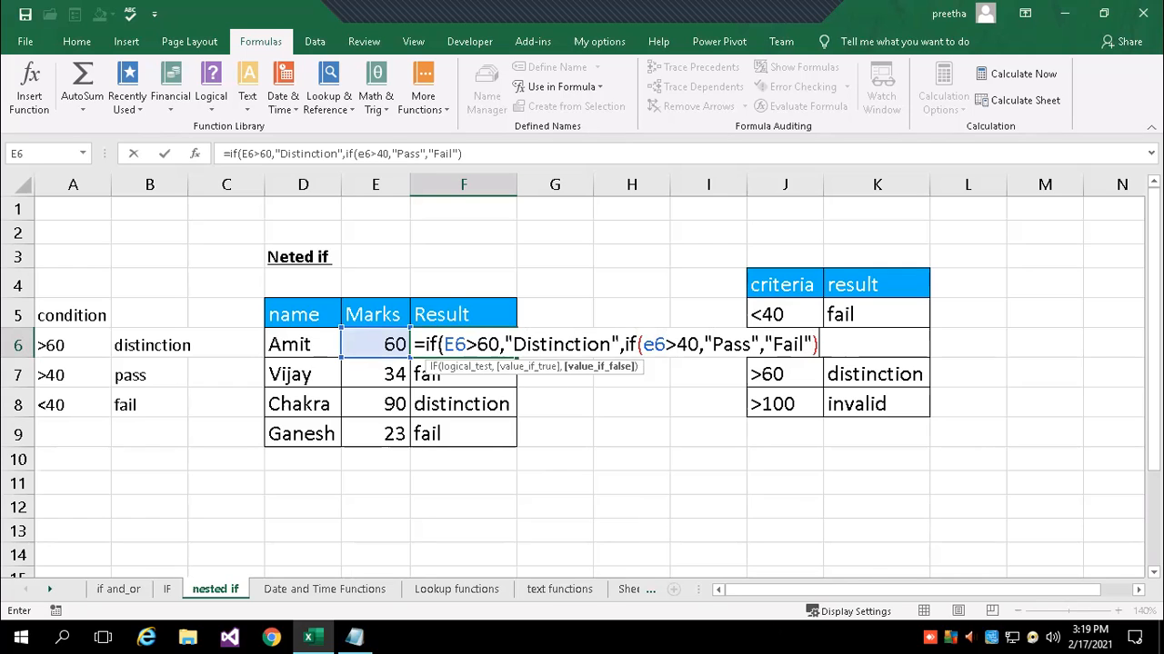
pyautogui.press('Return')
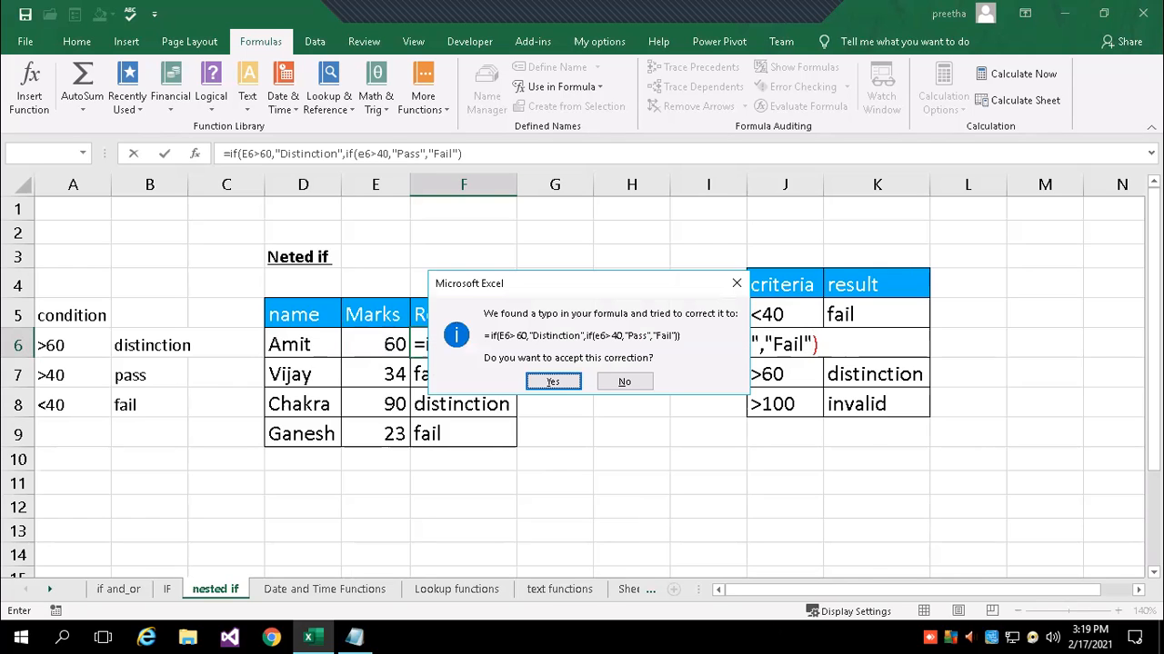
pyautogui.click(553, 382)
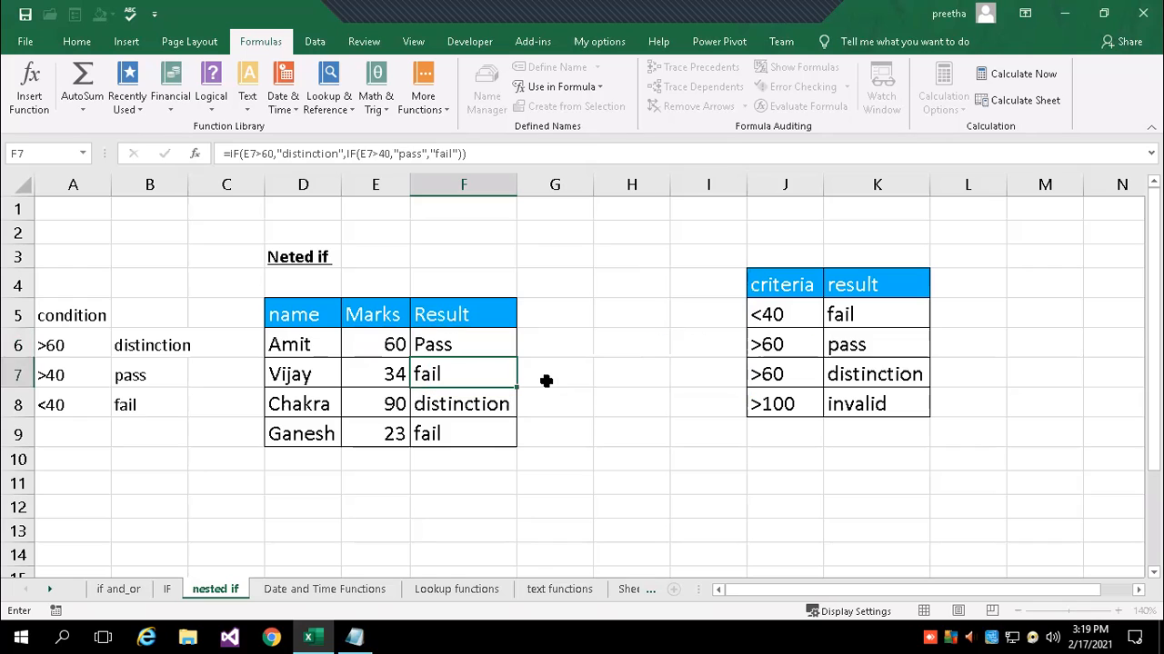
# Copy the nested IF formula from F6 down the Result column through F9.
pyautogui.click(466, 340)
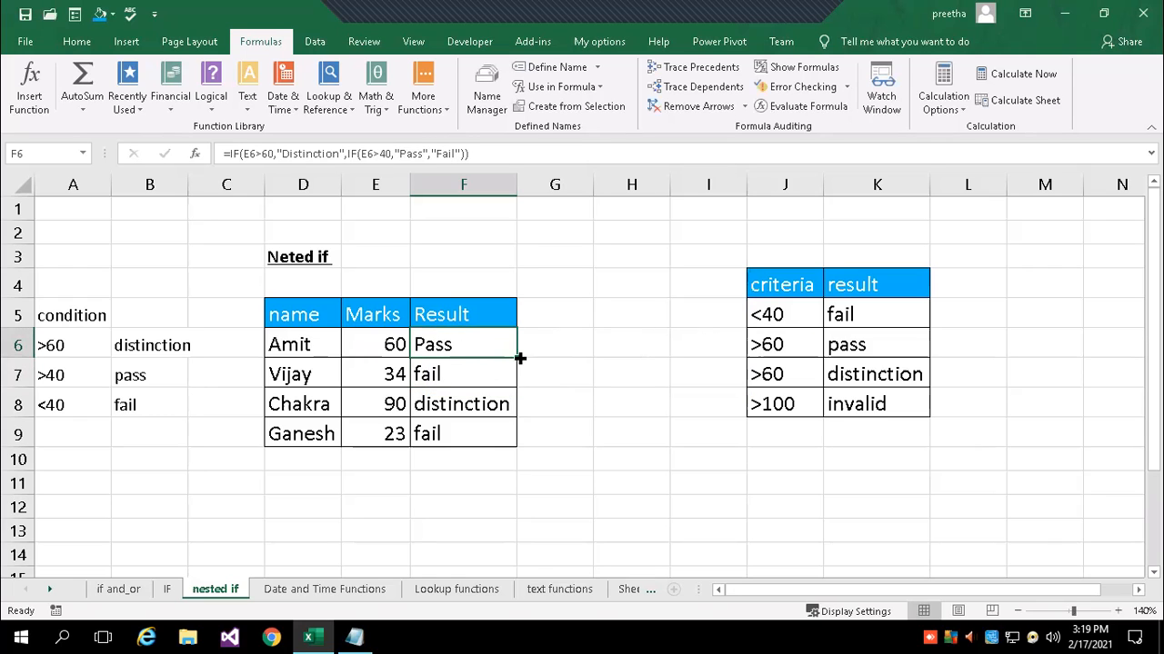
pyautogui.moveTo(516, 359); pyautogui.dragTo(514, 441)
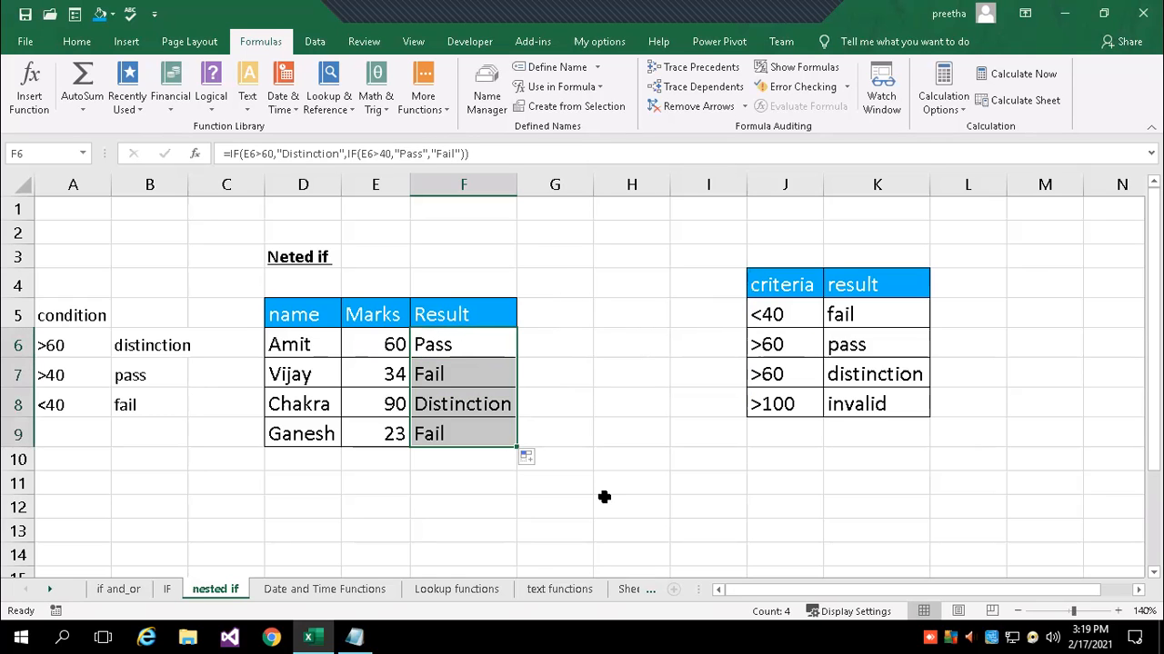
pyautogui.click(444, 496)
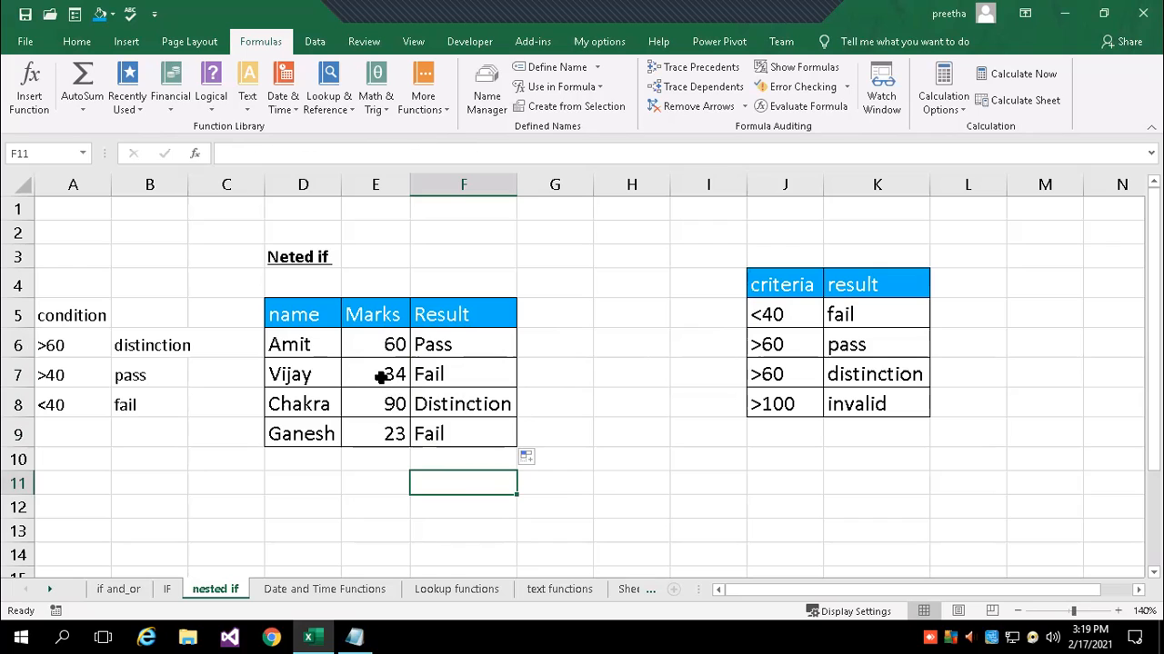
# Set the marks in E7 to 40 and review the nested IF formula in F6.
pyautogui.click(379, 373)
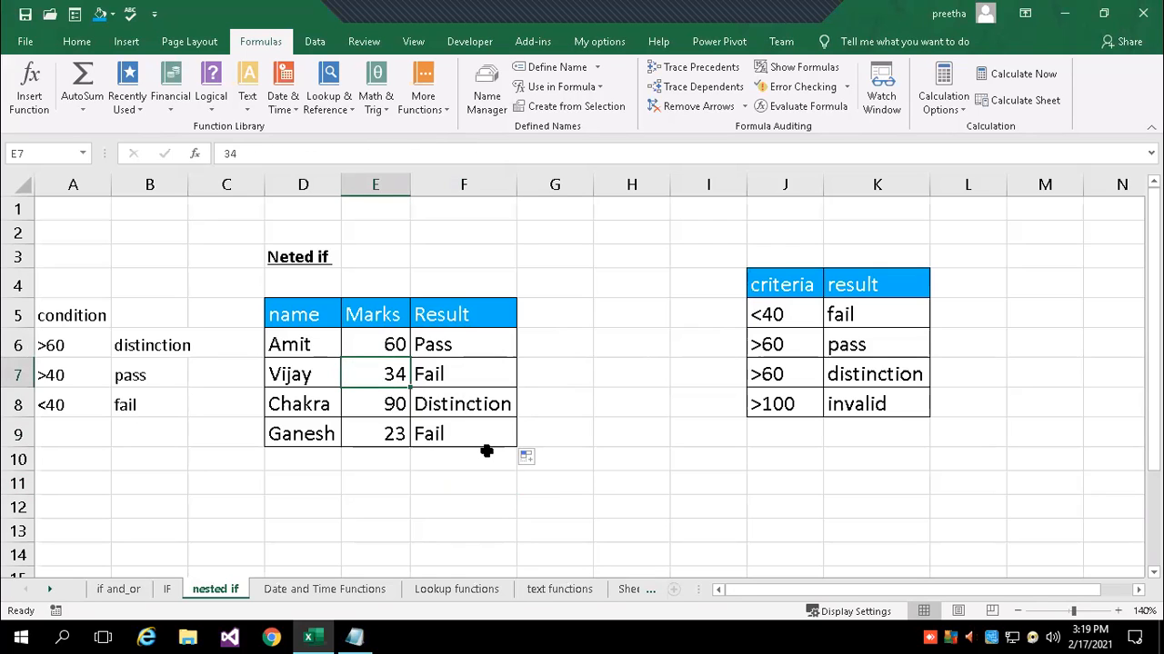
pyautogui.write('40')
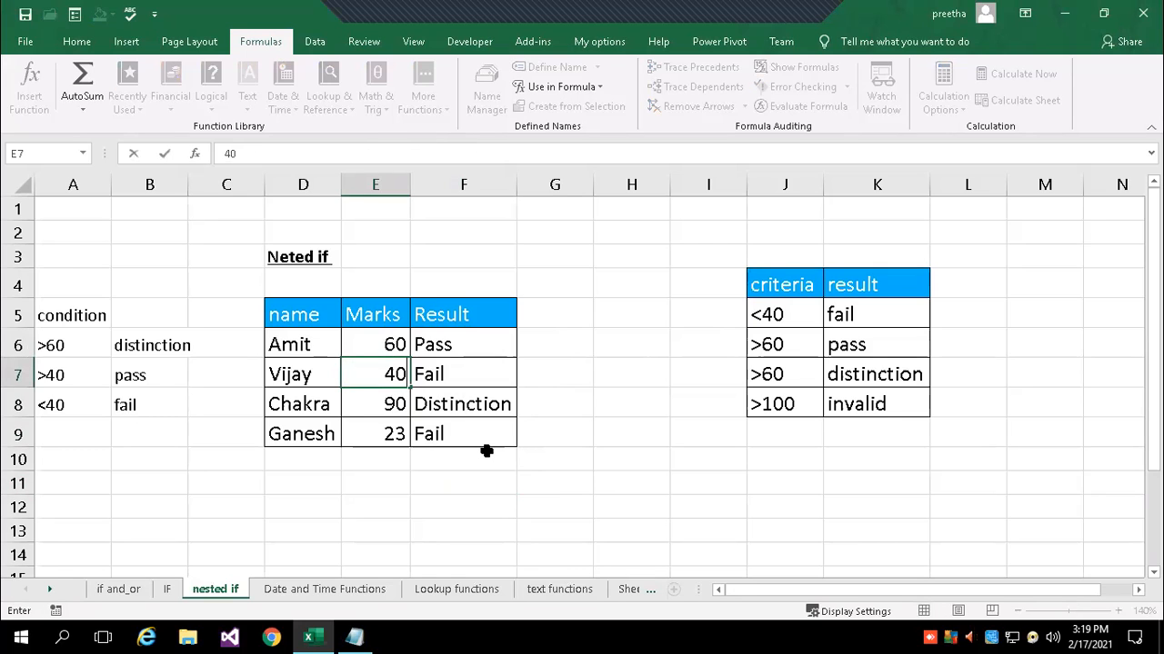
pyautogui.press('Return')
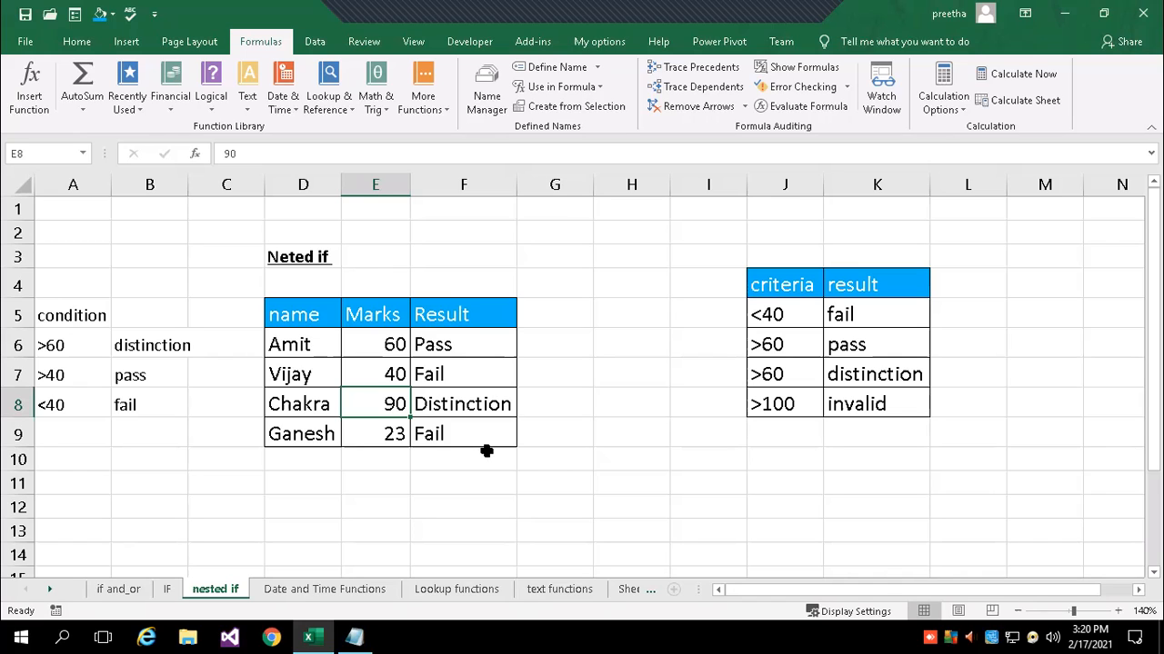
pyautogui.click(445, 345)
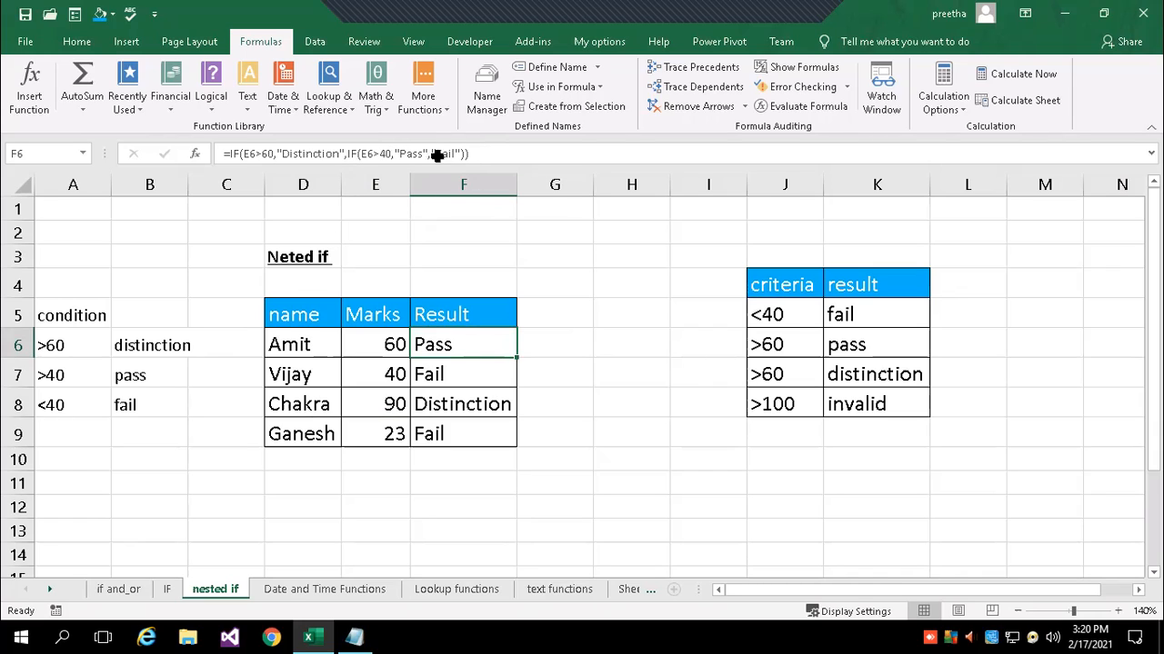
pyautogui.doubleClick(449, 345)
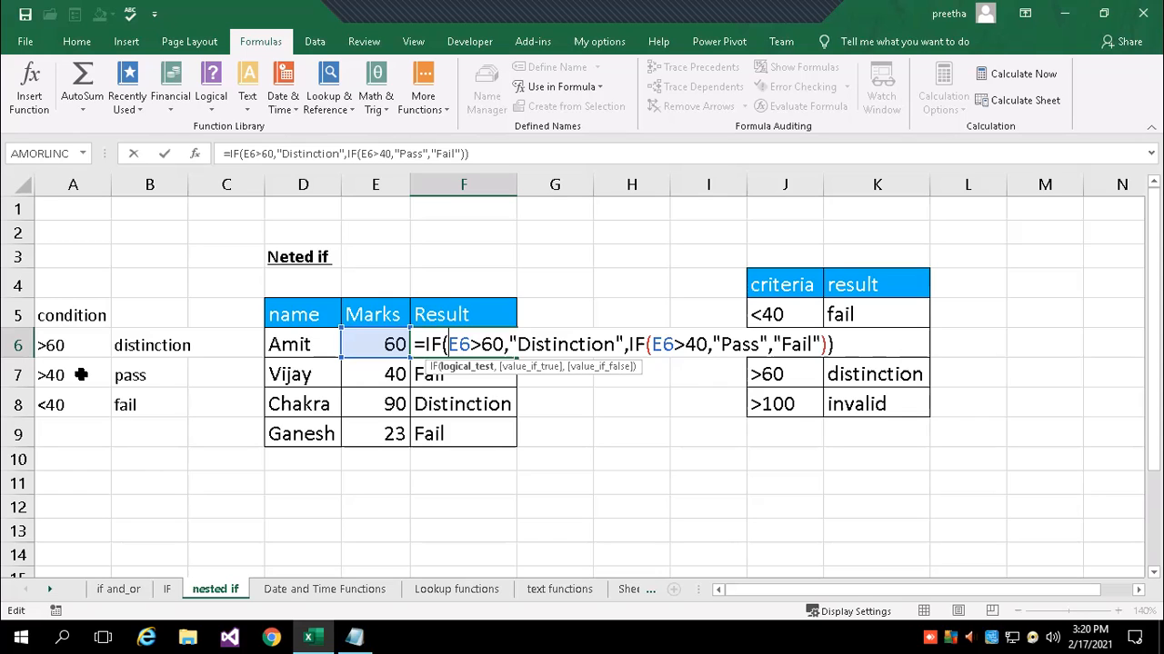
pyautogui.press('Return')
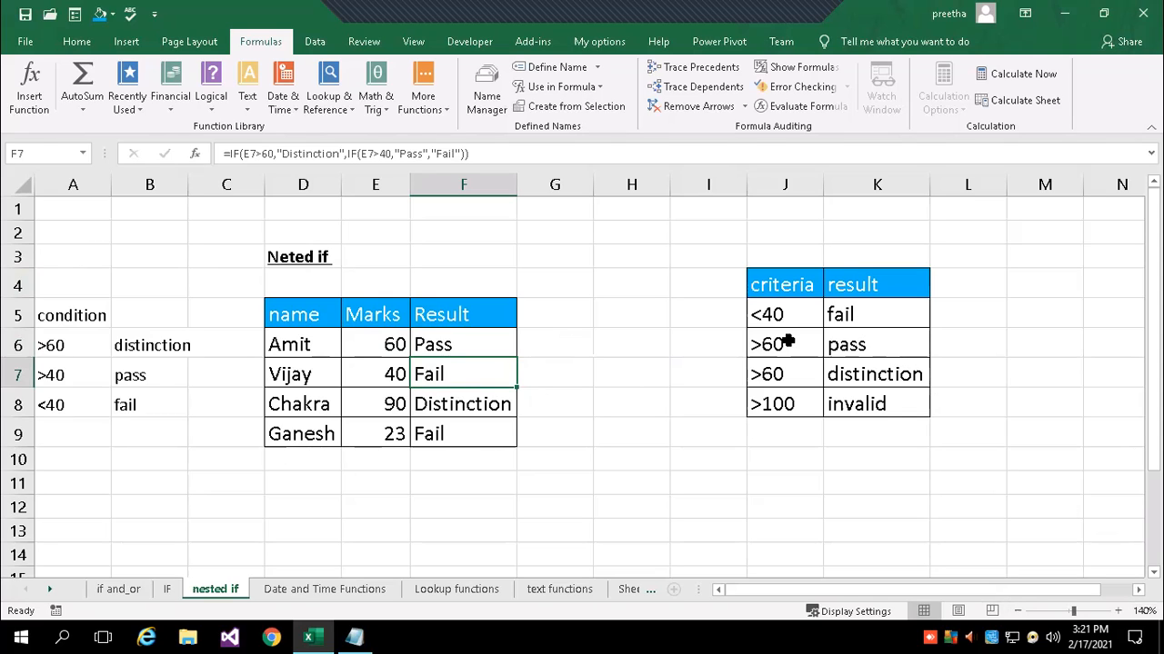
# Change the criterion for the pass result in J6 to >40.
pyautogui.hscroll(2, 745, 381)
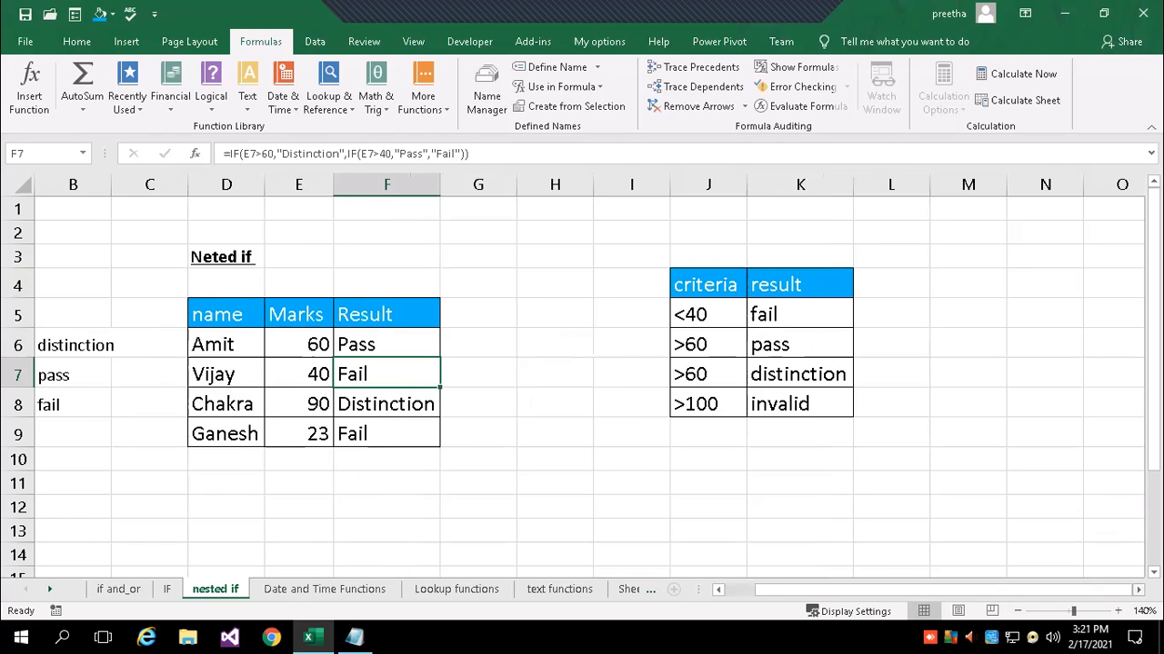
pyautogui.click(618, 344)
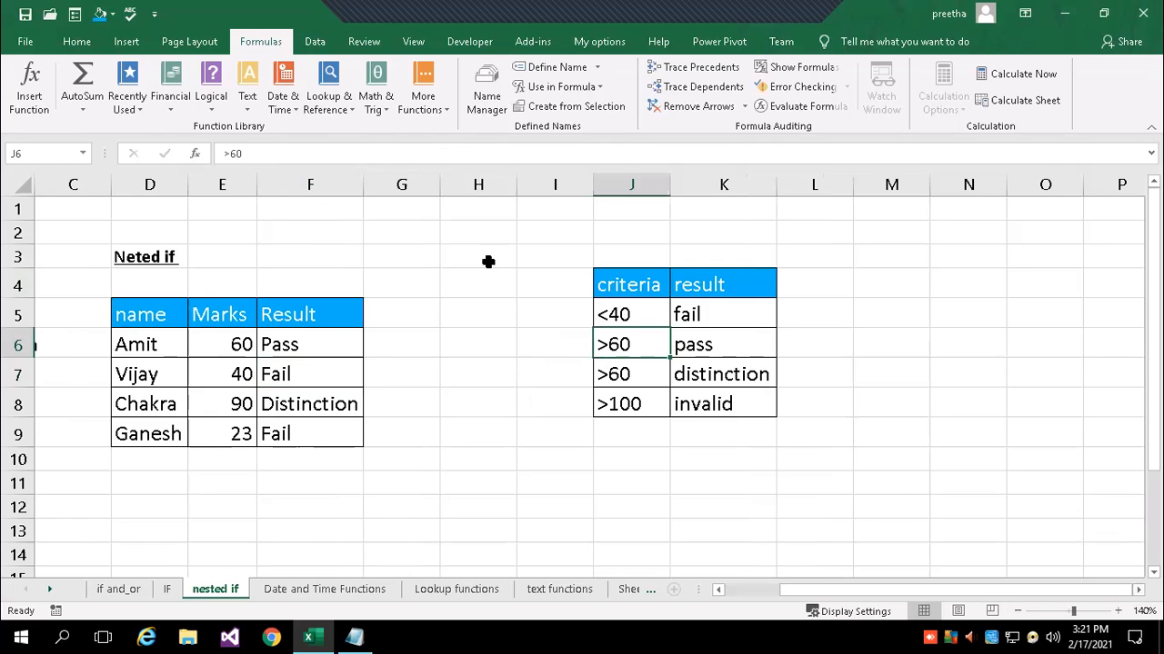
pyautogui.click(246, 154)
pyautogui.press('BackSpace')
pyautogui.press('BackSpace')
pyautogui.write('40')
pyautogui.press('Return')
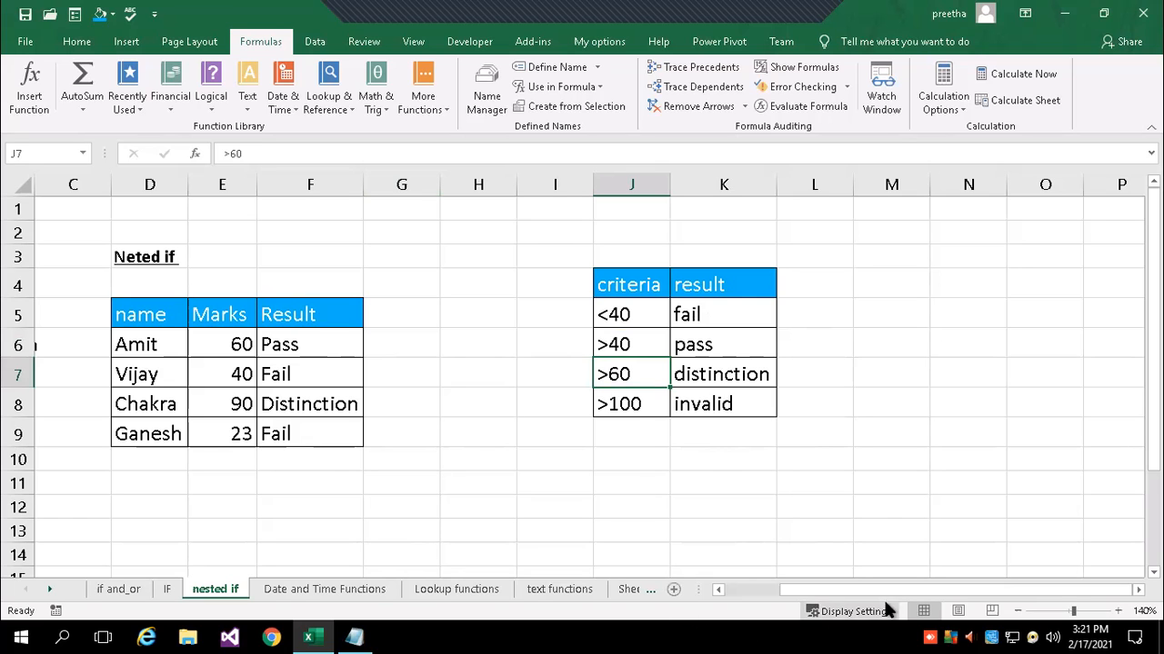
# Enter the headers Name, Marks and Average in cells N4 to P4 for a new table beside the criteria table.
pyautogui.moveTo(821, 589); pyautogui.dragTo(783, 588)
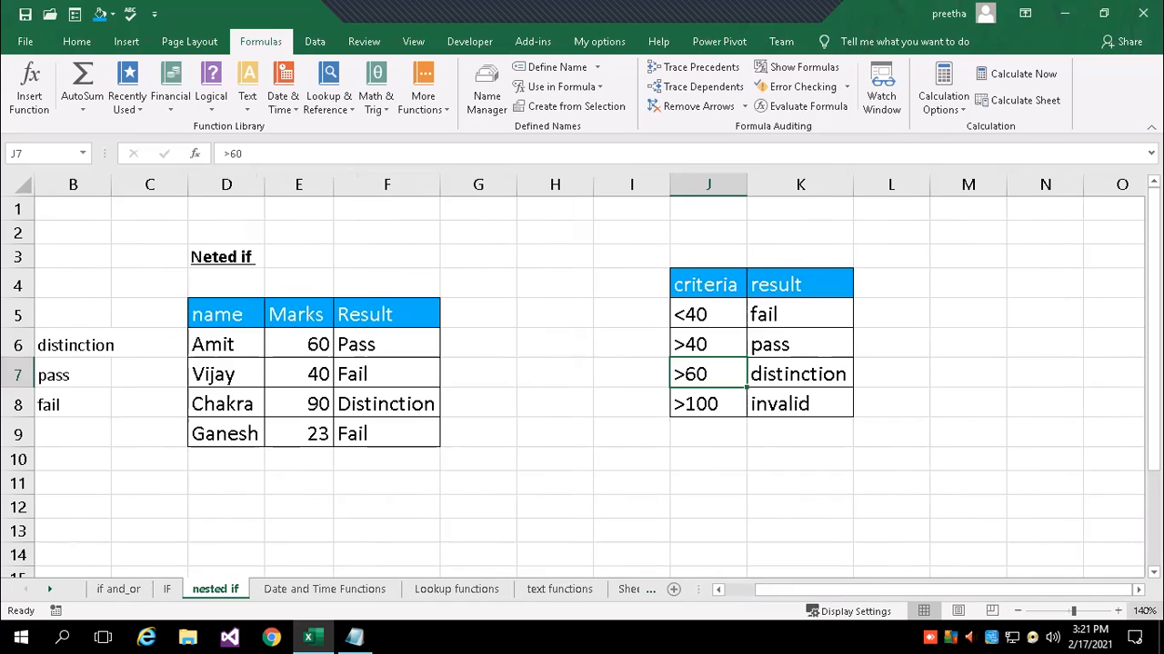
pyautogui.hscroll(6, 1137, 589)
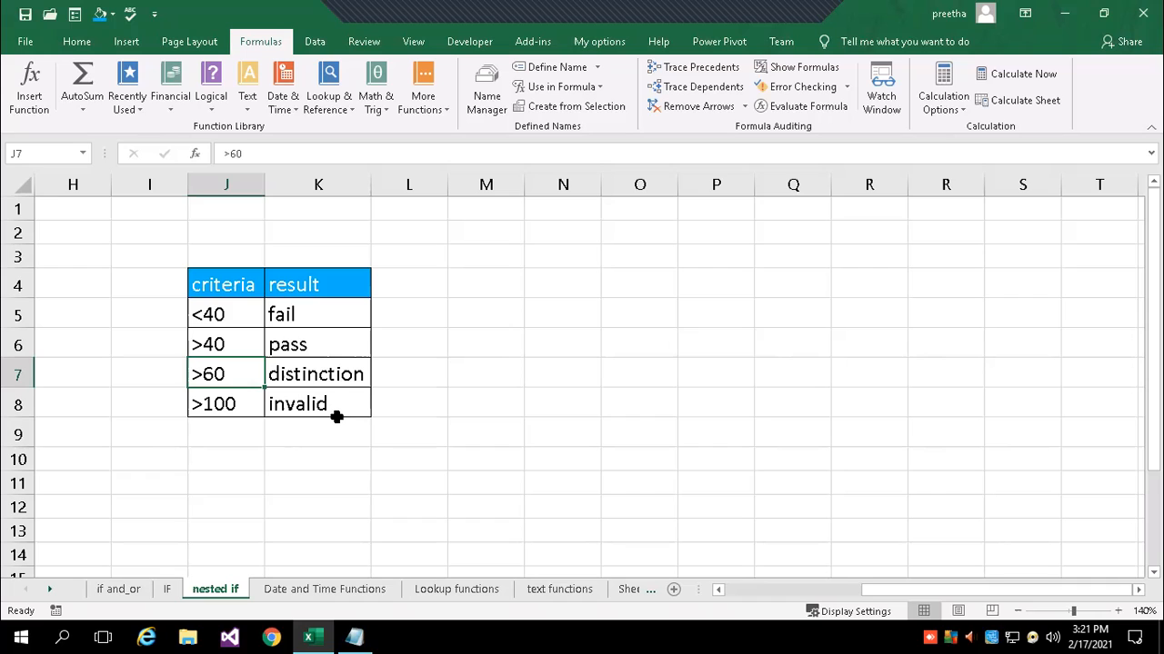
pyautogui.click(549, 289)
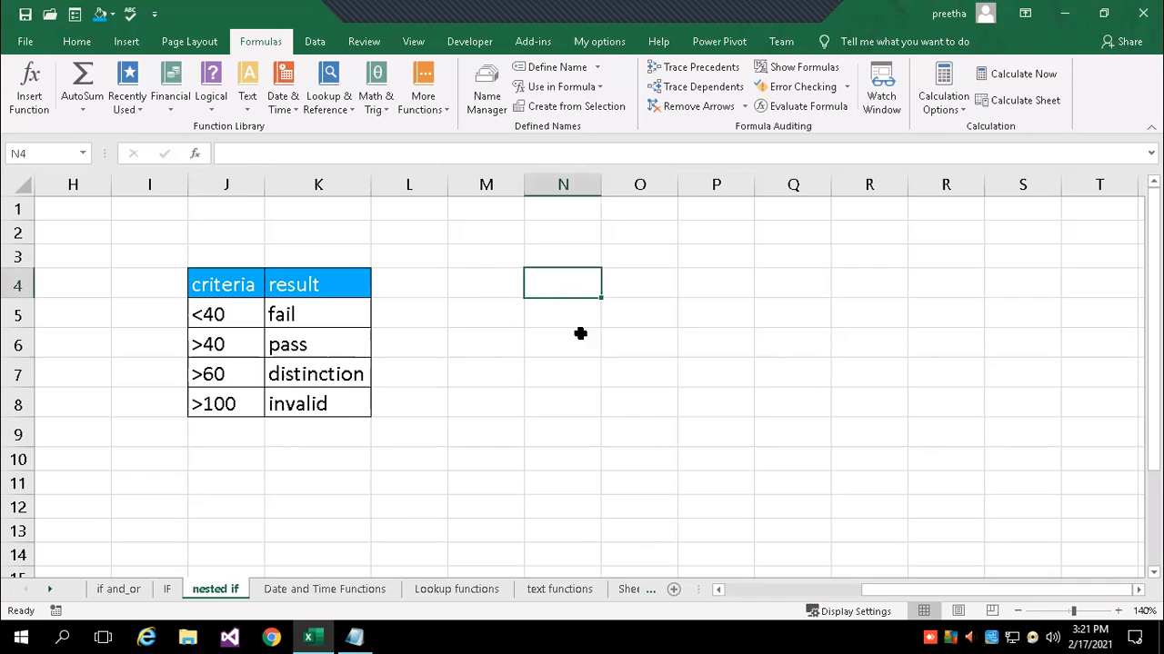
pyautogui.write('Name')
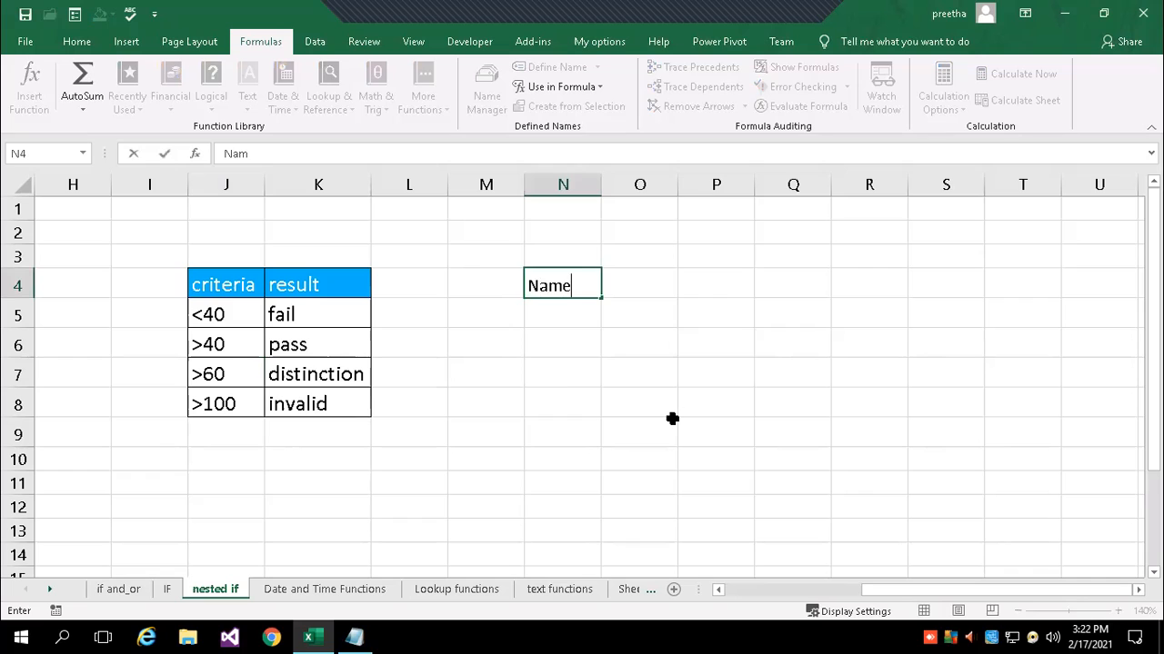
pyautogui.press('Tab')
pyautogui.write('M')
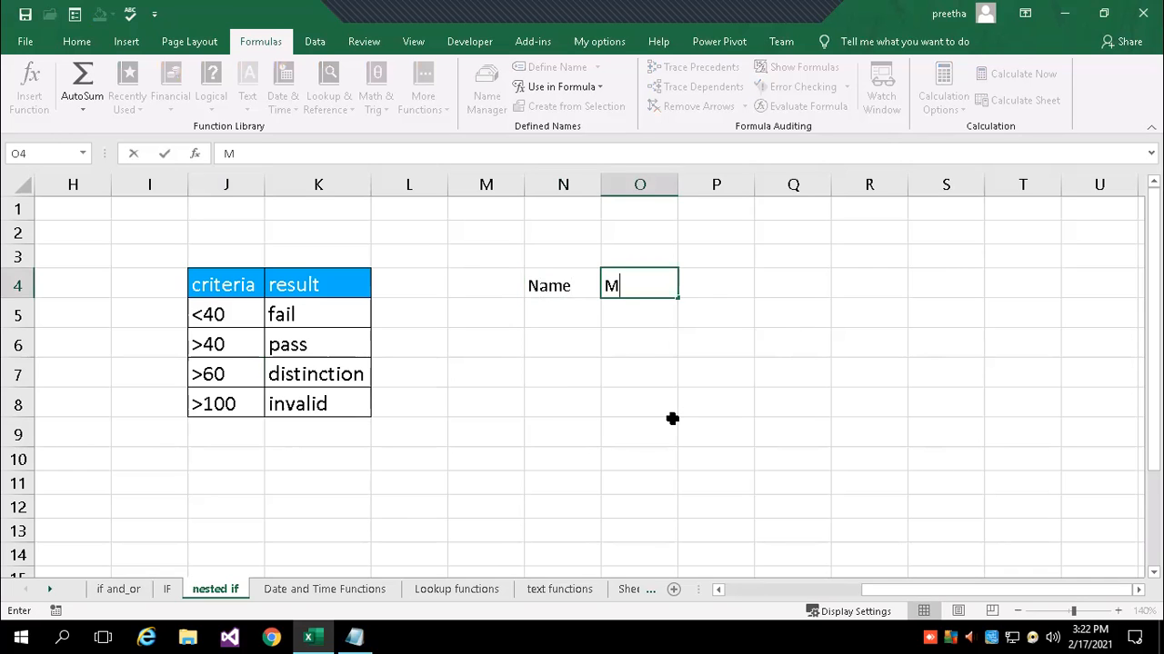
pyautogui.write('arks')
pyautogui.press('Tab')
pyautogui.write('A')
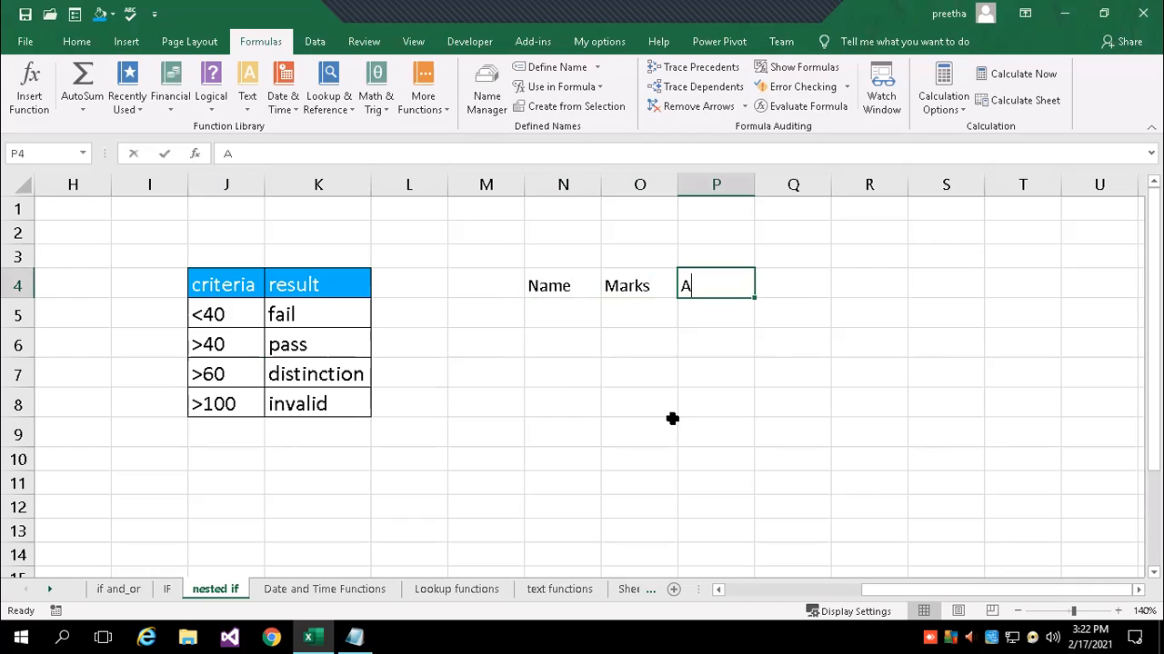
pyautogui.write('verage')
pyautogui.press('Return')
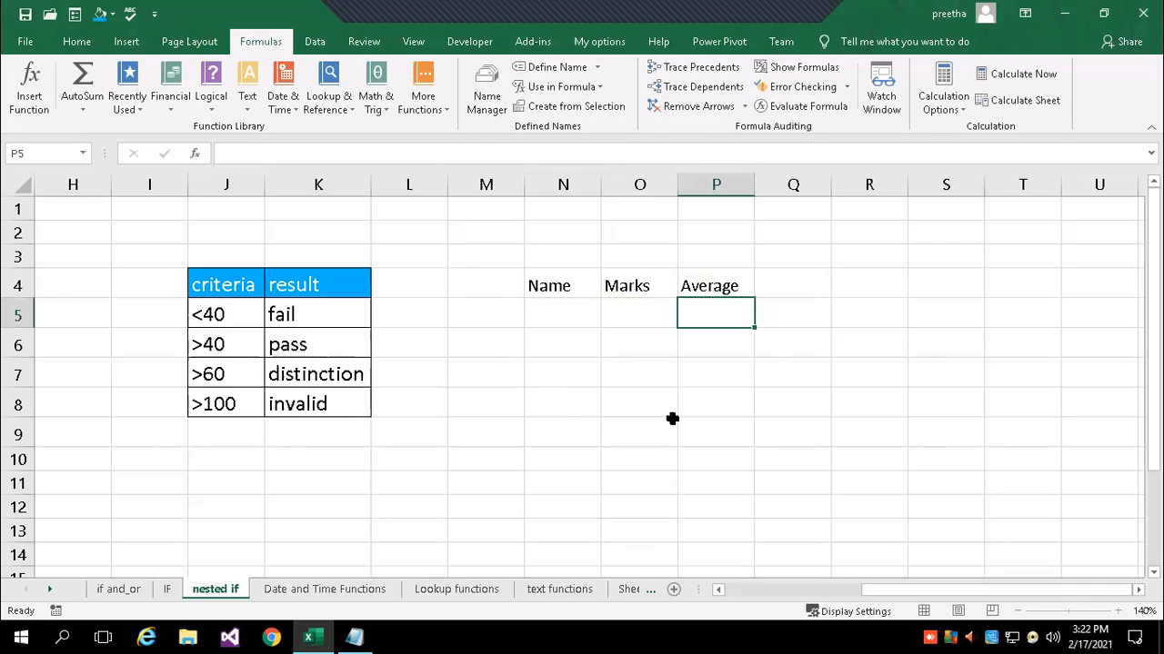
# Fill in four students' first names under the Name header in N5 to N8.
pyautogui.press('Left')
pyautogui.press('Left')
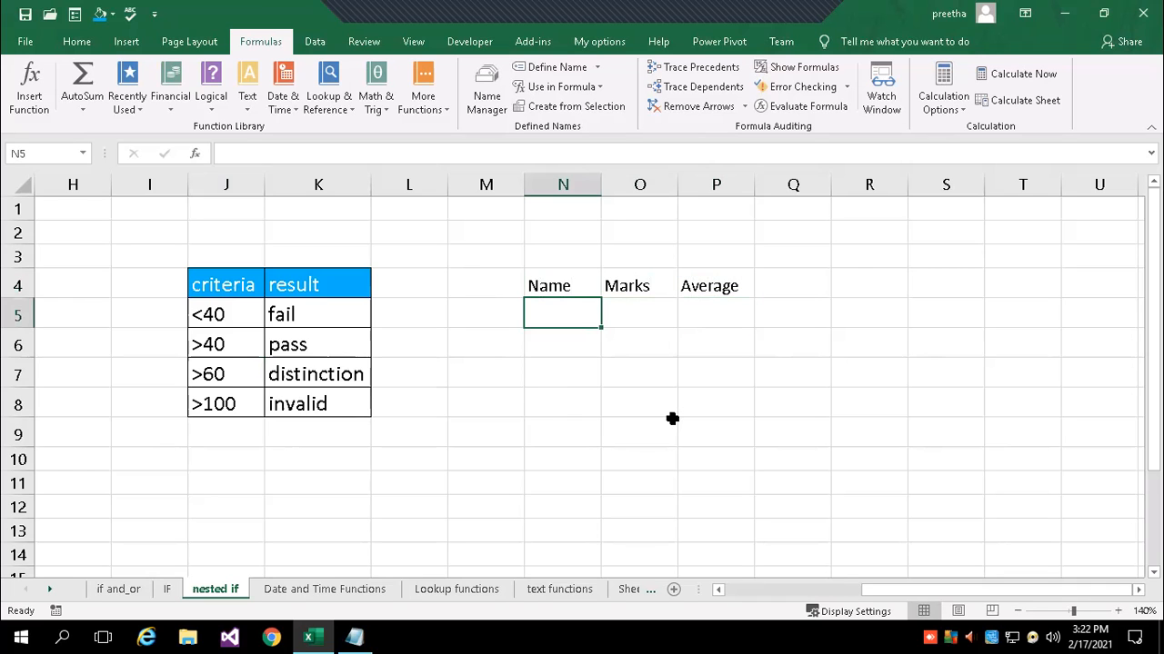
pyautogui.write('ramesh')
pyautogui.press('Return')
pyautogui.write('kiran')
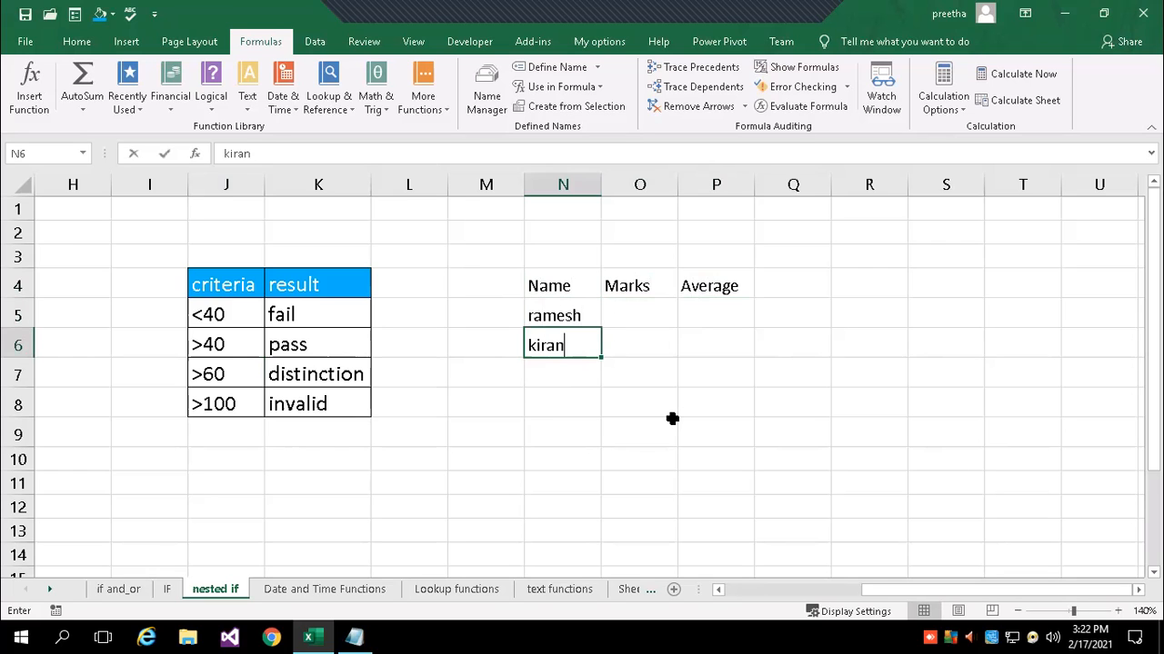
pyautogui.press('Return')
pyautogui.write('shi')
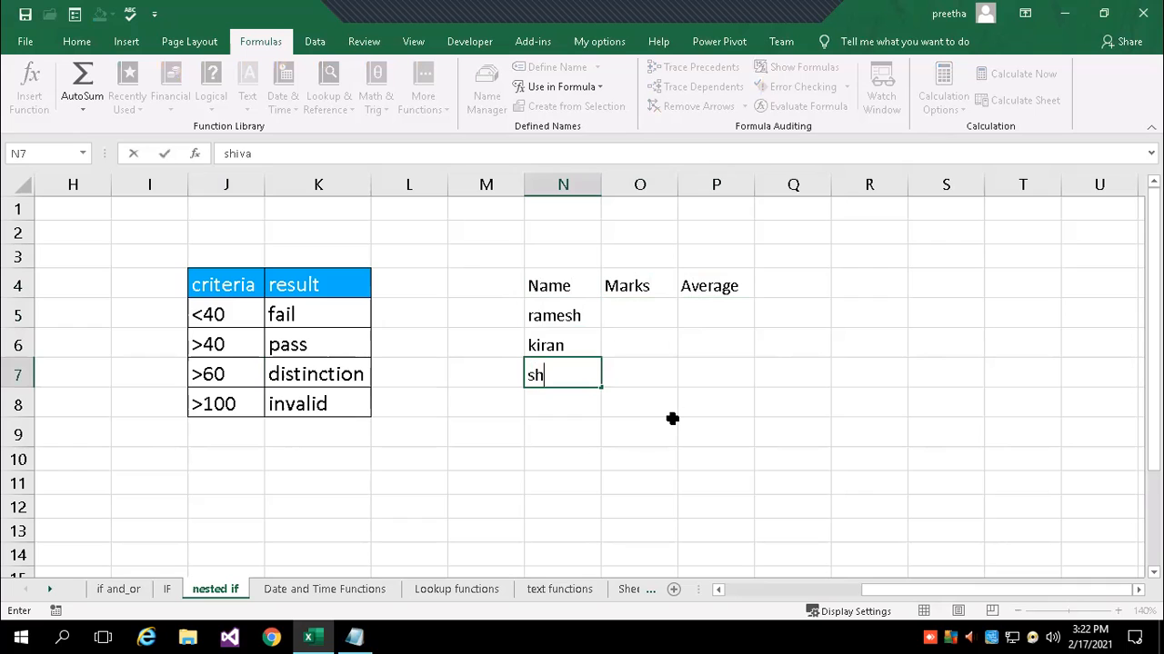
pyautogui.write('va')
pyautogui.press('Return')
pyautogui.write('ga')
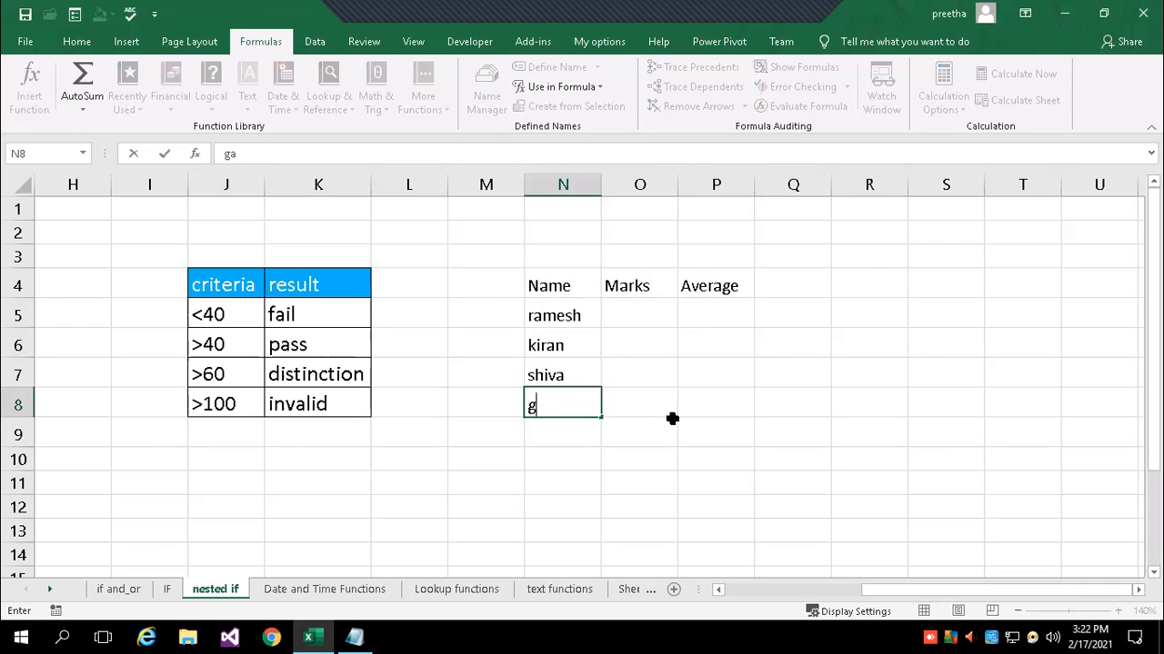
pyautogui.write('nesh')
pyautogui.press('Return')
# Enter the marks 120, 70, 44 and -78 in cells O5 to O8 beside the four students.
pyautogui.click(639, 314)
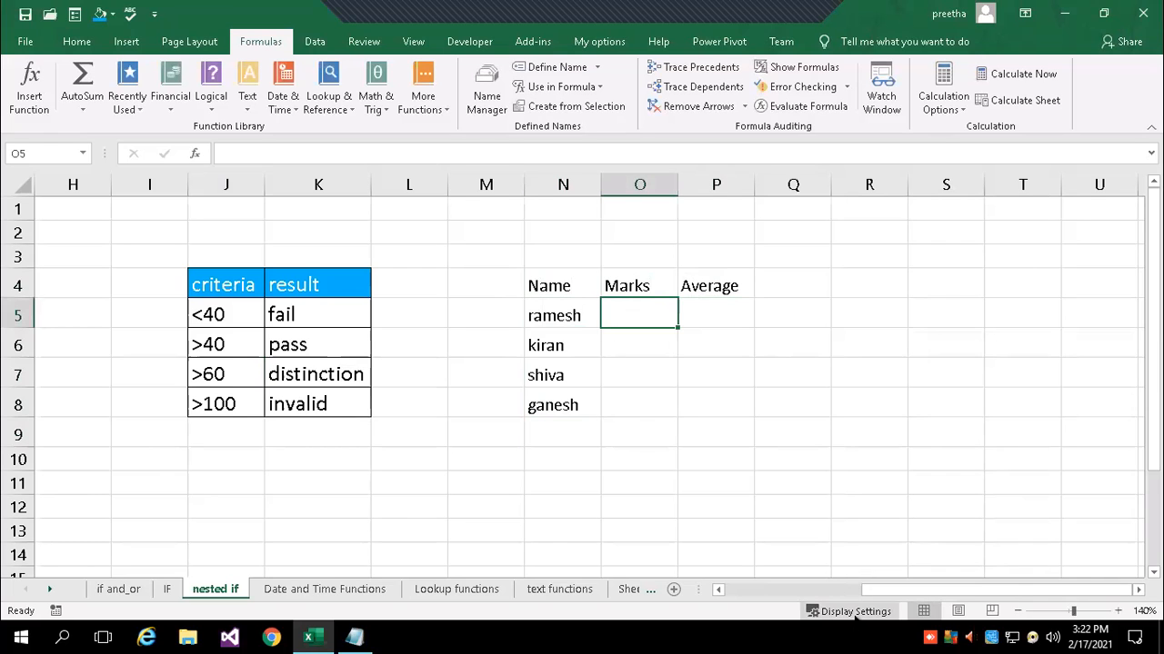
pyautogui.write('1')
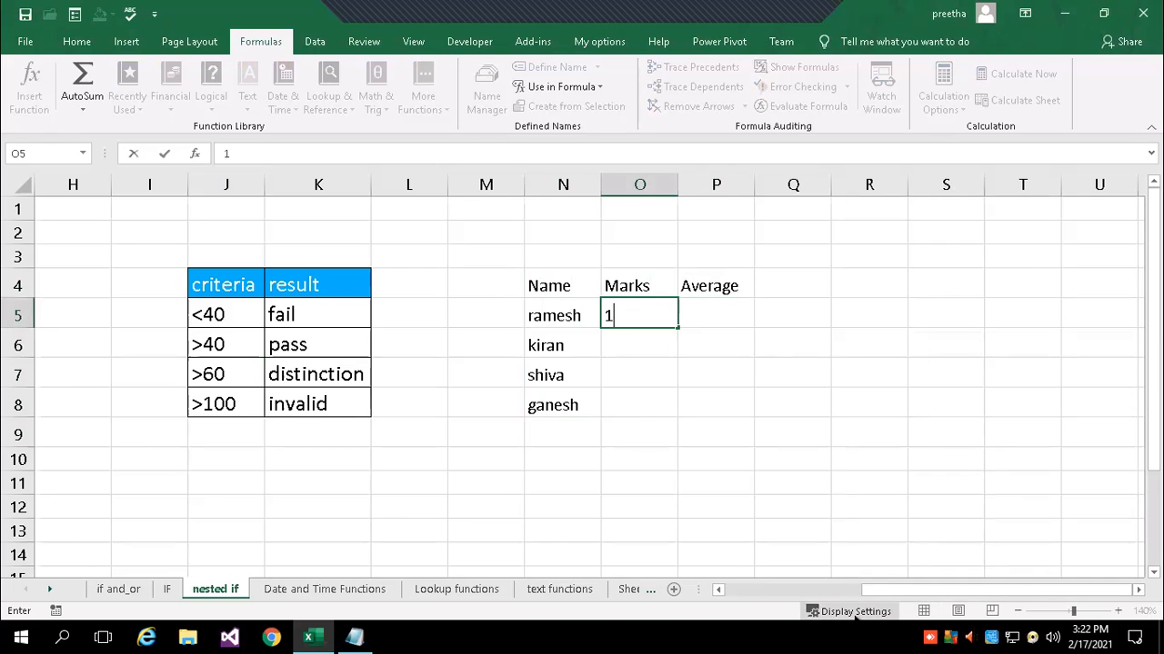
pyautogui.write('20')
pyautogui.press('Return')
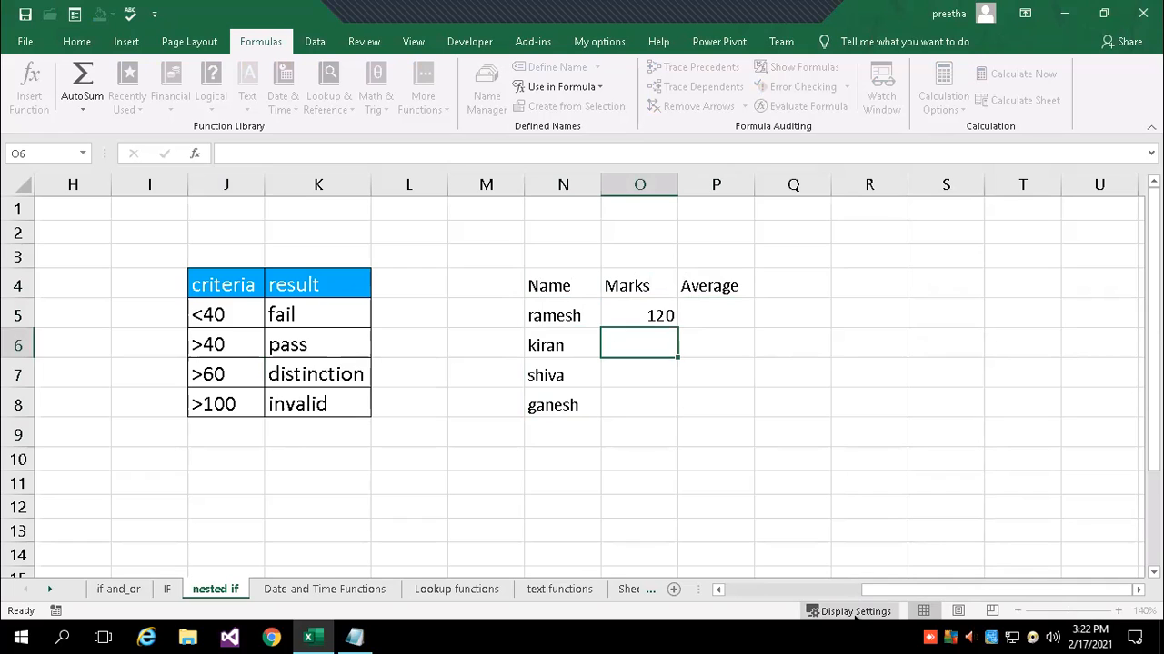
pyautogui.write('70')
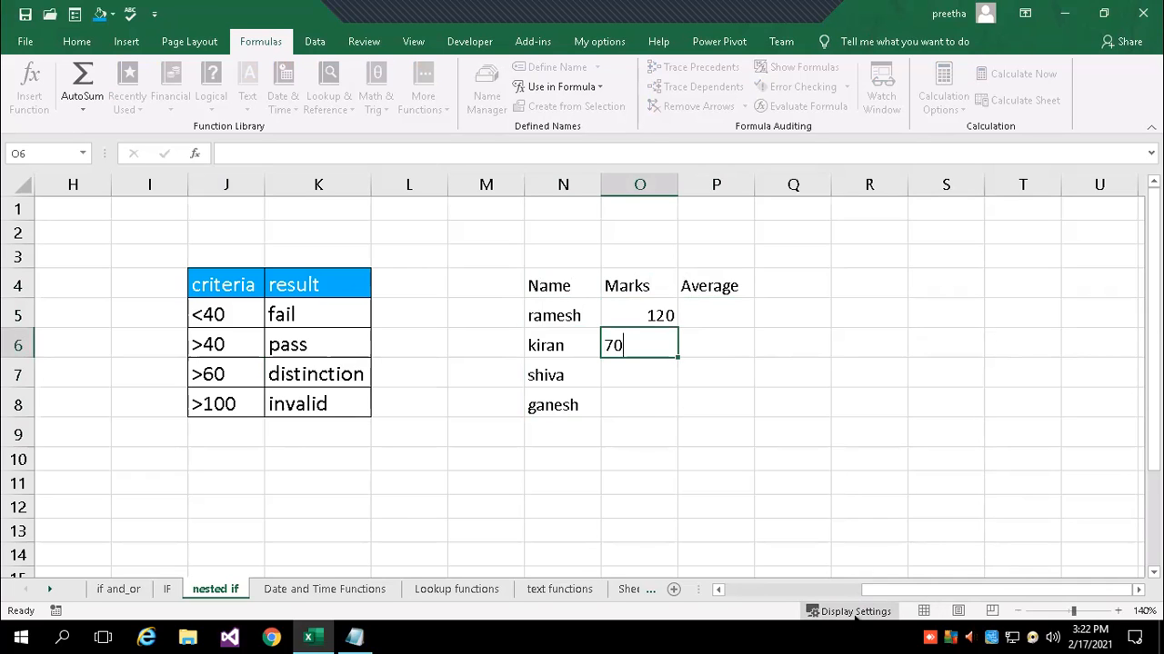
pyautogui.press('Return')
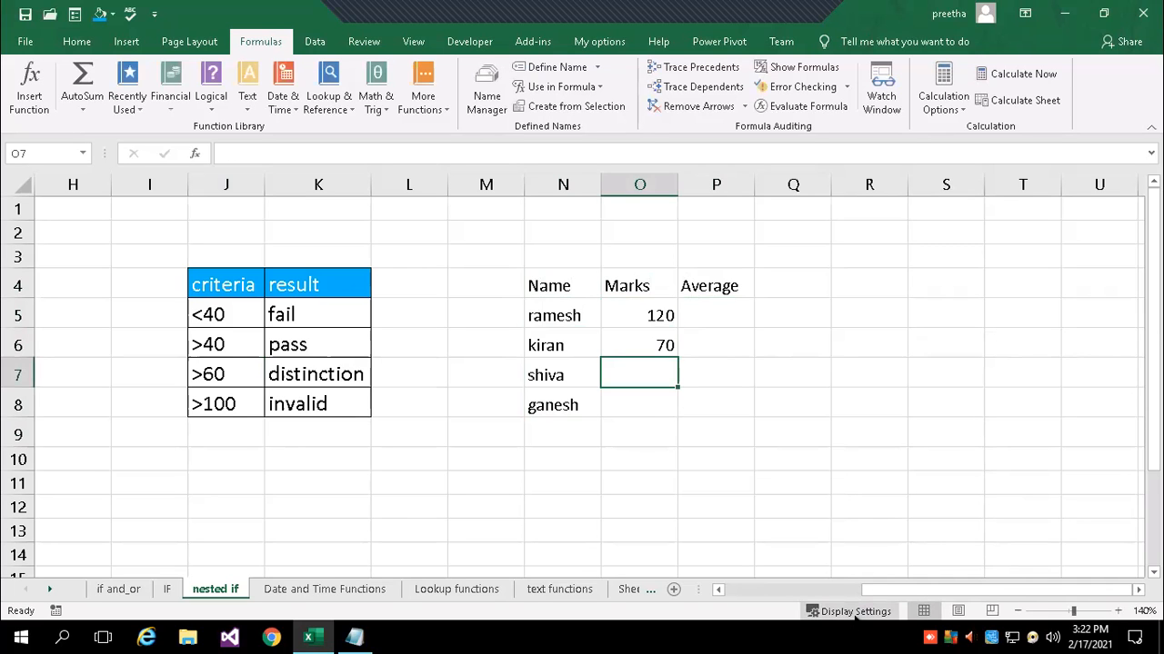
pyautogui.write('44')
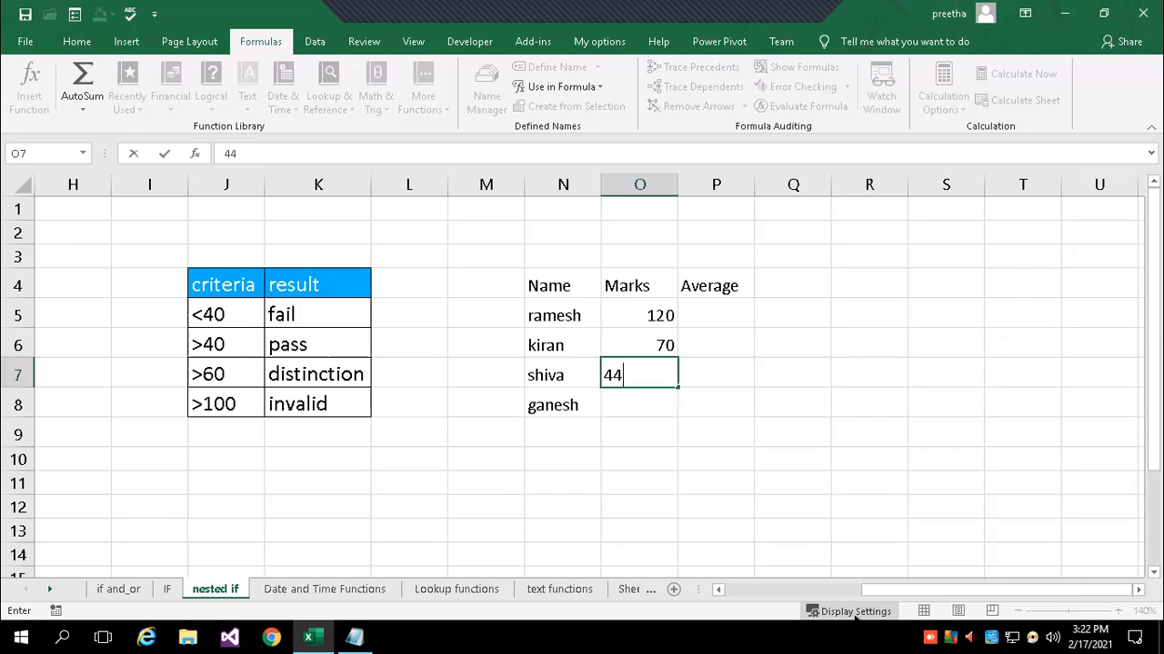
pyautogui.press('Return')
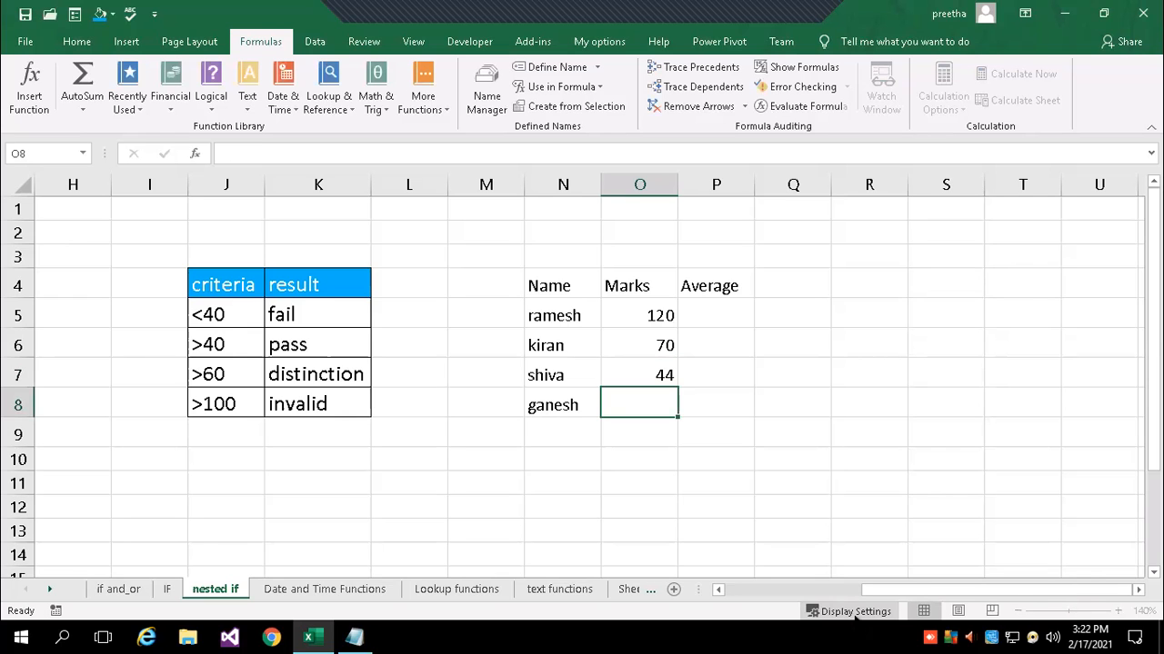
pyautogui.write('-78')
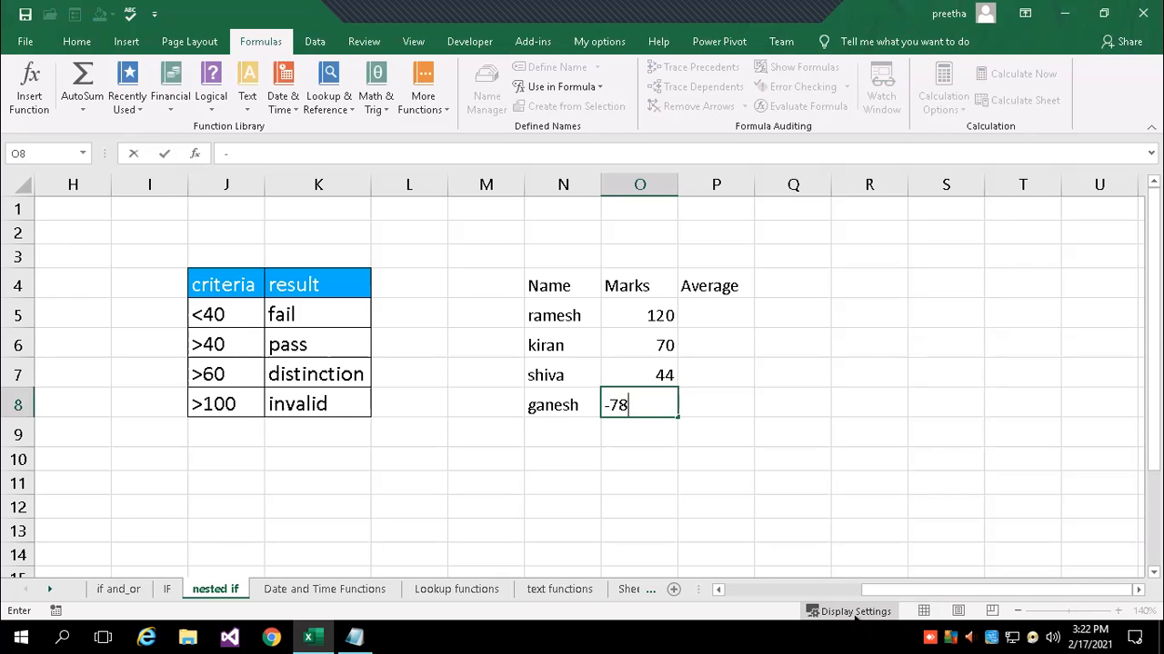
pyautogui.press('Return')
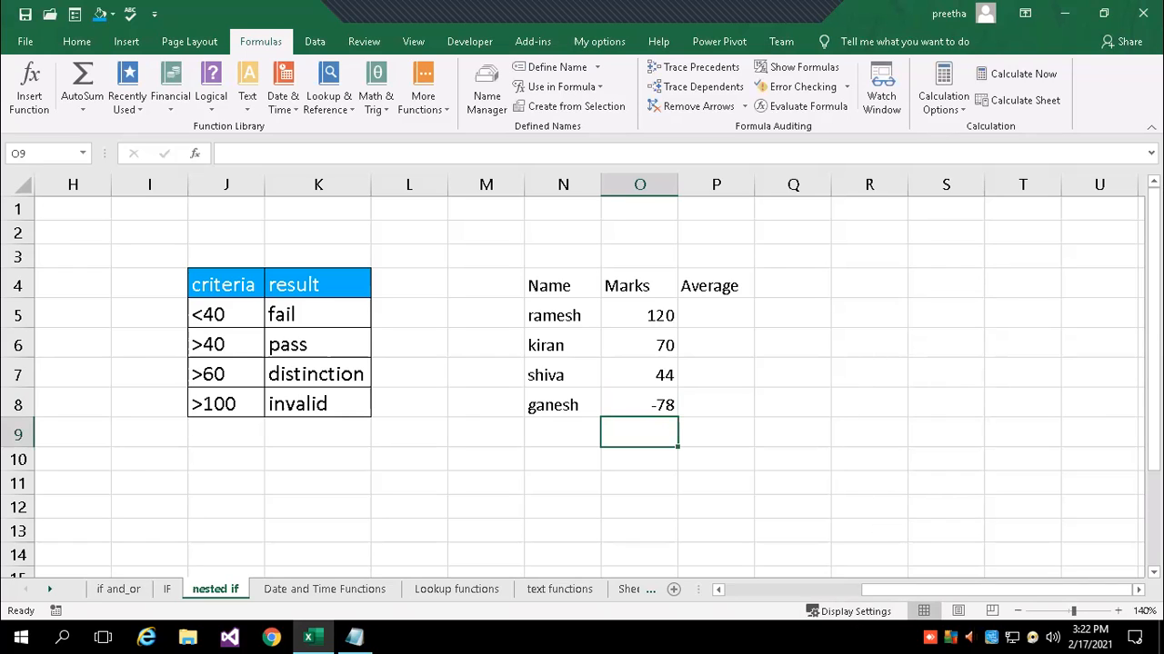
# Replace the Average header in P4 with Result.
pyautogui.click(1138, 590)
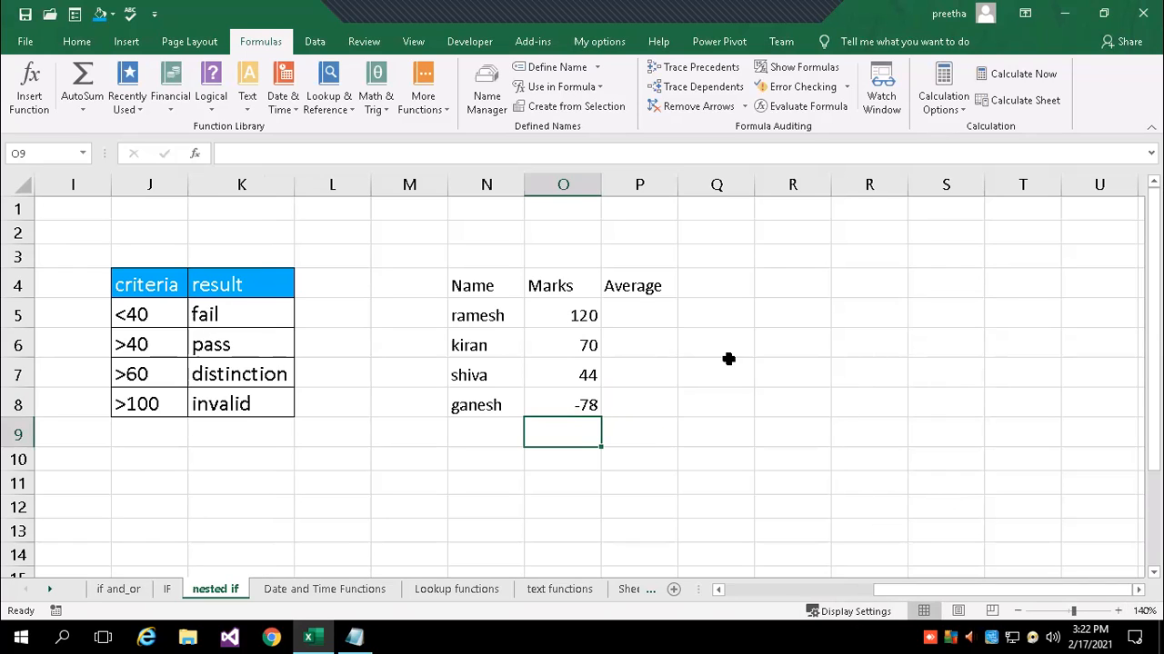
pyautogui.click(658, 287)
pyautogui.write('Result')
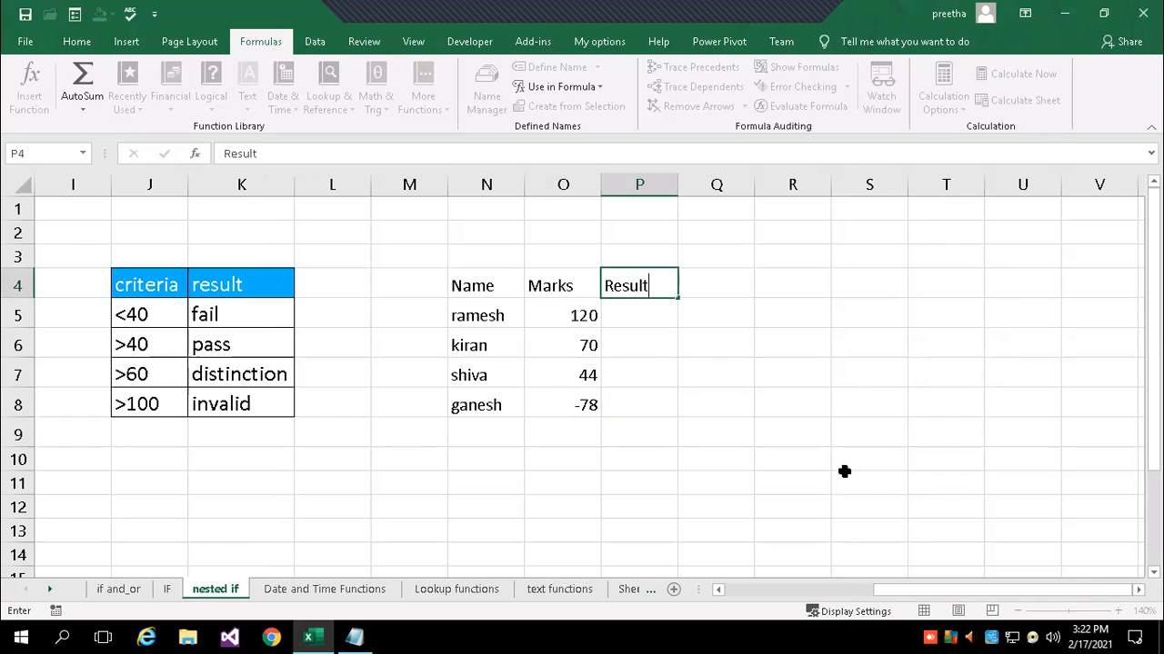
pyautogui.press('Return')
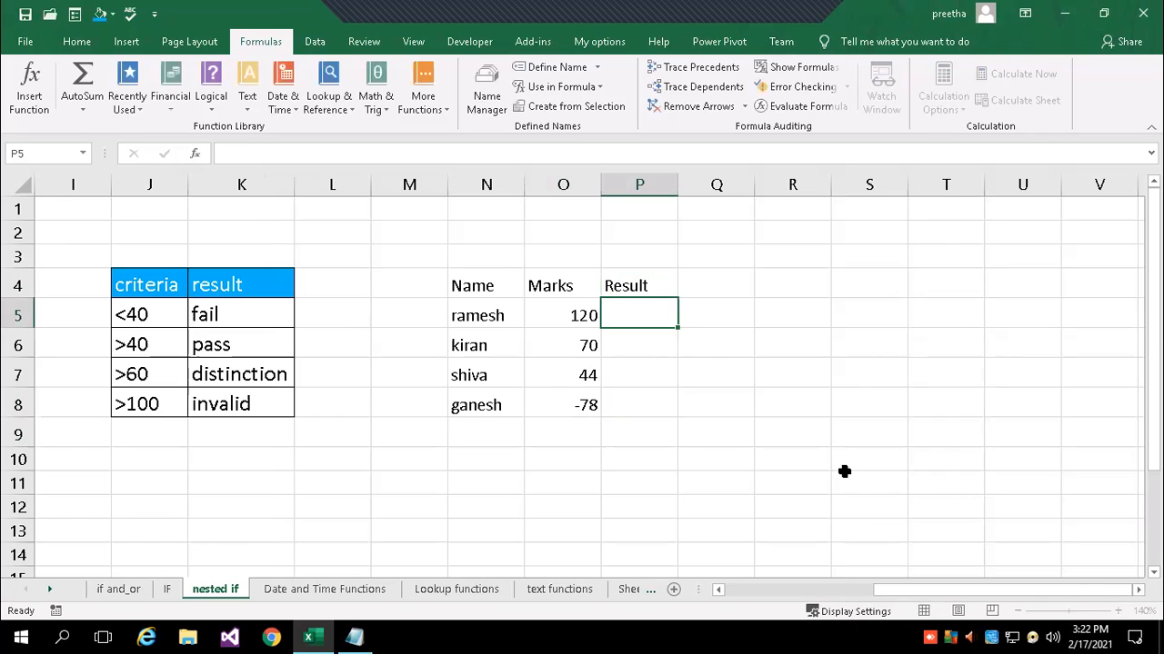
# Start an IF formula in P5 that returns "Disitinction" when and(o5>60,o5<=100) is true.
pyautogui.write('=')
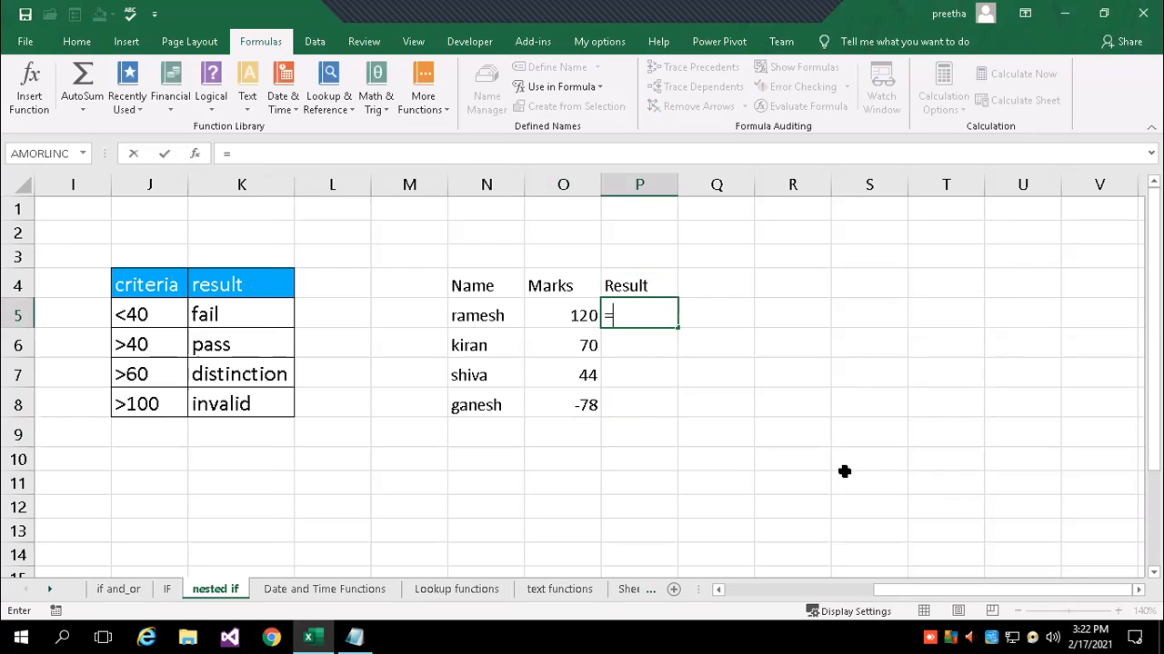
pyautogui.write('if(')
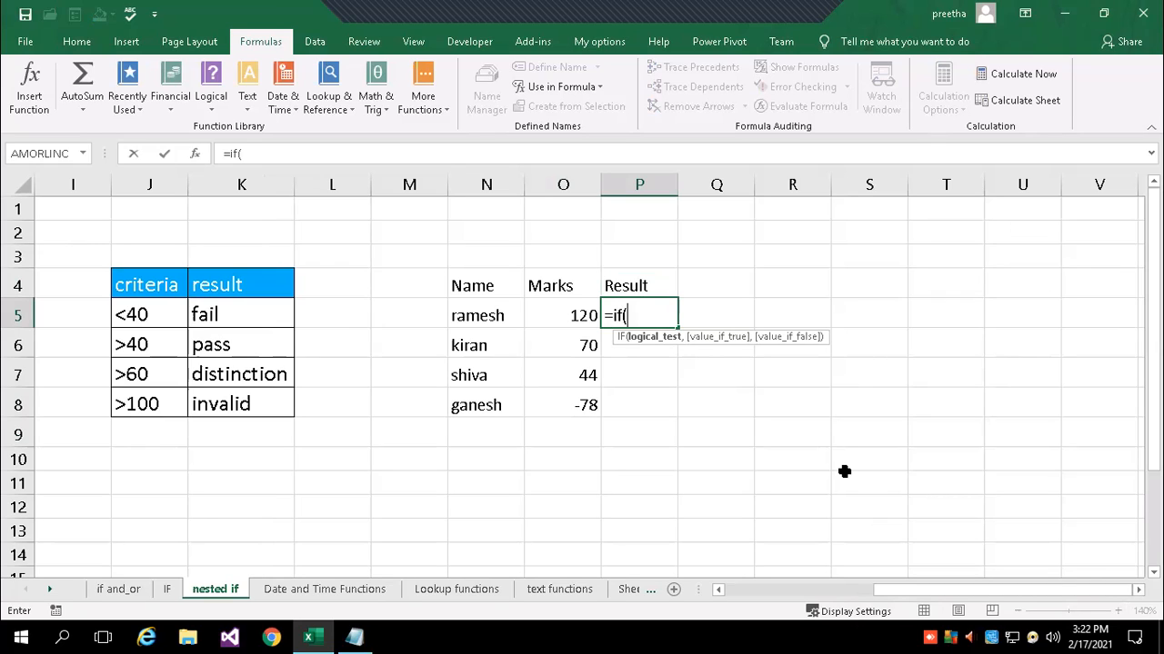
pyautogui.write('an')
pyautogui.press('Return')
pyautogui.press('Return')
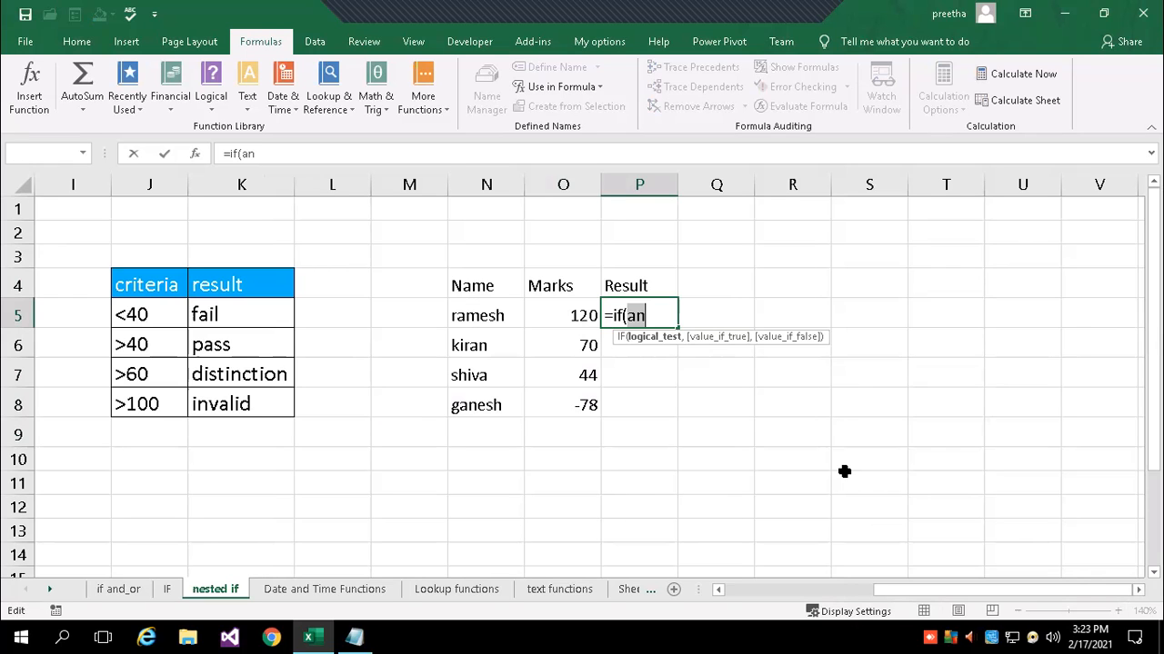
pyautogui.write('and')
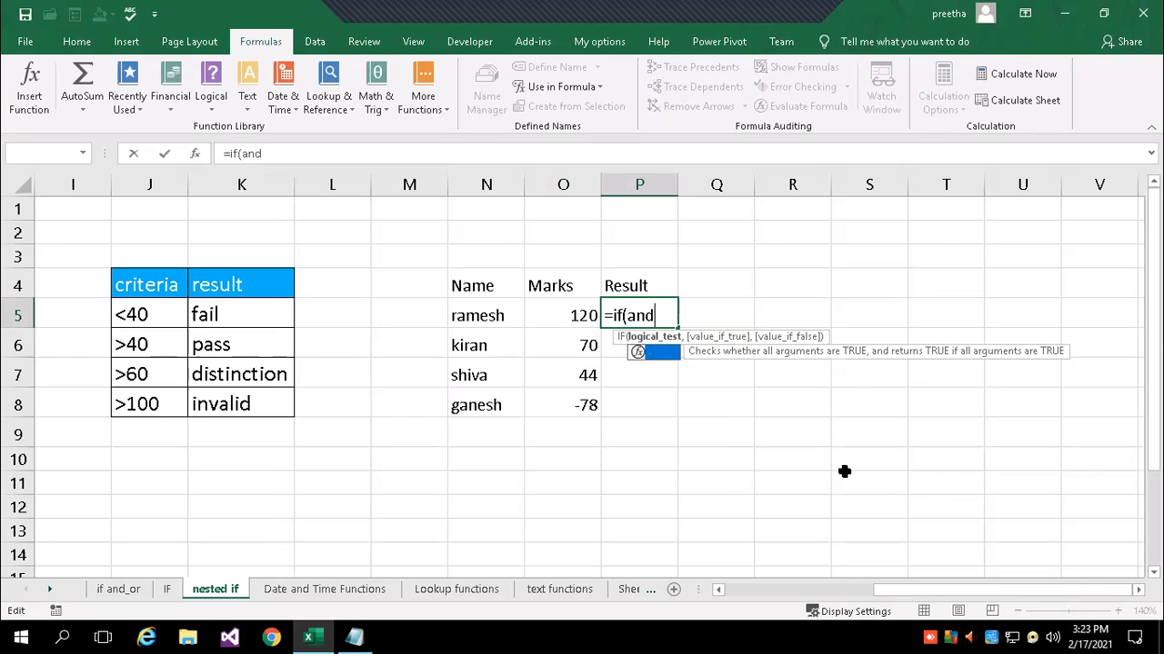
pyautogui.write('(')
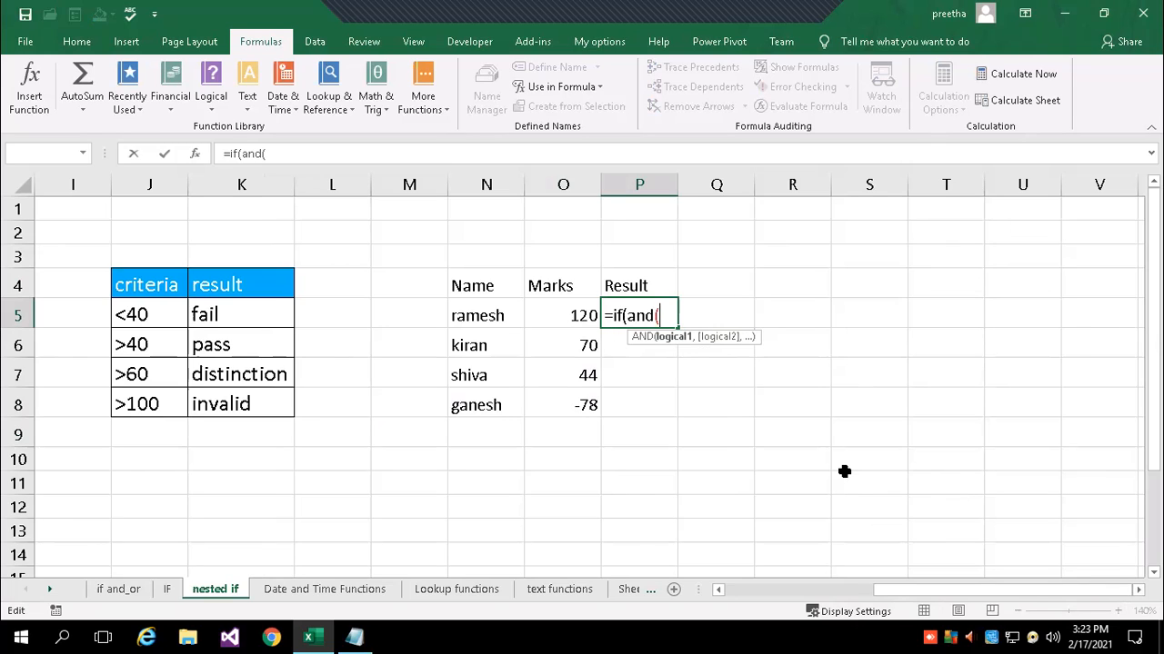
pyautogui.write('o5')
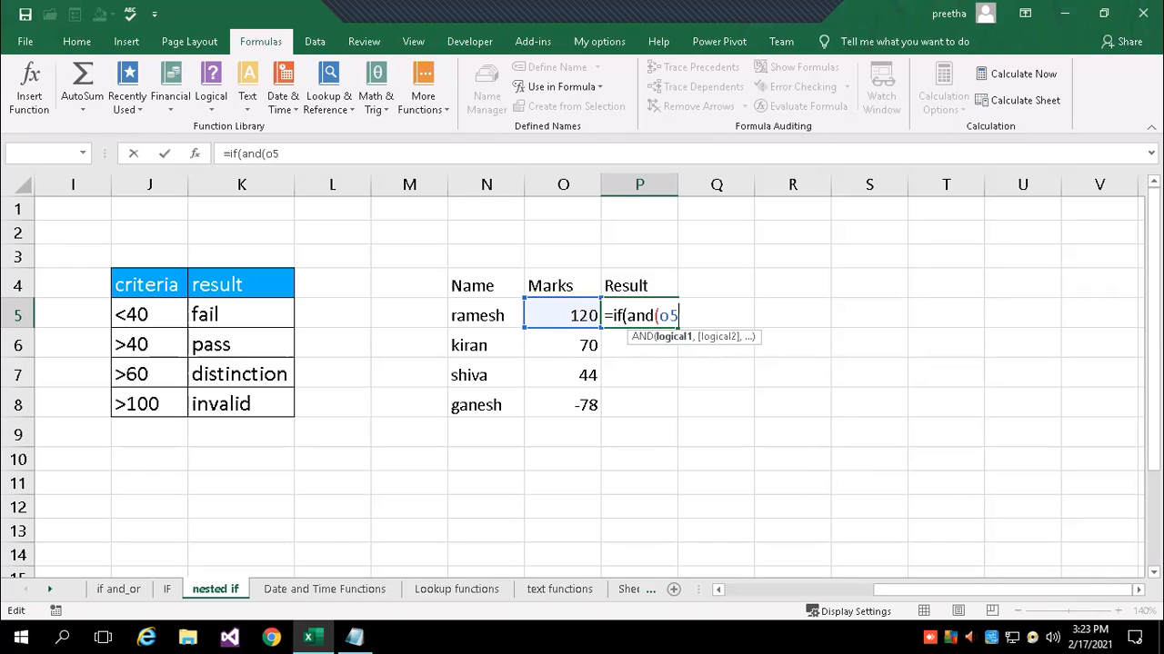
pyautogui.write('>60,o5')
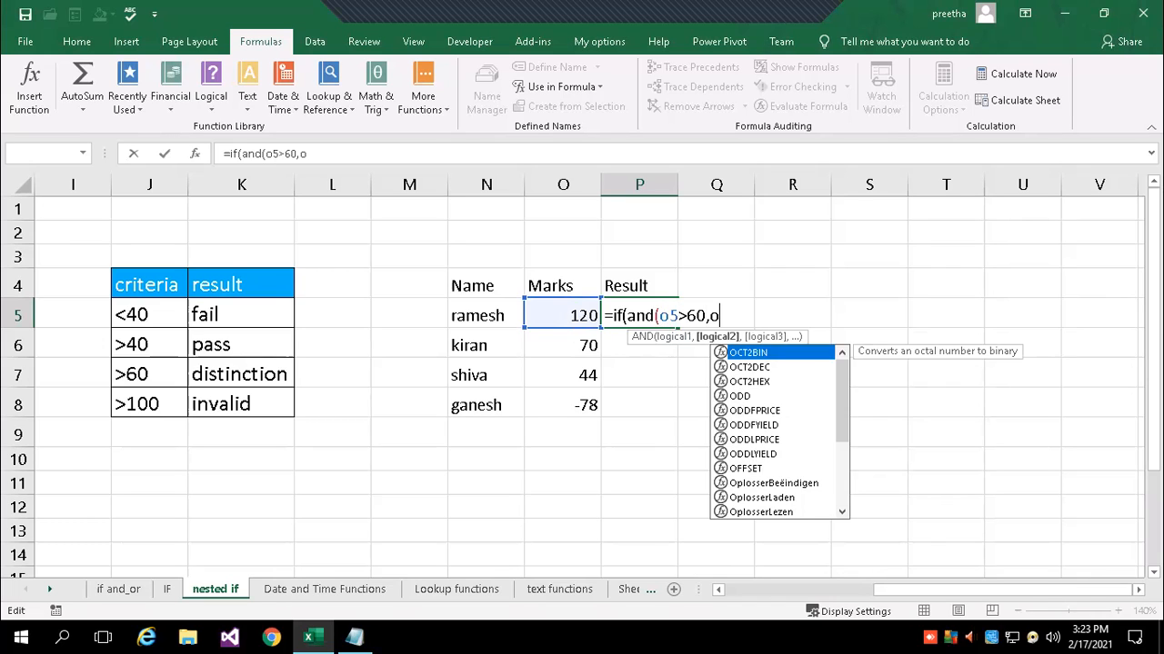
pyautogui.write('<')
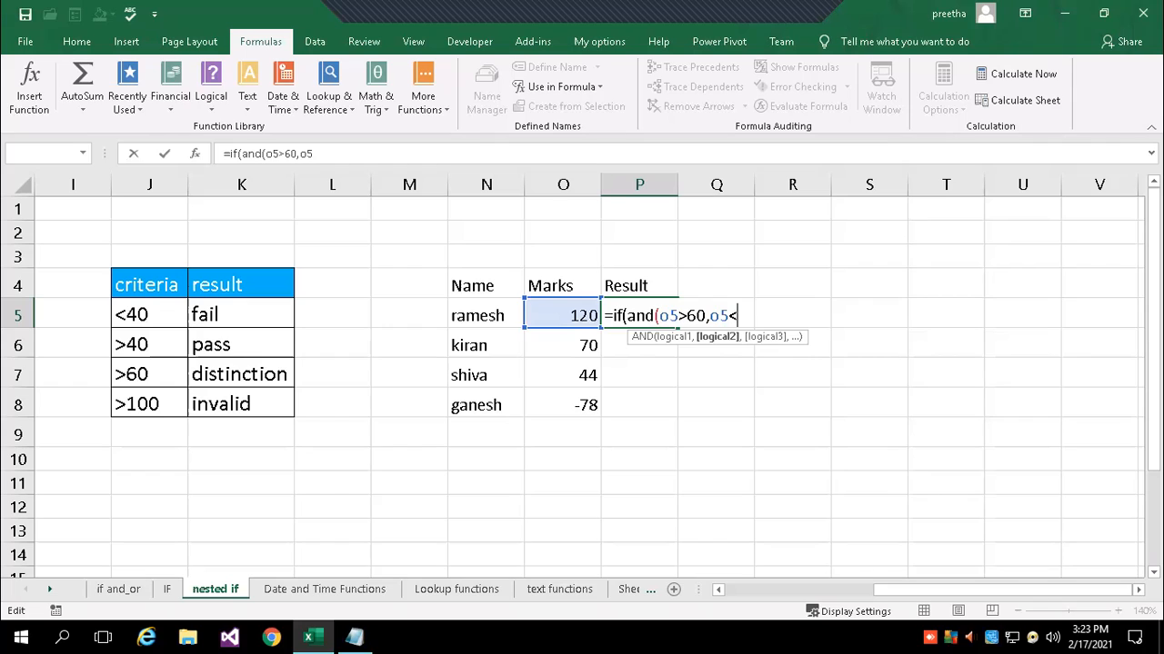
pyautogui.write('=100)')
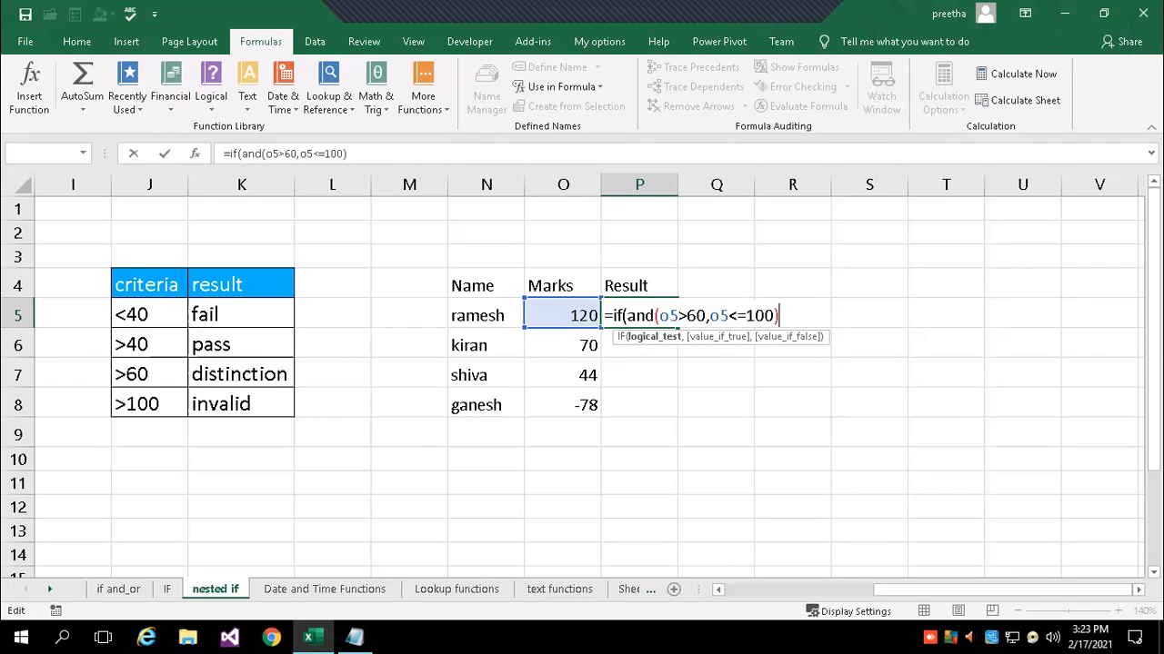
pyautogui.write(',')
pyautogui.write('"Disitin')
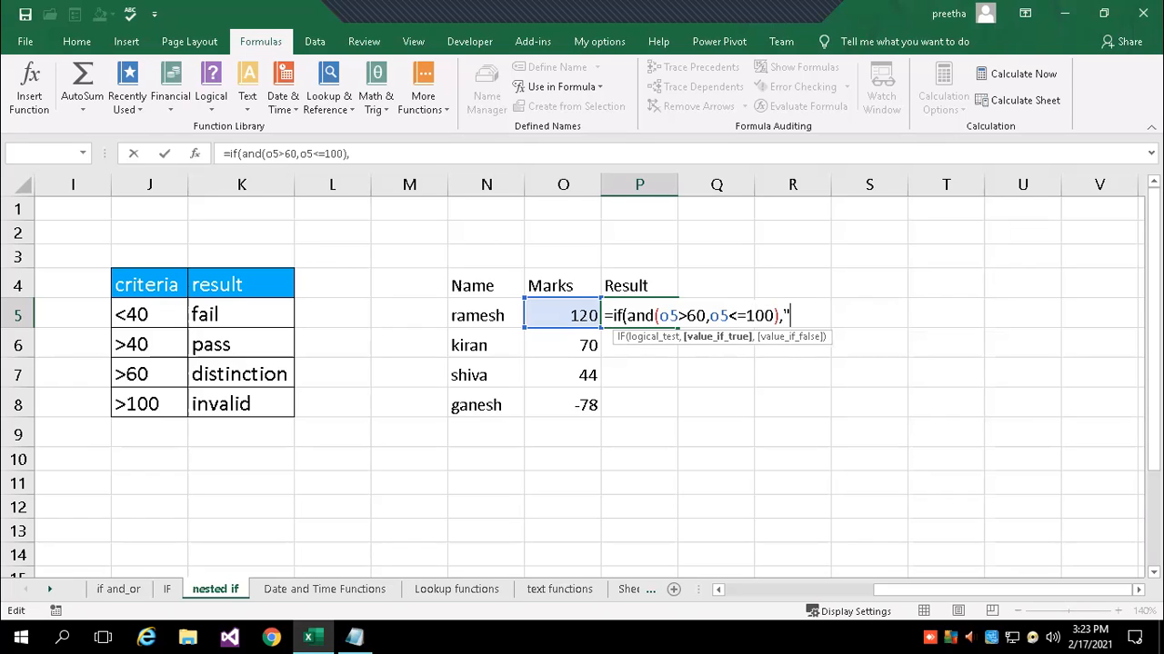
pyautogui.write('c')
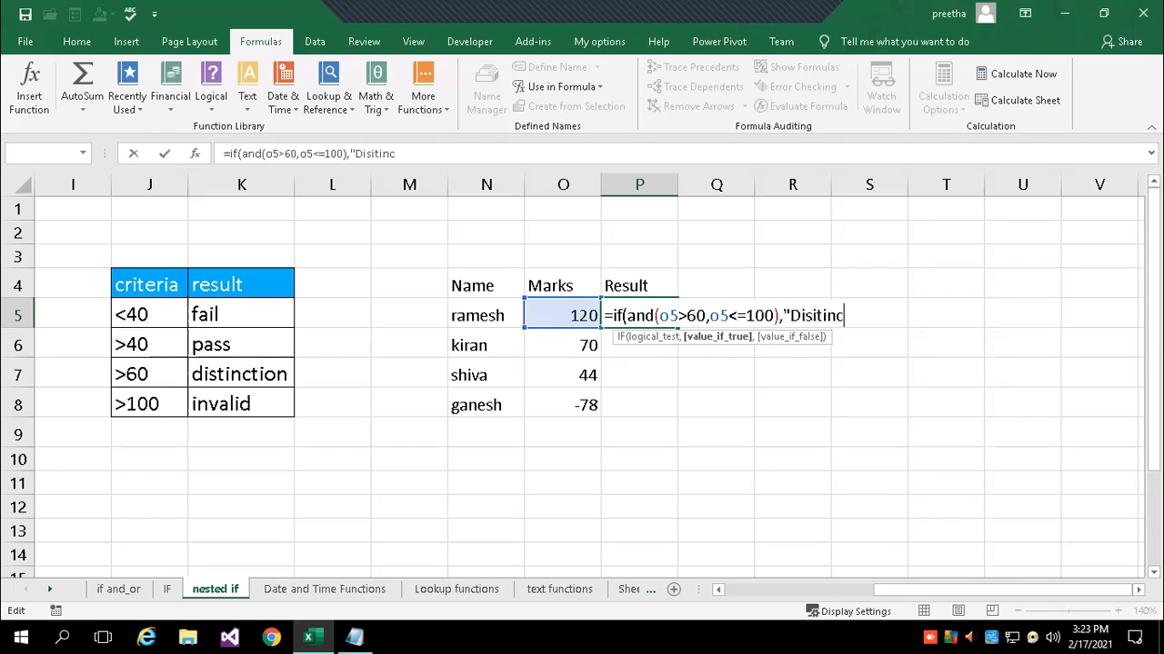
pyautogui.write('tion"')
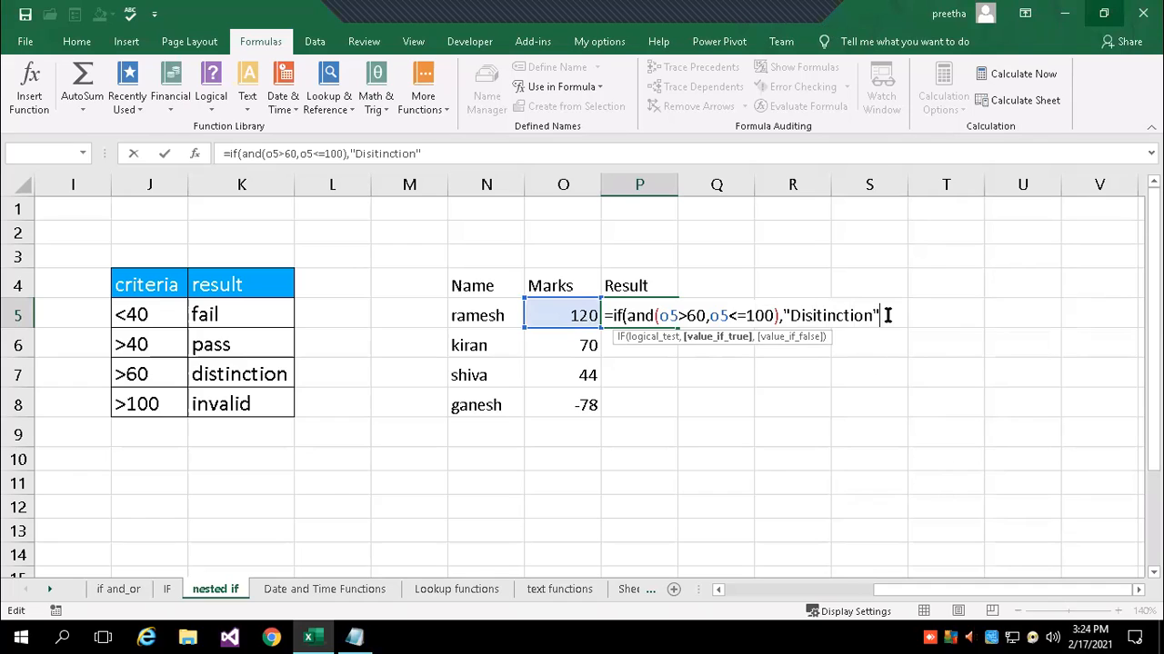
# Nest a second IF in the P5 formula that returns "pass" when and(o5>40,o5<=60) is true.
pyautogui.write(',if')
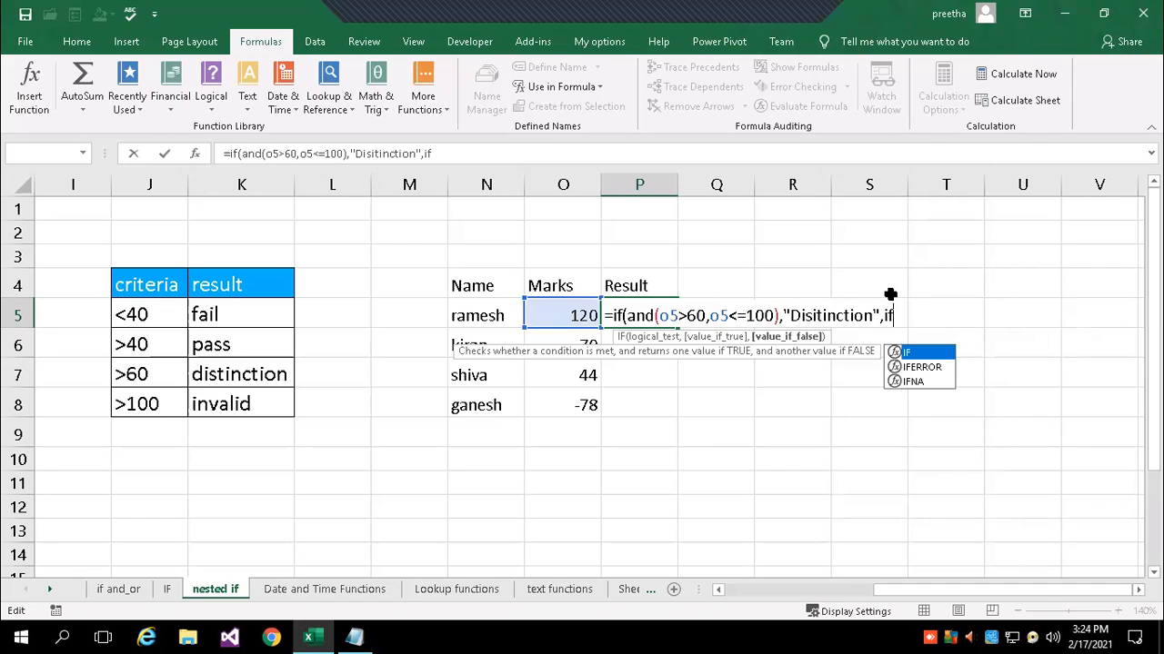
pyautogui.write('(and')
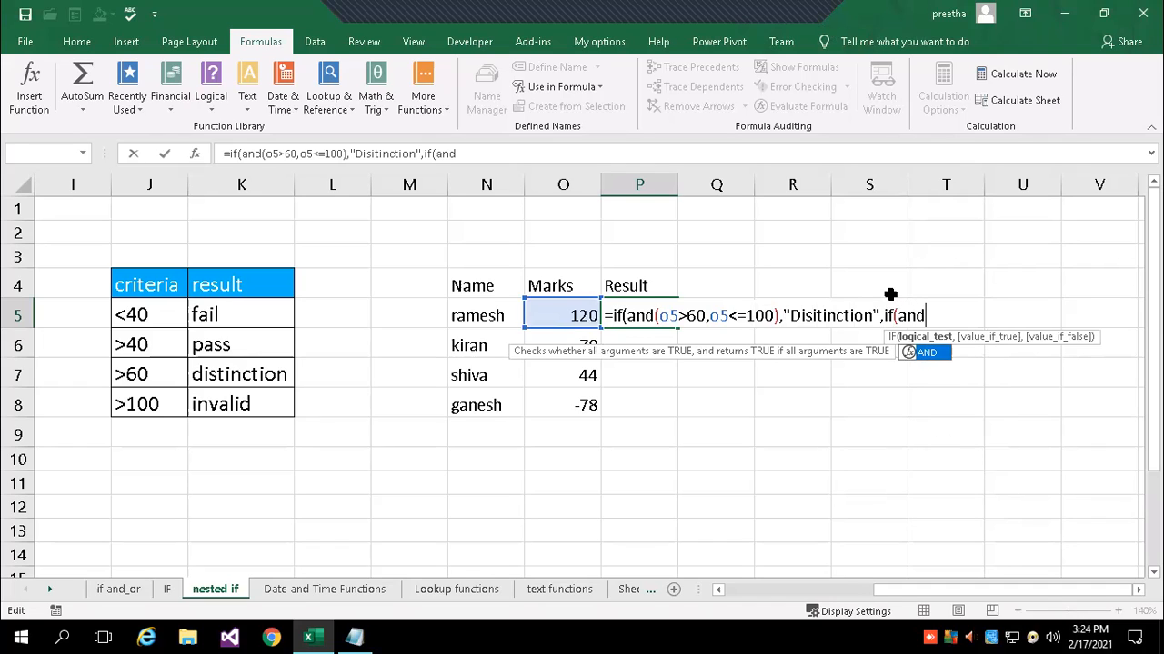
pyautogui.write('(')
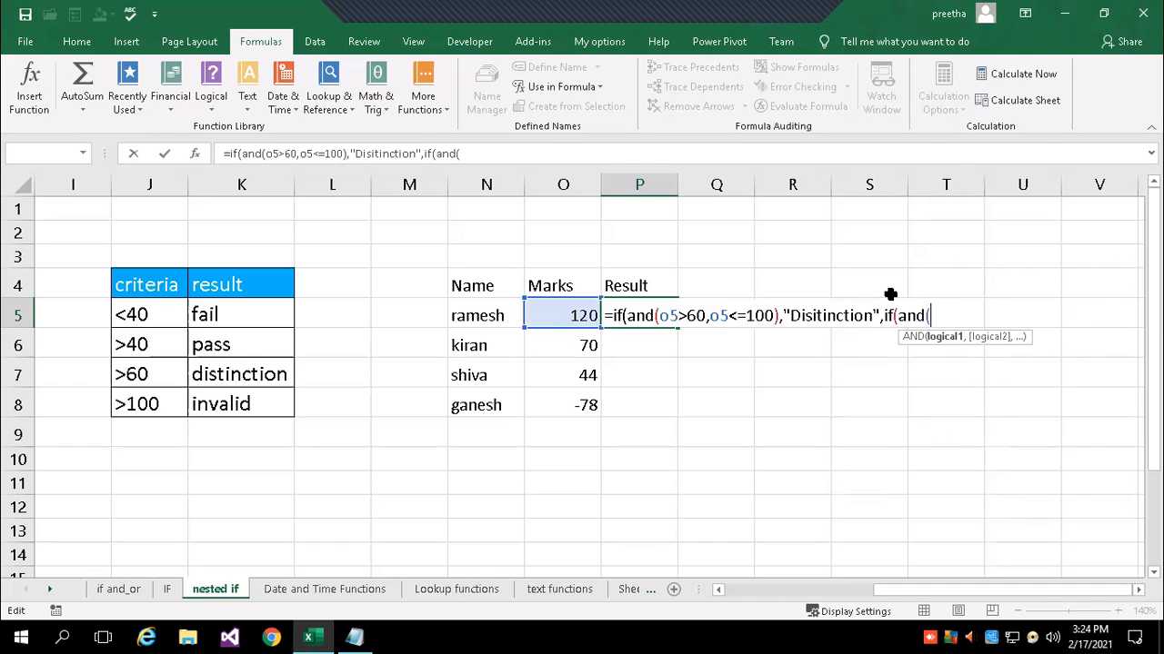
pyautogui.write('o5')
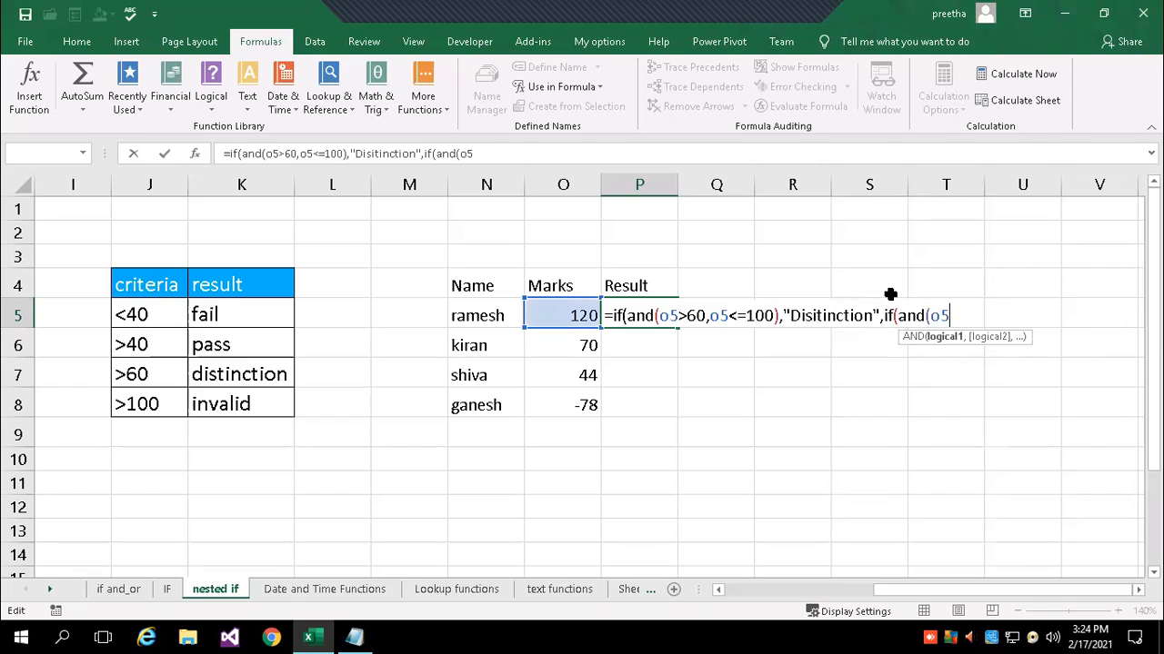
pyautogui.write('>40,')
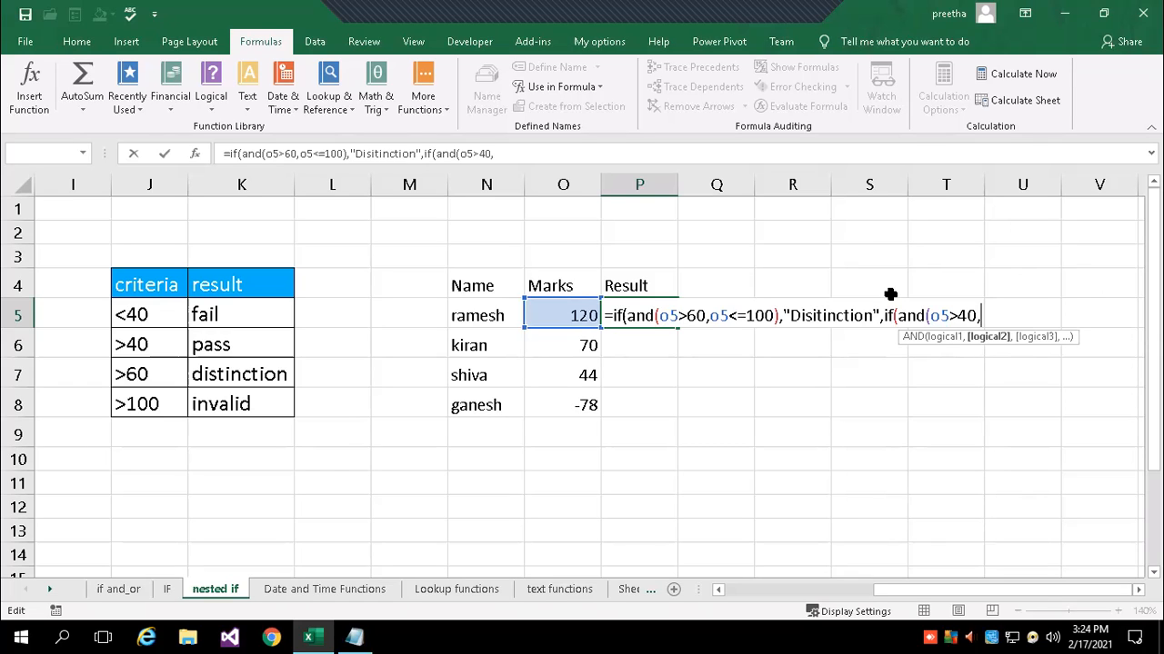
pyautogui.write('05')
pyautogui.press('BackSpace')
pyautogui.press('BackSpace')
pyautogui.press('BackSpace')
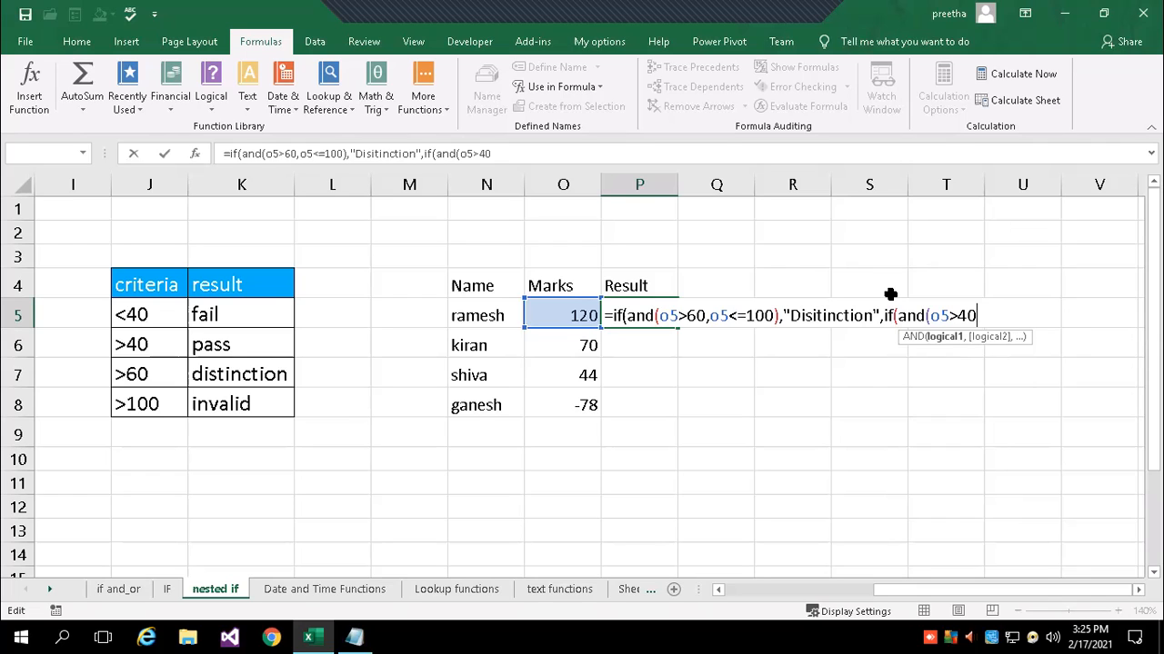
pyautogui.write(',o5<=')
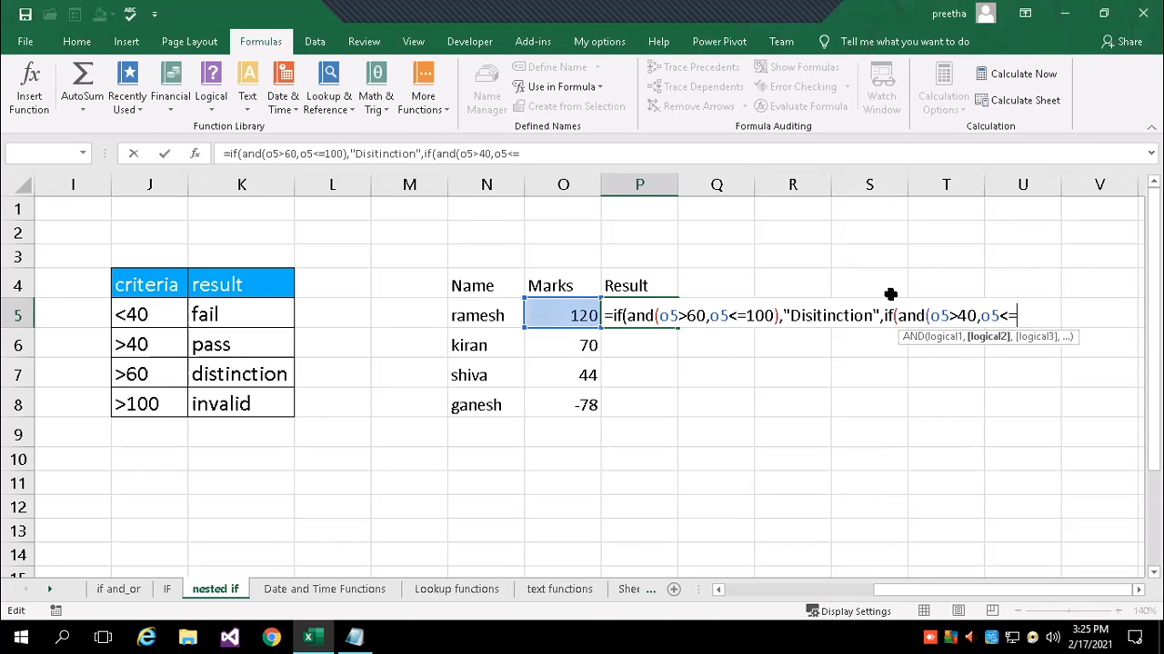
pyautogui.write('1')
pyautogui.press('BackSpace')
pyautogui.write('60),"p')
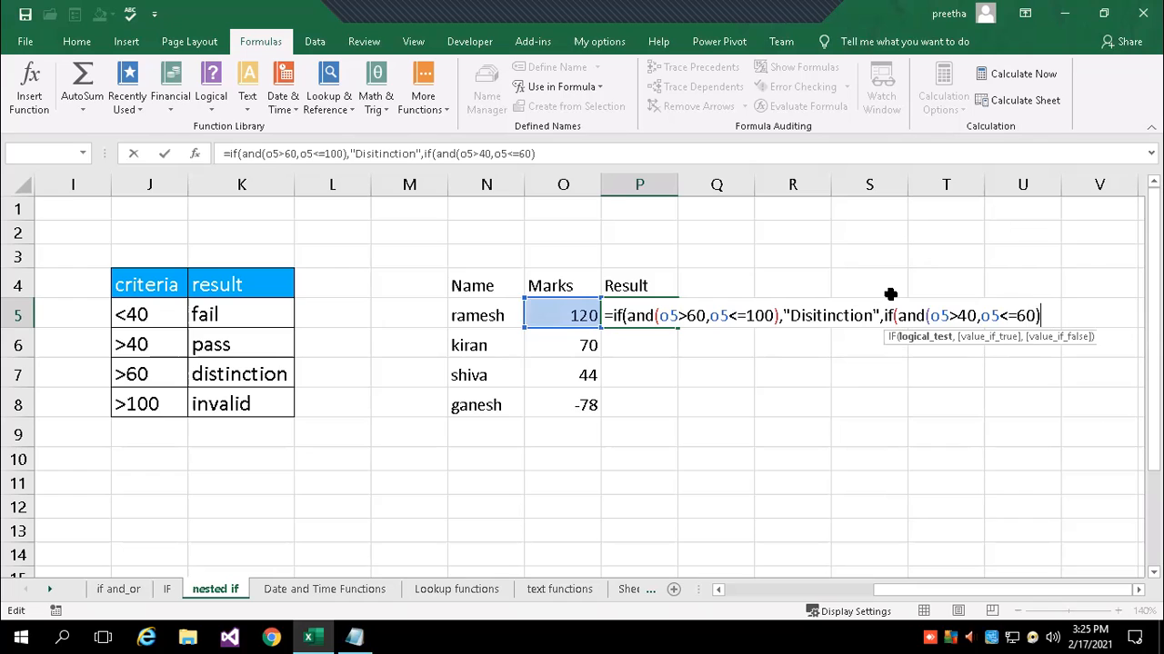
pyautogui.write('as')
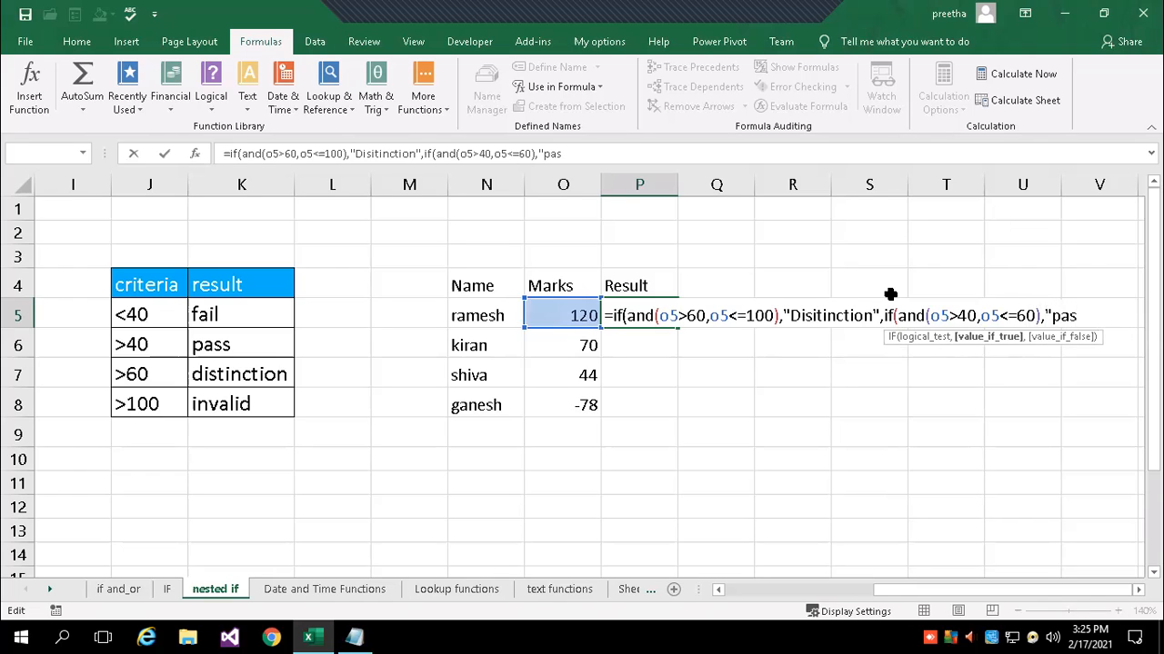
pyautogui.write('s",')
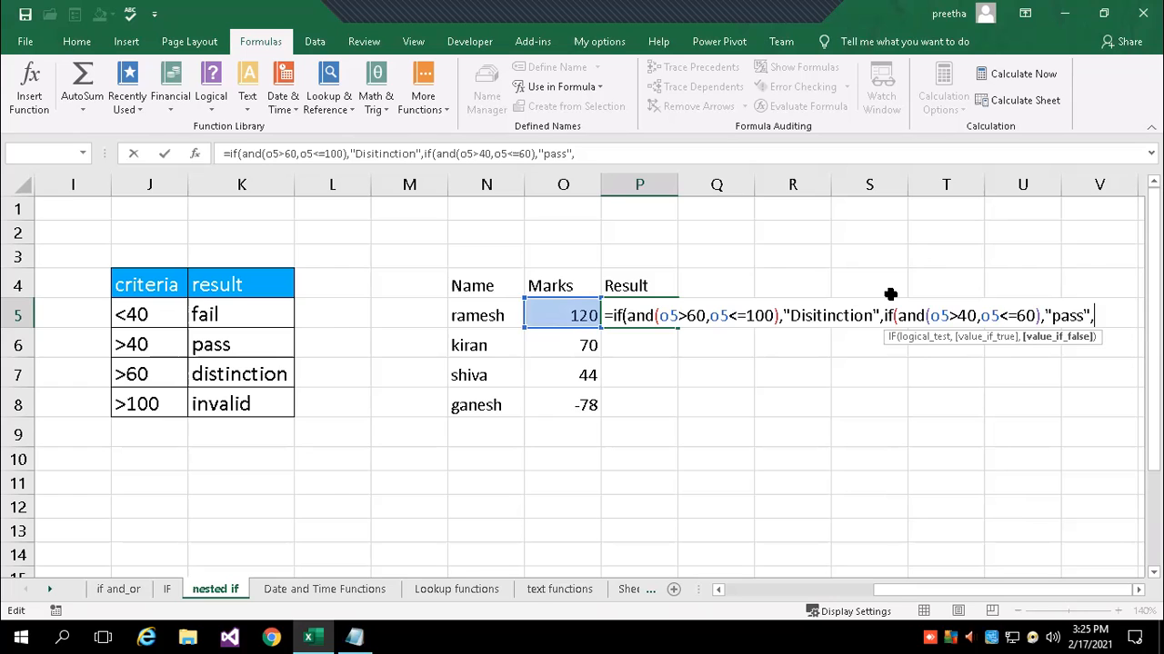
# Nest a third IF in the P5 formula that returns "Fail" when and(o5<=40,o5>=0) is true.
pyautogui.write('if')
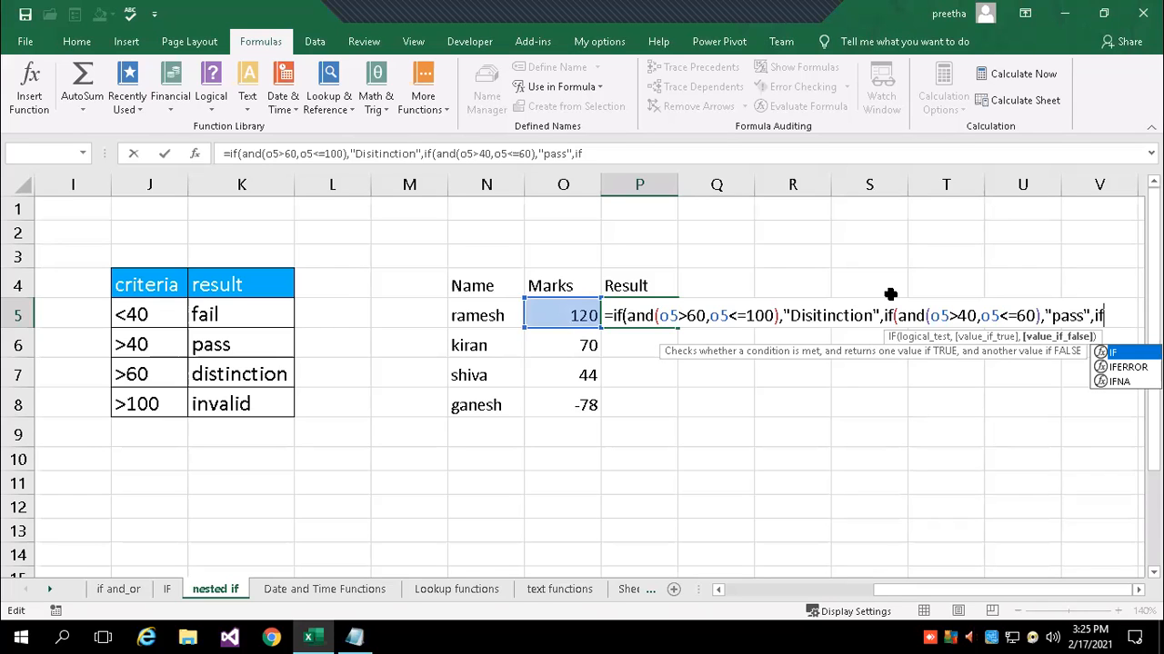
pyautogui.write('(and')
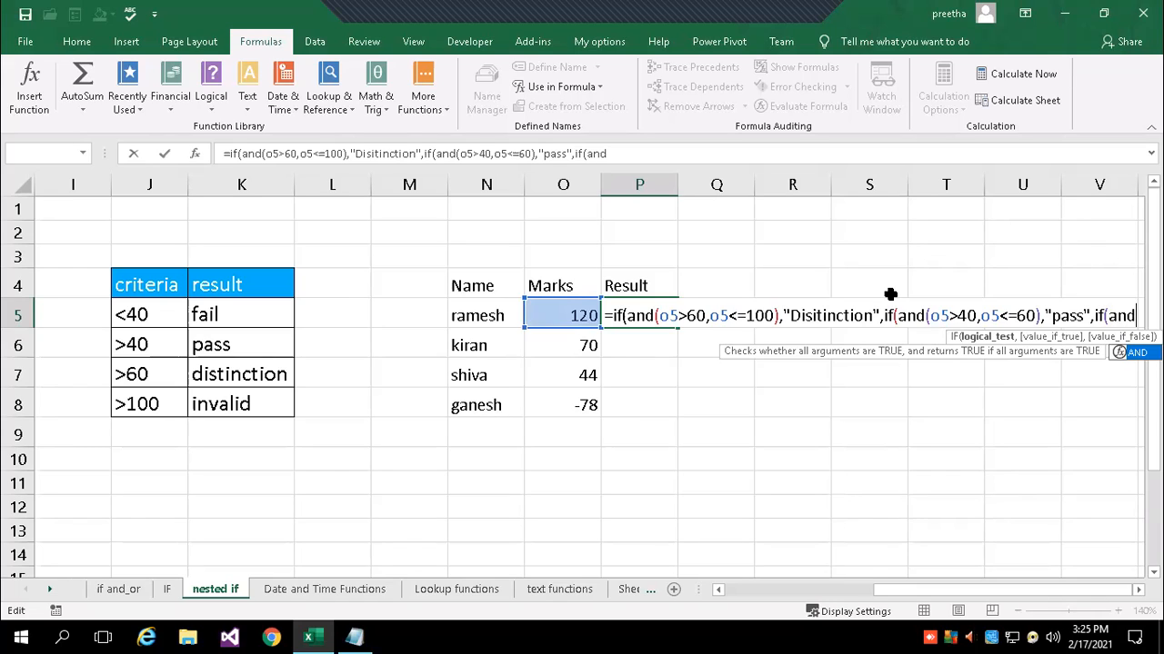
pyautogui.write('o5')
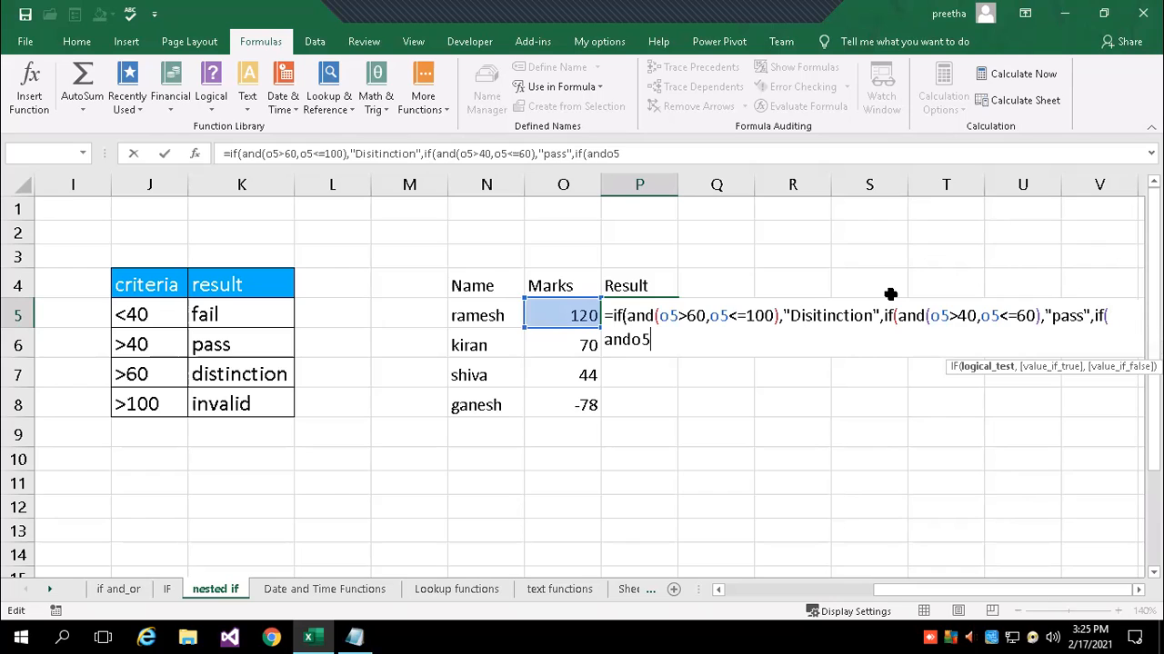
pyautogui.press('BackSpace')
pyautogui.press('BackSpace')
pyautogui.press('BackSpace')
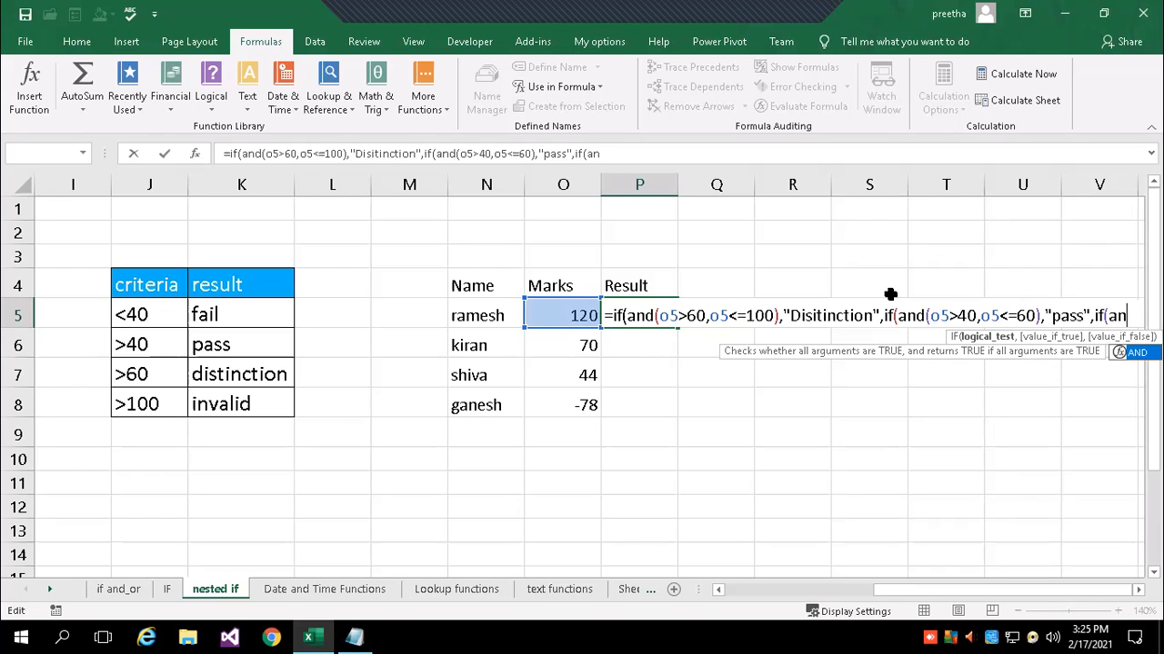
pyautogui.write('d(')
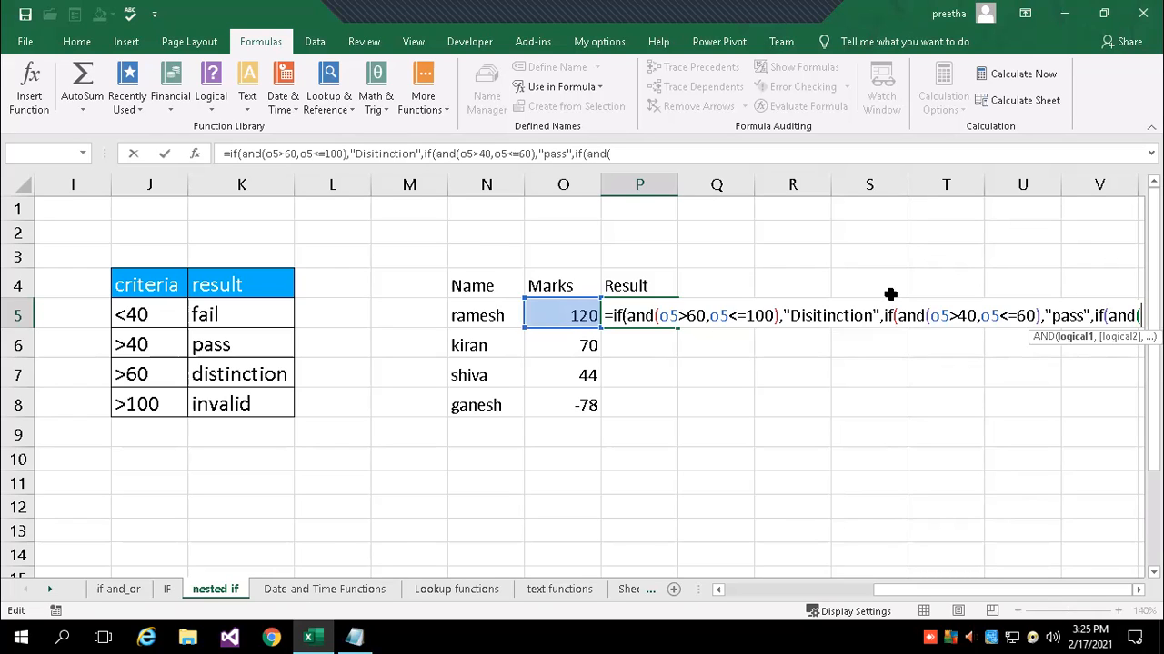
pyautogui.write('o5')
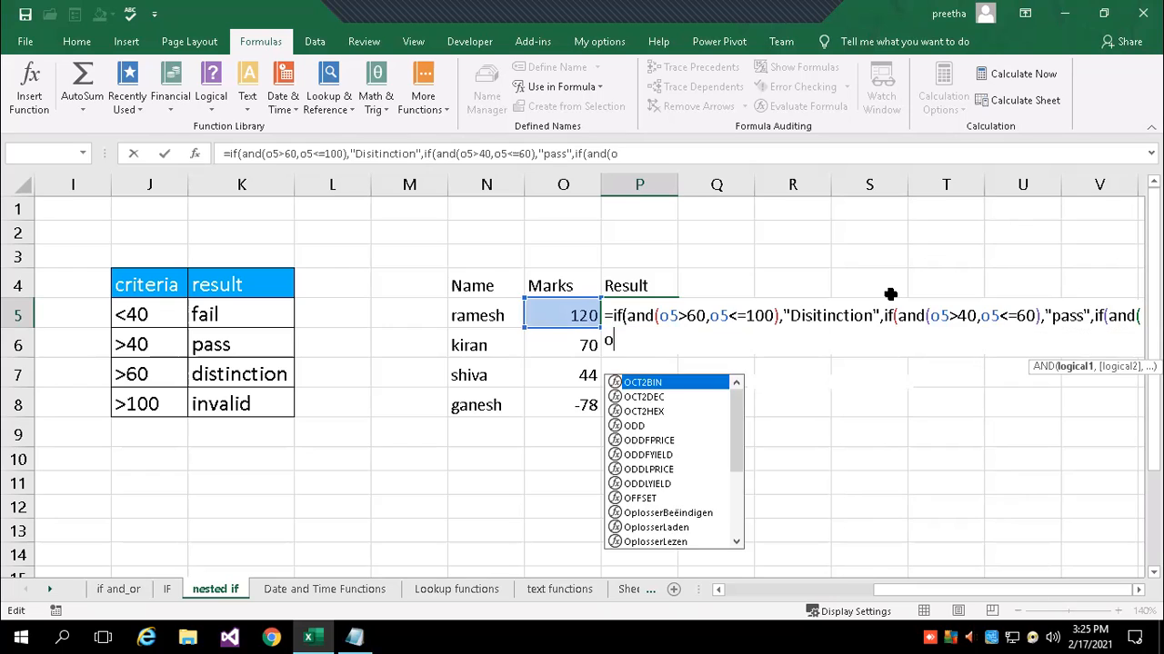
pyautogui.write('<')
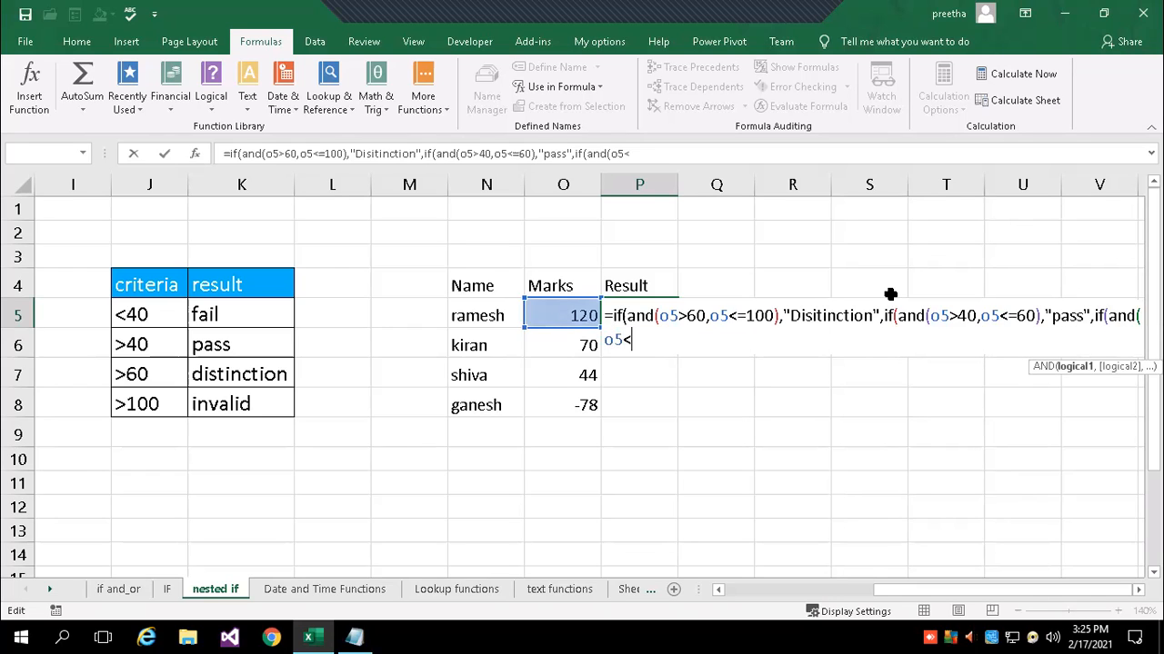
pyautogui.write('=40,o5')
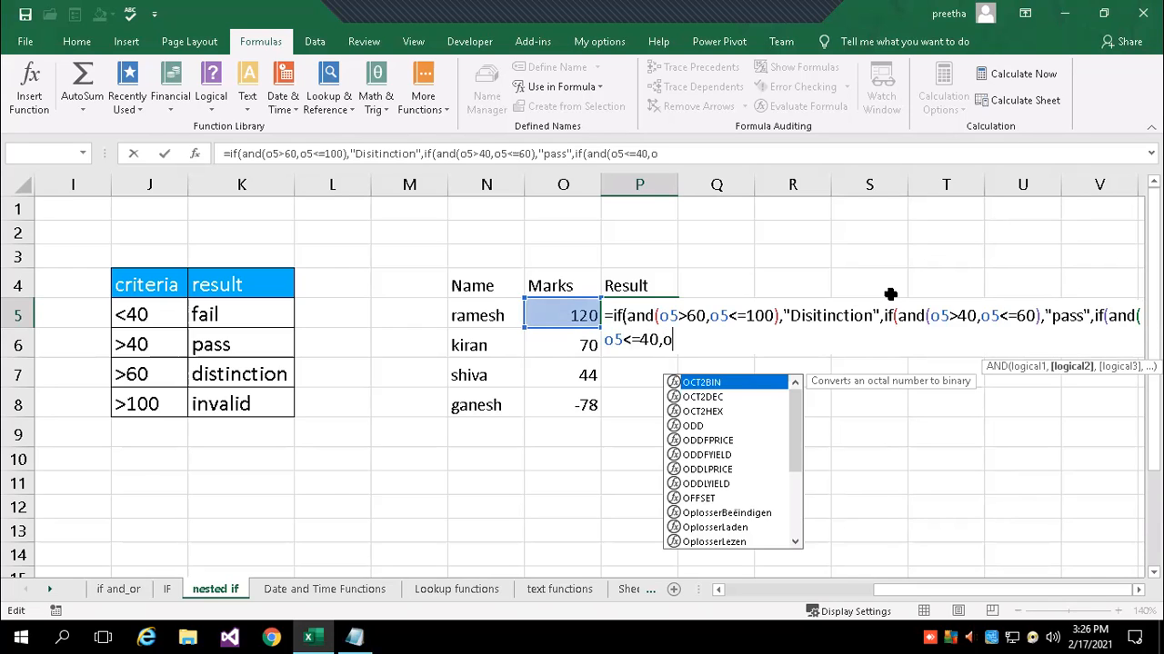
pyautogui.write('>')
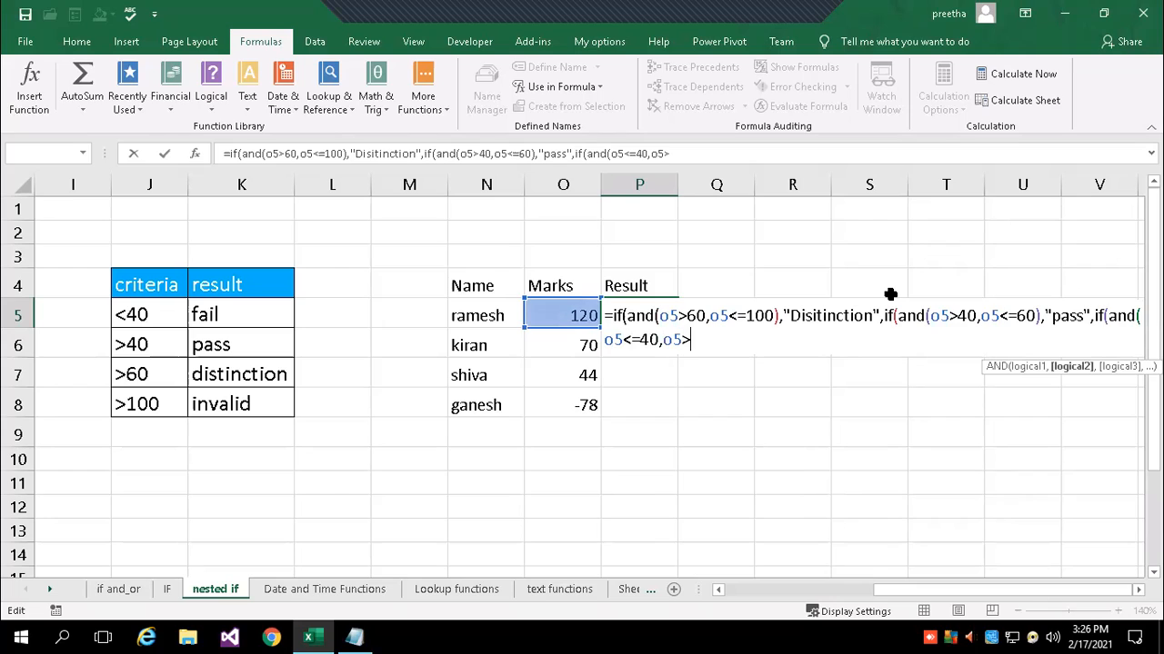
pyautogui.write('=0)')
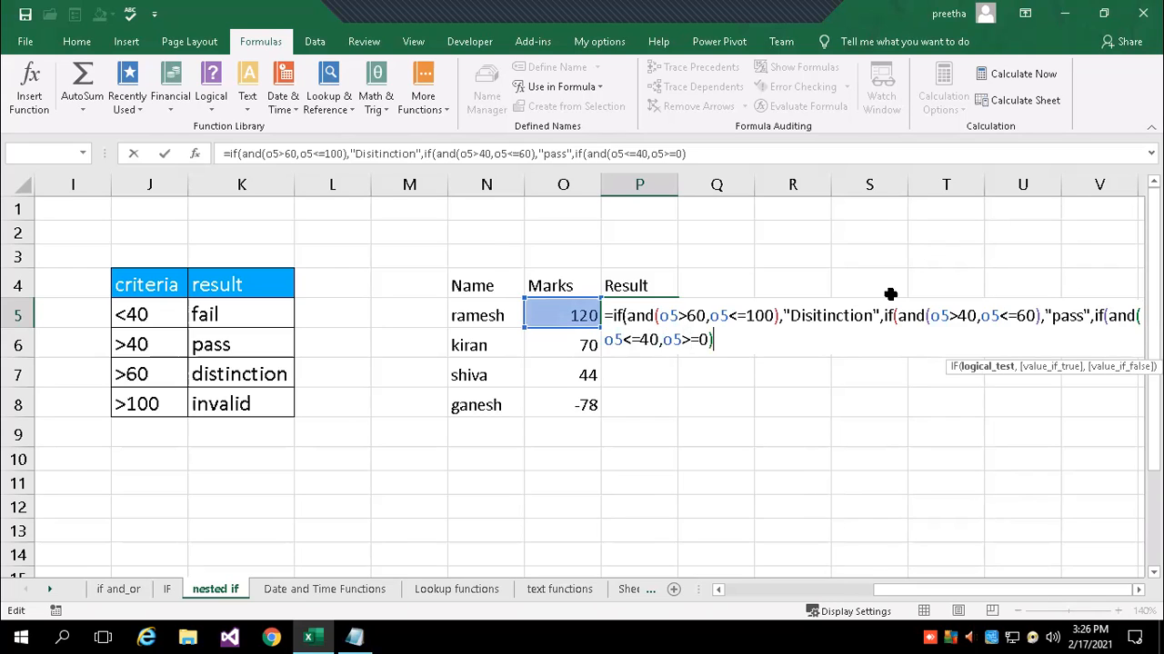
pyautogui.write(',"Fail')
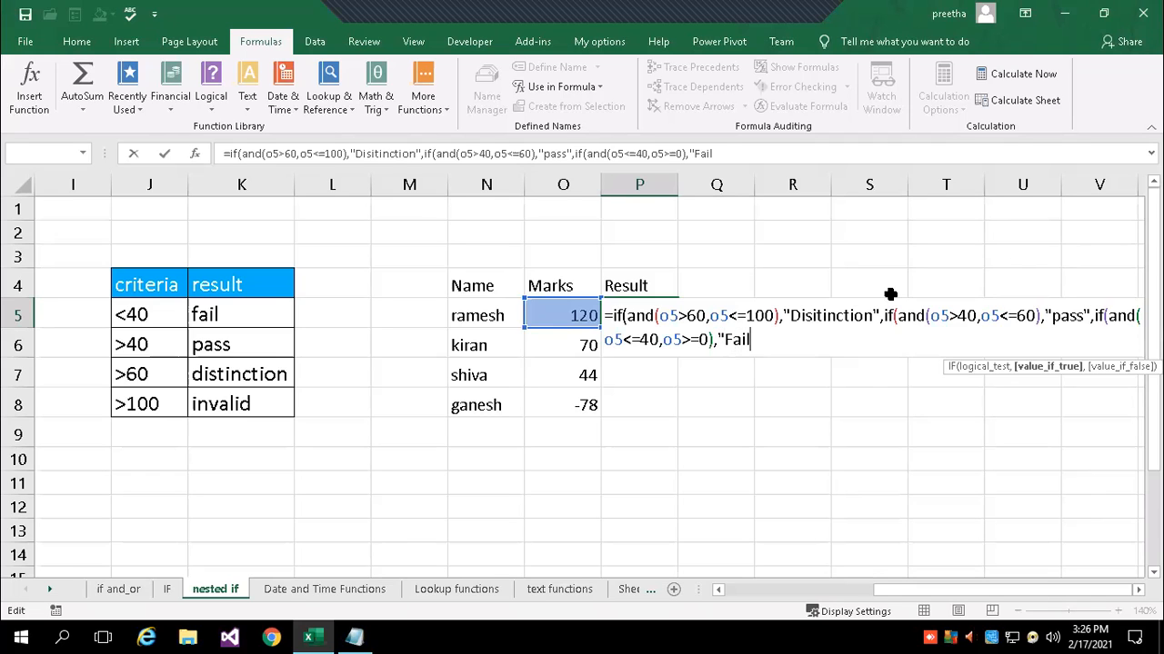
pyautogui.write('",')
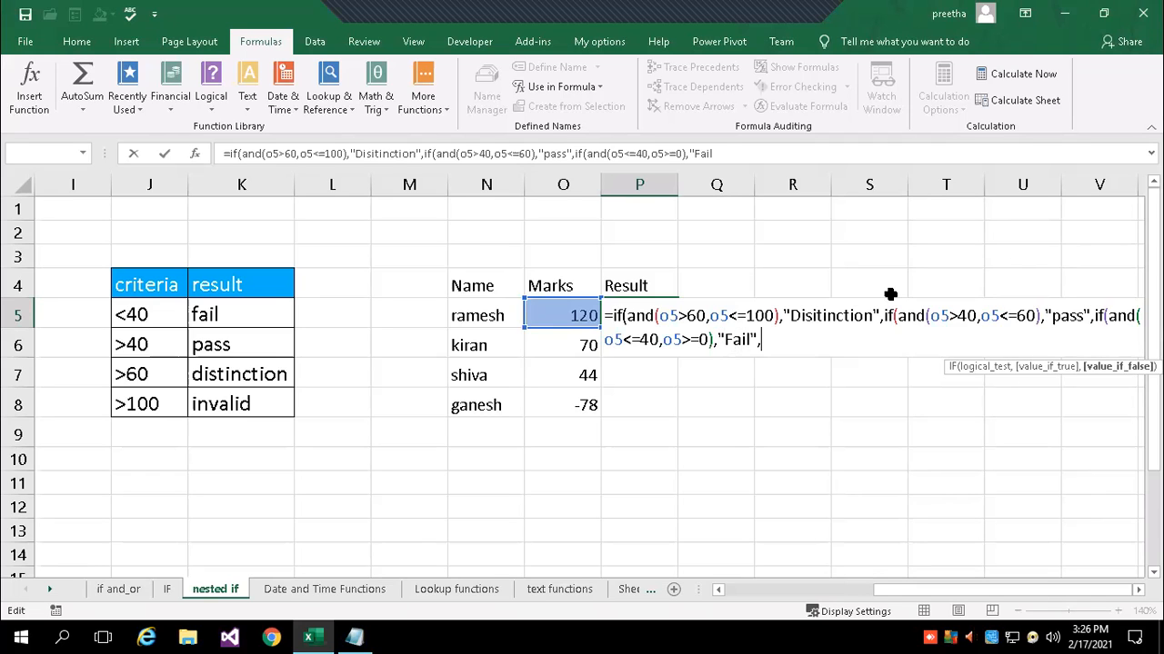
# Finish the P5 formula with "Invalid" as the final false value and close all three nested IFs.
pyautogui.write('"Invalid")')
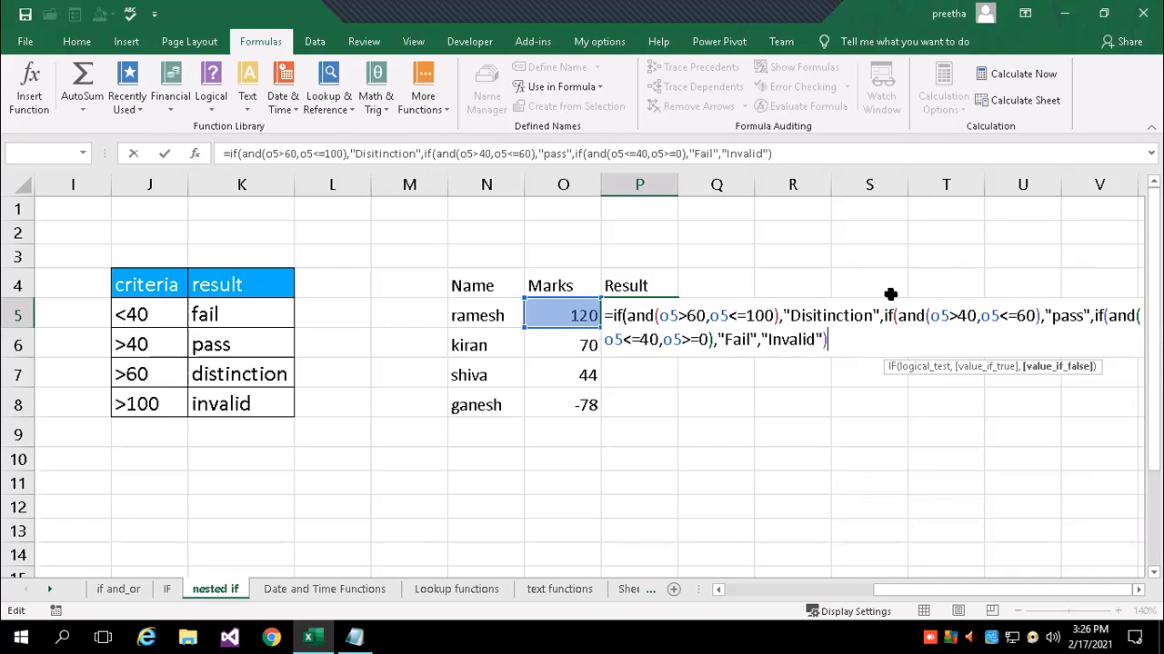
pyautogui.write('))')
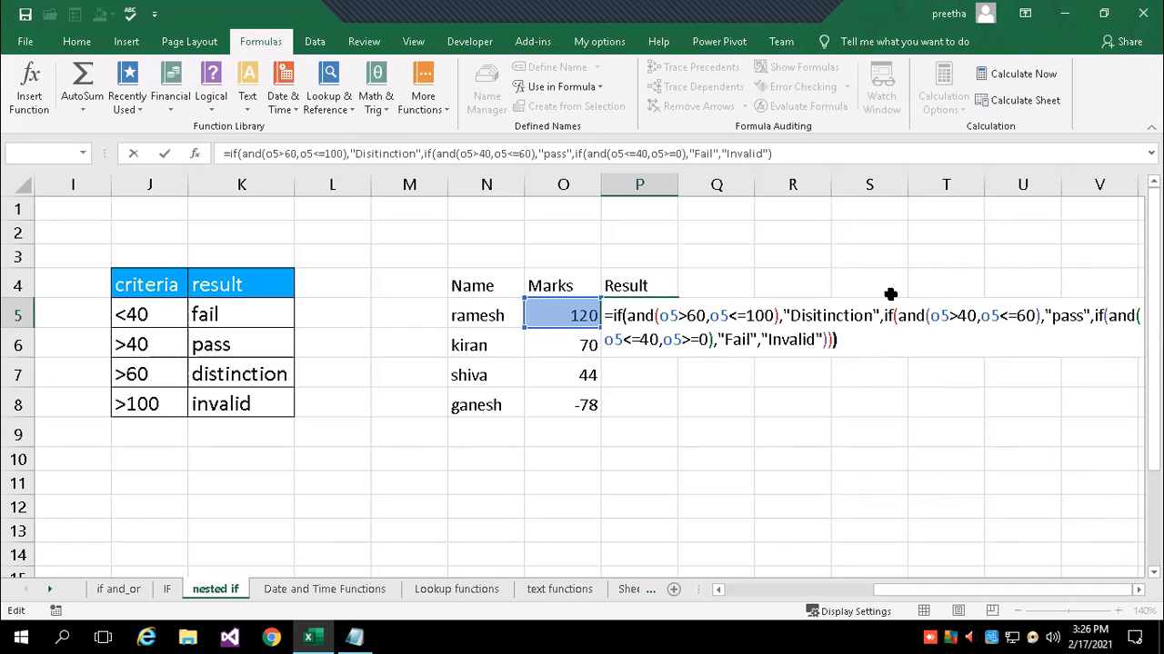
pyautogui.press('Return')
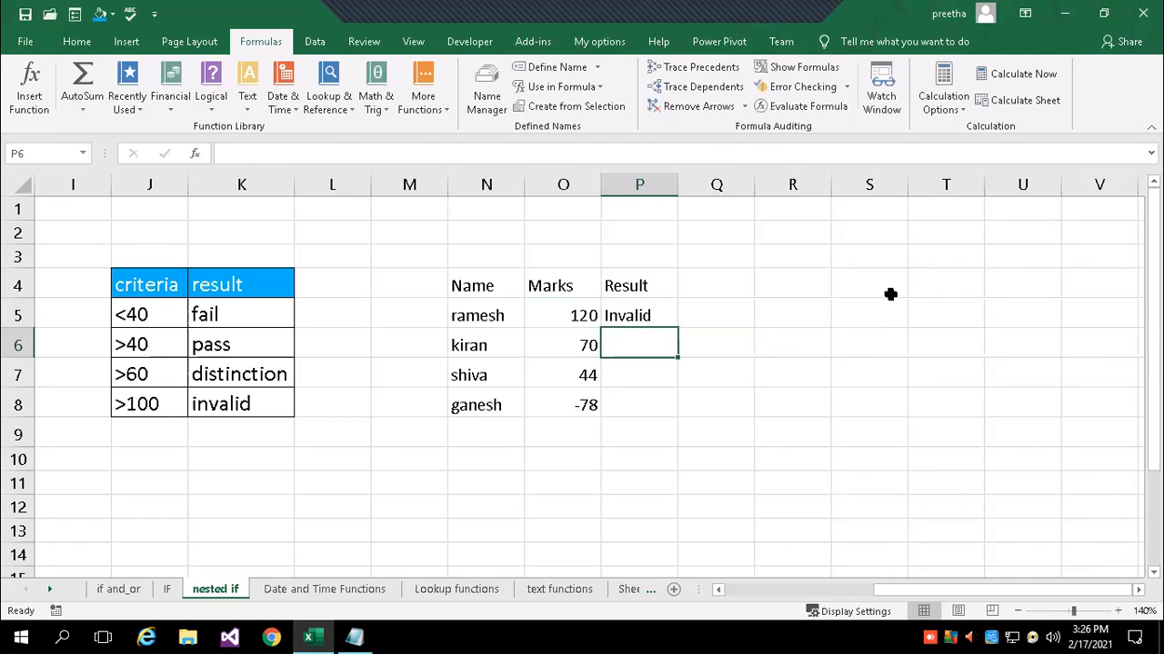
# Fill the P5 result formula down through P8 for the remaining students.
pyautogui.click(640, 312)
pyautogui.moveTo(677, 328); pyautogui.dragTo(677, 411)
pyautogui.click(730, 397)
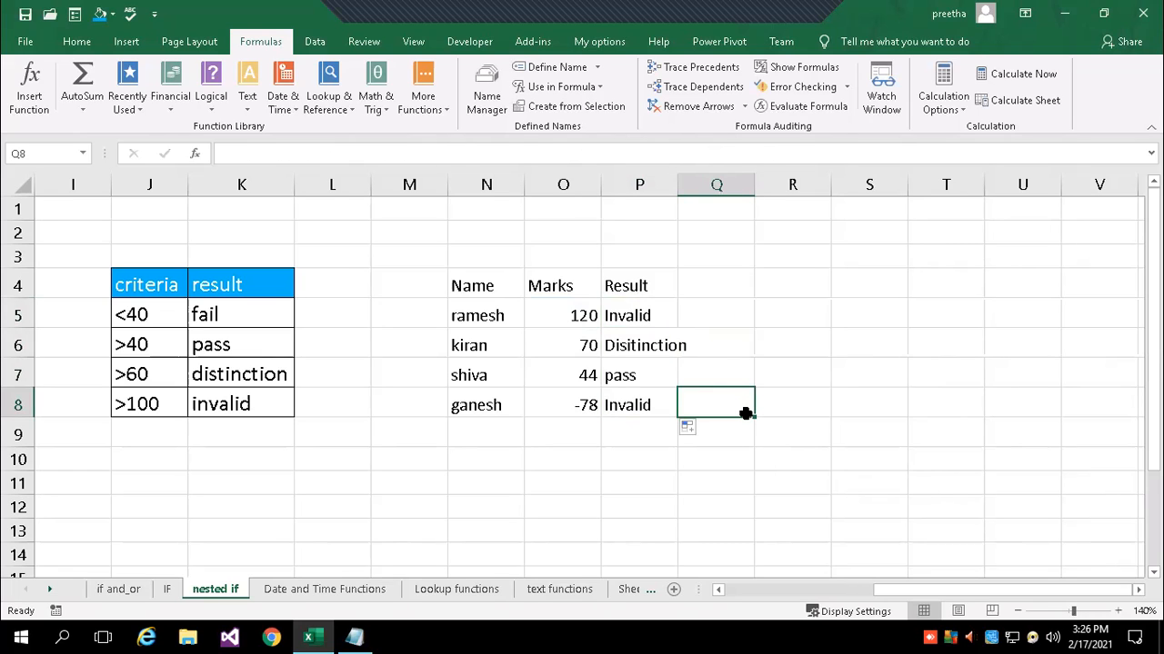
# Add a fifth student's name in N9 with marks of 30 in O9.
pyautogui.press('Down')
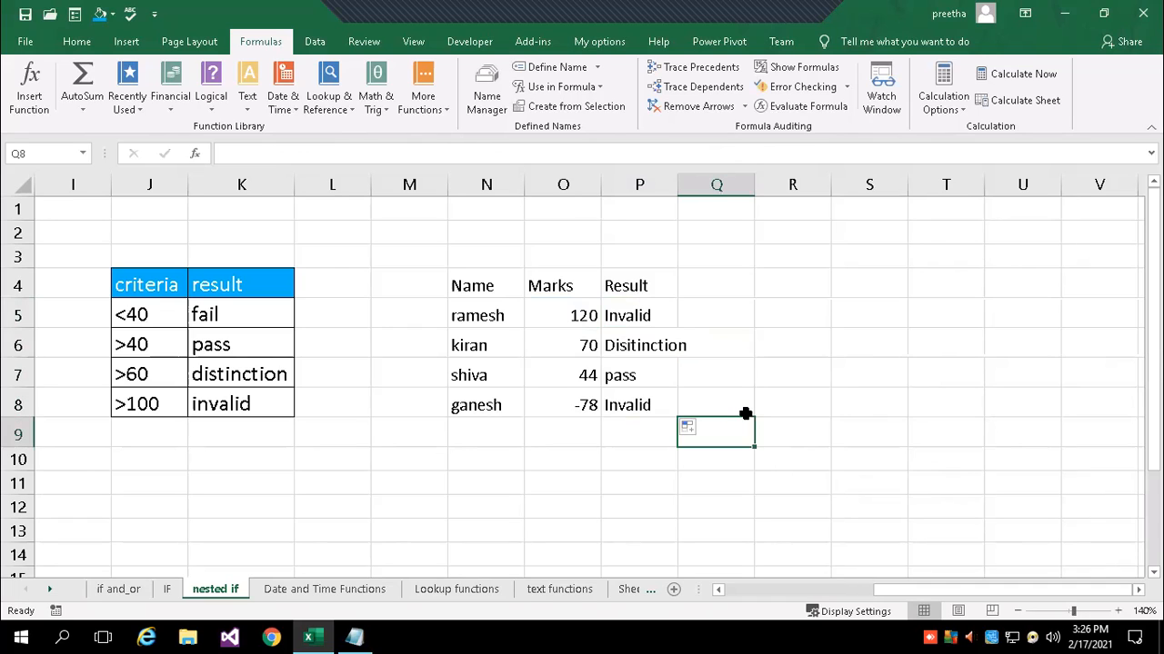
pyautogui.press('Left')
pyautogui.press('Up')
pyautogui.press('Down')
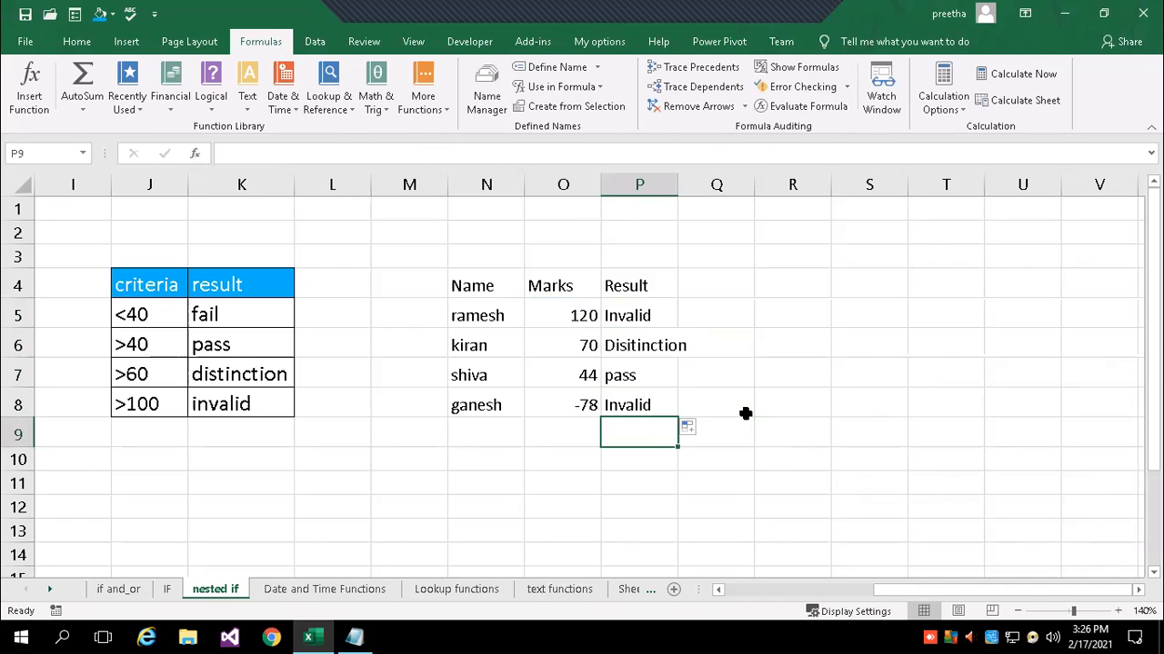
pyautogui.press('Left')
pyautogui.press('Left')
pyautogui.write('murug')
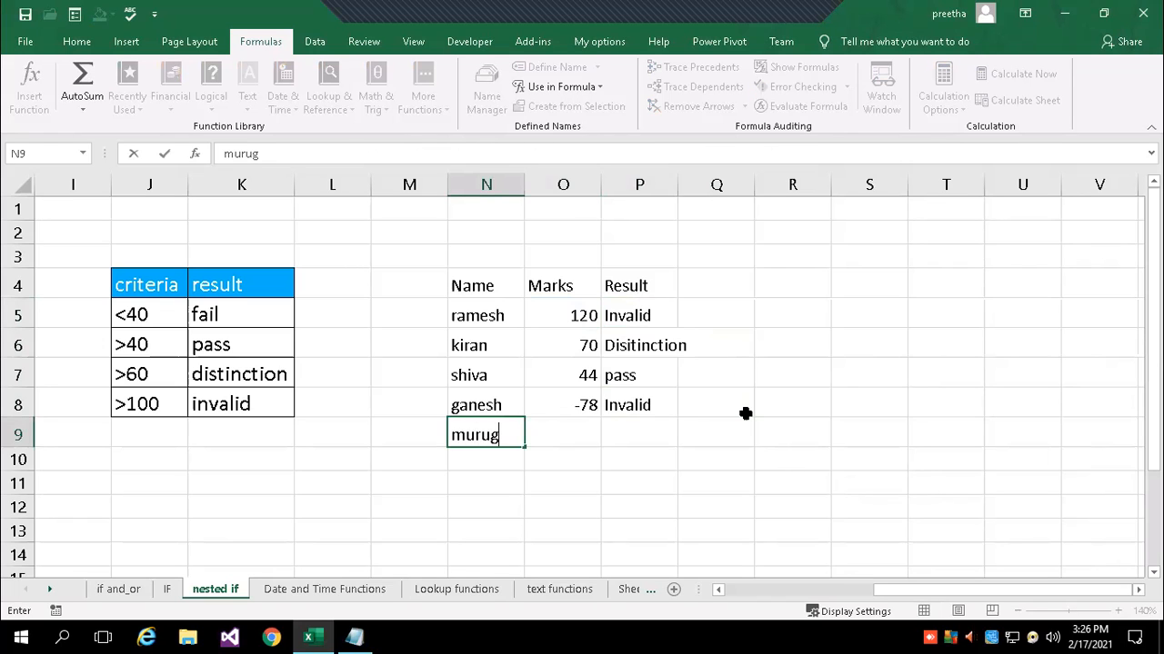
pyautogui.write('an')
pyautogui.press('Tab')
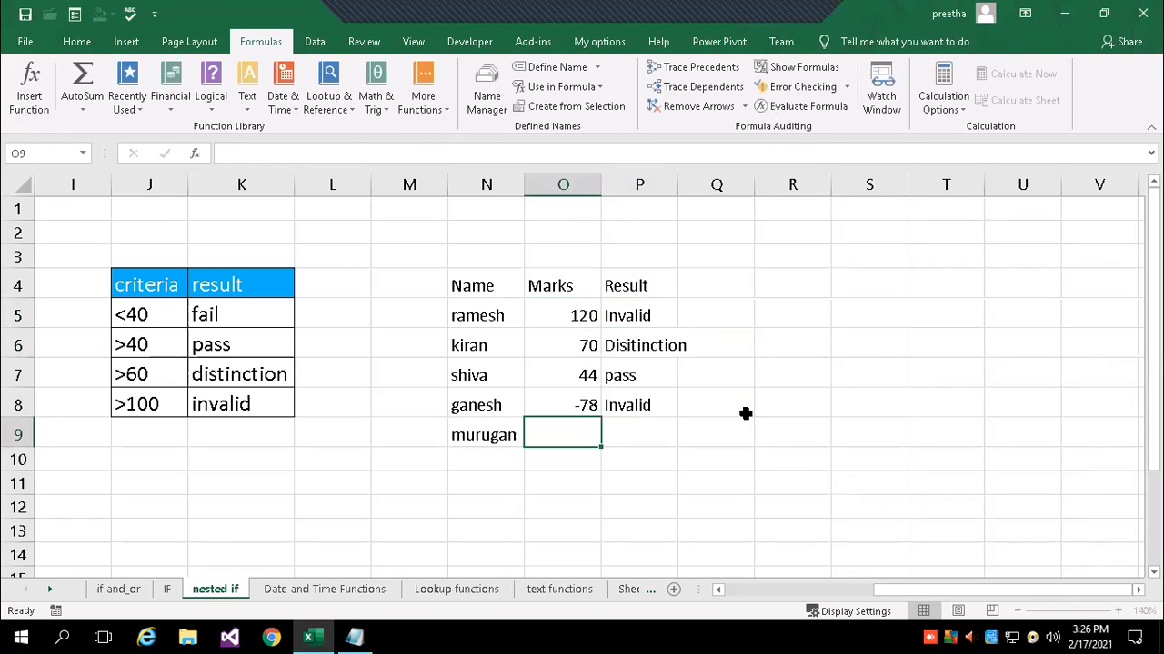
pyautogui.write('30')
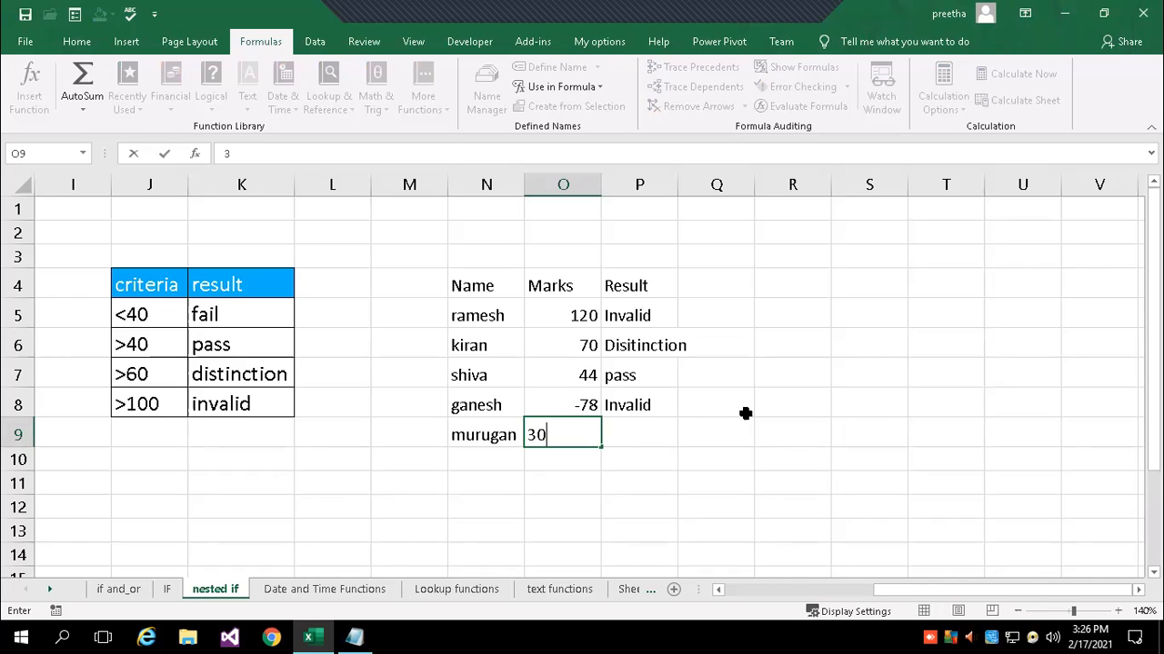
pyautogui.press('Tab')
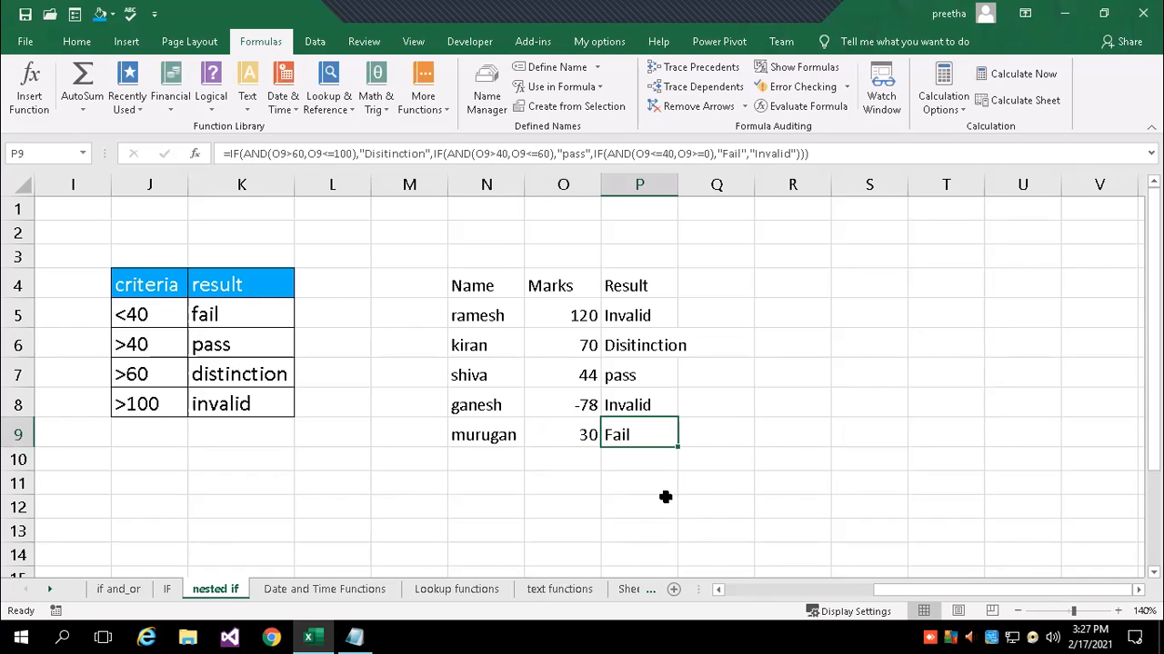
pyautogui.click(636, 312)
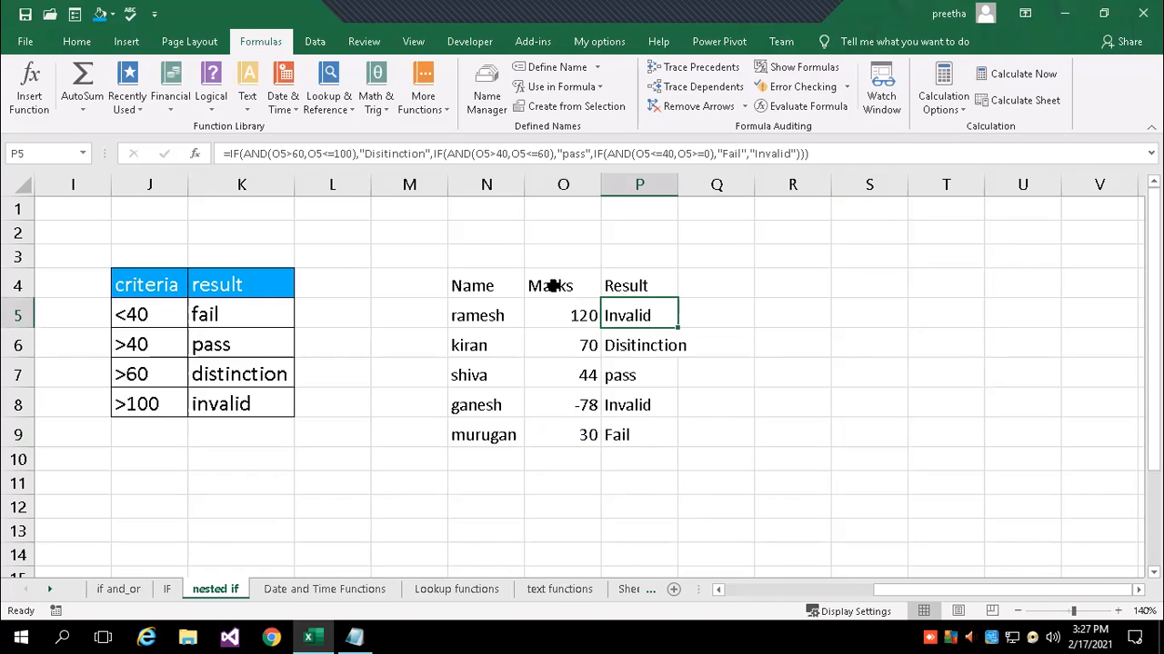
pyautogui.click(412, 230)
pyautogui.write('=')
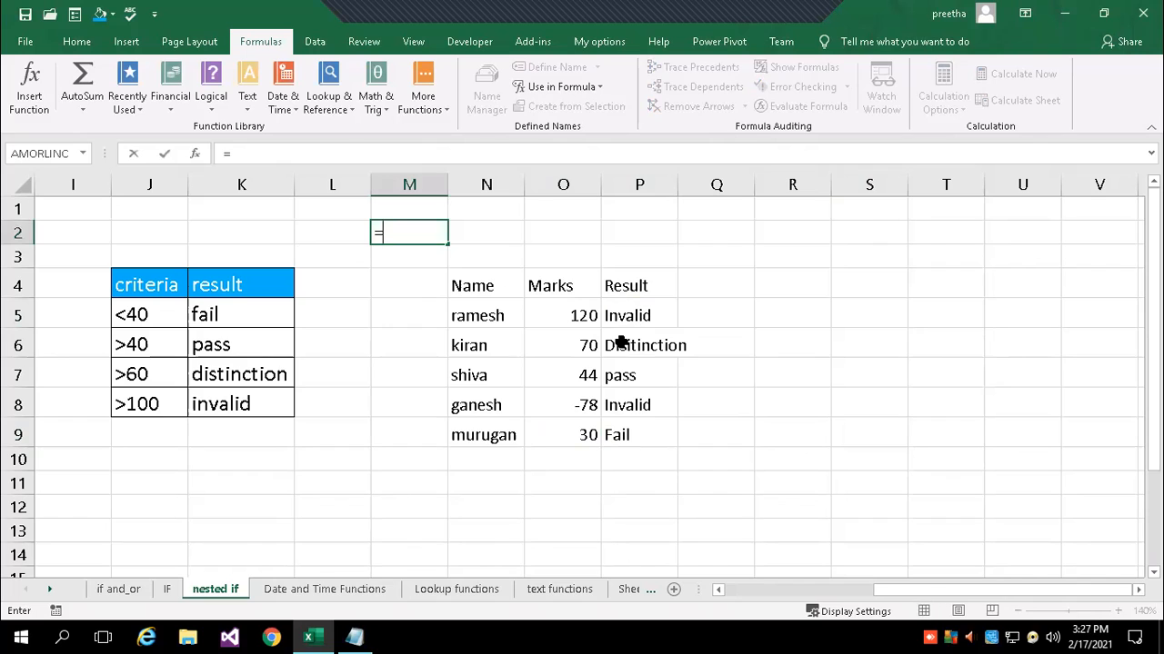
pyautogui.write('and')
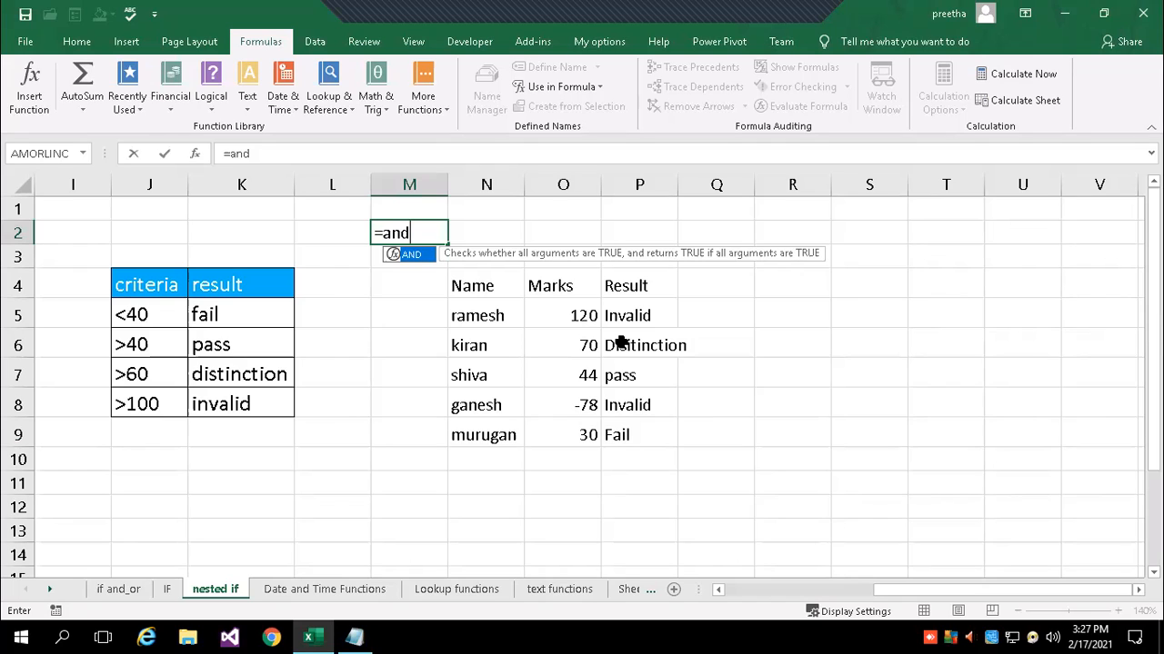
pyautogui.write('(')
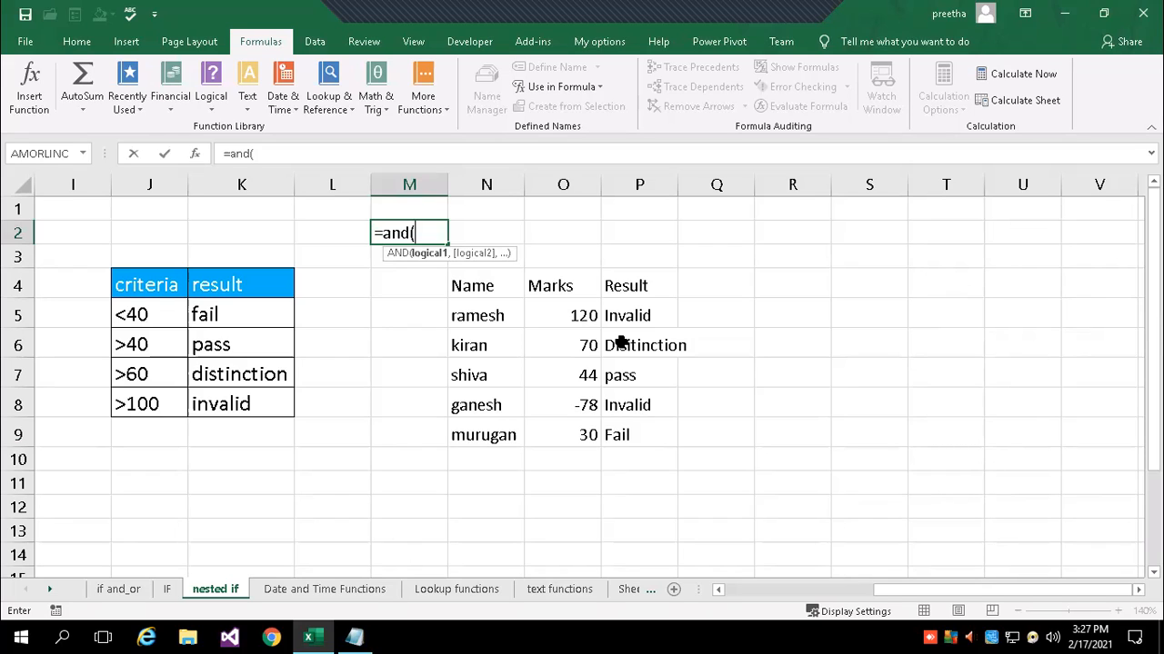
pyautogui.press('BackSpace')
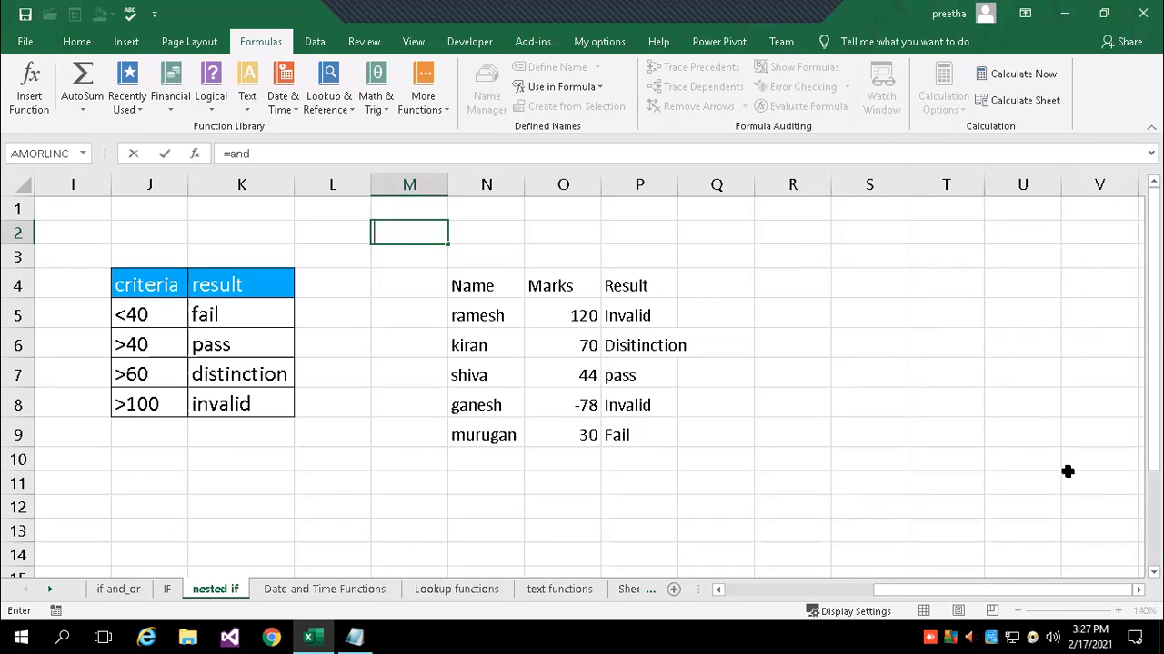
pyautogui.press('Escape')
# Enter the sample values 12 in K2 and 34 in L2 above the criteria table.
pyautogui.click(234, 228)
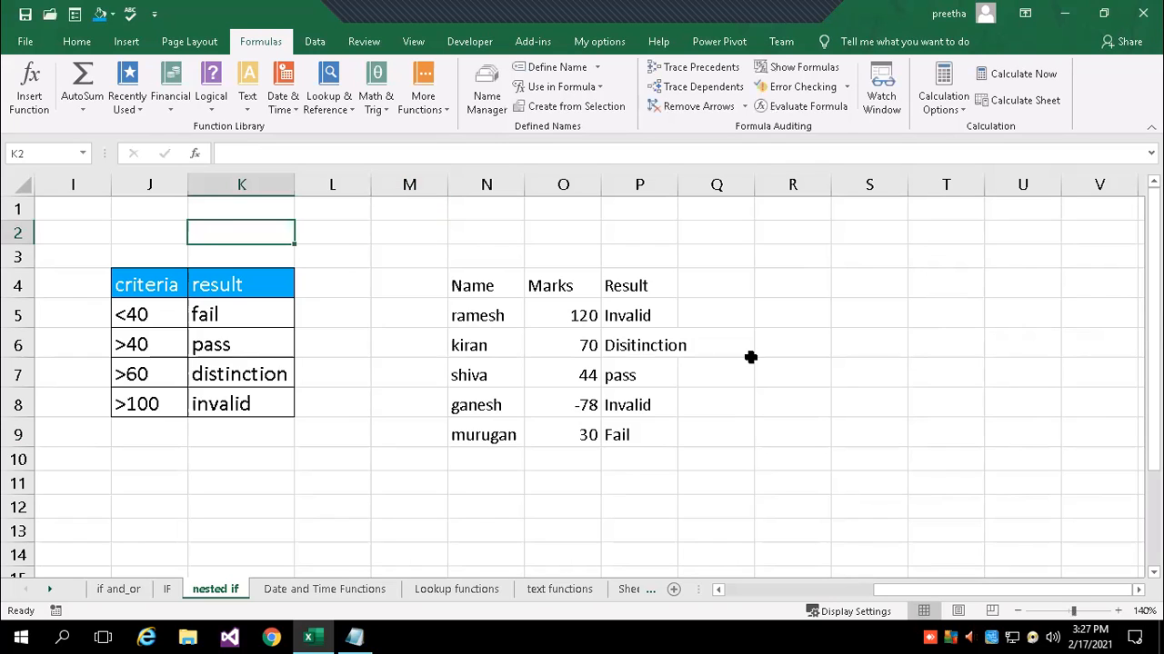
pyautogui.write('12')
pyautogui.press('Tab')
pyautogui.write('34')
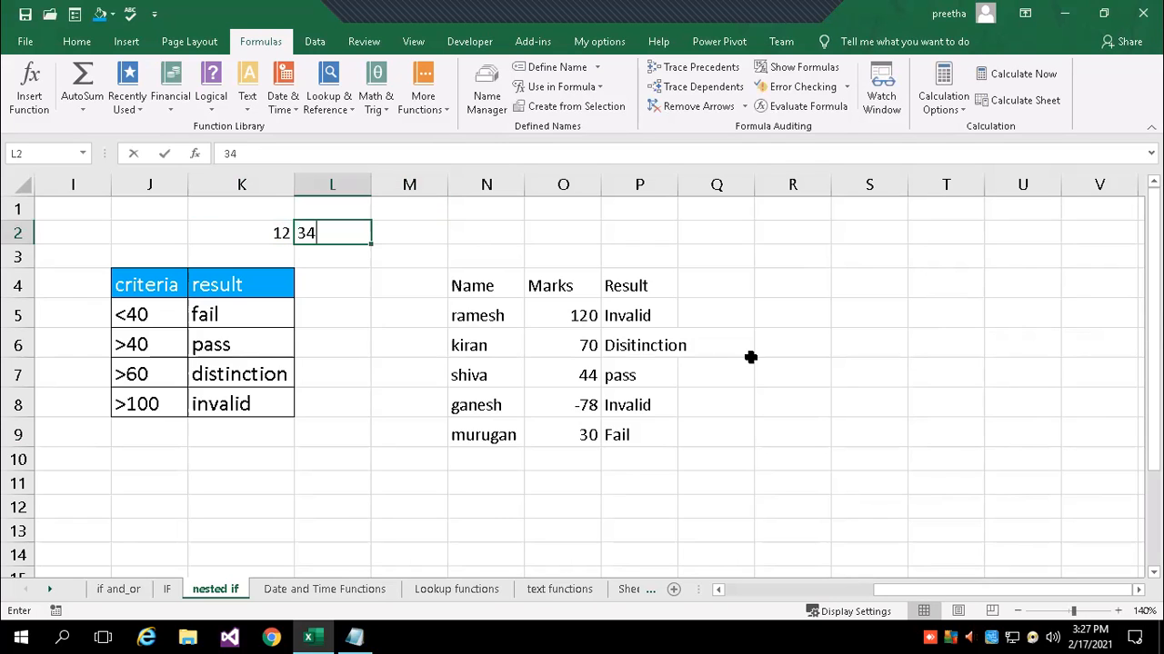
# Enter the formula =AND(K2>50,L2>50) in M2 to test both sample values.
pyautogui.click(401, 229)
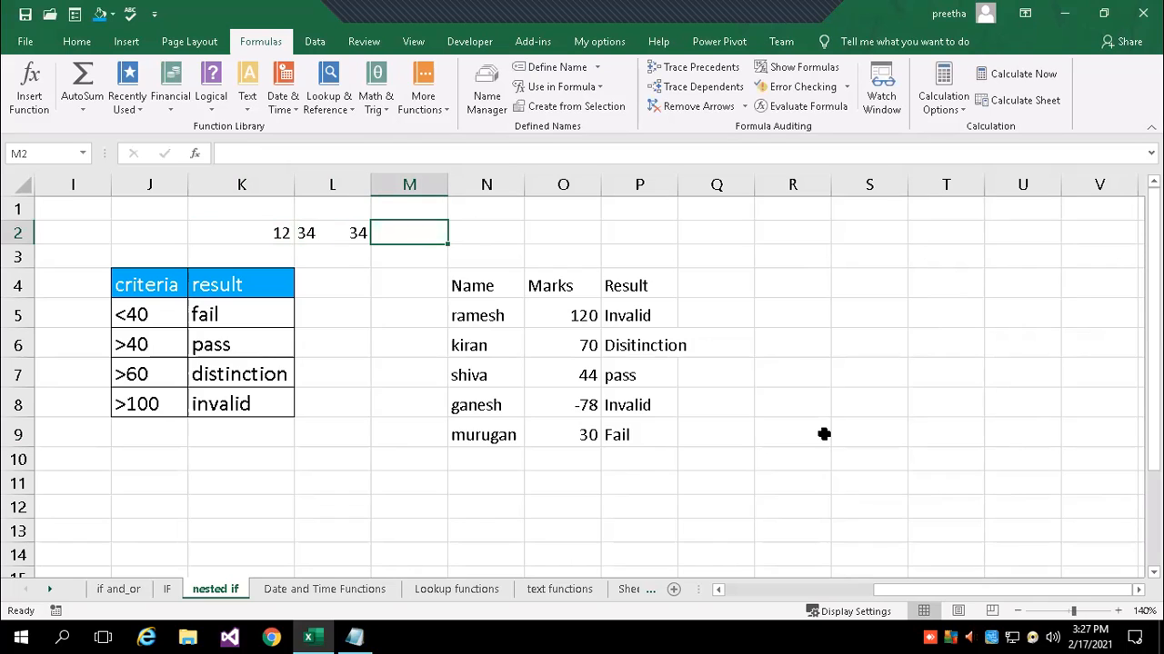
pyautogui.write('=and')
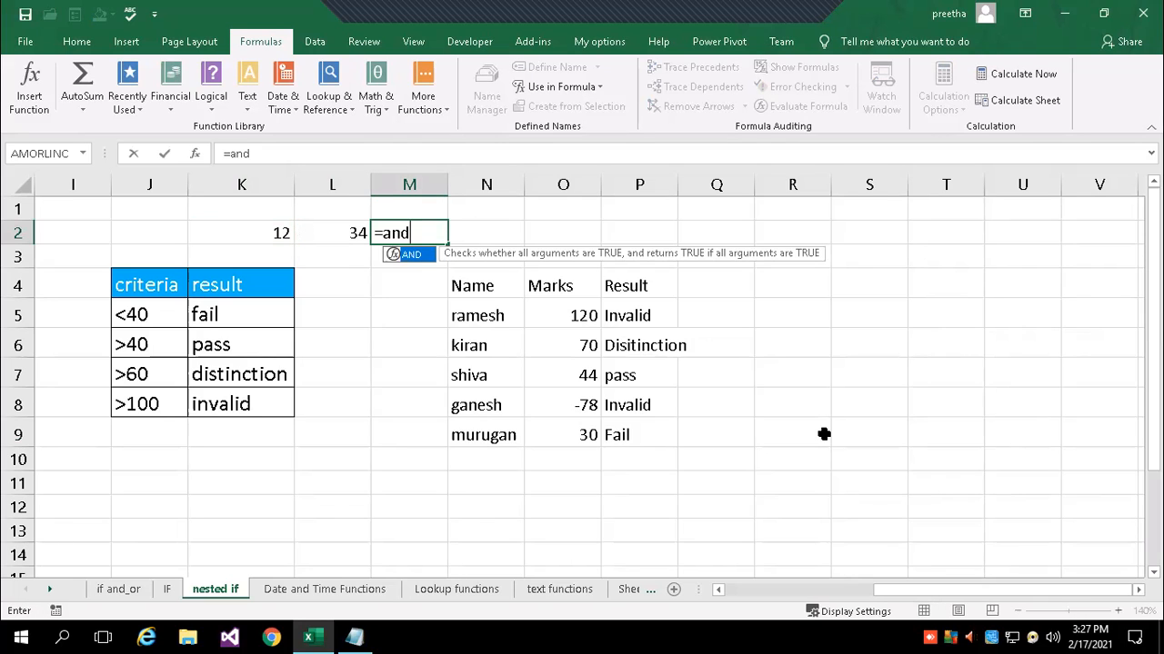
pyautogui.write('(')
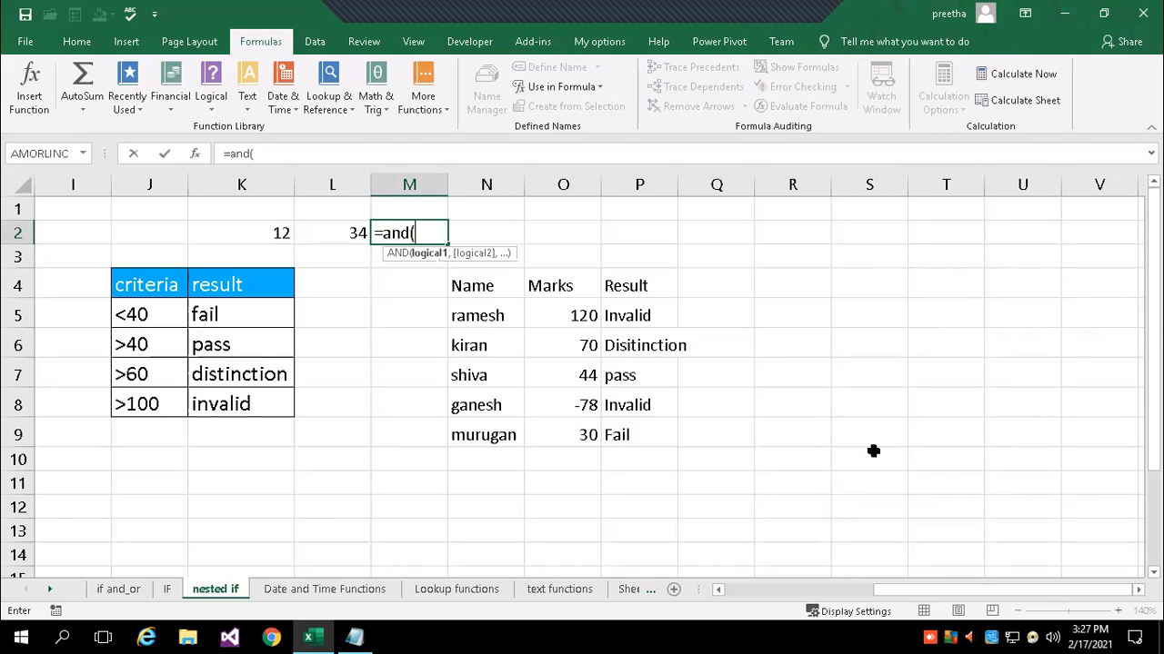
pyautogui.click(254, 233)
pyautogui.write('>')
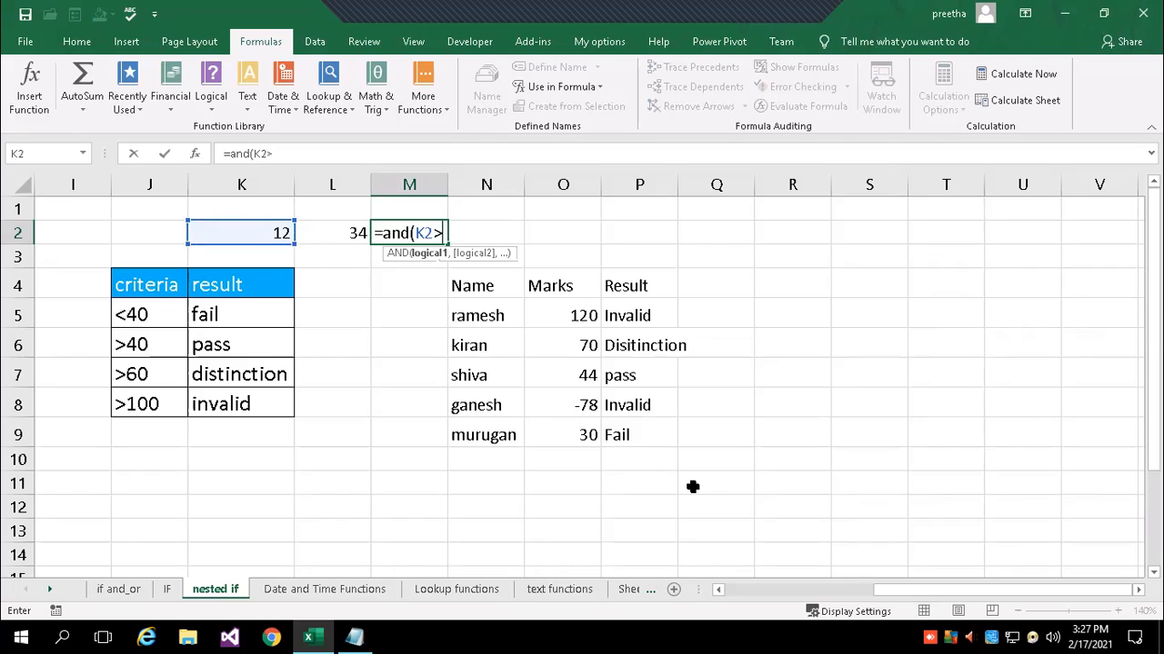
pyautogui.write('50,')
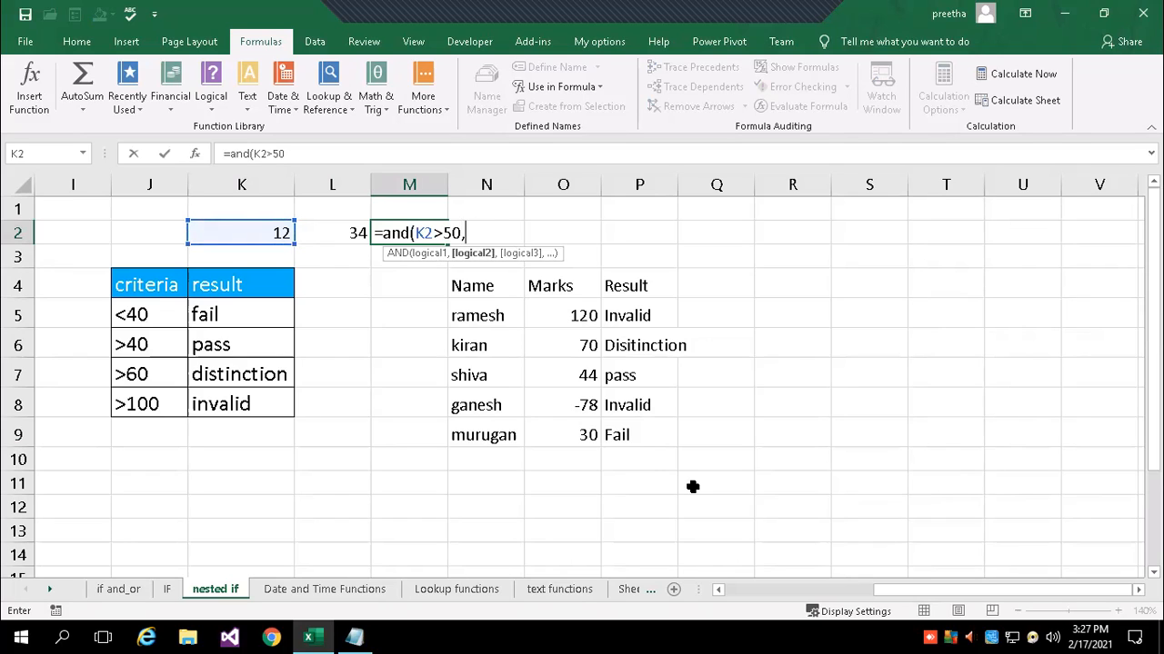
pyautogui.write('l2')
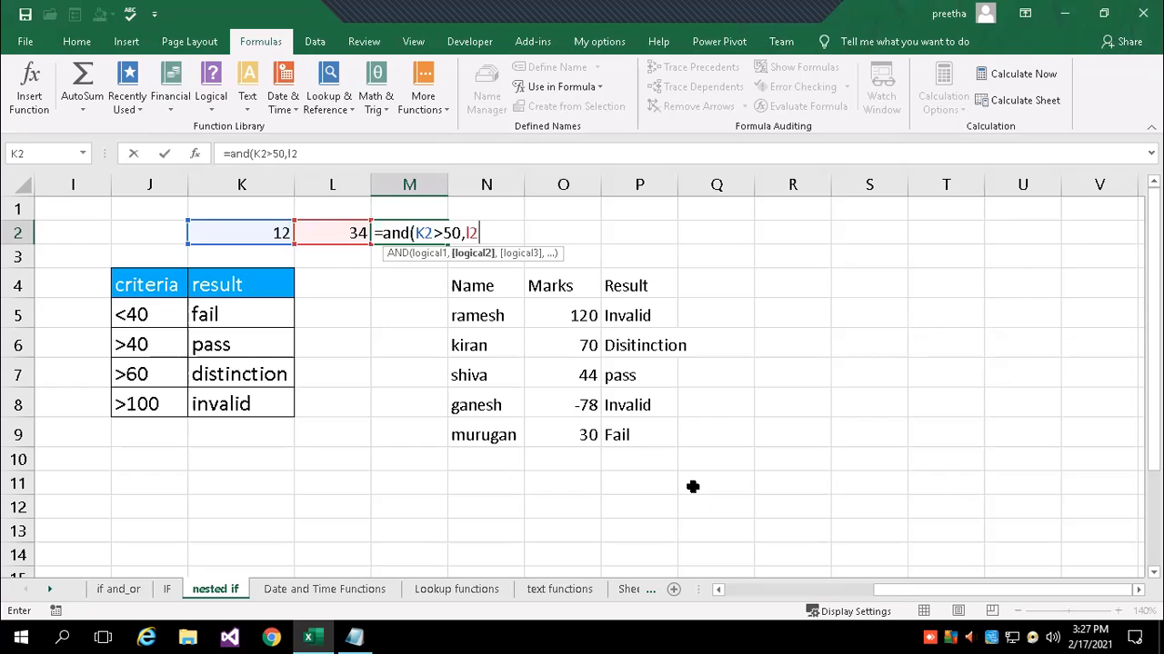
pyautogui.write('>50)')
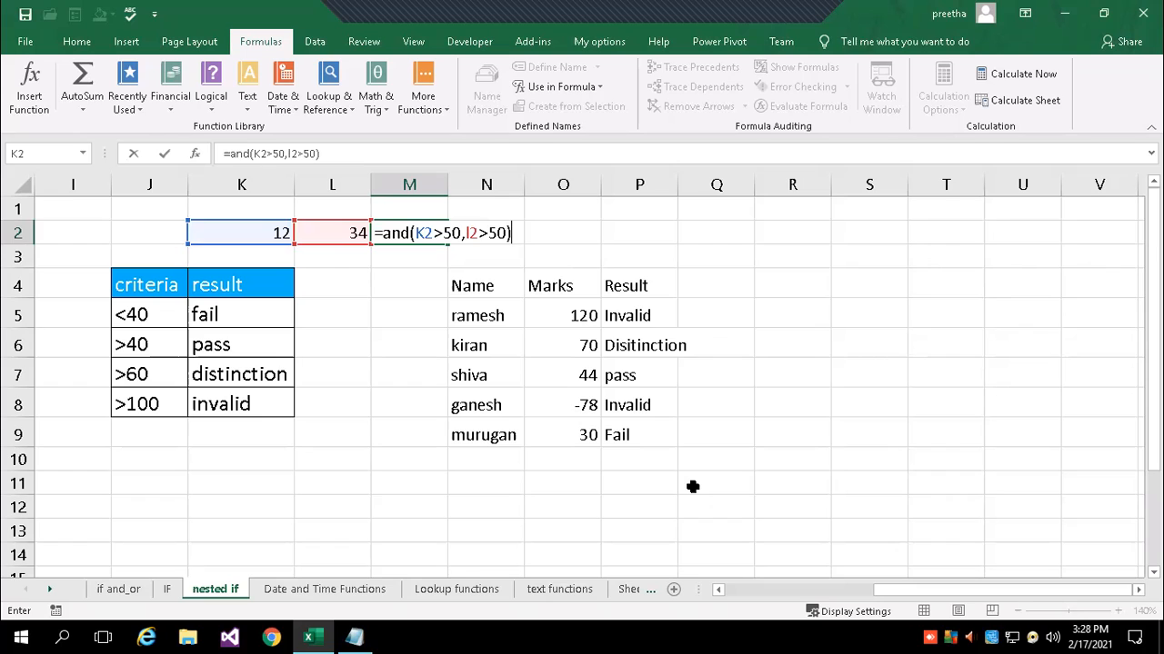
pyautogui.press('Return')
# Set the second sample value in L2 to 67 and review the first condition of M2's AND formula.
pyautogui.press('Up')
pyautogui.press('Left')
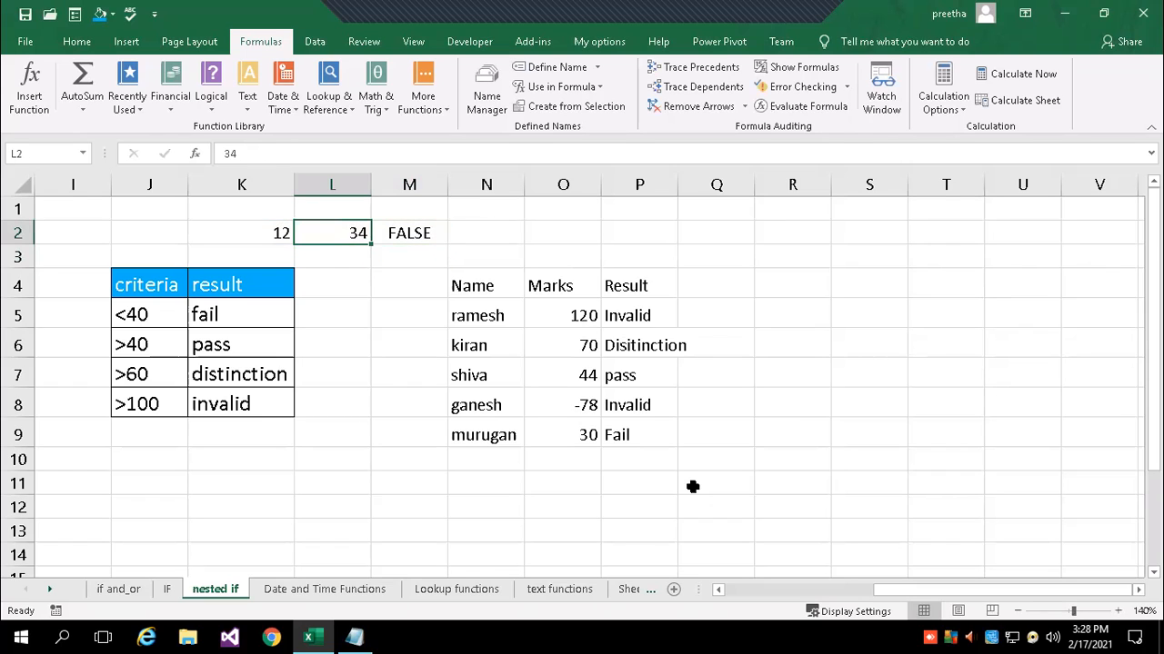
pyautogui.write('67')
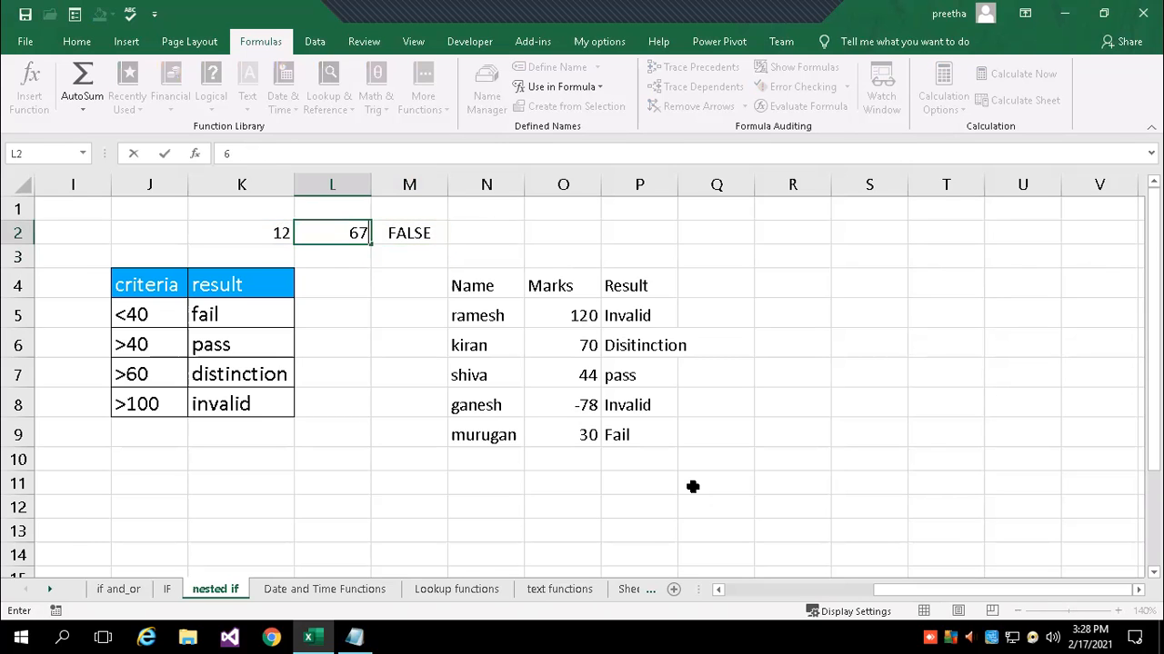
pyautogui.press('Return')
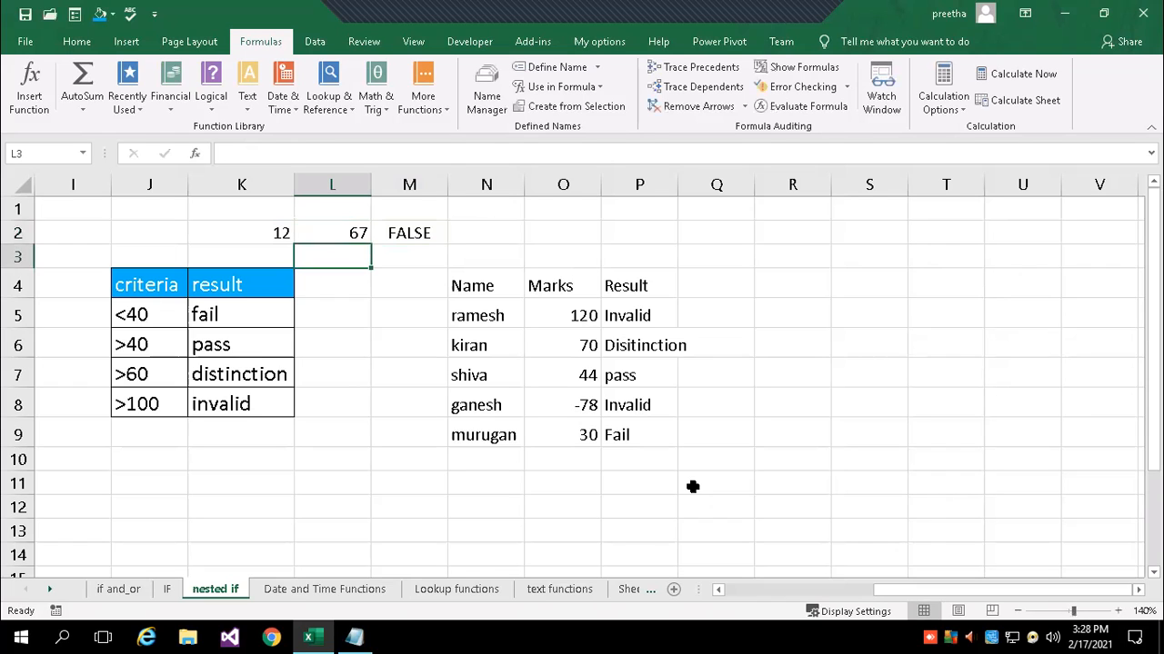
pyautogui.press('Up')
pyautogui.press('Right')
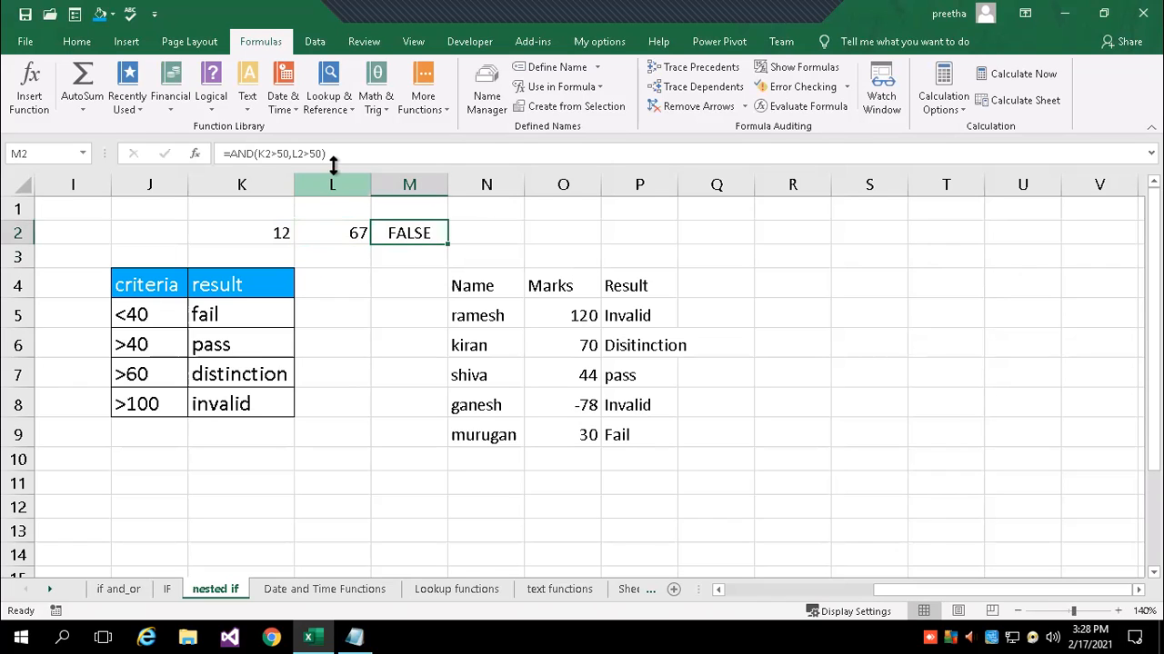
pyautogui.doubleClick(424, 233)
pyautogui.doubleClick(435, 233)
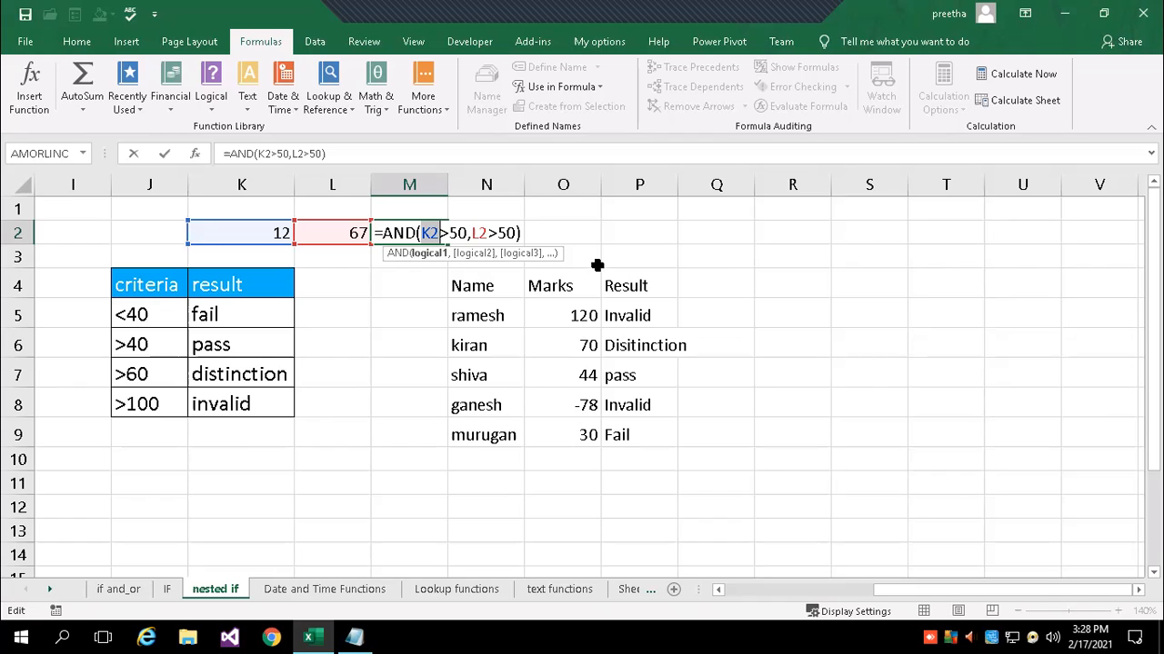
pyautogui.press('Return')
# Set the first sample value in K2 to 88 and check the AND formula in M2 against both values.
pyautogui.press('Up')
pyautogui.press('Left')
pyautogui.press('Left')
pyautogui.press('Down')
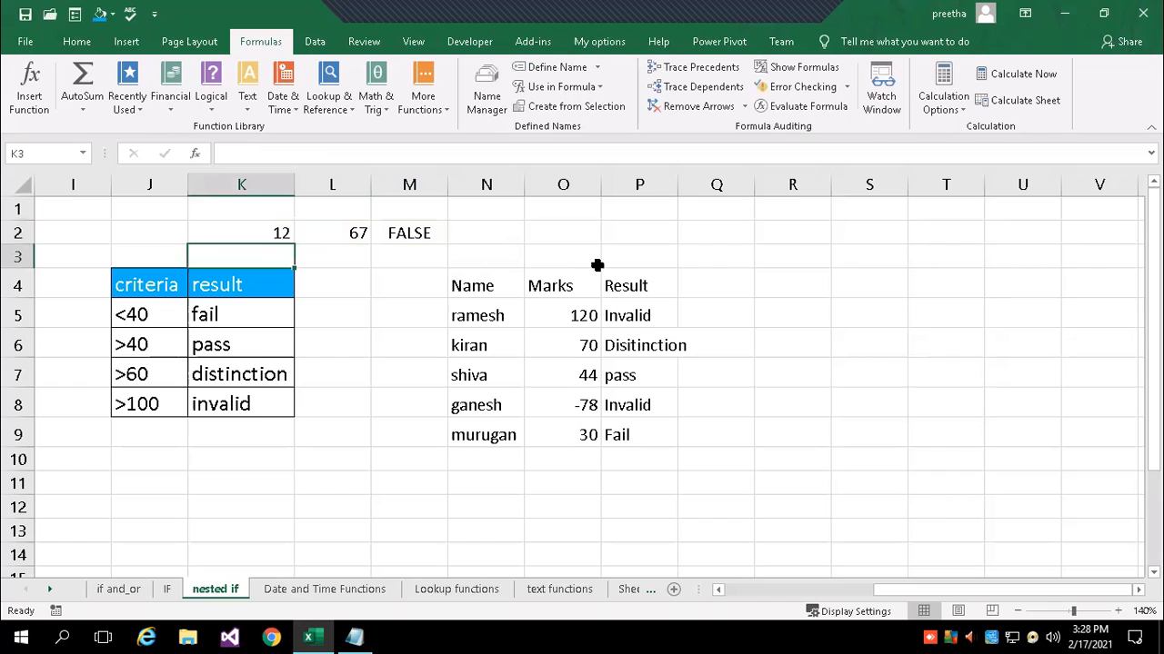
pyautogui.press('Up')
pyautogui.write('88')
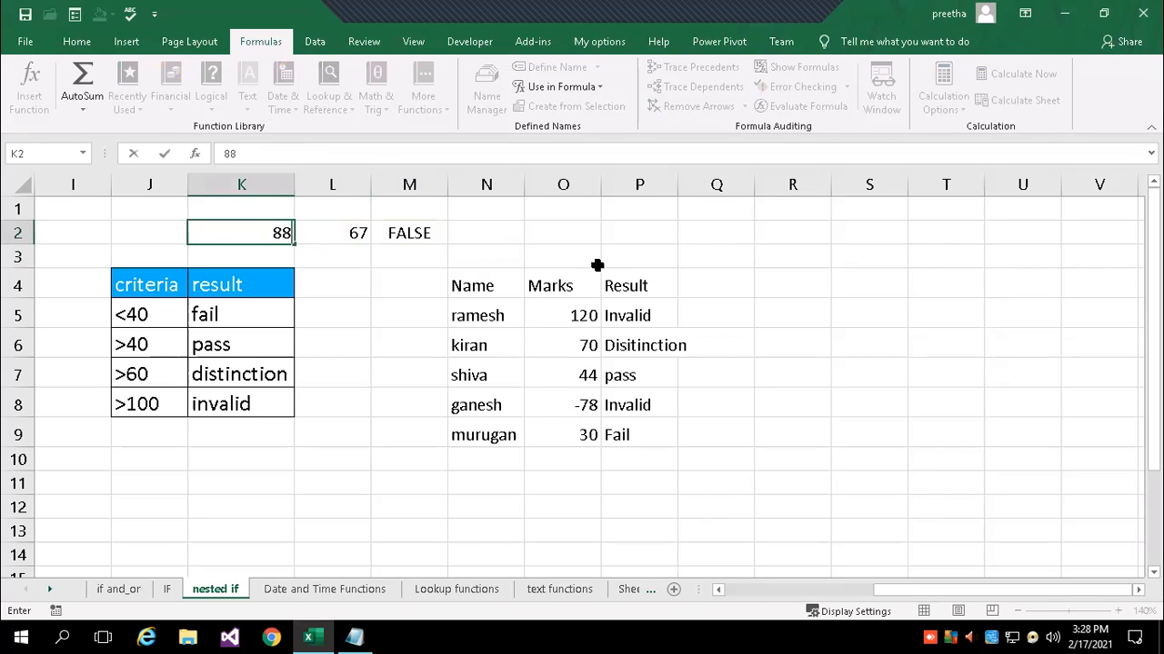
pyautogui.press('Return')
pyautogui.press('Up')
pyautogui.press('Right')
pyautogui.press('Right')
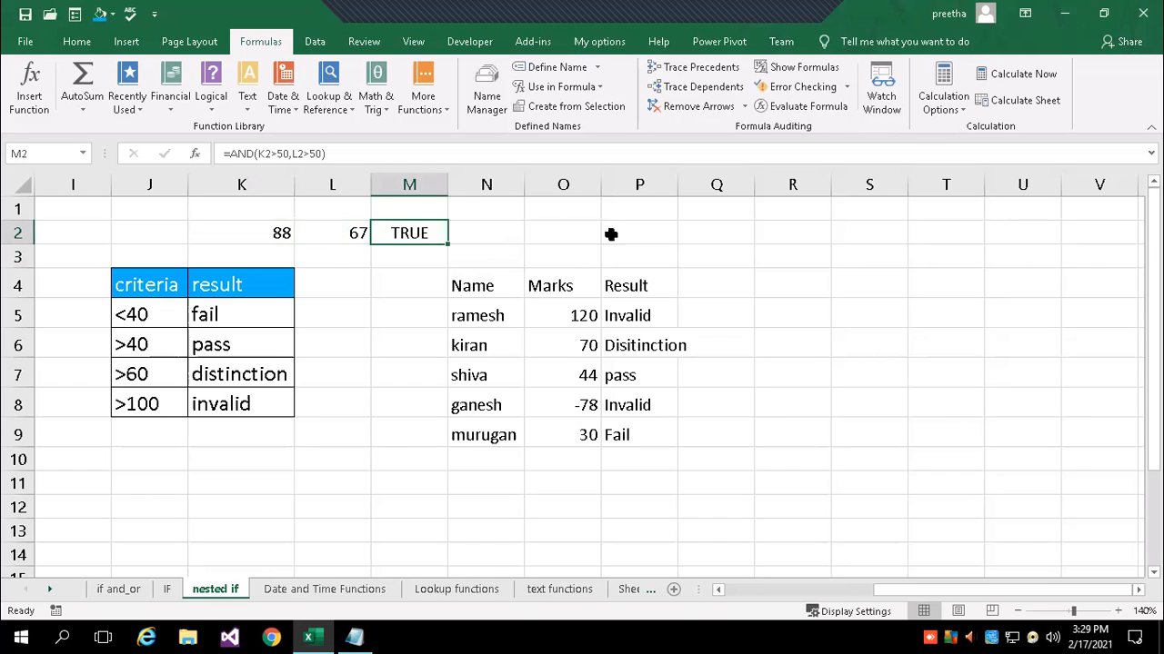
pyautogui.doubleClick(414, 233)
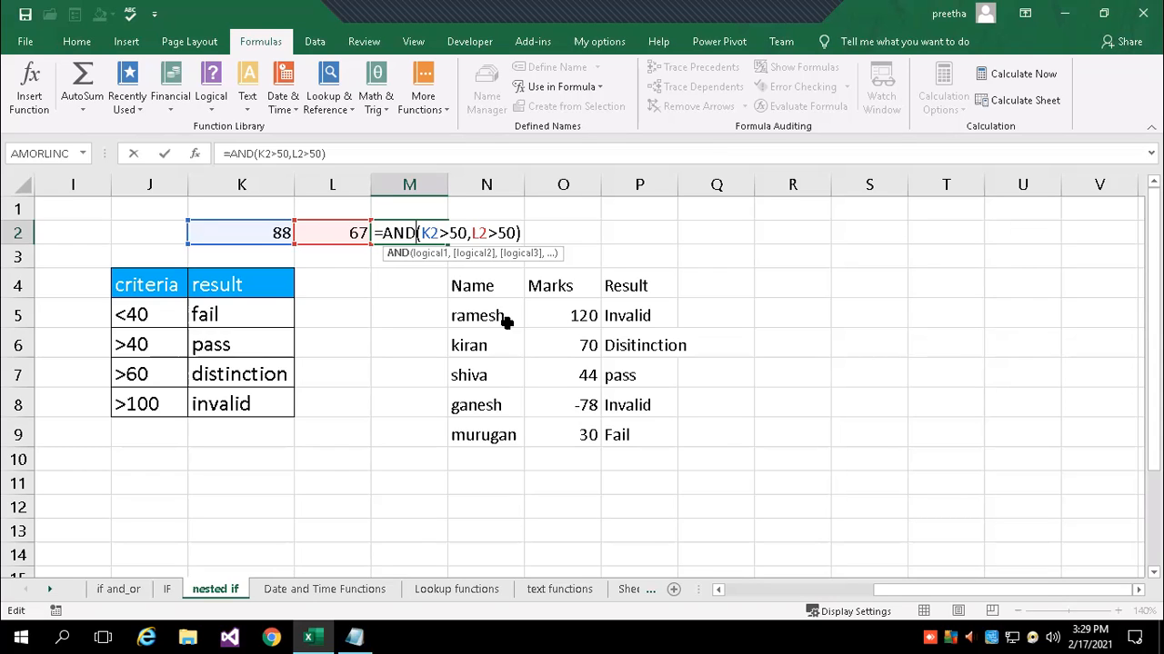
pyautogui.press('Return')
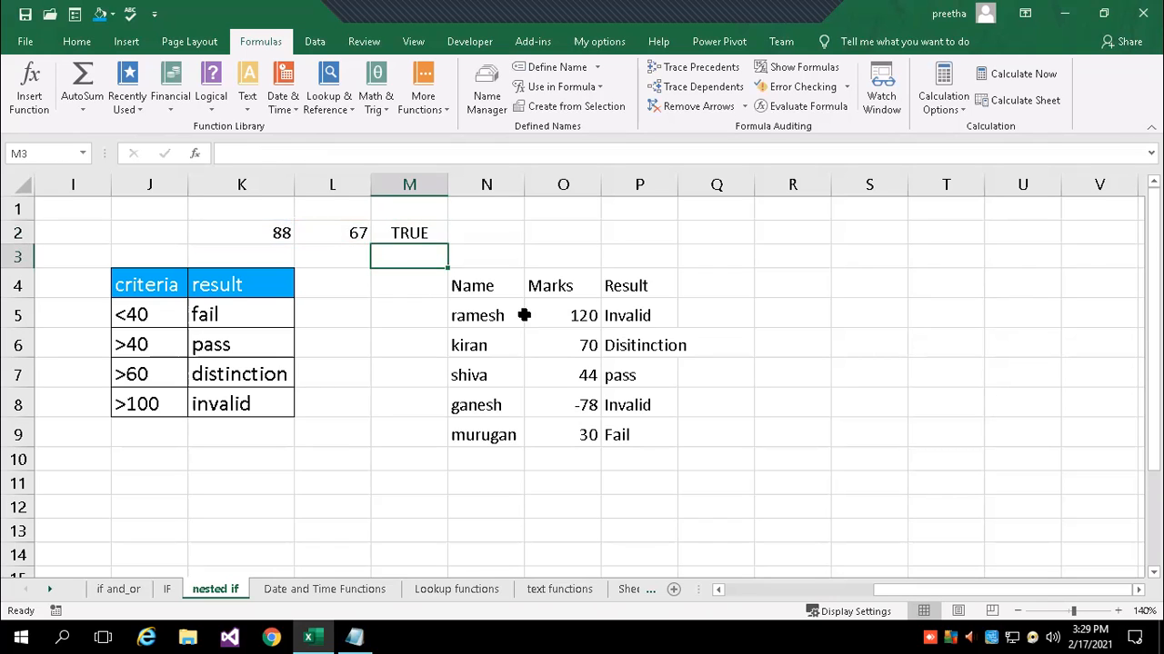
# Switch to the Notepad notes and add the syntax line "and(condition1, condition2.... conditionN)" below the relational operators, after a blank line.
pyautogui.click(352, 636)
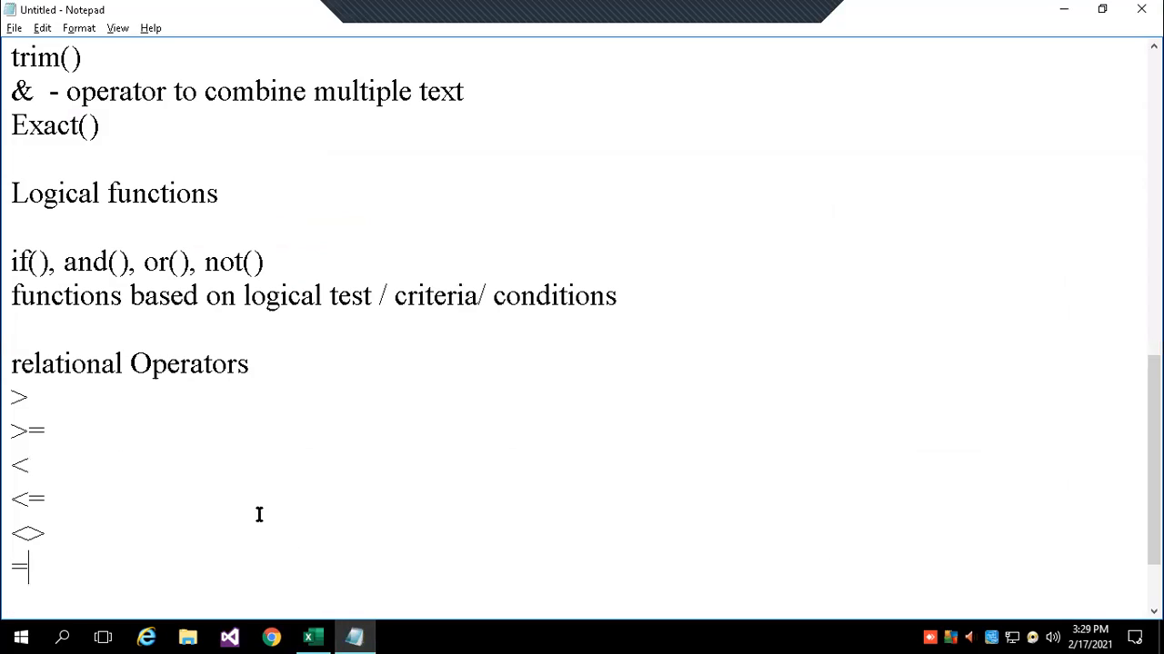
pyautogui.press('Return')
pyautogui.press('Return')
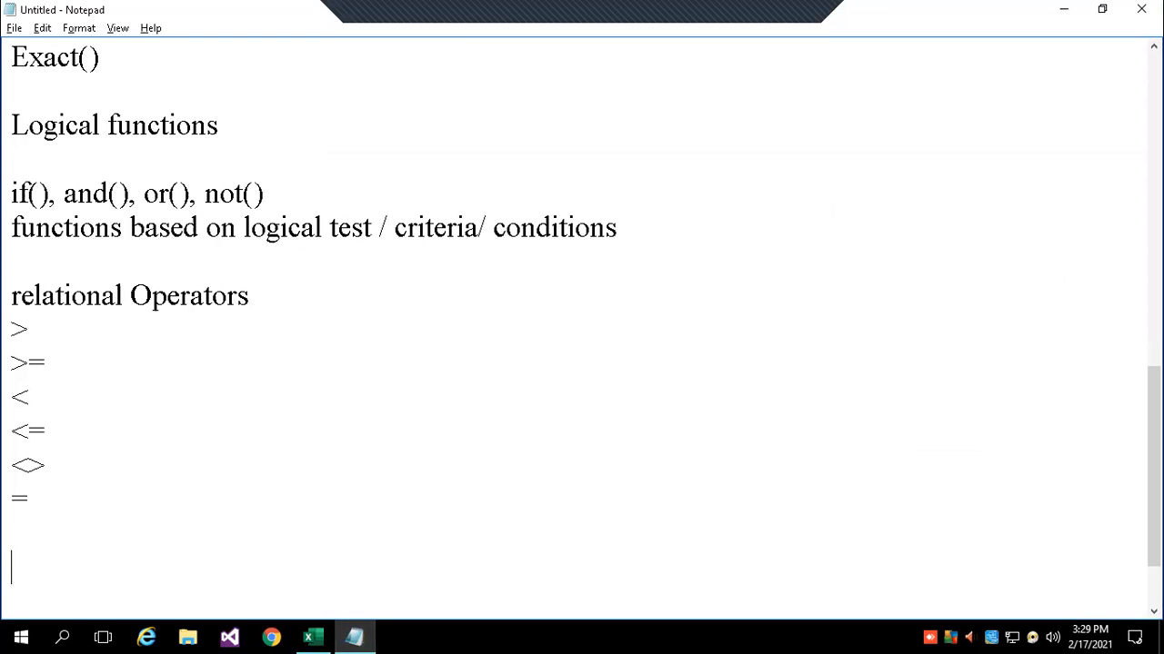
pyautogui.write('and(t')
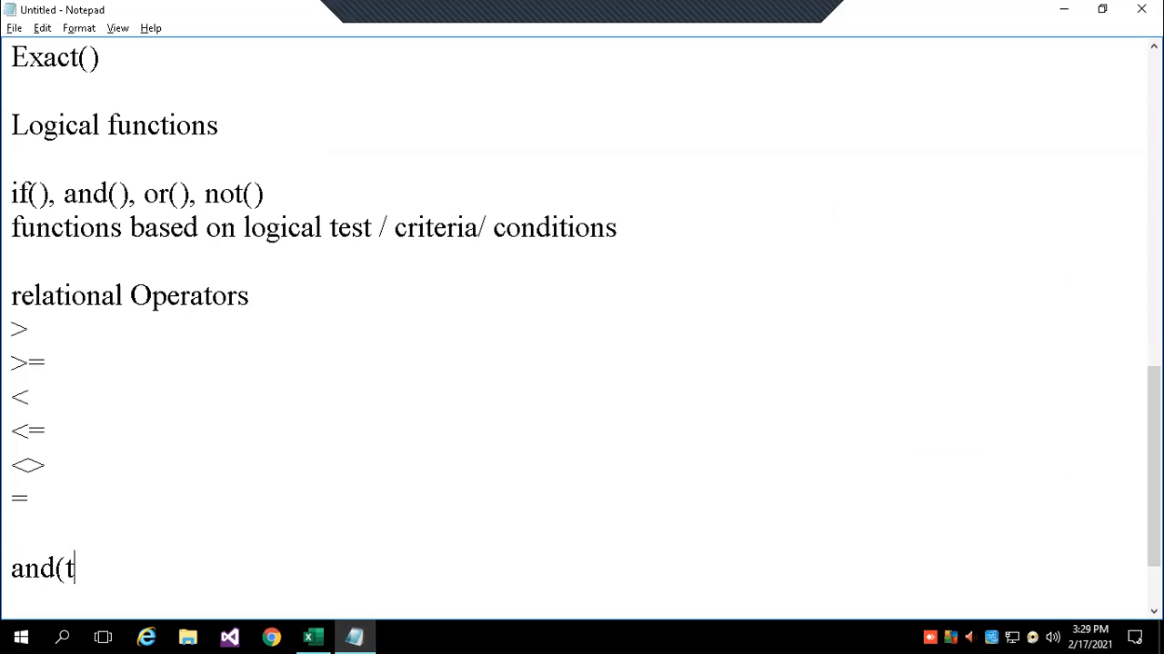
pyautogui.press('BackSpace')
pyautogui.write('condi')
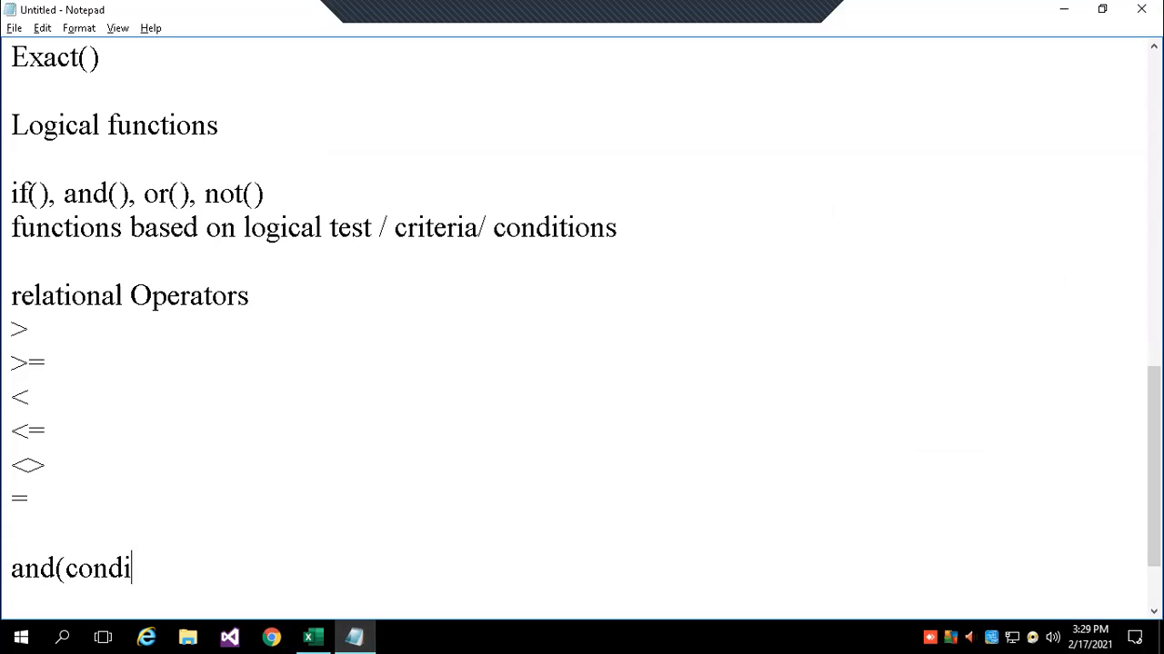
pyautogui.write('tion1, condi')
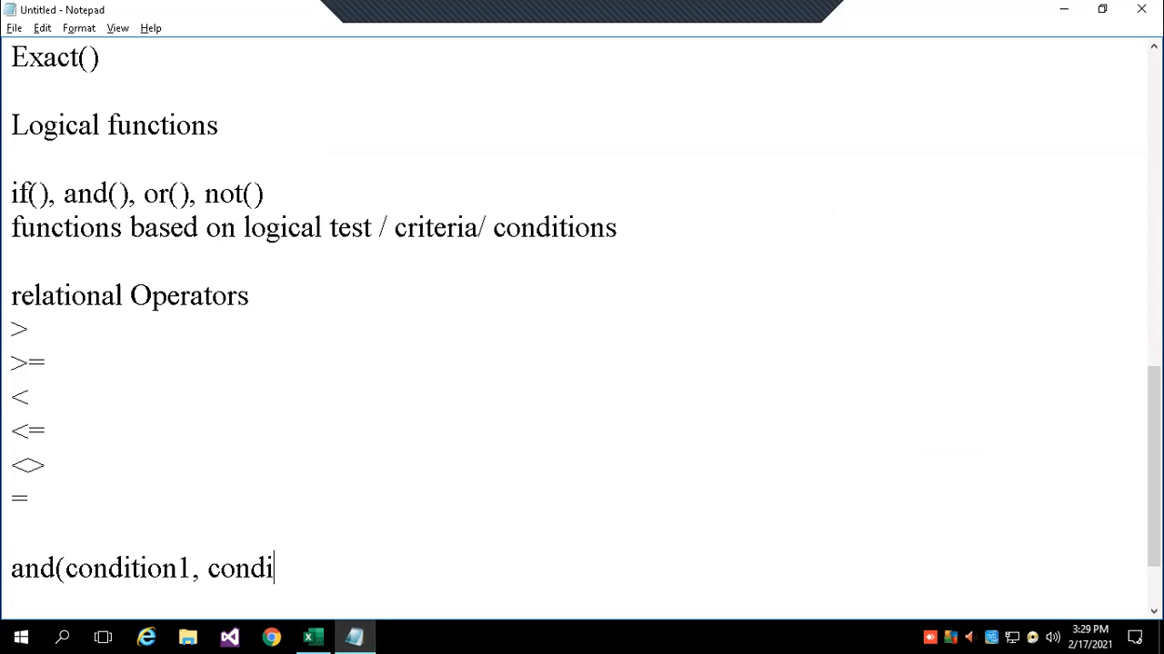
pyautogui.write('tion2.... condition')
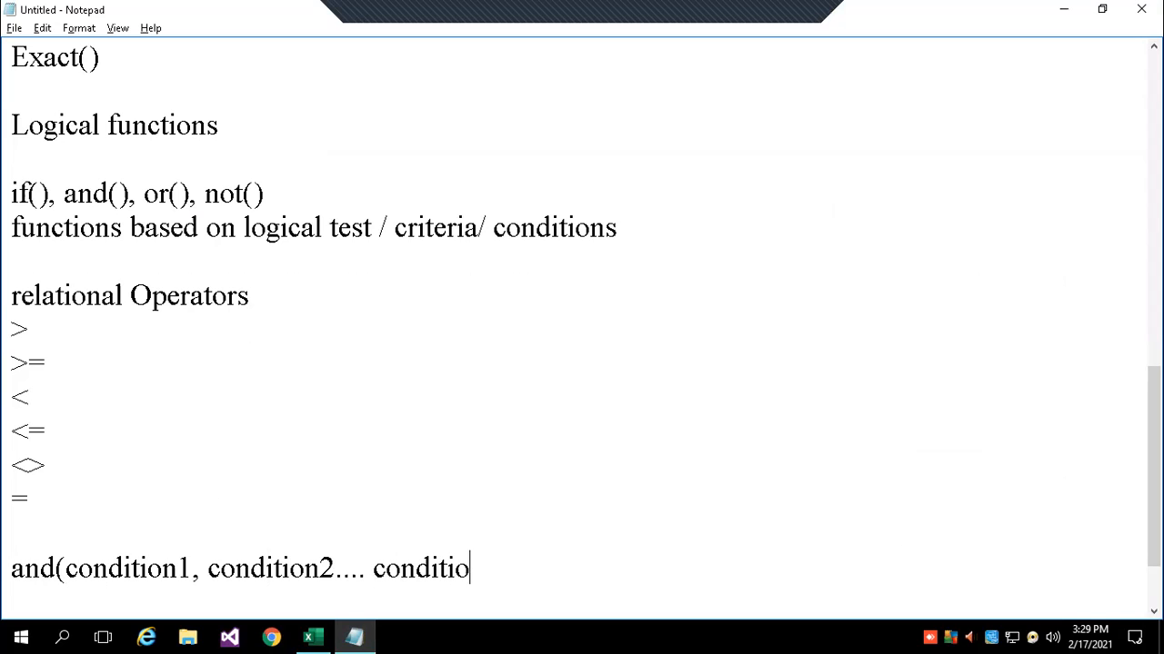
pyautogui.write('N)')
pyautogui.press('Return')
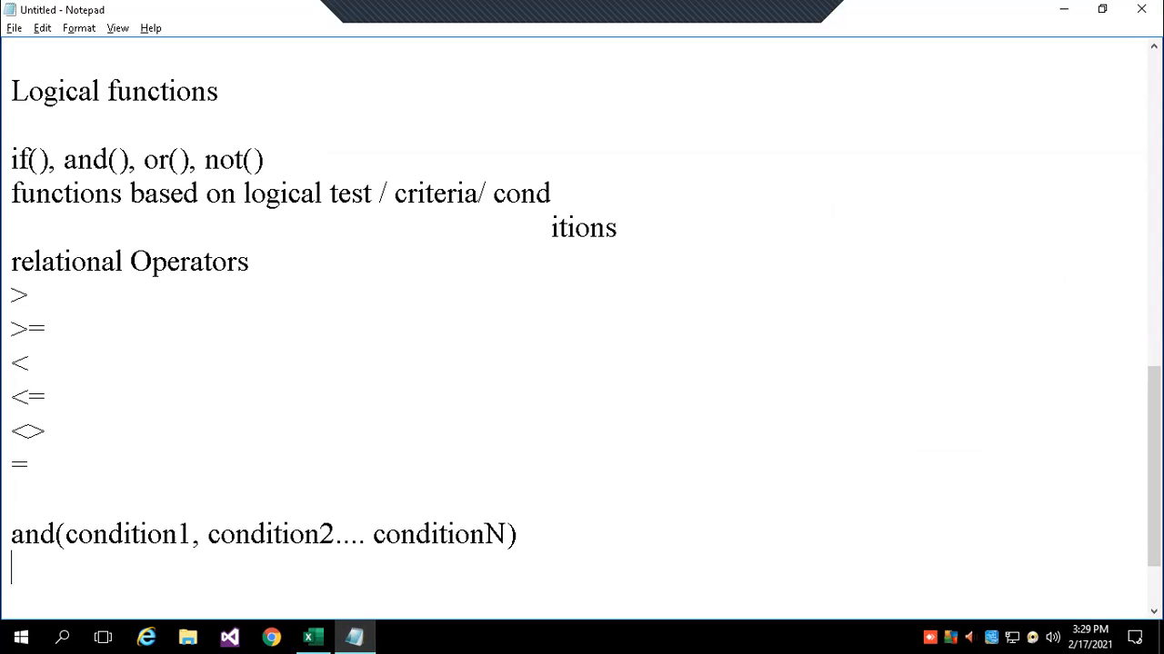
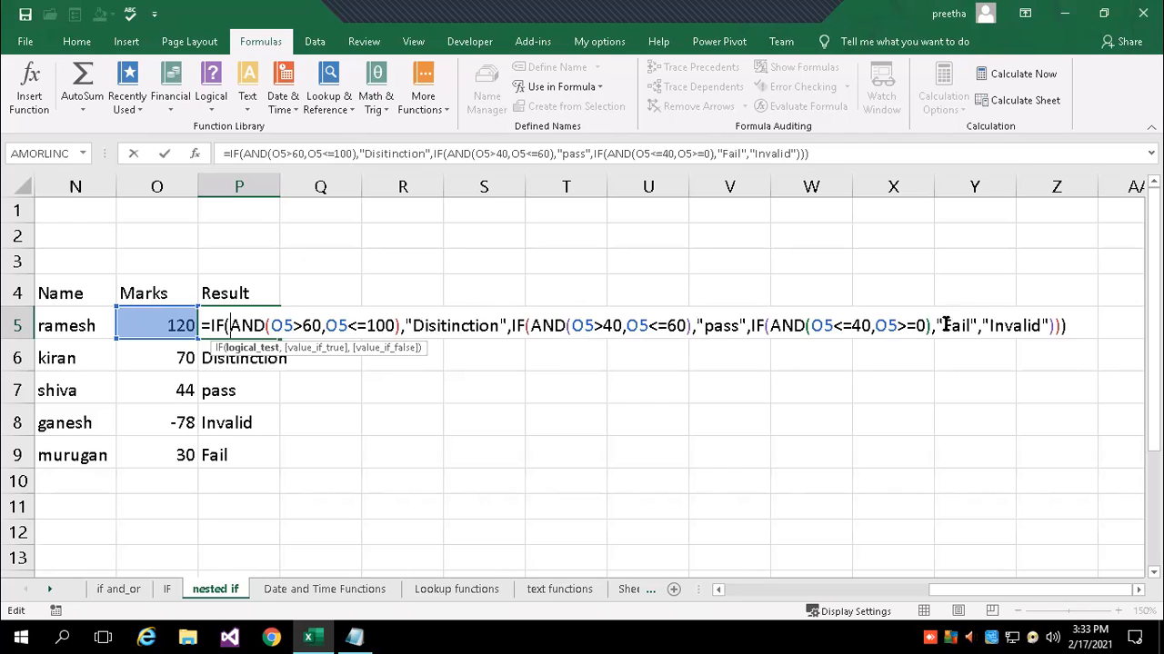
# Examine the nested IF/AND result formulas in P5, P8 and P6, comparing their conditions and return values with each student's marks.
pyautogui.moveTo(983, 325); pyautogui.dragTo(1042, 325)
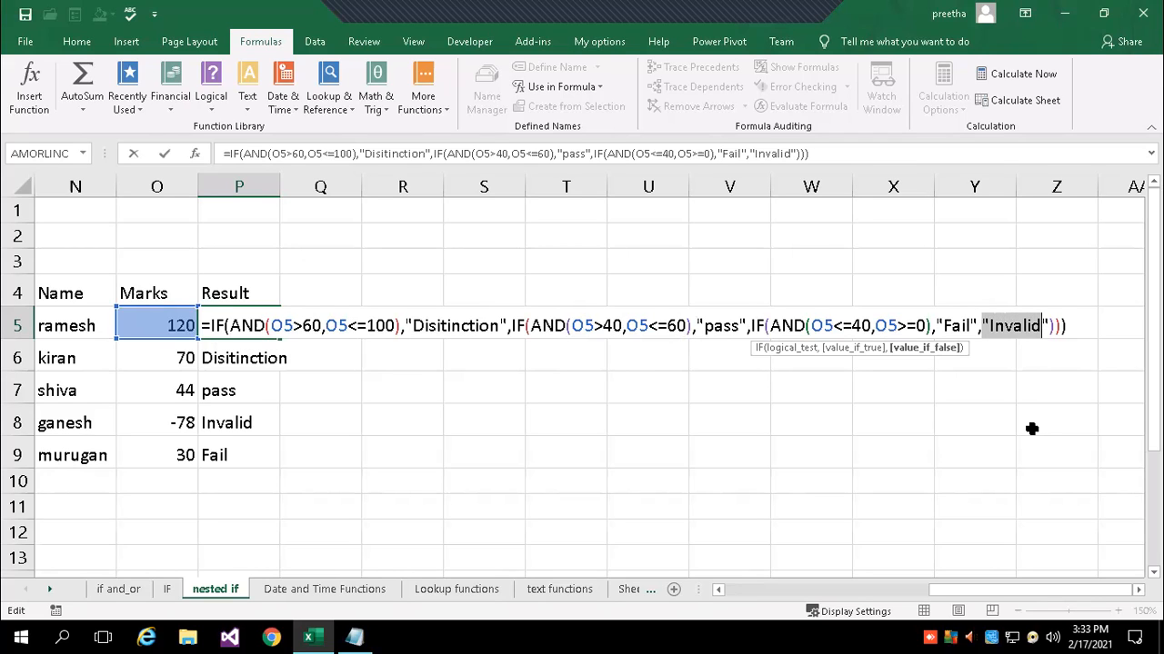
pyautogui.press('Return')
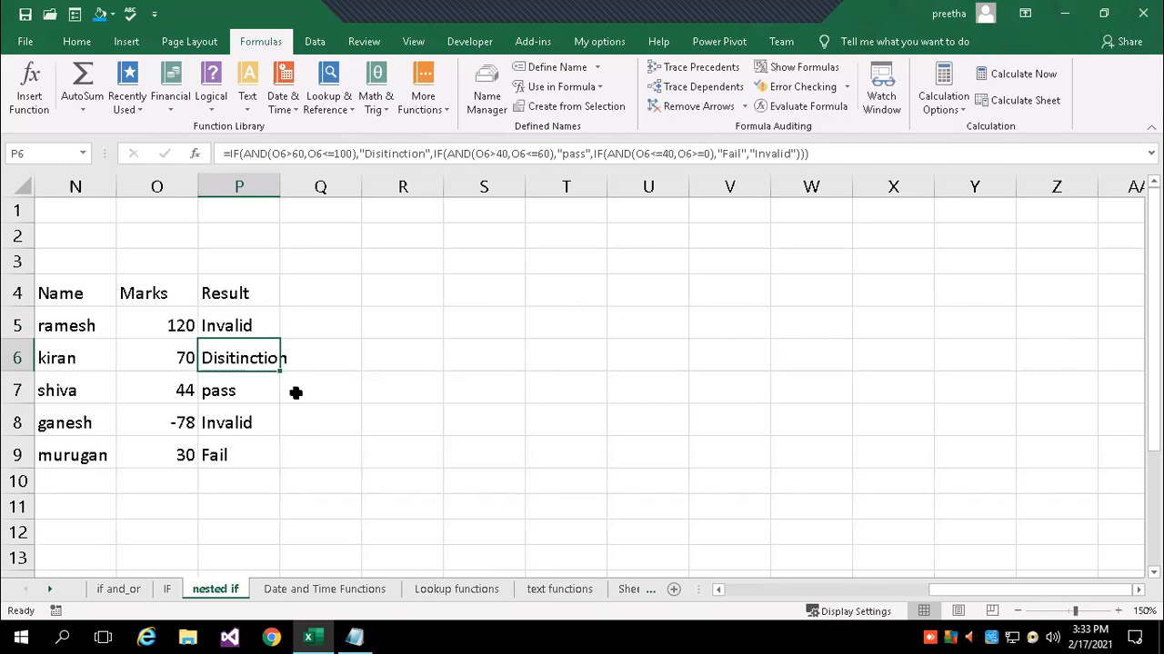
pyautogui.click(716, 591)
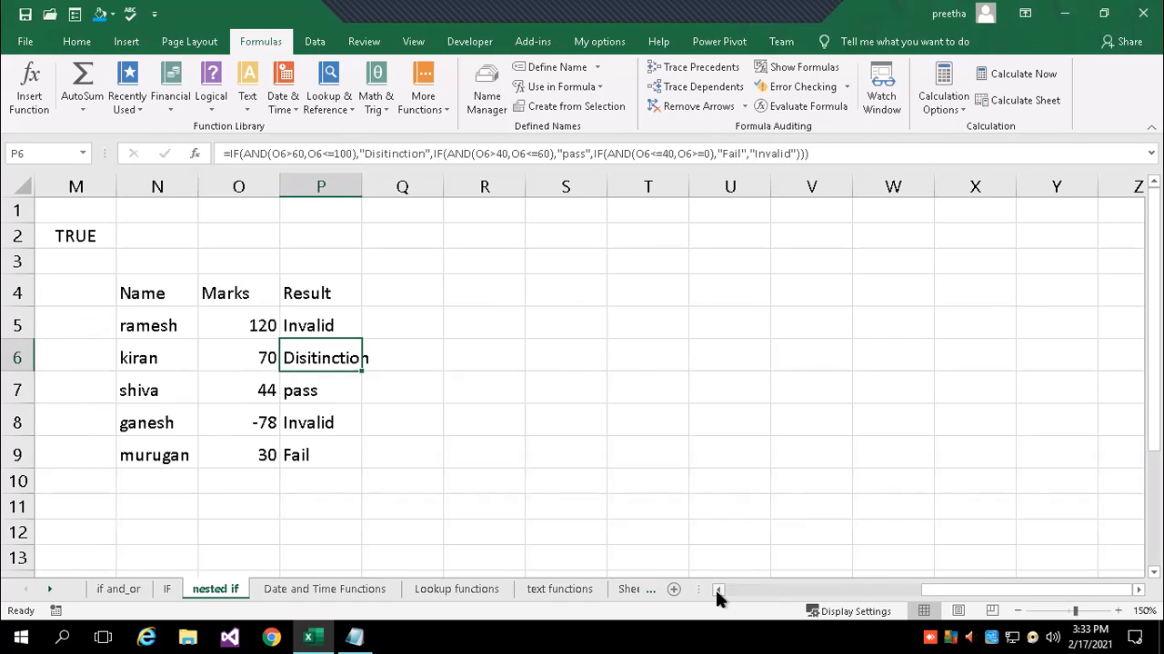
pyautogui.click(716, 591)
pyautogui.click(320, 421)
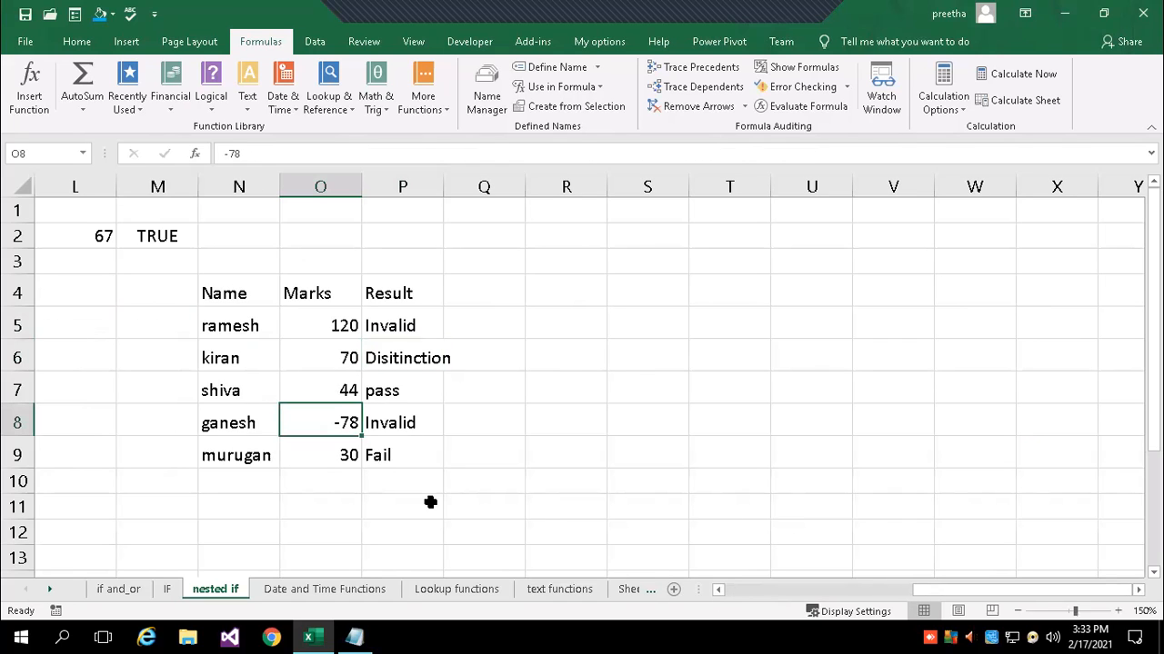
pyautogui.doubleClick(394, 423)
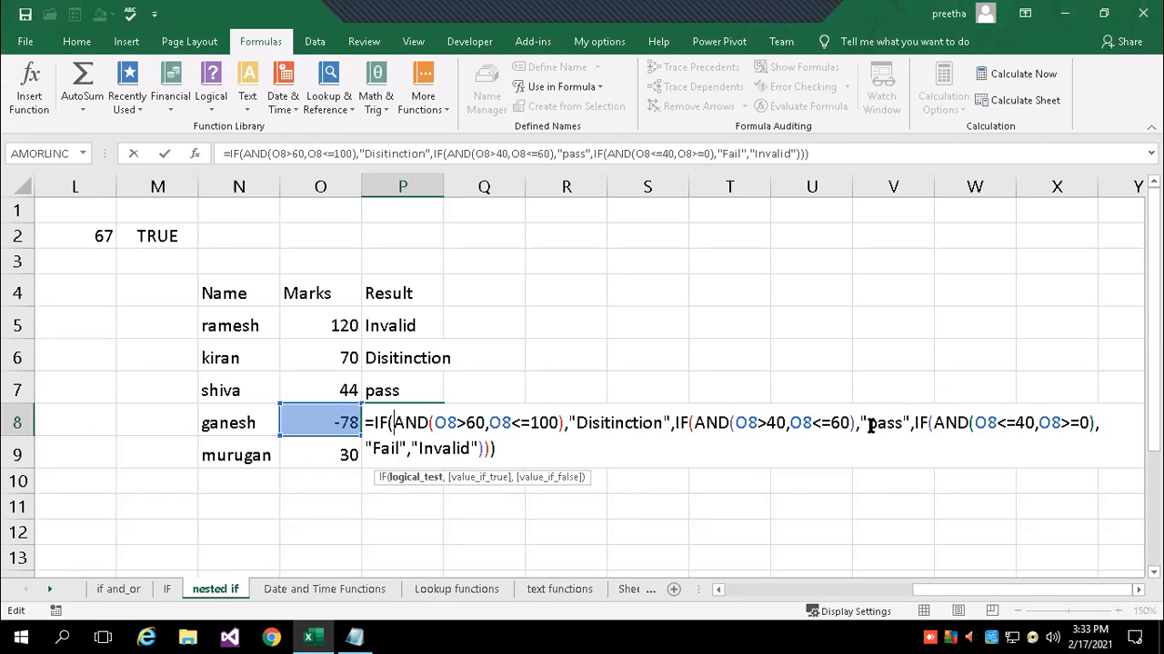
pyautogui.moveTo(869, 423); pyautogui.dragTo(905, 424)
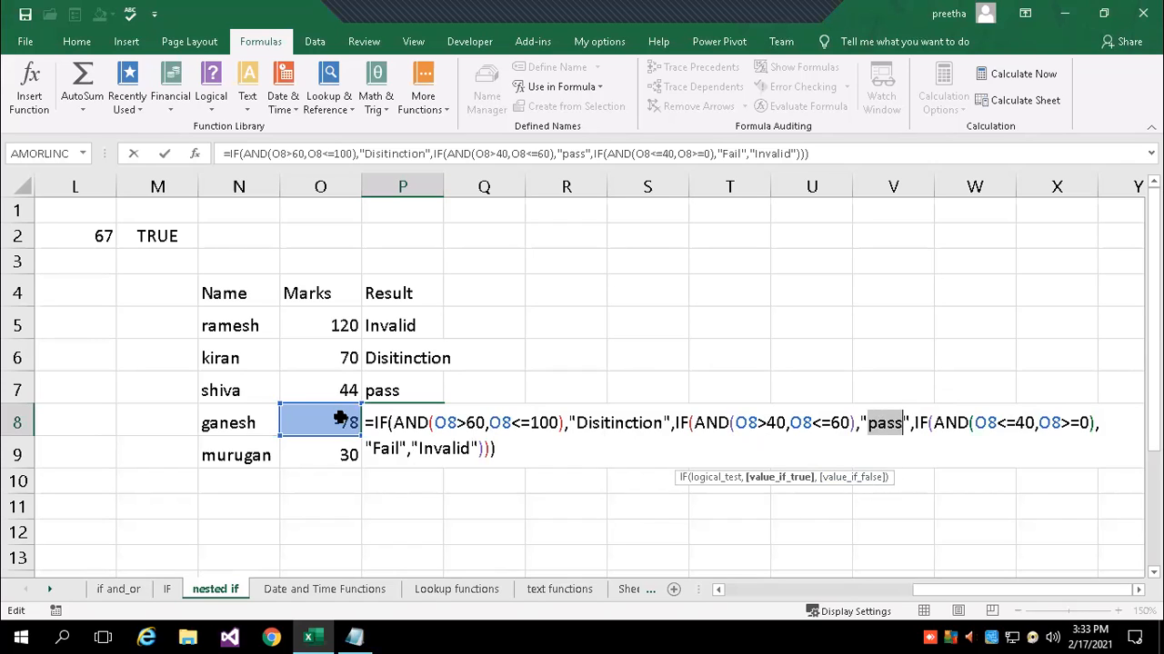
pyautogui.press('Escape')
pyautogui.click(409, 359)
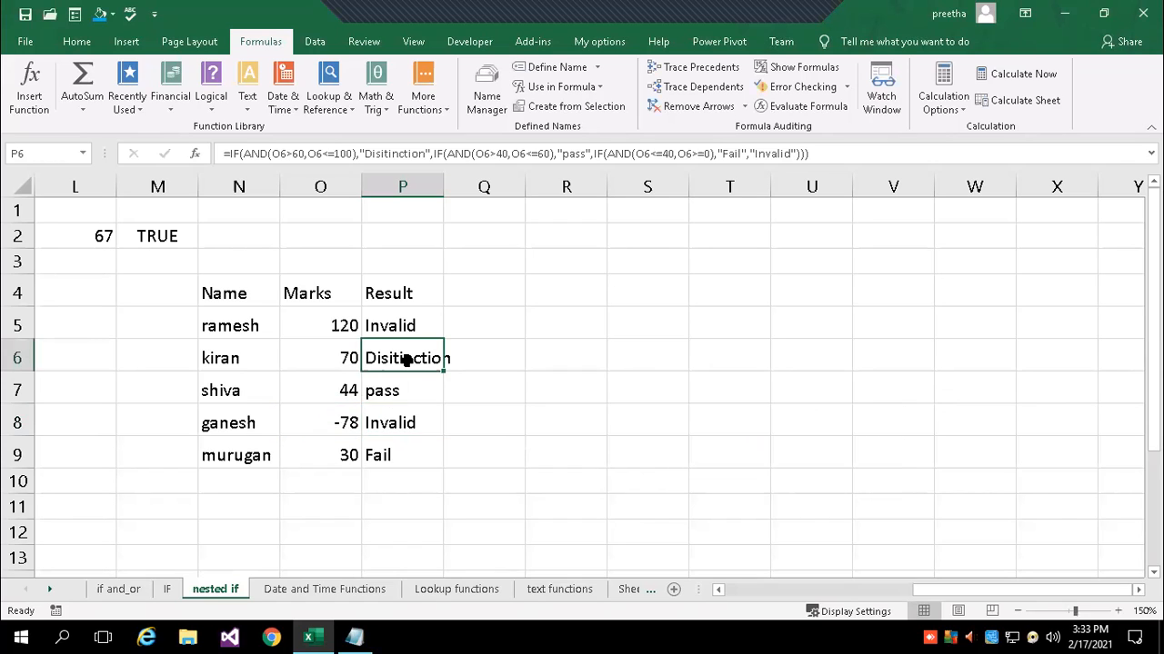
pyautogui.doubleClick(407, 359)
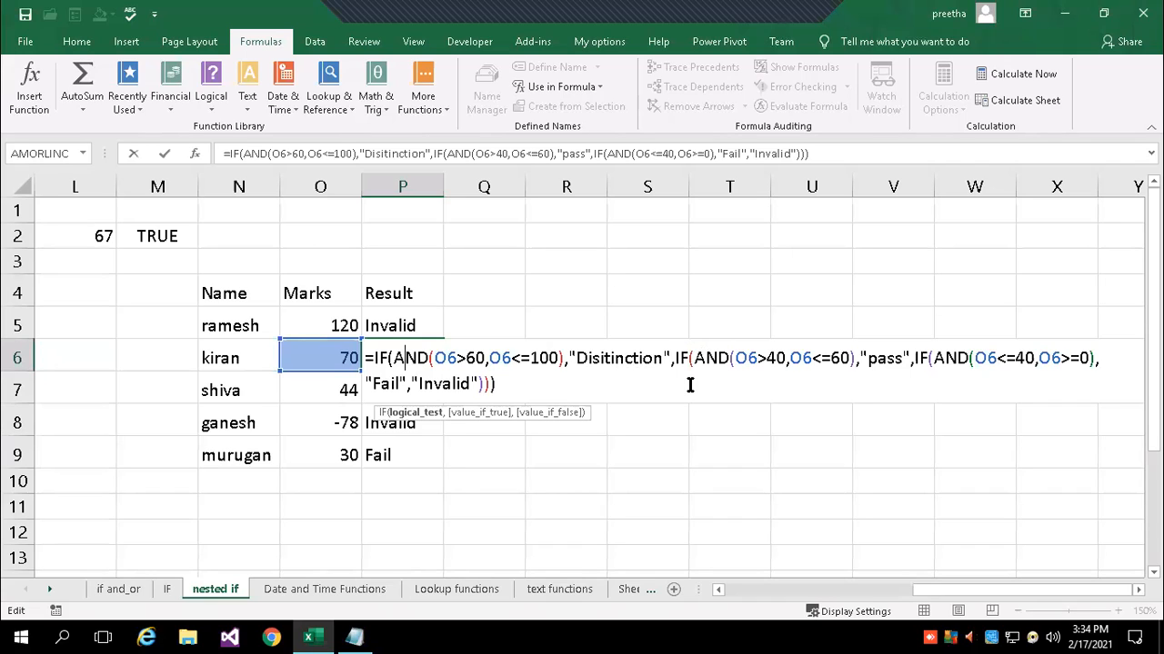
pyautogui.press('Return')
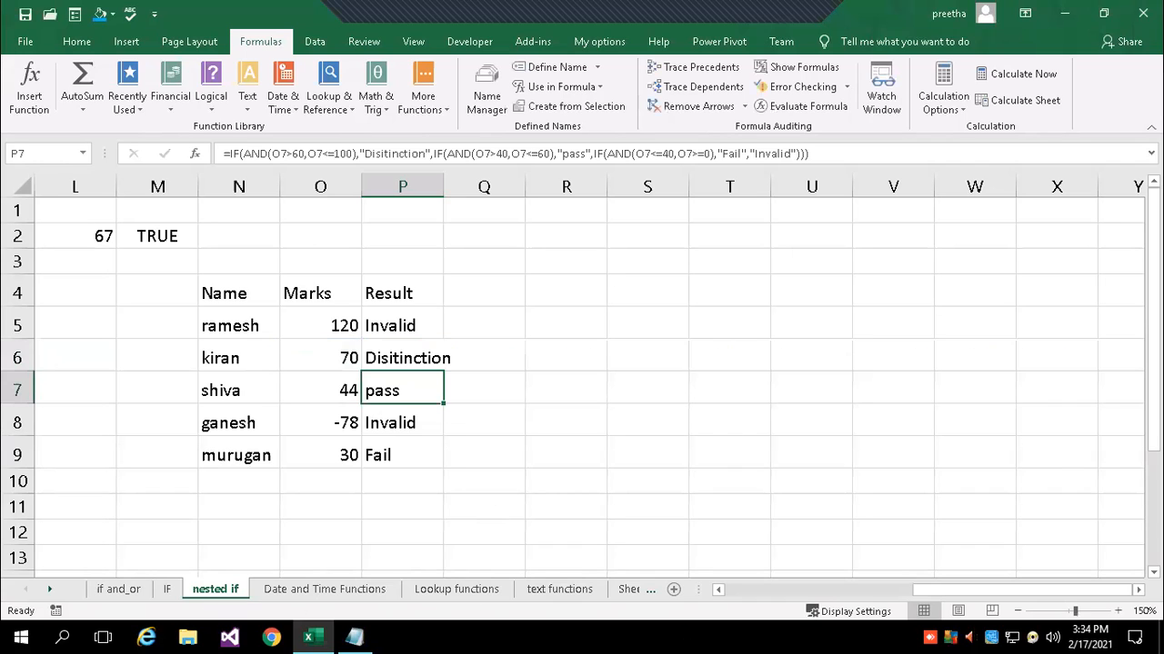
pyautogui.click(717, 590)
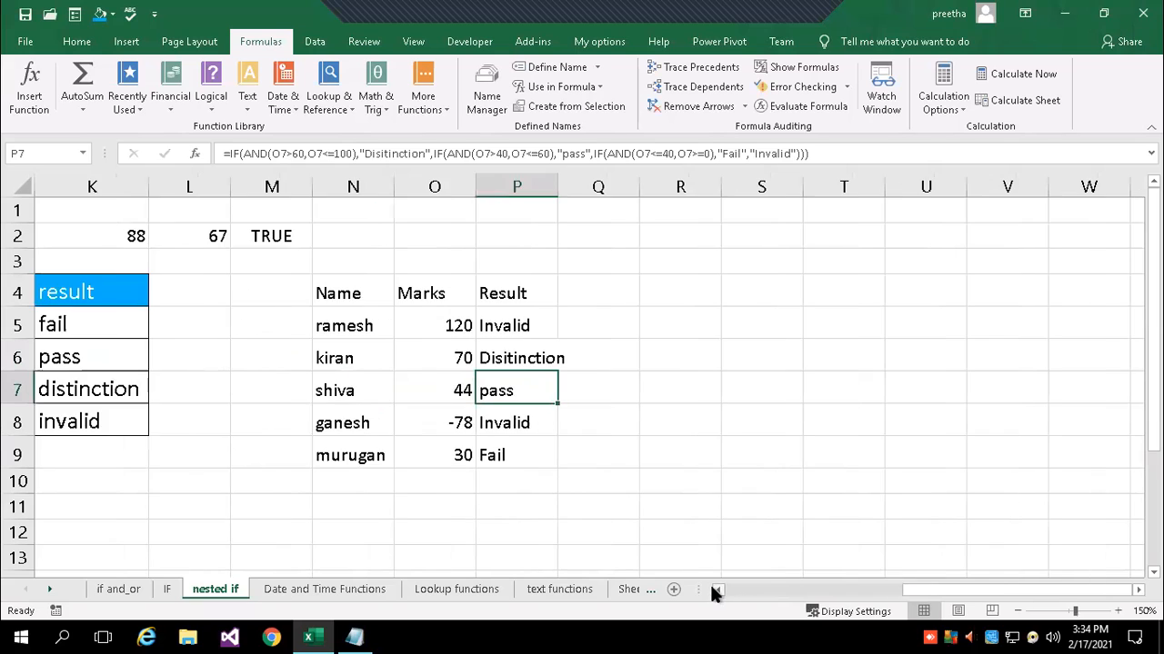
# Switch to the "if and_or" sheet and examine the IF/OR formula behind the first order's status in C2.
pyautogui.click(717, 590)
pyautogui.click(717, 590)
pyautogui.click(717, 590)
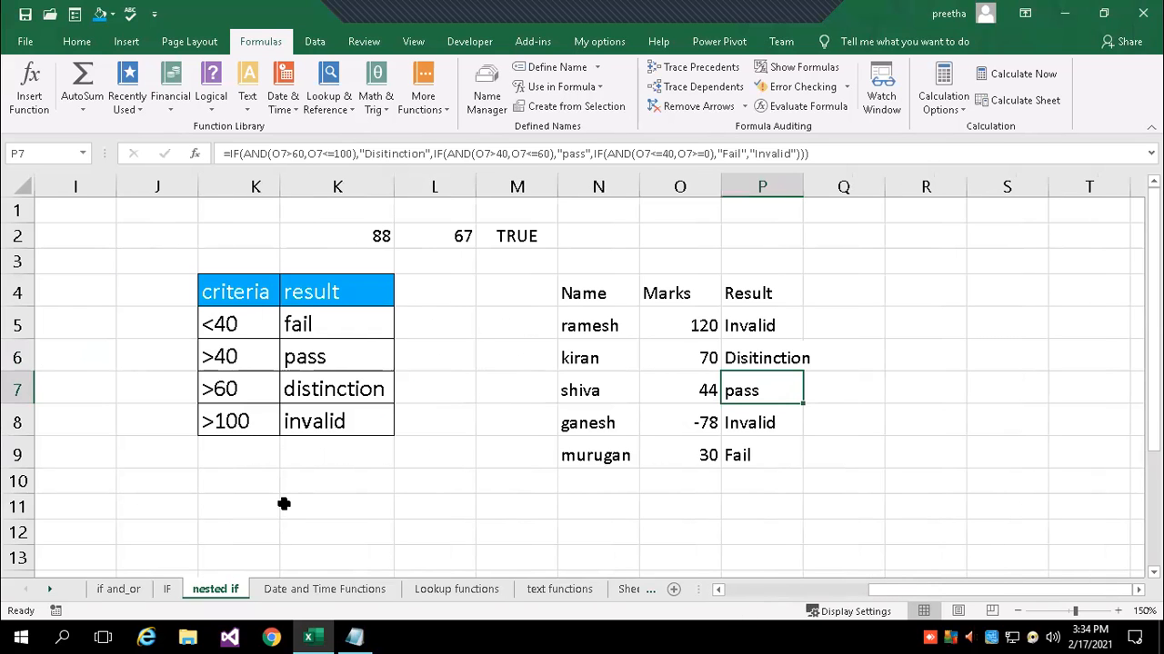
pyautogui.click(119, 589)
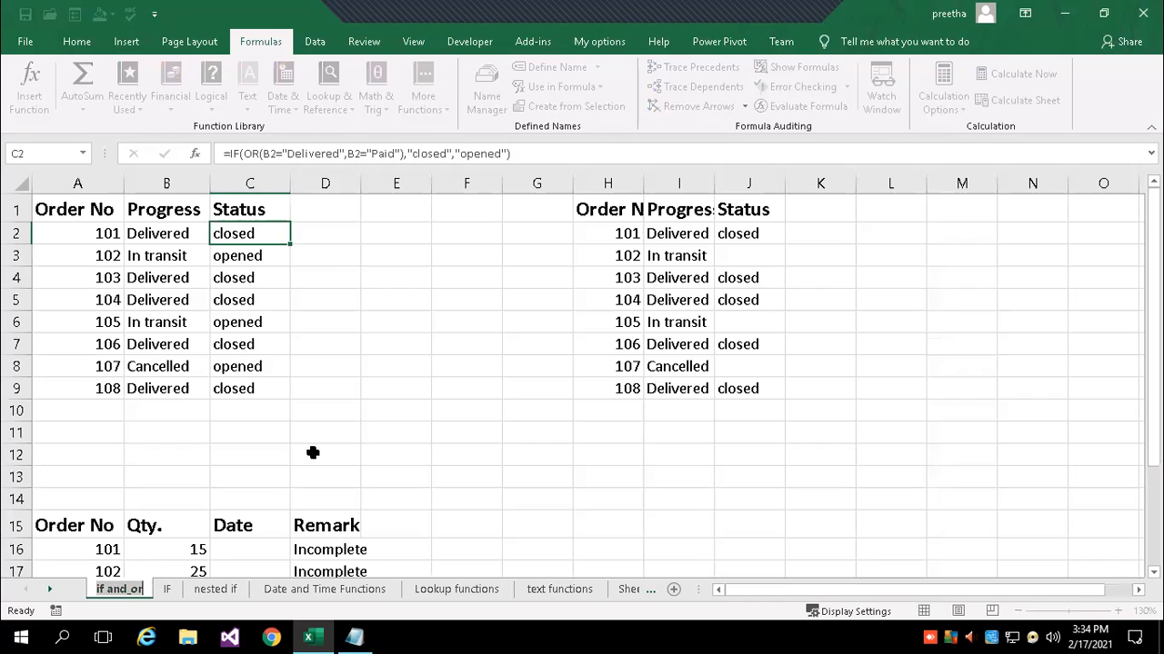
pyautogui.click(367, 308)
pyautogui.click(238, 230)
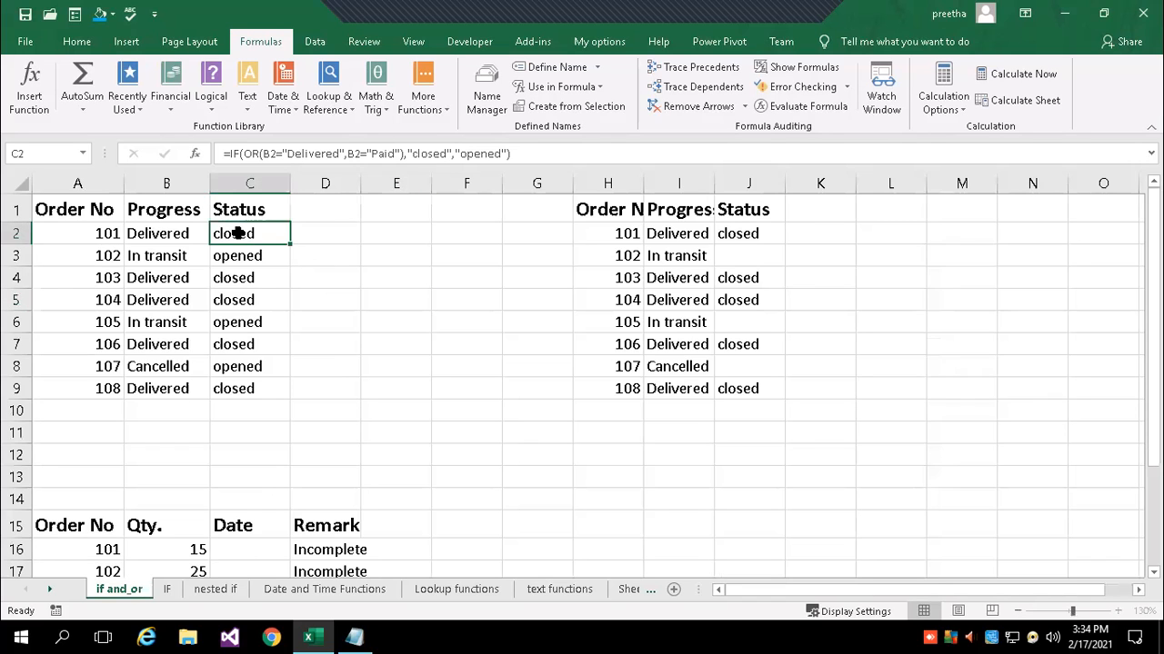
pyautogui.doubleClick(265, 233)
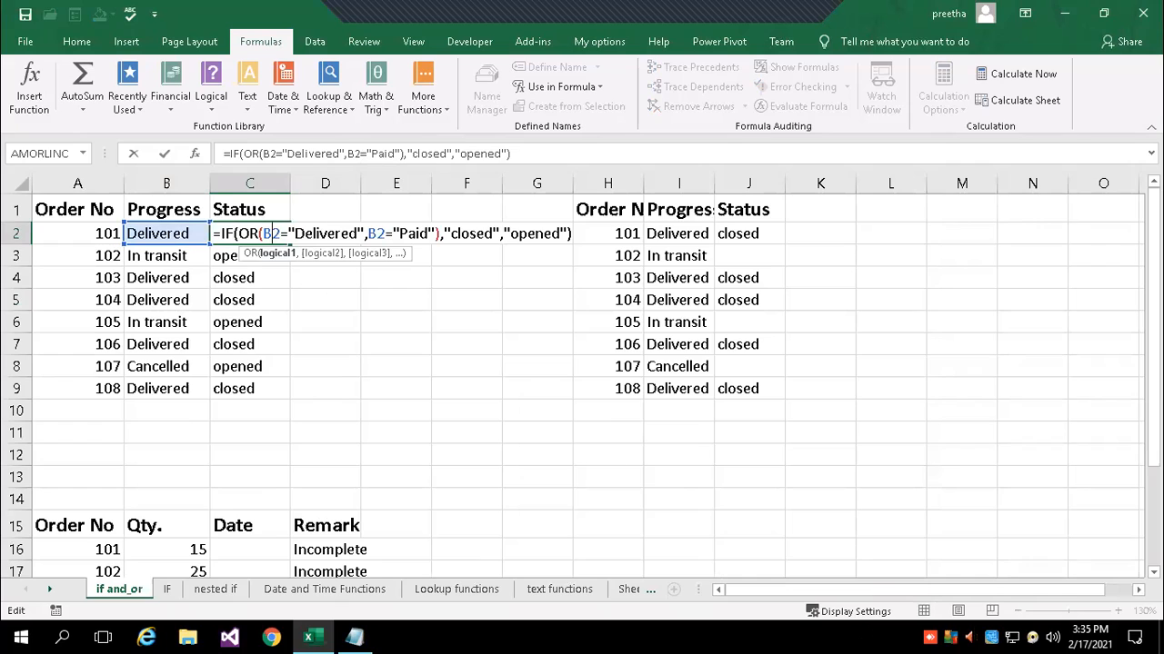
pyautogui.press('Return')
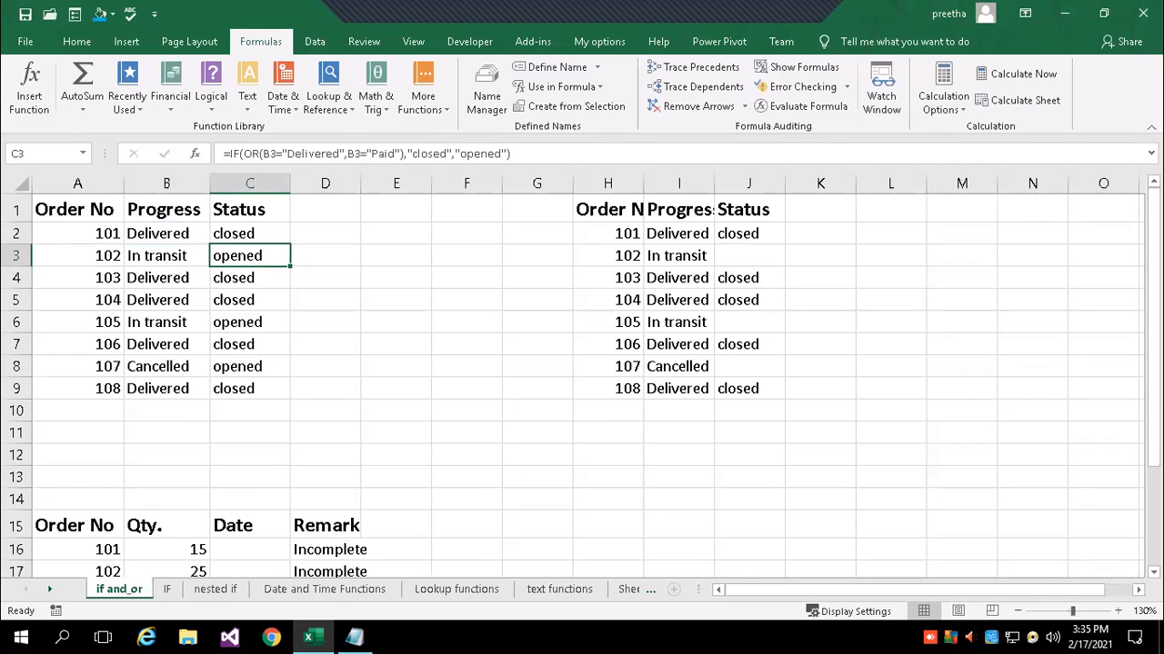
# Set the progress of order 103 in B4 to "Paid".
pyautogui.click(326, 255)
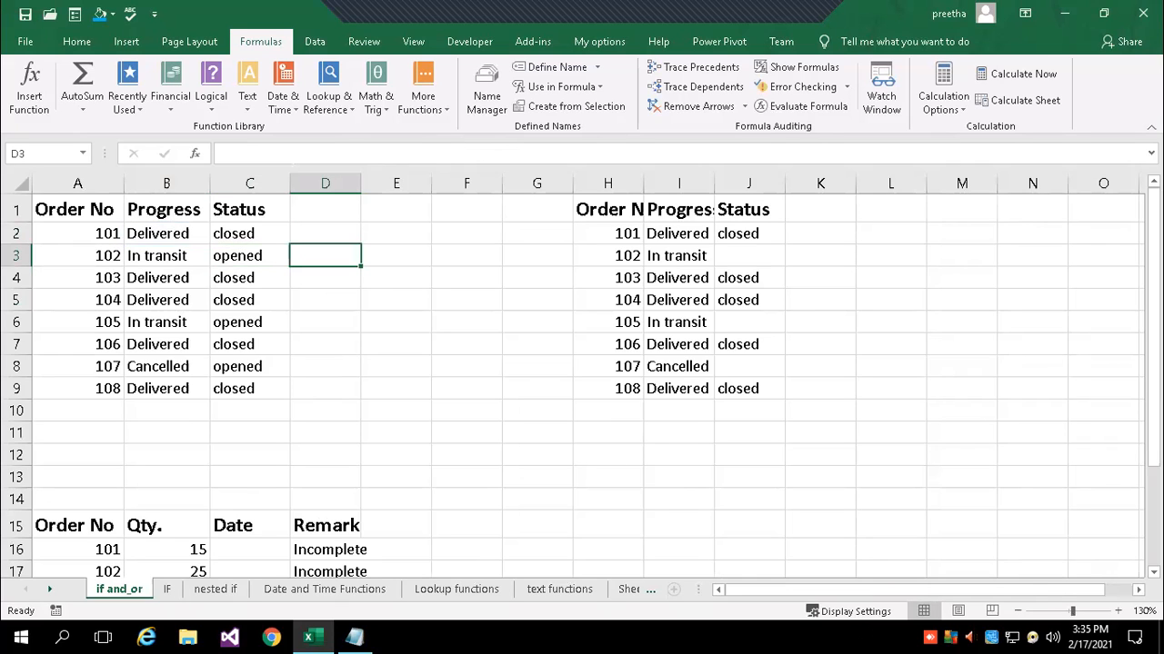
pyautogui.press('Right')
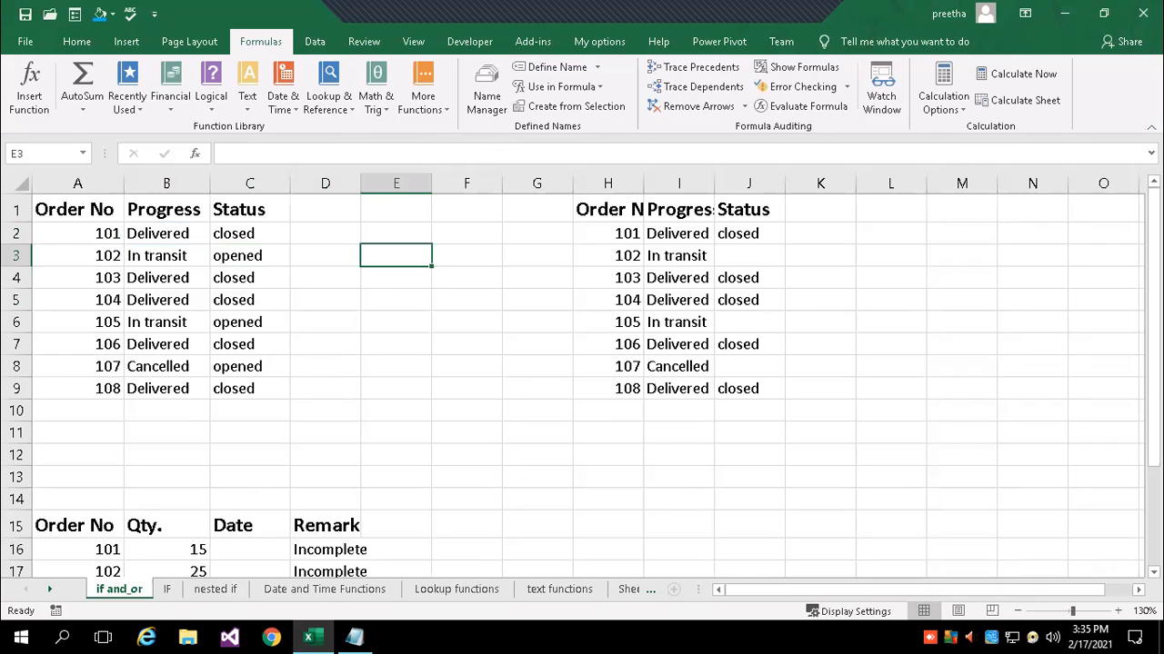
pyautogui.click(172, 277)
pyautogui.write('Paid')
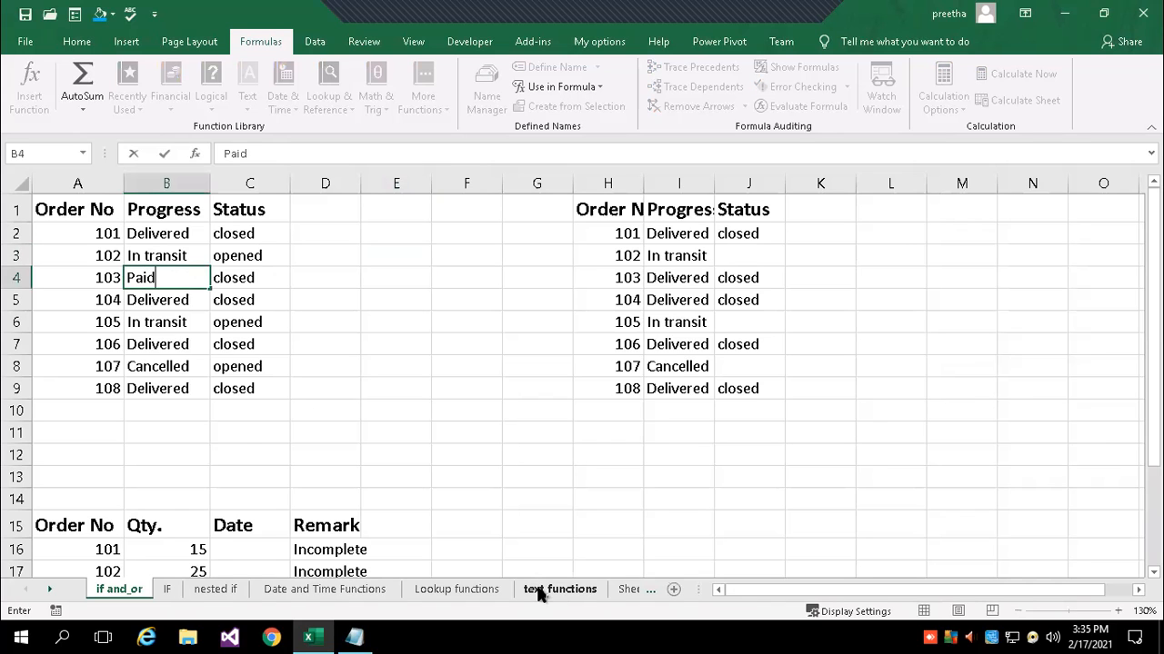
pyautogui.press('Return')
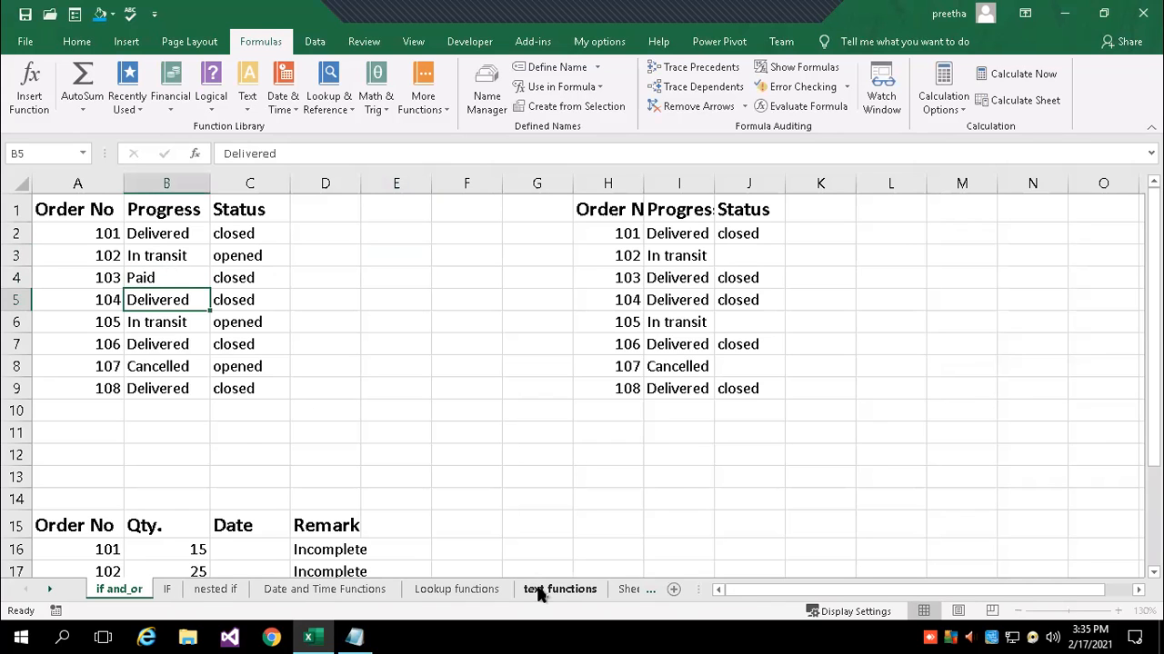
# Check the OR conditions of the status formulas in C4 and C2 against each order's progress.
pyautogui.click(238, 278)
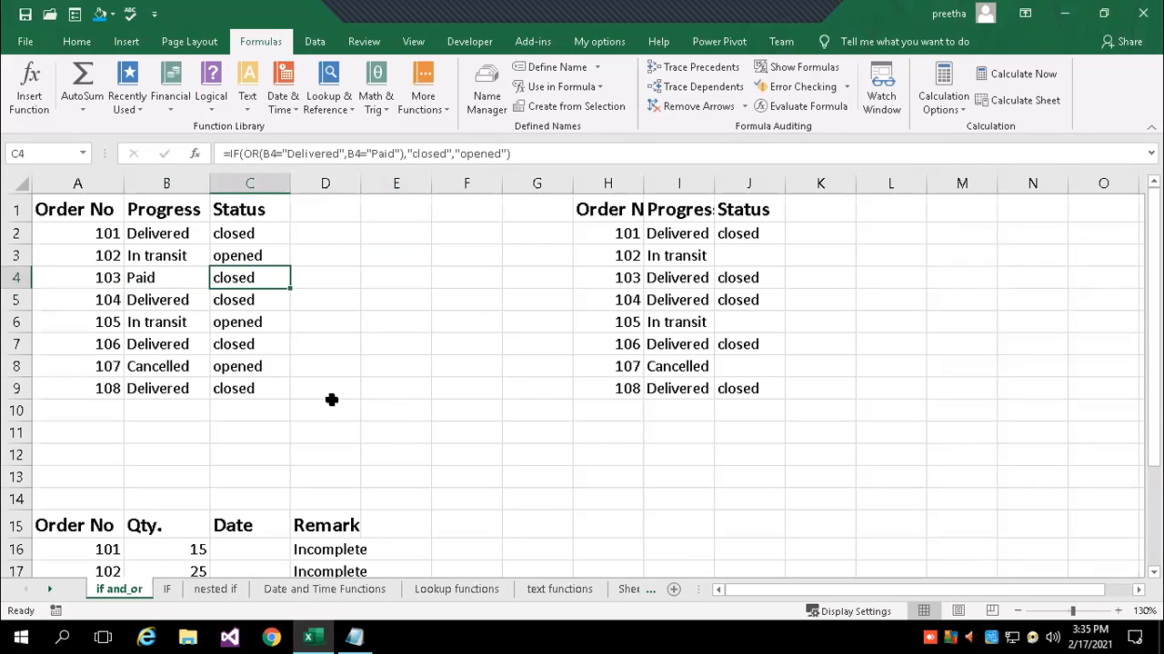
pyautogui.click(315, 153)
pyautogui.doubleClick(315, 152)
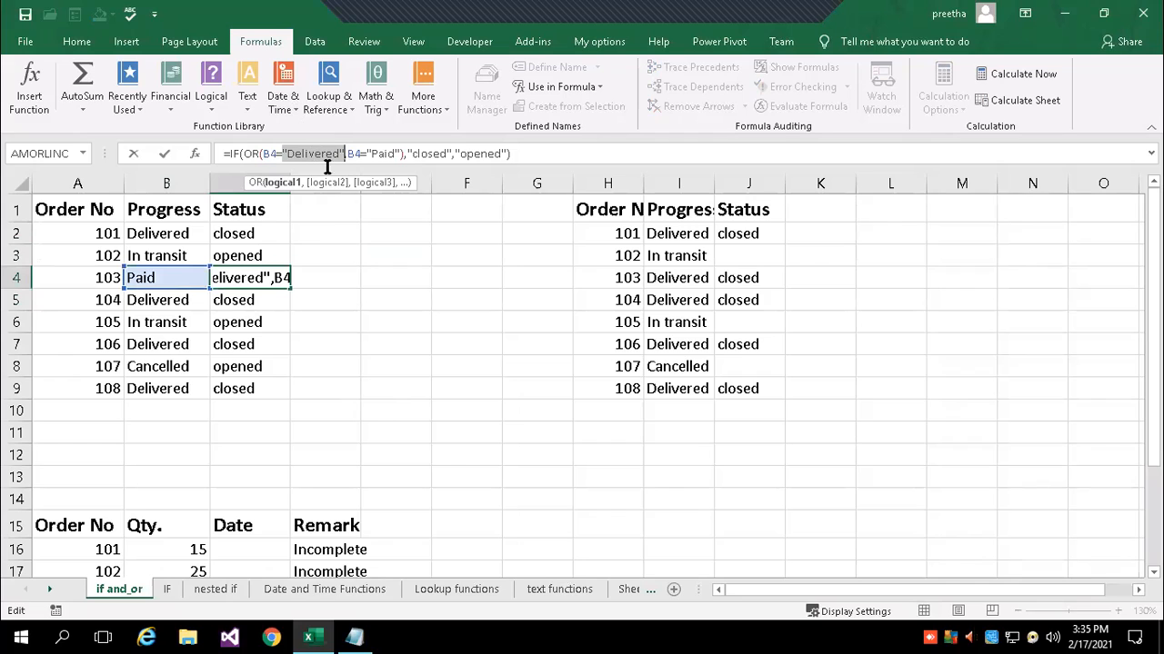
pyautogui.press('Escape')
pyautogui.click(266, 235)
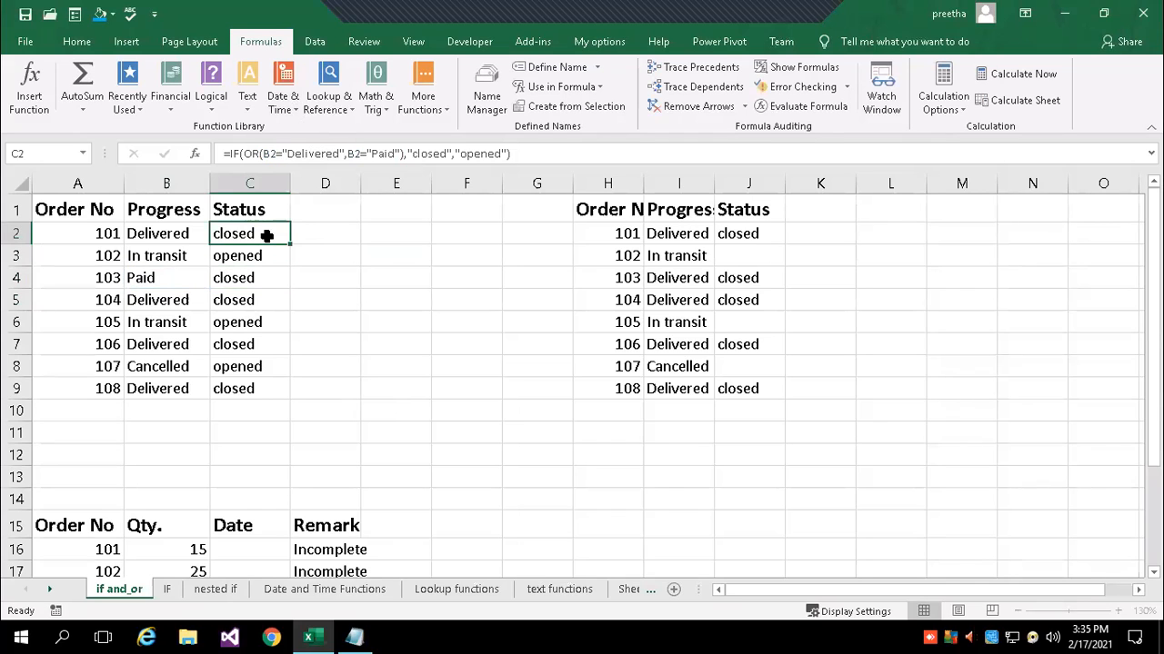
pyautogui.doubleClick(266, 235)
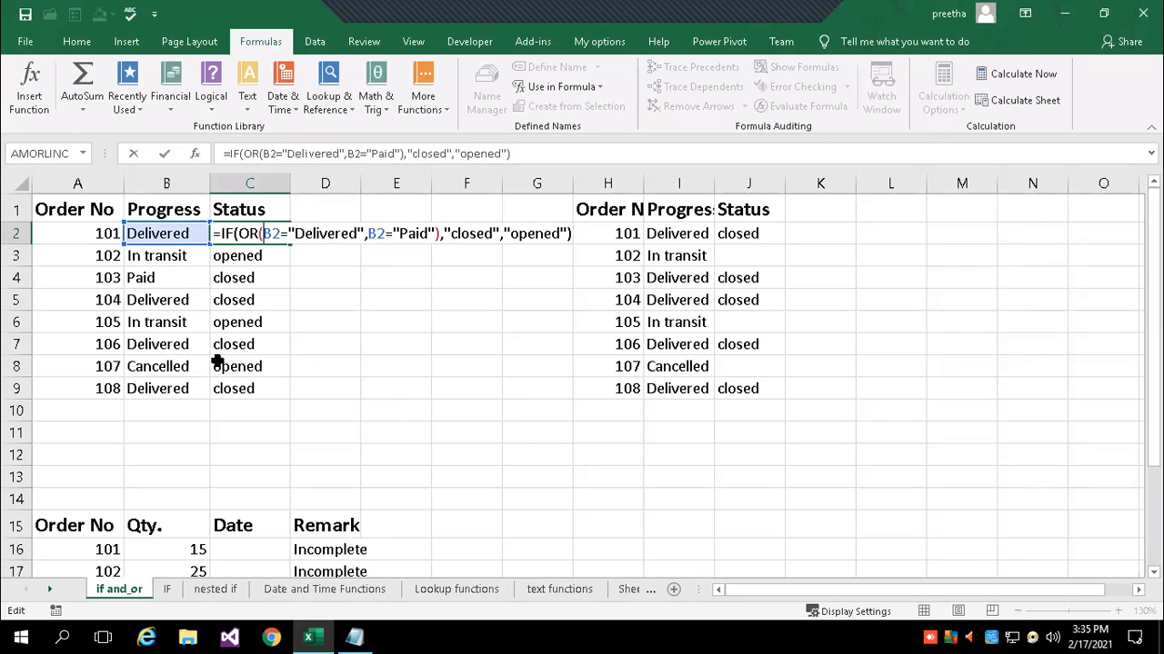
pyautogui.press('Return')
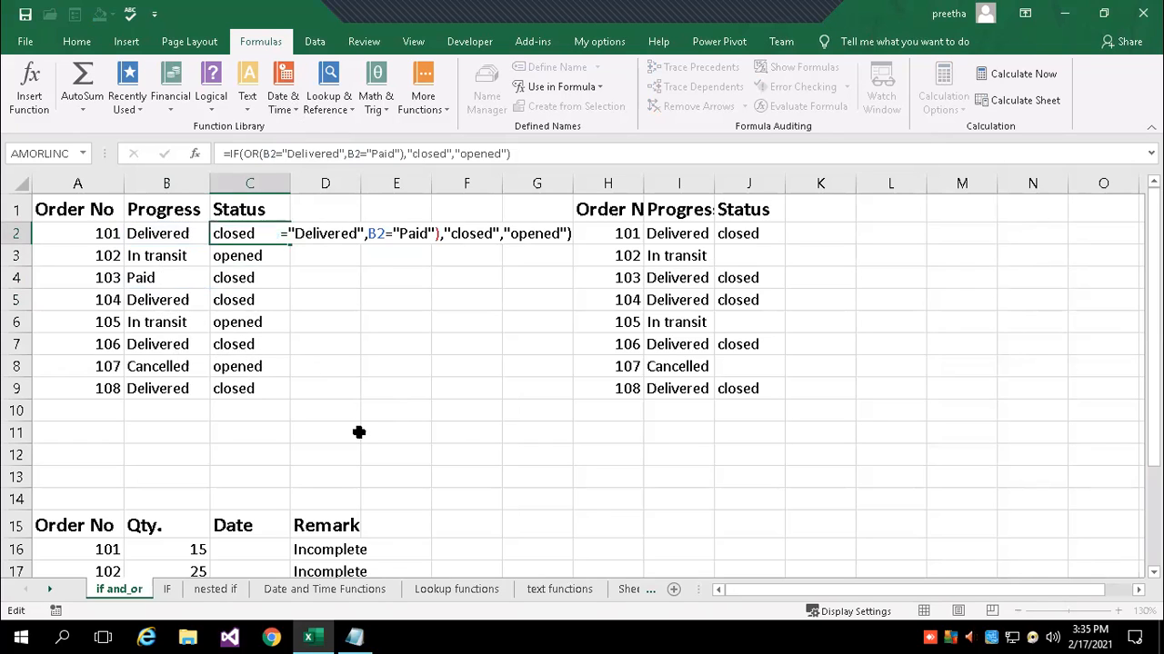
# Compare the statuses in C2 through C8 with their progress entries, and review the arguments of C2's IF/OR formula.
pyautogui.press('Down')
pyautogui.press('Left')
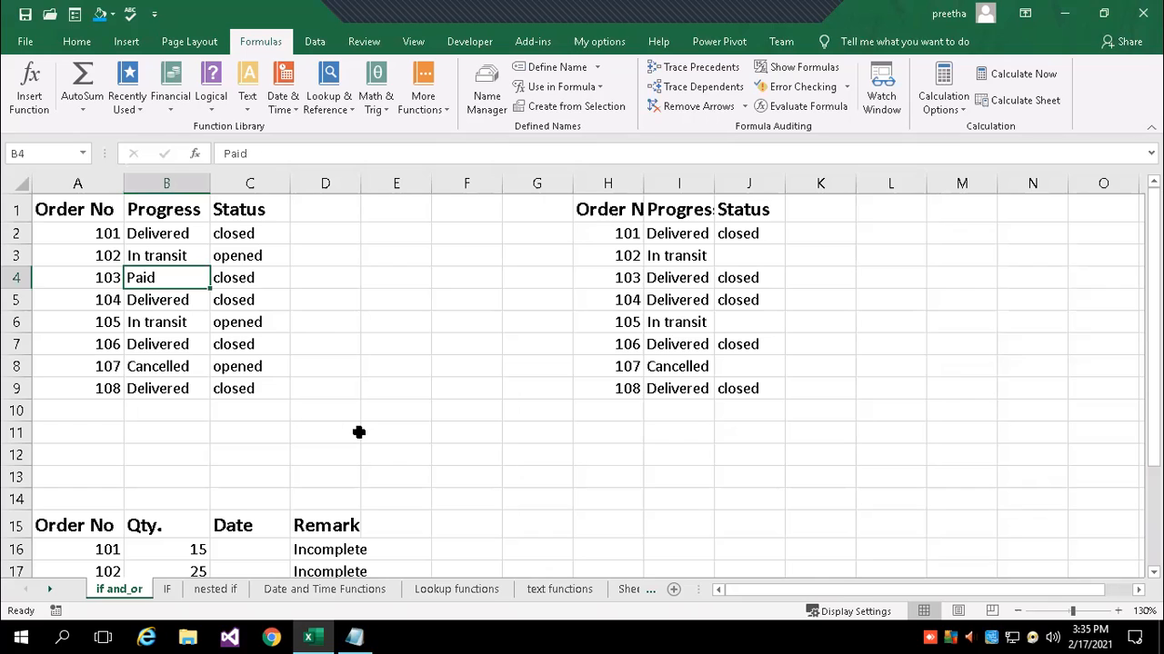
pyautogui.press('Right')
pyautogui.press('Up')
pyautogui.press('Up')
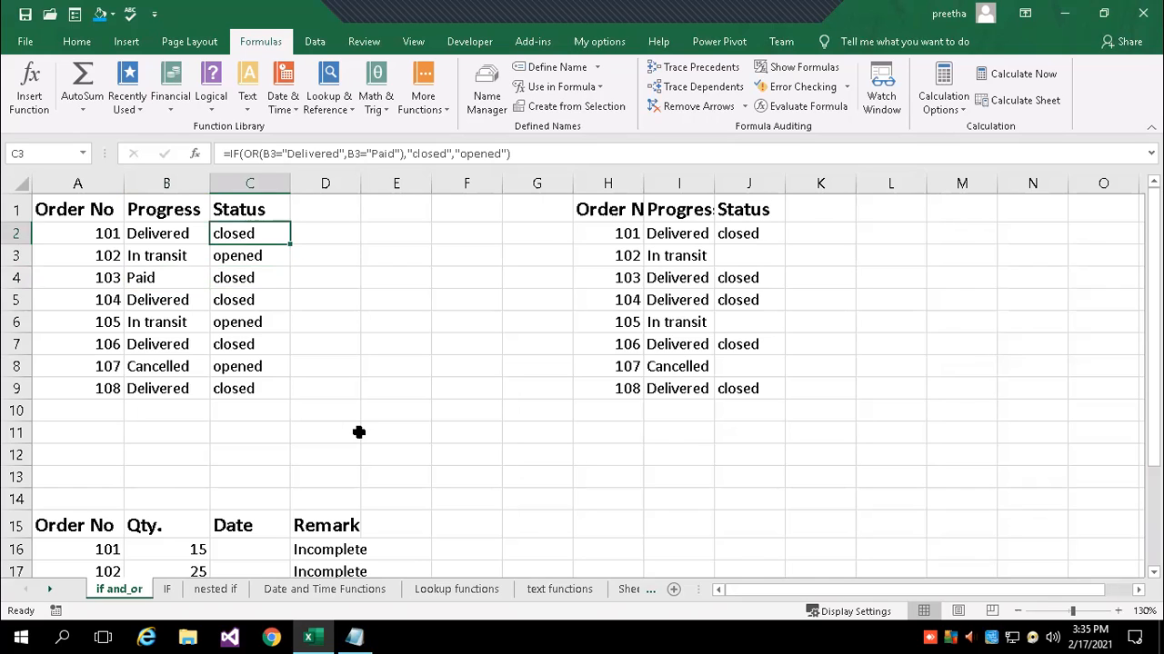
pyautogui.press('Down')
pyautogui.press('Down')
pyautogui.press('Down')
pyautogui.press('Down')
pyautogui.press('Down')
pyautogui.press('Down')
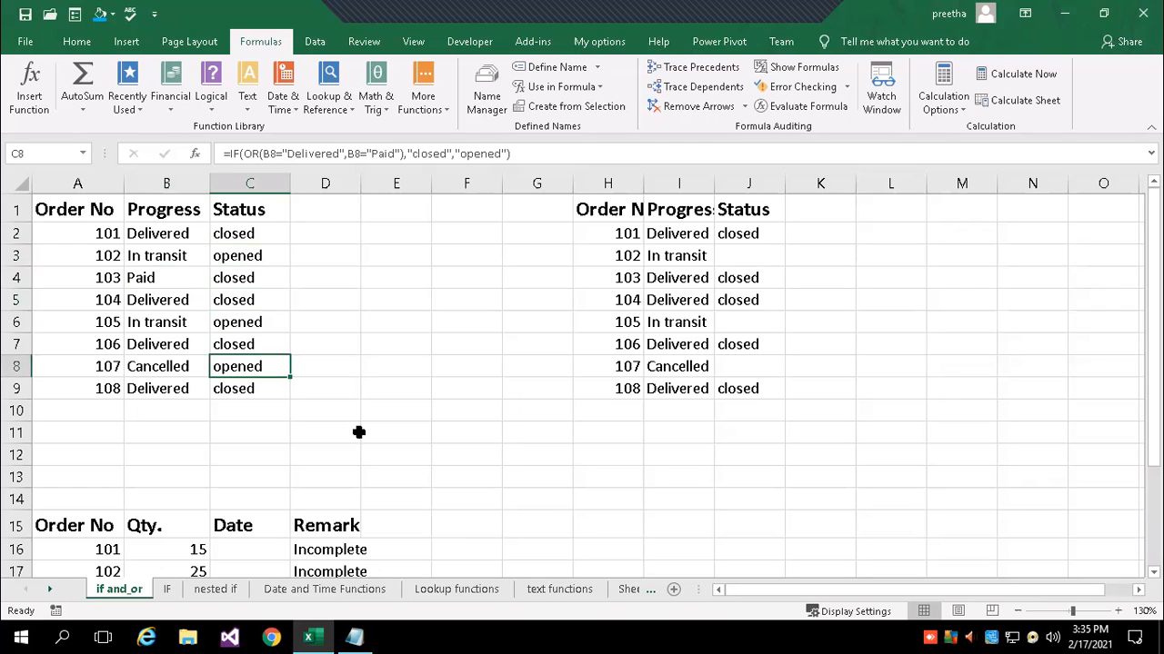
pyautogui.press('Up')
pyautogui.press('Up')
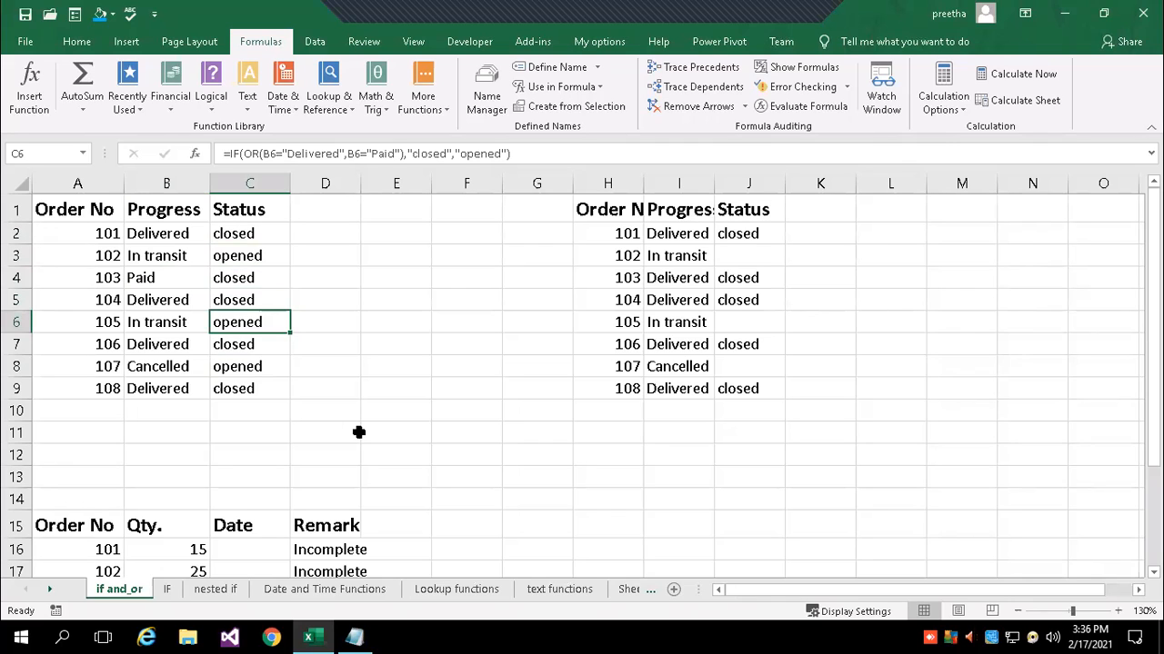
pyautogui.doubleClick(220, 234)
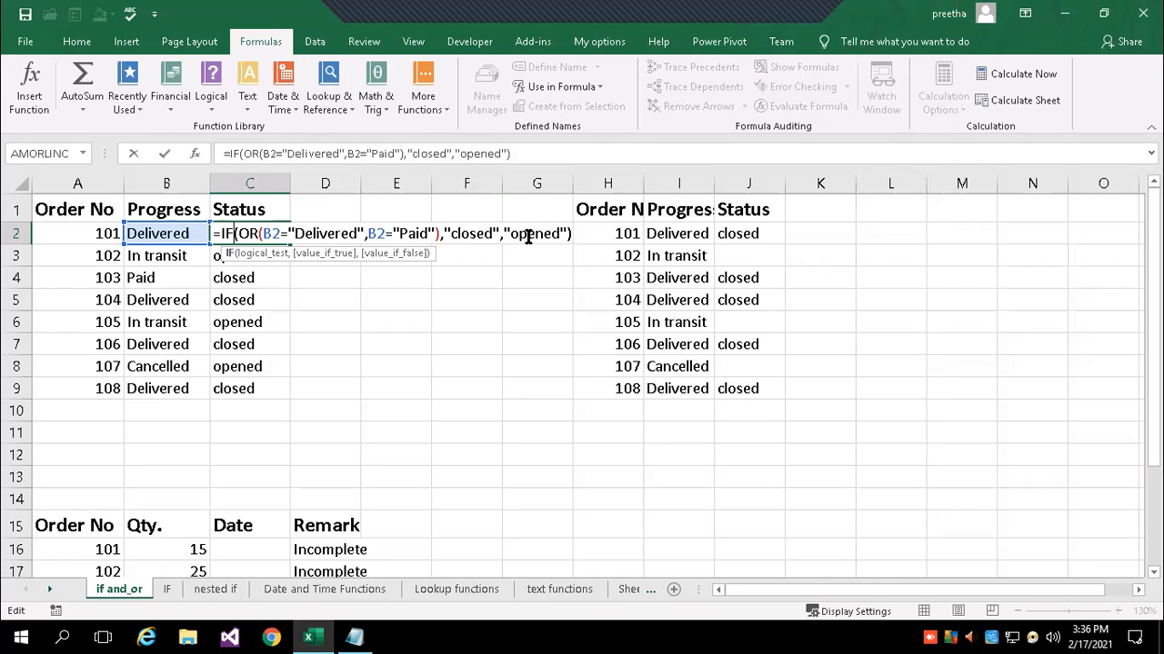
pyautogui.press('Return')
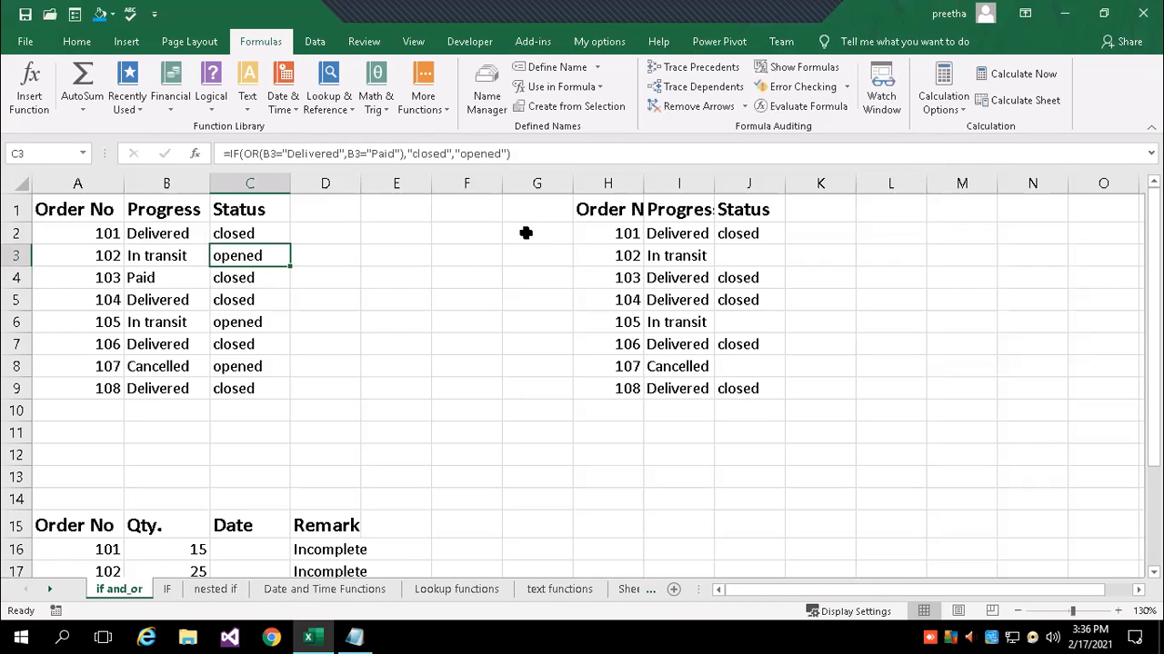
# Examine the IF/OR status formulas in J2 and J3 of the second order table, including their empty-text false value.
pyautogui.click(737, 233)
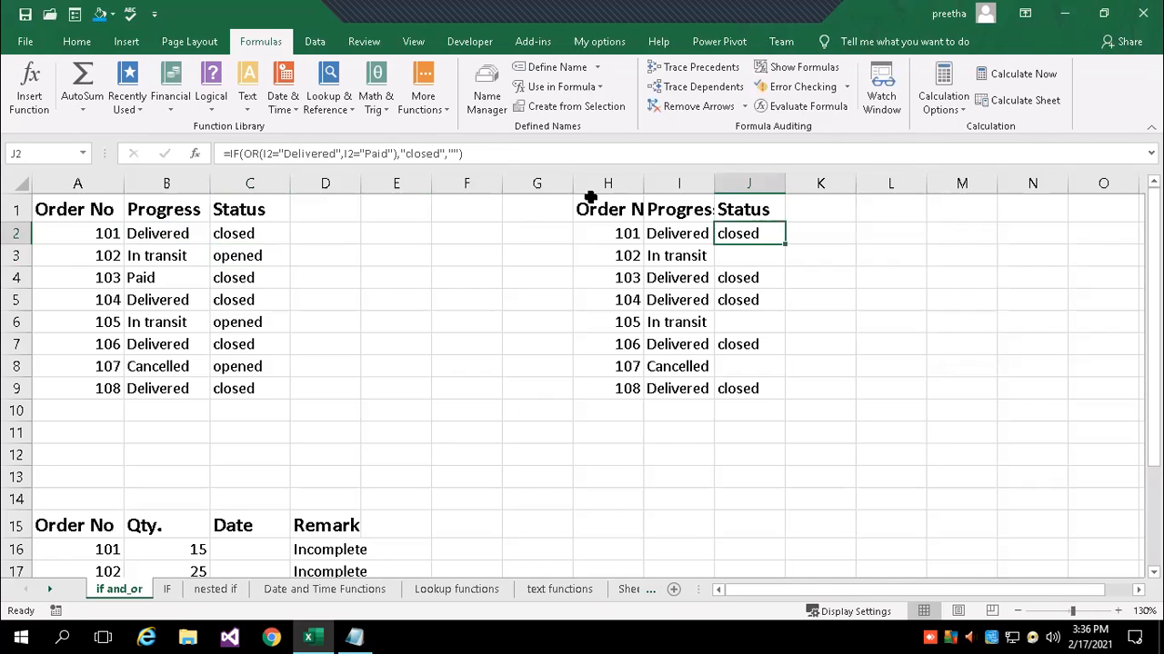
pyautogui.doubleClick(743, 233)
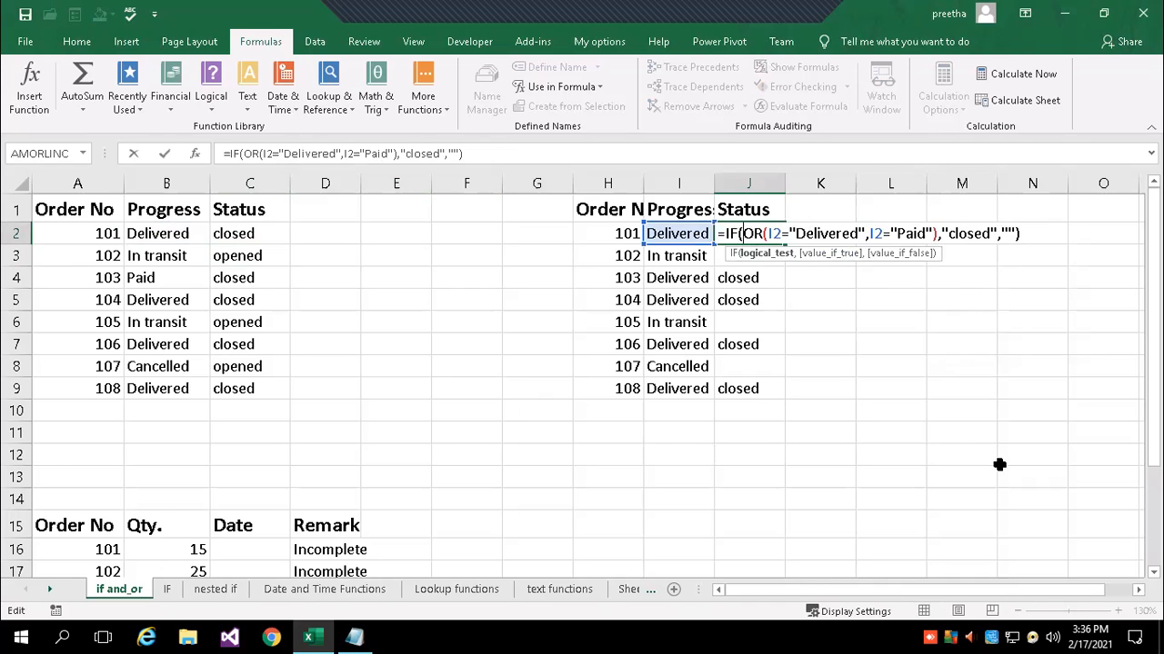
pyautogui.press('Return')
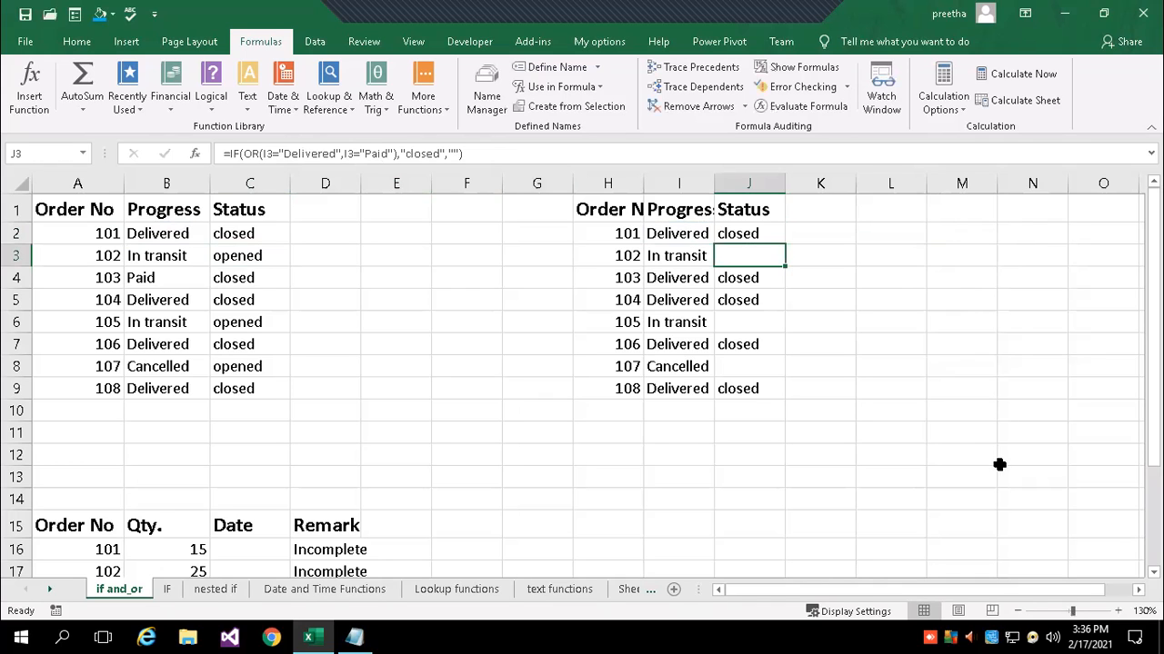
pyautogui.doubleClick(744, 259)
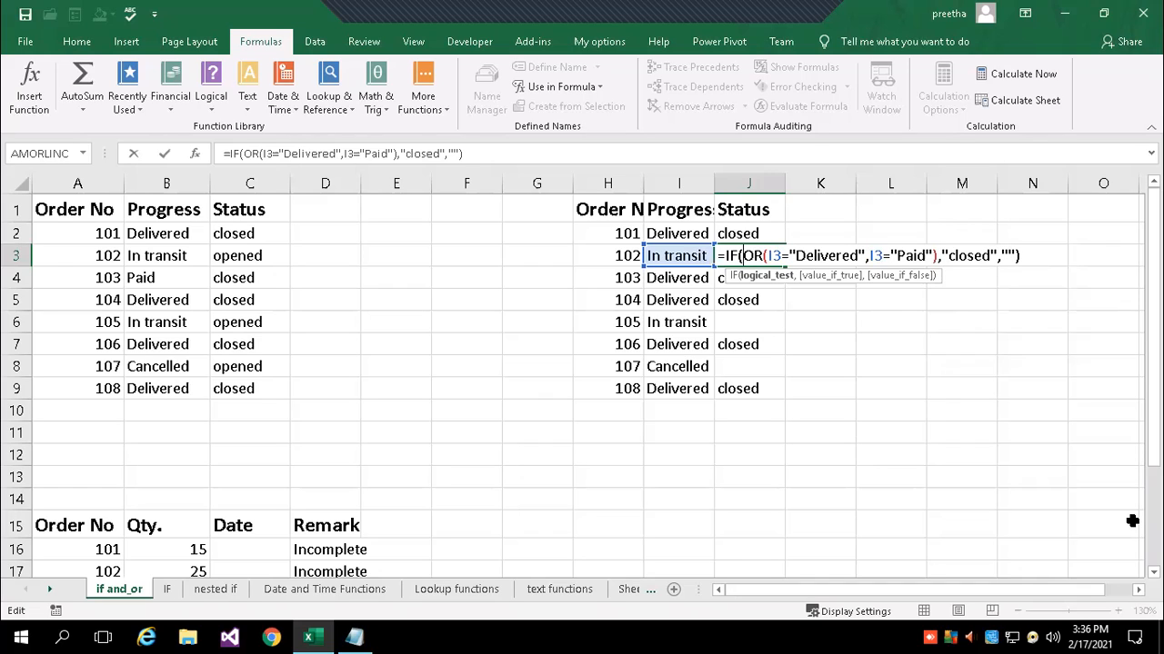
pyautogui.press('Return')
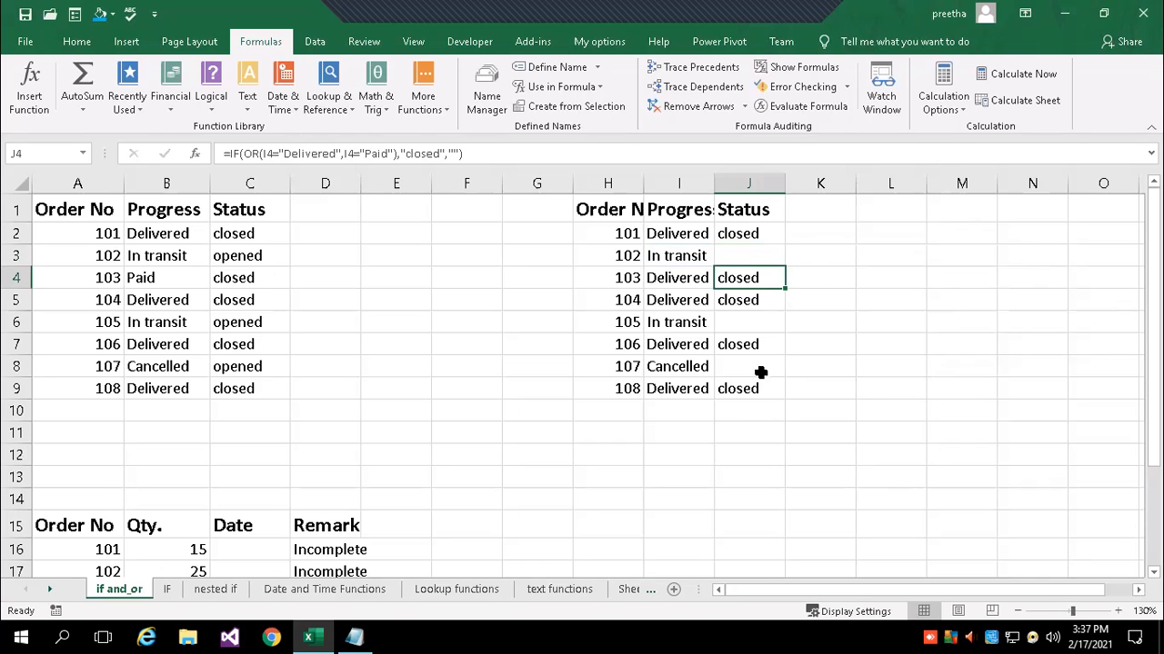
# Examine the Remark formula in D16, which tests the order number, quantity and date for blanks.
pyautogui.scroll(-1, 273, 587)
pyautogui.scroll(-1, 327, 568)
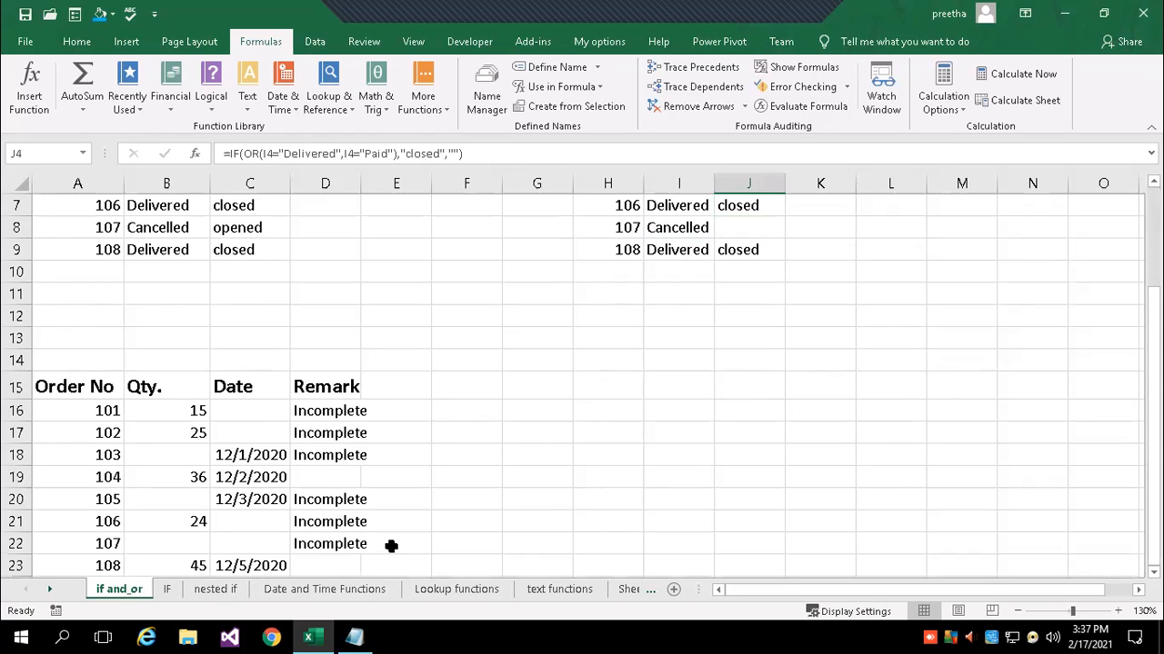
pyautogui.scroll(-1, 382, 454)
pyautogui.click(316, 344)
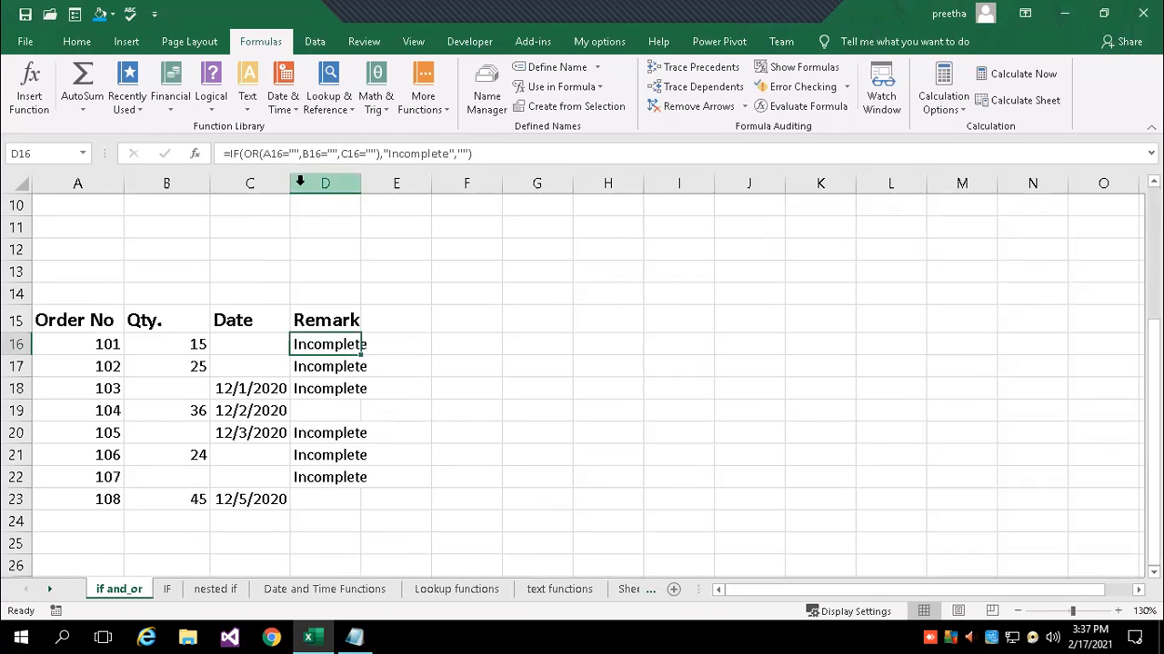
pyautogui.doubleClick(326, 344)
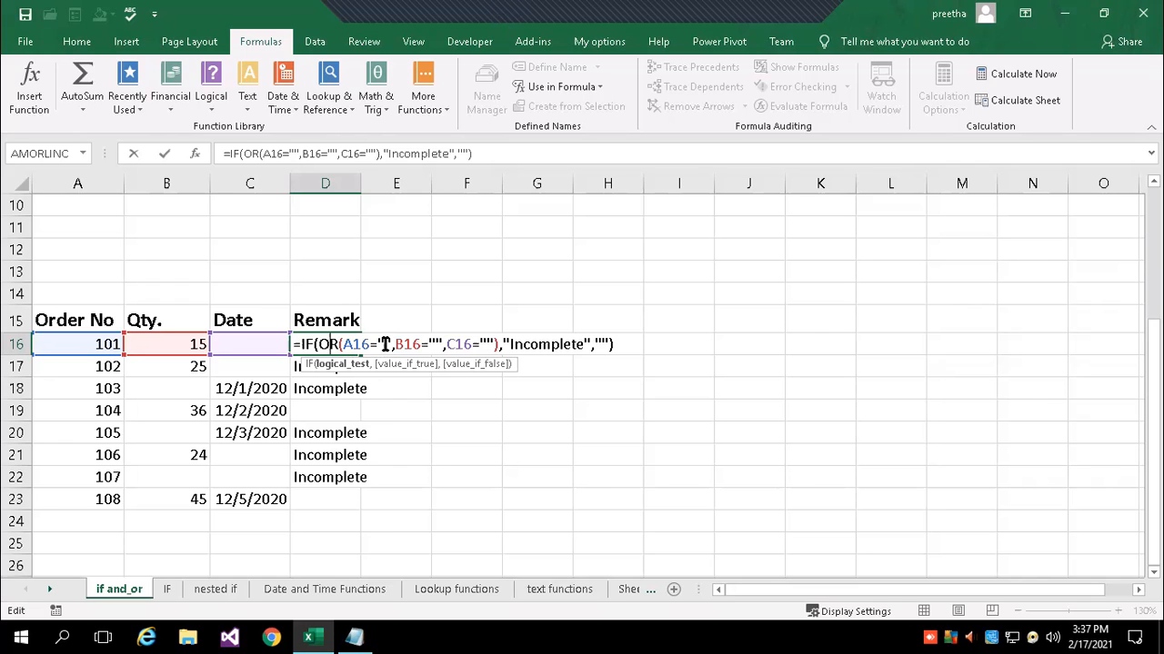
pyautogui.click(689, 295)
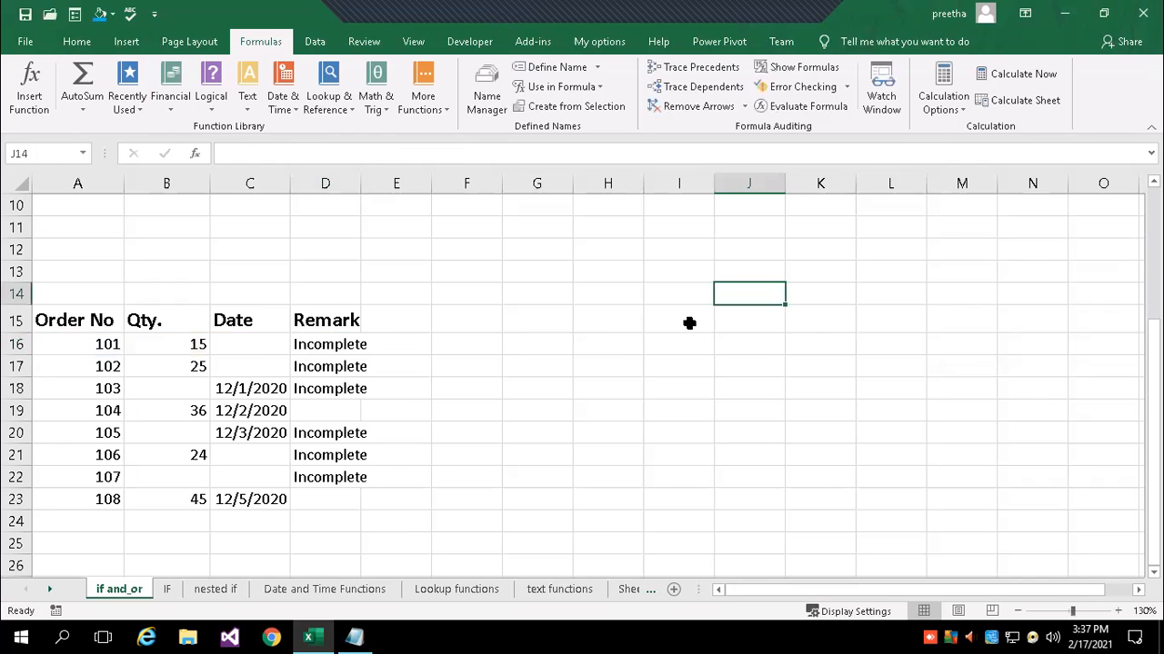
pyautogui.write('""')
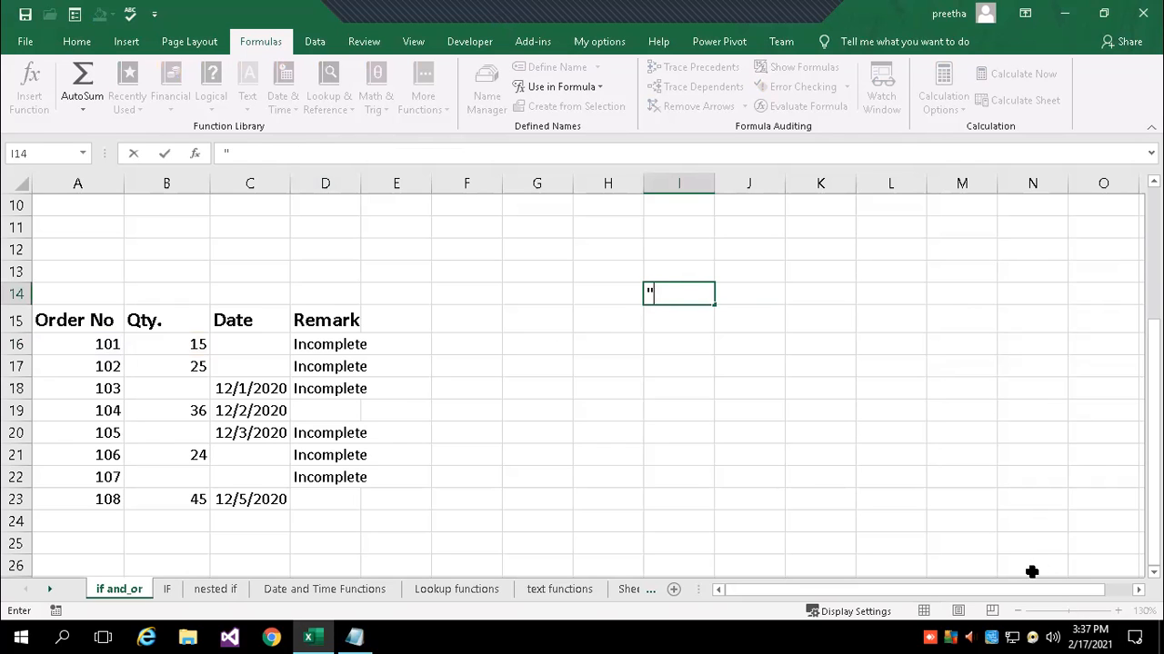
pyautogui.press('Escape')
# Enter 90 in H12 and the blank-cell test =H12="" in I12.
pyautogui.press('Up')
pyautogui.press('Up')
pyautogui.press('Left')
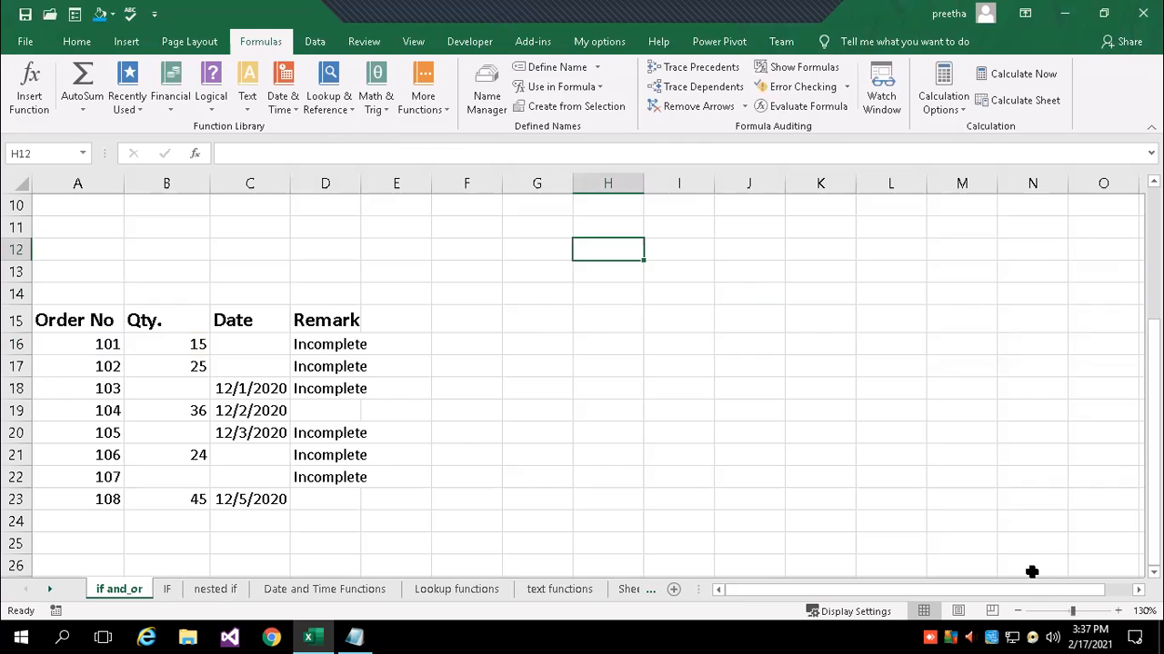
pyautogui.write('90')
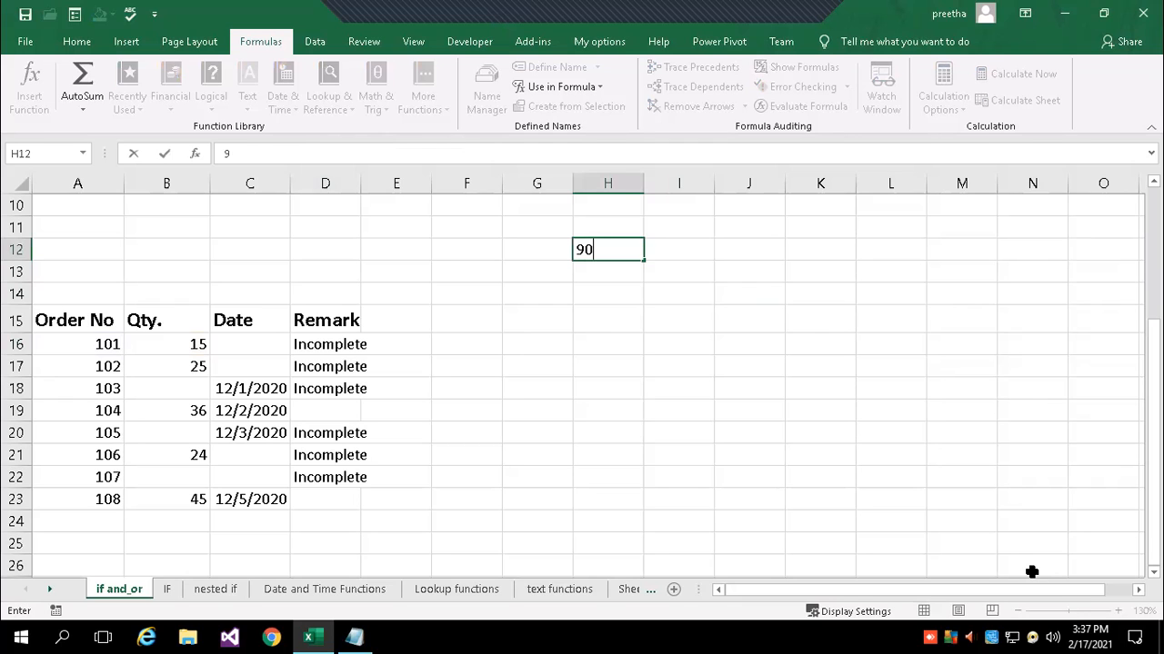
pyautogui.press('Tab')
pyautogui.write('=')
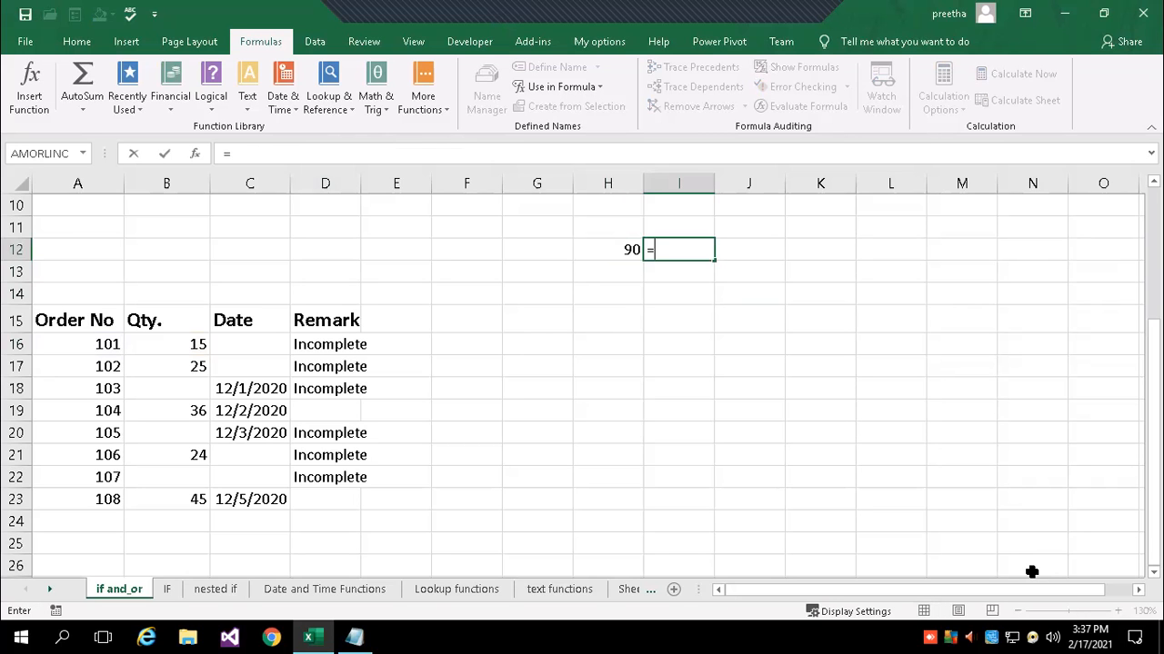
pyautogui.click(598, 247)
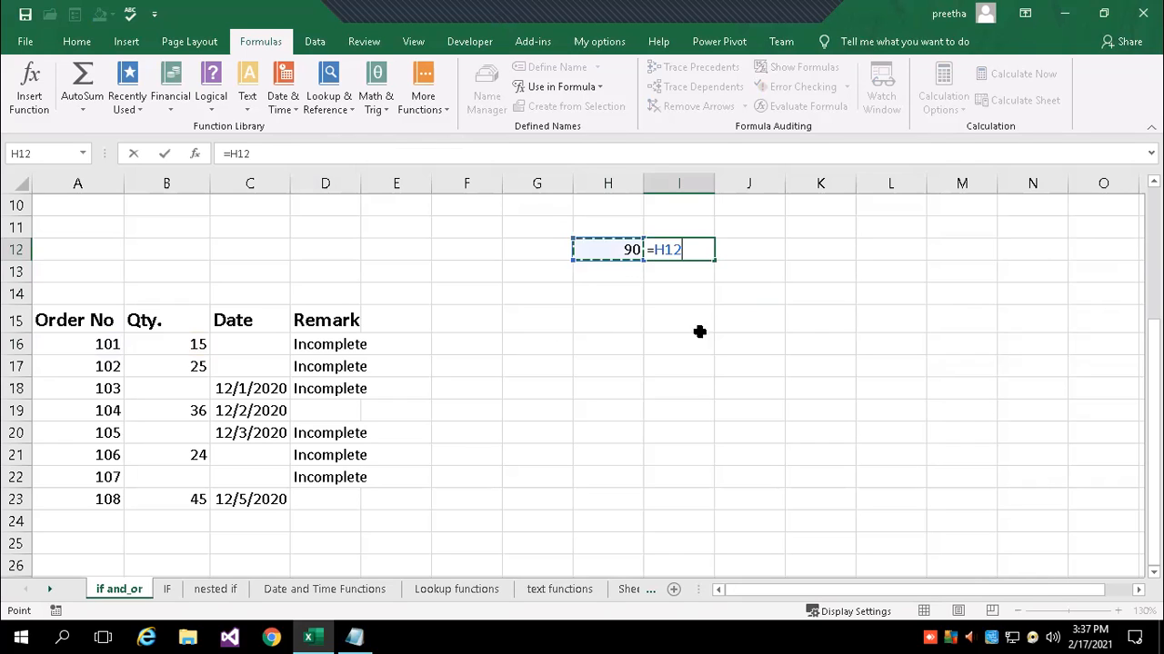
pyautogui.write('=""')
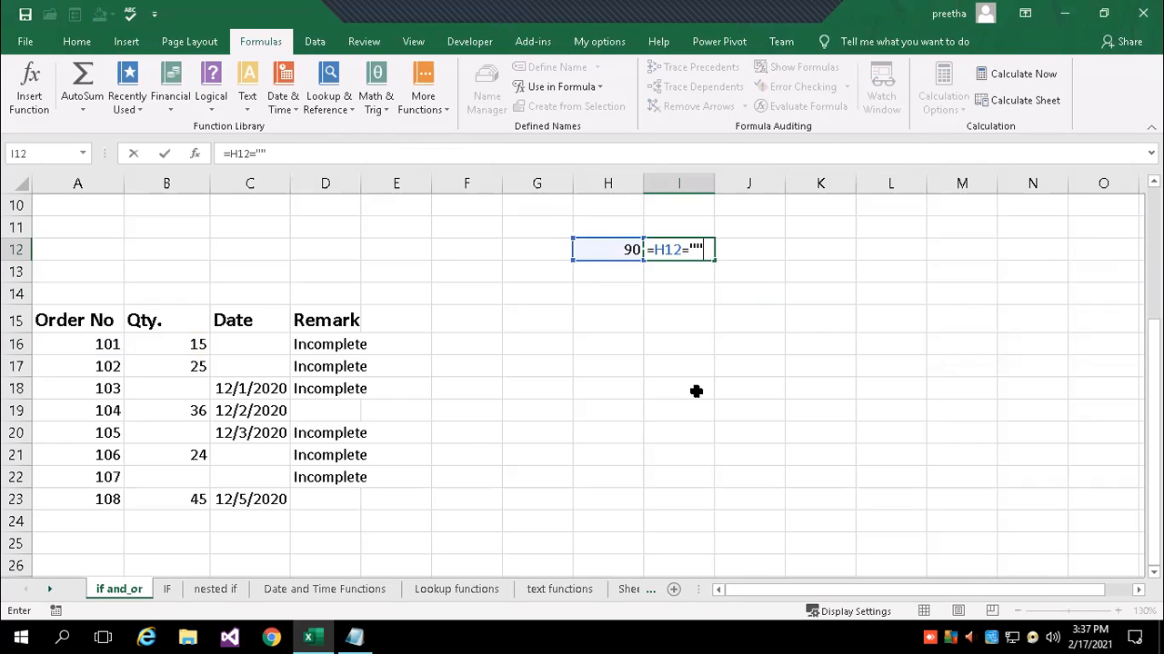
pyautogui.press('Return')
# Clear the value from H12 and check the blank-cell test formula in I12.
pyautogui.press('Up')
pyautogui.press('Left')
pyautogui.press('Delete')
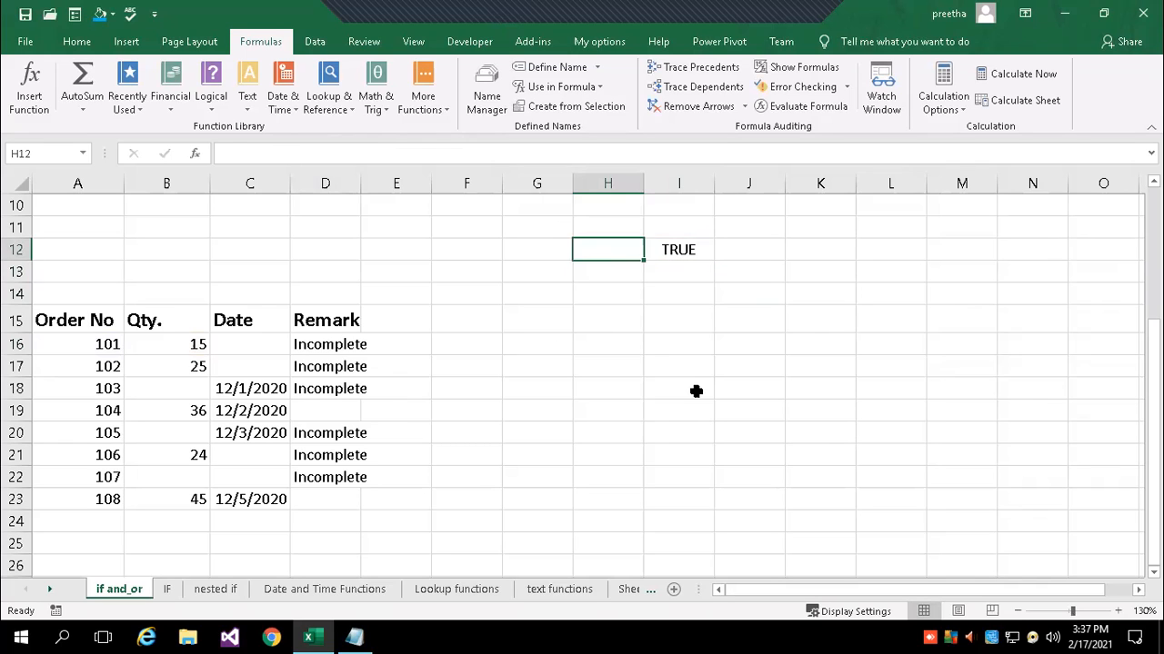
pyautogui.press('Right')
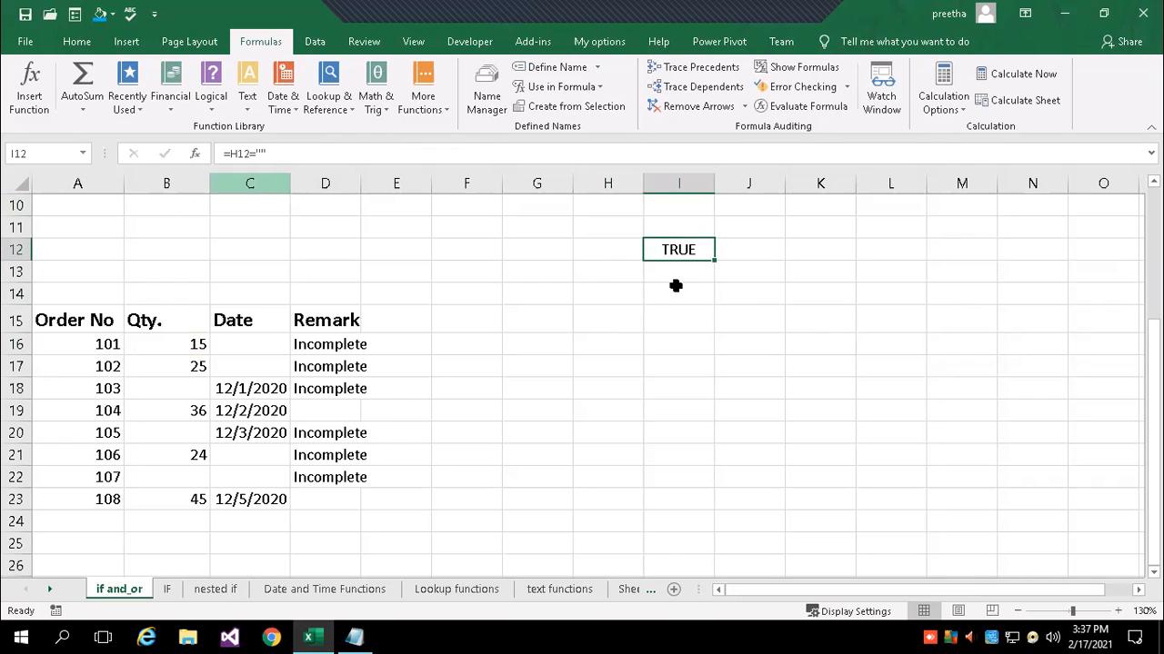
pyautogui.doubleClick(685, 249)
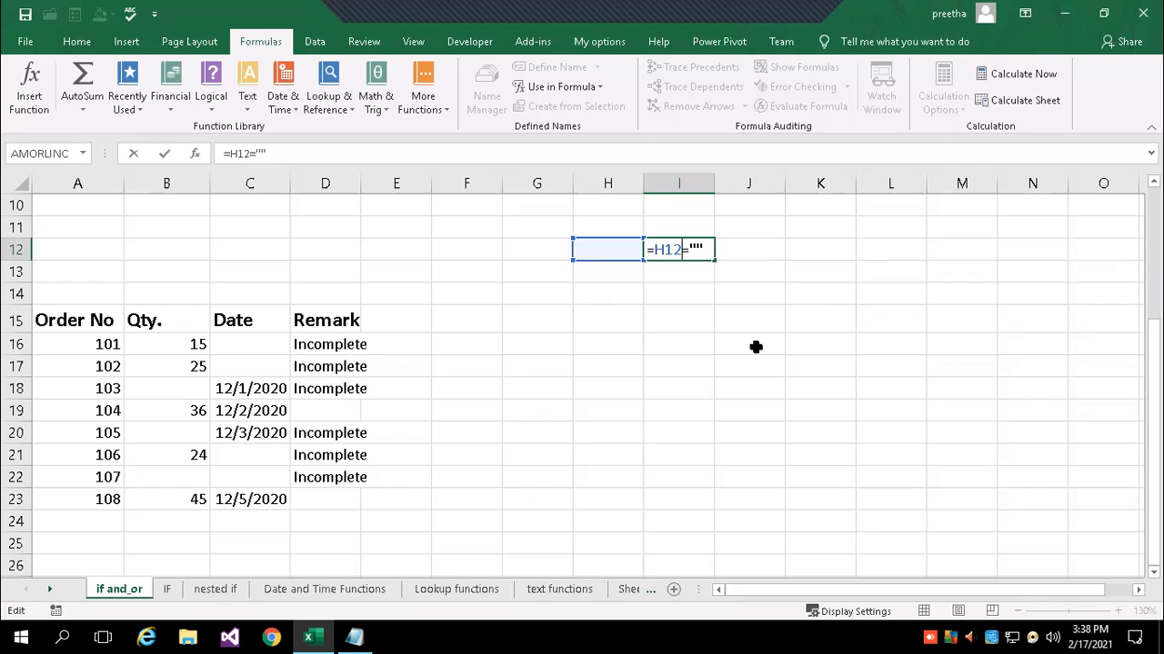
pyautogui.press('Return')
pyautogui.write('"')
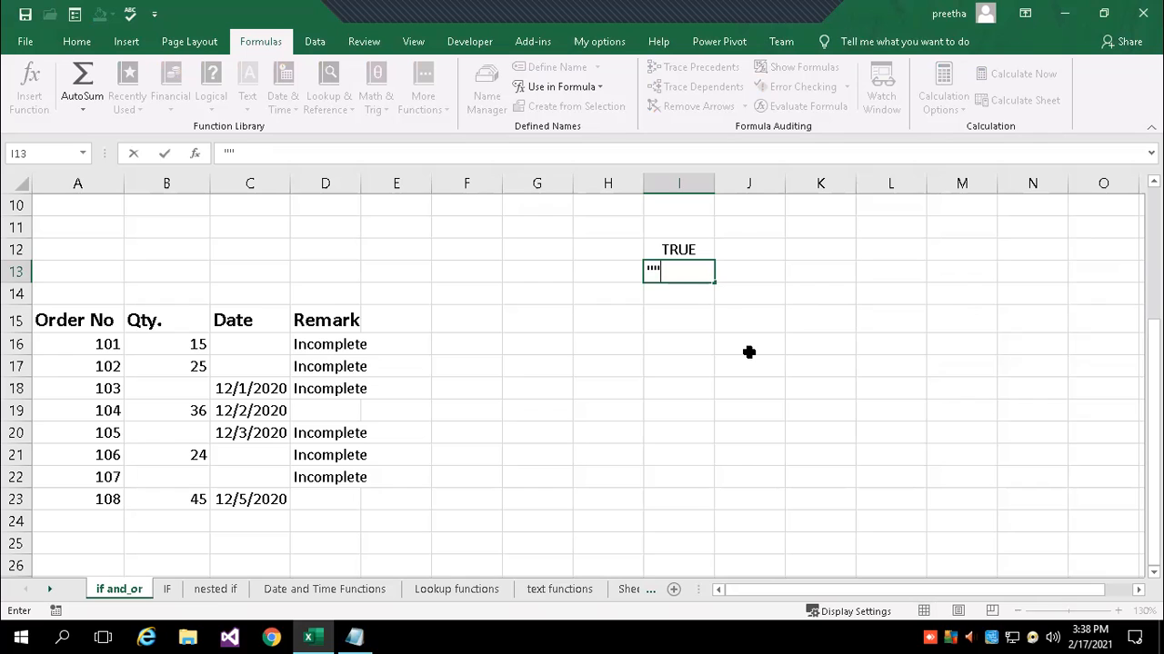
pyautogui.press('BackSpace')
pyautogui.press('BackSpace')
# Examine the Remark formula in D16 and compare the quantity and date entries of orders 101 to 104 with their remarks.
pyautogui.click(335, 336)
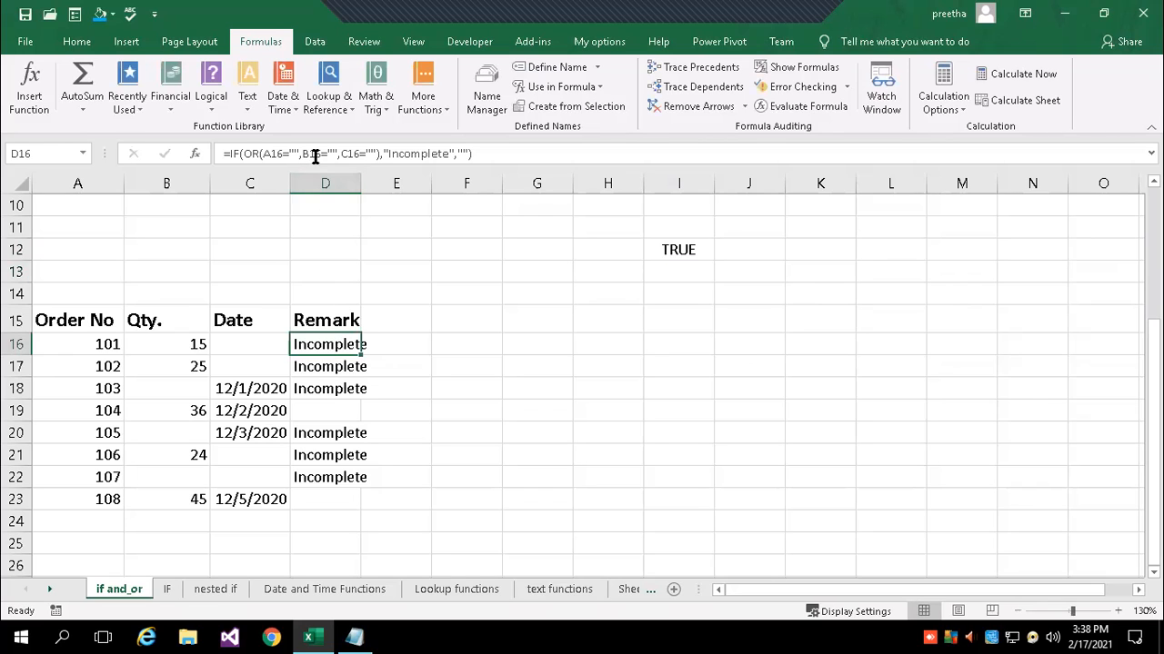
pyautogui.doubleClick(325, 348)
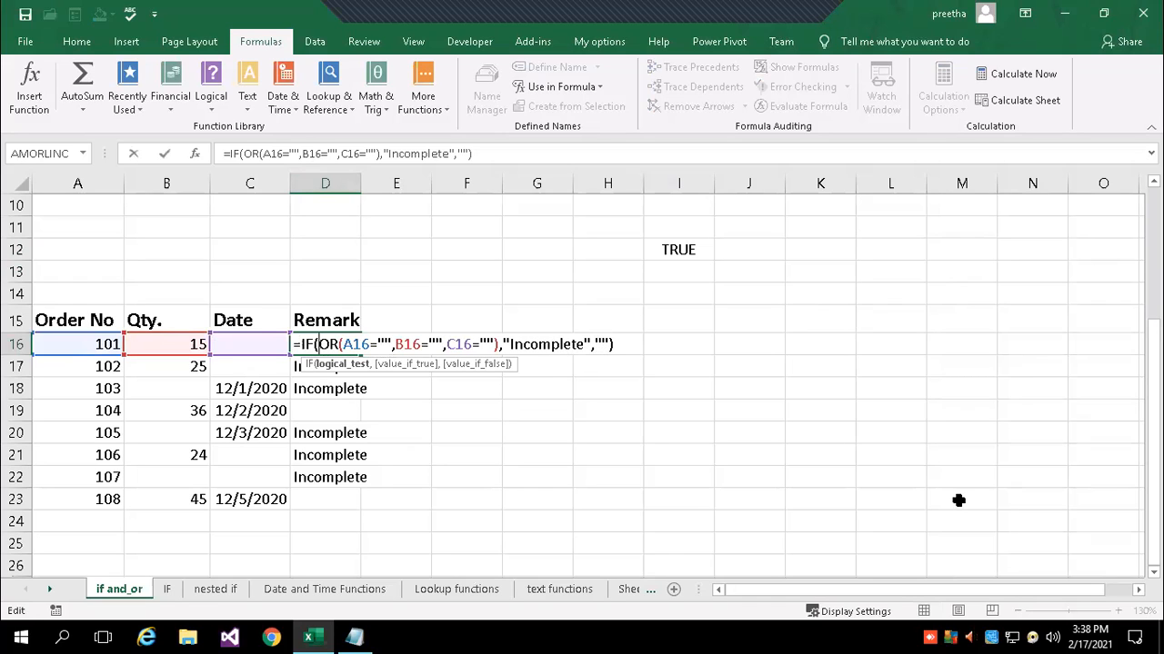
pyautogui.press('Return')
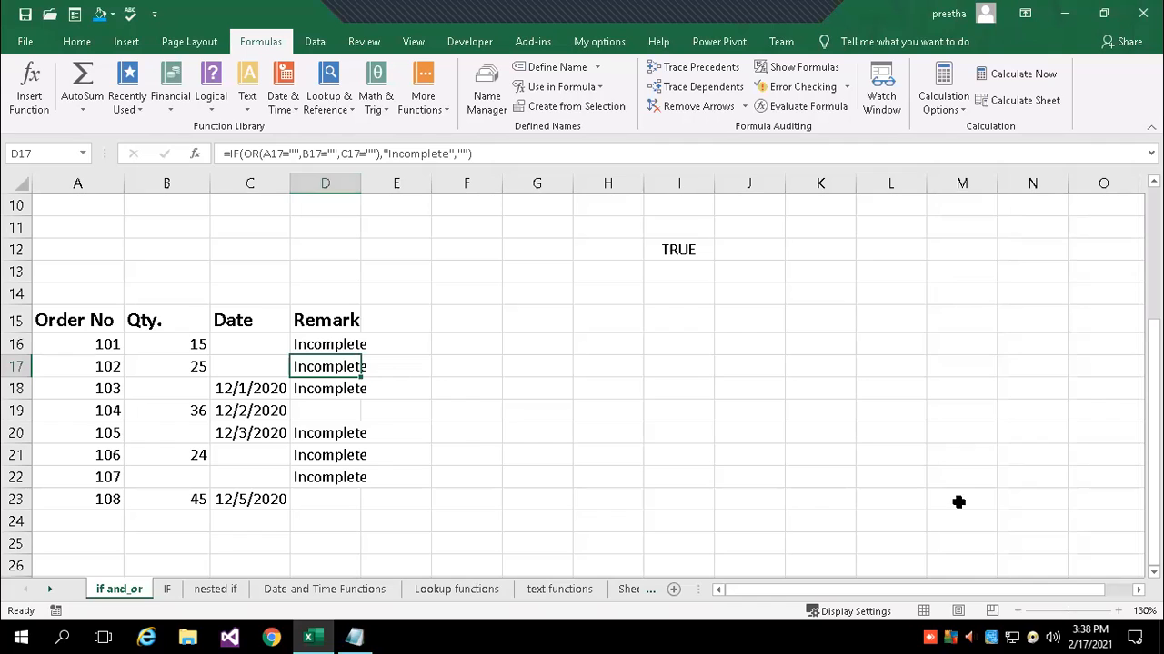
pyautogui.click(246, 343)
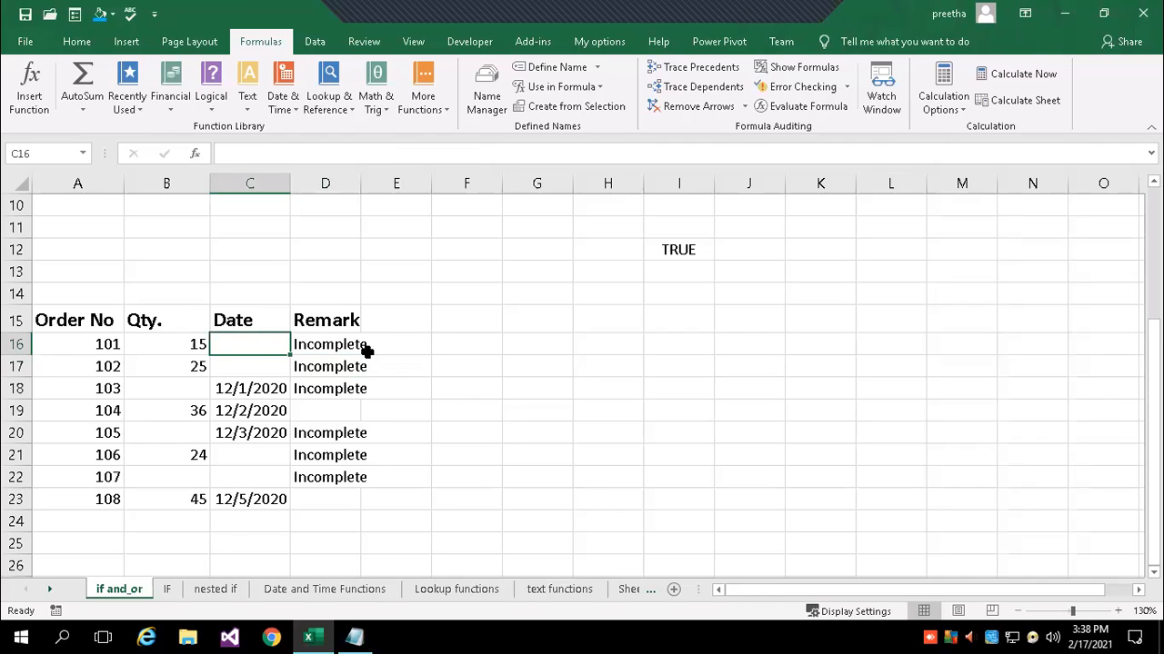
pyautogui.click(227, 363)
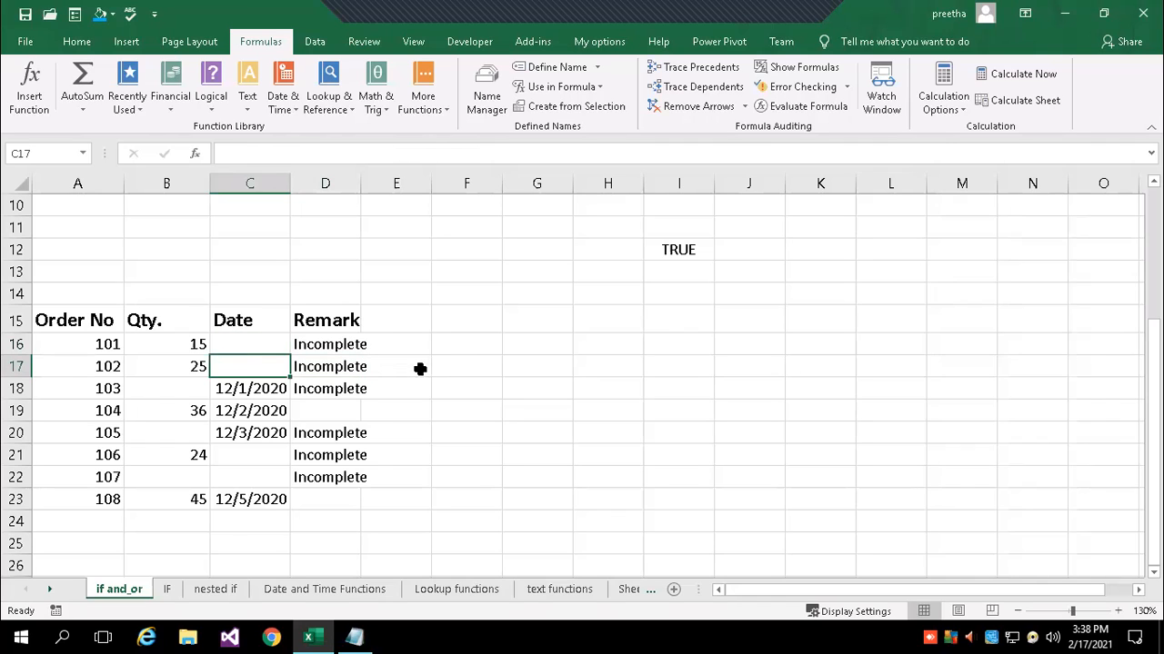
pyautogui.click(155, 391)
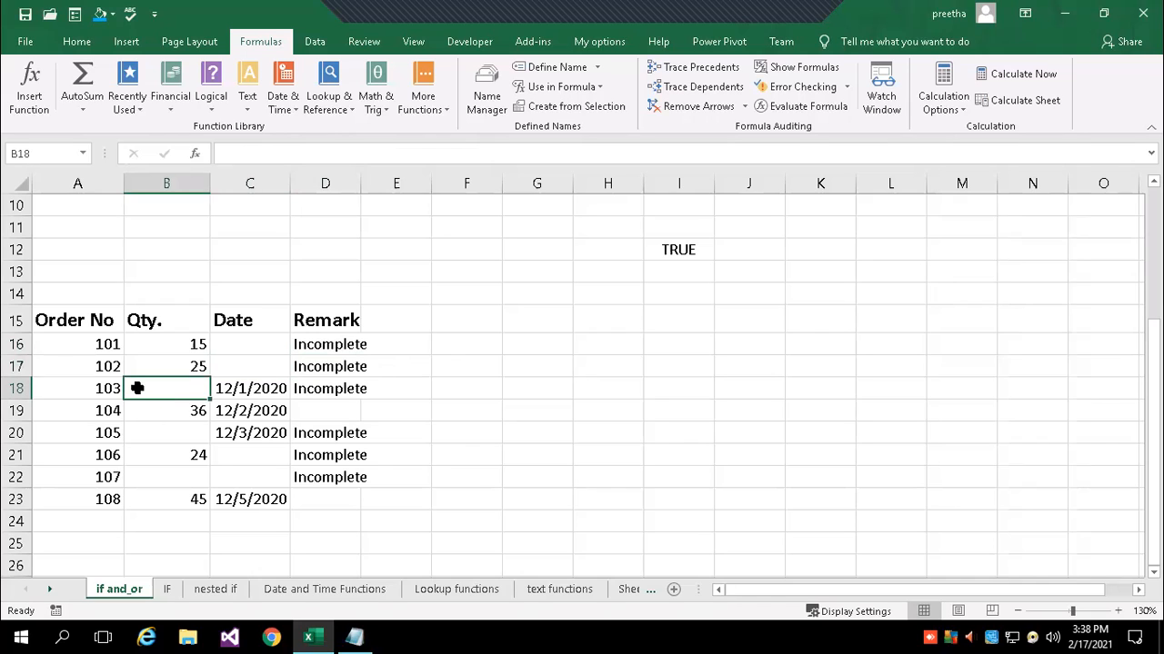
pyautogui.click(87, 410)
pyautogui.moveTo(87, 409); pyautogui.dragTo(253, 410)
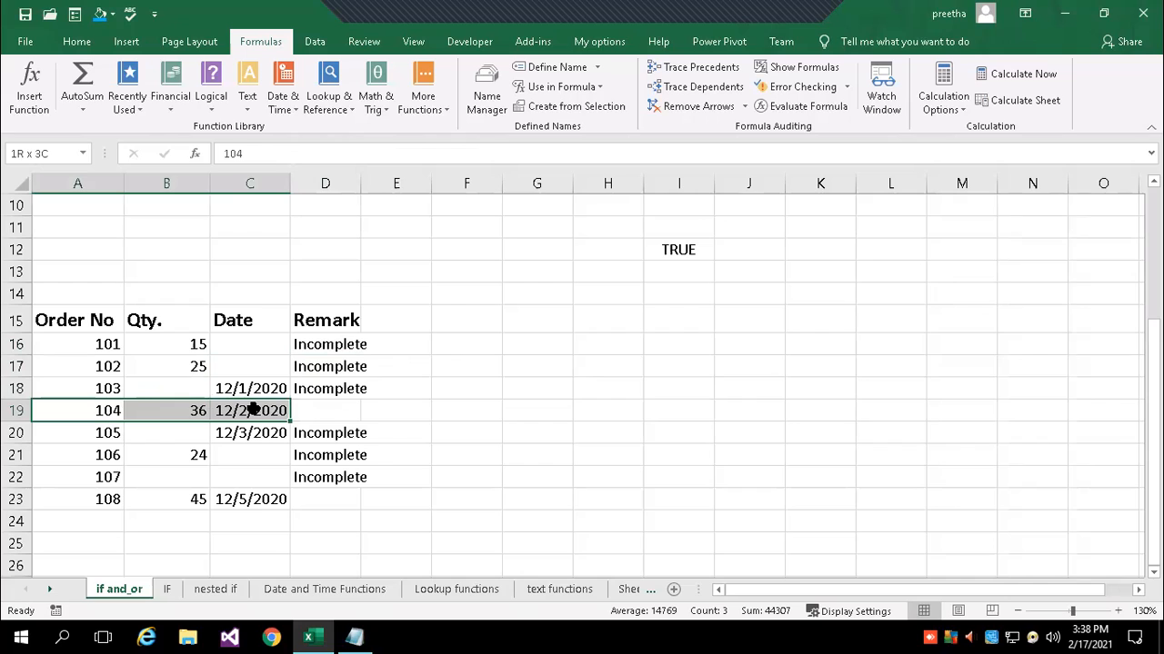
pyautogui.click(316, 414)
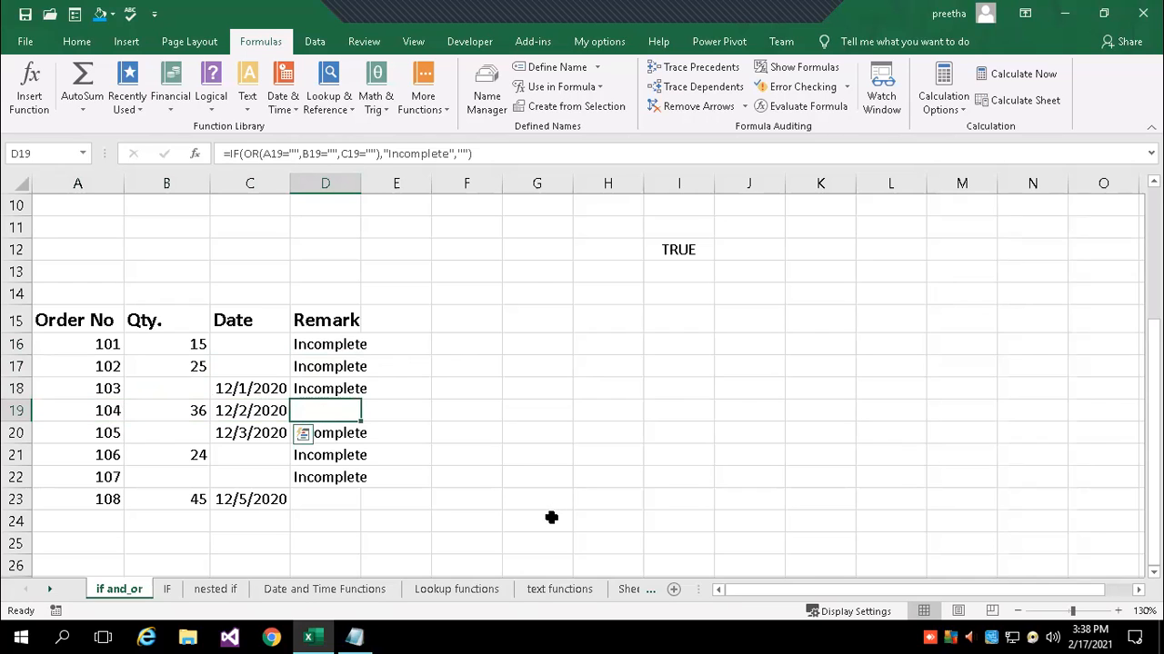
# Compare the entries of orders 101, 107 and 104, and review the OR conditions of D16's Remark formula.
pyautogui.moveTo(94, 344); pyautogui.dragTo(245, 346)
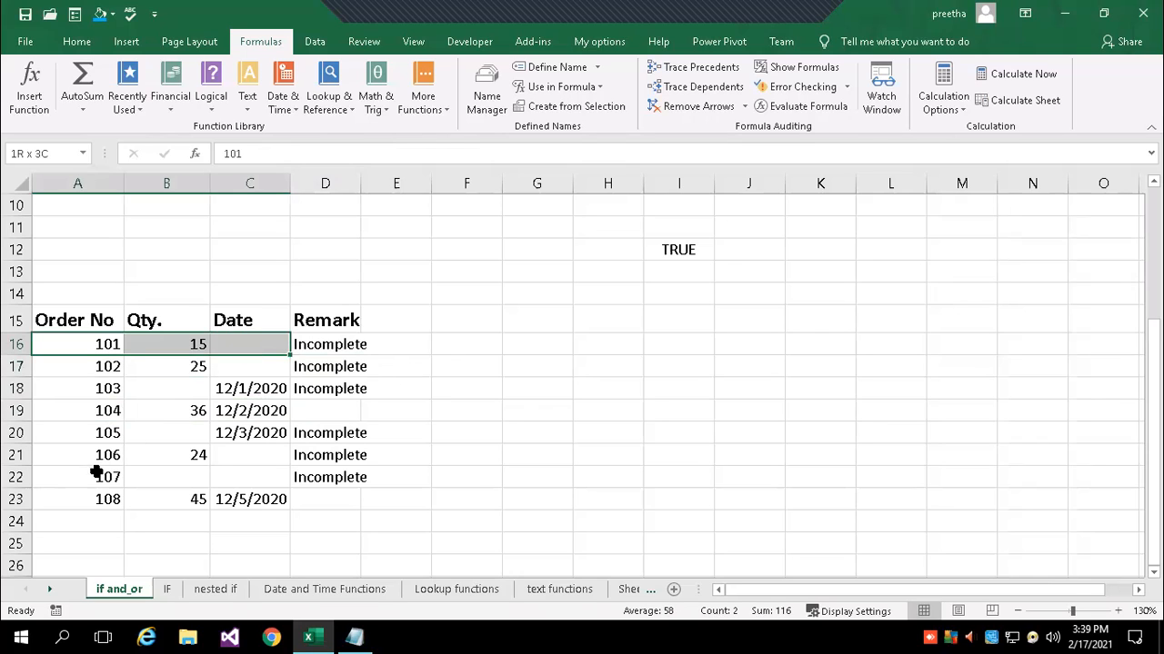
pyautogui.moveTo(94, 477); pyautogui.dragTo(277, 487)
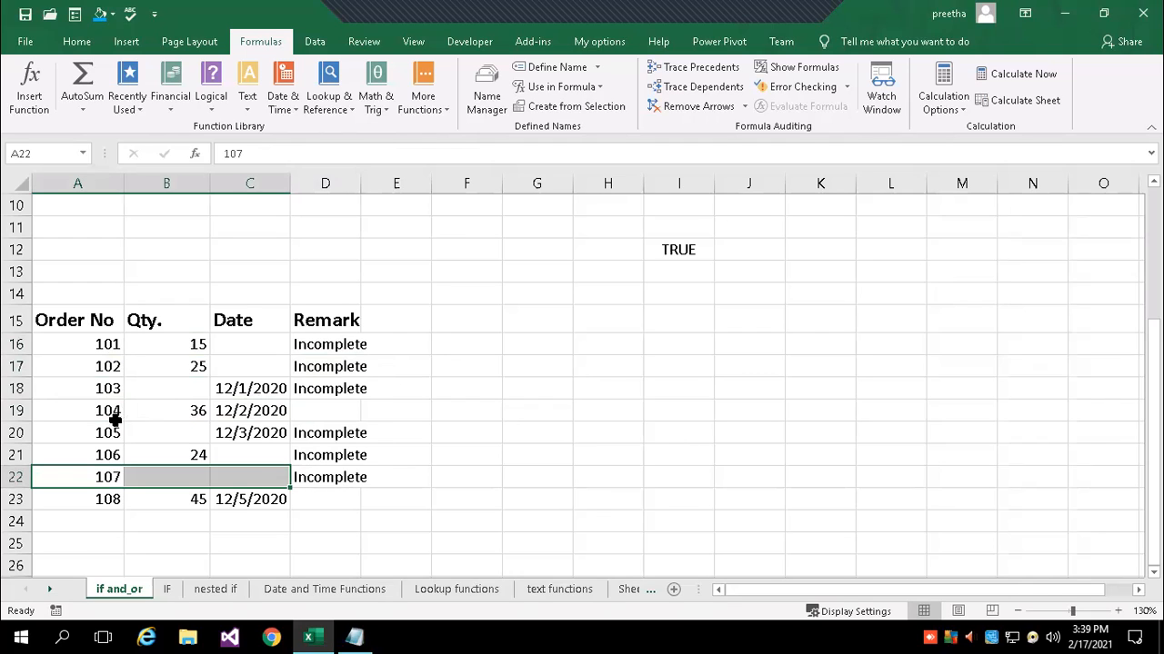
pyautogui.moveTo(107, 413); pyautogui.dragTo(289, 411)
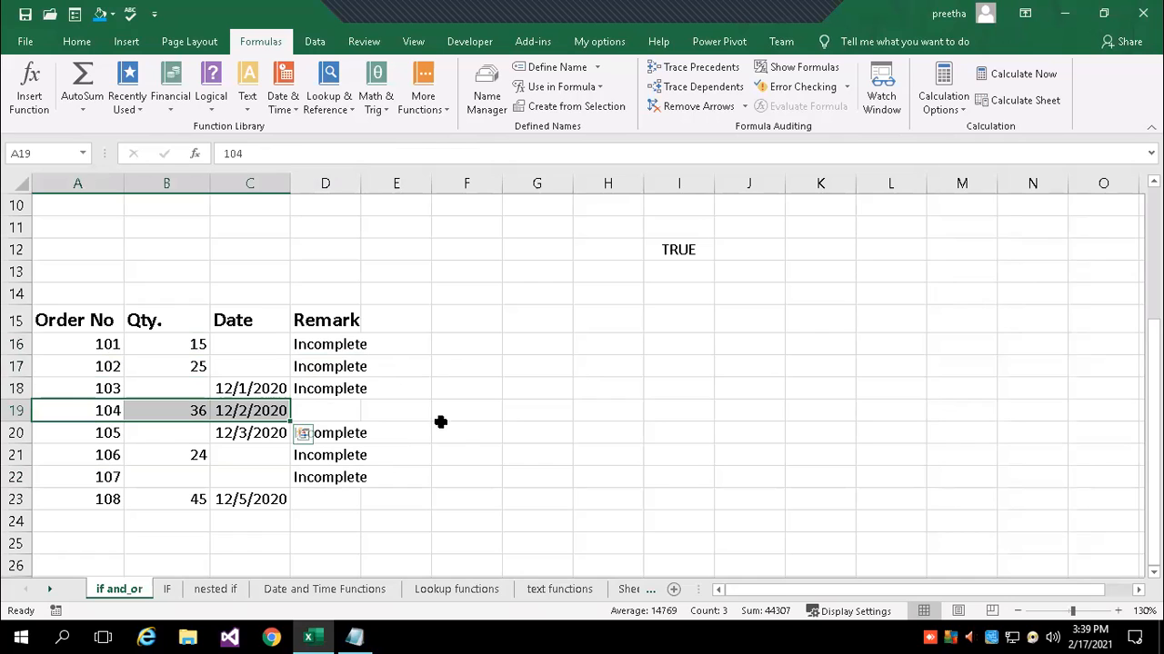
pyautogui.doubleClick(318, 346)
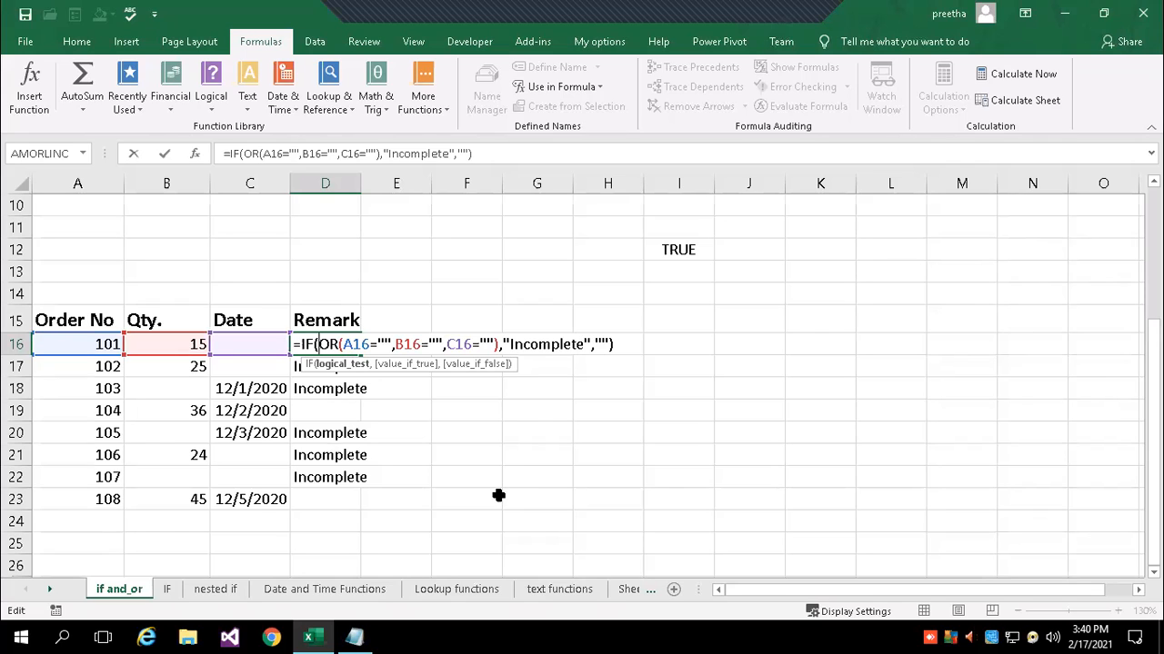
pyautogui.press('Return')
# Enter the sample values 12, 56 and 78 in G16, H16 and I16.
pyautogui.click(553, 345)
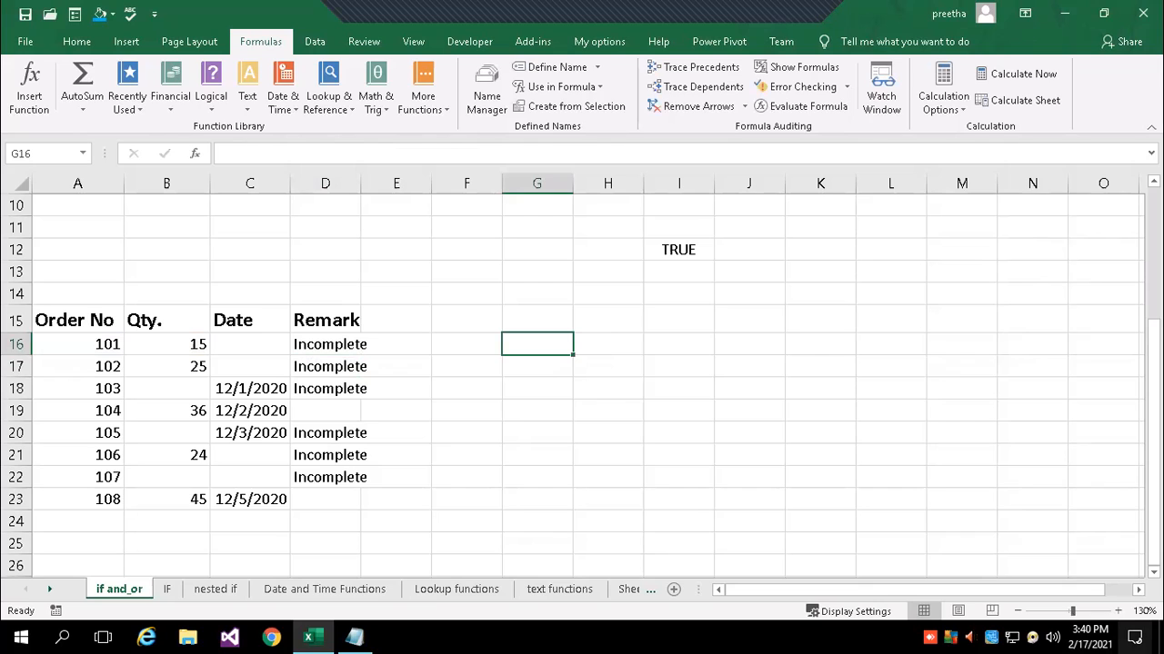
pyautogui.write('12')
pyautogui.press('Tab')
pyautogui.write('56')
pyautogui.press('Tab')
pyautogui.write('78')
pyautogui.press('Tab')
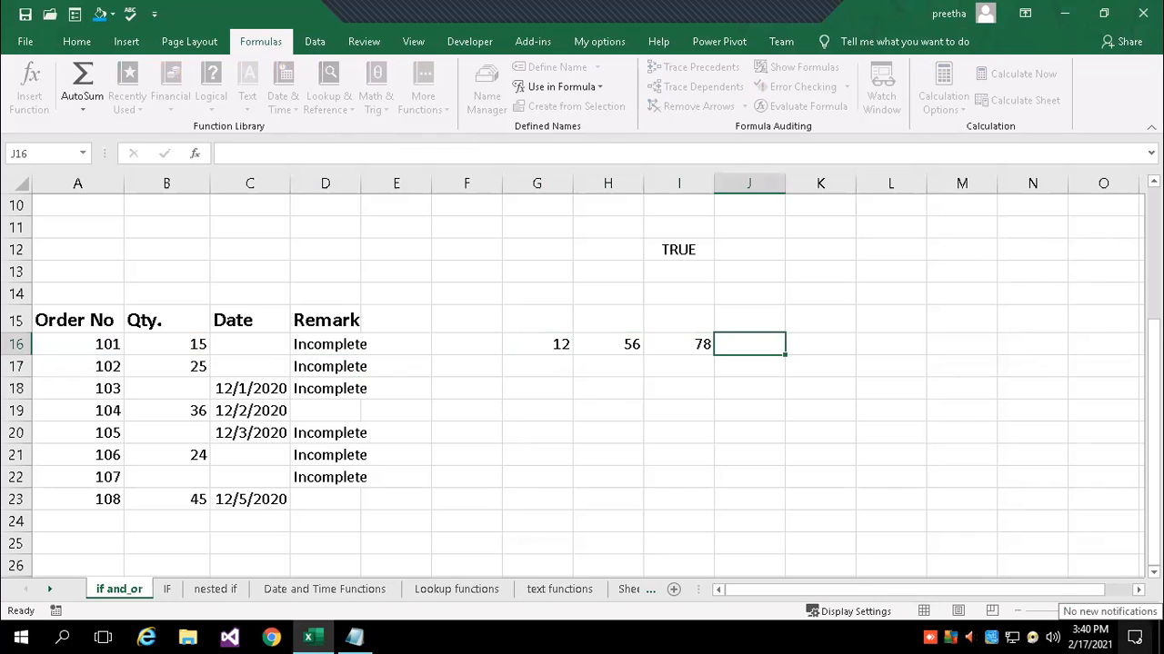
# Enter =OR(G16>60,H16>60,I16>60) in J16 to test whether any of the three sample values exceeds 60.
pyautogui.write('=or(')
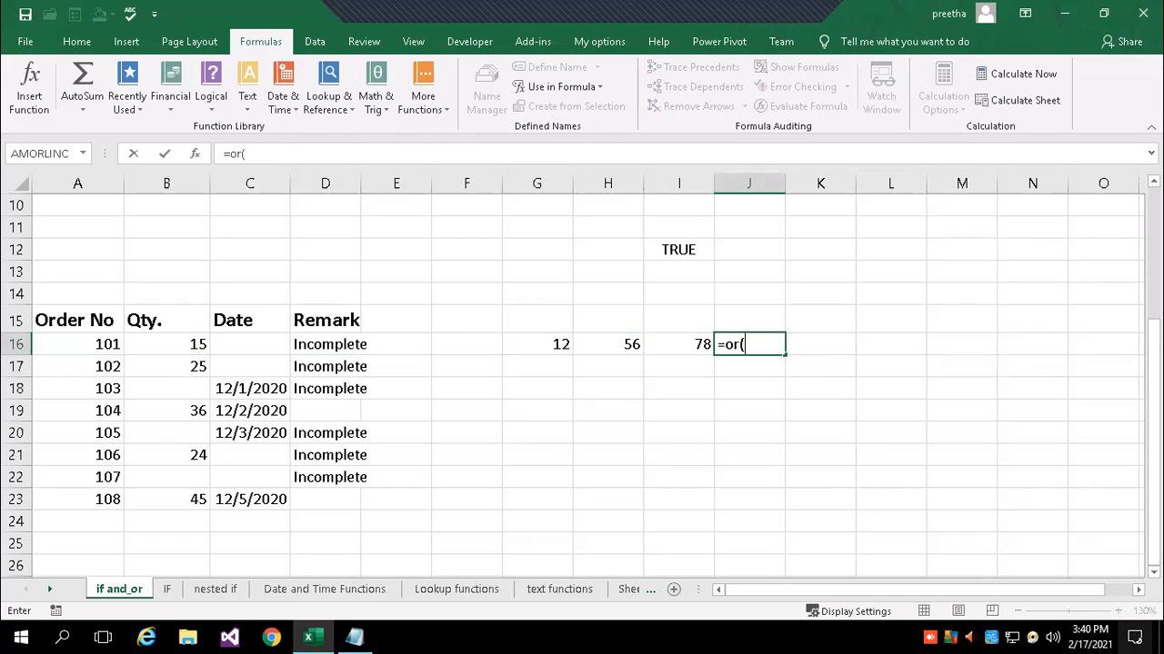
pyautogui.click(545, 343)
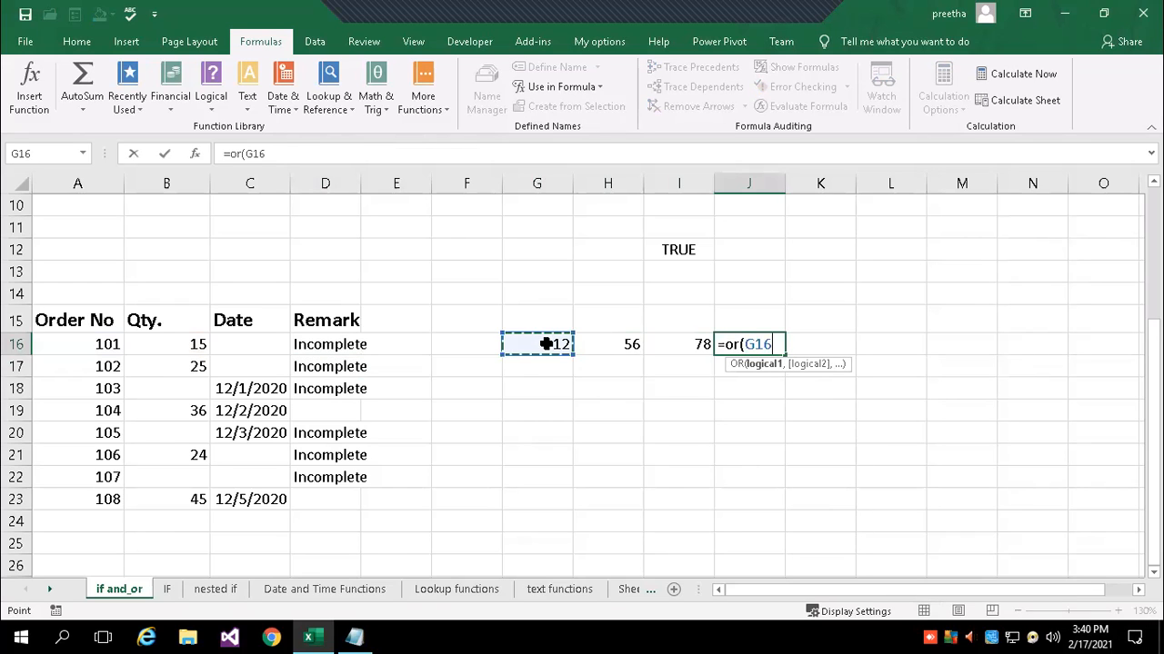
pyautogui.write('>60,h1')
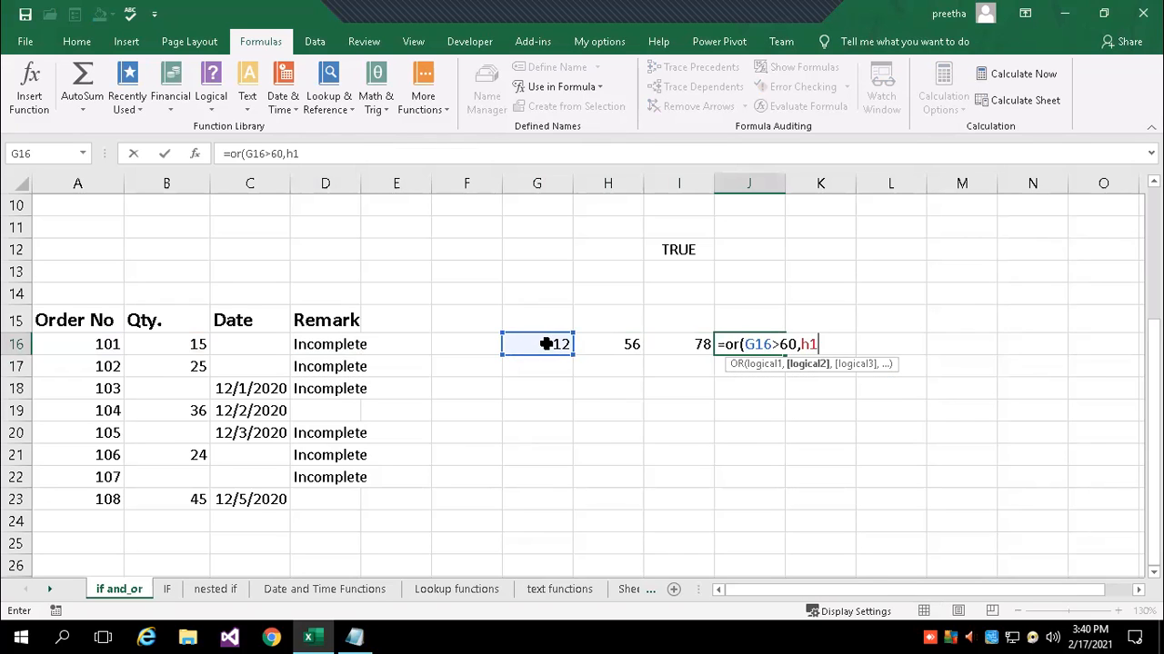
pyautogui.write('6>60')
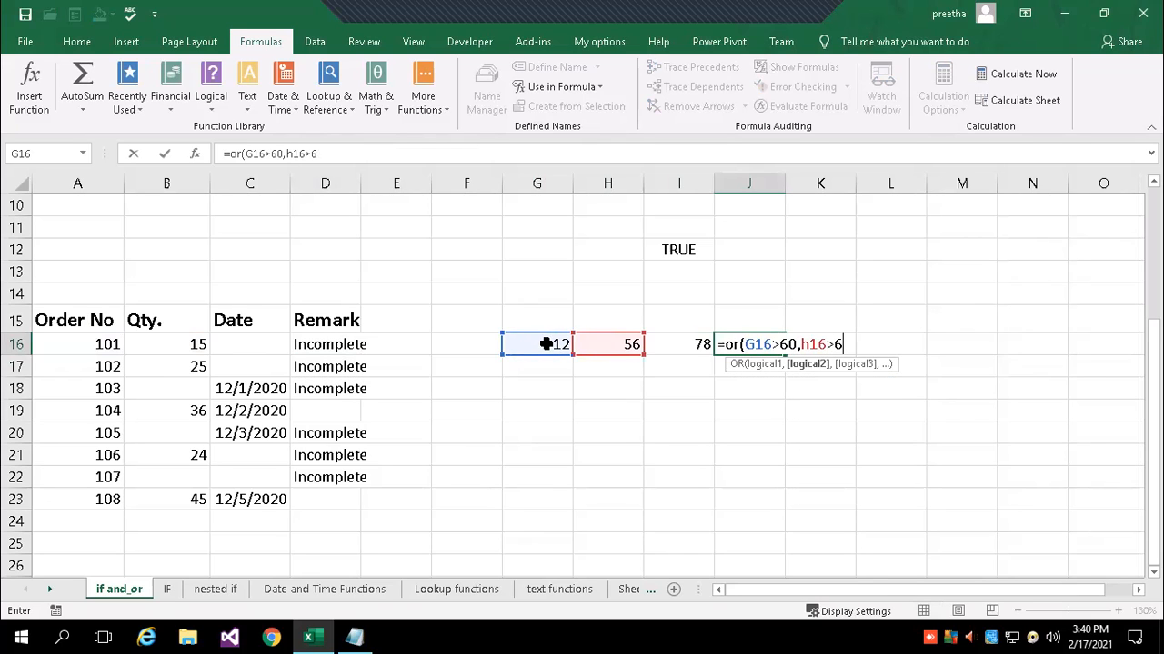
pyautogui.write(',i6')
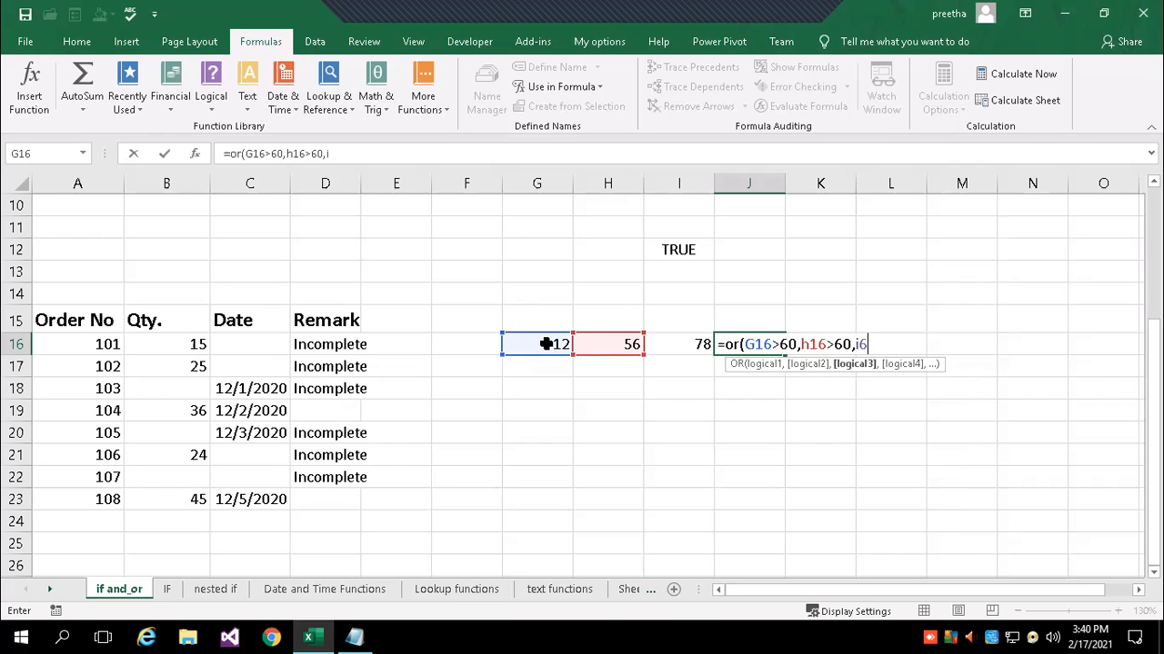
pyautogui.press('BackSpace')
pyautogui.write('16>60')
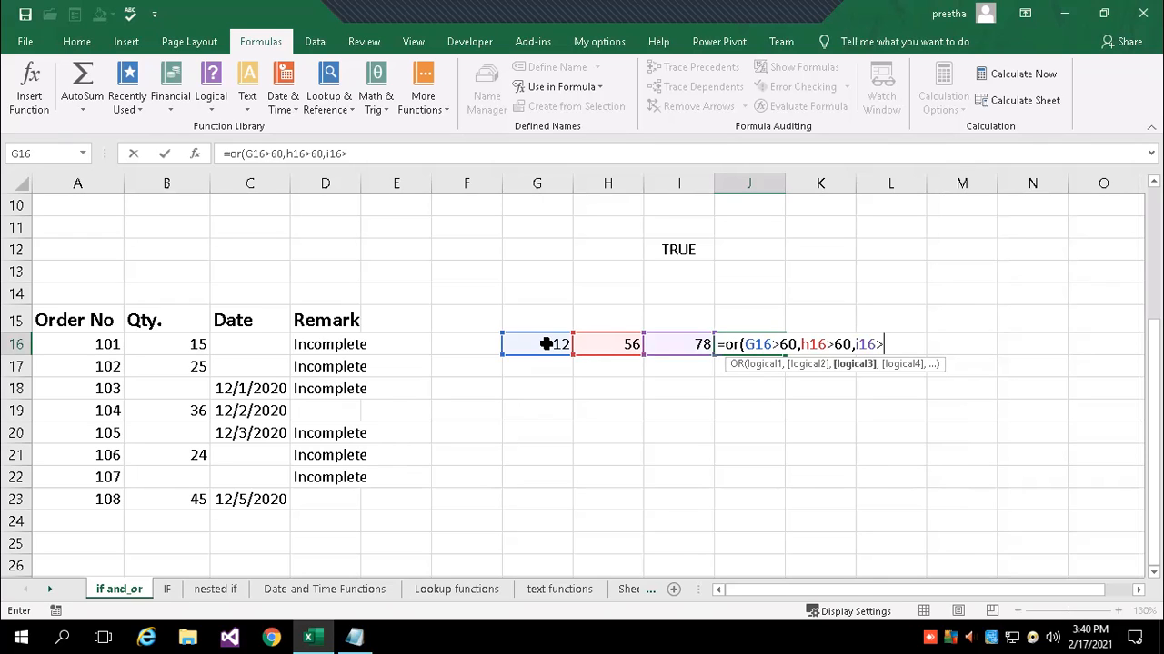
pyautogui.write('0')
pyautogui.press('BackSpace')
pyautogui.write(')')
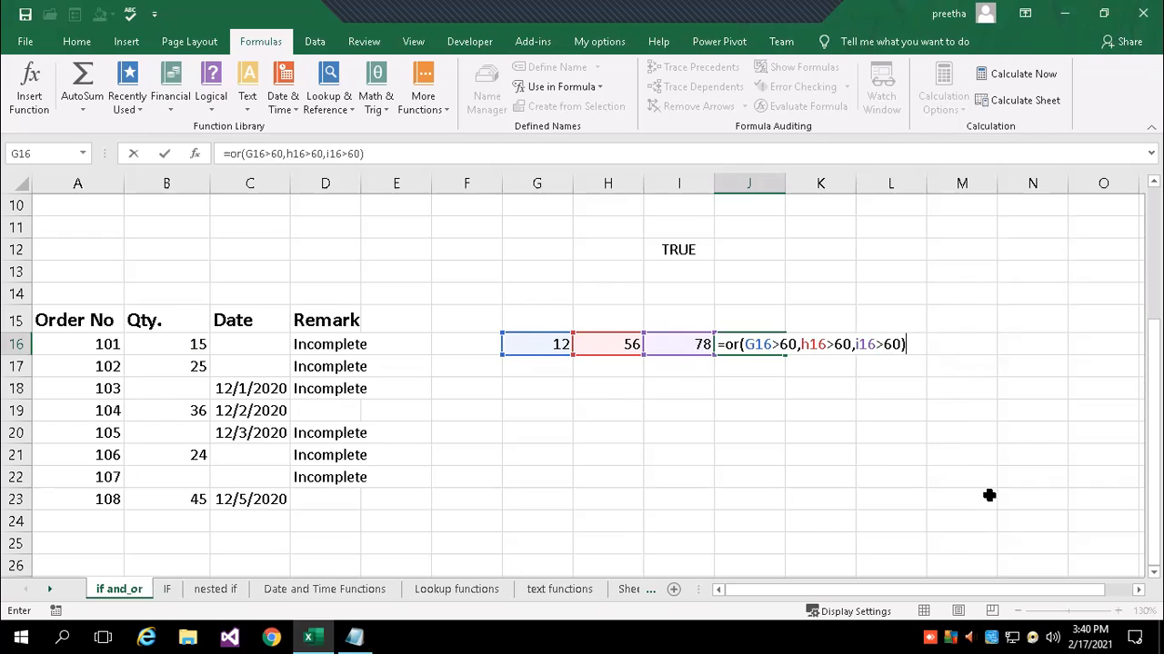
pyautogui.press('Return')
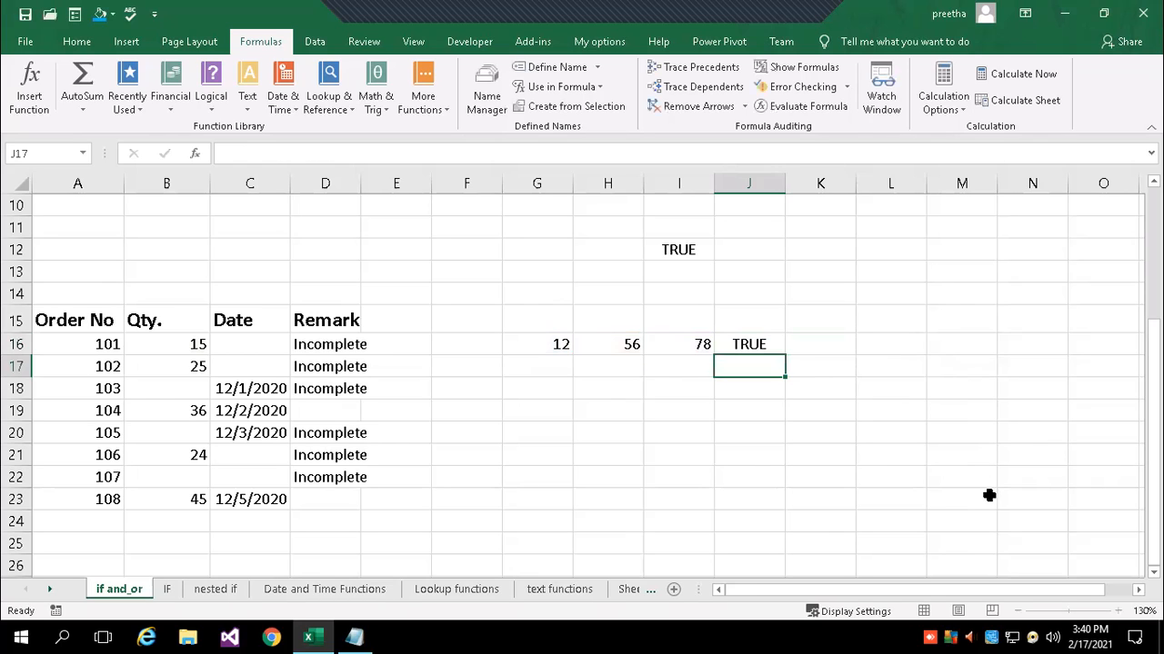
# Enter =AND(G16>60,H16>60,I16) in J17 to contrast an AND test on the three sample values with the OR test.
pyautogui.write('=')
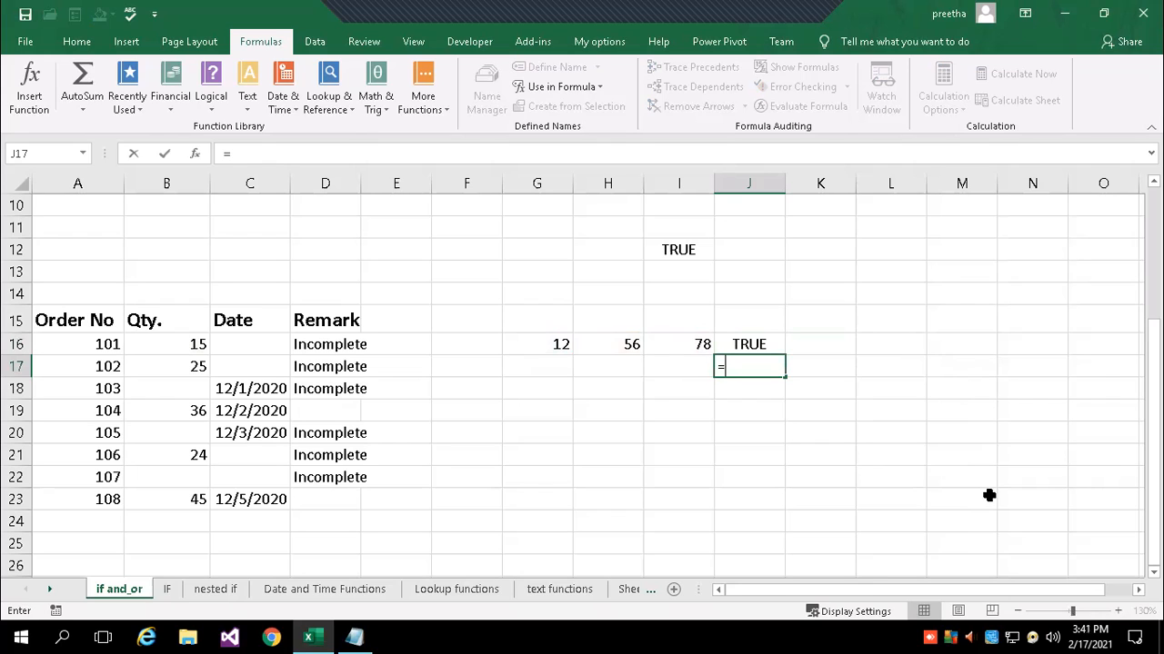
pyautogui.write('AND(')
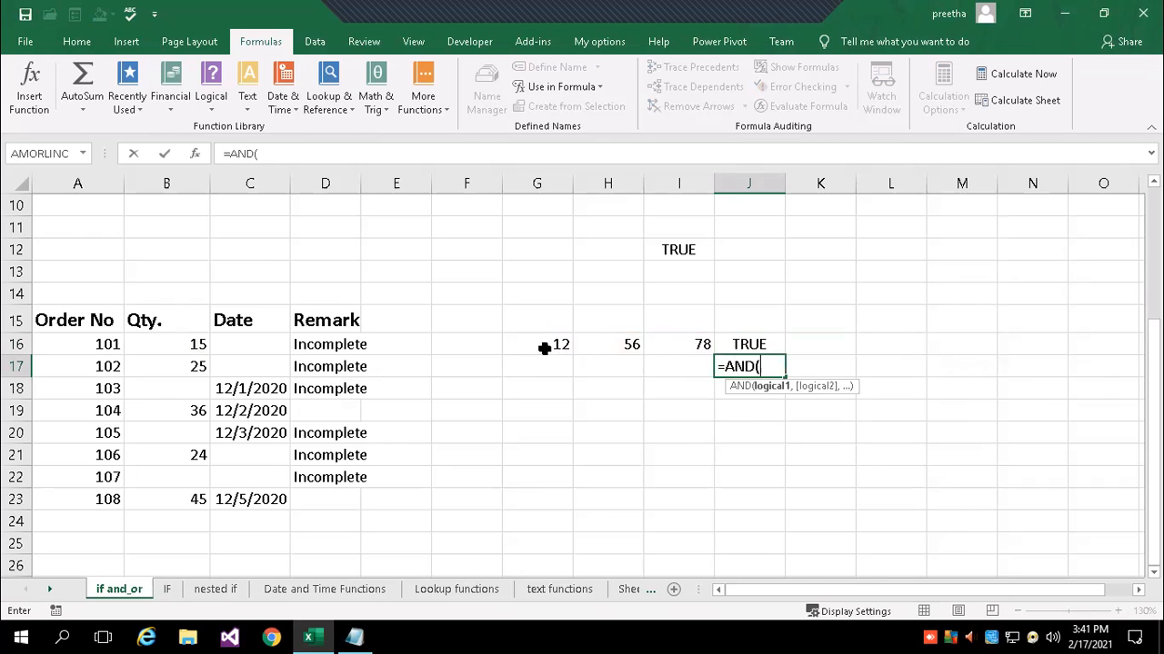
pyautogui.click(556, 344)
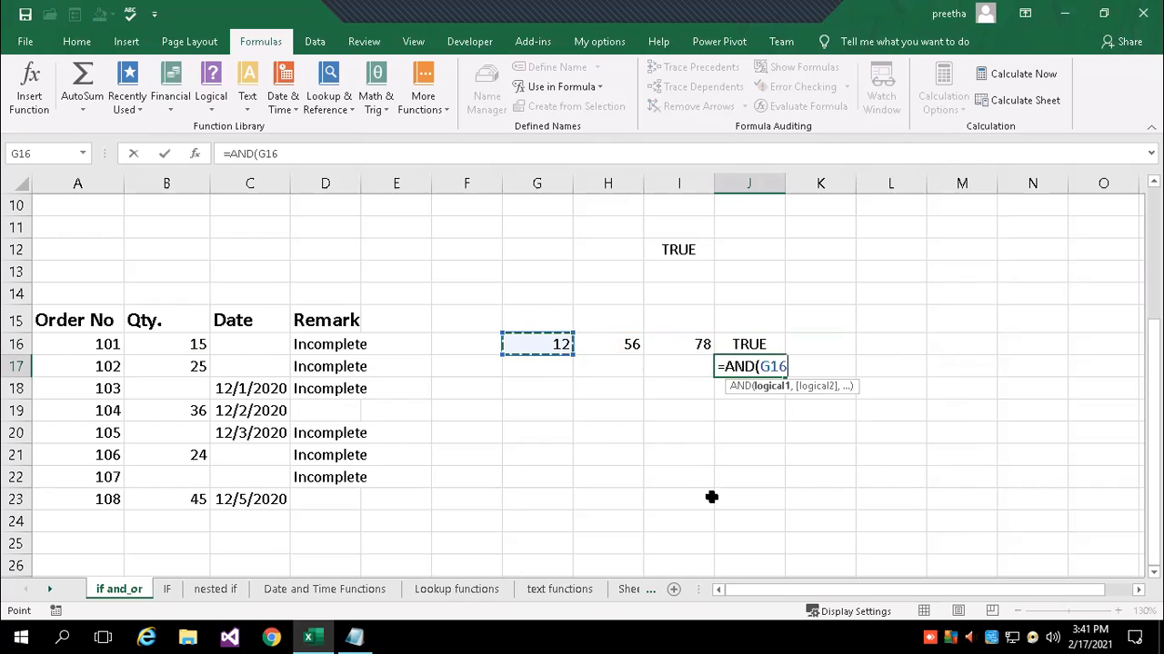
pyautogui.write('>60')
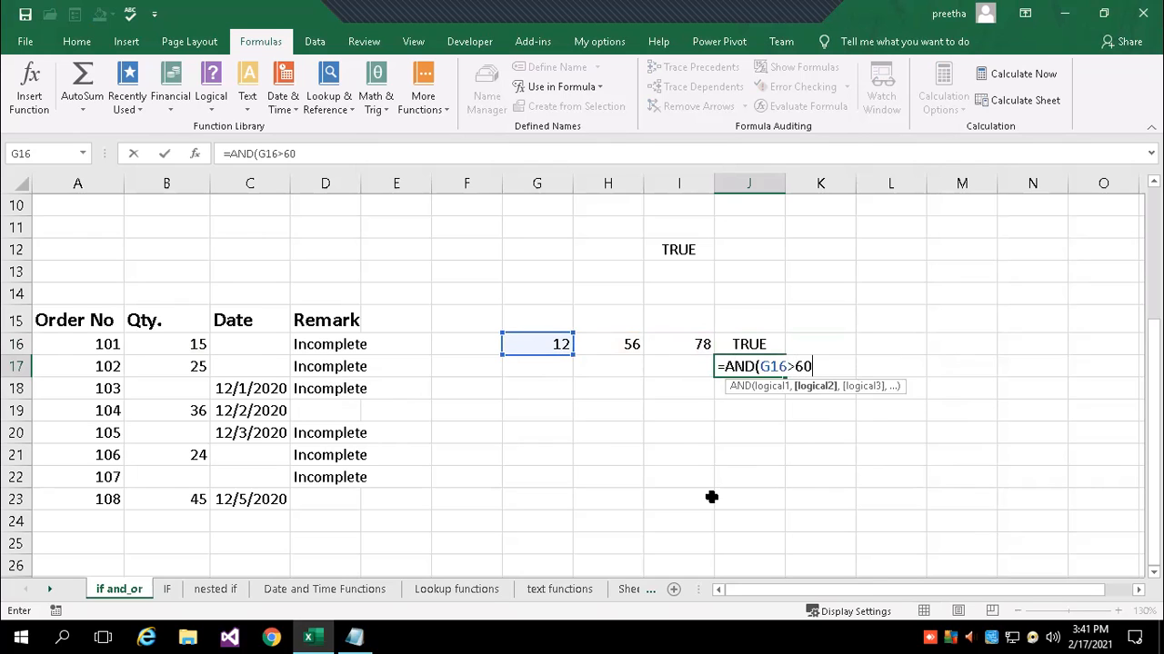
pyautogui.write(',H16>60')
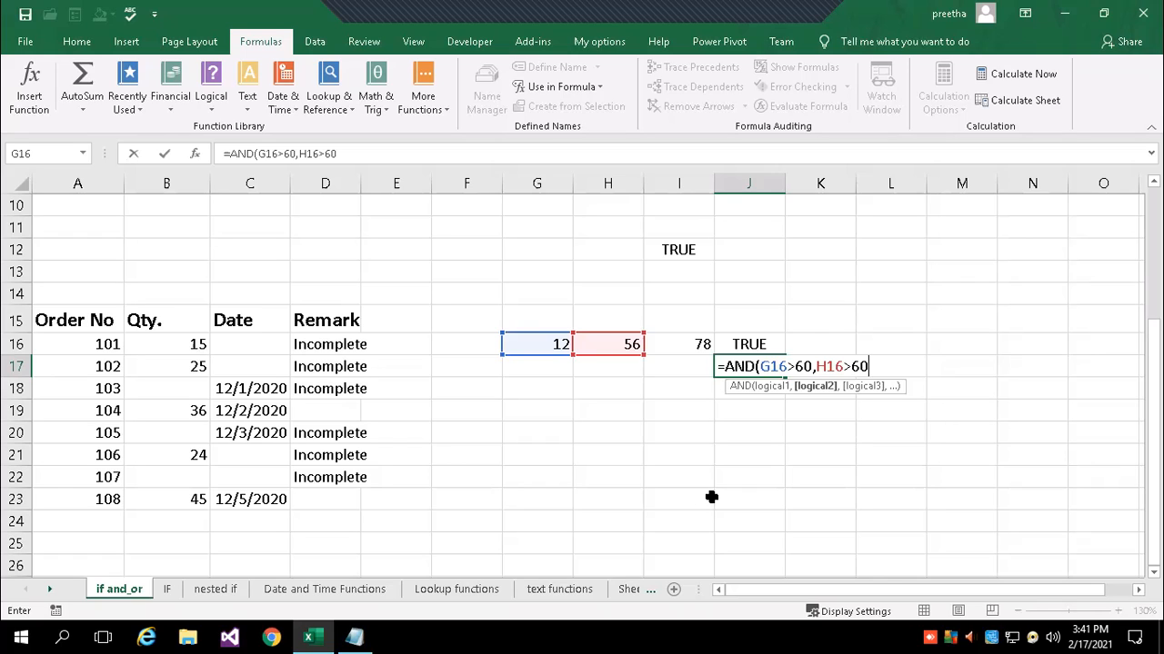
pyautogui.write(',I16')
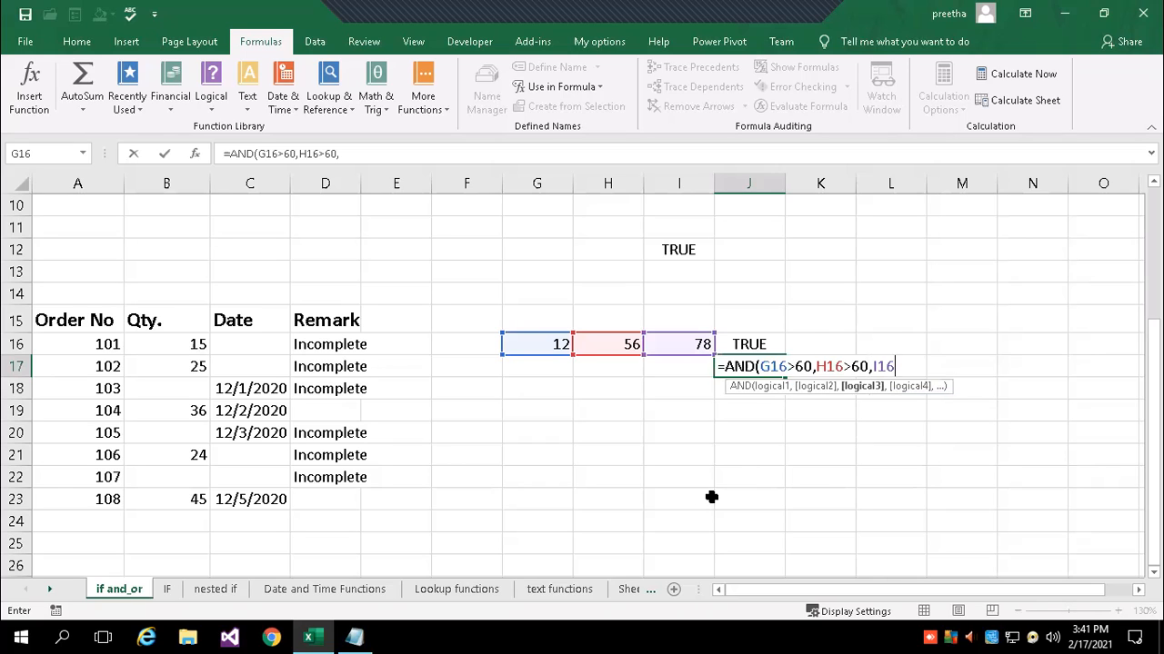
pyautogui.write(')')
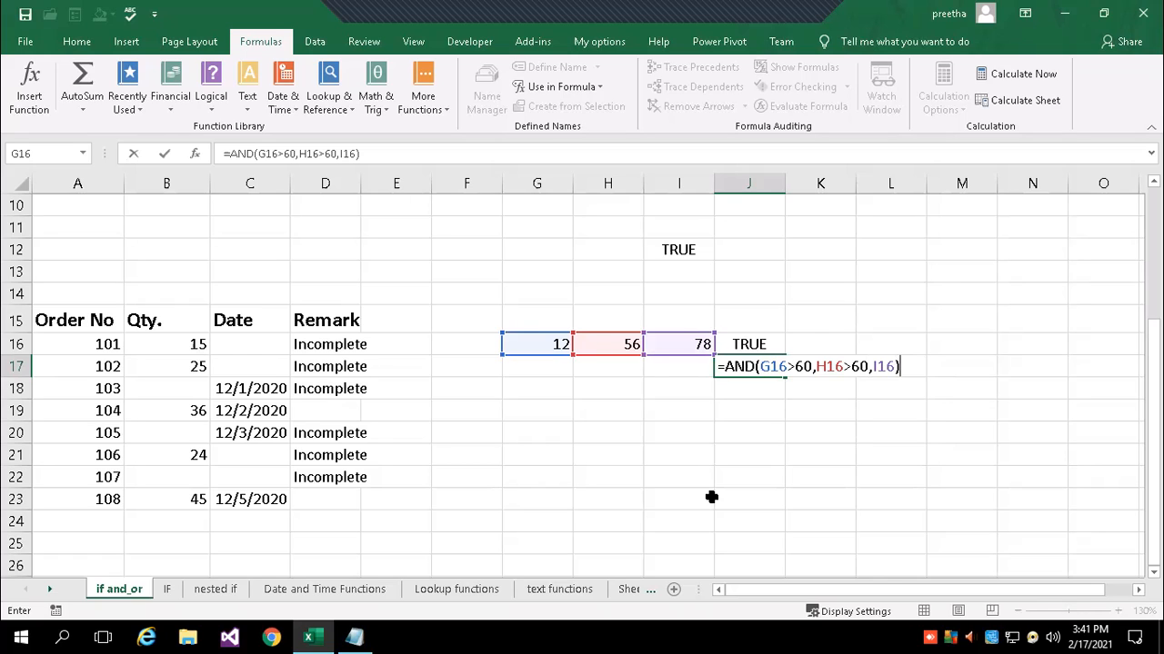
pyautogui.press('Return')
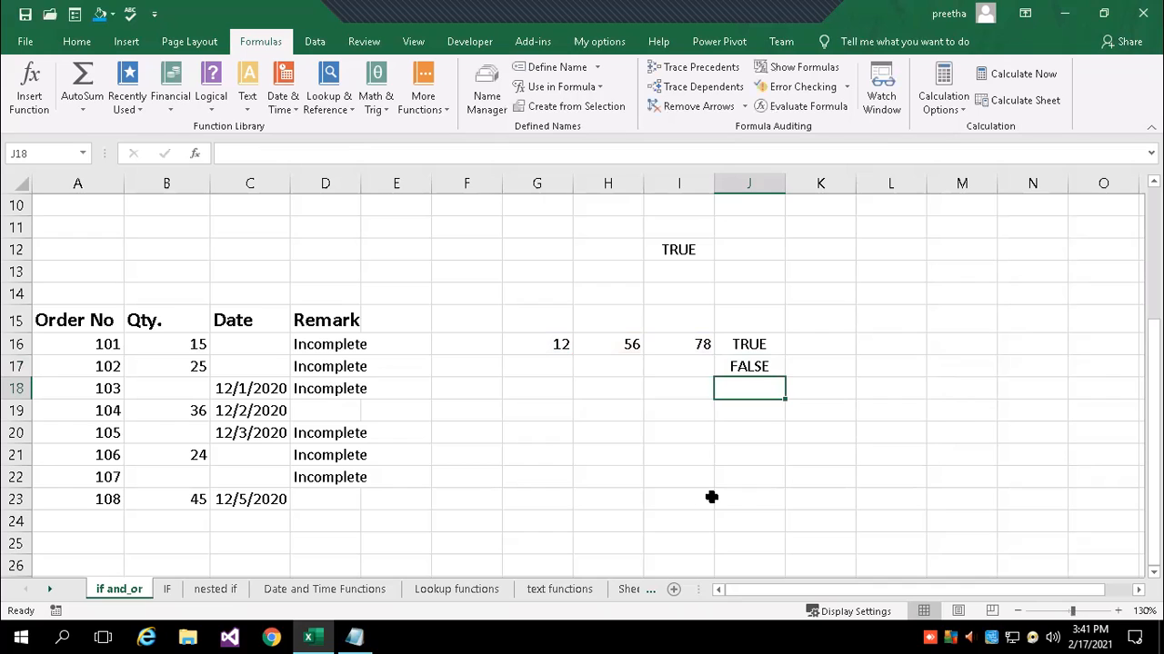
# Review the OR formula in J16 against the AND formula in J17 and compare their results.
pyautogui.press('Up')
pyautogui.press('Up')
pyautogui.press('Down')
pyautogui.click(732, 345)
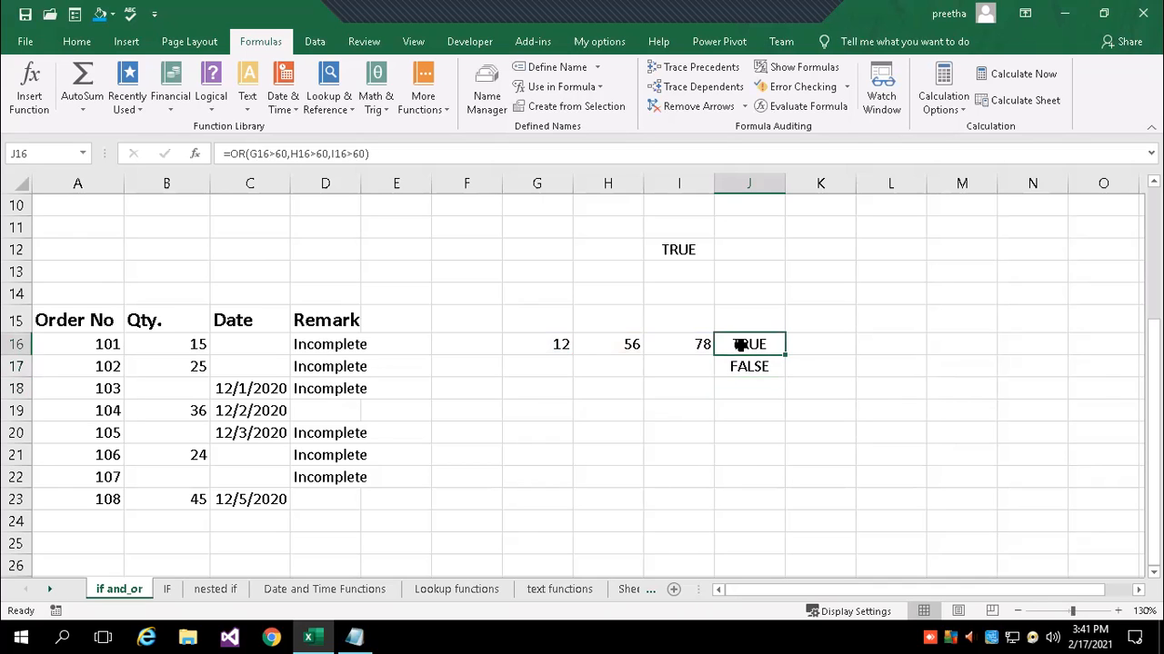
pyautogui.doubleClick(743, 344)
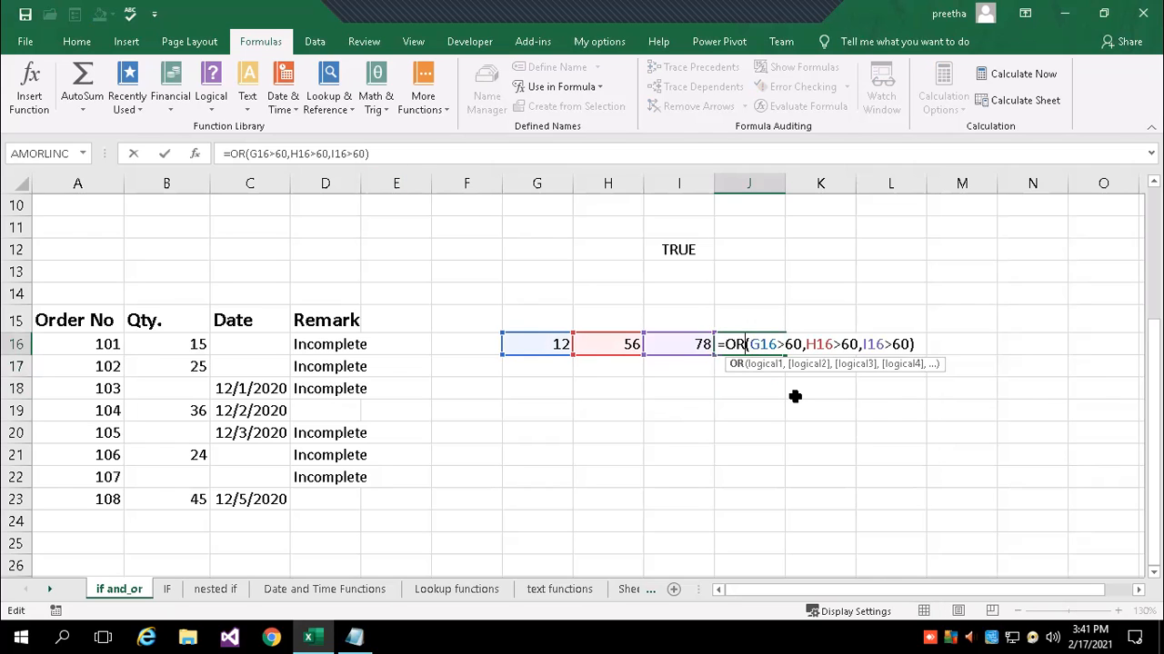
pyautogui.press('Return')
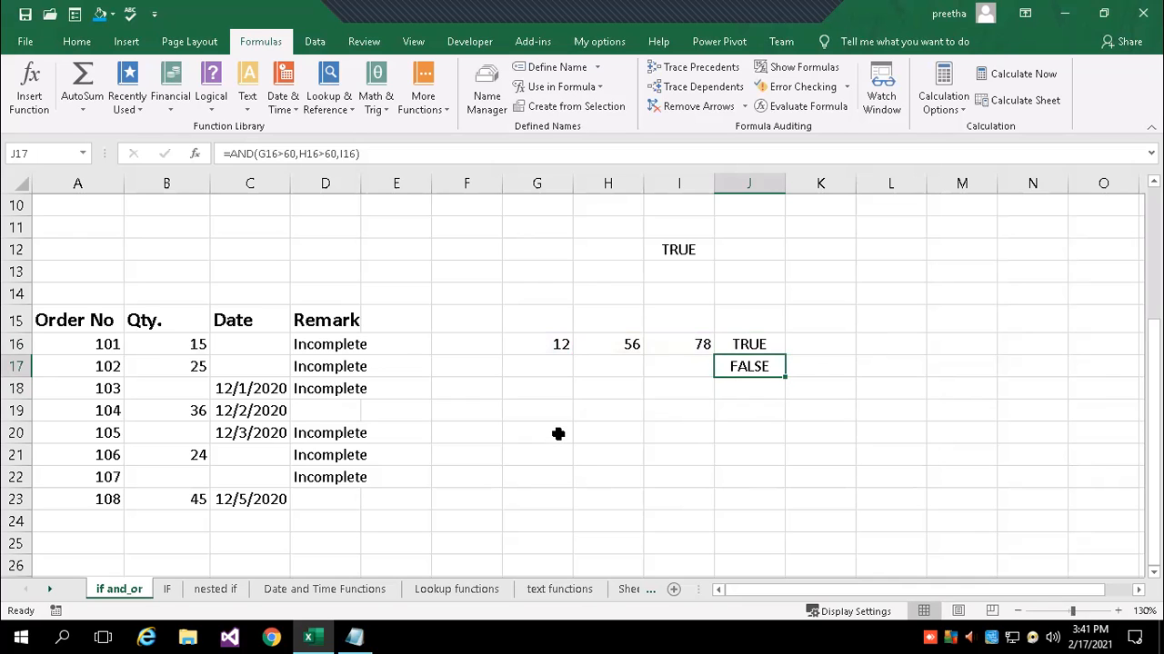
# Examine the IF with OR formula in C2 of the Order No, Progress and Status table.
pyautogui.scroll(1, 593, 435)
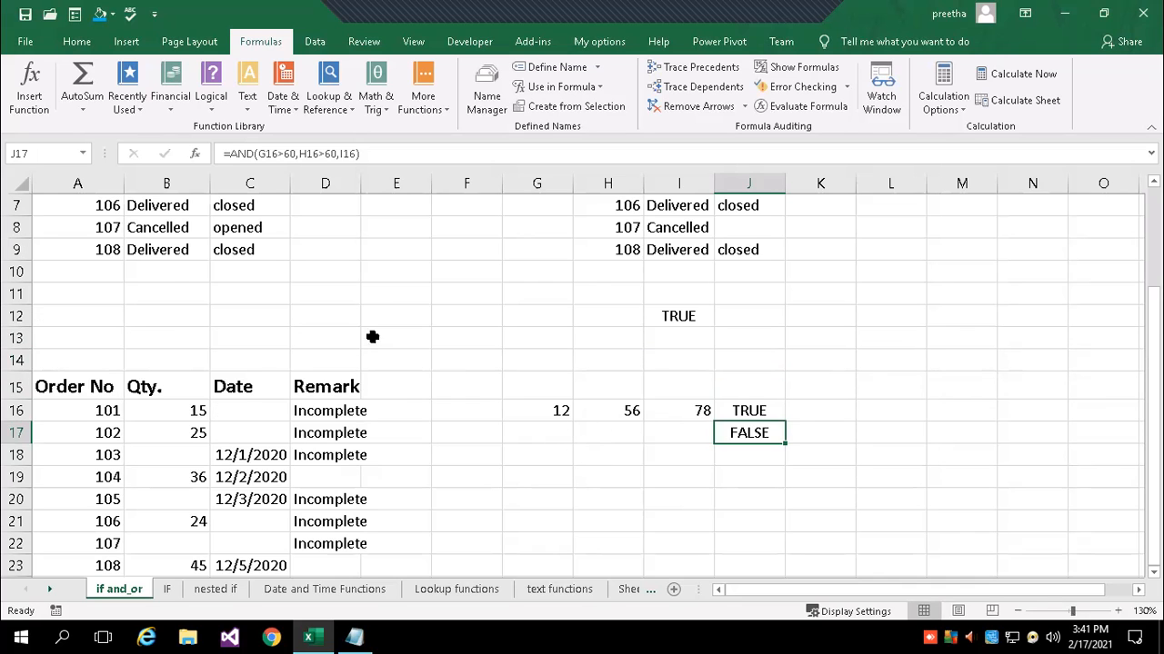
pyautogui.scroll(2, 424, 273)
pyautogui.click(252, 234)
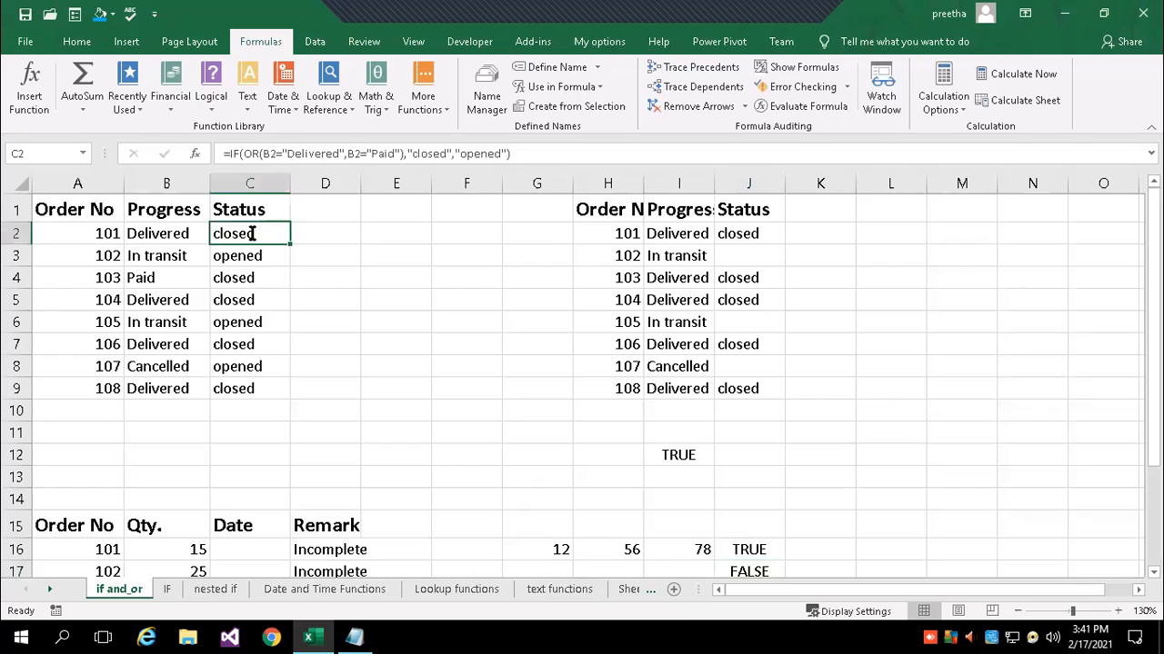
pyautogui.doubleClick(252, 234)
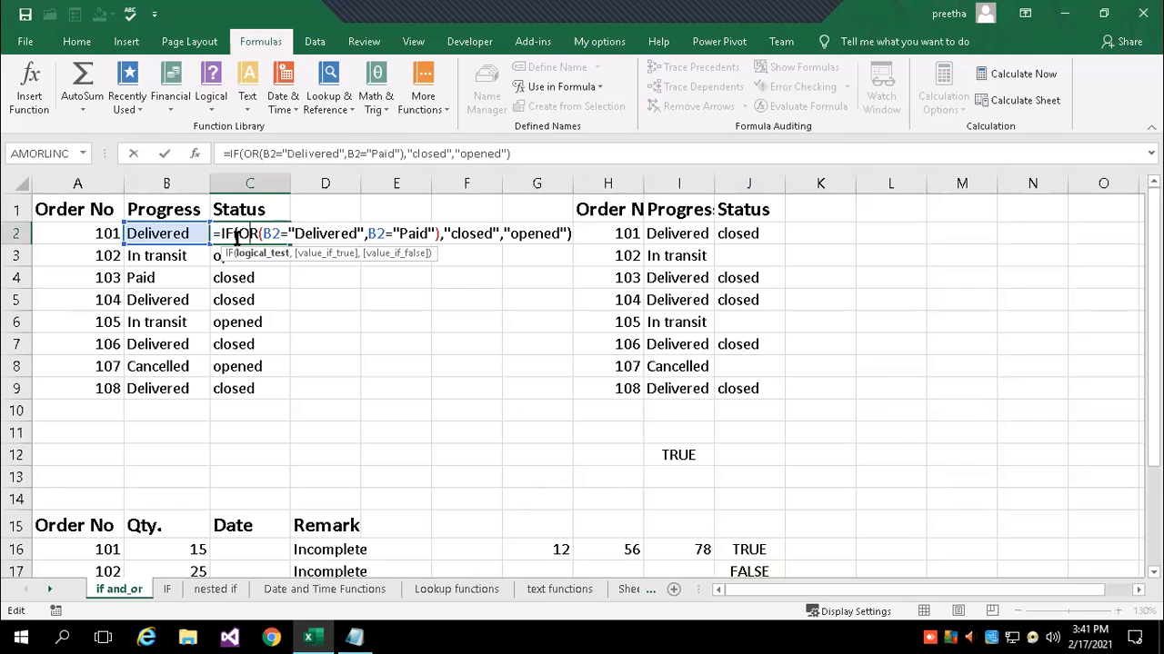
pyautogui.press('Return')
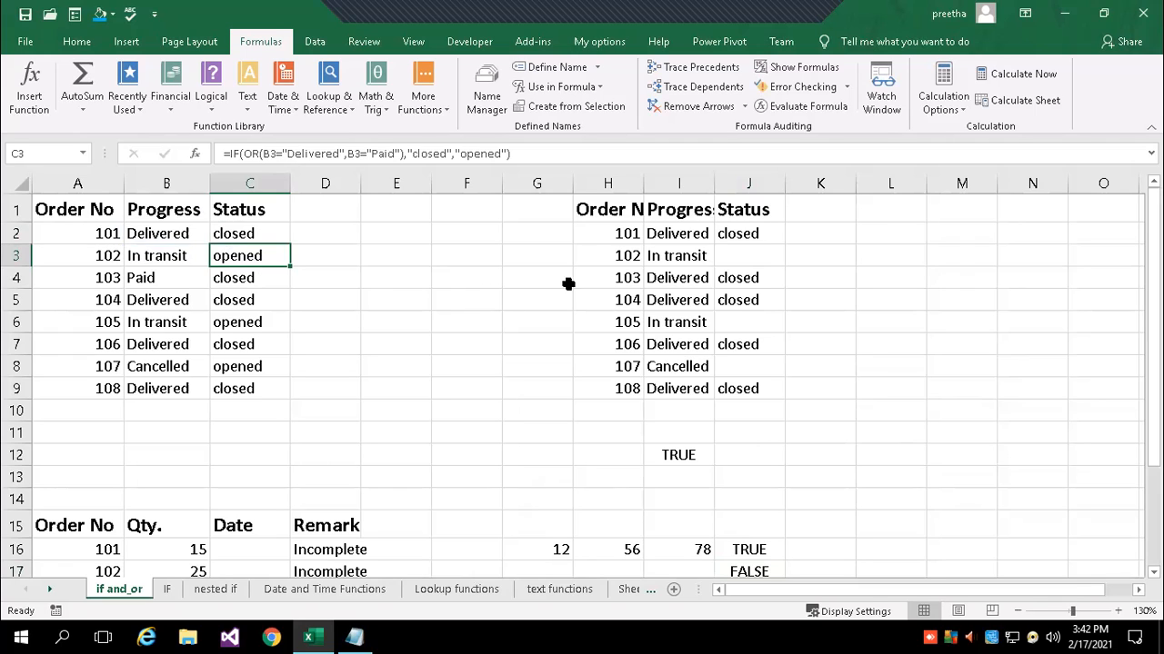
pyautogui.scroll(-1, 413, 373)
pyautogui.scroll(-3, 456, 393)
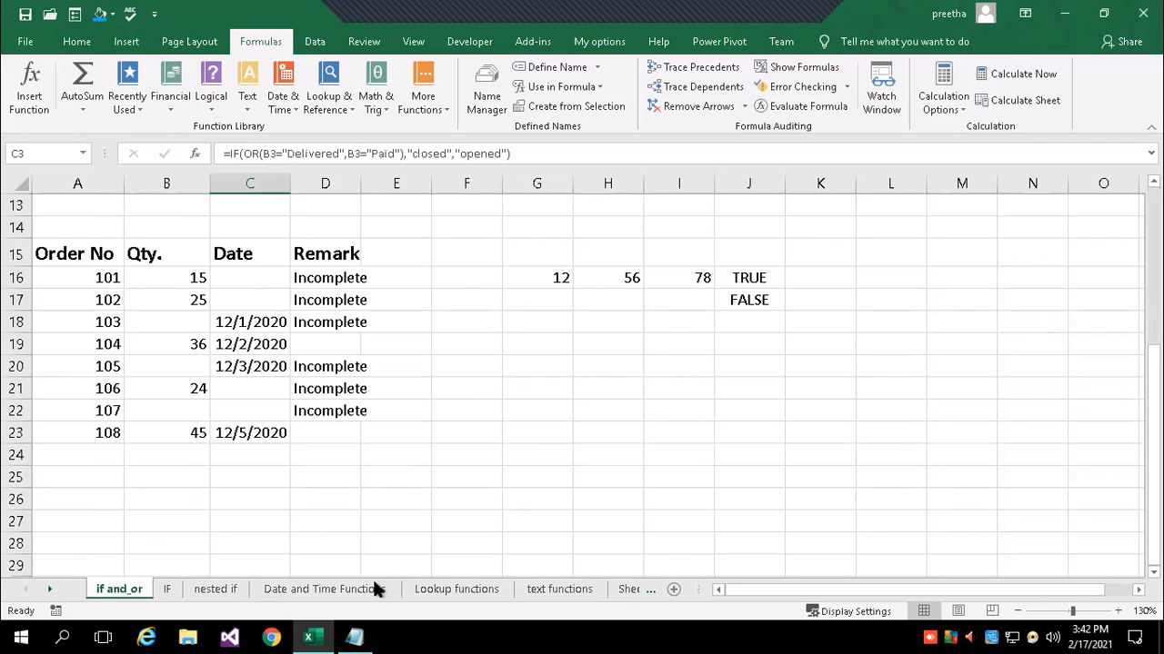
# Open the Date and Time Functions sheet and read its function descriptions, from Now() to weekday(date), and the examples above them.
pyautogui.click(335, 596)
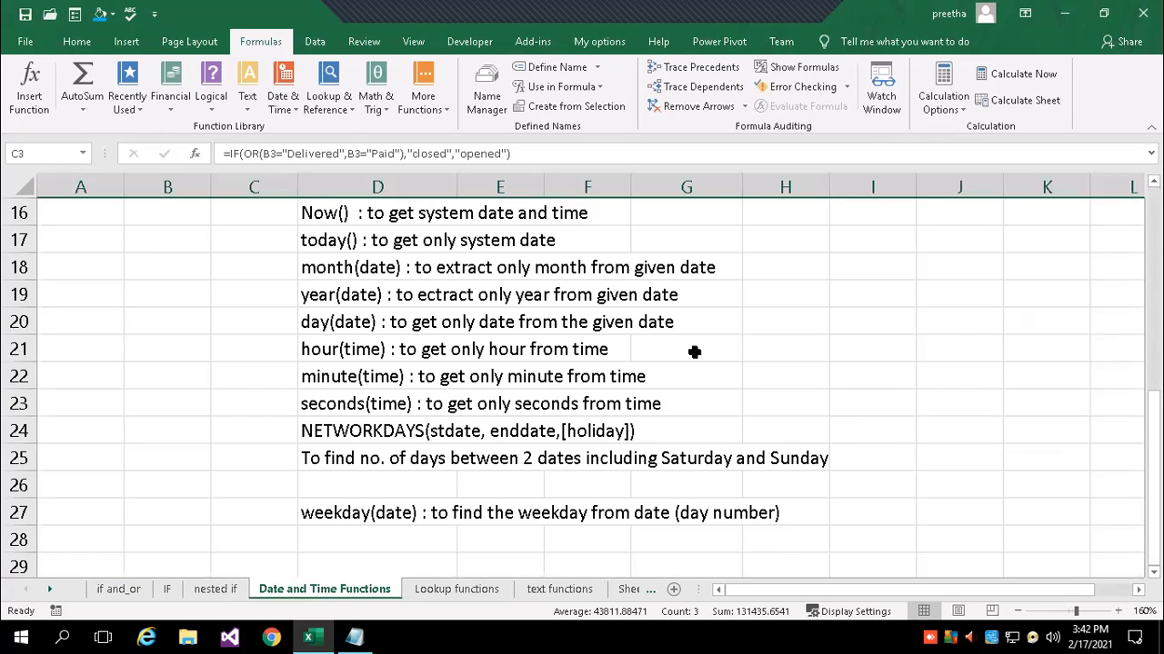
pyautogui.scroll(1, 821, 364)
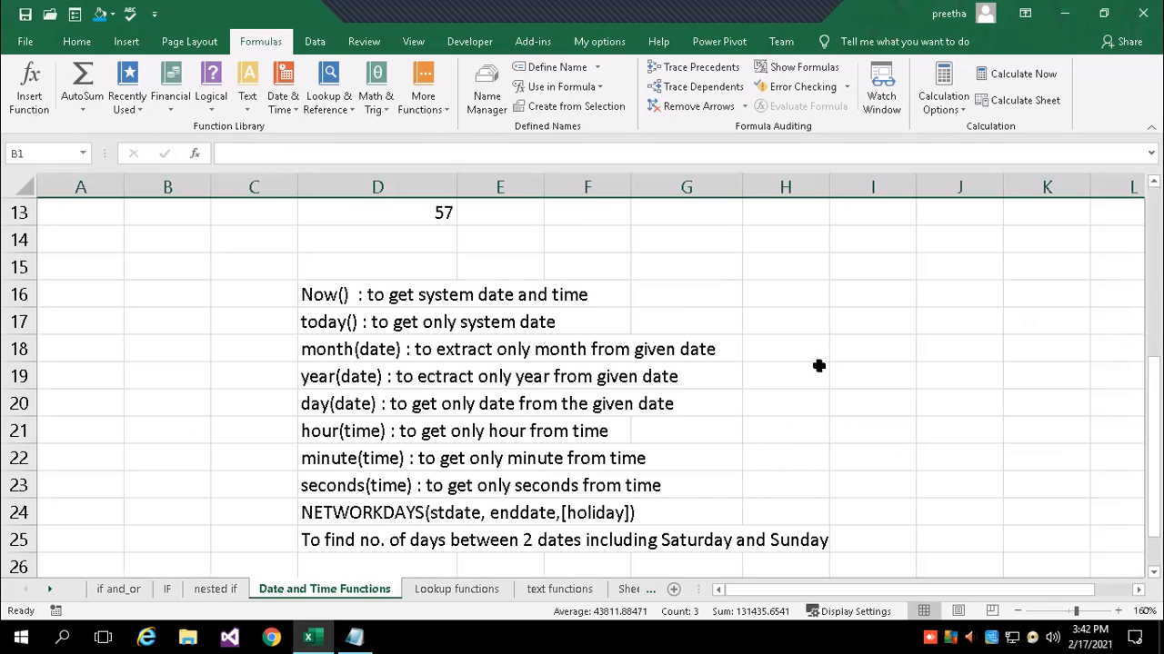
pyautogui.scroll(-1, 337, 297)
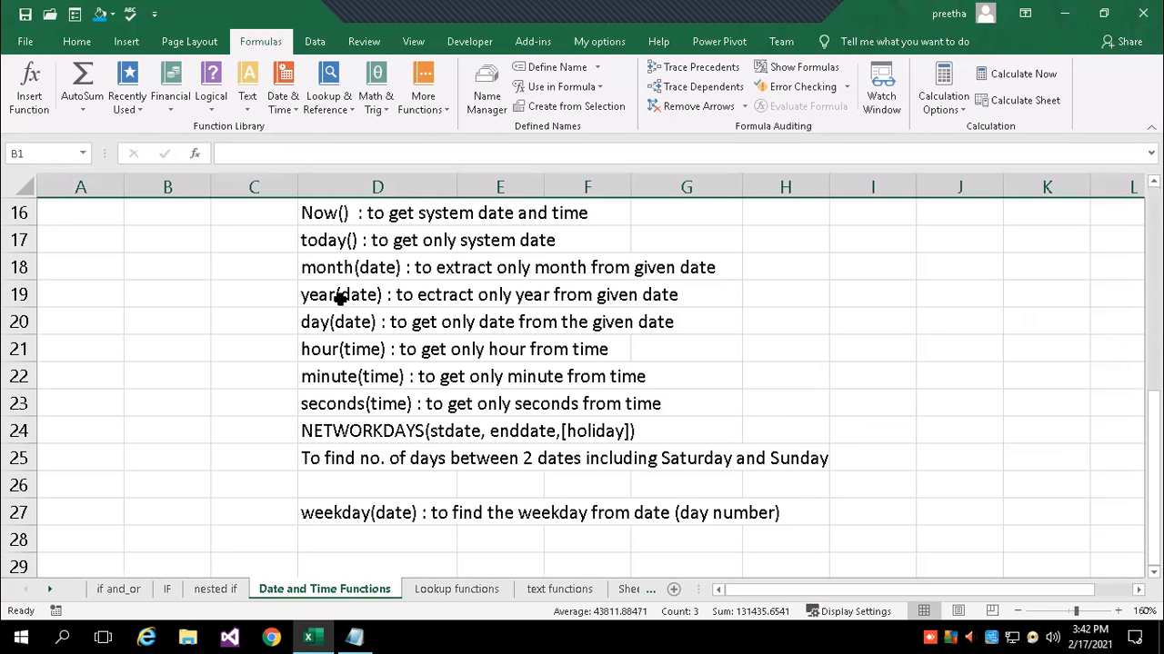
pyautogui.scroll(1, 397, 276)
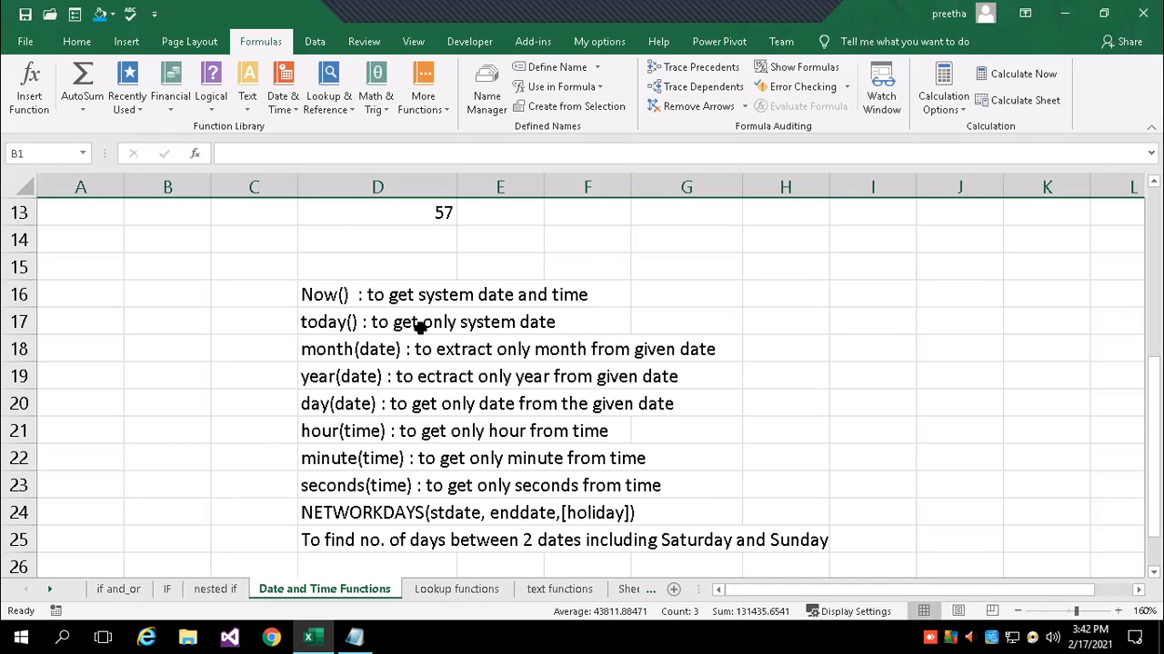
pyautogui.scroll(-1, 325, 322)
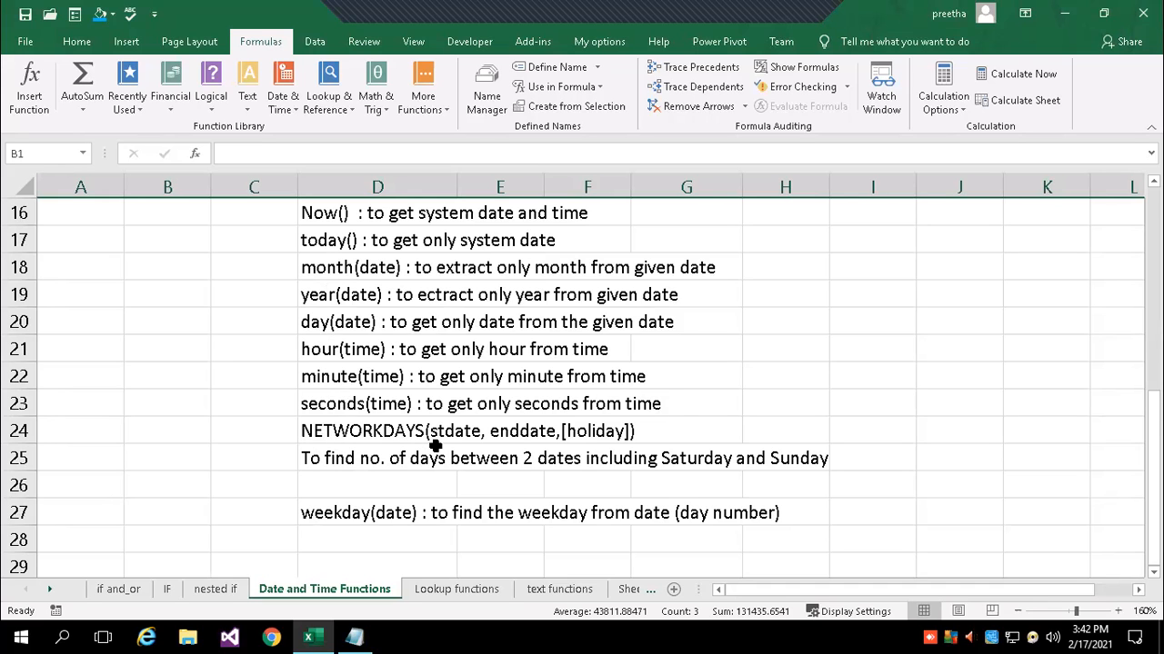
pyautogui.scroll(-2, 501, 507)
pyautogui.scroll(6, 503, 502)
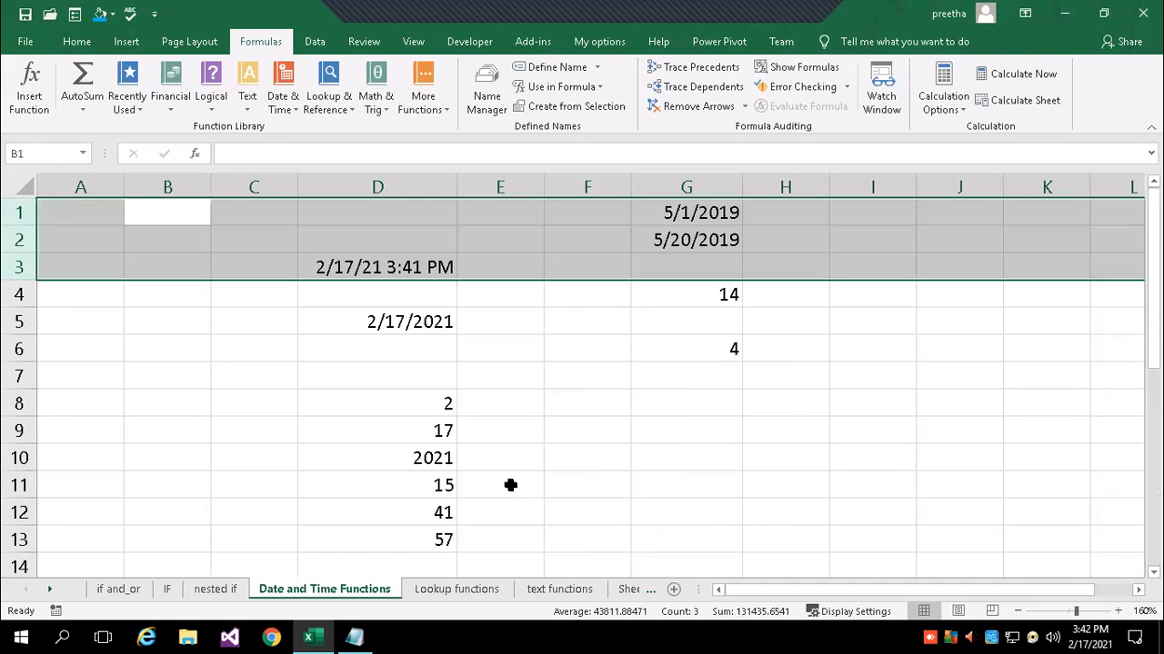
# Temporarily show all formulas on the sheet, restore the results, and inspect and recalculate D3's NOW formula.
pyautogui.click(415, 261)
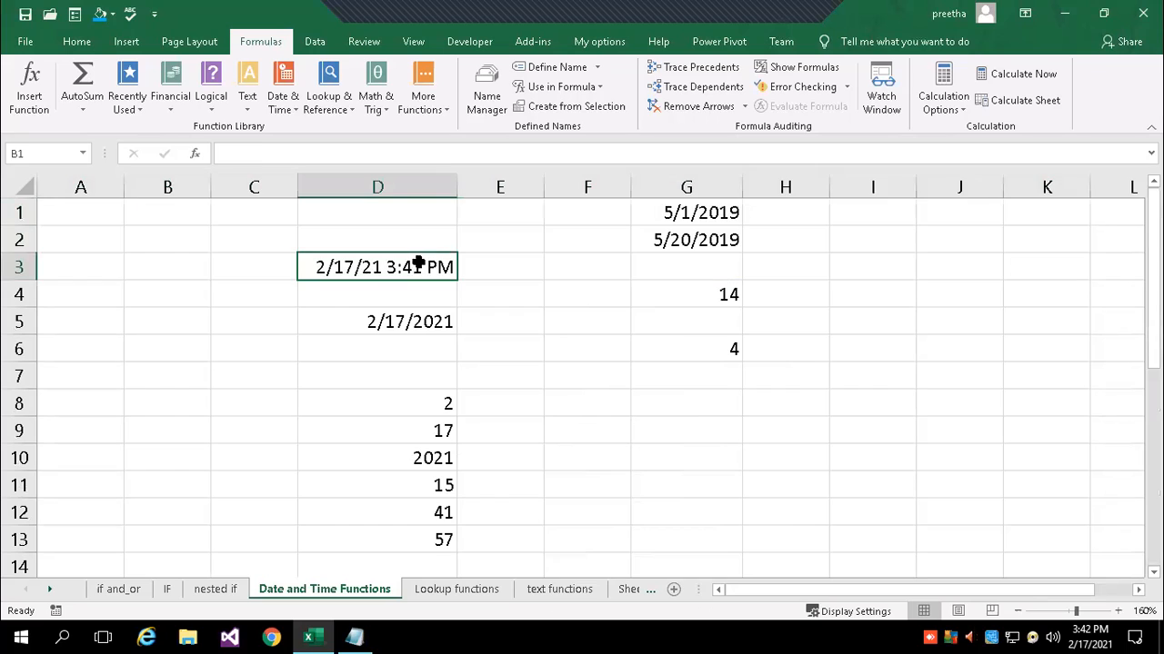
pyautogui.click(780, 64)
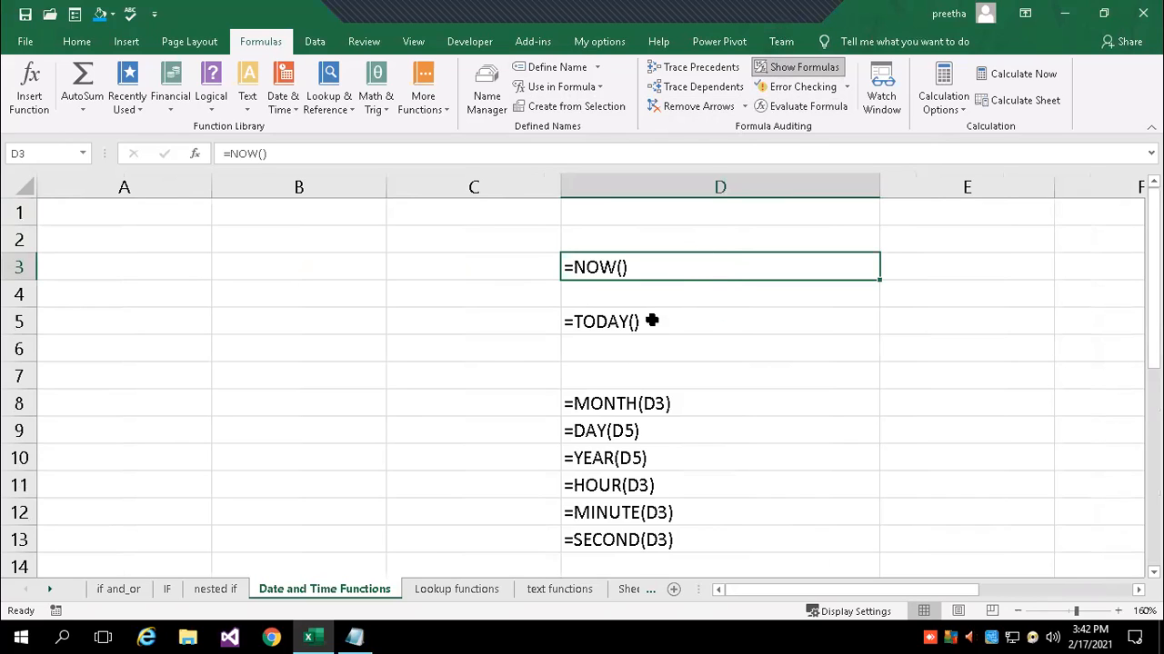
pyautogui.click(818, 73)
pyautogui.doubleClick(414, 268)
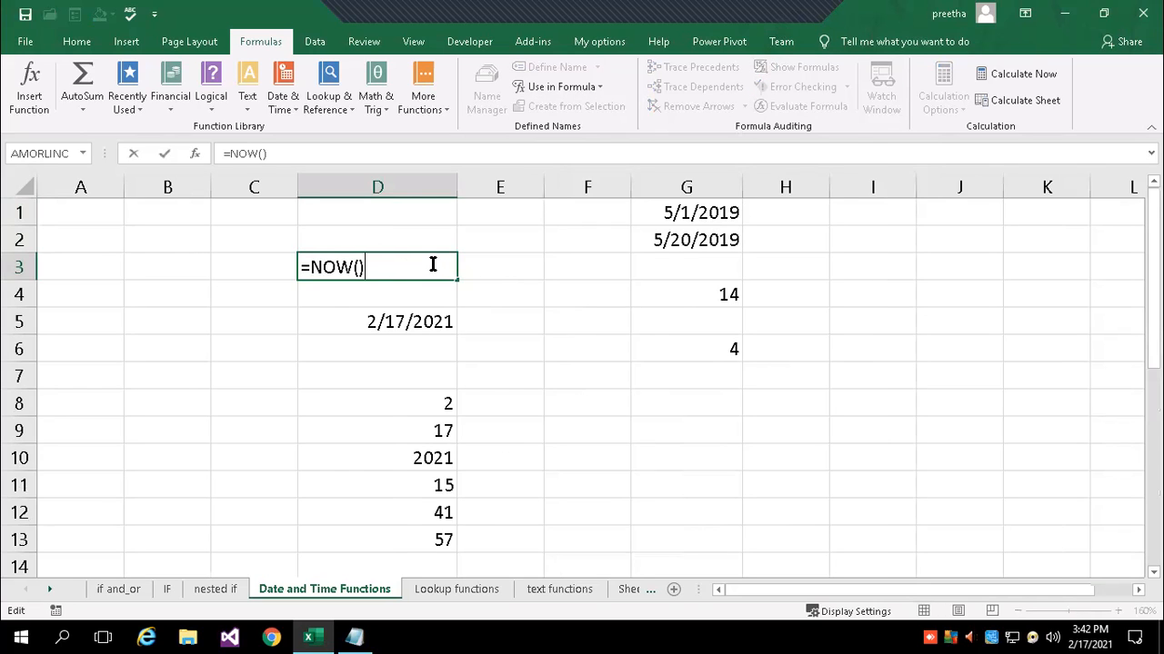
pyautogui.press('Return')
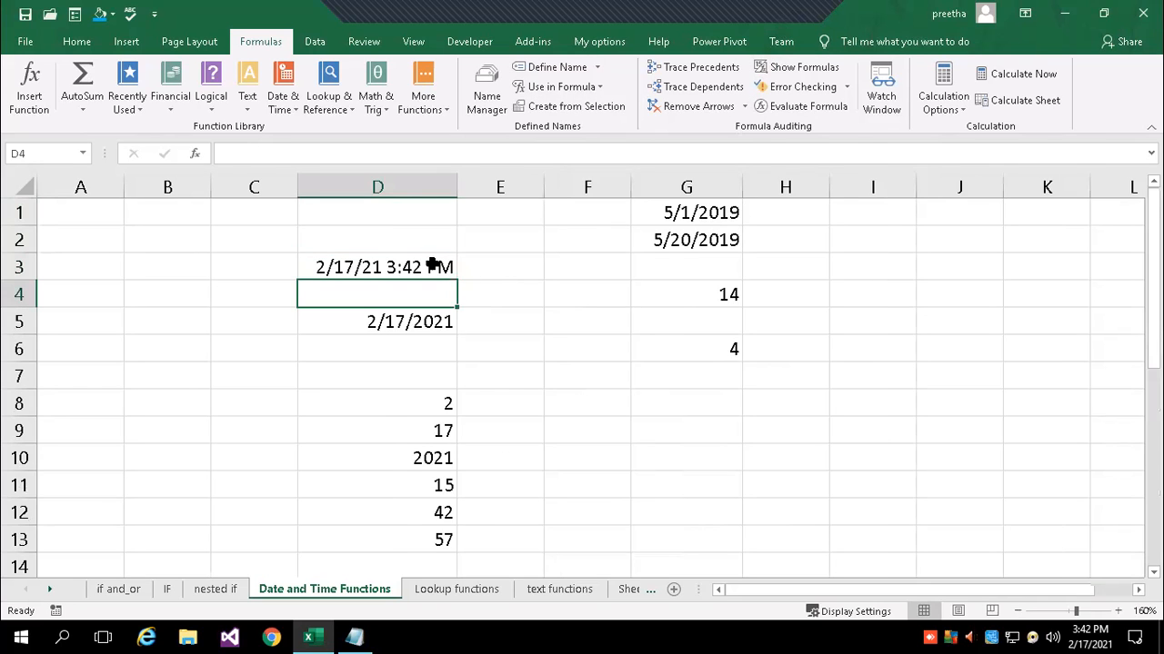
# Enter =NOW() in C1 to return the current system date and time.
pyautogui.click(234, 215)
pyautogui.write('=NOE')
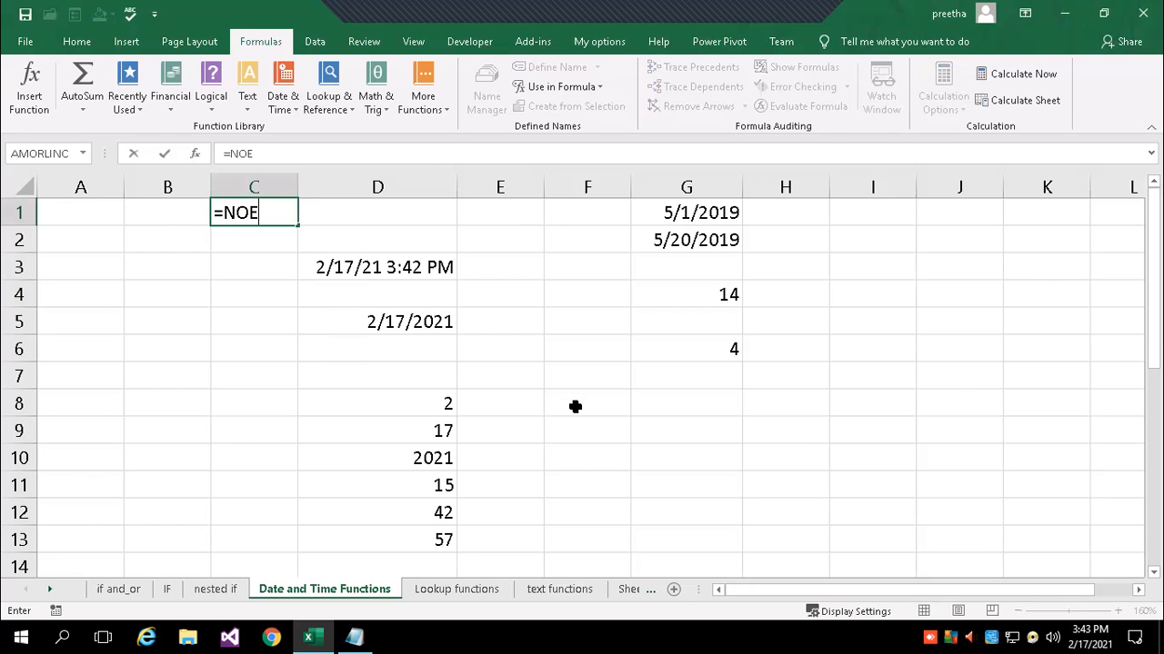
pyautogui.press('BackSpace')
pyautogui.write('W')
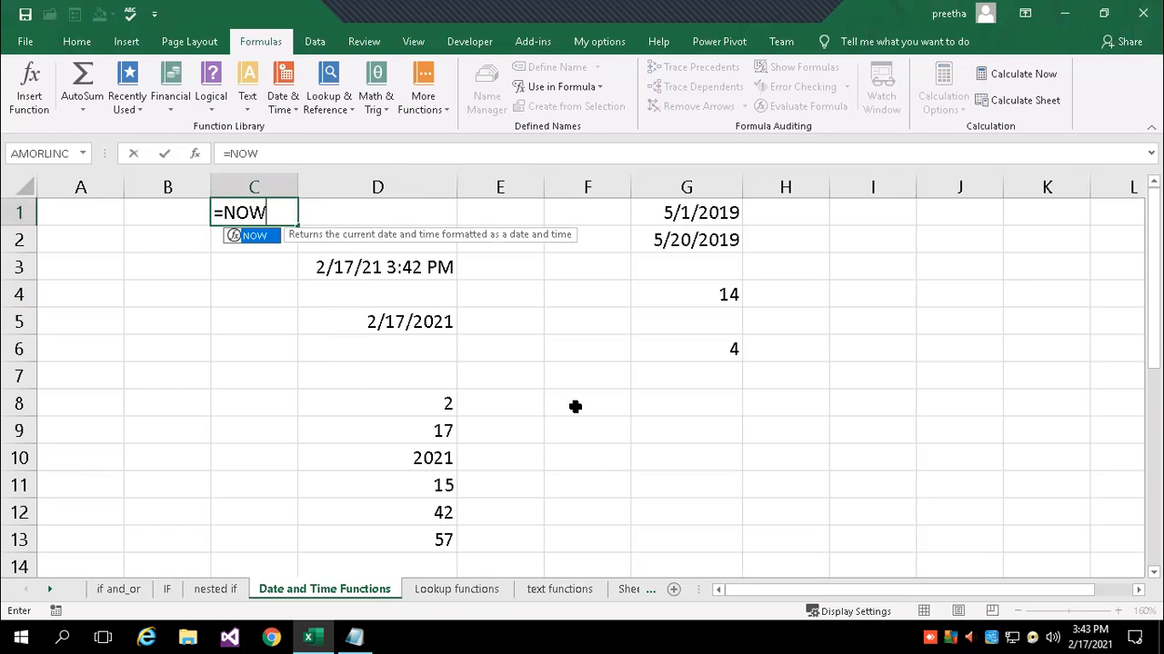
pyautogui.write('(')
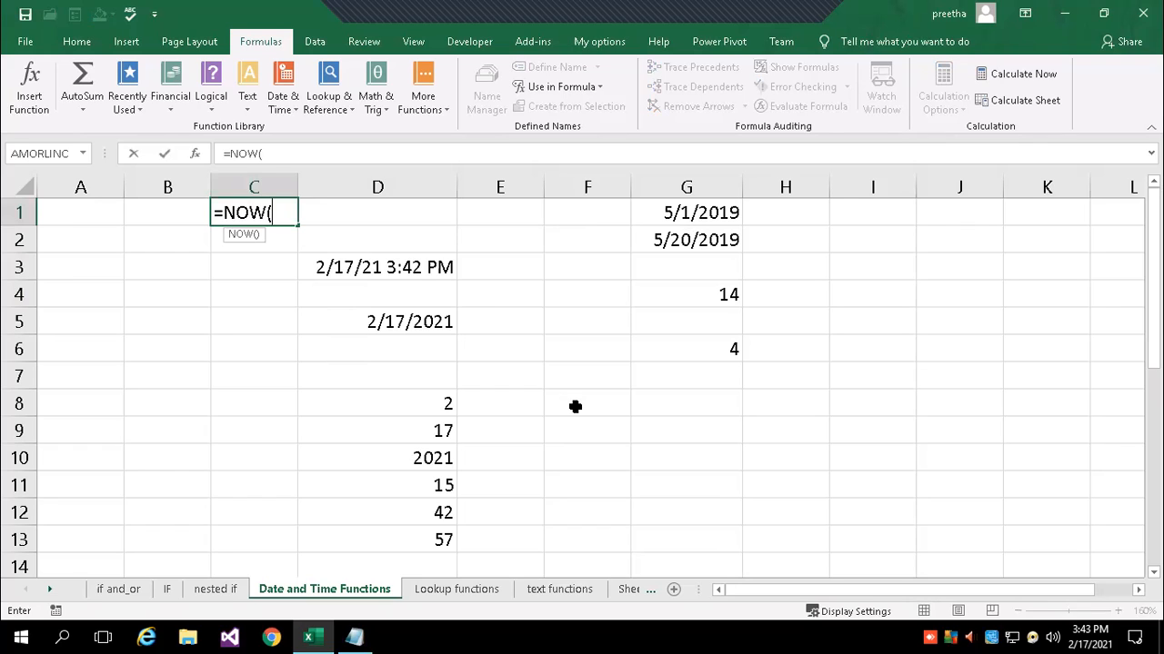
pyautogui.write(')')
pyautogui.press('Return')
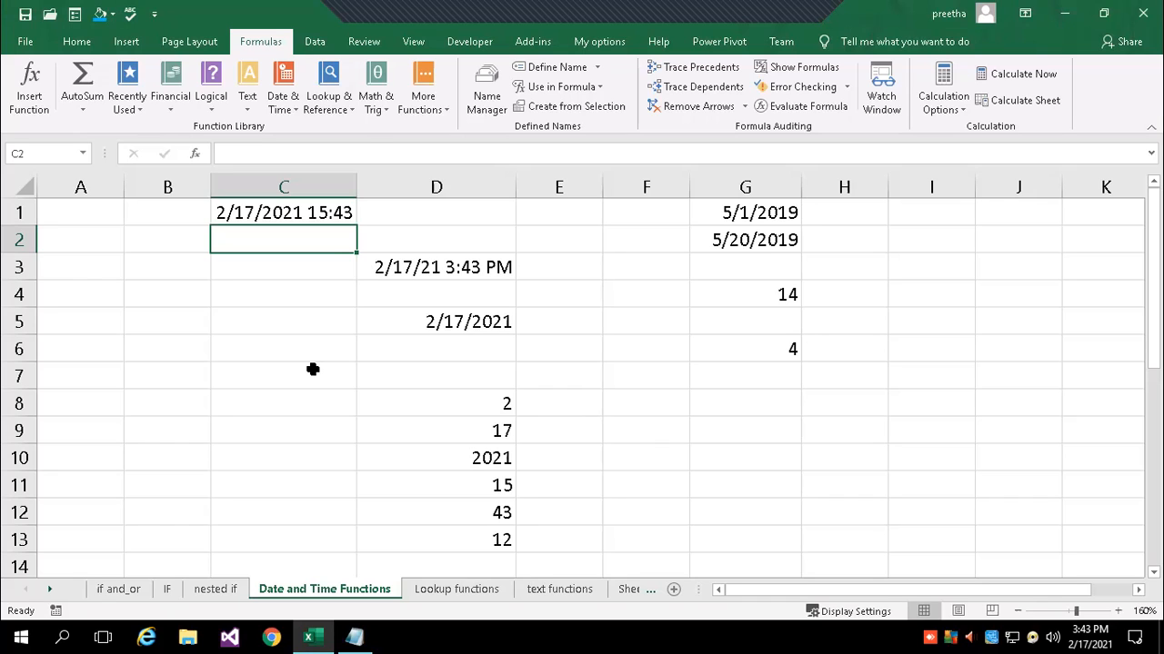
# Insert the current date 2/17/2021 in C2 and the current time 3:43 PM in C3 as fixed values.
pyautogui.write(';')
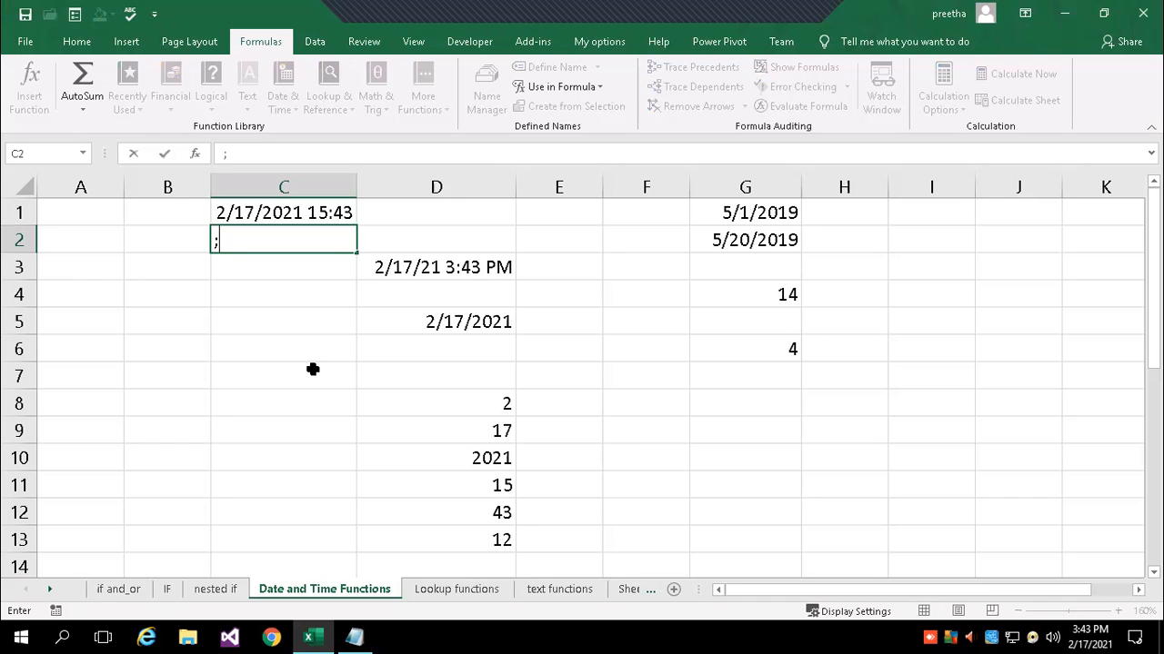
pyautogui.press('BackSpace')
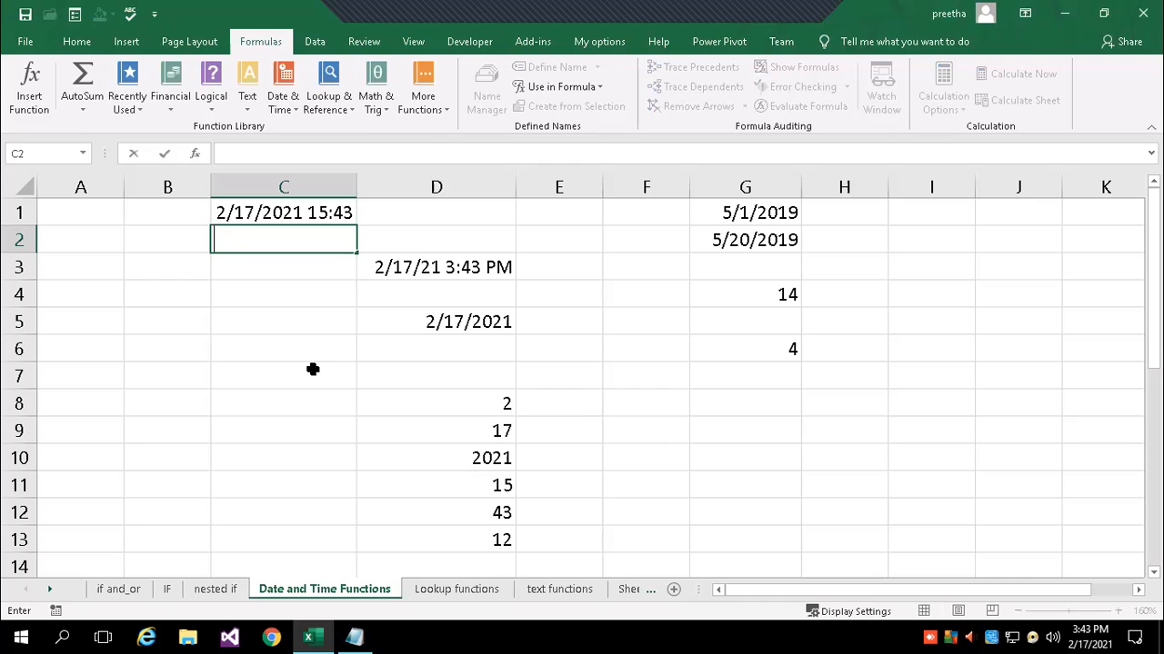
pyautogui.hotkey('ctrl', ';')
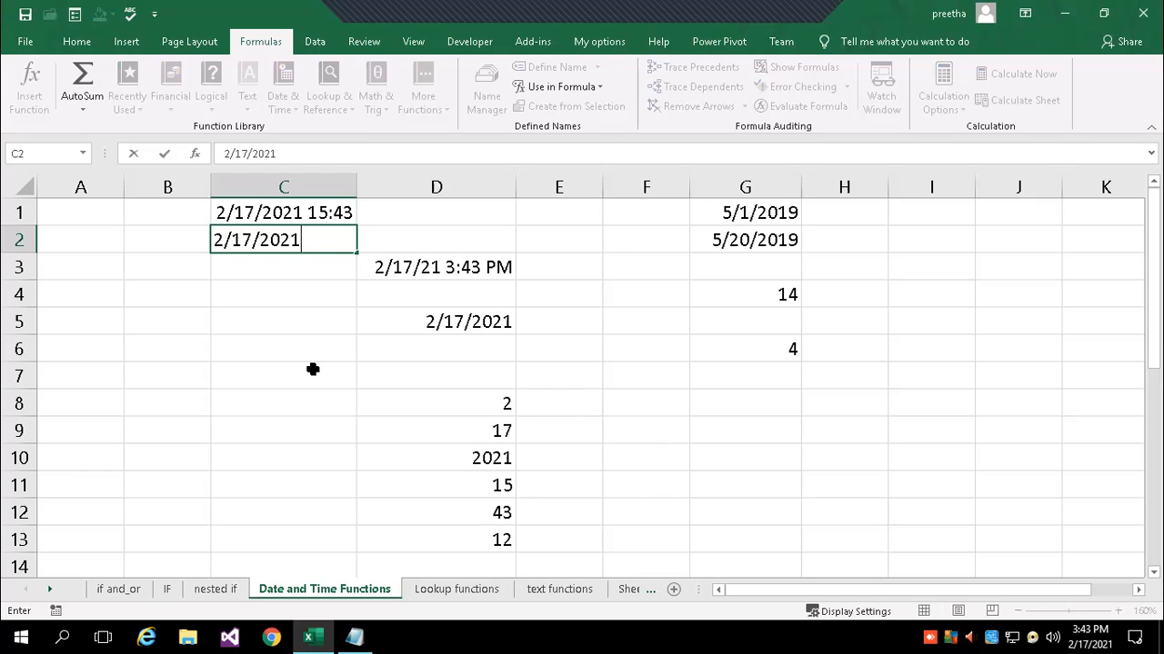
pyautogui.press('Return')
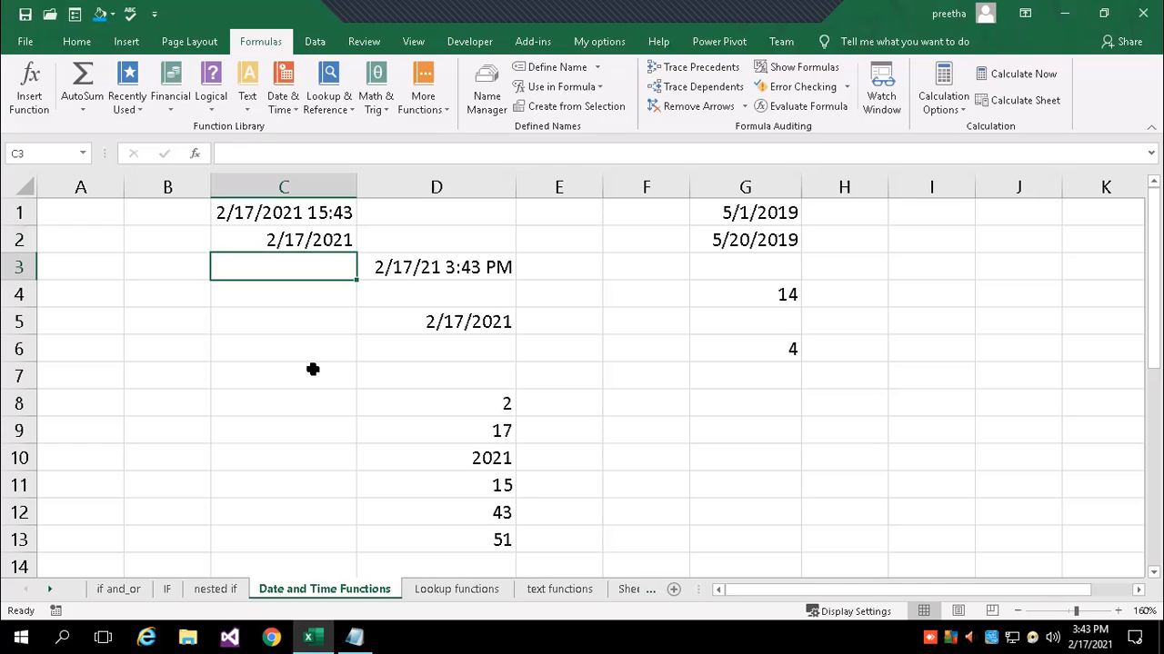
pyautogui.hotkey('ctrl', 'shift', ';')
pyautogui.press('Return')
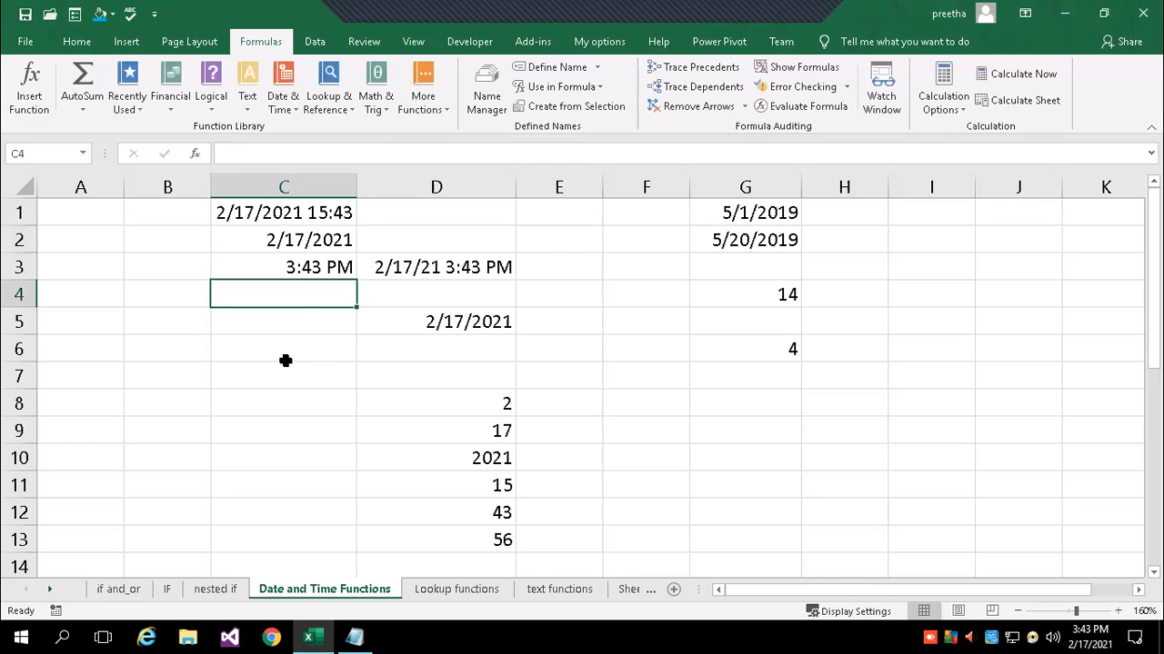
# Examine the NOW formula in D3 and the TODAY formula in D5.
pyautogui.click(434, 274)
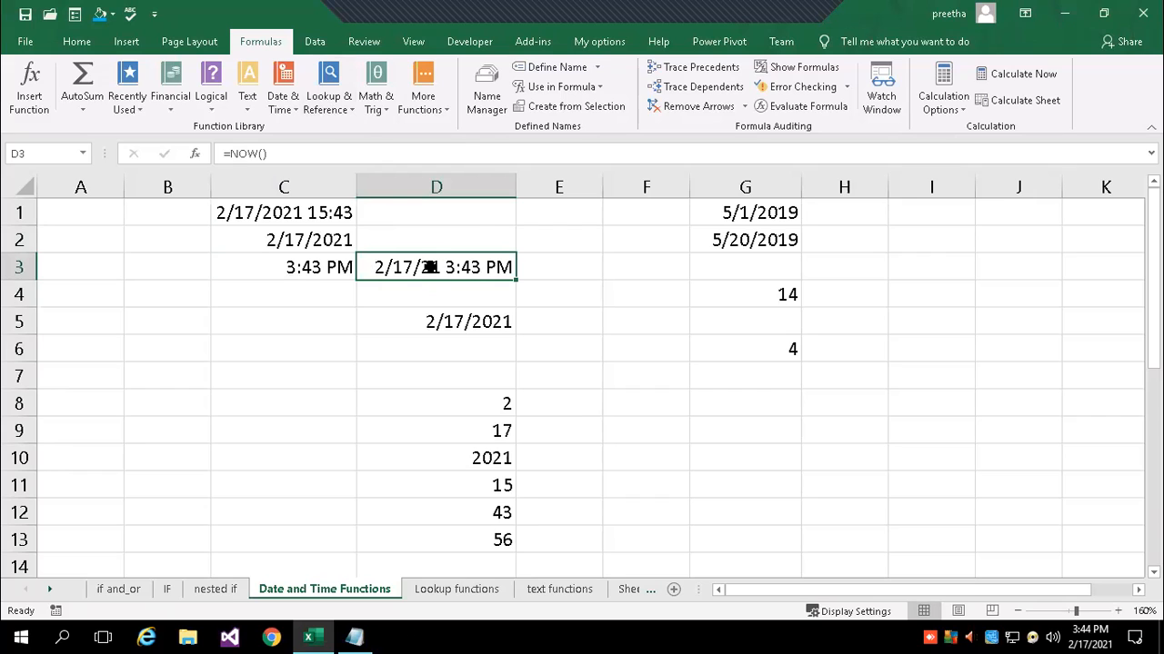
pyautogui.click(453, 326)
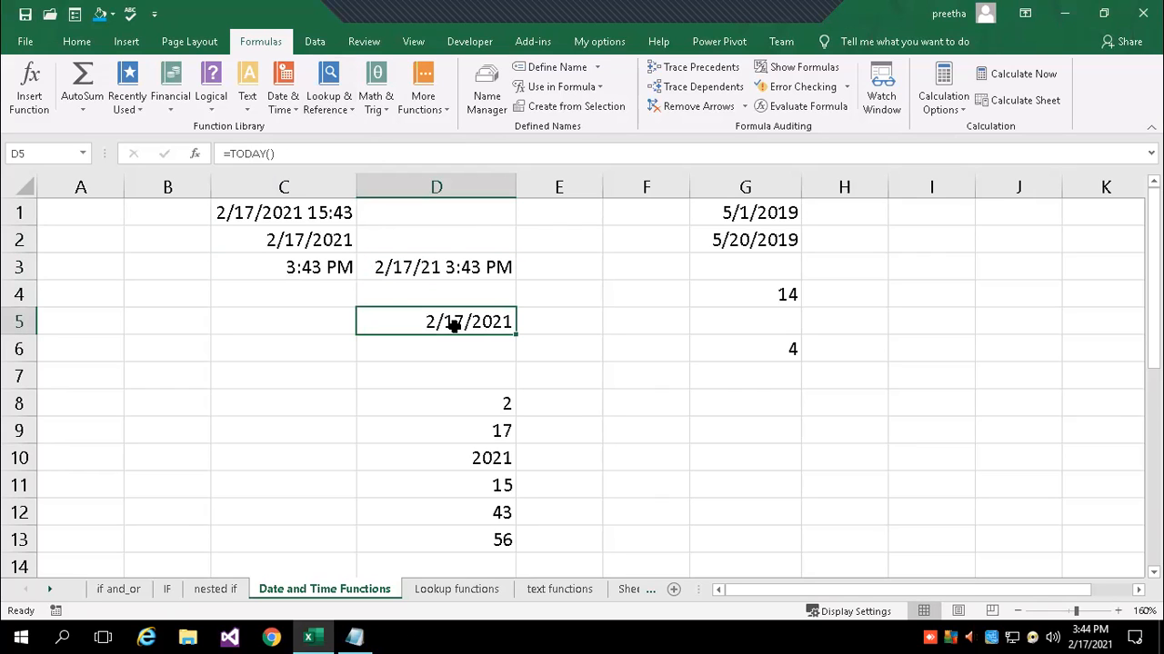
pyautogui.click(289, 154)
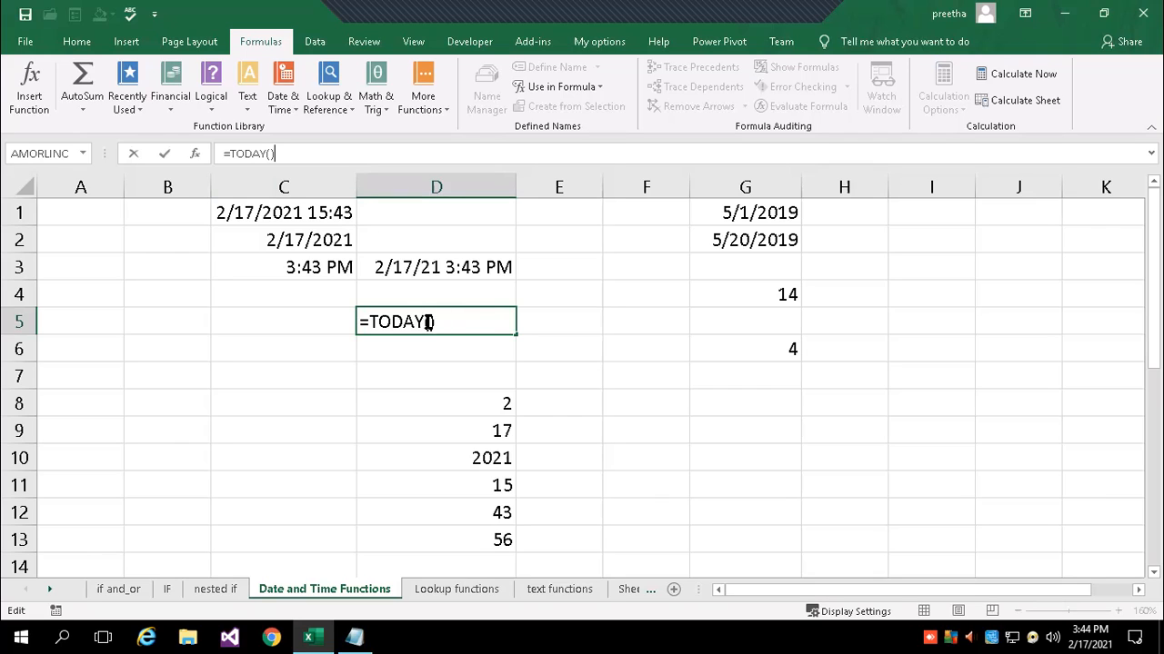
pyautogui.click(150, 316)
# Enter =SUM(12,45) in B6 as an example of a function that takes arguments.
pyautogui.click(164, 357)
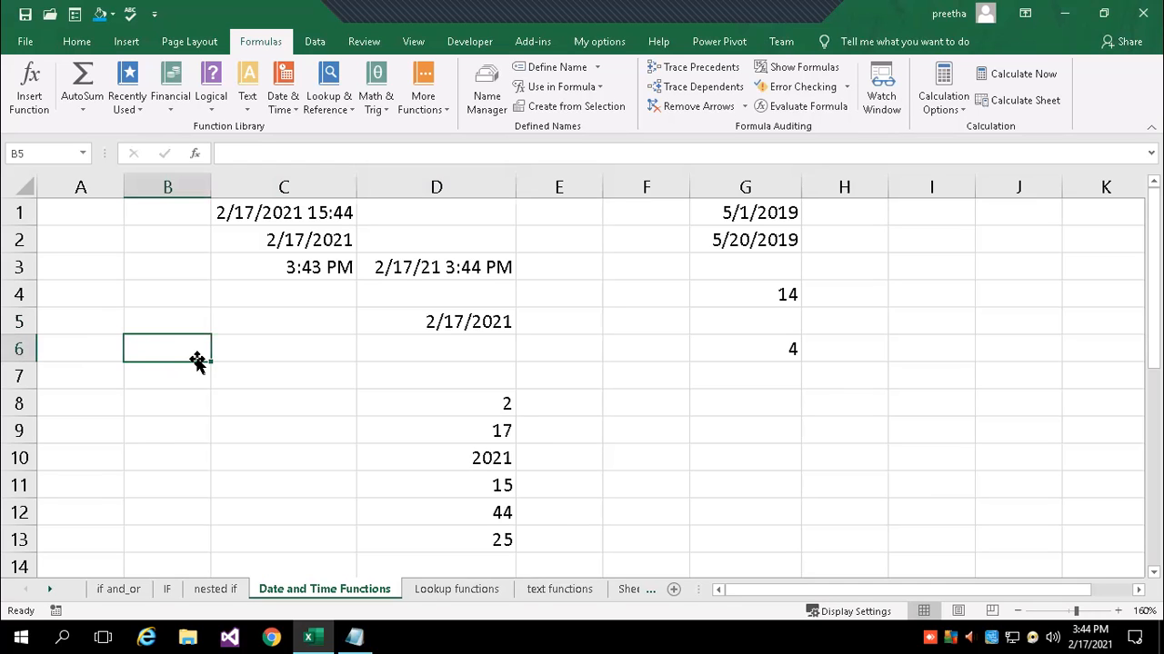
pyautogui.write('=SU')
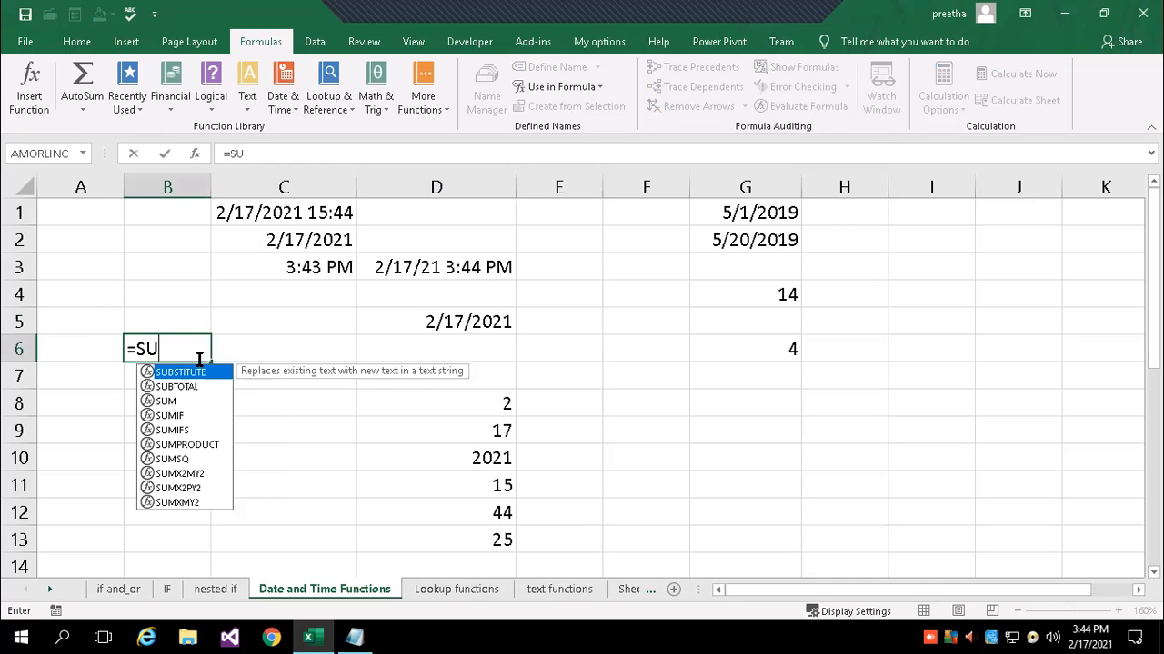
pyautogui.write('M(')
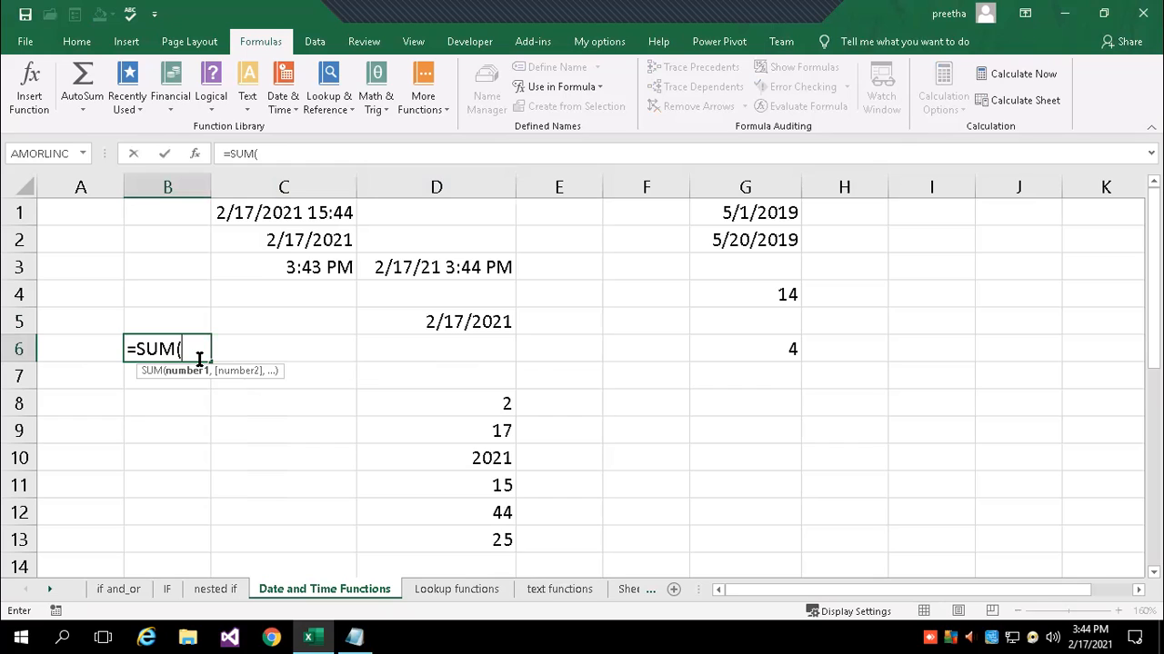
pyautogui.write('12,45')
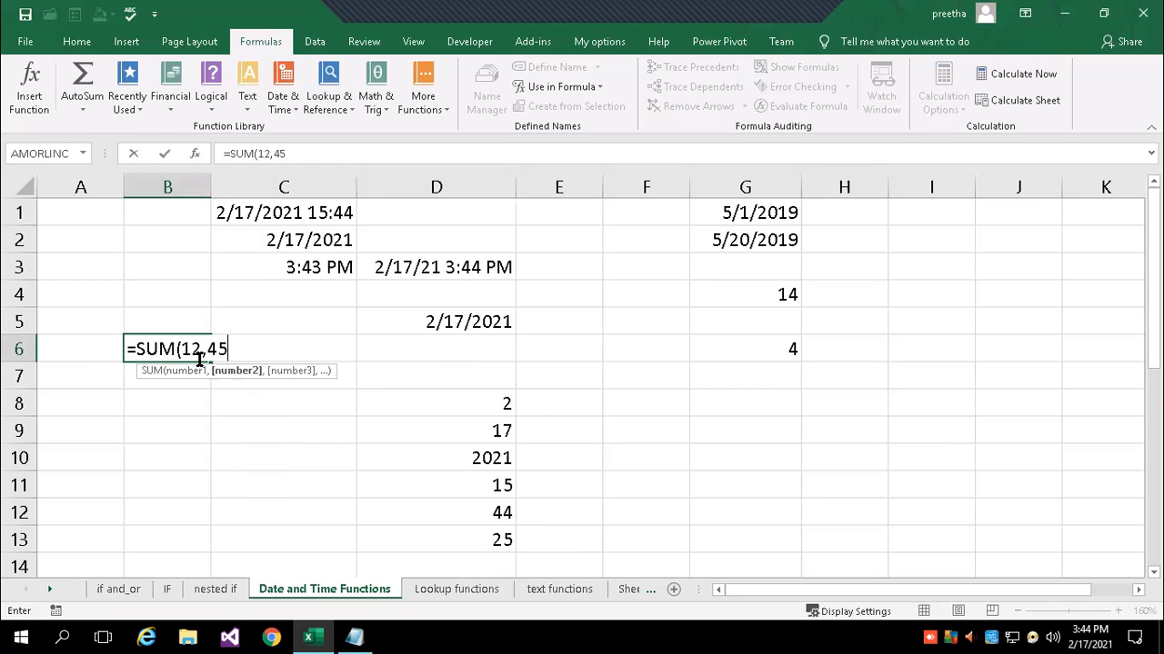
pyautogui.write(')')
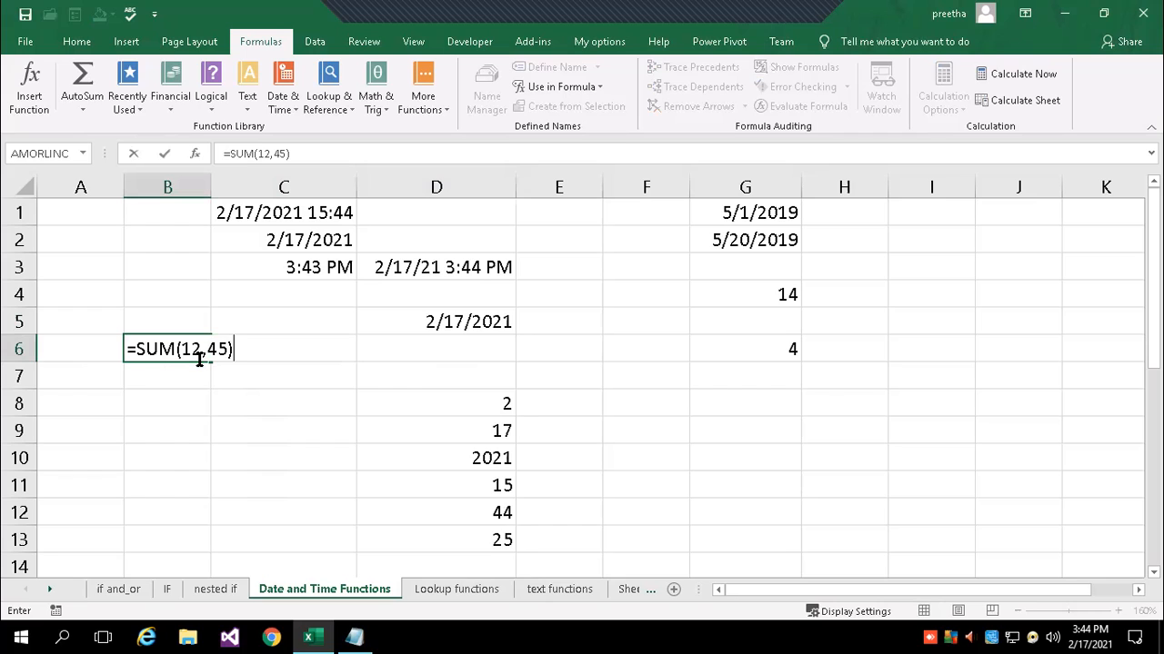
pyautogui.press('Return')
# Enter =LEN("GGGG") in B7 to count the characters of a text string.
pyautogui.write('=LEM')
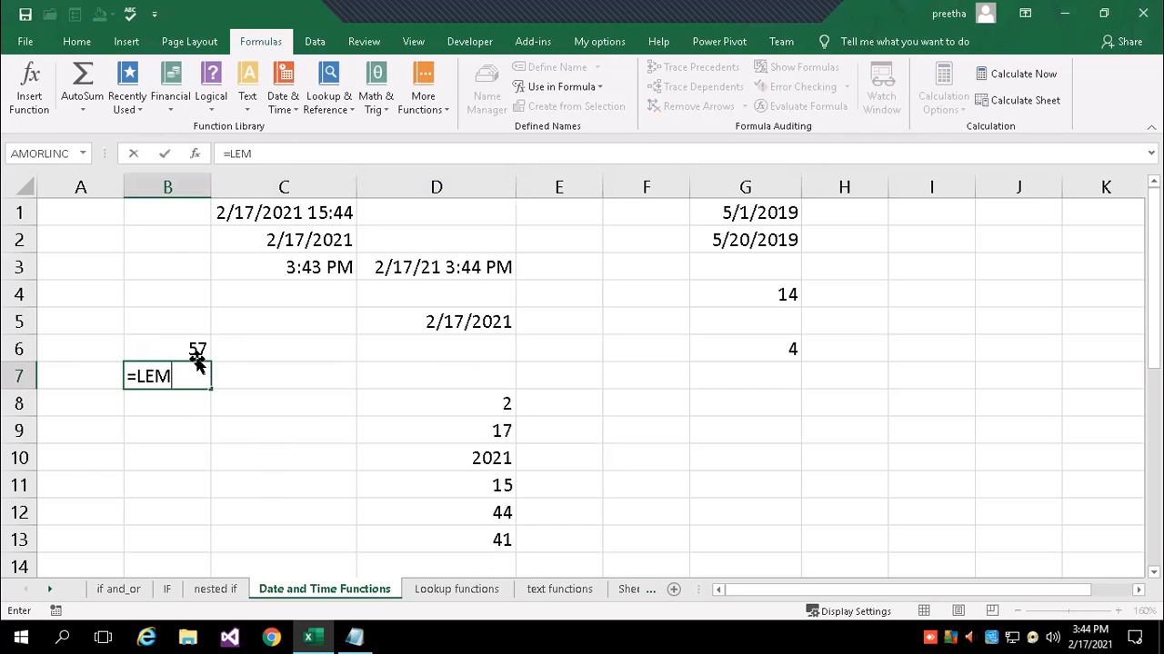
pyautogui.press('BackSpace')
pyautogui.write('n')
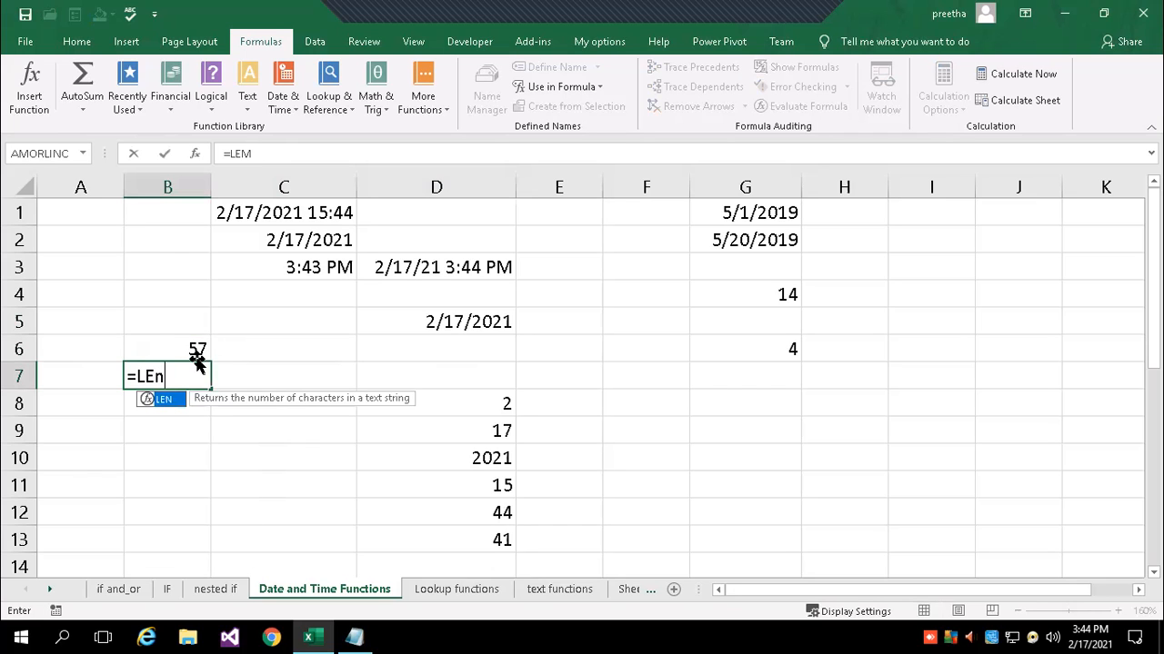
pyautogui.press('BackSpace')
pyautogui.press('BackSpace')
pyautogui.write('en("')
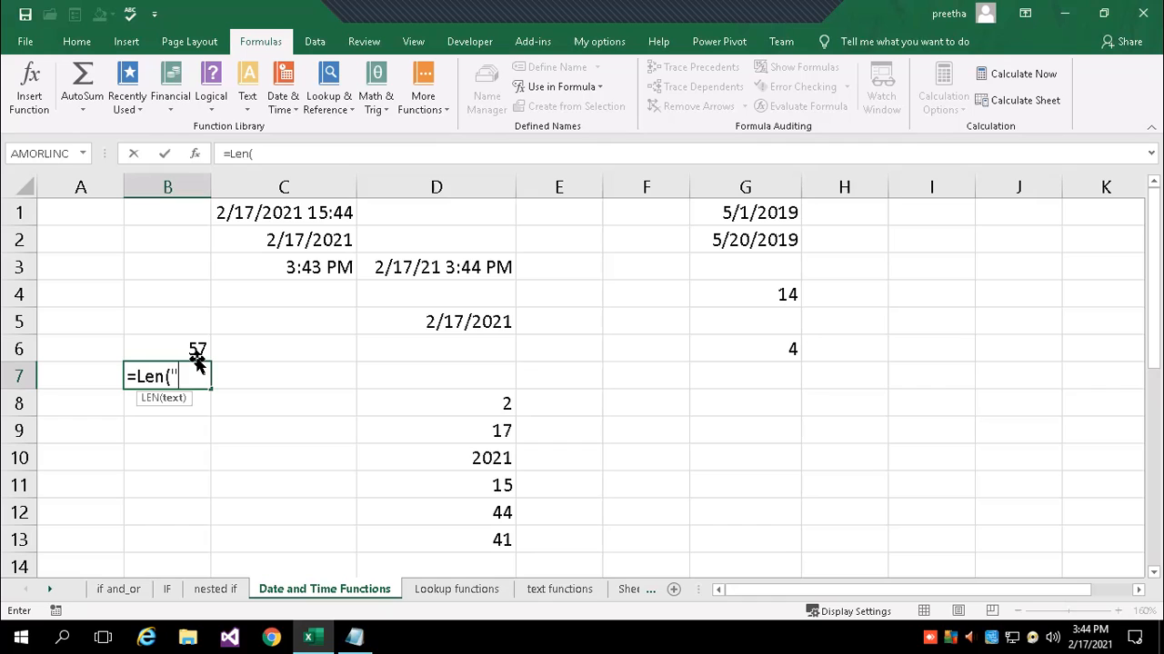
pyautogui.write('GGGG")')
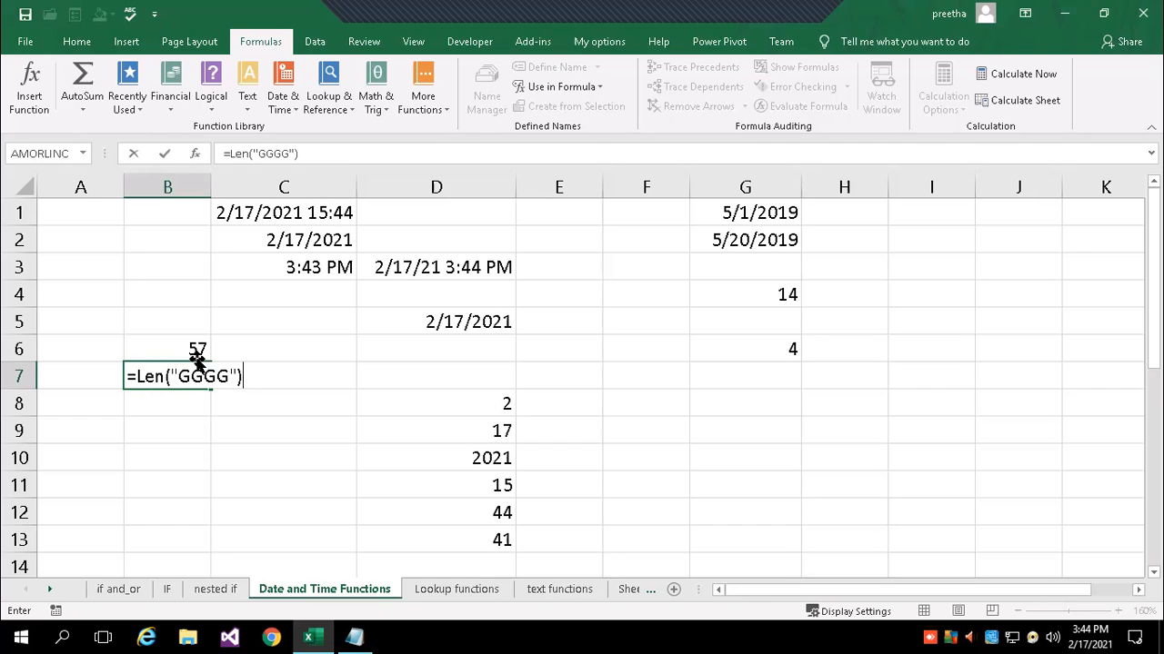
pyautogui.press('Return')
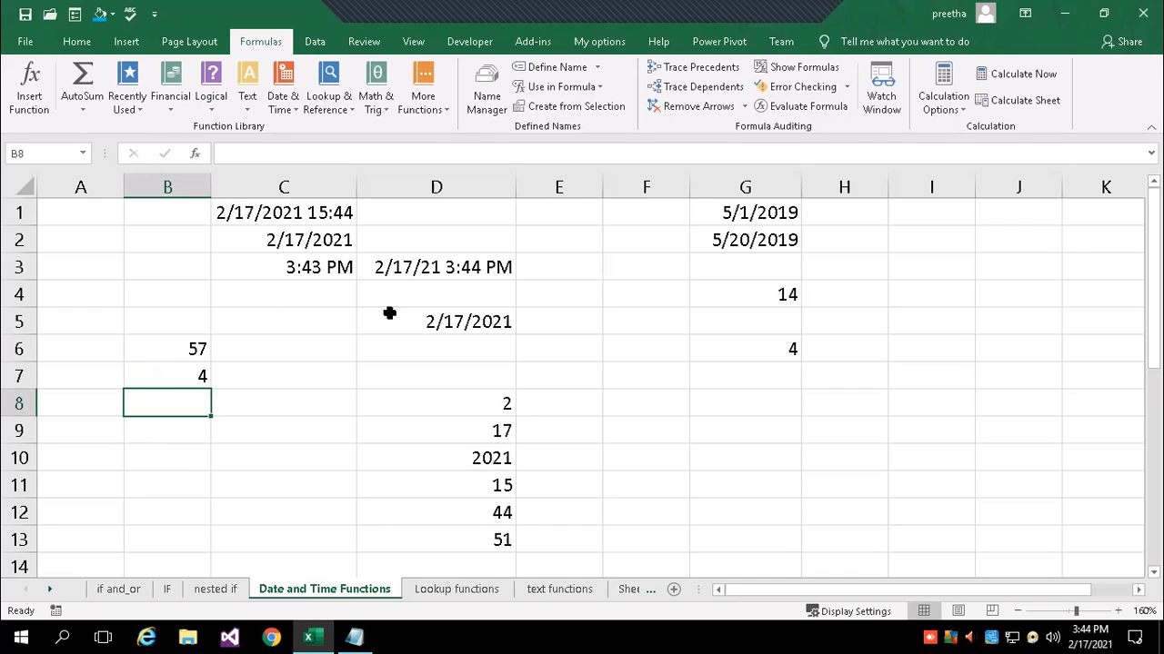
# Check the argument-free formulas in D3 and D5, and enter =NOW() in I2.
pyautogui.click(455, 265)
pyautogui.click(452, 321)
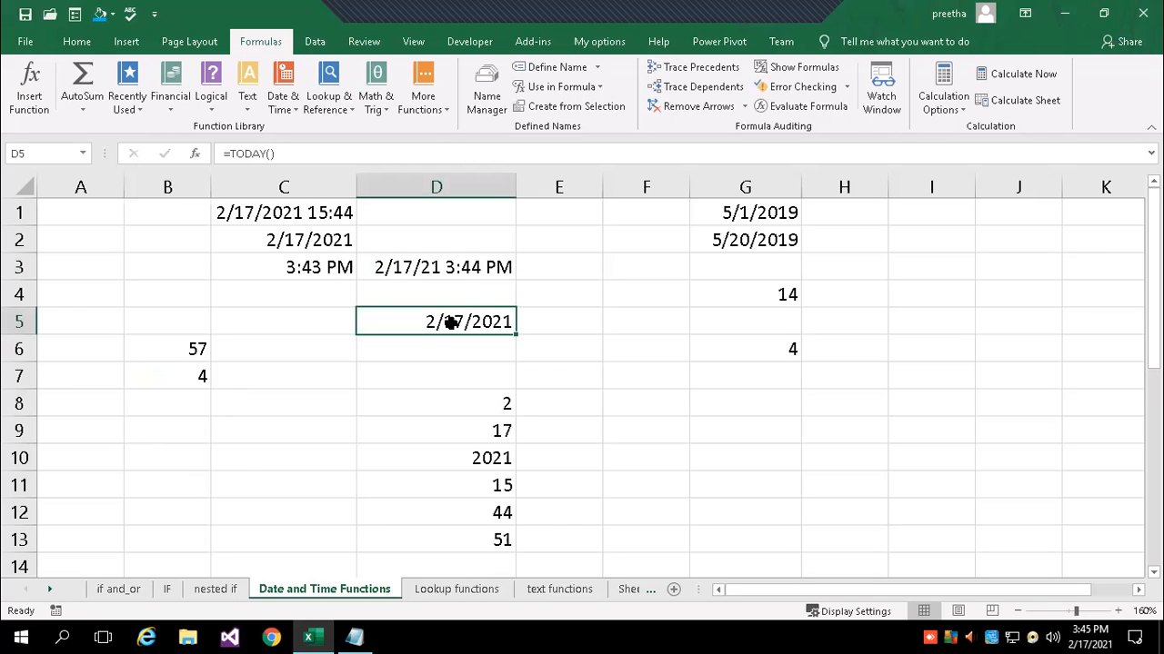
pyautogui.click(936, 243)
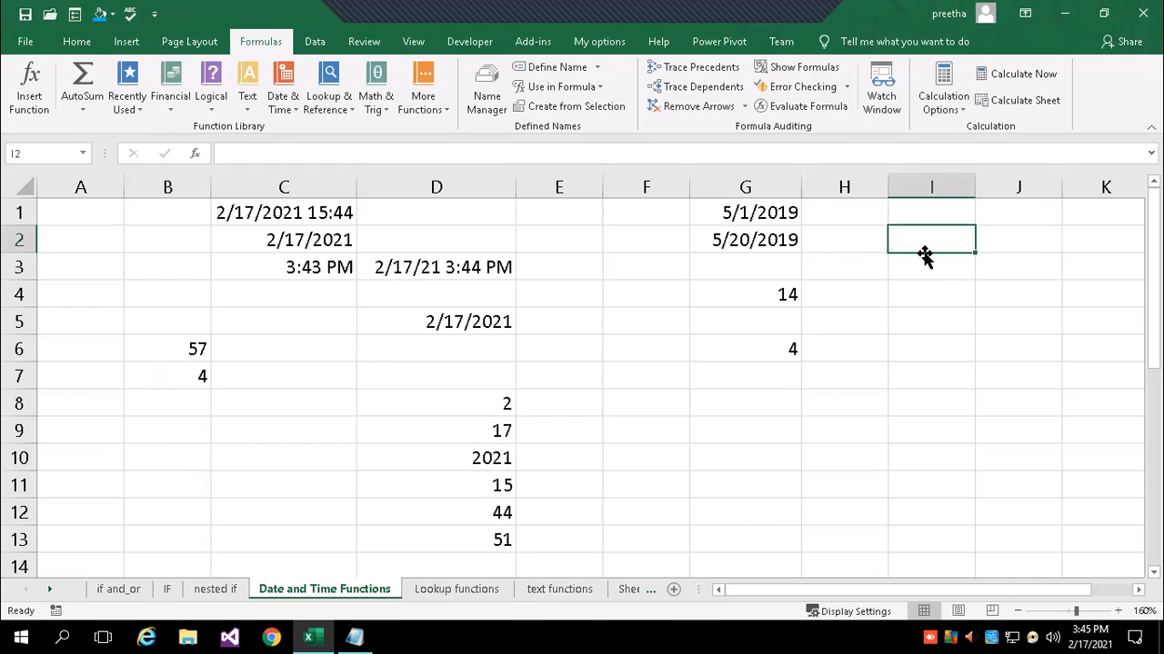
pyautogui.write('=')
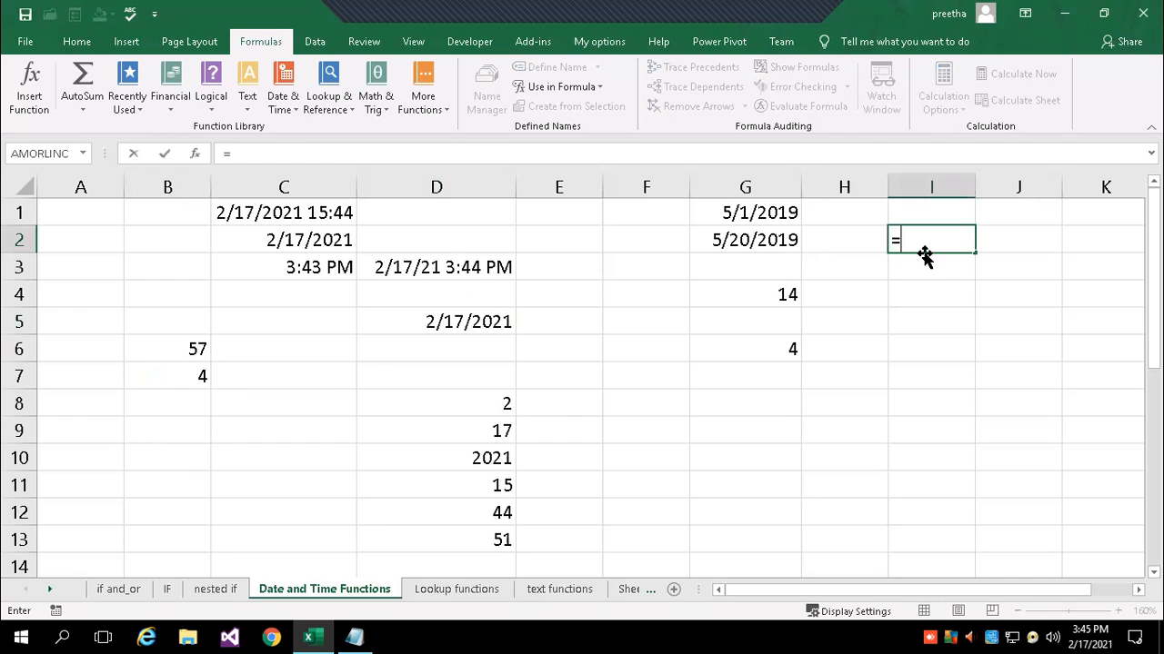
pyautogui.write('N')
pyautogui.click(924, 257)
pyautogui.write('OW')
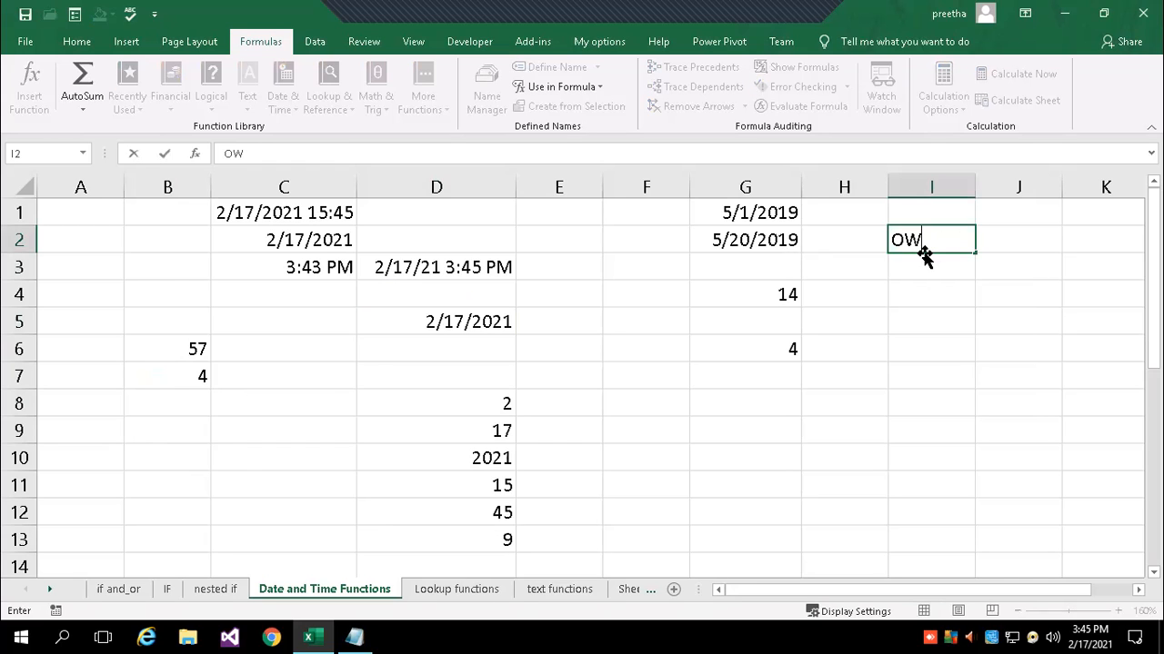
pyautogui.press('BackSpace')
pyautogui.press('BackSpace')
pyautogui.write('=N')
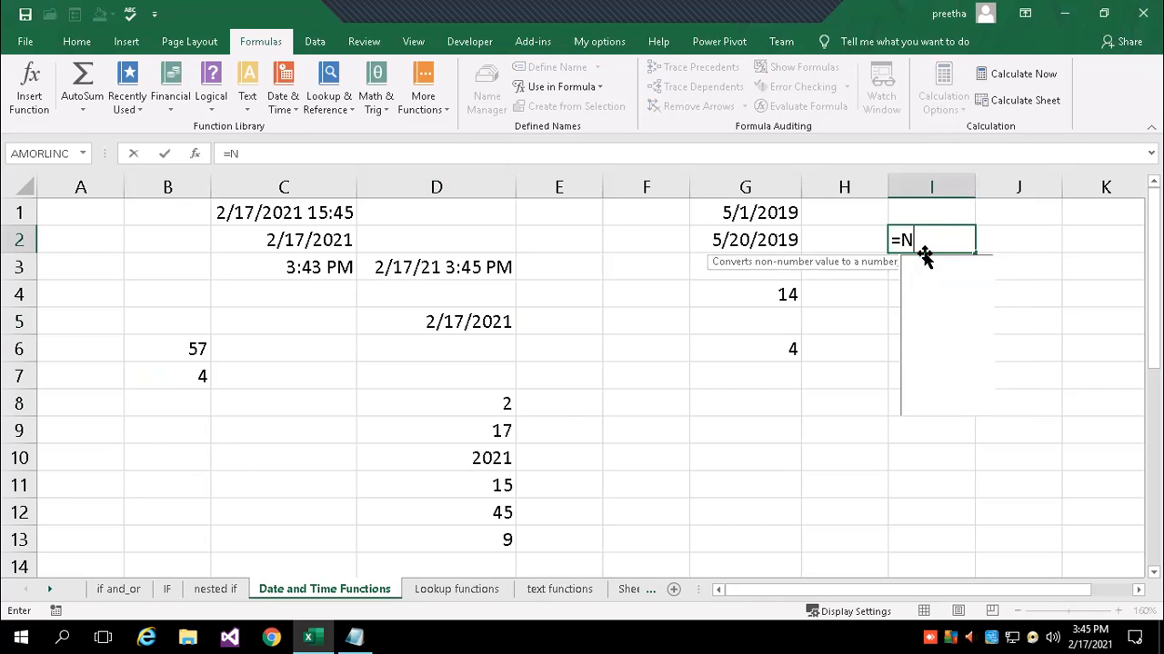
pyautogui.write('OW()')
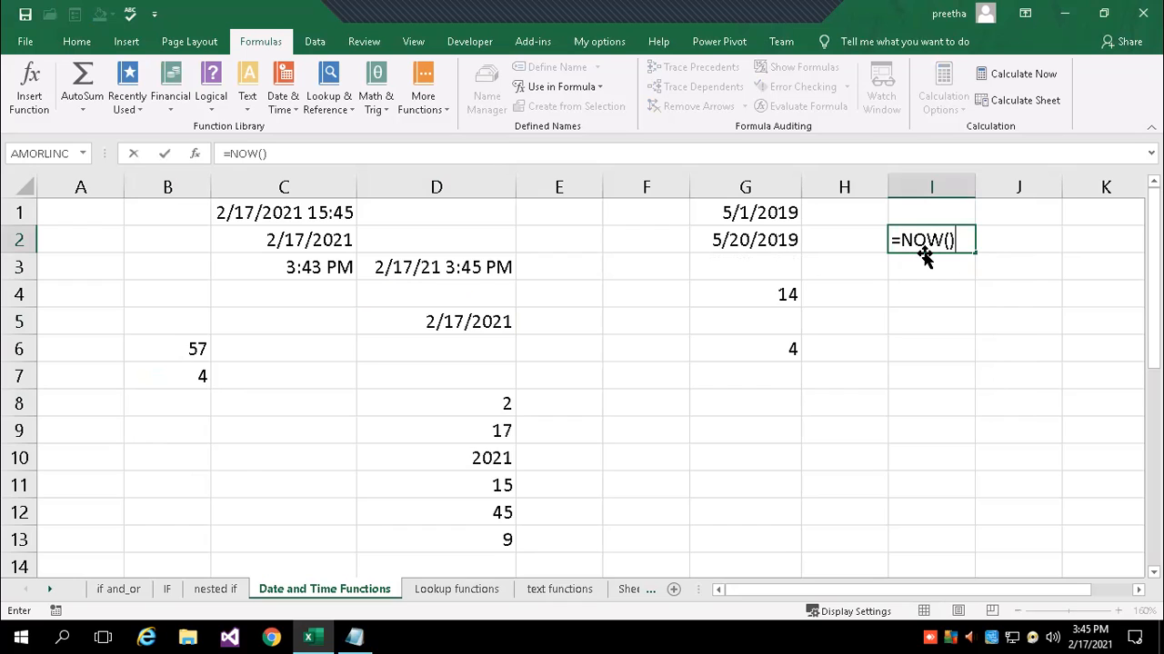
pyautogui.press('Return')
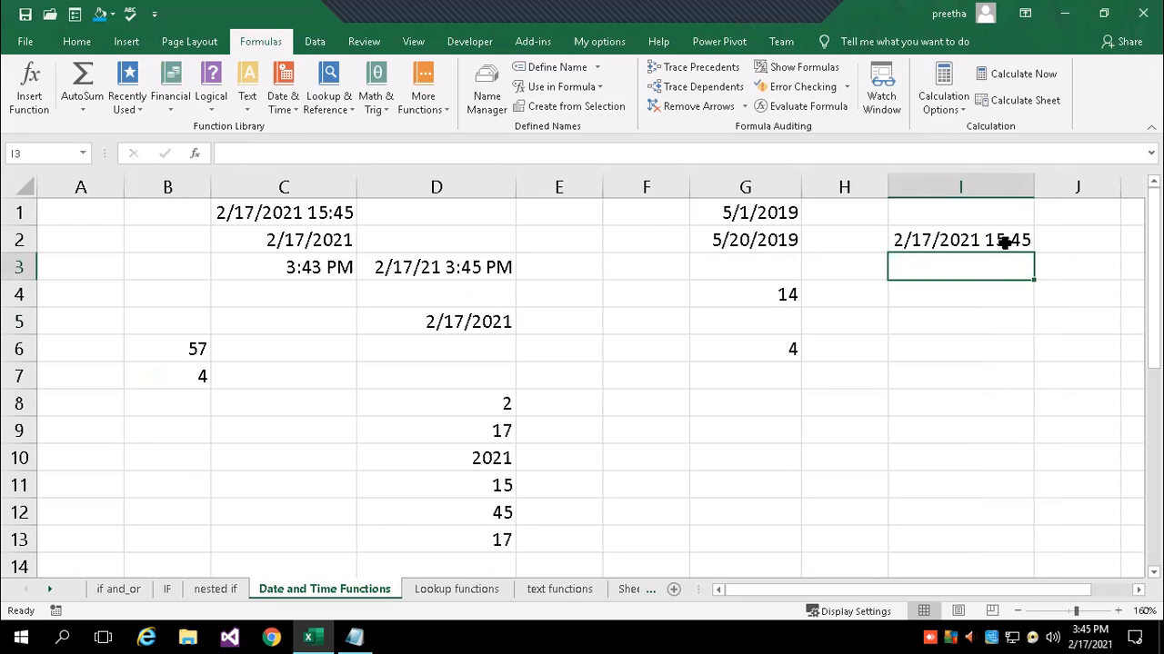
# Examine the MONTH, DAY and YEAR formulas in D8, D9 and D10 and the cells they reference.
pyautogui.click(463, 320)
pyautogui.click(474, 401)
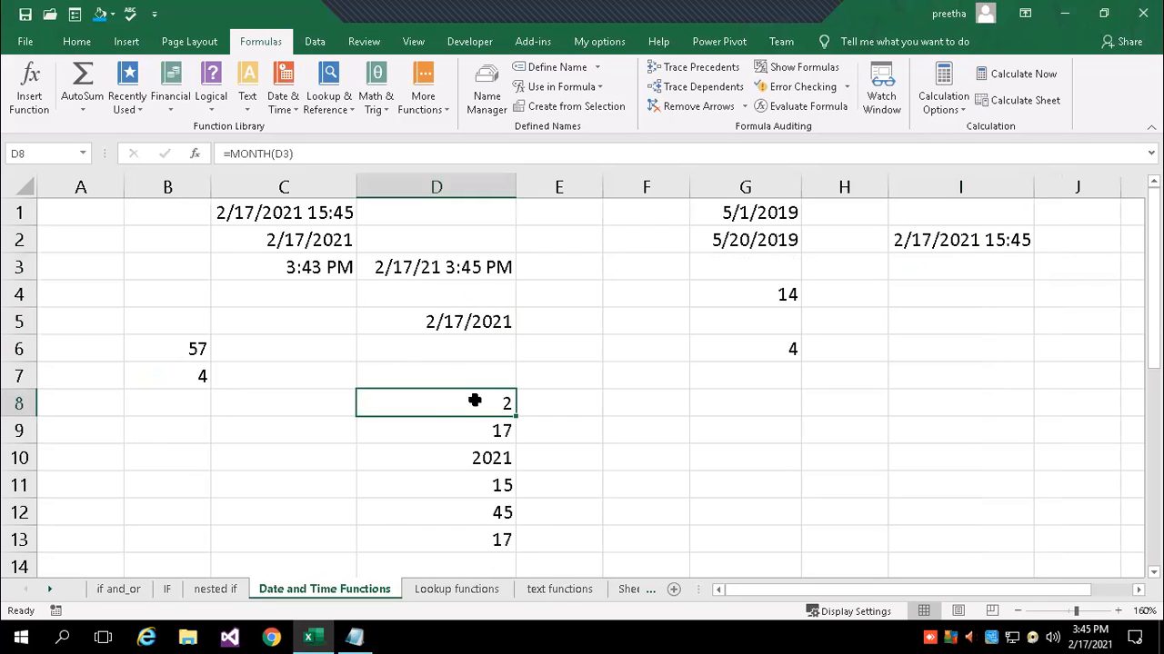
pyautogui.doubleClick(474, 401)
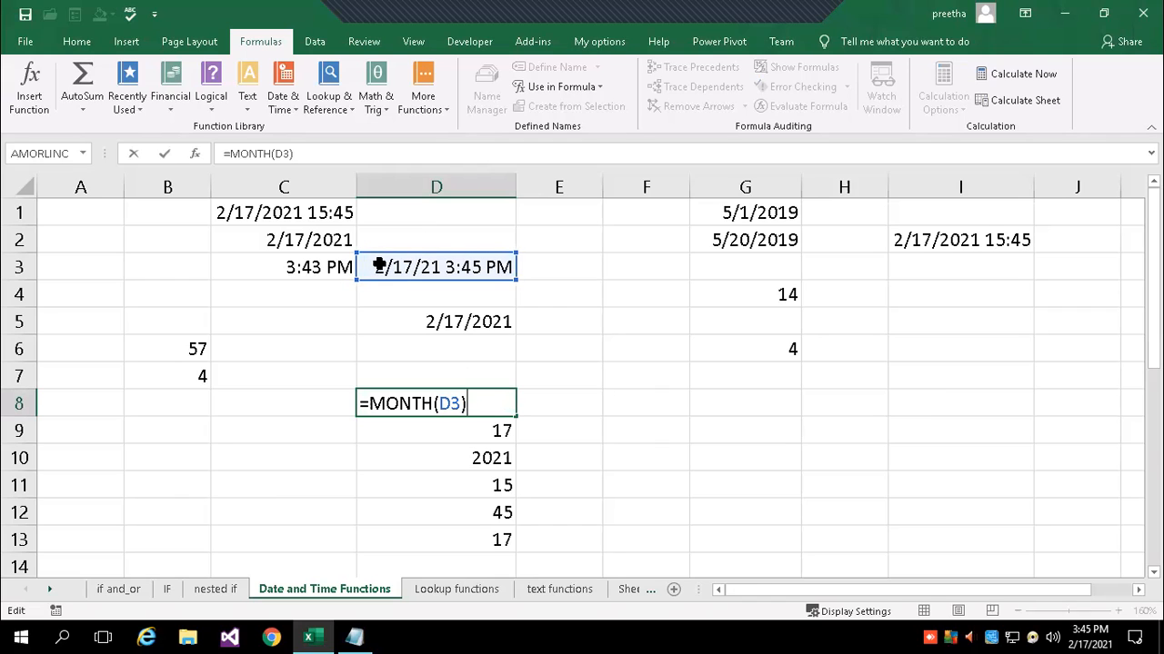
pyautogui.press('Return')
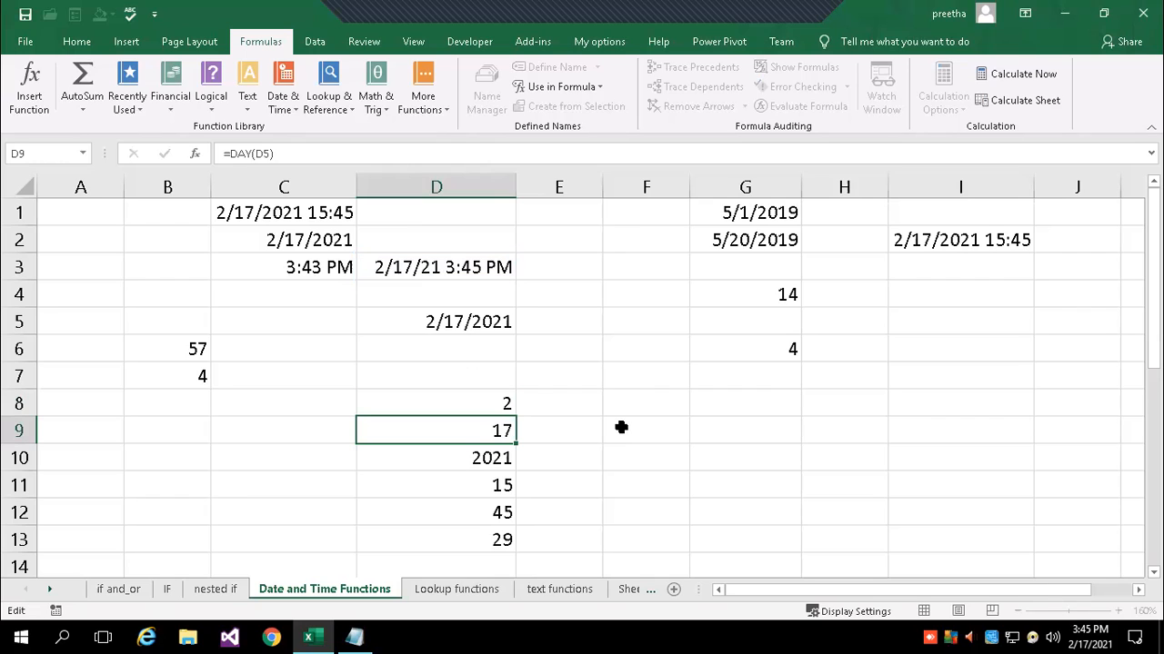
pyautogui.doubleClick(428, 427)
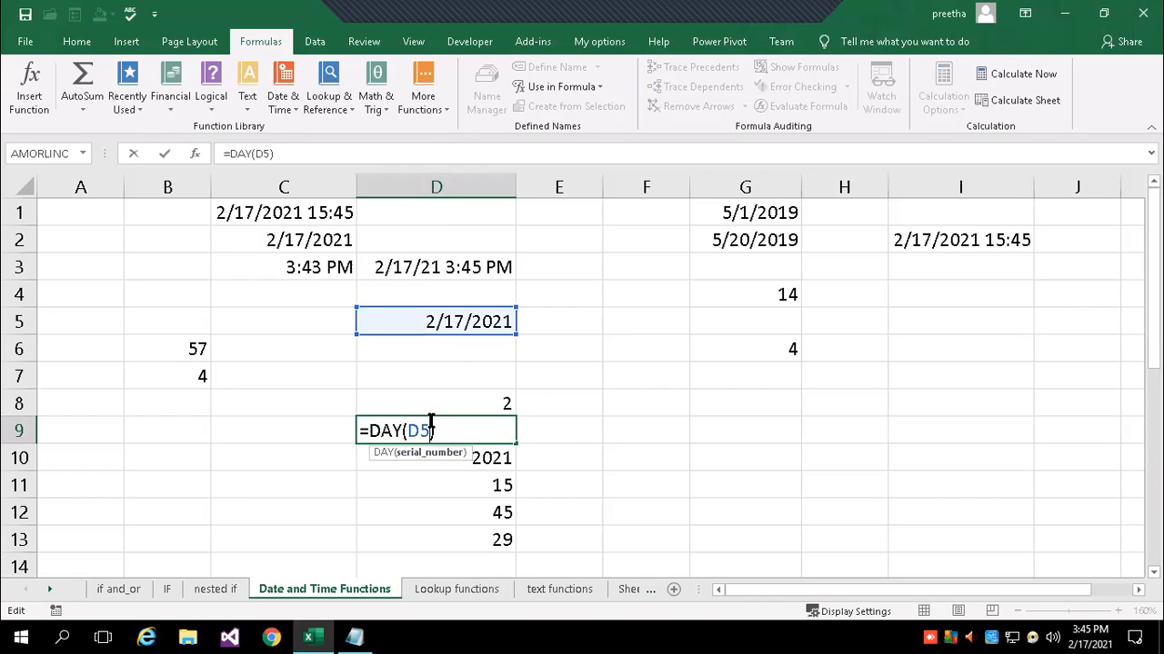
pyautogui.press('Return')
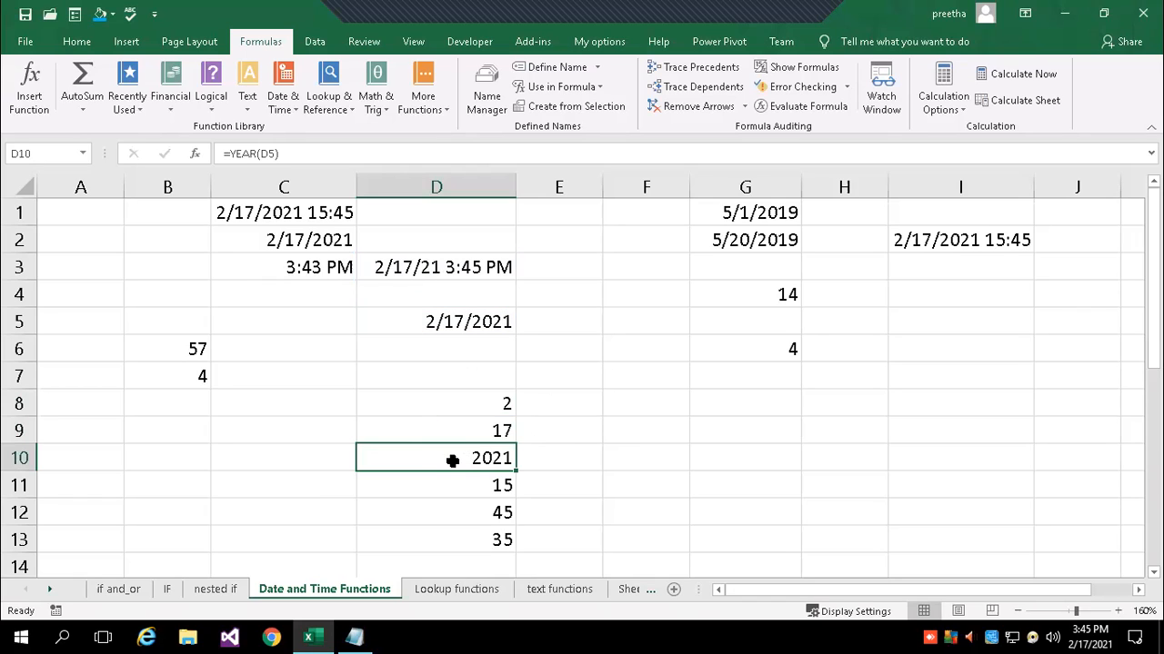
pyautogui.doubleClick(453, 460)
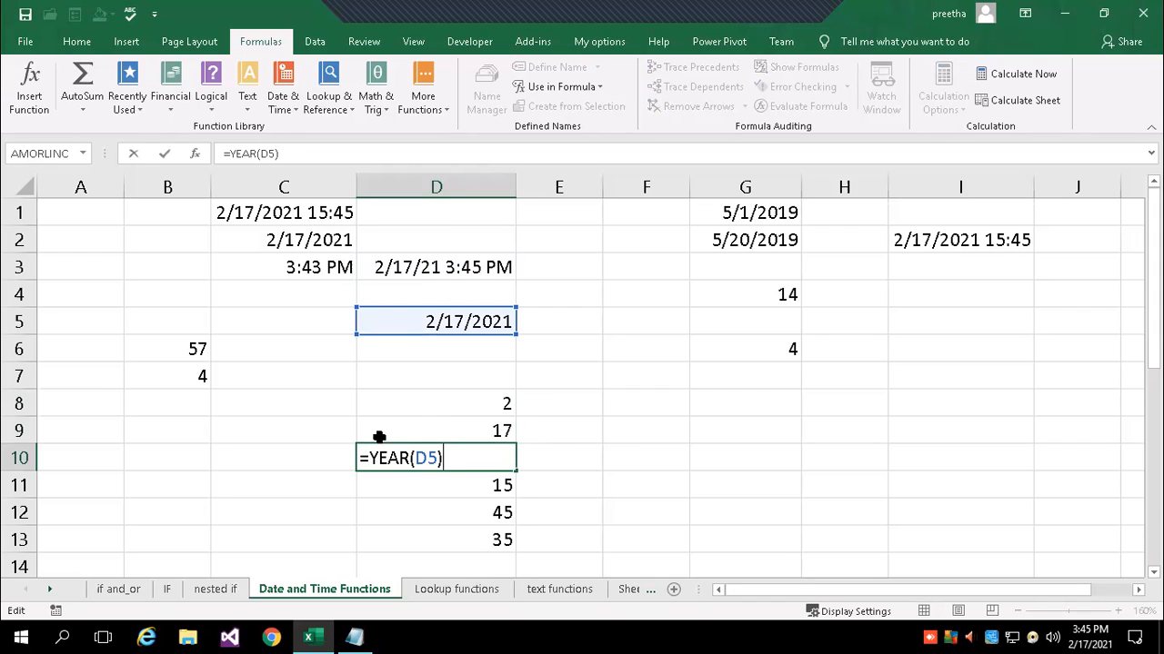
pyautogui.press('Return')
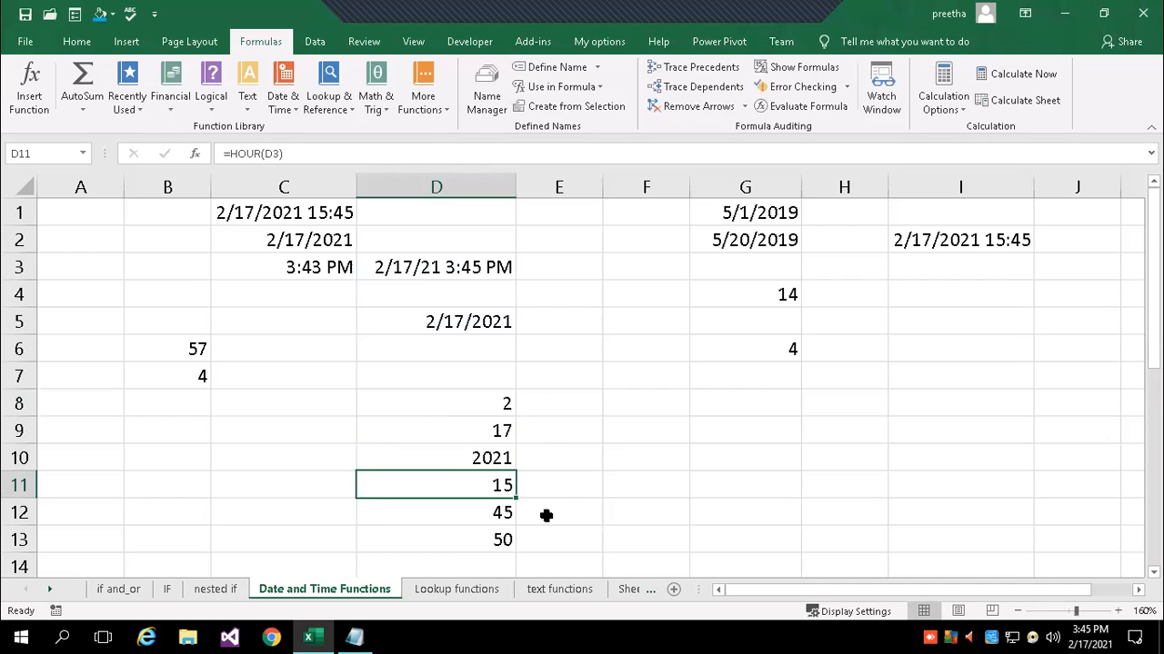
# Examine the HOUR, MINUTE and SECOND formulas in D11, D12 and D13.
pyautogui.scroll(-1, 546, 515)
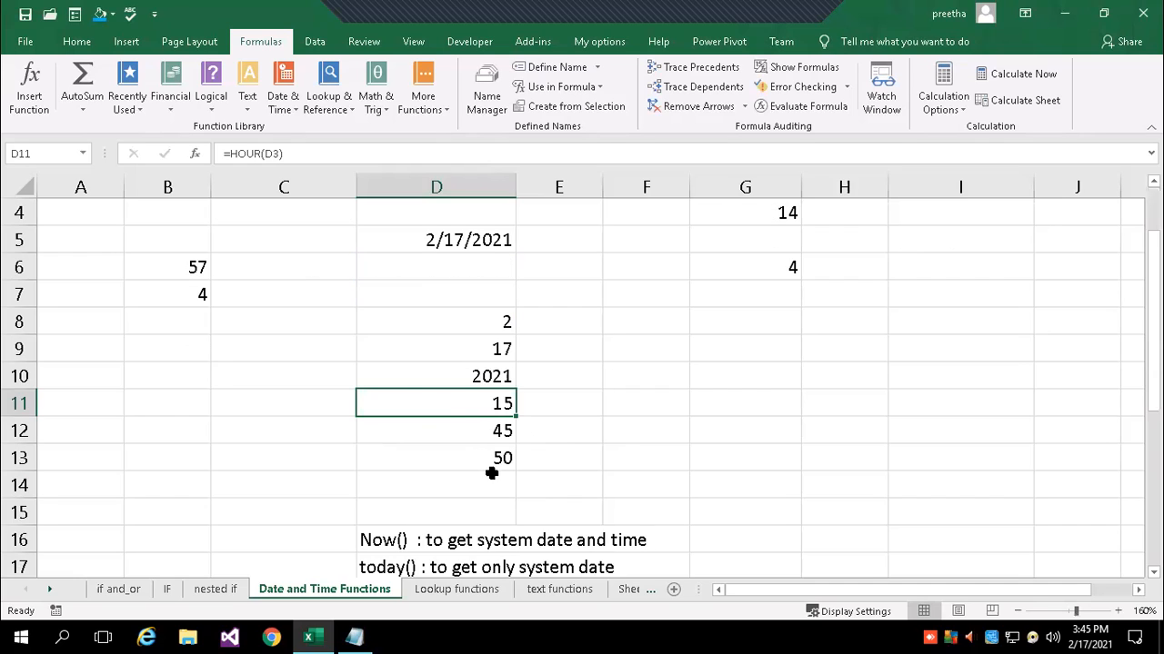
pyautogui.doubleClick(463, 406)
pyautogui.click(464, 439)
pyautogui.doubleClick(465, 439)
pyautogui.press('Escape')
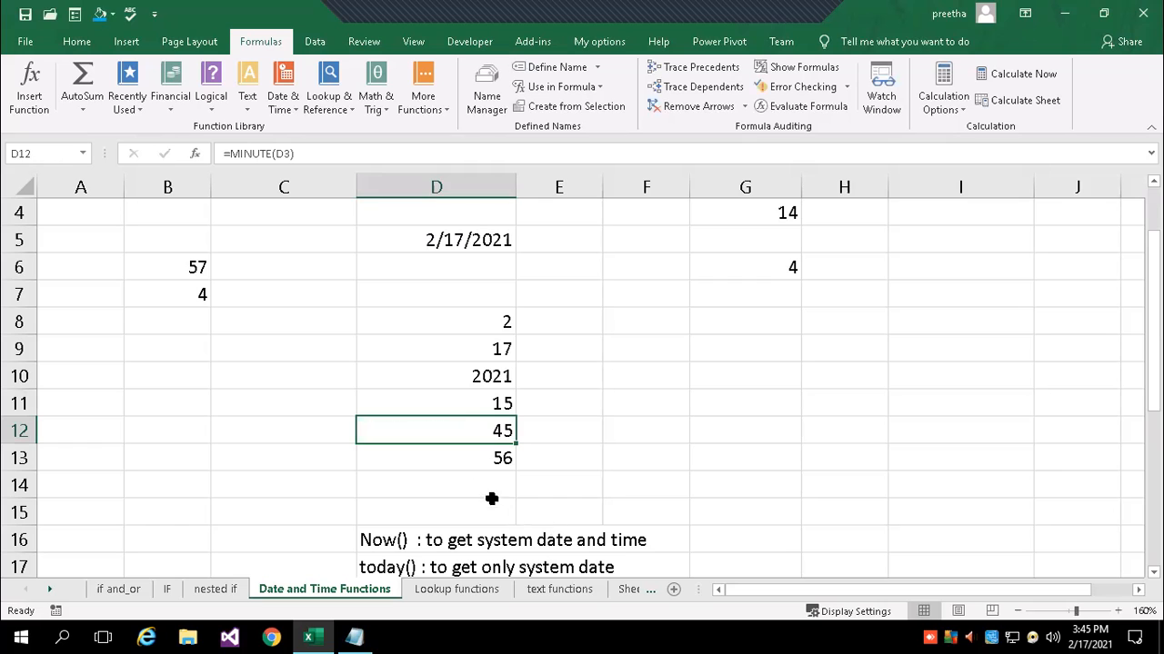
pyautogui.doubleClick(453, 458)
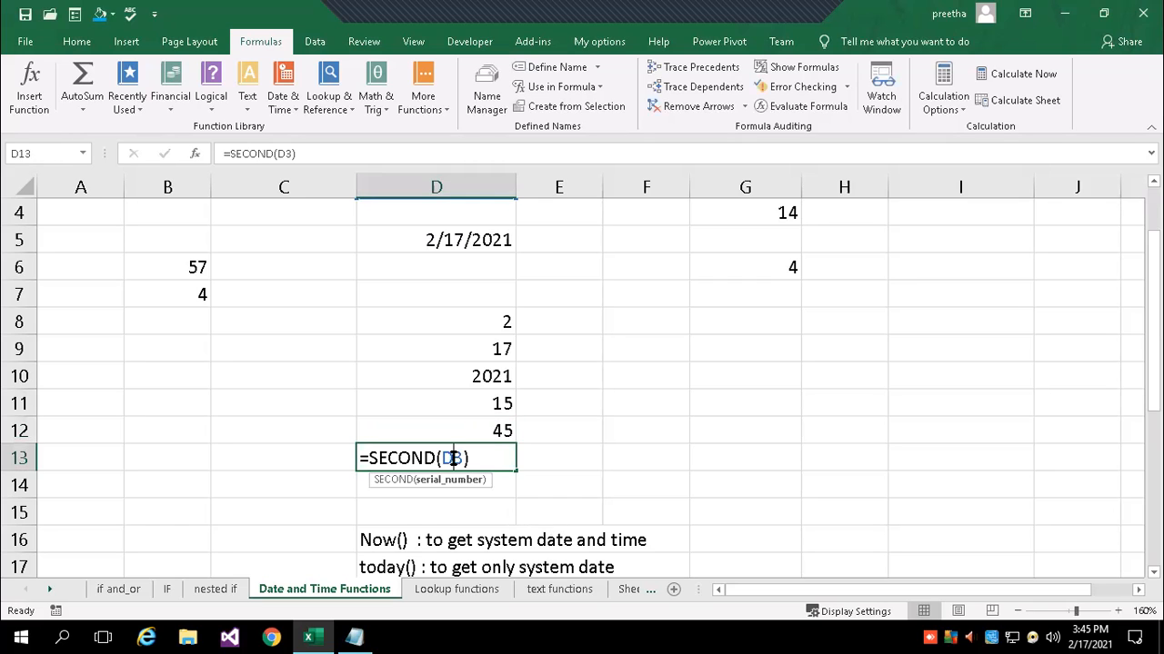
pyautogui.click(623, 465)
pyautogui.scroll(-1, 629, 489)
# Examine the NETWORKDAYS formula in G4 and the start and end date cells it references.
pyautogui.scroll(2, 608, 458)
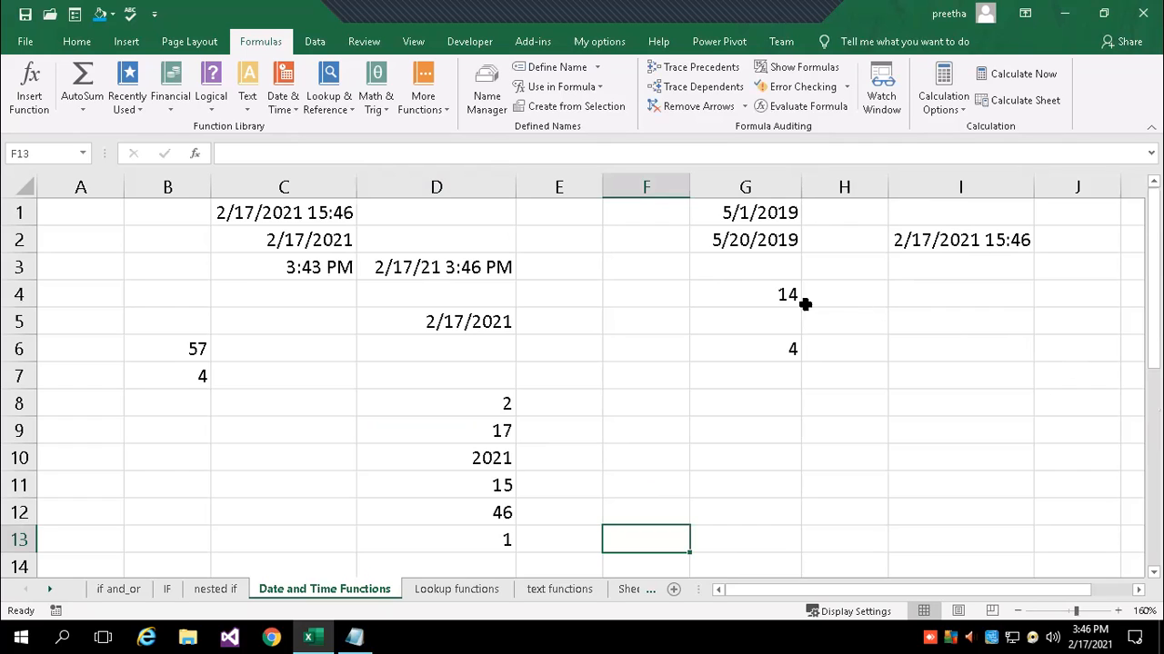
pyautogui.click(763, 295)
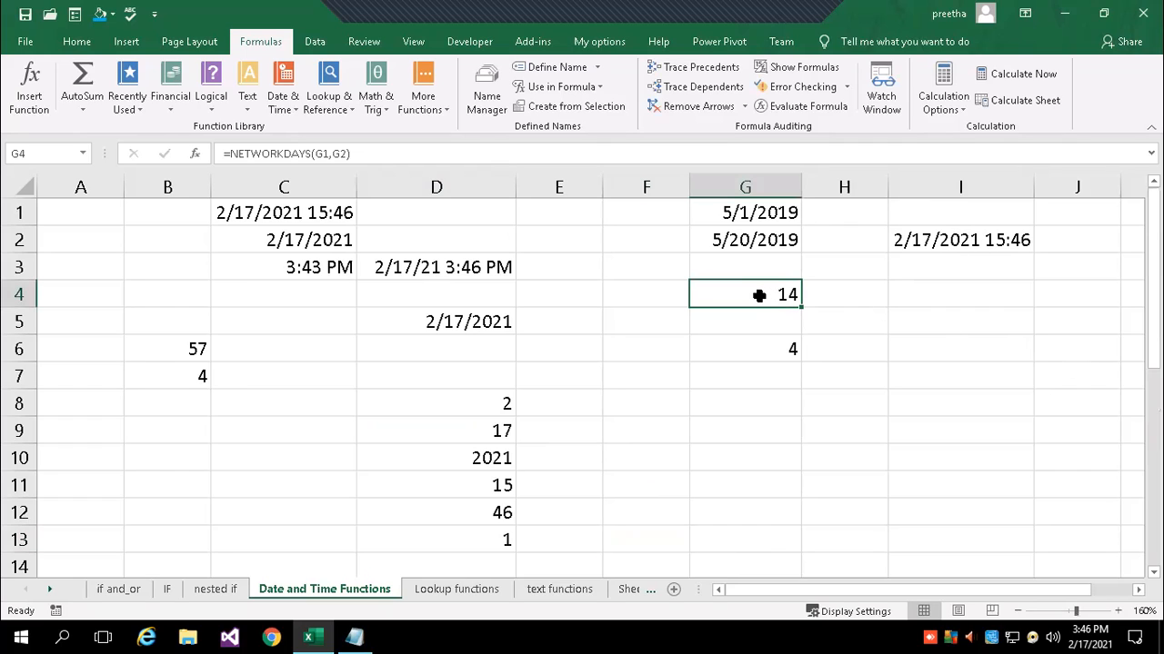
pyautogui.doubleClick(759, 294)
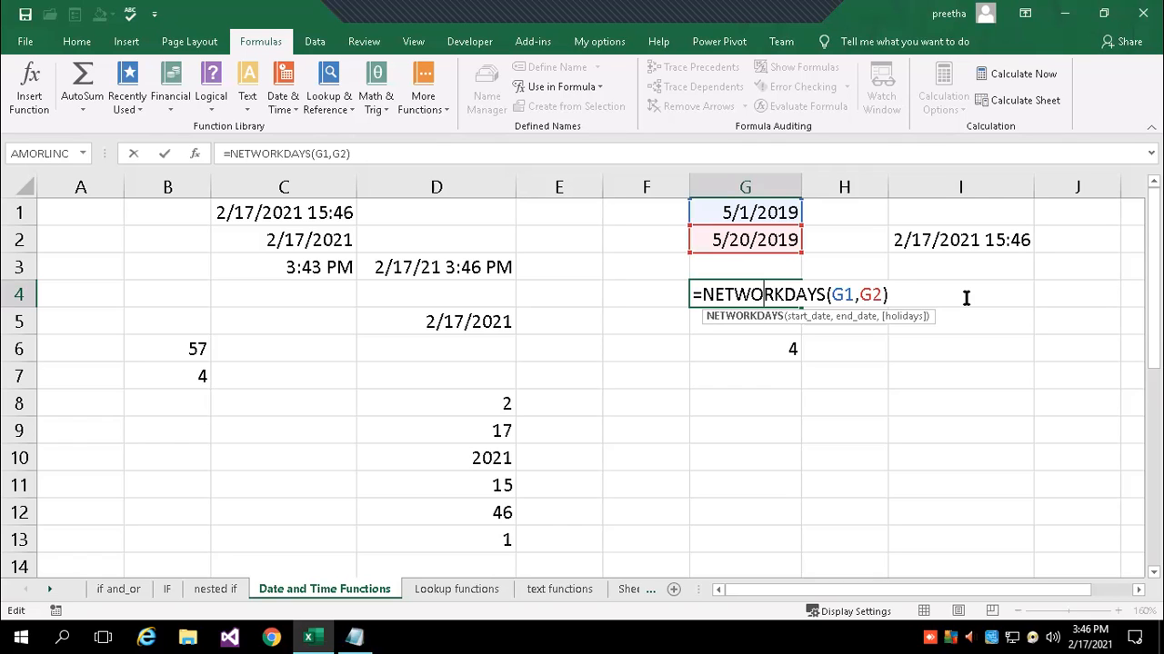
pyautogui.press('Return')
pyautogui.press('Up')
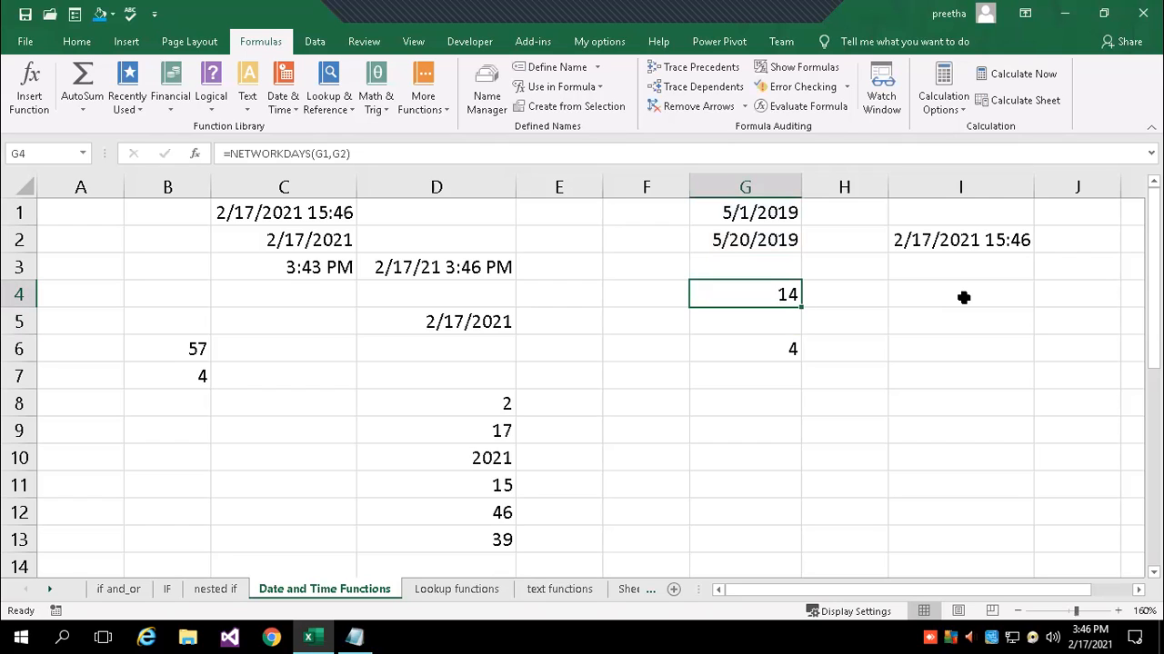
# Try adding 2 as the holidays argument of the NETWORKDAYS formula in G4, and remove it again.
pyautogui.doubleClick(763, 292)
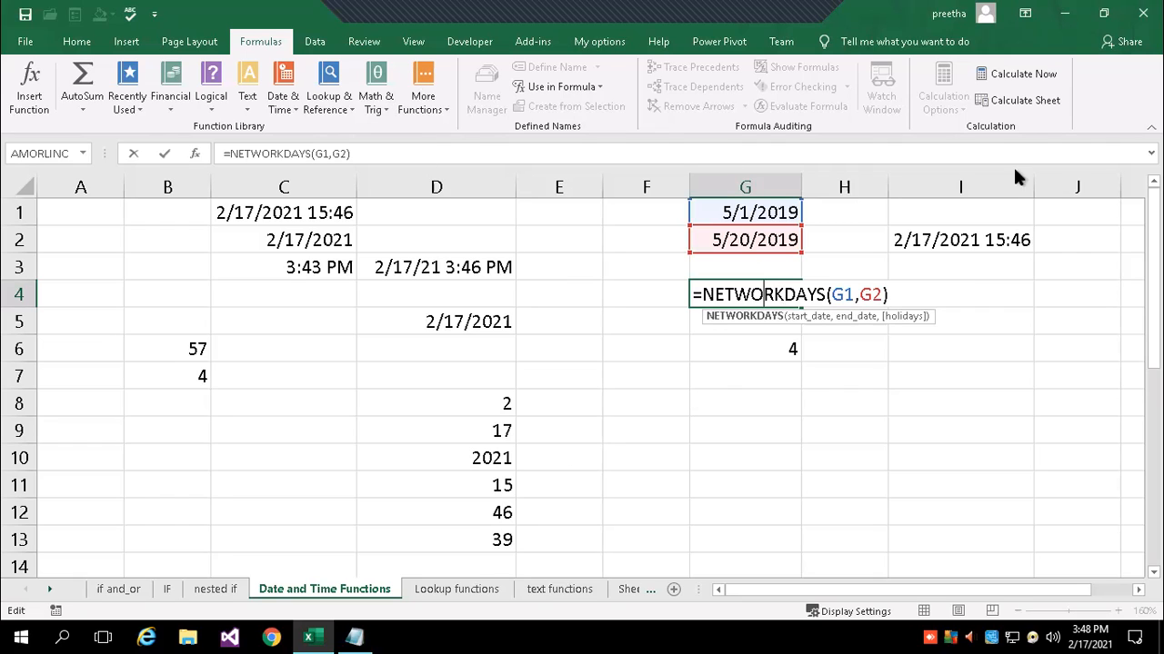
pyautogui.click(882, 294)
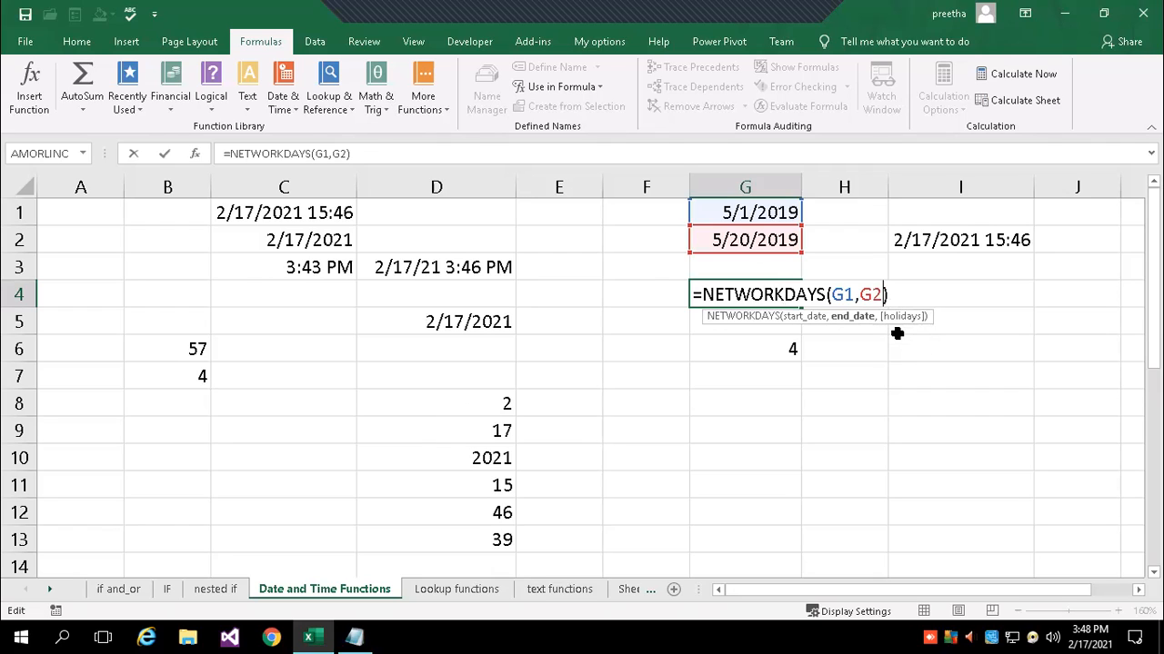
pyautogui.write(',2')
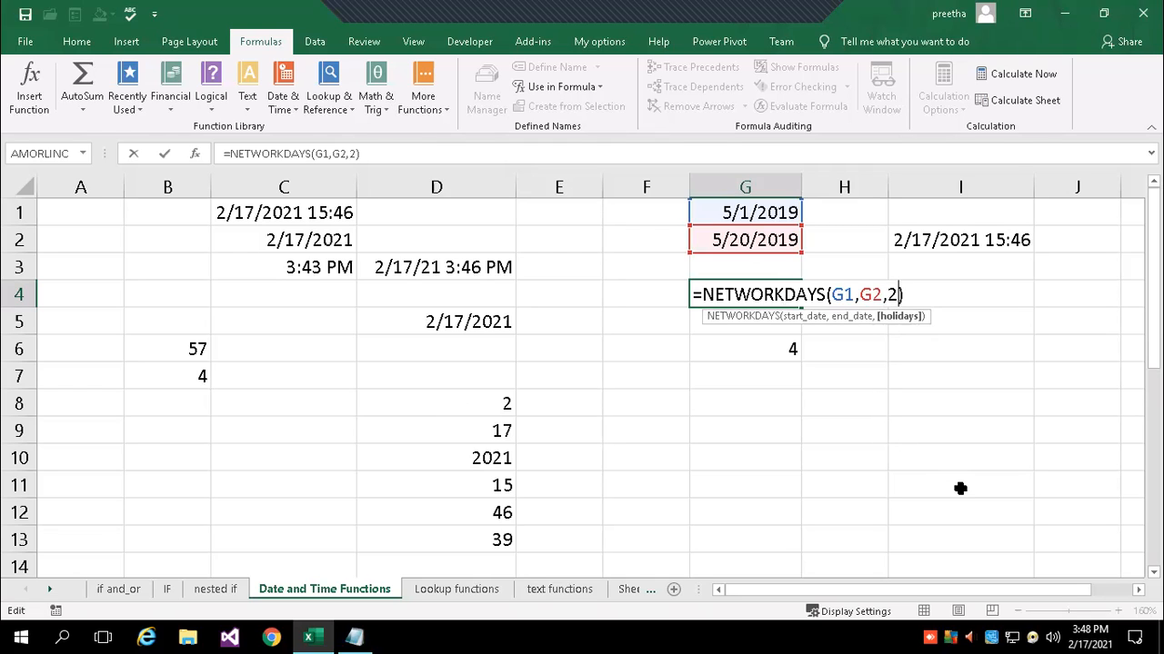
pyautogui.press('BackSpace')
pyautogui.press('BackSpace')
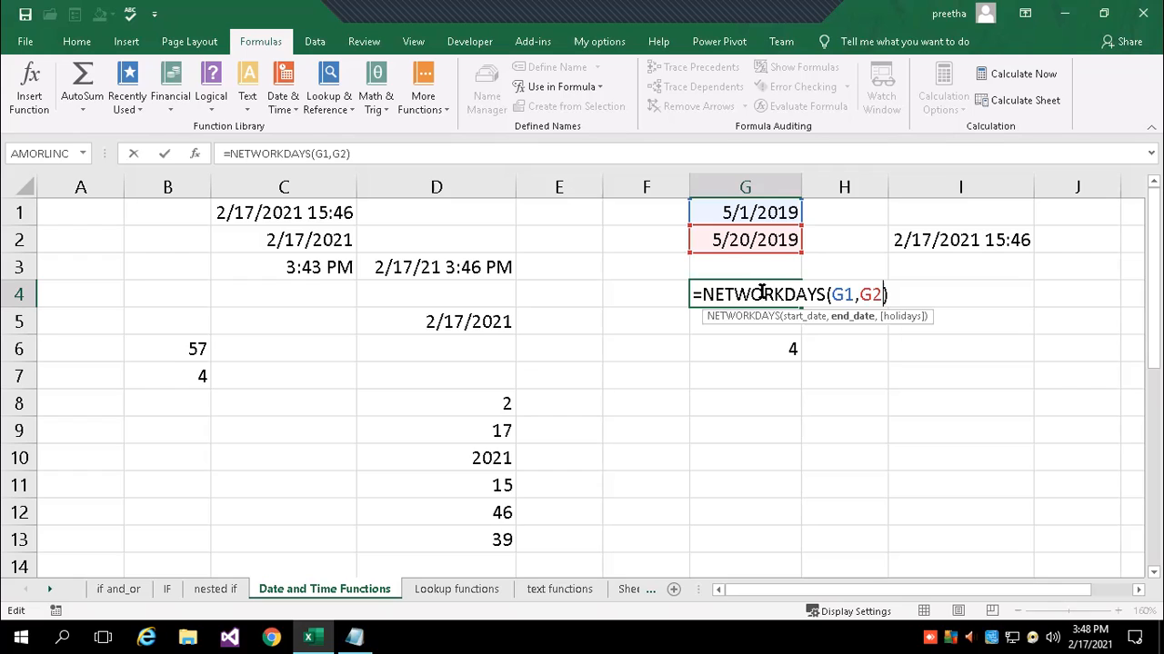
pyautogui.press('Return')
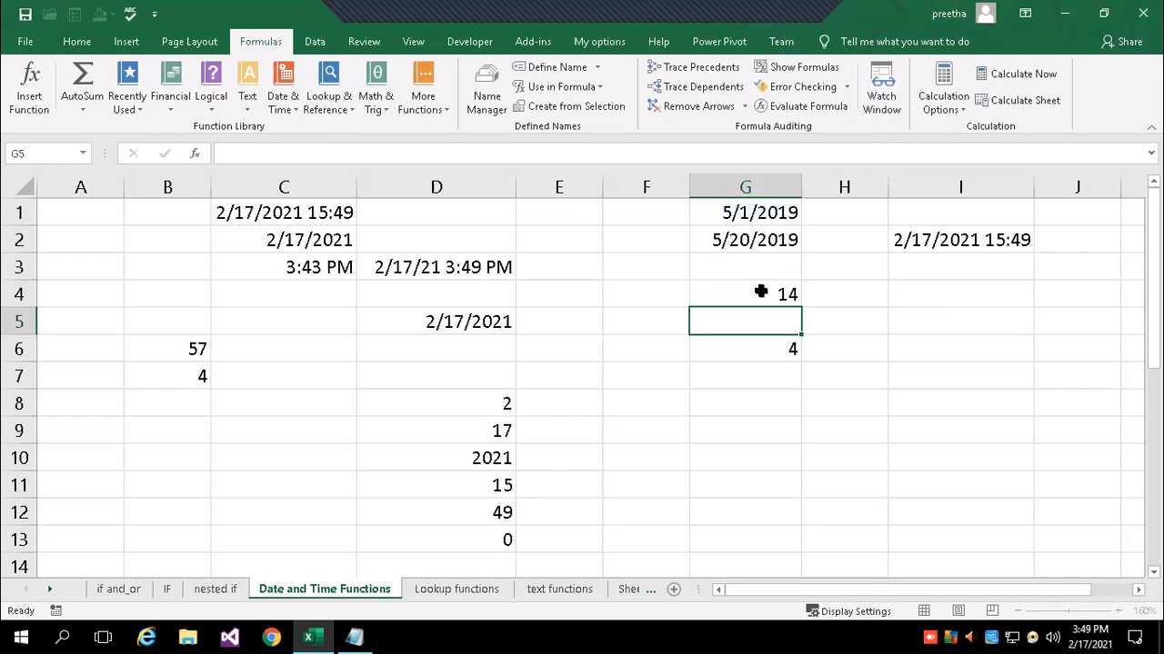
# Examine the WEEKDAY formula in G6 and its nested NOW function.
pyautogui.click(767, 349)
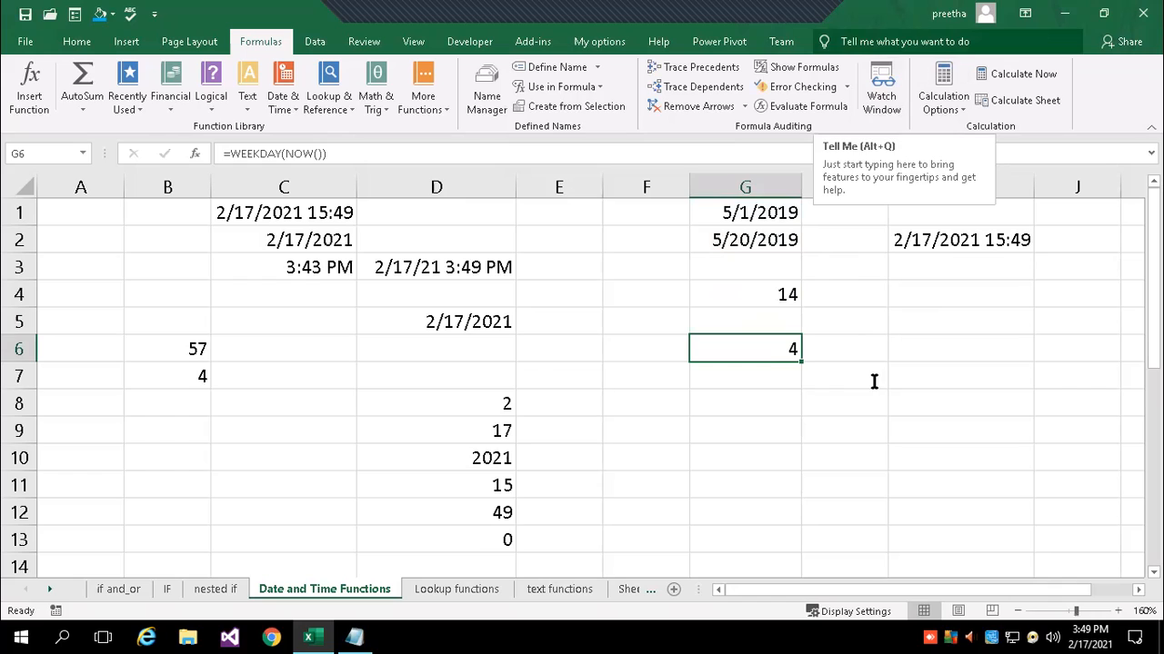
pyautogui.click(846, 373)
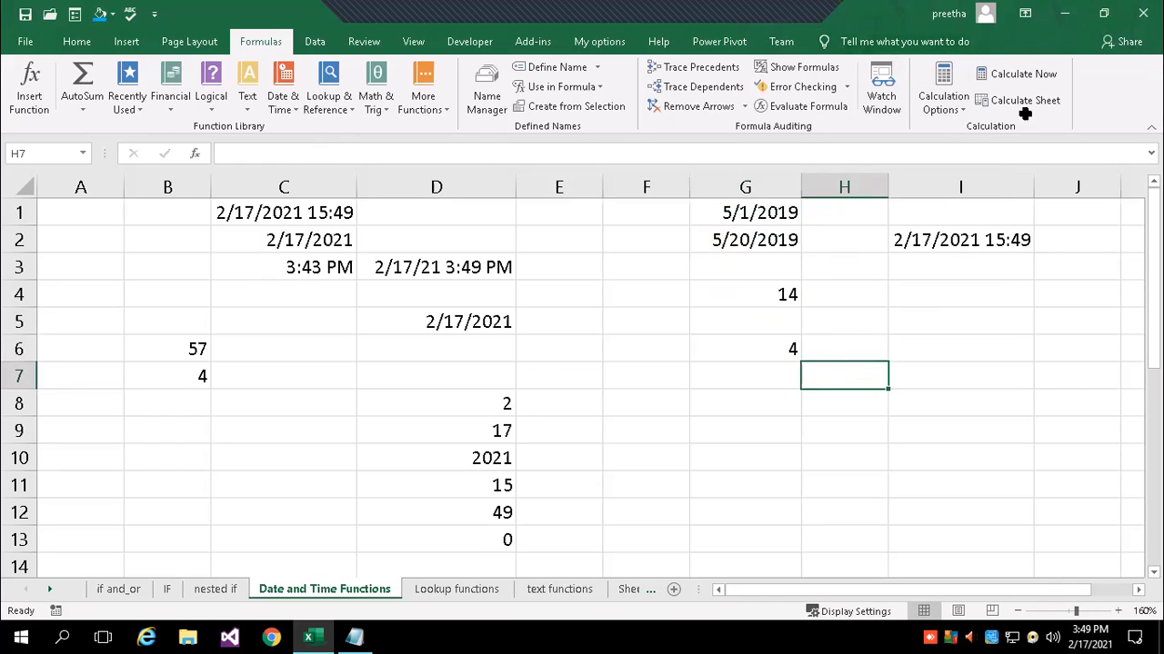
pyautogui.click(787, 349)
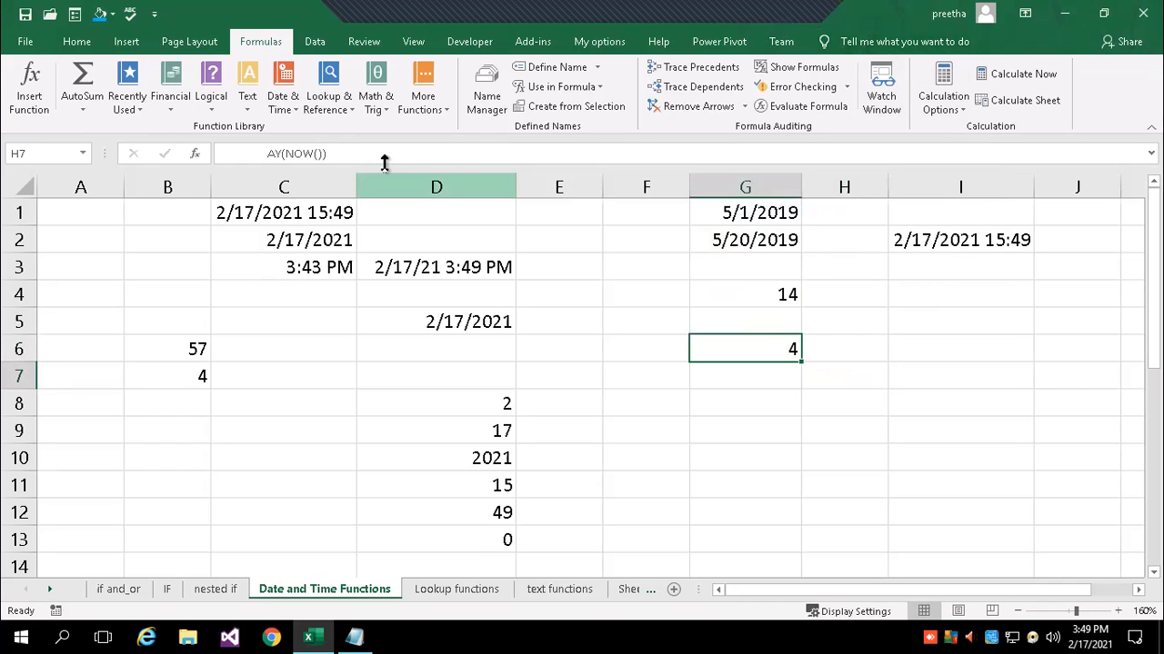
pyautogui.click(385, 153)
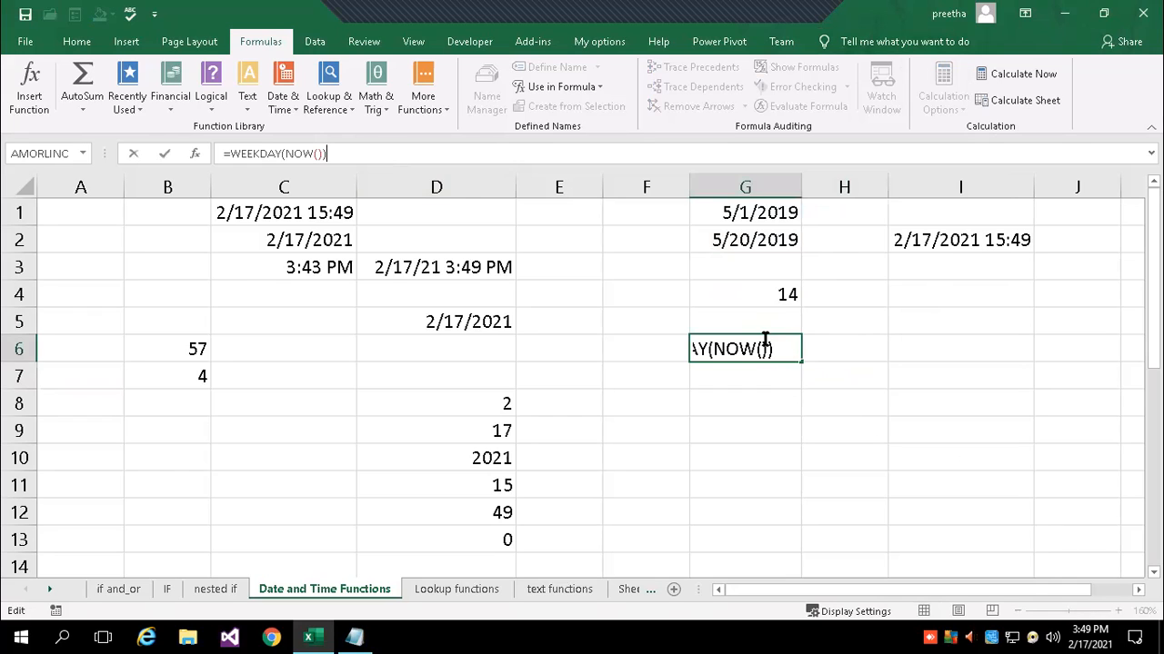
pyautogui.click(746, 398)
pyautogui.doubleClick(752, 349)
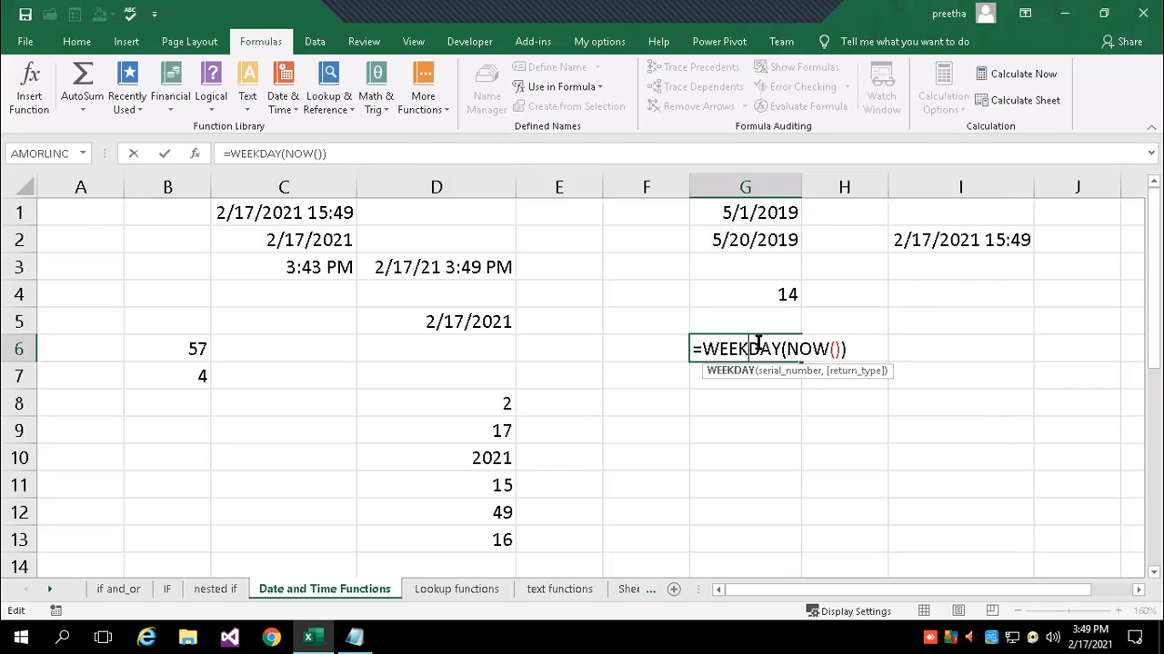
pyautogui.press('Return')
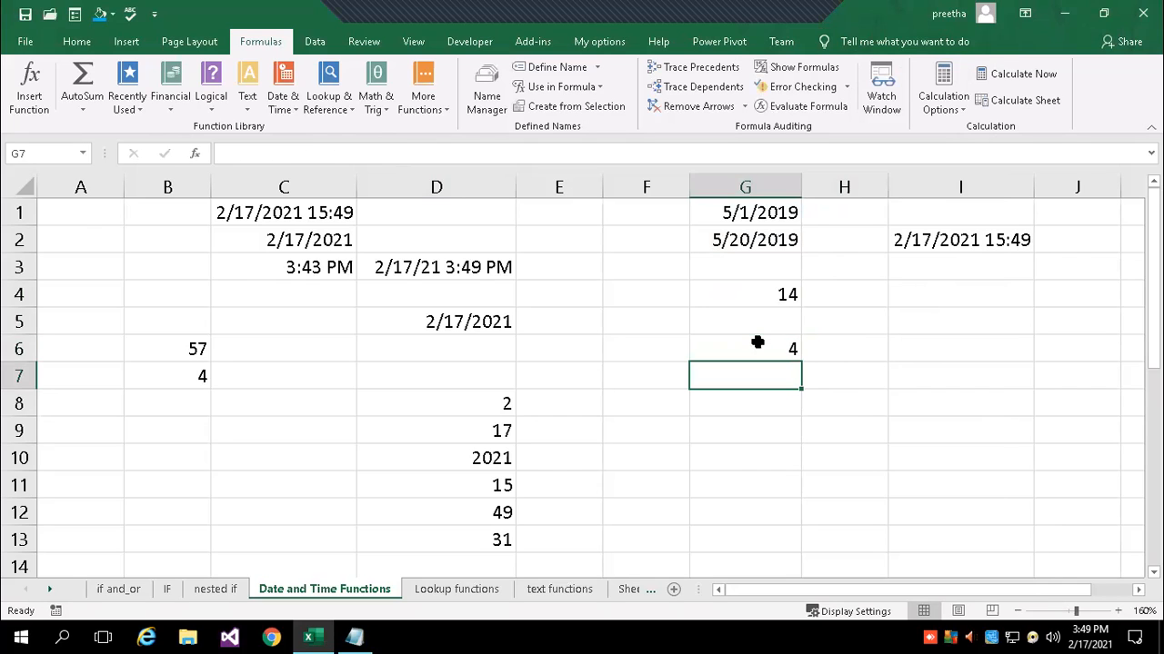
pyautogui.click(756, 345)
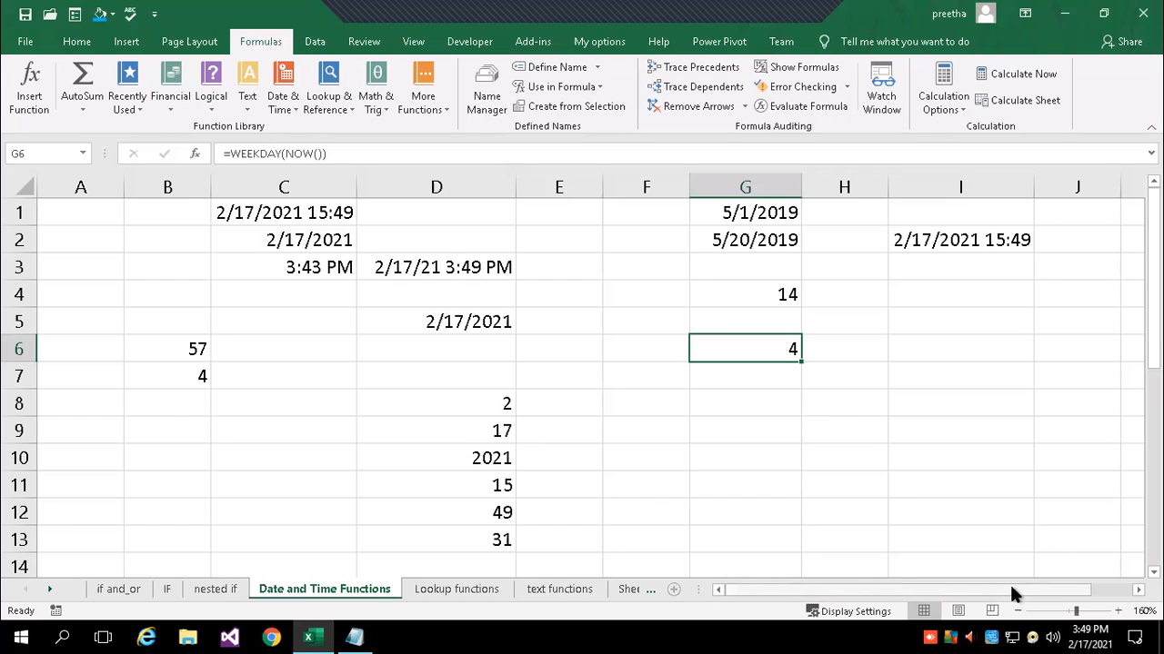
pyautogui.click(672, 398)
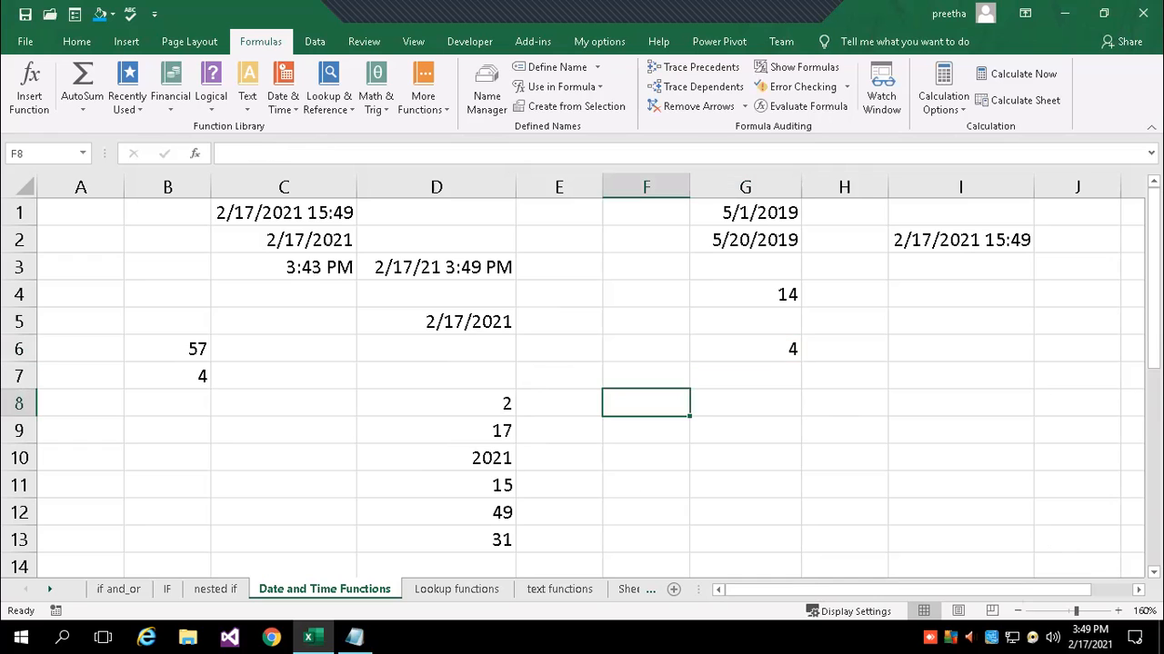
# Read the date and time function notes in D16 to D27, including the NETWORKDAYS and weekday descriptions.
pyautogui.scroll(-4, 478, 369)
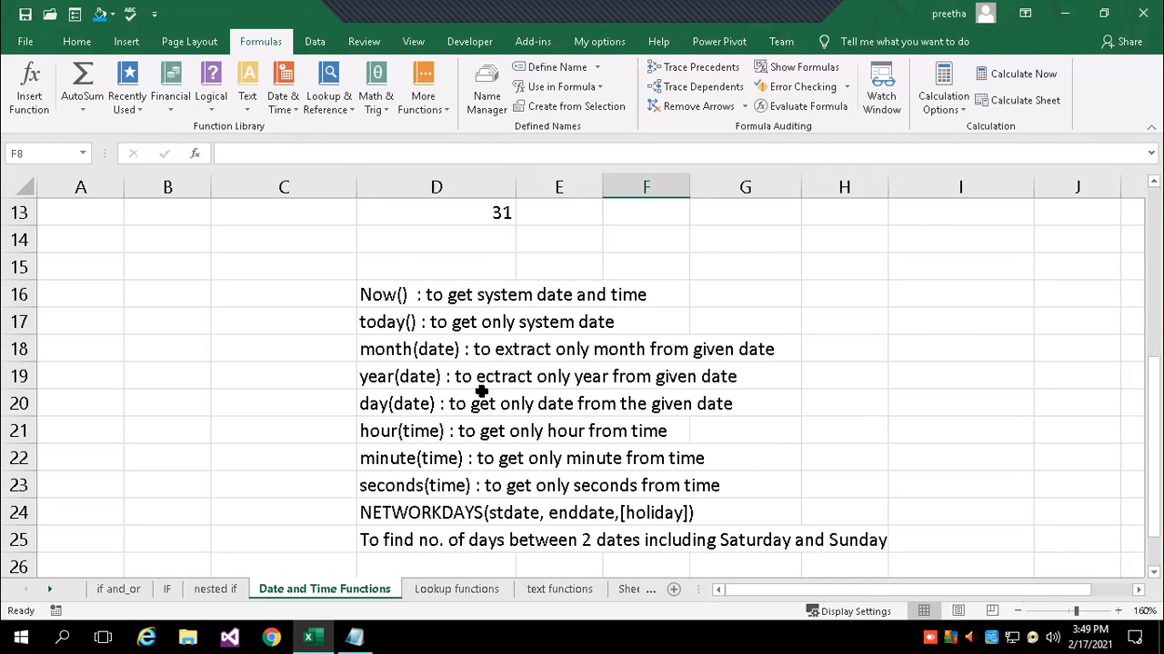
pyautogui.scroll(-2, 484, 380)
pyautogui.scroll(2, 410, 340)
pyautogui.scroll(-1, 398, 425)
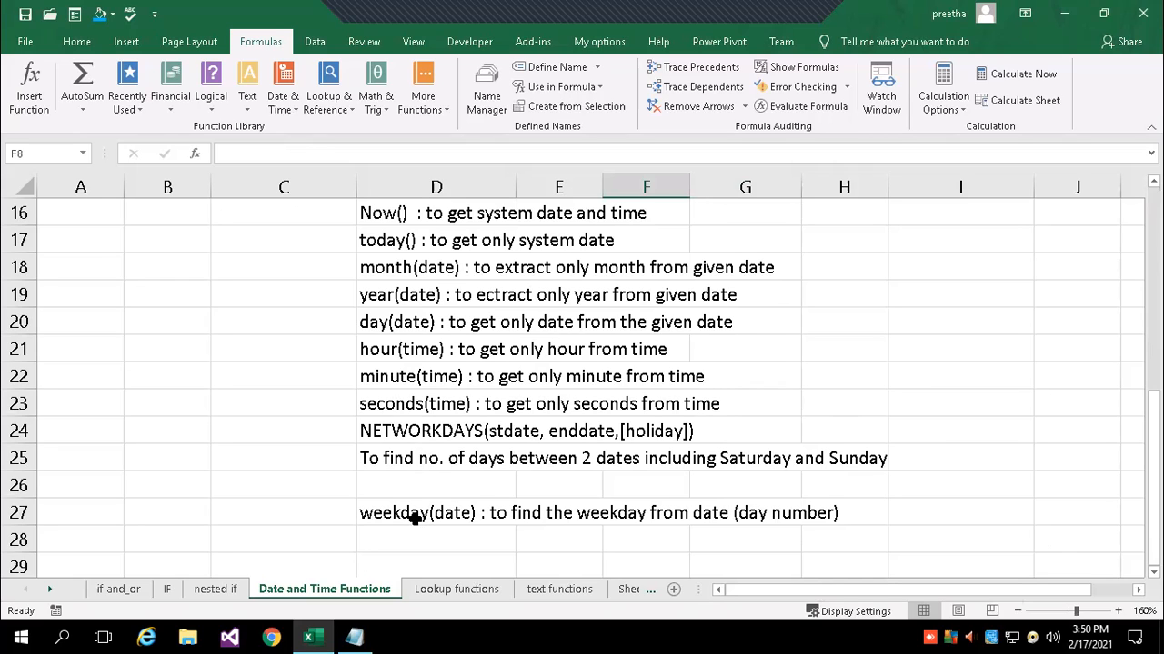
# Browse the full list of built-in date and time functions, from DATE to YEARFRAC.
pyautogui.click(293, 107)
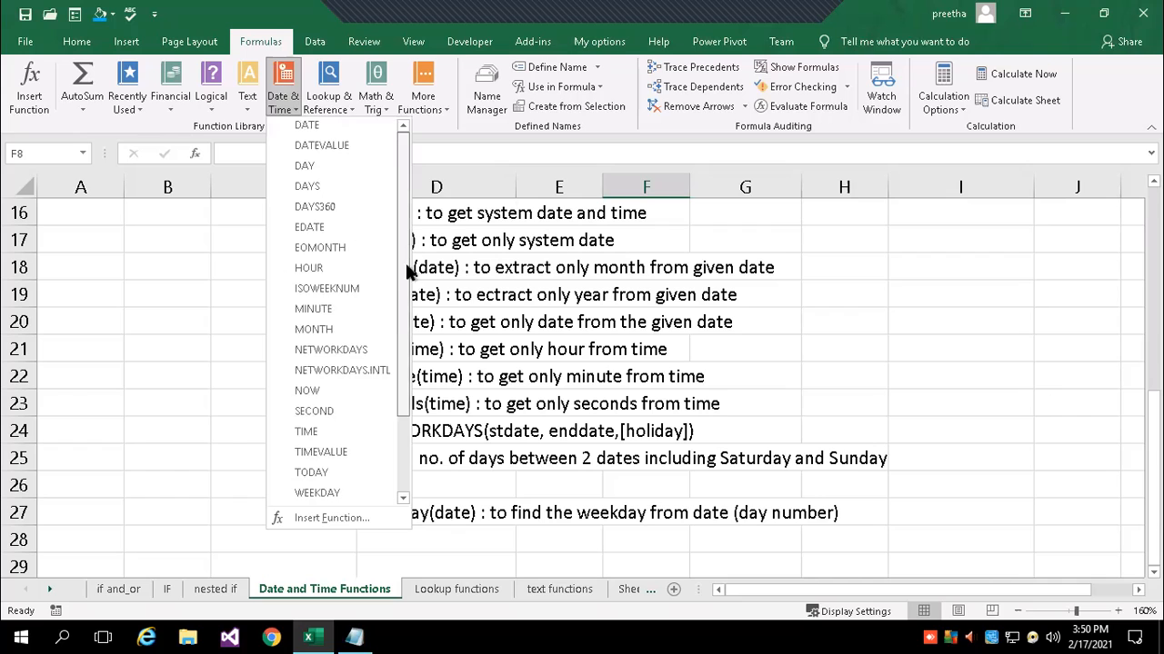
pyautogui.moveTo(408, 254); pyautogui.dragTo(410, 408)
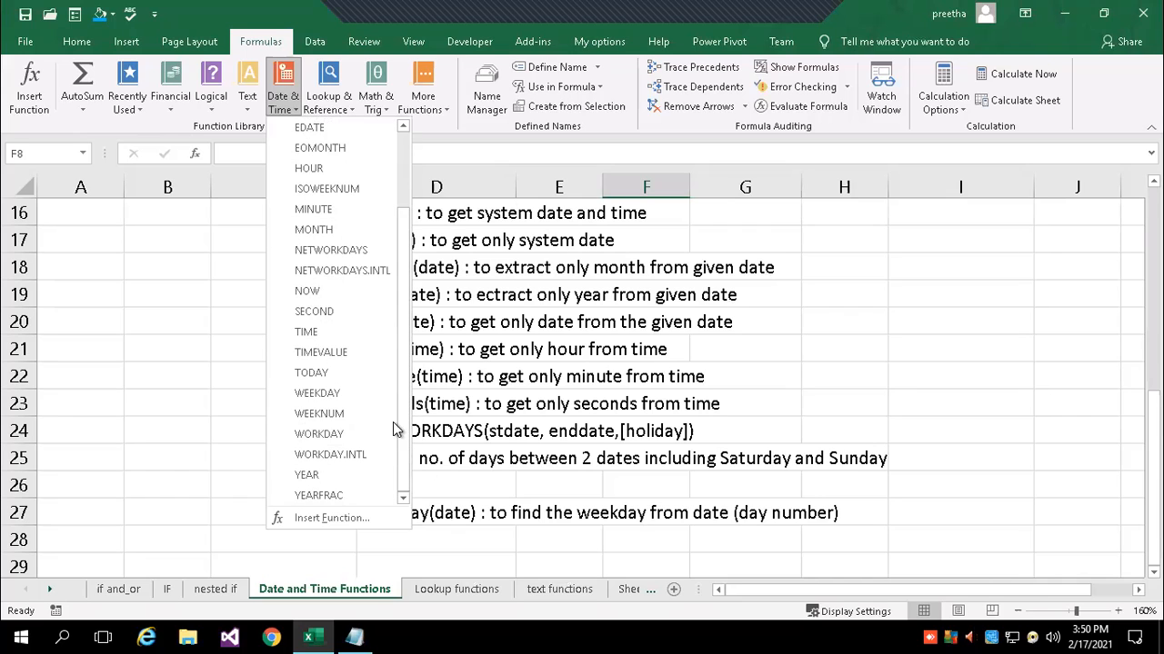
pyautogui.moveTo(410, 443); pyautogui.dragTo(404, 309)
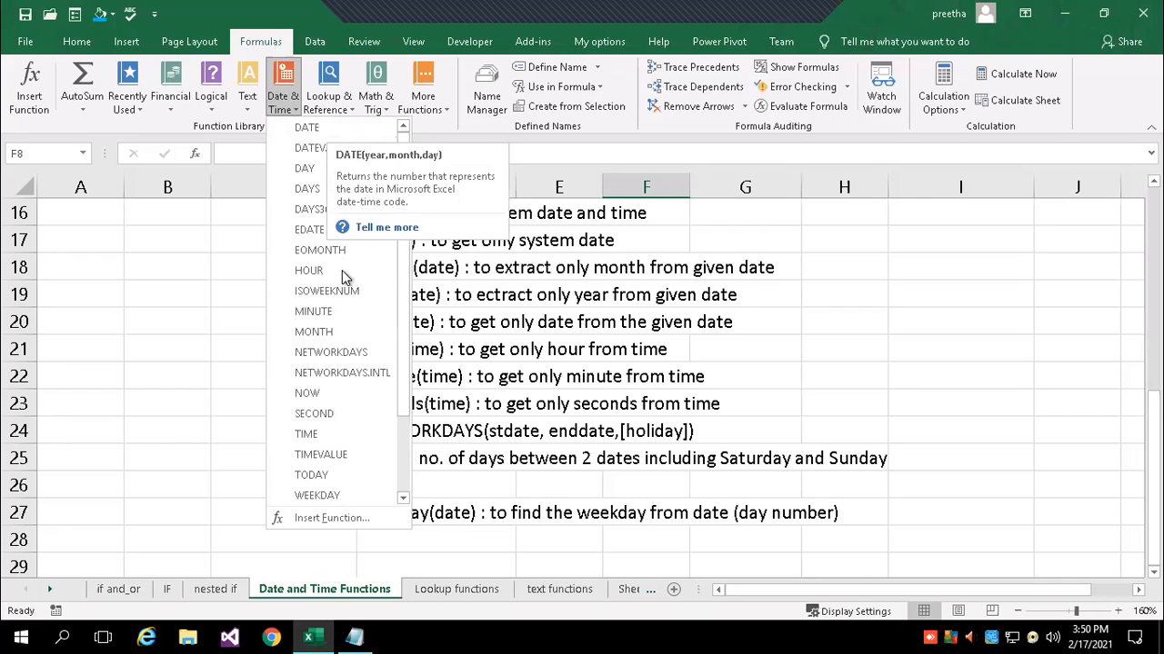
pyautogui.moveTo(406, 379); pyautogui.dragTo(409, 397)
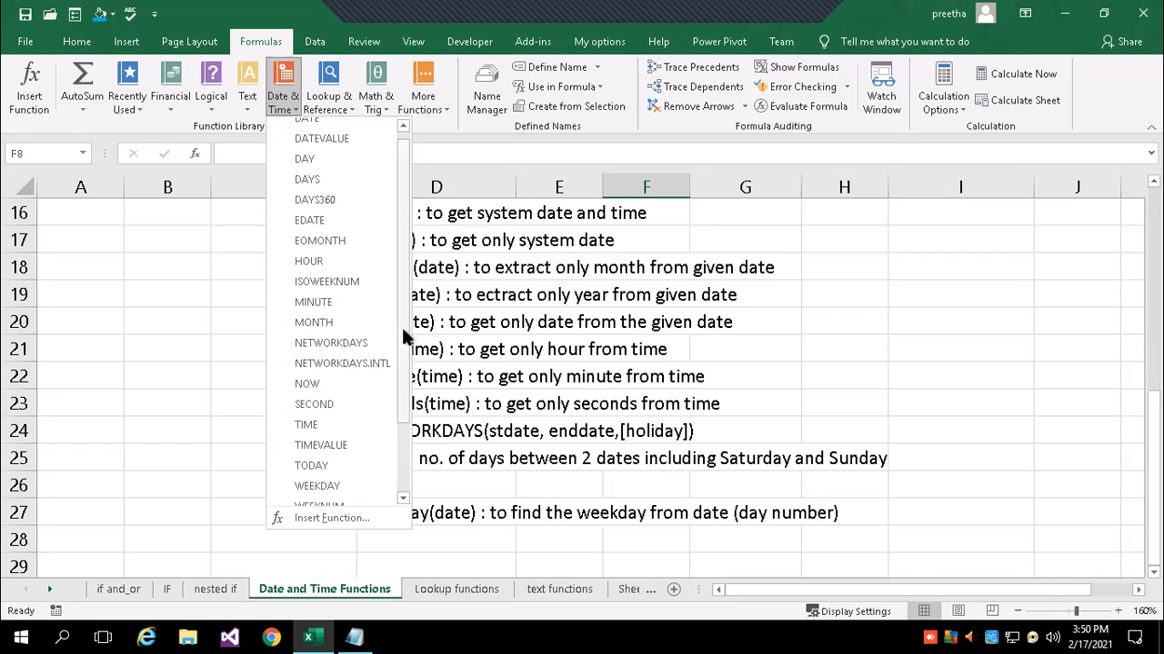
pyautogui.scroll(-1, 403, 353)
pyautogui.scroll(-4, 403, 364)
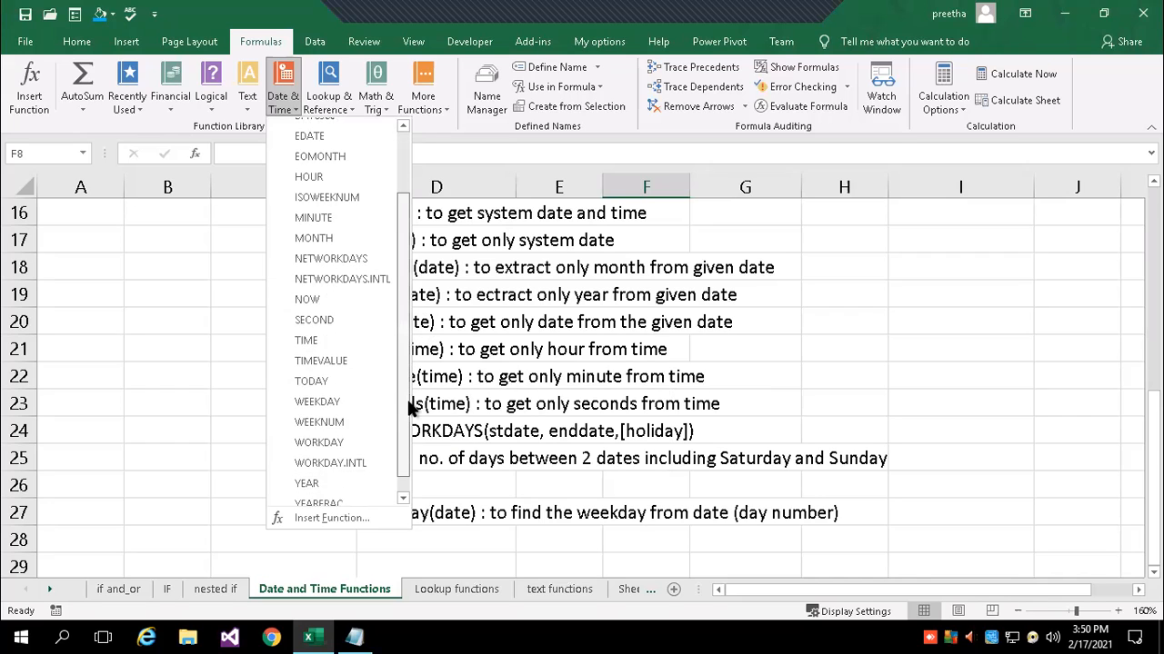
pyautogui.click(187, 316)
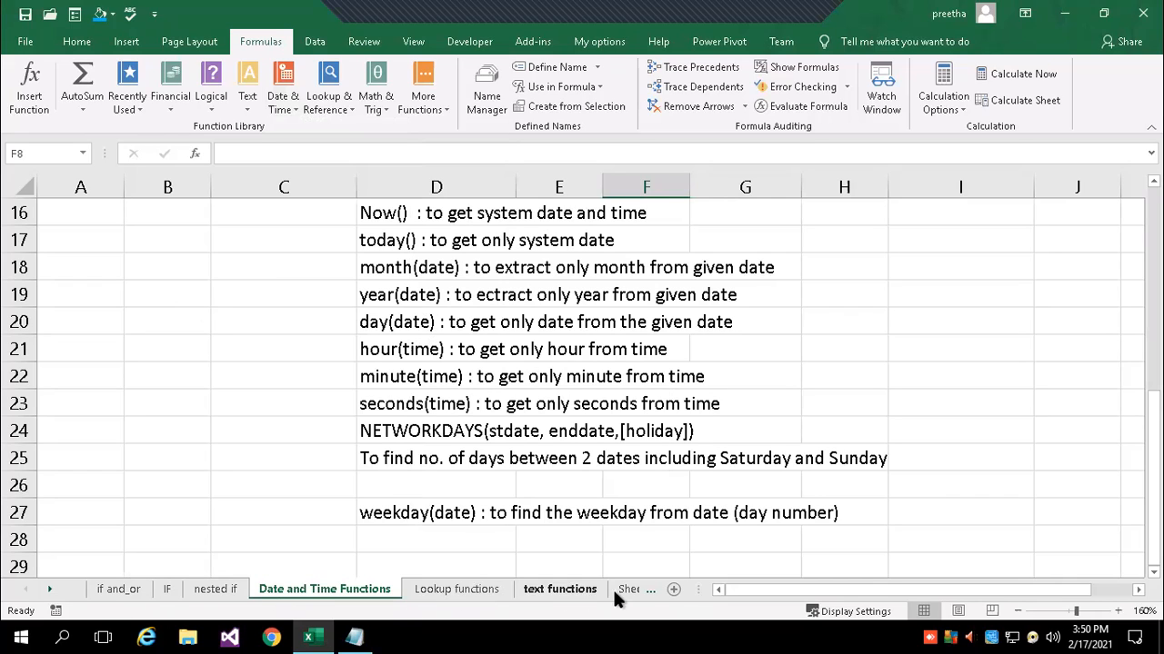
# Switch to the mathematical functions worksheet and select the empty cell D12.
pyautogui.click(52, 587)
pyautogui.click(54, 587)
pyautogui.click(54, 588)
pyautogui.click(53, 588)
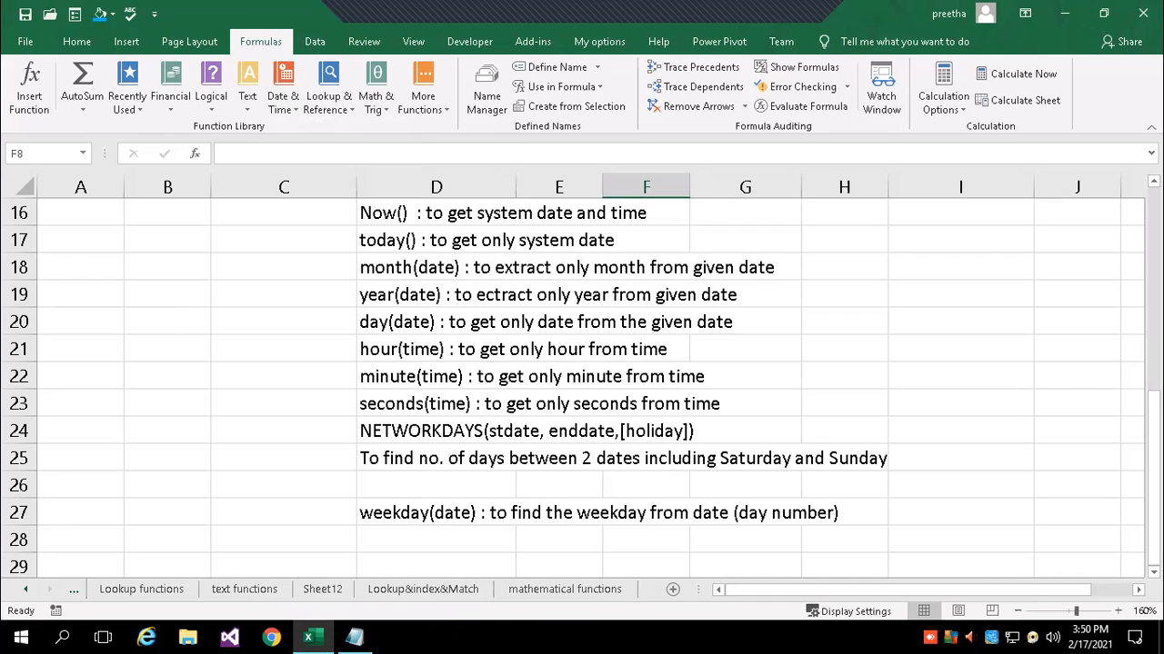
pyautogui.click(534, 589)
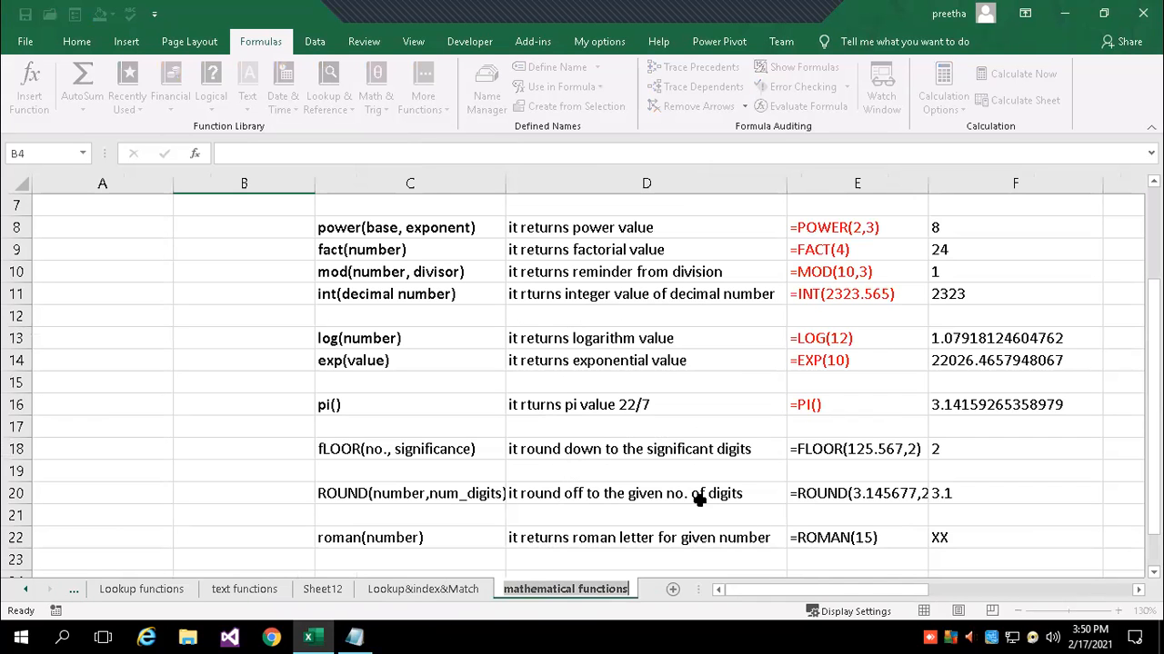
pyautogui.click(612, 307)
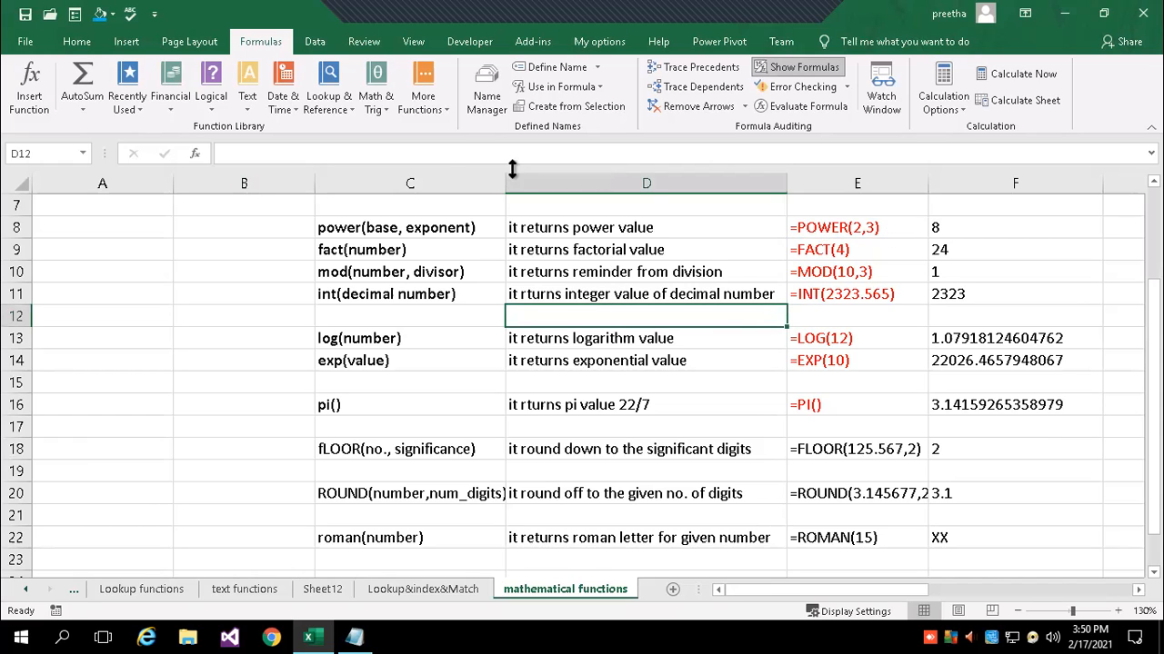
# Browse the full list of built-in math and trigonometry functions, from ABS to TRUNC.
pyautogui.click(376, 96)
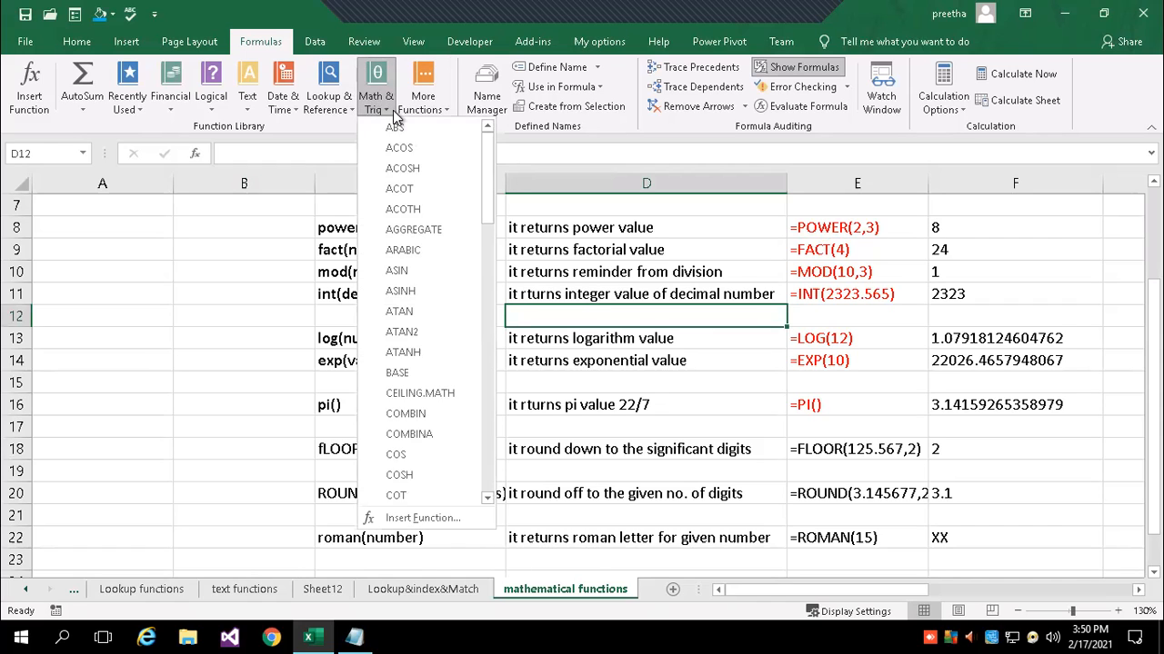
pyautogui.scroll(-3, 486, 192)
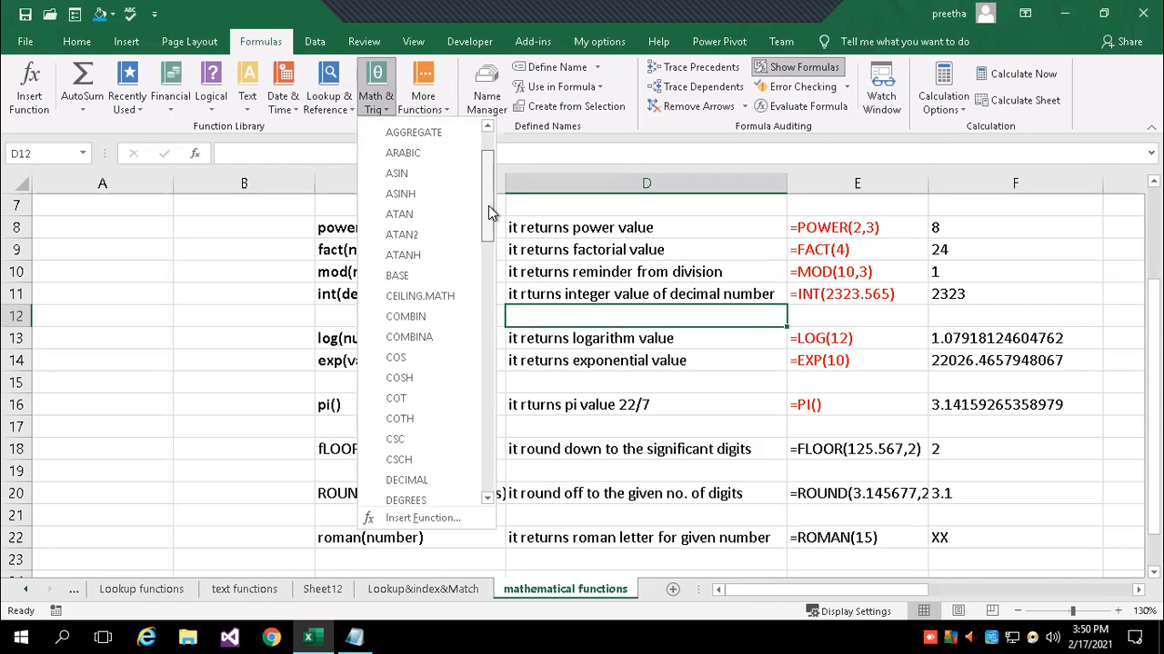
pyautogui.scroll(-5, 479, 221)
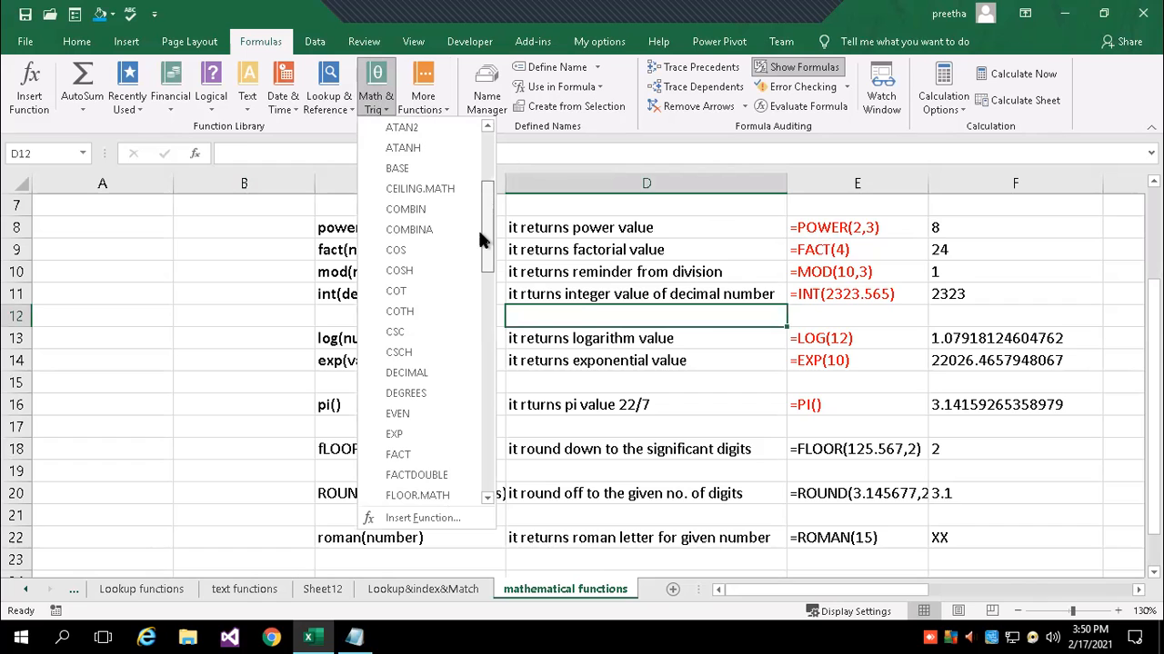
pyautogui.moveTo(483, 323); pyautogui.dragTo(511, 268)
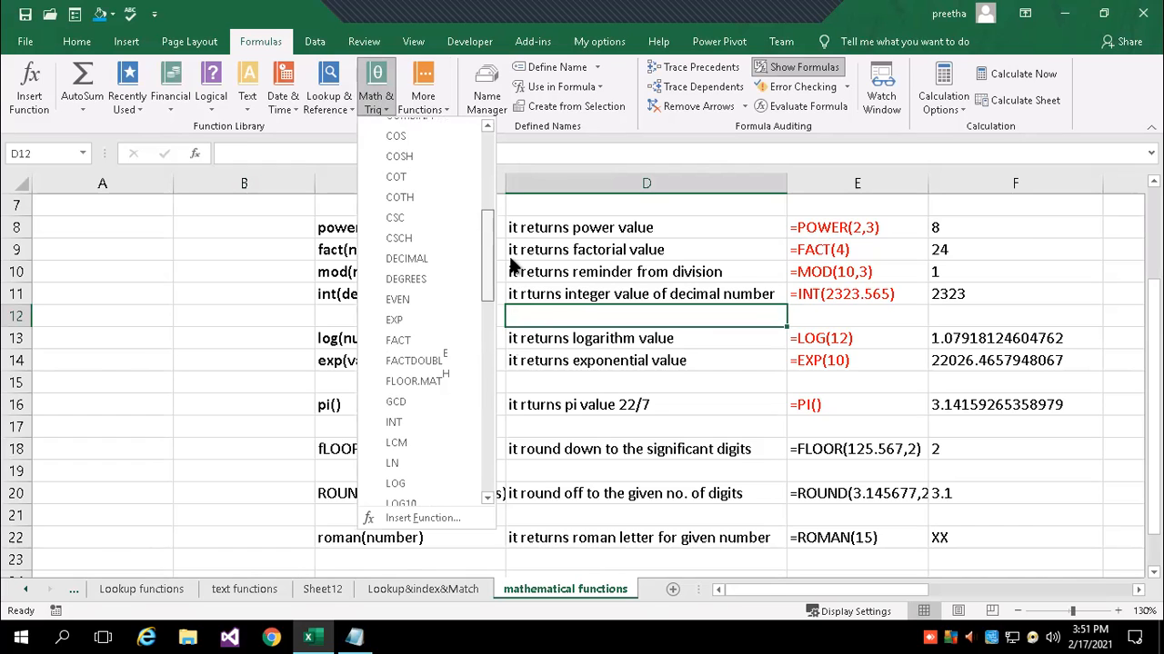
pyautogui.moveTo(512, 269); pyautogui.dragTo(485, 169)
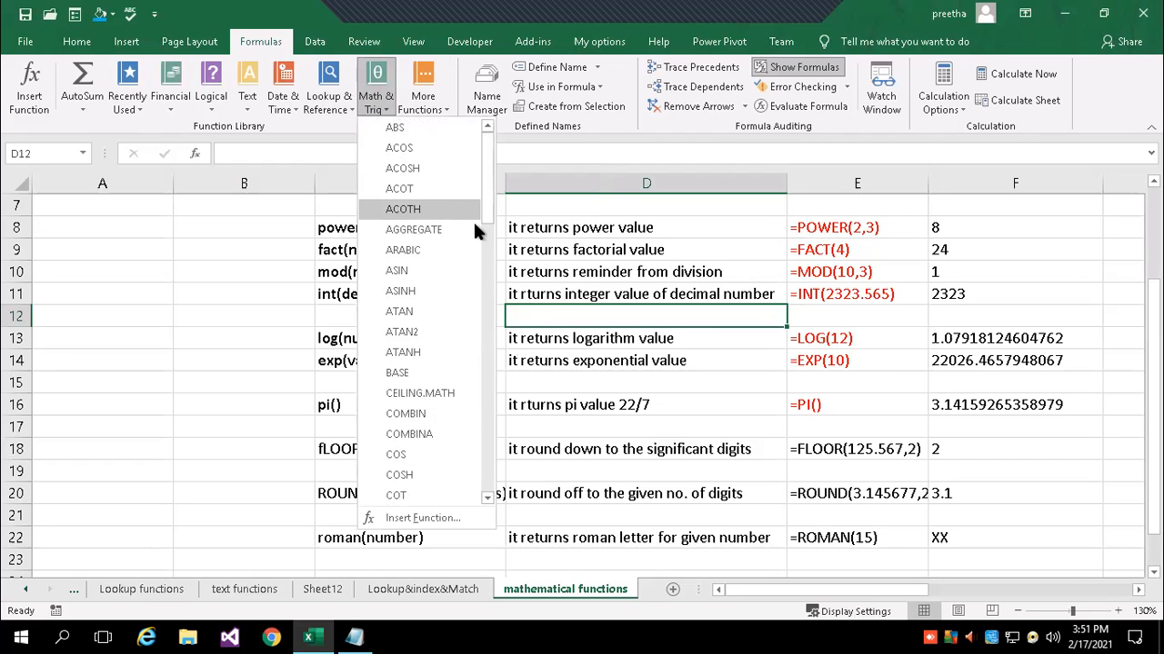
pyautogui.moveTo(484, 191); pyautogui.dragTo(491, 496)
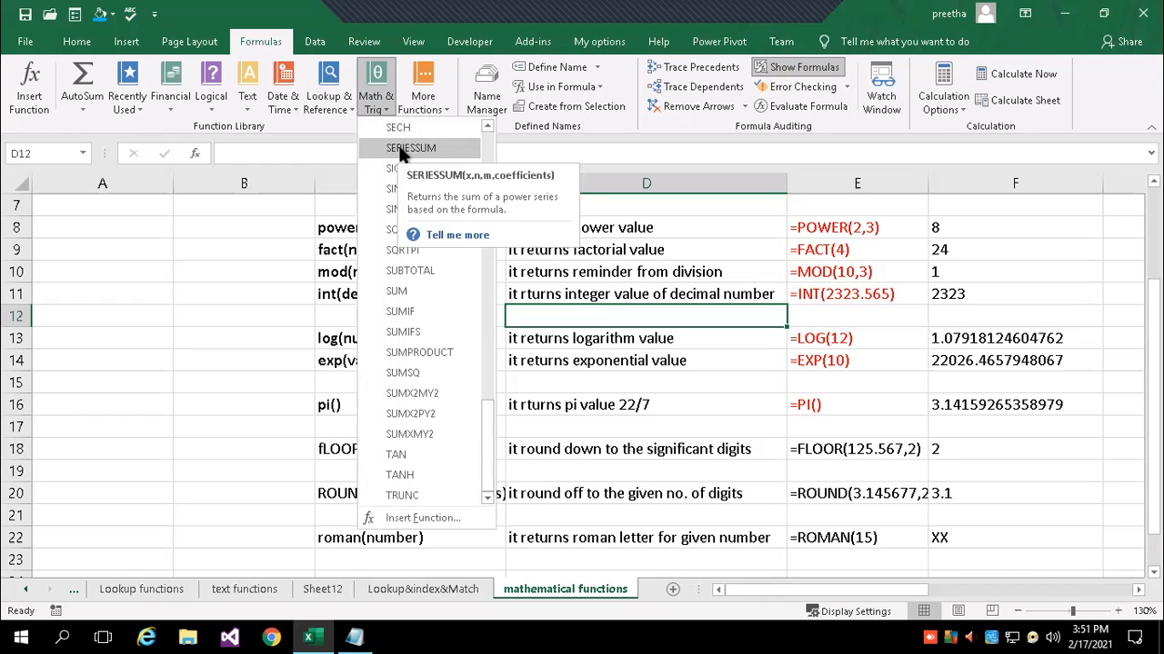
pyautogui.click(187, 259)
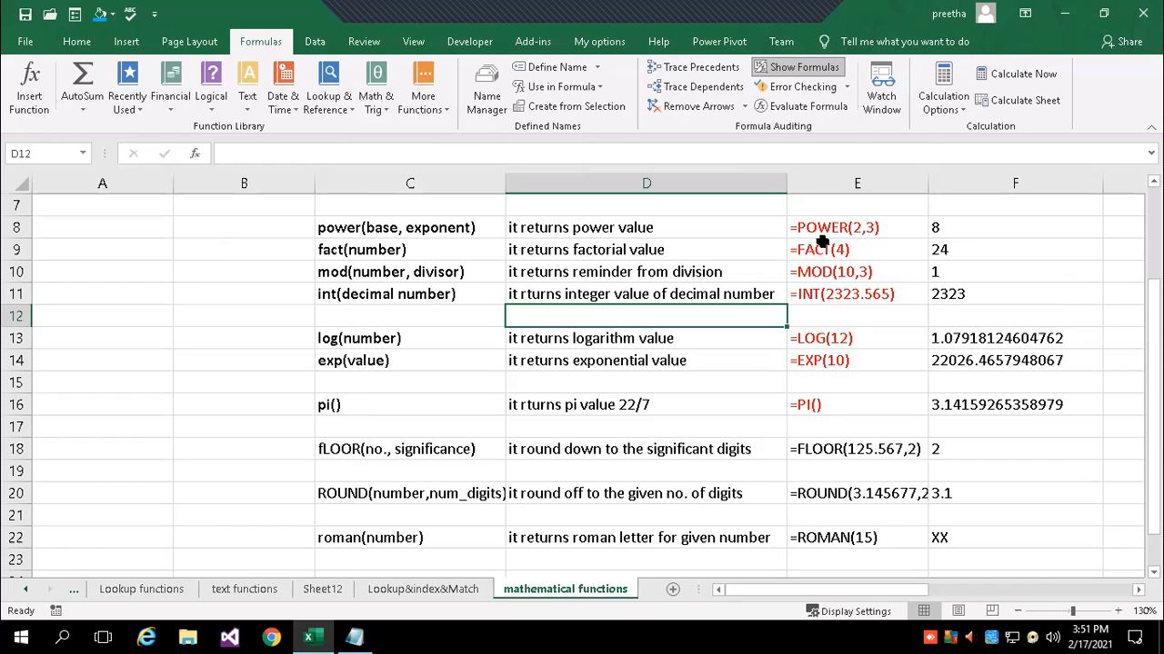
# Examine the example formulas and results for FACT, MOD, INT, LOG and PI in rows 9 to 16.
pyautogui.click(820, 247)
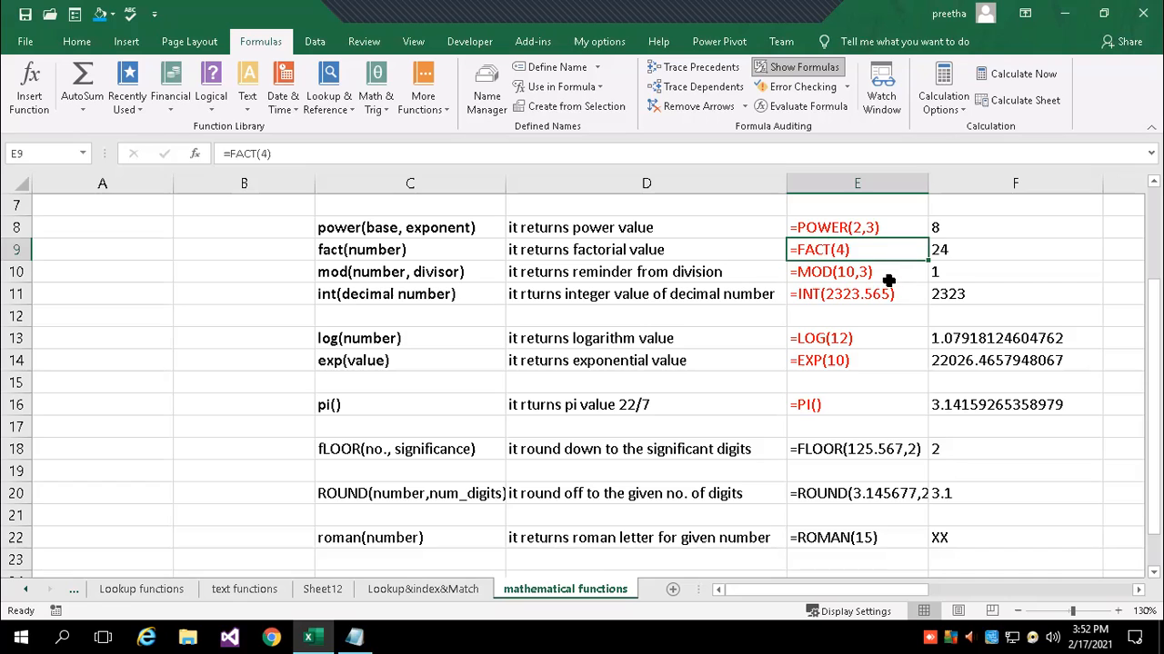
pyautogui.click(895, 276)
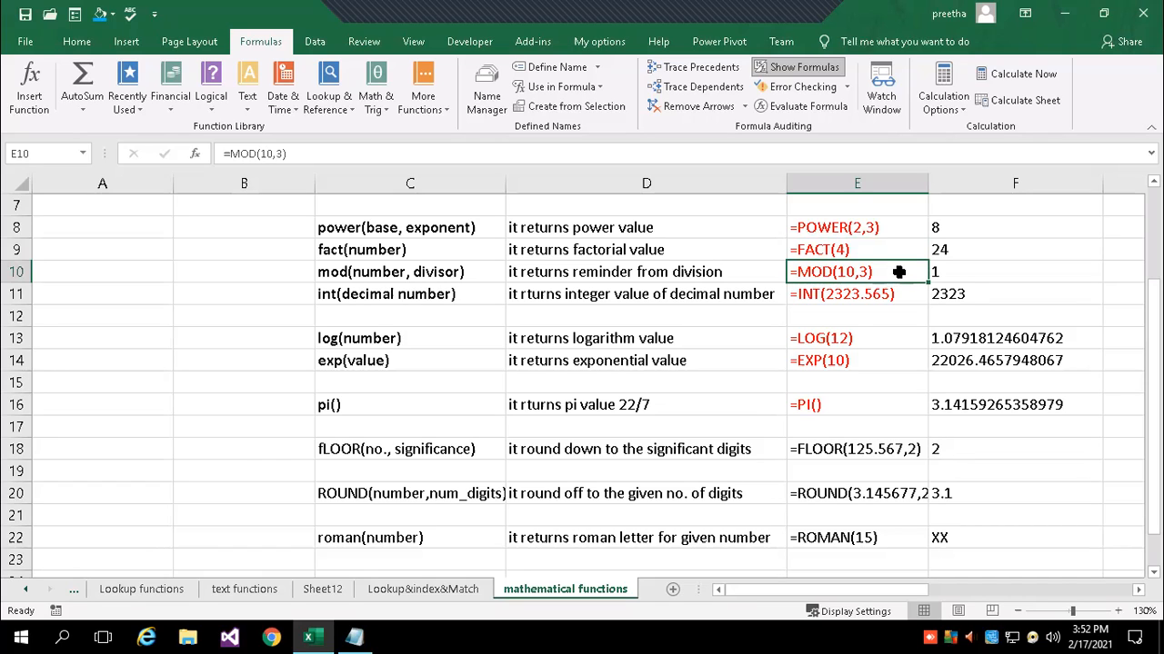
pyautogui.click(975, 274)
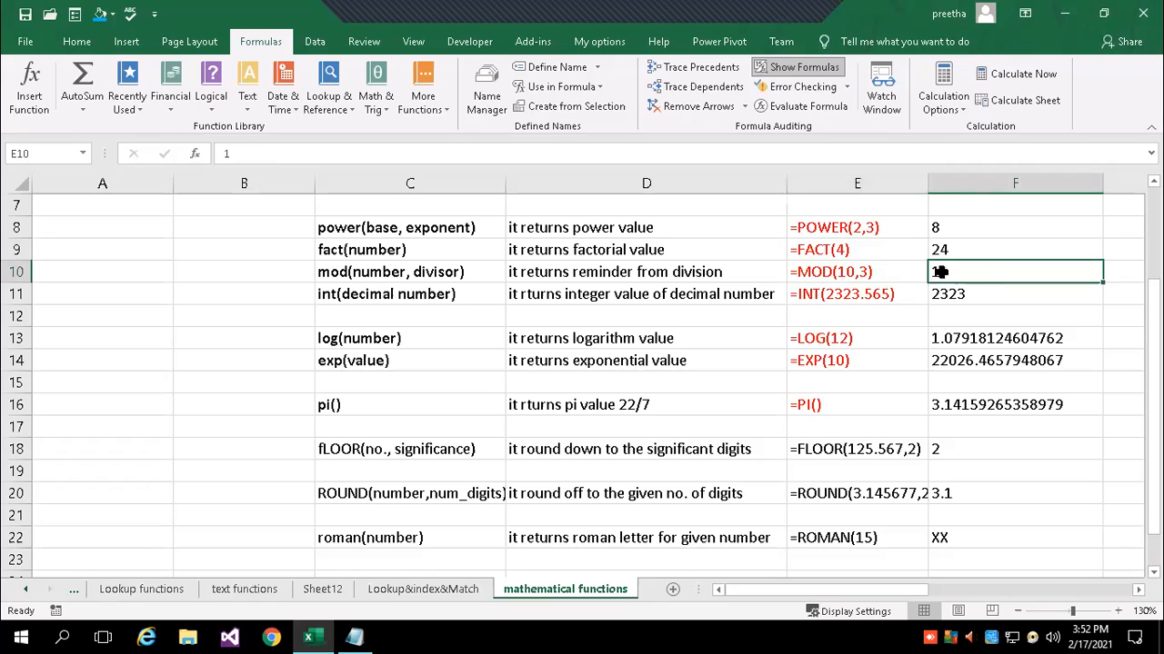
pyautogui.click(895, 289)
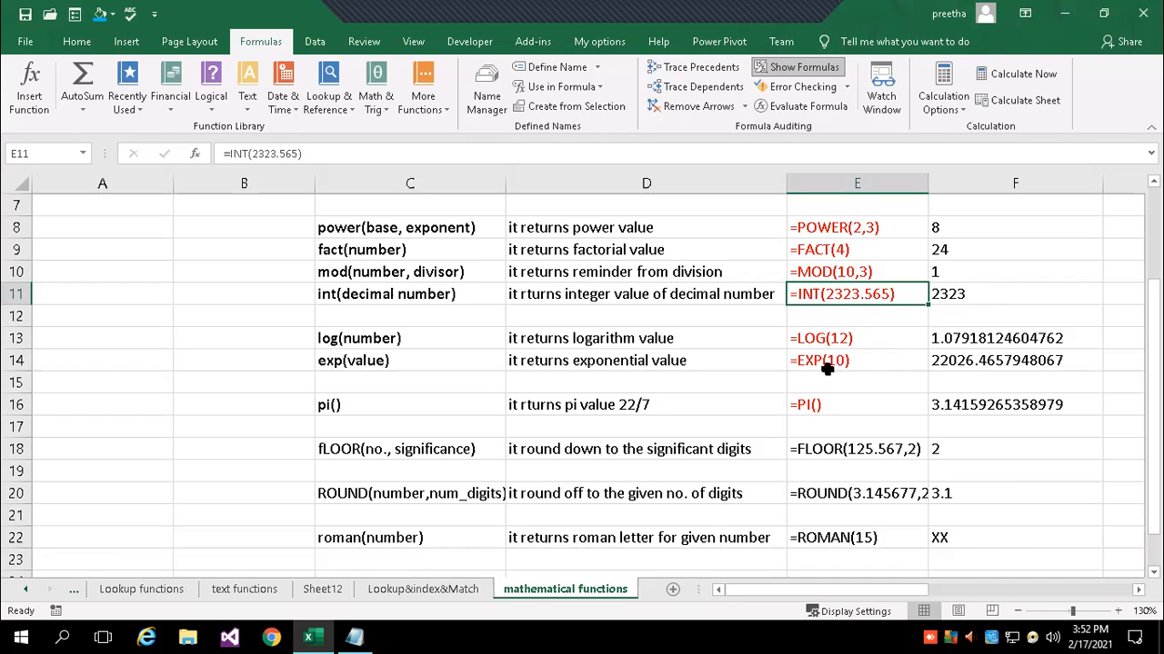
pyautogui.scroll(-1, 887, 411)
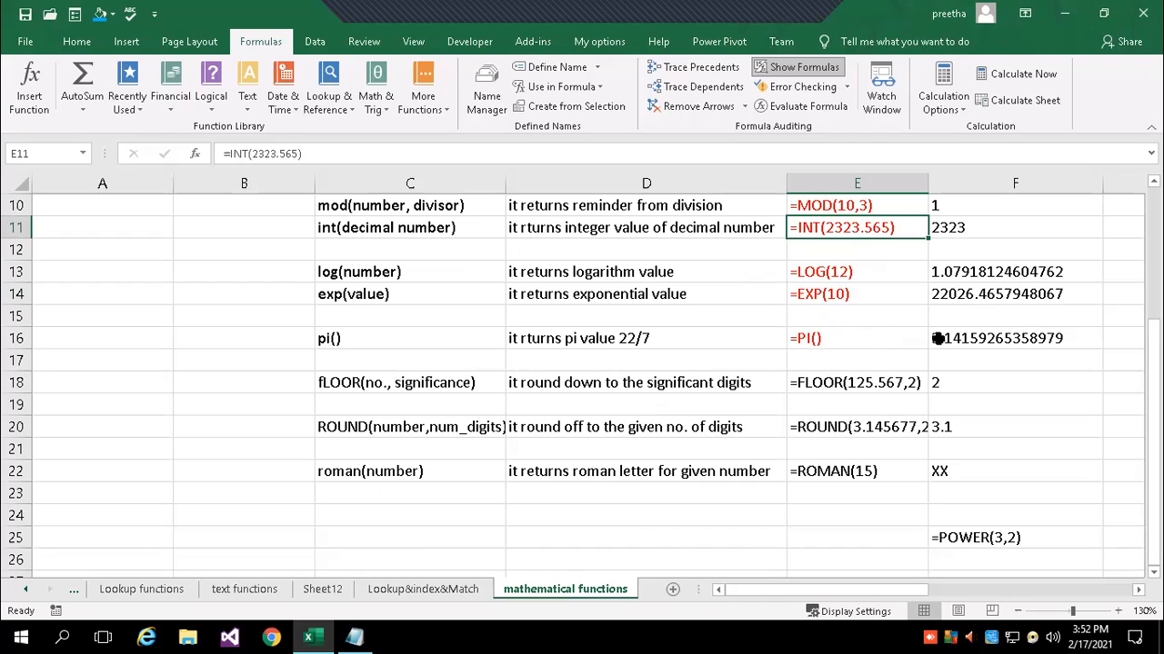
pyautogui.click(871, 337)
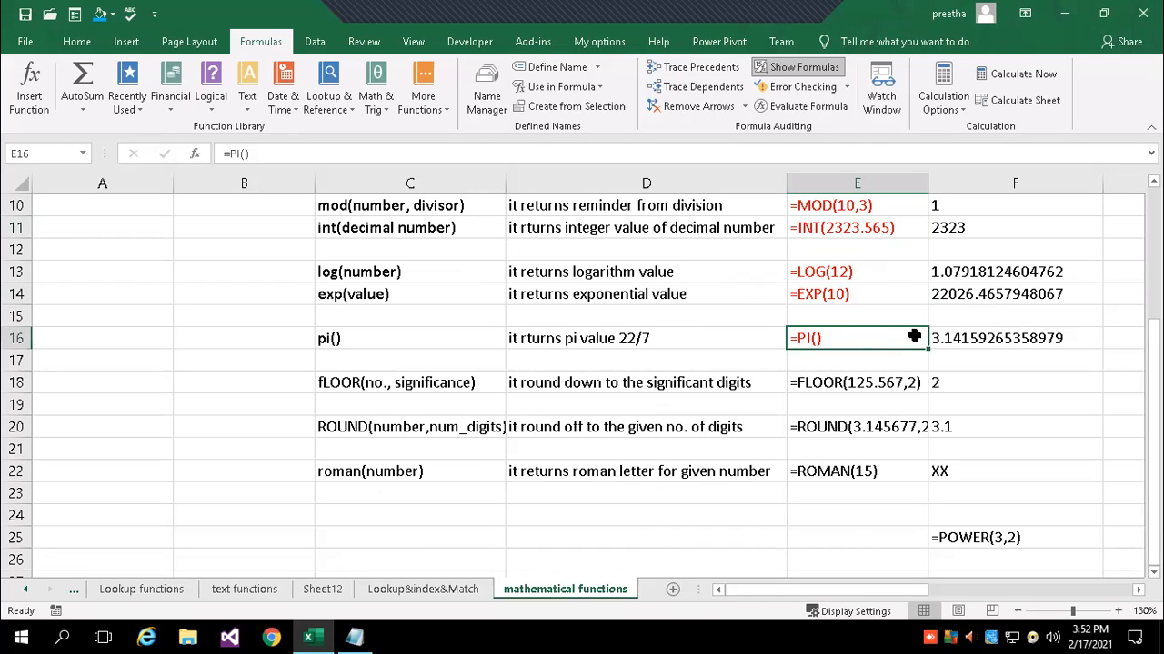
pyautogui.click(991, 339)
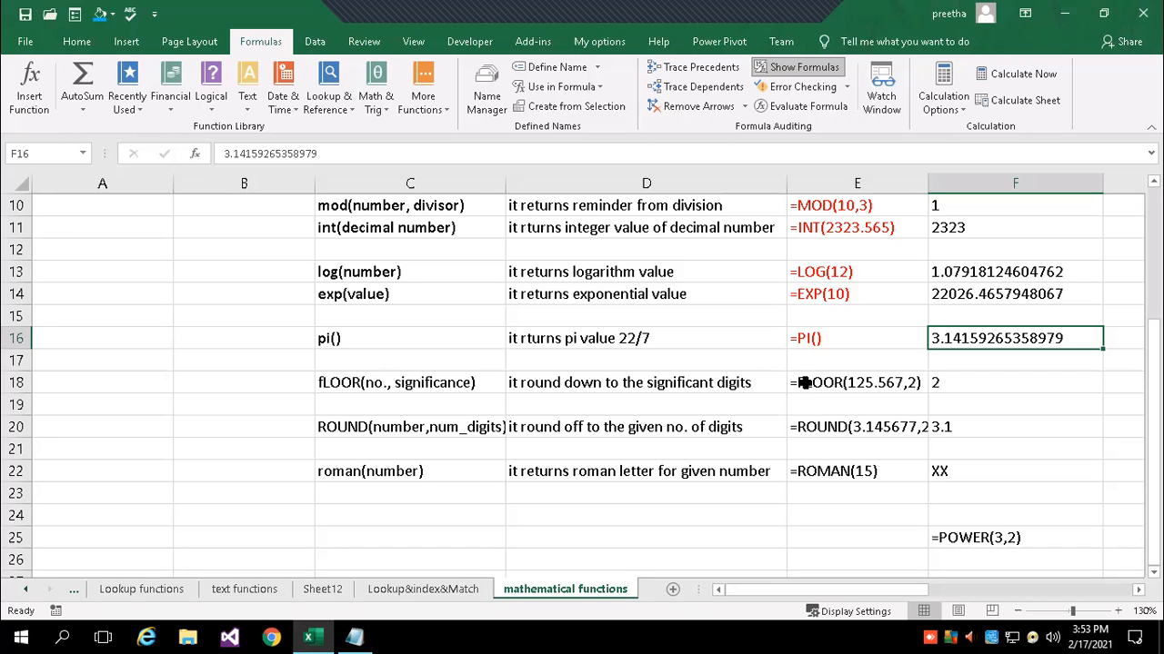
pyautogui.click(960, 270)
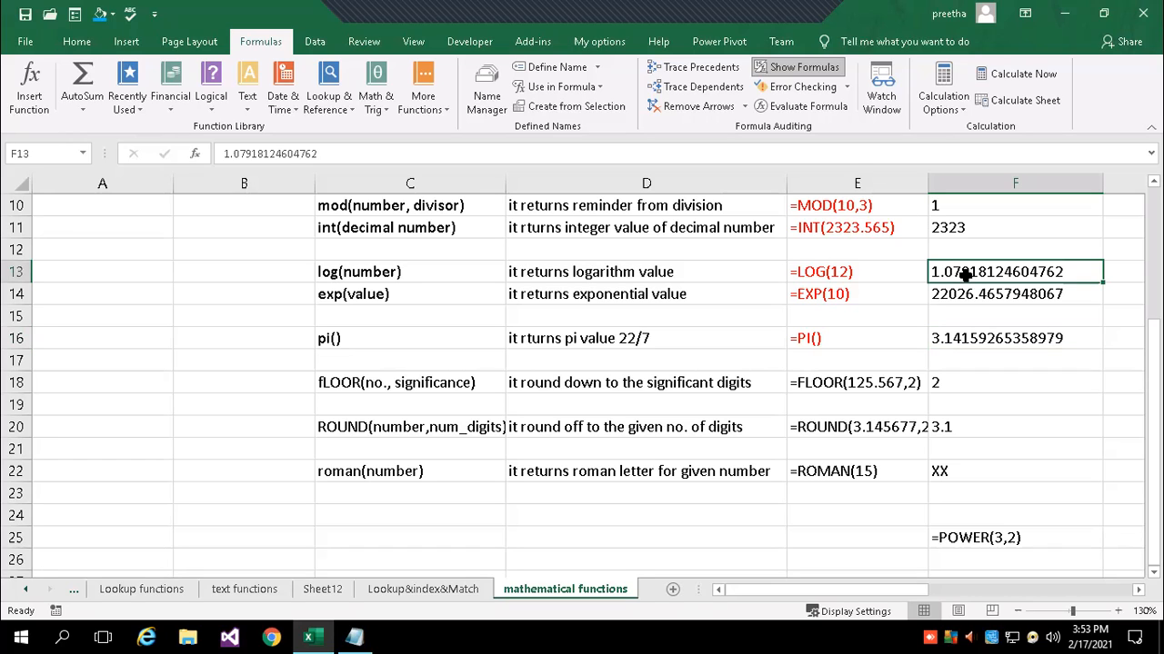
pyautogui.click(858, 267)
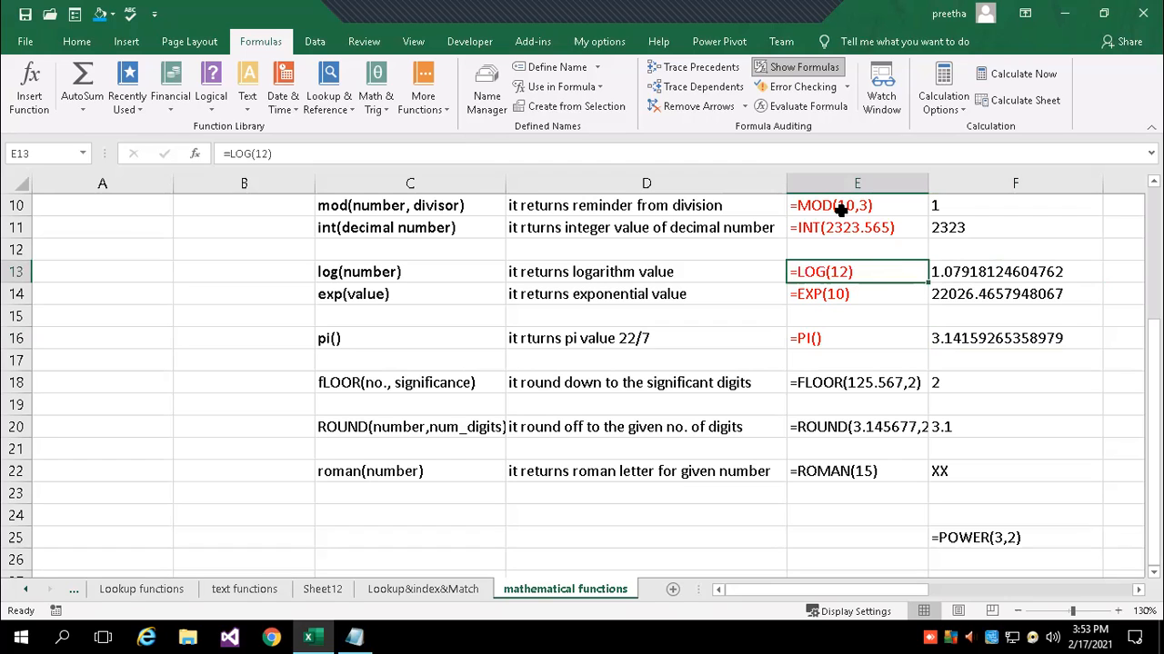
pyautogui.click(848, 231)
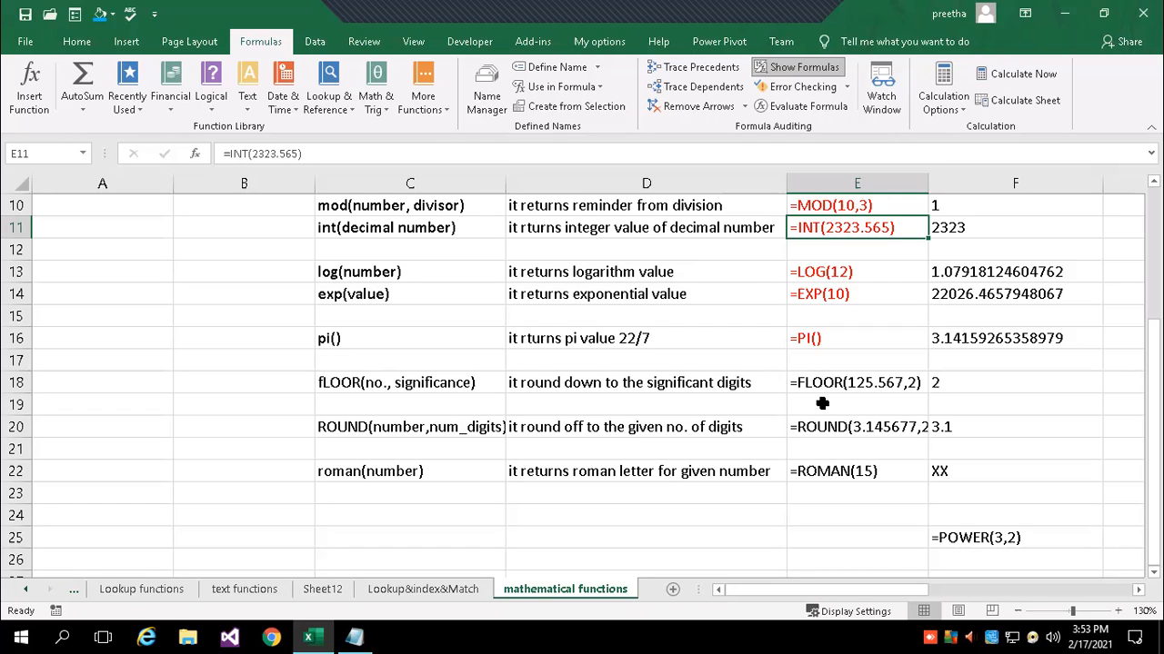
# Widen column E to fit the ROUND formula and set the FLOOR significance in E18 to 5.
pyautogui.moveTo(928, 180); pyautogui.dragTo(967, 180)
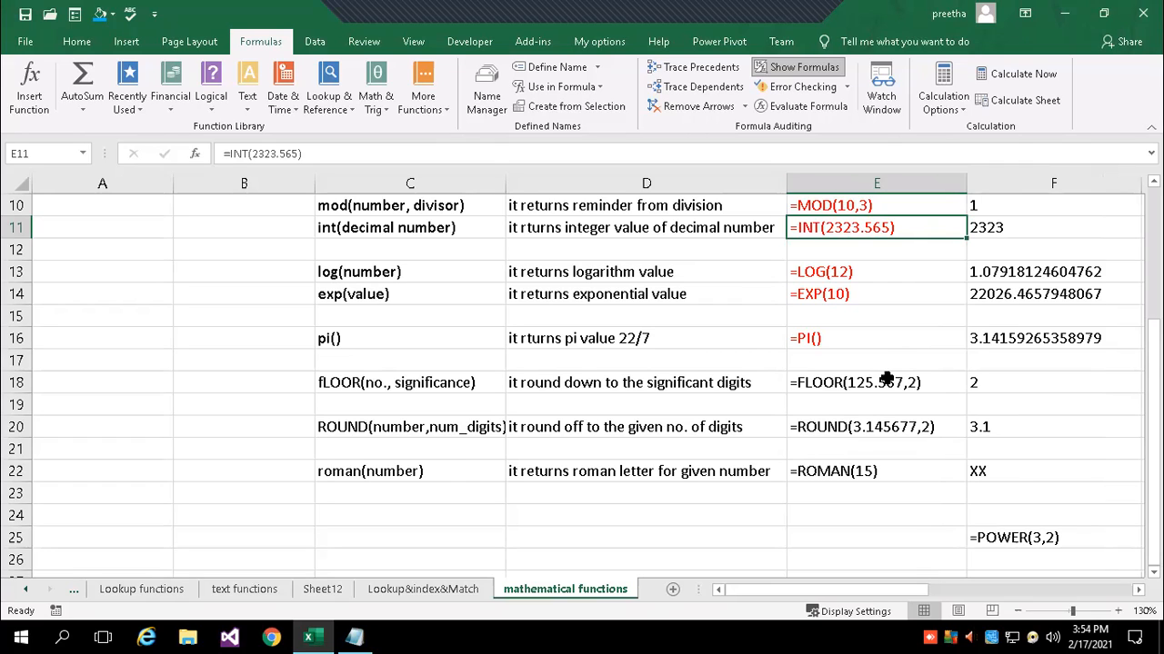
pyautogui.click(871, 380)
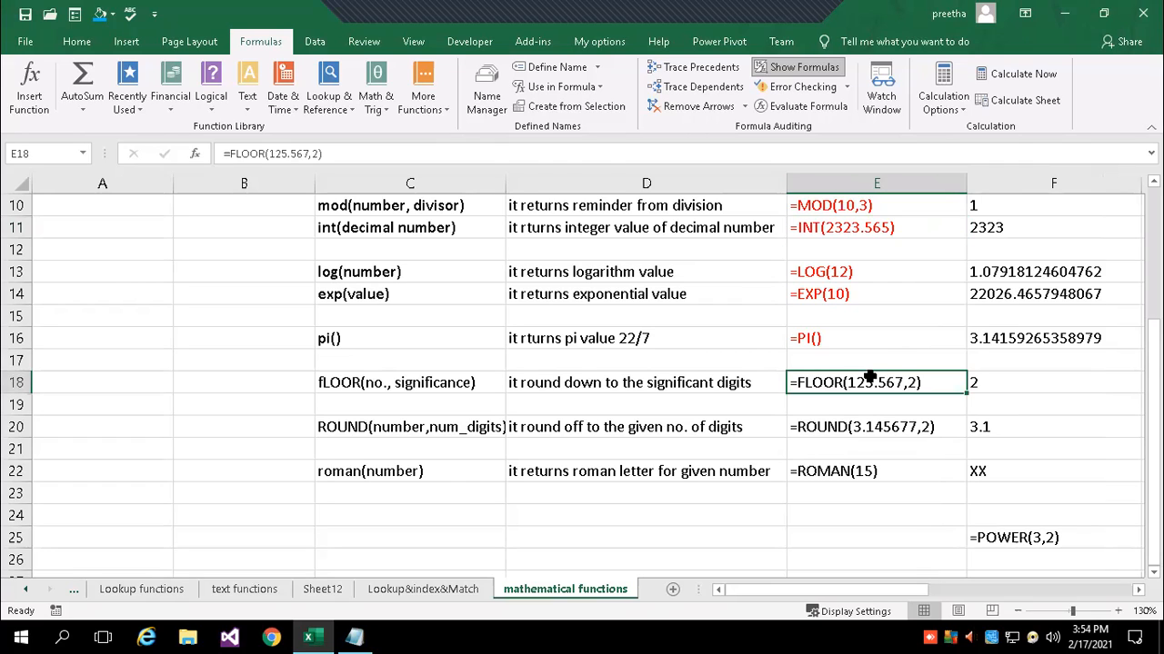
pyautogui.click(312, 154)
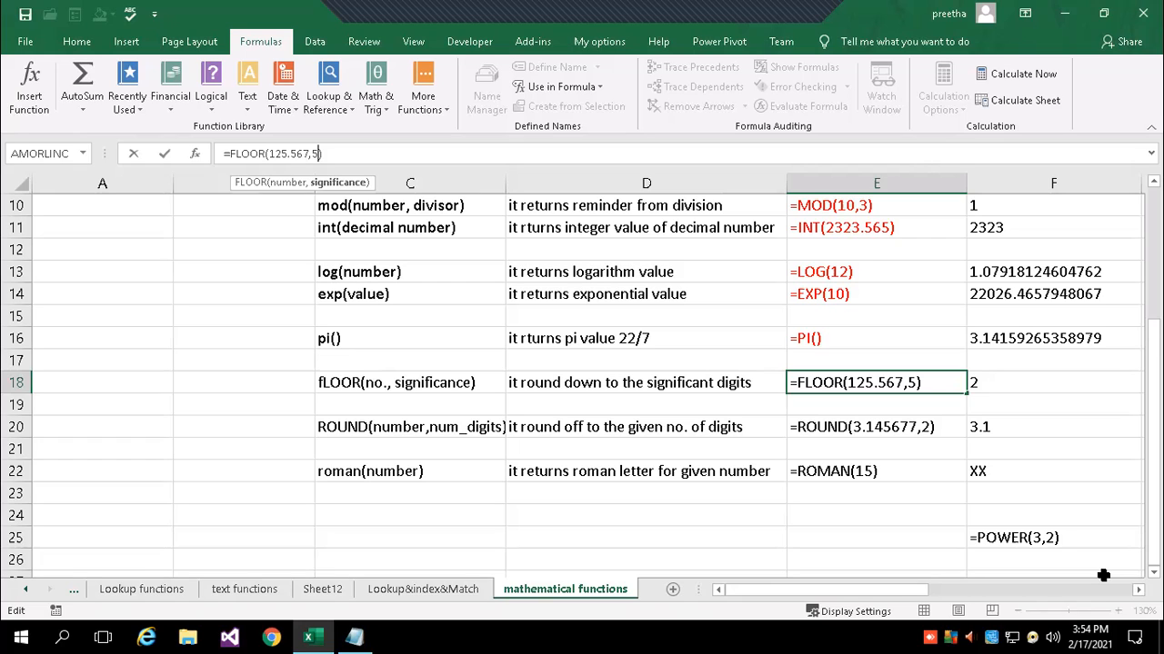
pyautogui.press('Return')
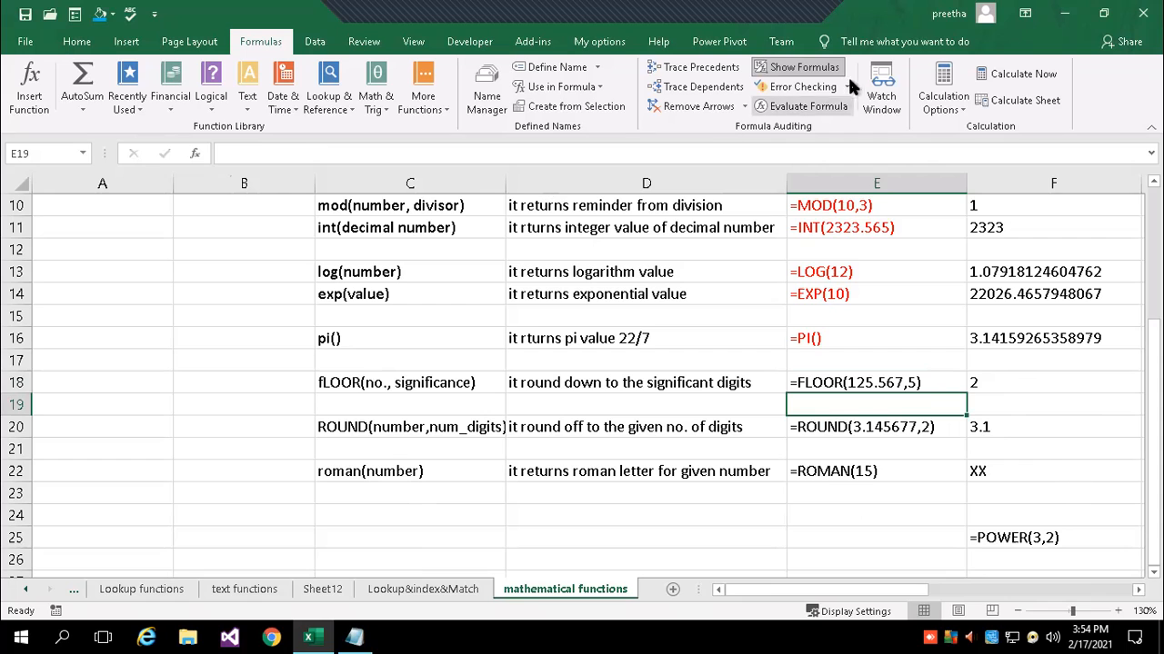
# Turn off Show Formulas to display calculated results and select the FLOOR result in E18.
pyautogui.click(804, 69)
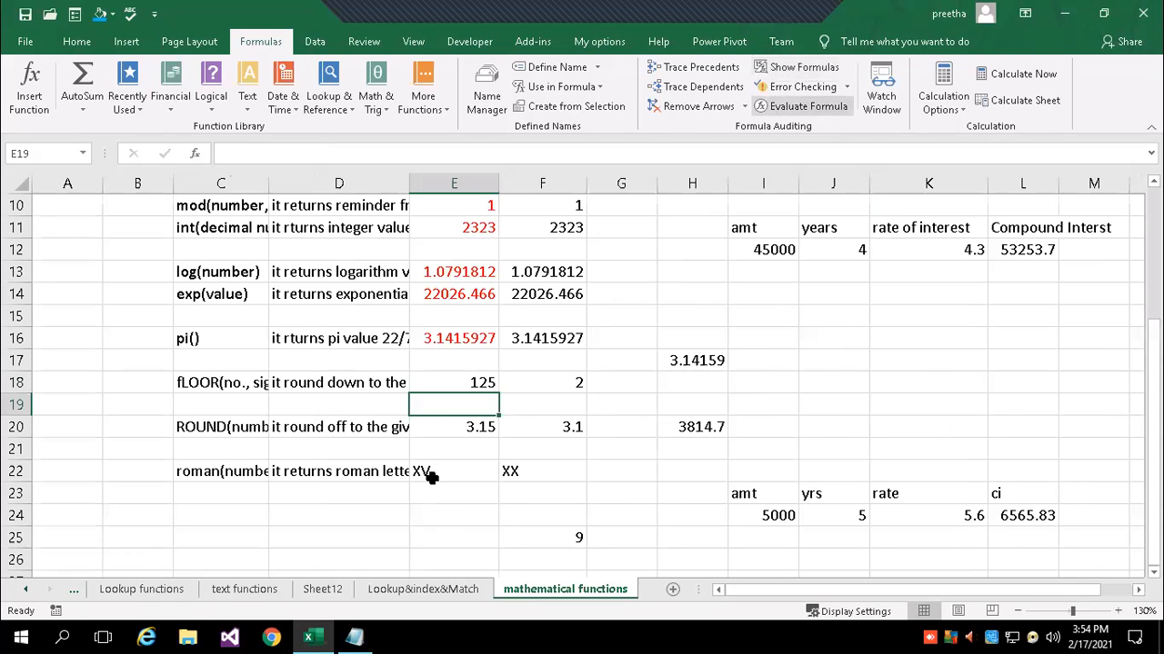
pyautogui.click(455, 379)
# Examine the calculated results in column E, from COS in E4 through FLOOR and ROUND in E18 to E20.
pyautogui.scroll(2, 494, 345)
pyautogui.scroll(1, 495, 344)
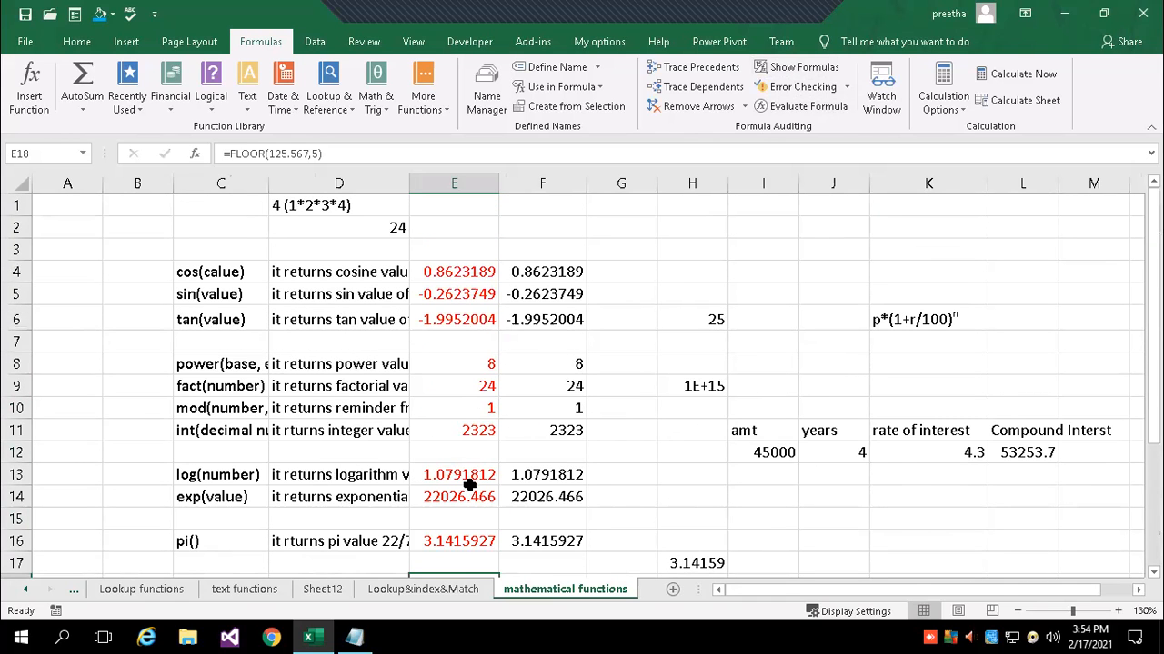
pyautogui.click(465, 271)
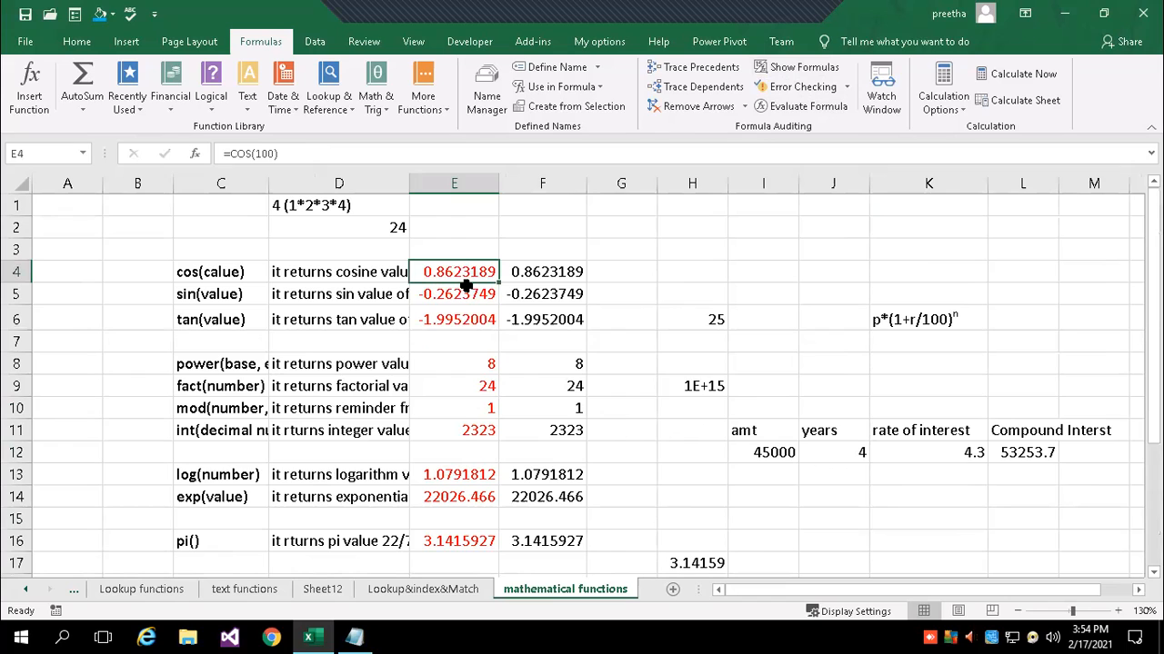
pyautogui.click(465, 293)
pyautogui.click(467, 316)
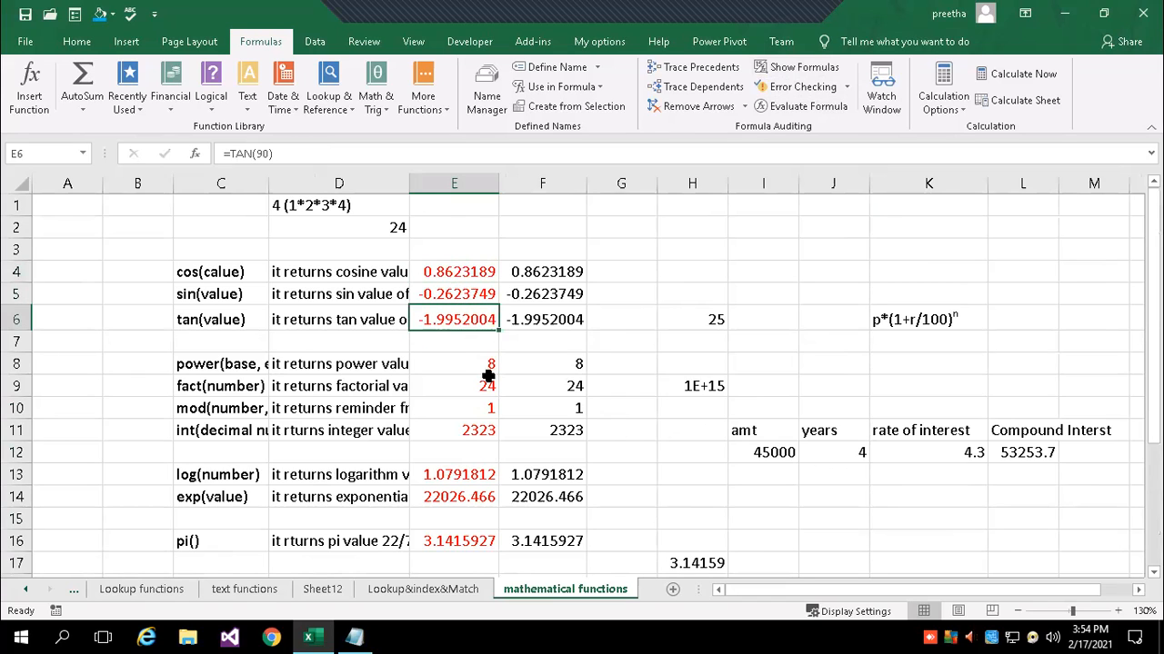
pyautogui.click(475, 361)
pyautogui.click(469, 402)
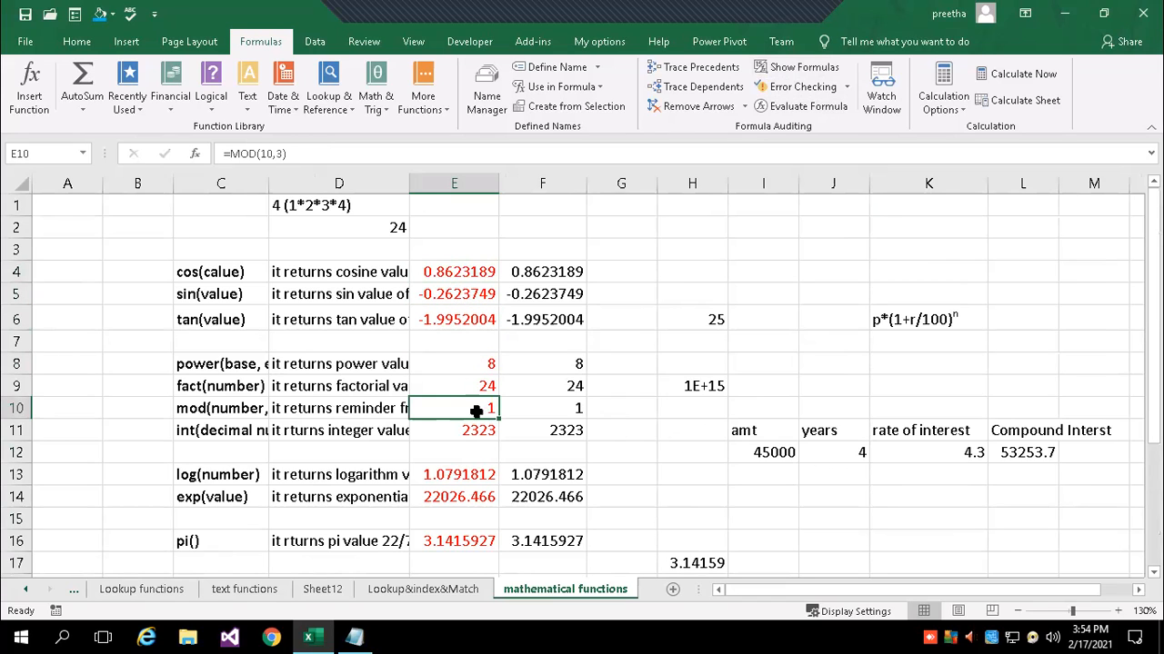
pyautogui.scroll(-1, 455, 435)
pyautogui.scroll(-1, 479, 435)
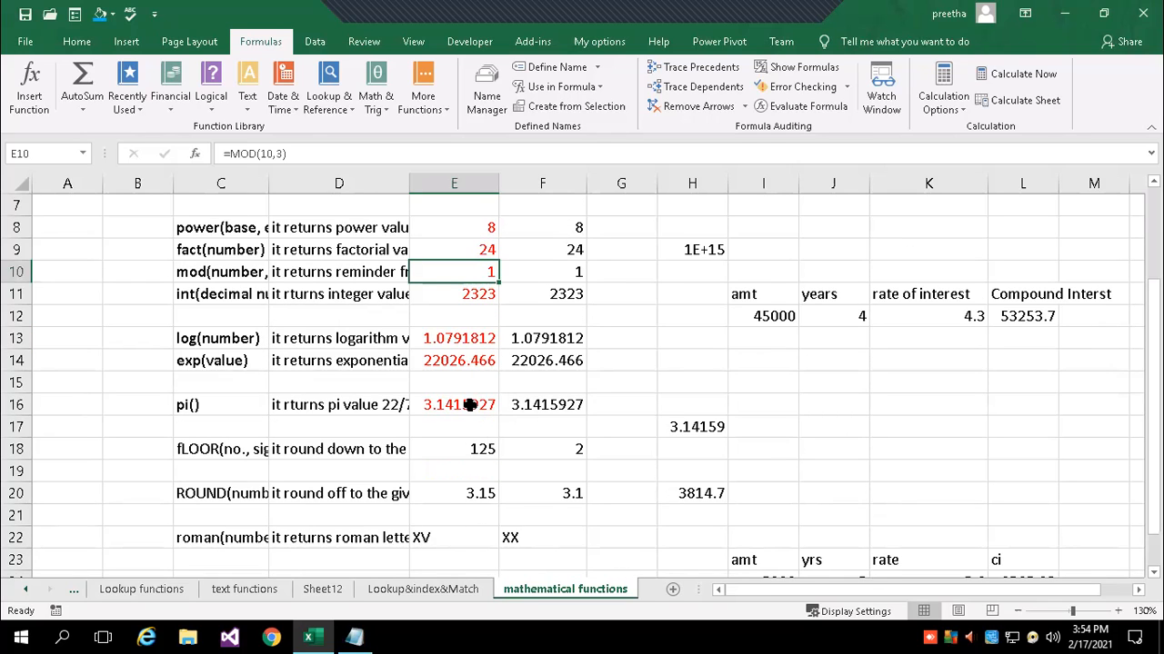
pyautogui.scroll(-1, 482, 452)
pyautogui.moveTo(452, 338); pyautogui.dragTo(454, 427)
pyautogui.click(454, 427)
pyautogui.moveTo(462, 384); pyautogui.dragTo(470, 428)
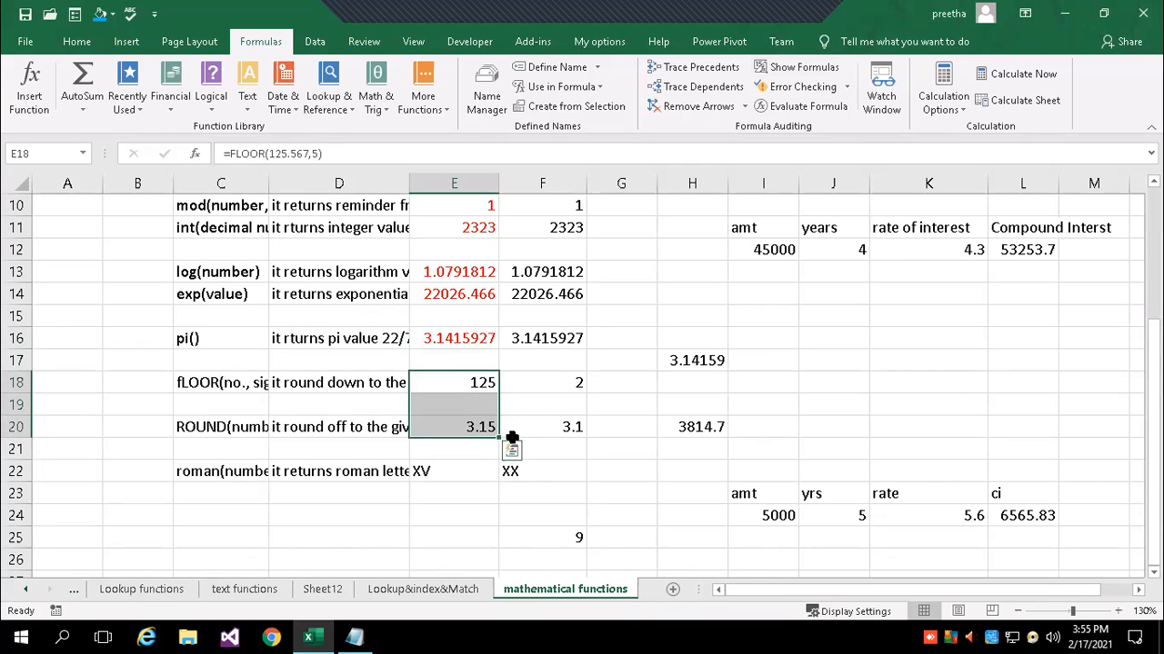
# Inspect the POWER-based compound interest formula in L12 and the cells it references, leaving it unchanged.
pyautogui.click(1030, 255)
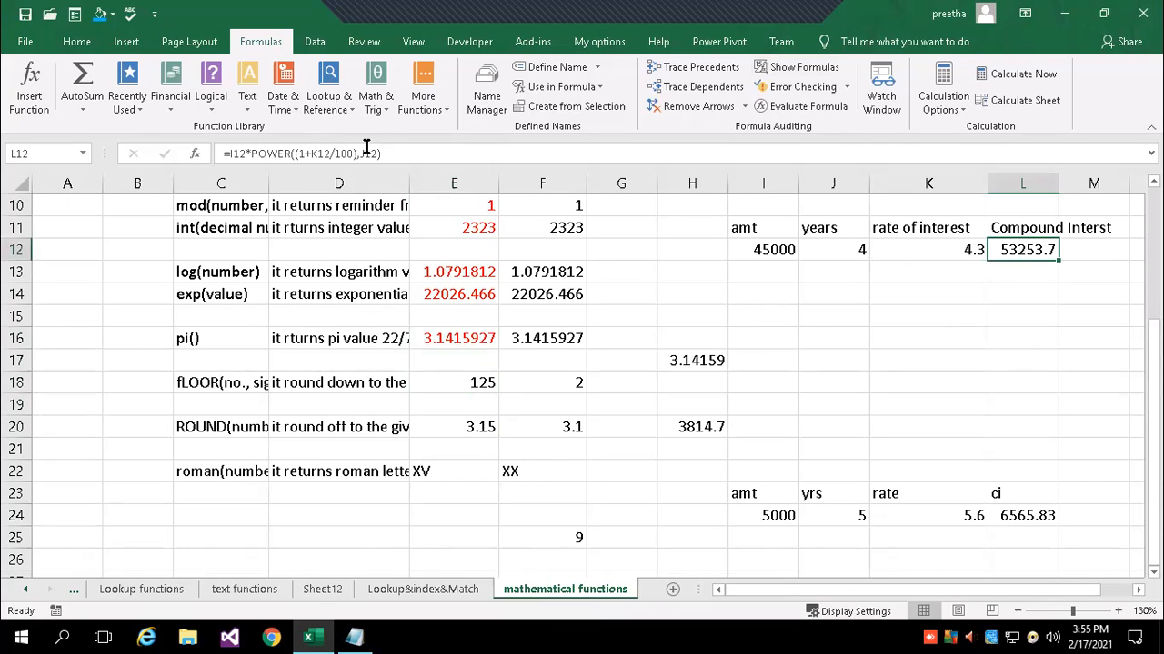
pyautogui.click(405, 150)
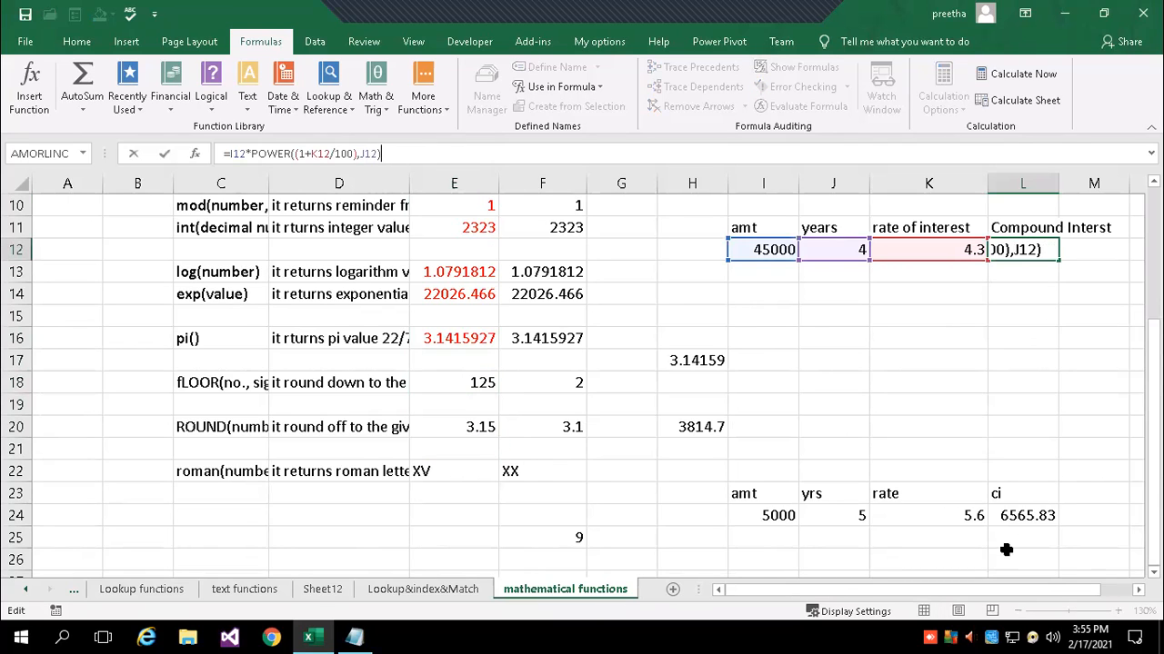
pyautogui.hscroll(2, 909, 455)
pyautogui.click(835, 357)
pyautogui.click(885, 247)
pyautogui.doubleClick(885, 248)
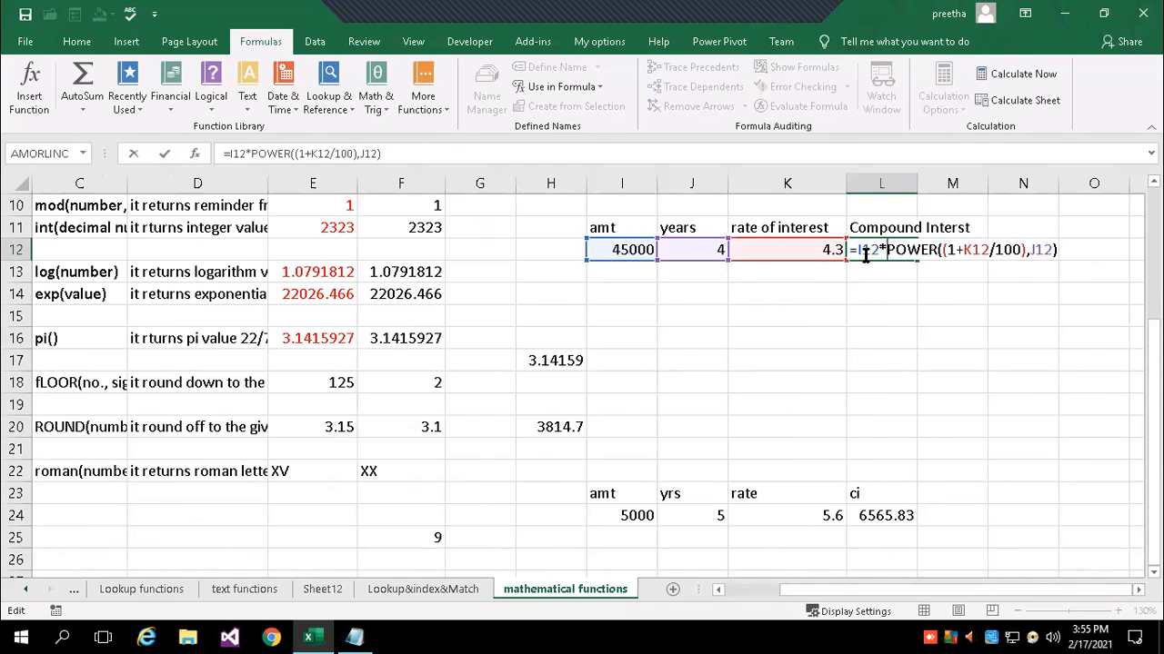
pyautogui.click(781, 341)
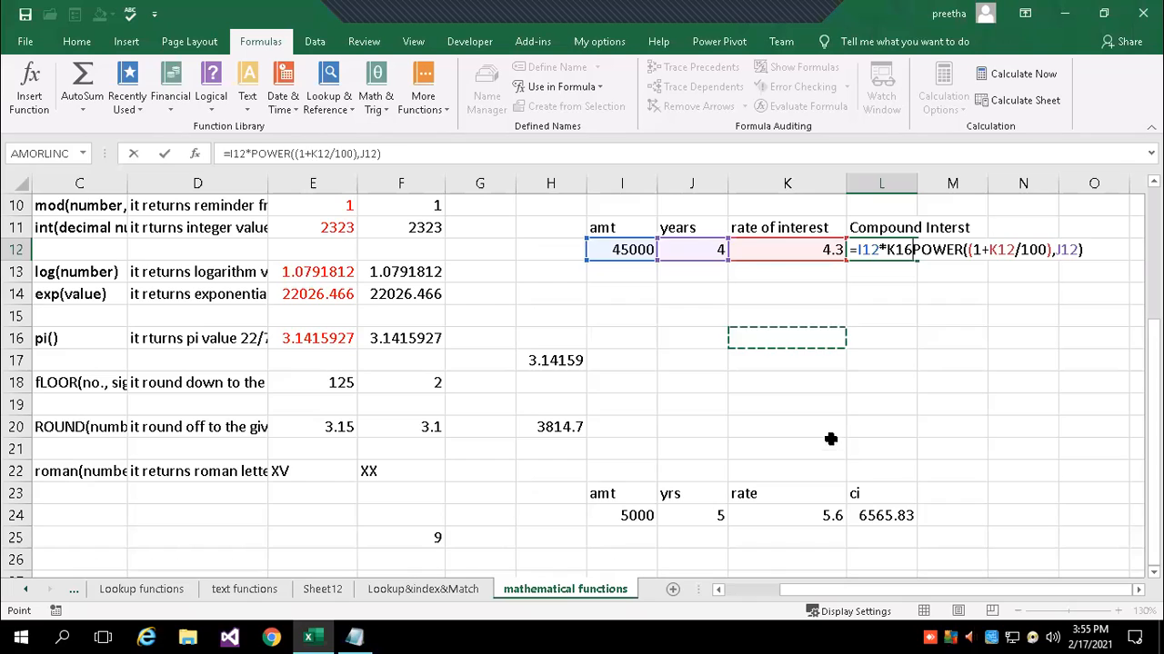
pyautogui.press('Escape')
# Enter the compound interest expression P*1+R/200)^N as text in L14.
pyautogui.click(871, 292)
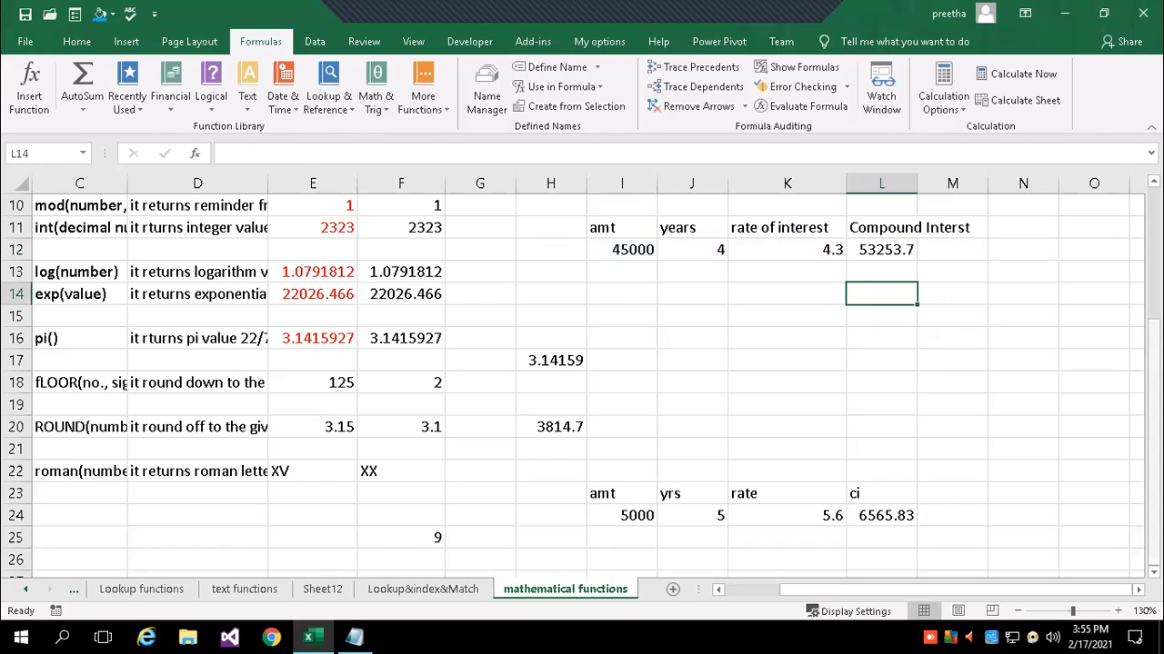
pyautogui.write('P*1+R/2')
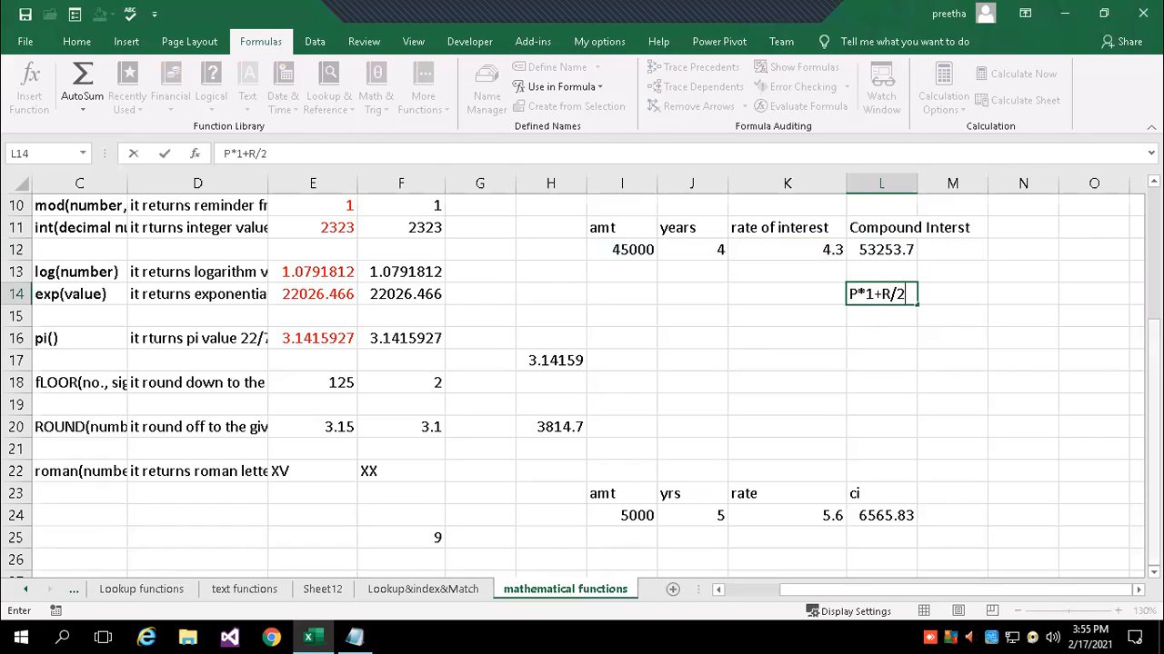
pyautogui.write('00)^N')
pyautogui.press('Return')
pyautogui.press('Up')
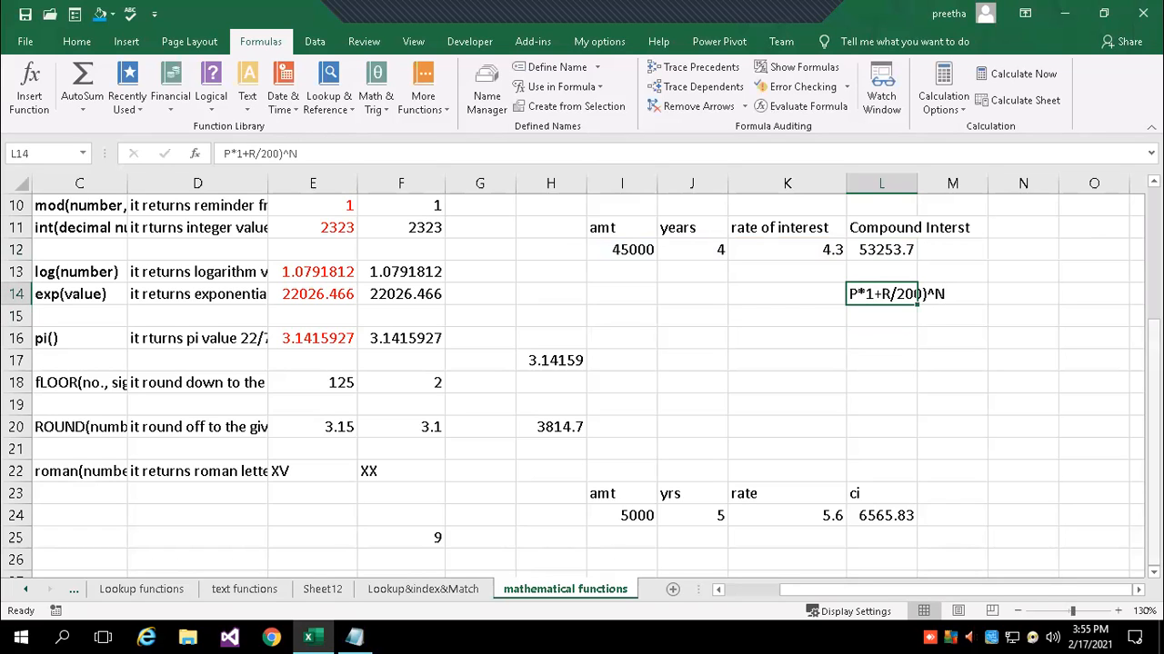
# Add the missing opening parenthesis before R in the L14 expression.
pyautogui.doubleClick(883, 295)
pyautogui.write('(')
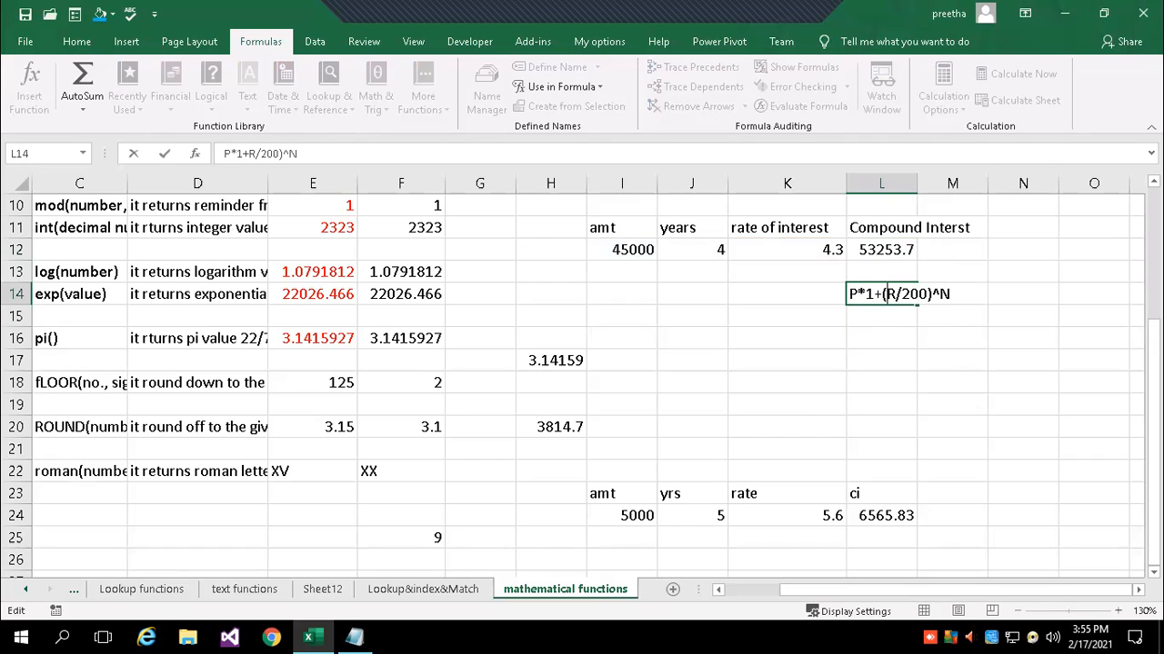
pyautogui.press('Return')
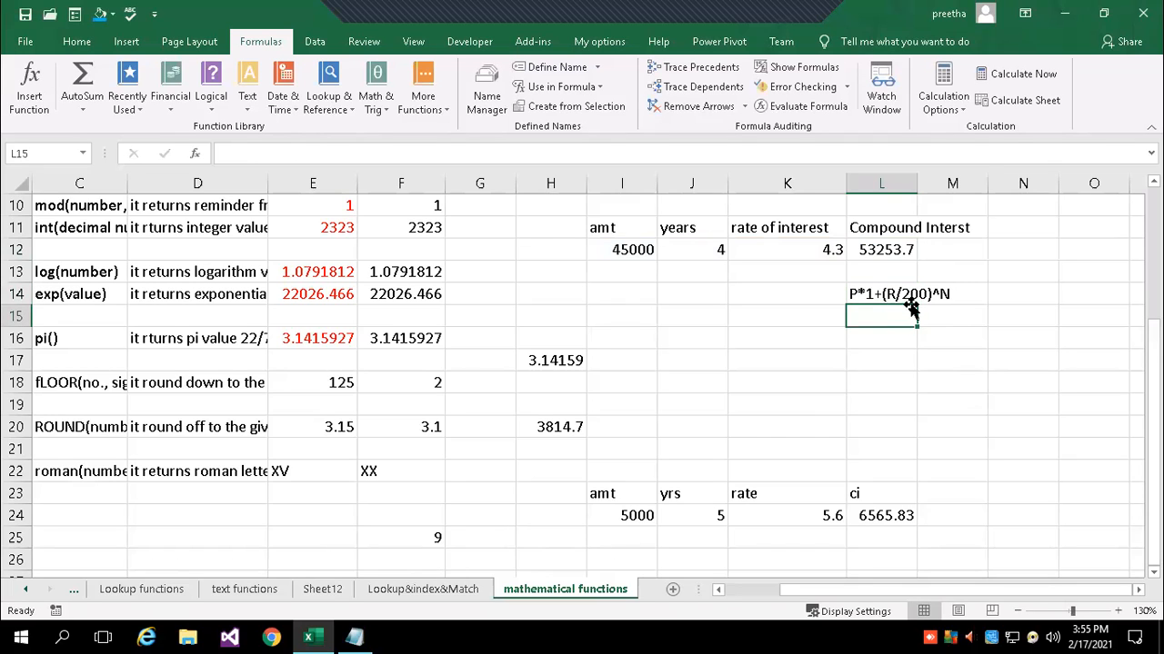
# Correct the divisor in the L14 expression to 100, giving P*1+(R/100)^N.
pyautogui.doubleClick(874, 293)
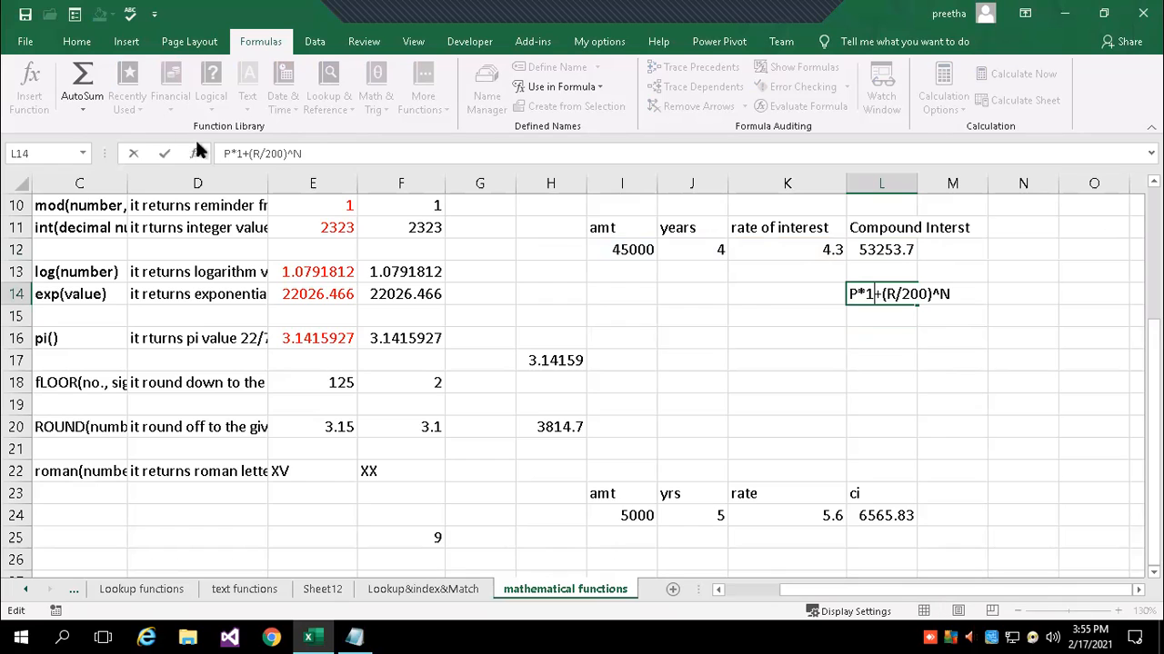
pyautogui.click(265, 152)
pyautogui.press('Delete')
pyautogui.write('1')
pyautogui.press('Return')
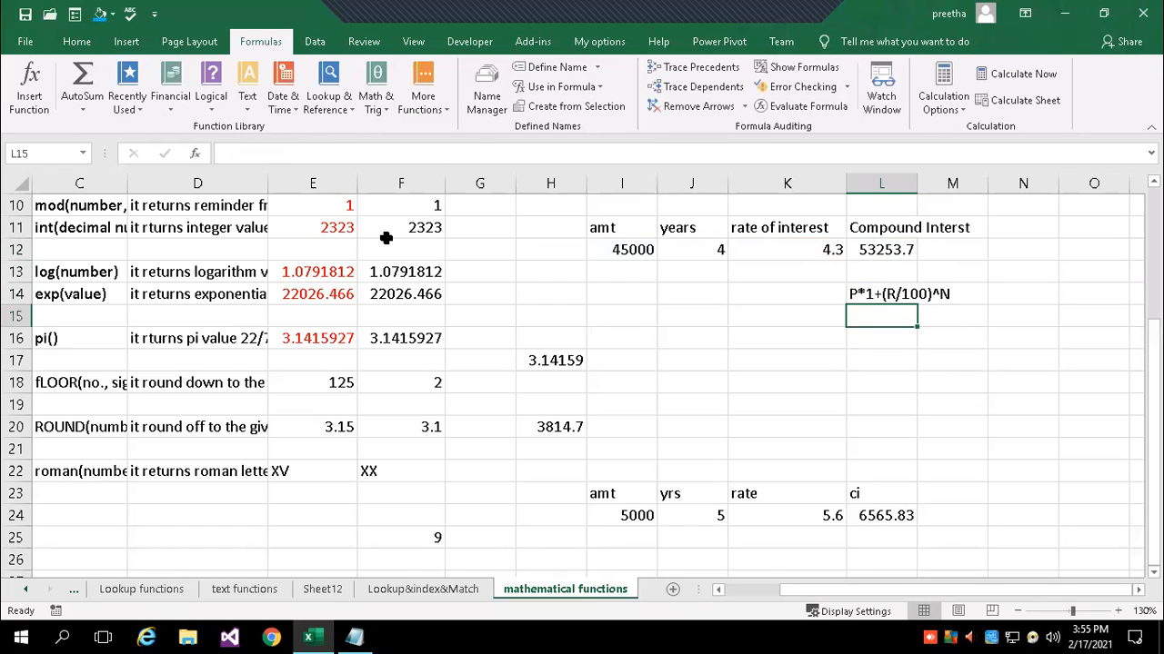
# Compare the L14 expression with the compound interest formulas in L12 and L24.
pyautogui.click(889, 296)
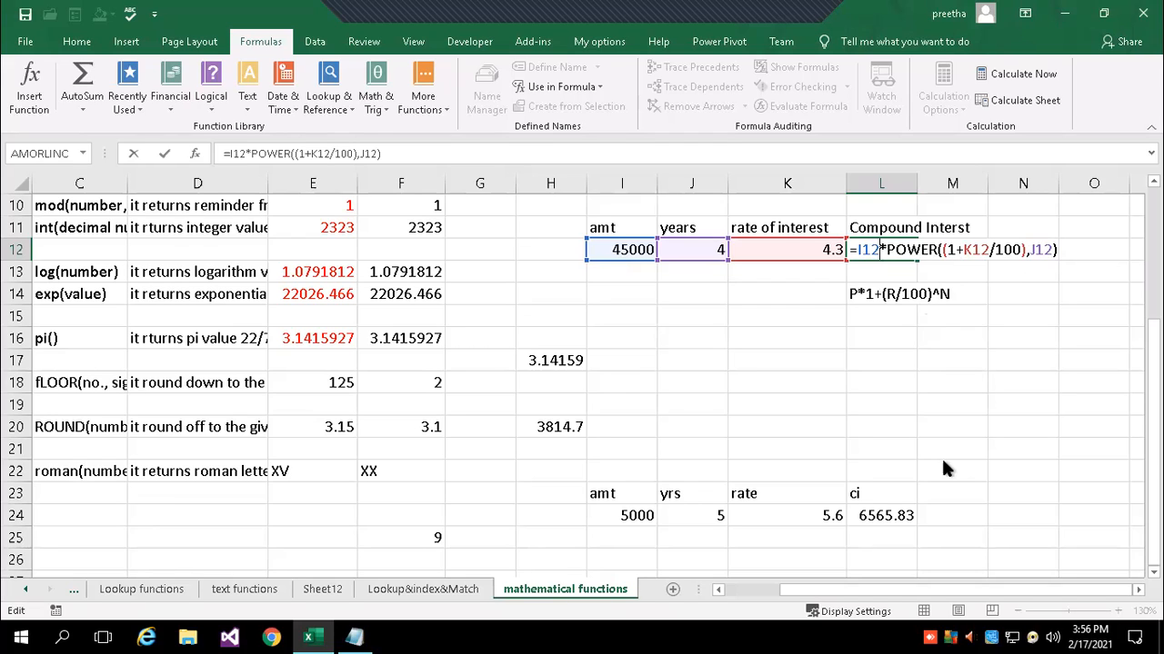
pyautogui.click(874, 515)
pyautogui.scroll(-3, 655, 294)
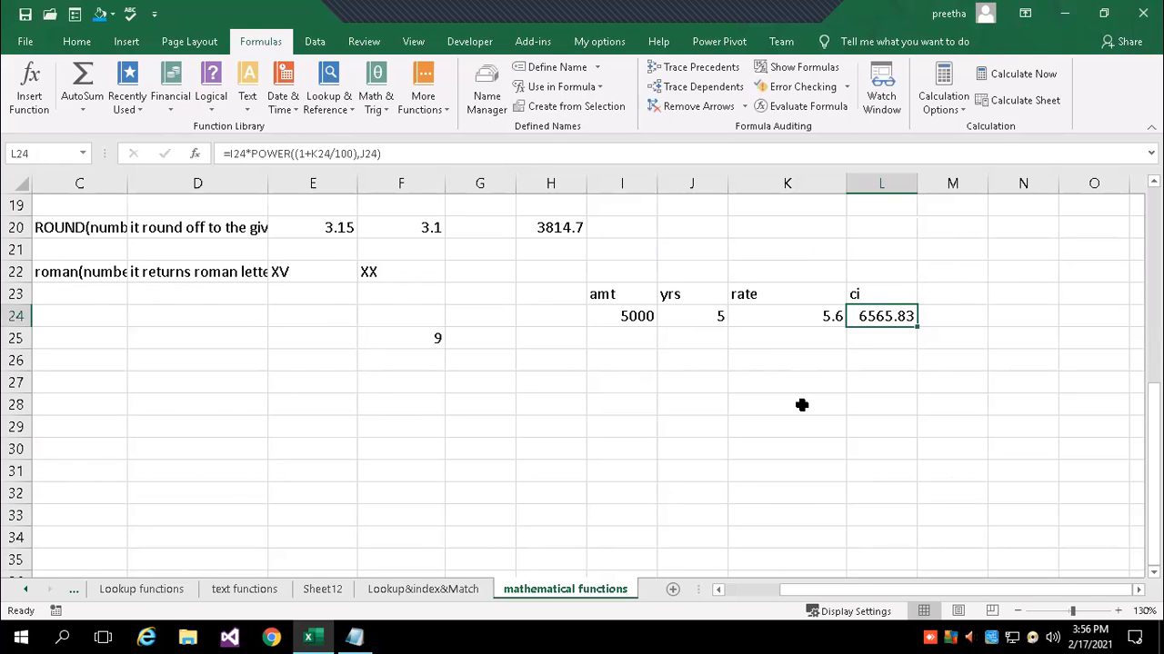
pyautogui.scroll(6, 654, 407)
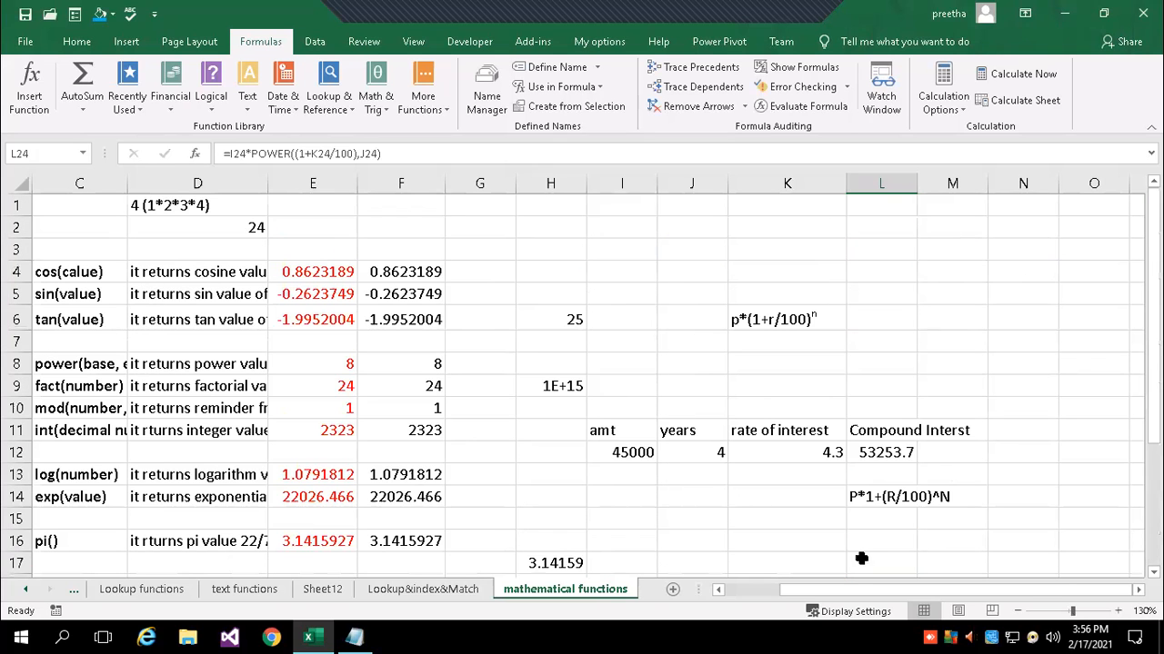
# Review the mathematical function examples in columns C to F, from the trigonometric functions down to the roman function.
pyautogui.moveTo(796, 587); pyautogui.dragTo(709, 588)
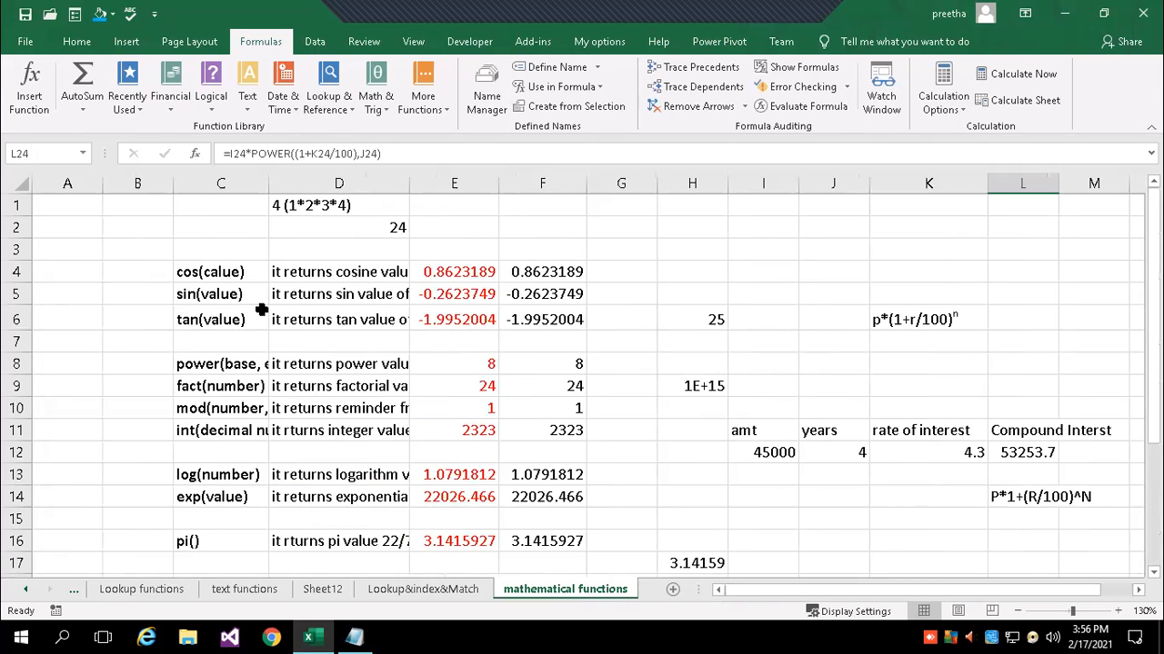
pyautogui.scroll(-1, 239, 340)
pyautogui.scroll(-1, 241, 345)
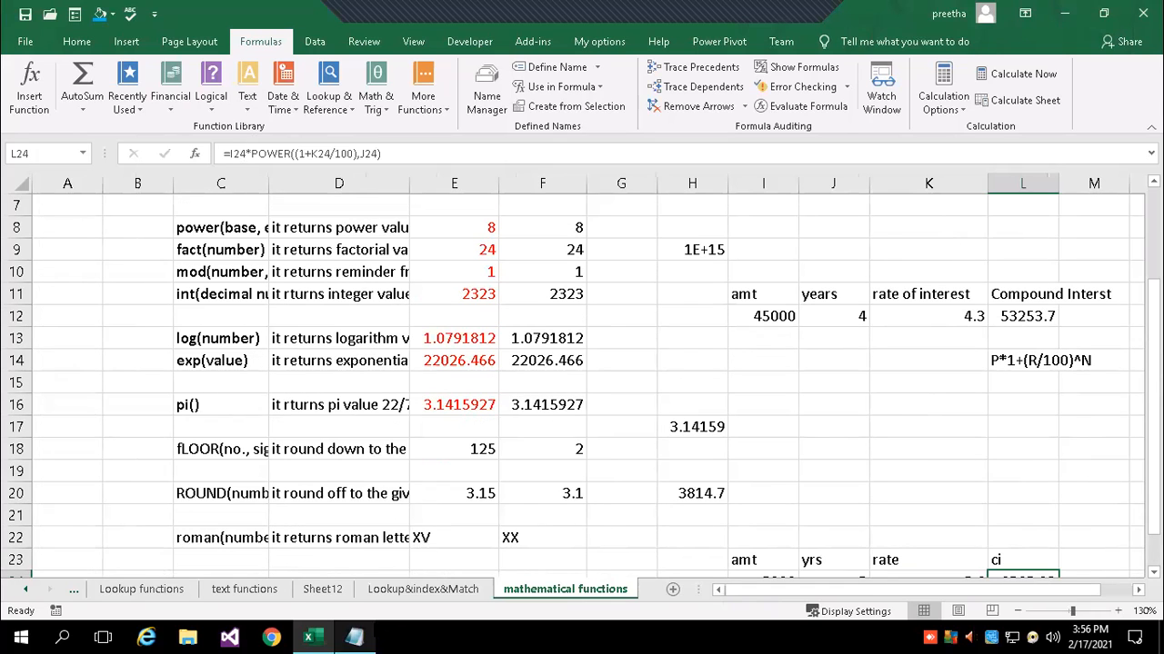
# Switch to the Notepad notes and review the function categories from Text functions through Date and Time functions.
pyautogui.click(355, 637)
pyautogui.scroll(10, 332, 546)
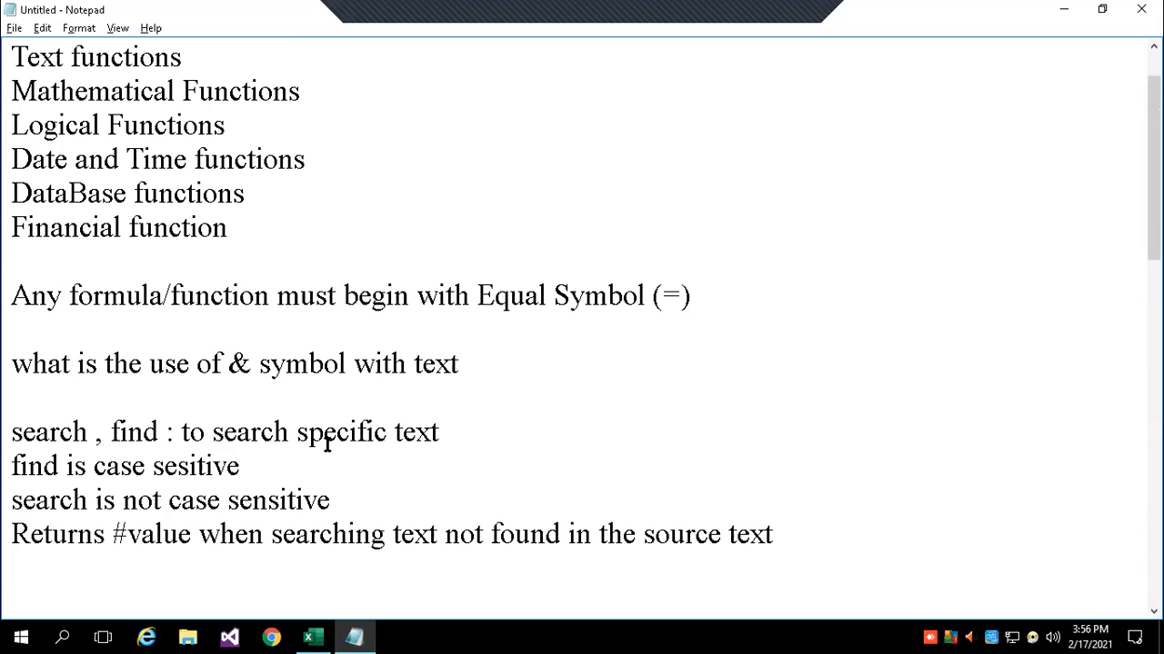
pyautogui.click(211, 62)
pyautogui.click(315, 91)
pyautogui.click(234, 124)
pyautogui.click(334, 164)
pyautogui.click(311, 638)
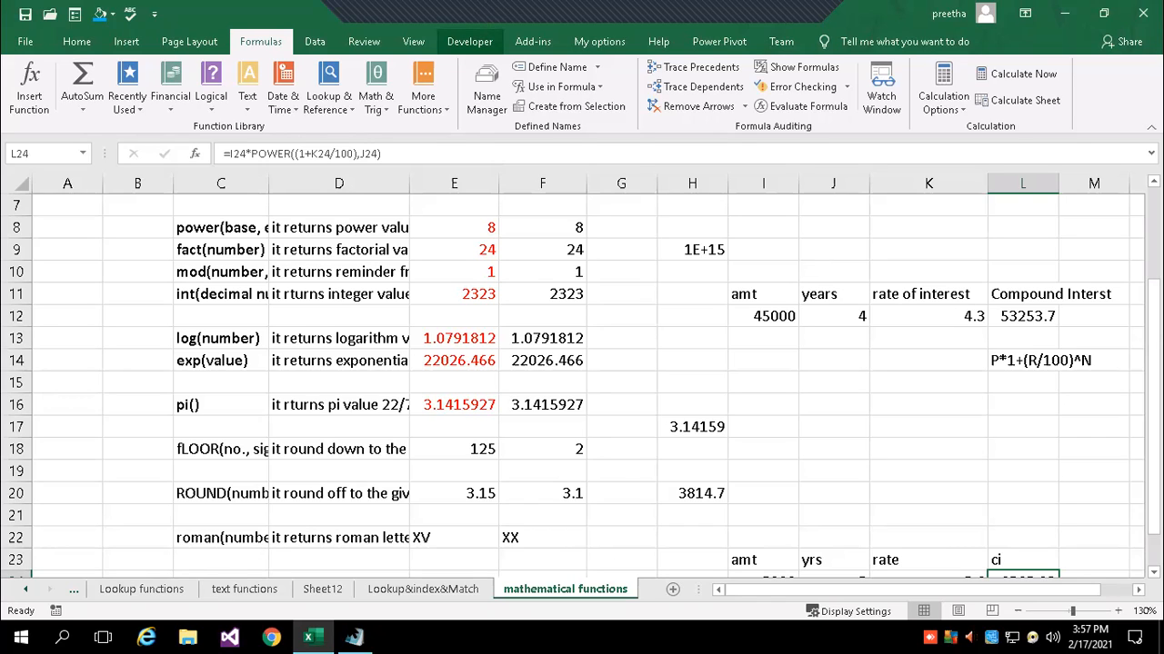
pyautogui.click(353, 638)
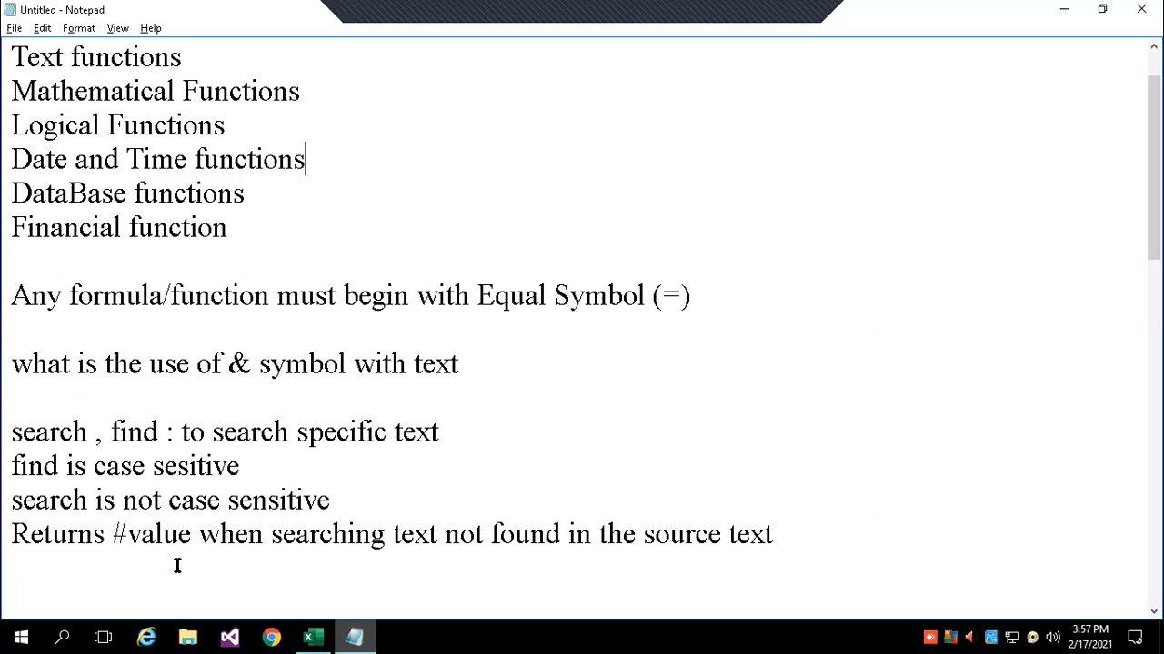
# Close the blank Chrome window and return to the function notes in Notepad.
pyautogui.moveTo(115, 595); pyautogui.dragTo(122, 588)
pyautogui.click(240, 579)
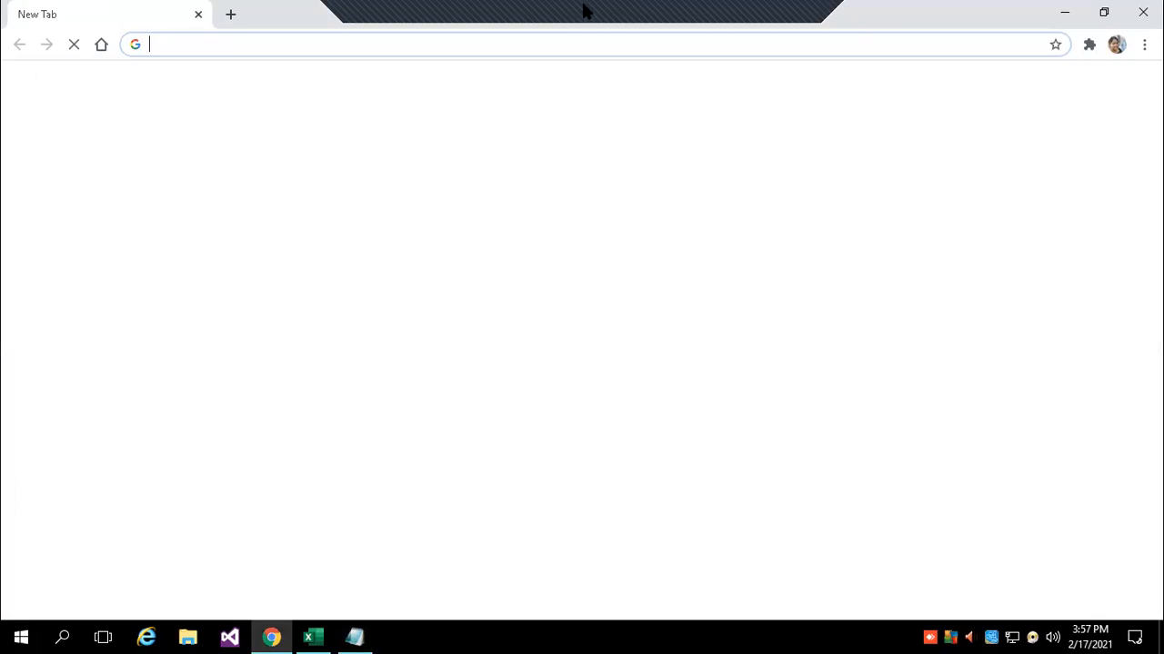
pyautogui.click(1142, 12)
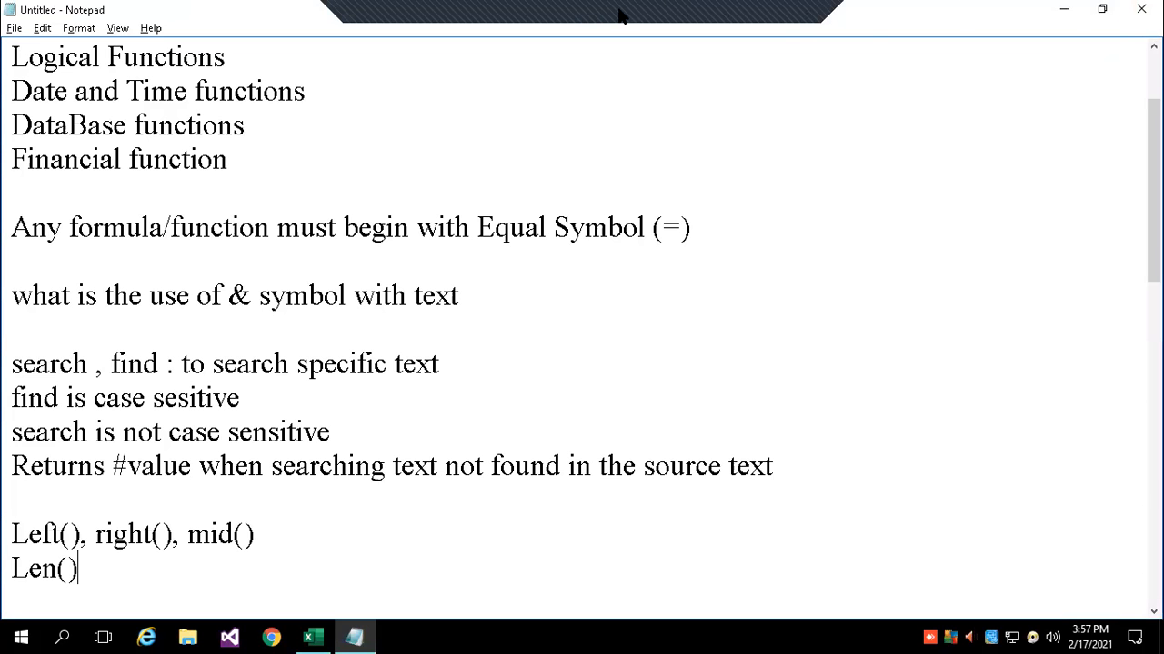